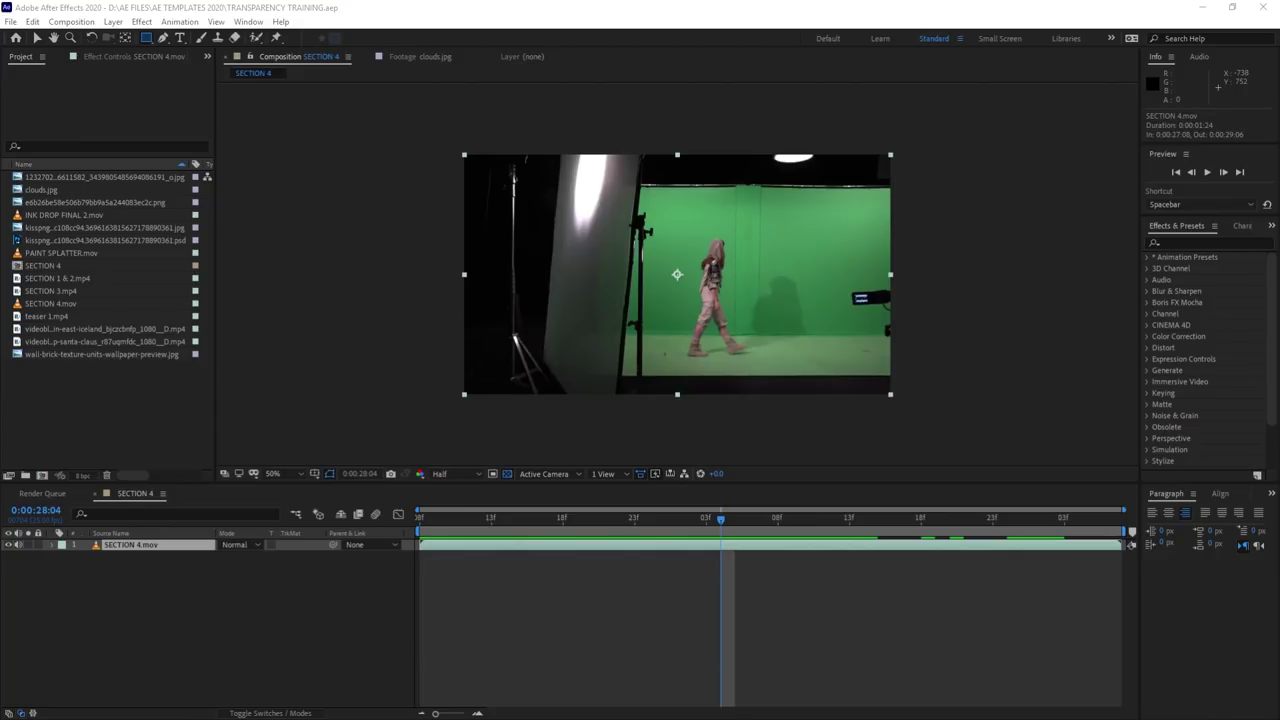
# Step: At frame 0:00:27:11, select the SECTION 4.mov layer and apply Keylight (1.2)
pyautogui.click(469, 548)
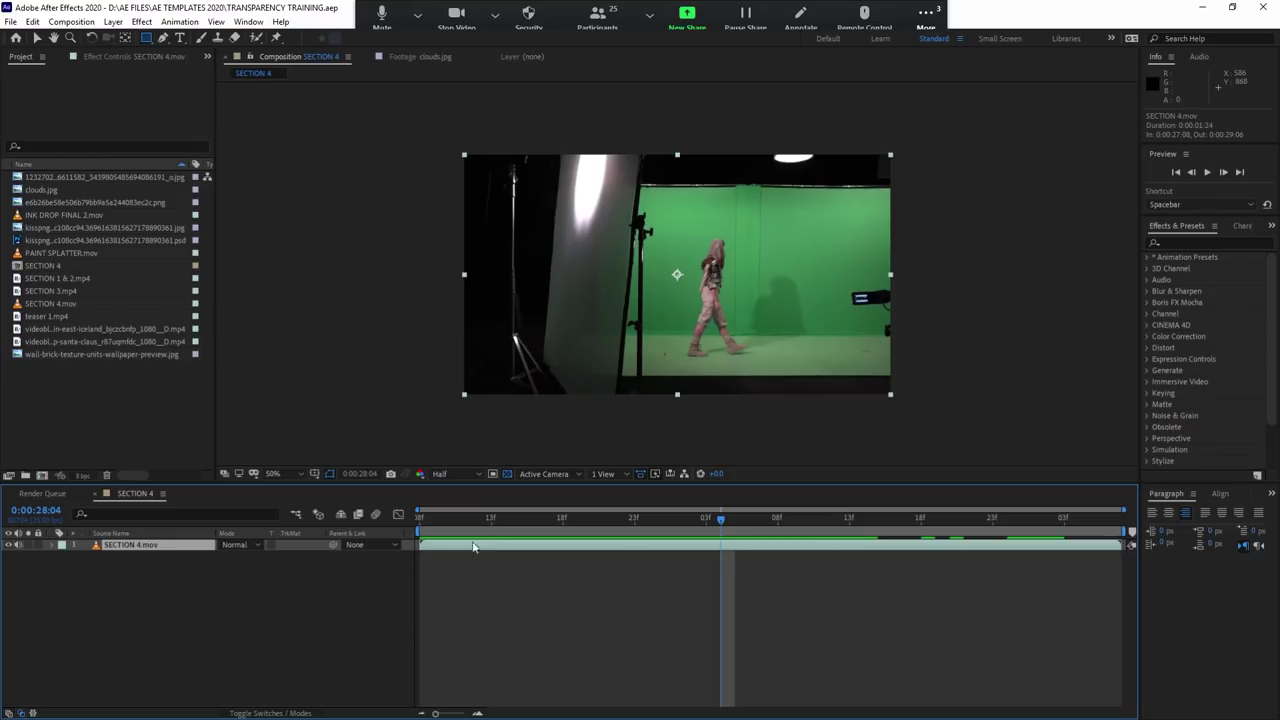
pyautogui.click(497, 580)
pyautogui.click(461, 519)
pyautogui.click(497, 548)
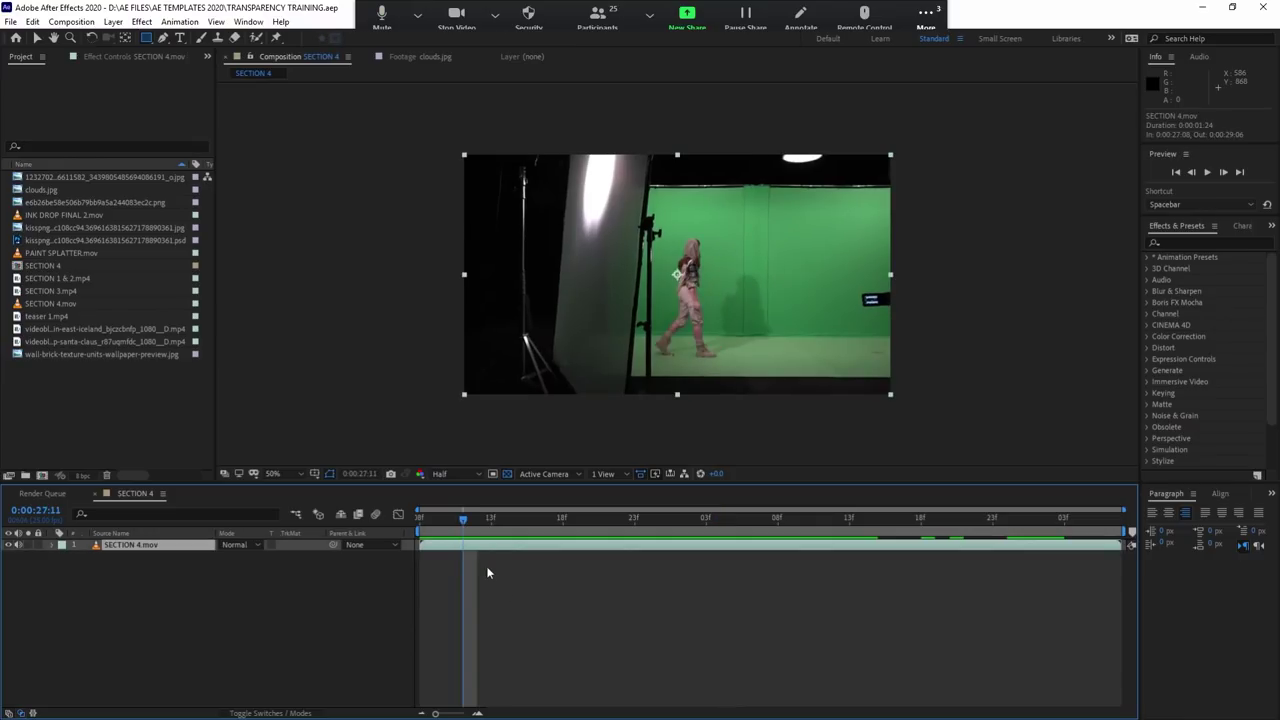
pyautogui.click(486, 572)
pyautogui.click(479, 550)
pyautogui.hotkey('ctrl', 'alt', 'shift', 'e')
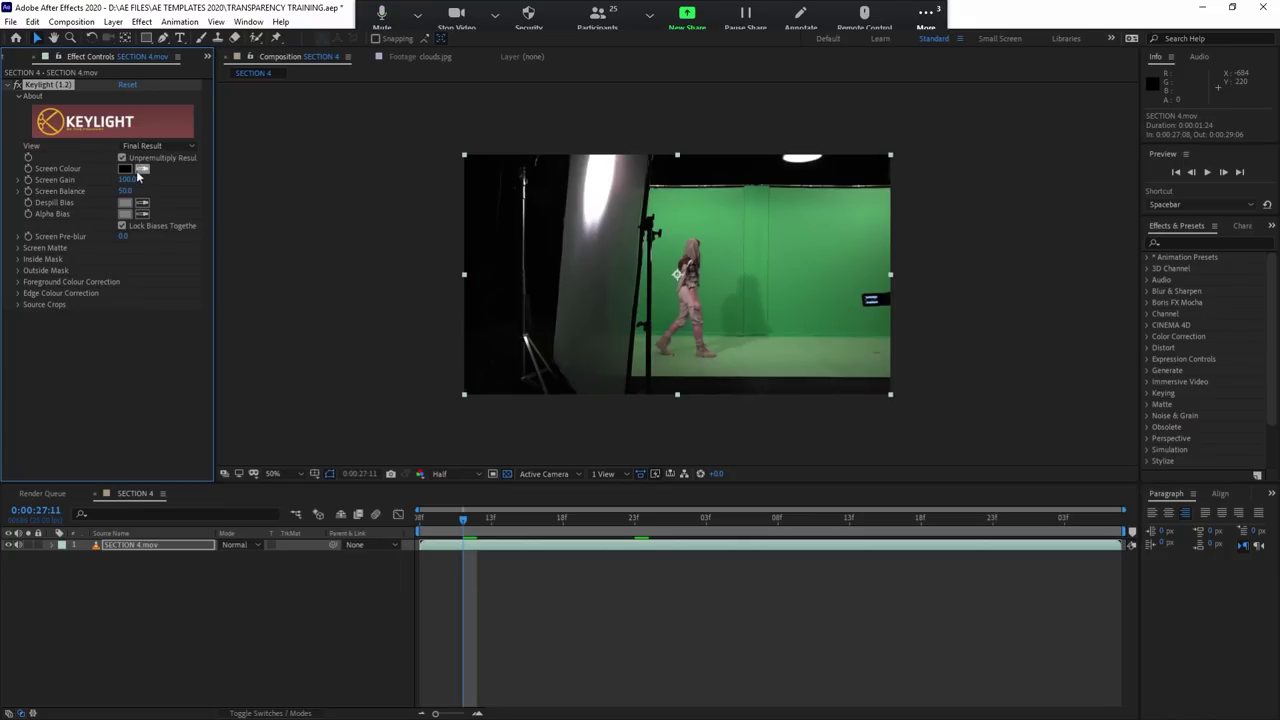
# Step: Sample the green backdrop as Keylight's Screen Colour, checking the key over black and checkerboard
pyautogui.click(142, 169)
pyautogui.click(796, 316)
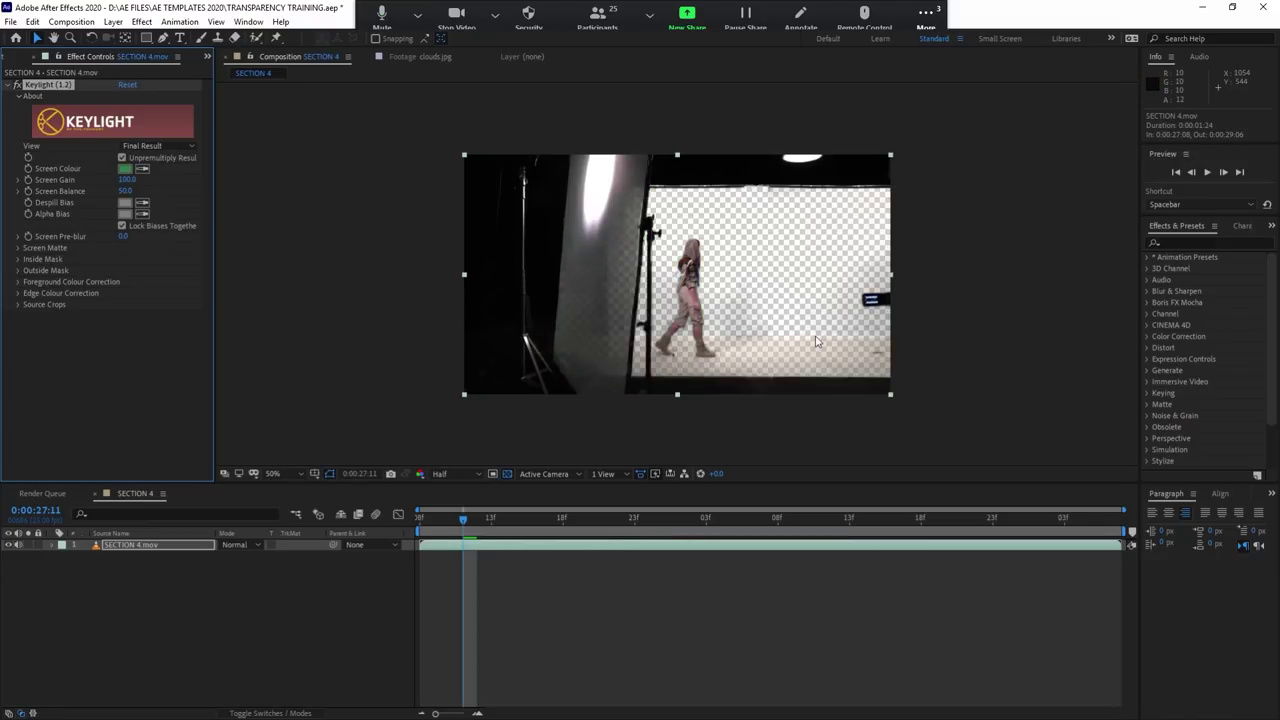
pyautogui.click(509, 475)
pyautogui.click(508, 474)
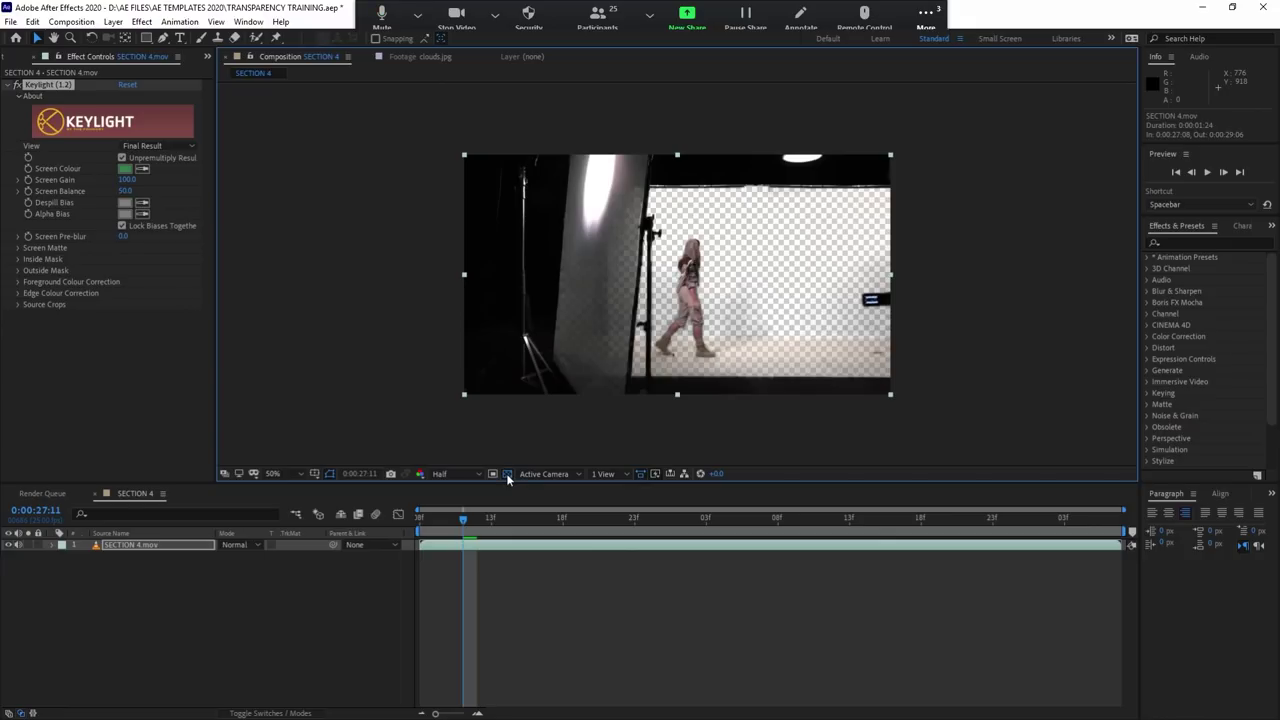
pyautogui.click(508, 474)
pyautogui.click(508, 474)
pyautogui.click(508, 474)
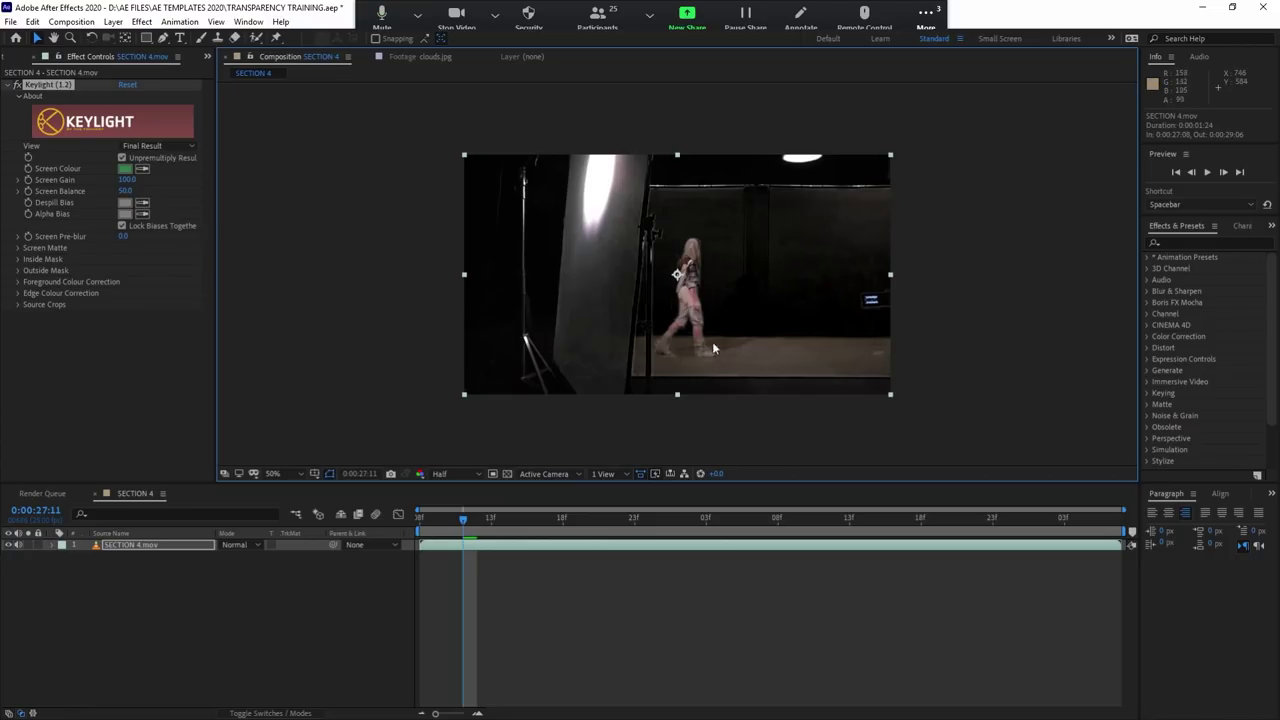
pyautogui.click(508, 474)
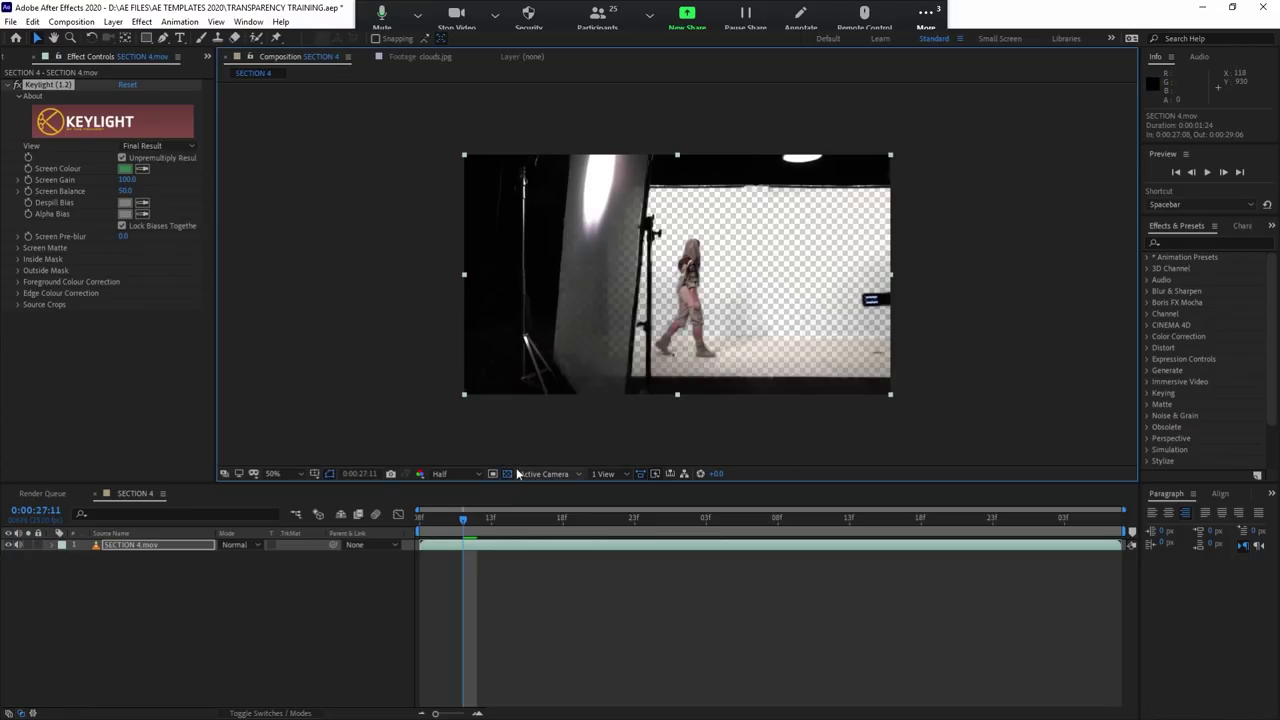
pyautogui.click(17, 248)
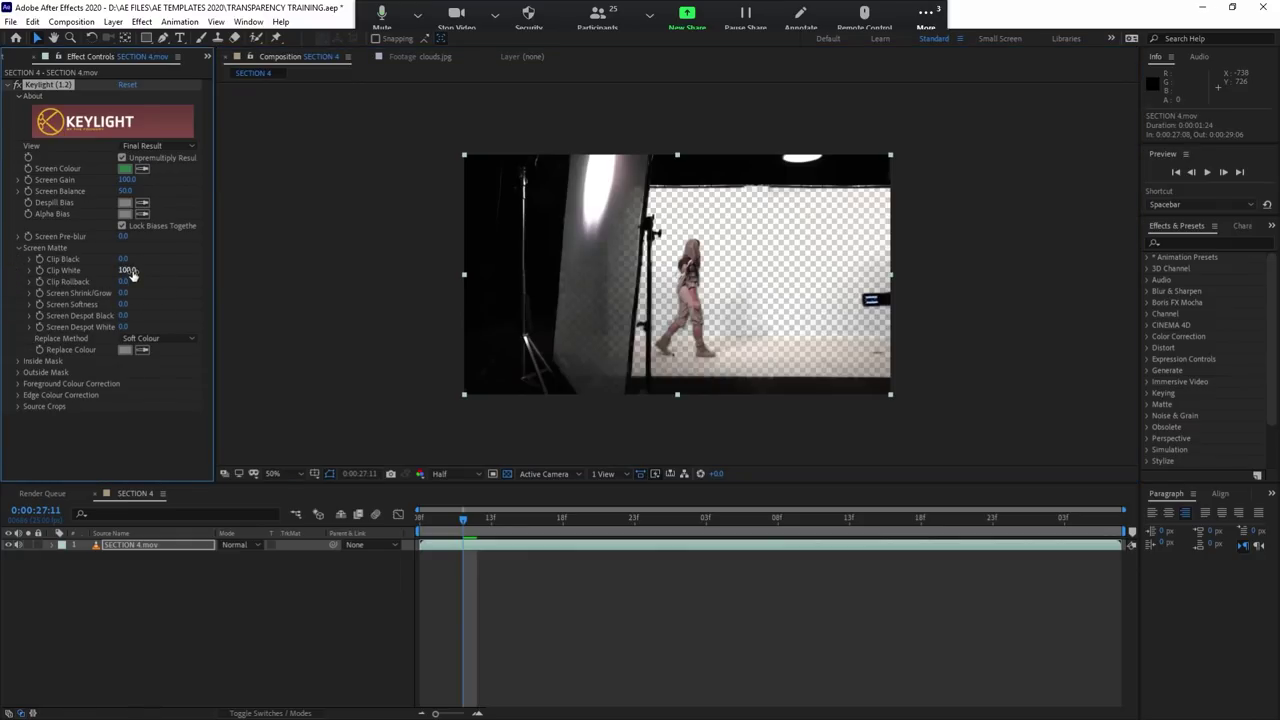
# Step: Set Screen Matte Clip White to 78, Clip Black to 53 and Screen Gain to 110
pyautogui.moveTo(128, 270); pyautogui.dragTo(121, 280)
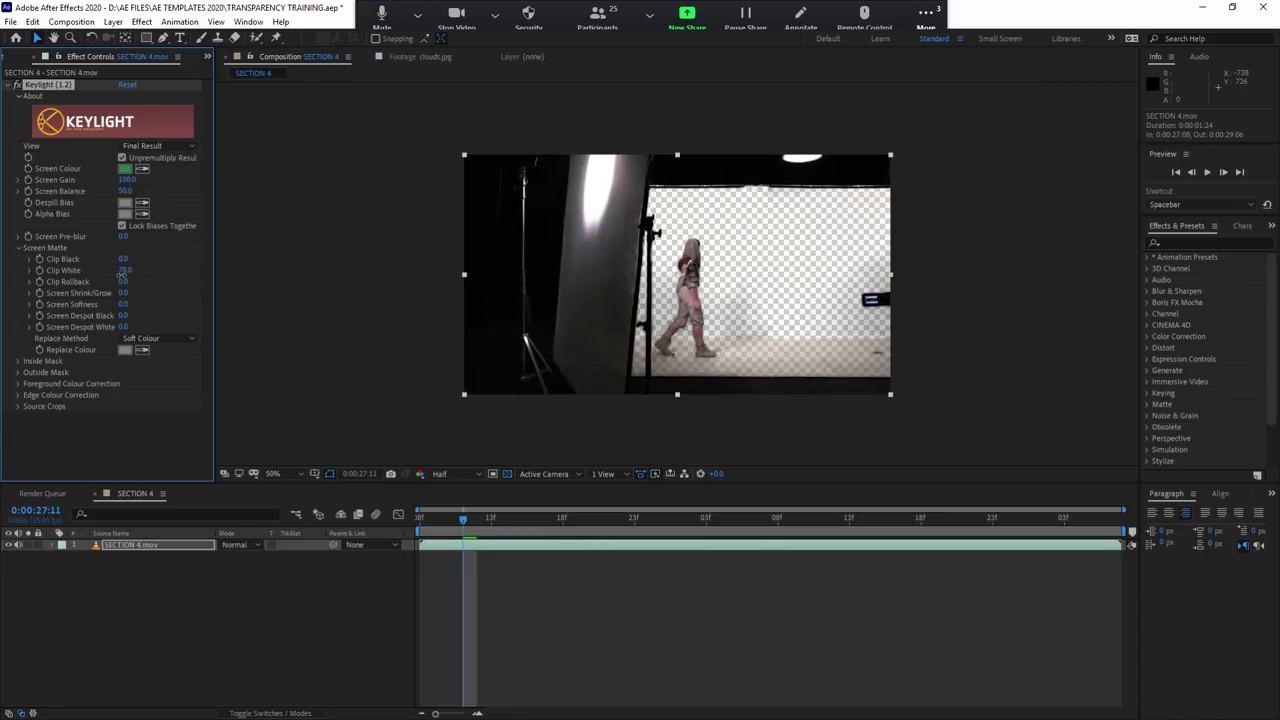
pyautogui.moveTo(123, 258); pyautogui.dragTo(158, 259)
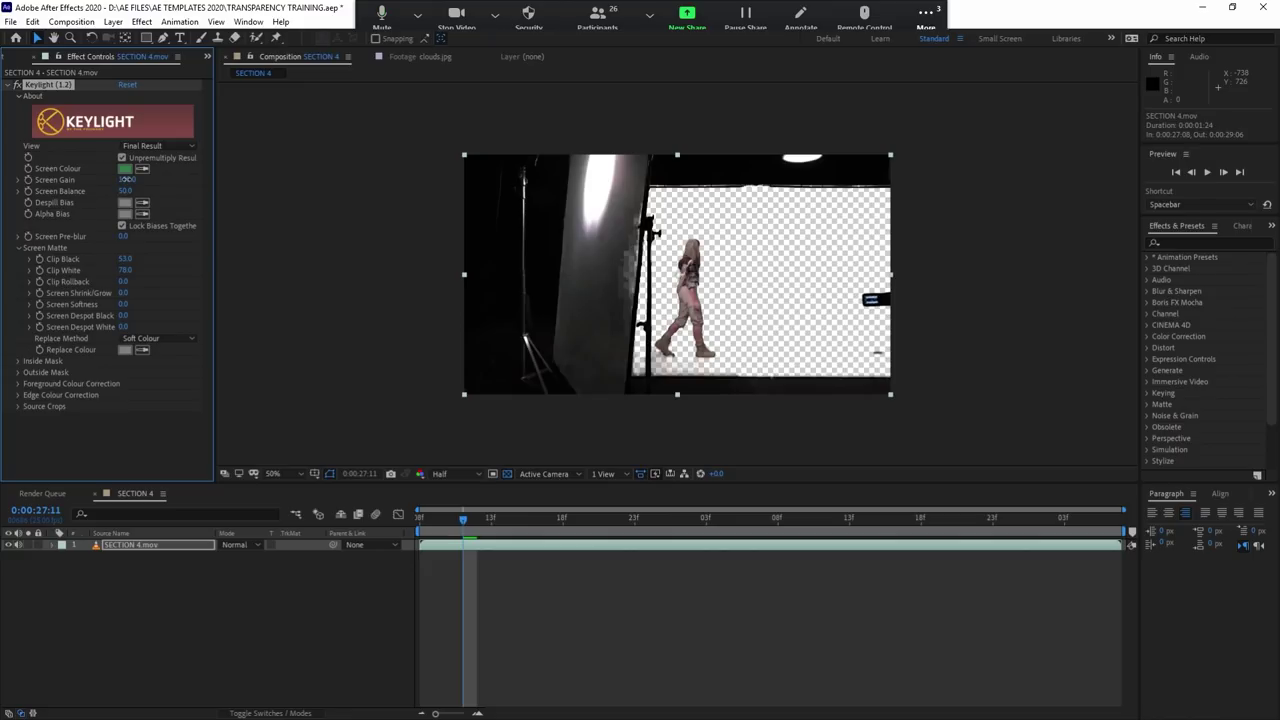
pyautogui.moveTo(127, 179); pyautogui.dragTo(136, 180)
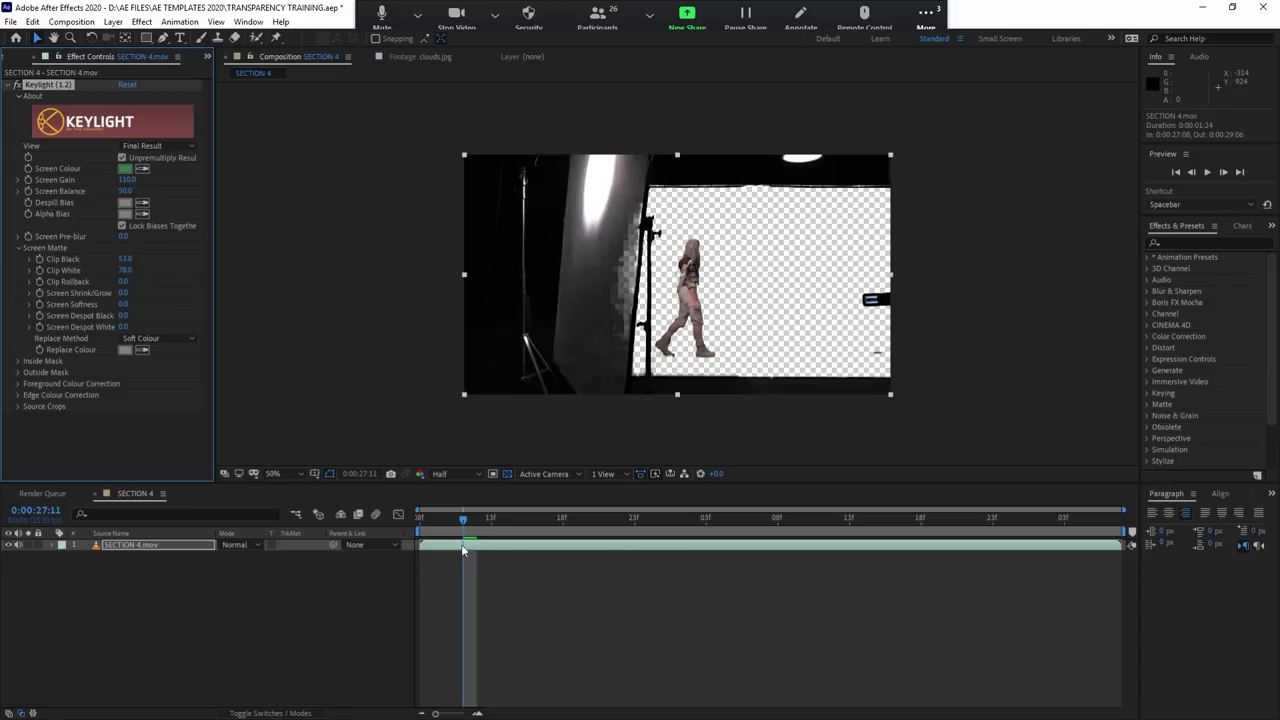
pyautogui.click(507, 474)
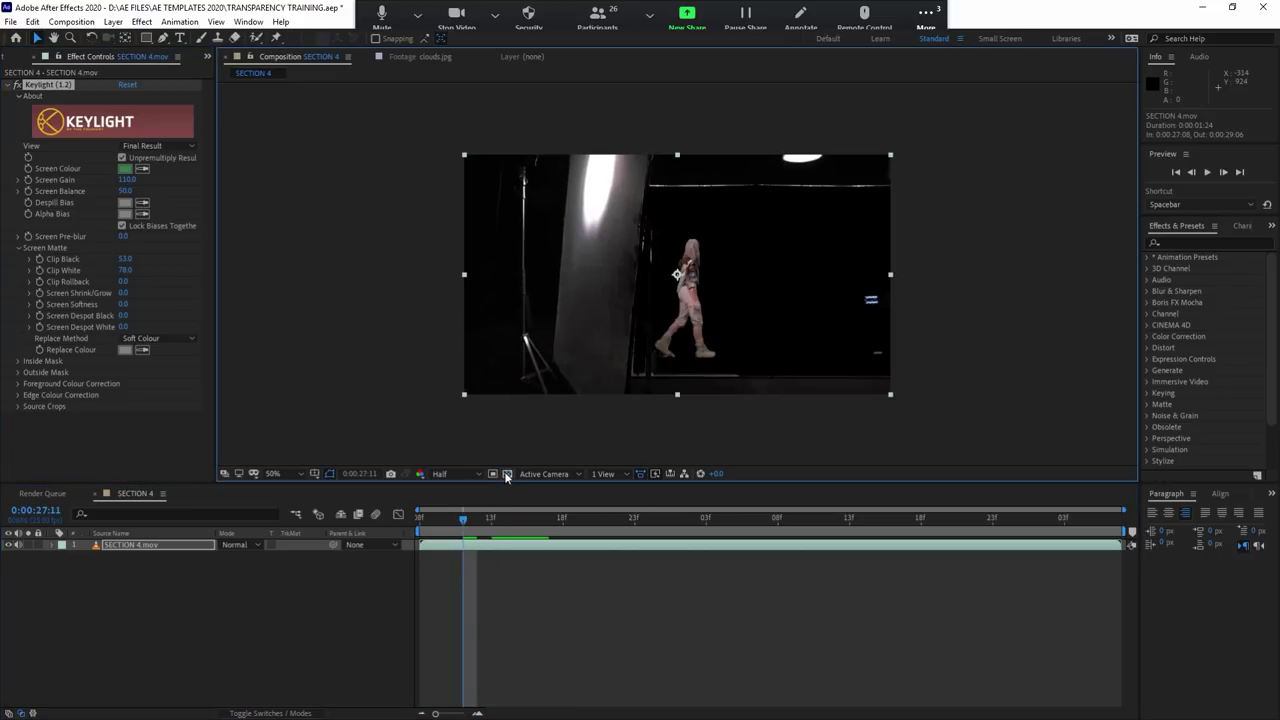
pyautogui.click(507, 474)
# Step: Scrub the timeline around 0:00:27:19–0:00:27:20 to inspect the key across frames
pyautogui.click(712, 519)
pyautogui.moveTo(717, 521); pyautogui.dragTo(530, 525)
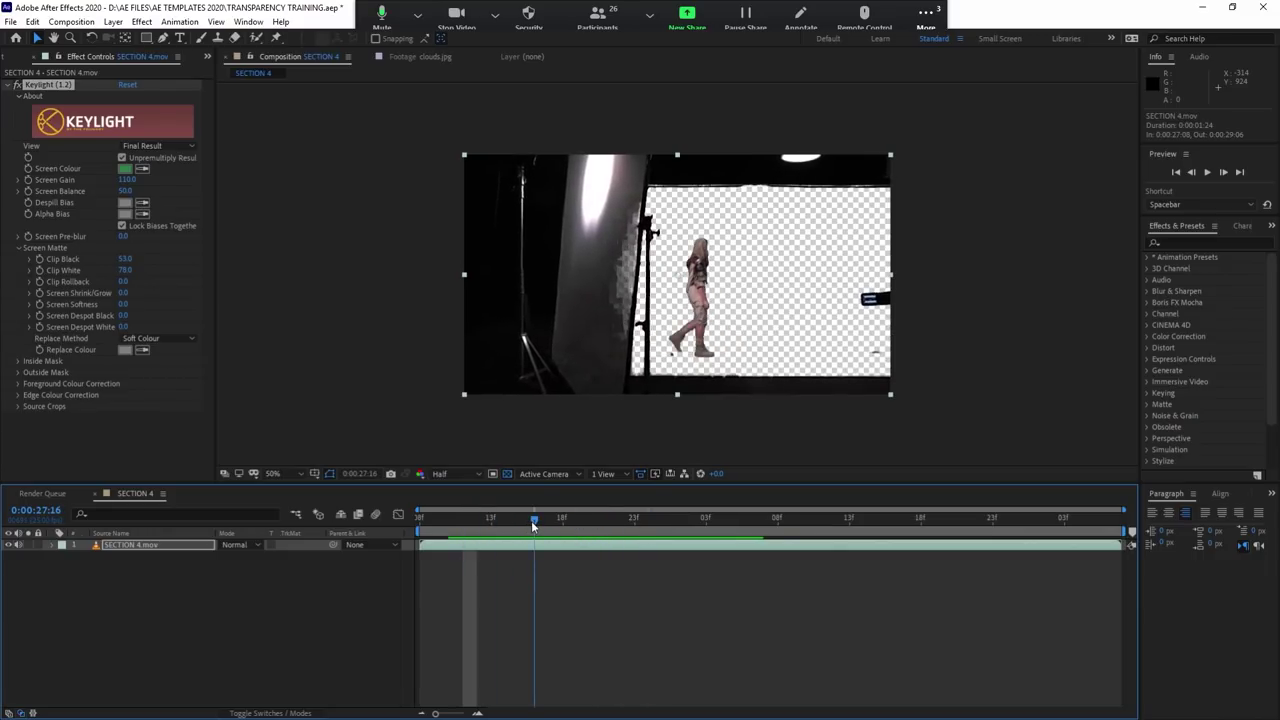
pyautogui.moveTo(532, 521); pyautogui.dragTo(530, 523)
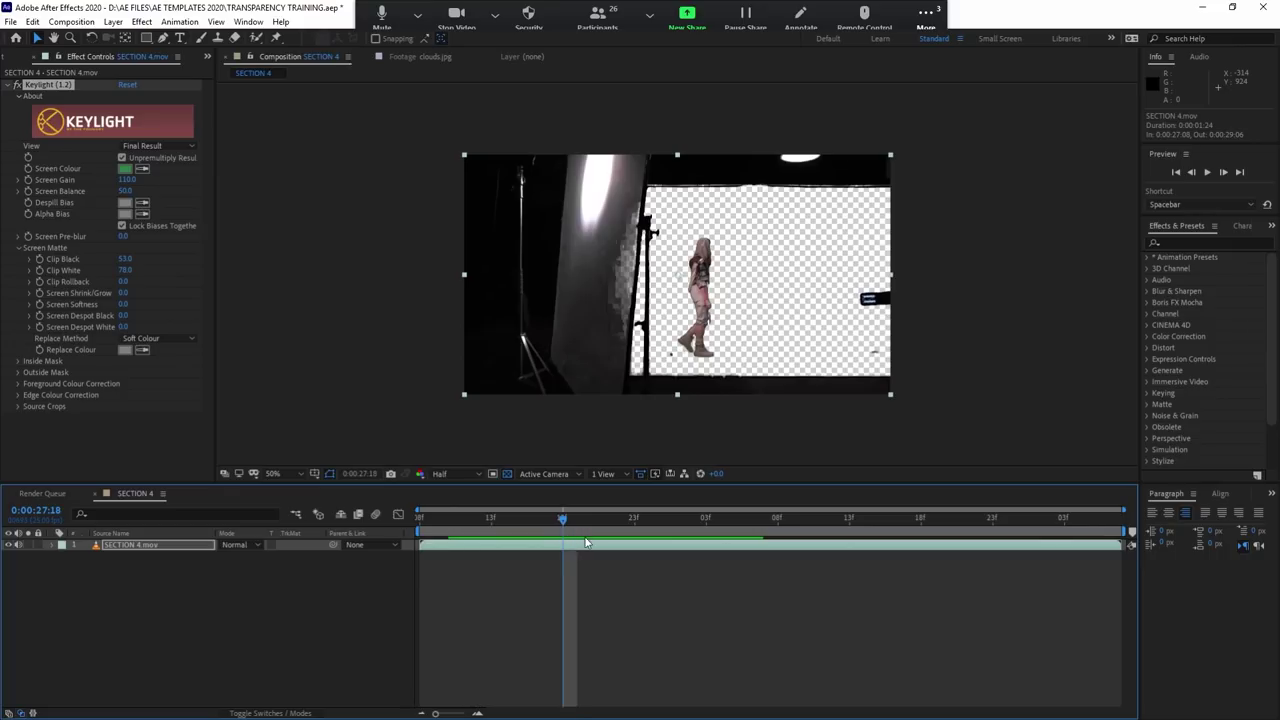
pyautogui.moveTo(530, 523); pyautogui.dragTo(707, 541)
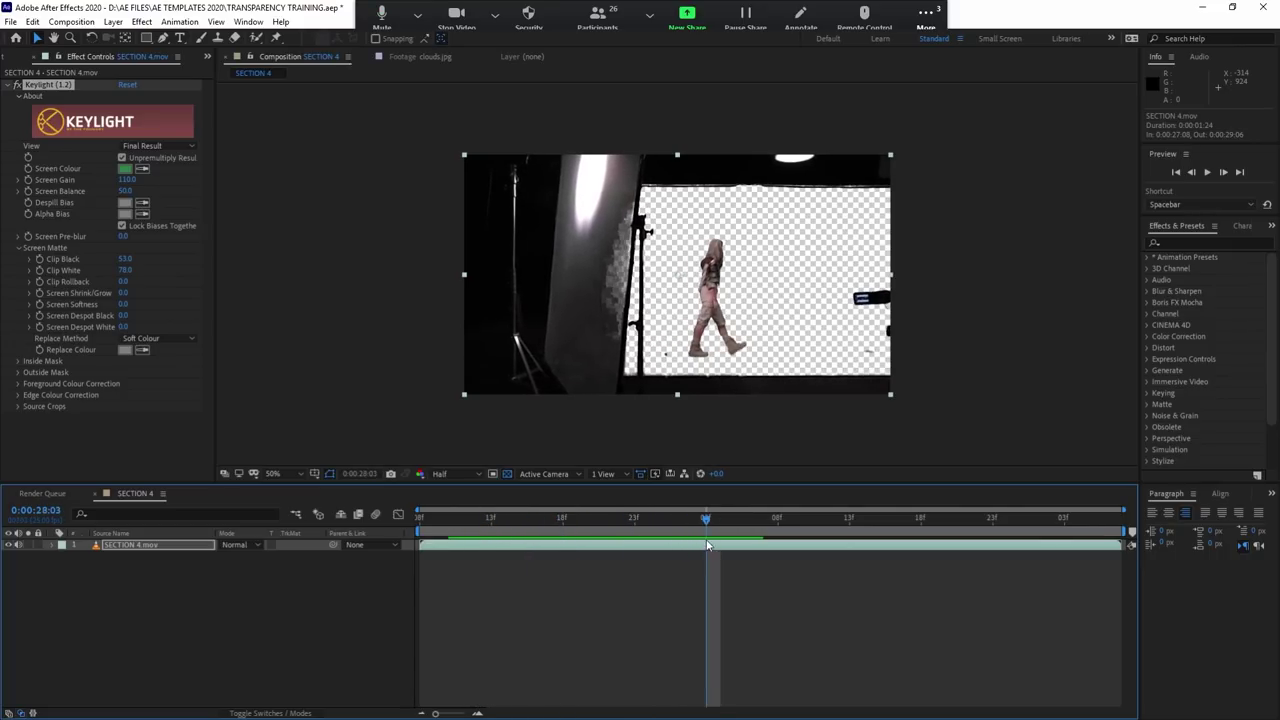
pyautogui.press('pageup')
pyautogui.moveTo(657, 527)
pyautogui.mouseDown()
pyautogui.moveTo(603, 525)
pyautogui.moveTo(603, 545)
pyautogui.moveTo(650, 560)
pyautogui.moveTo(635, 560)
pyautogui.mouseUp()
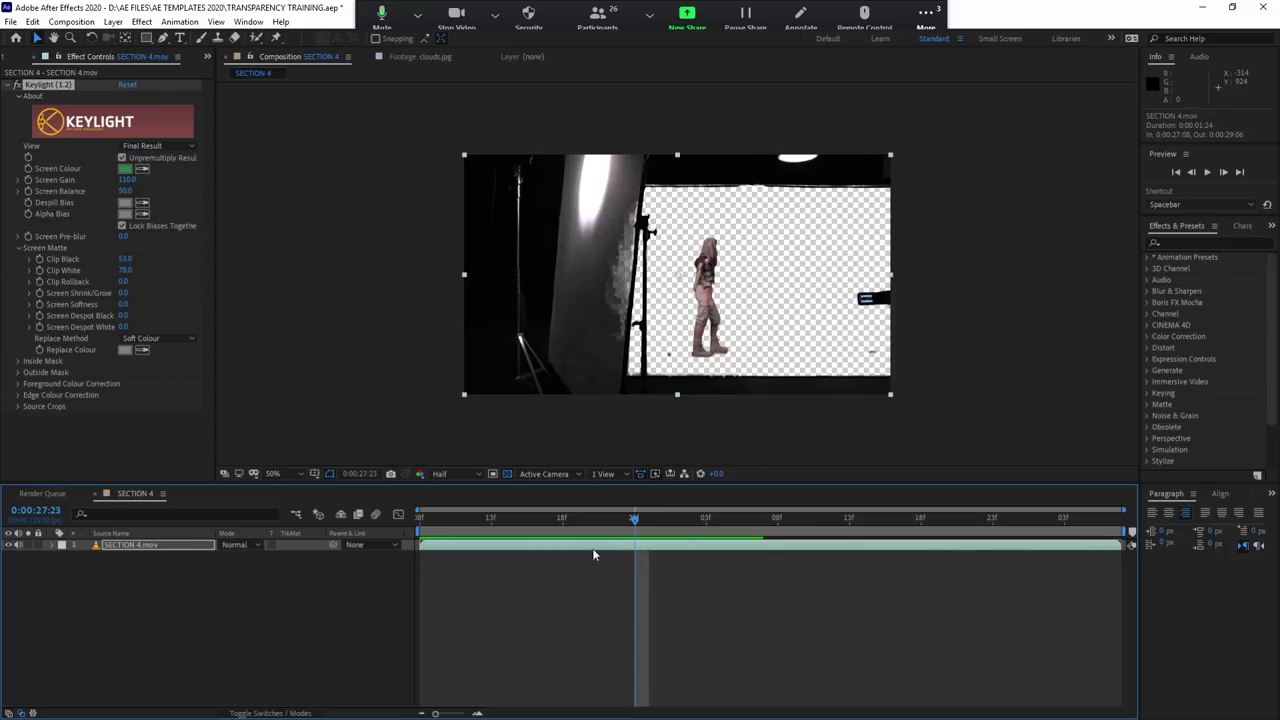
# Step: Settle on frame 0:00:27:21 with SECTION 4.mov selected and the Pen tool active
pyautogui.click(520, 517)
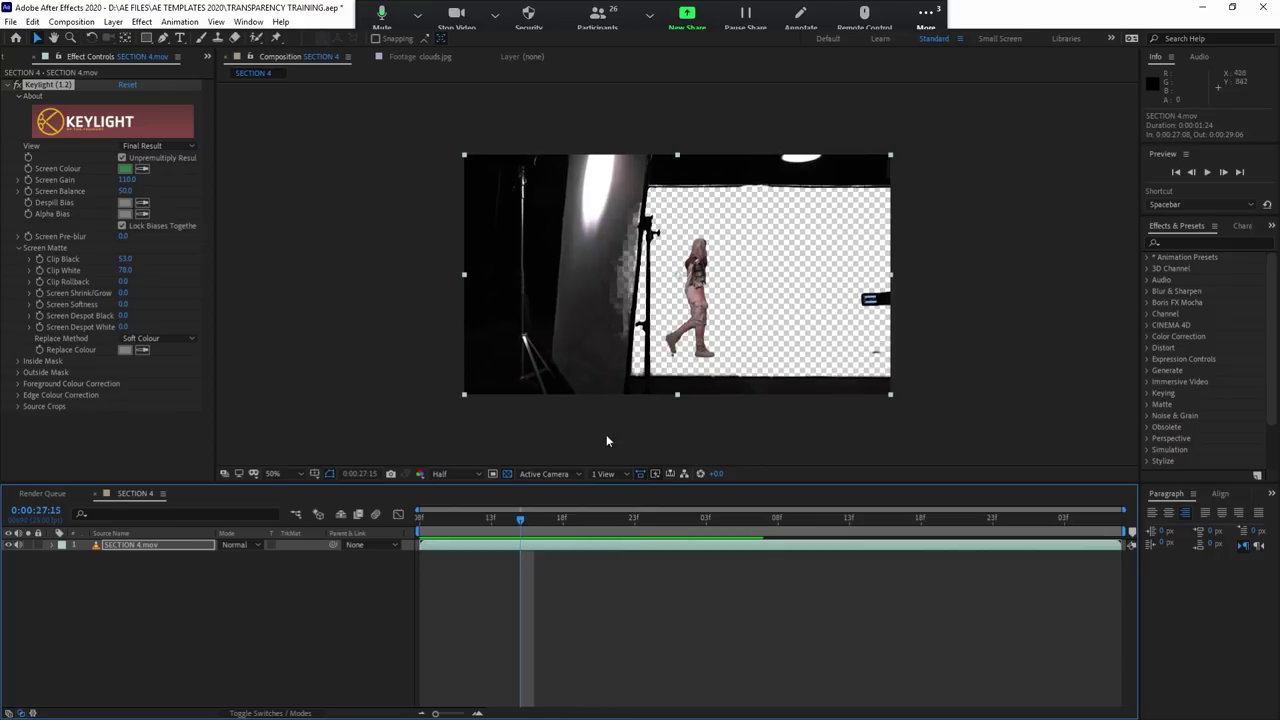
pyautogui.click(533, 519)
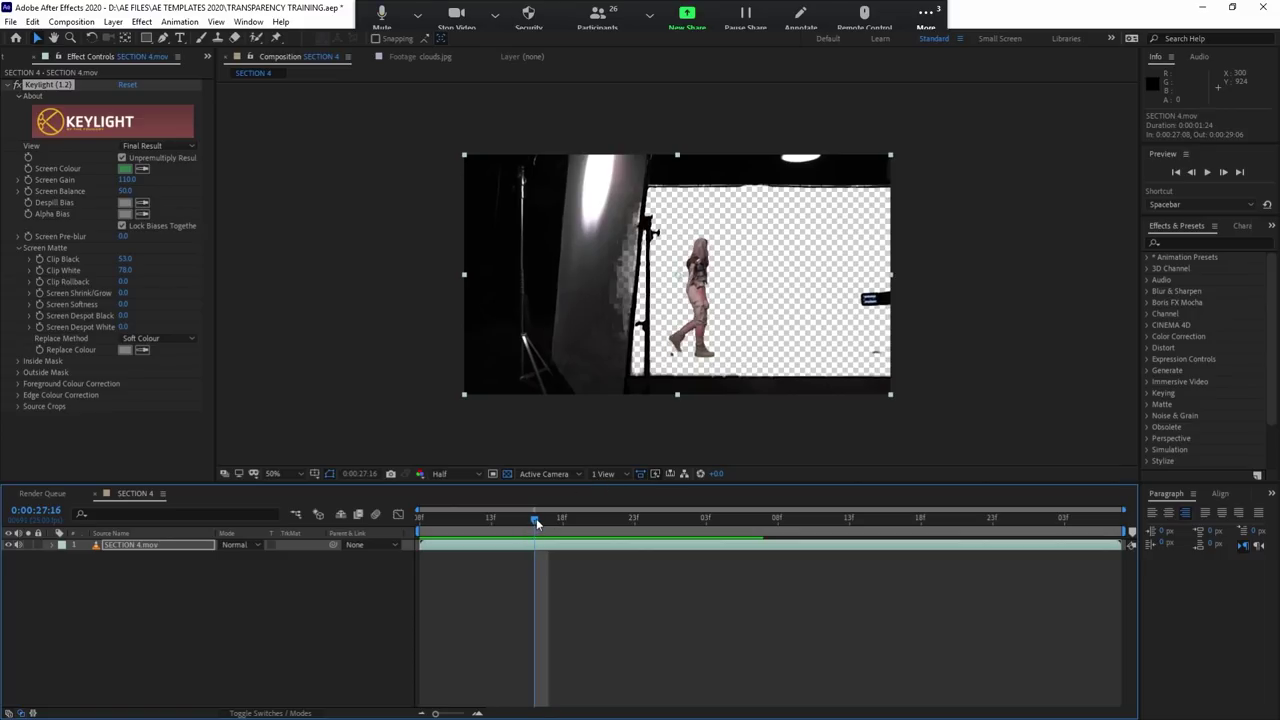
pyautogui.click(558, 562)
pyautogui.click(521, 549)
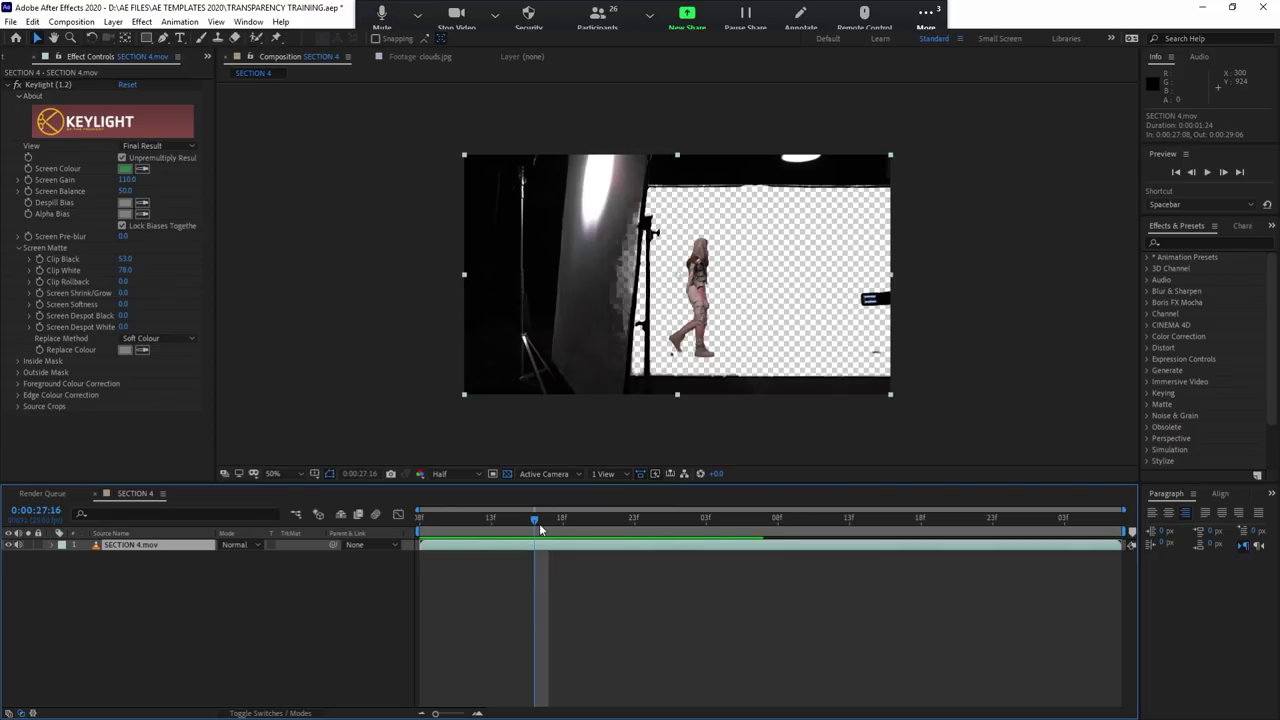
pyautogui.click(578, 562)
pyautogui.click(574, 548)
pyautogui.click(591, 522)
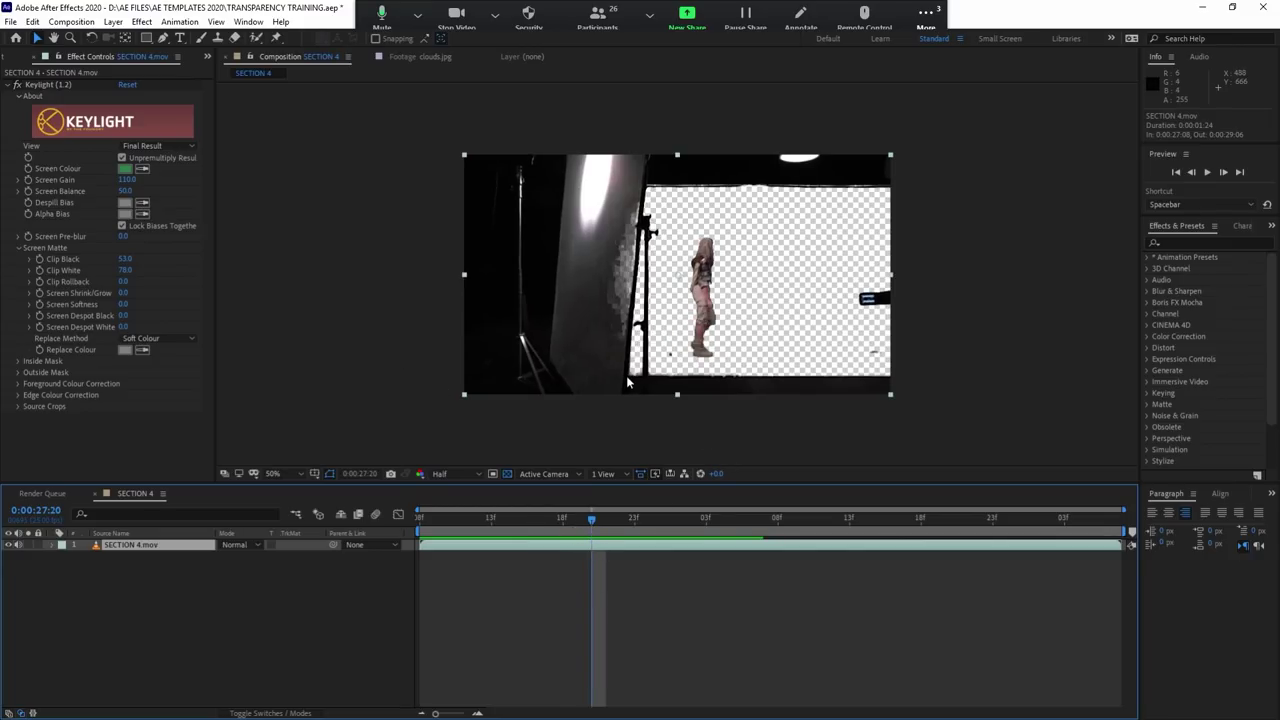
pyautogui.click(666, 521)
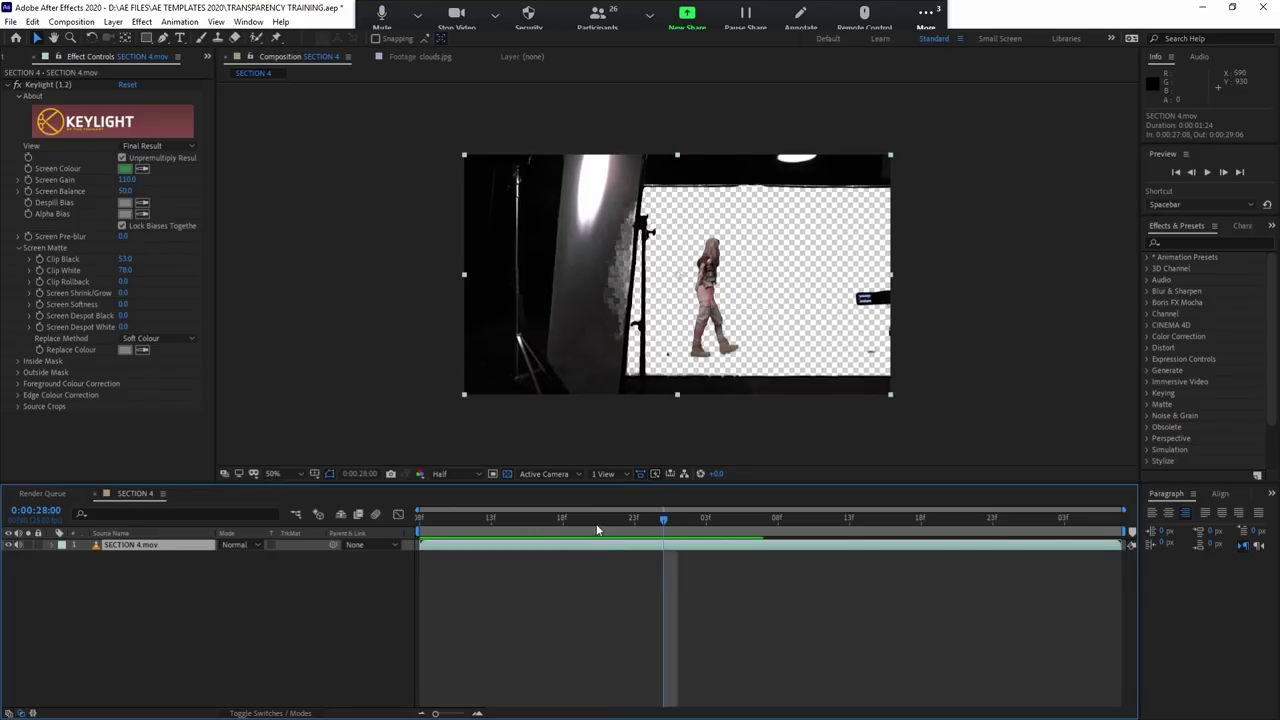
pyautogui.moveTo(665, 521); pyautogui.dragTo(606, 521)
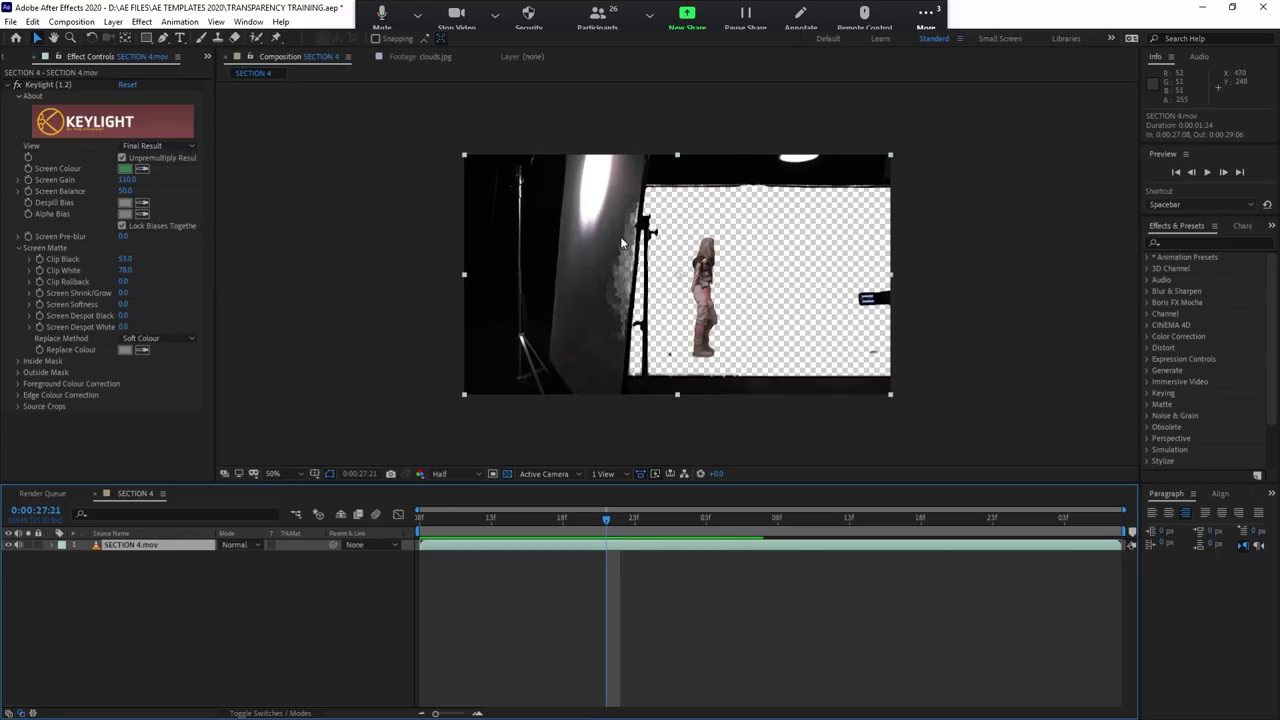
pyautogui.click(163, 37)
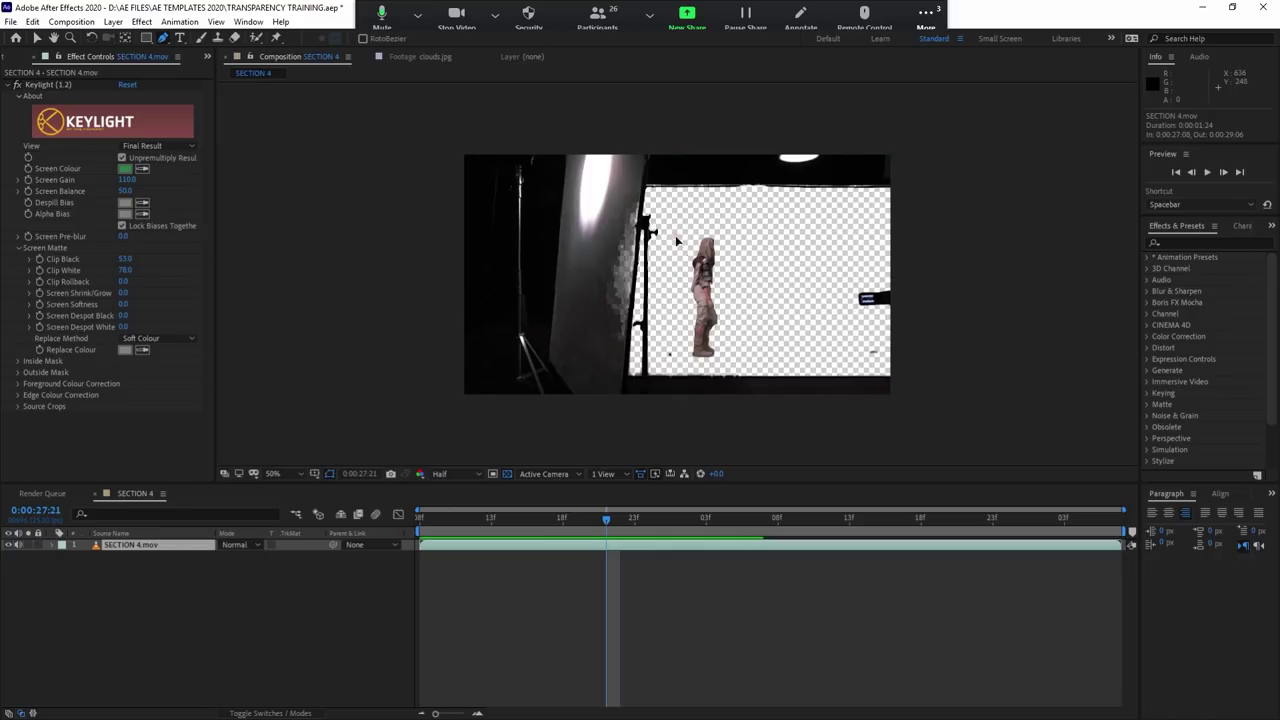
# Step: Draw a closed Pen mask outline around the walking figure
pyautogui.click(676, 240)
pyautogui.click(733, 214)
pyautogui.click(777, 258)
pyautogui.click(779, 350)
pyautogui.click(737, 370)
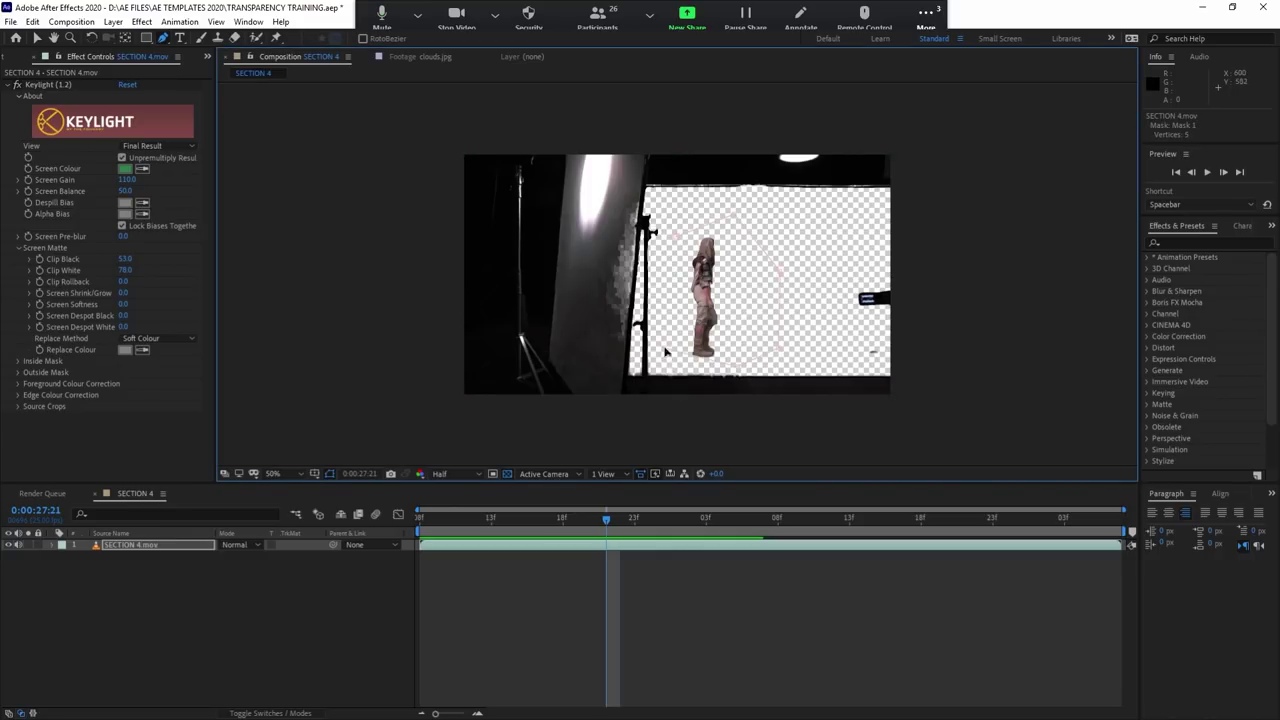
pyautogui.click(665, 350)
pyautogui.click(678, 279)
pyautogui.click(676, 238)
# Step: Inspect the mask at 100% with Keylight disabled, then delete Mask 1
pyautogui.click(507, 473)
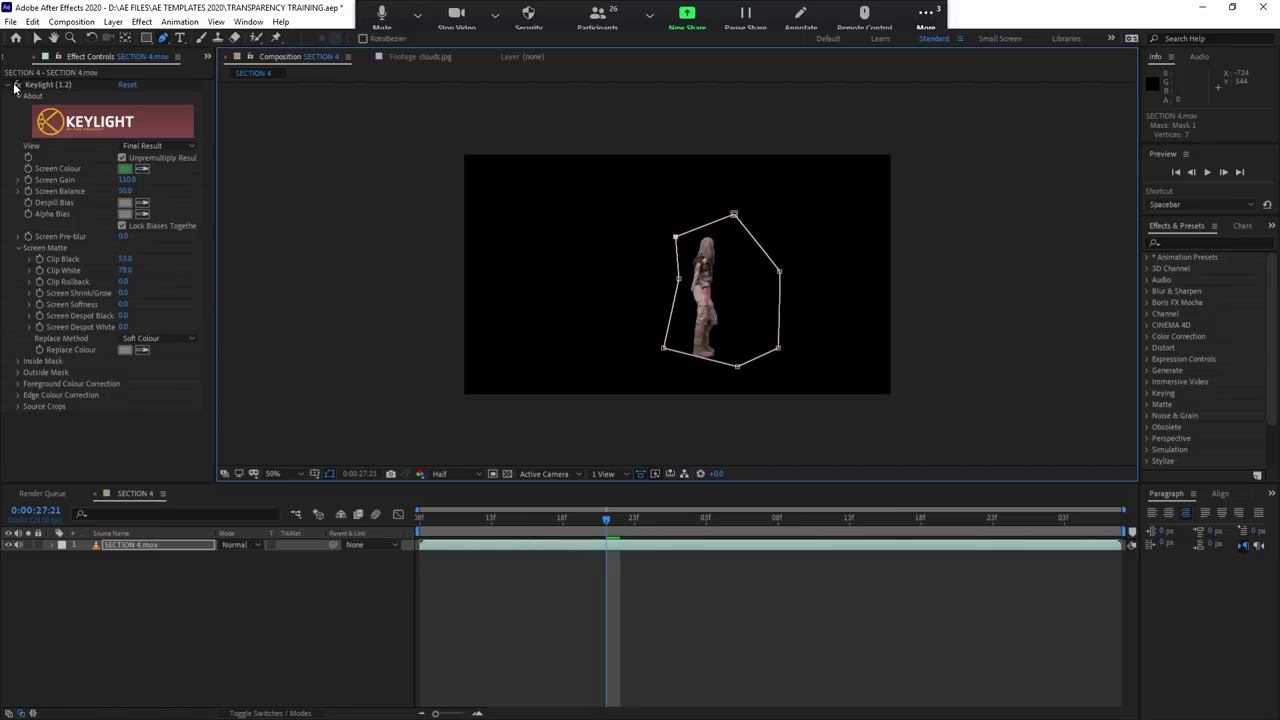
pyautogui.click(17, 86)
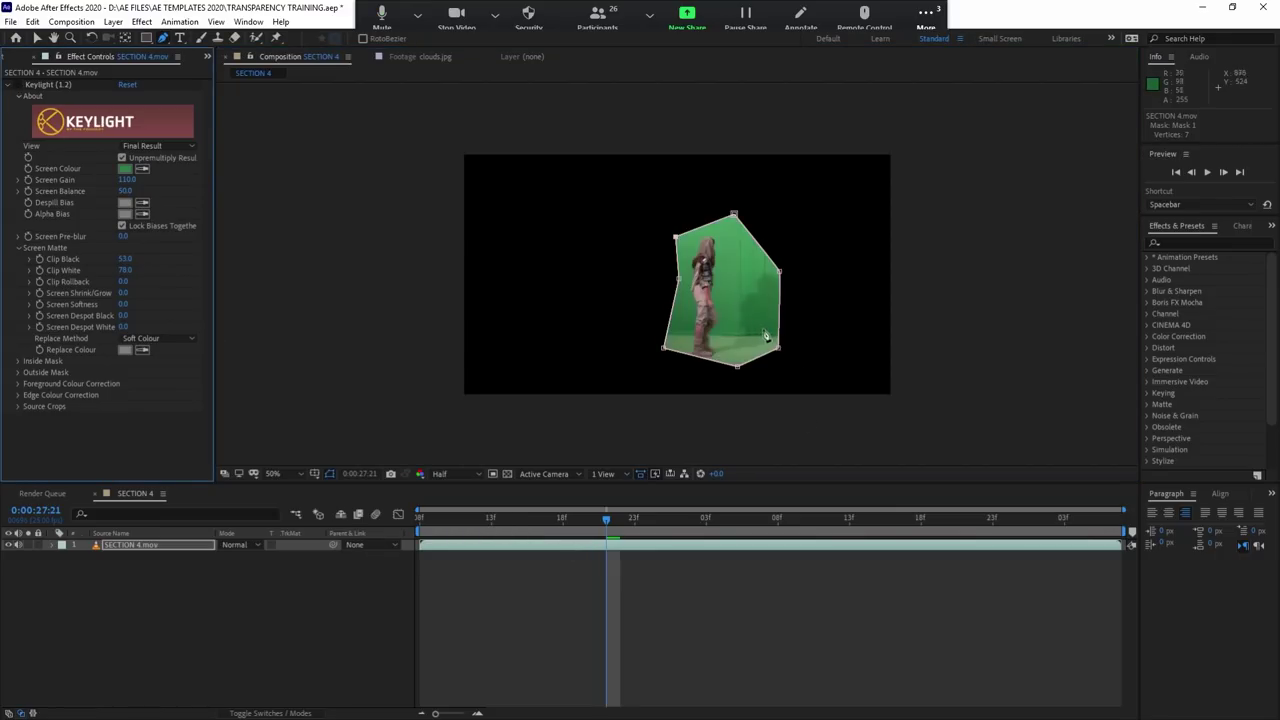
pyautogui.press('.')
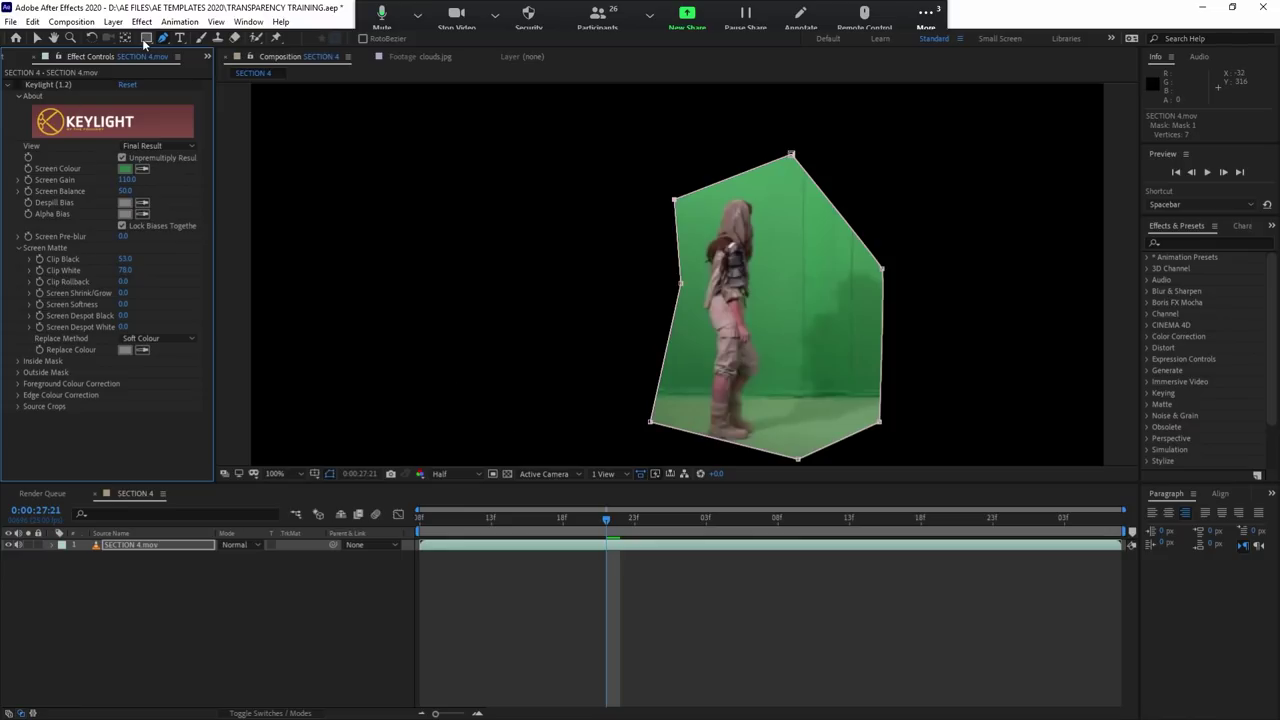
pyautogui.press('m')
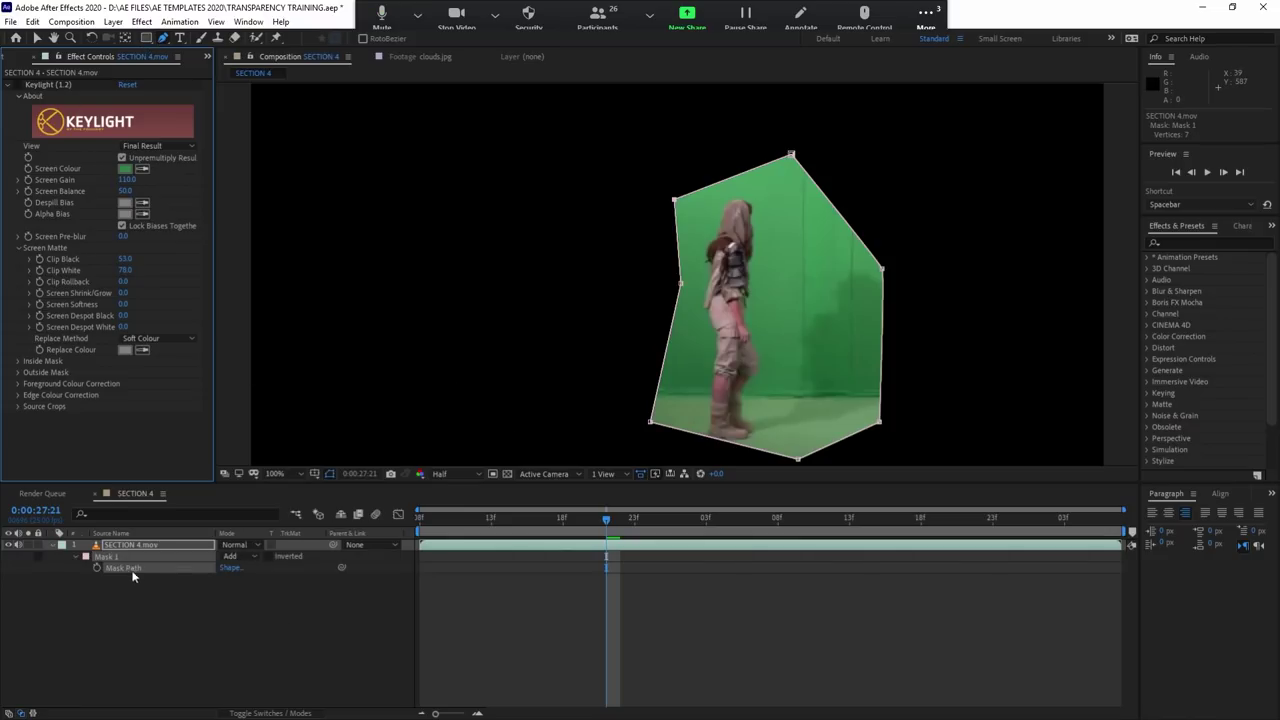
pyautogui.click(103, 558)
pyautogui.press('Delete')
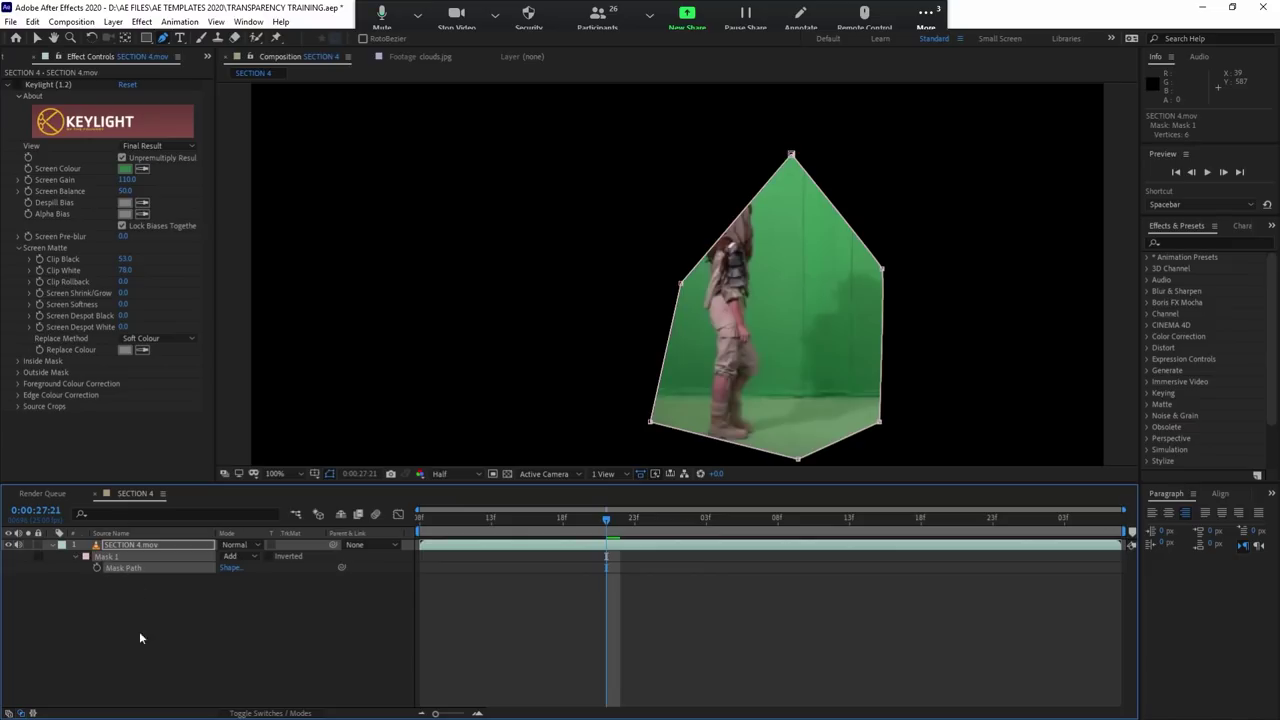
pyautogui.press('Delete')
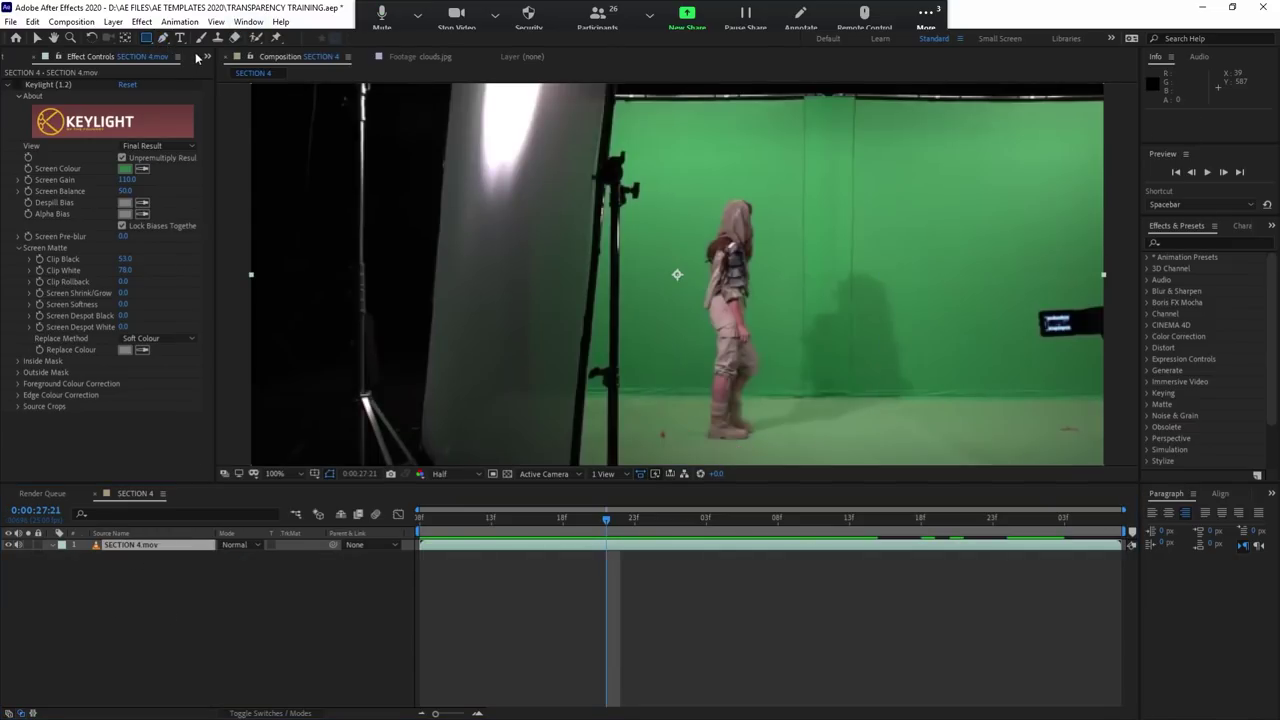
# Step: Draw a rounded-rectangle mask around the actor, end the work area here, then delete the mask
pyautogui.moveTo(687, 168); pyautogui.dragTo(819, 447)
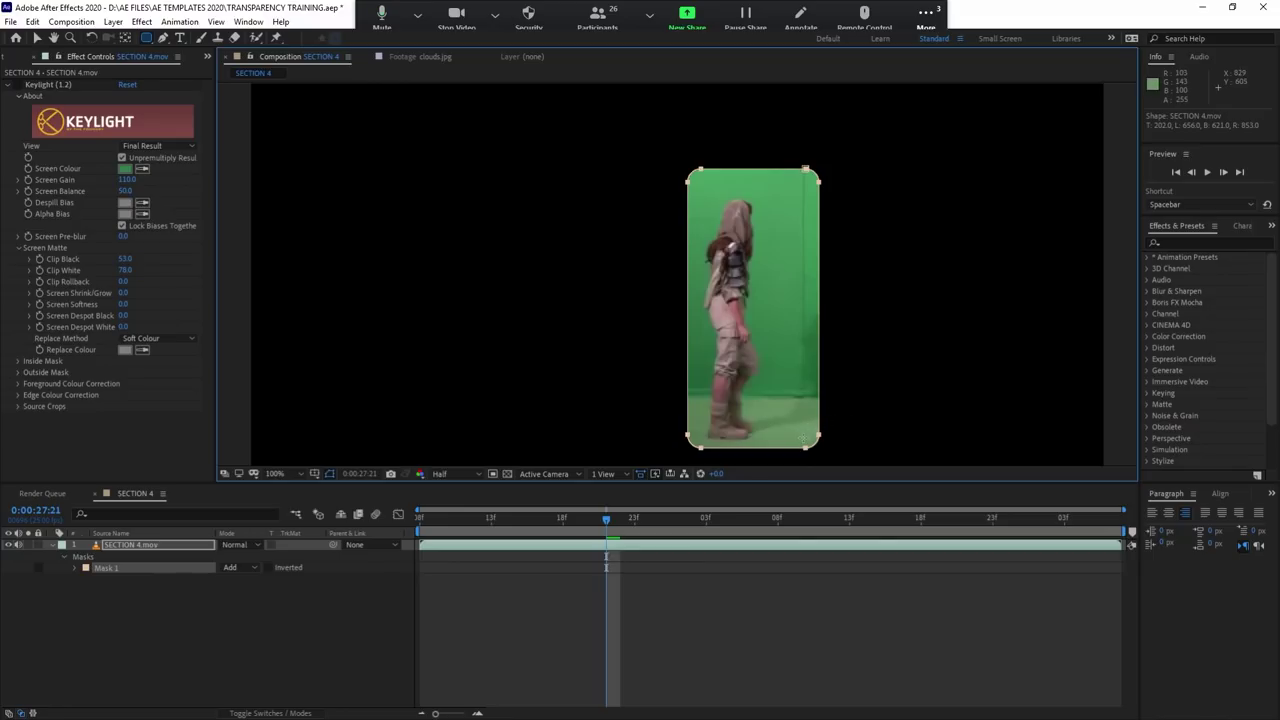
pyautogui.press('n')
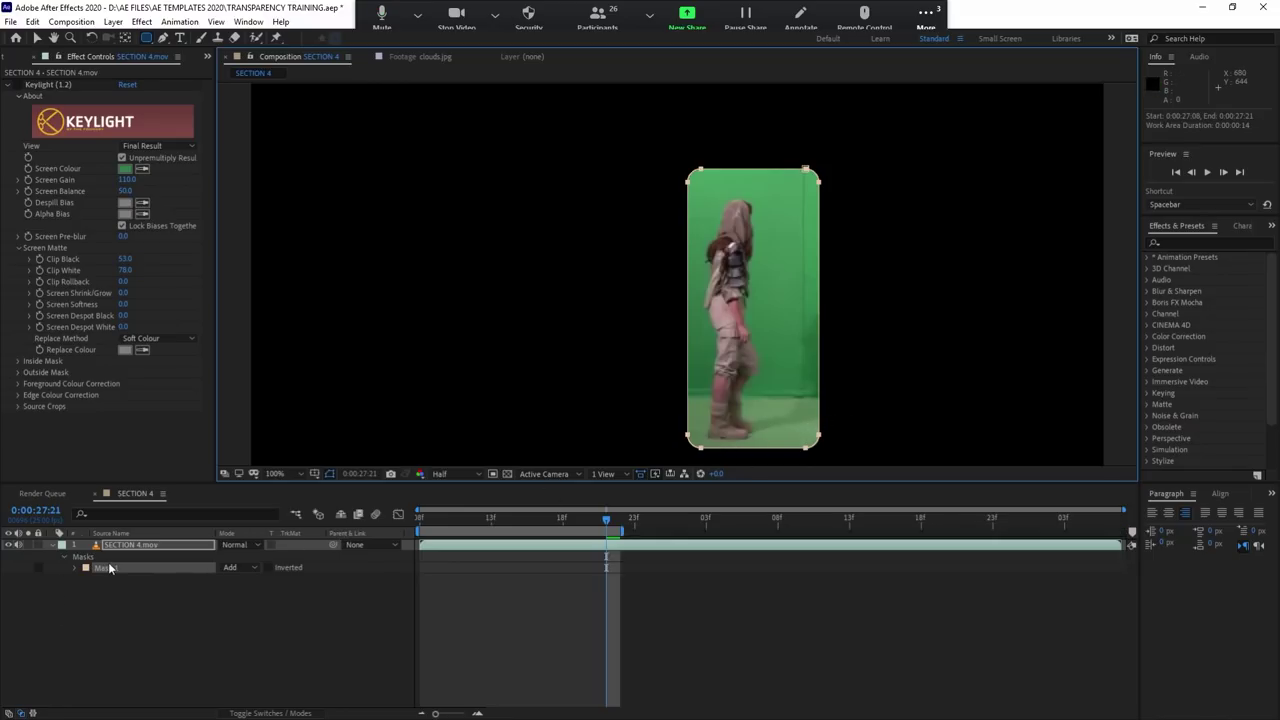
pyautogui.press('m')
pyautogui.click(93, 556)
pyautogui.press('Delete')
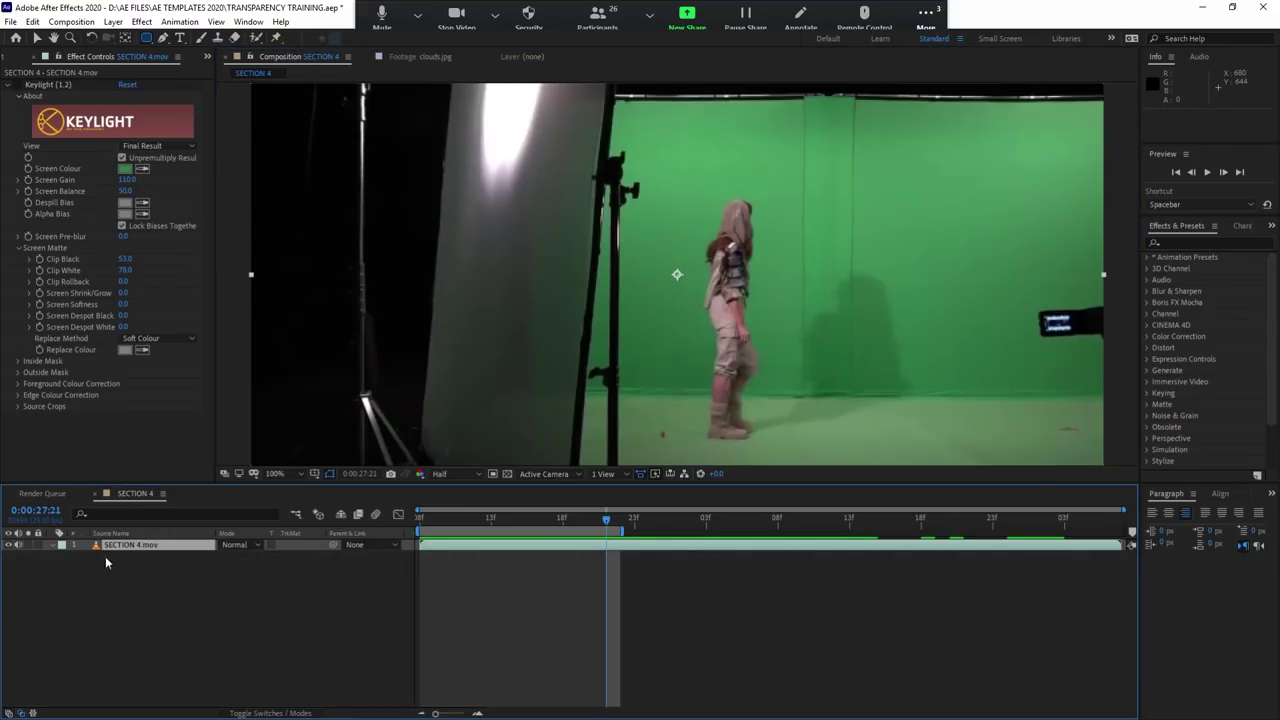
# Step: Draw a closed eight-point Pen mask around the actor and expand Mask 1's properties
pyautogui.click(162, 38)
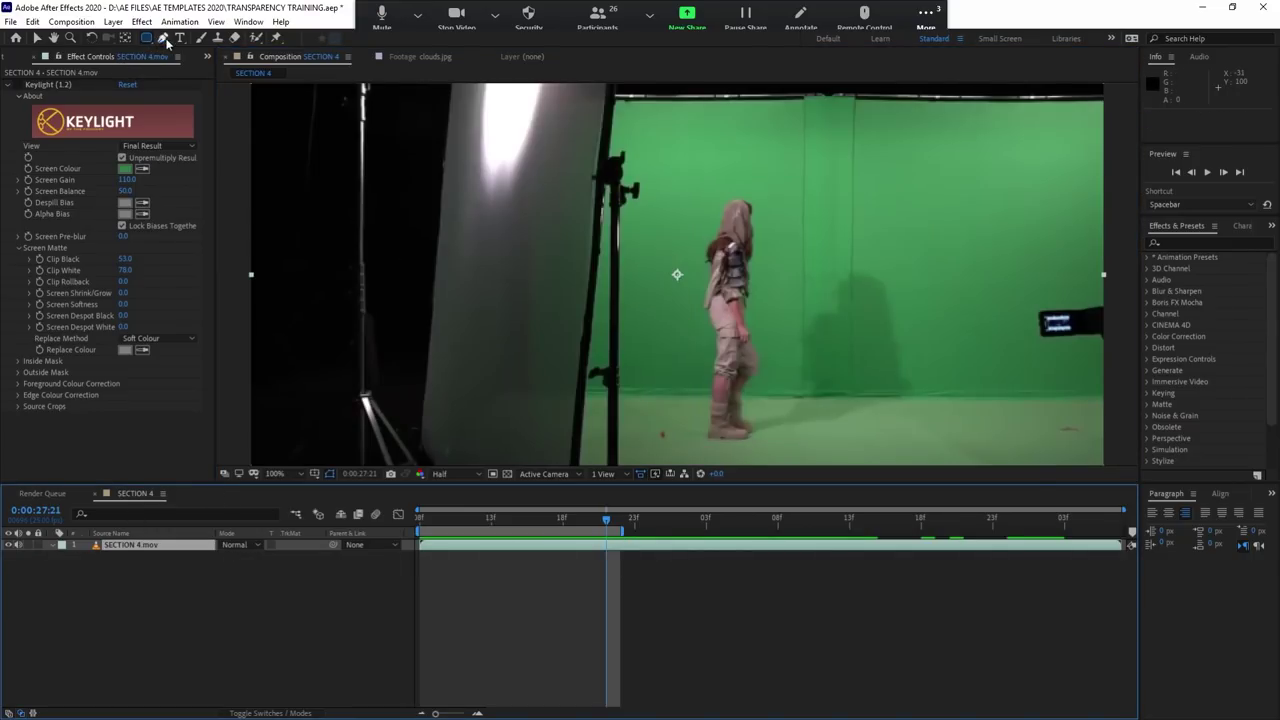
pyautogui.click(652, 268)
pyautogui.click(673, 168)
pyautogui.click(852, 145)
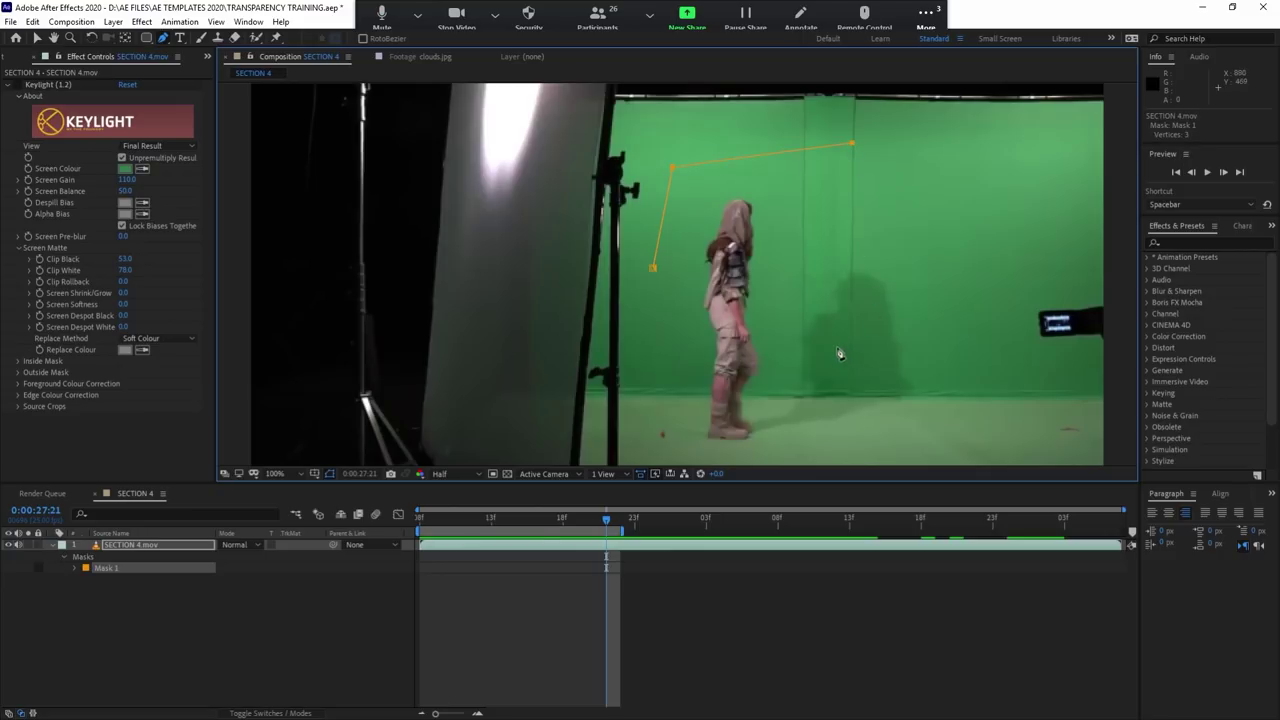
pyautogui.click(878, 442)
pyautogui.click(781, 455)
pyautogui.click(682, 449)
pyautogui.click(658, 388)
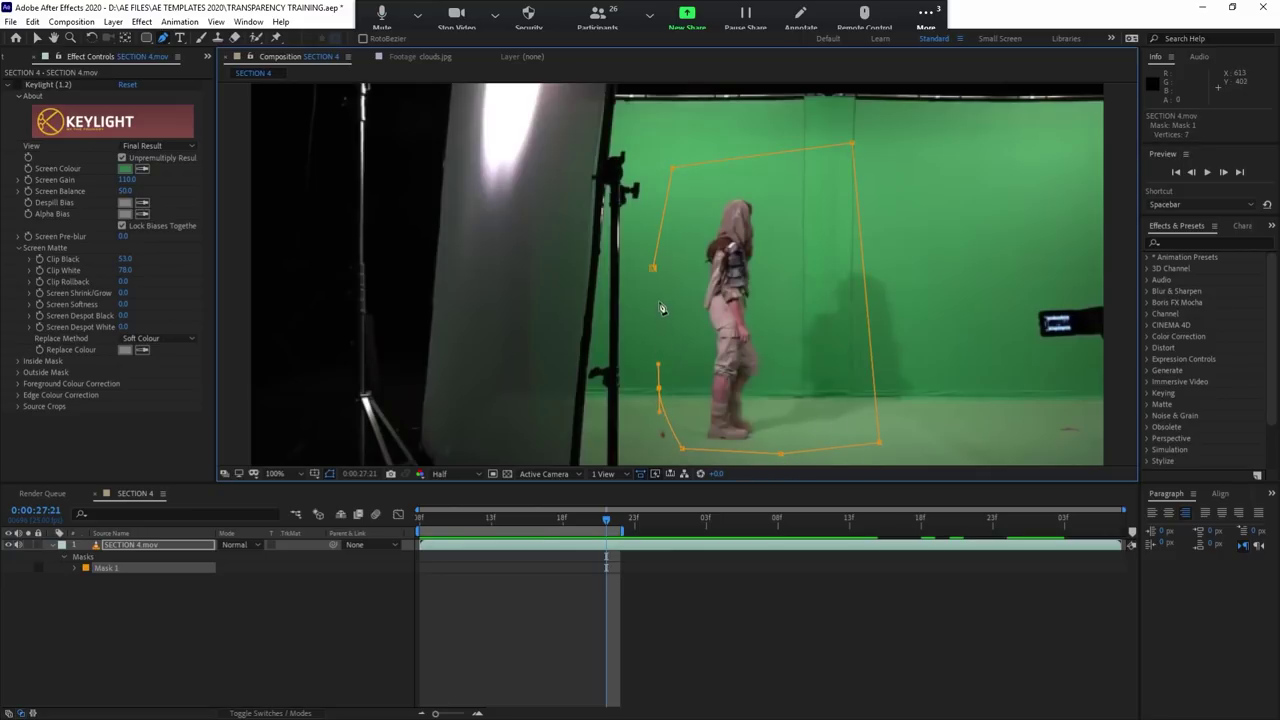
pyautogui.click(660, 305)
pyautogui.click(652, 268)
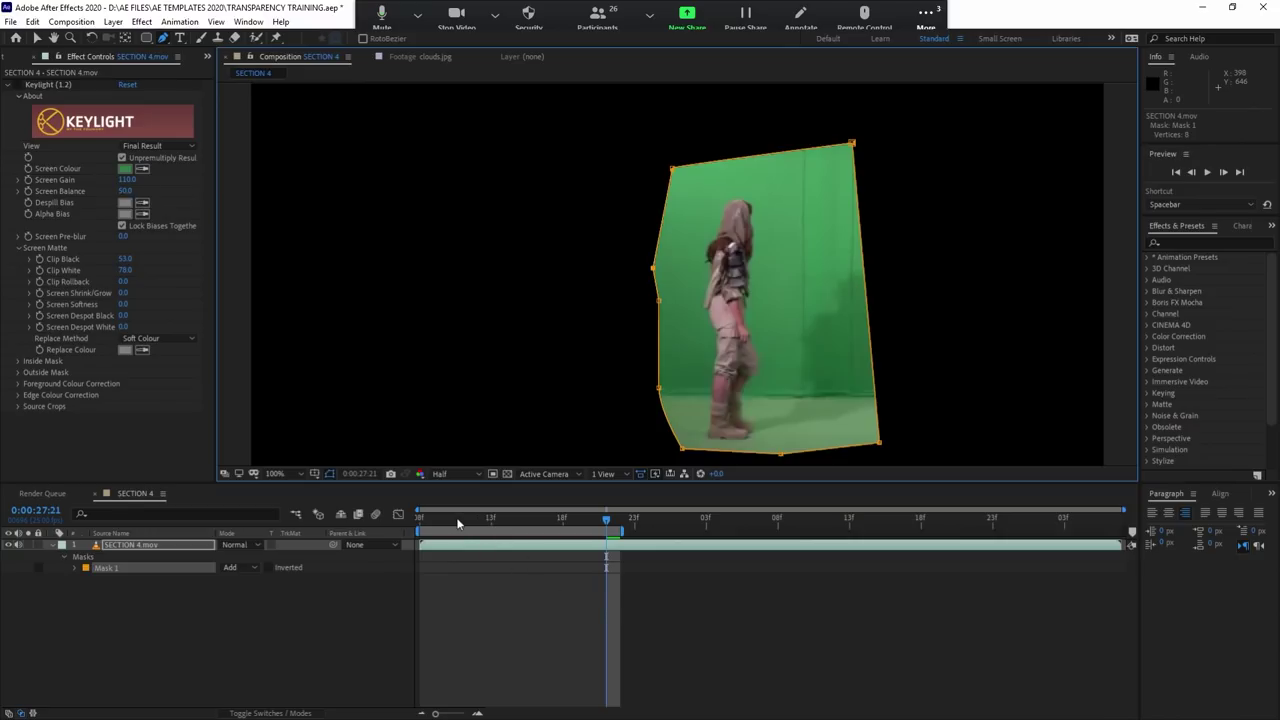
pyautogui.click(74, 568)
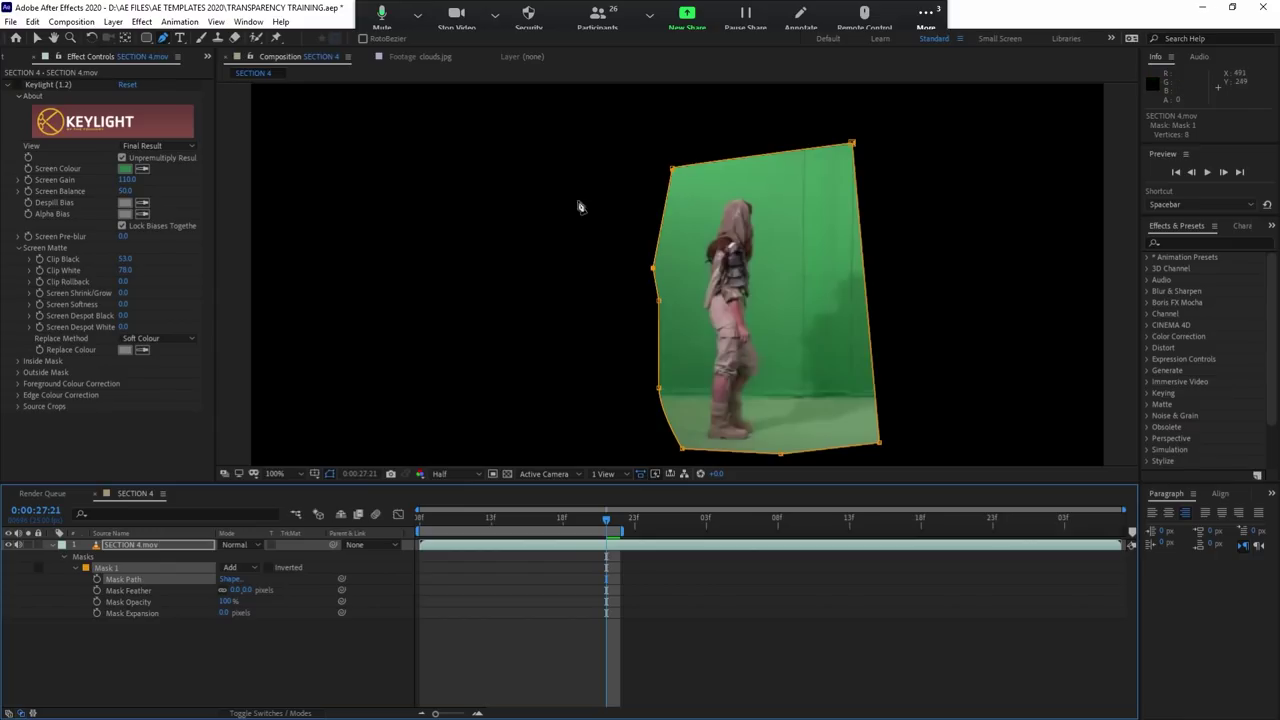
# Step: Set a Mask Path keyframe at 0:00:27:08 with the mask shifted left onto the actor
pyautogui.click(168, 40)
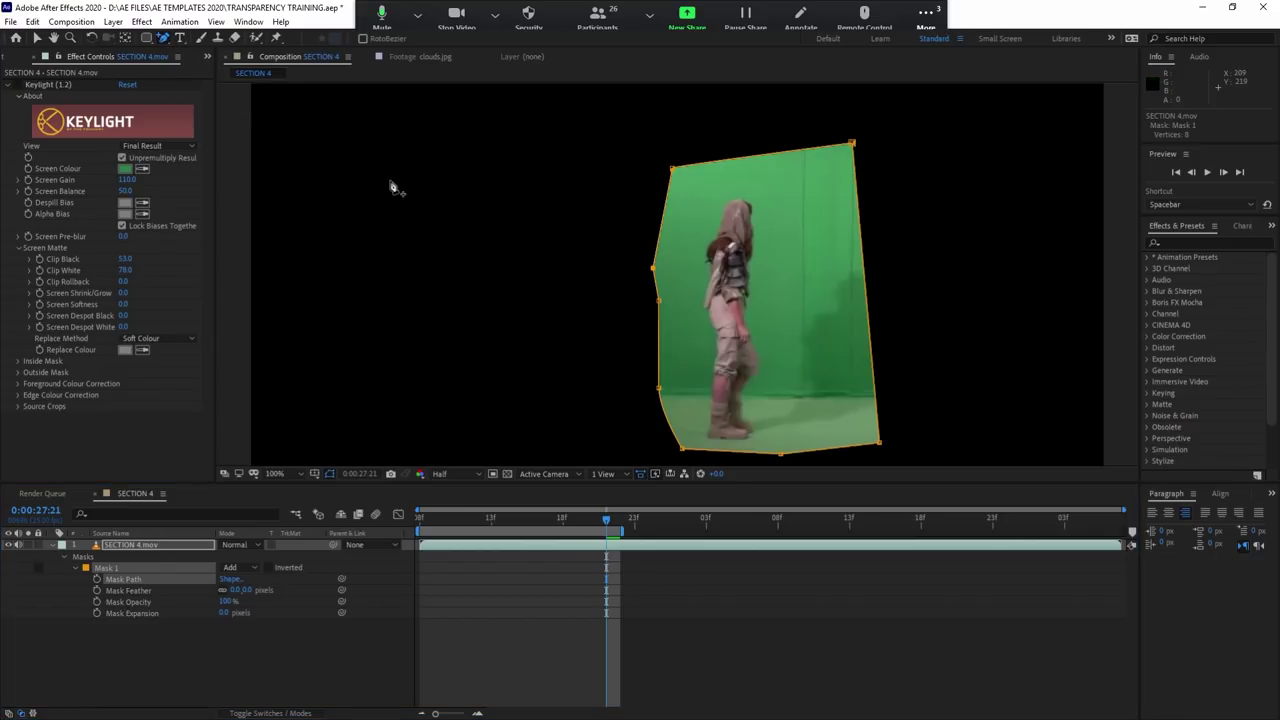
pyautogui.moveTo(672, 170)
pyautogui.mouseDown()
pyautogui.moveTo(716, 166)
pyautogui.moveTo(683, 158)
pyautogui.mouseUp()
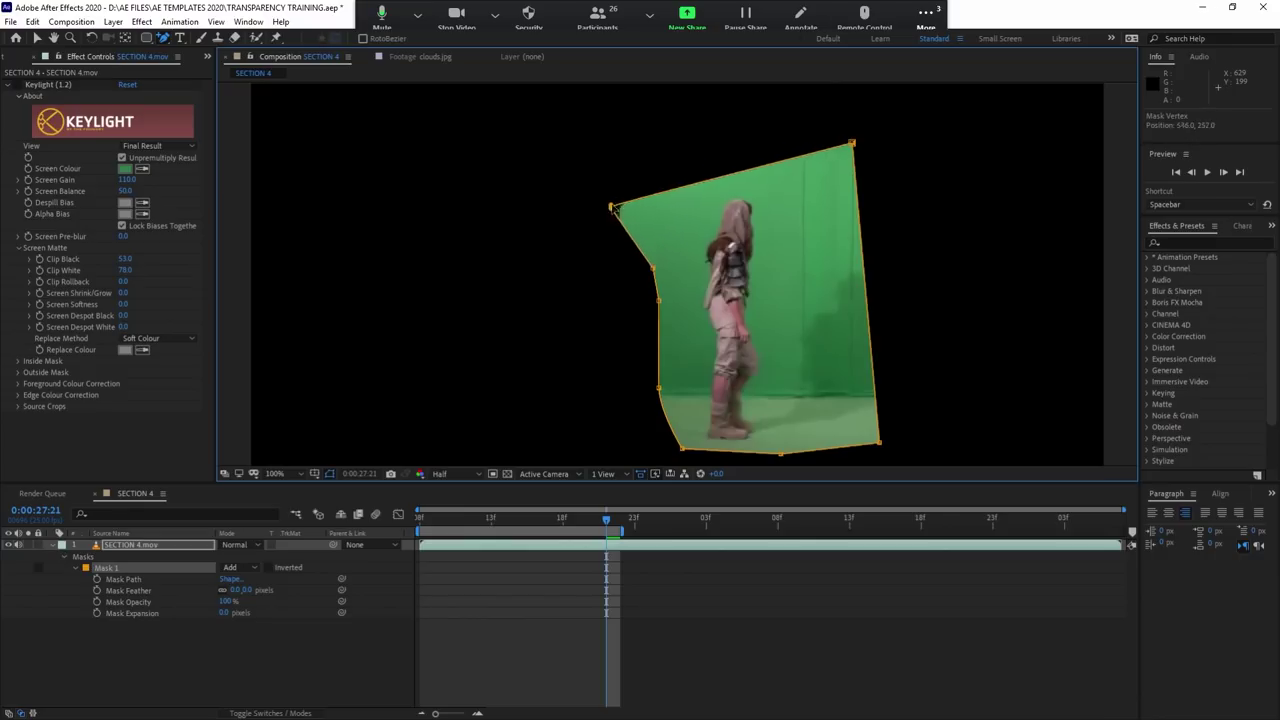
pyautogui.click(434, 519)
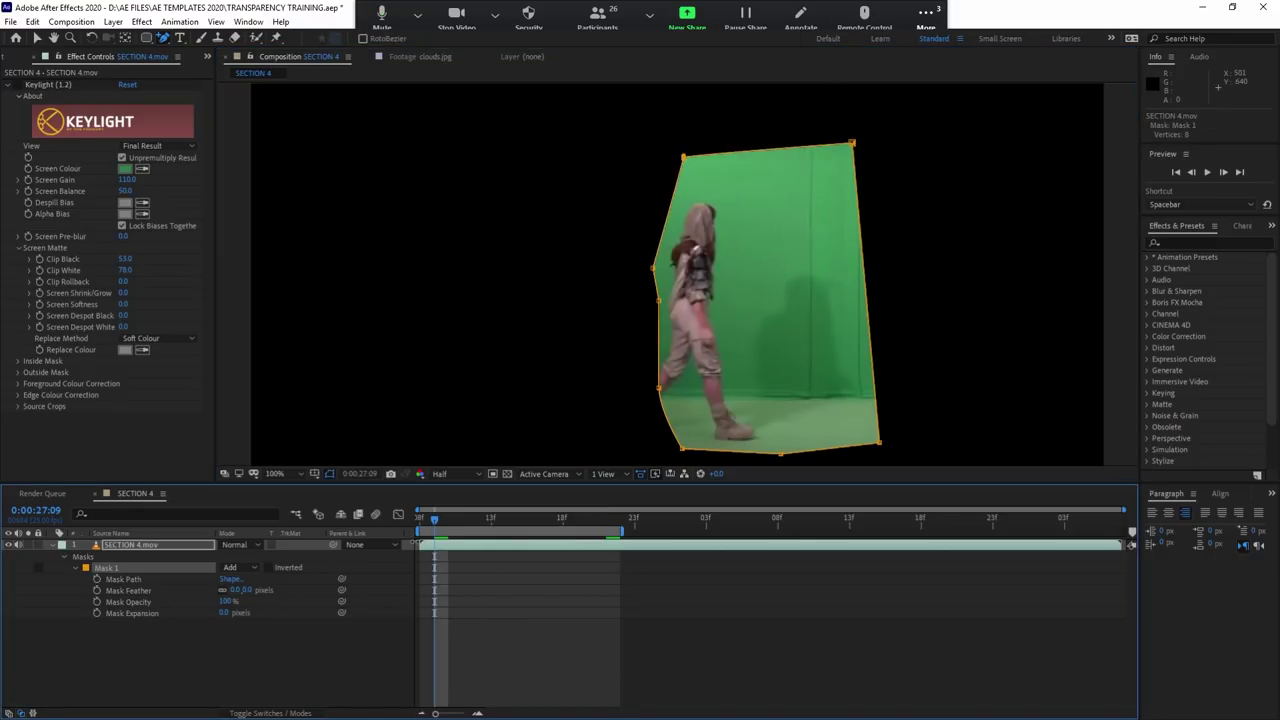
pyautogui.moveTo(437, 529); pyautogui.dragTo(419, 519)
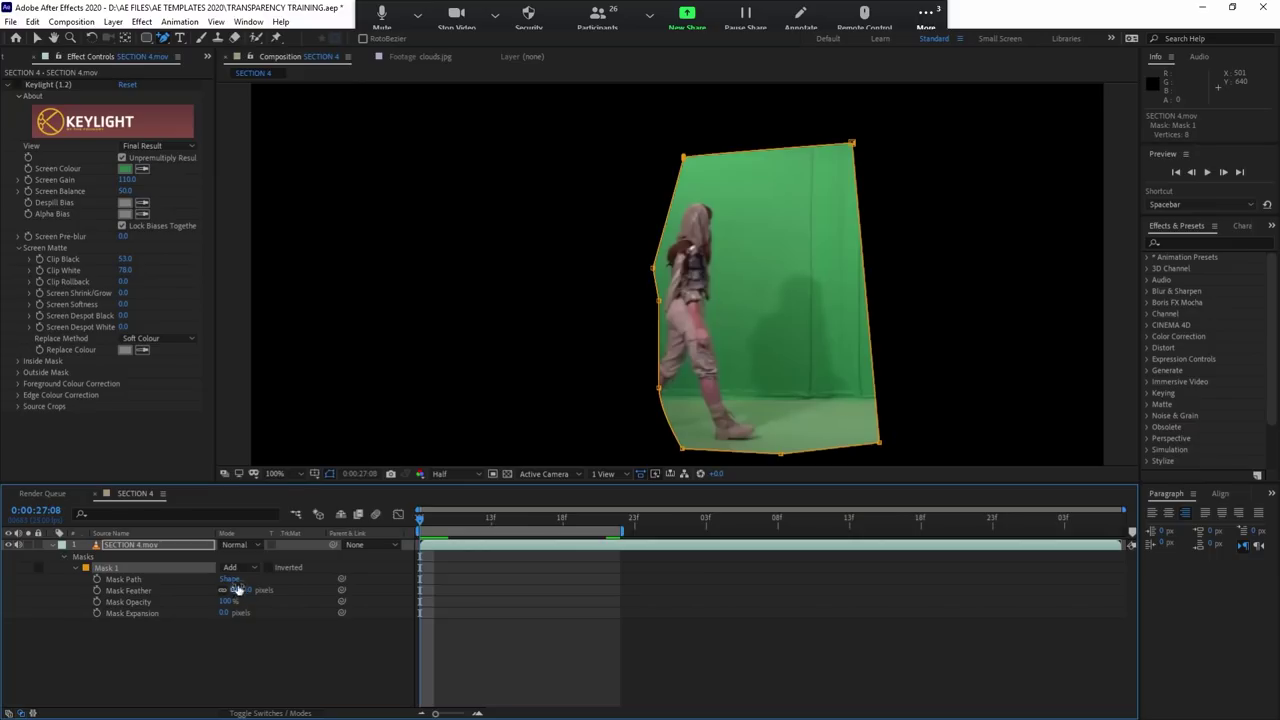
pyautogui.click(97, 579)
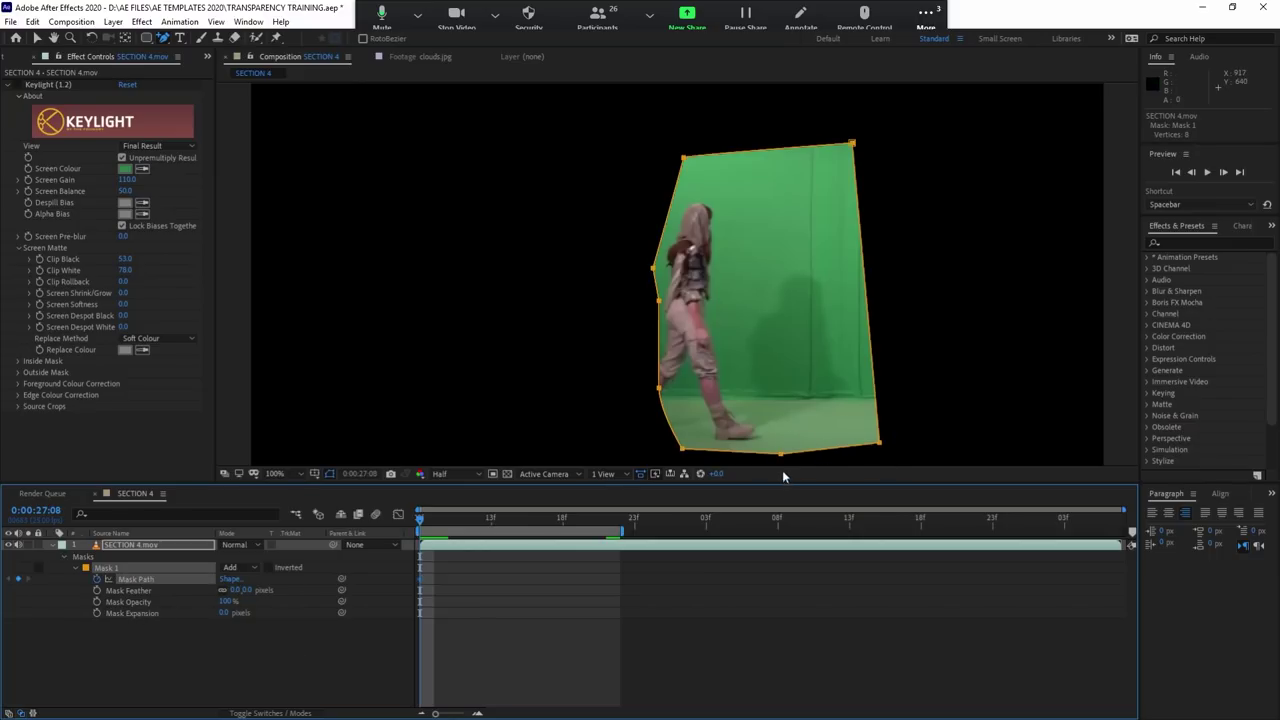
pyautogui.moveTo(684, 449); pyautogui.dragTo(631, 444)
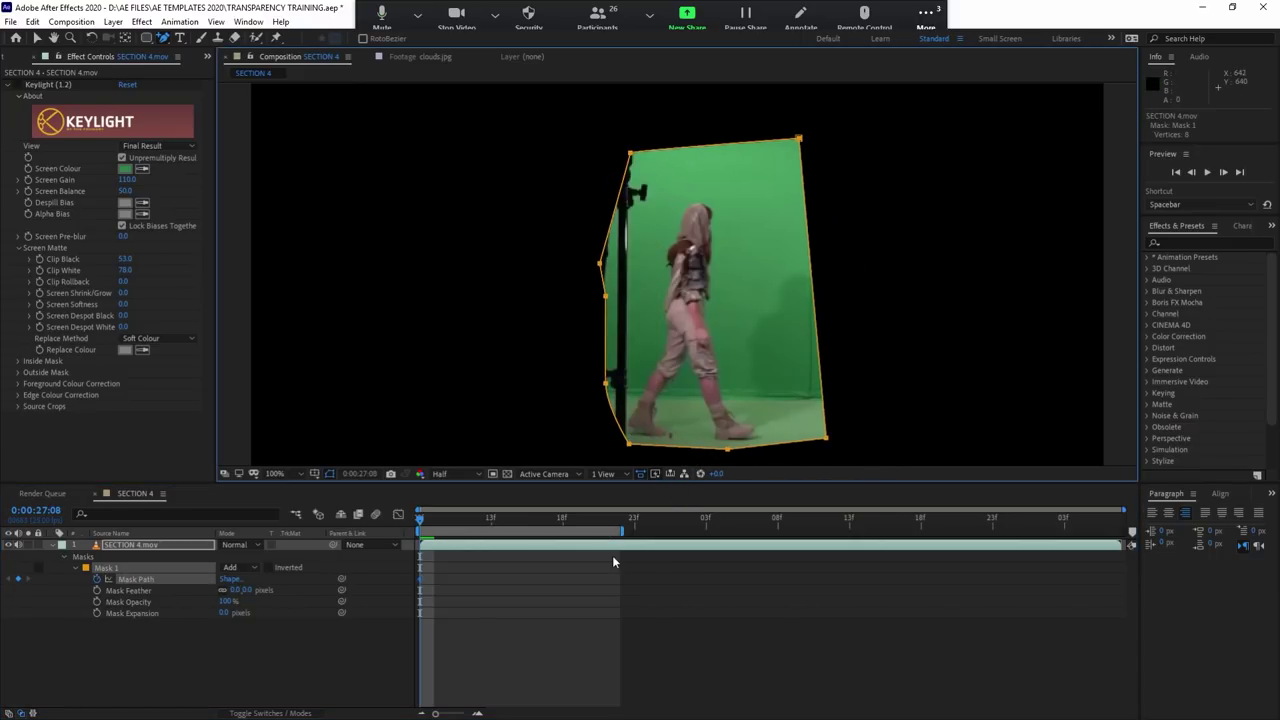
# Step: Shift the mask right at the later frame, extend the work area to 0:00:28:22, and preview
pyautogui.moveTo(420, 519)
pyautogui.mouseDown()
pyautogui.moveTo(622, 522)
pyautogui.moveTo(968, 560)
pyautogui.mouseUp()
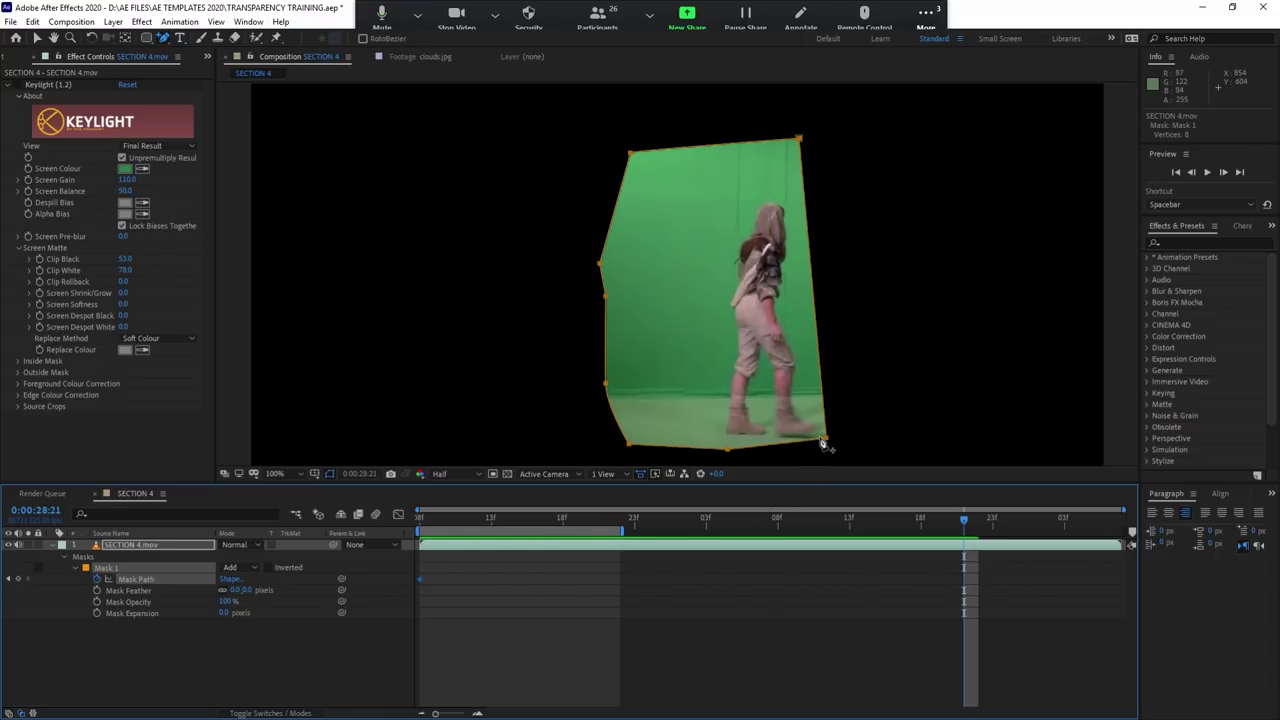
pyautogui.moveTo(828, 444); pyautogui.dragTo(923, 444)
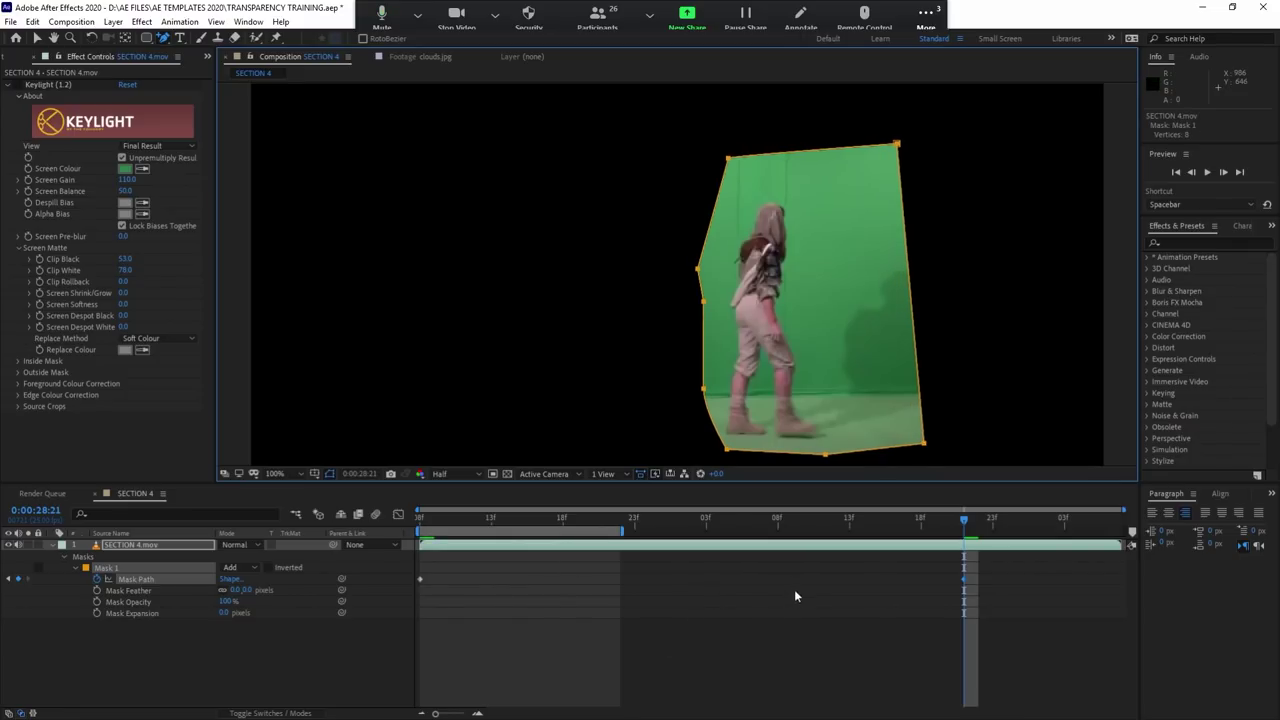
pyautogui.moveTo(628, 538); pyautogui.dragTo(993, 538)
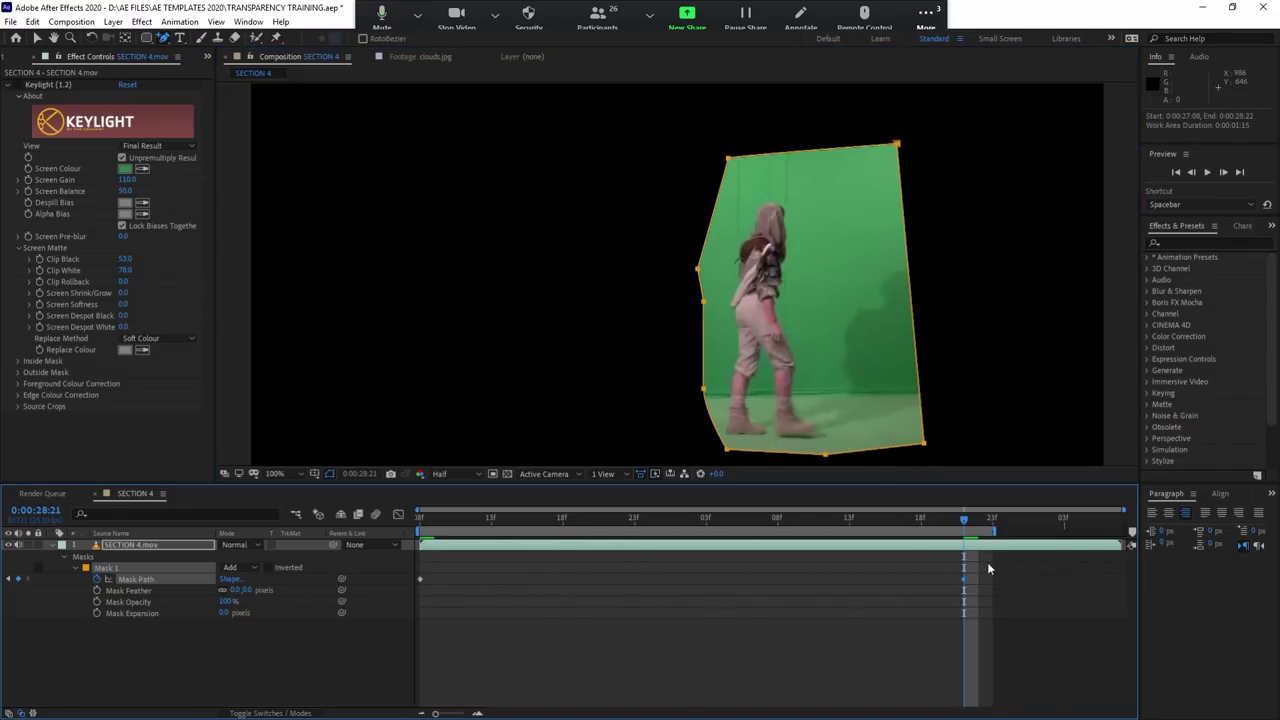
pyautogui.click(966, 578)
pyautogui.press('space')
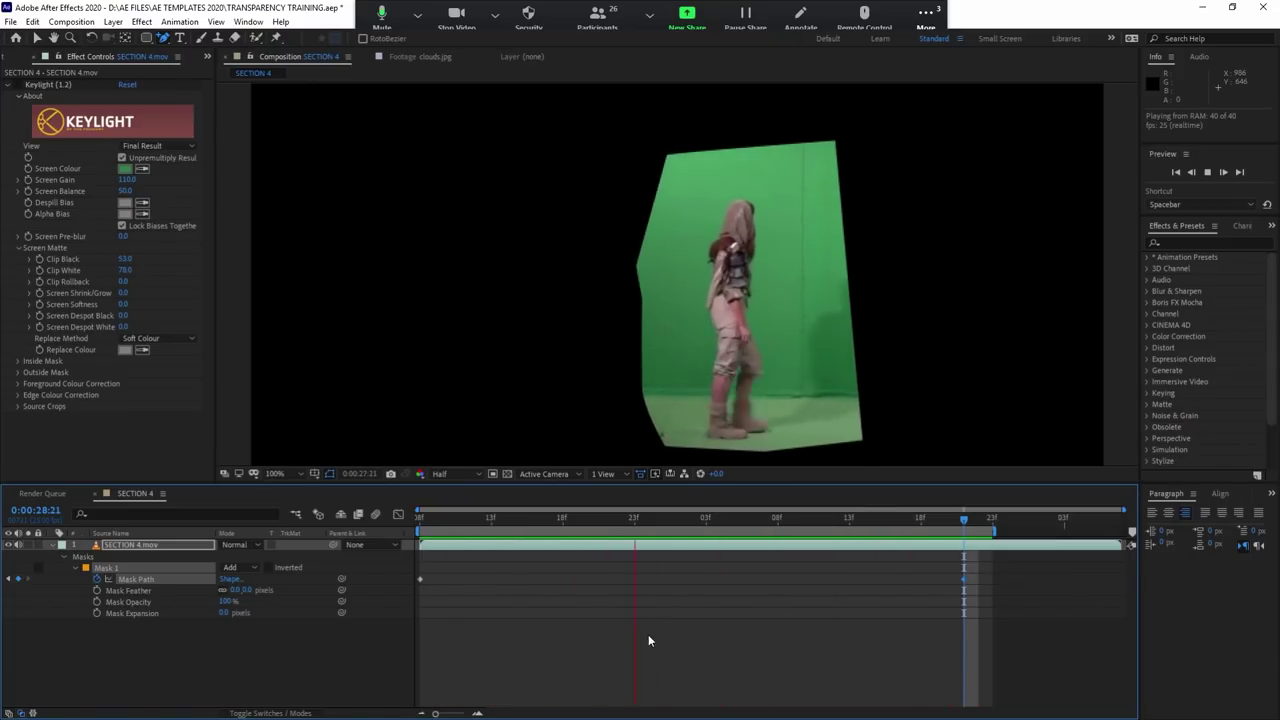
pyautogui.click(62, 579)
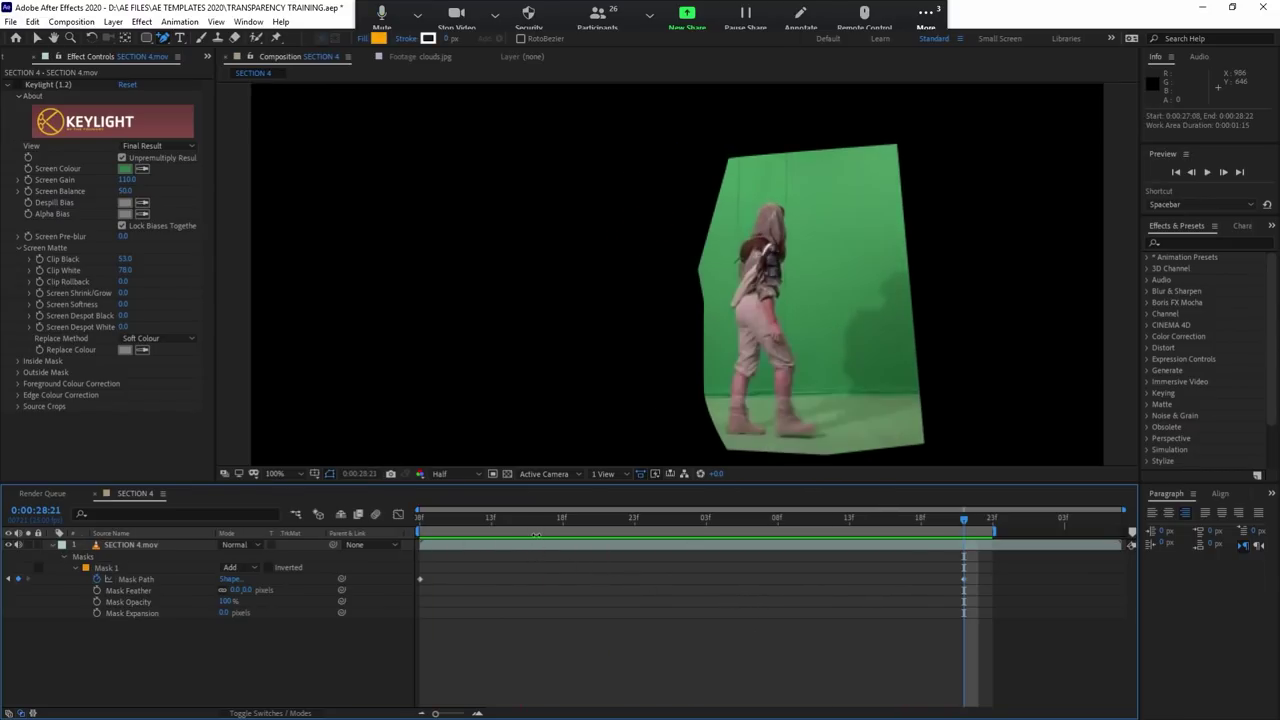
pyautogui.click(97, 580)
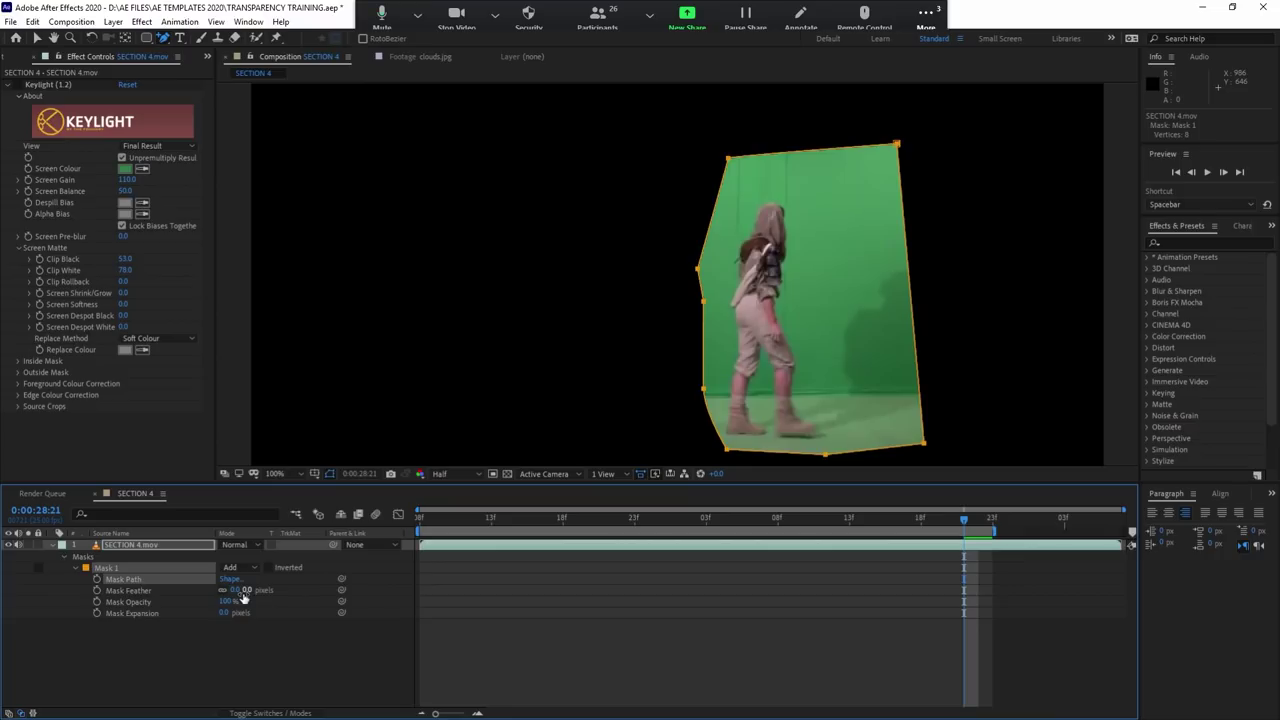
# Step: Give Mask 1 about 82 px feather, 100% opacity and -5 px expansion
pyautogui.moveTo(243, 597); pyautogui.dragTo(270, 589)
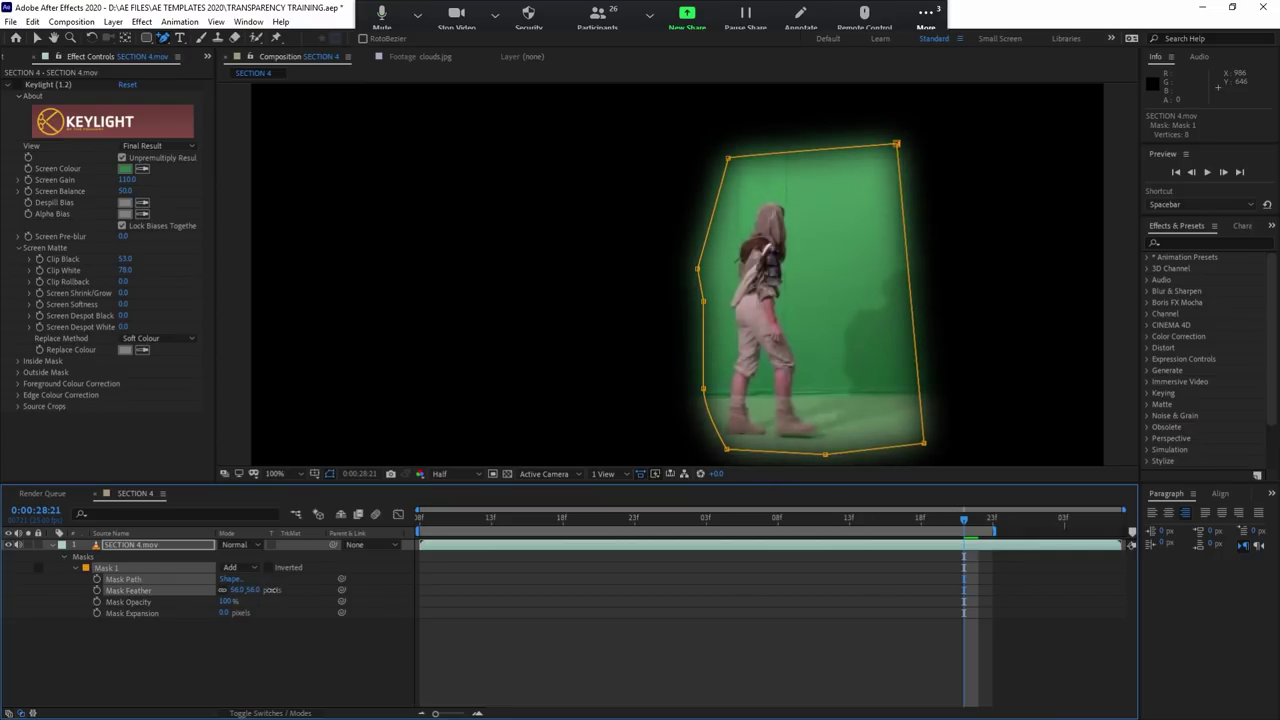
pyautogui.moveTo(278, 589)
pyautogui.mouseDown()
pyautogui.moveTo(289, 589)
pyautogui.moveTo(245, 595)
pyautogui.mouseUp()
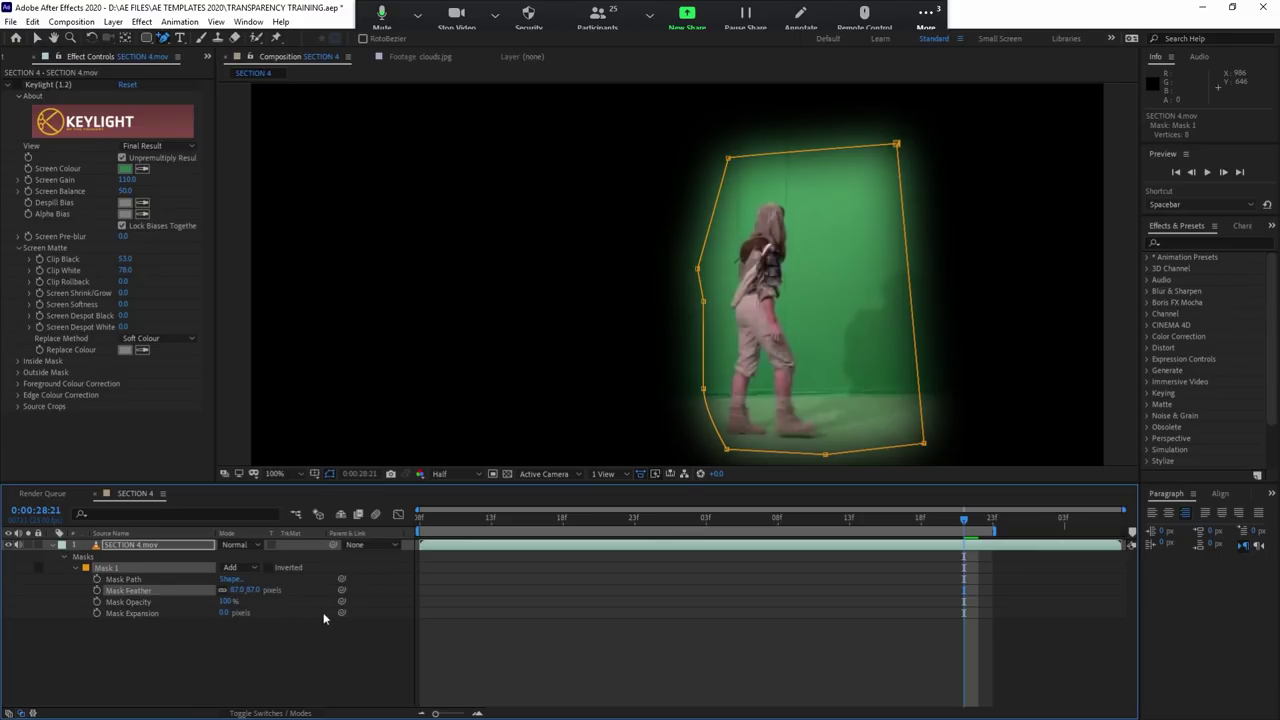
pyautogui.moveTo(226, 602)
pyautogui.mouseDown()
pyautogui.moveTo(215, 604)
pyautogui.moveTo(257, 604)
pyautogui.mouseUp()
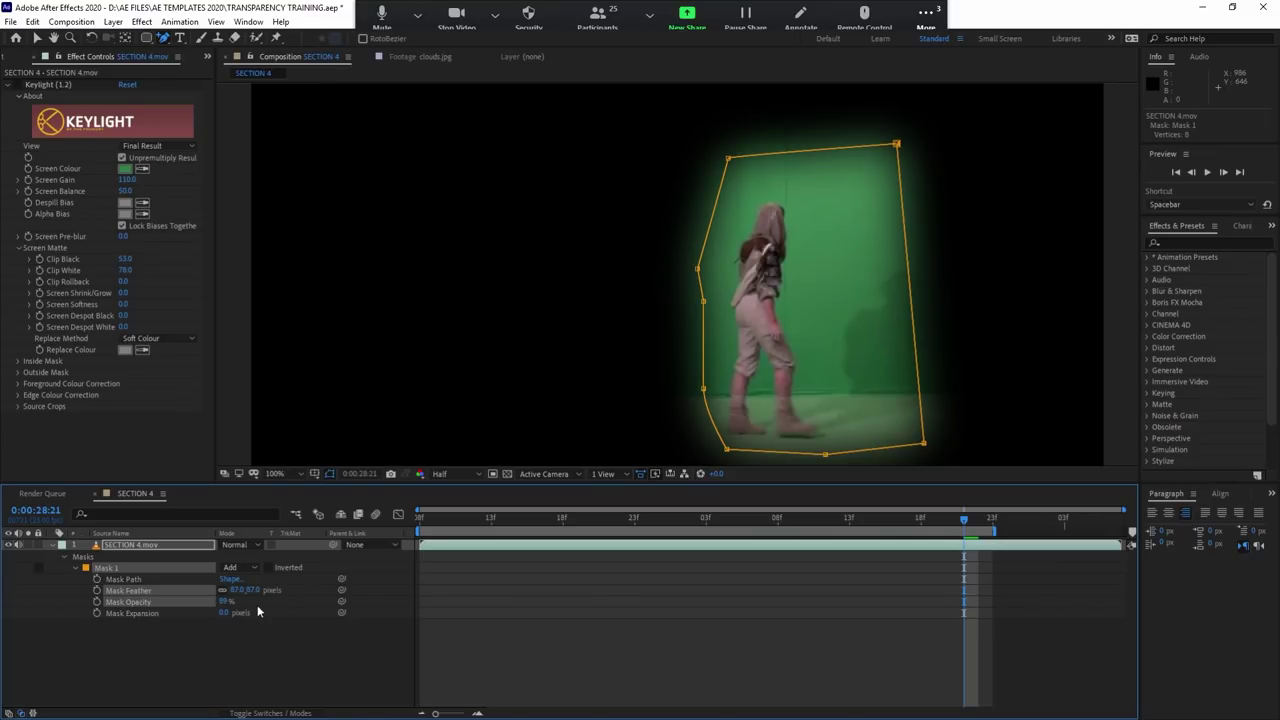
pyautogui.click(223, 602)
pyautogui.write('100')
pyautogui.press('Return')
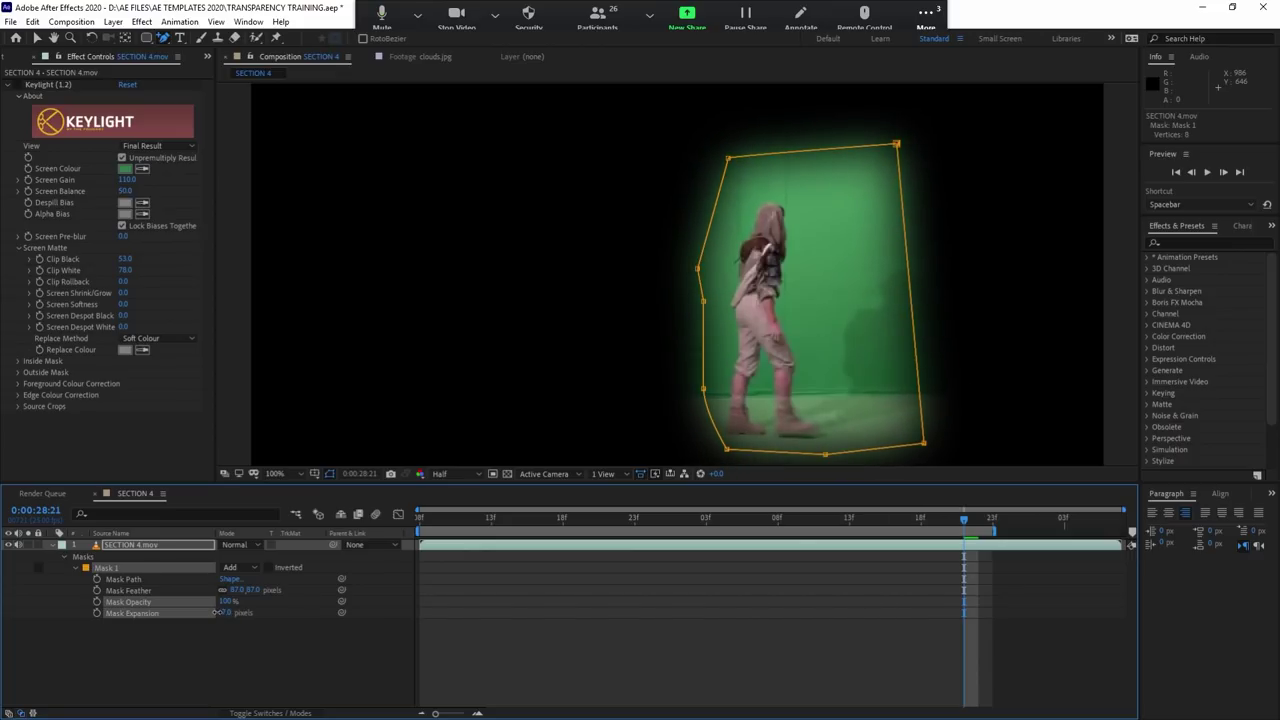
pyautogui.moveTo(213, 612)
pyautogui.mouseDown()
pyautogui.moveTo(171, 614)
pyautogui.moveTo(236, 613)
pyautogui.moveTo(187, 613)
pyautogui.moveTo(226, 613)
pyautogui.moveTo(234, 593)
pyautogui.mouseUp()
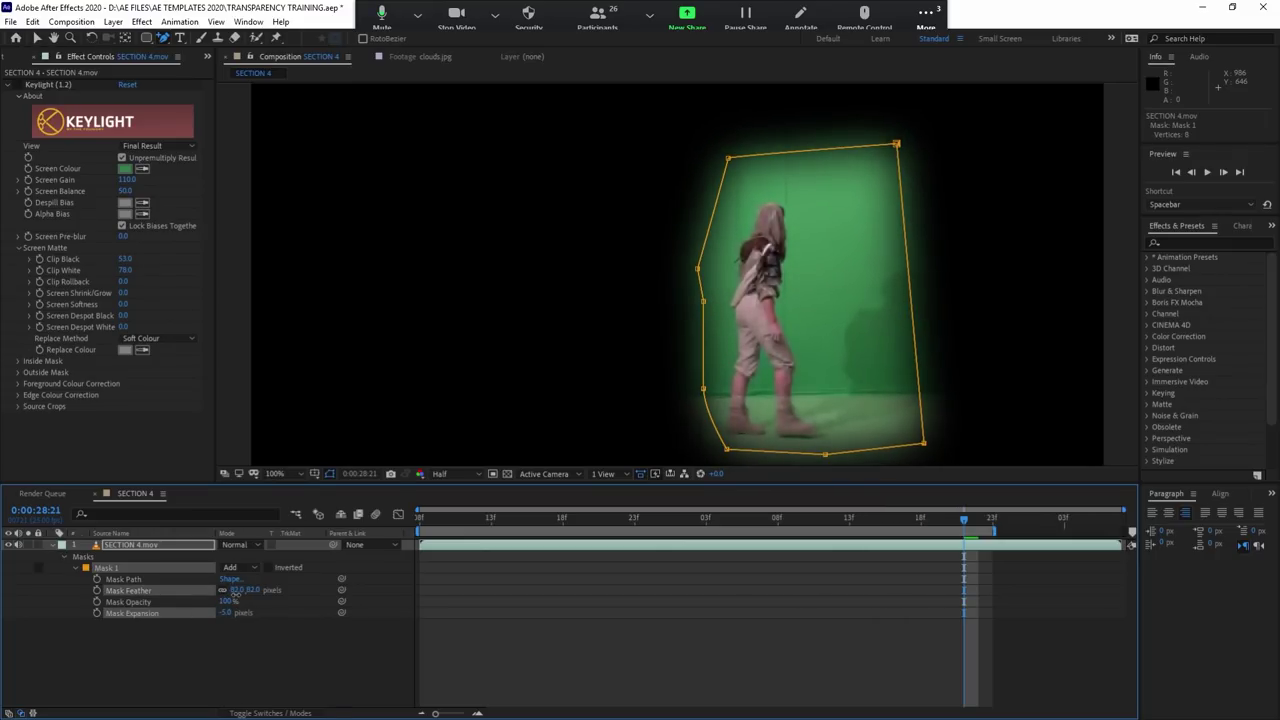
# Step: Delete the old Mask 1 and turn Keylight back on for the footage layer
pyautogui.click(236, 591)
pyautogui.click(124, 547)
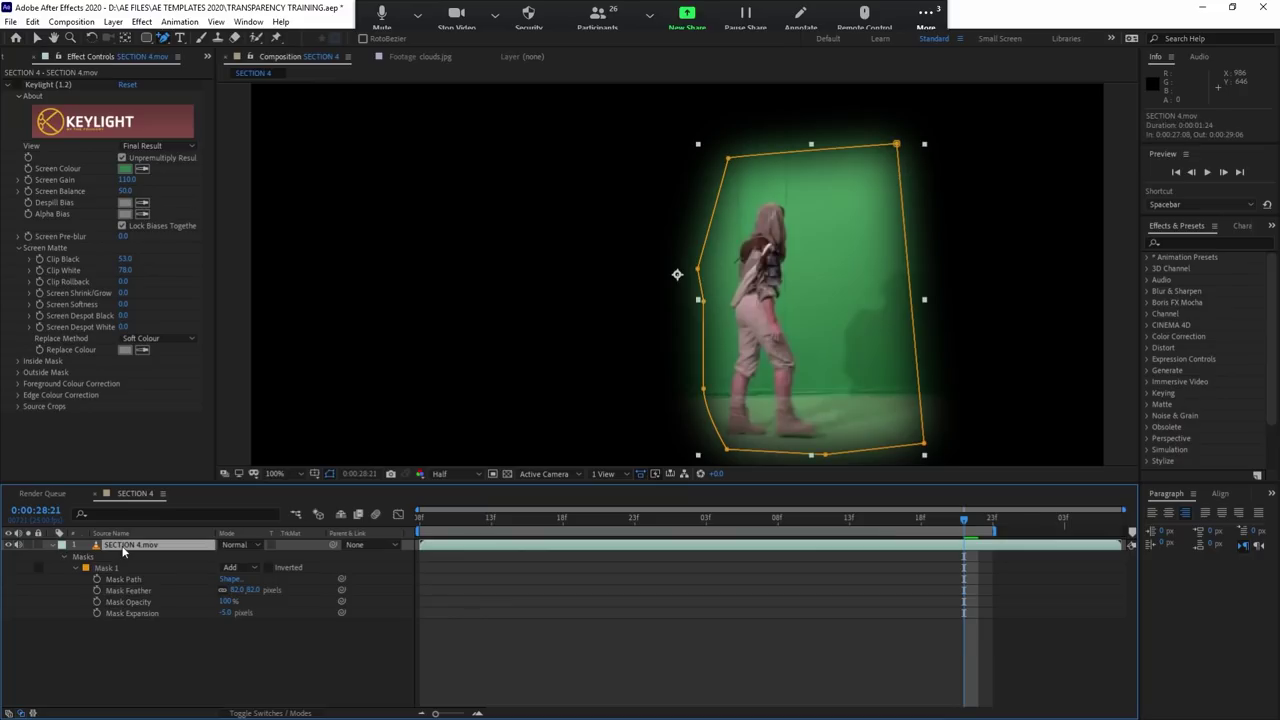
pyautogui.click(125, 567)
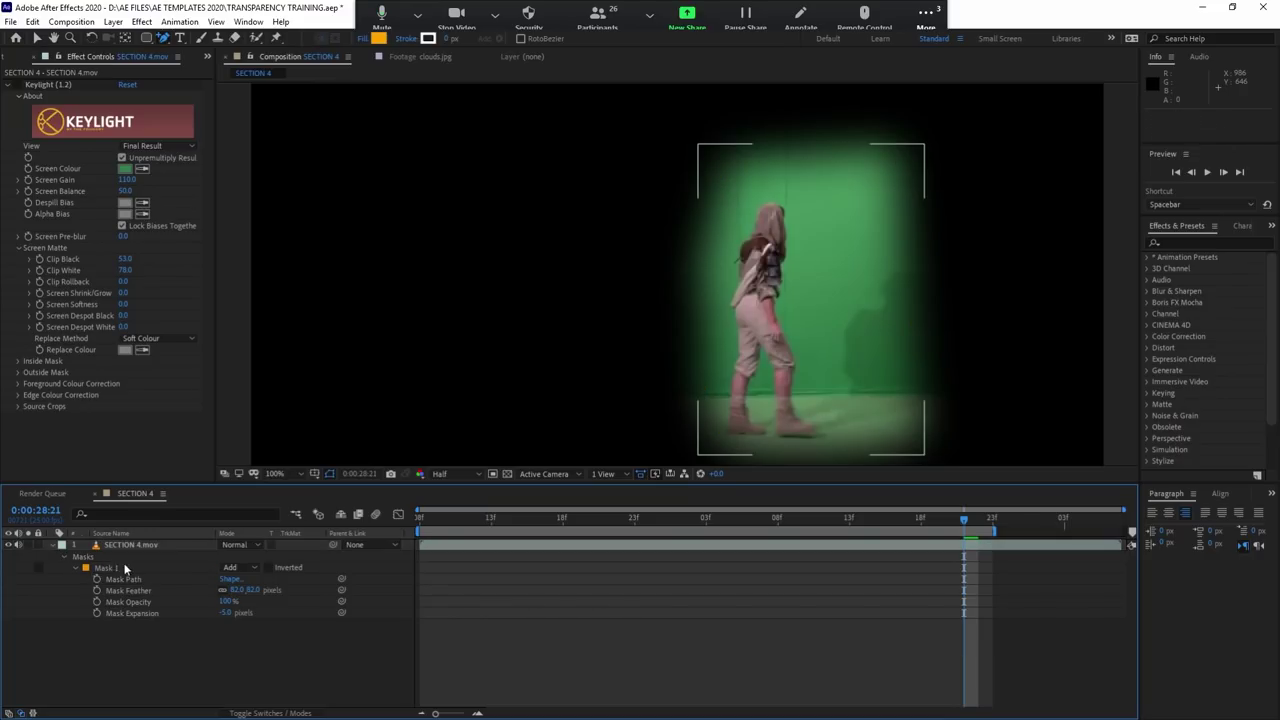
pyautogui.click(105, 568)
pyautogui.press('Delete')
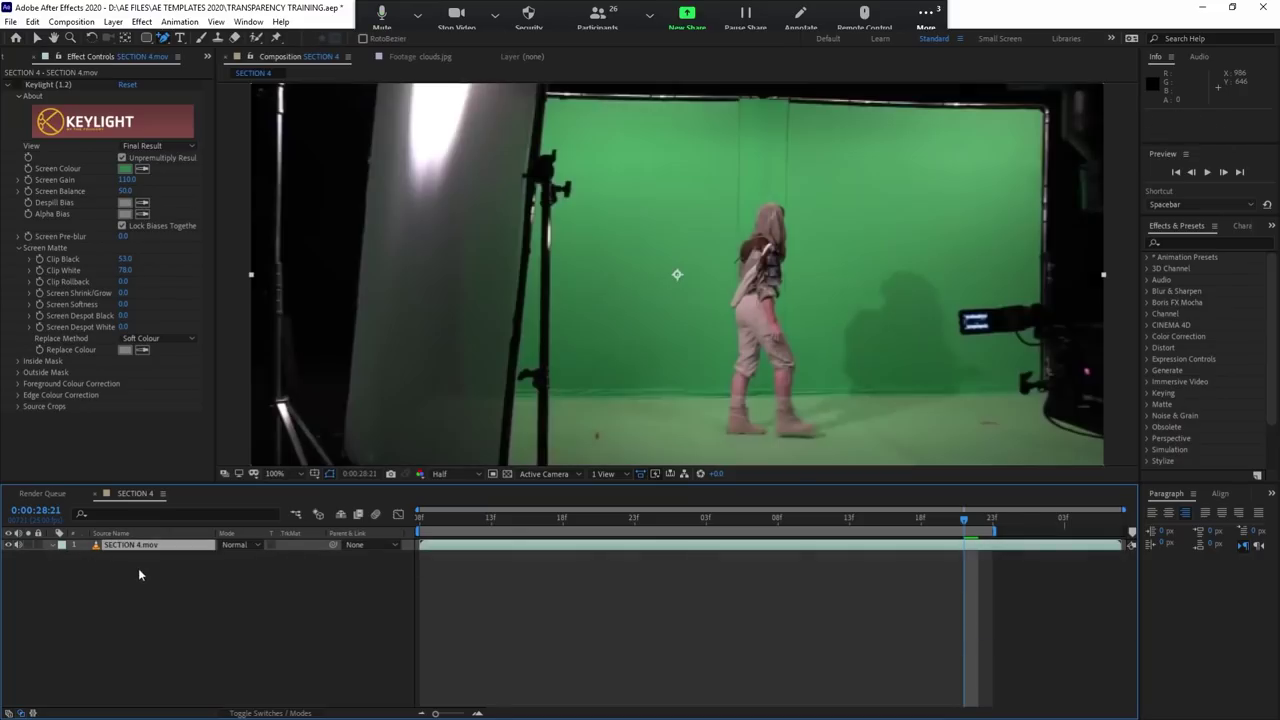
pyautogui.click(138, 546)
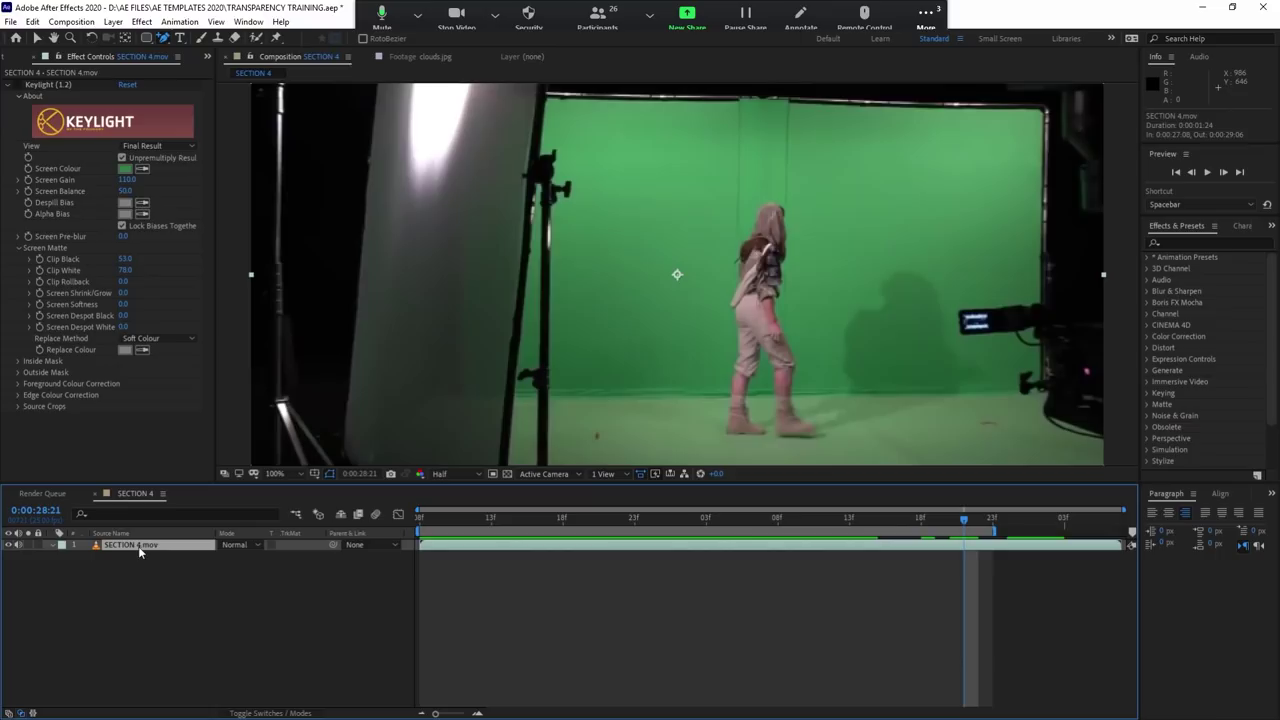
pyautogui.click(18, 86)
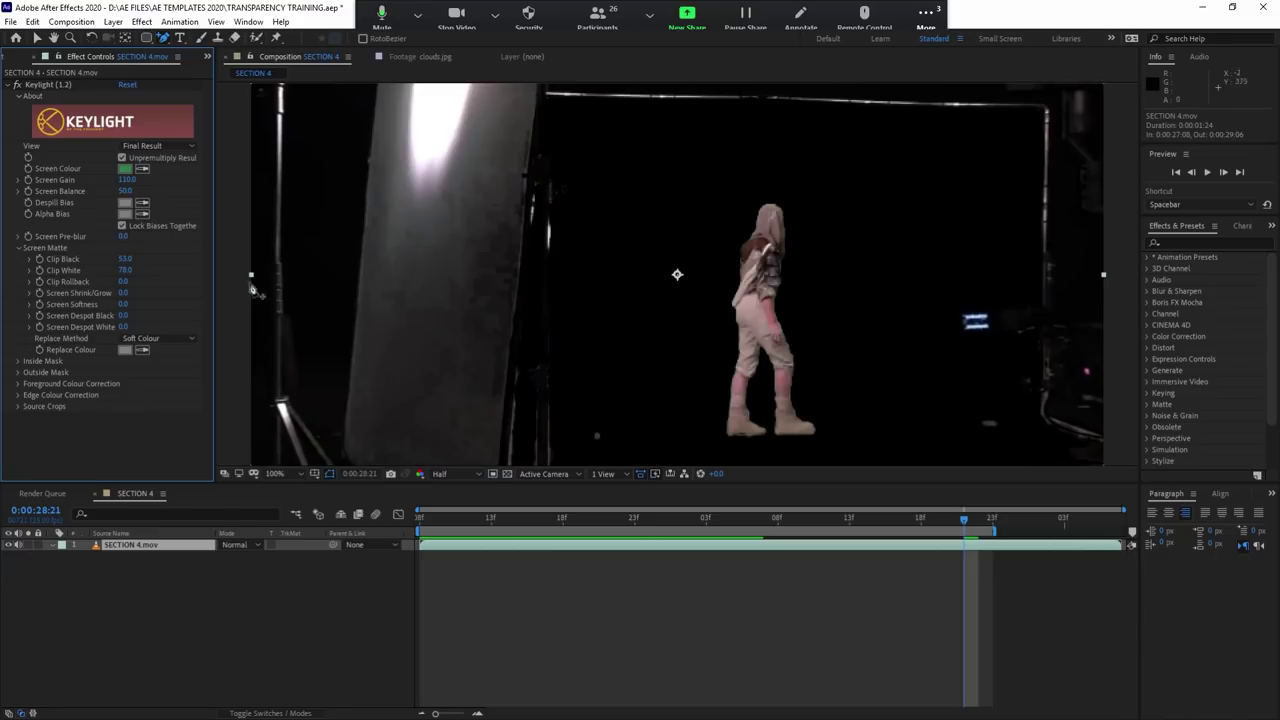
# Step: Draw a closed seven-point Pen mask around the figure and scrub the walk to check it
pyautogui.click(166, 40)
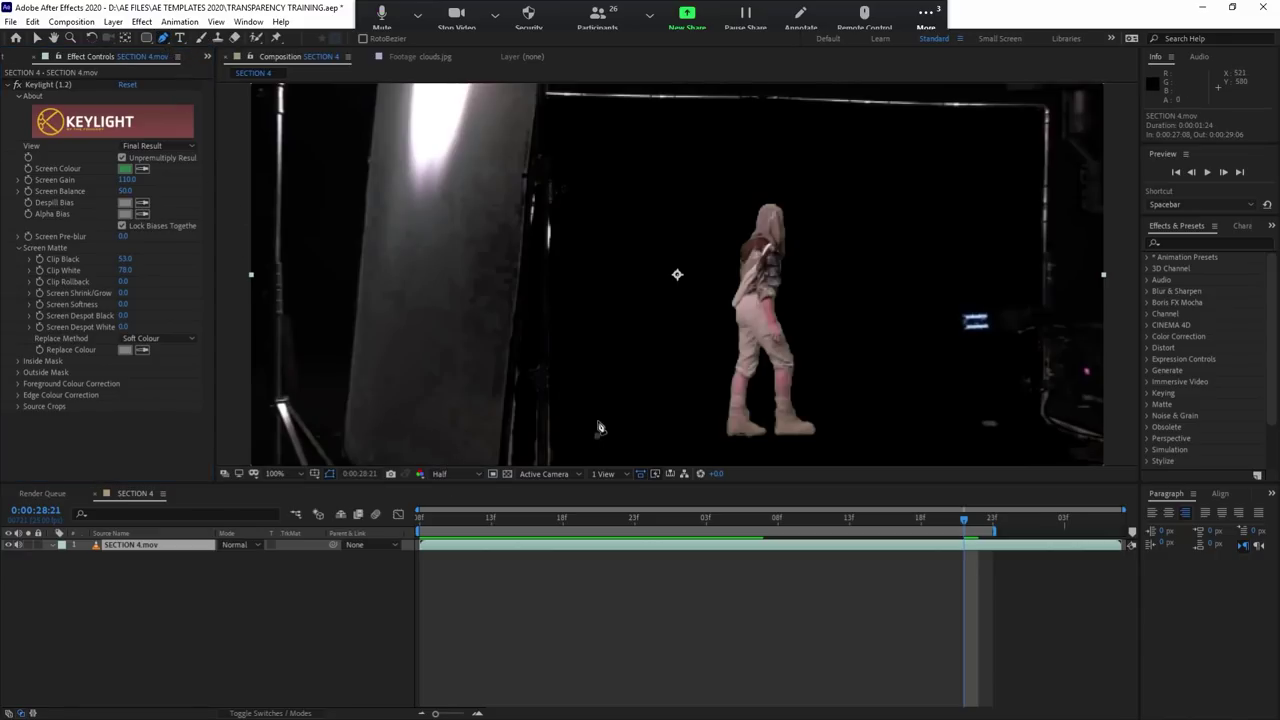
pyautogui.click(647, 171)
pyautogui.click(610, 349)
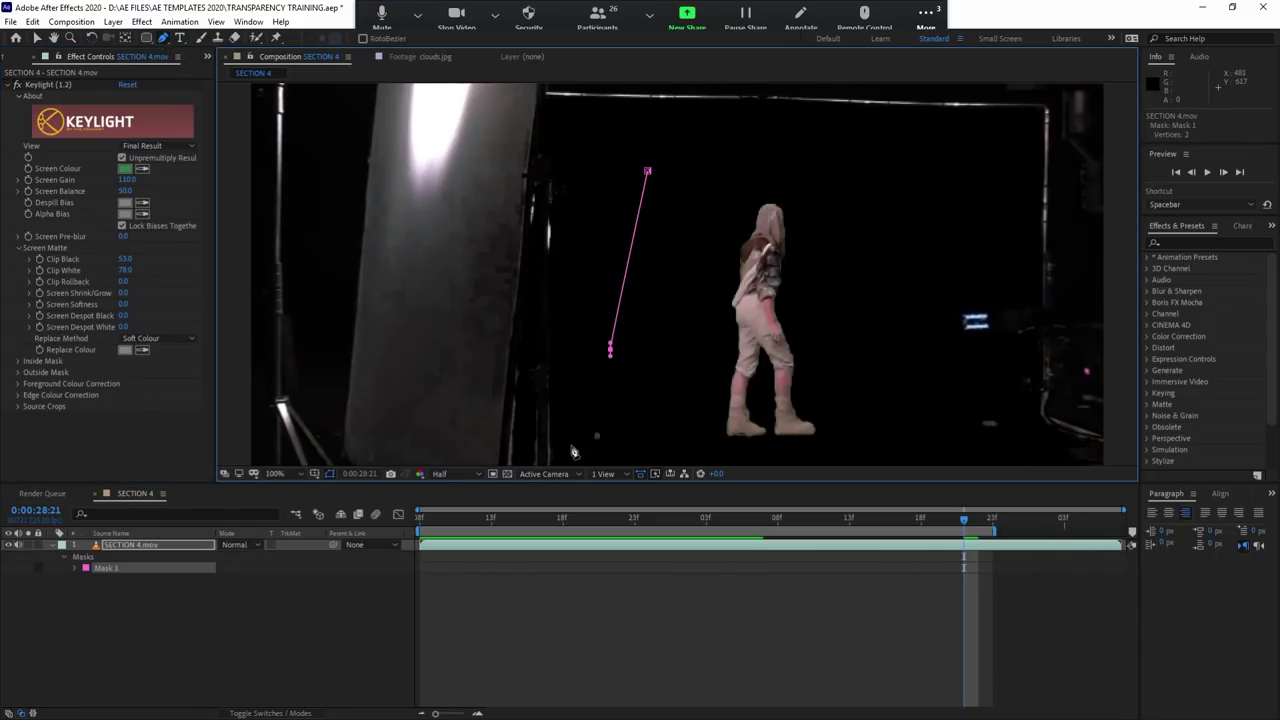
pyautogui.press(',')
pyautogui.click(656, 366)
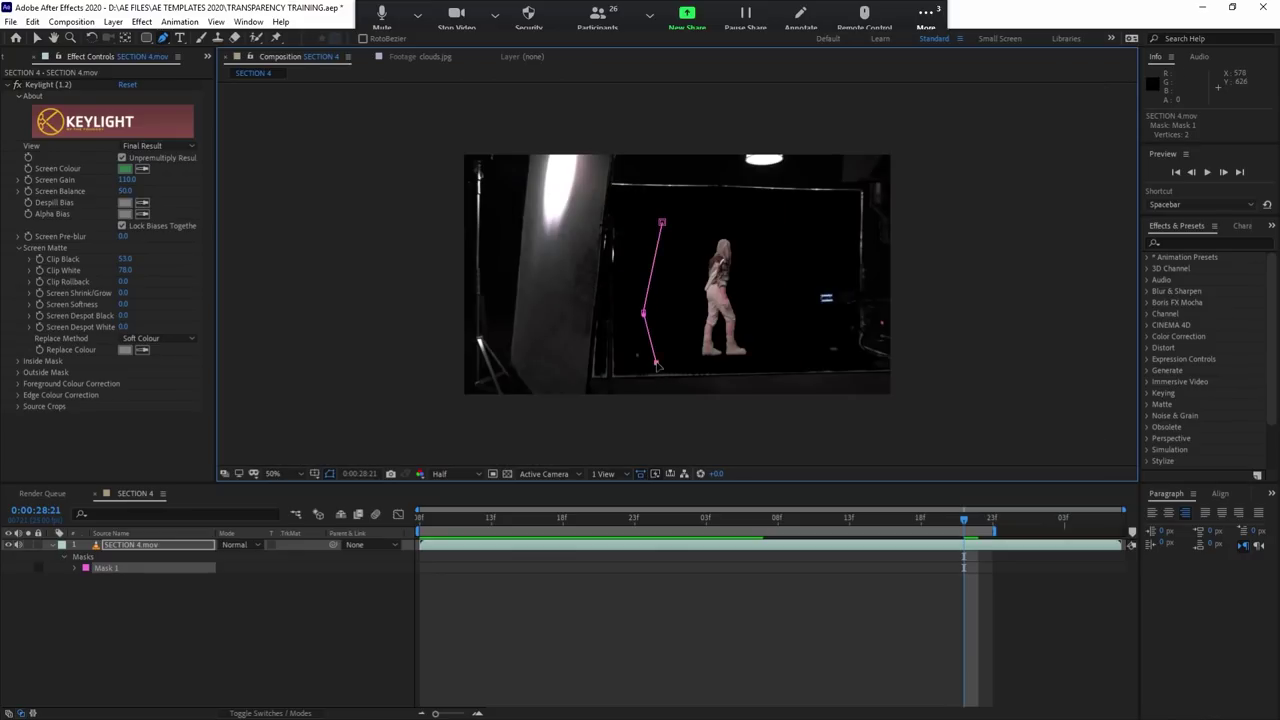
pyautogui.click(740, 362)
pyautogui.click(761, 352)
pyautogui.click(771, 238)
pyautogui.click(754, 207)
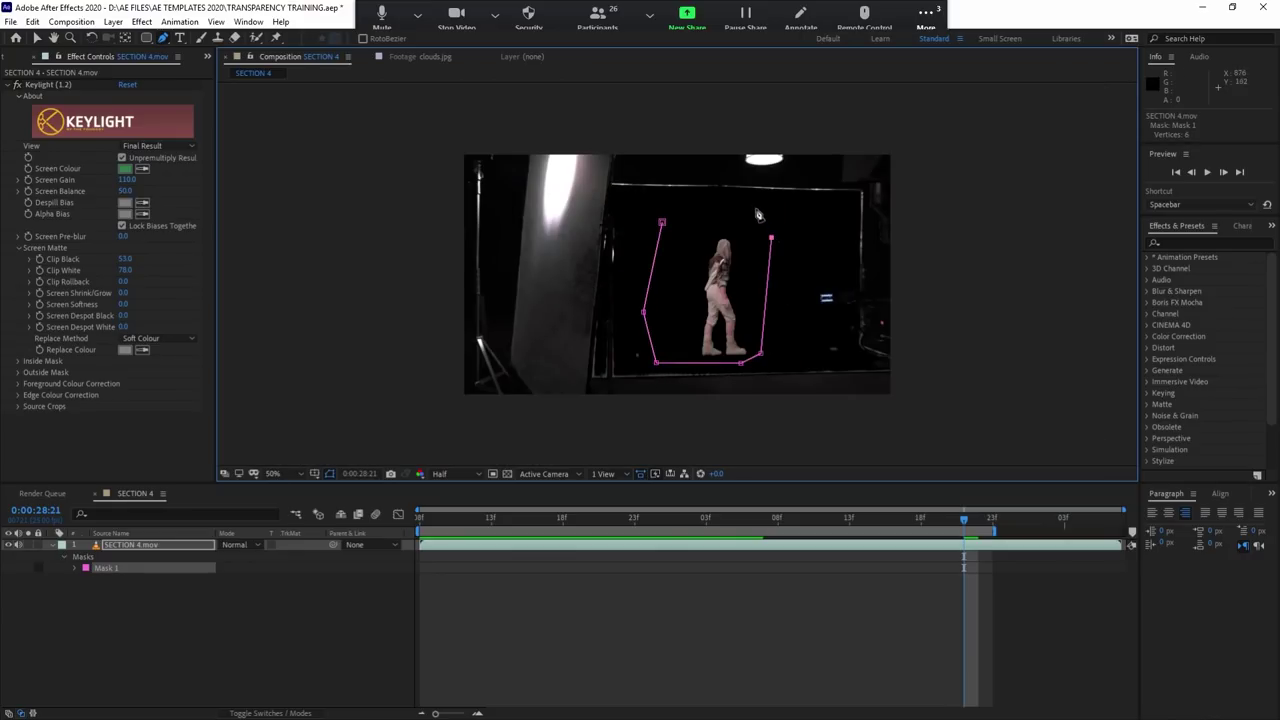
pyautogui.click(662, 222)
pyautogui.click(462, 519)
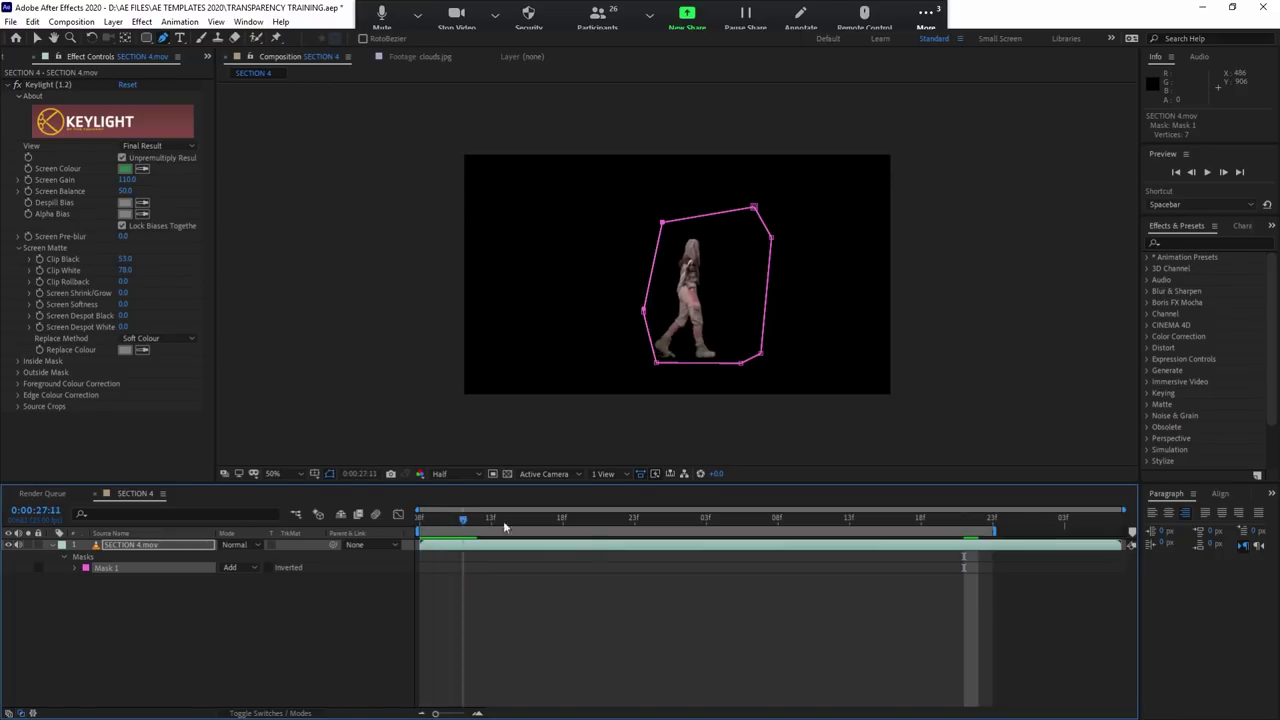
pyautogui.moveTo(505, 527)
pyautogui.mouseDown()
pyautogui.moveTo(726, 507)
pyautogui.moveTo(779, 532)
pyautogui.mouseUp()
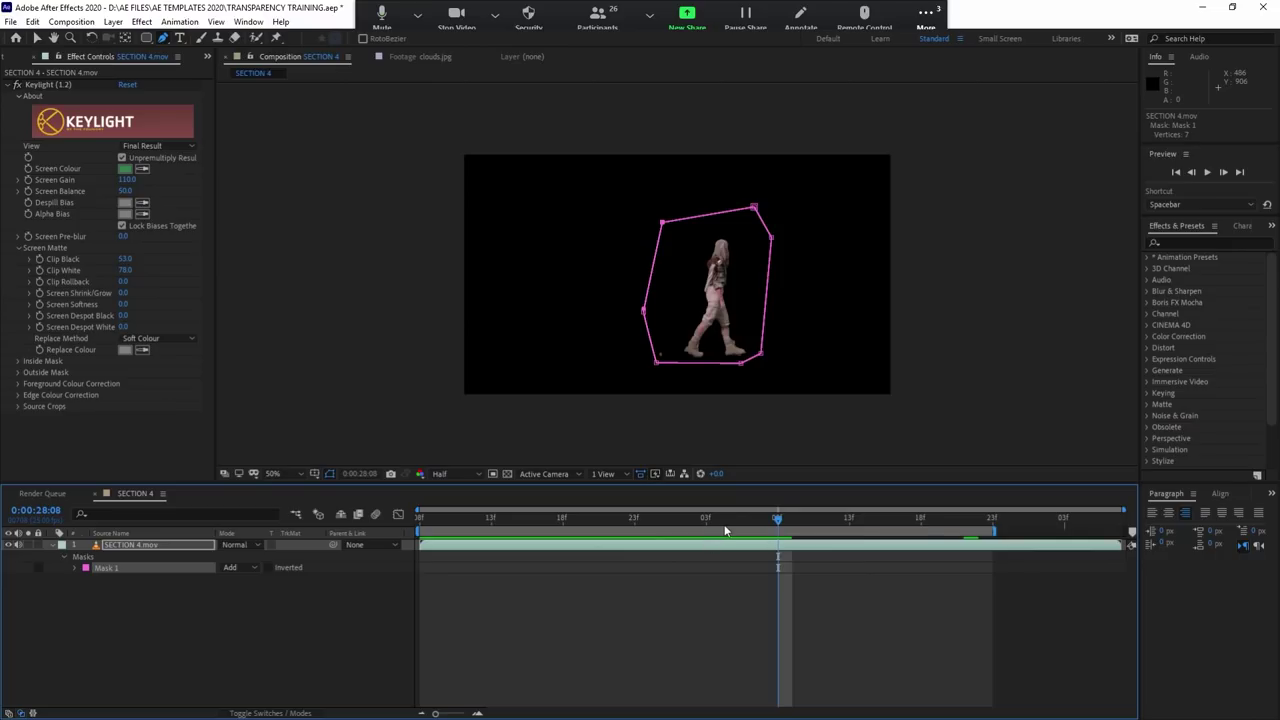
# Step: End the work area at the current frame, preview it, and show the checkerboard transparency background
pyautogui.press('n')
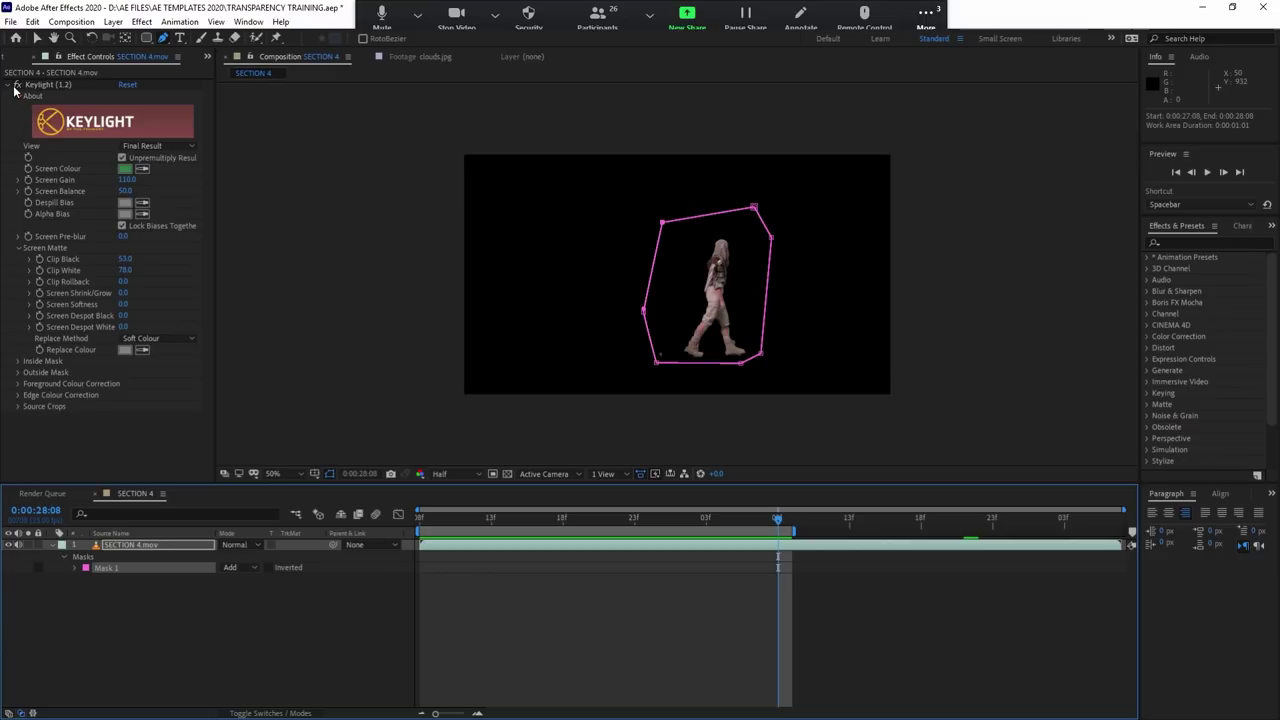
pyautogui.press('space')
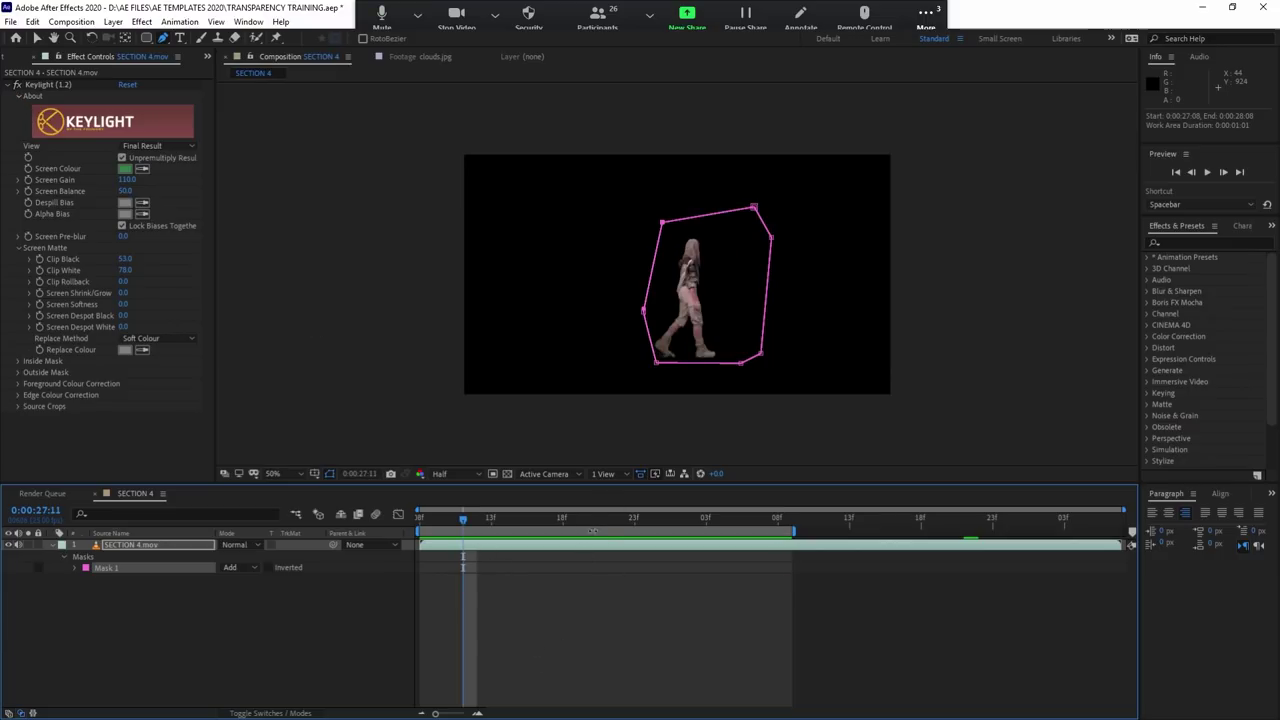
pyautogui.click(507, 474)
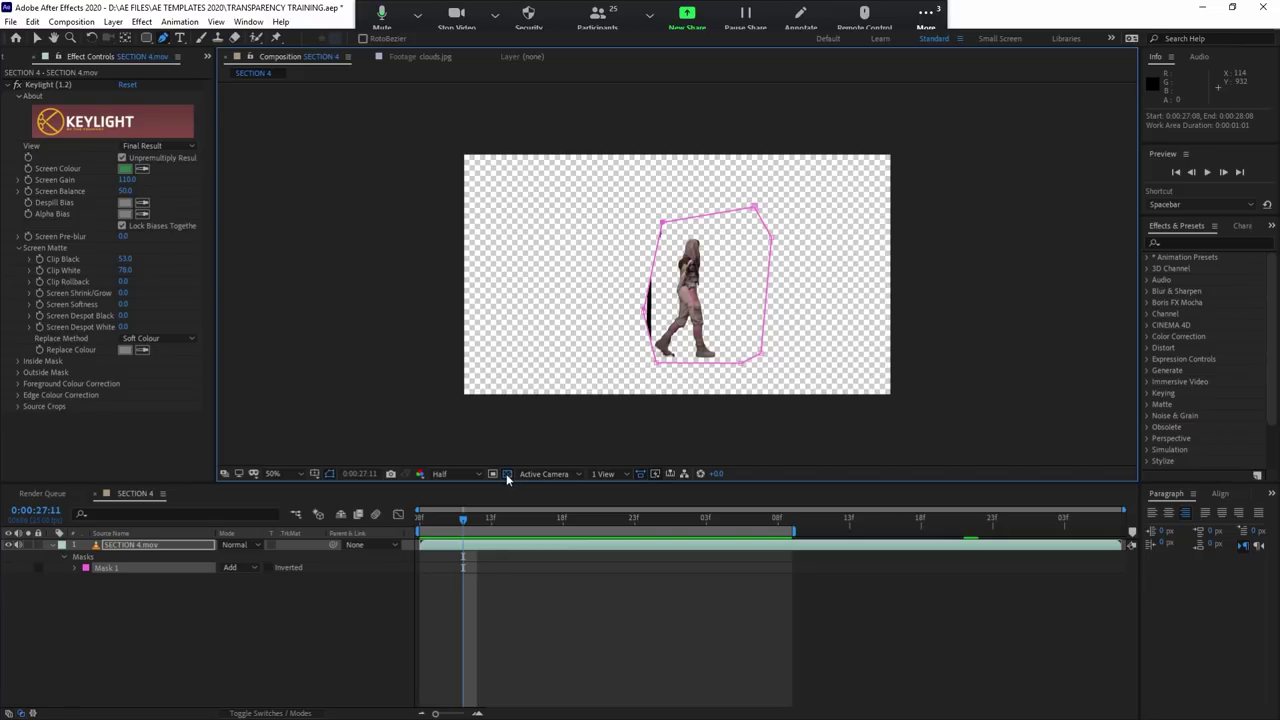
pyautogui.click(506, 476)
pyautogui.click(506, 476)
pyautogui.click(506, 476)
pyautogui.click(506, 476)
pyautogui.click(506, 476)
pyautogui.click(506, 476)
# Step: Adjust Mask 1's left-edge and bottom-left points to follow the feet through 0:00:27:22
pyautogui.click(644, 313)
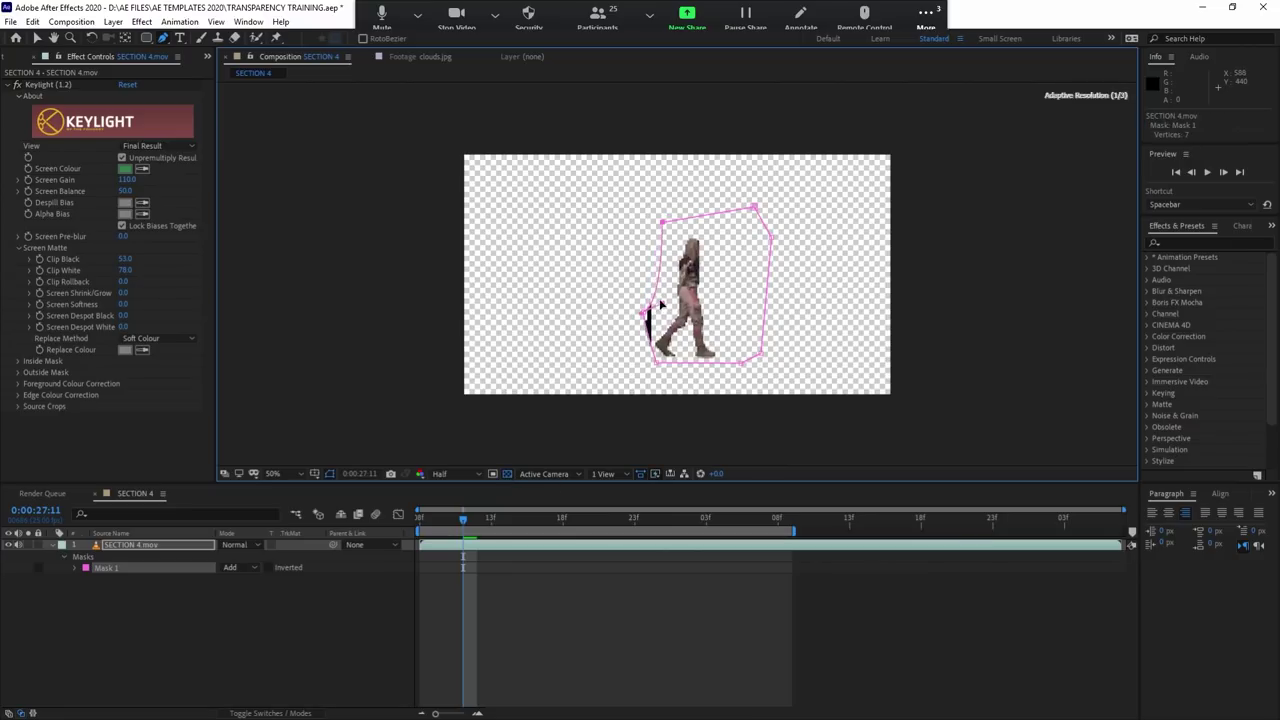
pyautogui.hotkey('ctrl', 'z')
pyautogui.scroll(4, 651, 343)
pyautogui.scroll(-4, 641, 348)
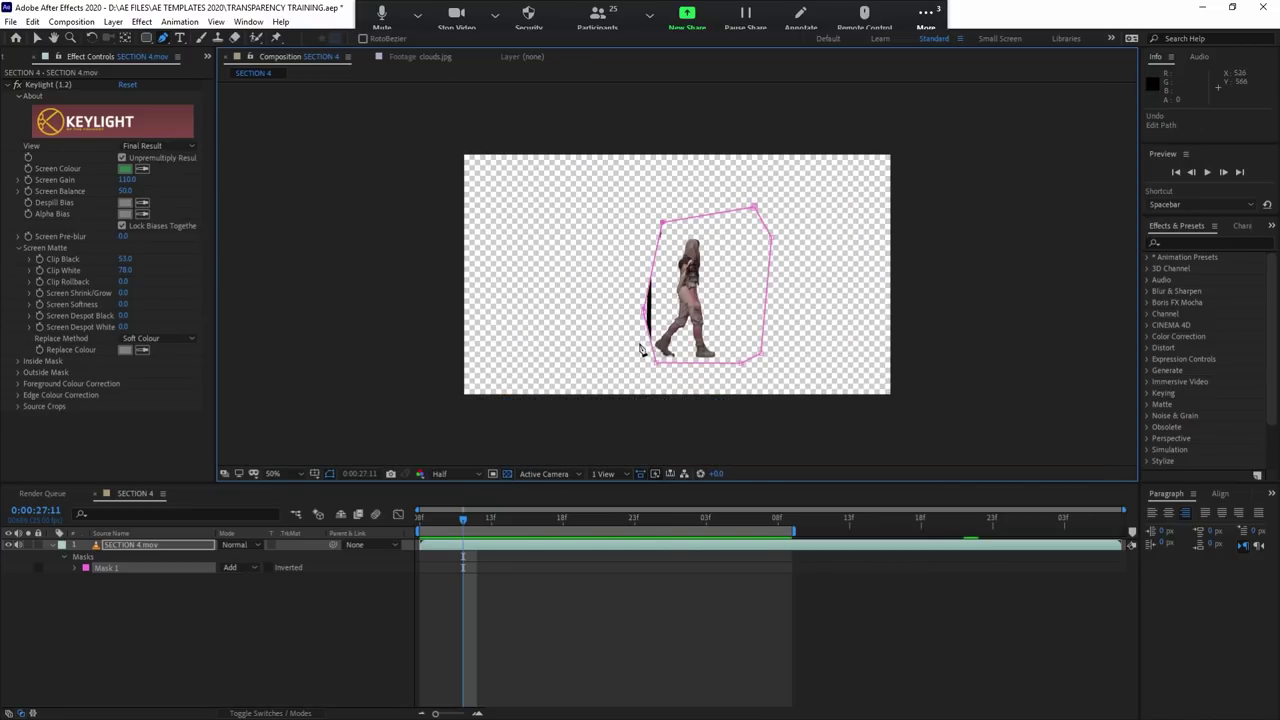
pyautogui.click(658, 311)
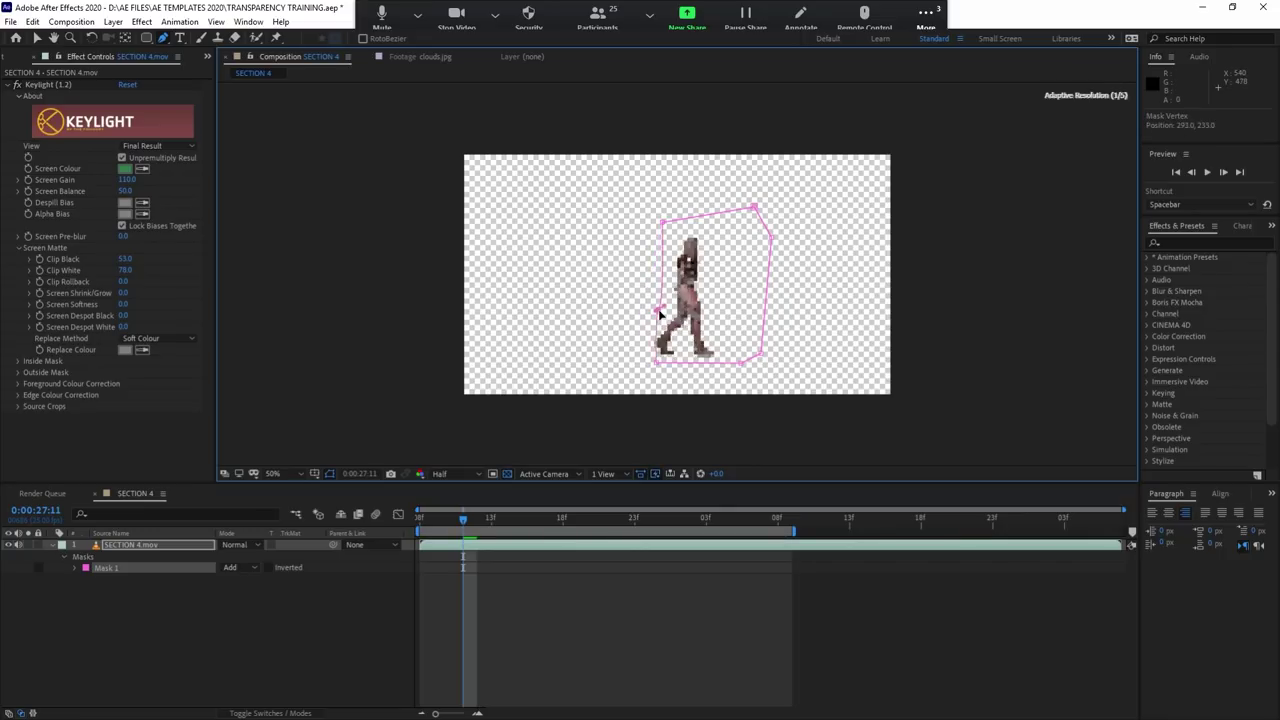
pyautogui.moveTo(656, 362); pyautogui.dragTo(656, 366)
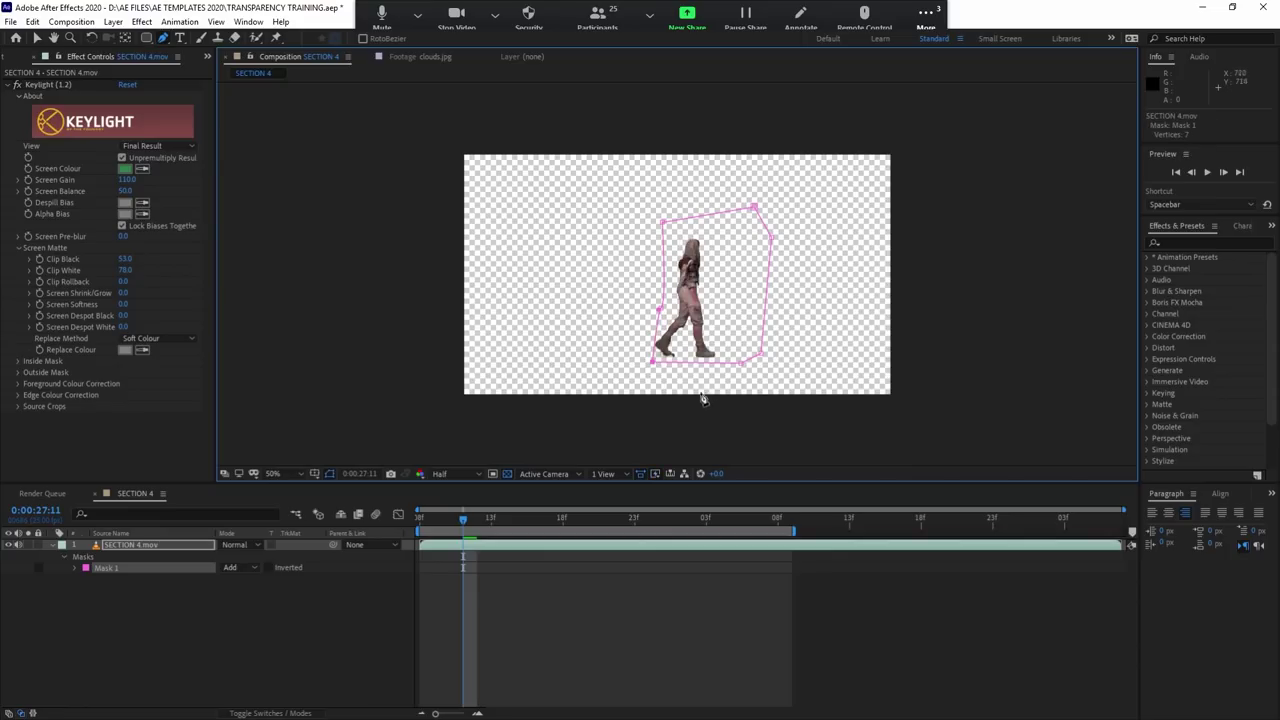
pyautogui.moveTo(534, 521)
pyautogui.mouseDown()
pyautogui.moveTo(591, 518)
pyautogui.moveTo(458, 548)
pyautogui.mouseUp()
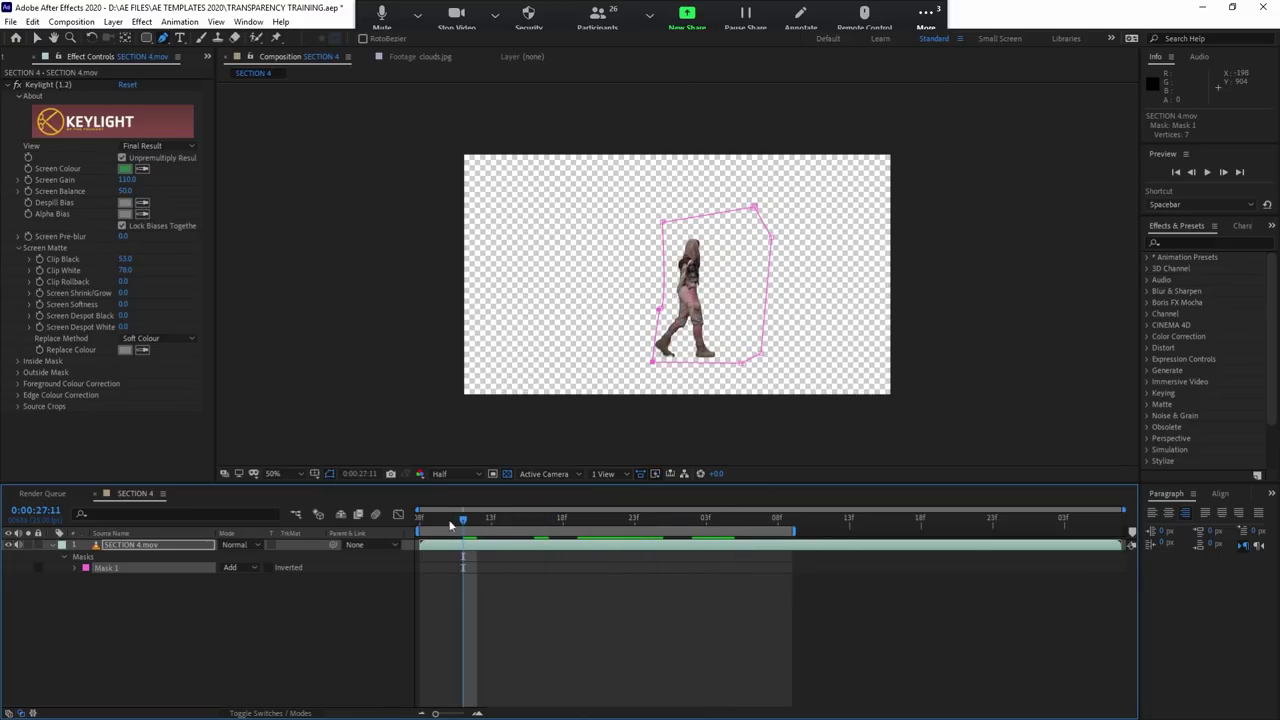
pyautogui.moveTo(463, 518); pyautogui.dragTo(620, 518)
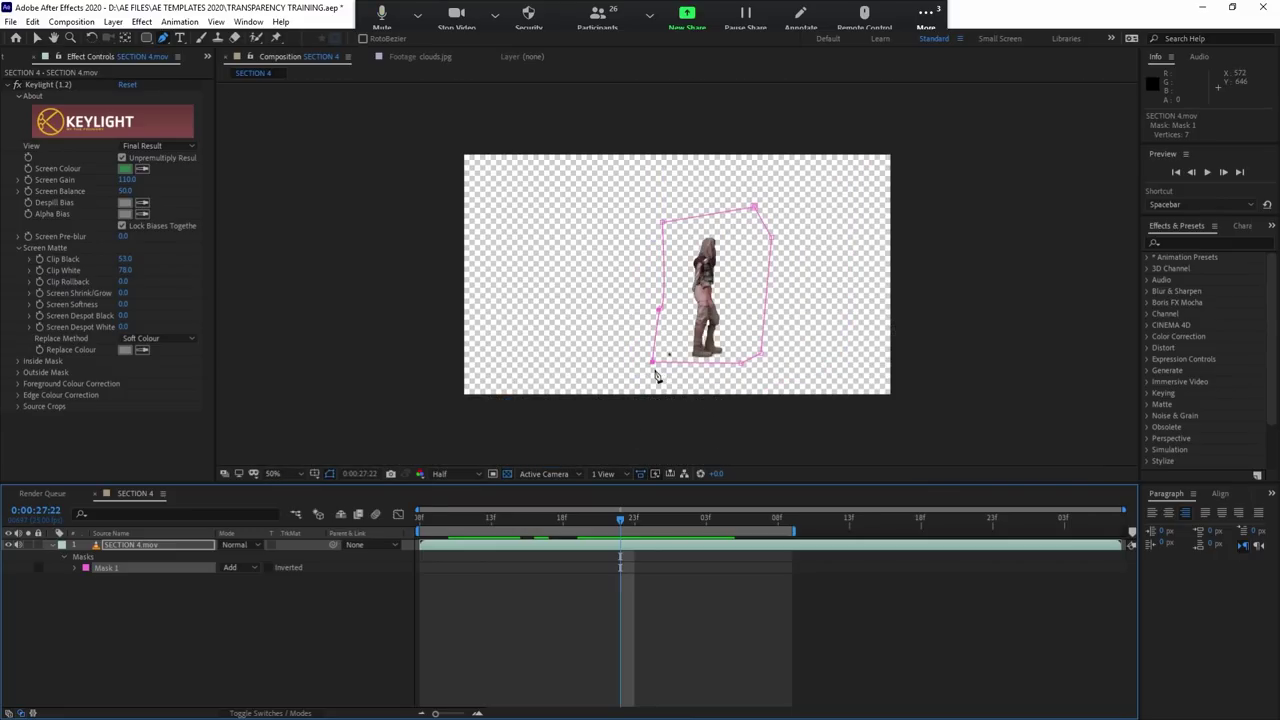
pyautogui.moveTo(653, 361); pyautogui.dragTo(682, 369)
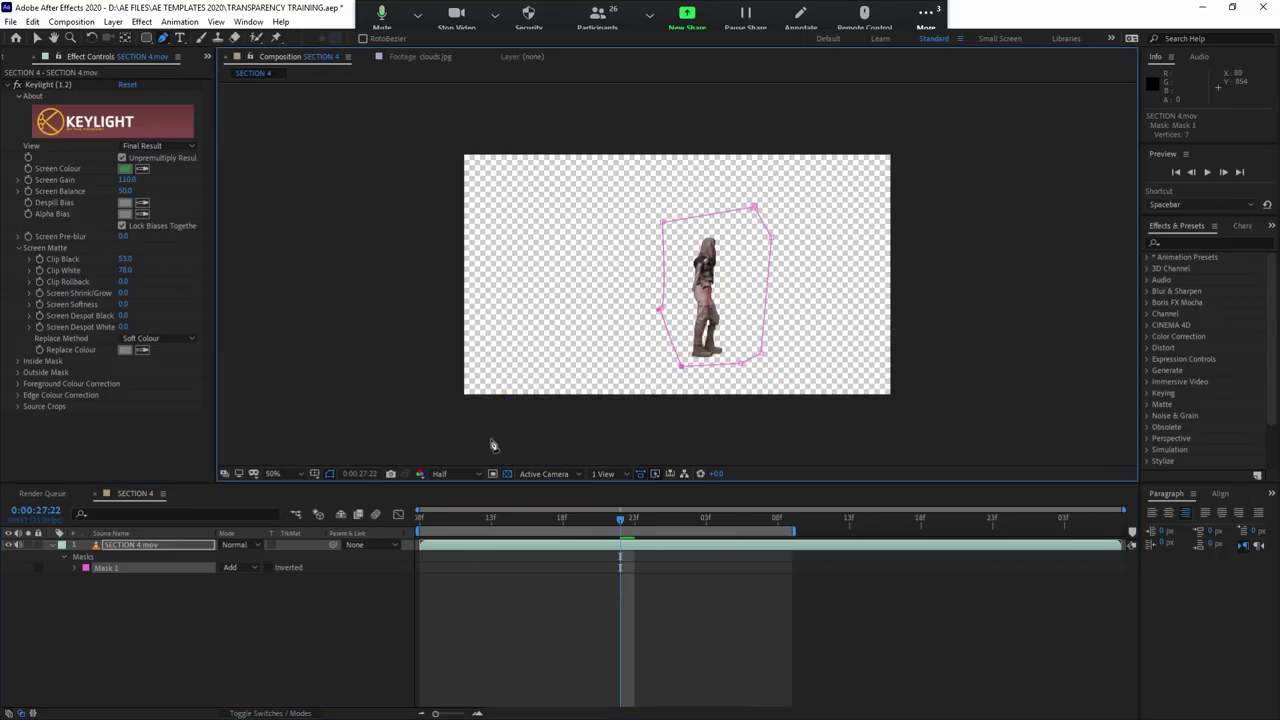
pyautogui.moveTo(453, 517)
pyautogui.mouseDown()
pyautogui.moveTo(548, 518)
pyautogui.moveTo(400, 518)
pyautogui.mouseUp()
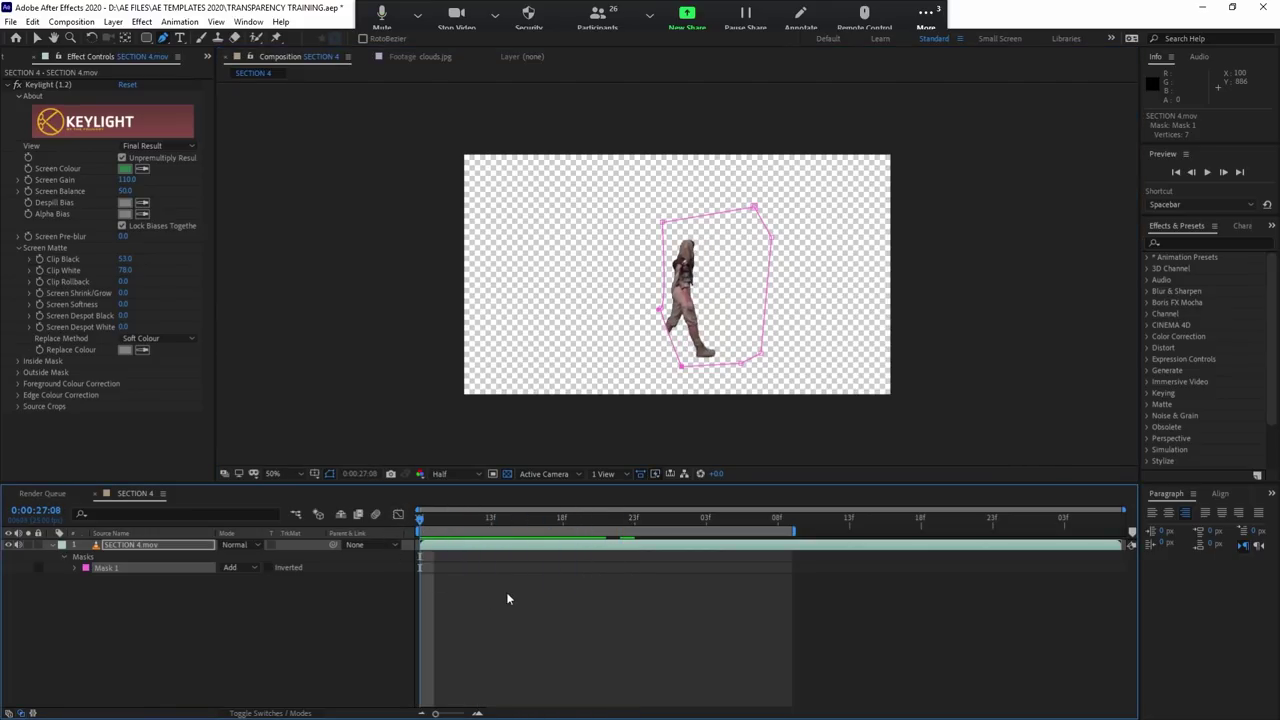
# Step: Keyframe Mask 1's path and pull its bottom-left vertex left to include the foot
pyautogui.press('m')
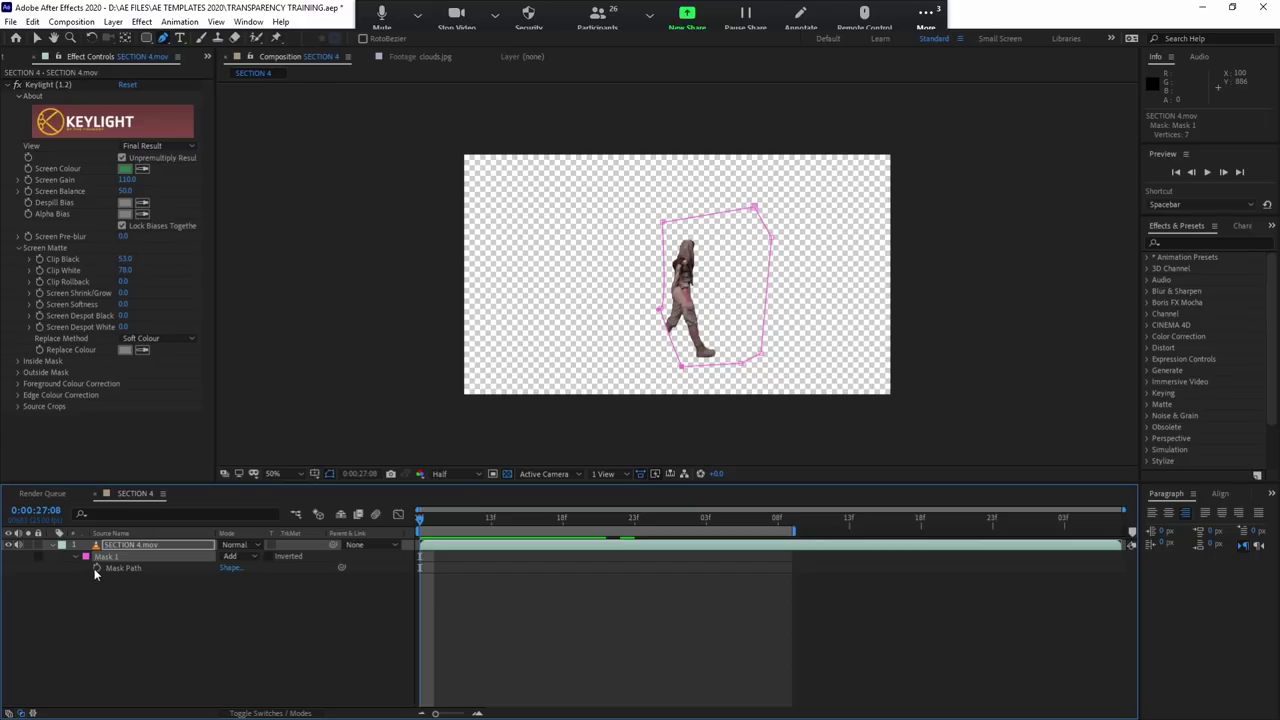
pyautogui.click(97, 567)
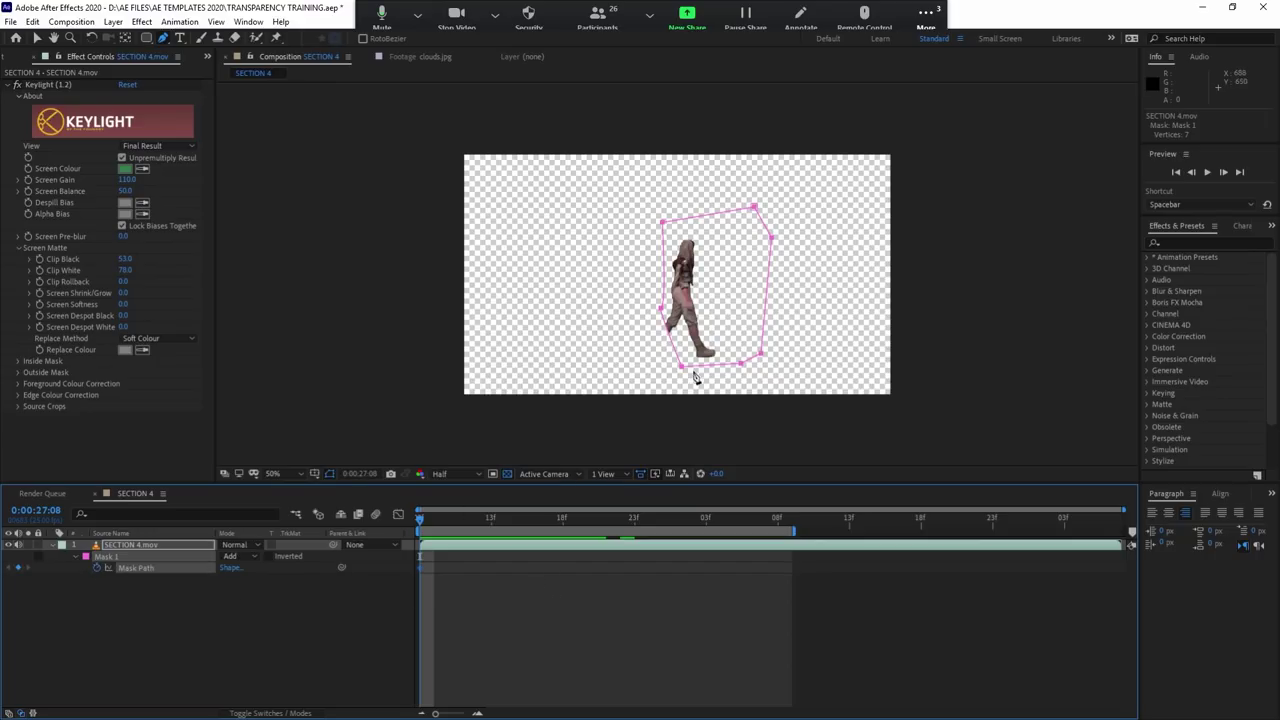
pyautogui.moveTo(683, 368); pyautogui.dragTo(661, 372)
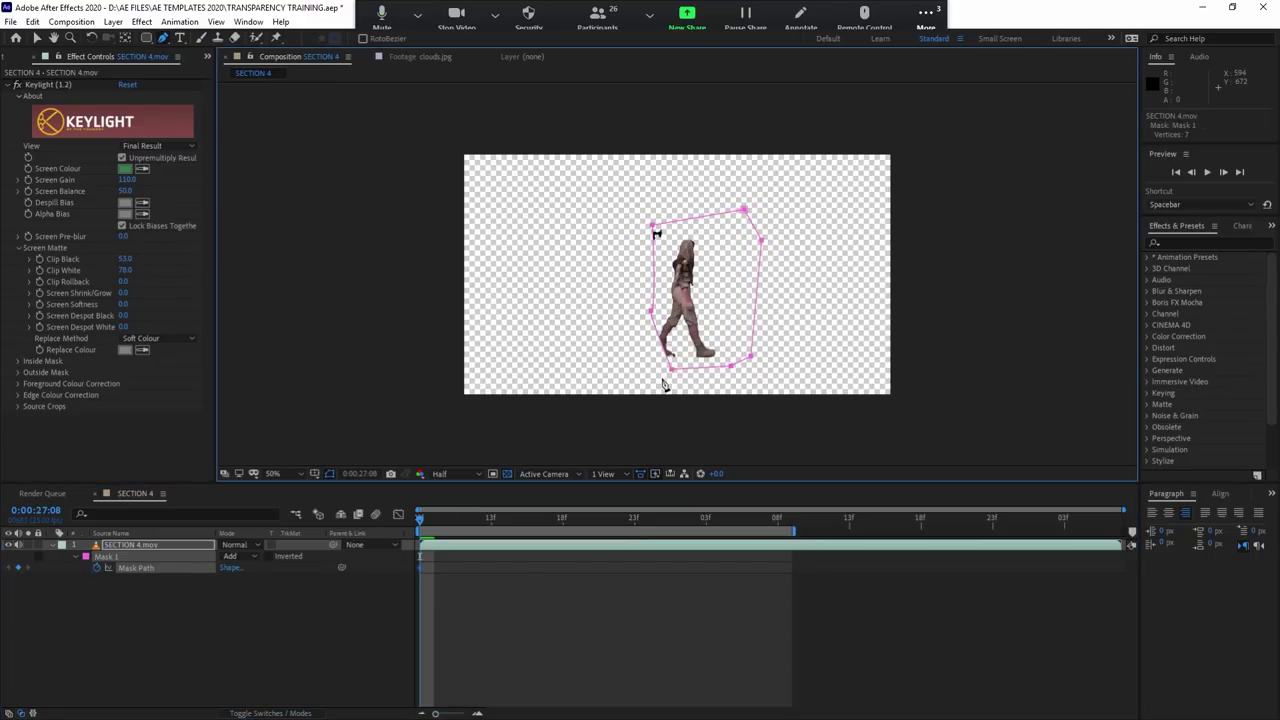
pyautogui.hotkey('ctrl', 'z')
pyautogui.click(659, 316)
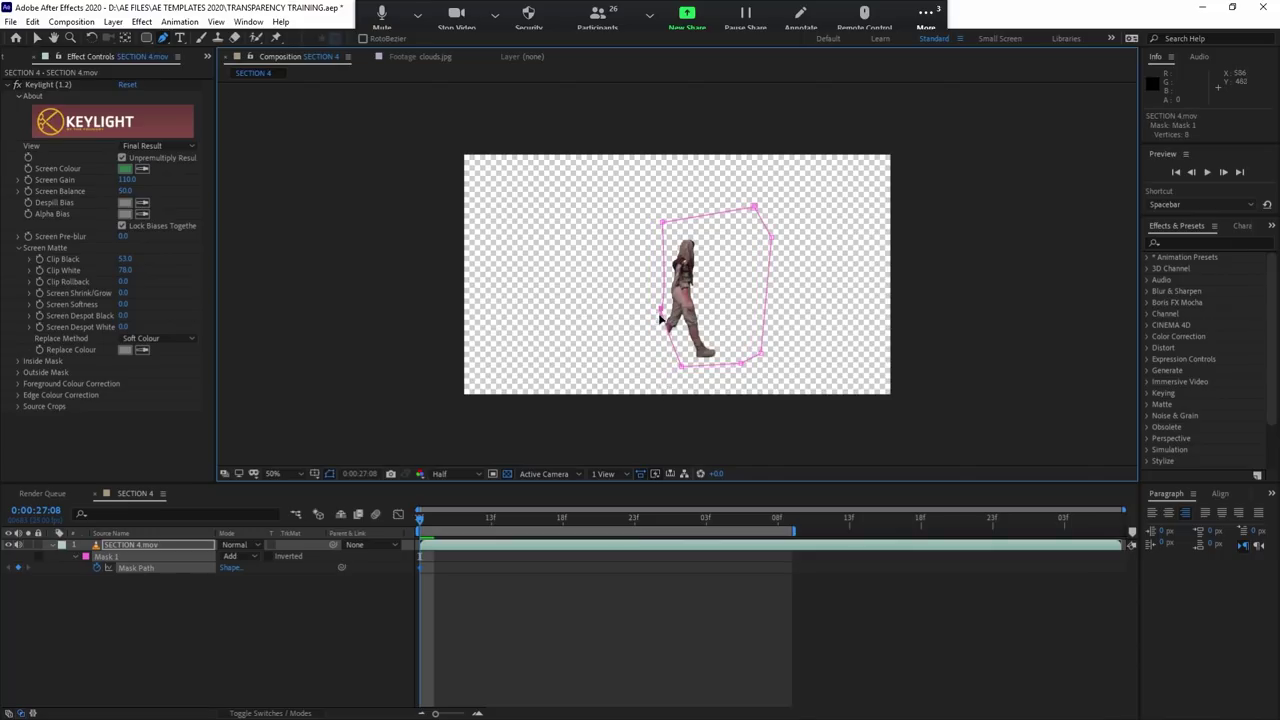
pyautogui.moveTo(680, 368); pyautogui.dragTo(654, 362)
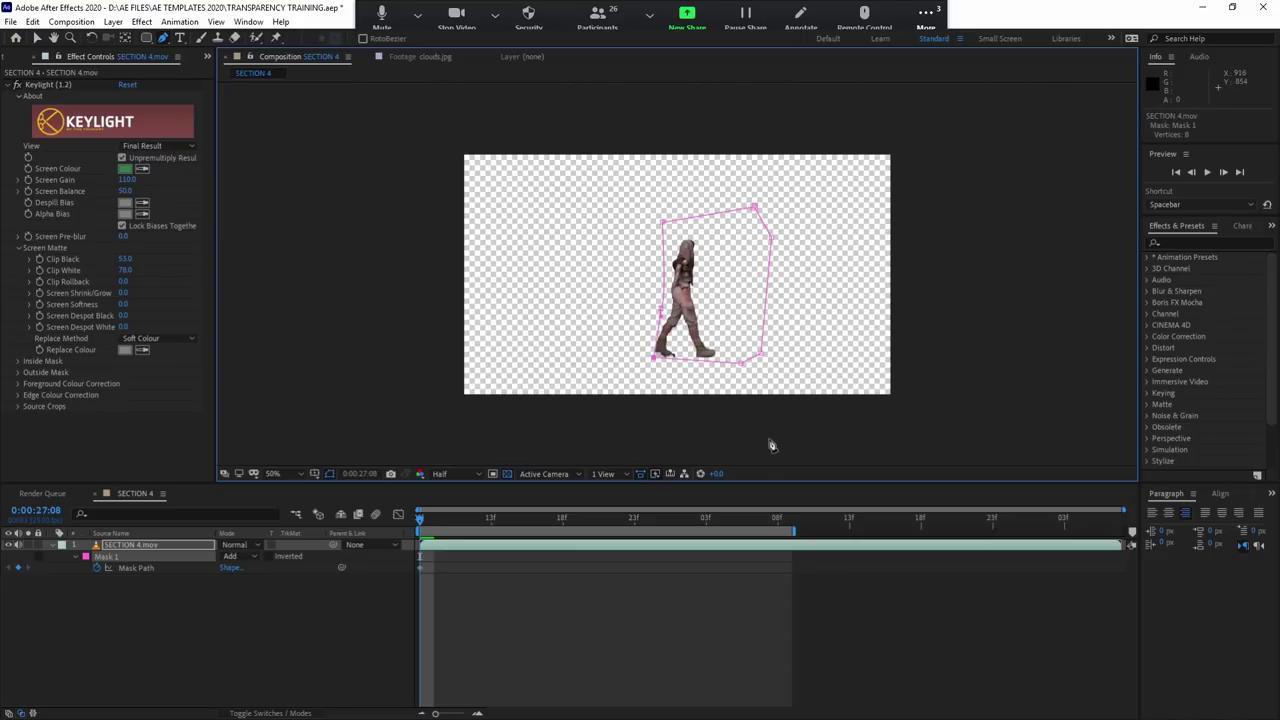
# Step: End the work area at 0:00:28:09, preview the walk, and show the project footage list
pyautogui.moveTo(421, 524); pyautogui.dragTo(778, 556)
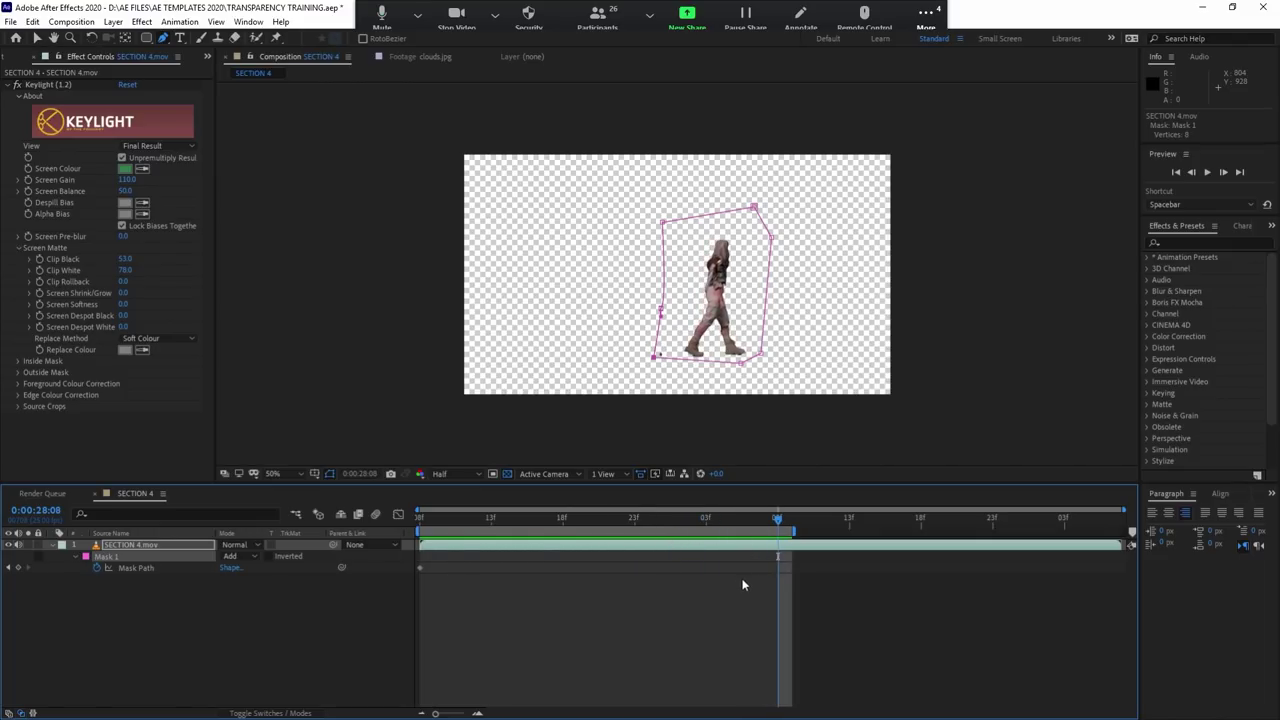
pyautogui.hotkey('ctrl', 'shift', 'x')
pyautogui.press('space')
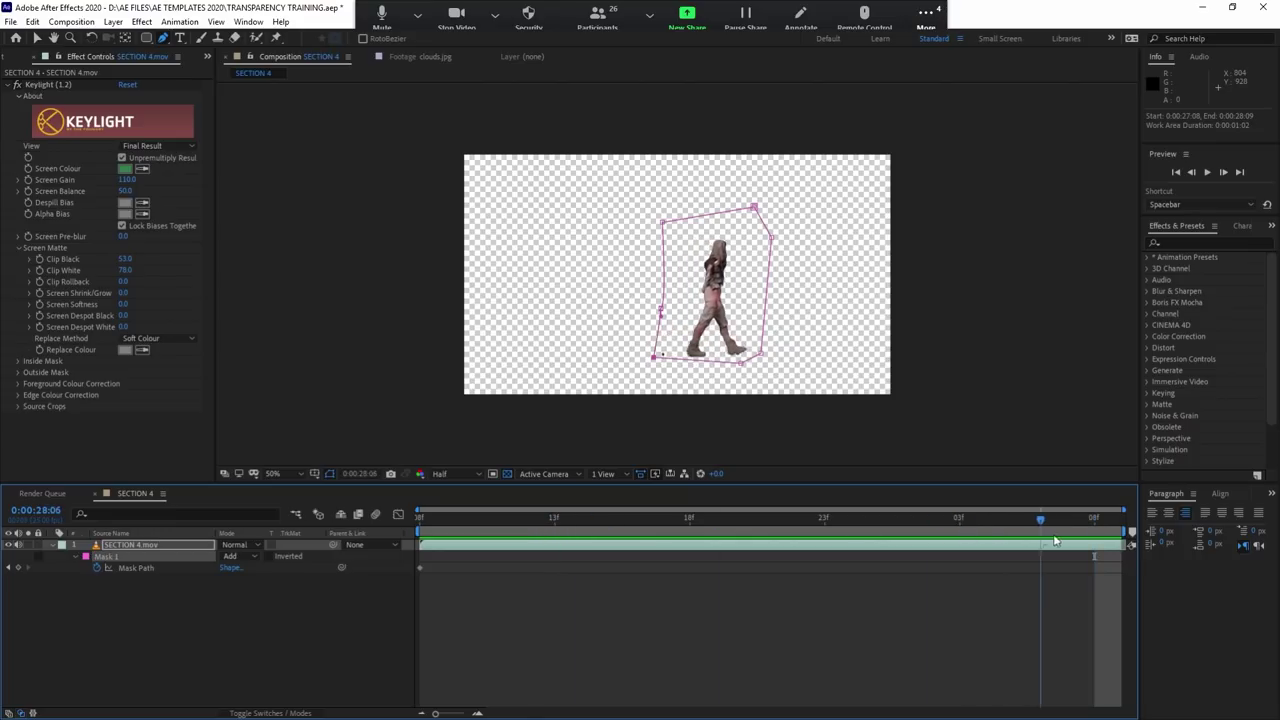
pyautogui.press('space')
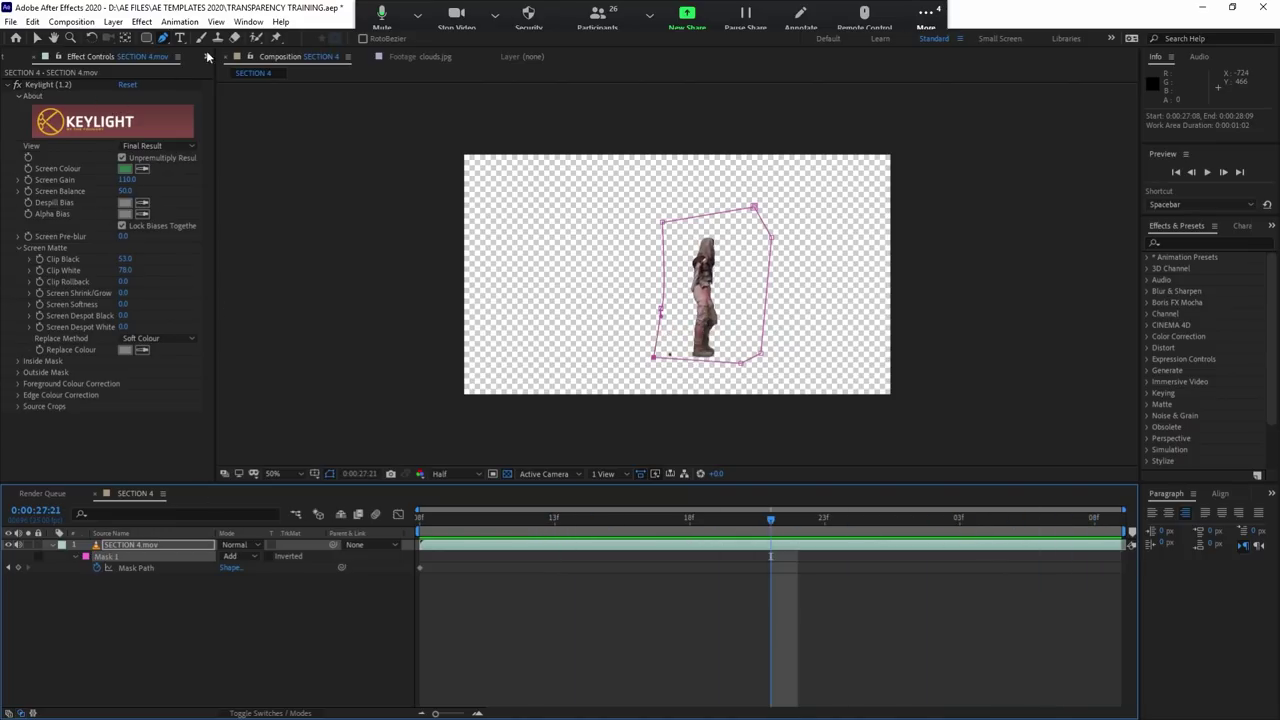
pyautogui.hotkey('ctrl', '0')
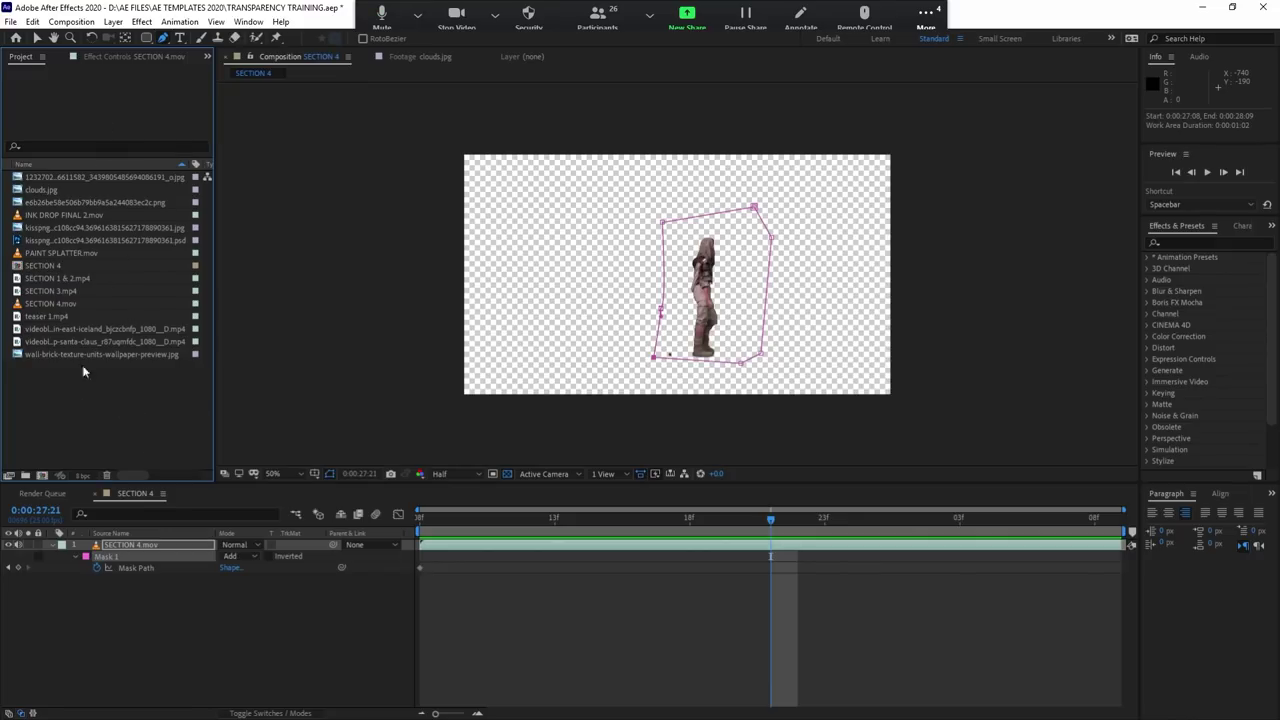
# Step: Place the Iceland waterfall clip in the timeline below SECTION 4.mov
pyautogui.click(43, 333)
pyautogui.click(45, 342)
pyautogui.click(37, 331)
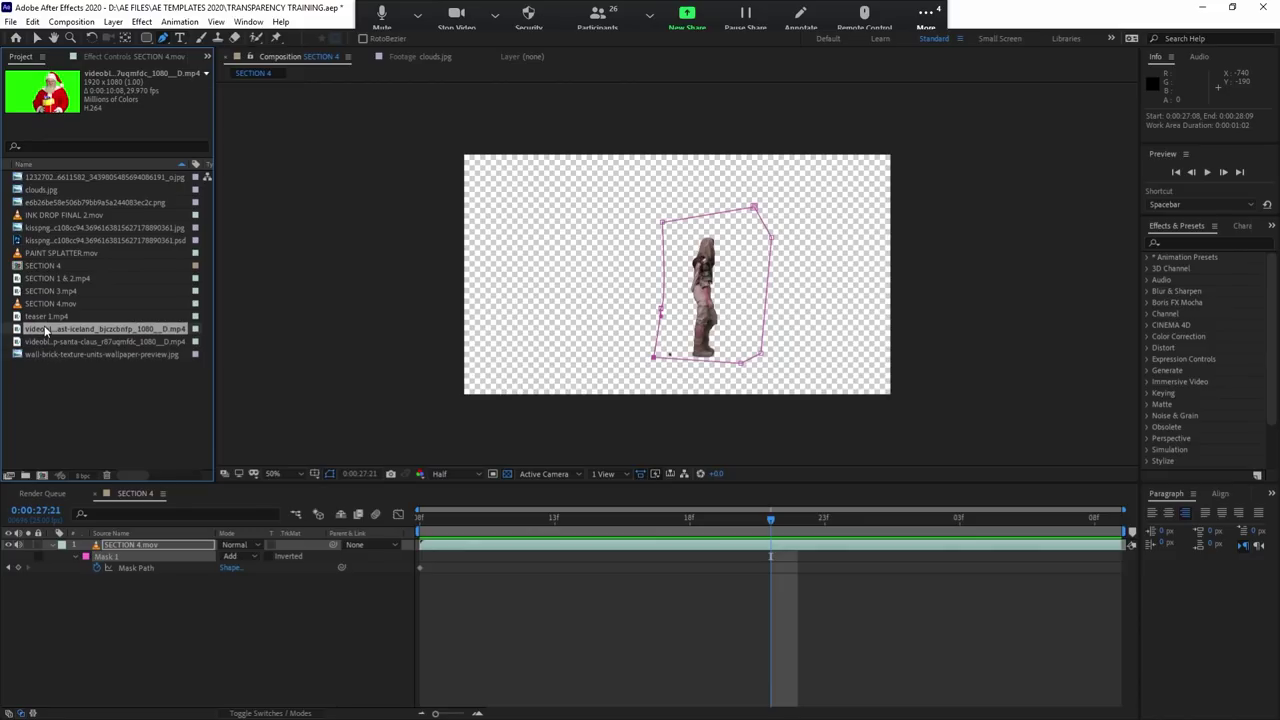
pyautogui.moveTo(37, 336); pyautogui.dragTo(100, 608)
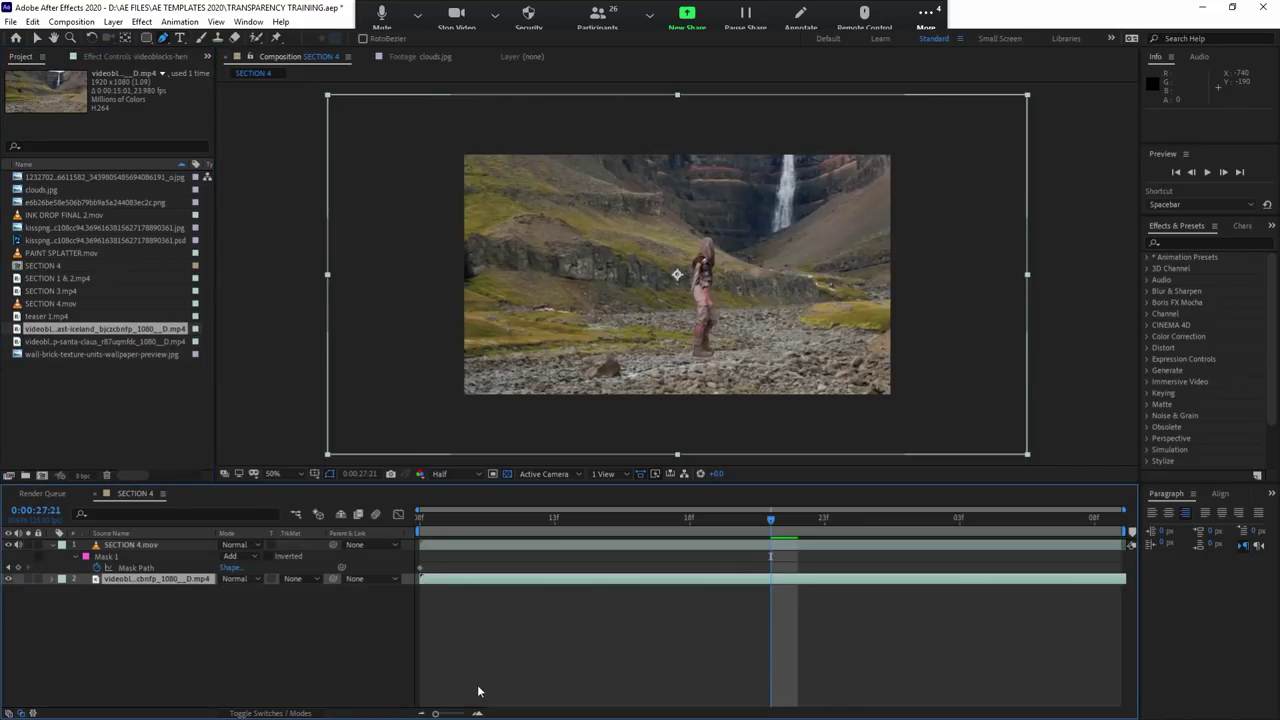
# Step: Scrub and preview the keyed actor over the waterfall from 0:00:27:10
pyautogui.moveTo(482, 518); pyautogui.dragTo(582, 518)
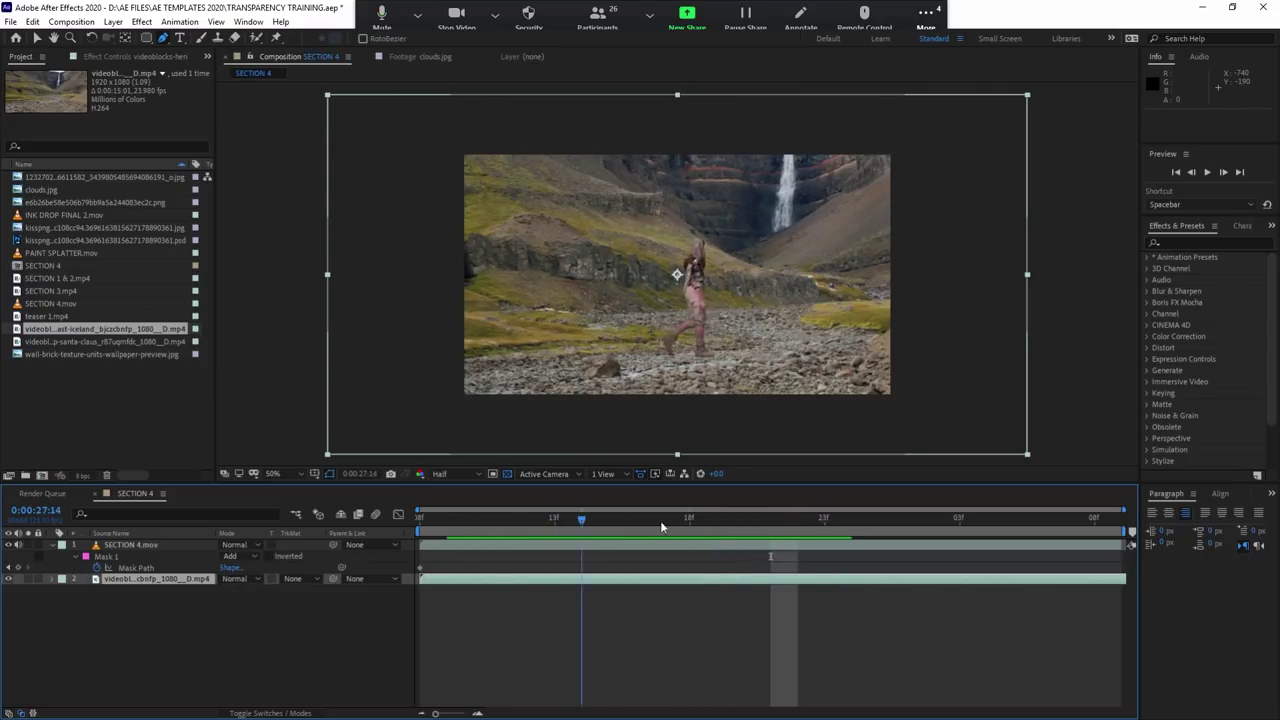
pyautogui.press('space')
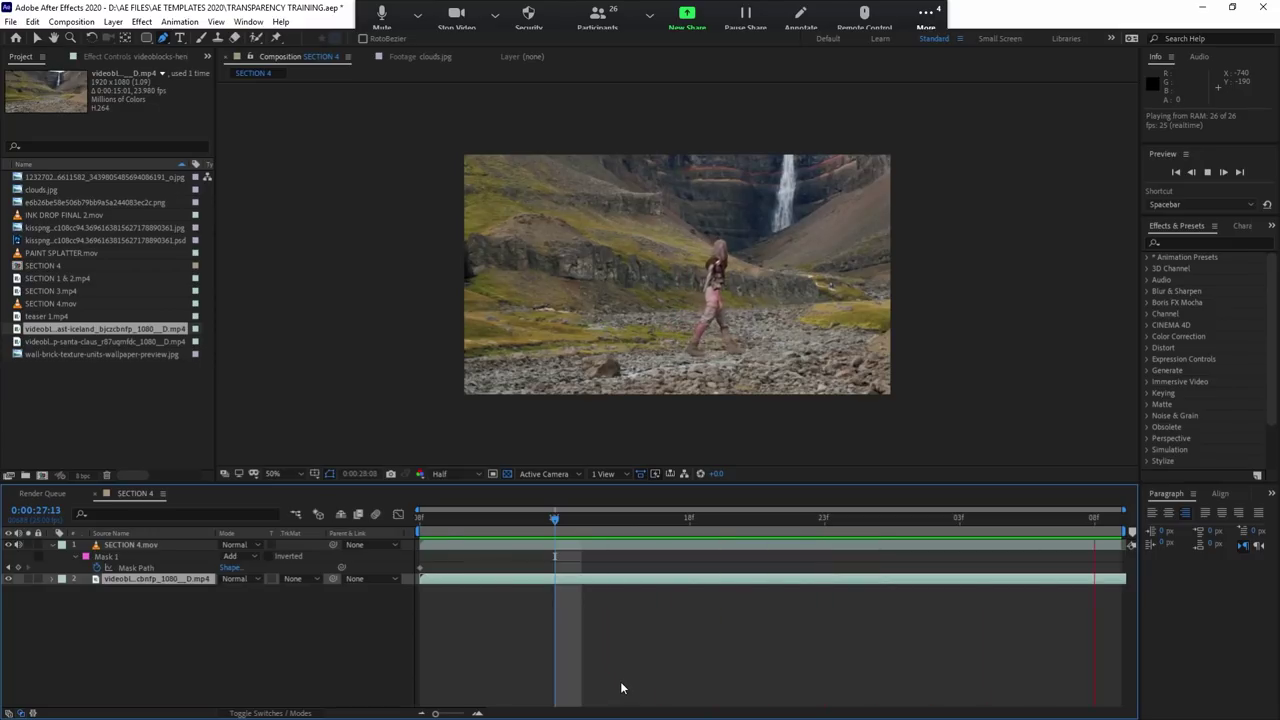
pyautogui.click(471, 519)
pyautogui.click(474, 519)
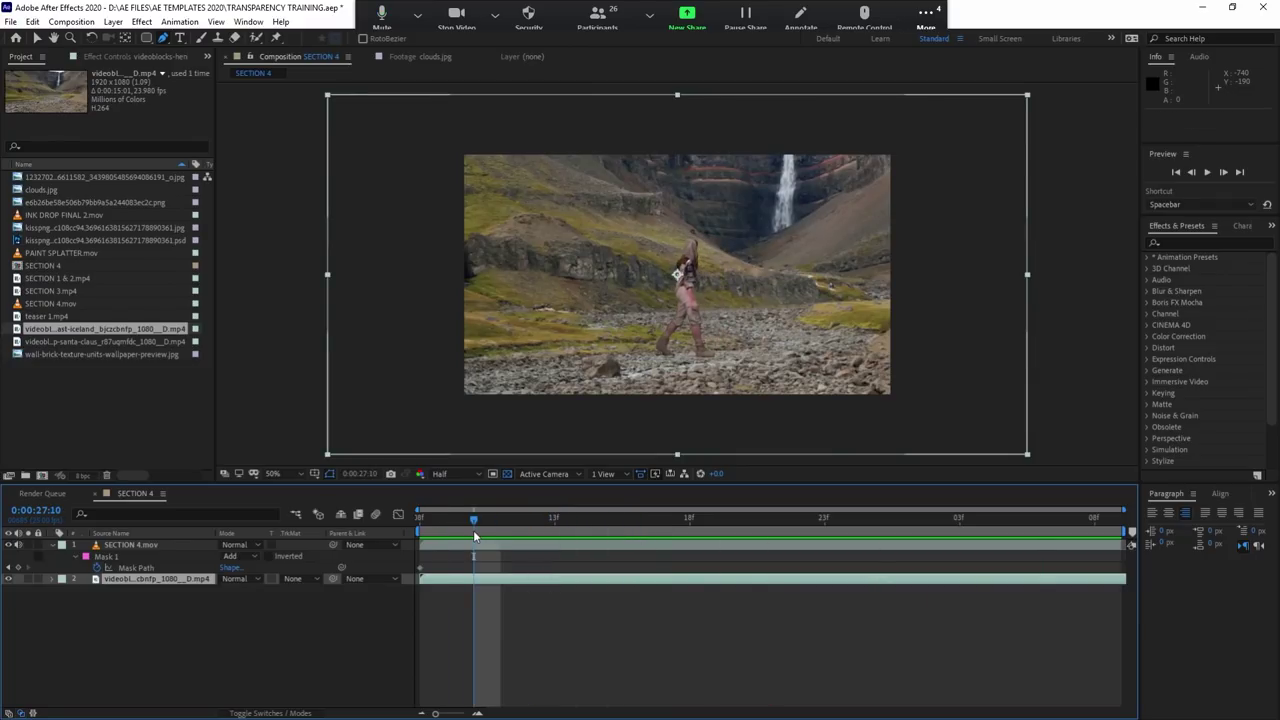
pyautogui.press('space')
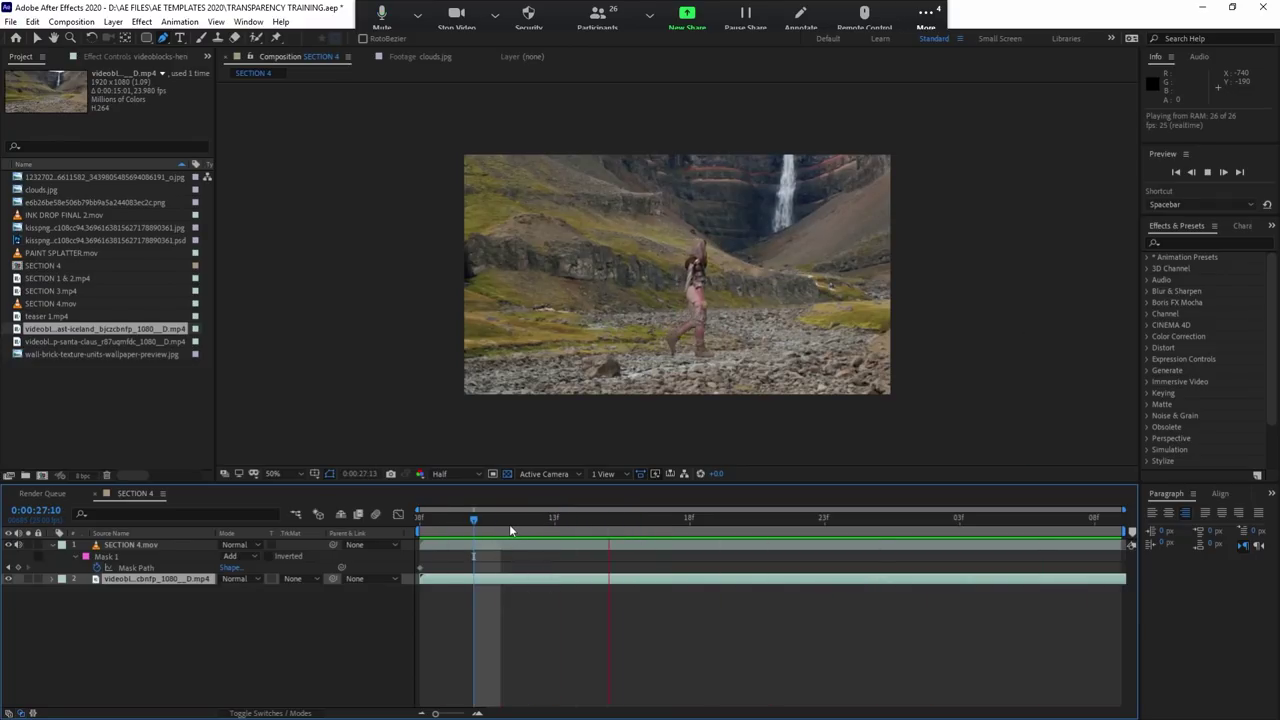
pyautogui.click(446, 520)
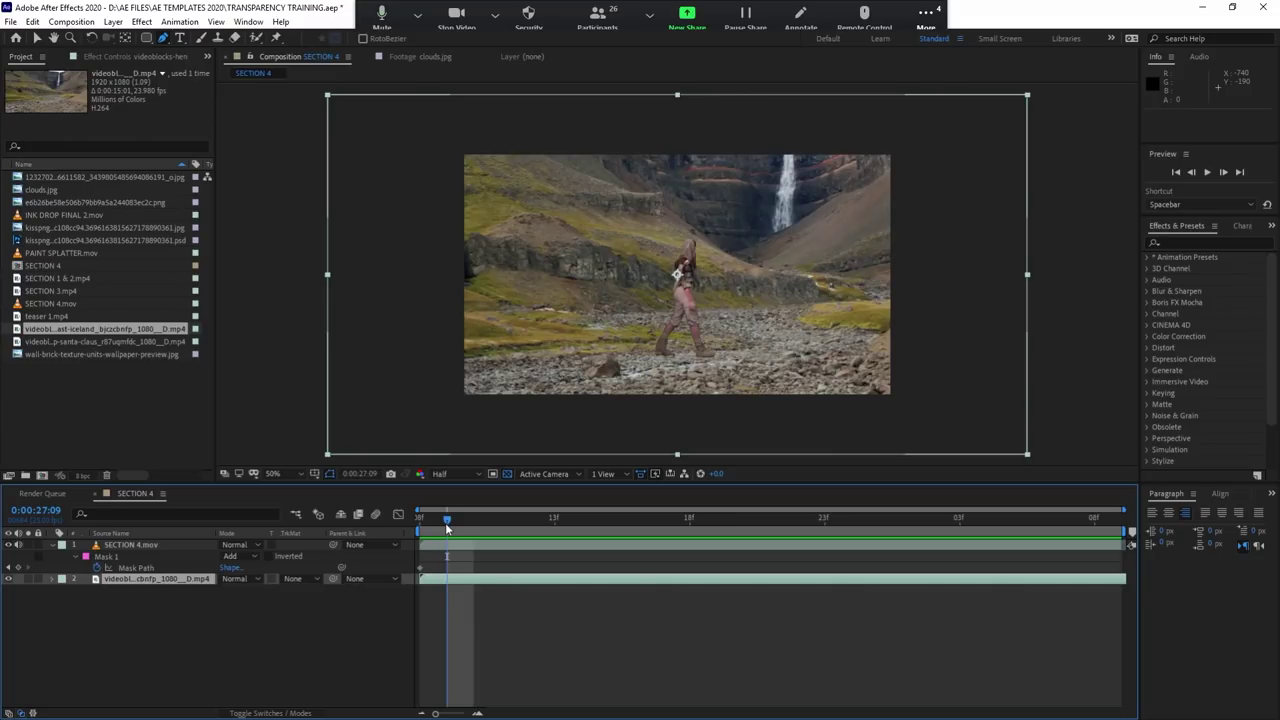
# Step: Preview the composite, view the Iceland layer's effect settings, and settle on frame 27:12
pyautogui.press('space')
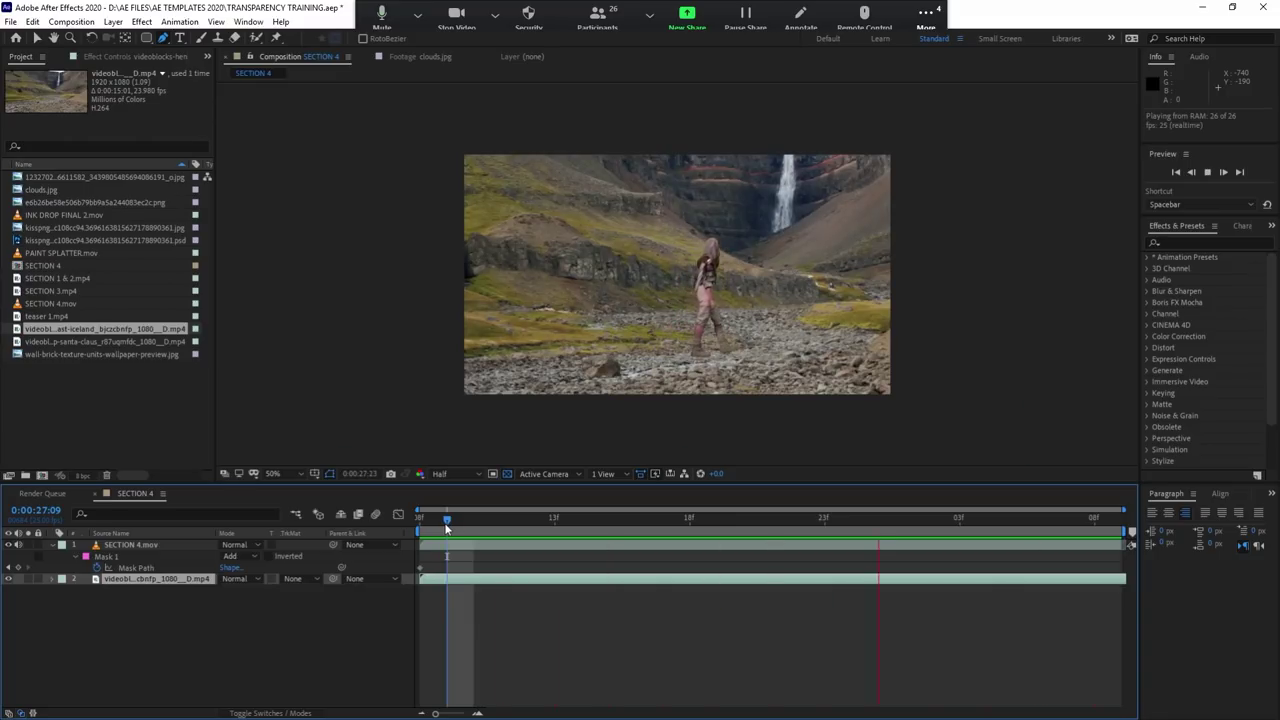
pyautogui.click(446, 521)
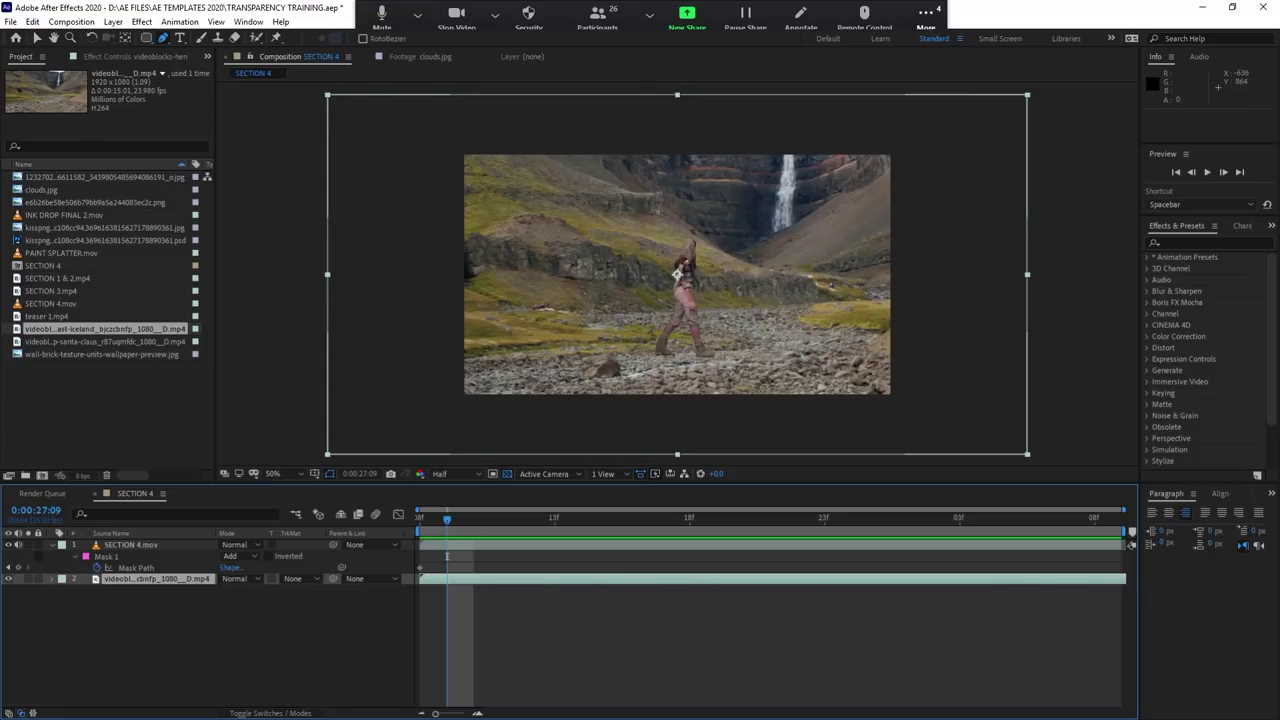
pyautogui.click(120, 57)
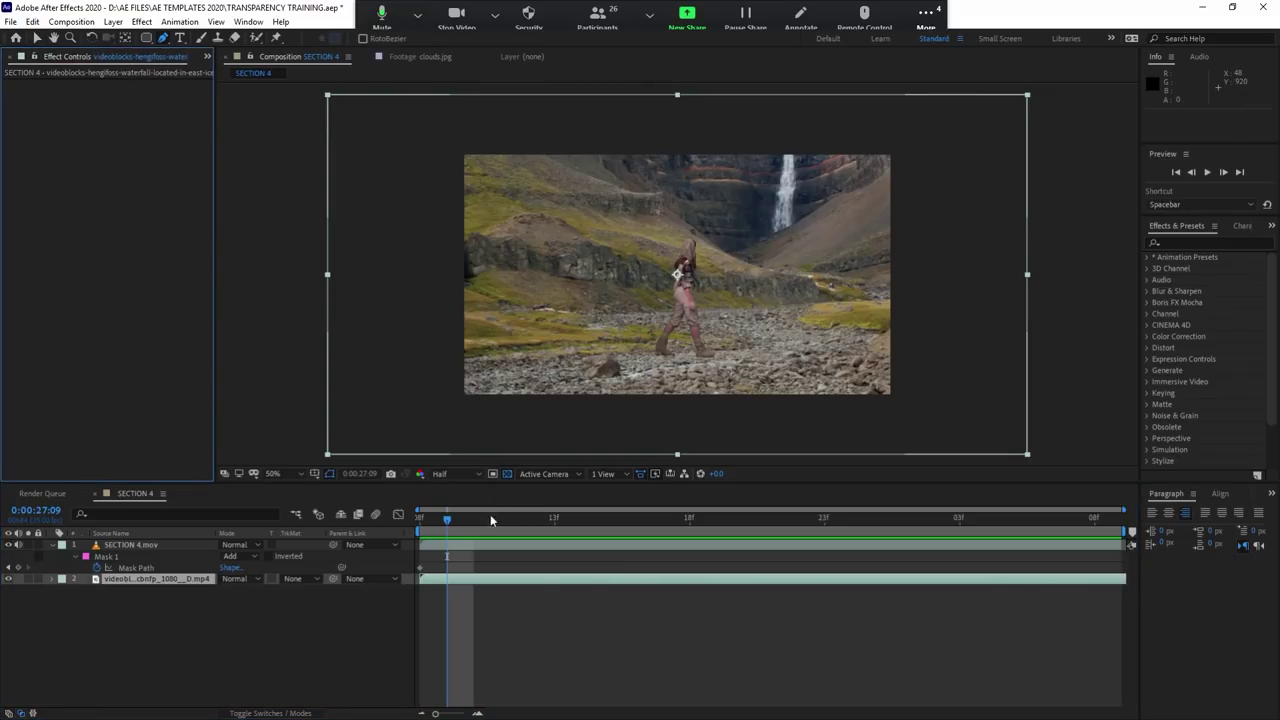
pyautogui.moveTo(505, 519); pyautogui.dragTo(380, 510)
pyautogui.moveTo(680, 518); pyautogui.dragTo(527, 545)
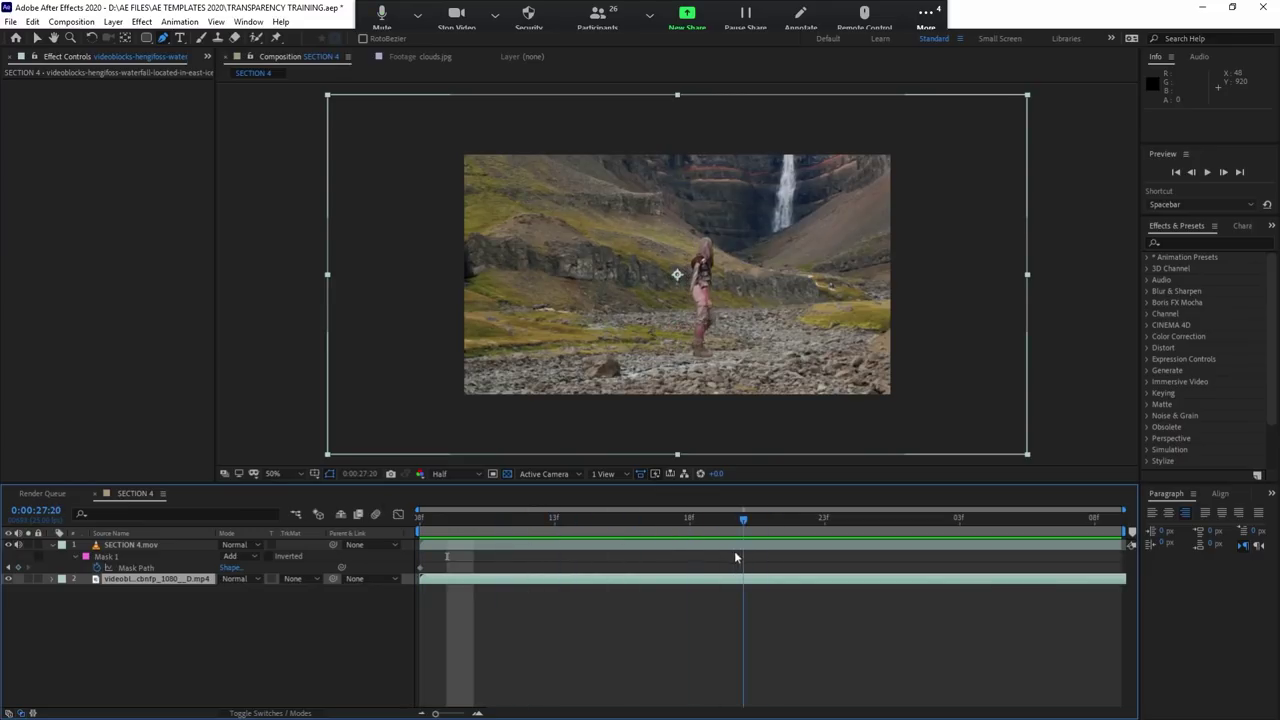
# Step: Inspect SECTION 4.mov's Keylight and mask, switching between it alone and both layers
pyautogui.click(489, 547)
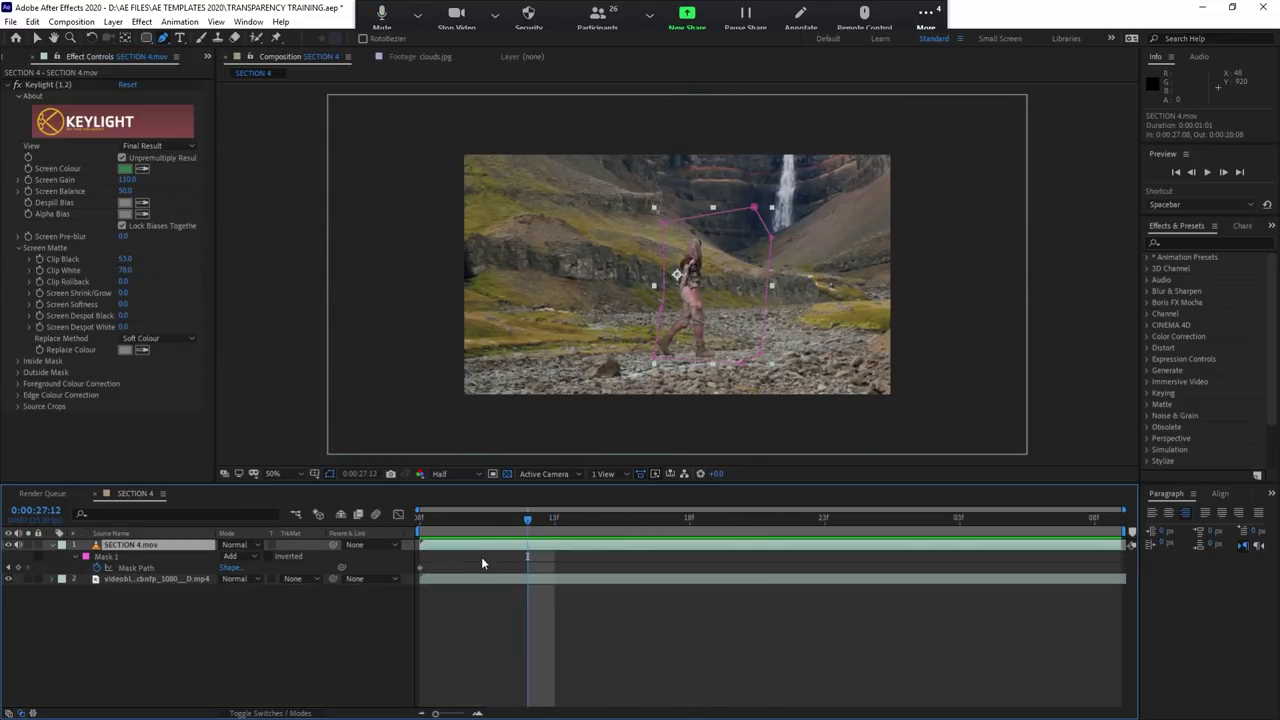
pyautogui.keyDown('shift'); pyautogui.click(480, 575); pyautogui.keyUp('shift')
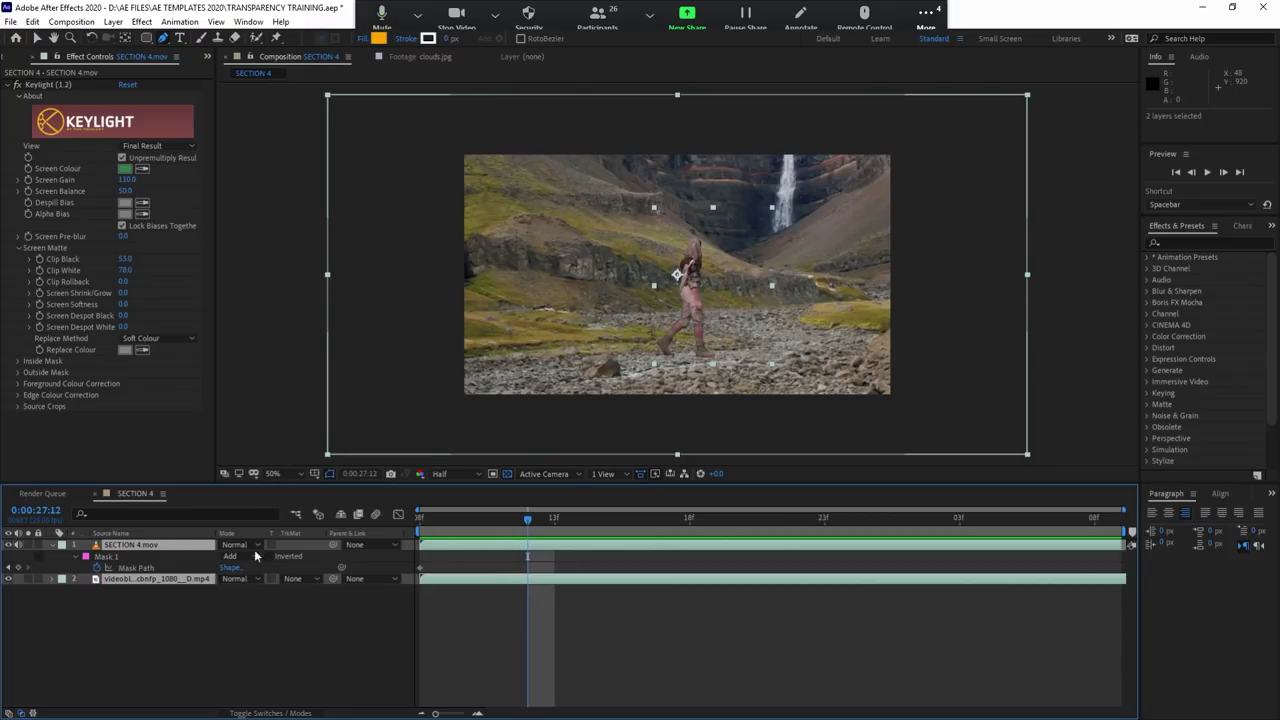
pyautogui.click(476, 561)
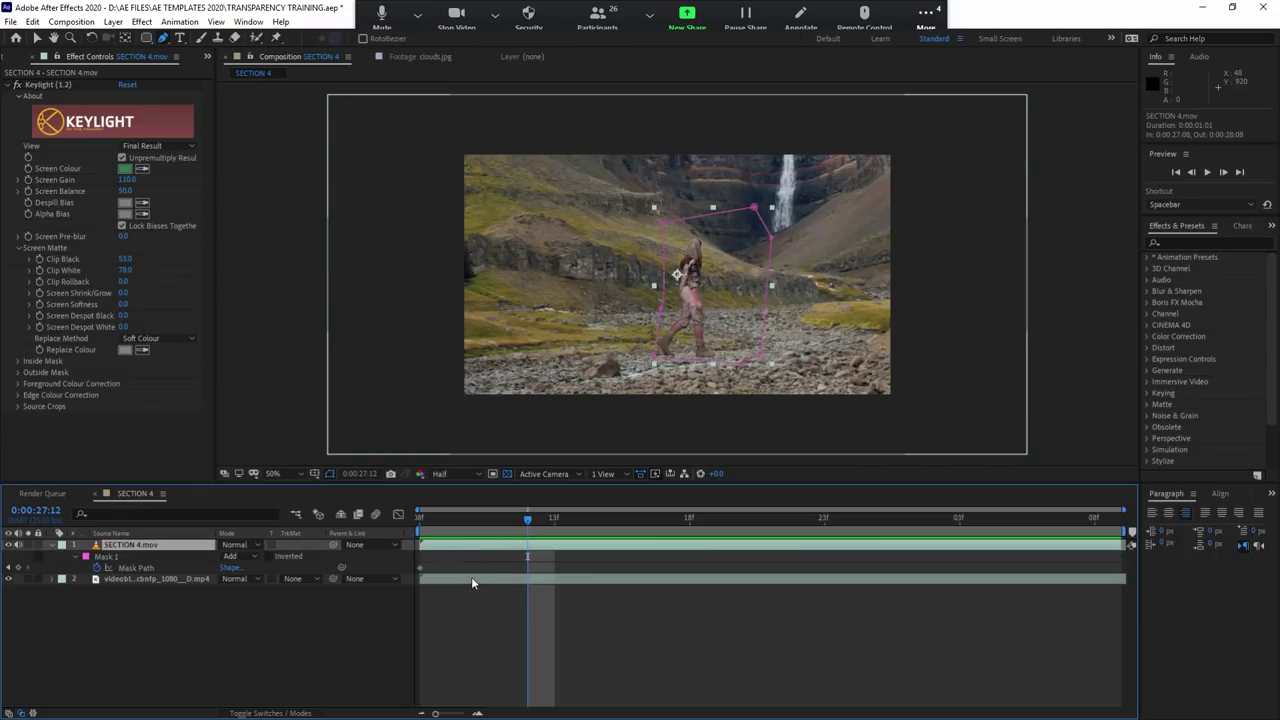
pyautogui.keyDown('ctrl'); pyautogui.click(471, 576); pyautogui.keyUp('ctrl')
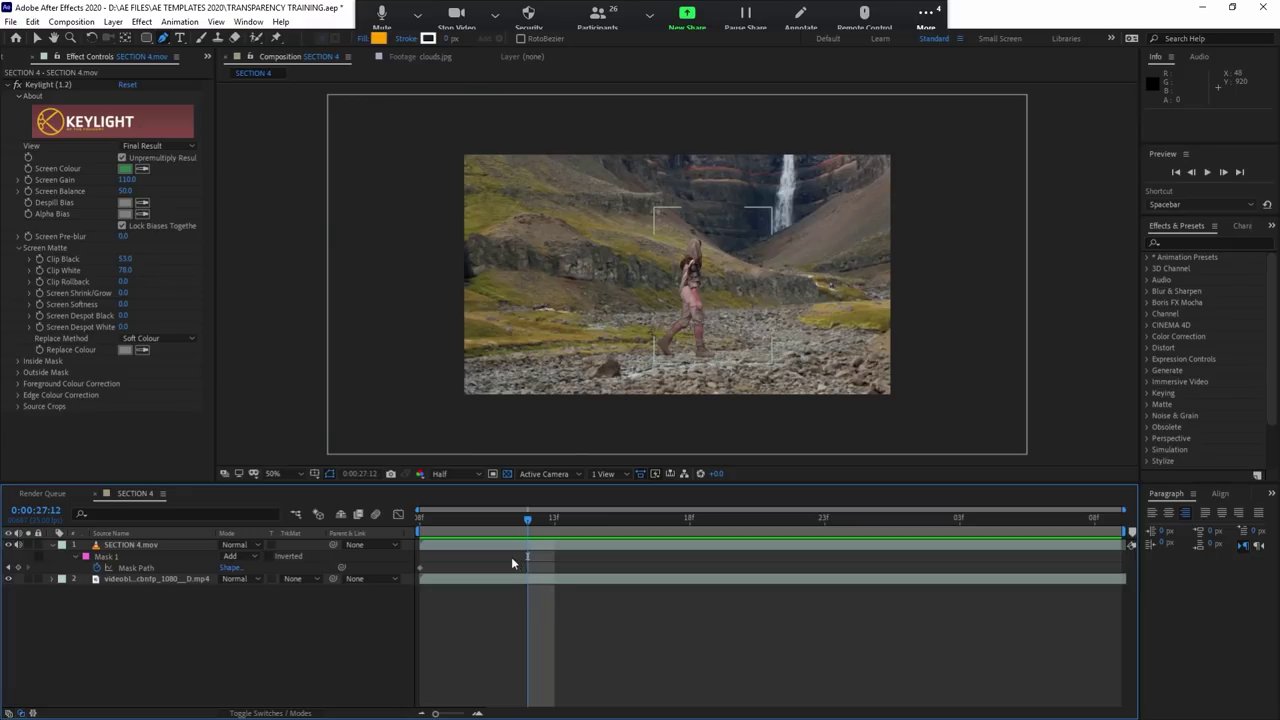
pyautogui.click(493, 546)
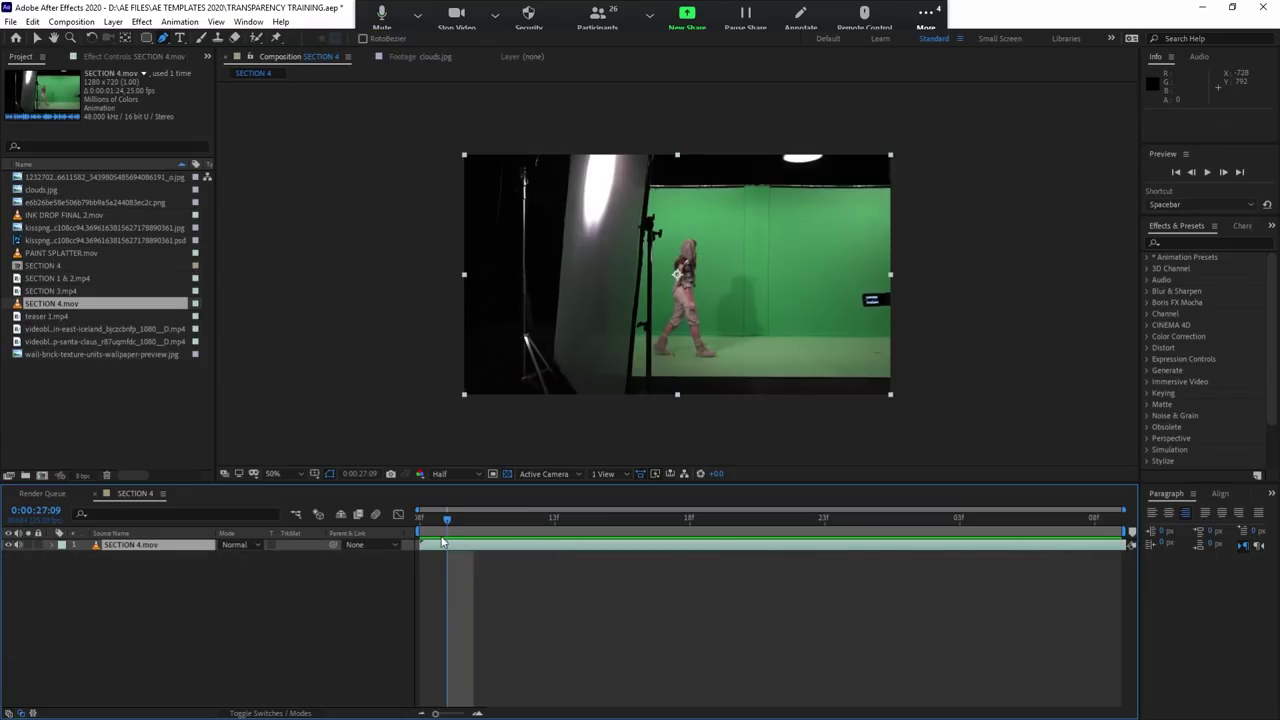
# Step: Return to frame 27:09 and select the SECTION 4.mov layer
pyautogui.moveTo(442, 521); pyautogui.dragTo(448, 560)
pyautogui.click(494, 599)
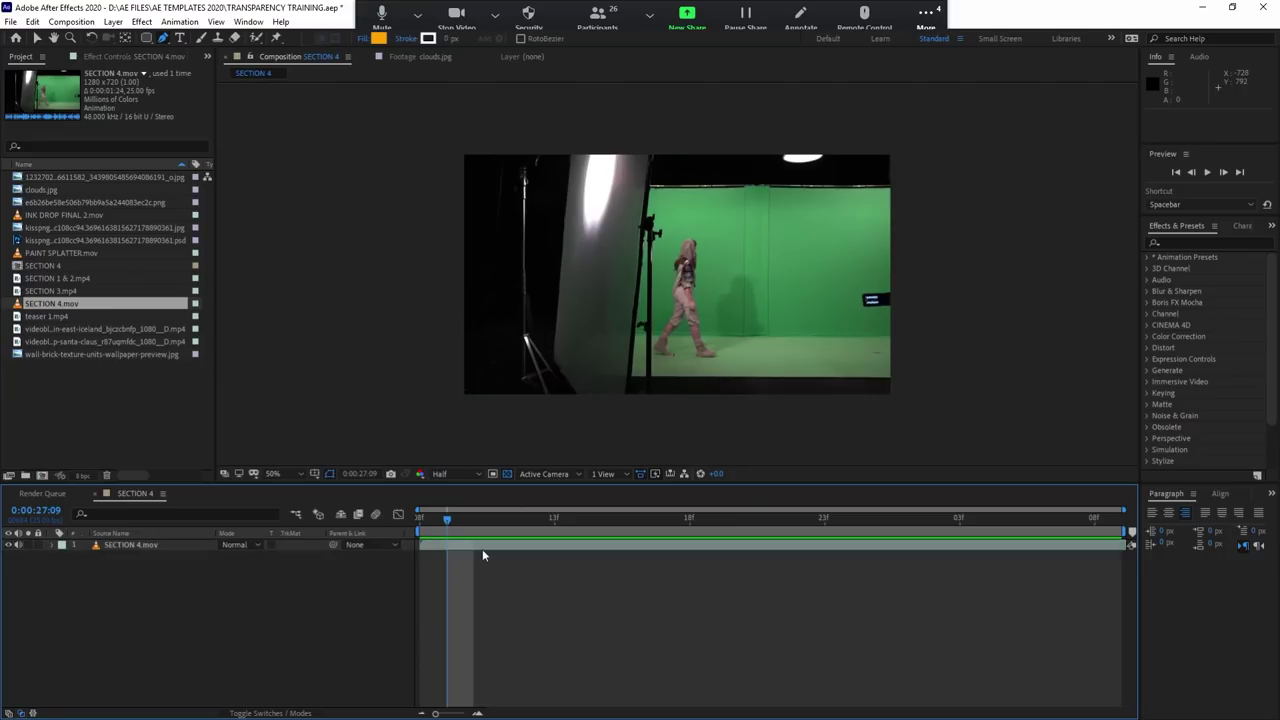
pyautogui.click(483, 550)
# Step: Check the project clips and drag PAINT SPLATTER.mov toward the timeline above SECTION 4.mov
pyautogui.click(60, 316)
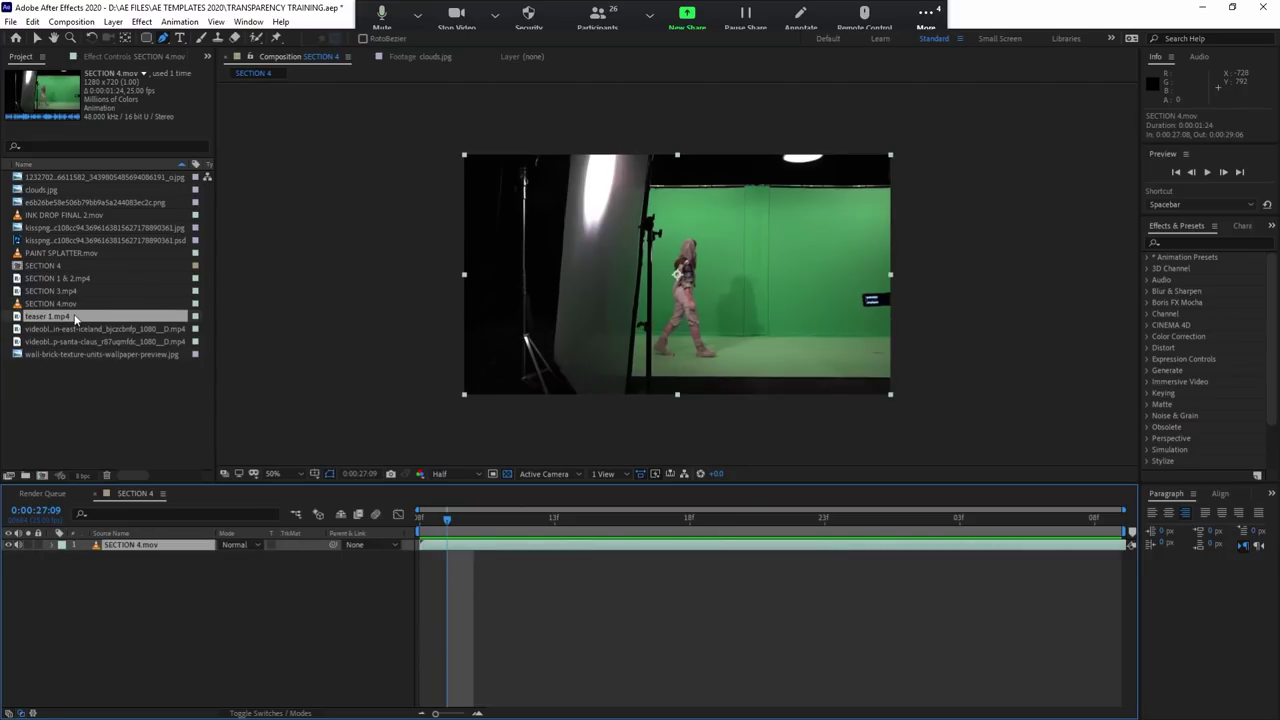
pyautogui.click(64, 278)
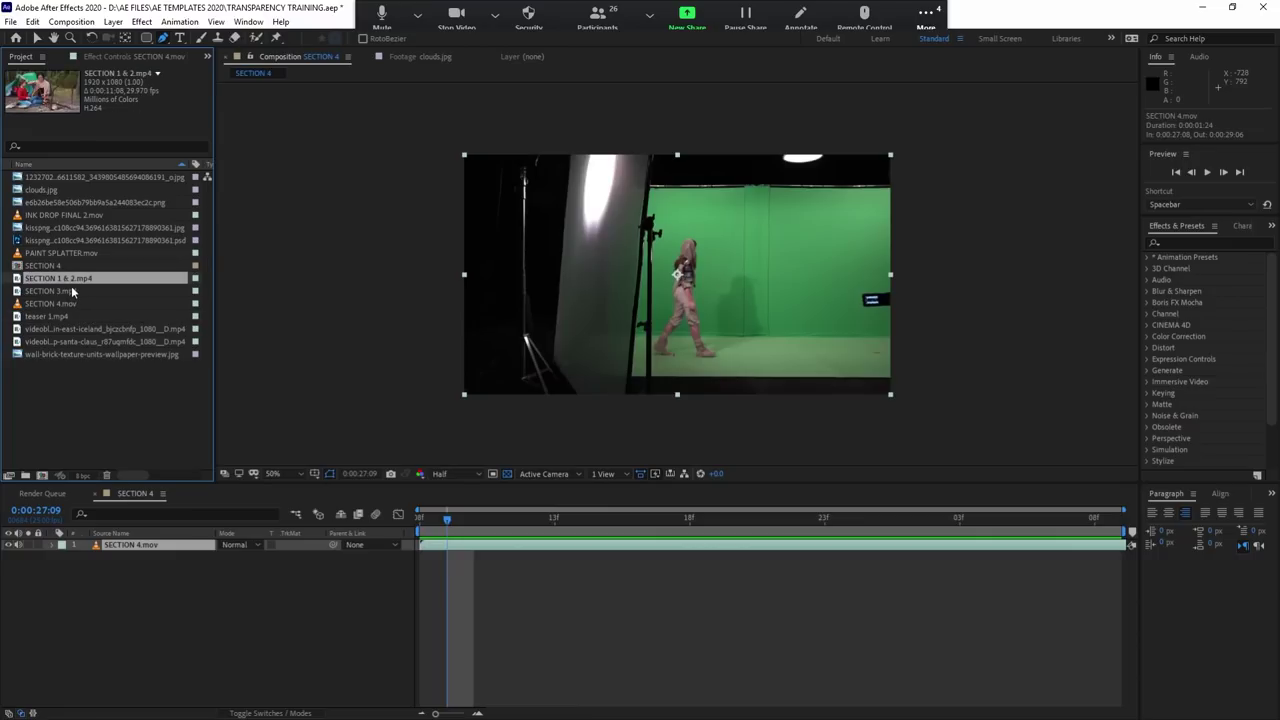
pyautogui.click(55, 216)
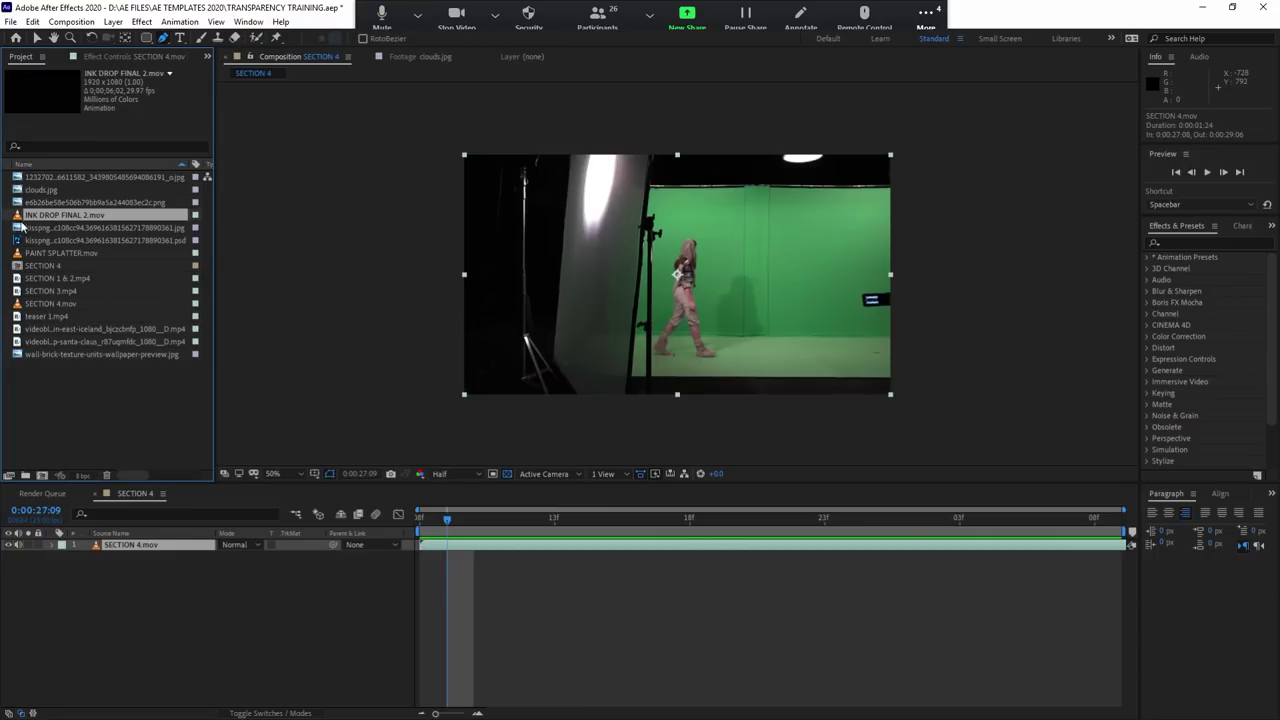
pyautogui.click(46, 254)
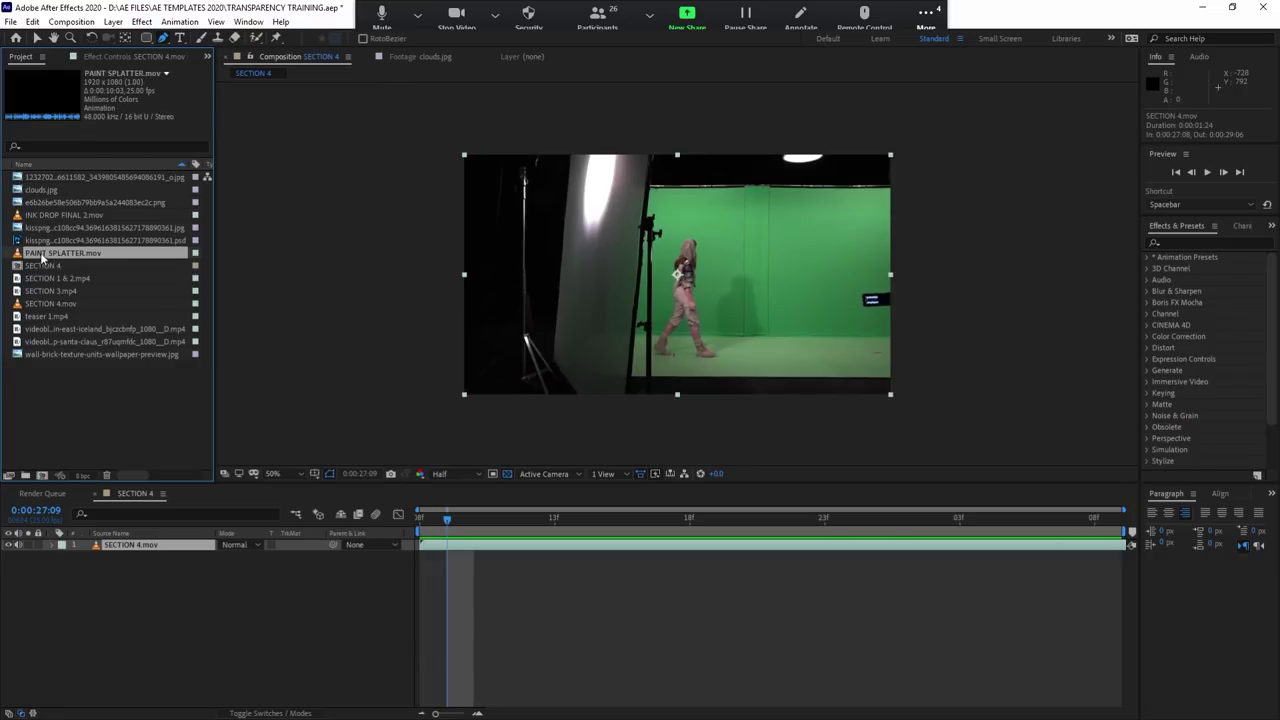
pyautogui.moveTo(46, 257); pyautogui.dragTo(127, 541)
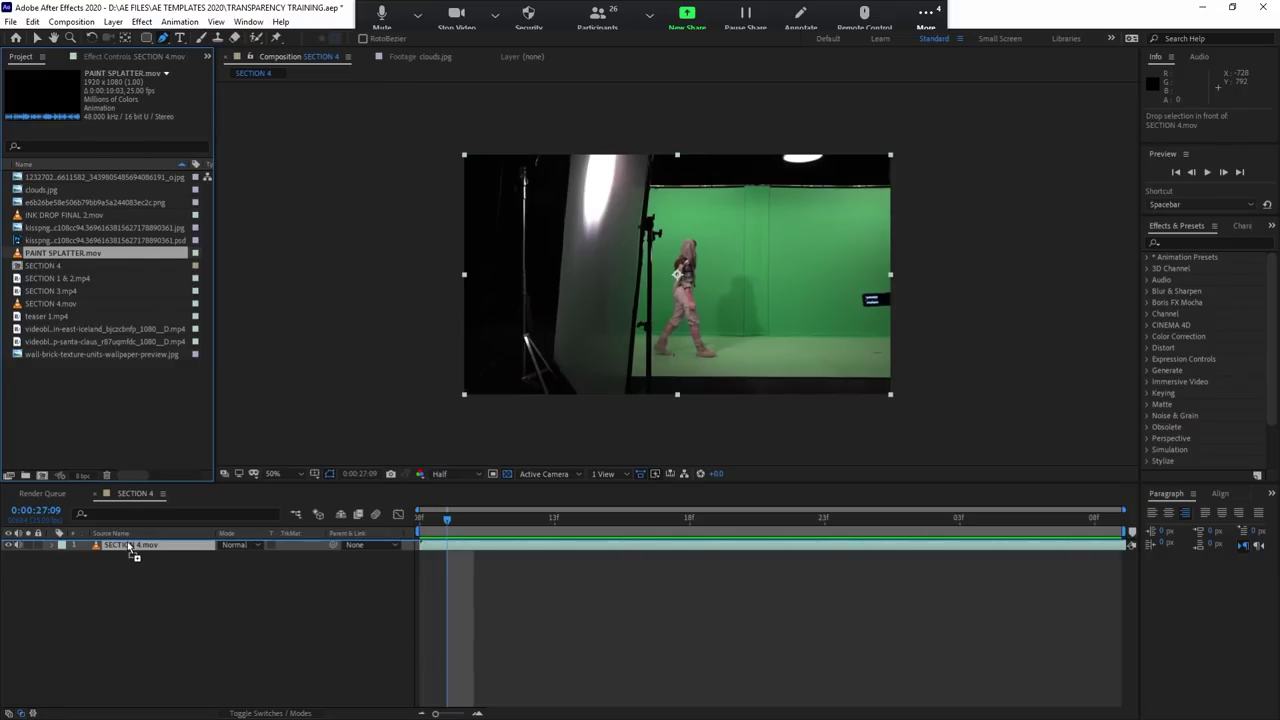
# Step: Drop PAINT SPLATTER.mov in as layer 1, view the splatter at 27:17, then return to 0:00:27:10
pyautogui.click(600, 620)
pyautogui.moveTo(480, 540); pyautogui.dragTo(714, 533)
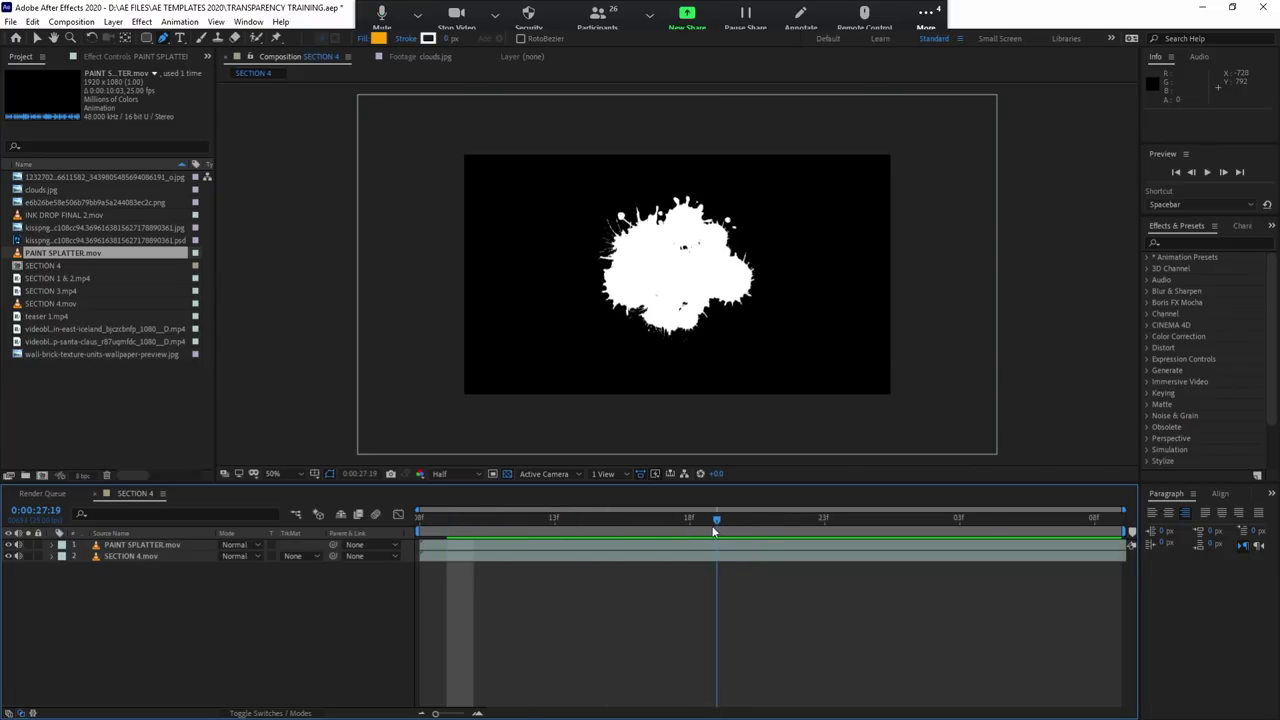
pyautogui.moveTo(554, 520)
pyautogui.mouseDown()
pyautogui.moveTo(595, 520)
pyautogui.moveTo(447, 519)
pyautogui.mouseUp()
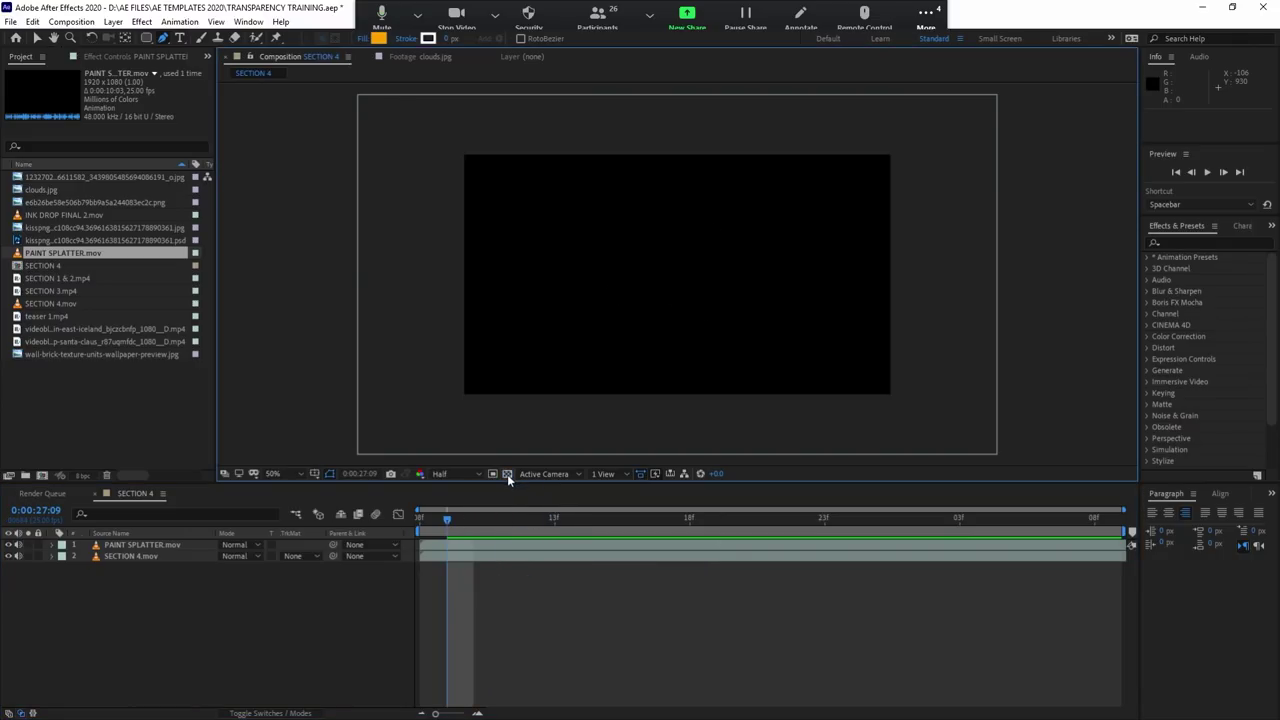
pyautogui.moveTo(449, 519); pyautogui.dragTo(662, 519)
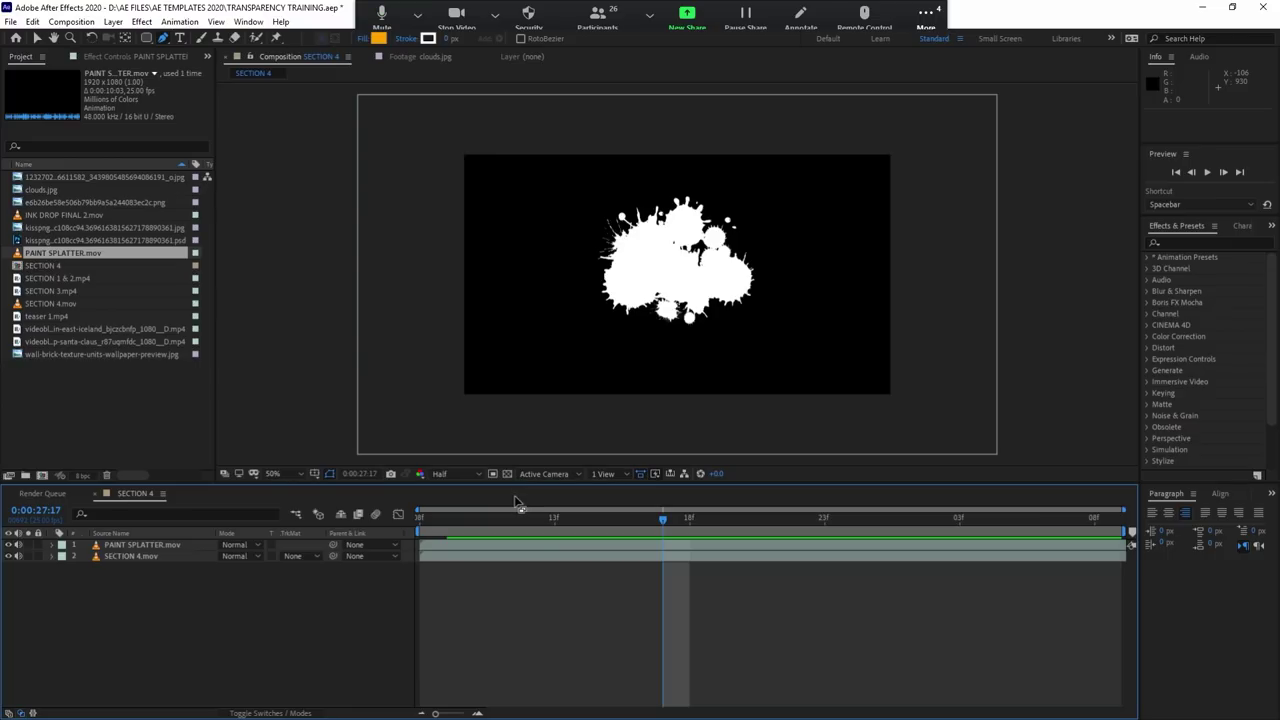
pyautogui.click(474, 519)
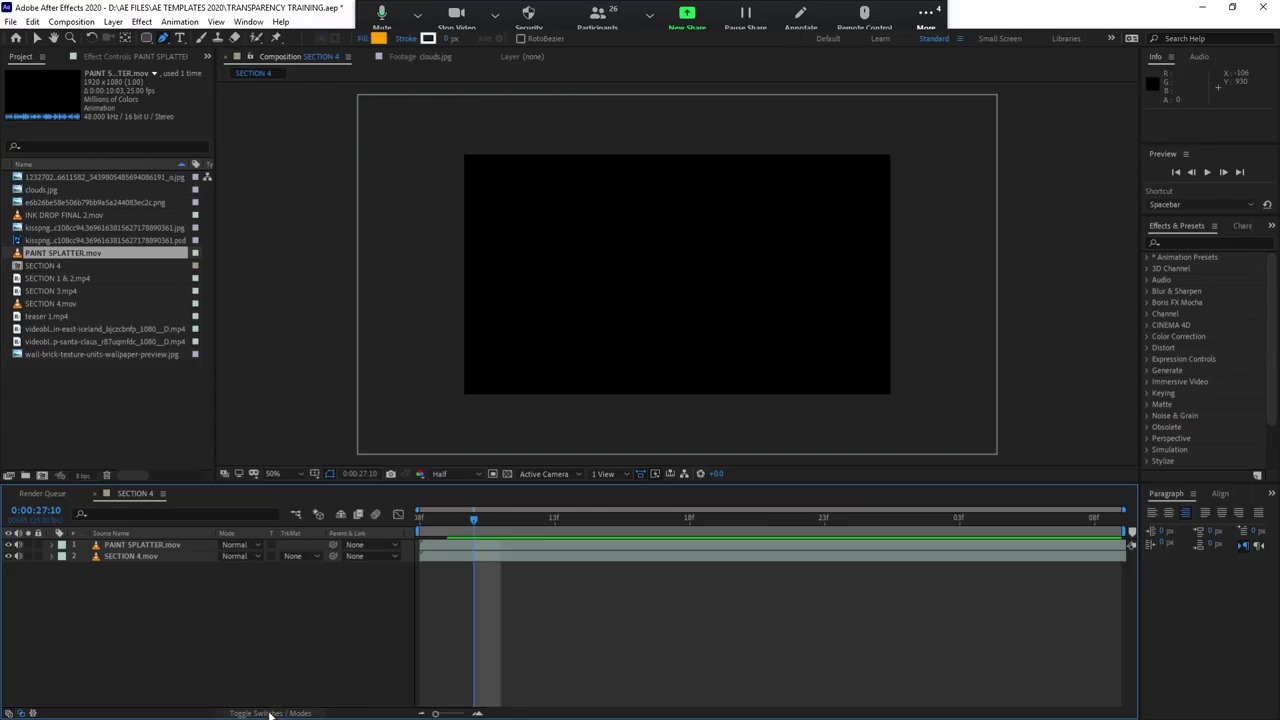
# Step: Show the Modes column and select PAINT SPLATTER.mov to give it the Screen blend mode
pyautogui.click(268, 713)
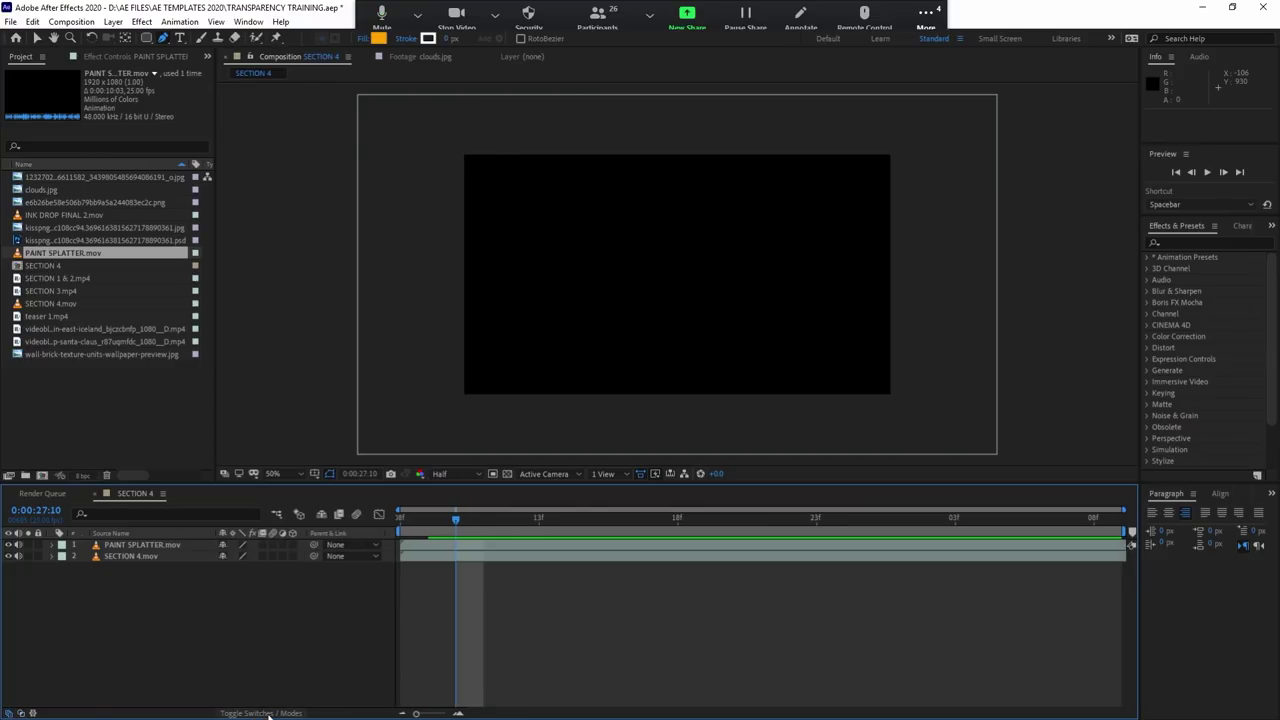
pyautogui.click(268, 713)
pyautogui.click(262, 712)
pyautogui.click(262, 712)
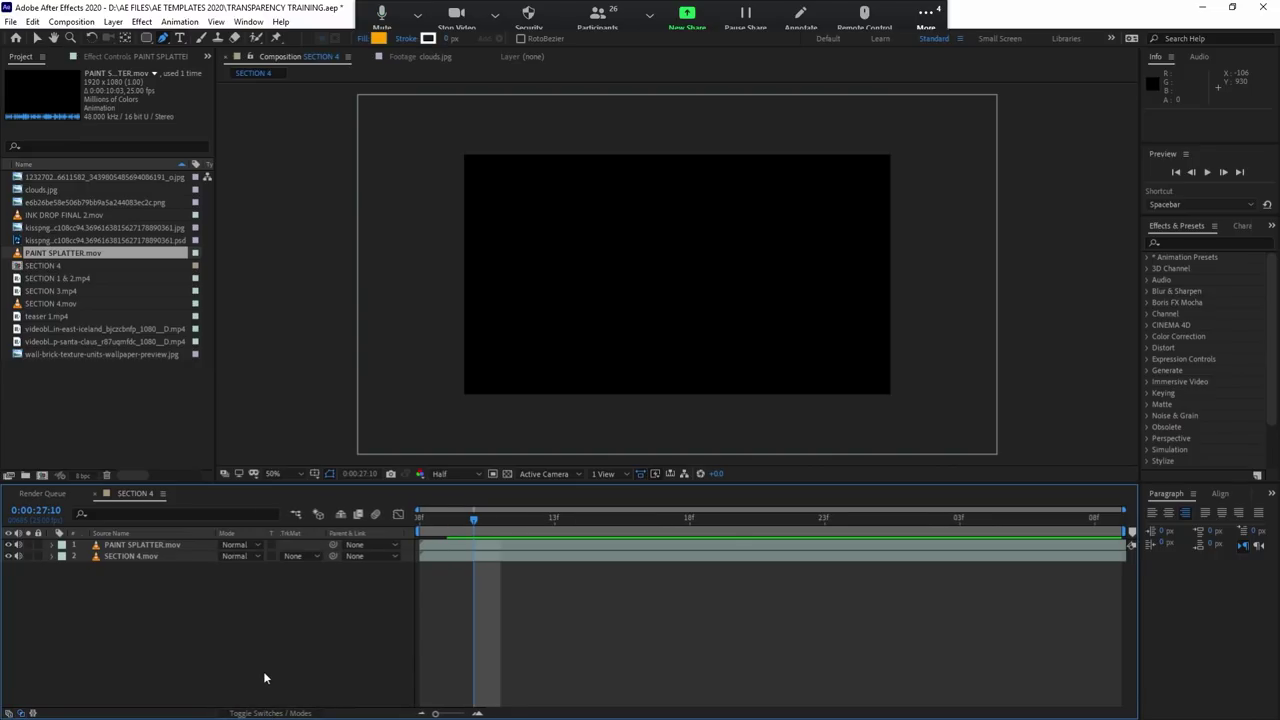
pyautogui.press('F4')
pyautogui.press('F4')
pyautogui.press('F4')
pyautogui.press('F4')
pyautogui.click(483, 546)
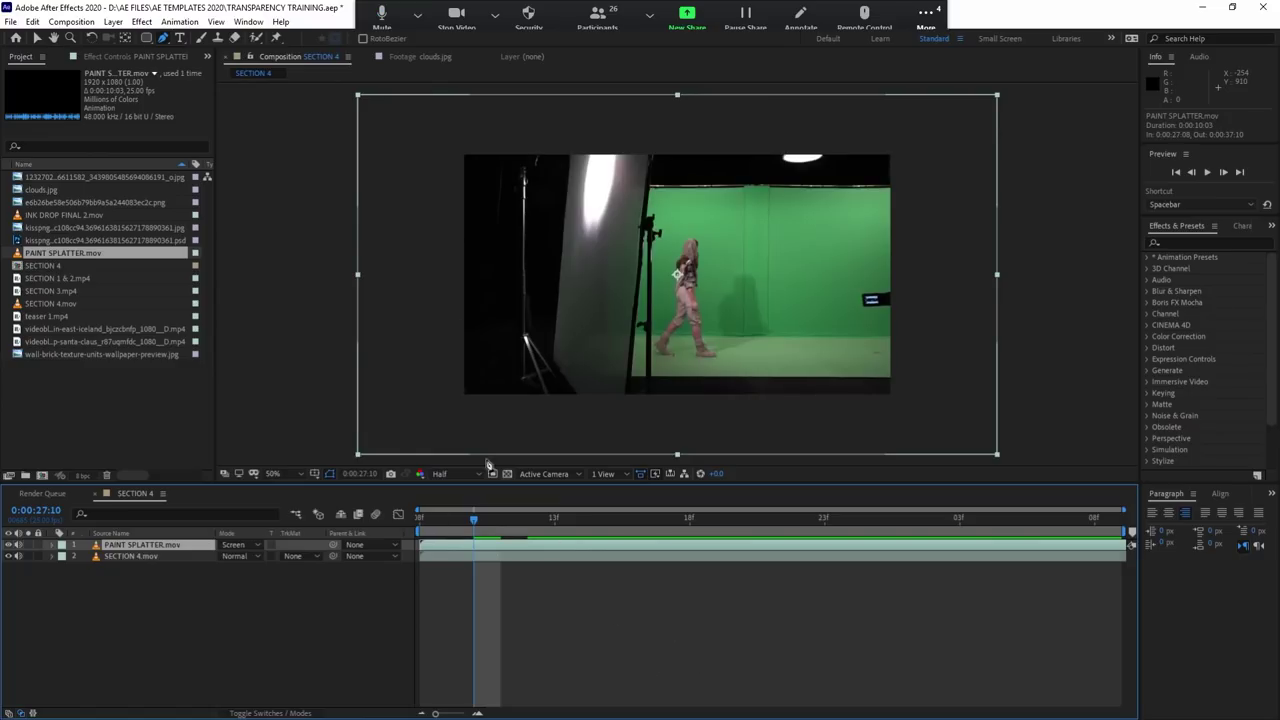
# Step: Preview the Screen-blended splatter and return to an earlier frame
pyautogui.press('space')
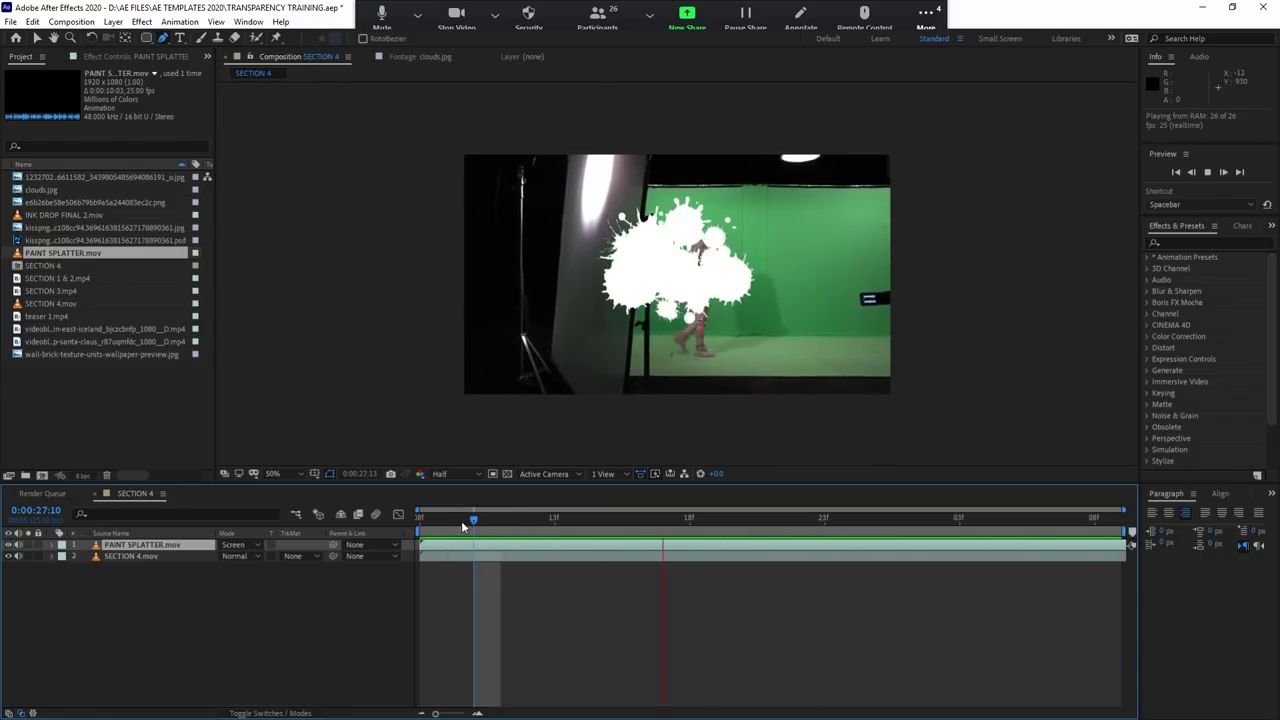
pyautogui.moveTo(461, 519)
pyautogui.mouseDown()
pyautogui.moveTo(632, 519)
pyautogui.moveTo(687, 552)
pyautogui.moveTo(822, 532)
pyautogui.mouseUp()
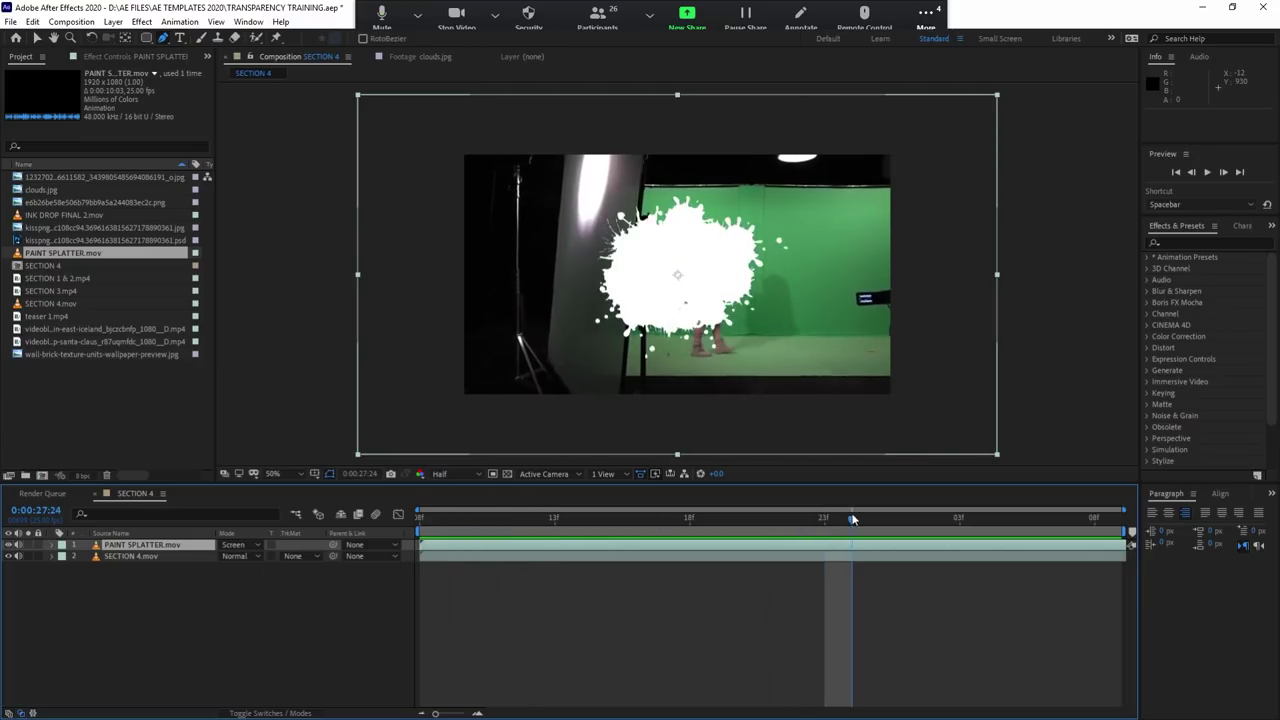
pyautogui.click(582, 518)
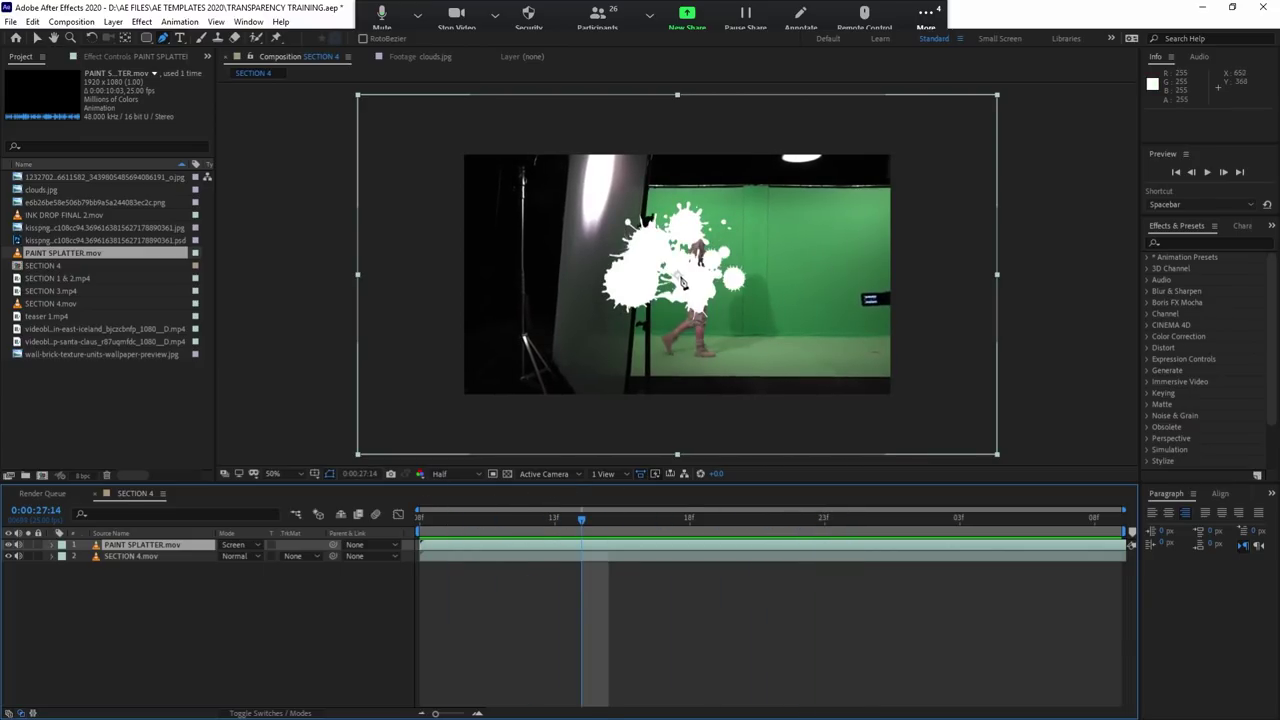
# Step: Move the splatter toward the lower right and set its blend mode to Divide
pyautogui.press('v')
pyautogui.moveTo(680, 282); pyautogui.dragTo(811, 344)
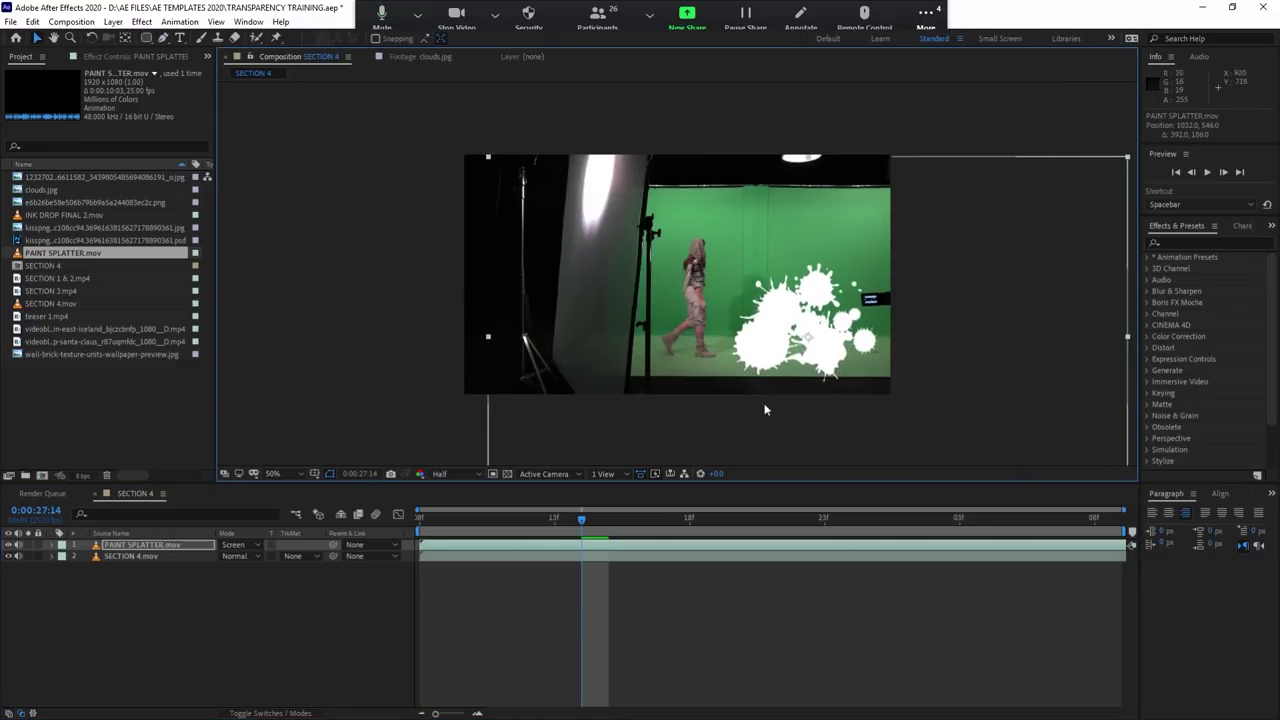
pyautogui.moveTo(628, 512)
pyautogui.mouseDown()
pyautogui.moveTo(796, 518)
pyautogui.moveTo(812, 541)
pyautogui.moveTo(635, 545)
pyautogui.mouseUp()
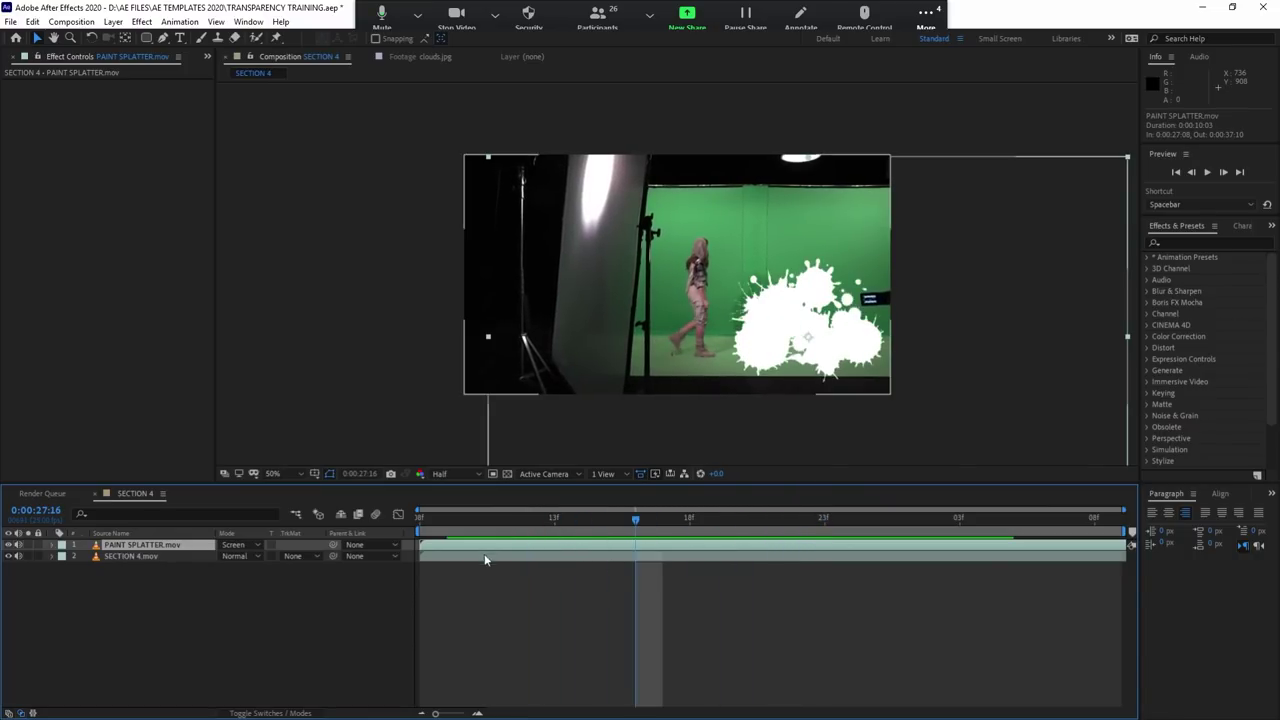
pyautogui.click(257, 545)
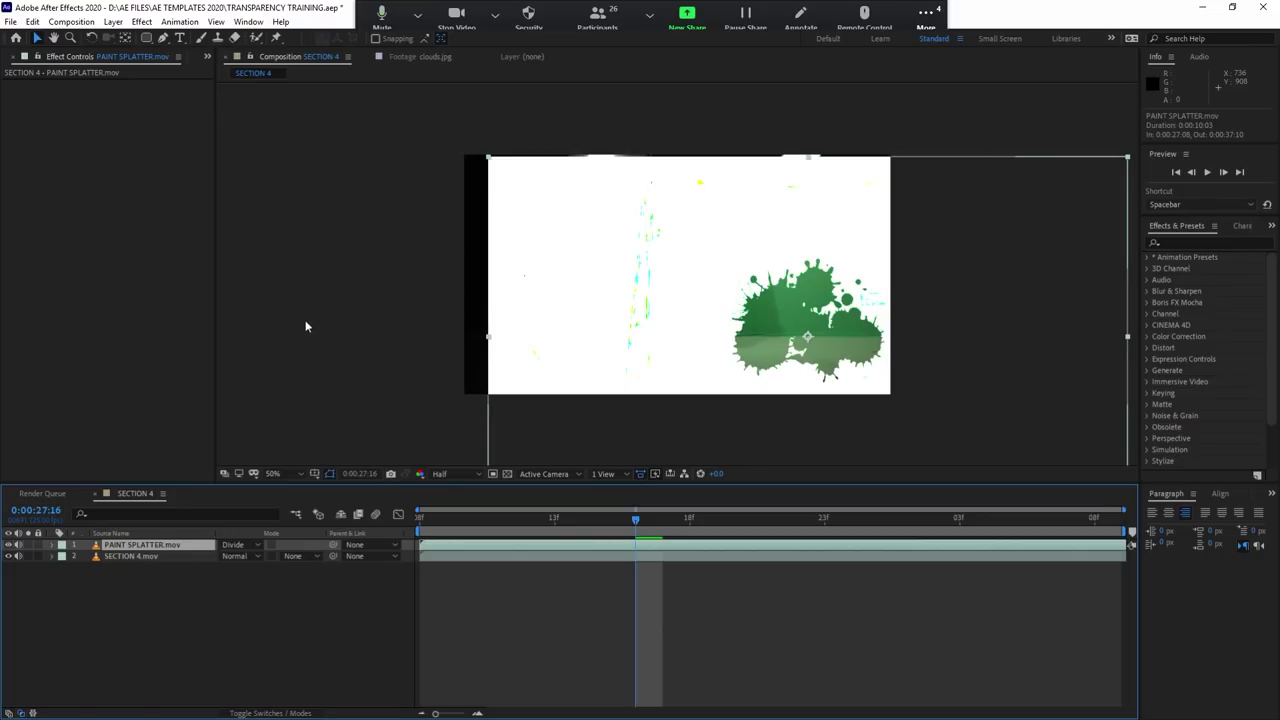
# Step: Switch the splatter's blend mode to Multiply and move it back to the frame centre
pyautogui.hotkey('ctrl', 'z')
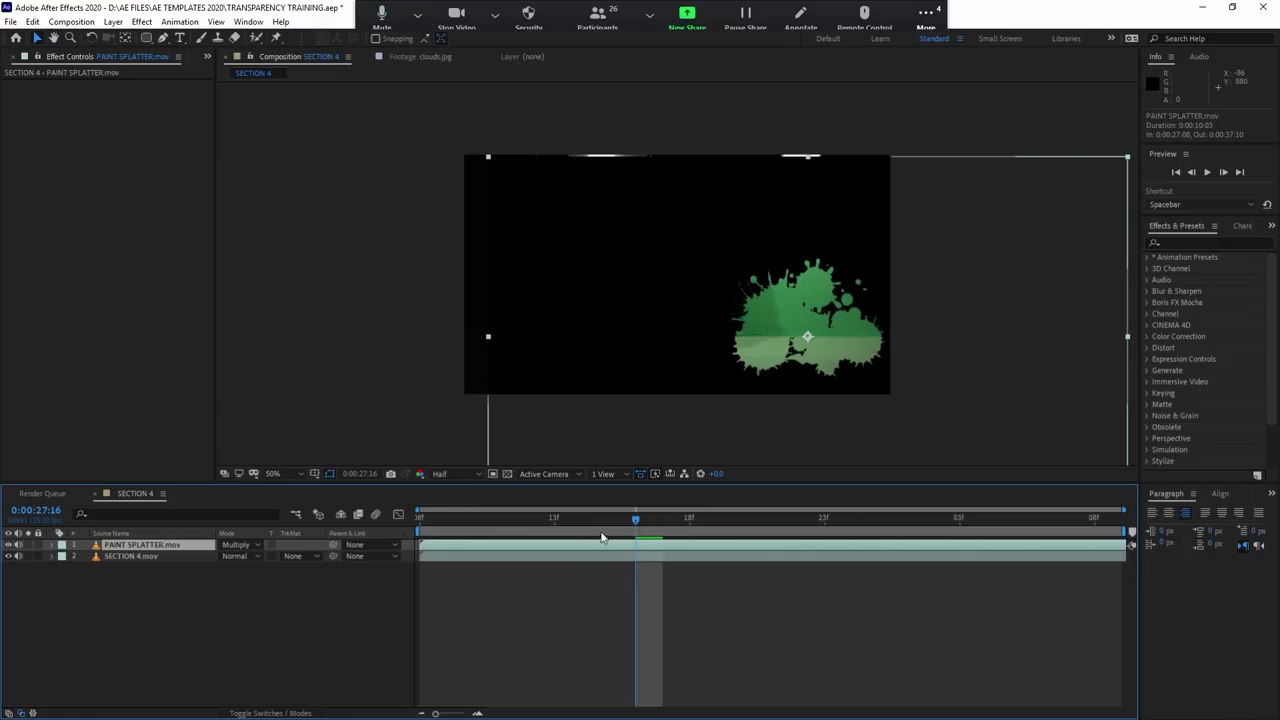
pyautogui.press('pageup')
pyautogui.press('pageup')
pyautogui.press('pageup')
pyautogui.click(768, 513)
pyautogui.moveTo(962, 302); pyautogui.dragTo(840, 245)
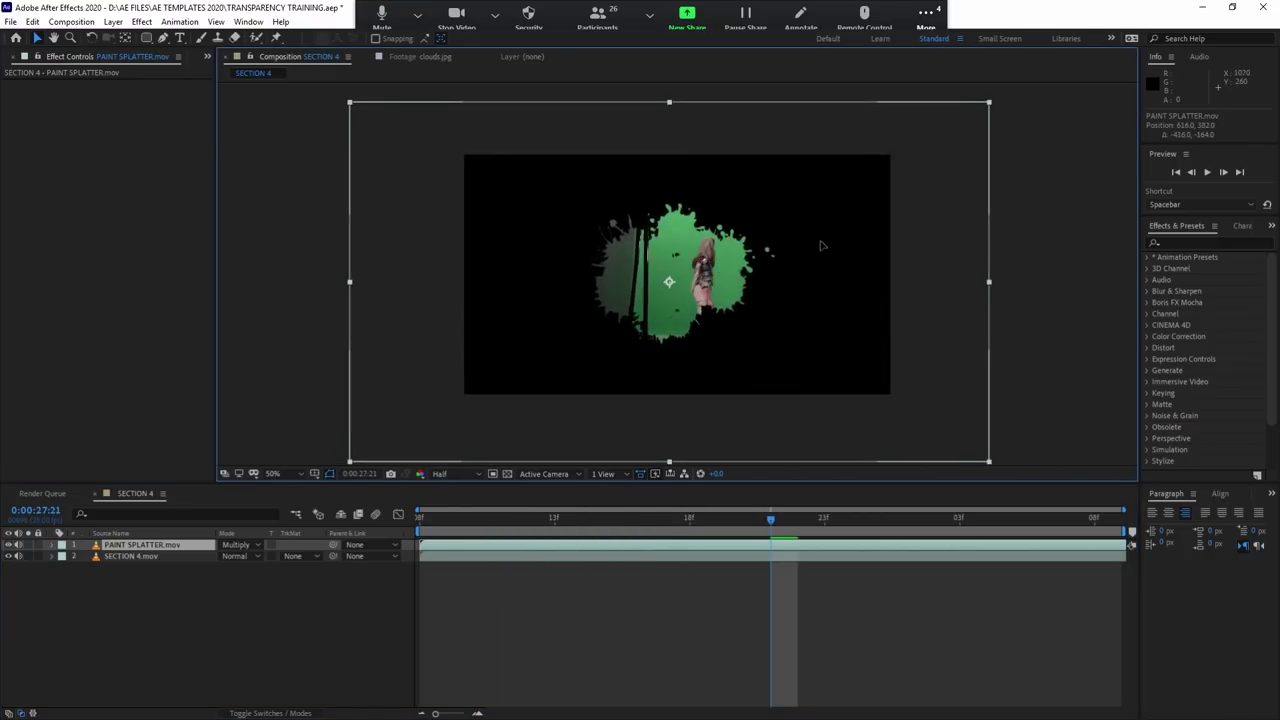
# Step: Scrub from 27:12 and preview the actor revealed through the splatter shape
pyautogui.moveTo(420, 518)
pyautogui.mouseDown()
pyautogui.moveTo(716, 540)
pyautogui.moveTo(852, 535)
pyautogui.mouseUp()
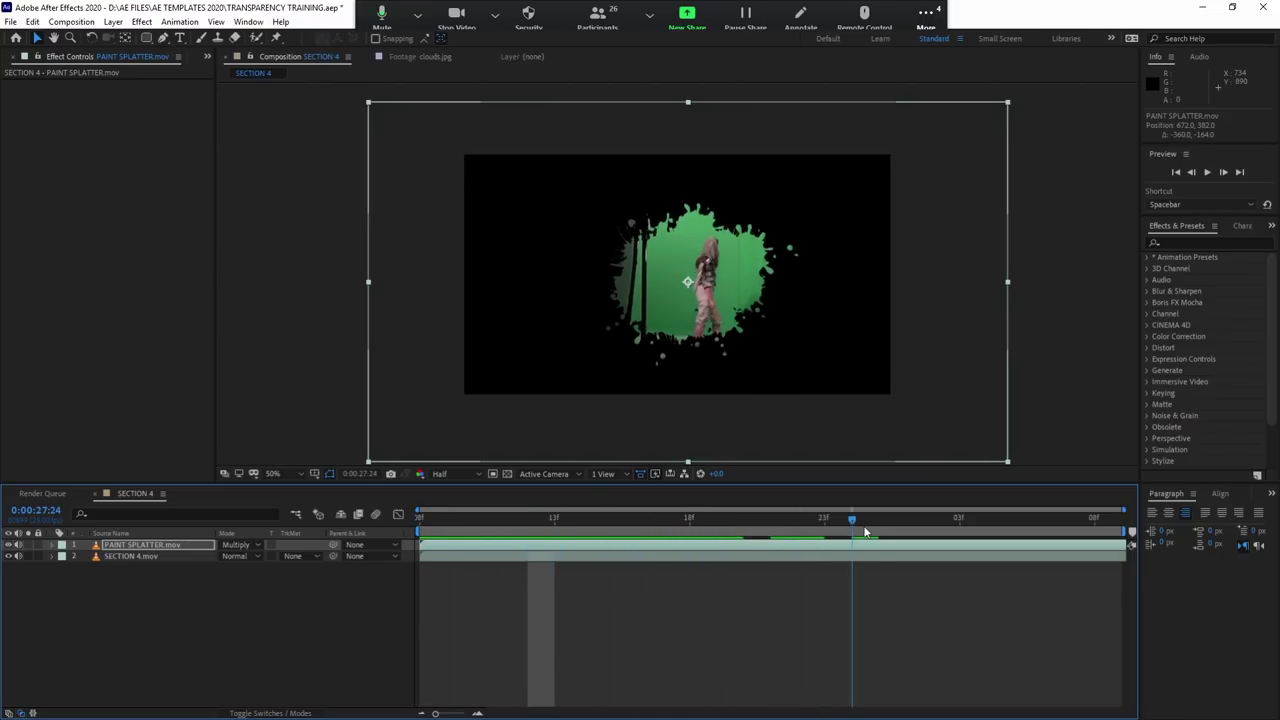
pyautogui.click(531, 521)
pyautogui.moveTo(565, 535); pyautogui.dragTo(645, 505)
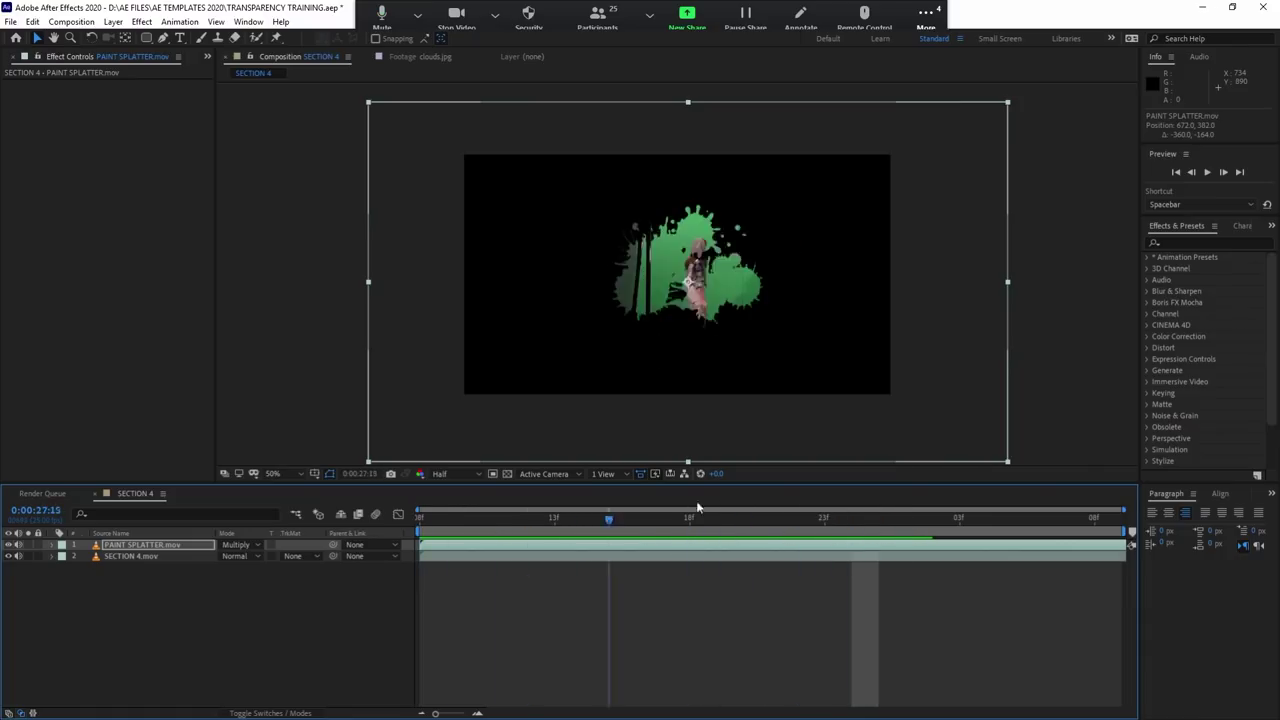
pyautogui.press('space')
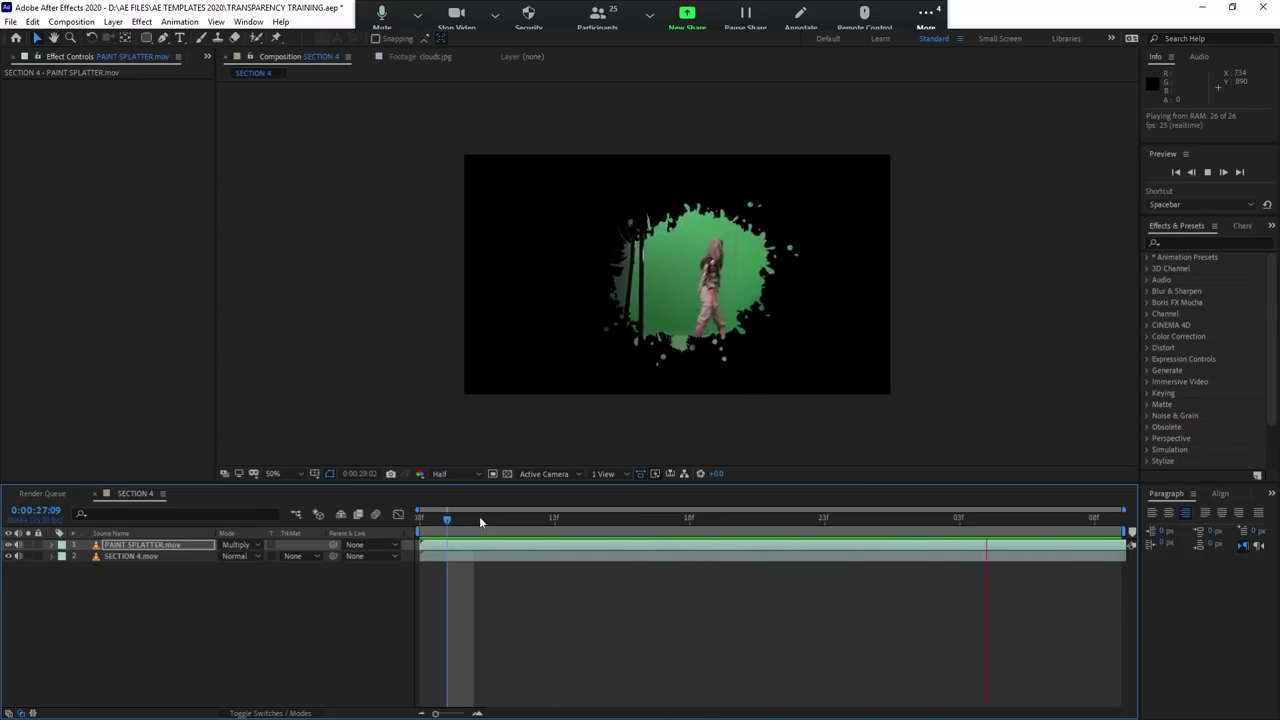
pyautogui.click(475, 540)
pyautogui.click(468, 544)
# Step: Scale the paint splatter to 143% and rotate it slightly
pyautogui.press('s')
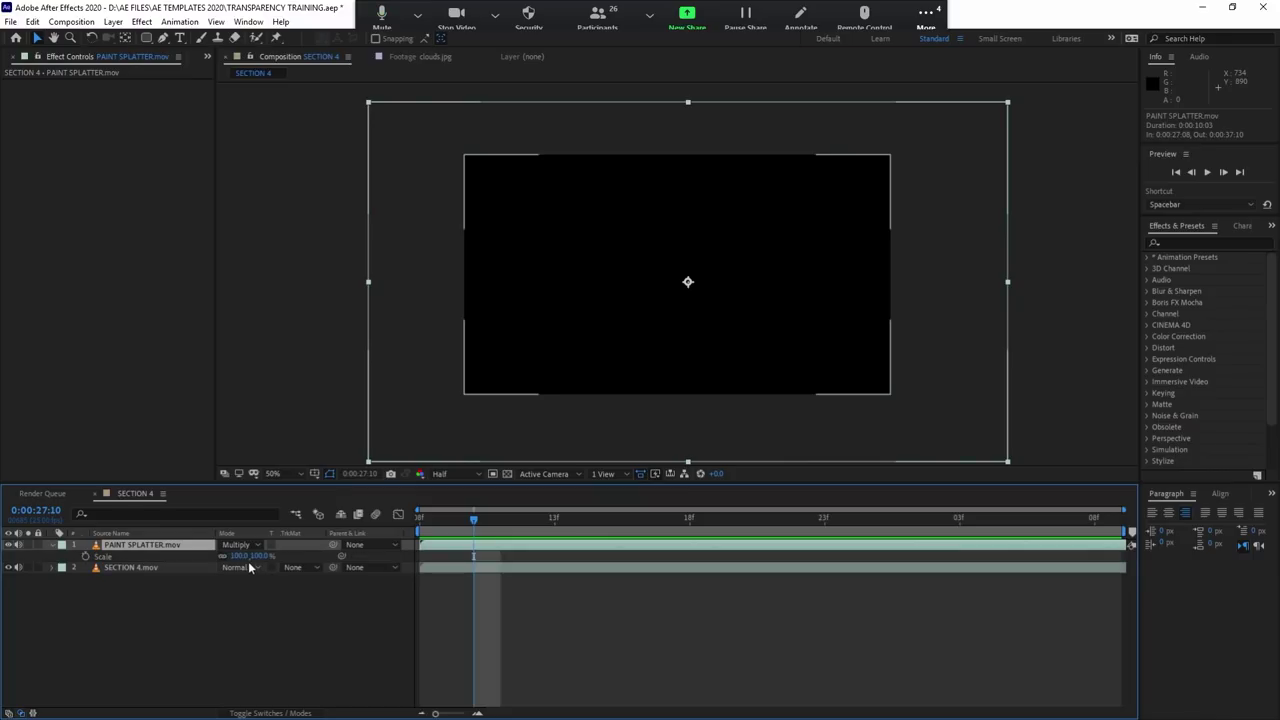
pyautogui.click(238, 556)
pyautogui.write('143')
pyautogui.press('Return')
pyautogui.moveTo(527, 517); pyautogui.dragTo(743, 517)
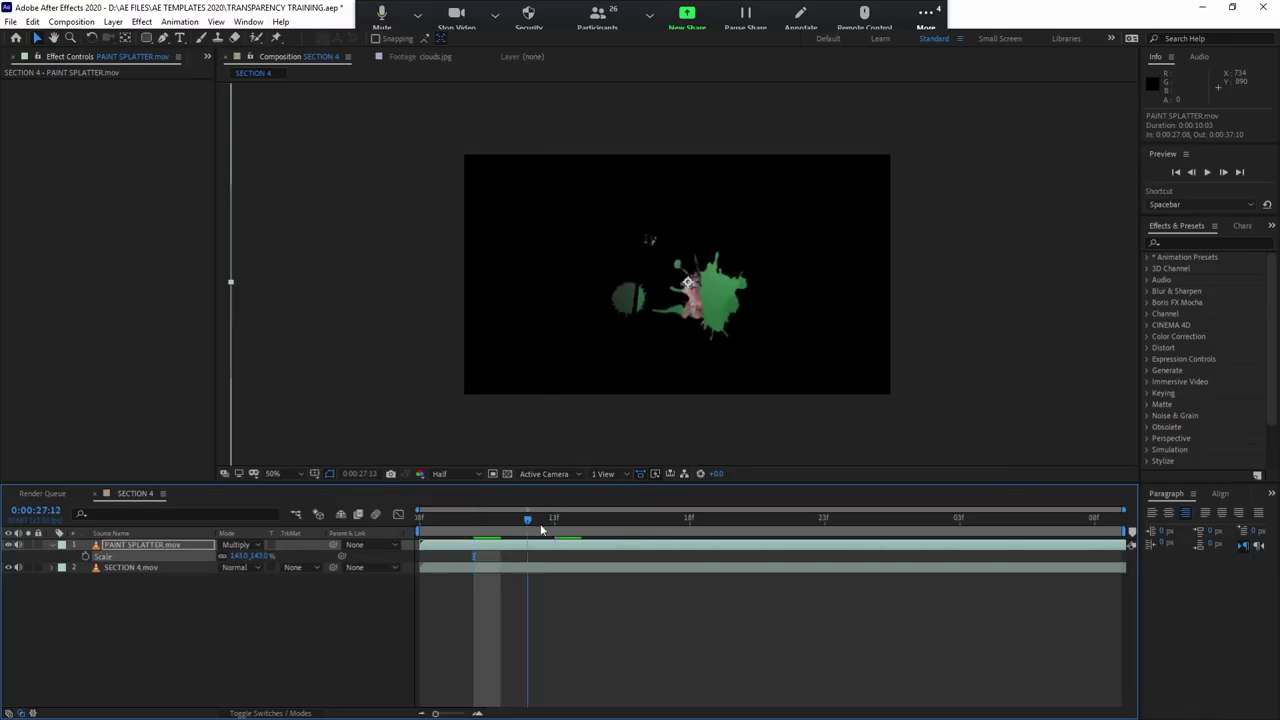
pyautogui.press('r')
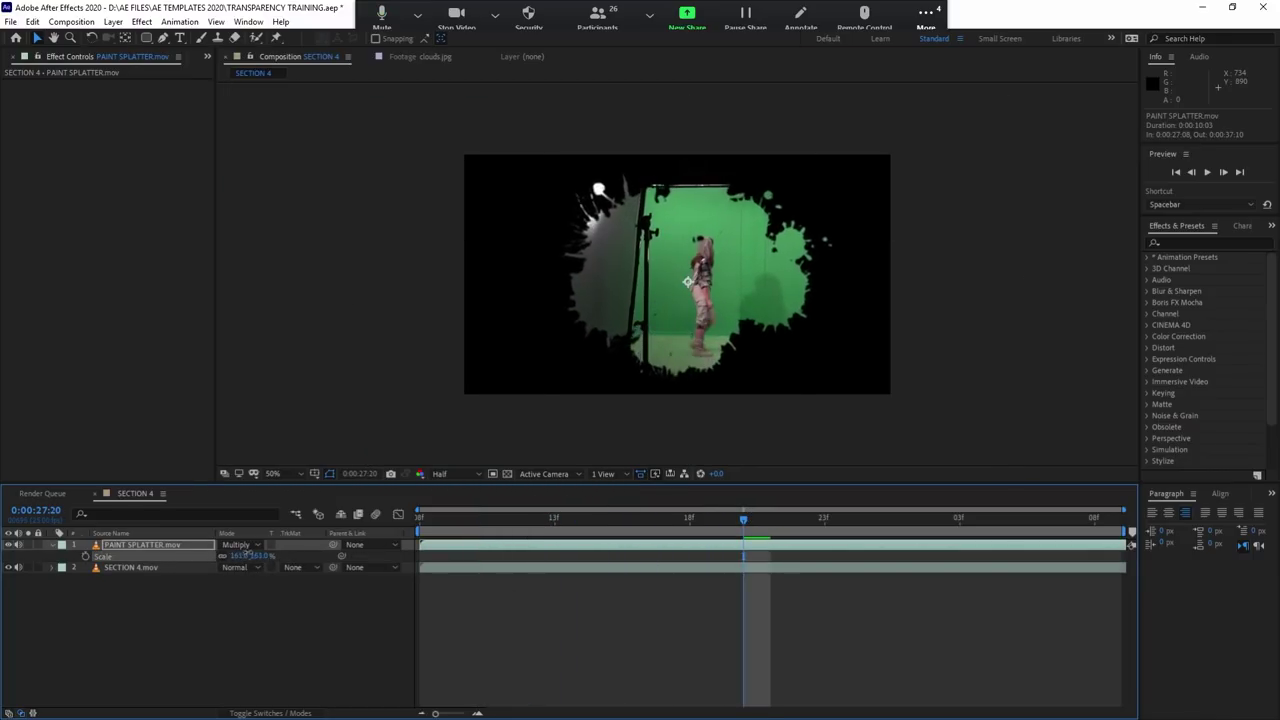
pyautogui.moveTo(235, 556)
pyautogui.mouseDown()
pyautogui.moveTo(223, 580)
pyautogui.moveTo(233, 593)
pyautogui.mouseUp()
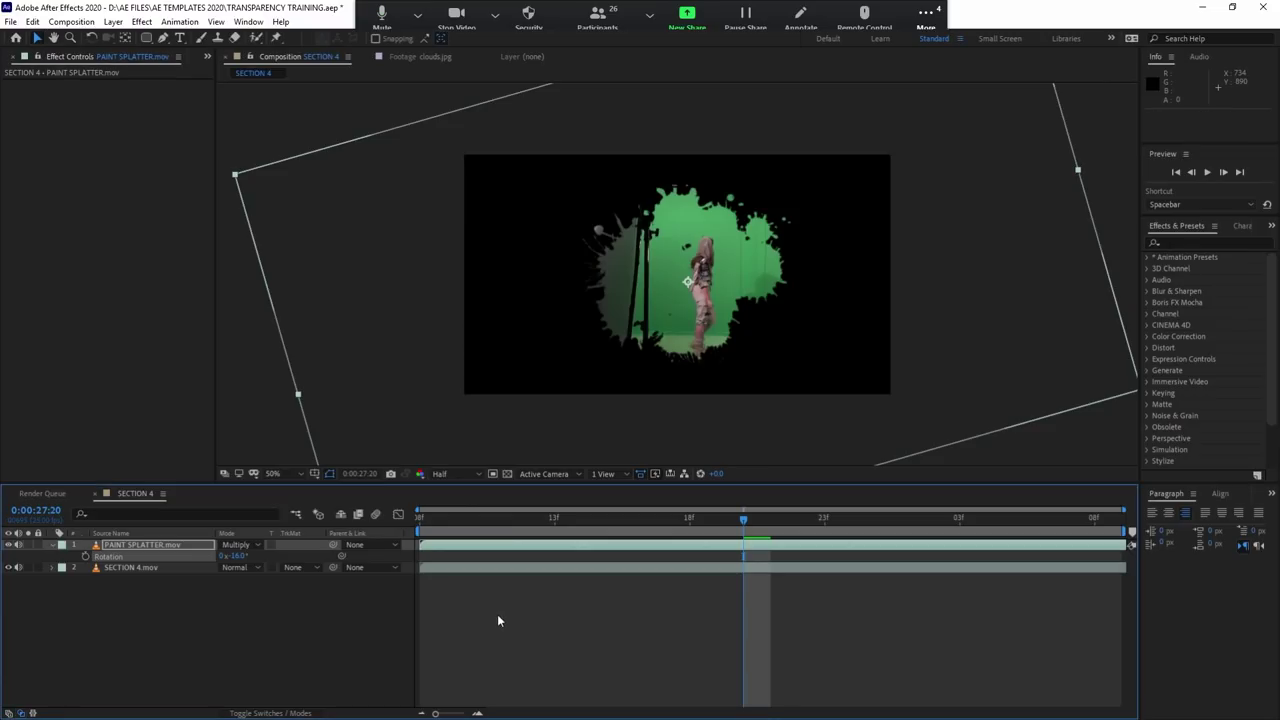
# Step: Scale SECTION 4.mov to 138%, then delete the PAINT SPLATTER layer
pyautogui.click(472, 567)
pyautogui.press('s')
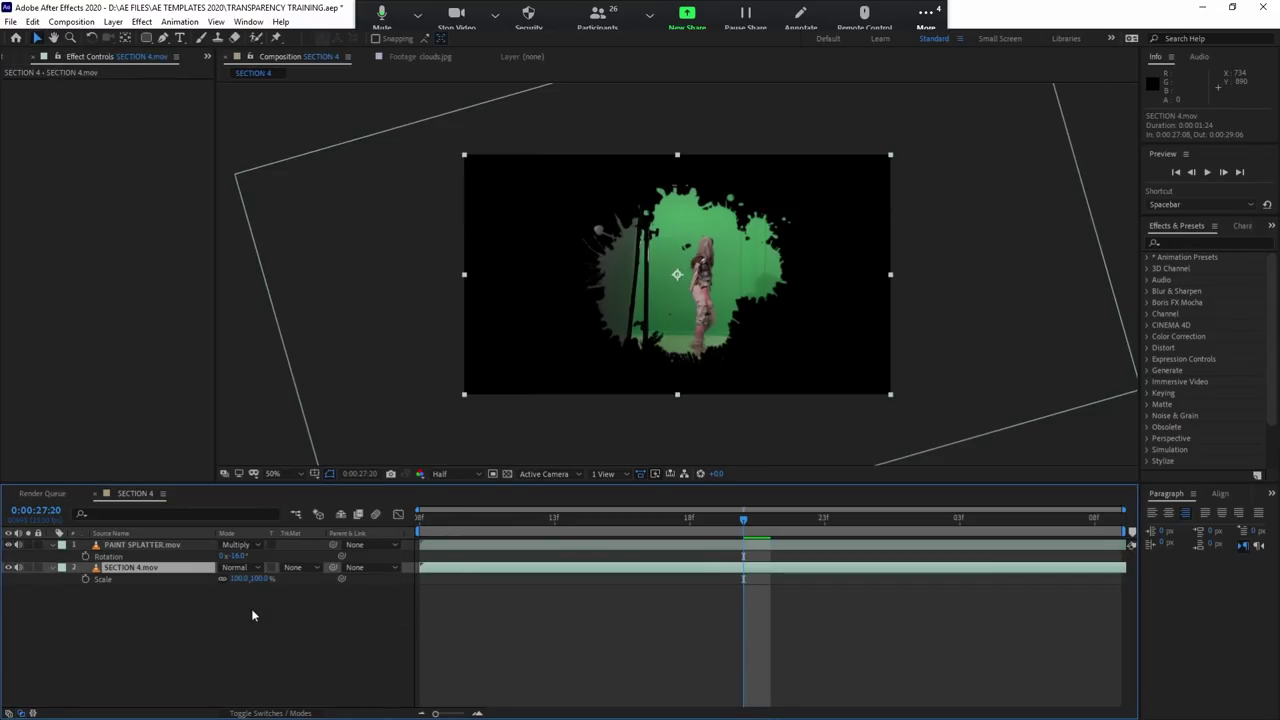
pyautogui.moveTo(240, 584)
pyautogui.mouseDown()
pyautogui.moveTo(281, 584)
pyautogui.moveTo(255, 579)
pyautogui.mouseUp()
pyautogui.click(505, 547)
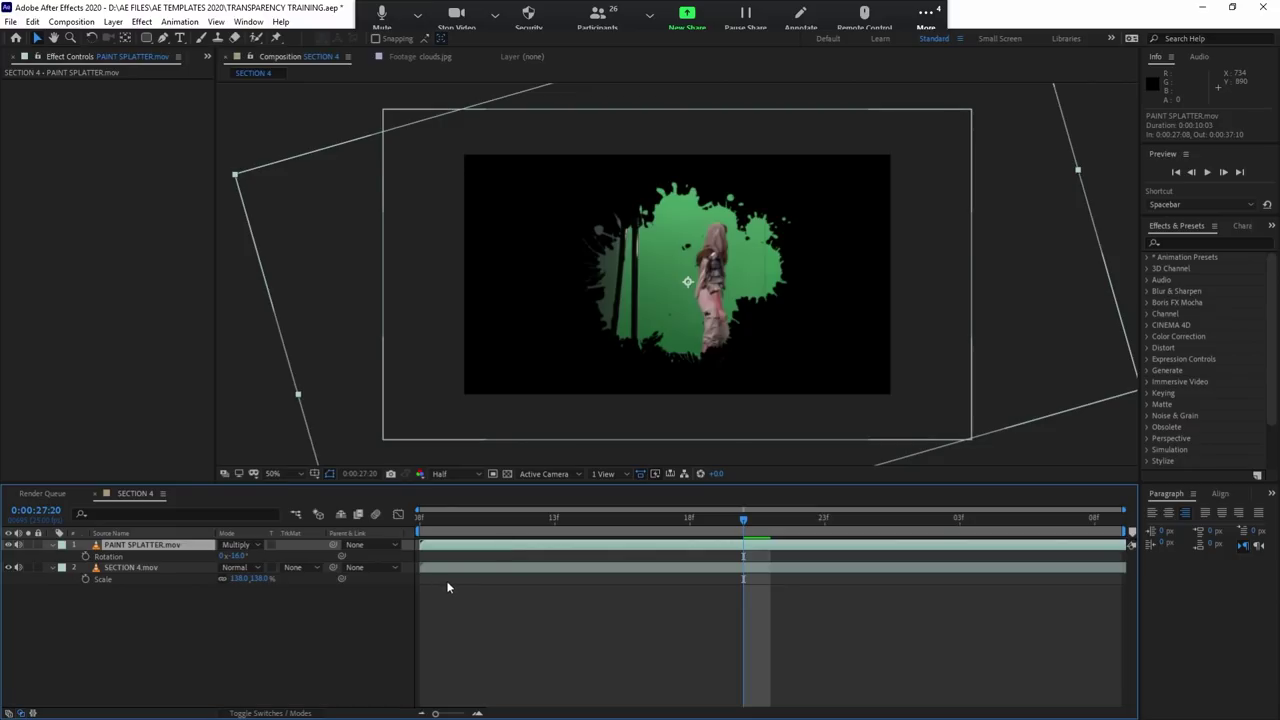
pyautogui.press('Delete')
# Step: Select SECTION 4.mov, then browse the project's footage items for the brick texture
pyautogui.click(514, 545)
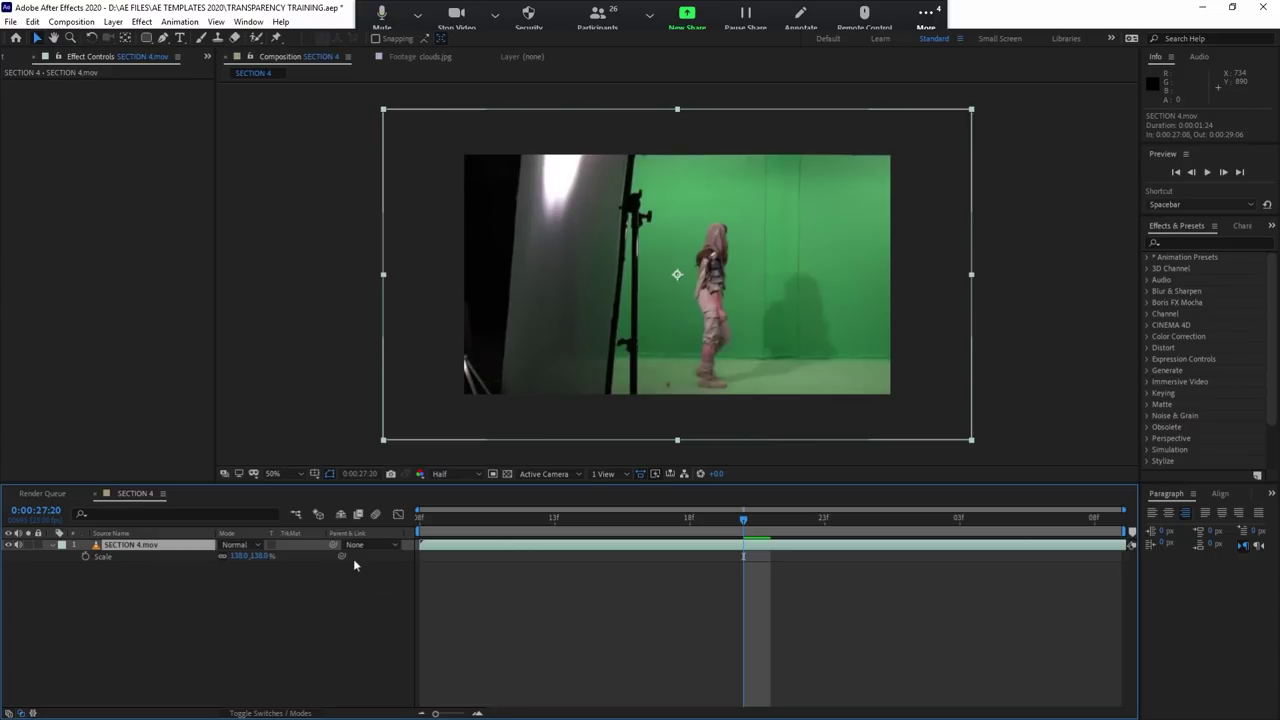
pyautogui.click(208, 57)
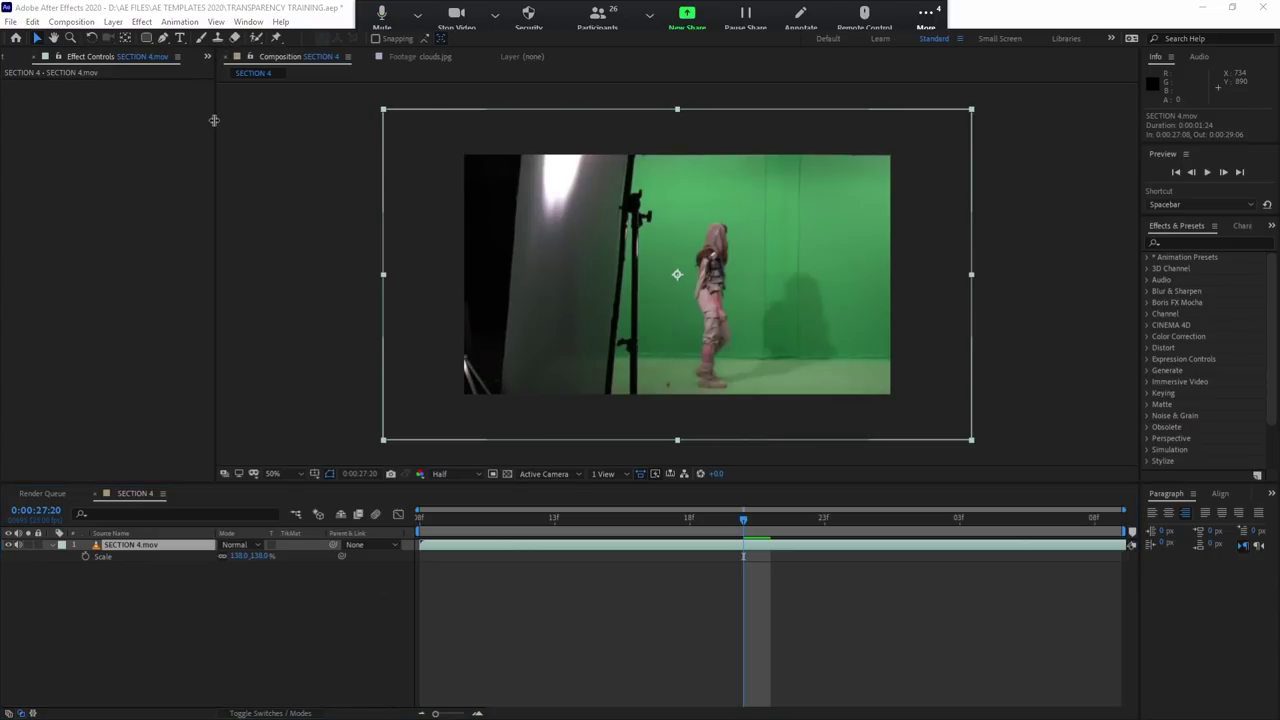
pyautogui.click(248, 80)
pyautogui.click(100, 216)
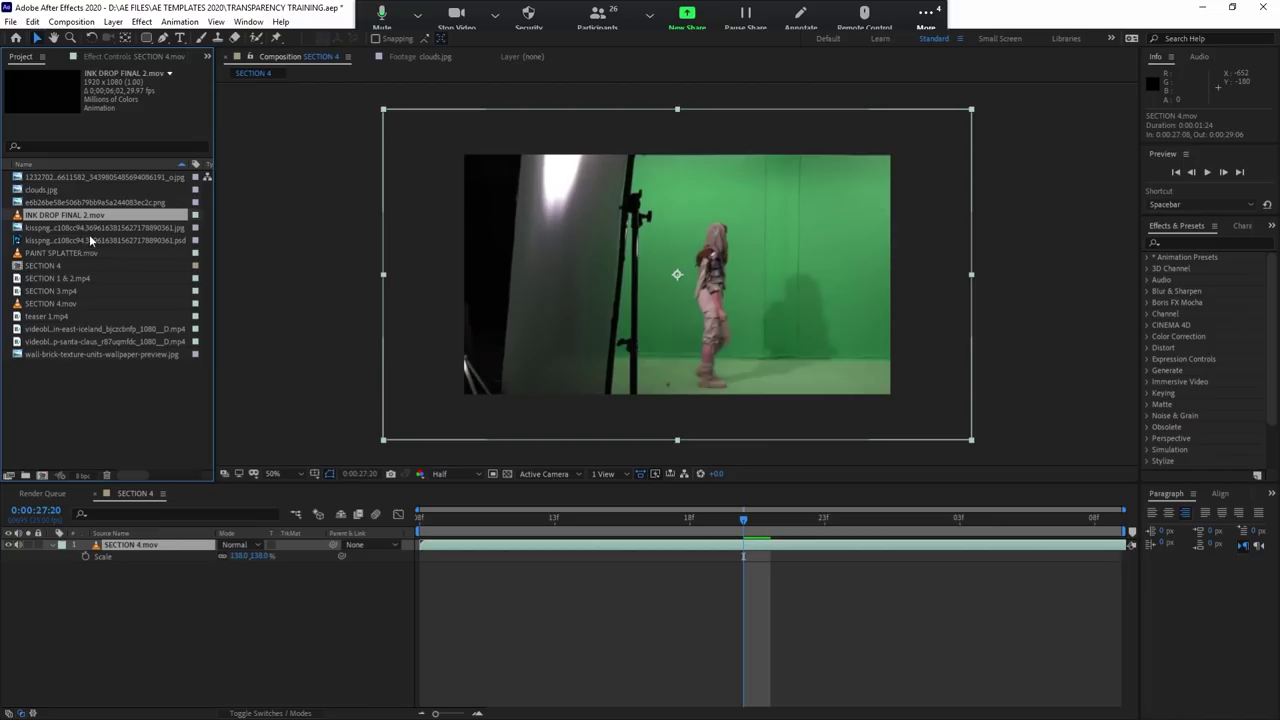
pyautogui.click(82, 341)
pyautogui.click(78, 329)
pyautogui.click(72, 354)
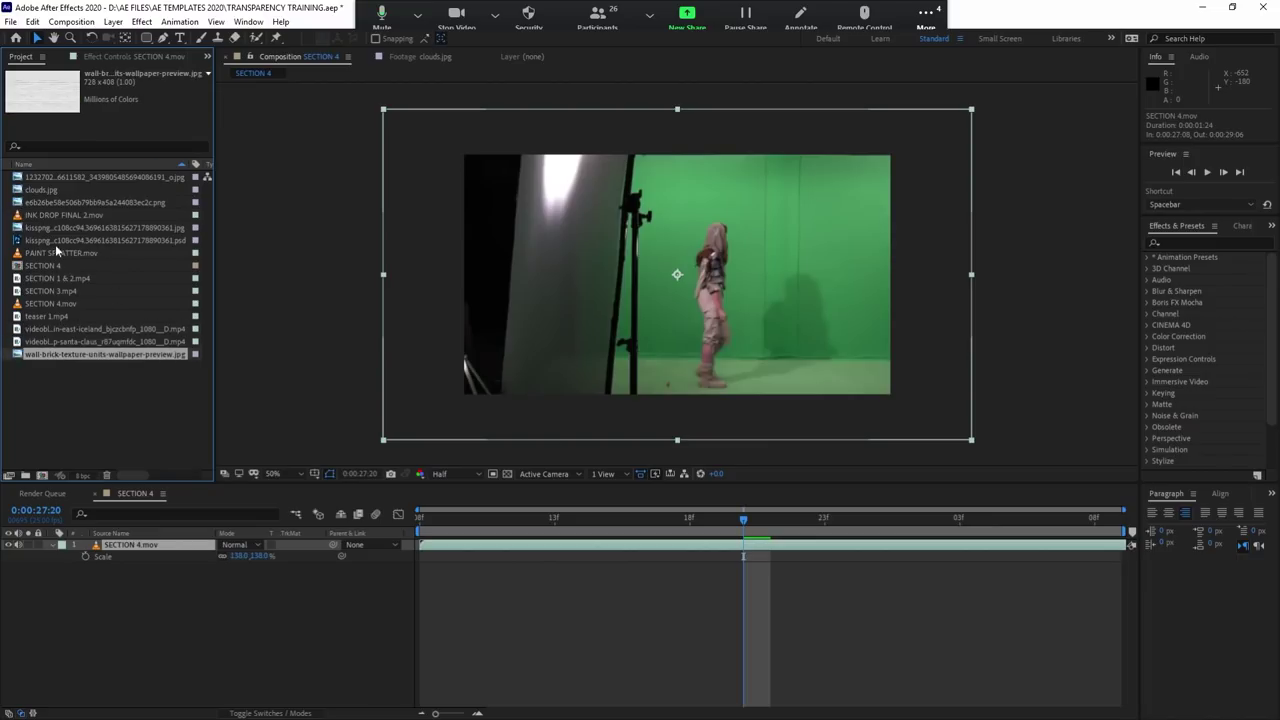
# Step: Drag wall-brick-texture-units-wallpaper-preview.jpg into the SECTION 4 timeline above the footage
pyautogui.click(53, 228)
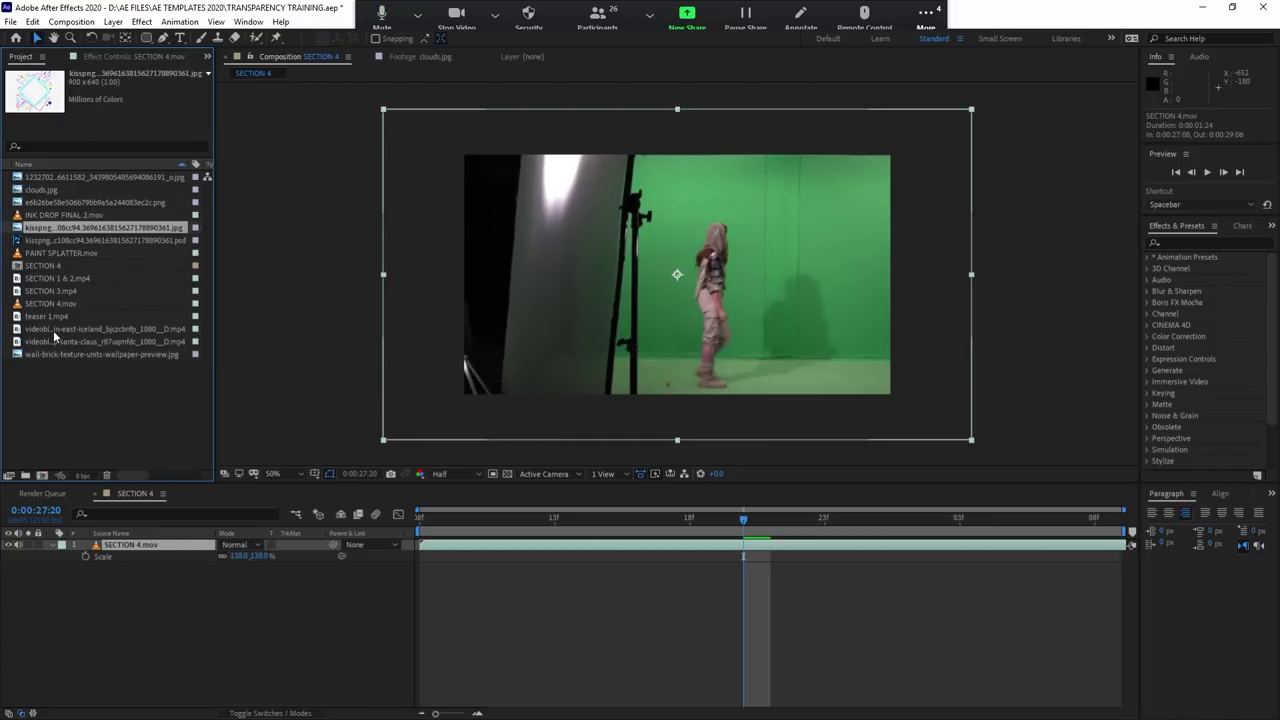
pyautogui.click(58, 202)
pyautogui.click(48, 190)
pyautogui.click(48, 177)
pyautogui.click(57, 355)
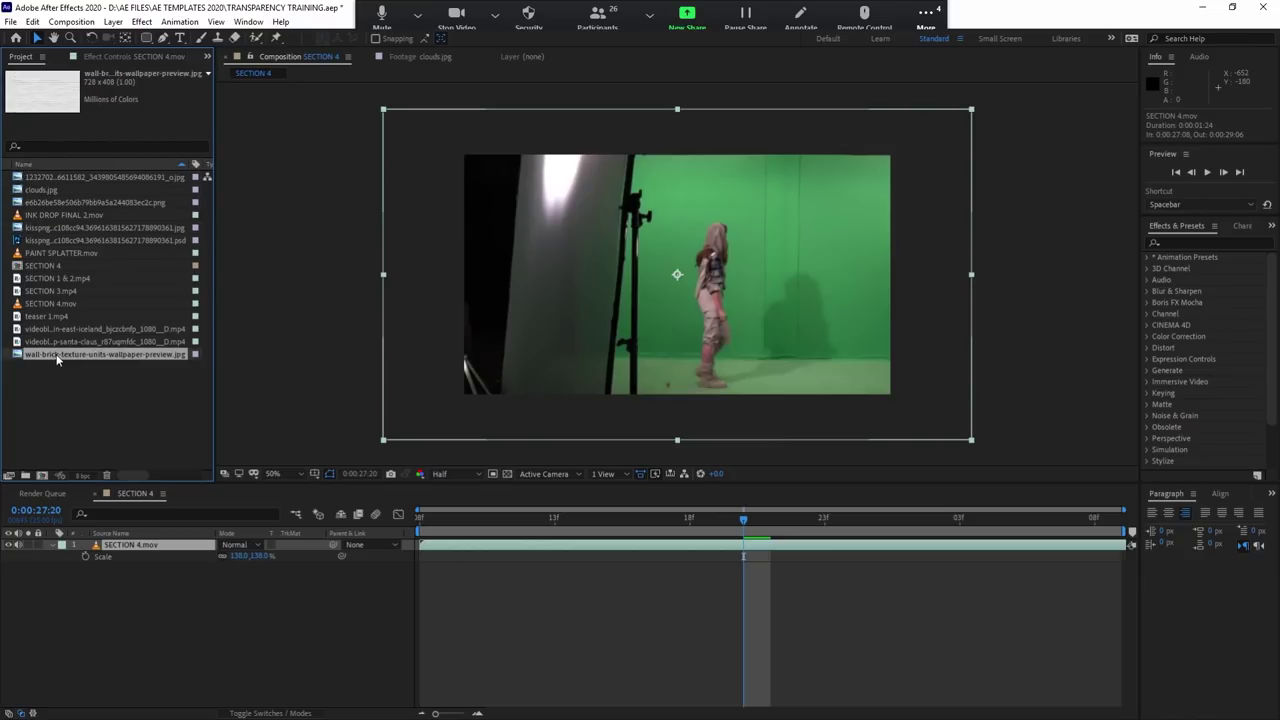
pyautogui.moveTo(55, 353); pyautogui.dragTo(572, 630)
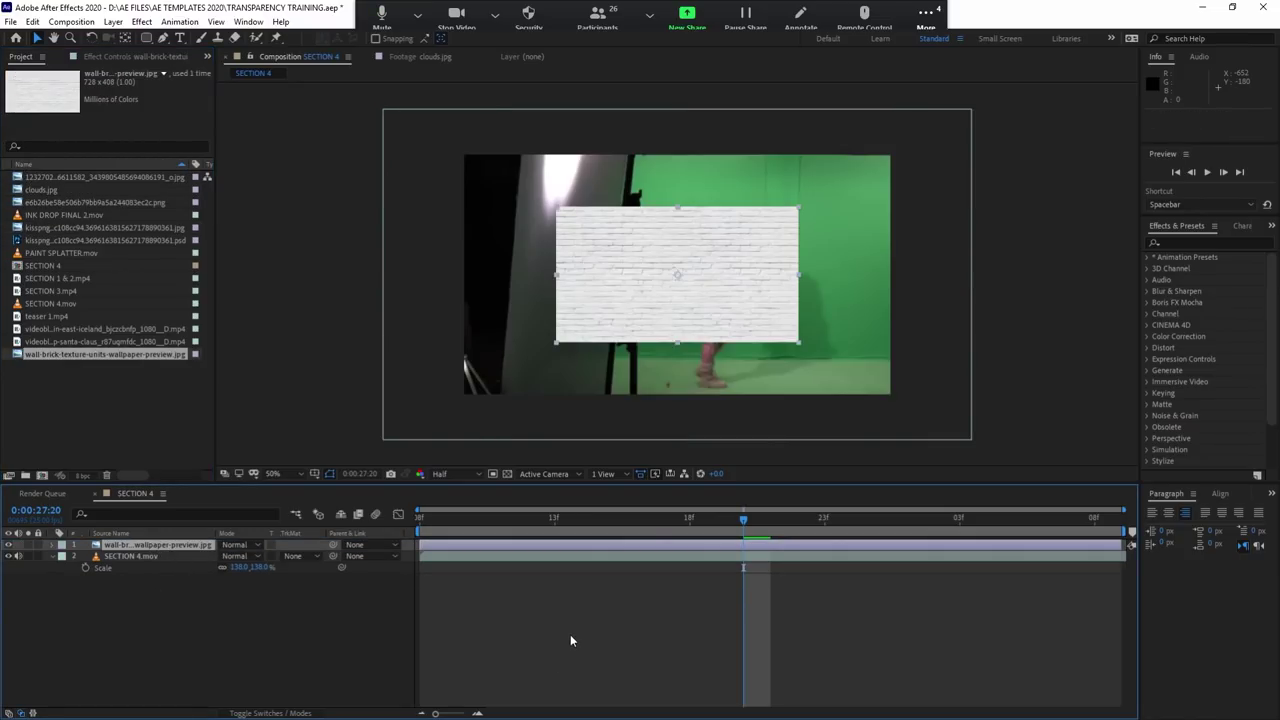
# Step: Scale the brick texture layer to 193% at frame 27:15 and scrub the timeline to check the blend
pyautogui.click(605, 519)
pyautogui.press('s')
pyautogui.click(241, 556)
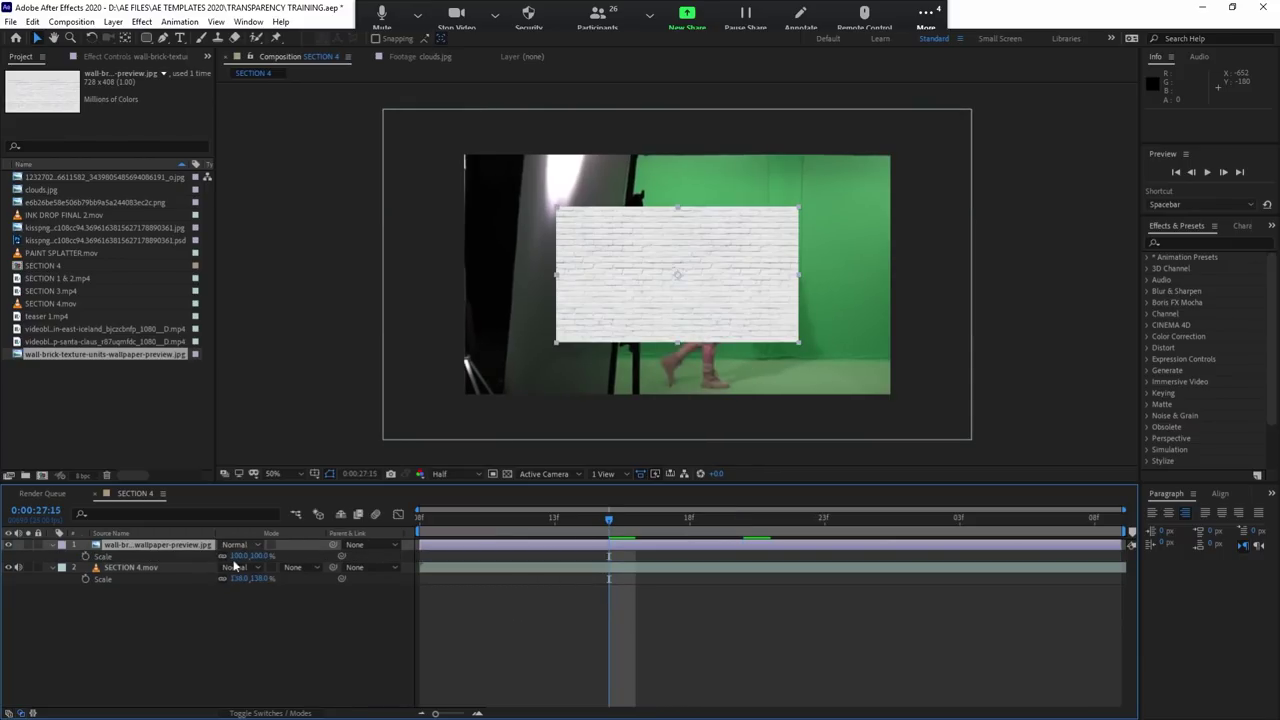
pyautogui.write('193')
pyautogui.press('Return')
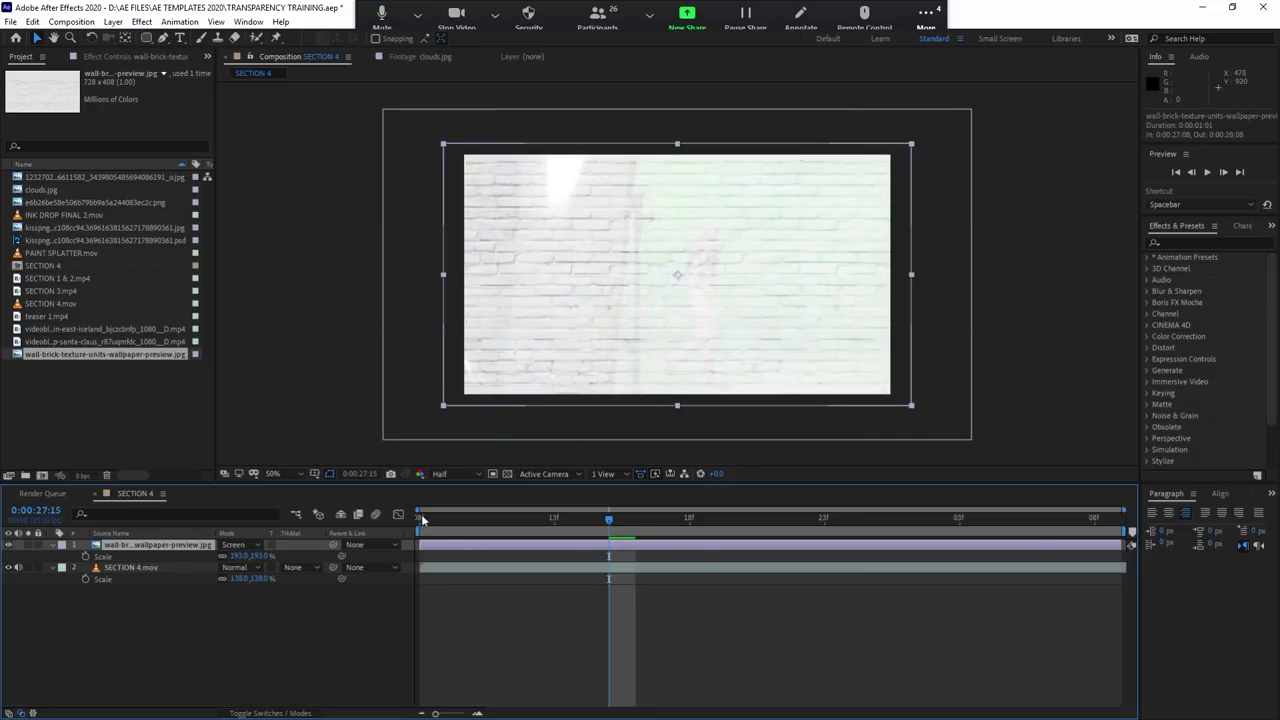
pyautogui.moveTo(556, 519)
pyautogui.mouseDown()
pyautogui.moveTo(766, 517)
pyautogui.moveTo(716, 518)
pyautogui.mouseUp()
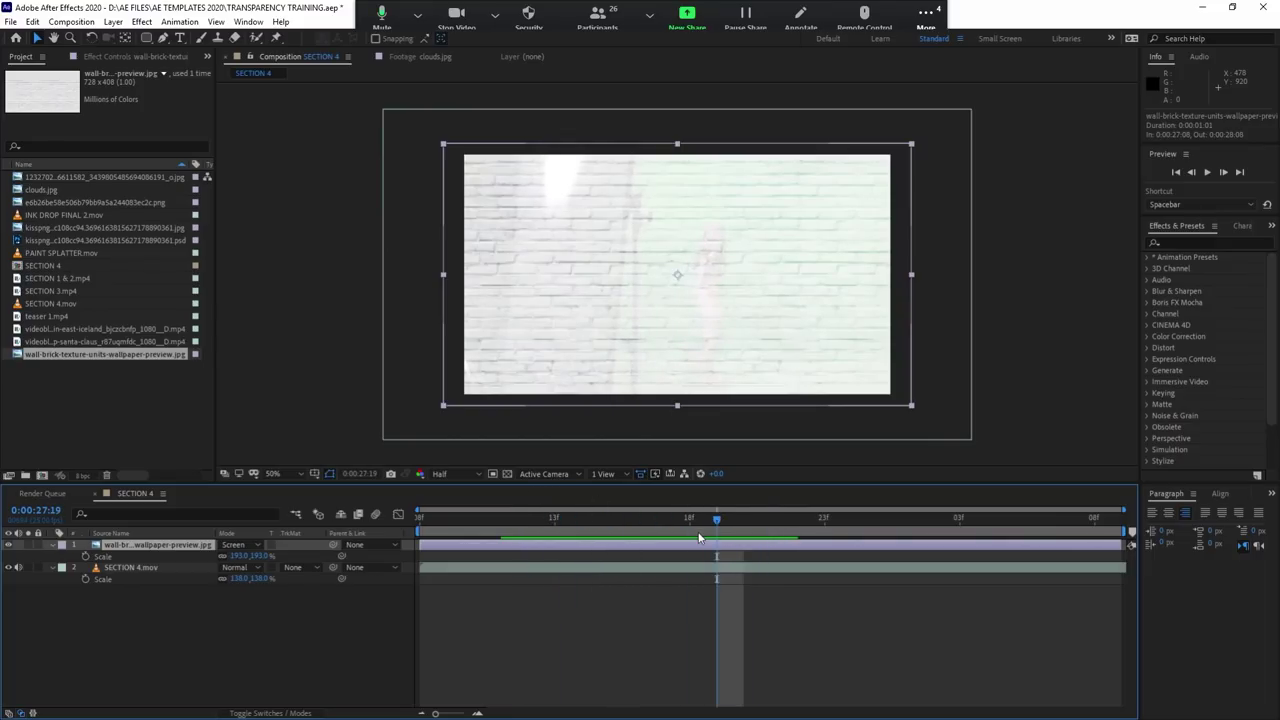
pyautogui.moveTo(621, 526); pyautogui.dragTo(635, 521)
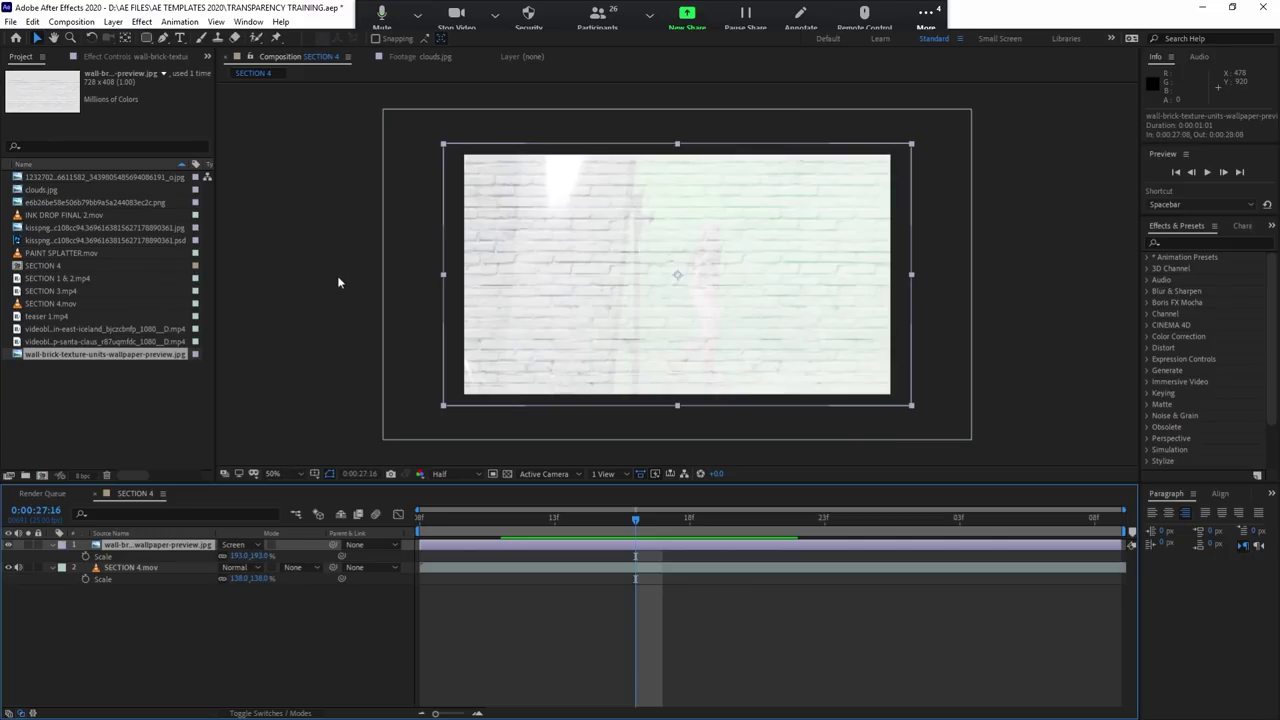
pyautogui.hotkey('ctrl', 'z')
pyautogui.moveTo(517, 520); pyautogui.dragTo(632, 520)
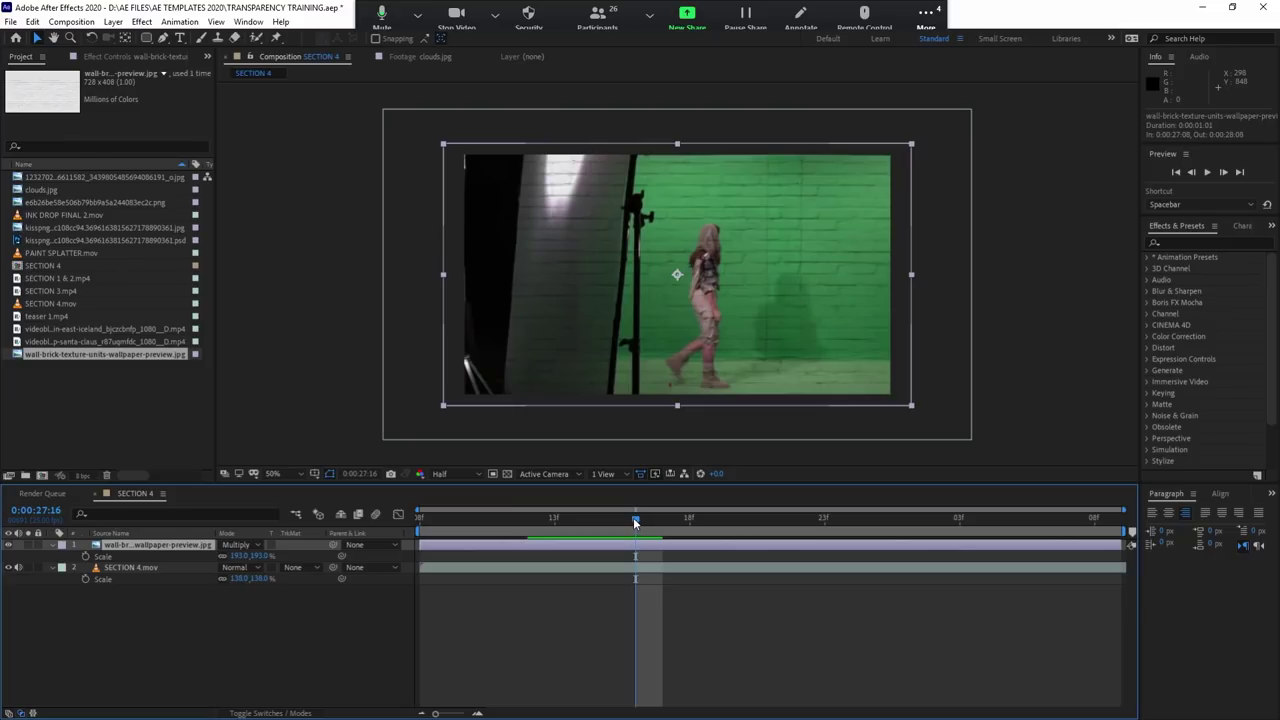
pyautogui.moveTo(636, 521); pyautogui.dragTo(799, 541)
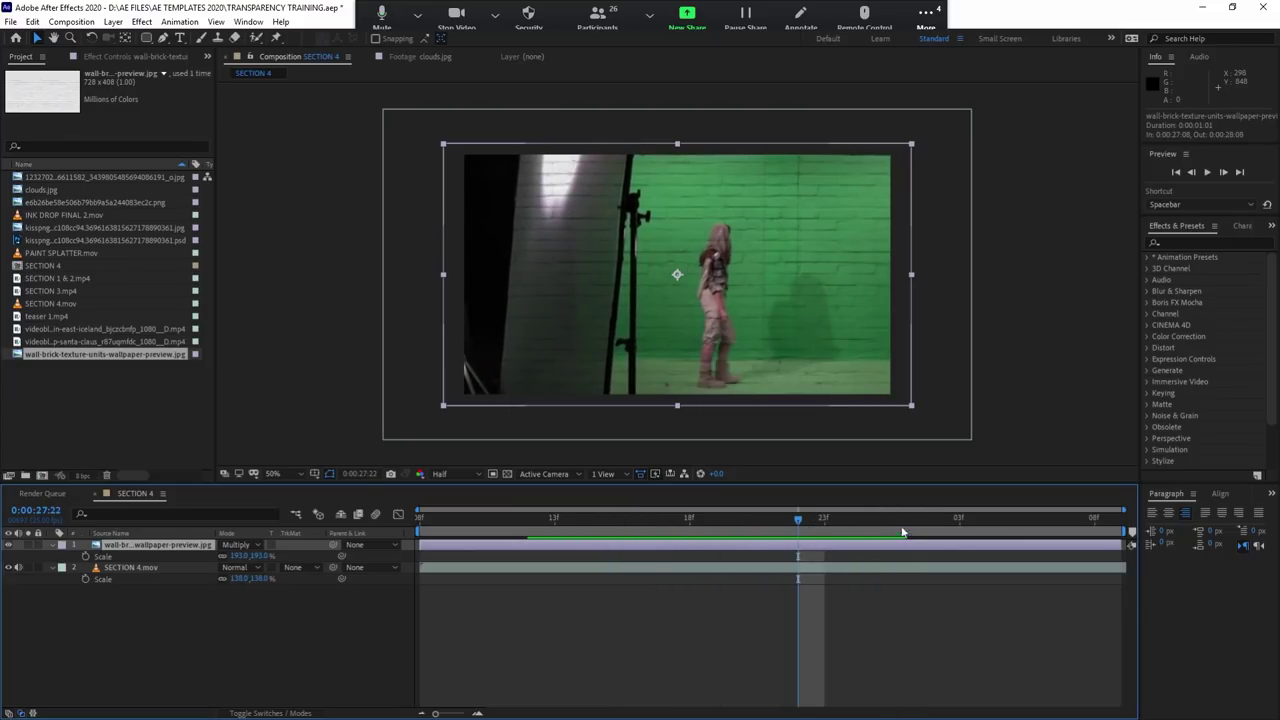
pyautogui.moveTo(769, 519); pyautogui.dragTo(932, 519)
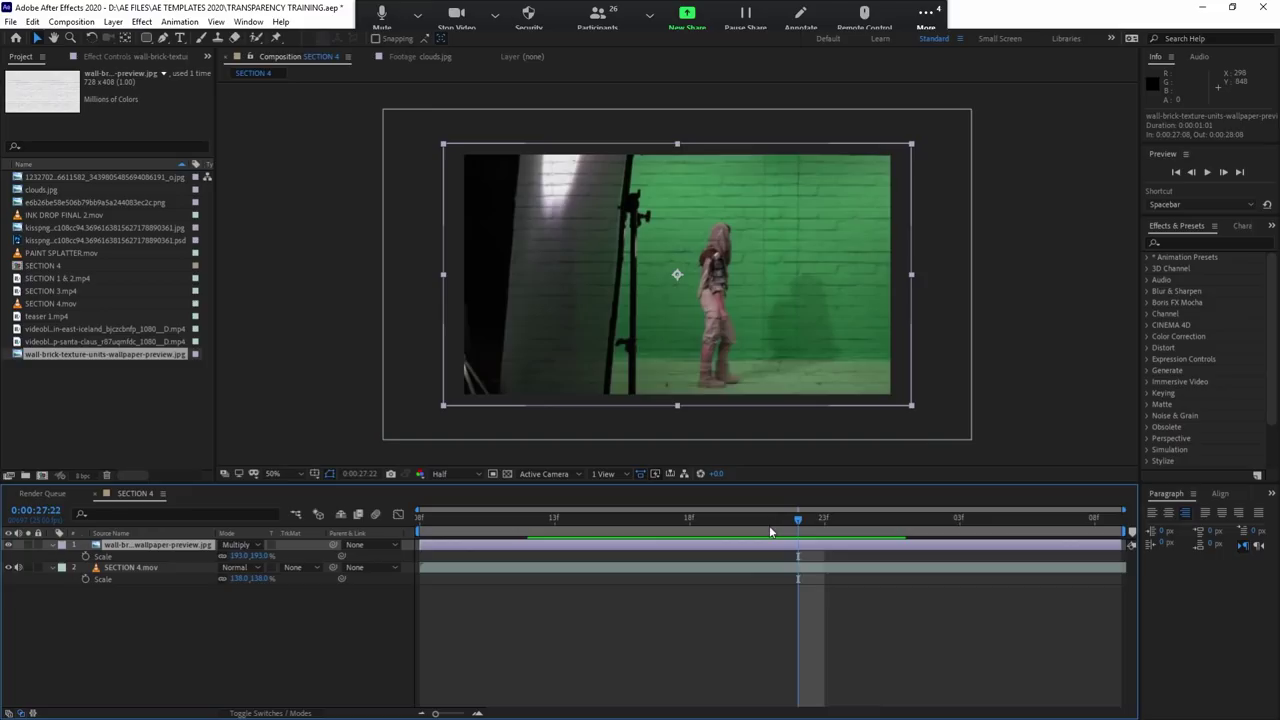
pyautogui.click(662, 517)
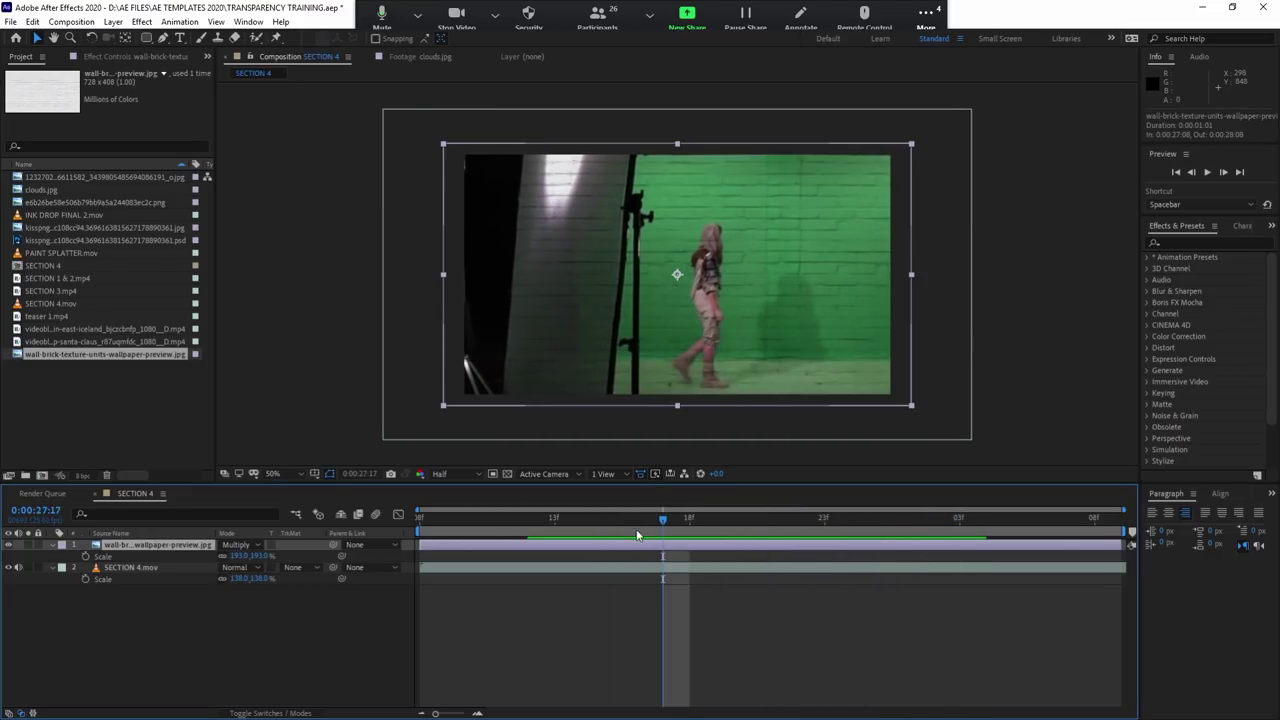
pyautogui.moveTo(636, 535)
pyautogui.mouseDown()
pyautogui.moveTo(797, 535)
pyautogui.moveTo(615, 523)
pyautogui.mouseUp()
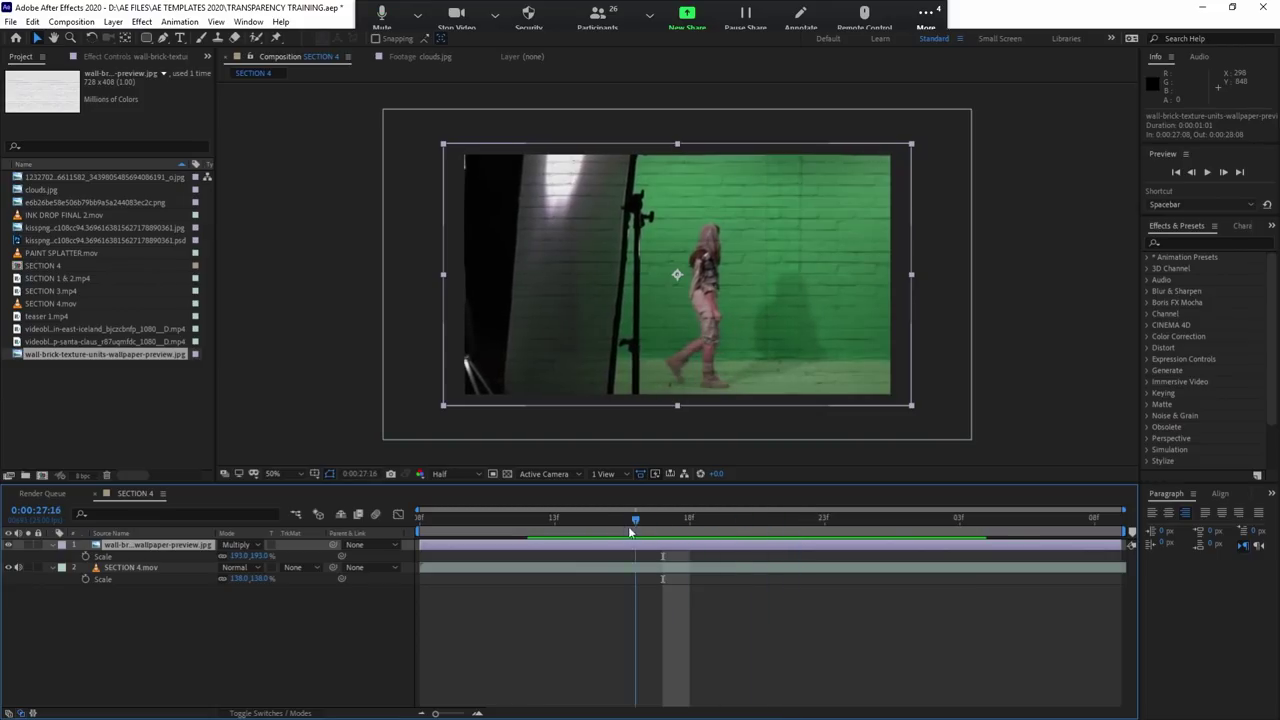
pyautogui.click(501, 520)
pyautogui.moveTo(510, 525); pyautogui.dragTo(784, 521)
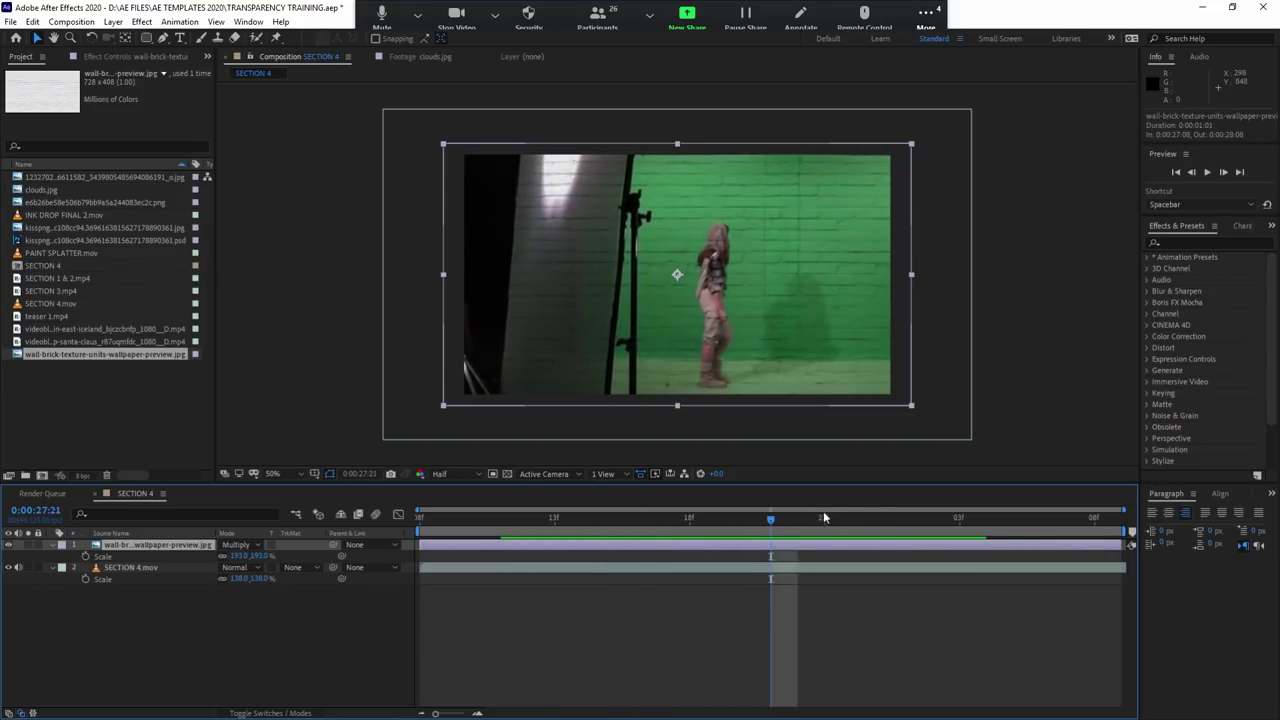
pyautogui.press('pageup')
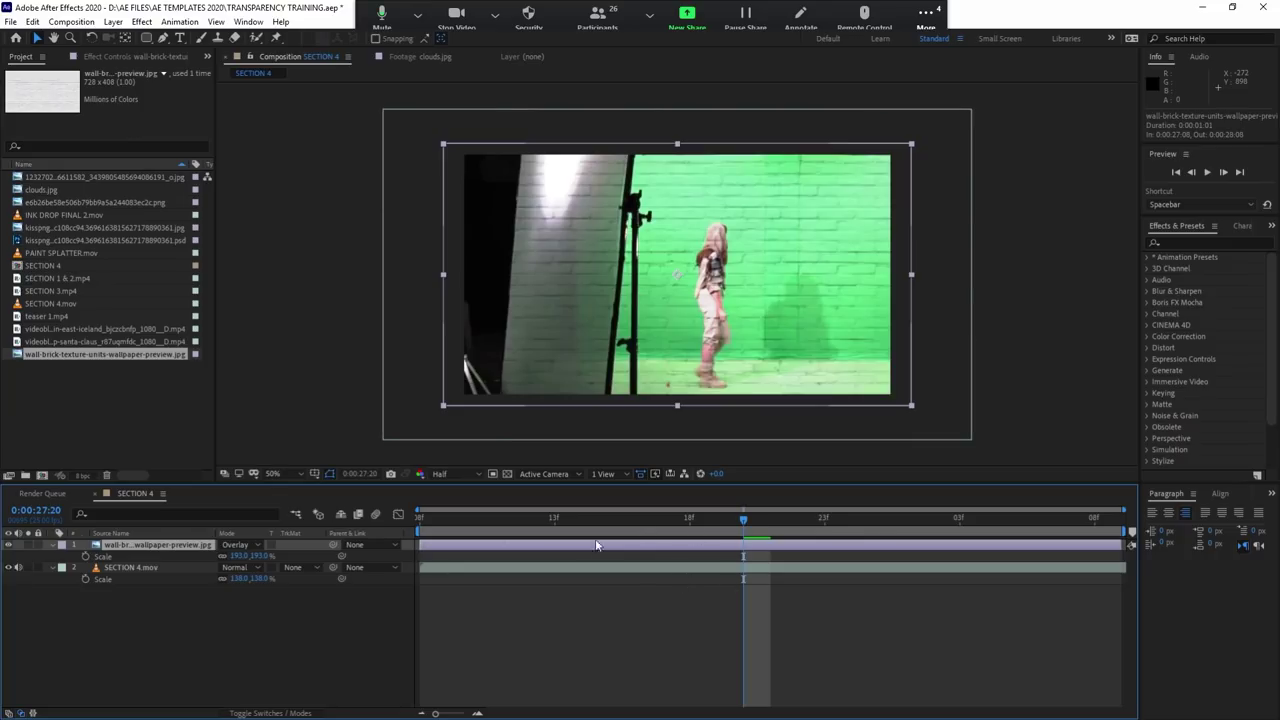
# Step: Play and scrub through SECTION 4.mov to review the Overlay-blended brick texture
pyautogui.press('space')
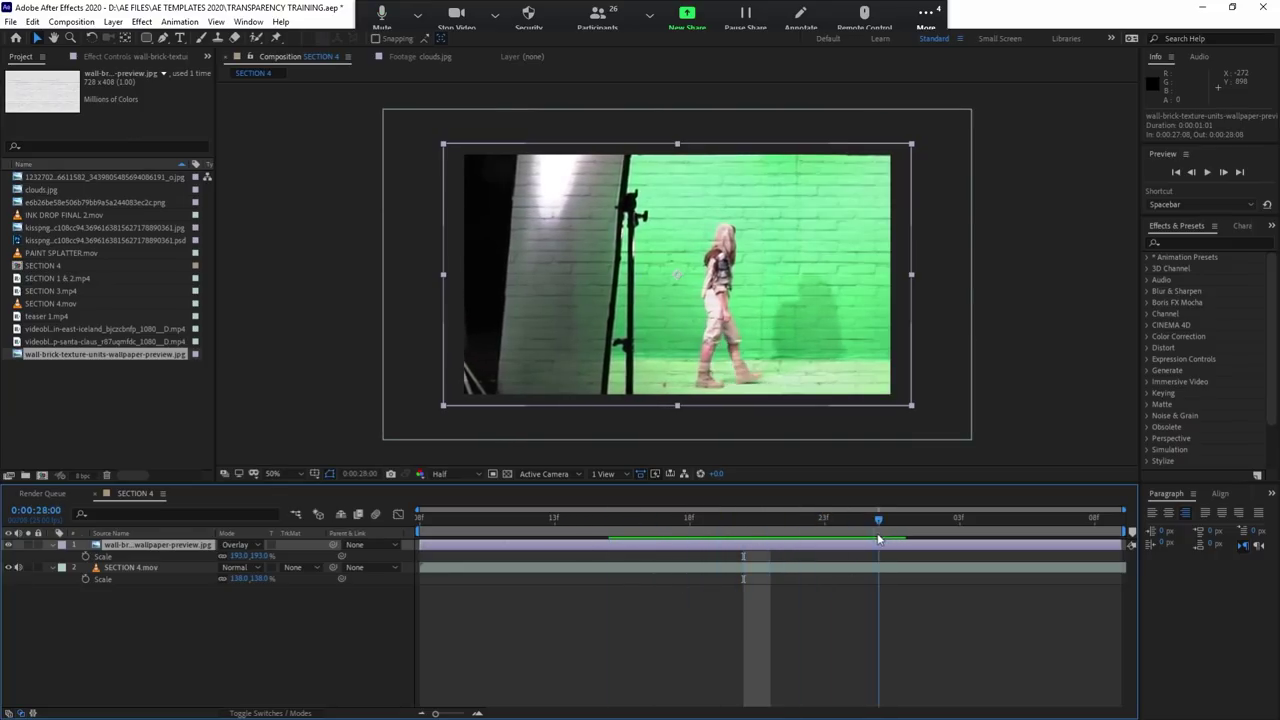
pyautogui.moveTo(845, 518); pyautogui.dragTo(747, 550)
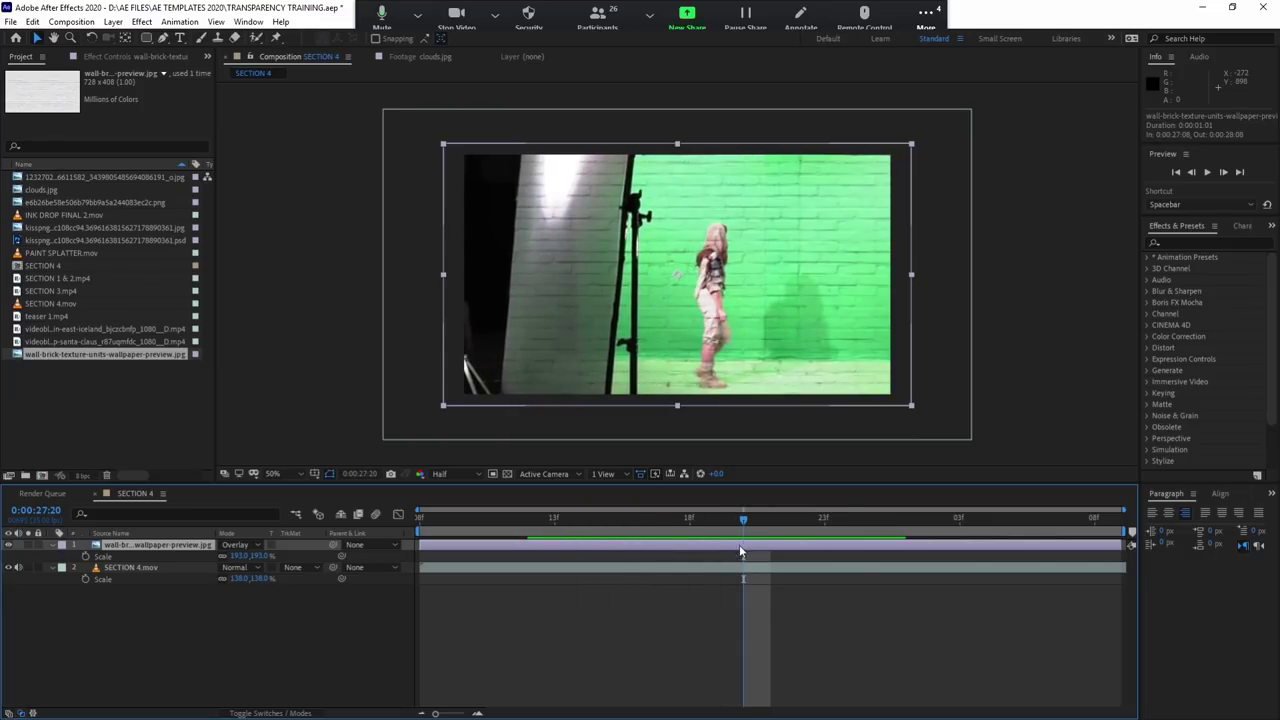
pyautogui.press('space')
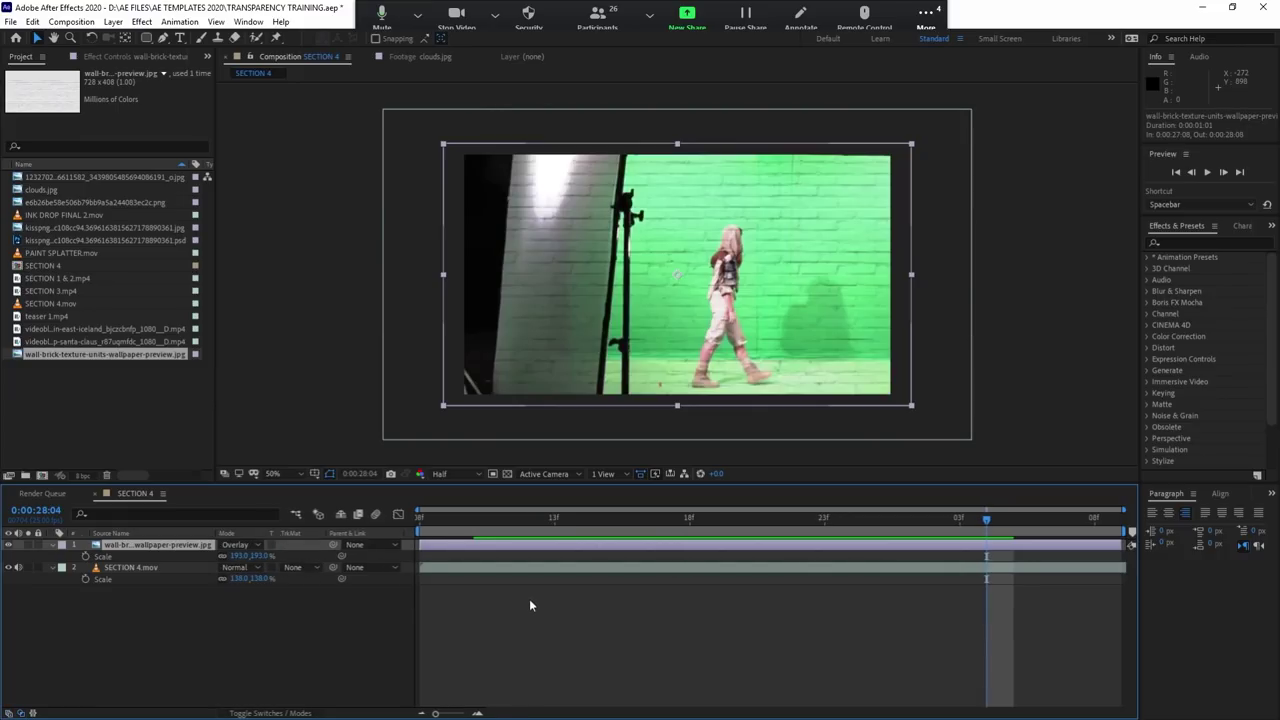
pyautogui.click(662, 521)
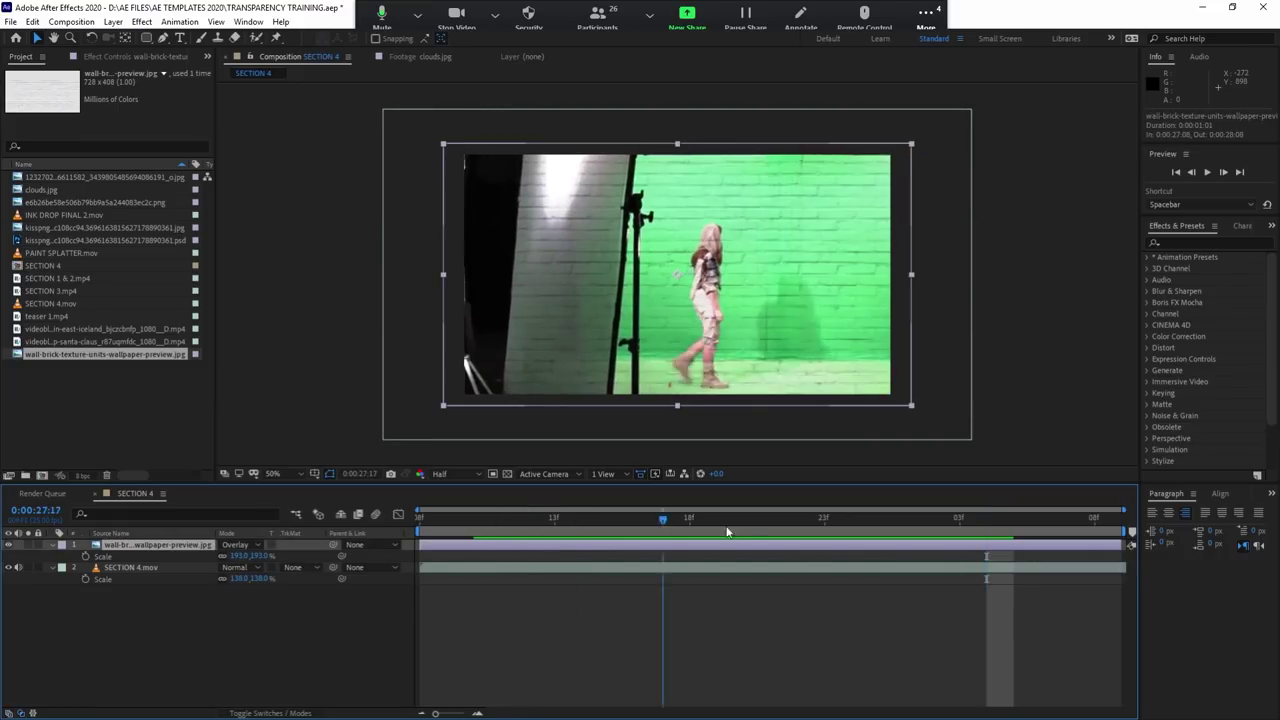
pyautogui.moveTo(727, 521); pyautogui.dragTo(689, 521)
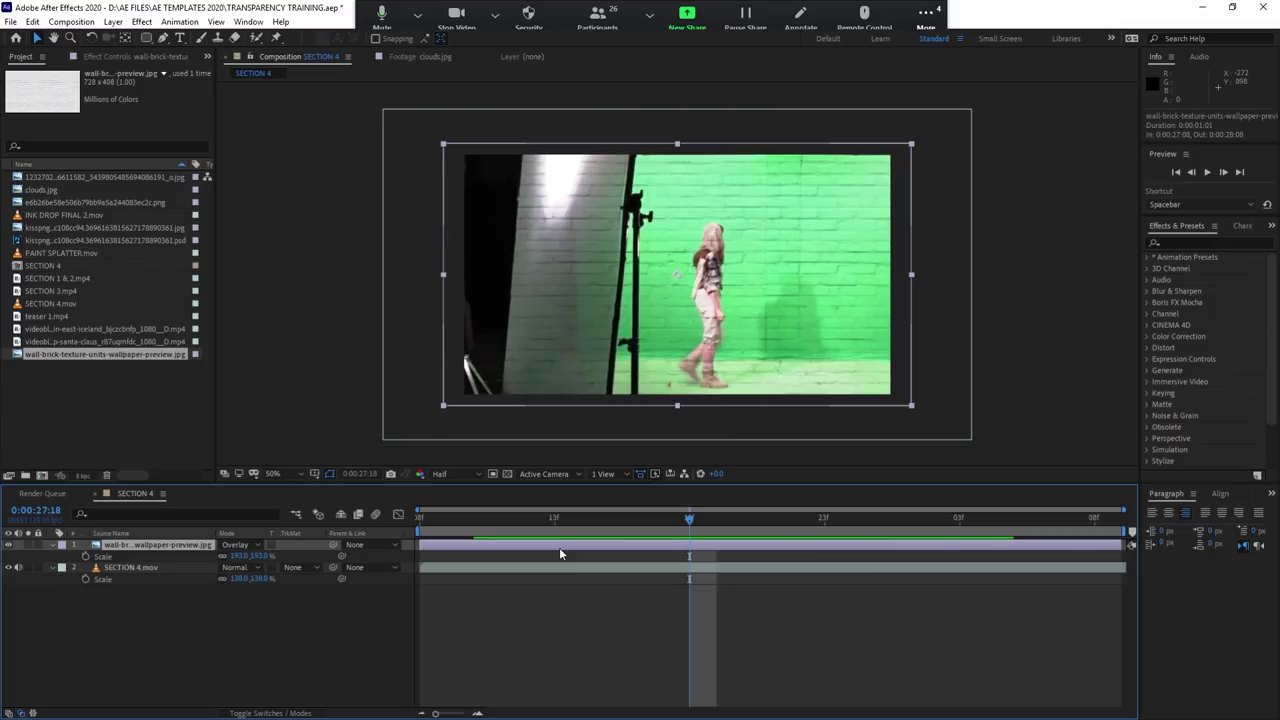
# Step: Delete the brick texture layer and select SECTION 4.mov at frame 27:09
pyautogui.press('Delete')
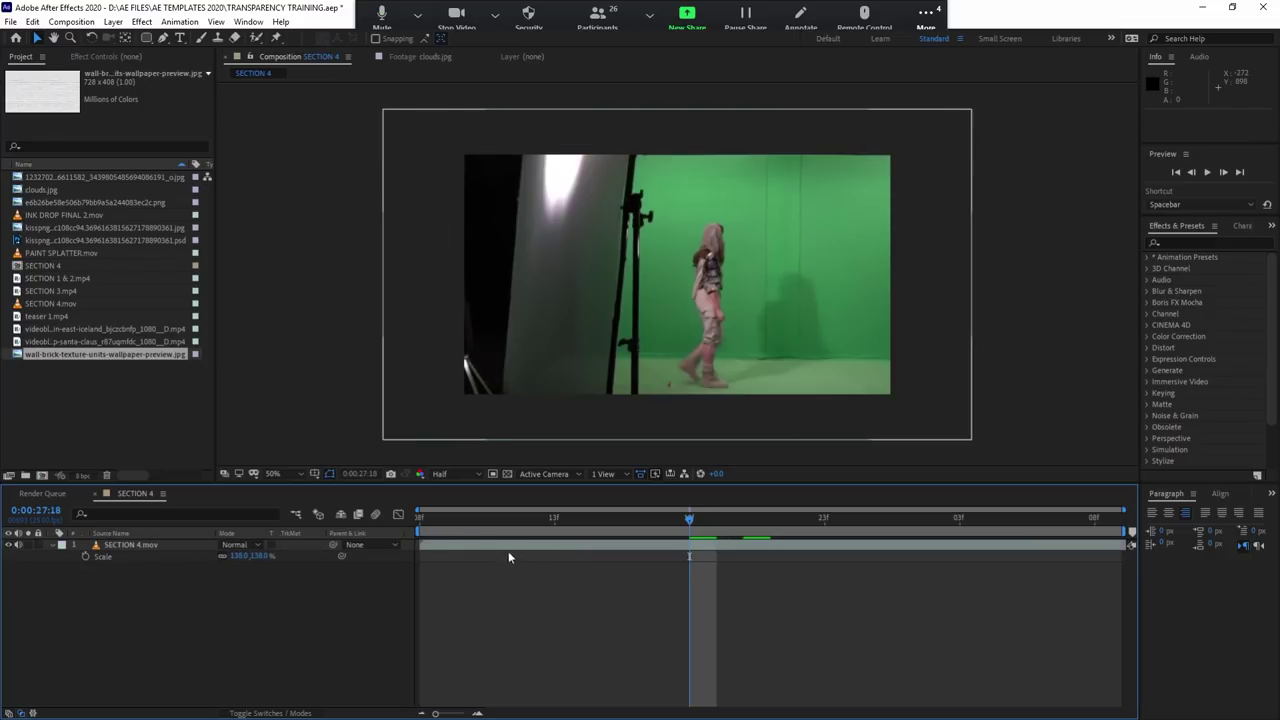
pyautogui.click(499, 548)
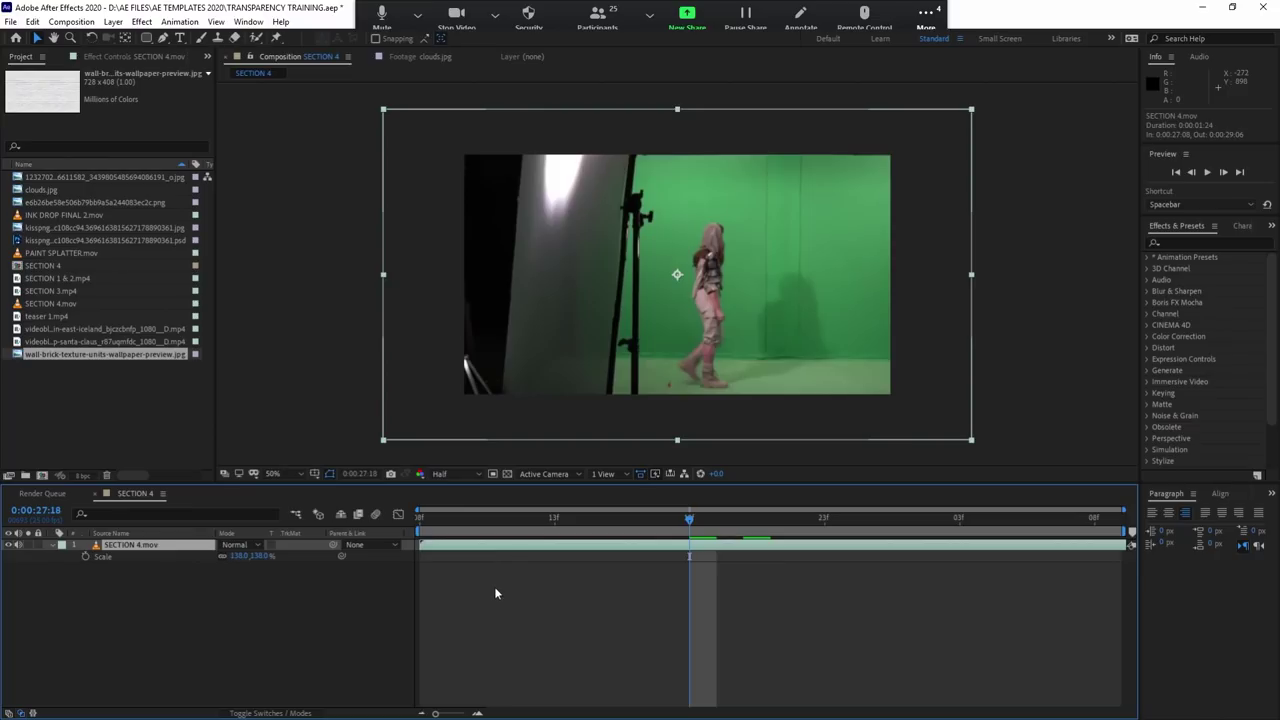
pyautogui.click(448, 545)
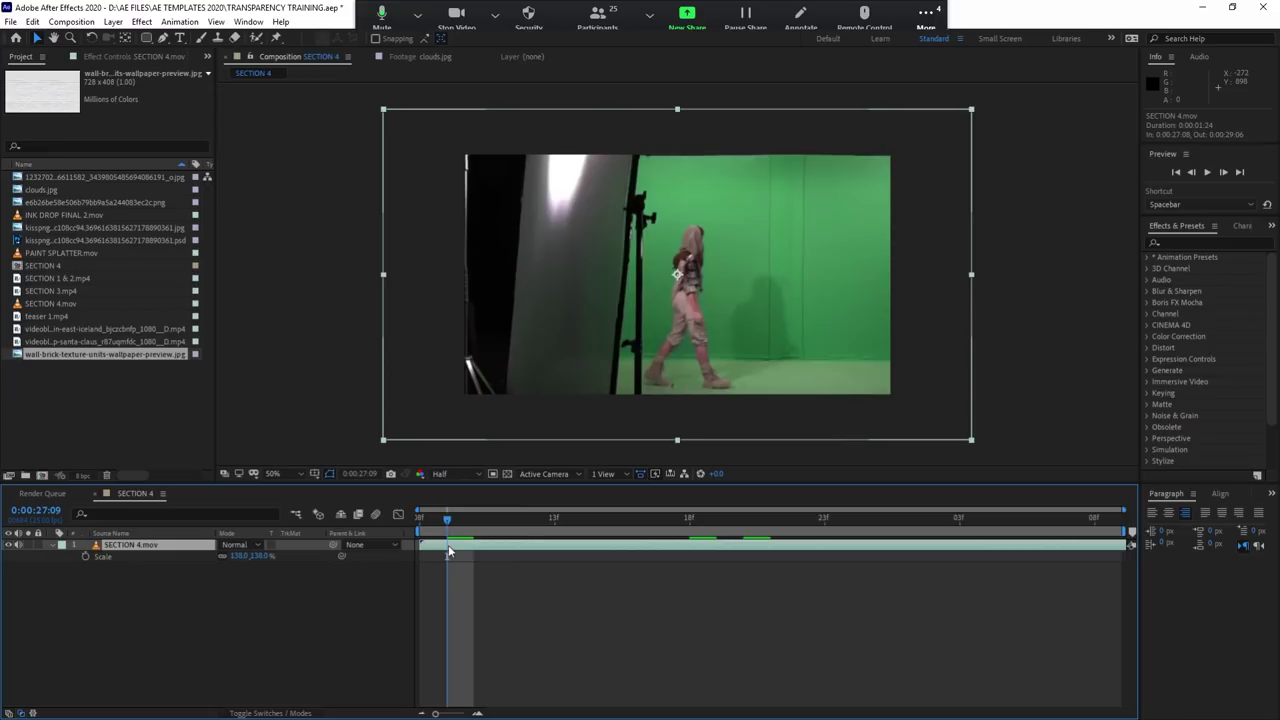
# Step: Shrink SECTION 4.mov's scale from 138% to 121%
pyautogui.click(510, 474)
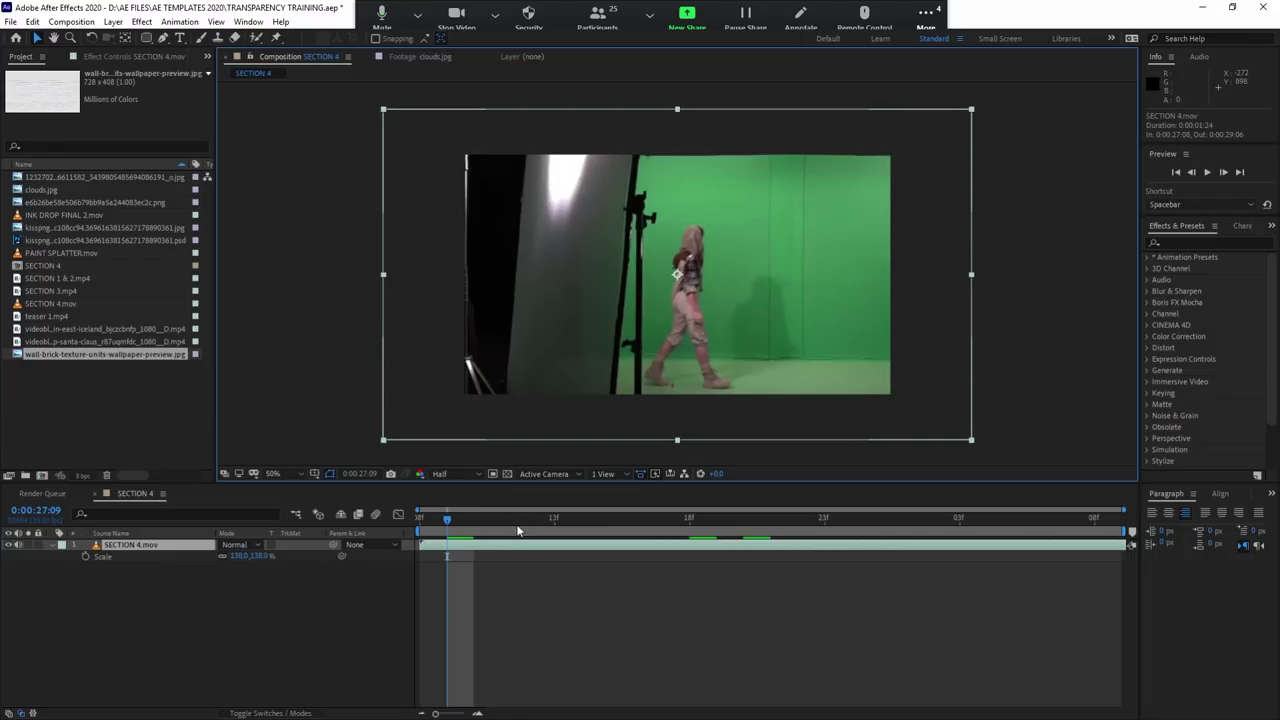
pyautogui.press('s')
pyautogui.press('s')
pyautogui.moveTo(245, 556); pyautogui.dragTo(228, 556)
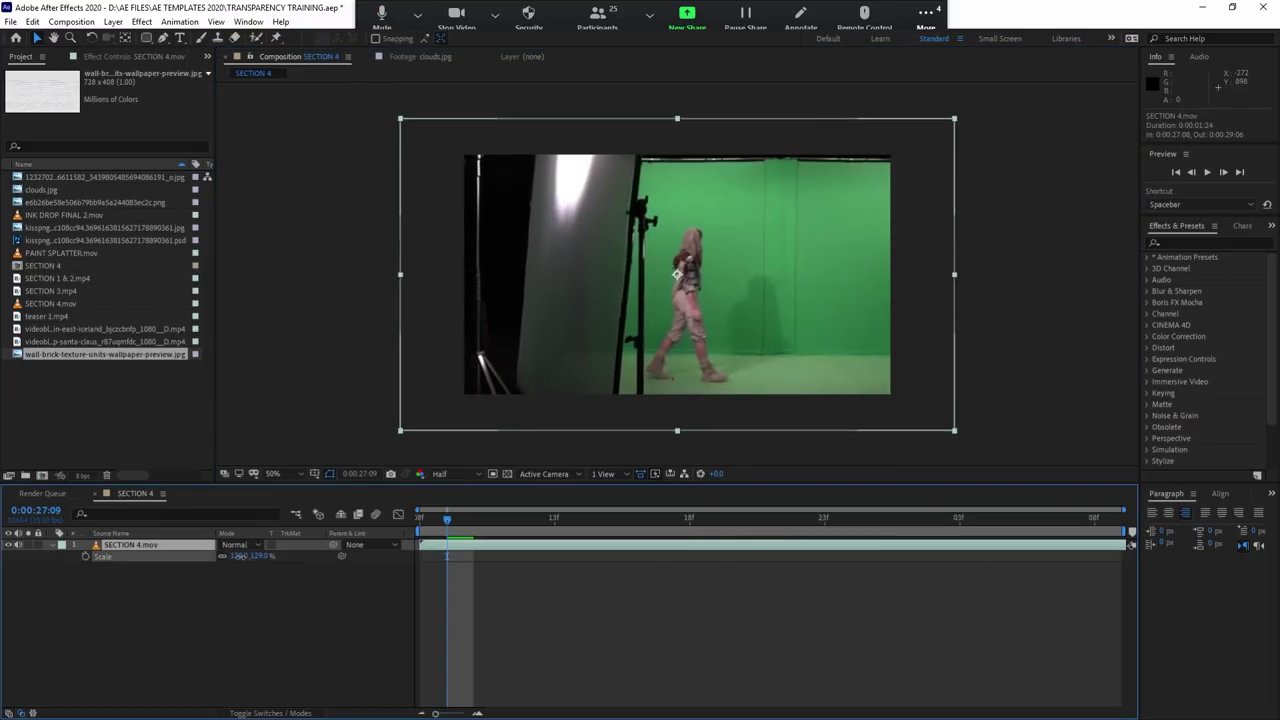
pyautogui.click(435, 621)
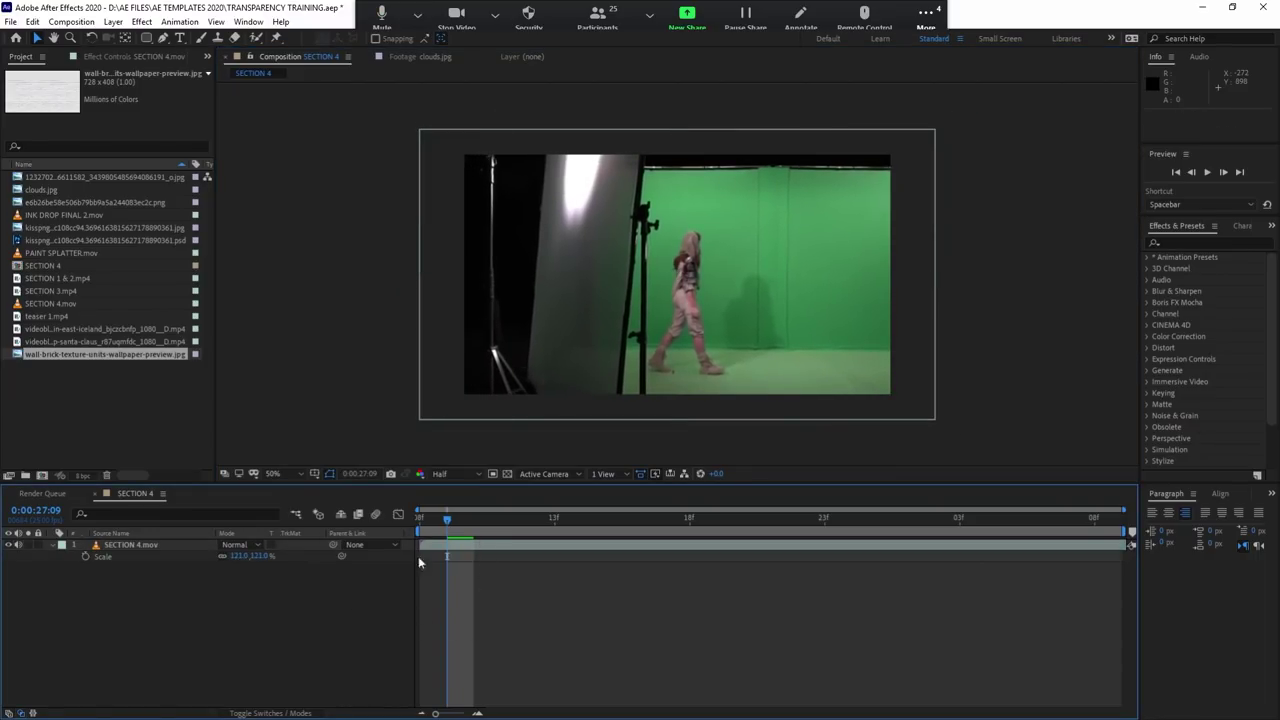
pyautogui.click(65, 216)
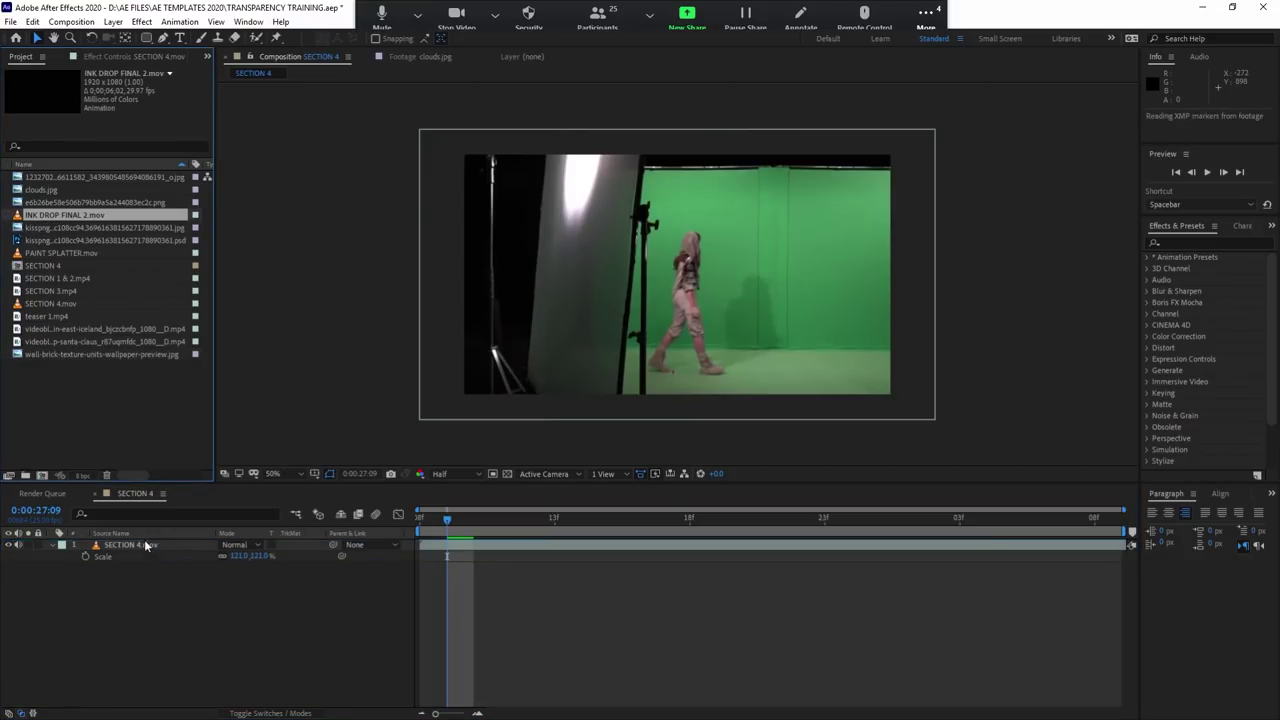
# Step: Add INK DROP FINAL 2.mov as the top layer and scrub to frames 27:23–28:02 to view the ink shape
pyautogui.moveTo(164, 493); pyautogui.dragTo(144, 539)
pyautogui.moveTo(449, 531)
pyautogui.mouseDown()
pyautogui.moveTo(1040, 526)
pyautogui.moveTo(993, 496)
pyautogui.mouseUp()
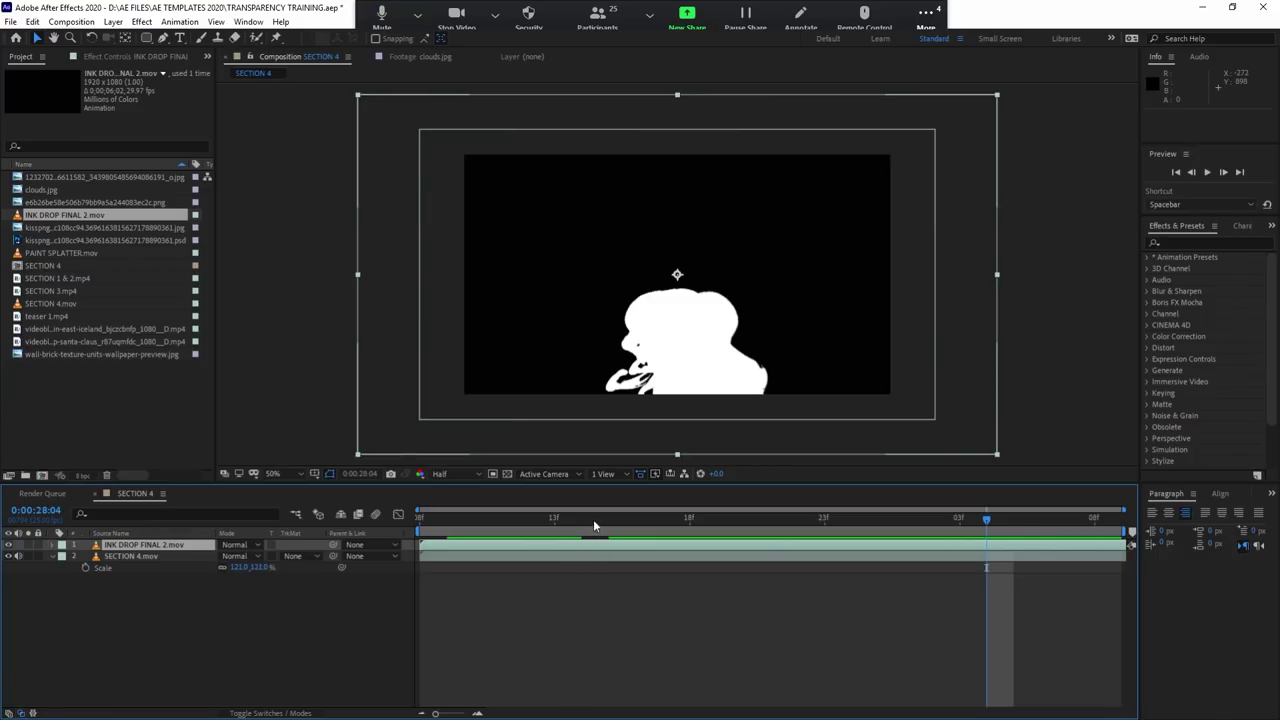
pyautogui.press('pageup')
pyautogui.press('pageup')
pyautogui.moveTo(946, 577); pyautogui.dragTo(618, 550)
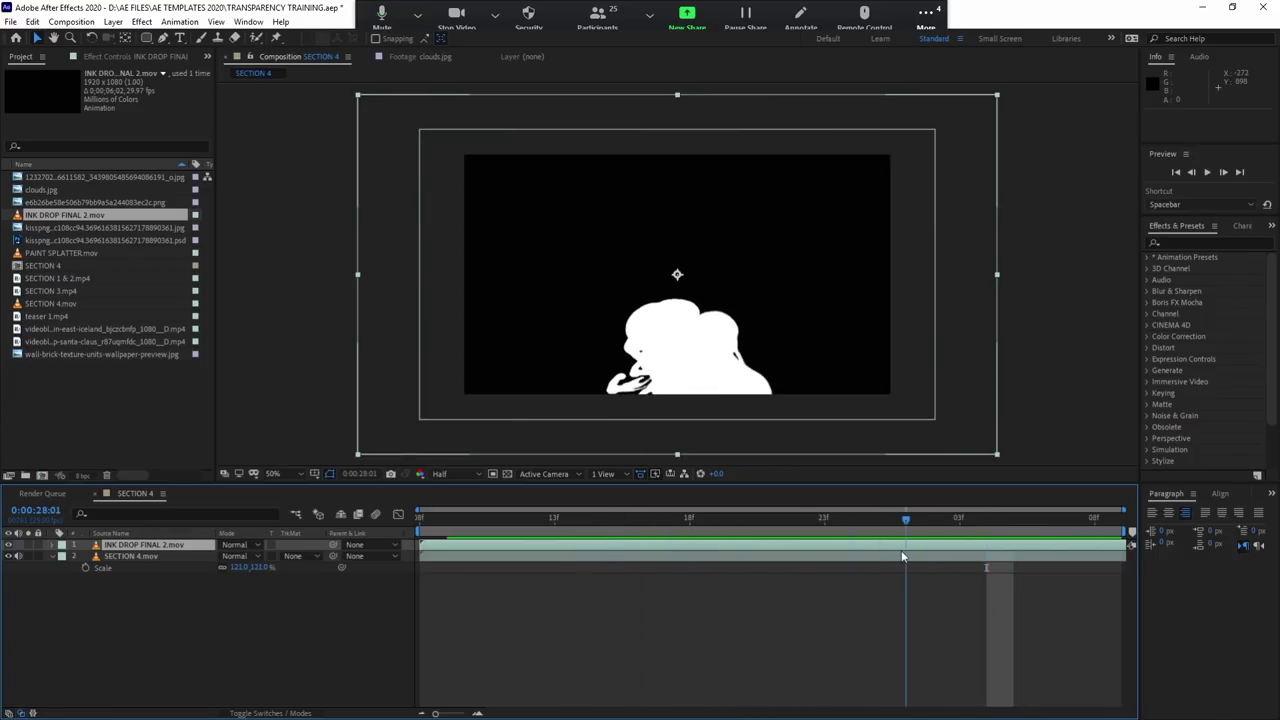
pyautogui.click(825, 521)
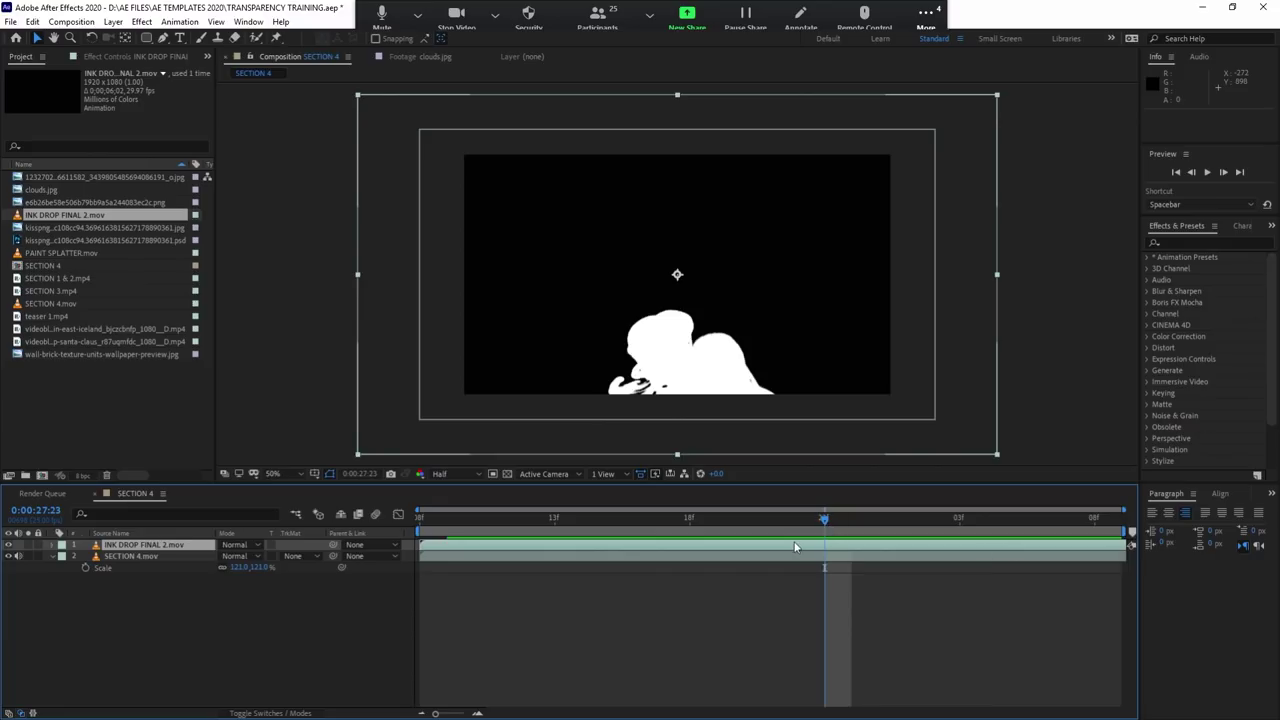
pyautogui.moveTo(798, 520)
pyautogui.mouseDown()
pyautogui.moveTo(1017, 521)
pyautogui.moveTo(824, 520)
pyautogui.mouseUp()
pyautogui.click(930, 524)
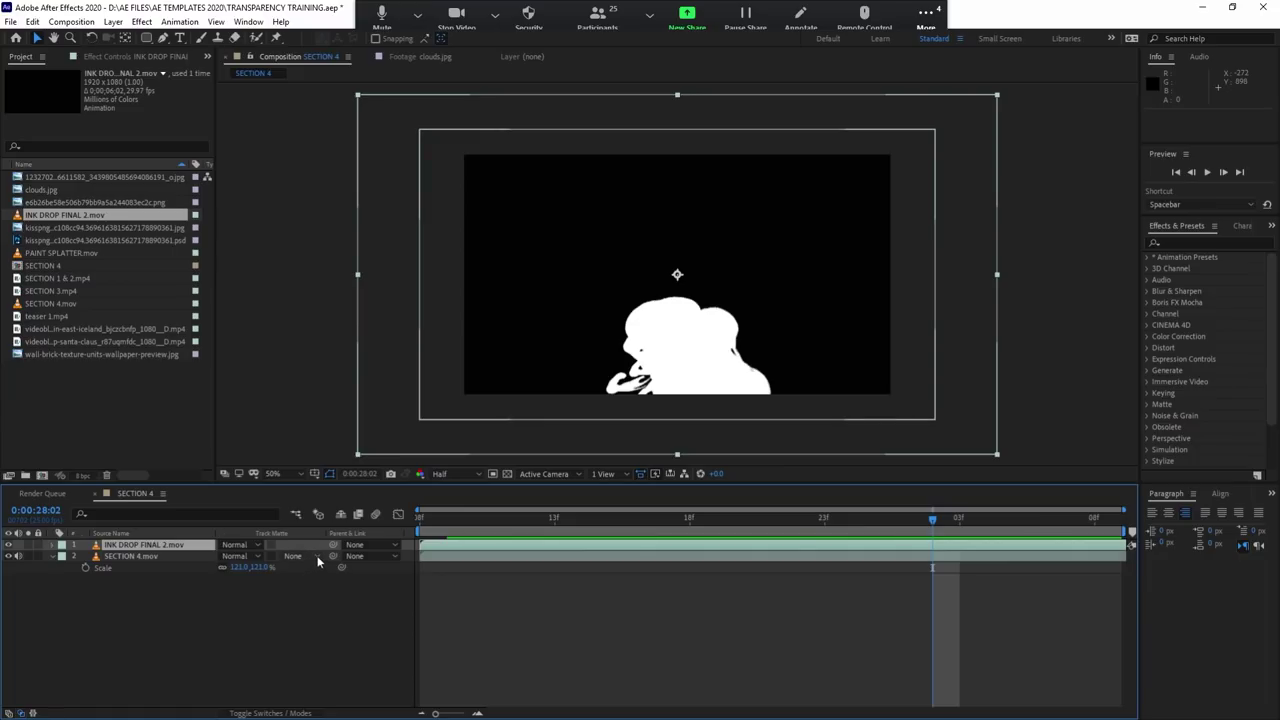
pyautogui.click(343, 616)
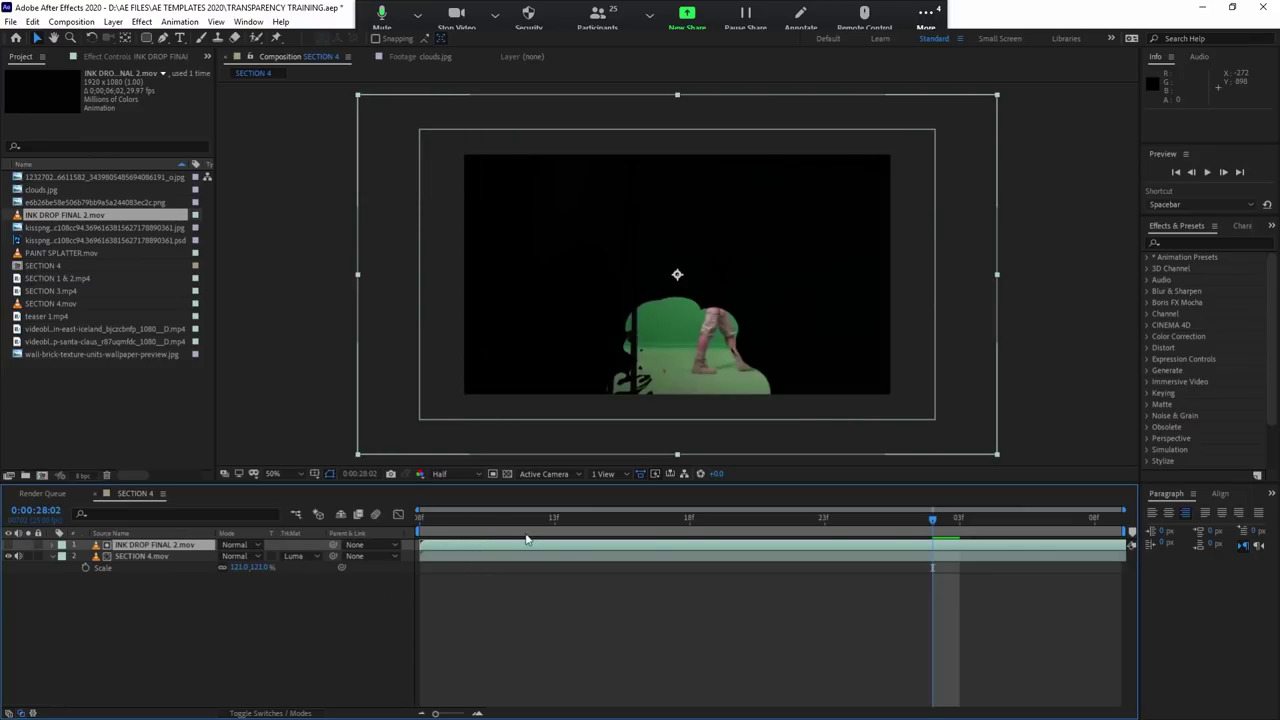
pyautogui.moveTo(453, 525); pyautogui.dragTo(716, 586)
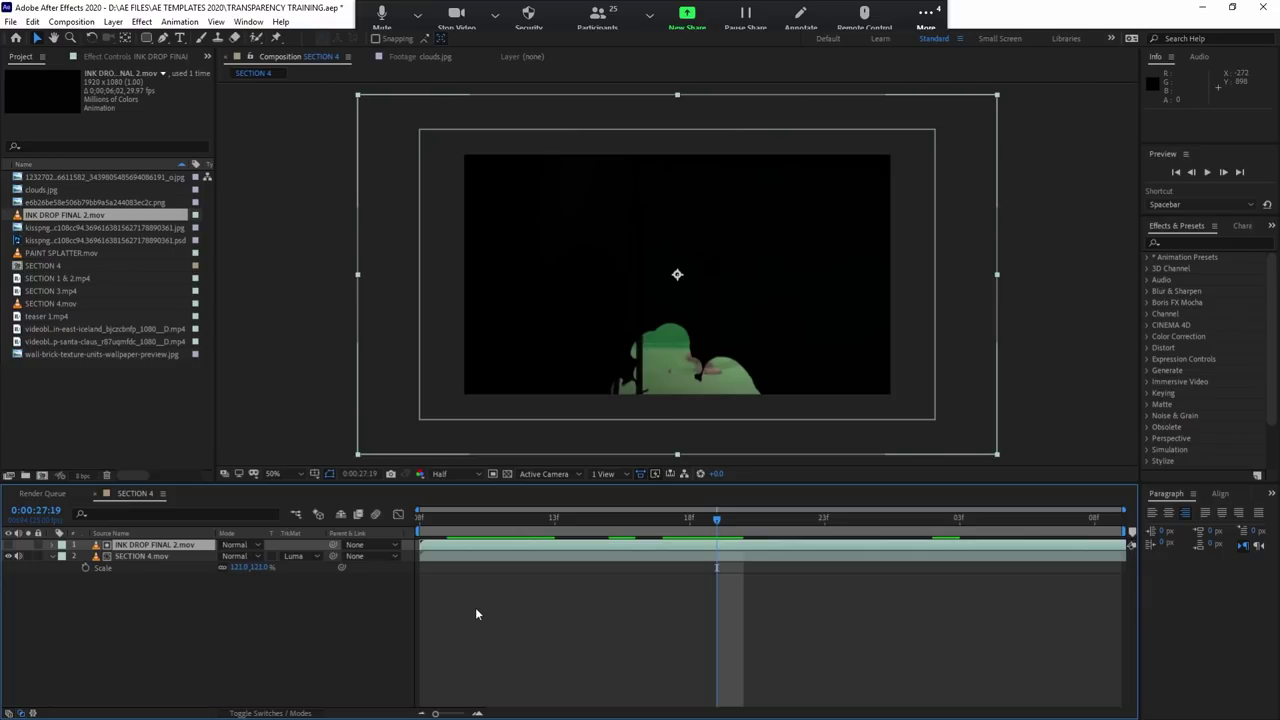
pyautogui.moveTo(444, 520); pyautogui.dragTo(733, 545)
pyautogui.click(765, 512)
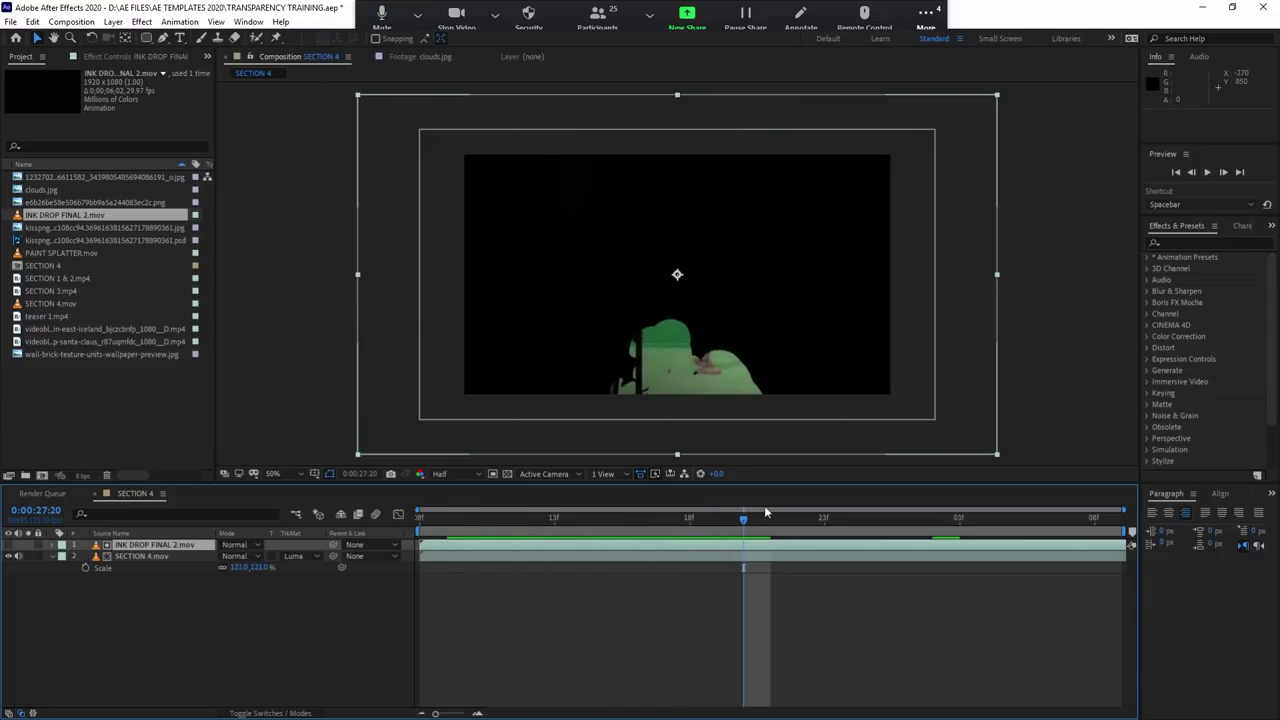
pyautogui.moveTo(765, 528); pyautogui.dragTo(979, 533)
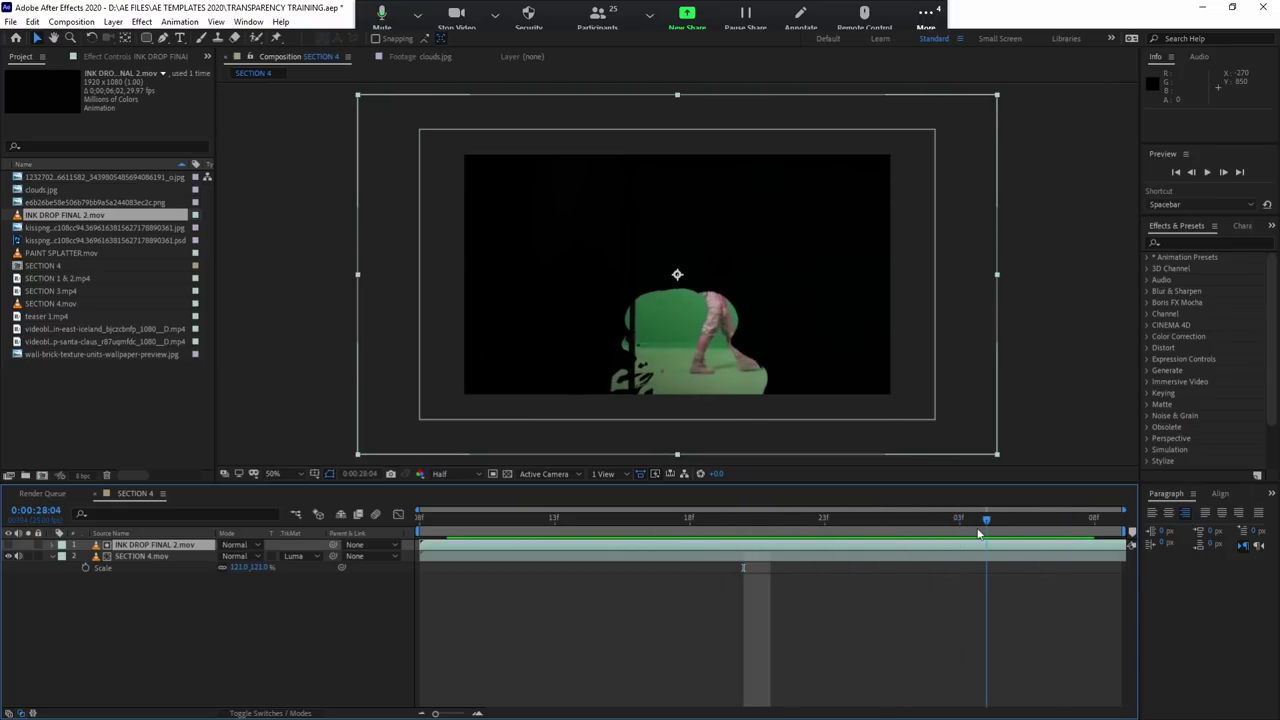
pyautogui.moveTo(979, 533); pyautogui.dragTo(1061, 507)
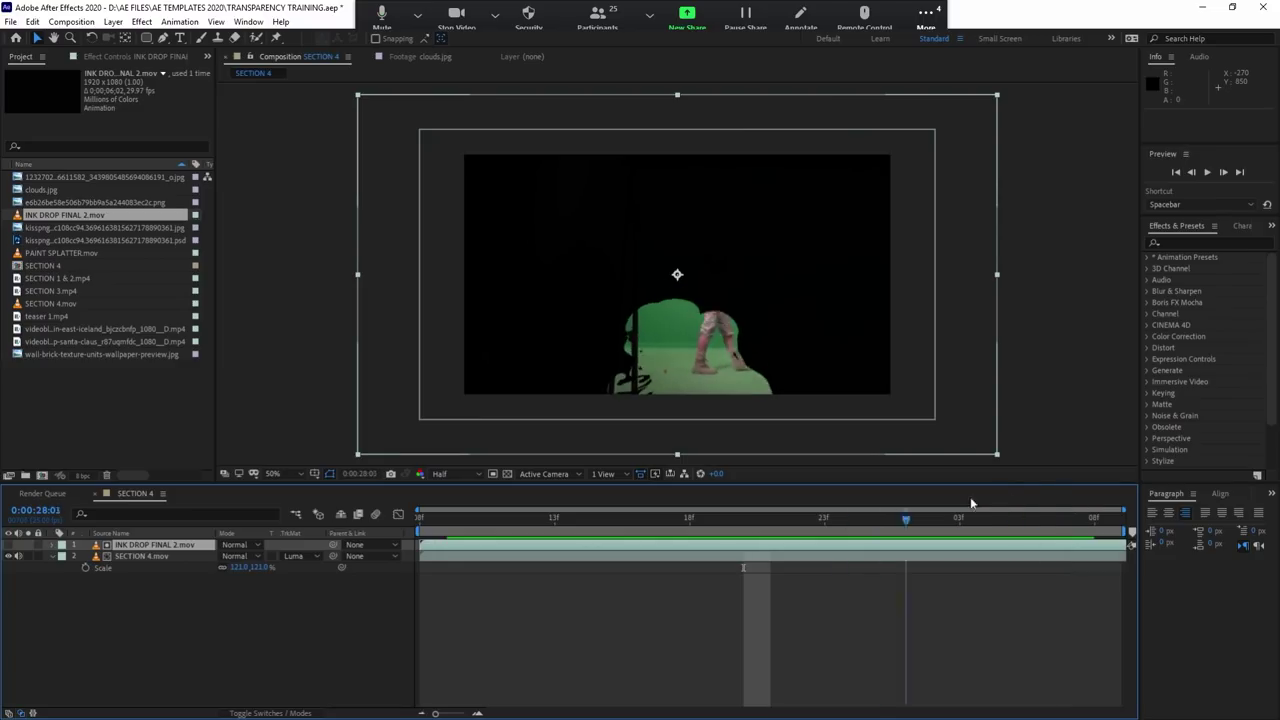
pyautogui.moveTo(1061, 507); pyautogui.dragTo(932, 505)
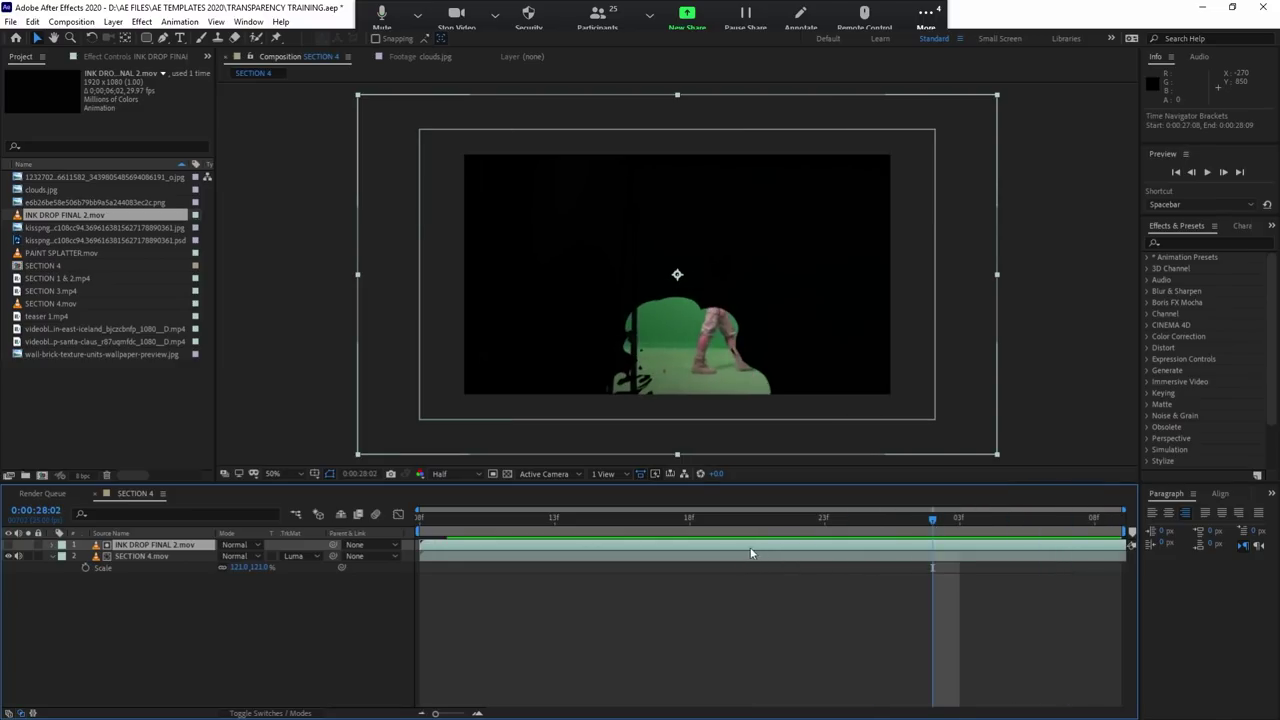
pyautogui.moveTo(530, 531); pyautogui.dragTo(1094, 531)
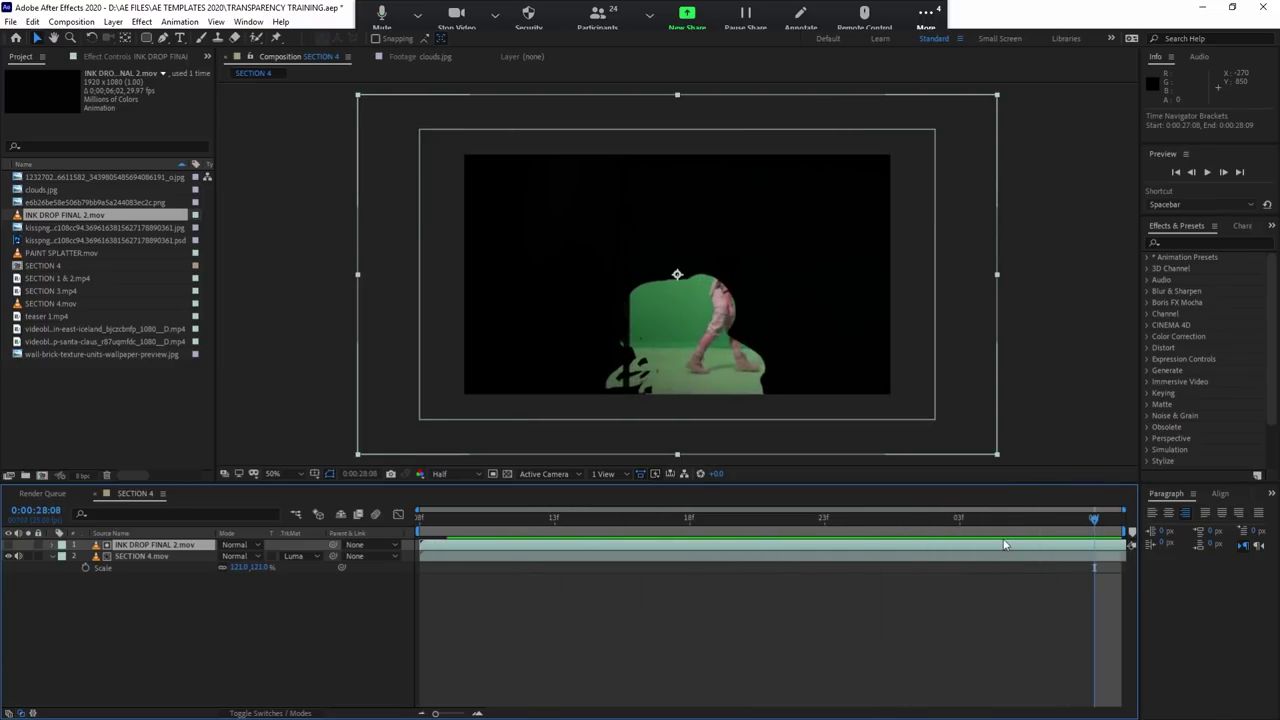
pyautogui.moveTo(981, 551); pyautogui.dragTo(585, 551)
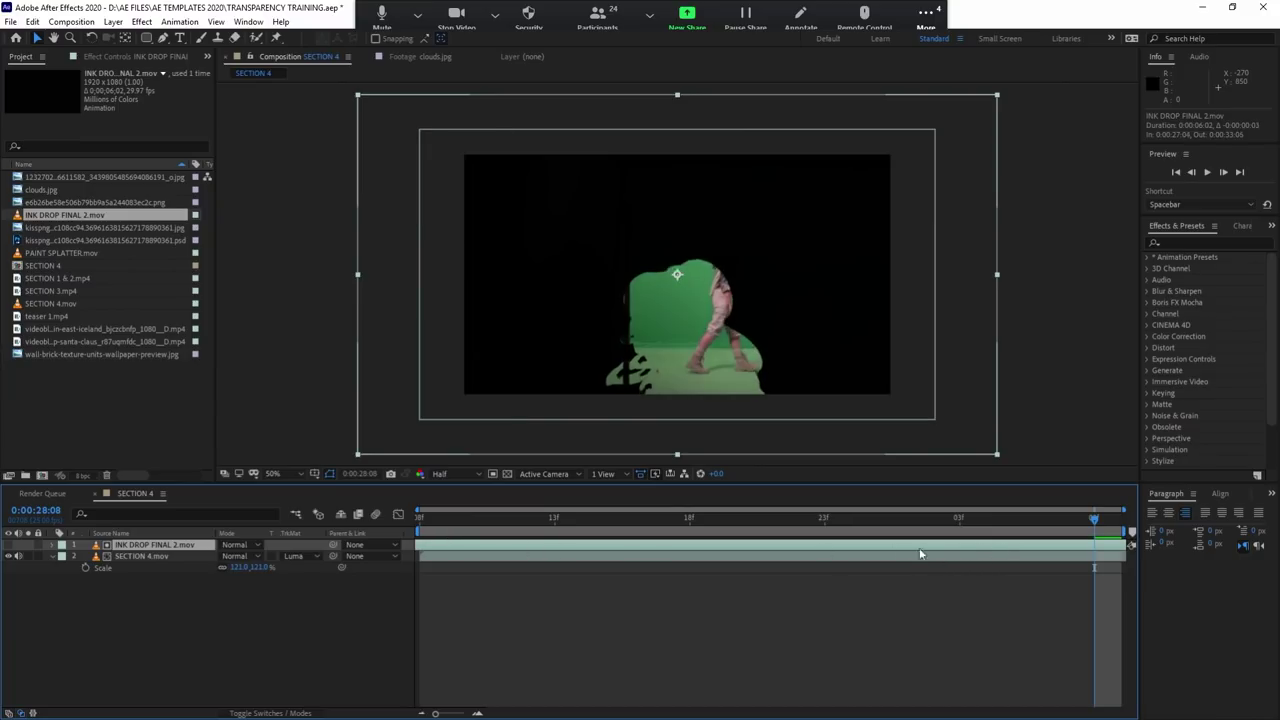
pyautogui.press('space')
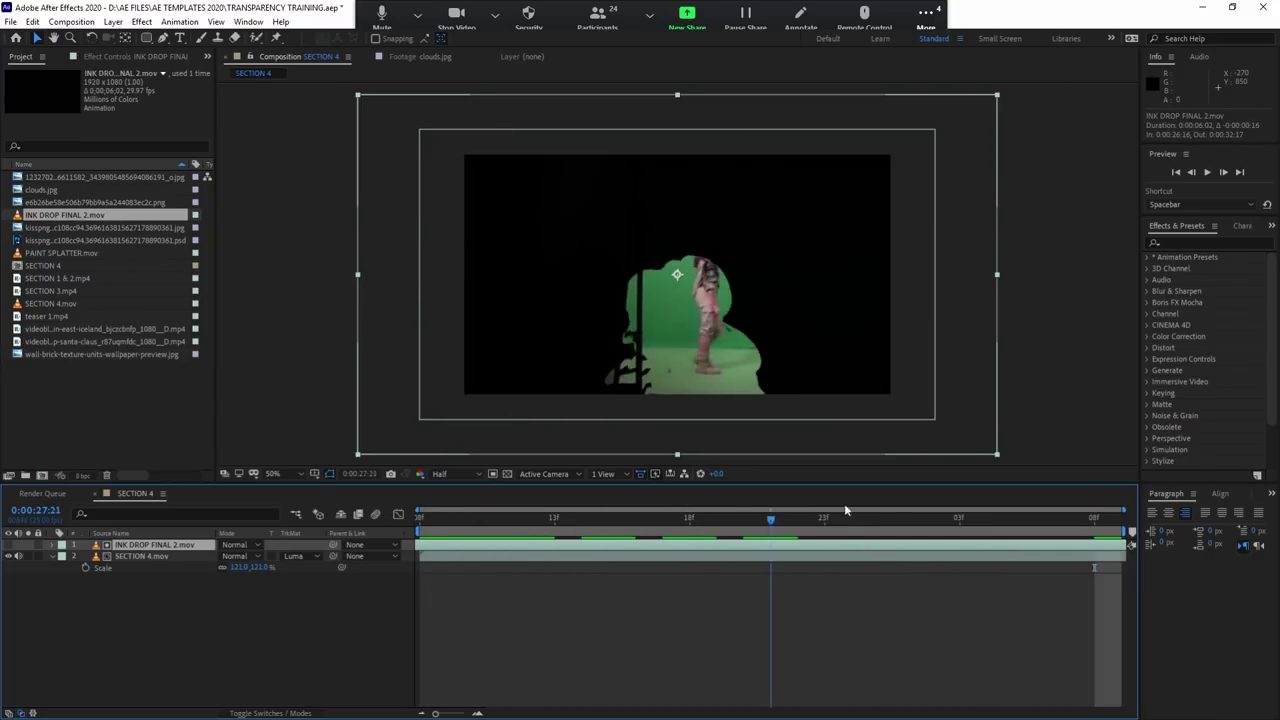
pyautogui.press('space')
pyautogui.moveTo(1117, 511)
pyautogui.mouseDown()
pyautogui.moveTo(668, 517)
pyautogui.moveTo(990, 516)
pyautogui.mouseUp()
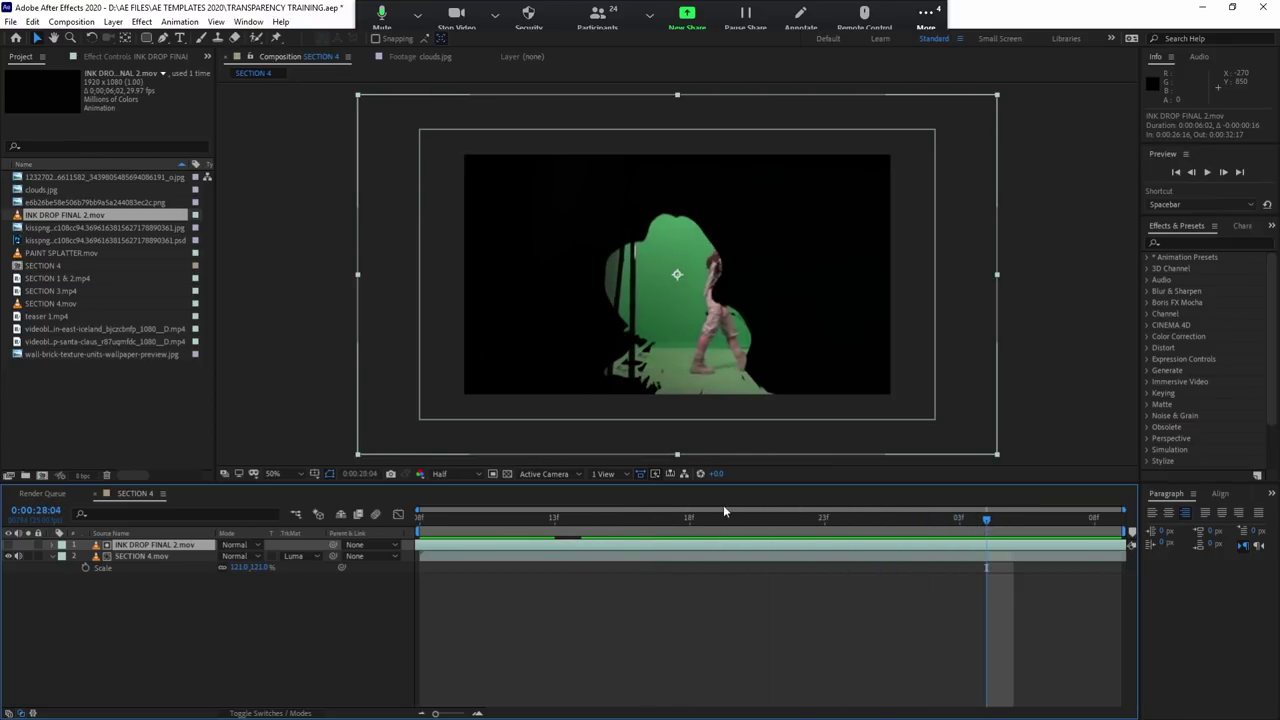
pyautogui.moveTo(527, 517)
pyautogui.mouseDown()
pyautogui.moveTo(878, 517)
pyautogui.moveTo(915, 489)
pyautogui.moveTo(1050, 491)
pyautogui.mouseUp()
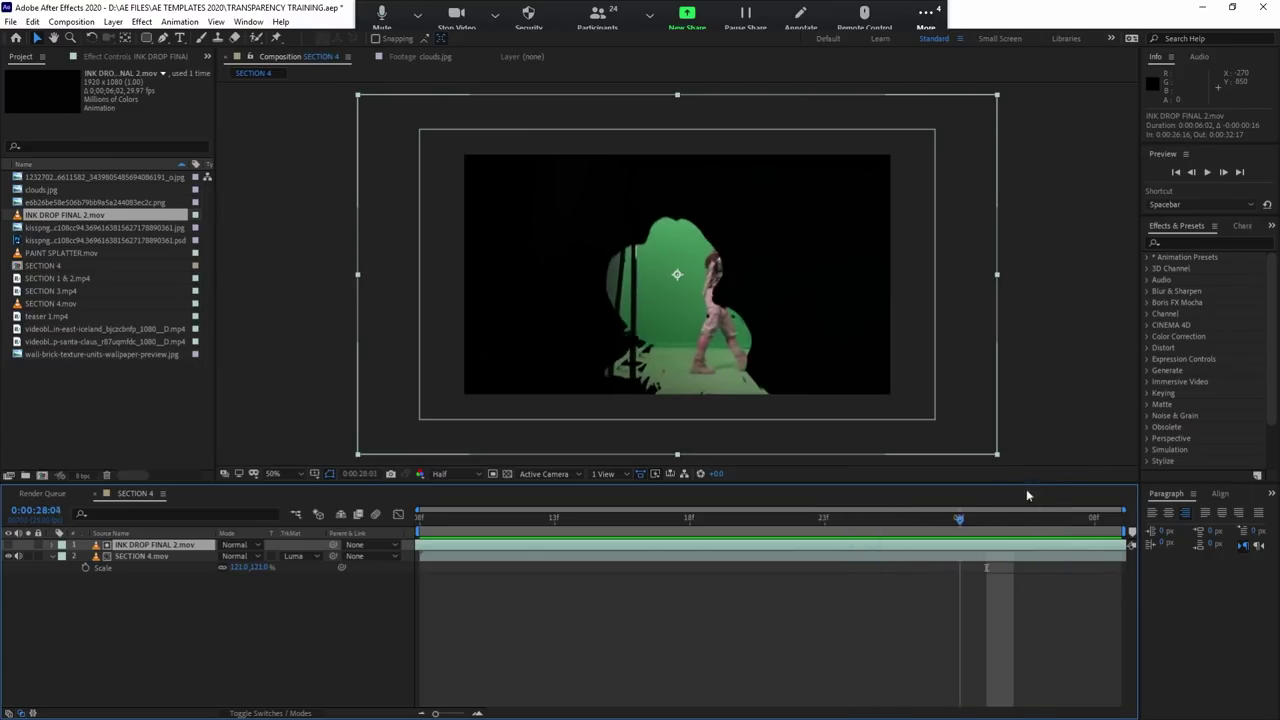
pyautogui.moveTo(1050, 491); pyautogui.dragTo(815, 500)
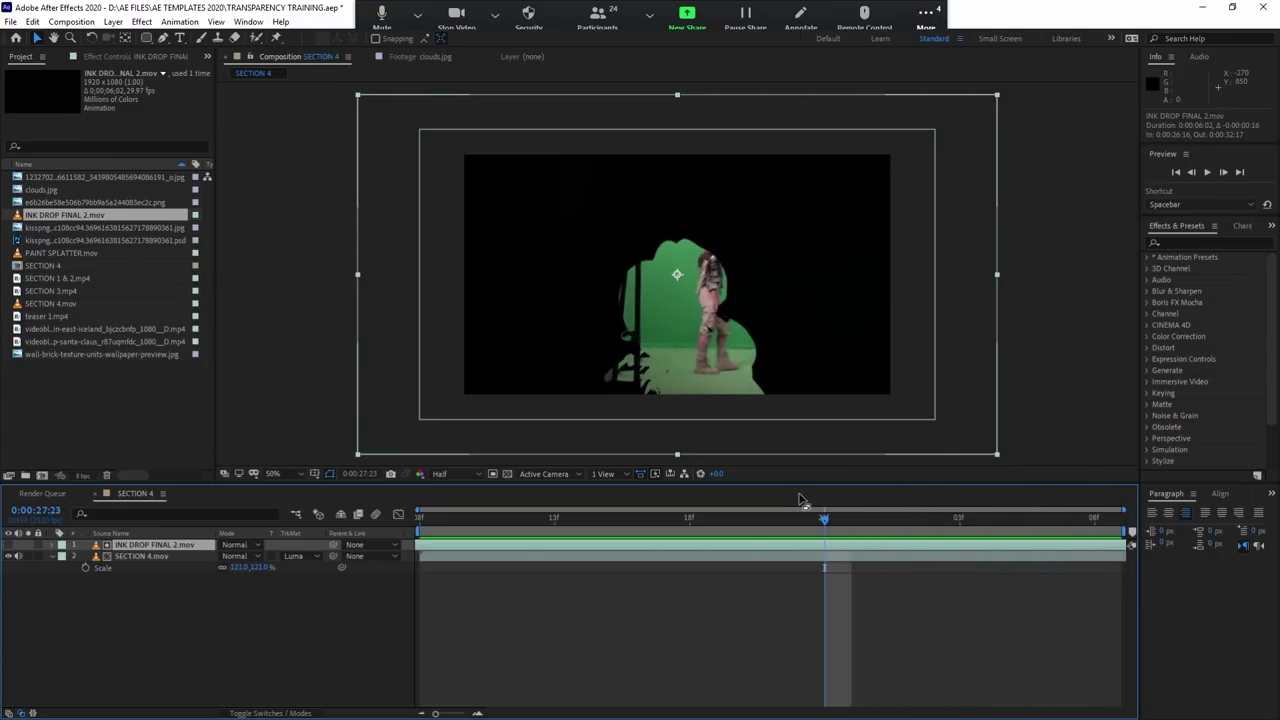
pyautogui.press('pagedown')
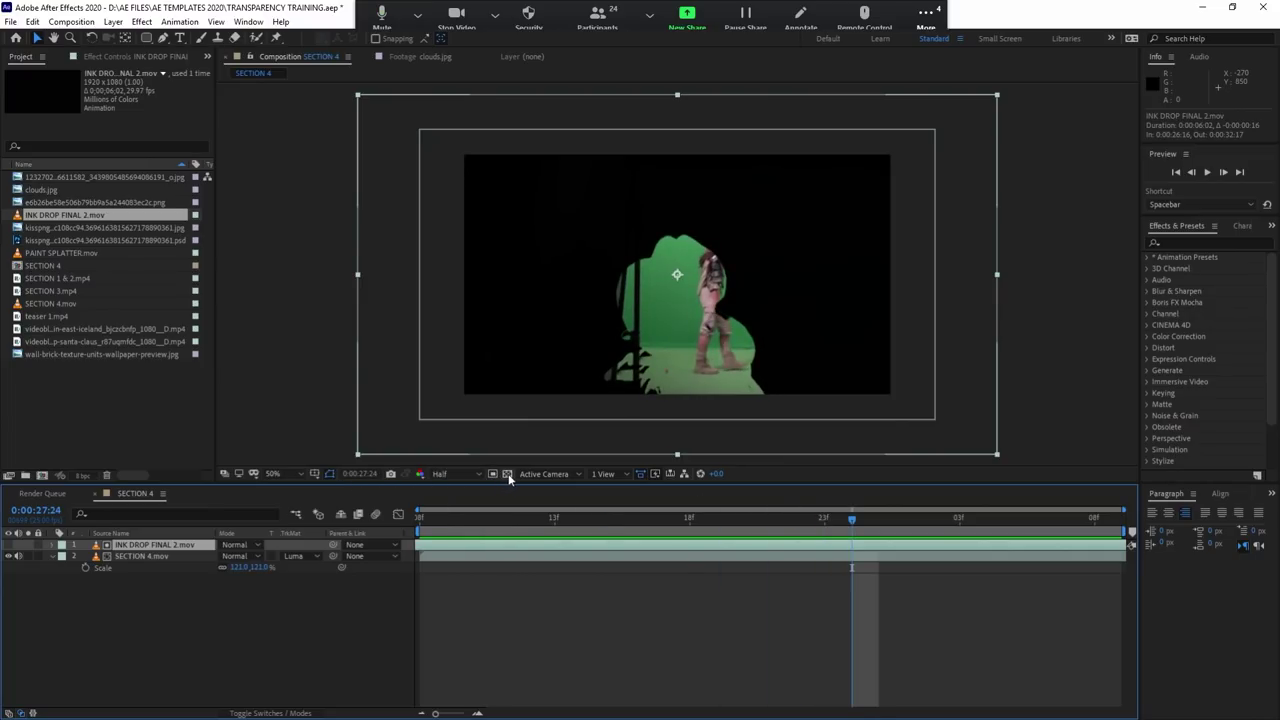
# Step: Turn on the transparency grid, then scrub and play the clip to review the ink-drop matte
pyautogui.click(508, 476)
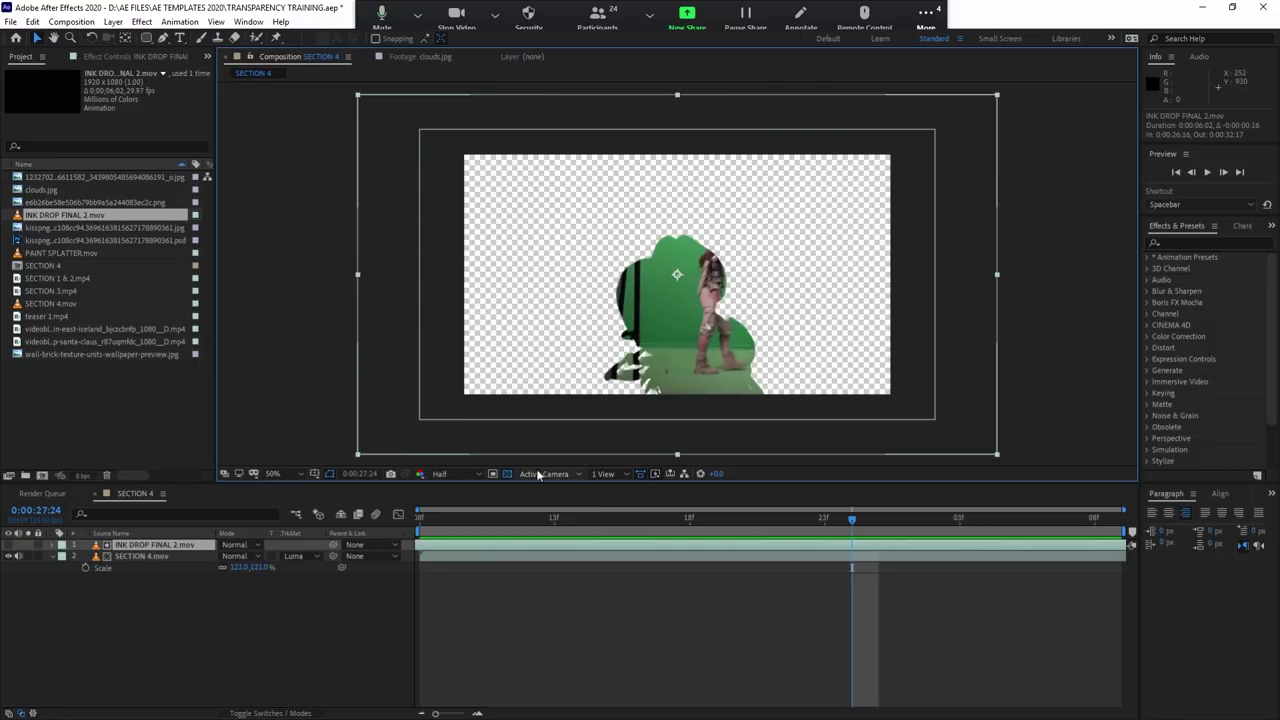
pyautogui.click(475, 528)
pyautogui.moveTo(475, 531); pyautogui.dragTo(986, 520)
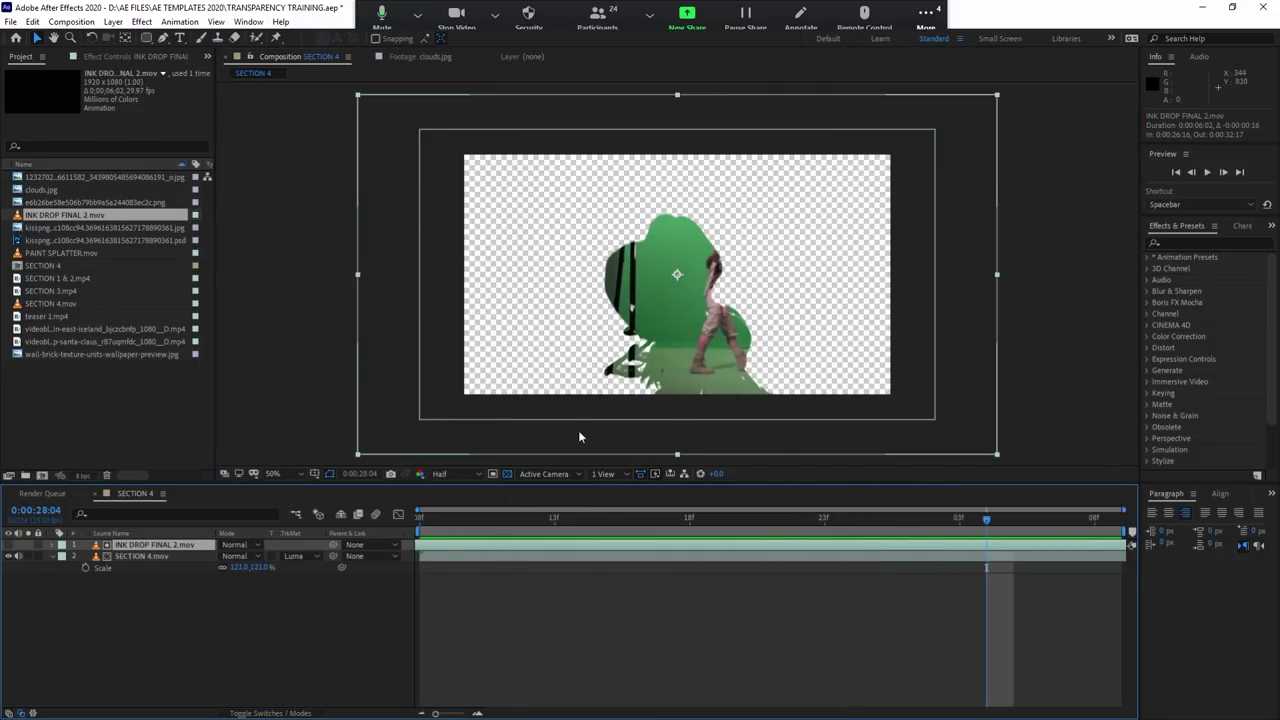
pyautogui.moveTo(470, 520)
pyautogui.mouseDown()
pyautogui.moveTo(447, 524)
pyautogui.moveTo(1068, 520)
pyautogui.mouseUp()
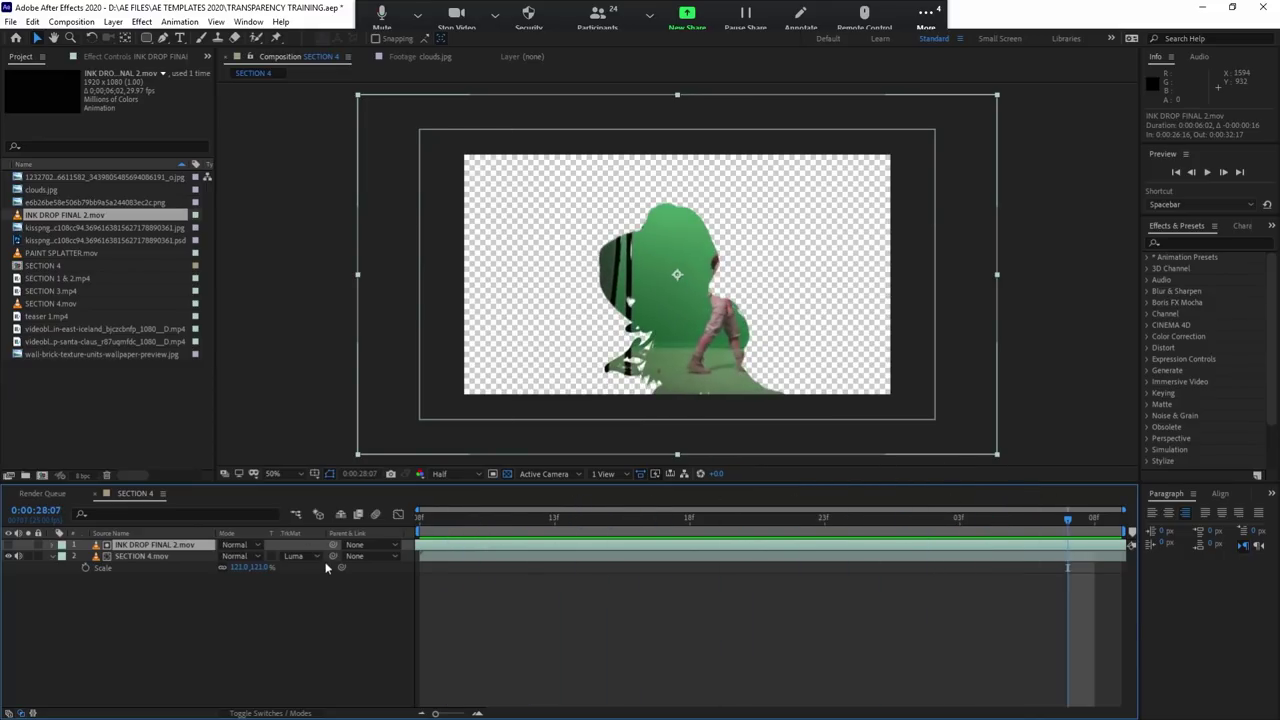
pyautogui.moveTo(460, 520); pyautogui.dragTo(527, 520)
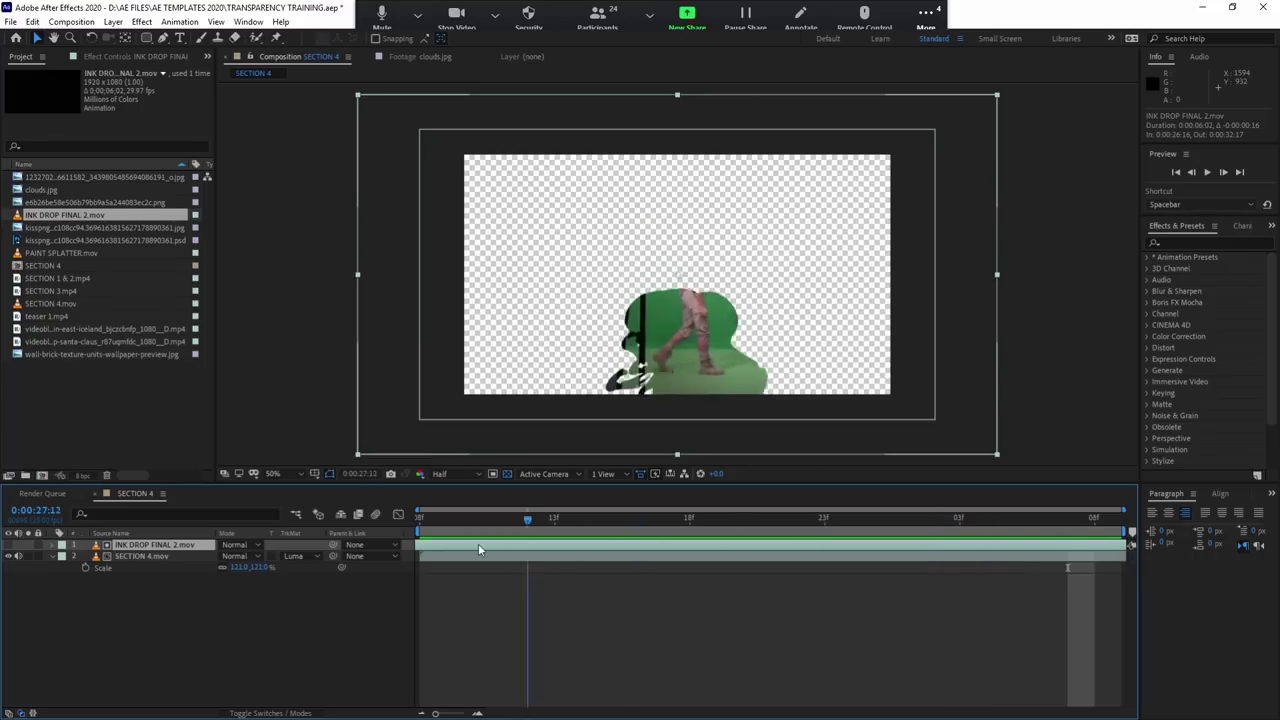
pyautogui.press('space')
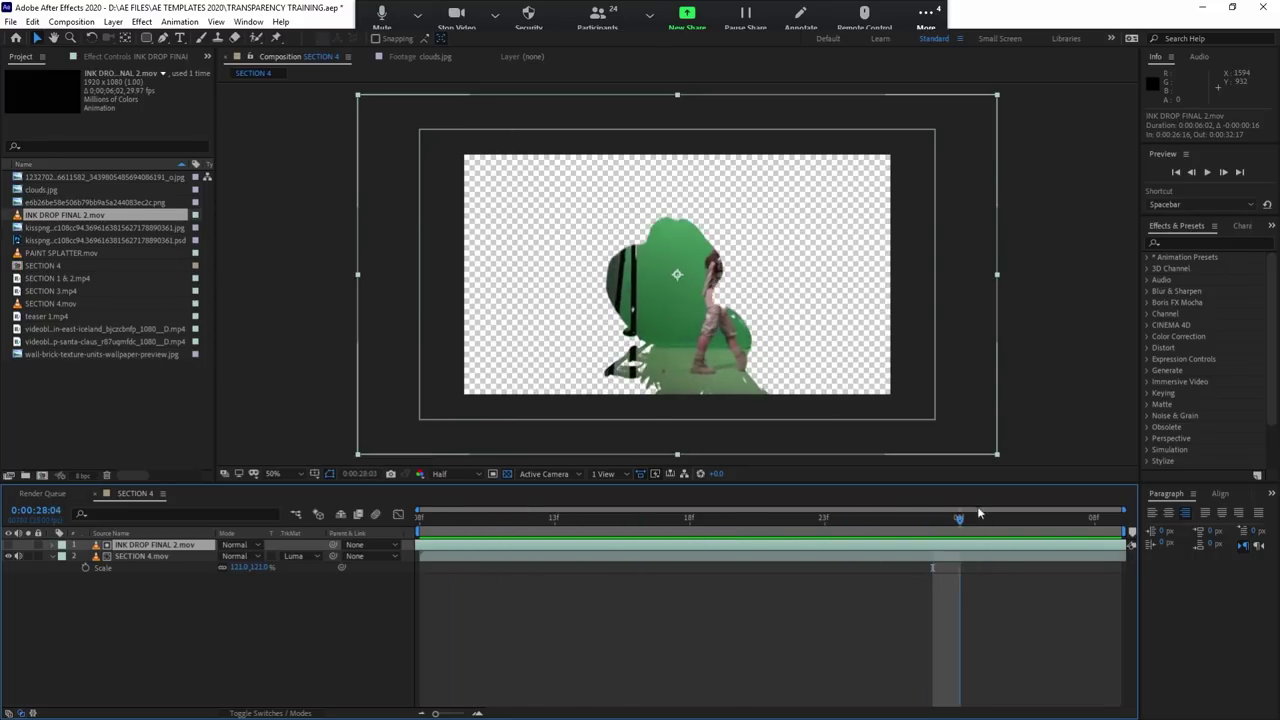
pyautogui.press('space')
# Step: Enlarge the ink-drop matte to 136% and move it upward in the frame
pyautogui.moveTo(476, 517); pyautogui.dragTo(797, 517)
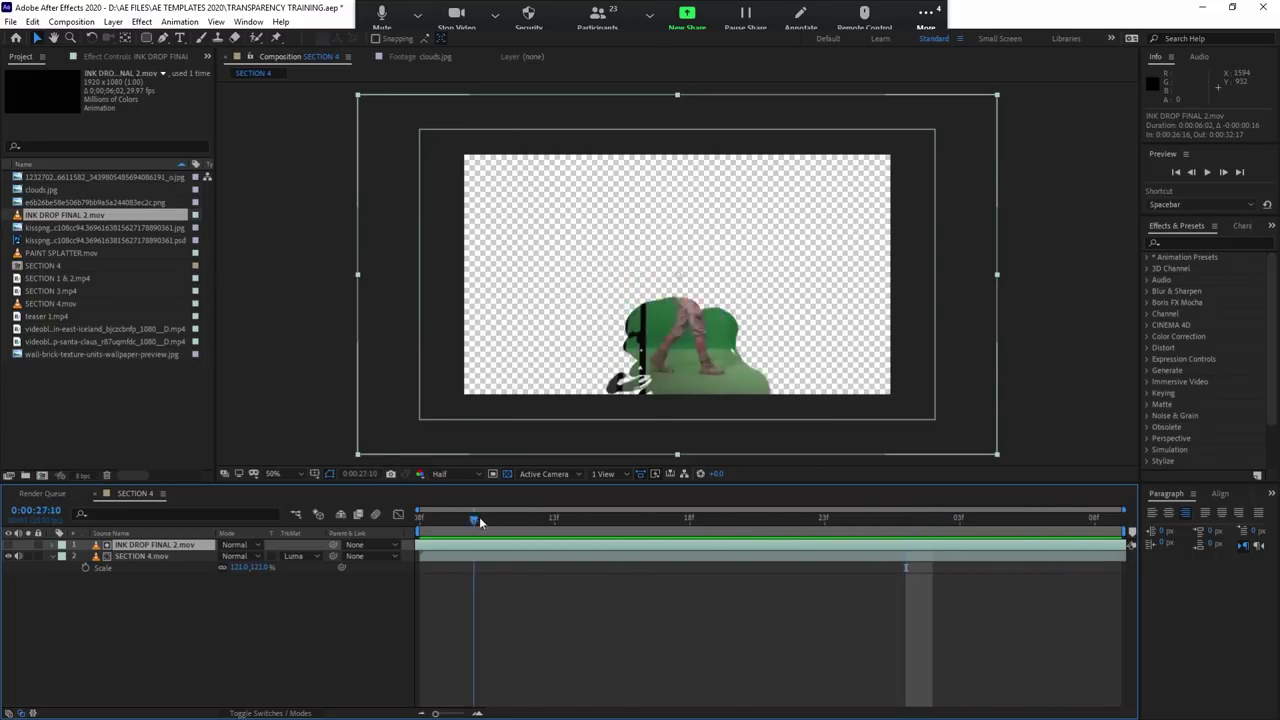
pyautogui.press('s')
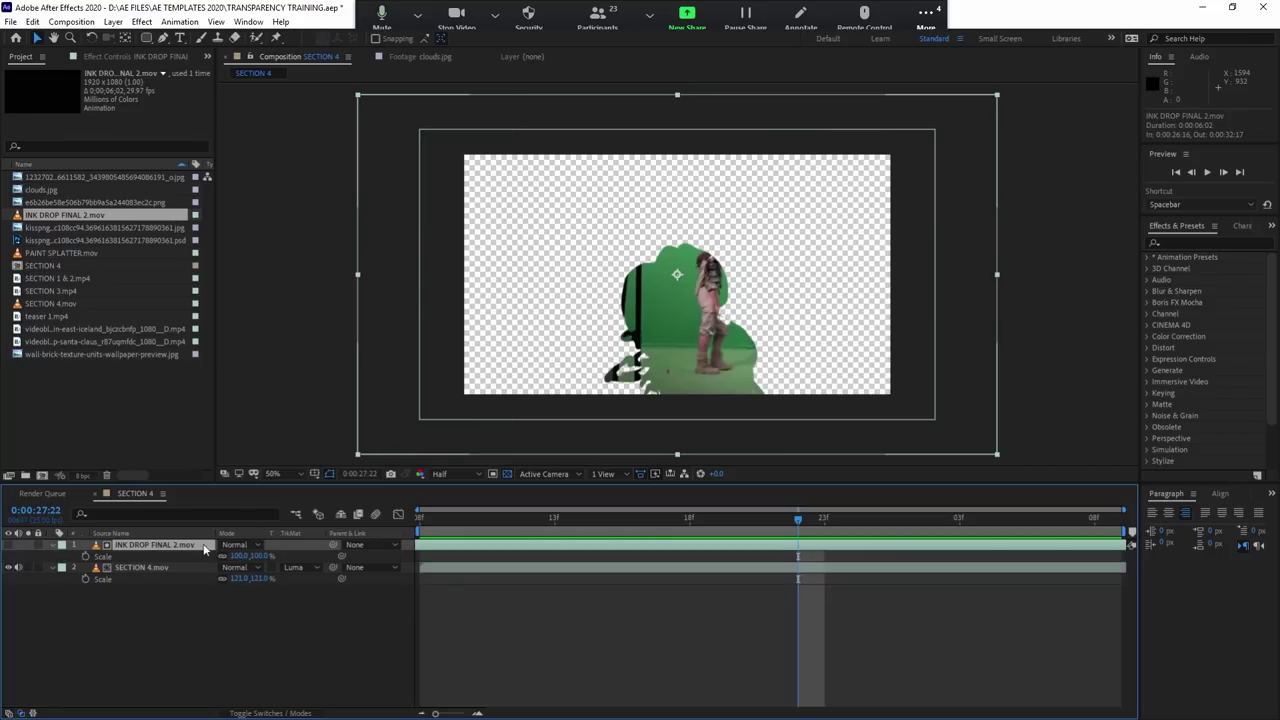
pyautogui.moveTo(240, 556); pyautogui.dragTo(520, 467)
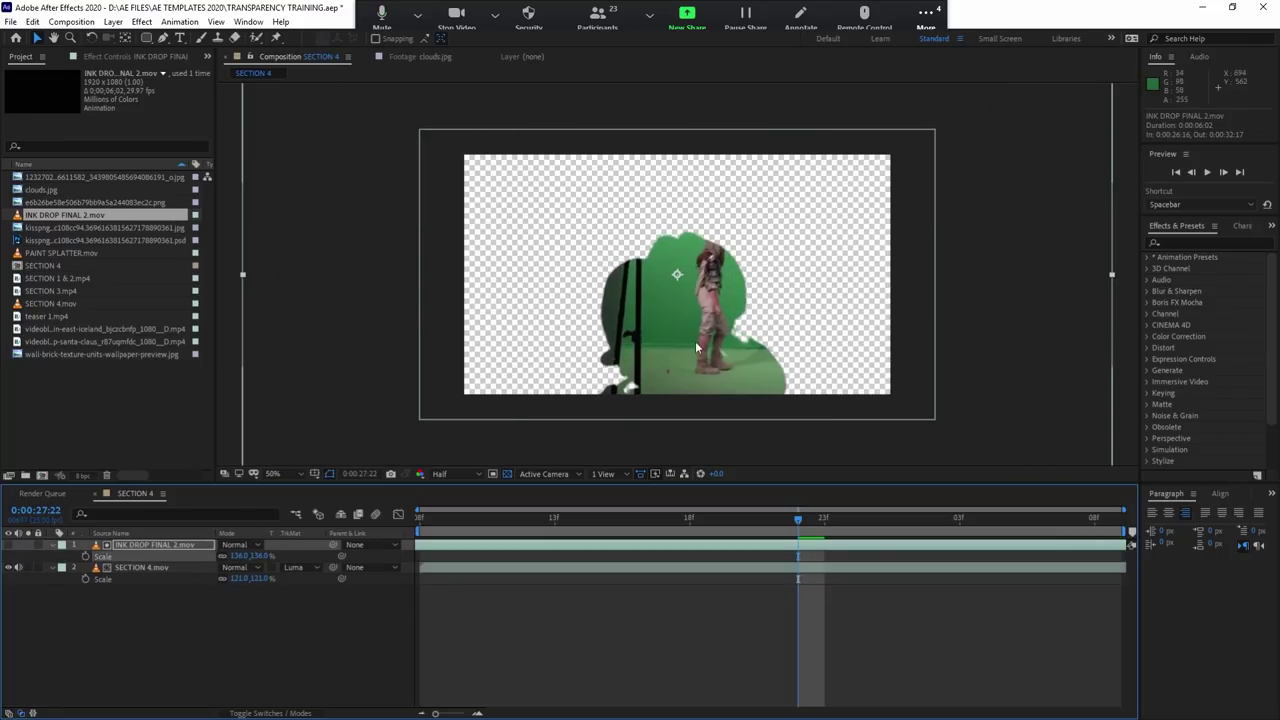
pyautogui.moveTo(713, 454)
pyautogui.mouseDown()
pyautogui.moveTo(715, 383)
pyautogui.moveTo(729, 383)
pyautogui.mouseUp()
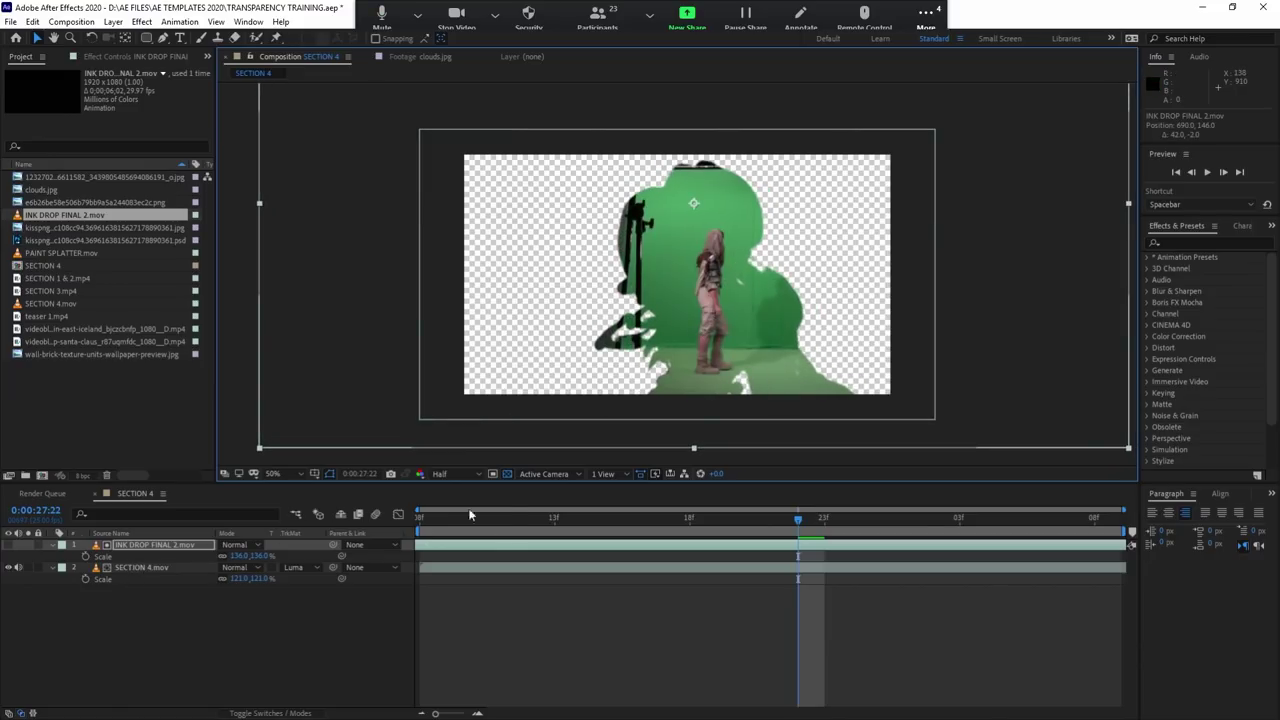
# Step: Rotate the ink-drop matte to 96°, fine-tune its scale, and preview it in motion
pyautogui.click(198, 546)
pyautogui.press('r')
pyautogui.moveTo(233, 556); pyautogui.dragTo(460, 557)
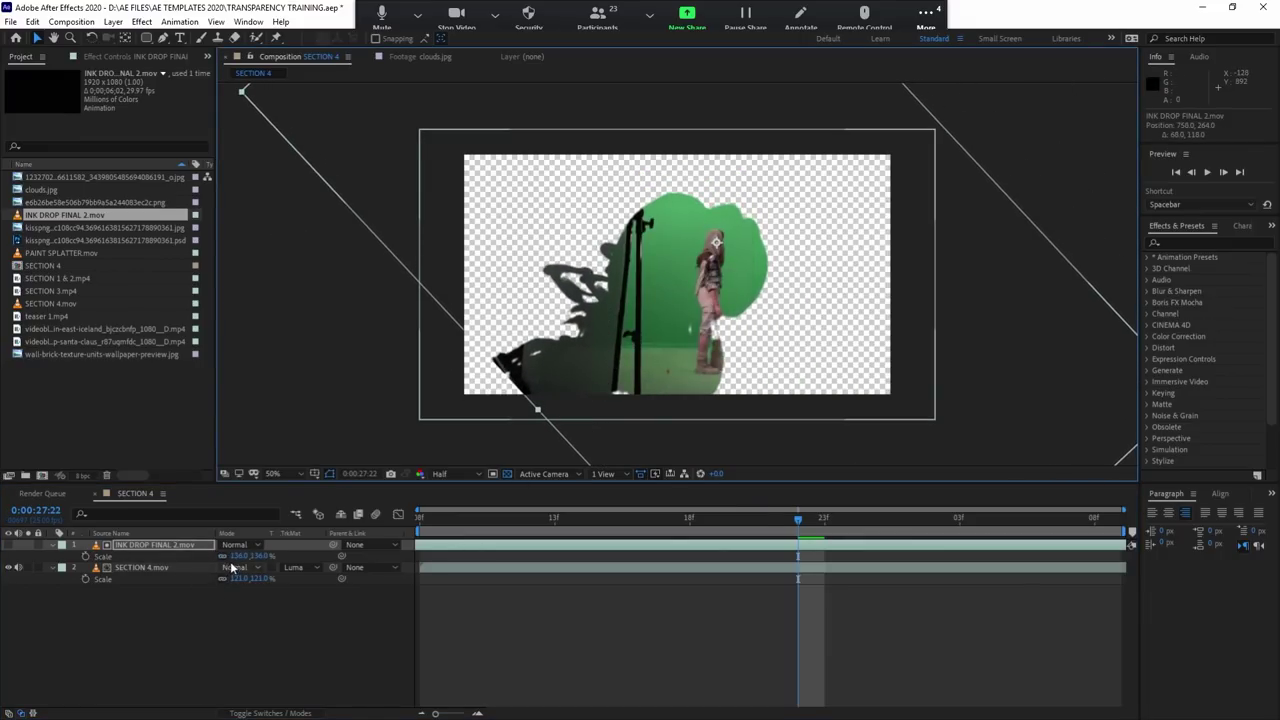
pyautogui.press('s')
pyautogui.moveTo(236, 556); pyautogui.dragTo(266, 547)
pyautogui.press('r')
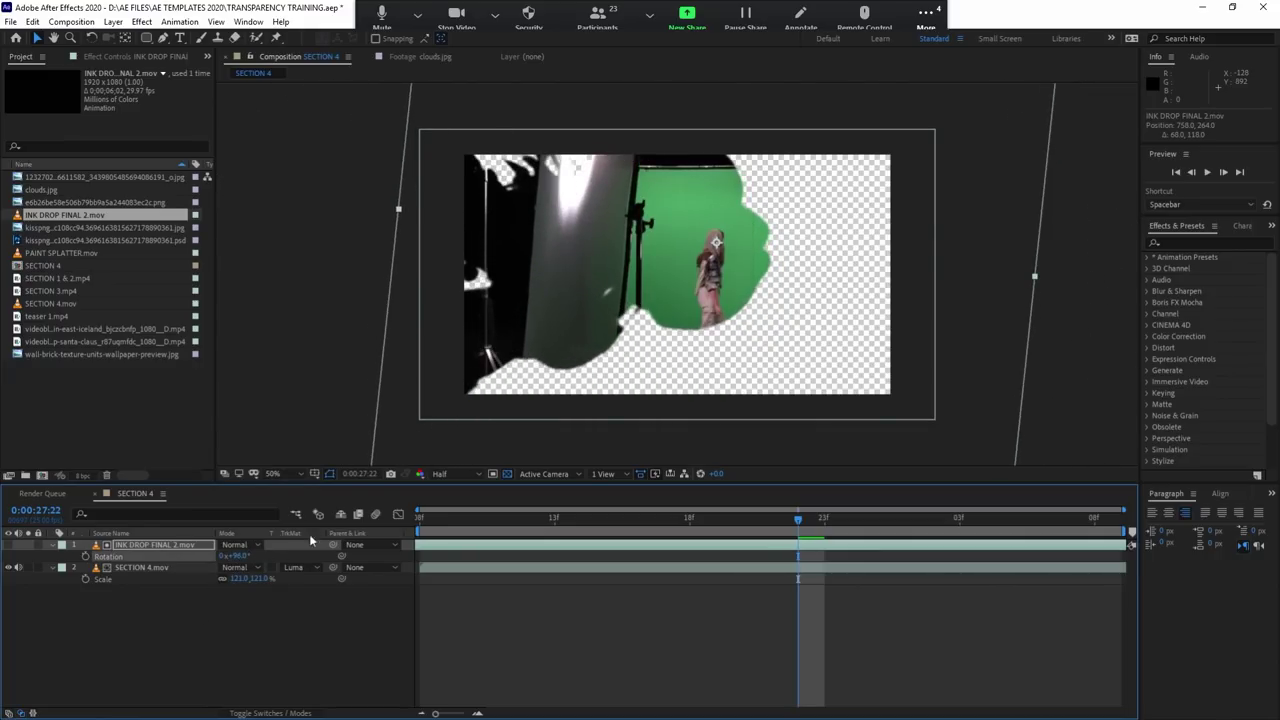
pyautogui.press('space')
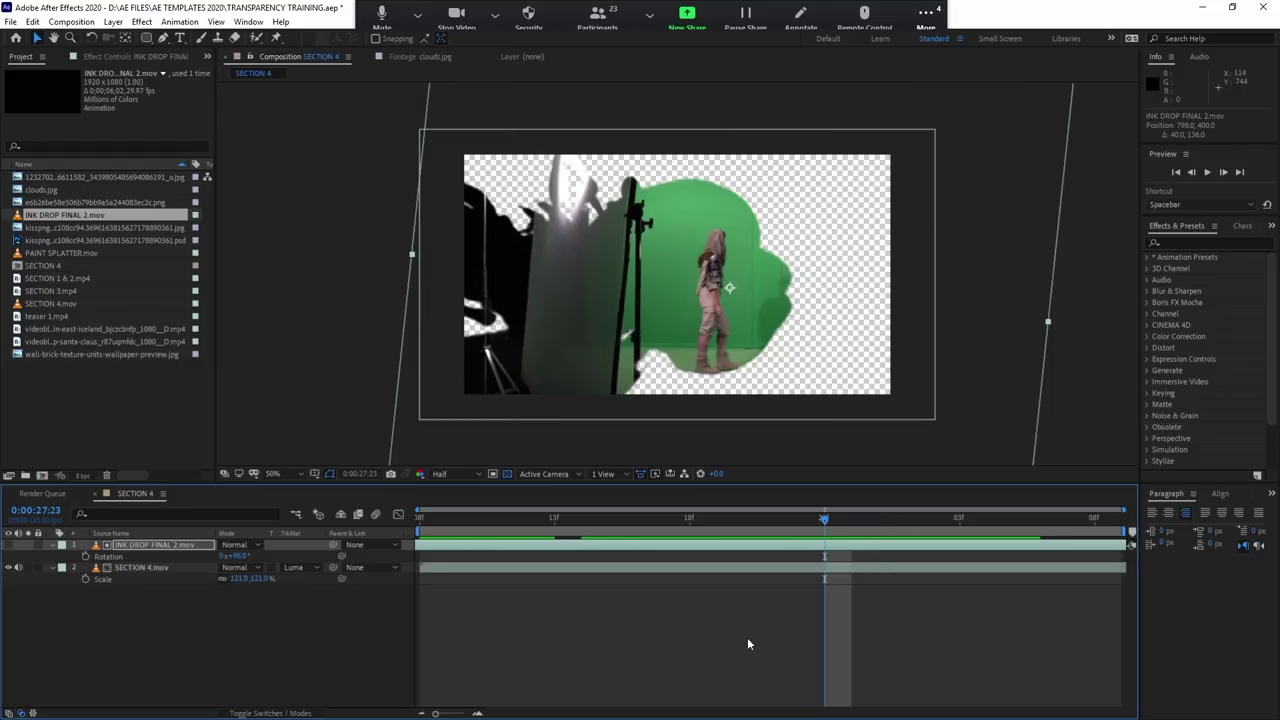
# Step: Select SECTION 4.mov at frame 27:15 and switch the comp background back to black
pyautogui.click(588, 613)
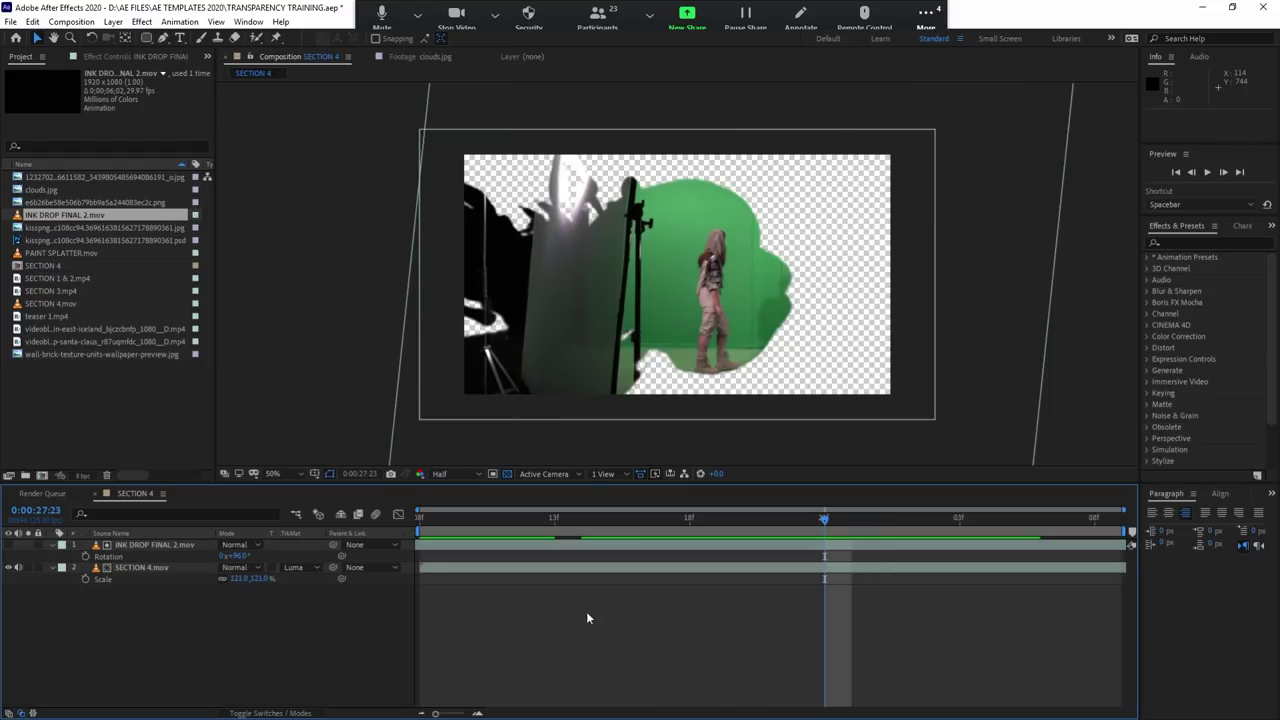
pyautogui.click(500, 517)
pyautogui.press('u')
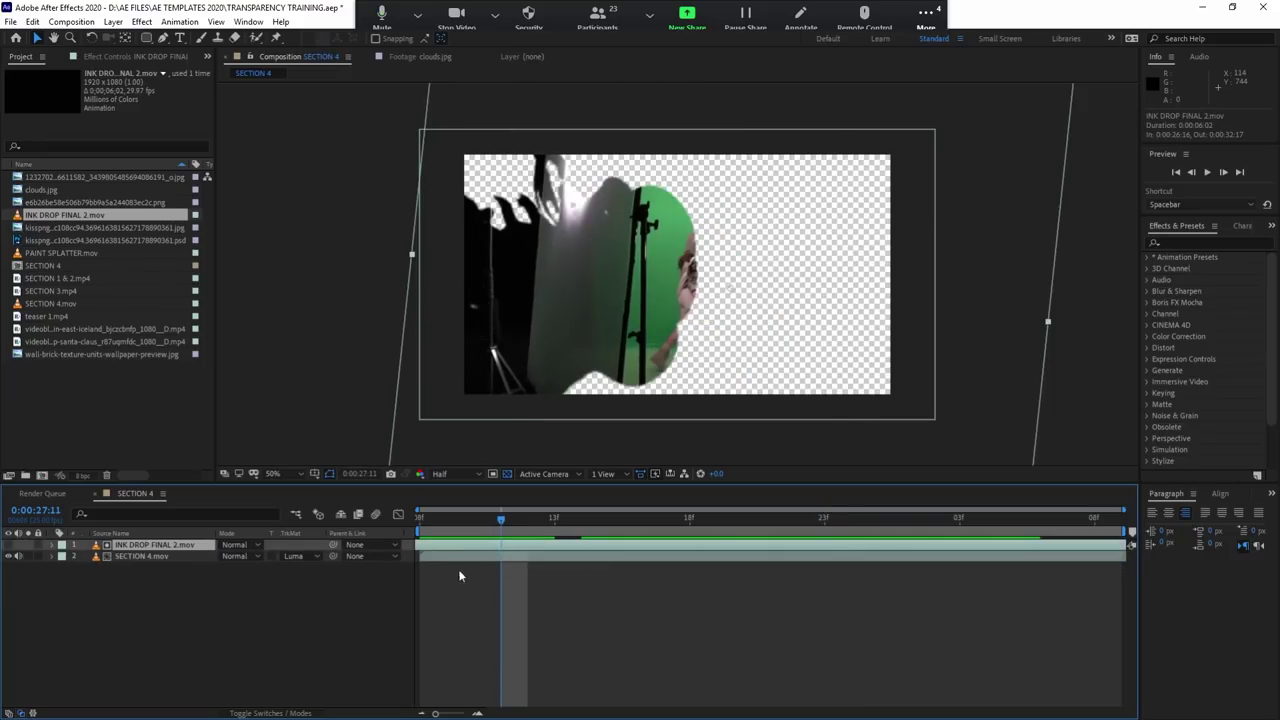
pyautogui.click(452, 556)
pyautogui.moveTo(553, 522); pyautogui.dragTo(798, 520)
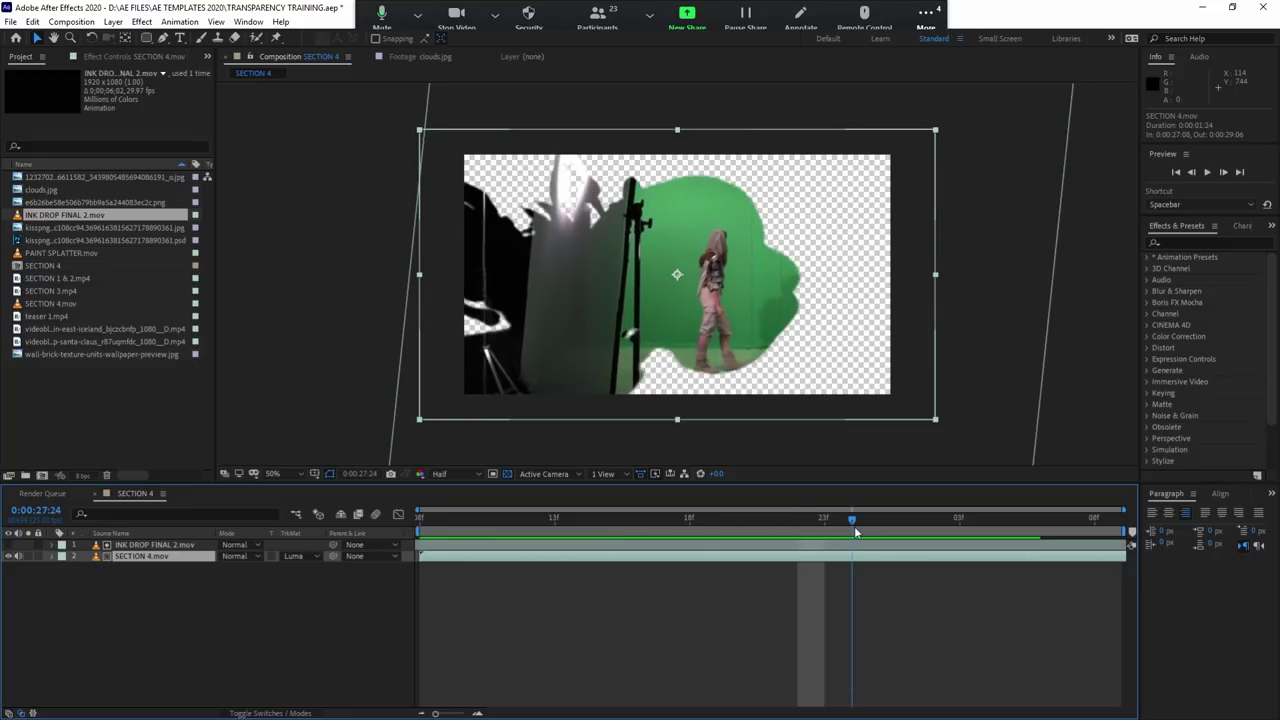
pyautogui.press('pageup')
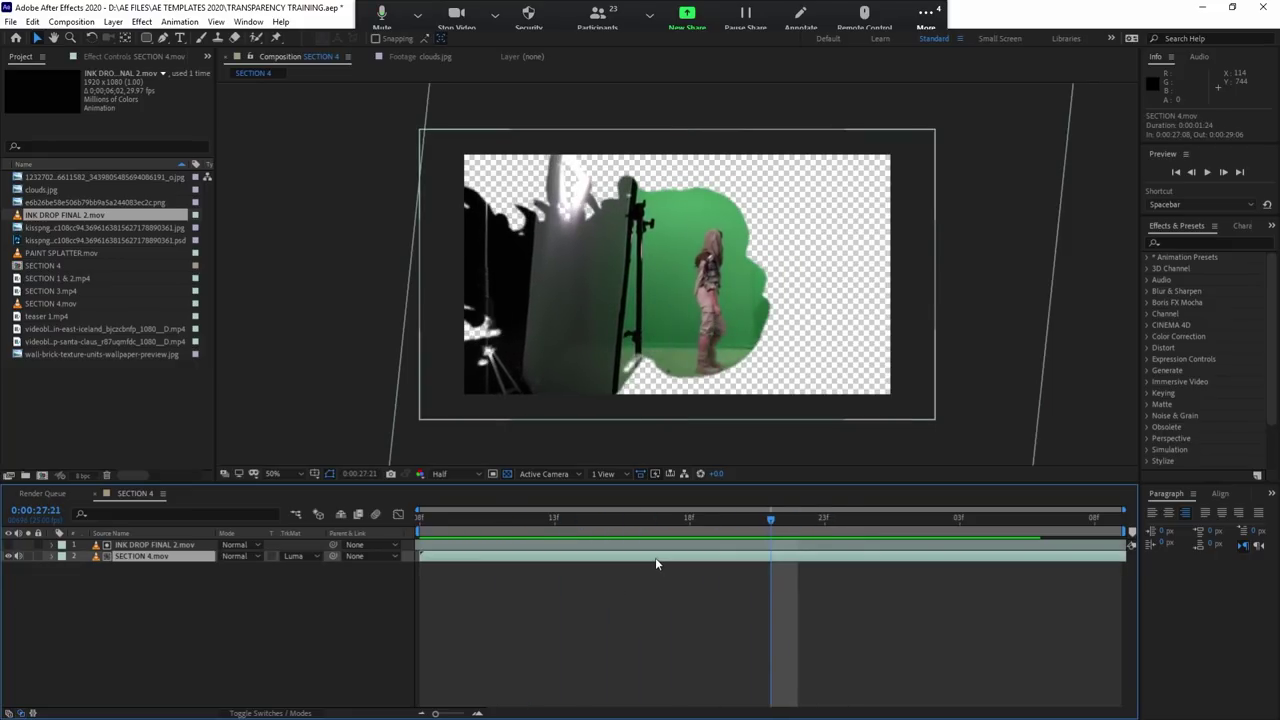
pyautogui.click(619, 519)
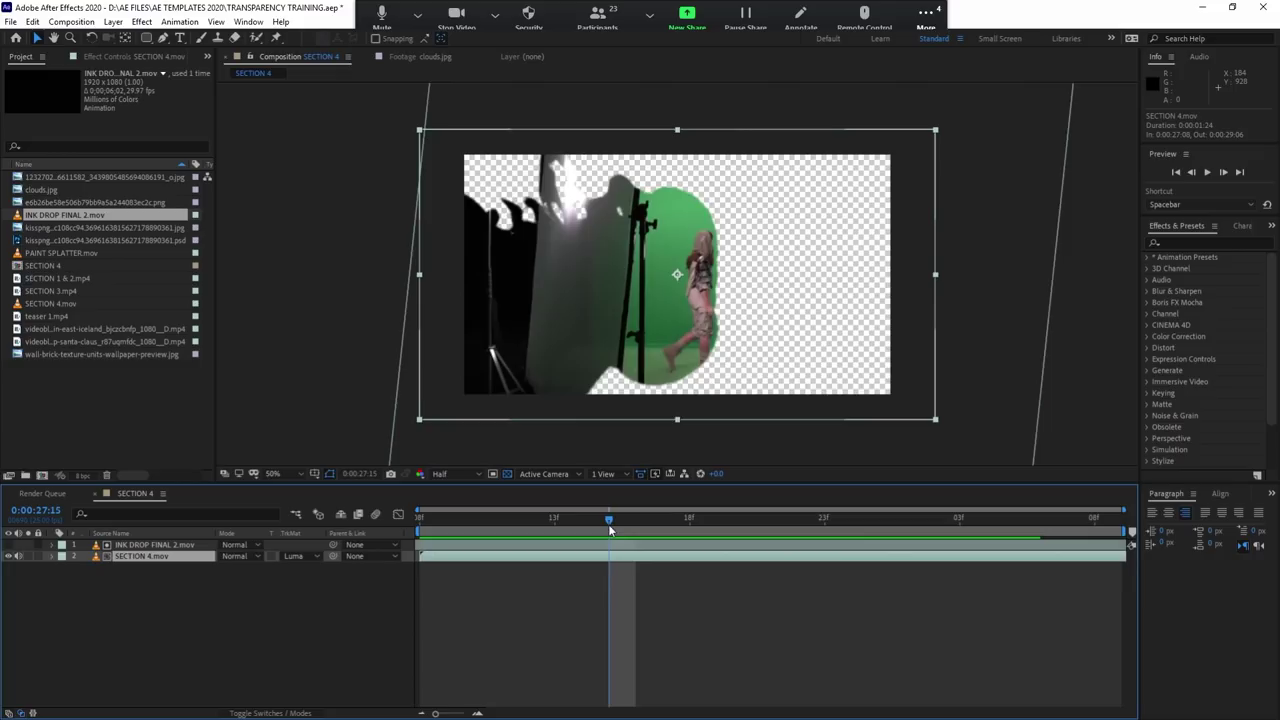
pyautogui.click(508, 473)
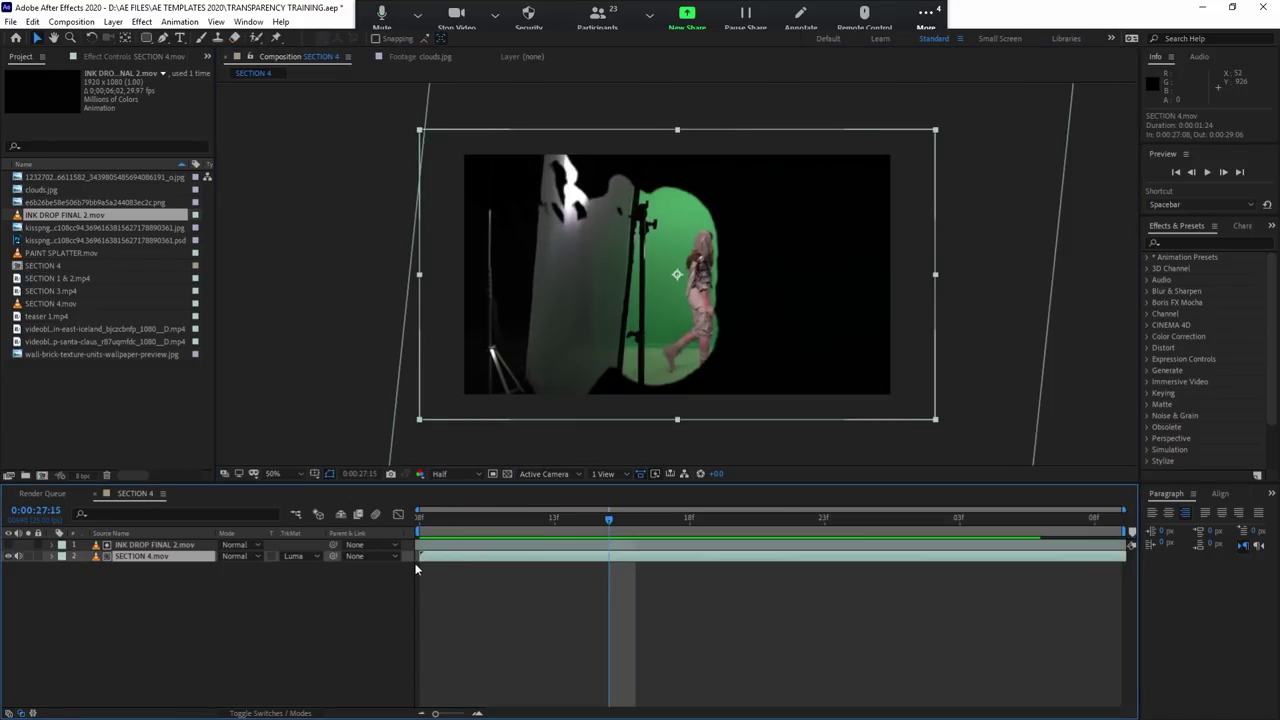
# Step: Browse the Project panel's imported images and select clouds.jpg
pyautogui.click(56, 203)
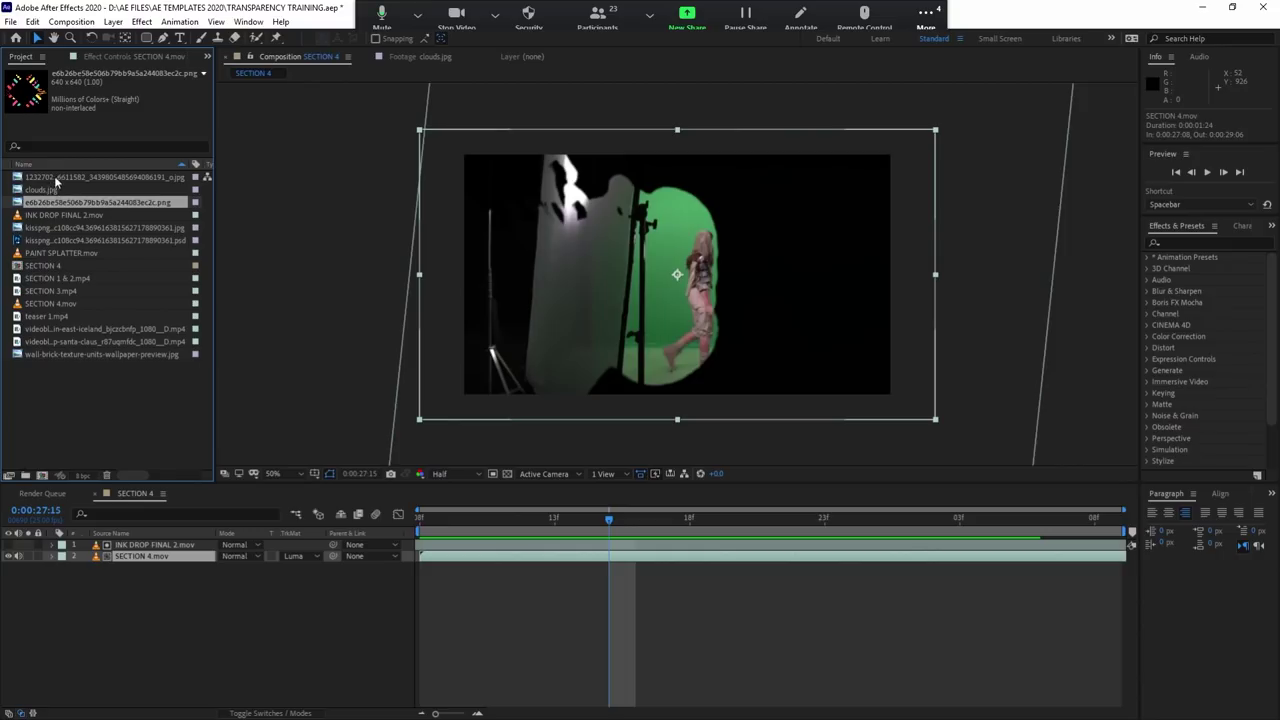
pyautogui.click(57, 178)
pyautogui.click(53, 205)
pyautogui.click(48, 217)
pyautogui.click(46, 229)
pyautogui.click(48, 204)
pyautogui.click(69, 241)
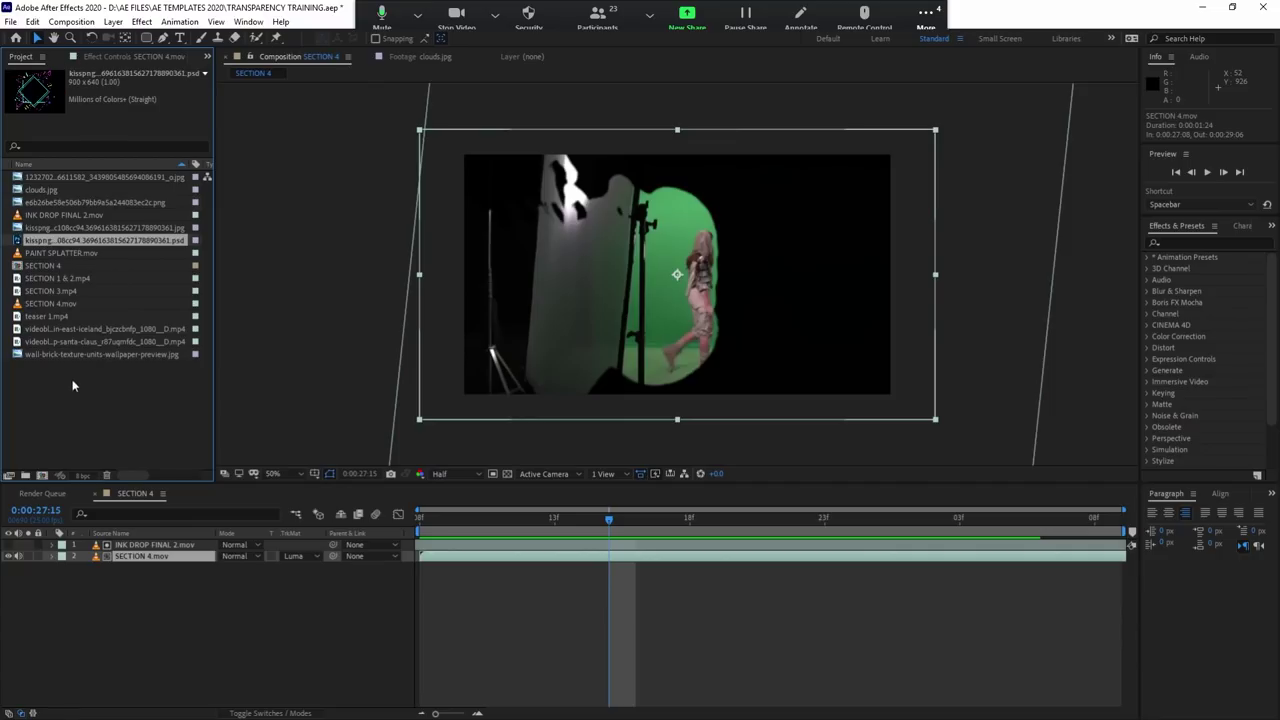
pyautogui.click(51, 227)
pyautogui.click(58, 203)
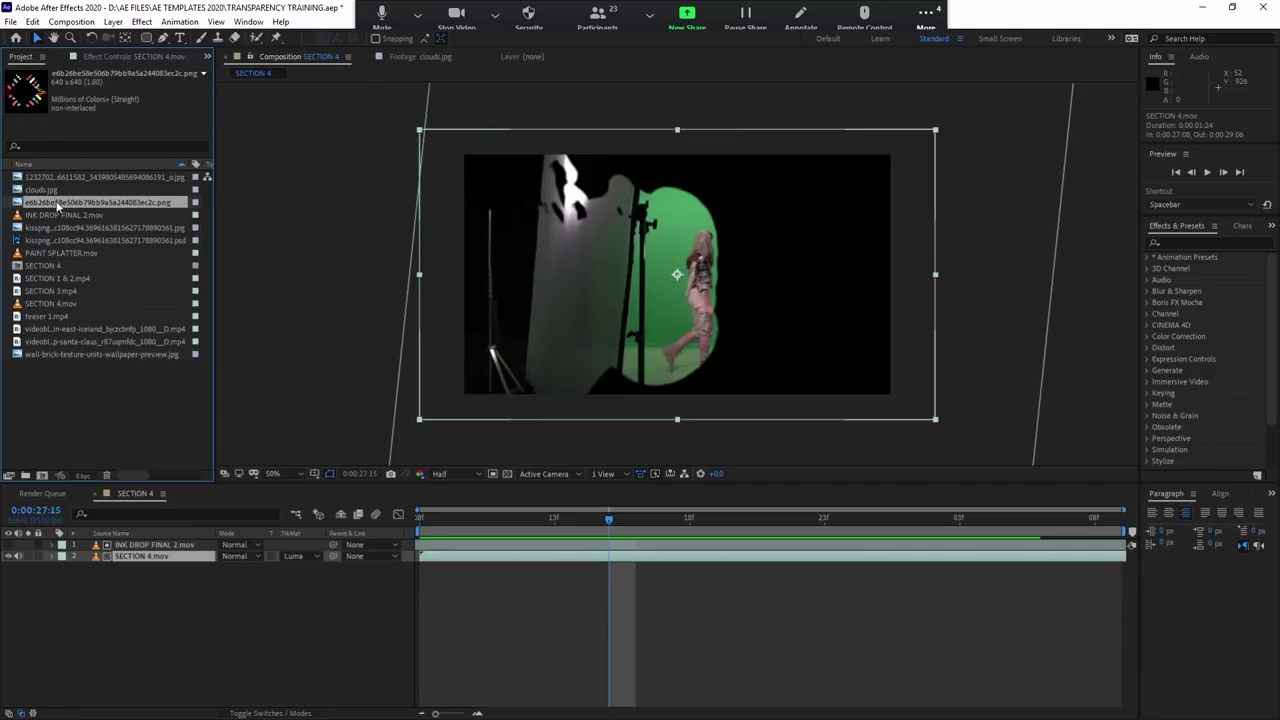
pyautogui.click(71, 177)
pyautogui.click(42, 189)
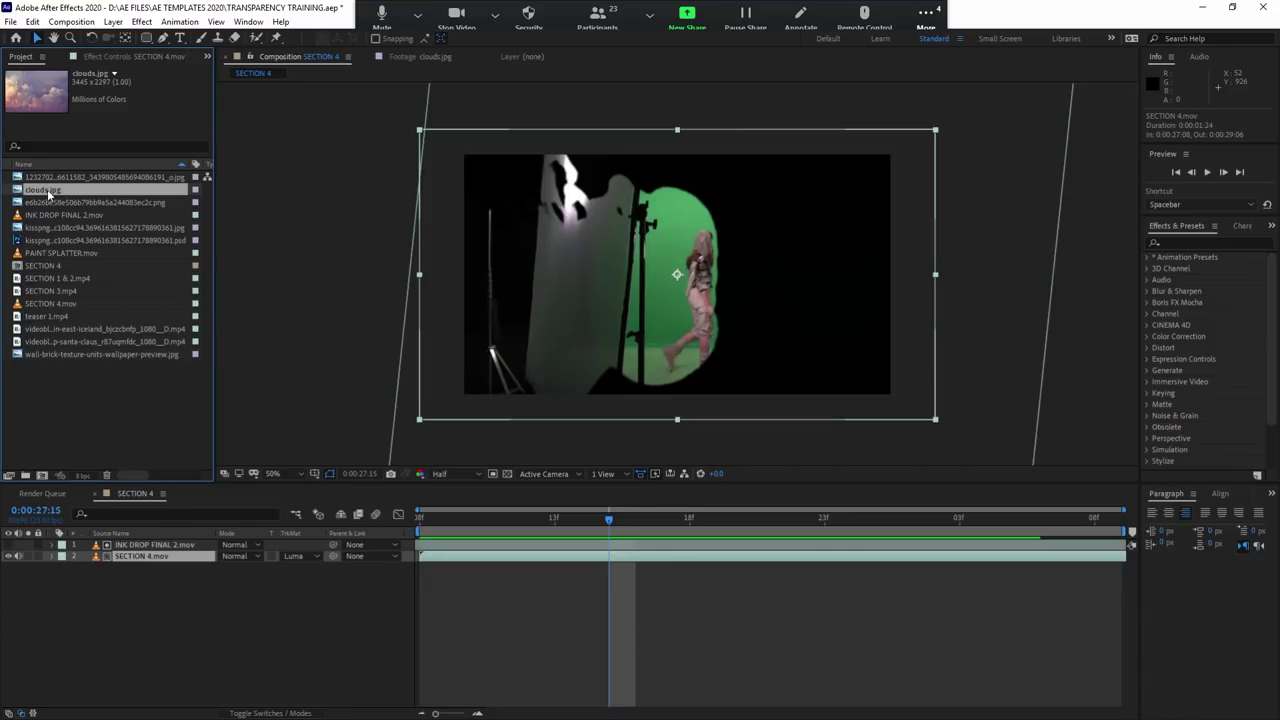
# Step: Add clouds.jpg to the comp and preview the ink-drop matte with the transparency grid on
pyautogui.moveTo(47, 195)
pyautogui.mouseDown()
pyautogui.moveTo(134, 566)
pyautogui.moveTo(145, 558)
pyautogui.mouseUp()
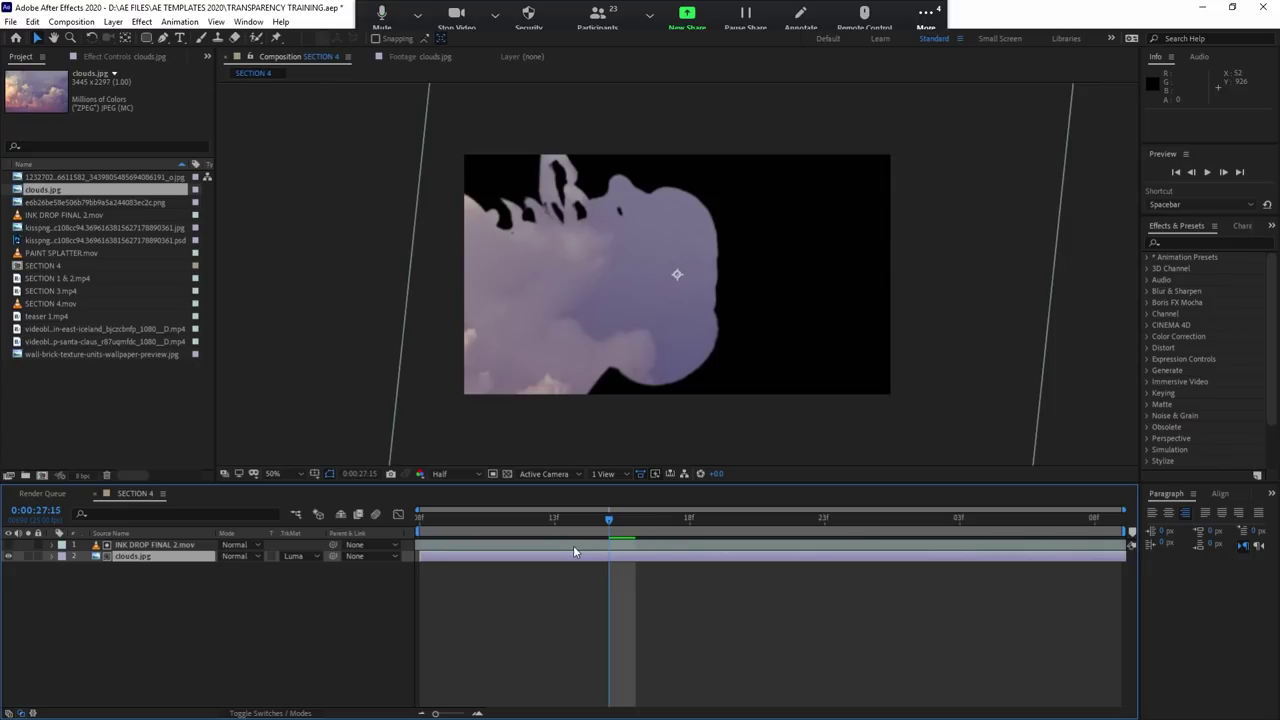
pyautogui.press('space')
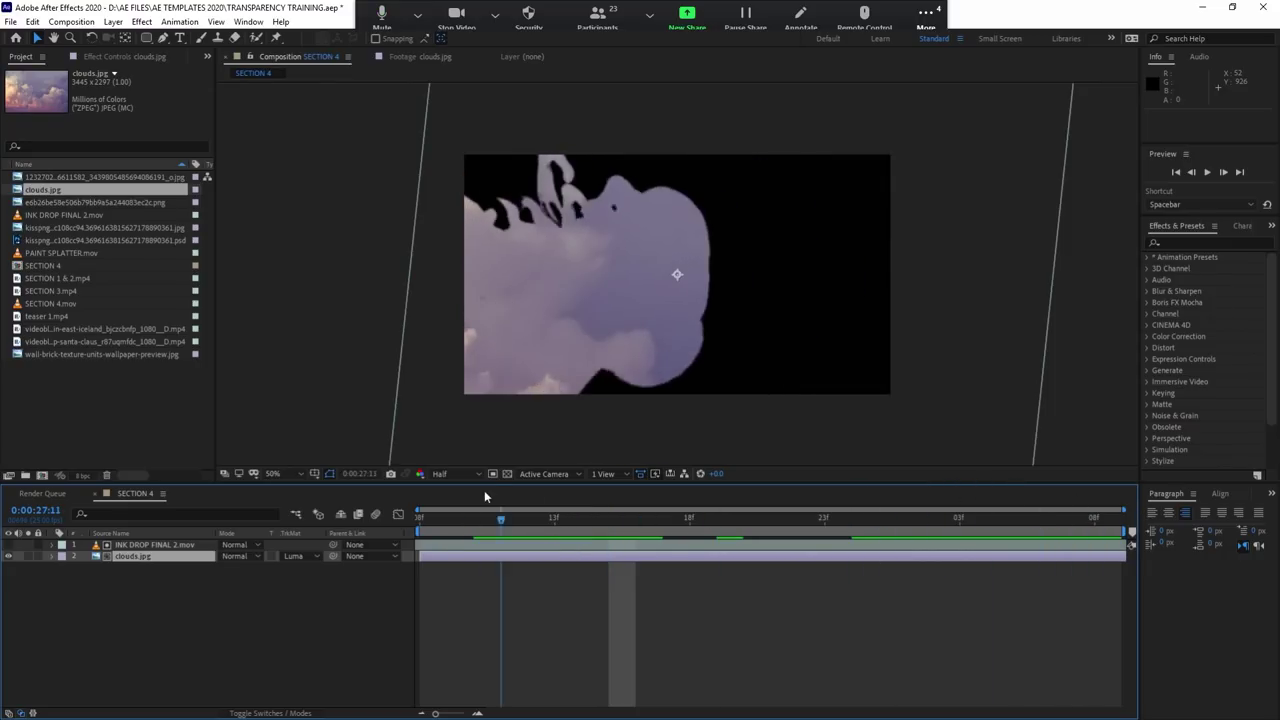
pyautogui.press('space')
pyautogui.click(507, 473)
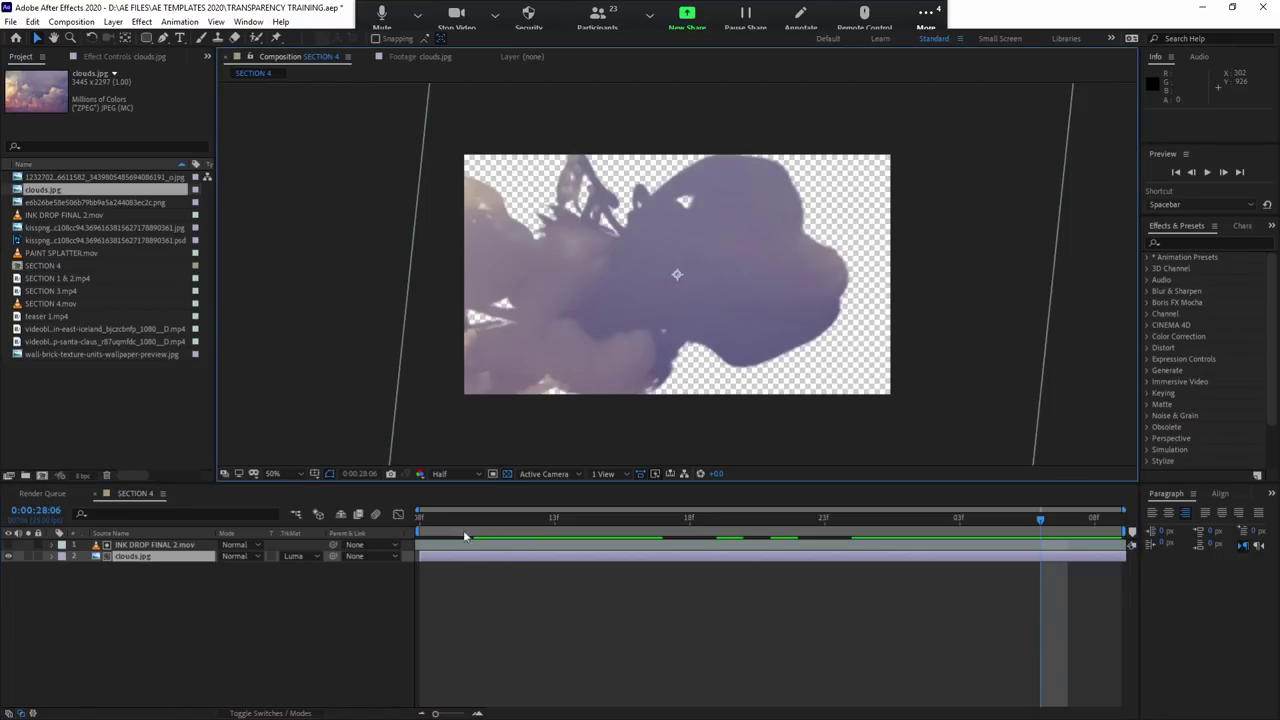
pyautogui.press('space')
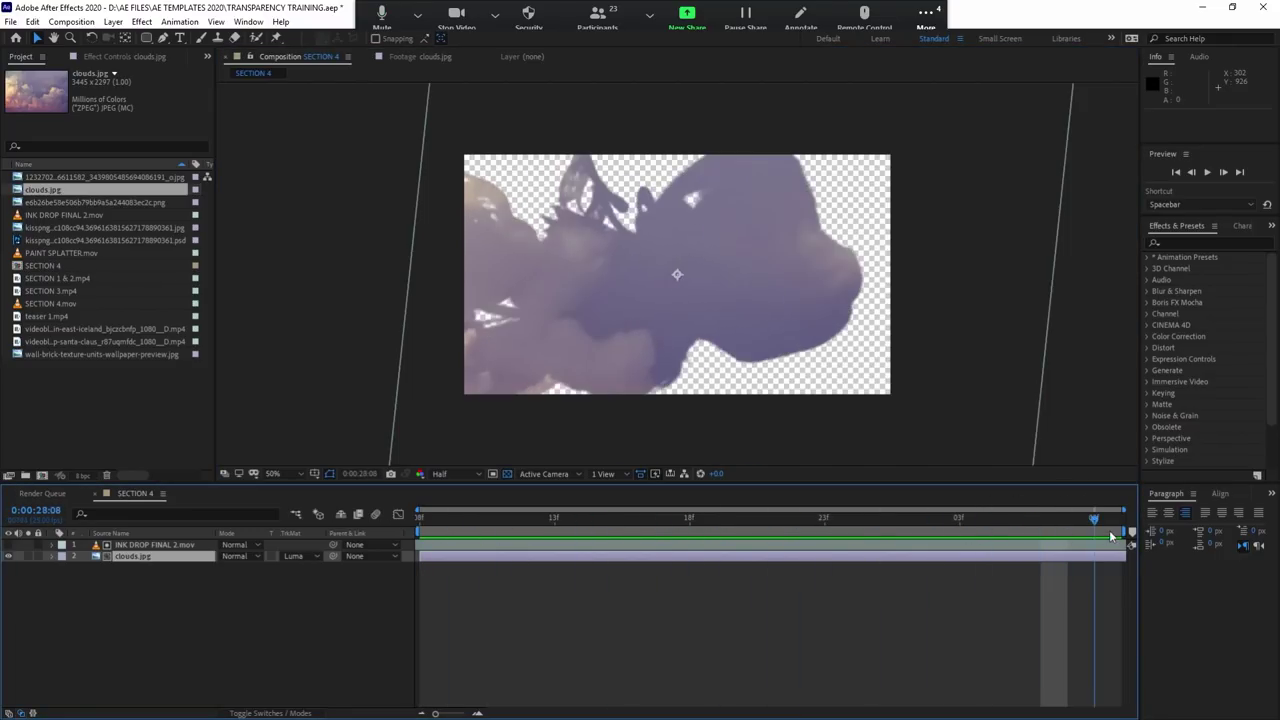
pyautogui.click(745, 522)
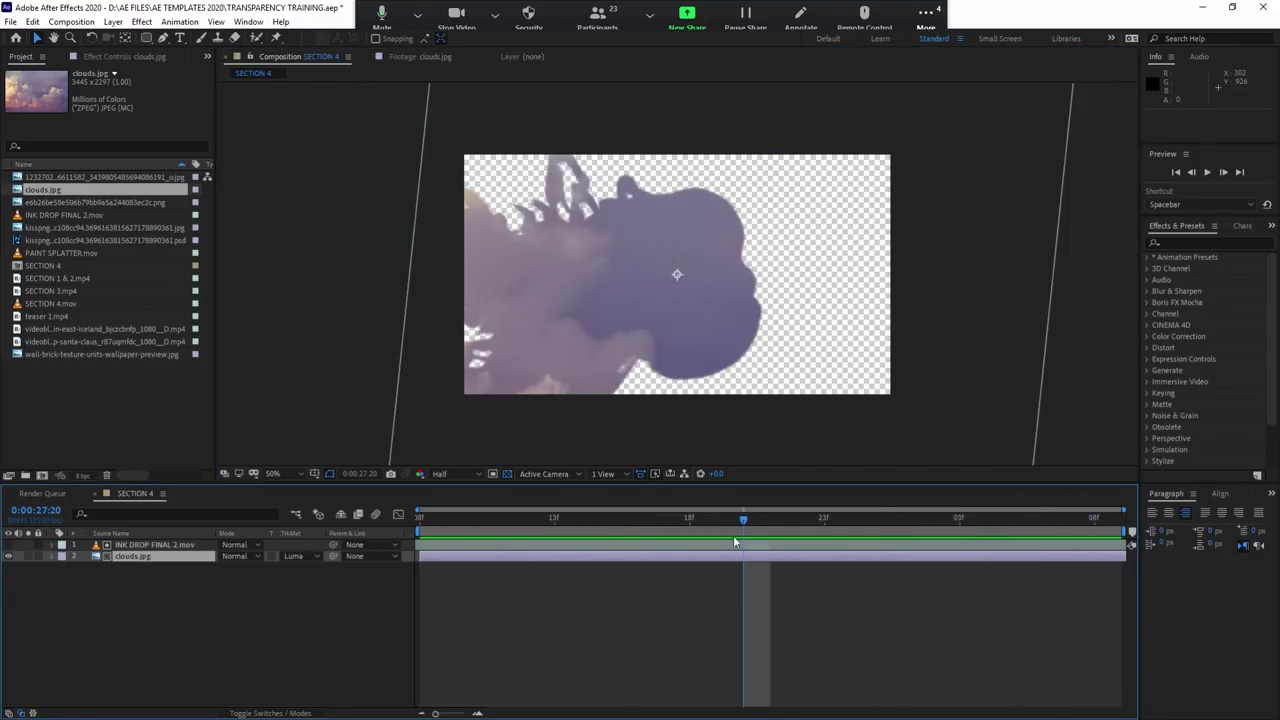
pyautogui.press('space')
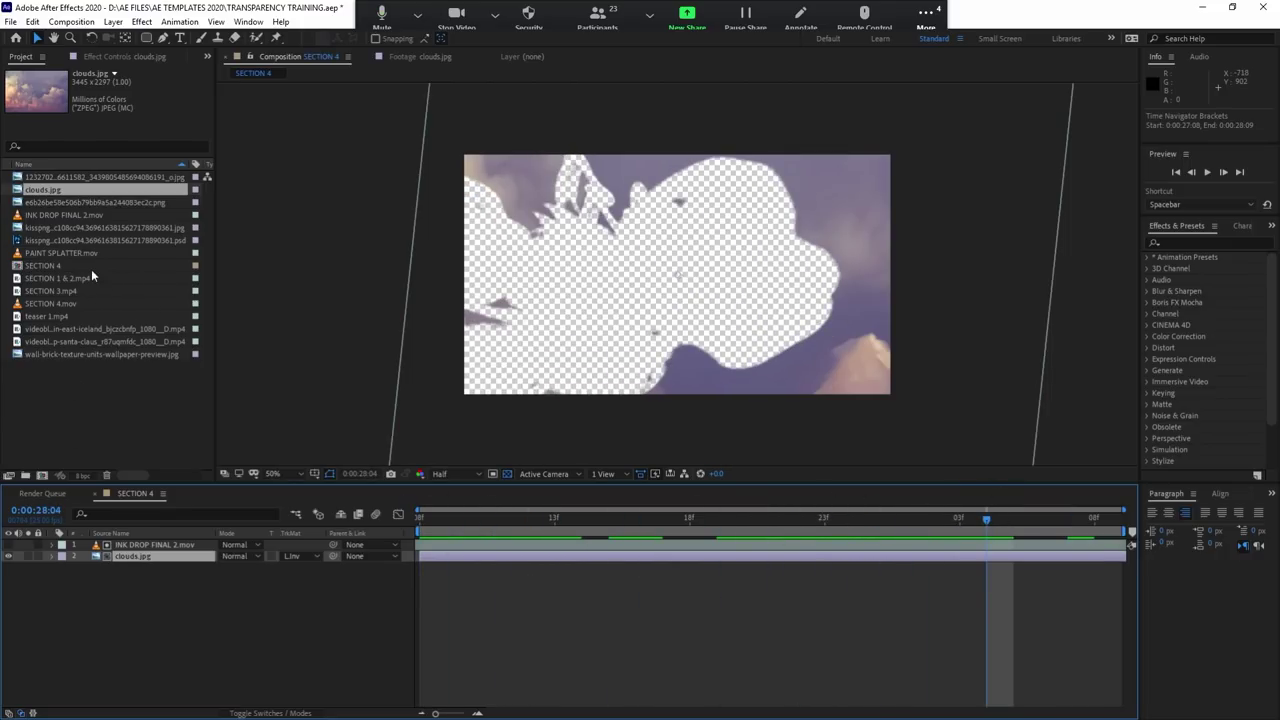
# Step: Add the Santa Claus video to the comp and slide INK DROP FINAL 2 later in time
pyautogui.click(56, 342)
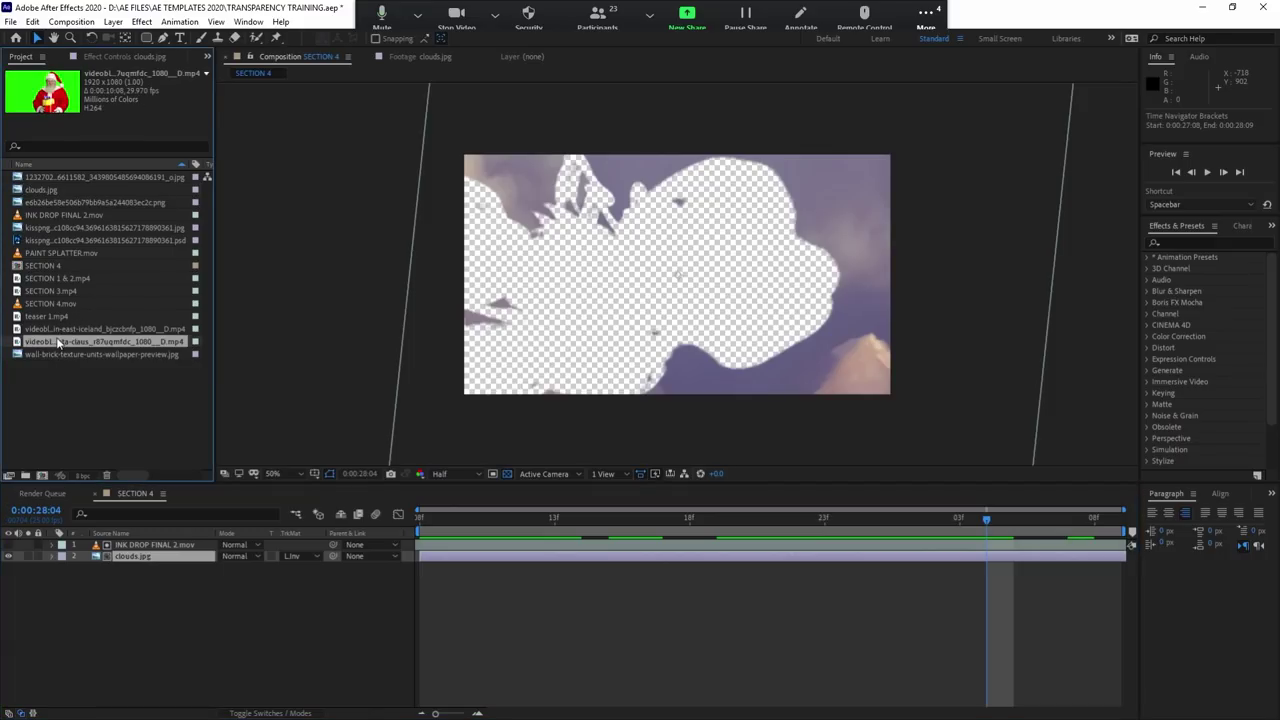
pyautogui.moveTo(57, 342); pyautogui.dragTo(105, 620)
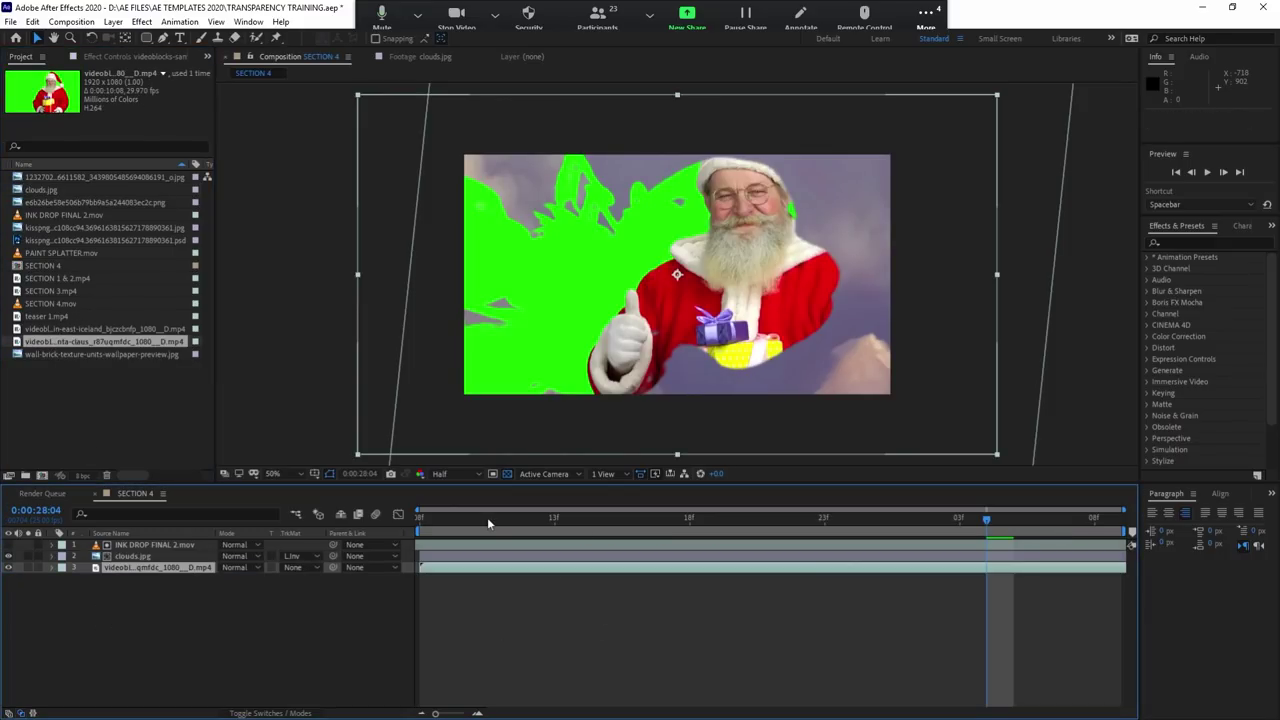
pyautogui.moveTo(487, 517); pyautogui.dragTo(380, 530)
pyautogui.click(814, 546)
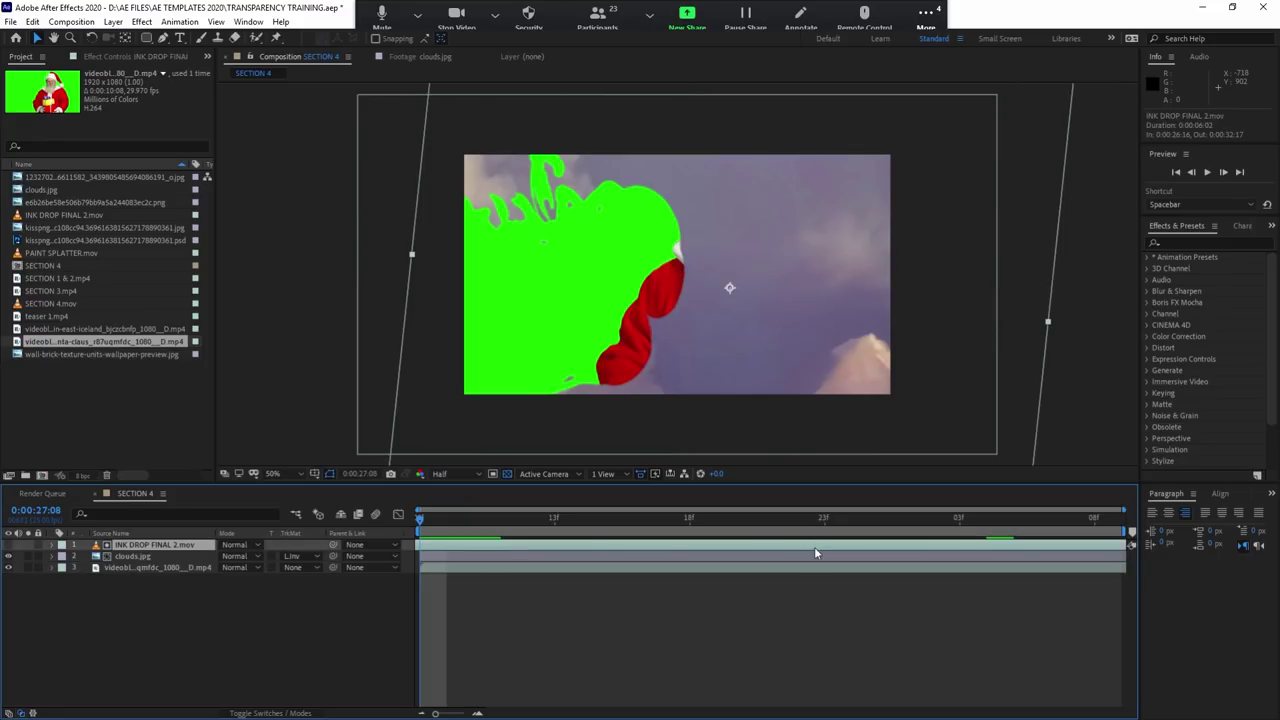
pyautogui.moveTo(814, 546); pyautogui.dragTo(740, 630)
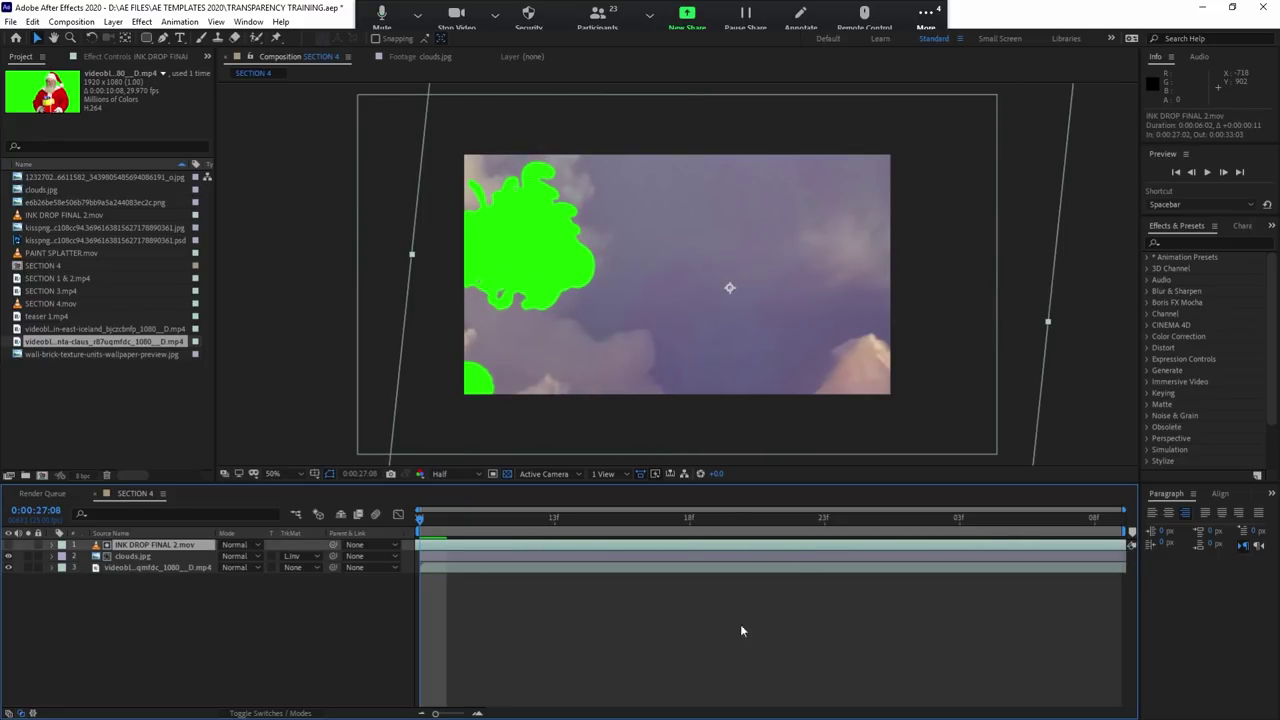
# Step: Scrub and preview Santa appearing through the ink-drop hole, then select all three layers
pyautogui.moveTo(433, 530); pyautogui.dragTo(1100, 520)
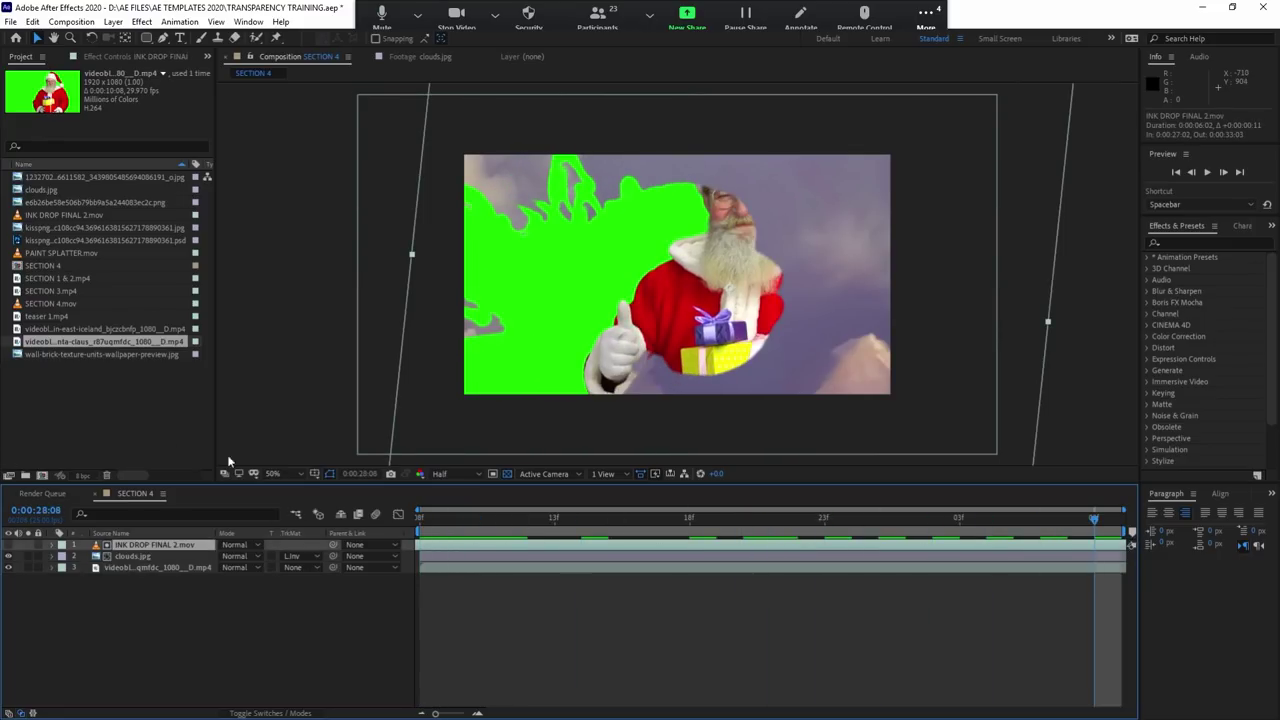
pyautogui.press('space')
pyautogui.press('space')
pyautogui.click(472, 521)
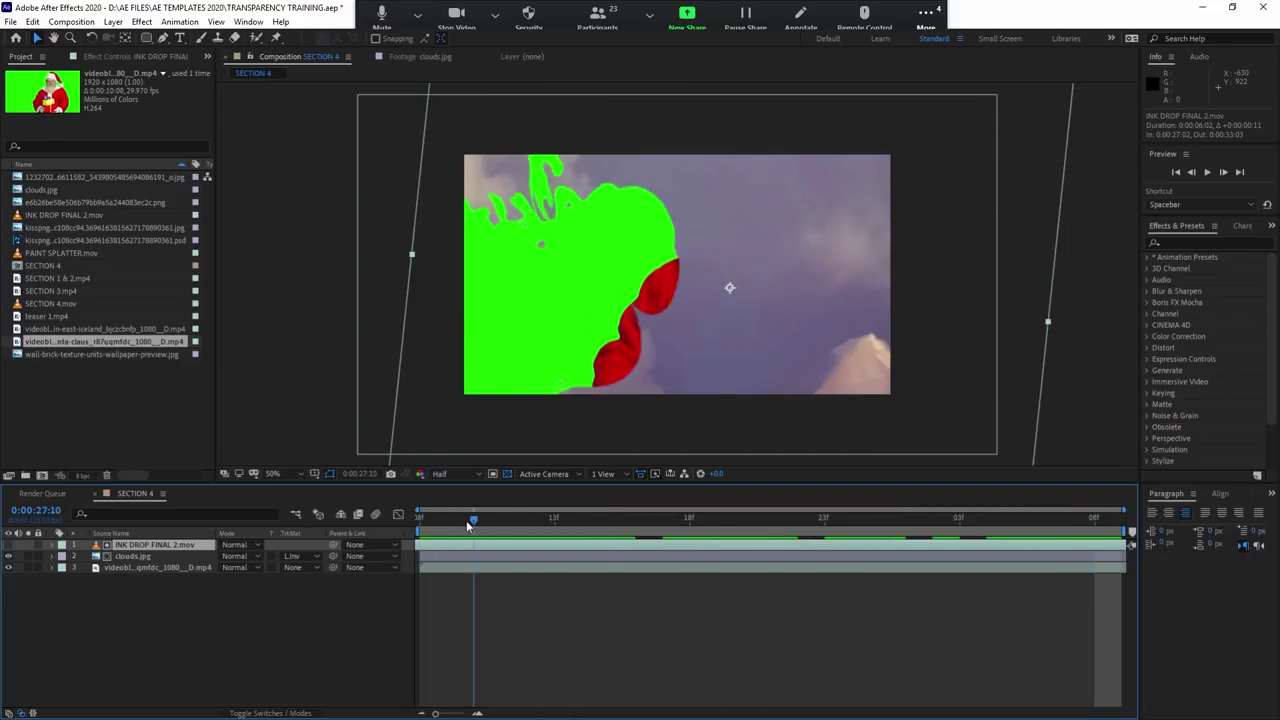
pyautogui.moveTo(468, 525); pyautogui.dragTo(1038, 552)
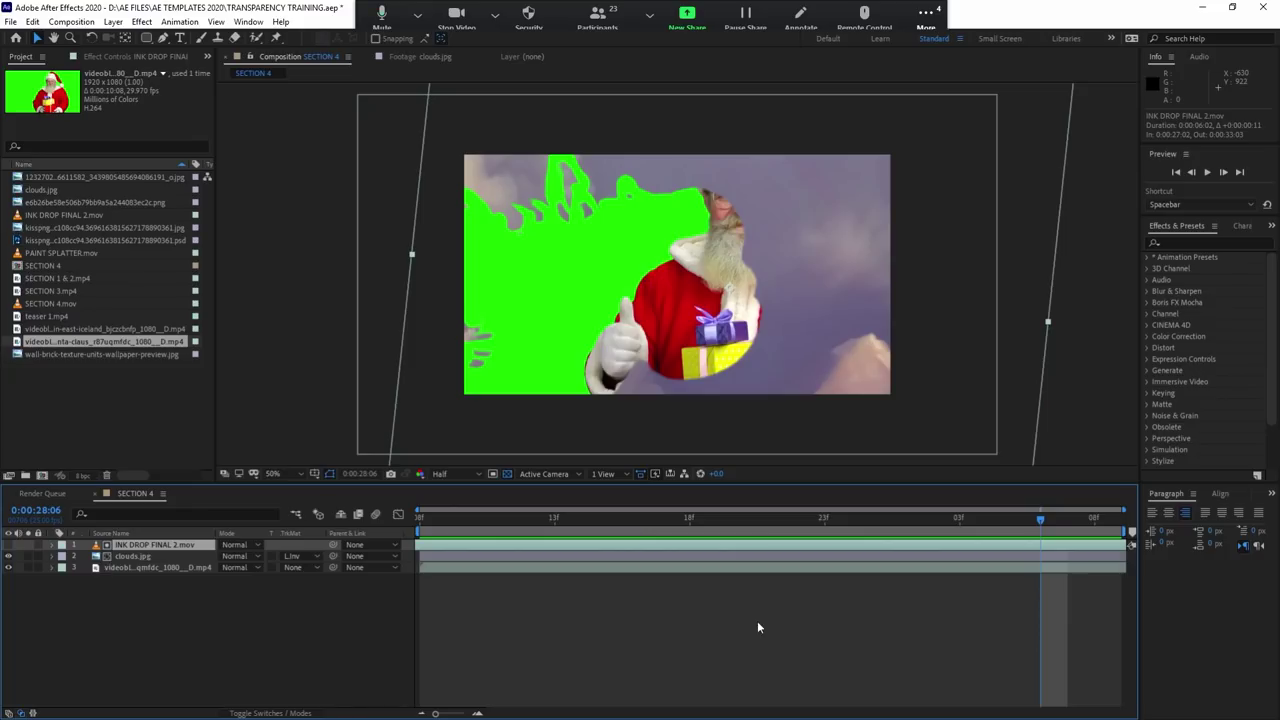
pyautogui.click(558, 626)
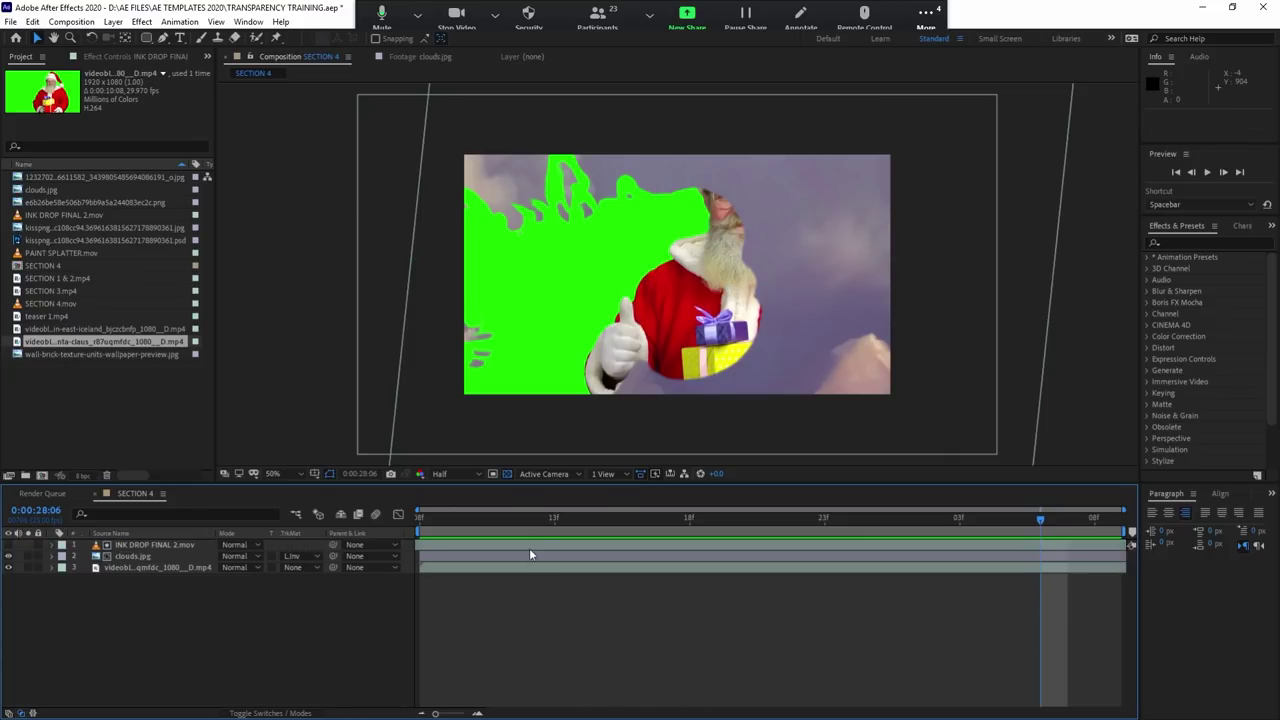
pyautogui.click(529, 547)
pyautogui.keyDown('shift'); pyautogui.click(512, 570); pyautogui.keyUp('shift')
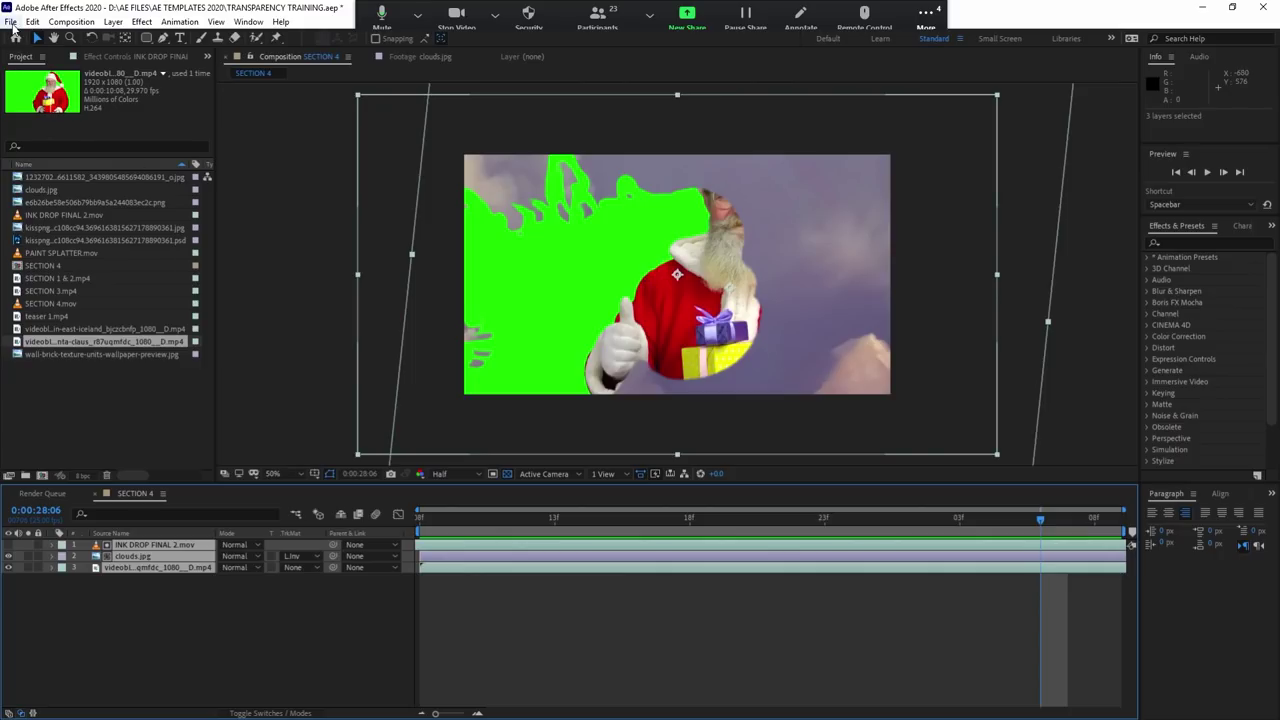
# Step: Open the FOR TITLE TRAINING.aep project via File > Open Project
pyautogui.press('alt')
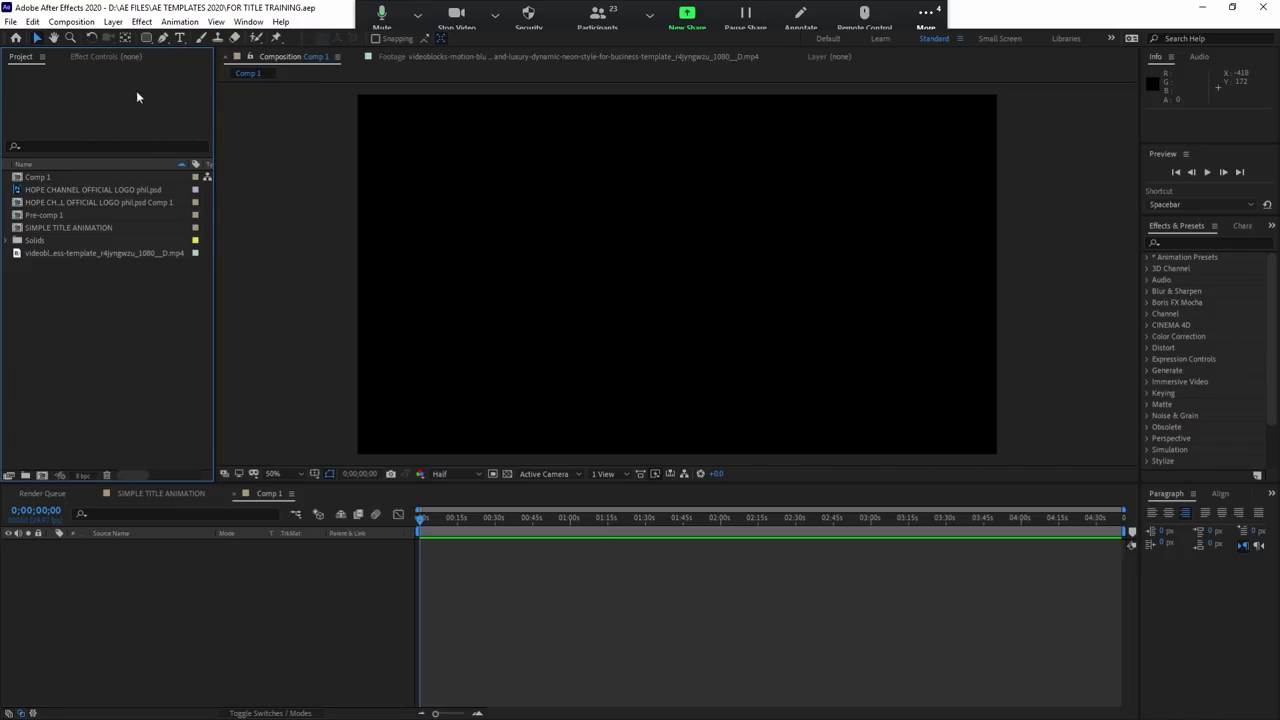
# Step: Create a text layer in Comp 1 reading 'Hope Channel'
pyautogui.click(180, 37)
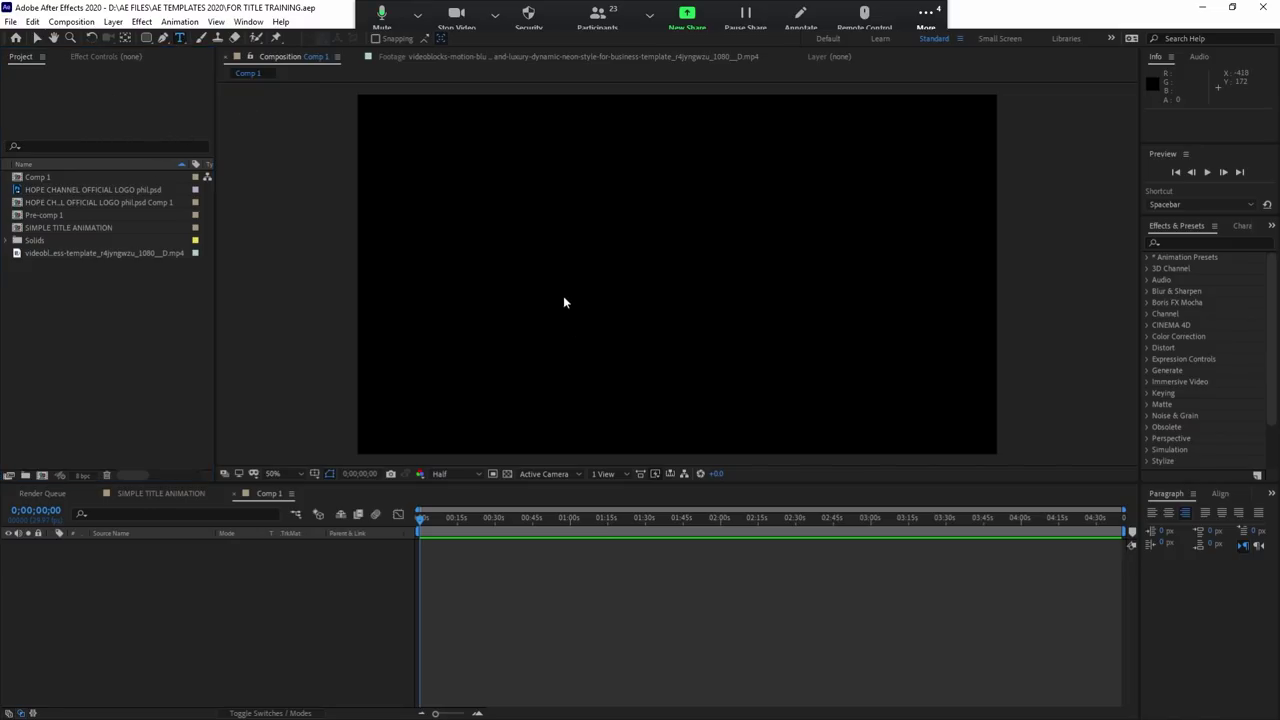
pyautogui.click(490, 298)
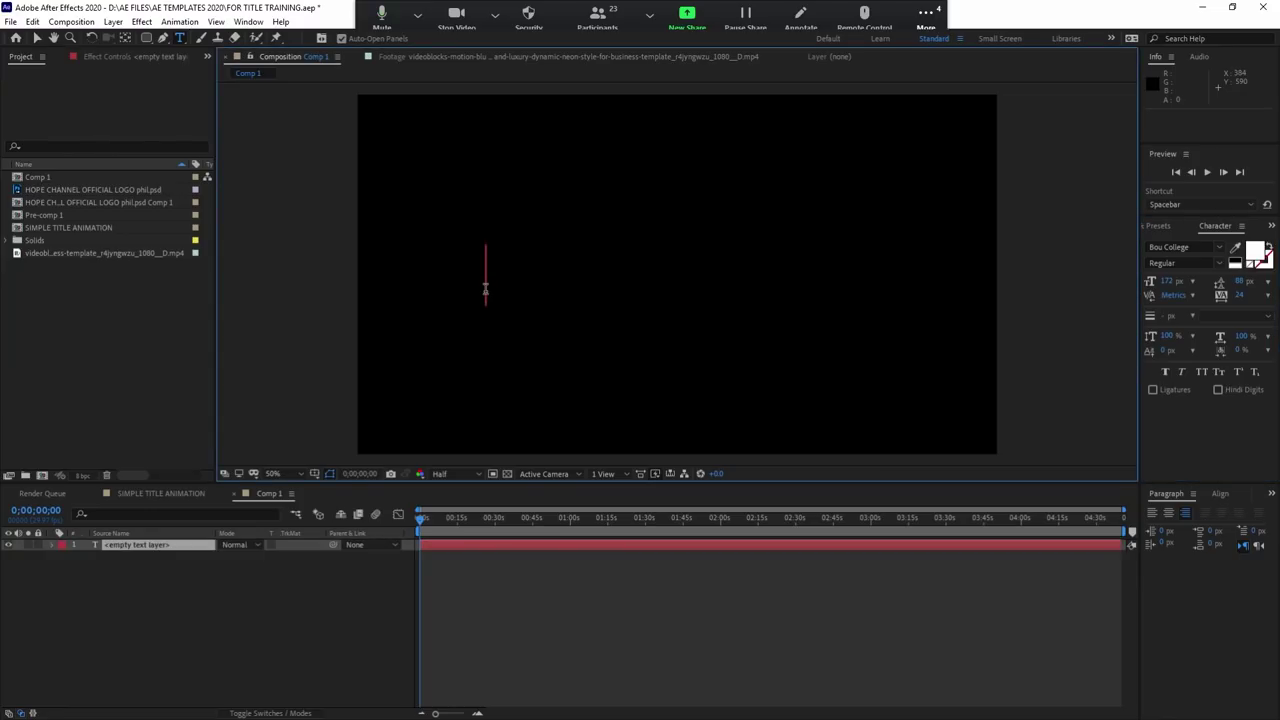
pyautogui.write('Hope')
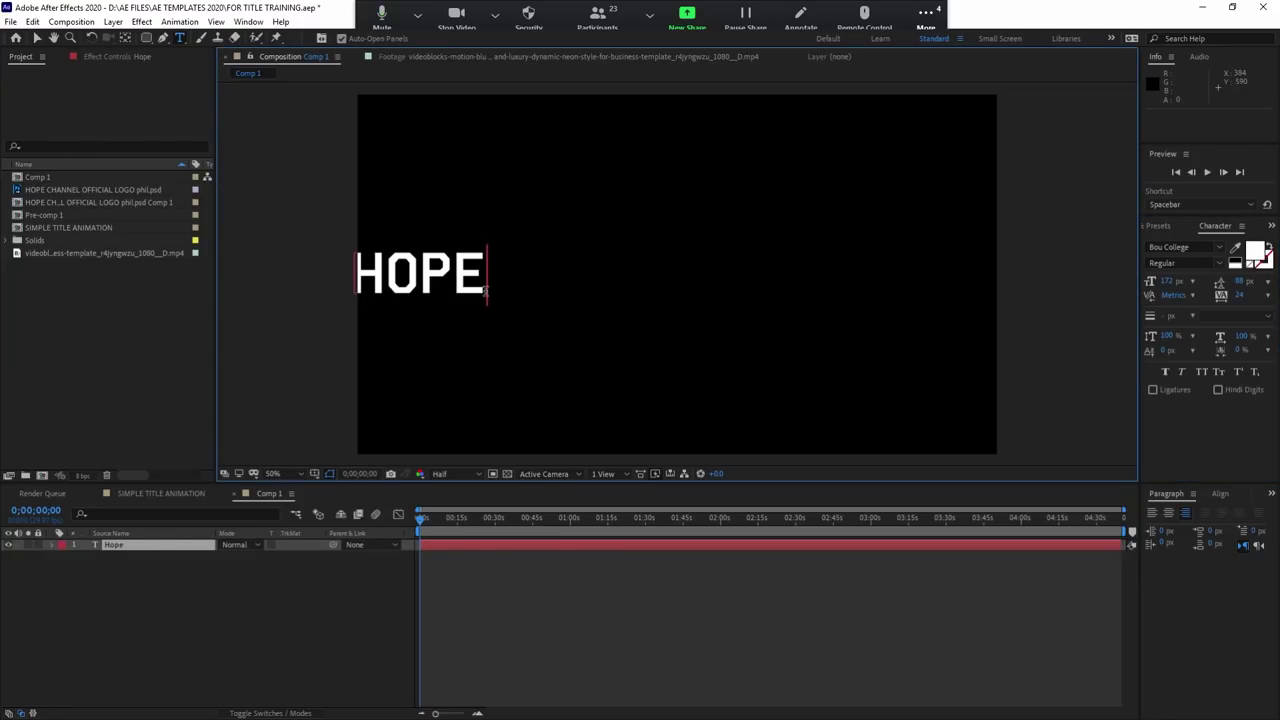
pyautogui.write(' Ca')
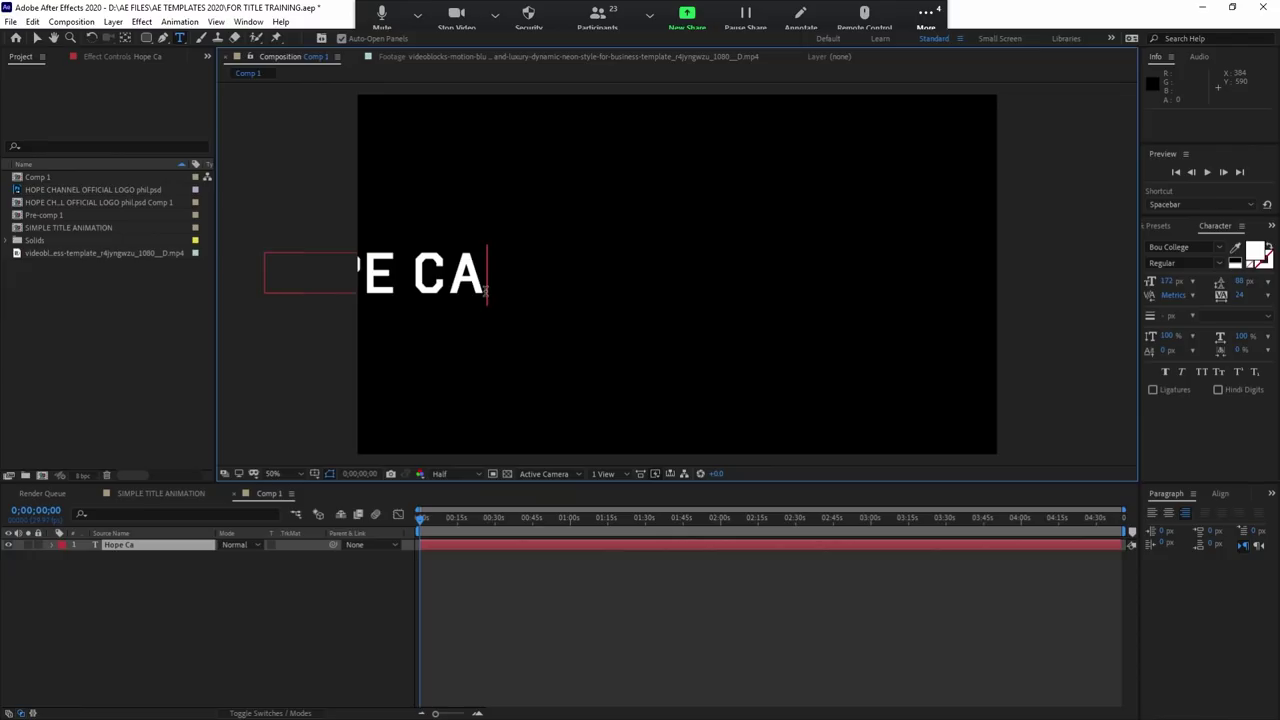
pyautogui.press('BackSpace')
pyautogui.write('hannel')
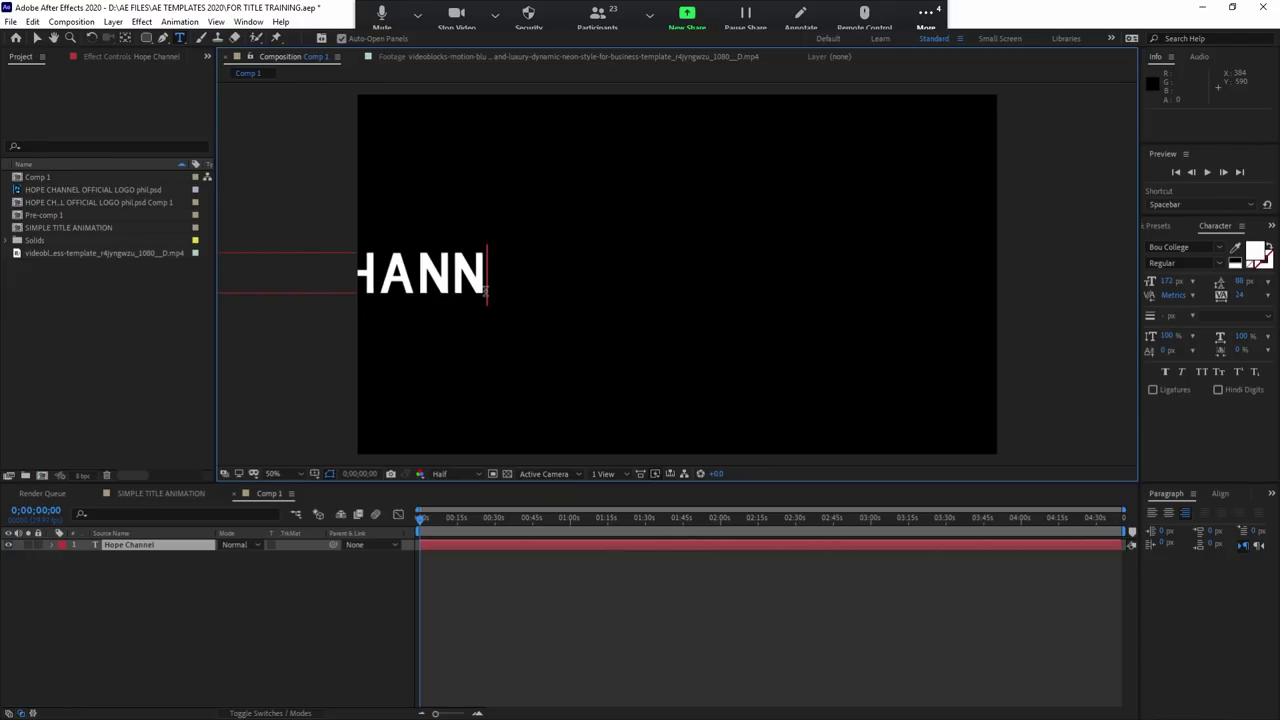
pyautogui.click(36, 37)
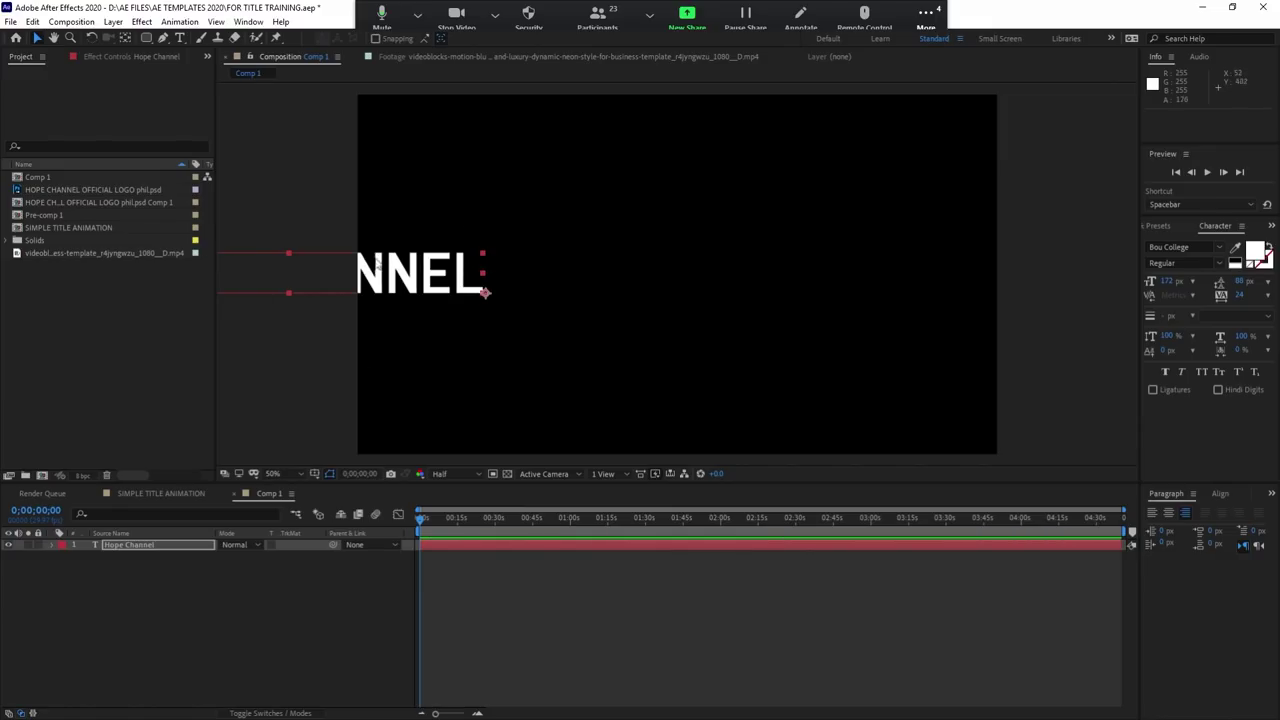
# Step: Centre the title's anchor point and position in Comp 1, then move the time to about 6 seconds
pyautogui.moveTo(401, 274); pyautogui.dragTo(748, 268)
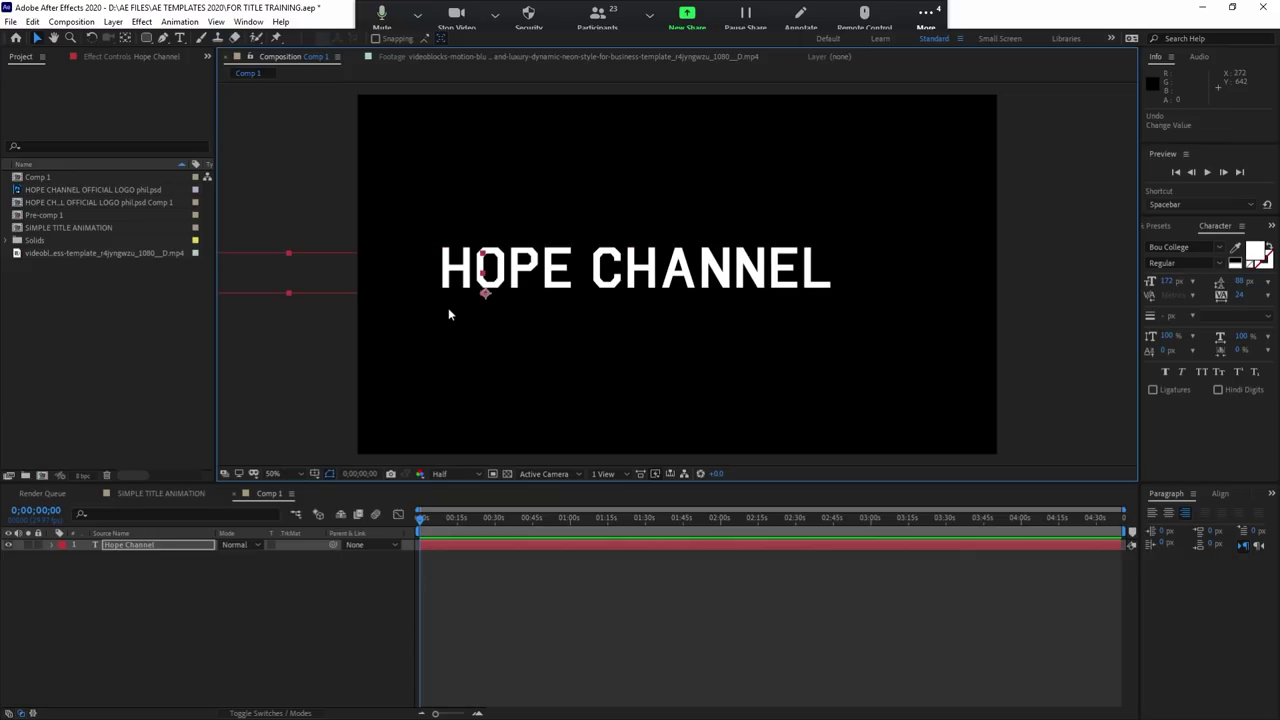
pyautogui.hotkey('ctrl', 'z')
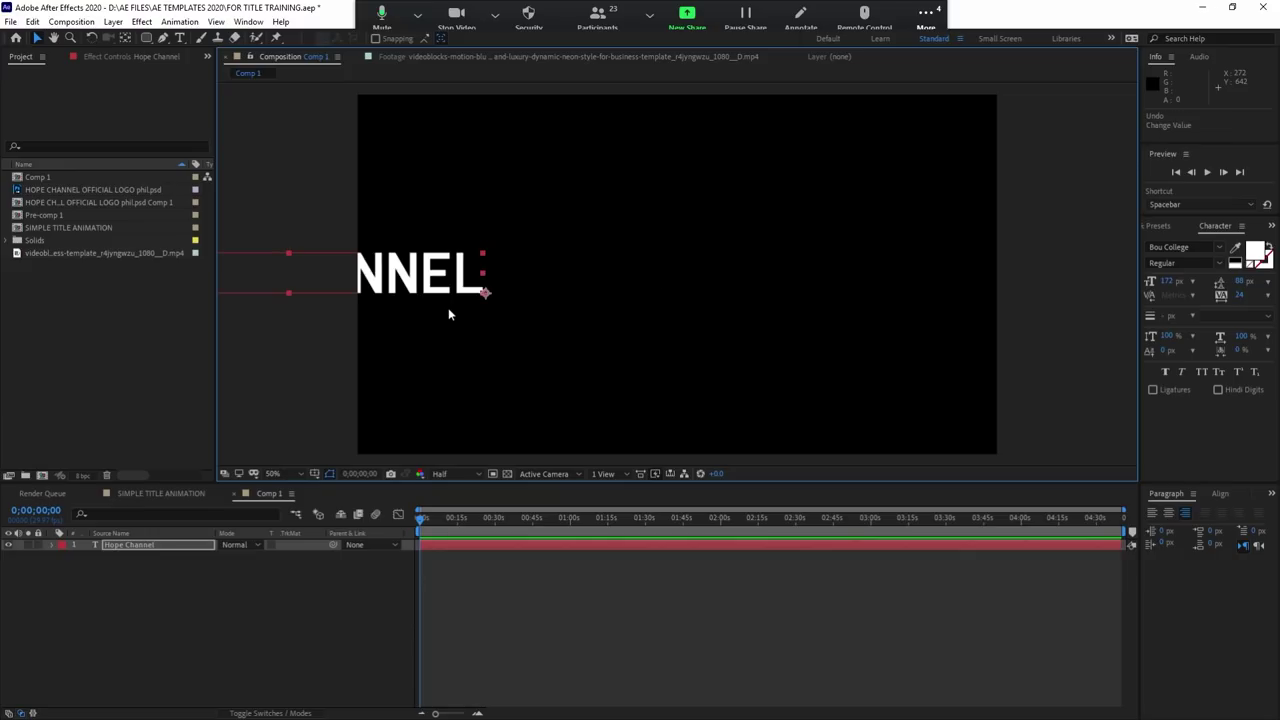
pyautogui.hotkey('ctrl', 'z')
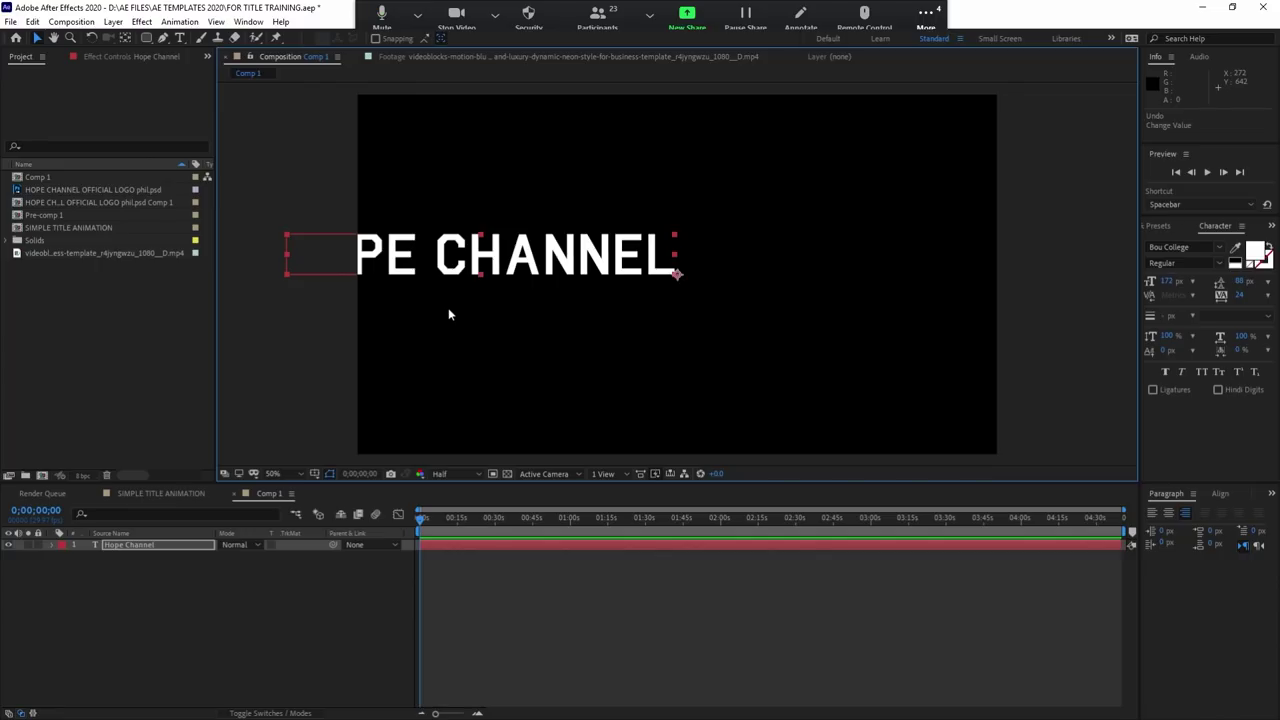
pyautogui.hotkey('ctrl', 'z')
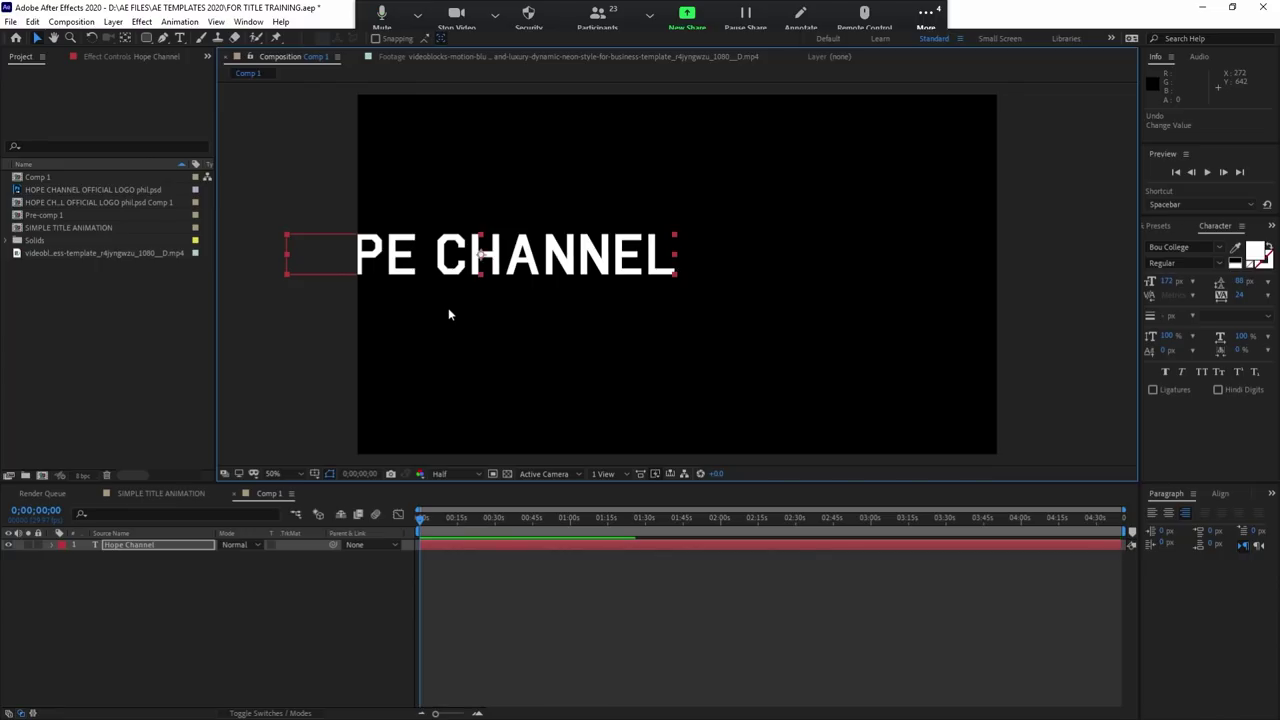
pyautogui.hotkey('ctrl', 'z')
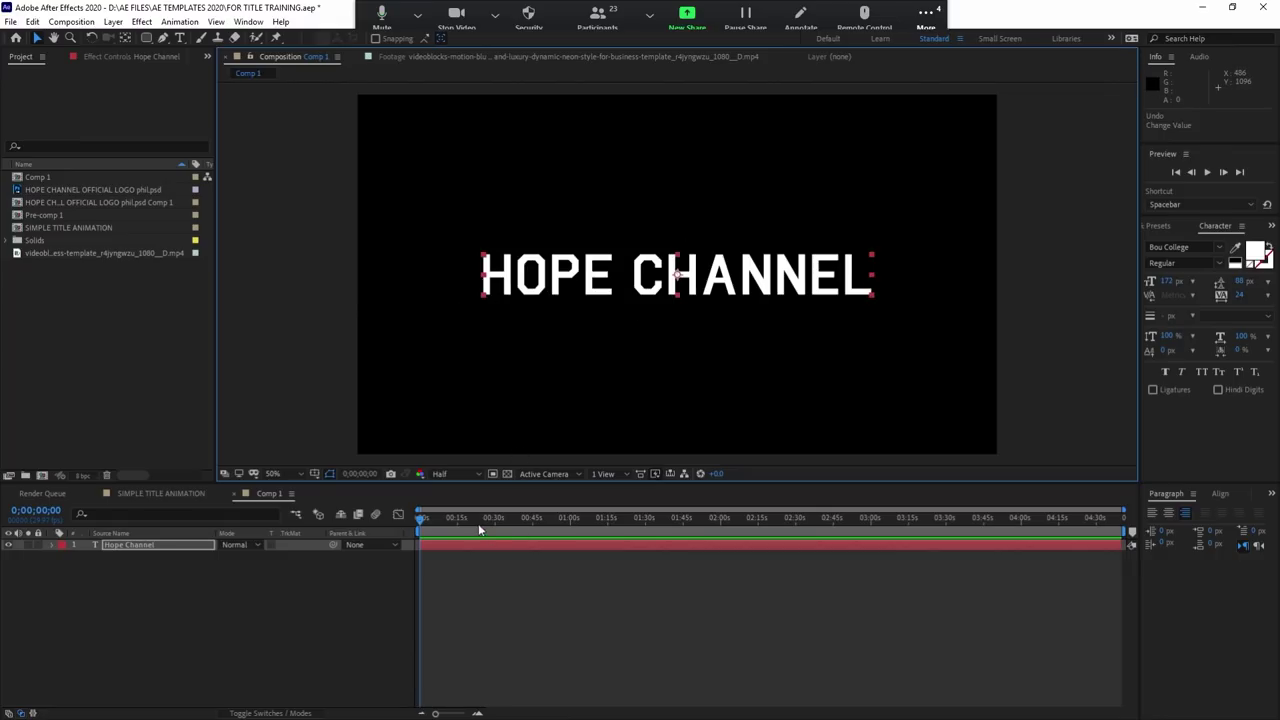
pyautogui.moveTo(478, 523); pyautogui.dragTo(435, 530)
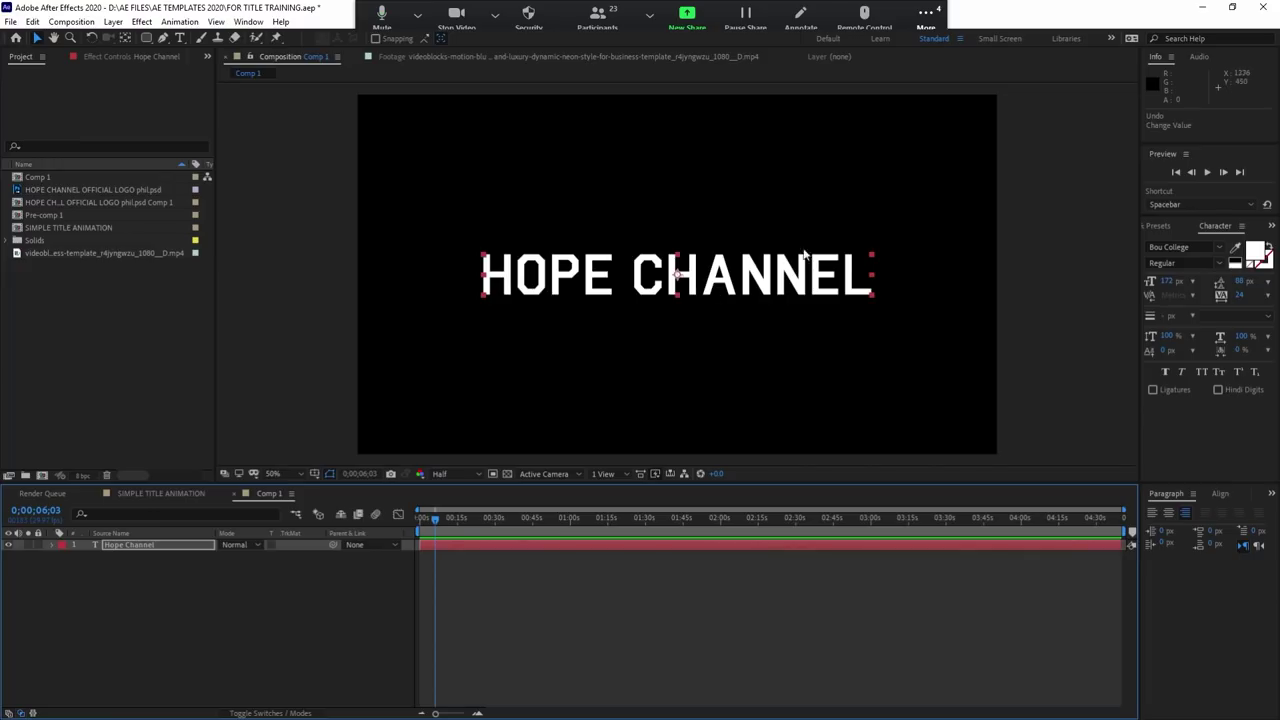
# Step: Re-centre the HOPE CHANNEL text's anchor point and centre the layer in the composition
pyautogui.click(125, 37)
pyautogui.moveTo(680, 284)
pyautogui.mouseDown()
pyautogui.moveTo(843, 292)
pyautogui.moveTo(528, 306)
pyautogui.mouseUp()
pyautogui.press('v')
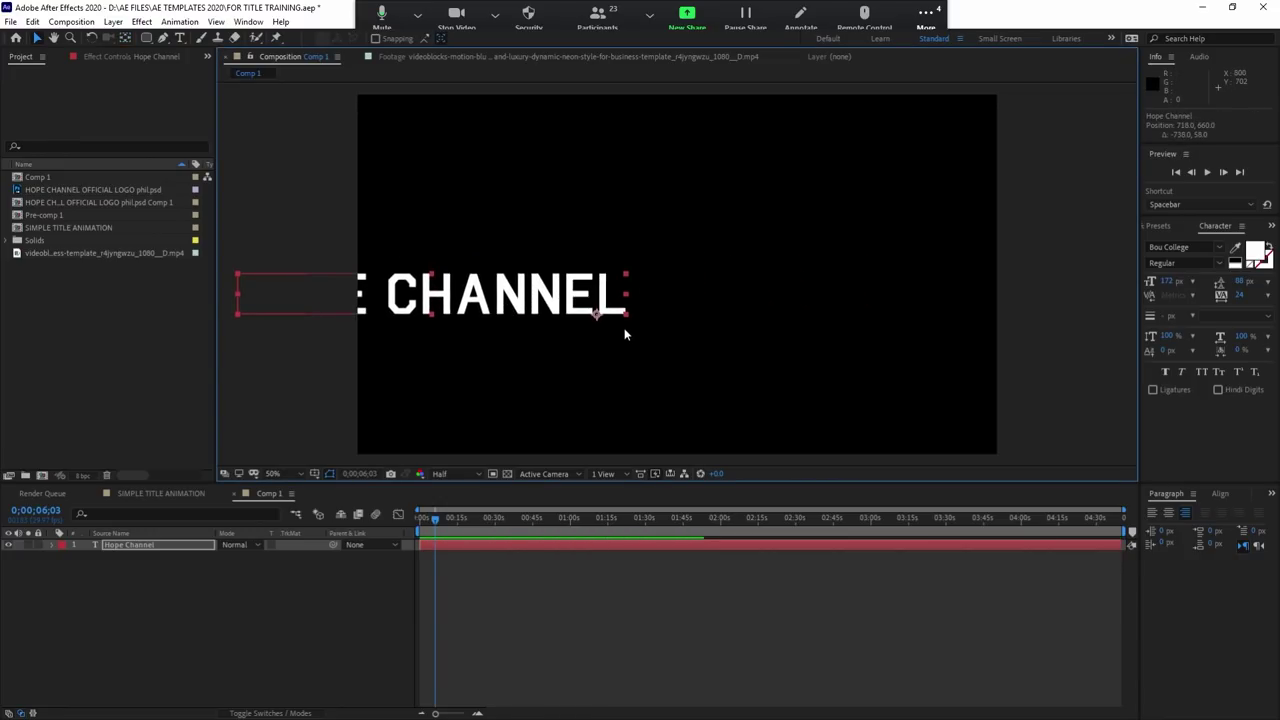
pyautogui.hotkey('ctrl', 'z')
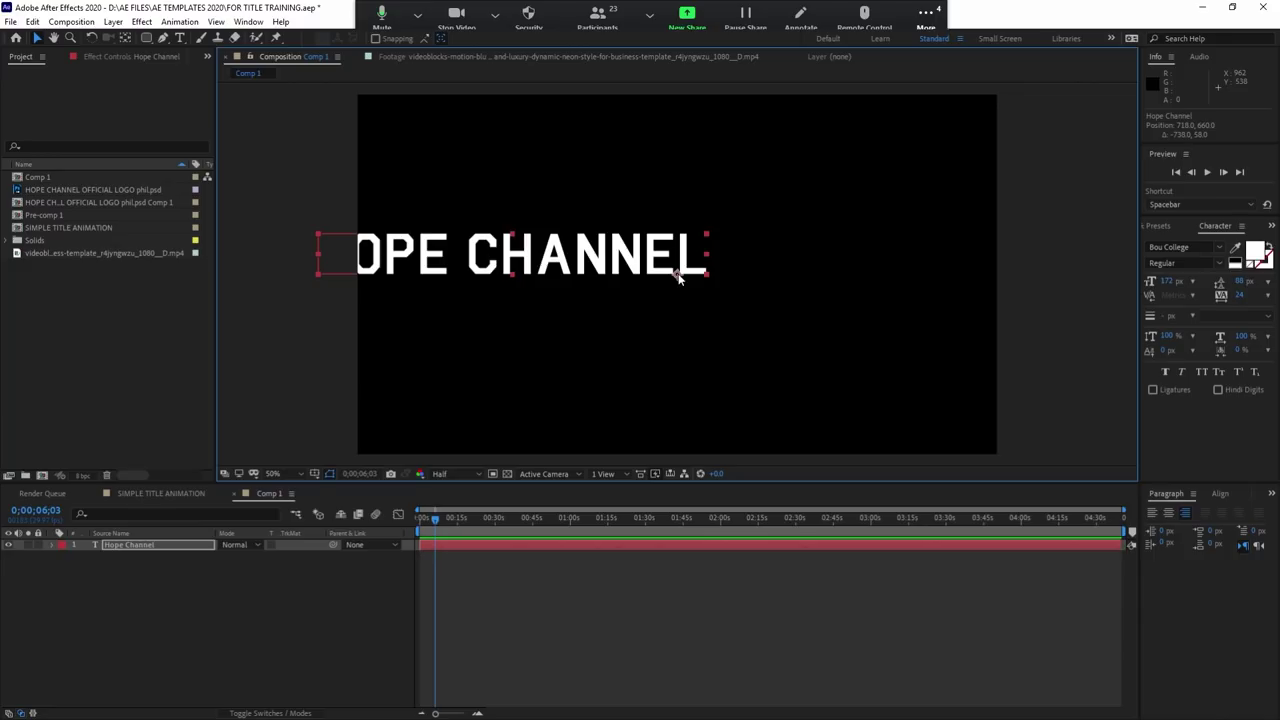
pyautogui.hotkey('ctrl', 'alt', 'Home')
pyautogui.hotkey('ctrl', 'Home')
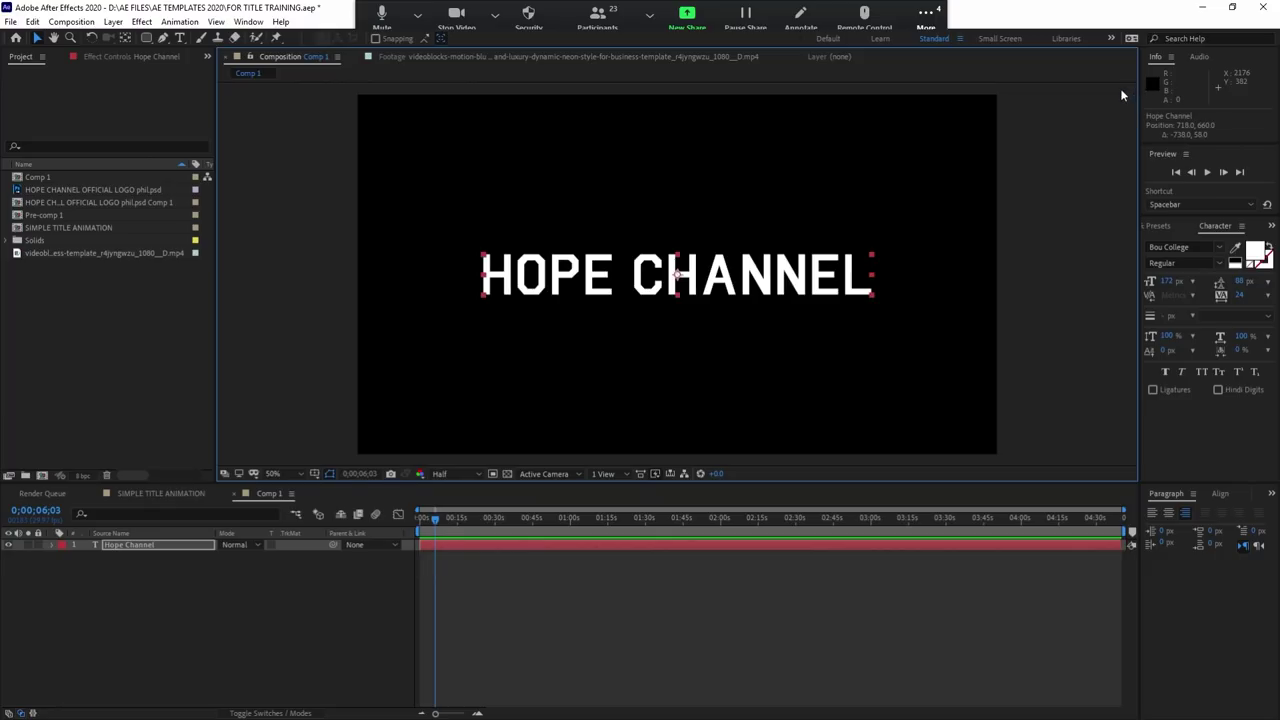
# Step: Preview several fonts on the HOPE CHANNEL title while keeping Bou College
pyautogui.click(1038, 151)
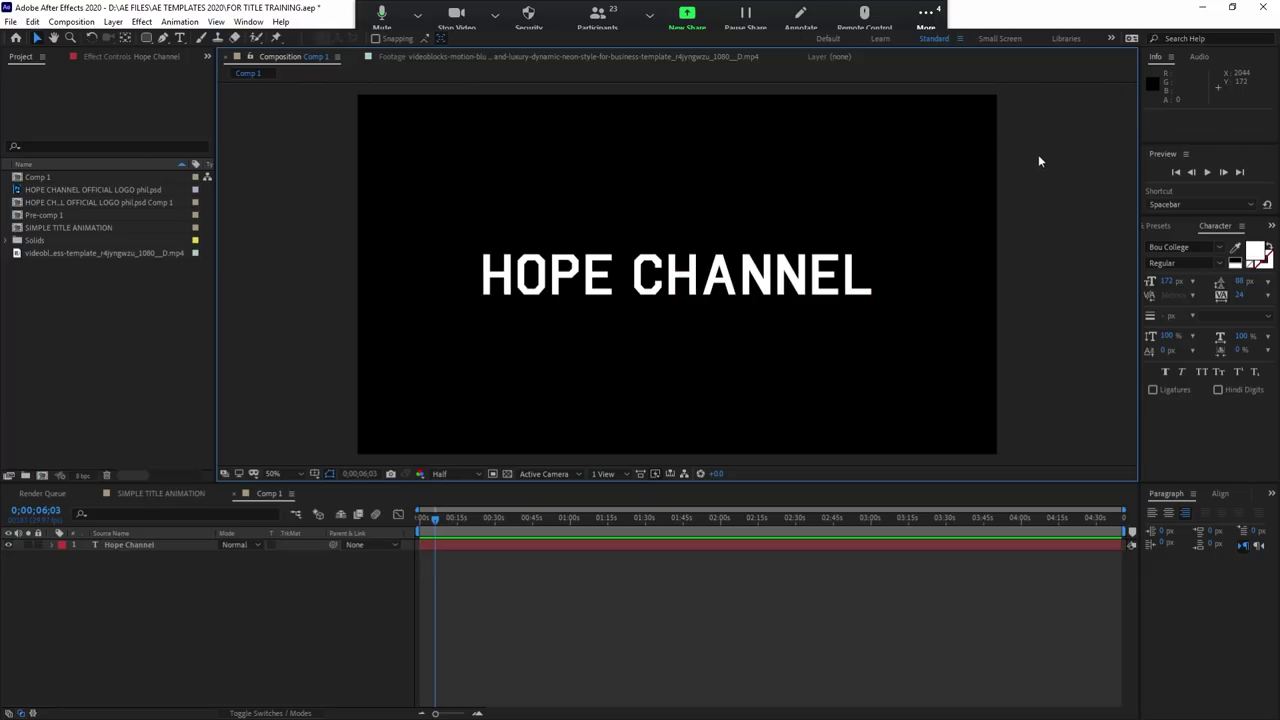
pyautogui.click(755, 292)
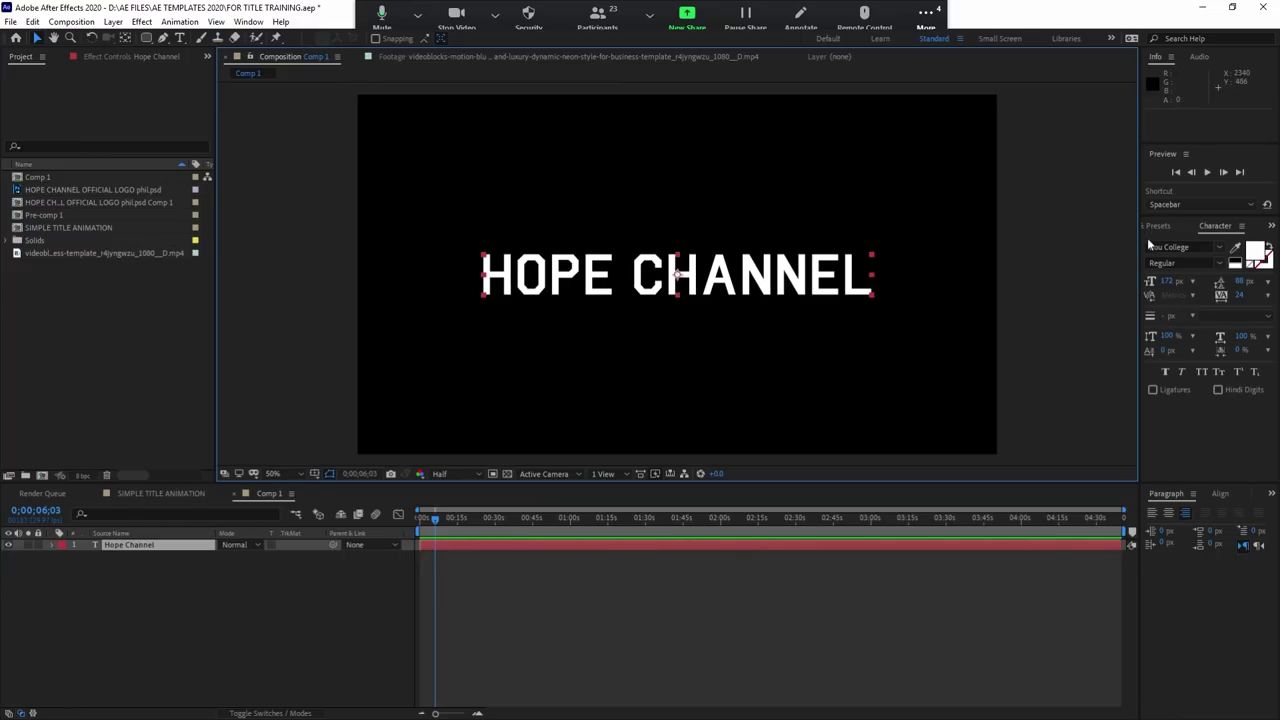
pyautogui.click(1214, 228)
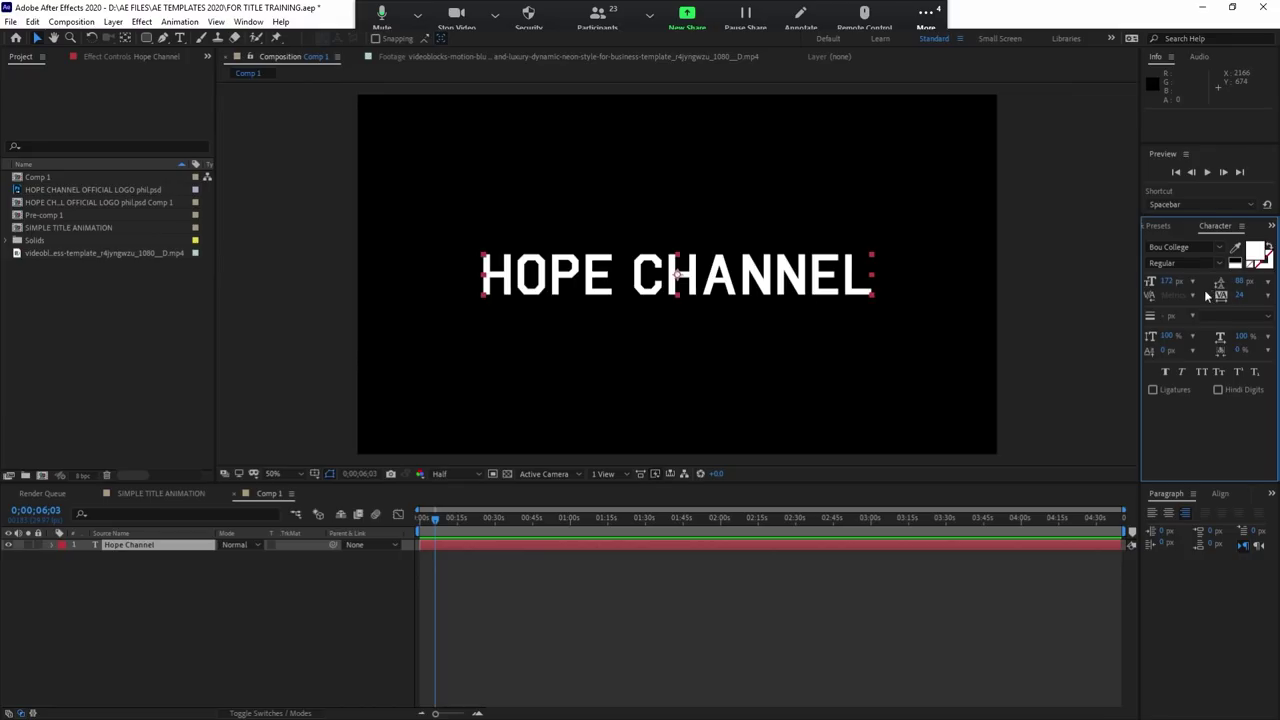
pyautogui.click(1180, 247)
pyautogui.press('Down')
pyautogui.press('Down')
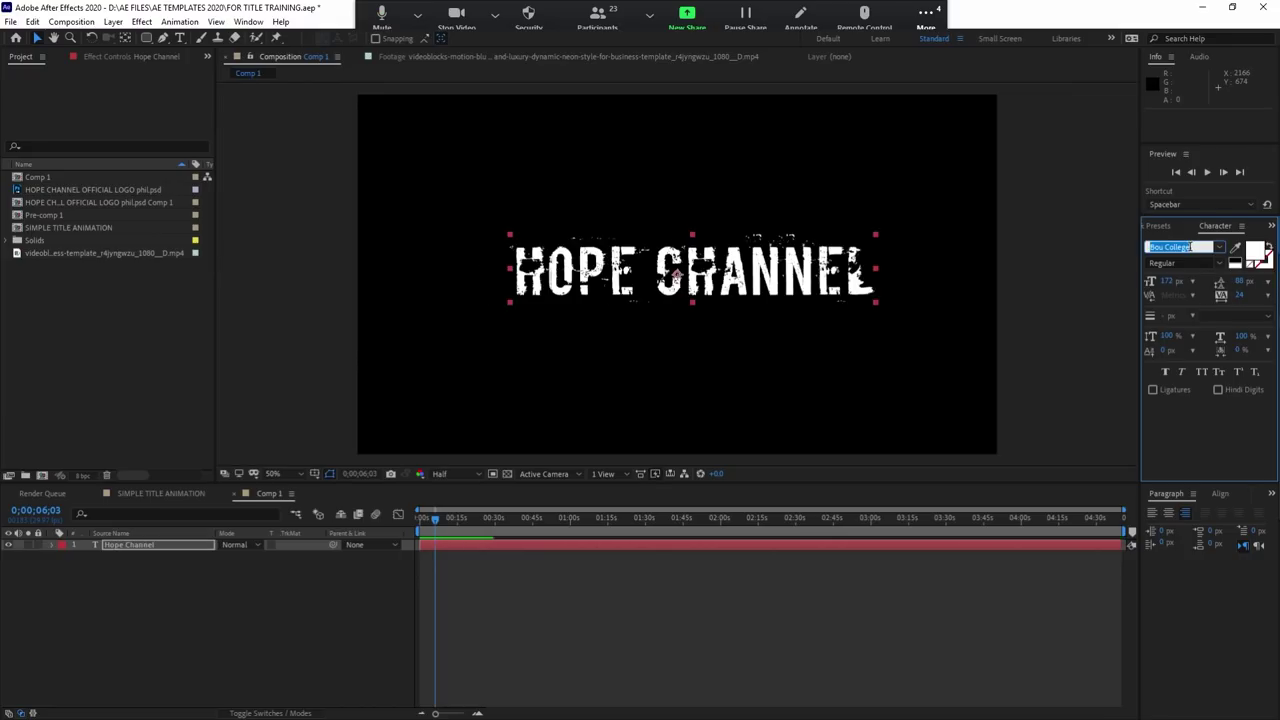
pyautogui.press('Down')
pyautogui.press('Down')
pyautogui.press('Down')
pyautogui.press('Down')
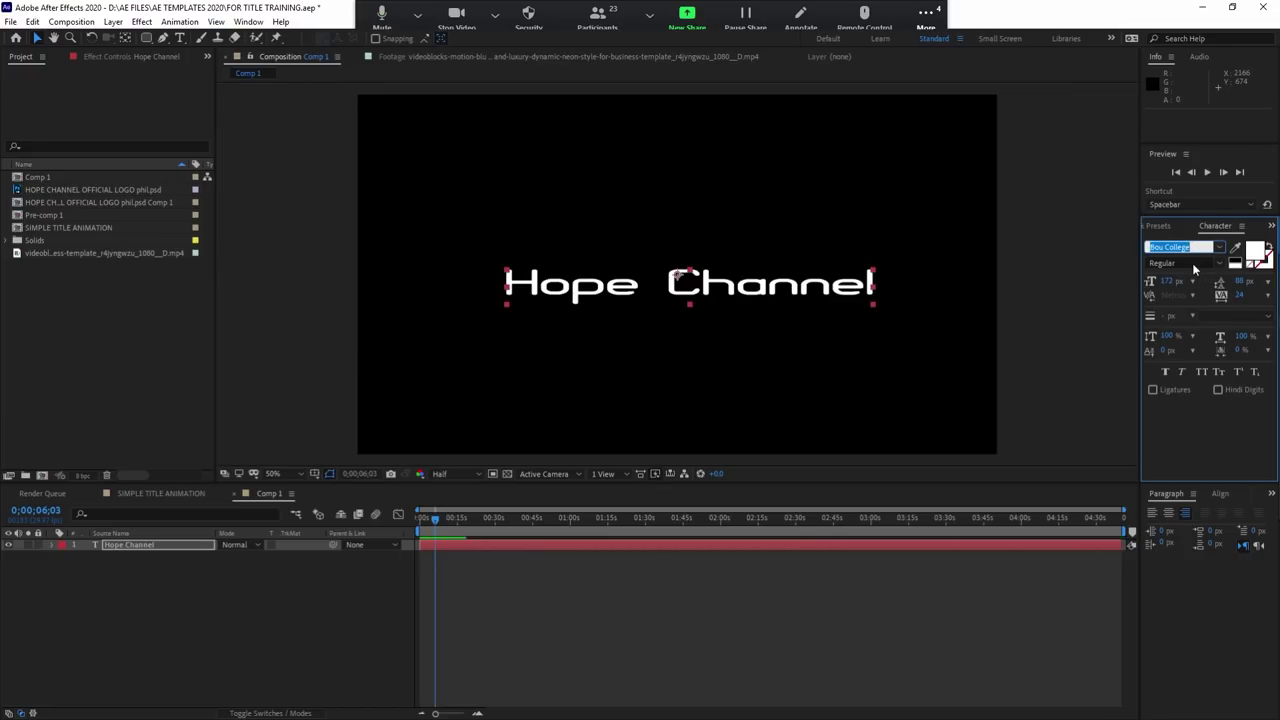
pyautogui.press('Down')
pyautogui.press('Down')
pyautogui.press('Down')
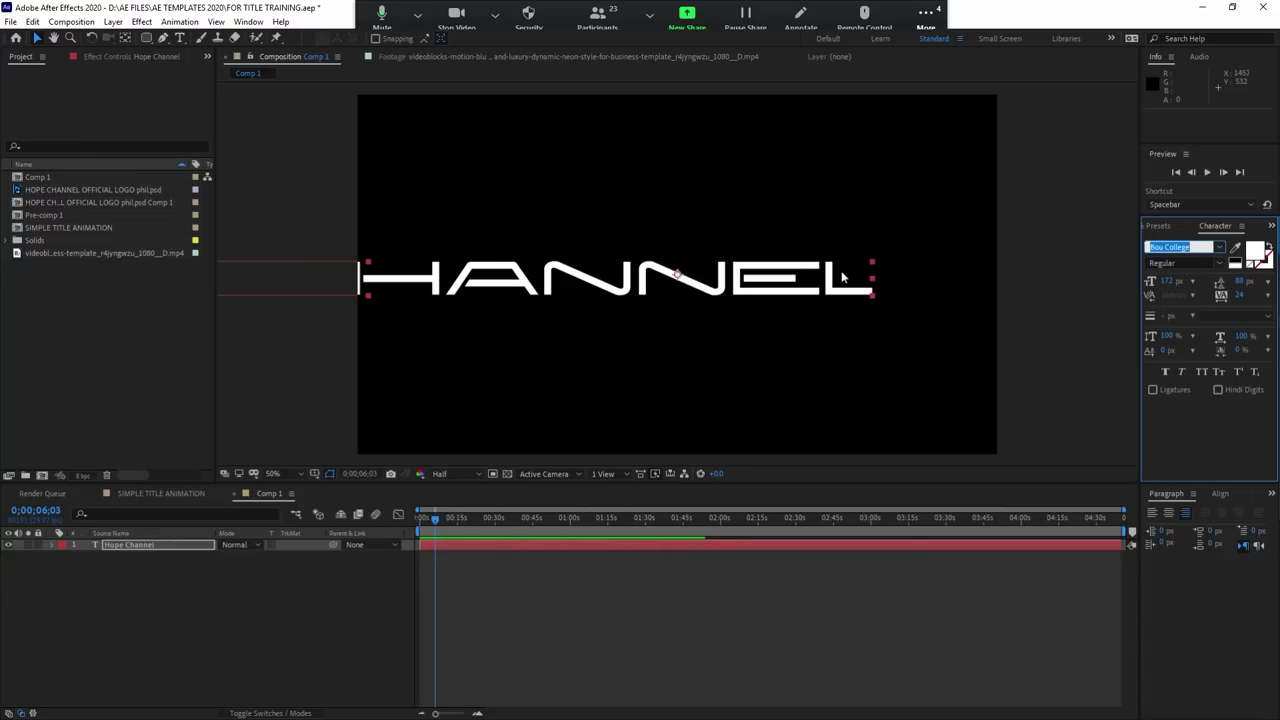
pyautogui.press('Down')
pyautogui.click(800, 277)
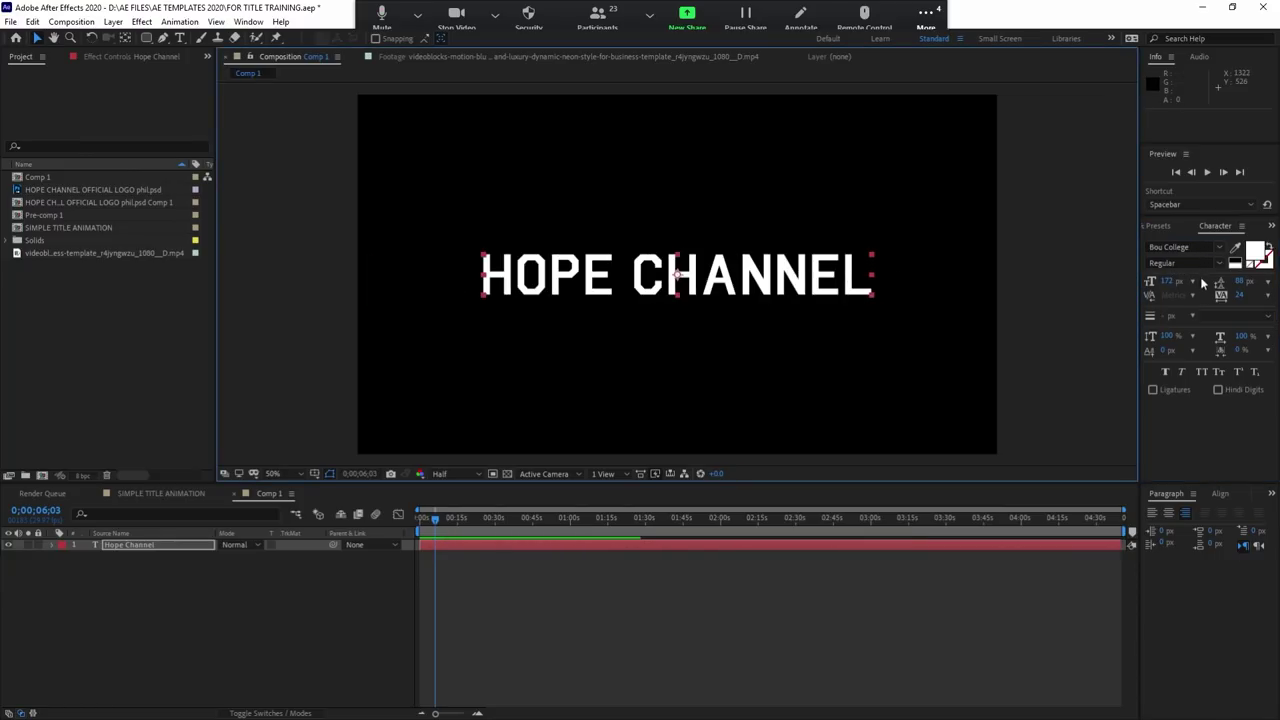
# Step: Shrink the title to 147 px and tighten its leading and tracking
pyautogui.moveTo(1164, 281)
pyautogui.mouseDown()
pyautogui.moveTo(1150, 283)
pyautogui.moveTo(1185, 283)
pyautogui.mouseUp()
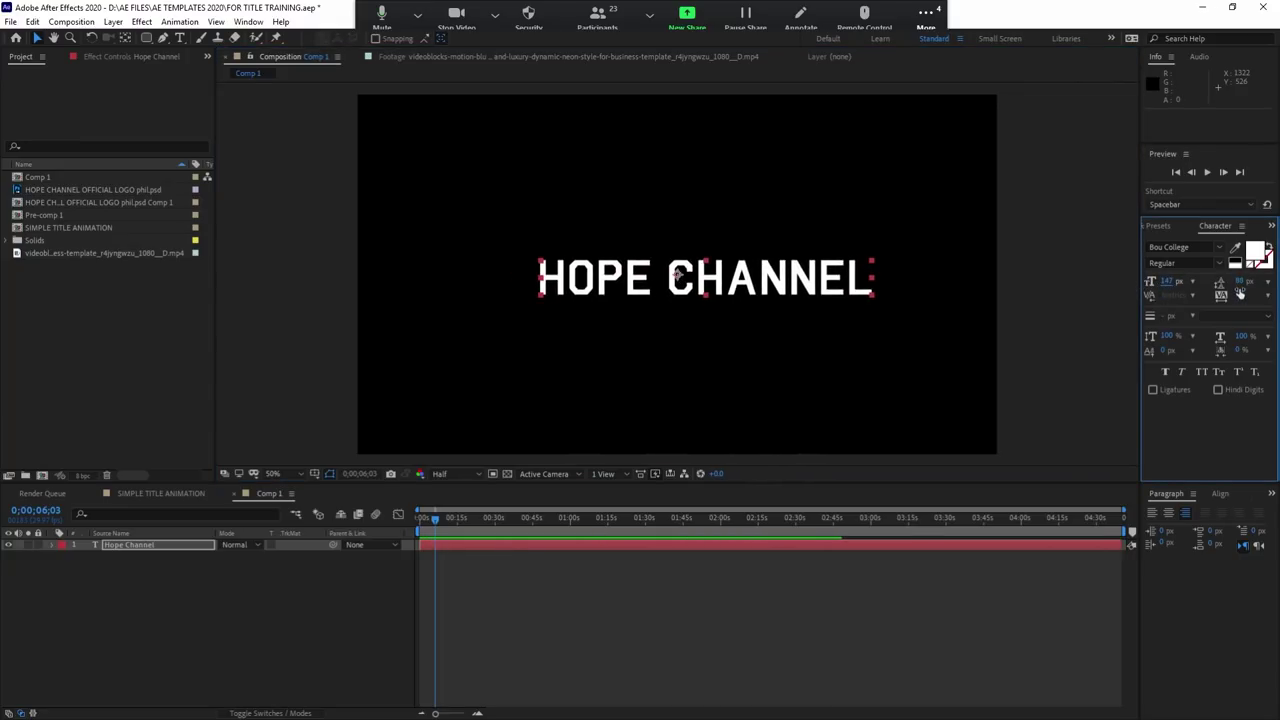
pyautogui.moveTo(1243, 282); pyautogui.dragTo(1246, 295)
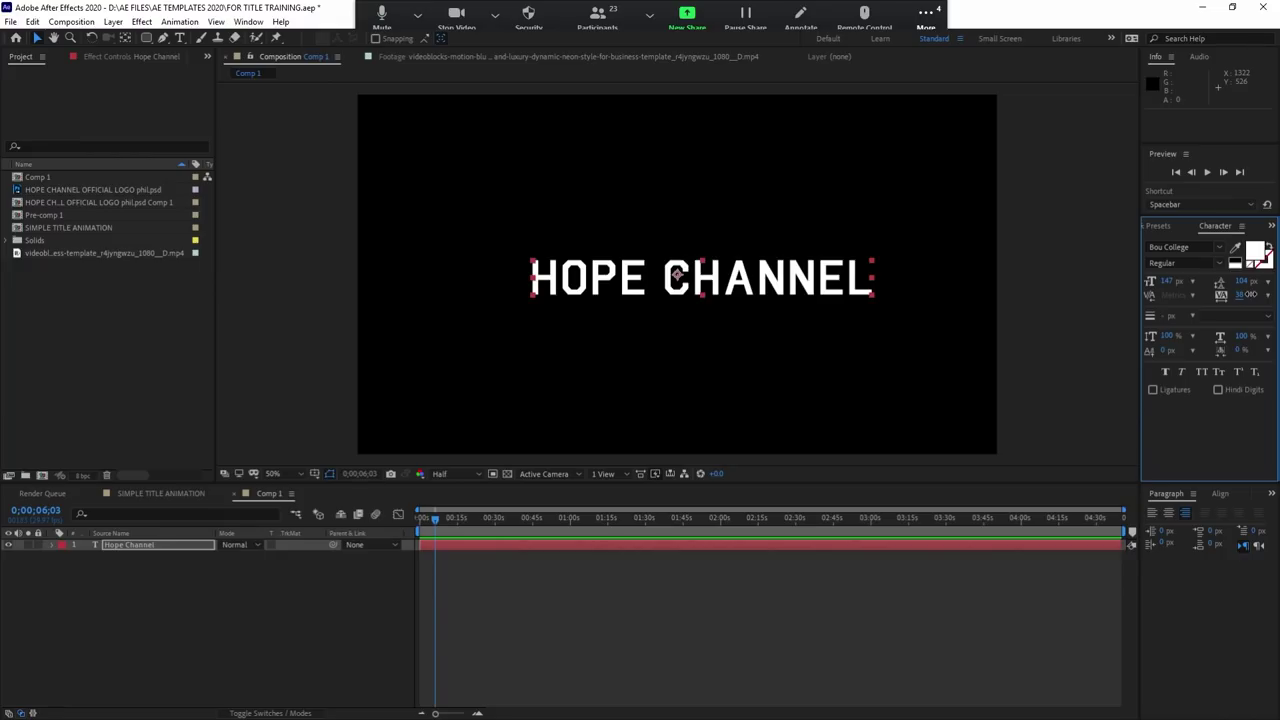
pyautogui.moveTo(1245, 295); pyautogui.dragTo(1243, 295)
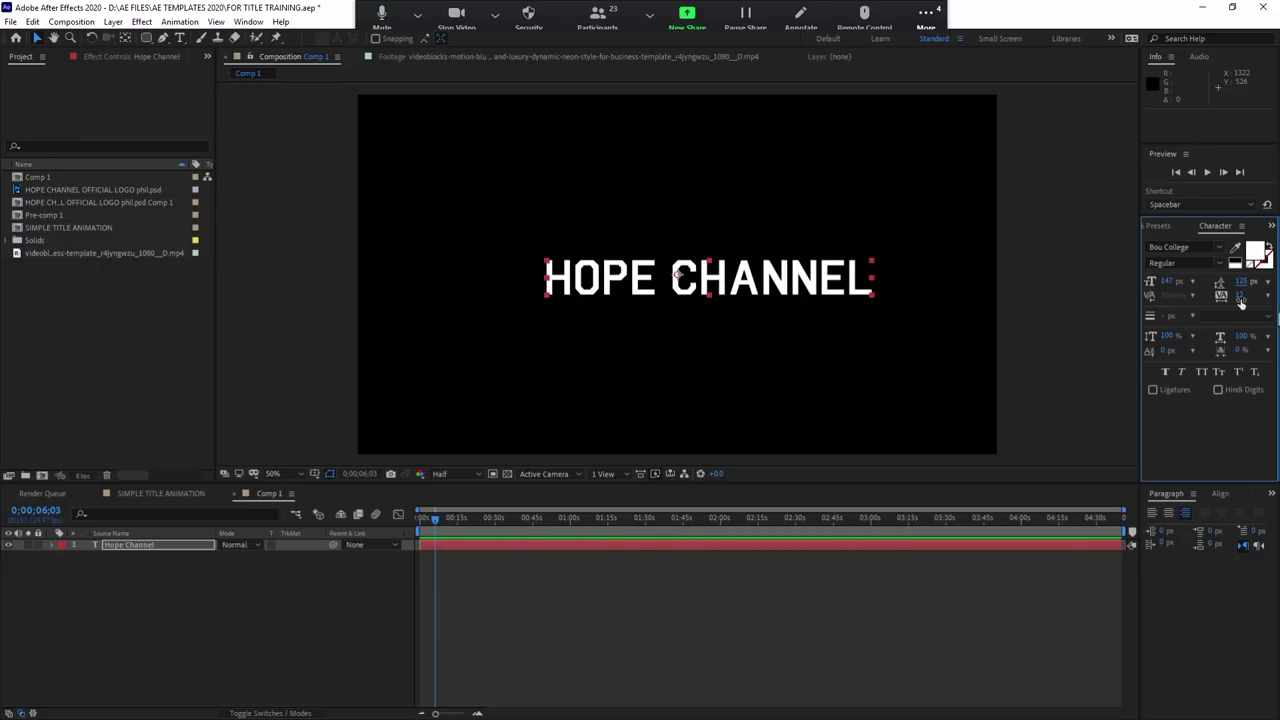
# Step: Add a second line 'WESTERN VISAYAS' under HOPE CHANNEL and increase the leading
pyautogui.doubleClick(795, 279)
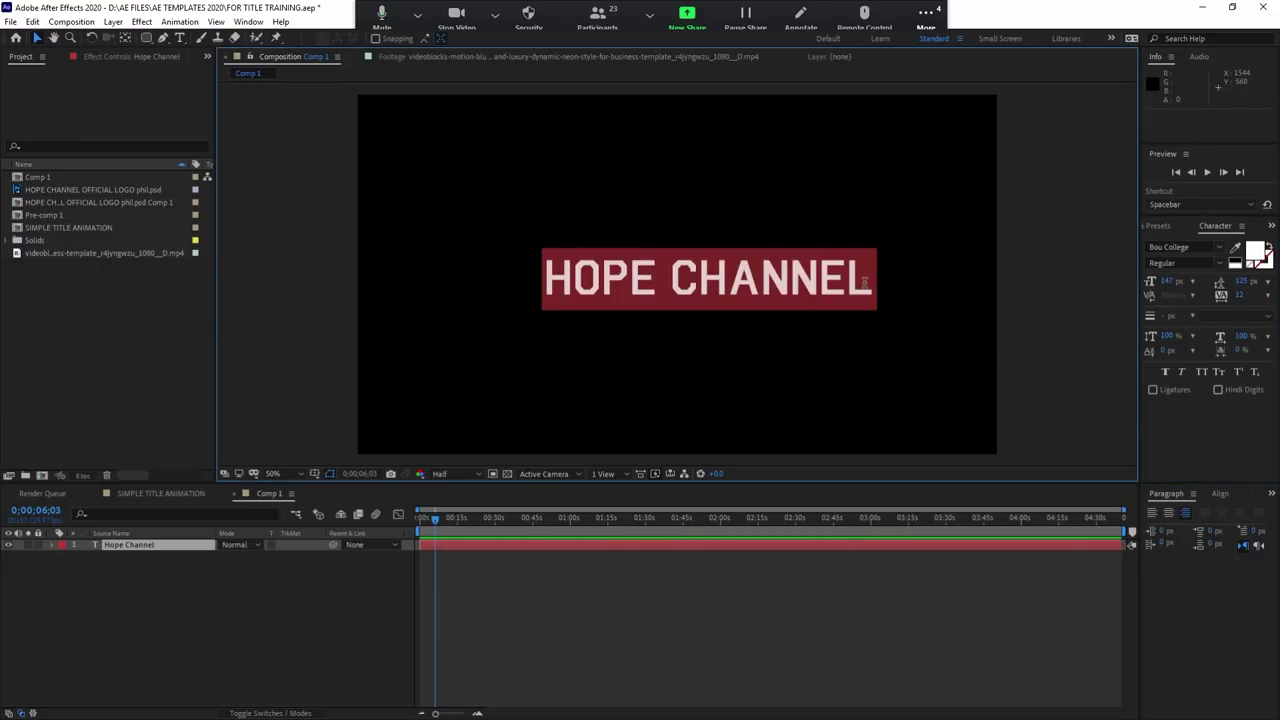
pyautogui.click(864, 283)
pyautogui.press('Return')
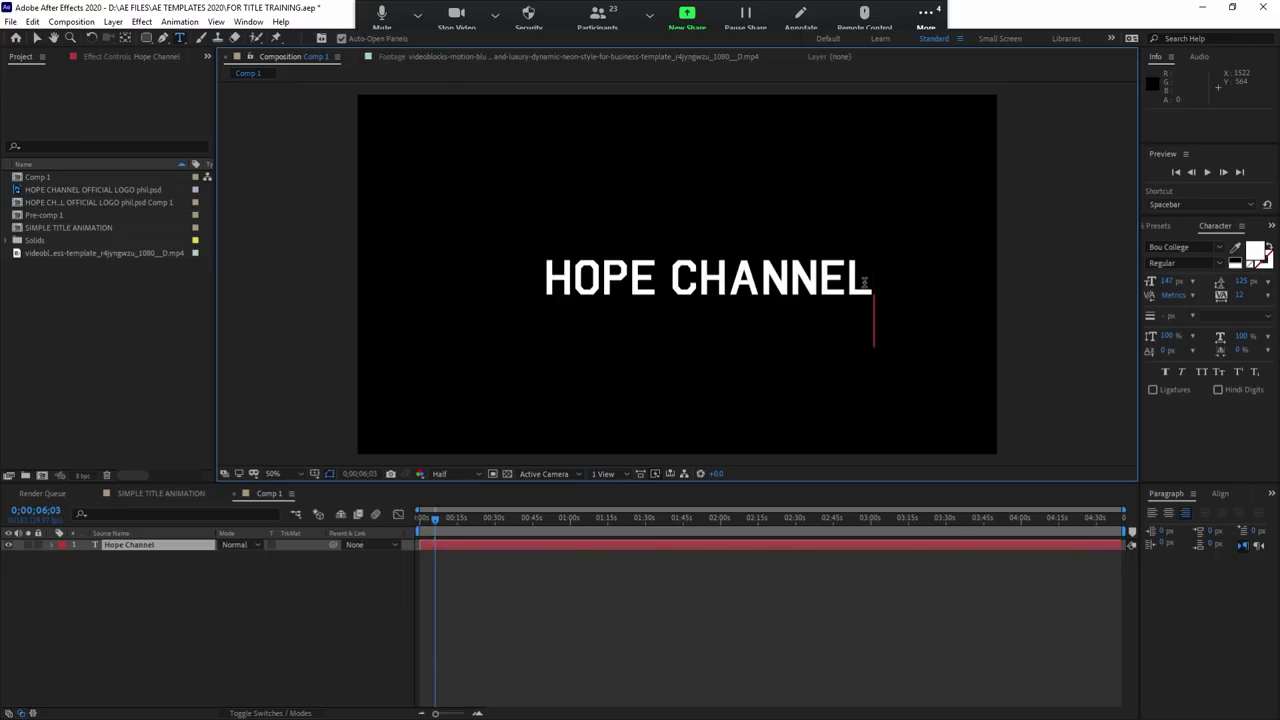
pyautogui.write('wWESTER')
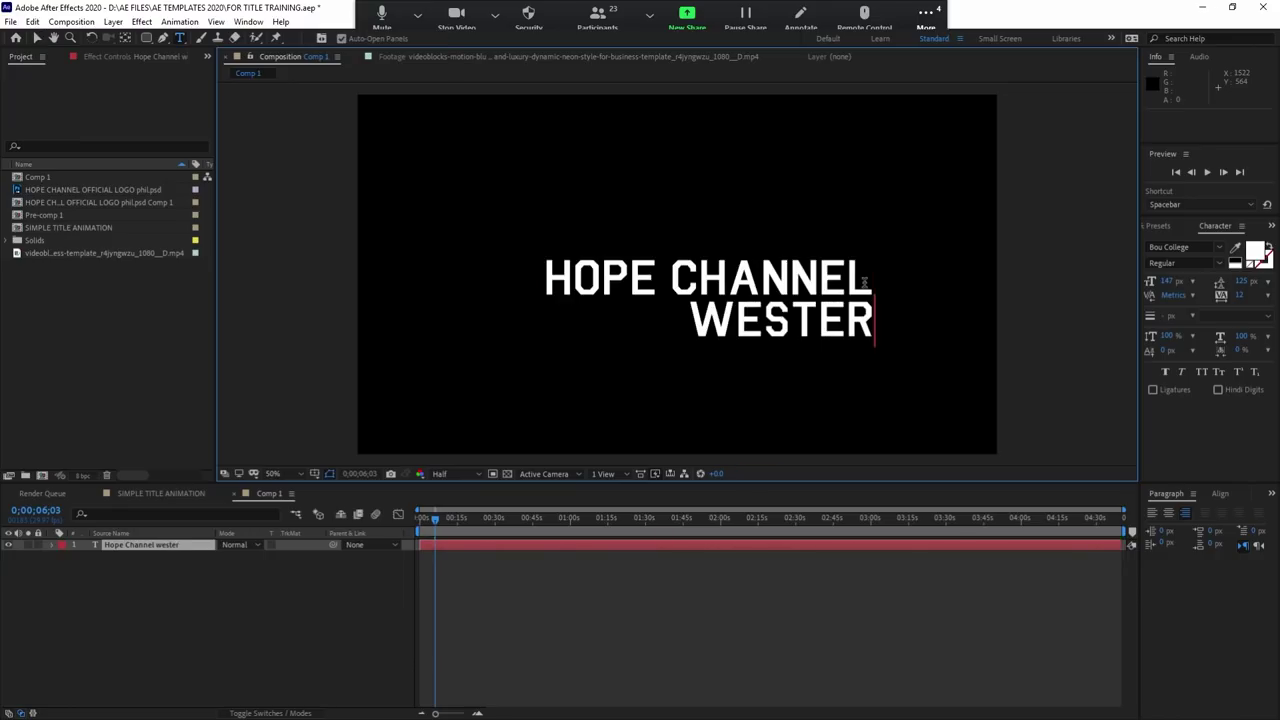
pyautogui.write('N ')
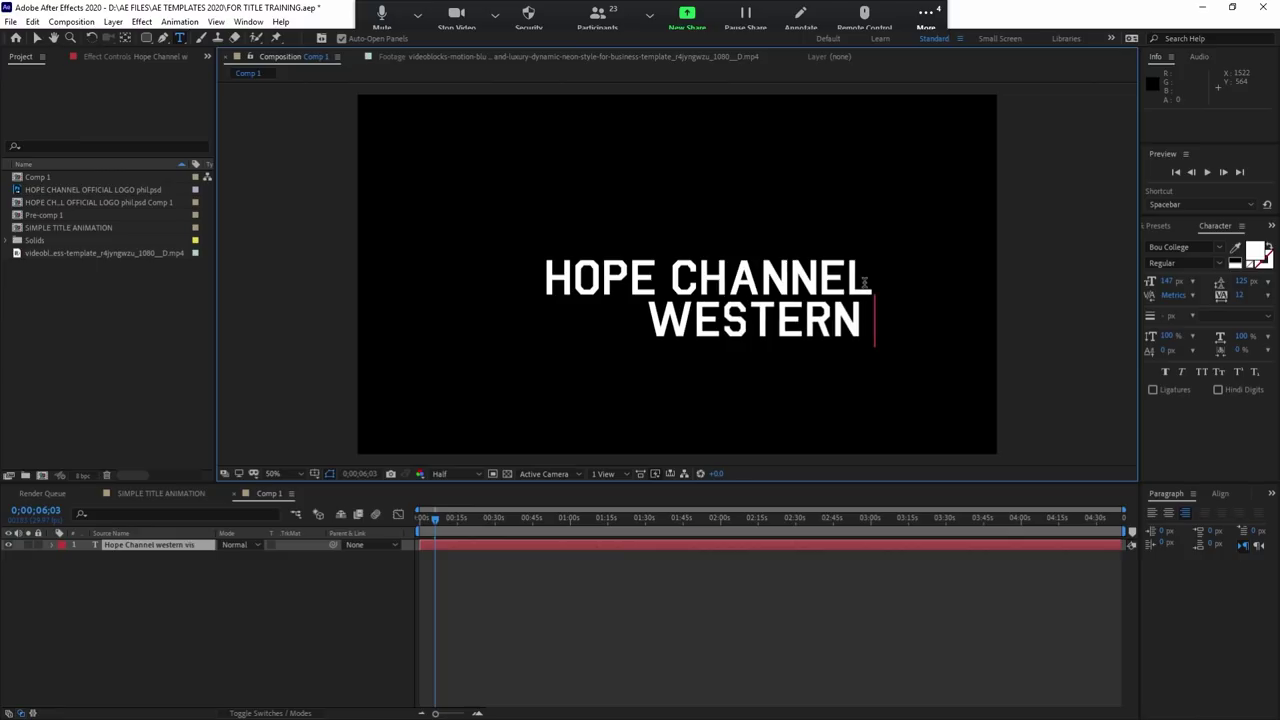
pyautogui.write('VISSA')
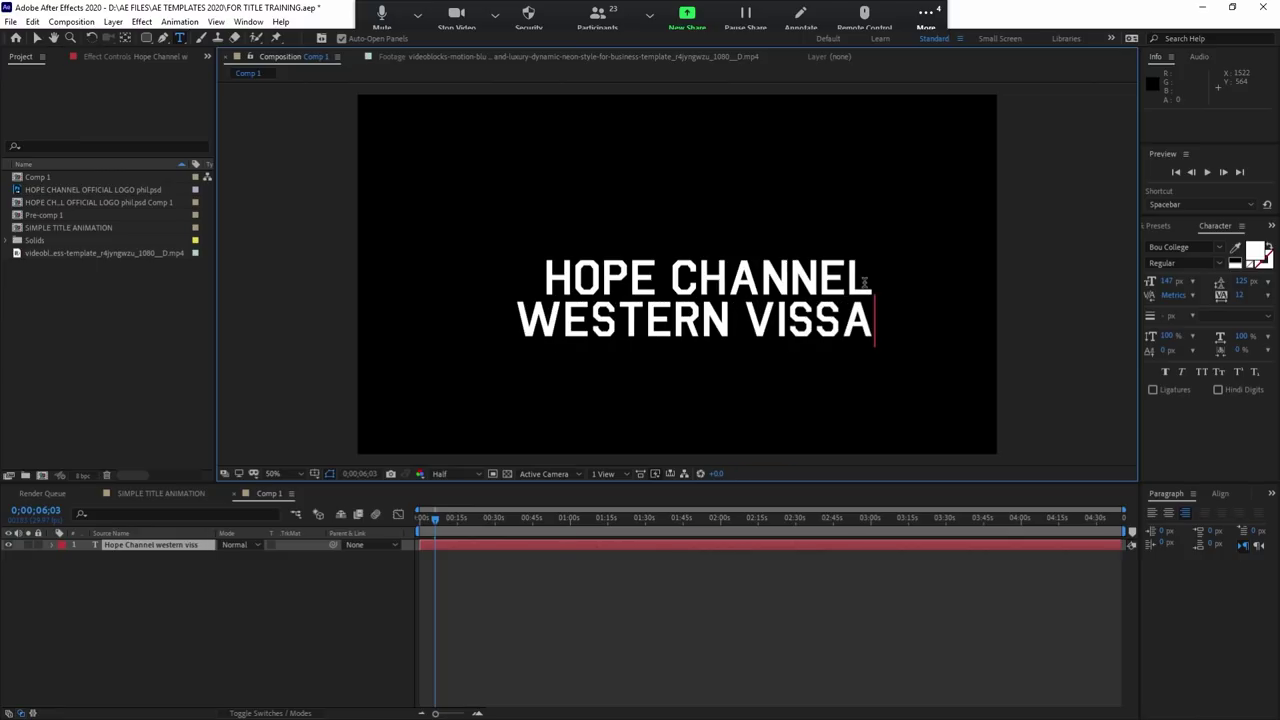
pyautogui.press('BackSpace')
pyautogui.press('BackSpace')
pyautogui.write('A')
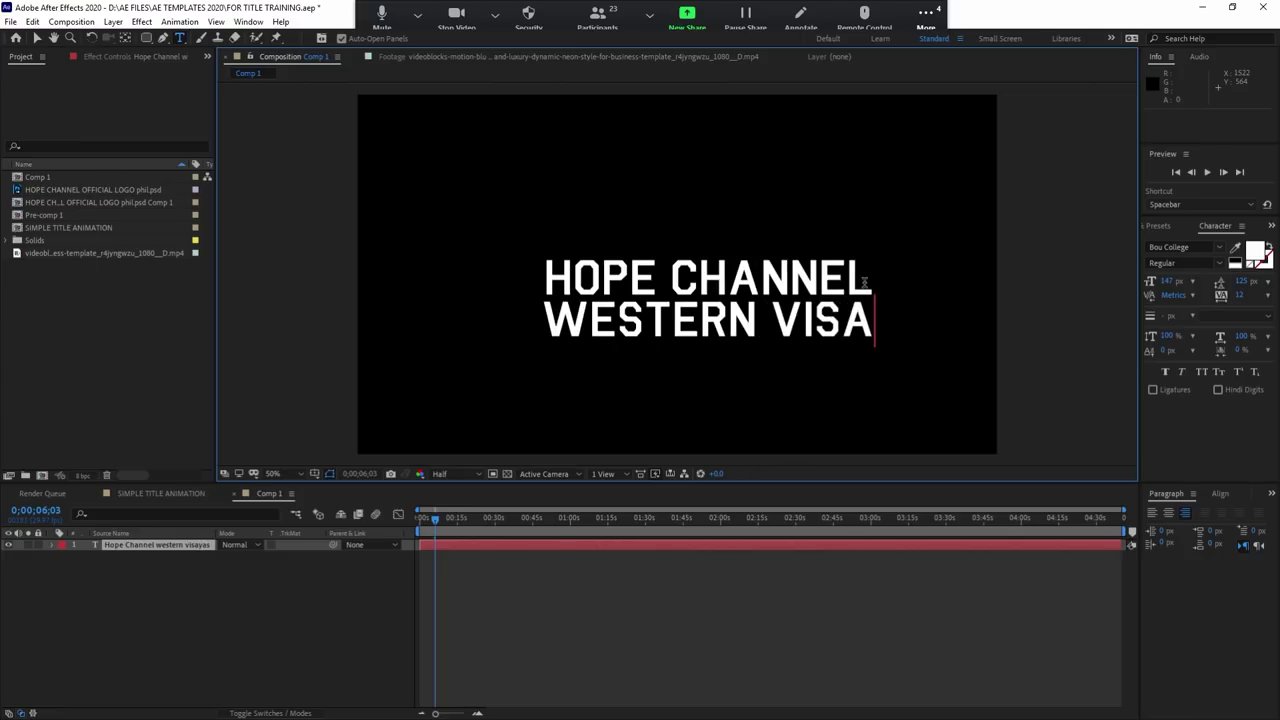
pyautogui.write('YAS')
pyautogui.click(37, 37)
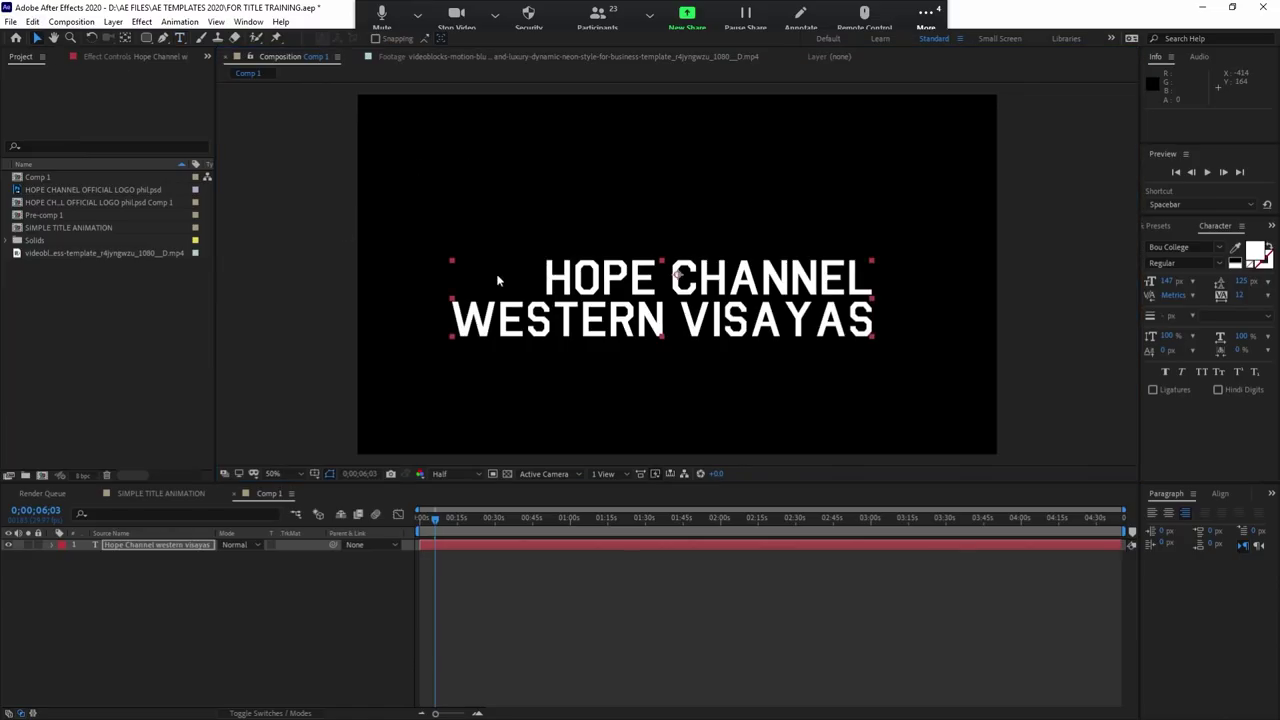
pyautogui.moveTo(1240, 281)
pyautogui.mouseDown()
pyautogui.moveTo(1262, 281)
pyautogui.moveTo(1228, 281)
pyautogui.moveTo(1252, 281)
pyautogui.moveTo(1246, 300)
pyautogui.mouseUp()
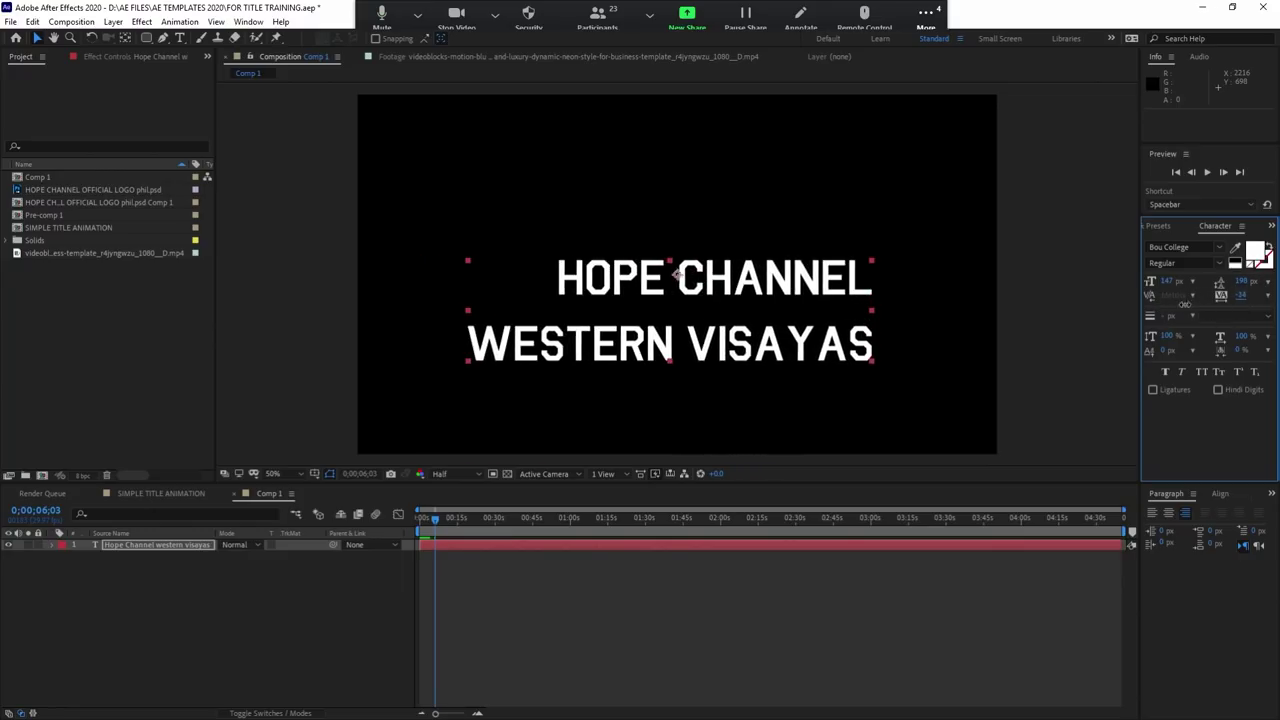
# Step: Delete the WESTERN VISAYAS line so the title reads only HOPE CHANNEL
pyautogui.doubleClick(758, 347)
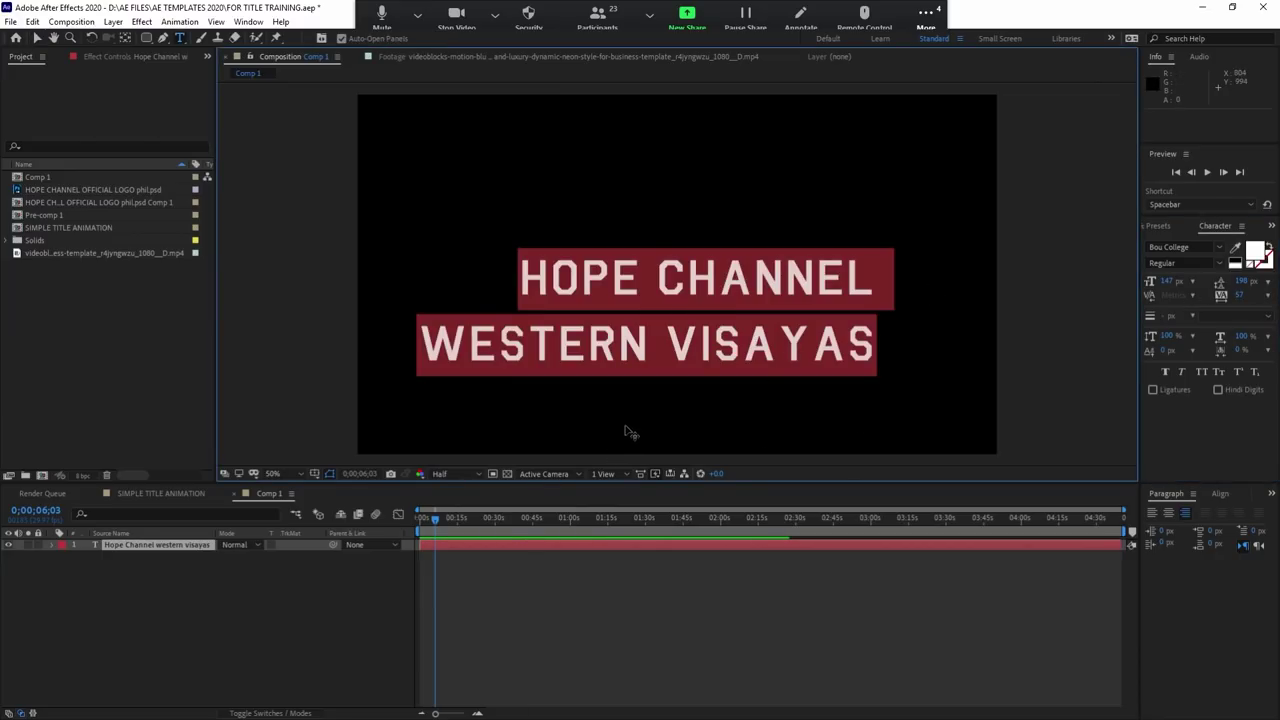
pyautogui.click(891, 364)
pyautogui.keyDown('shift'); pyautogui.click(891, 364); pyautogui.keyUp('shift')
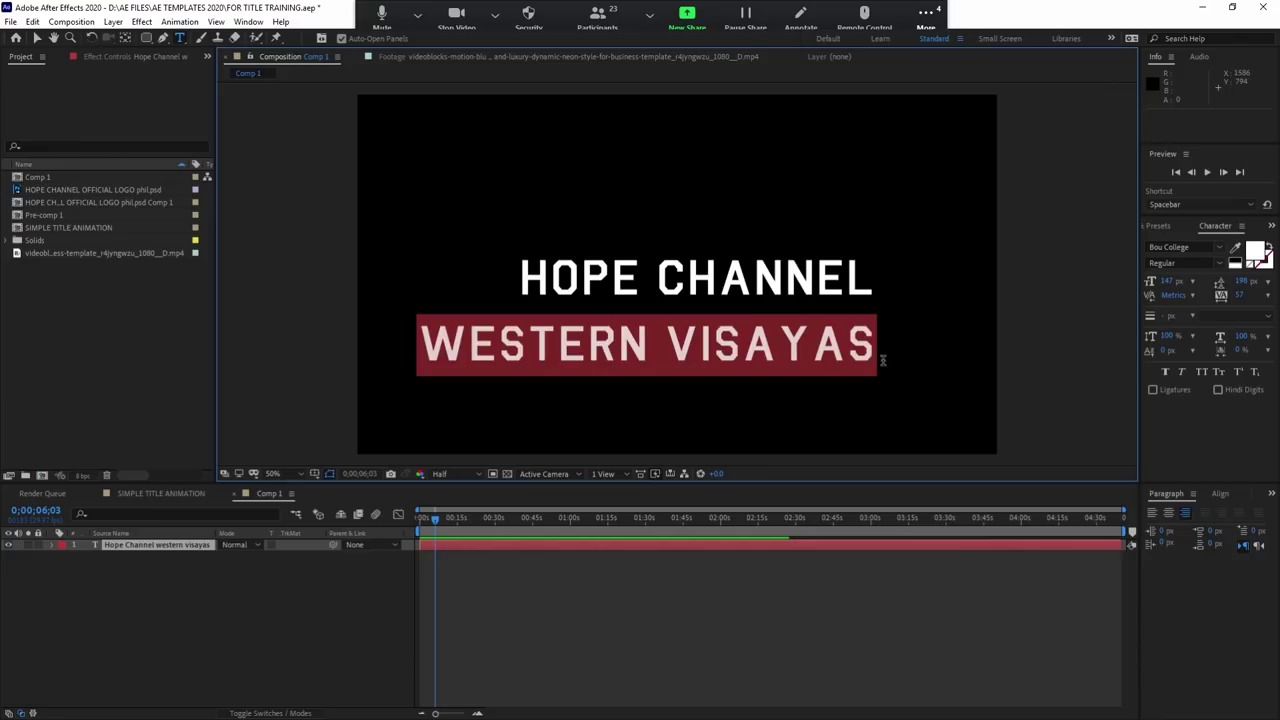
pyautogui.press('BackSpace')
pyautogui.click(845, 549)
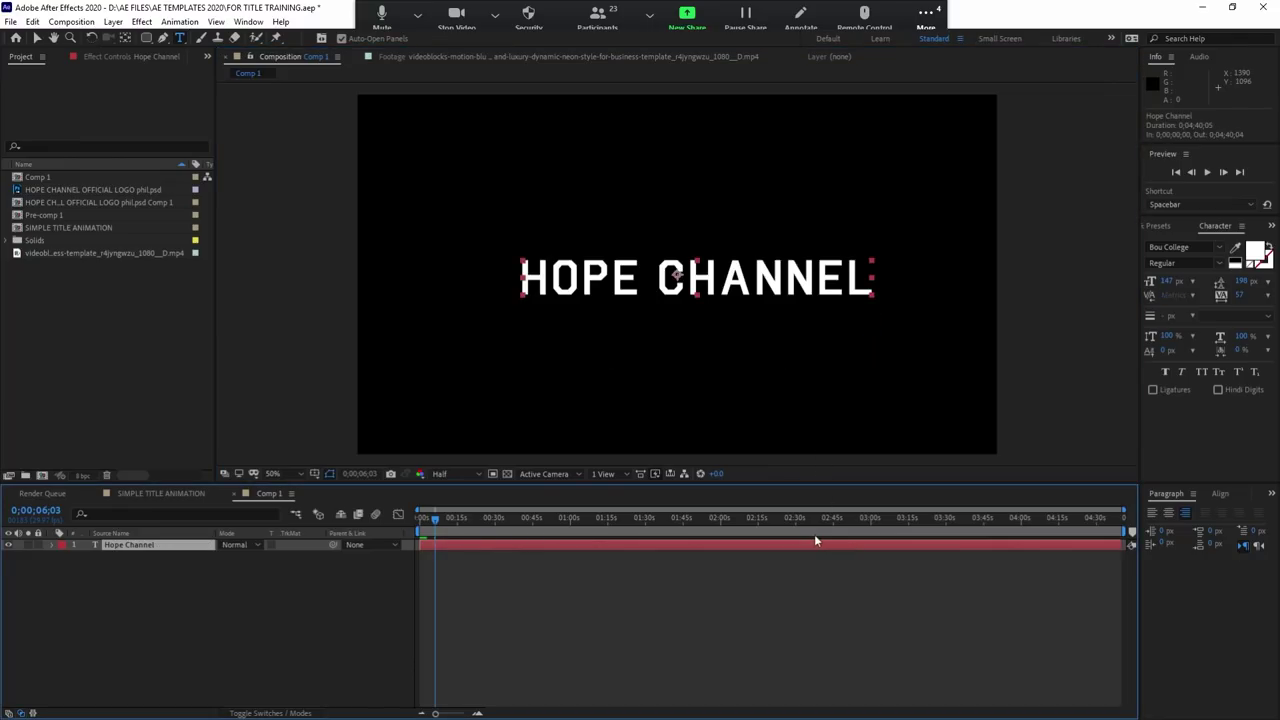
# Step: Give the title a 12 px blue outline under the white fill and size 141 px
pyautogui.click(1255, 252)
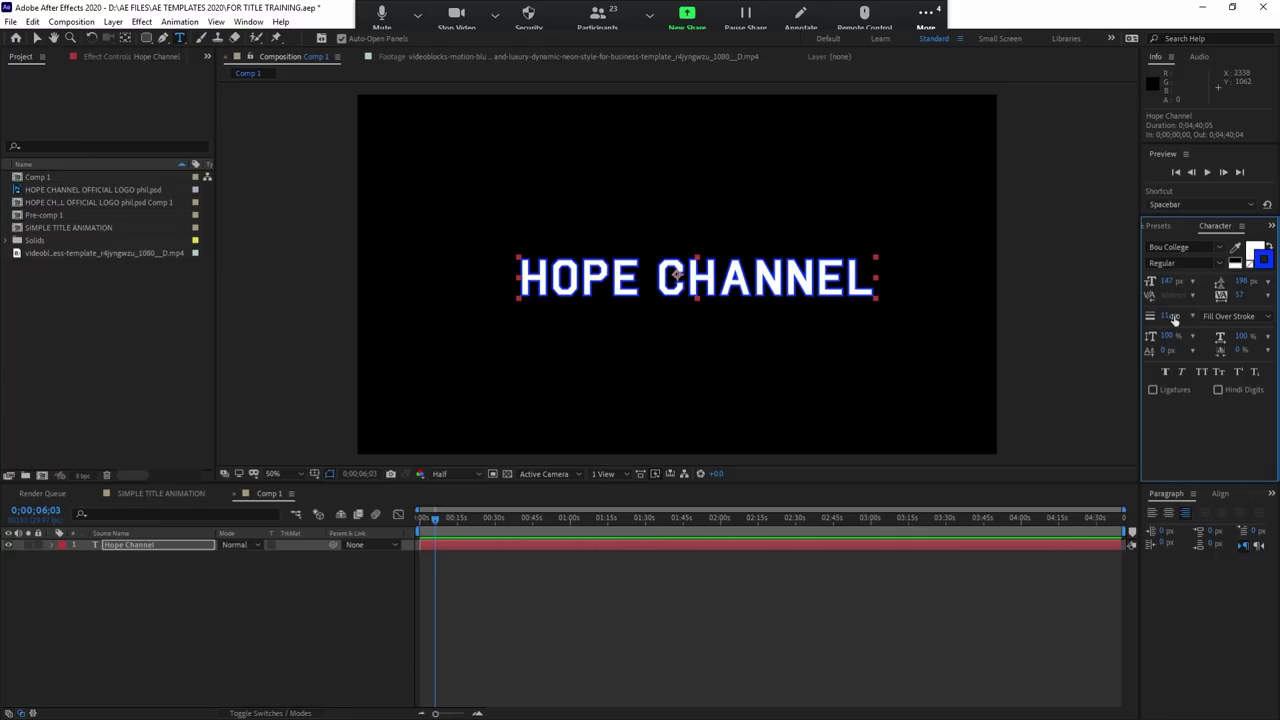
pyautogui.moveTo(1170, 316); pyautogui.dragTo(1160, 316)
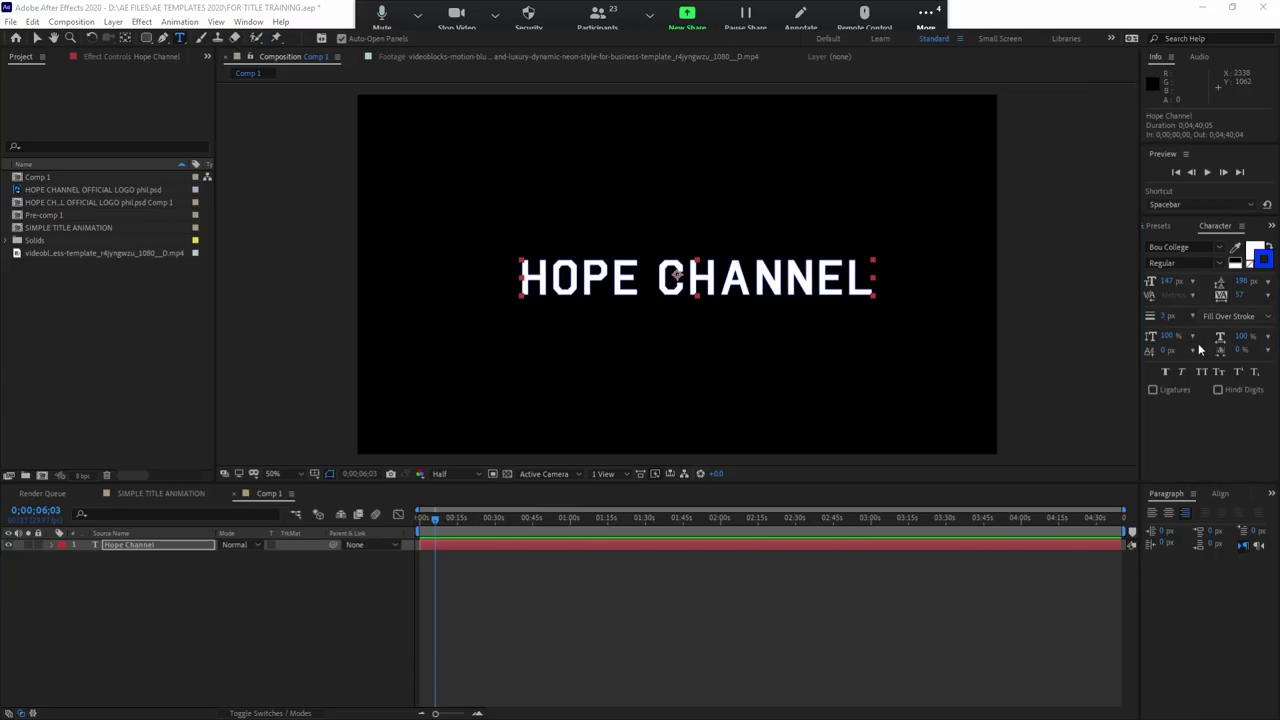
pyautogui.click(1209, 312)
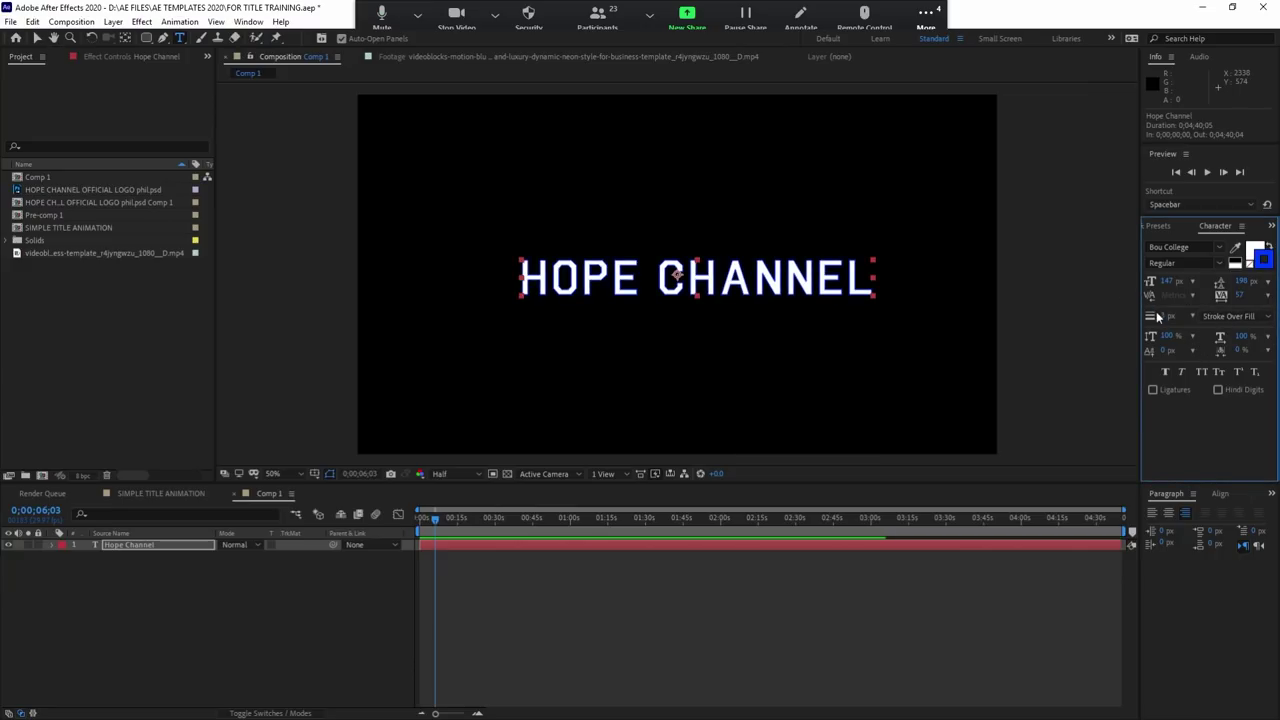
pyautogui.moveTo(1162, 317); pyautogui.dragTo(1225, 317)
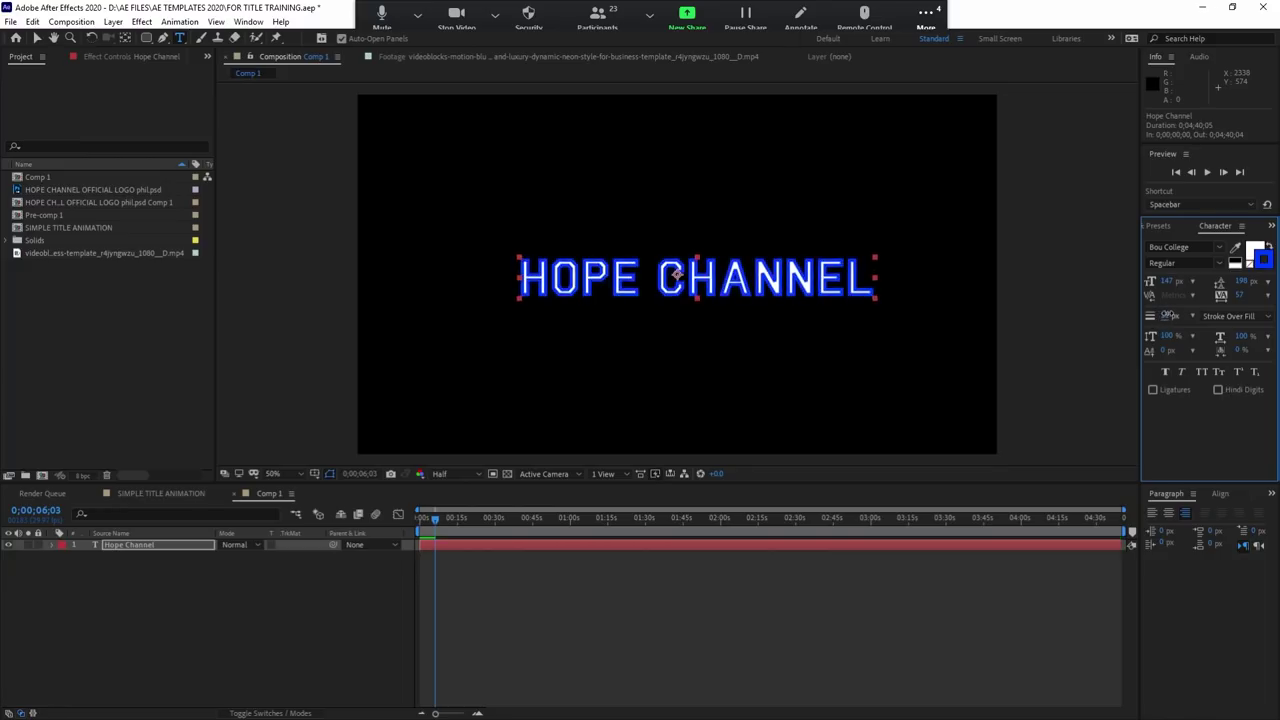
pyautogui.click(1228, 316)
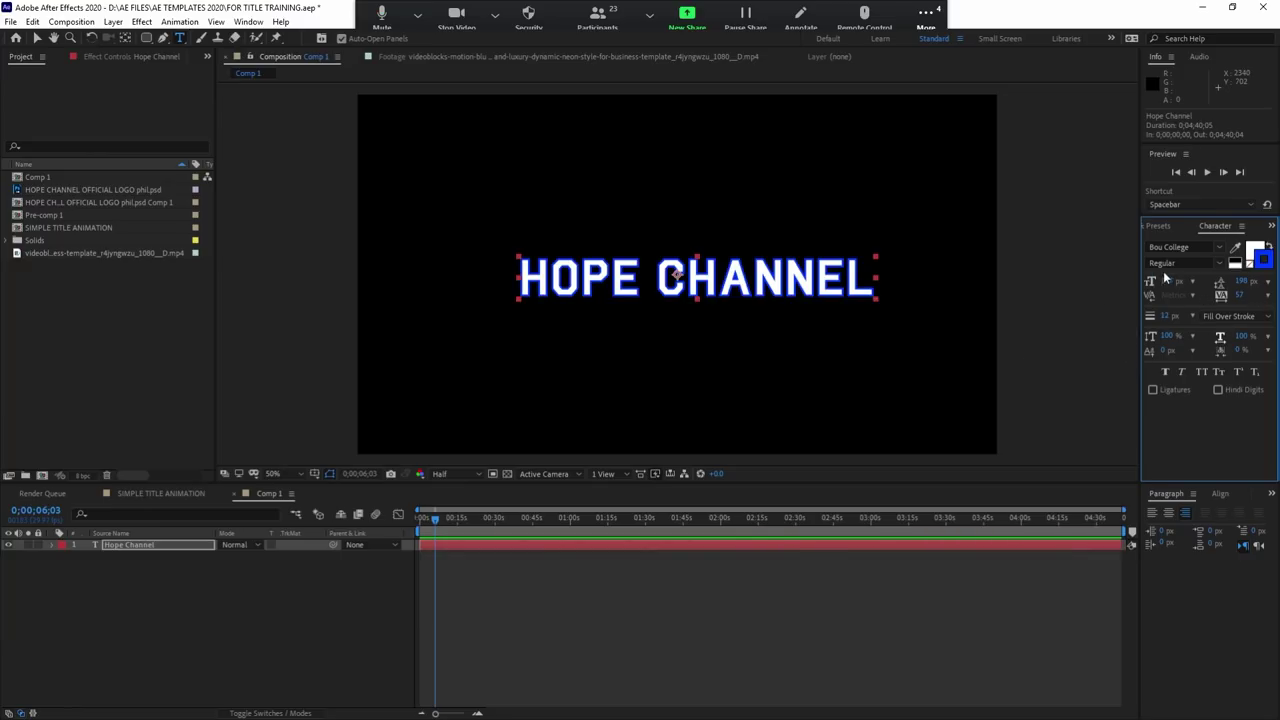
pyautogui.moveTo(1166, 285); pyautogui.dragTo(1176, 285)
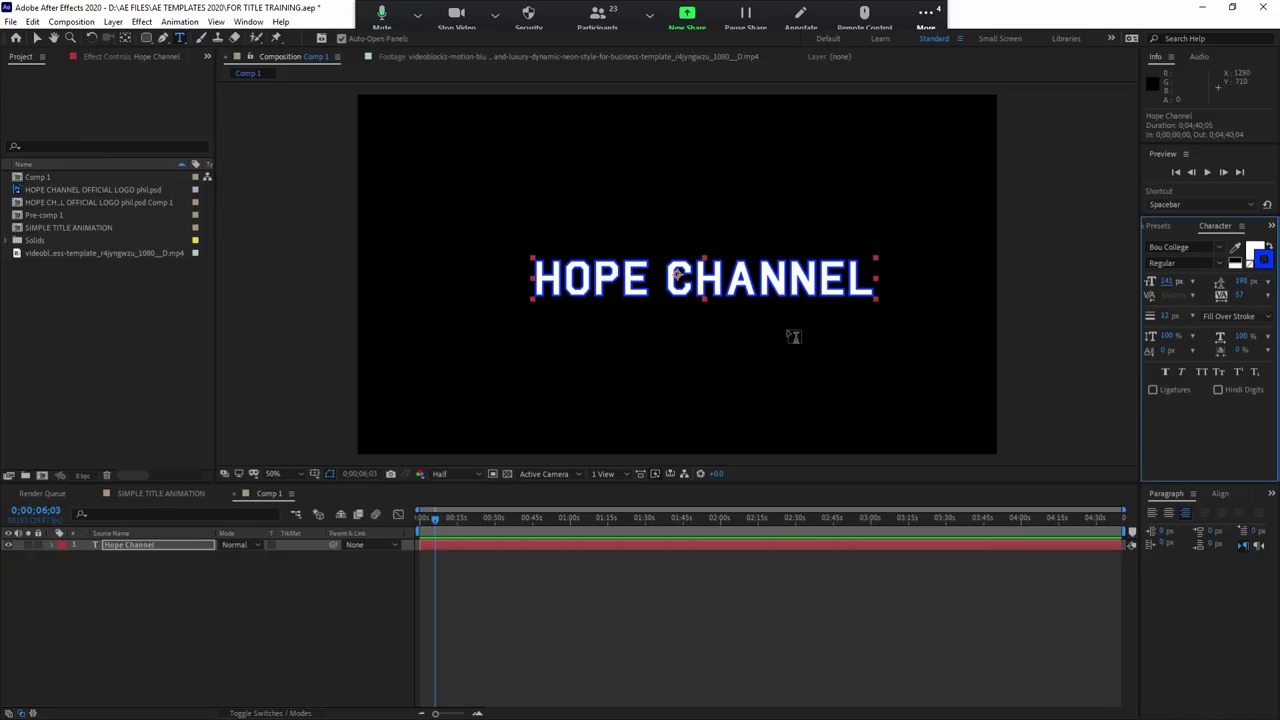
# Step: Left-align the HOPE CHANNEL text and move it left and up
pyautogui.click(36, 37)
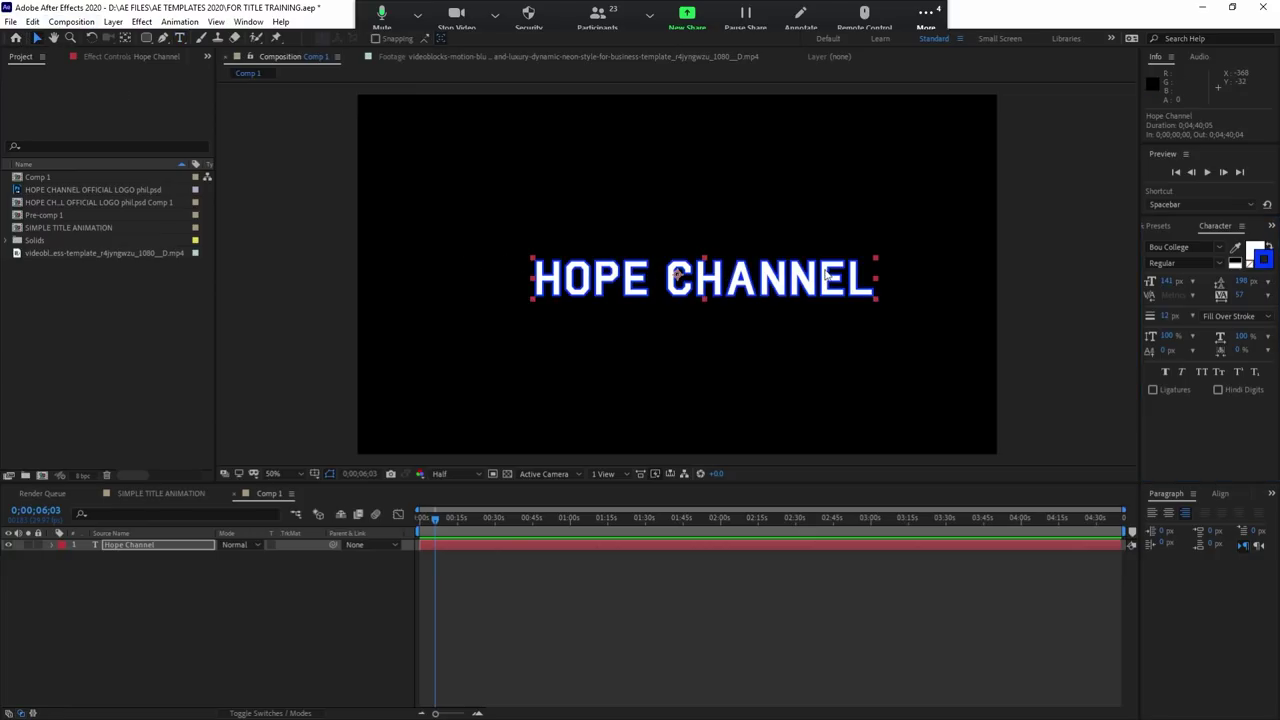
pyautogui.click(1168, 513)
pyautogui.click(1152, 513)
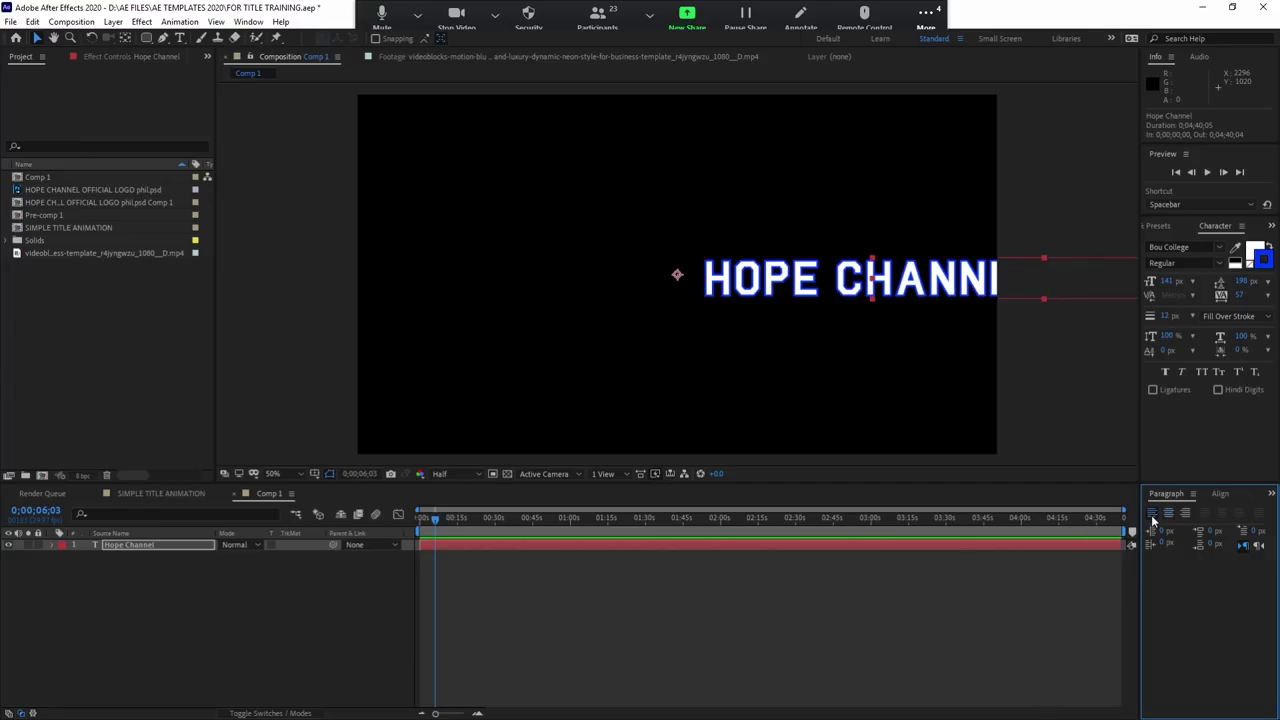
pyautogui.click(1220, 494)
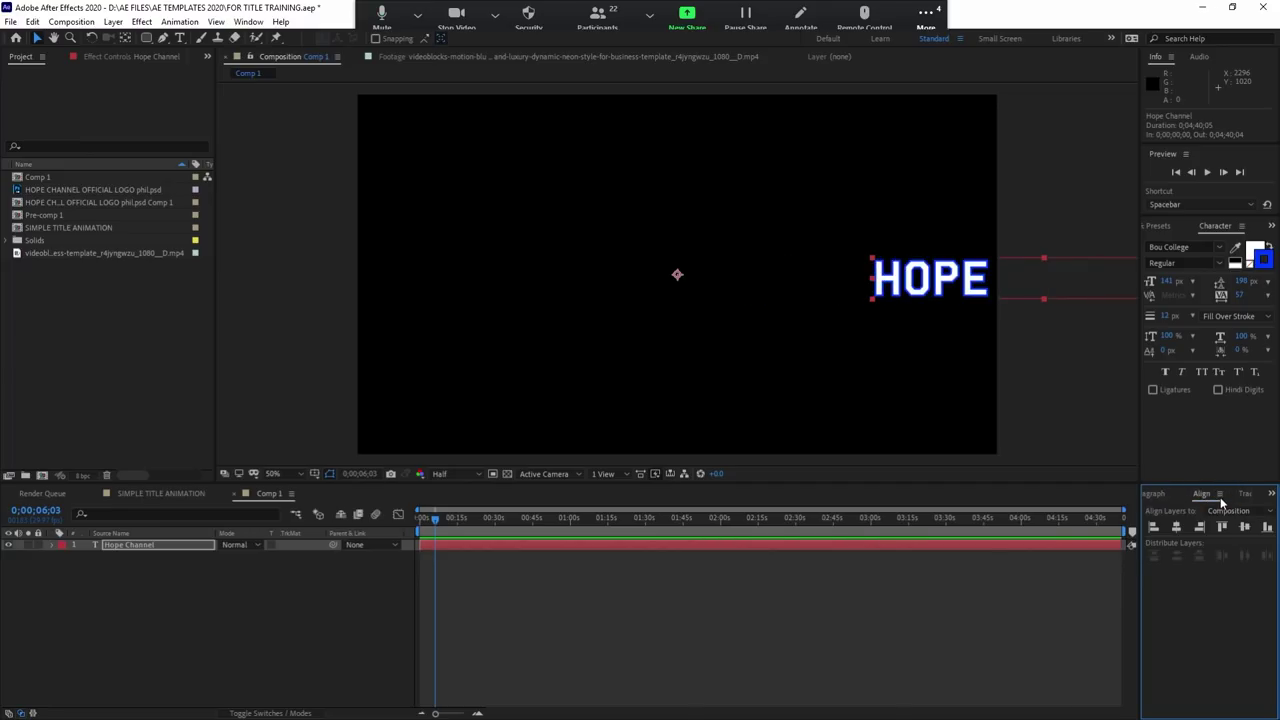
pyautogui.moveTo(930, 290)
pyautogui.mouseDown()
pyautogui.moveTo(655, 235)
pyautogui.moveTo(691, 270)
pyautogui.moveTo(678, 286)
pyautogui.mouseUp()
# Step: Duplicate the HOPE CHANNEL layer and select both copies
pyautogui.hotkey('ctrl', 'd')
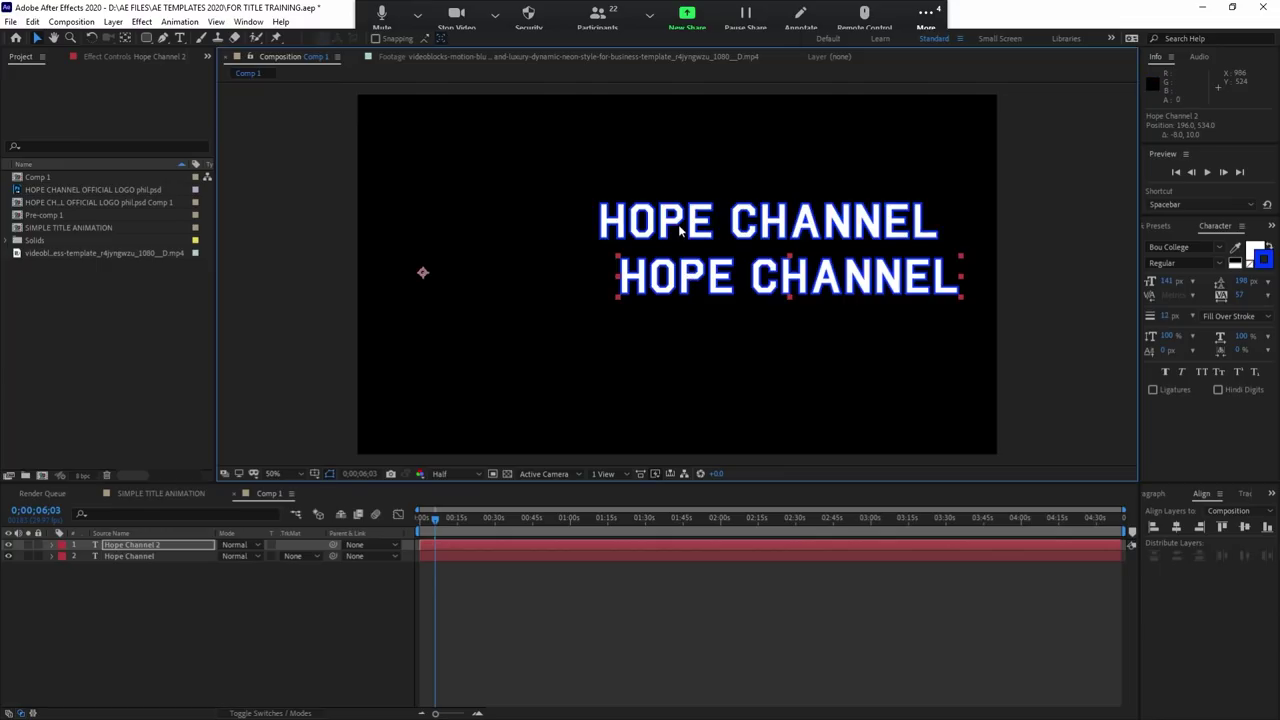
pyautogui.click(783, 236)
pyautogui.keyDown('shift'); pyautogui.click(795, 285); pyautogui.keyUp('shift')
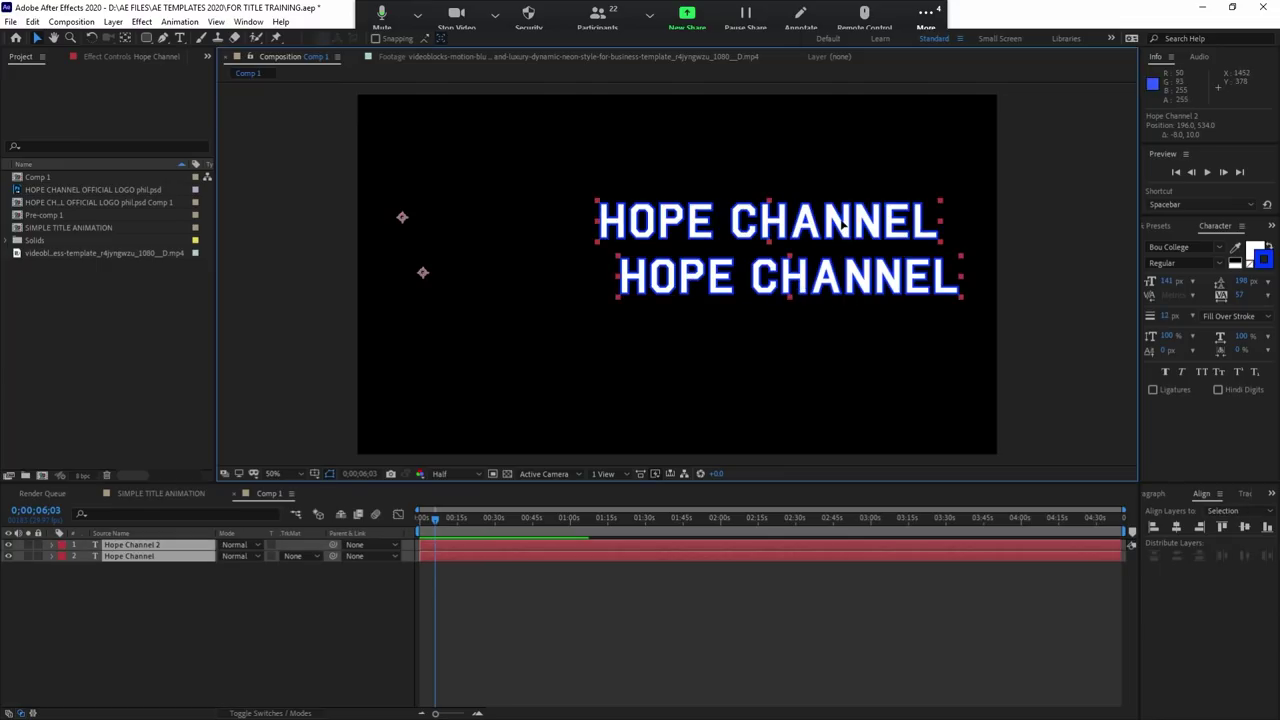
pyautogui.click(851, 344)
pyautogui.click(853, 276)
pyautogui.keyDown('shift'); pyautogui.click(865, 238); pyautogui.keyUp('shift')
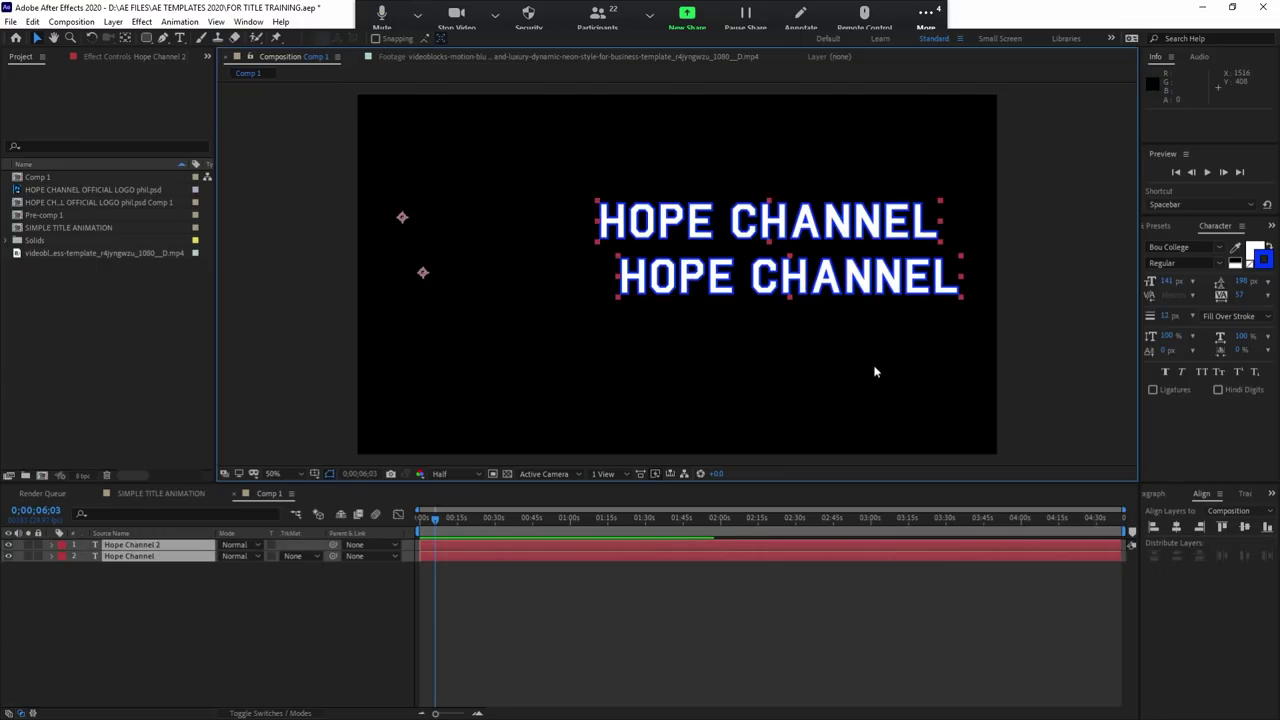
pyautogui.click(859, 360)
pyautogui.click(858, 290)
pyautogui.keyDown('shift'); pyautogui.click(858, 230); pyautogui.keyUp('shift')
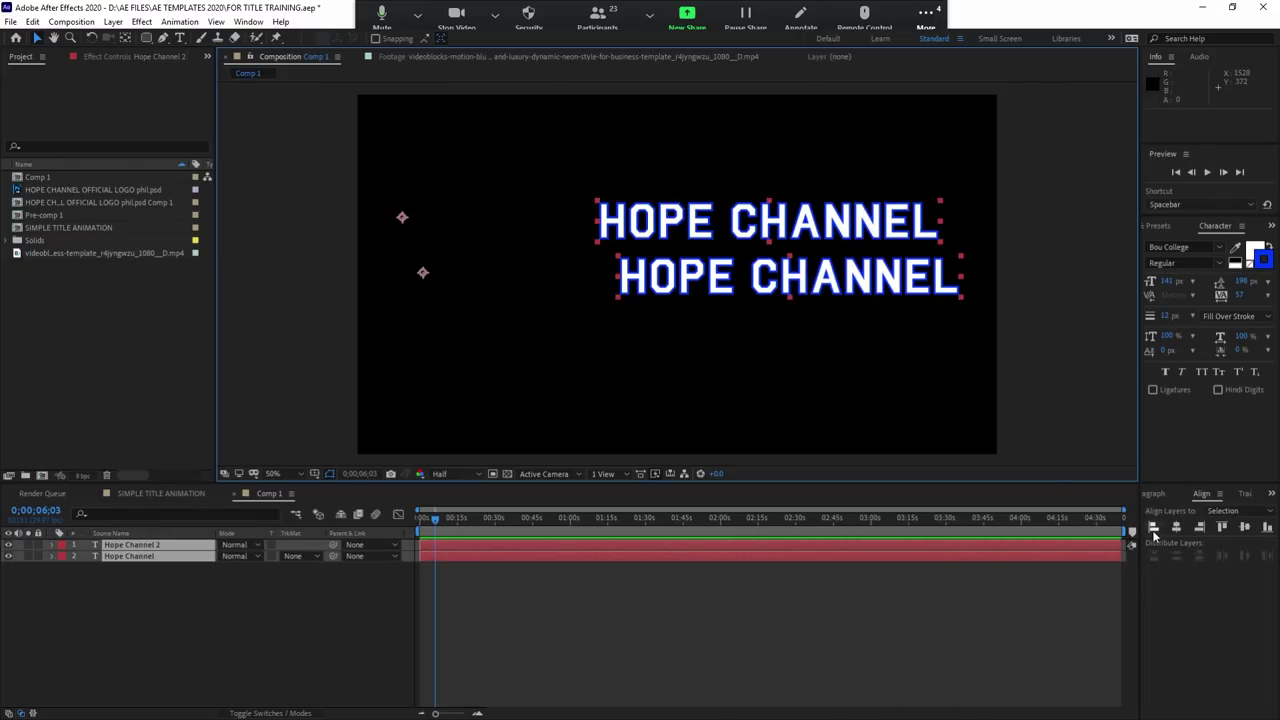
# Step: Align both titles' left edges and shift them about 122 px left
pyautogui.click(1154, 527)
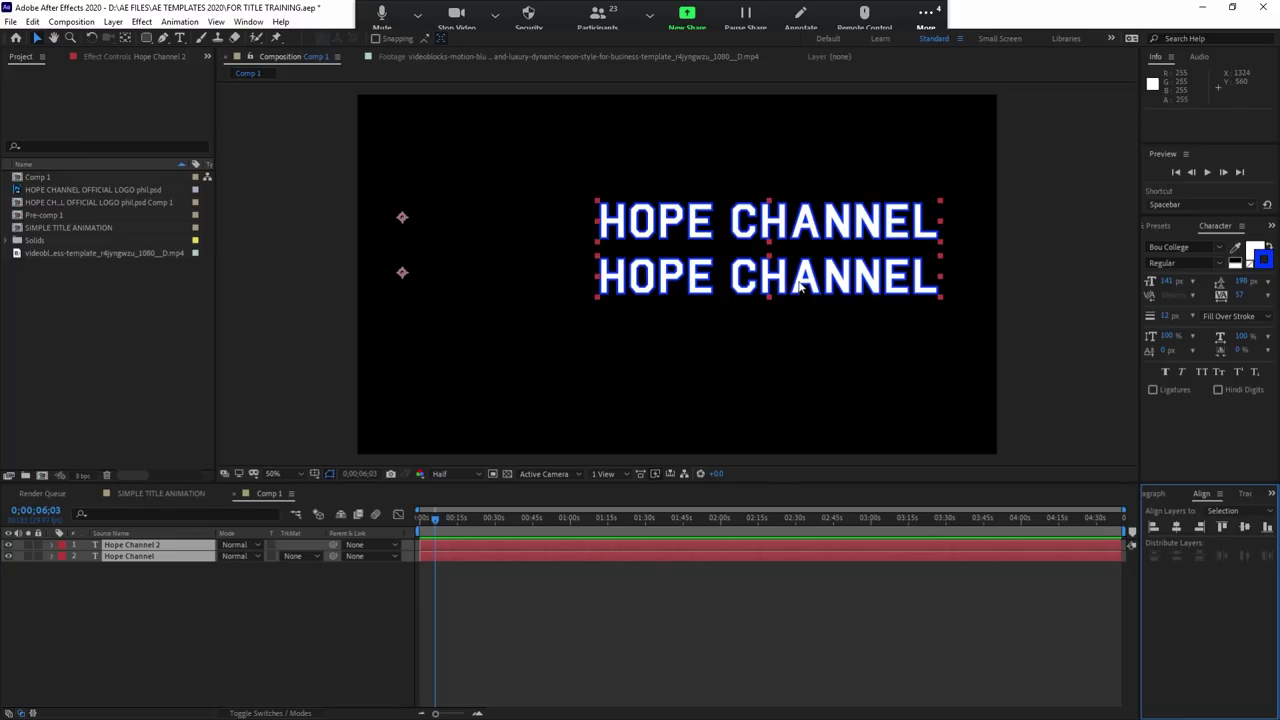
pyautogui.moveTo(790, 303); pyautogui.dragTo(668, 303)
pyautogui.click(724, 316)
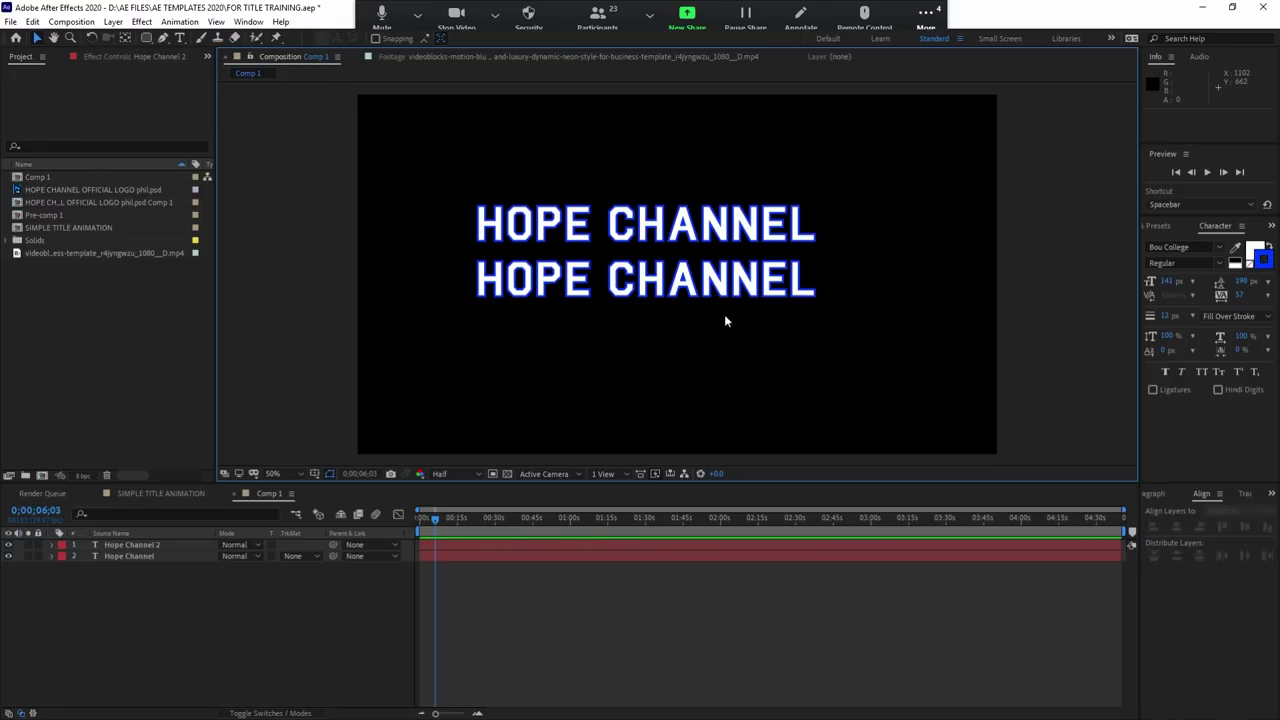
pyautogui.click(630, 284)
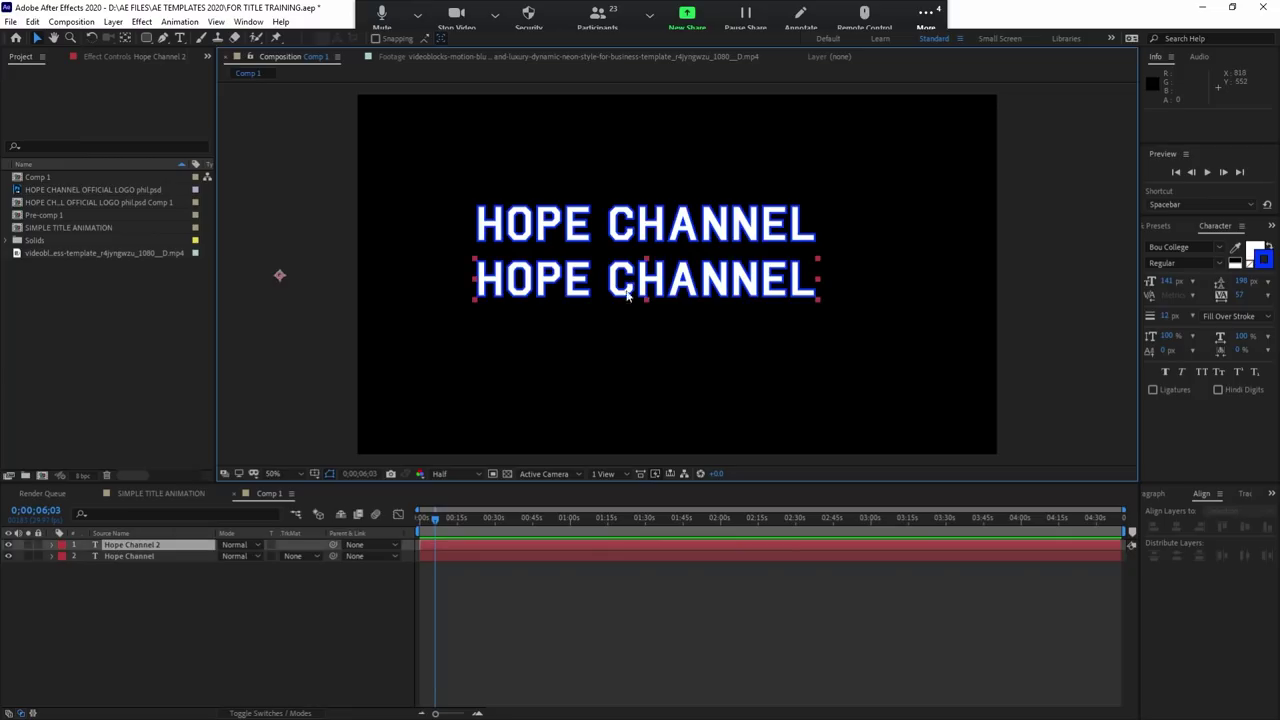
# Step: Delete the duplicate title, reposition the remaining one, and remove its blue outline
pyautogui.click(632, 557)
pyautogui.click(631, 548)
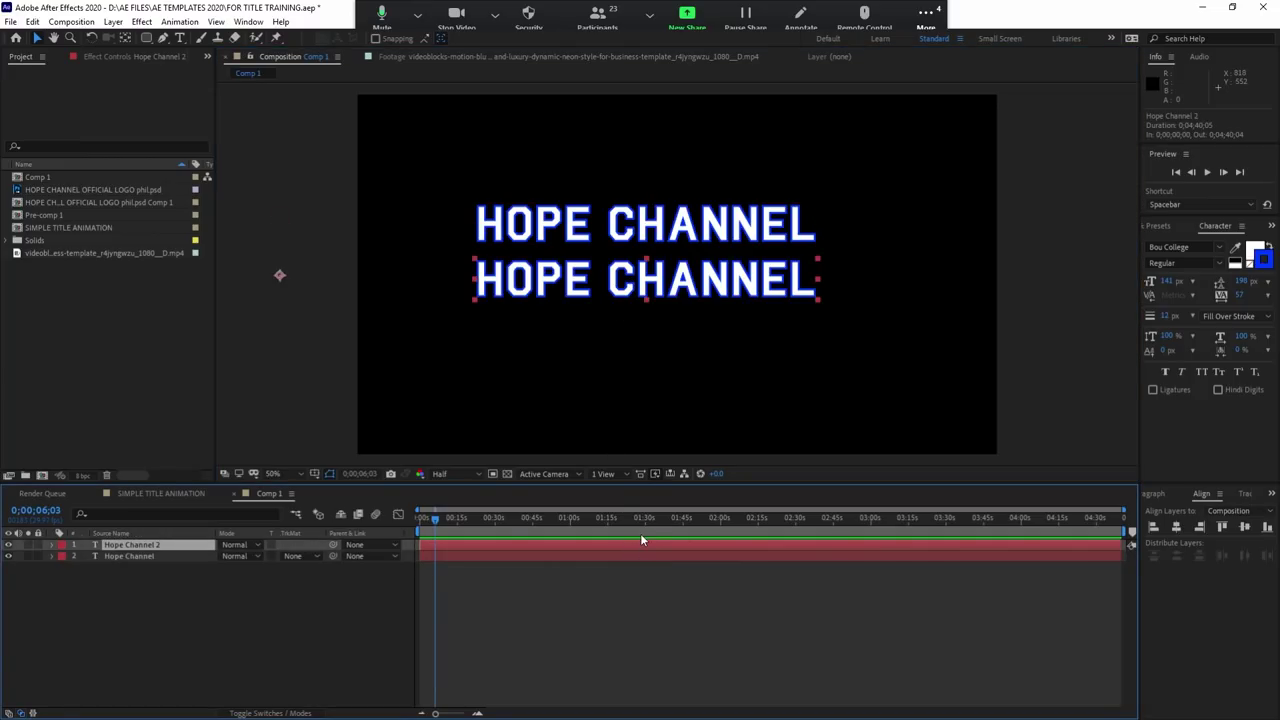
pyautogui.press('Delete')
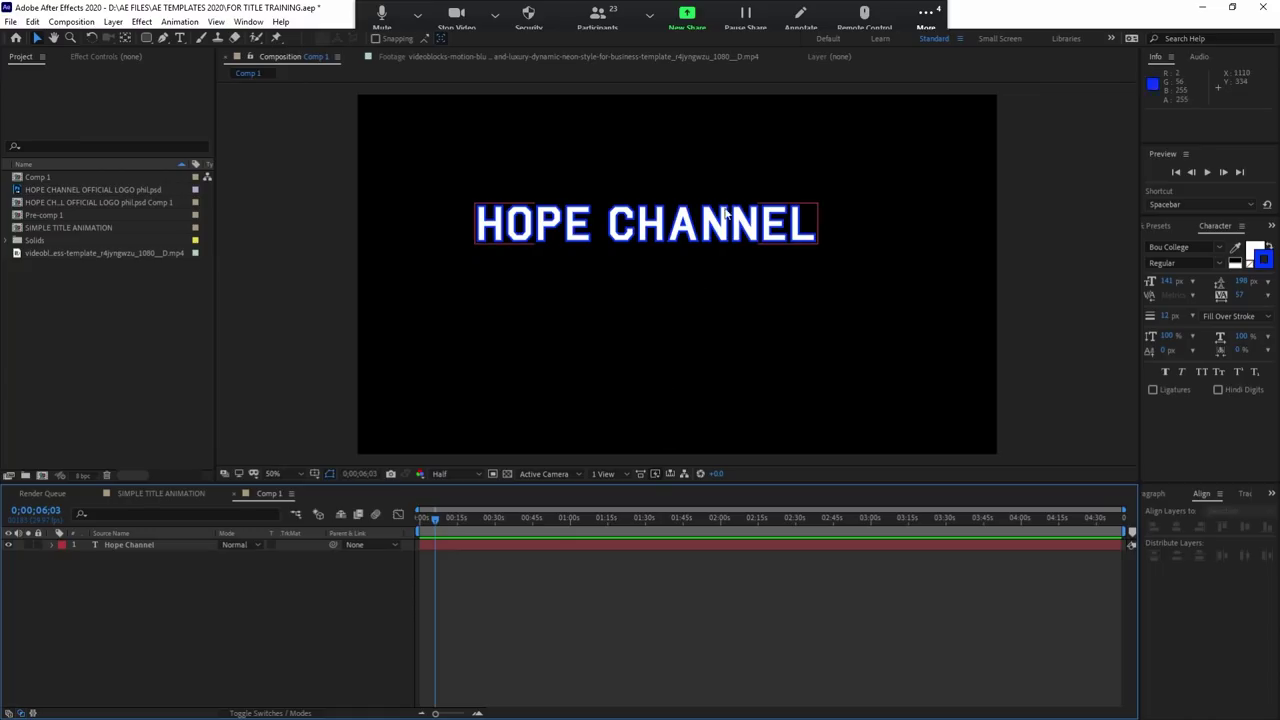
pyautogui.moveTo(725, 215); pyautogui.dragTo(847, 249)
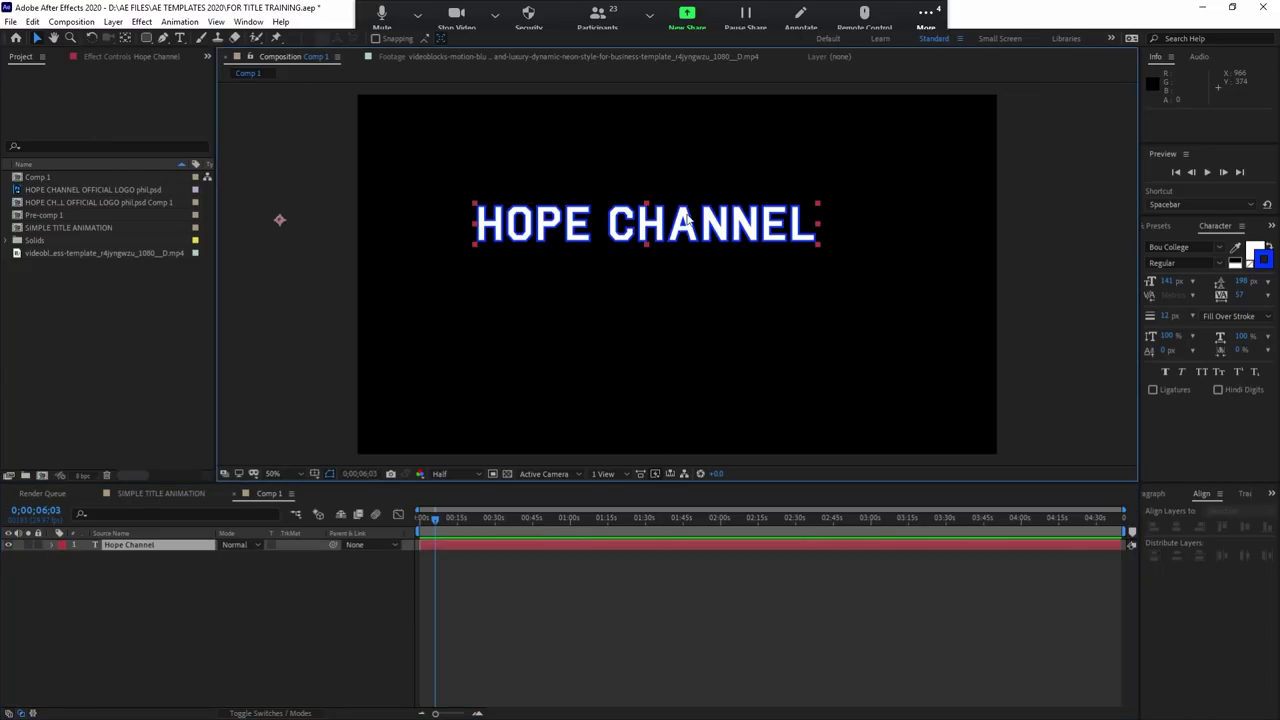
pyautogui.click(1250, 268)
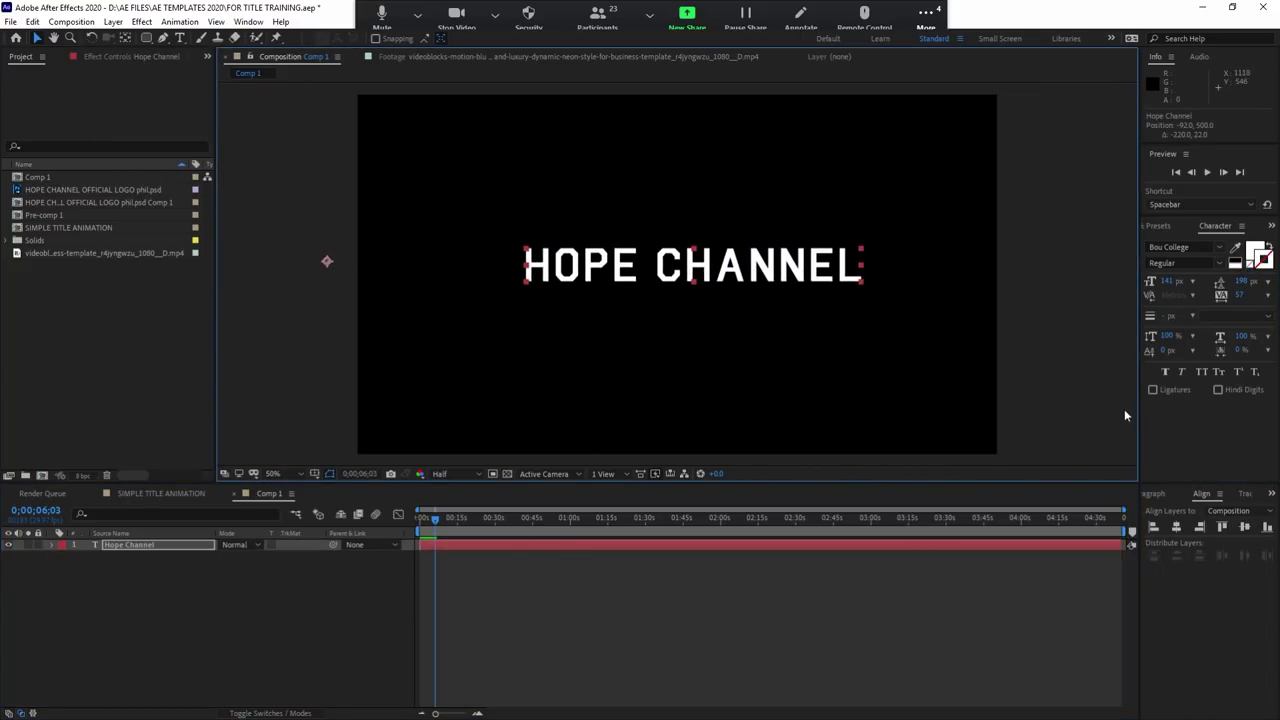
# Step: Browse Animation Presets > Text > 3D Text and pick 3D Fly Down Random & Rotate Y
pyautogui.click(1155, 226)
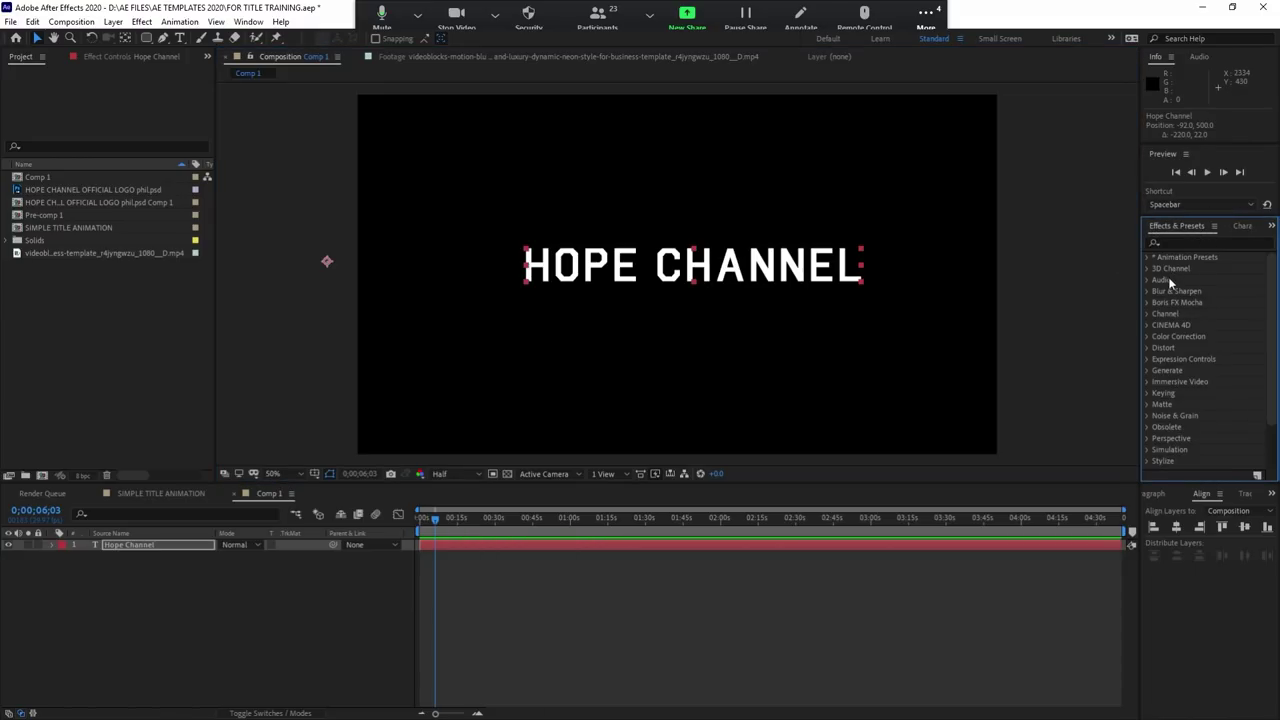
pyautogui.click(1148, 257)
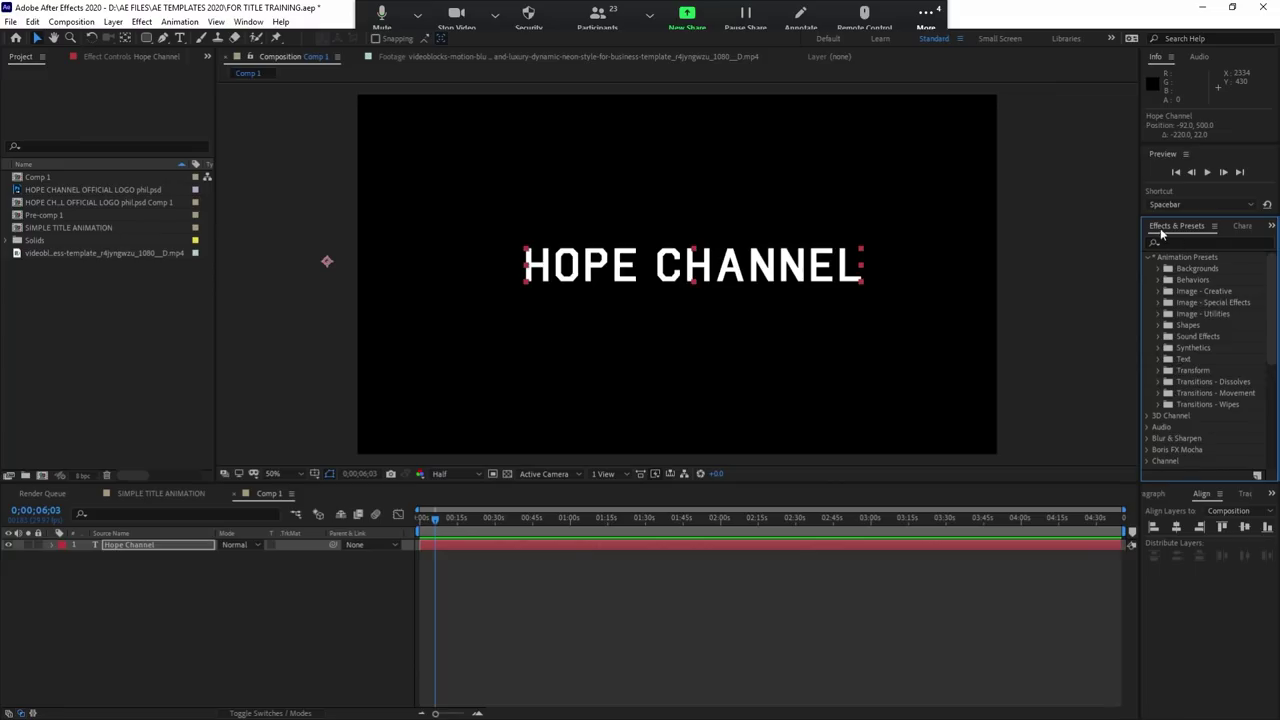
pyautogui.click(1158, 359)
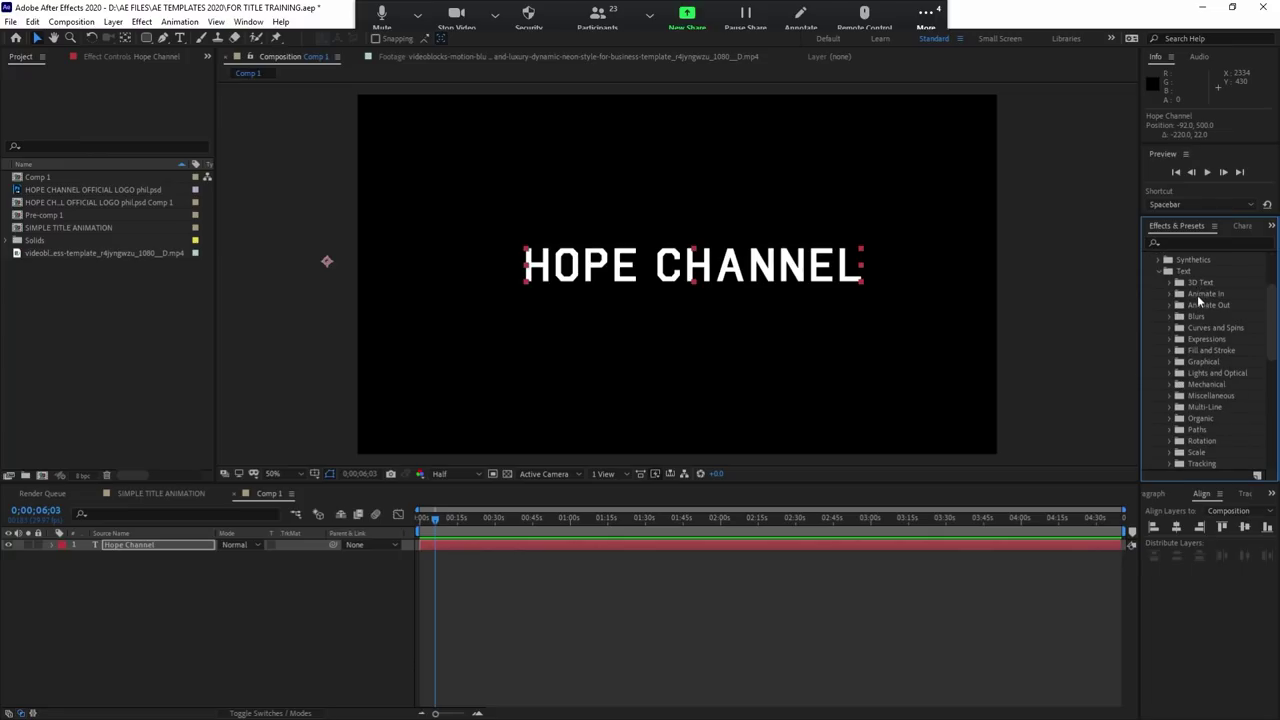
pyautogui.scroll(-2, 1214, 390)
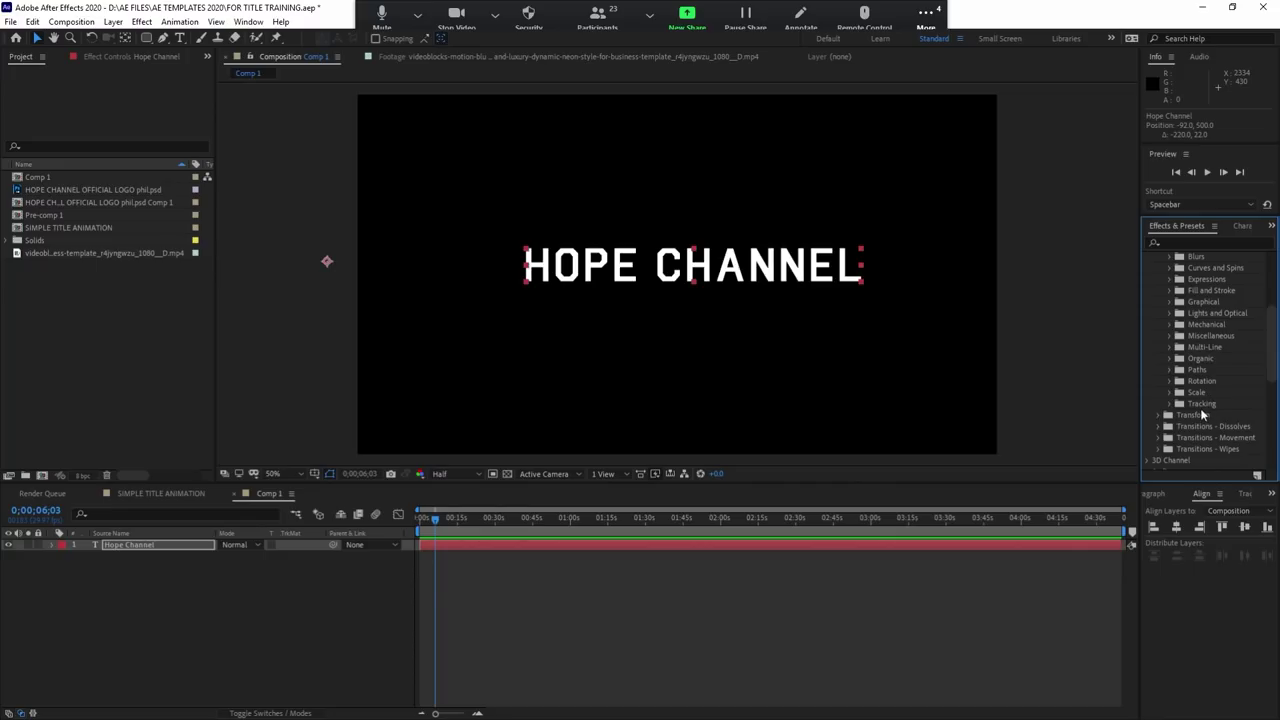
pyautogui.scroll(2, 1200, 384)
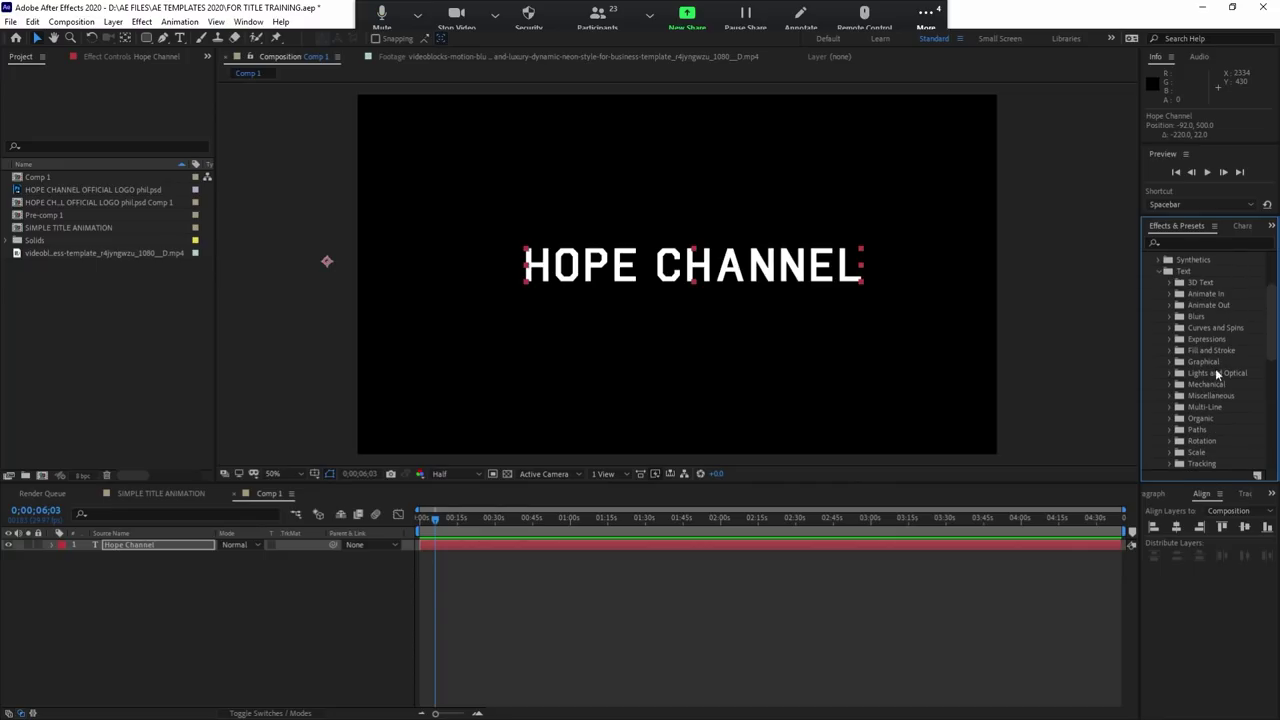
pyautogui.click(1171, 283)
pyautogui.scroll(-1, 1211, 390)
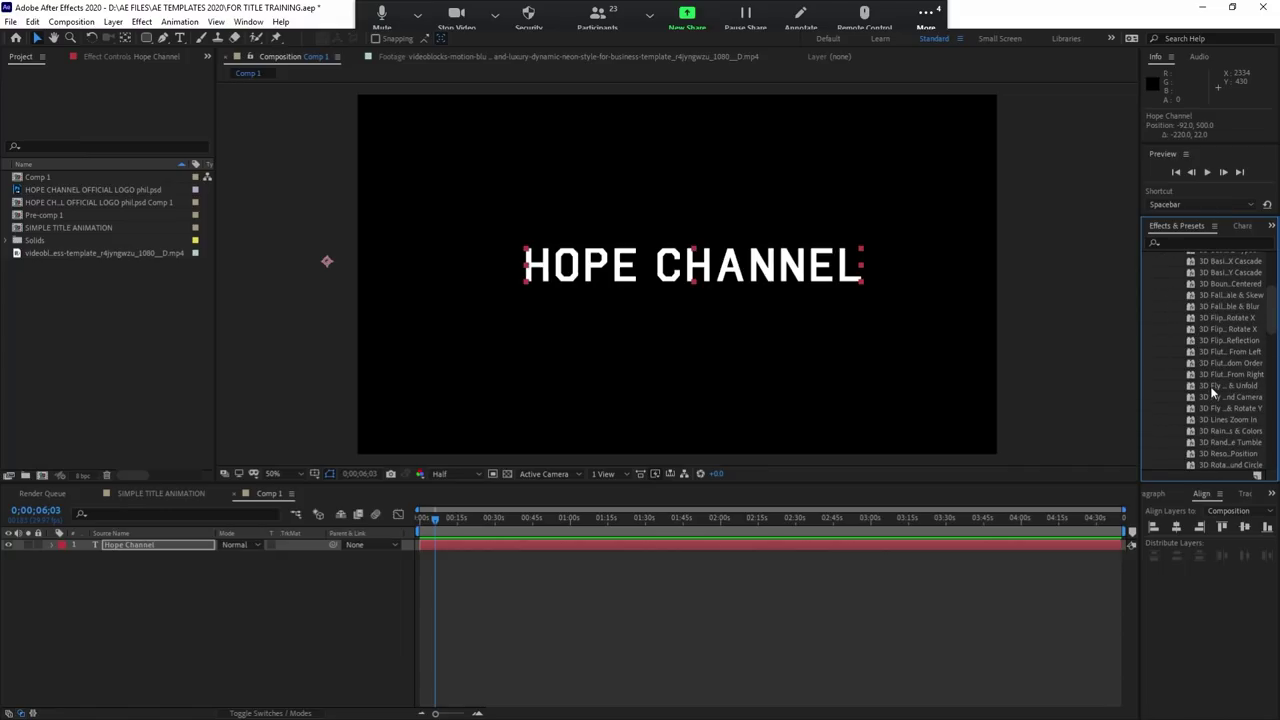
pyautogui.moveTo(1139, 365); pyautogui.dragTo(1078, 370)
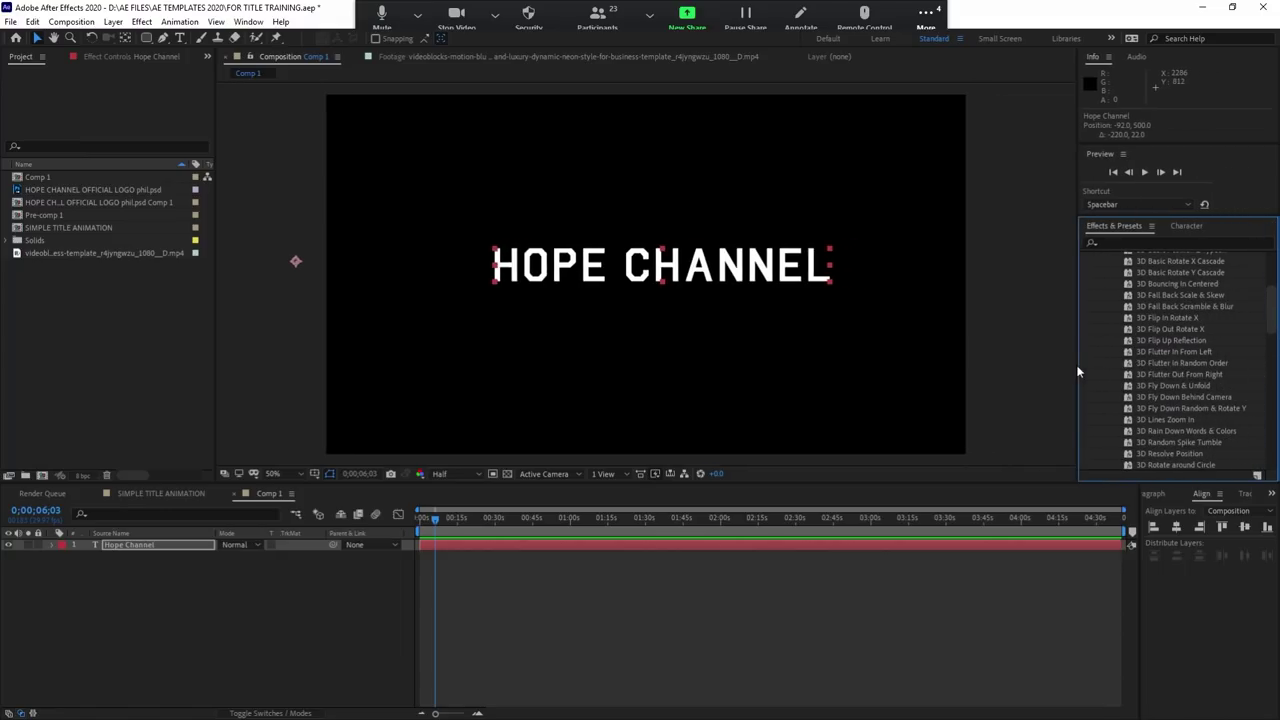
pyautogui.click(1180, 408)
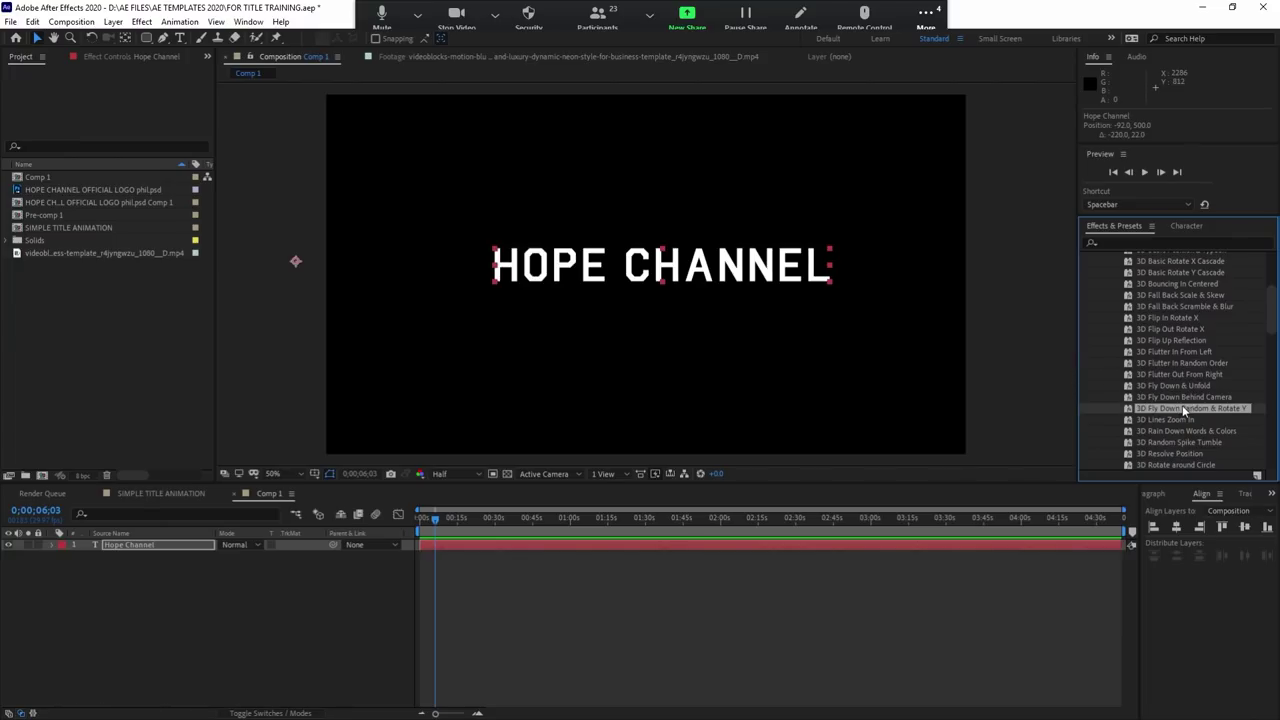
# Step: Apply the 3D Random Spike Tumble preset to HOPE CHANNEL and preview it
pyautogui.click(1172, 442)
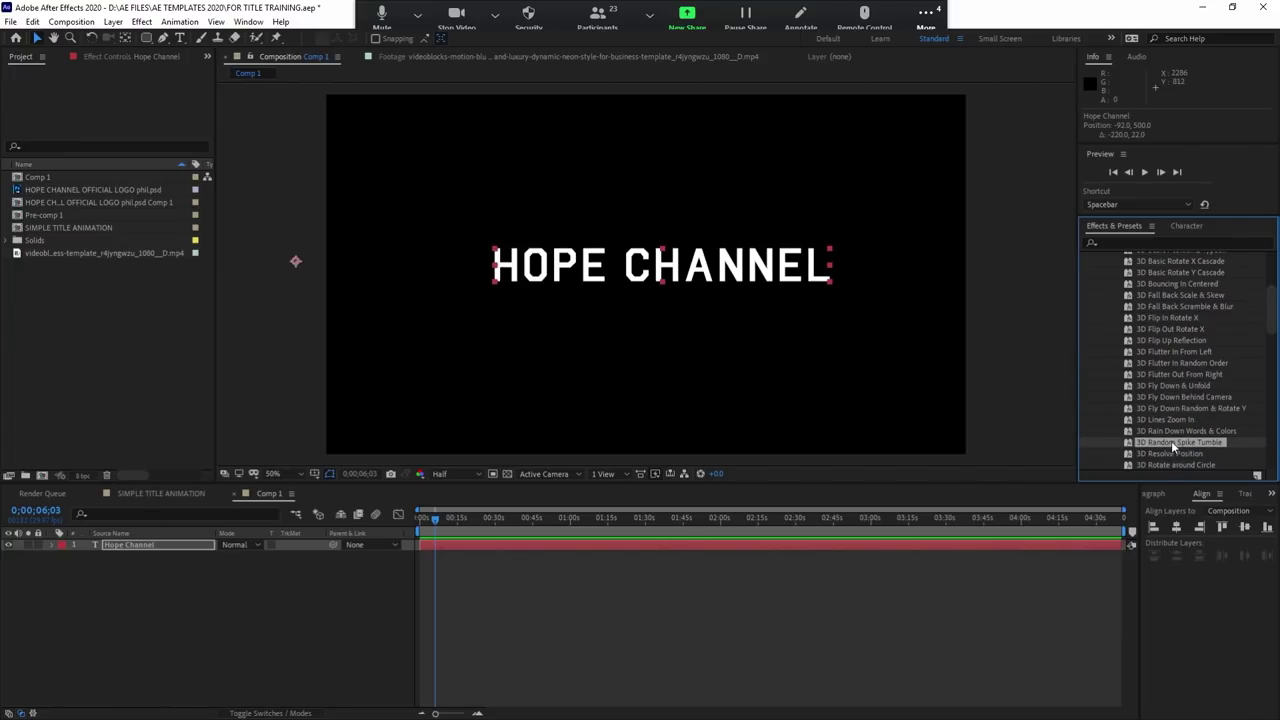
pyautogui.moveTo(1162, 441); pyautogui.dragTo(737, 277)
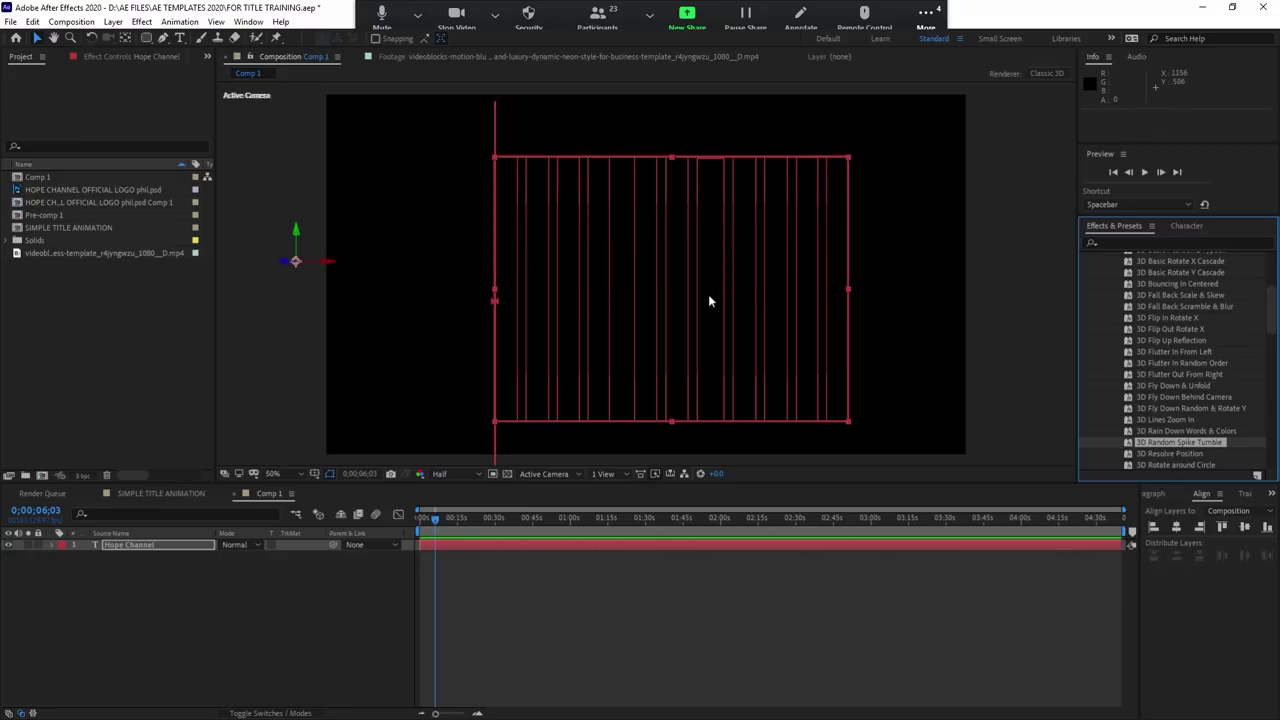
pyautogui.moveTo(431, 533); pyautogui.dragTo(419, 530)
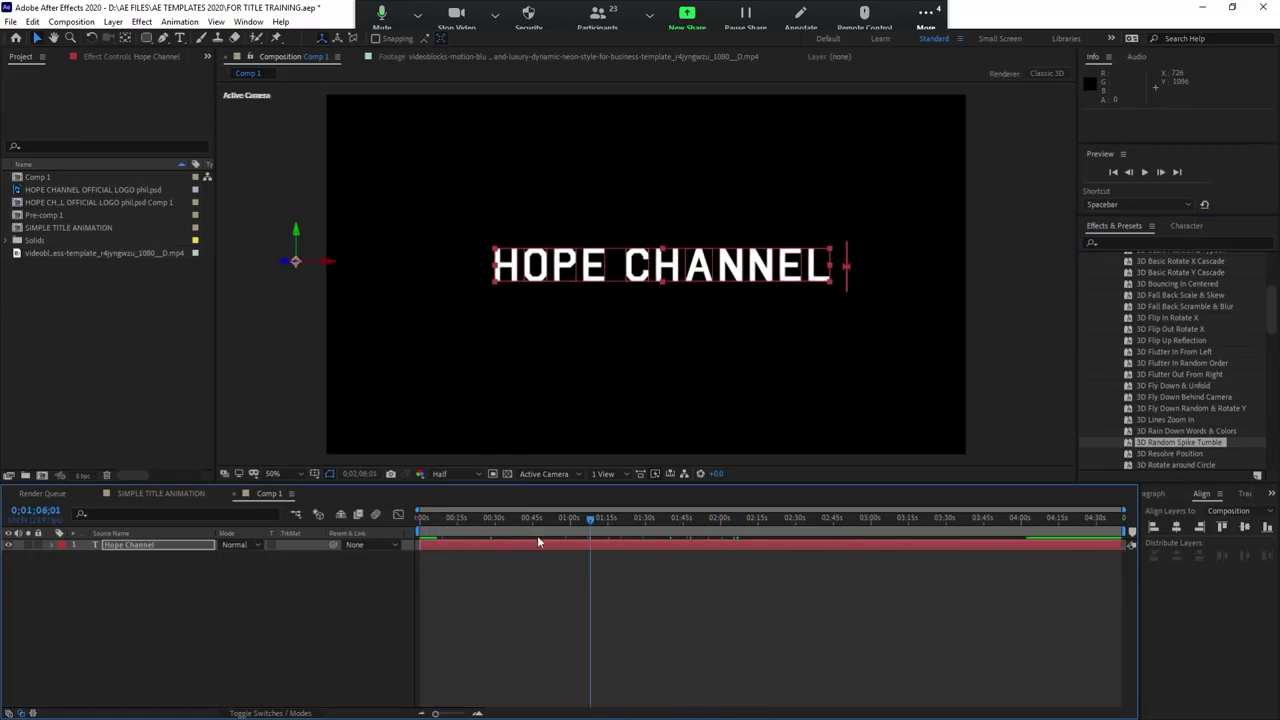
pyautogui.press('space')
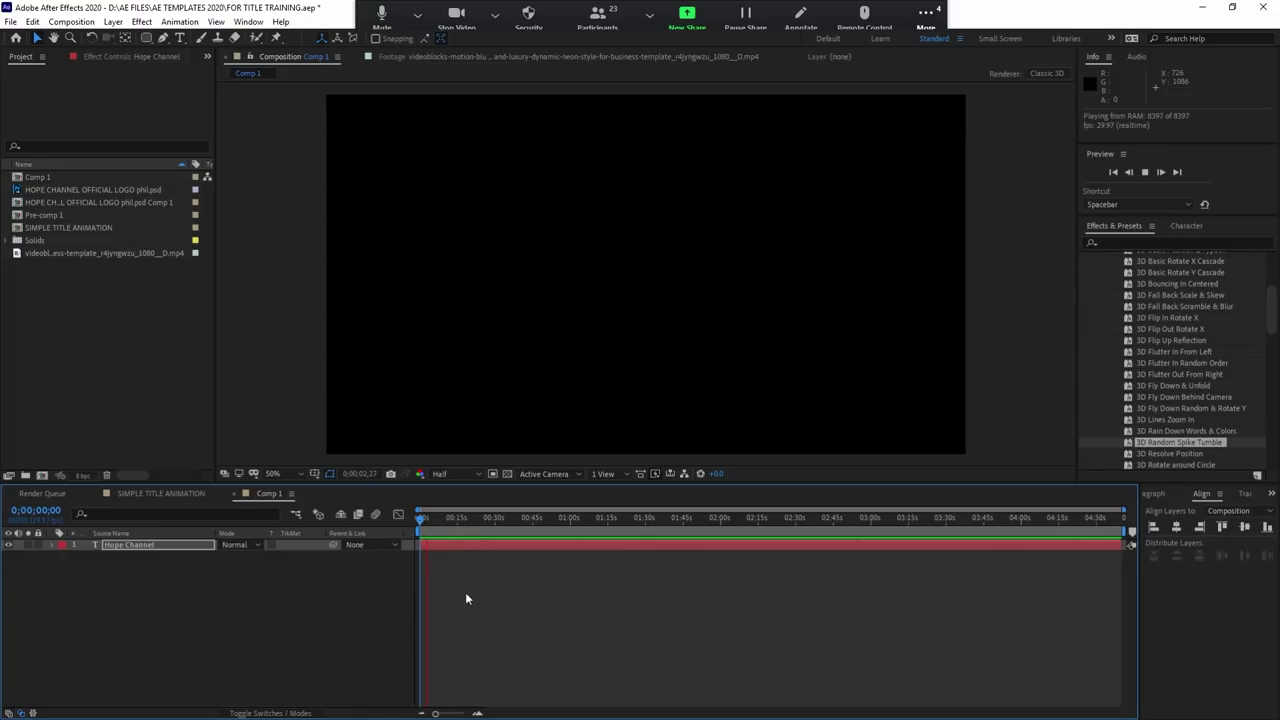
pyautogui.press('u')
pyautogui.moveTo(431, 534); pyautogui.dragTo(435, 532)
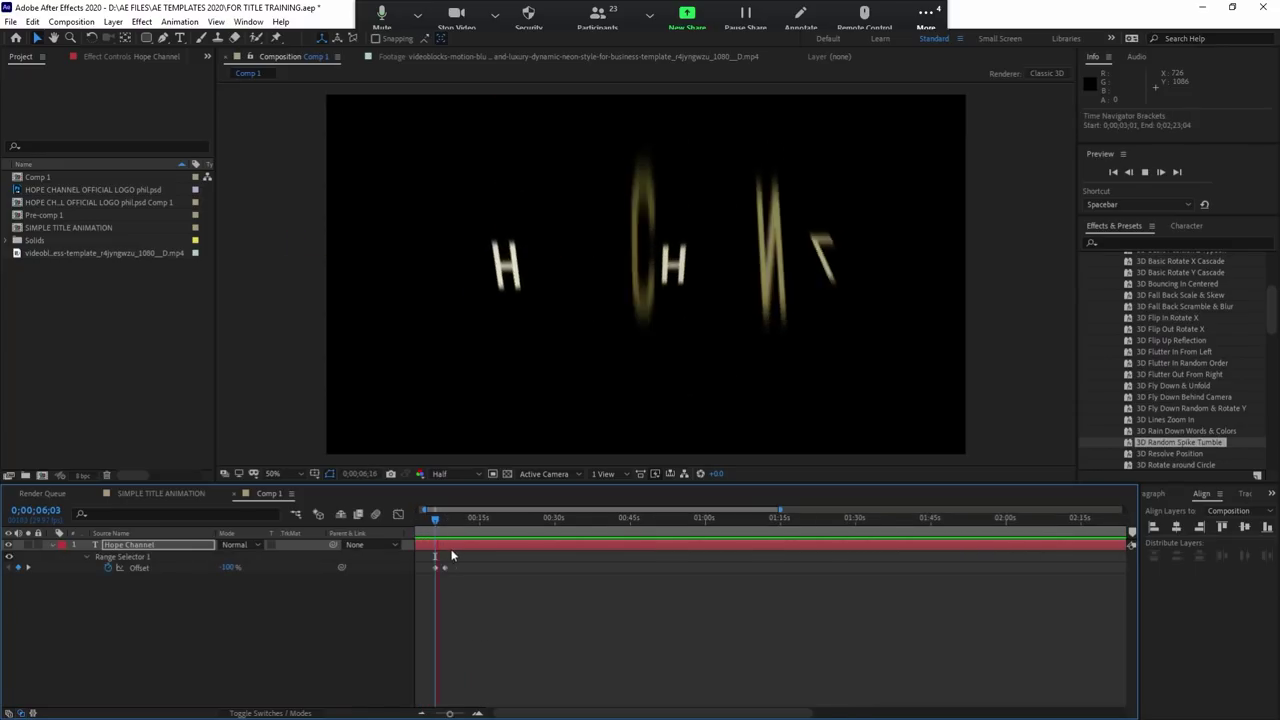
# Step: Replay the tumble from about 6 seconds, then undo the preset
pyautogui.press('=')
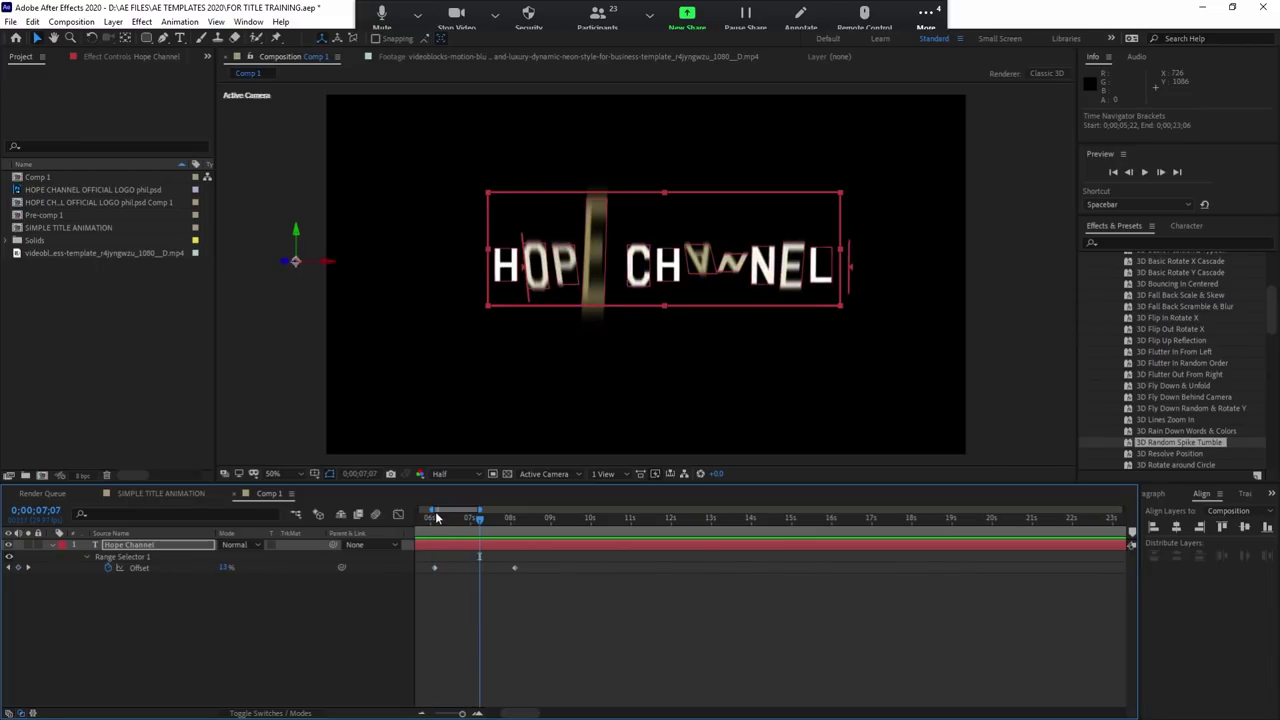
pyautogui.click(437, 520)
pyautogui.press('space')
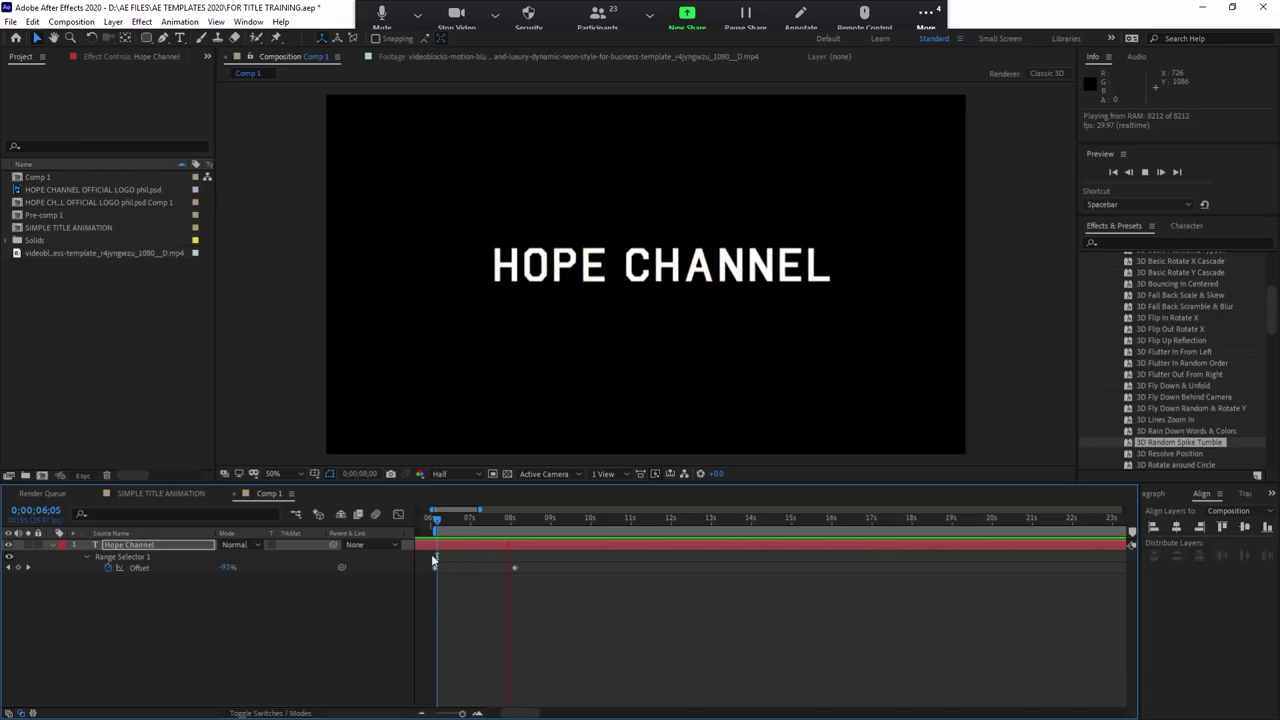
pyautogui.click(520, 520)
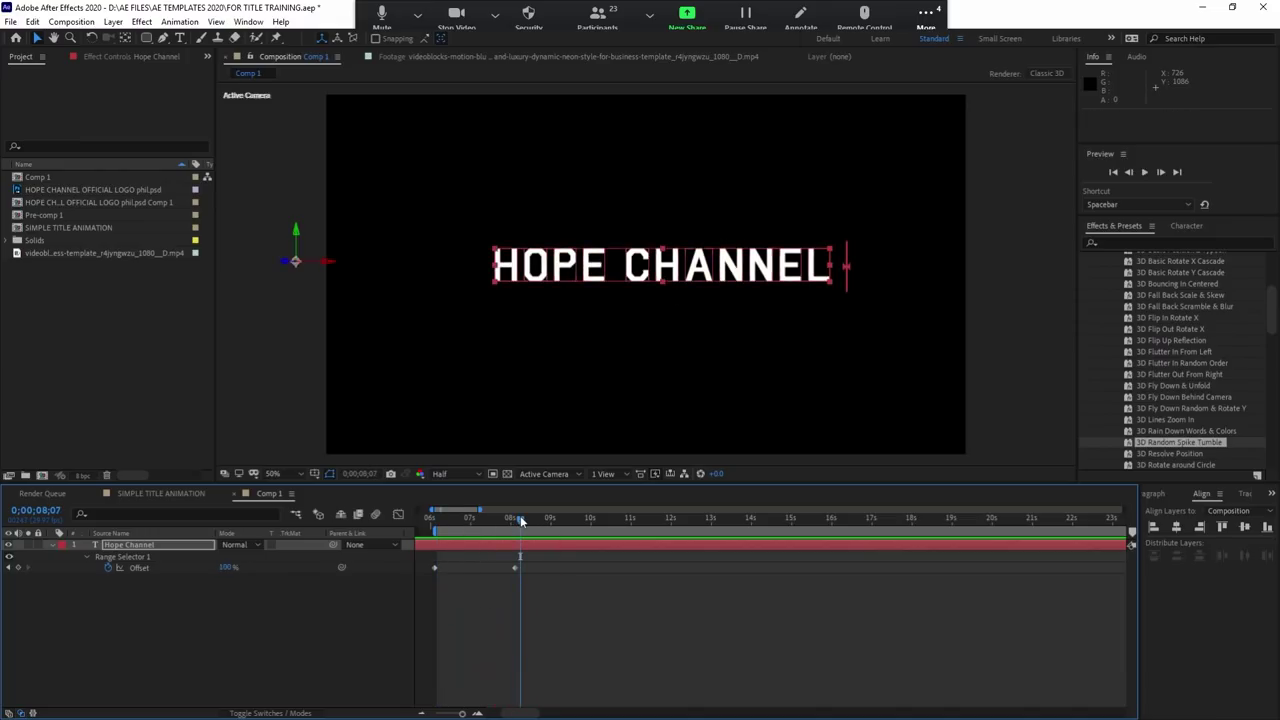
pyautogui.hotkey('ctrl', 'z')
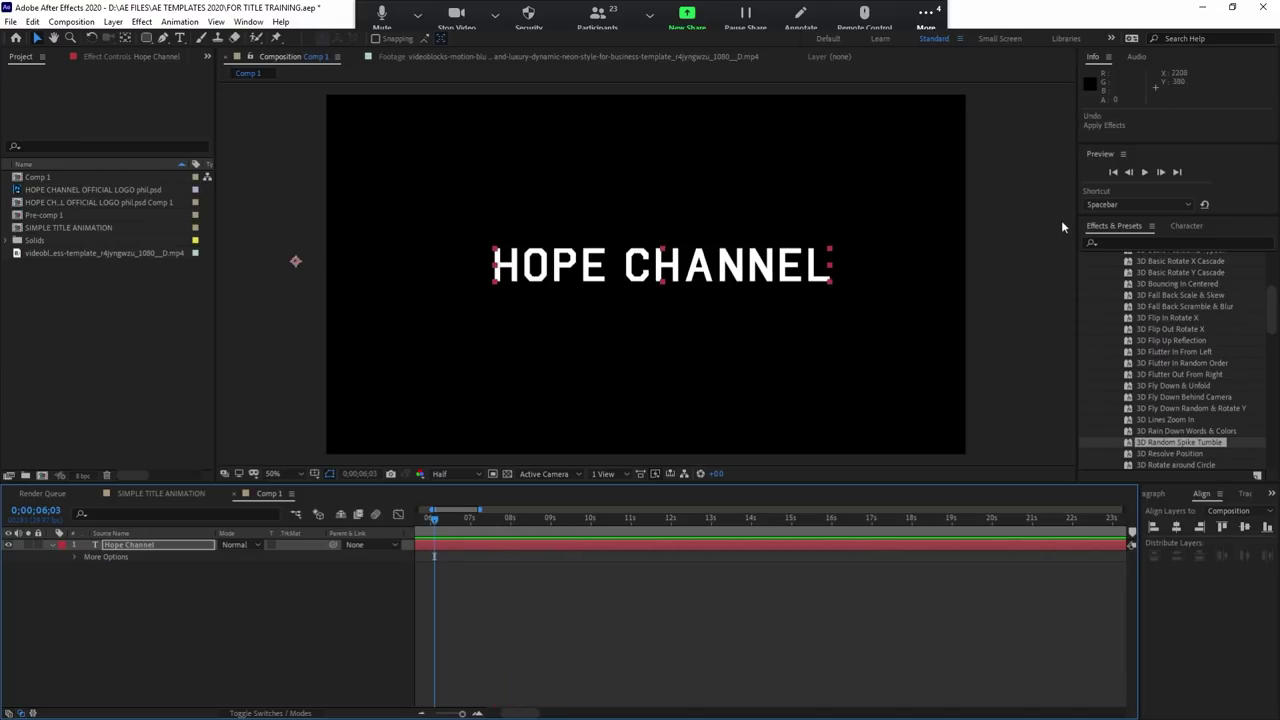
# Step: Apply the Blurs > Evaporate preset to Hope Channel, preview it, and reveal its Offset keyframes
pyautogui.scroll(3, 1143, 304)
pyautogui.scroll(2, 1143, 304)
pyautogui.click(1126, 376)
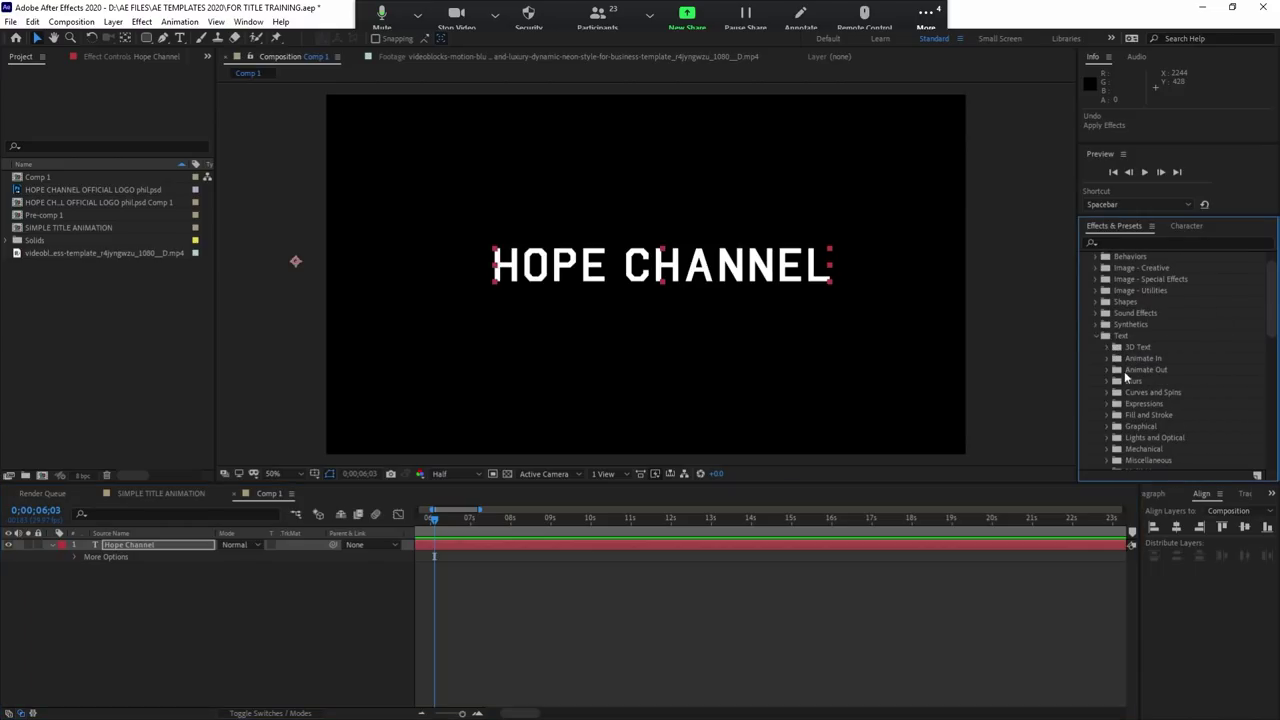
pyautogui.scroll(-1, 1152, 404)
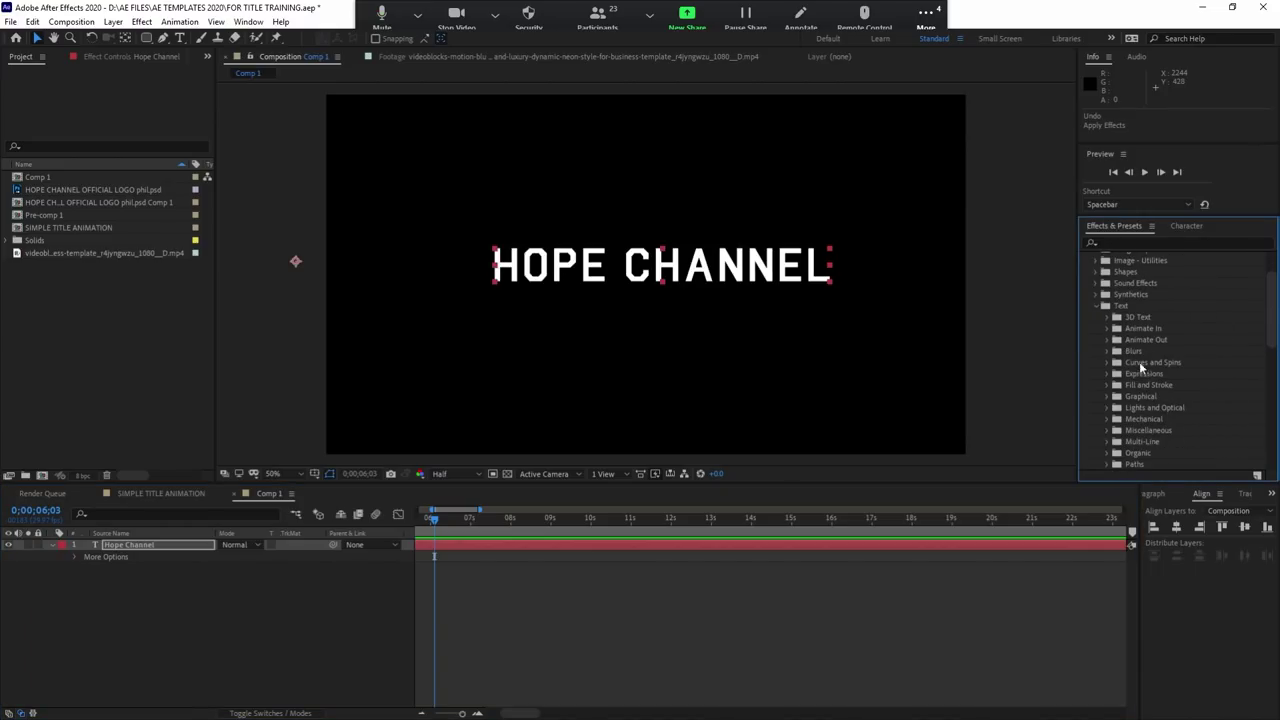
pyautogui.click(1111, 351)
pyautogui.moveTo(1150, 385); pyautogui.dragTo(498, 550)
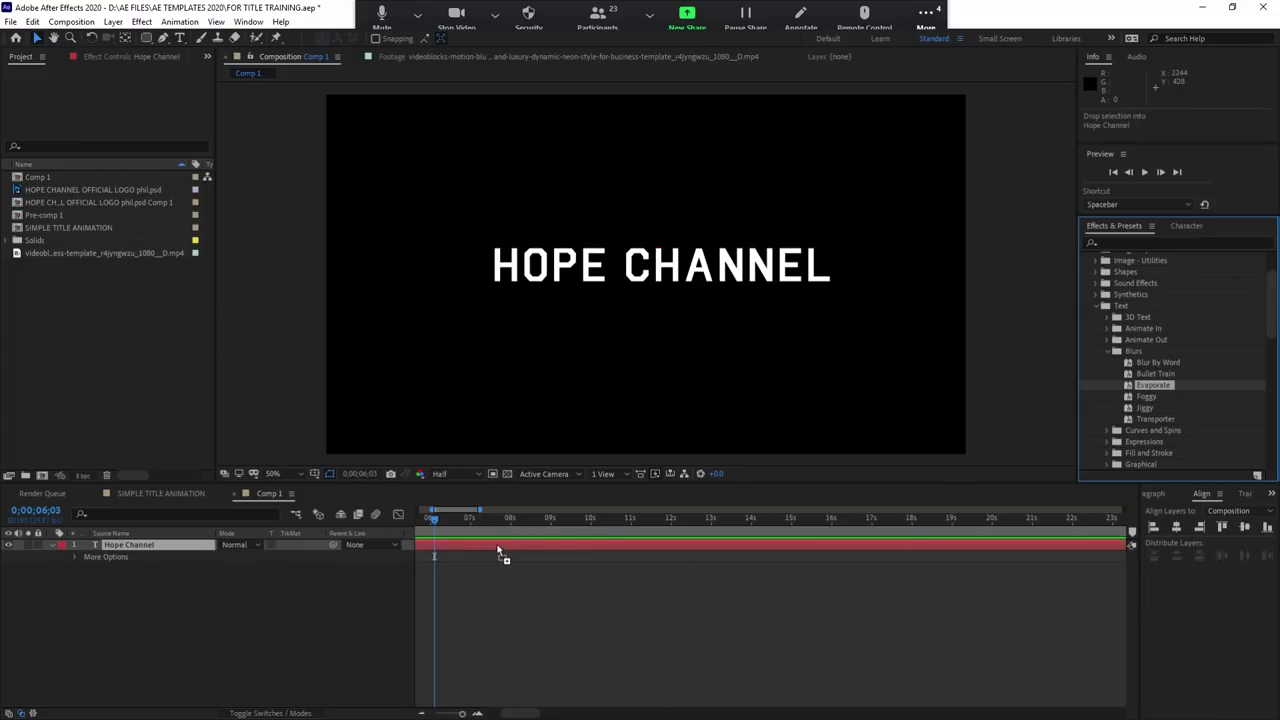
pyautogui.press('space')
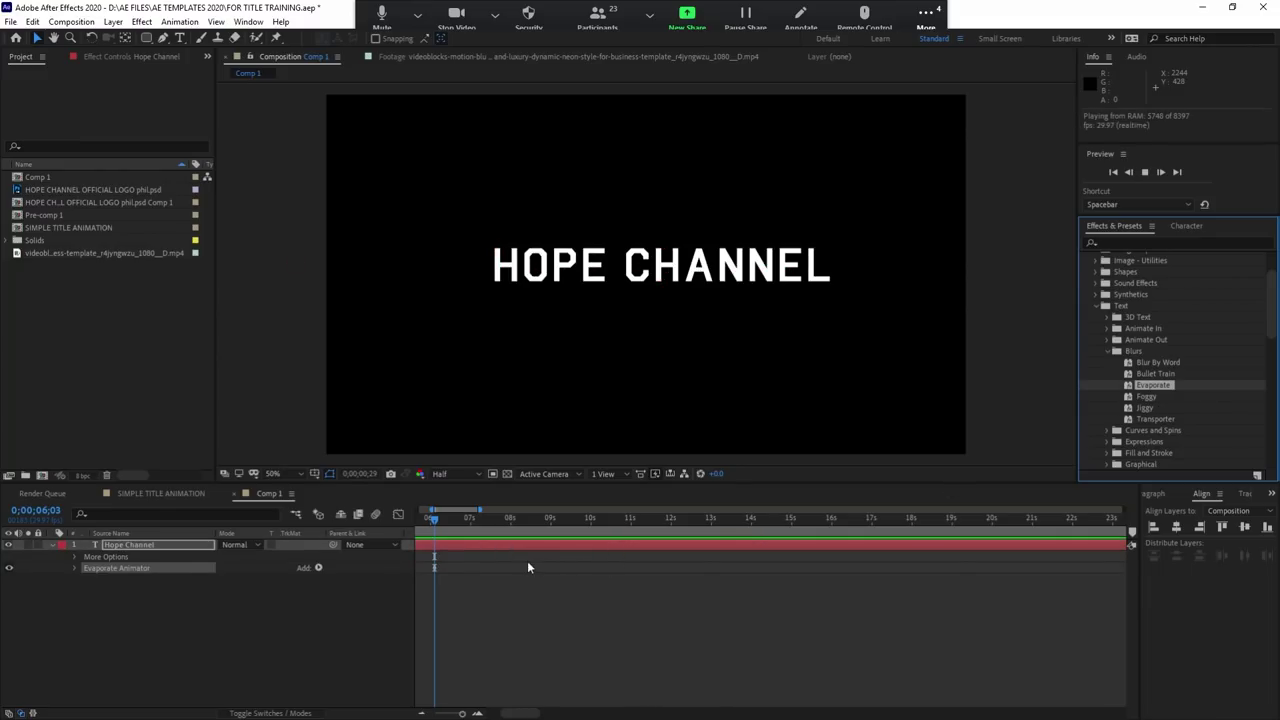
pyautogui.moveTo(436, 521); pyautogui.dragTo(457, 521)
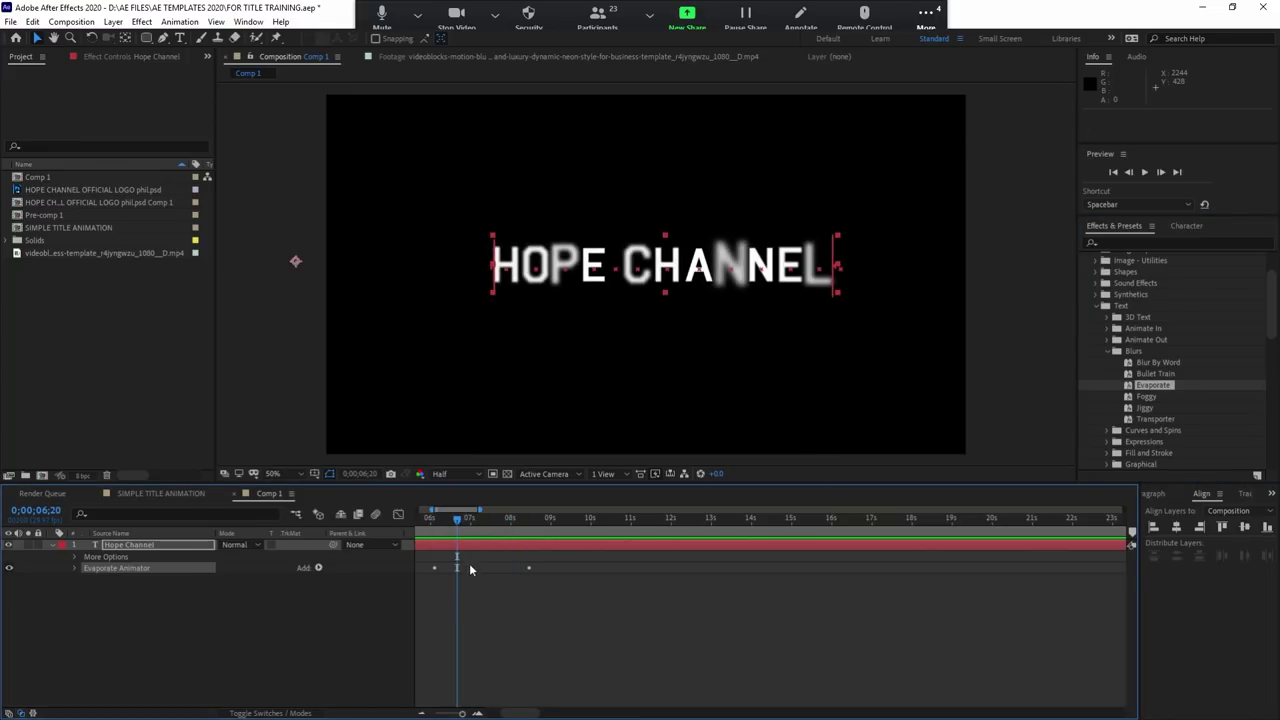
pyautogui.press('u')
# Step: Move the ending Offset keyframe out to about 10;05, previewing the timing
pyautogui.click(530, 567)
pyautogui.moveTo(532, 567); pyautogui.dragTo(564, 568)
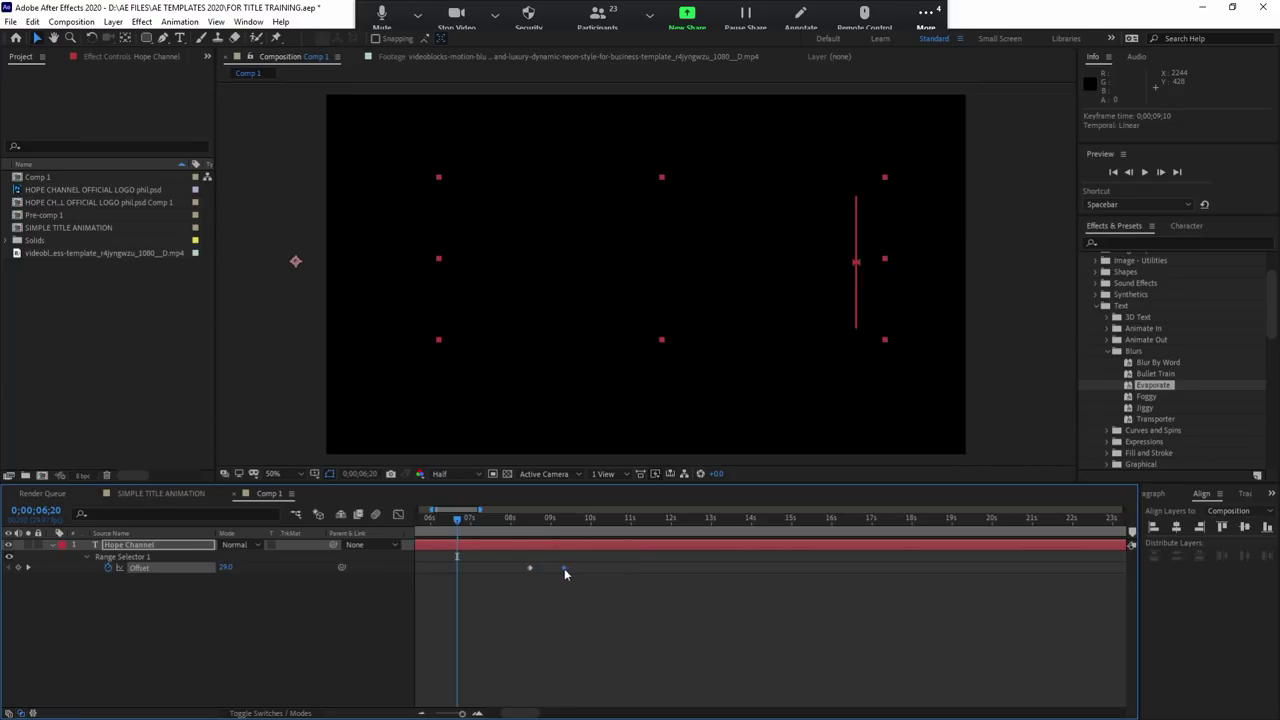
pyautogui.click(528, 522)
pyautogui.press('space')
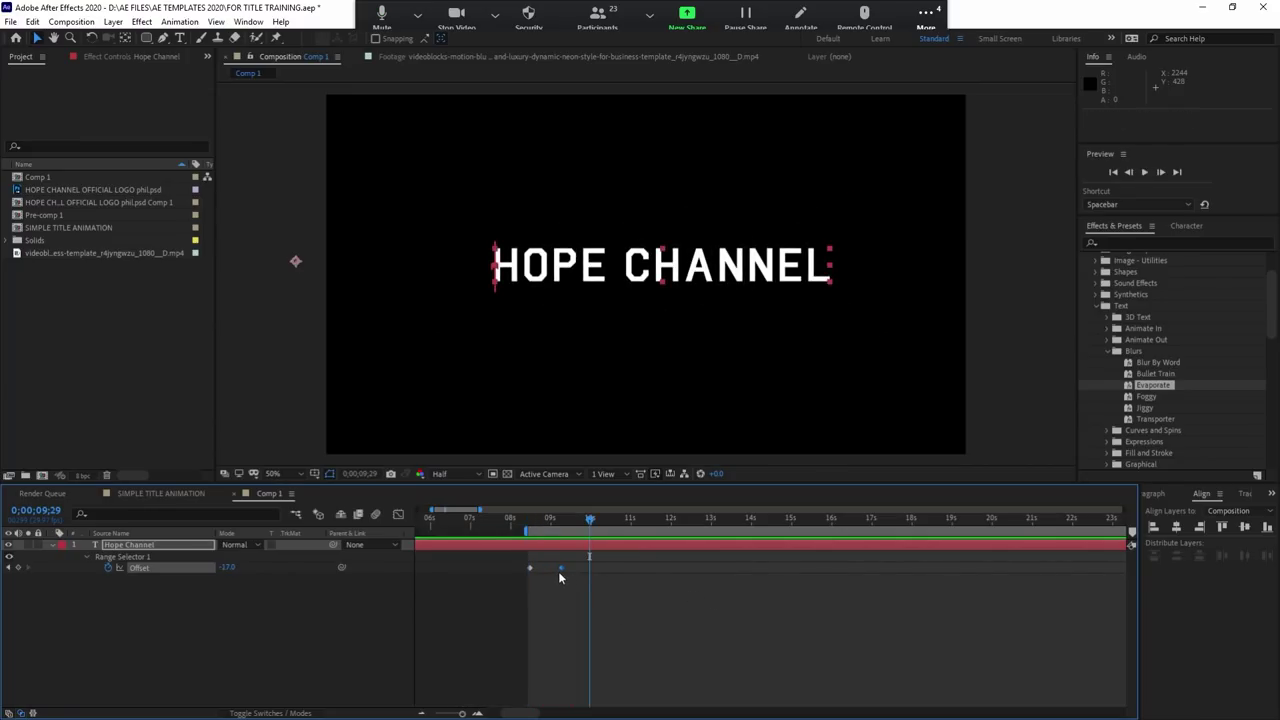
pyautogui.moveTo(560, 567); pyautogui.dragTo(588, 568)
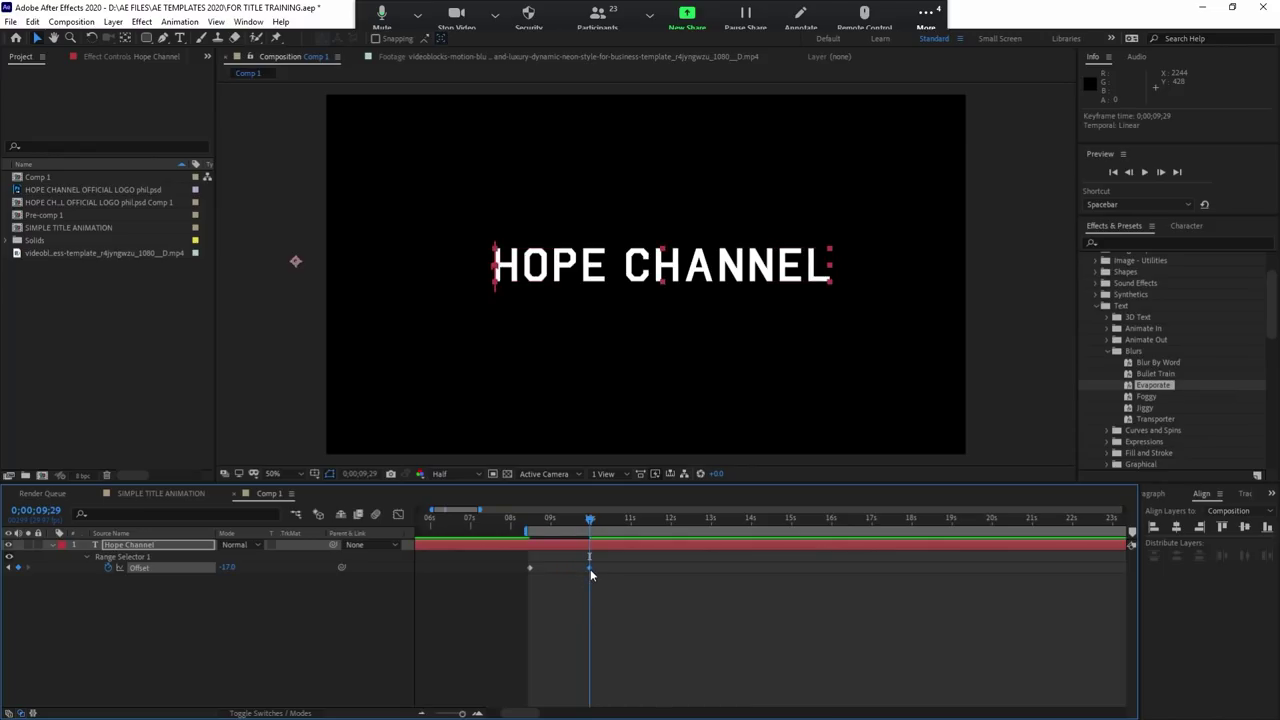
pyautogui.press('space')
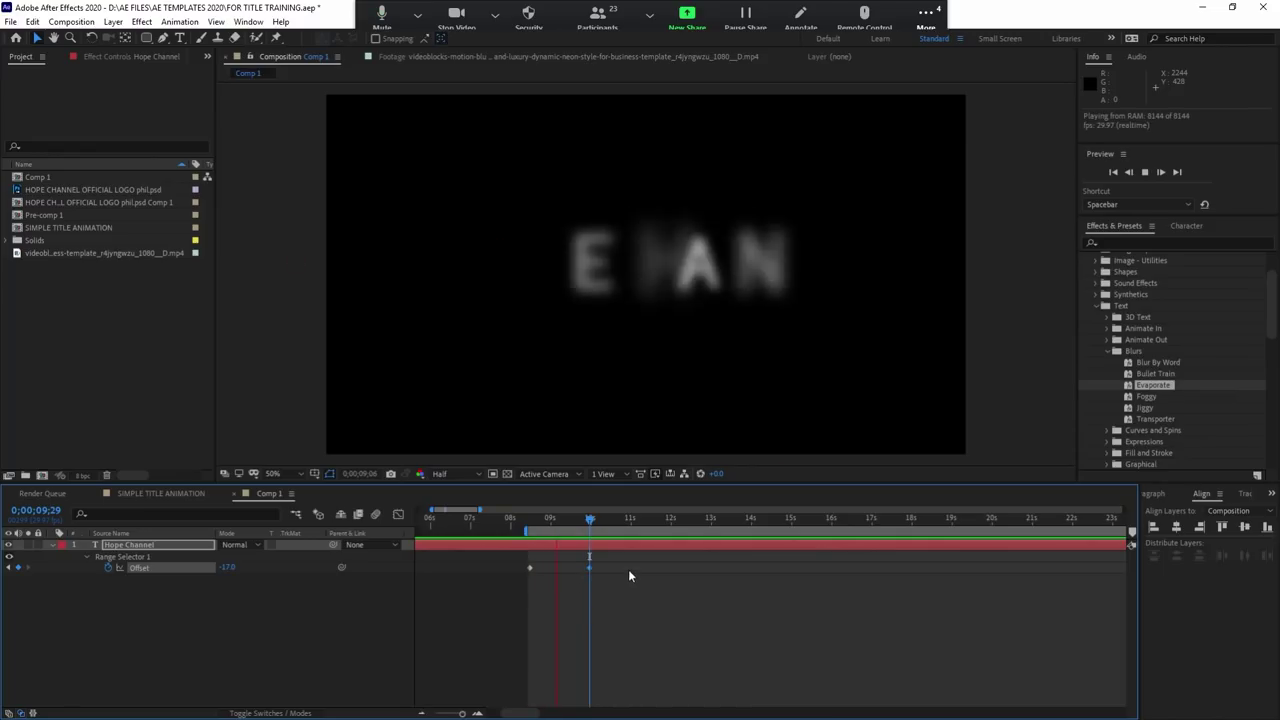
pyautogui.moveTo(589, 568); pyautogui.dragTo(598, 568)
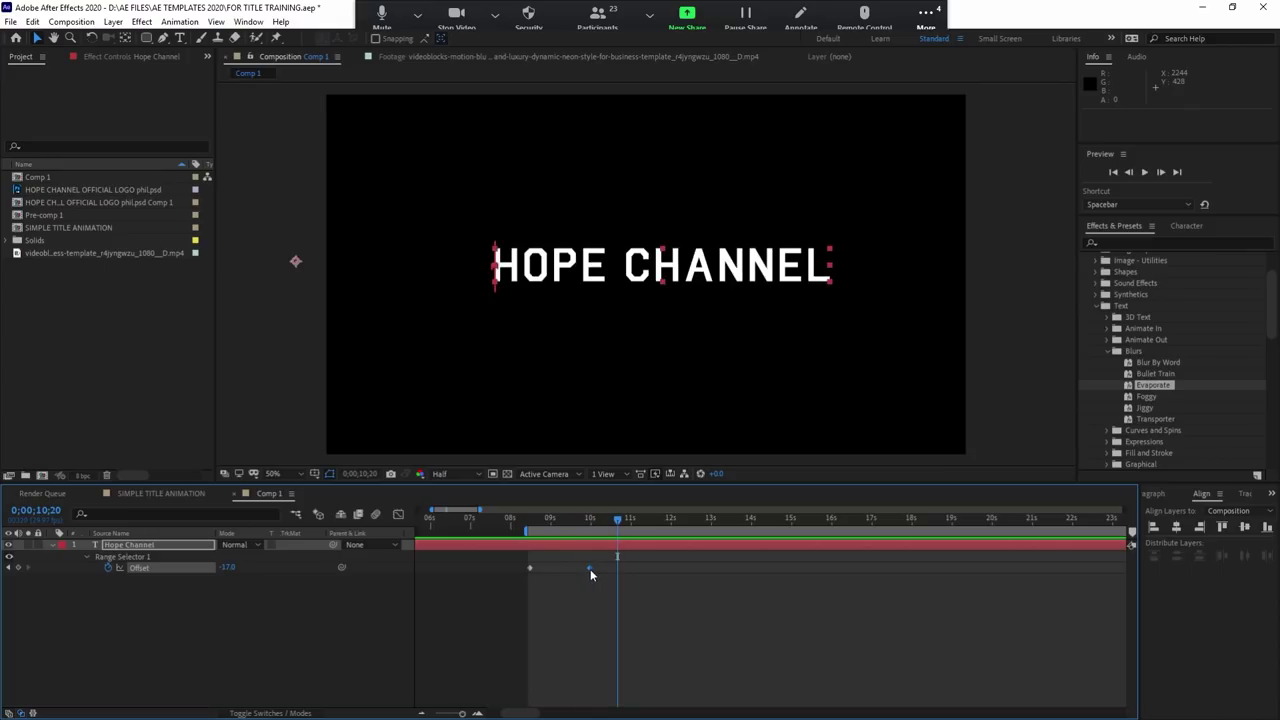
pyautogui.press('space')
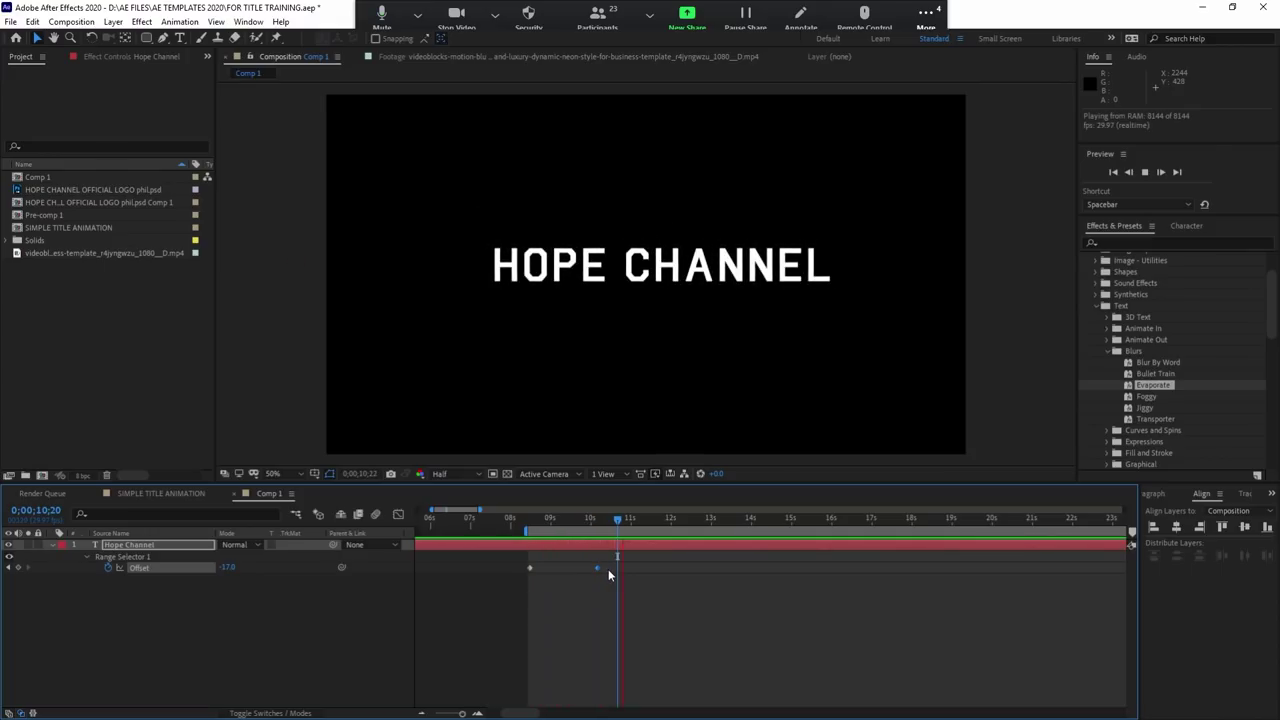
pyautogui.click(564, 527)
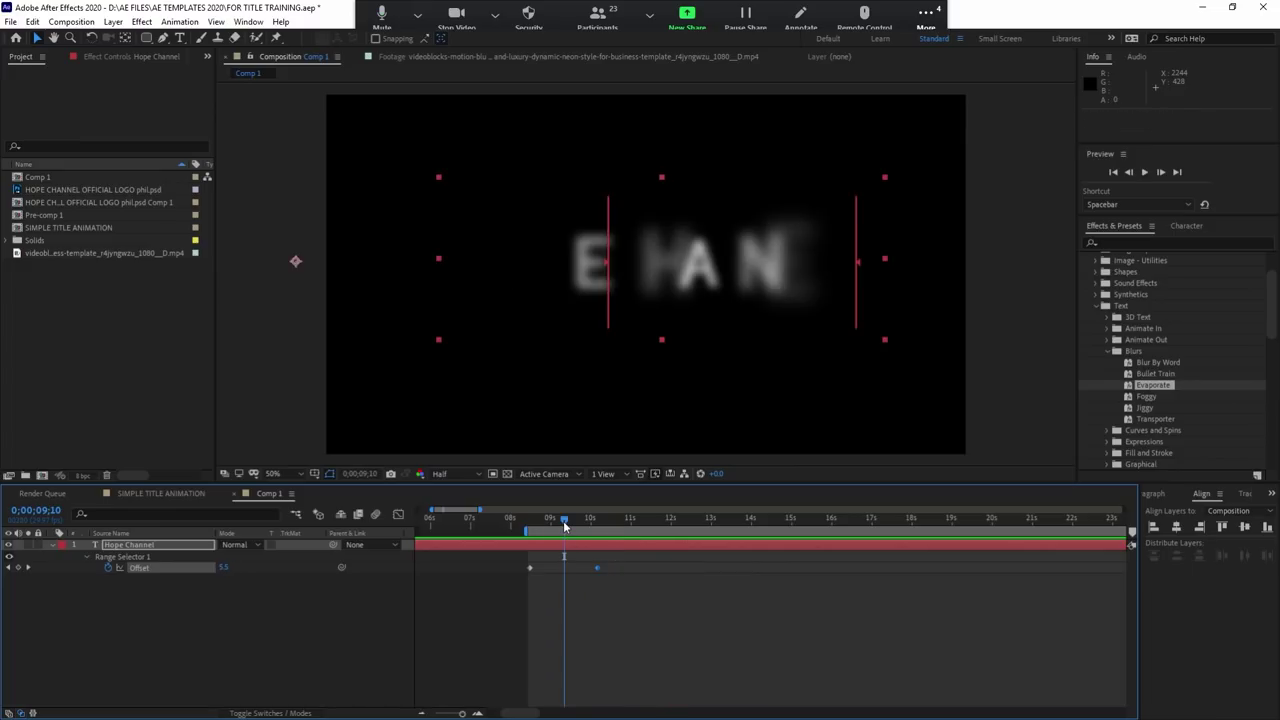
pyautogui.press('space')
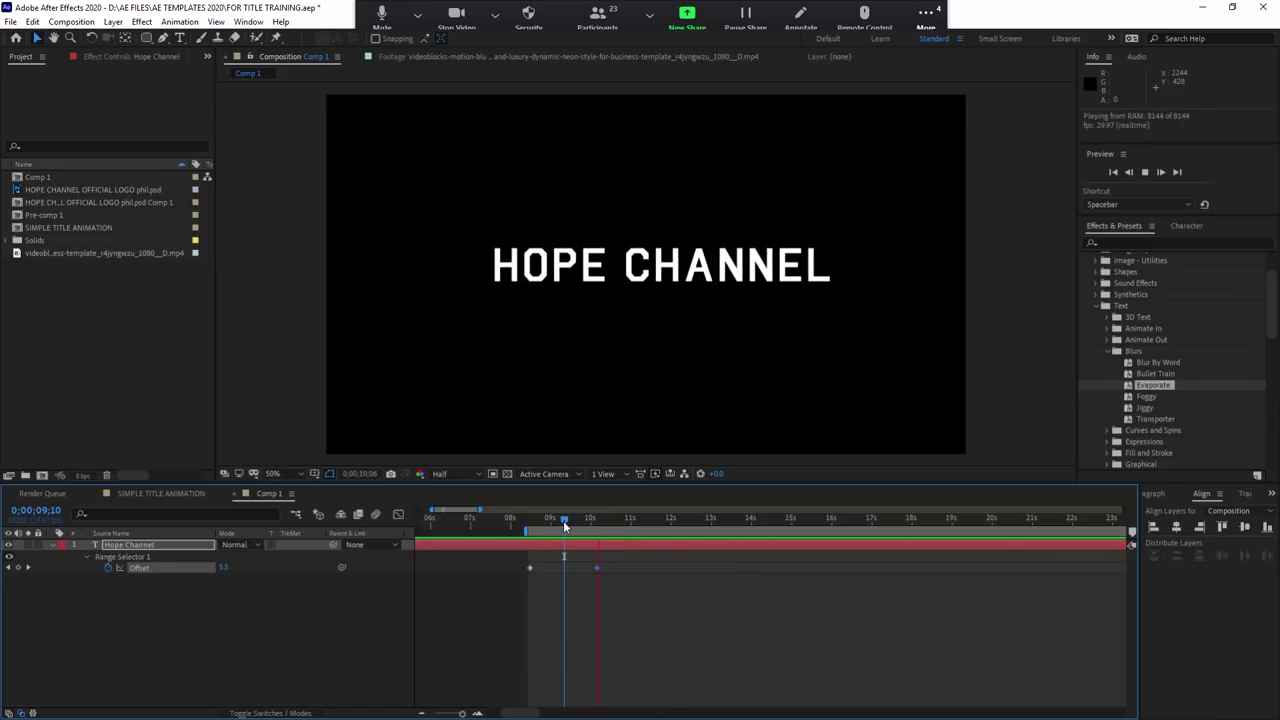
pyautogui.press('space')
# Step: Collapse the Text presets folder and reselect the Hope Channel layer
pyautogui.click(648, 572)
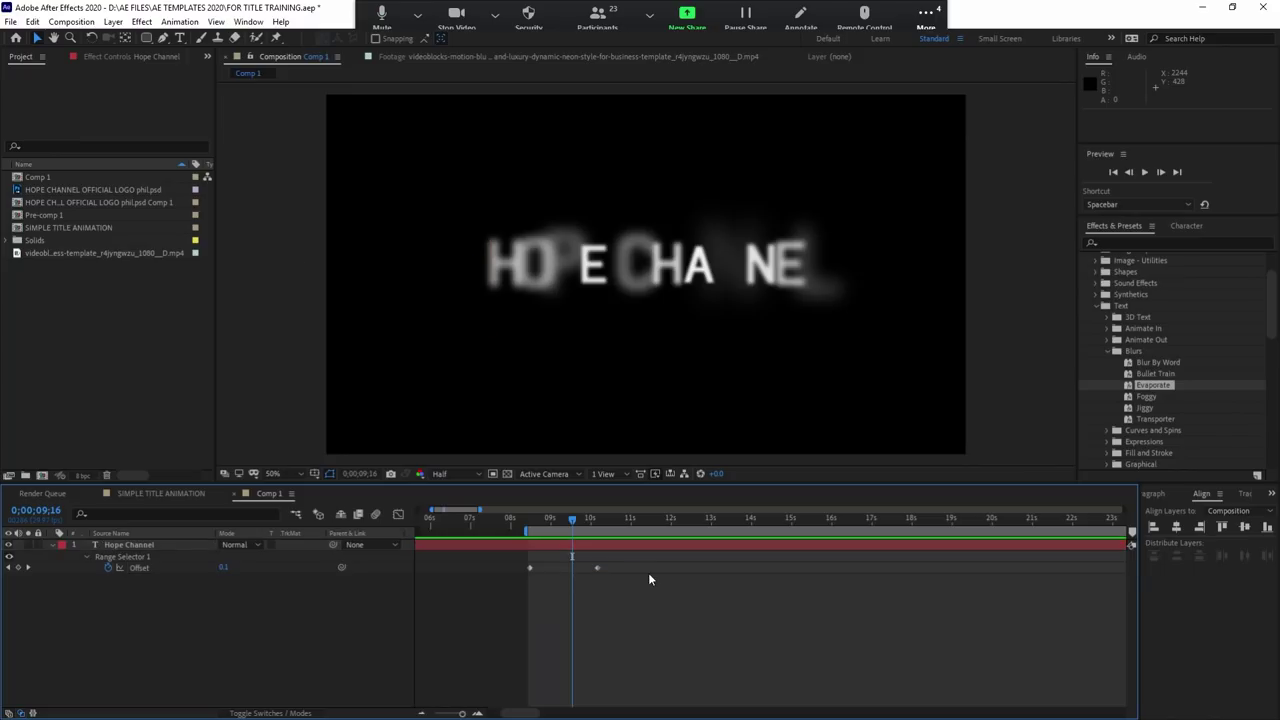
pyautogui.scroll(-3, 1155, 415)
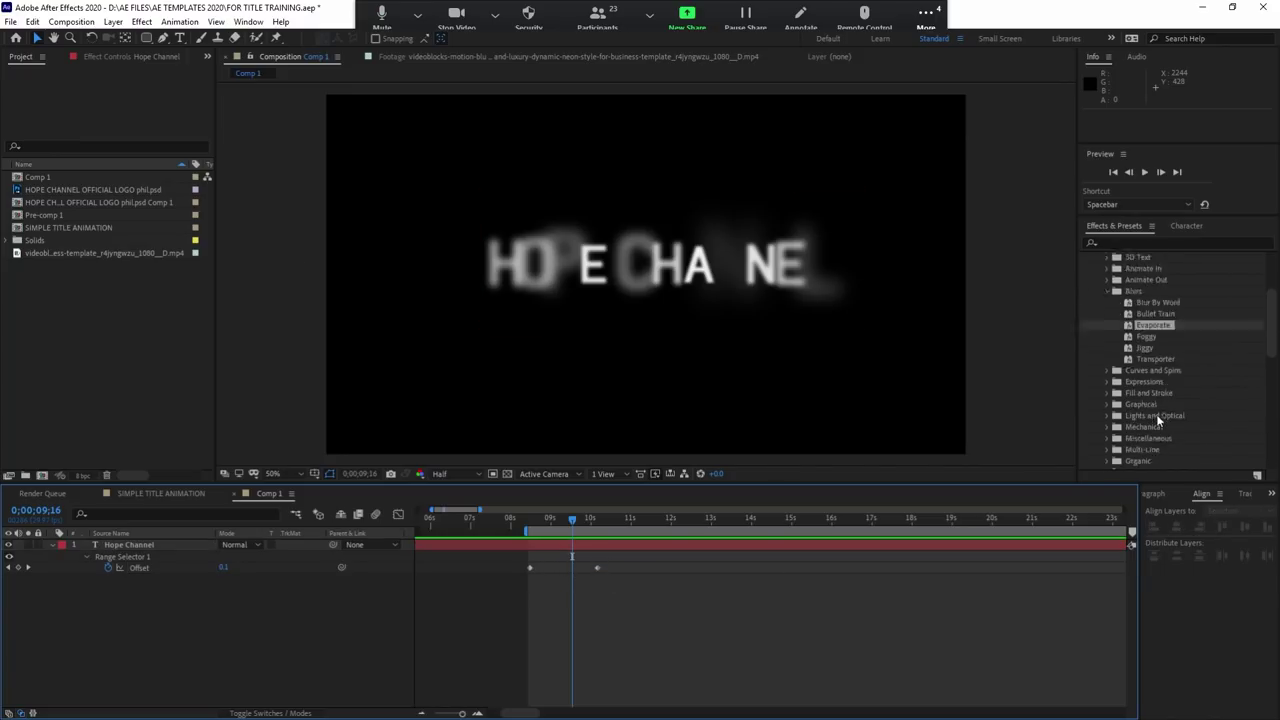
pyautogui.scroll(-2, 1151, 385)
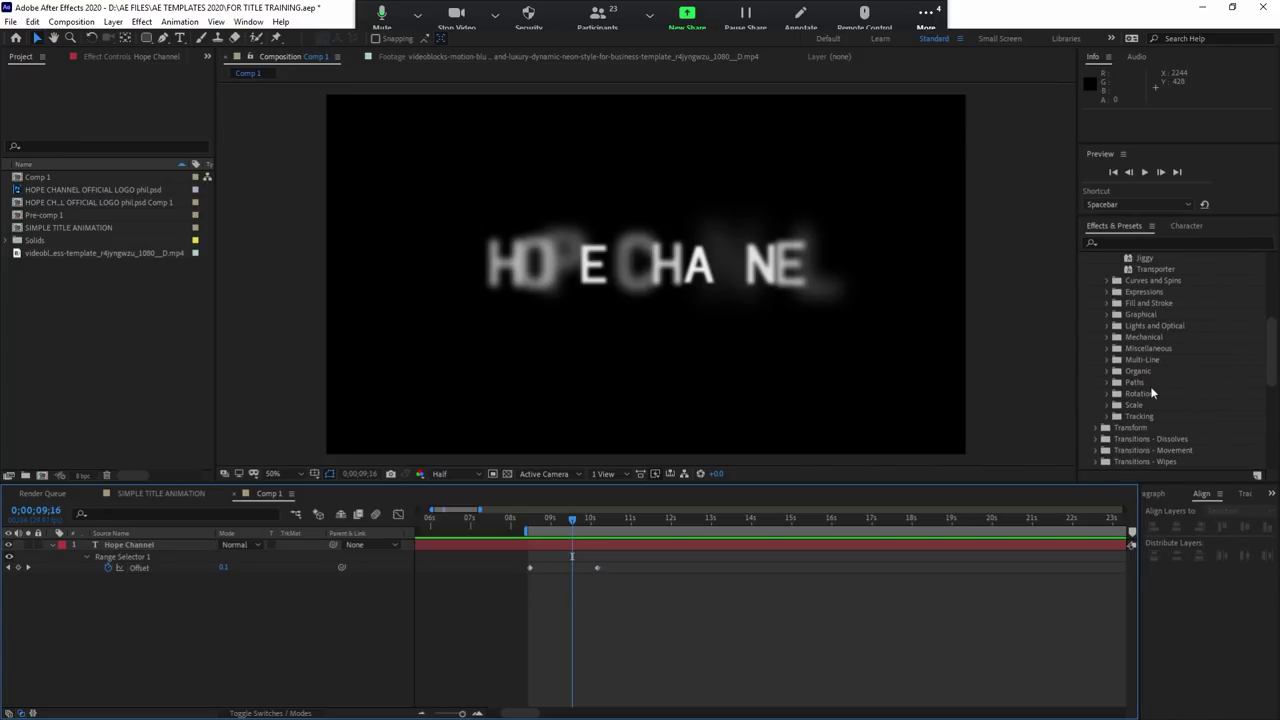
pyautogui.scroll(1, 1150, 386)
pyautogui.scroll(2, 1150, 386)
pyautogui.scroll(1, 1142, 364)
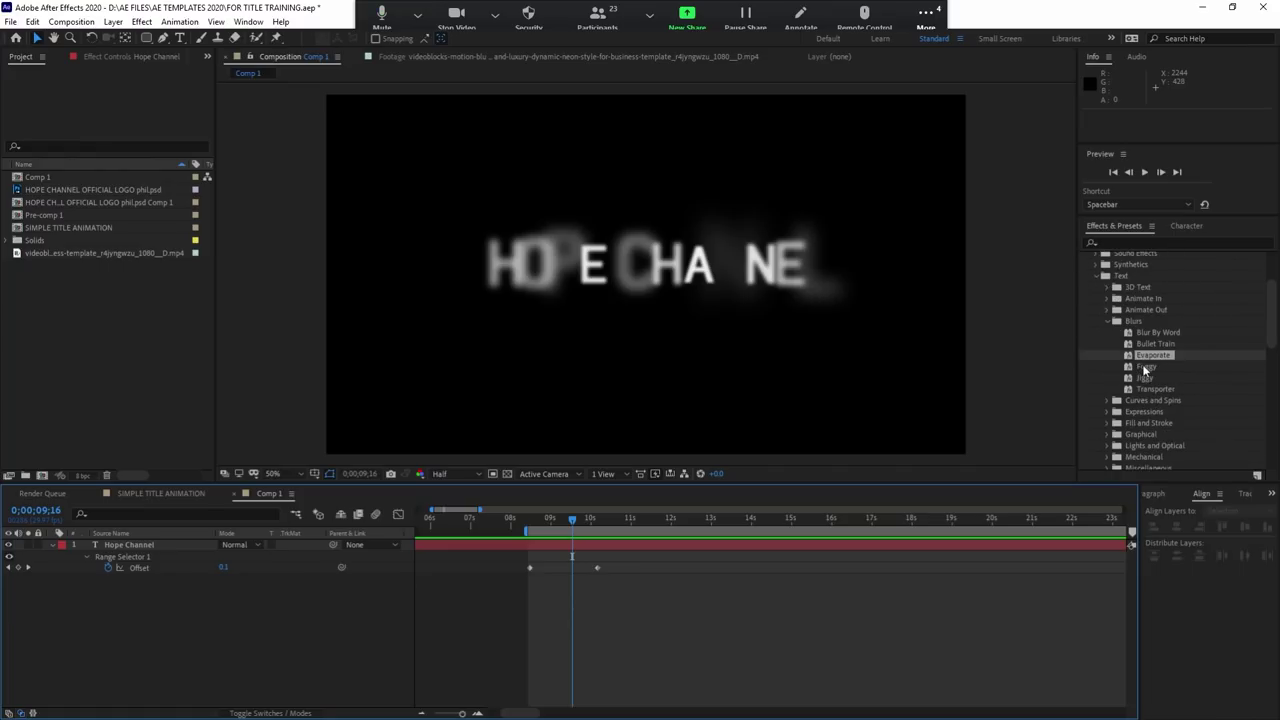
pyautogui.scroll(1, 1172, 371)
pyautogui.click(1095, 306)
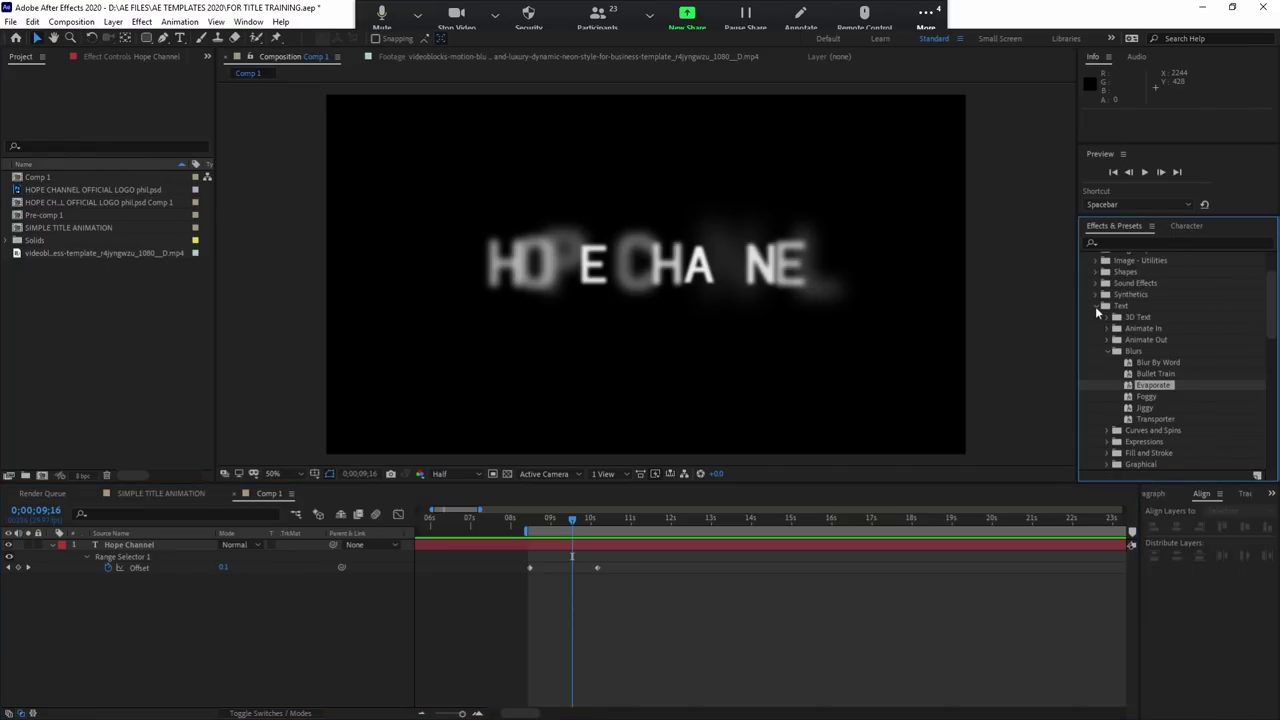
pyautogui.scroll(2, 1140, 345)
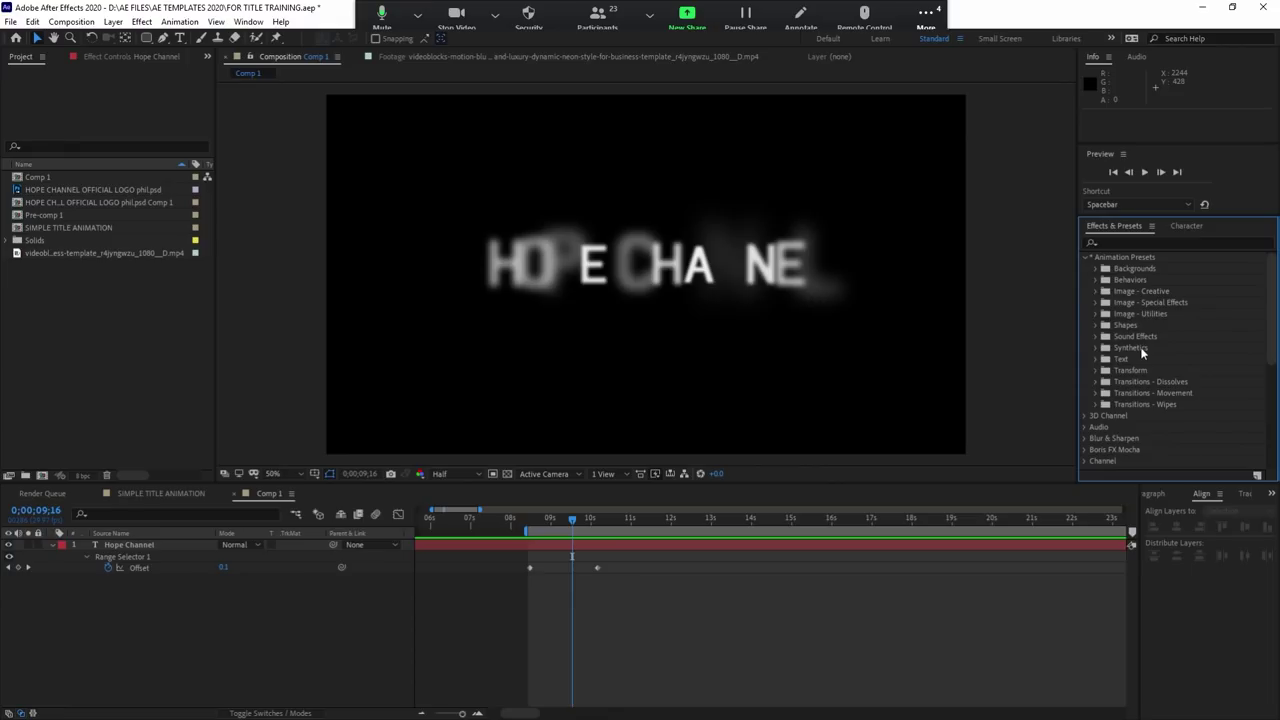
pyautogui.click(677, 546)
# Step: Reselect the Hope Channel layer and focus the Effects & Presets list
pyautogui.click(615, 568)
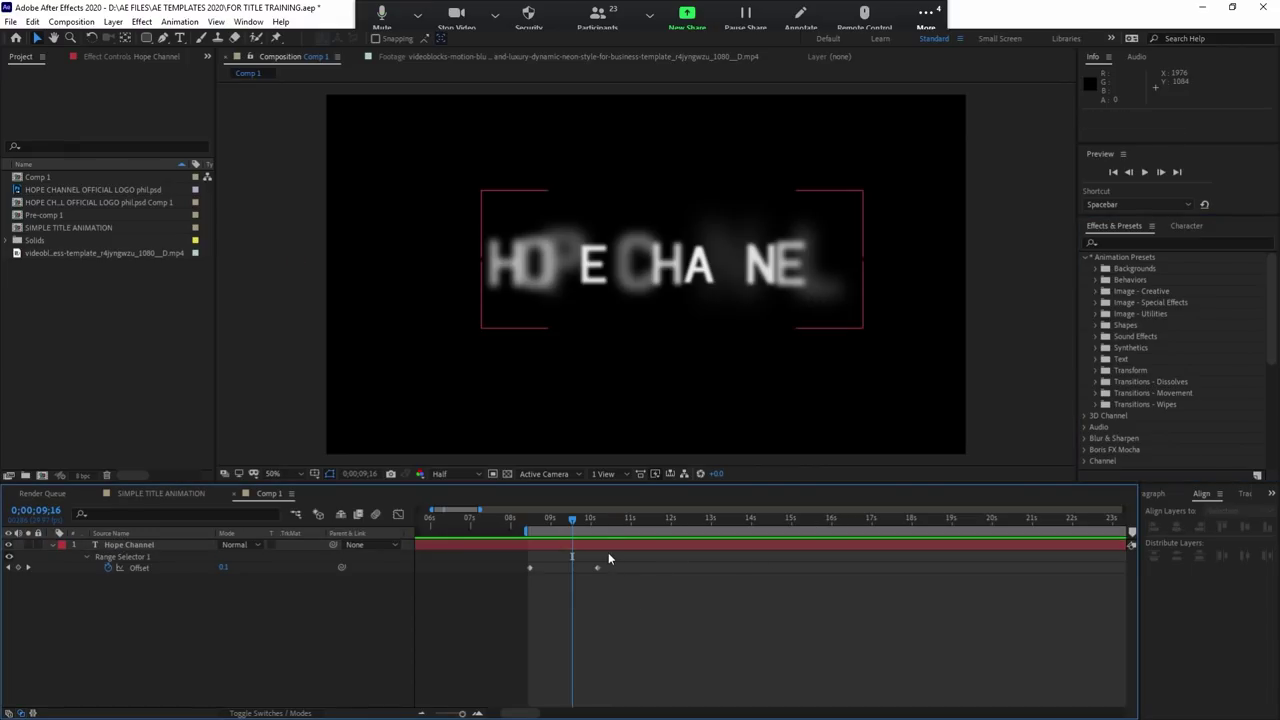
pyautogui.click(608, 547)
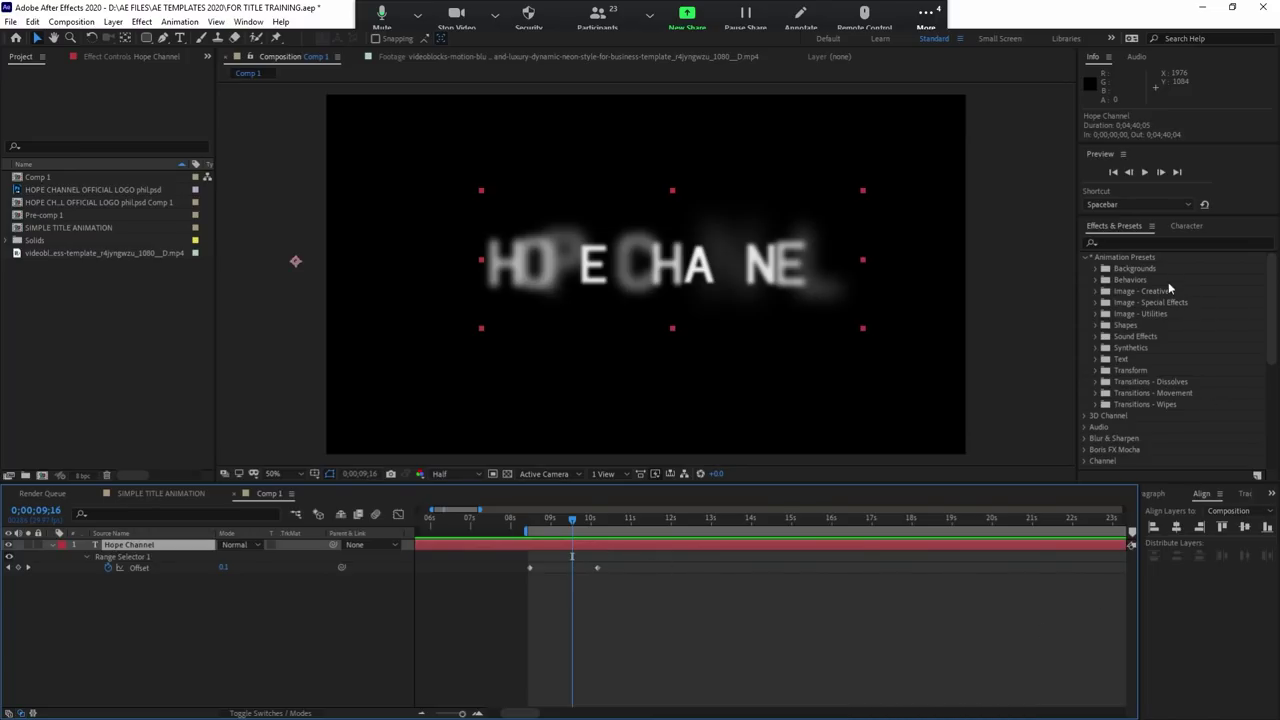
pyautogui.click(1150, 230)
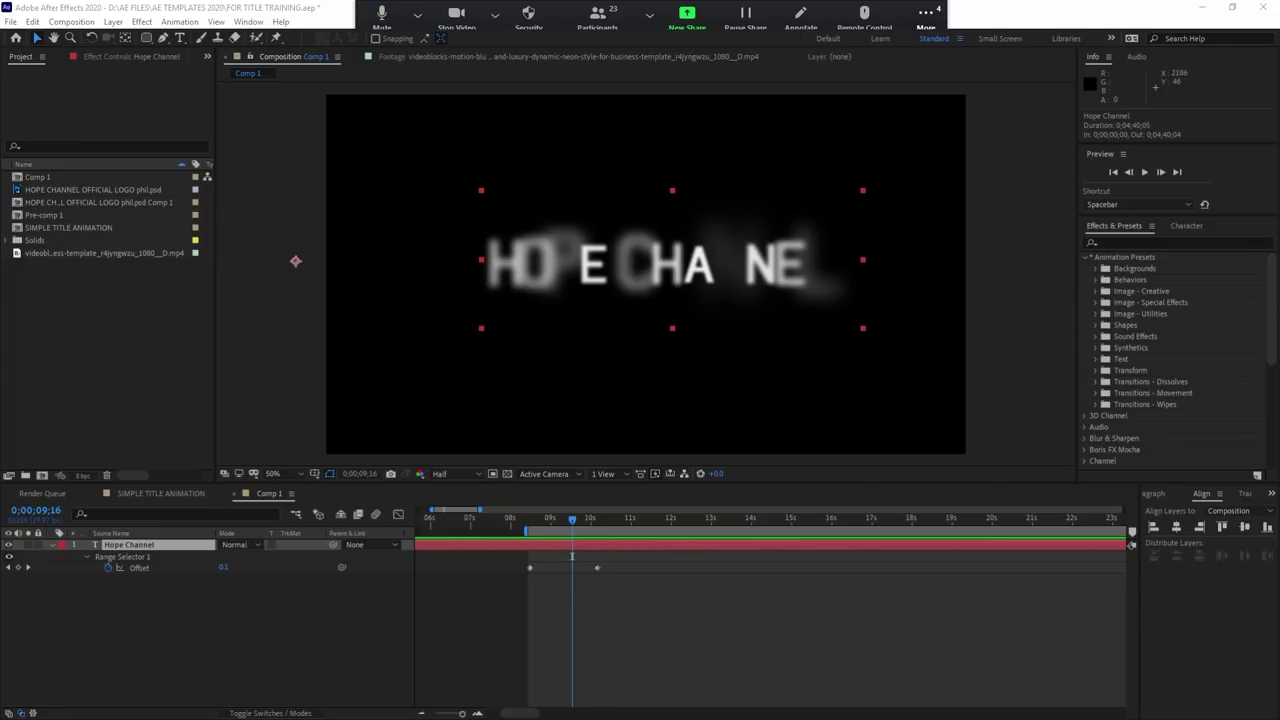
pyautogui.hotkey('ctrl', 's')
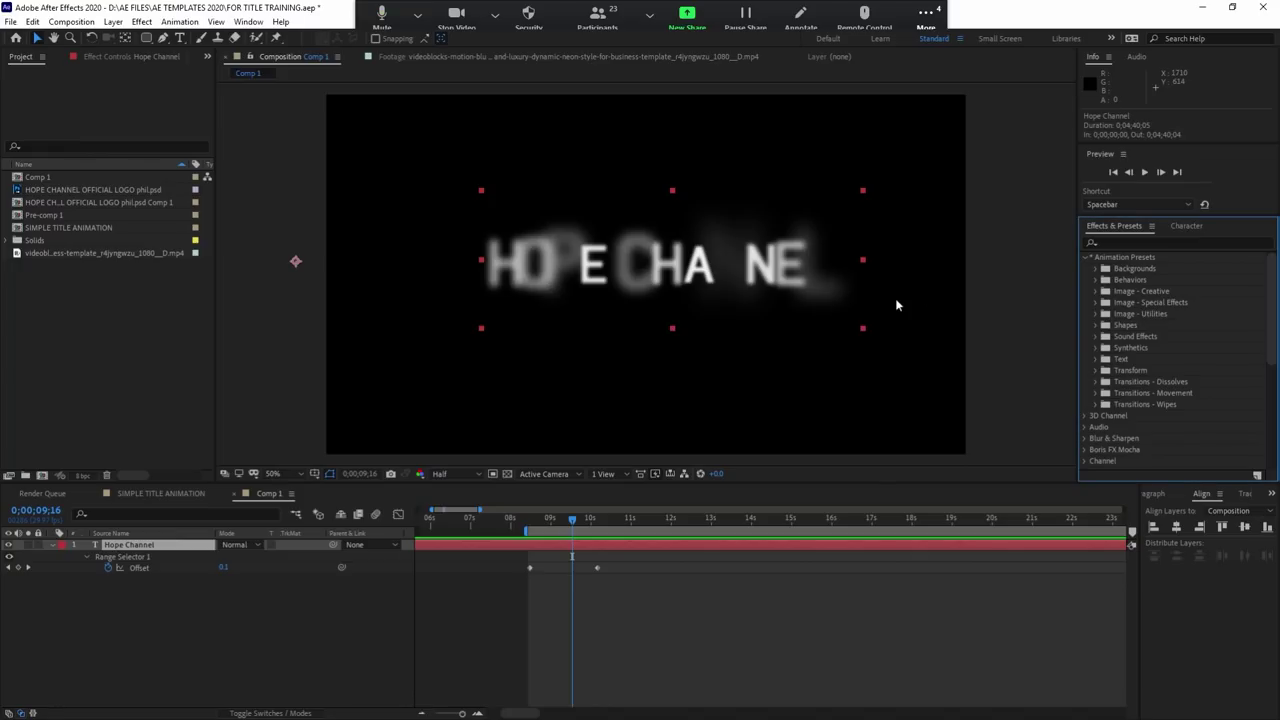
pyautogui.click(682, 591)
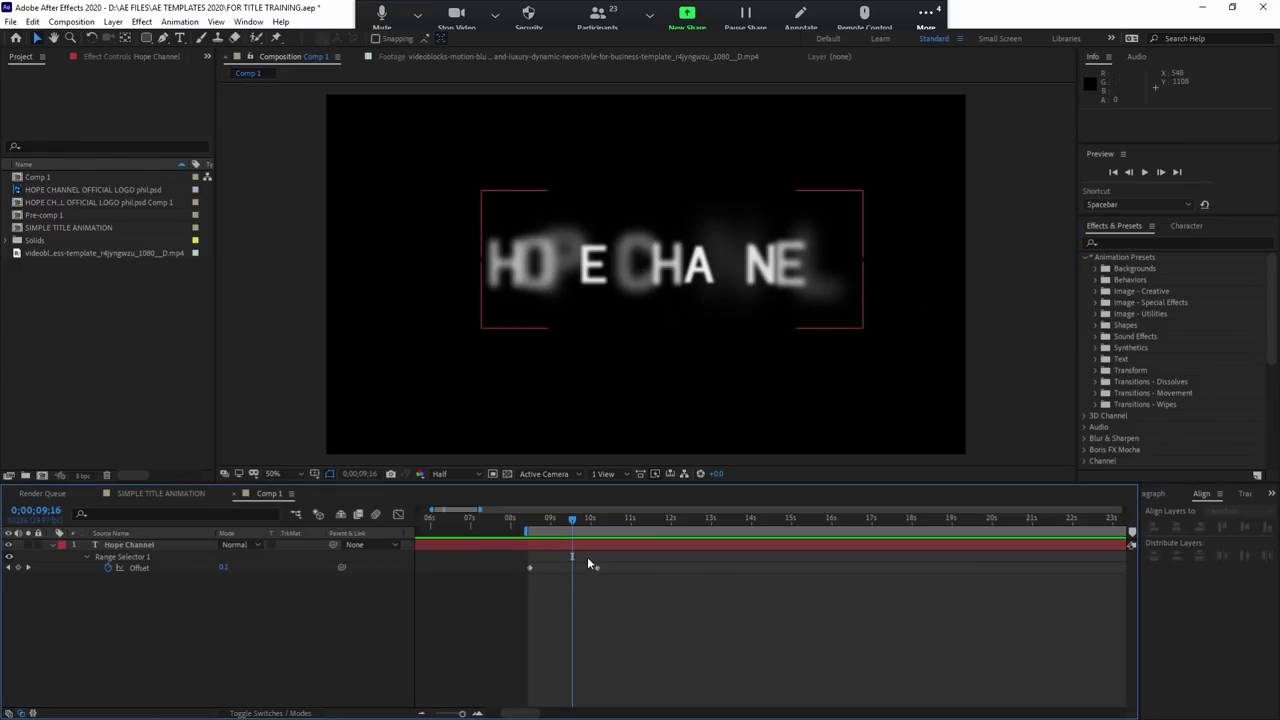
pyautogui.click(586, 545)
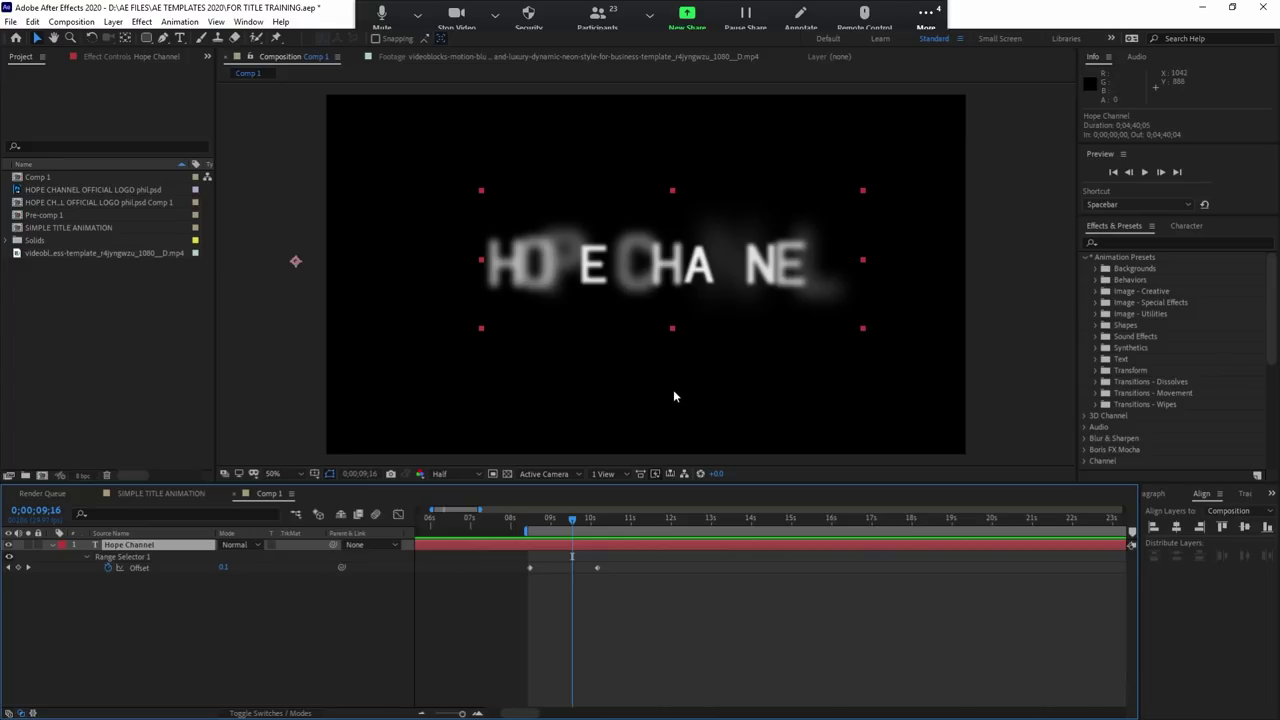
pyautogui.moveTo(560, 524); pyautogui.dragTo(645, 536)
pyautogui.click(623, 546)
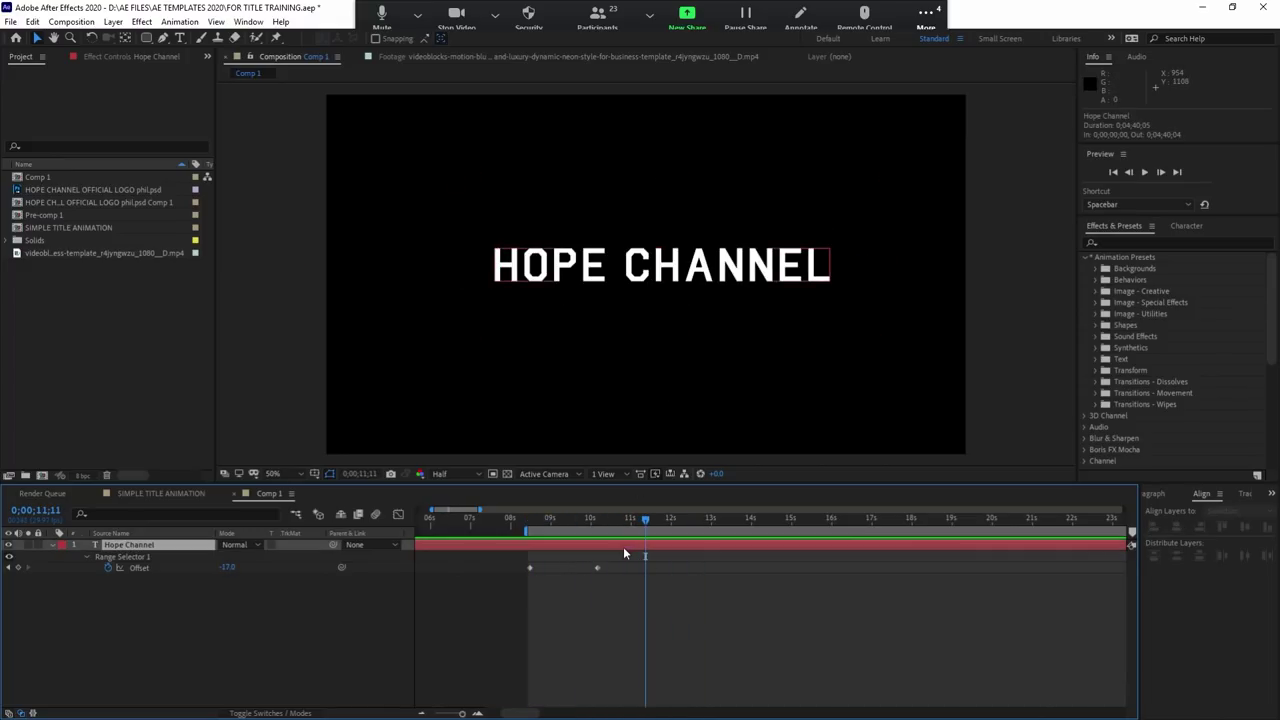
pyautogui.moveTo(545, 518); pyautogui.dragTo(630, 522)
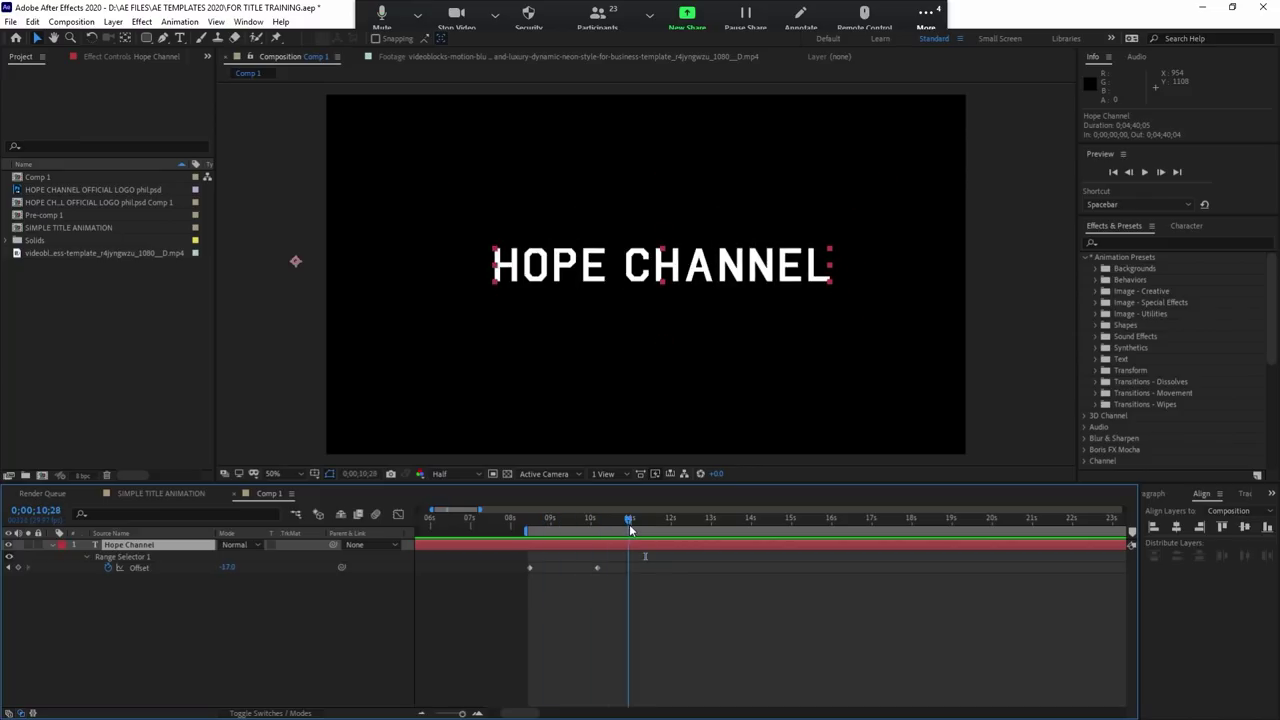
pyautogui.click(642, 574)
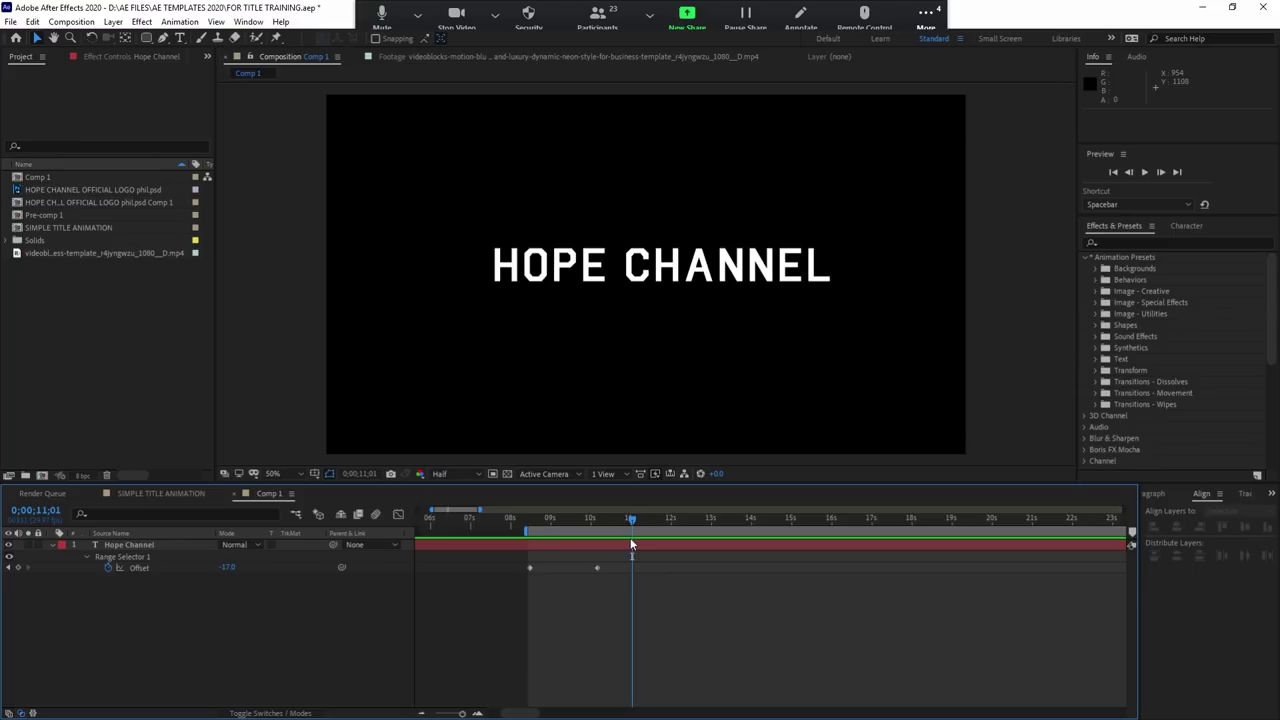
pyautogui.click(579, 547)
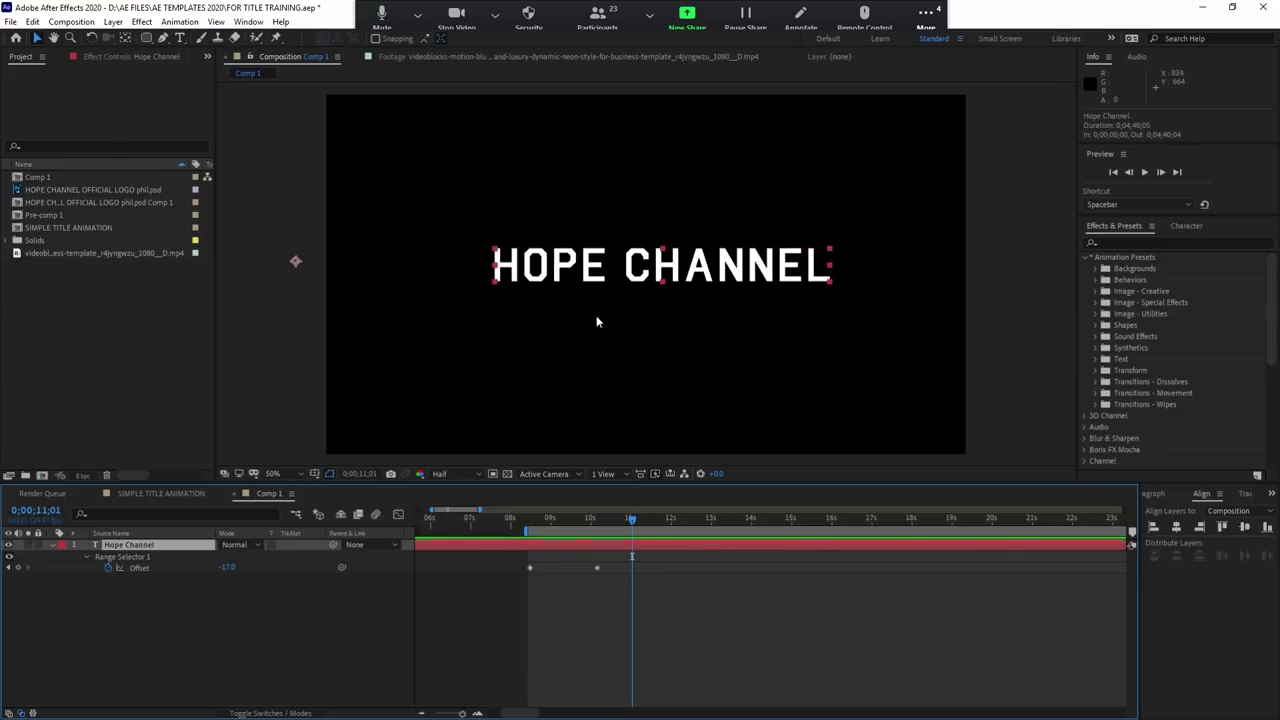
pyautogui.click(122, 318)
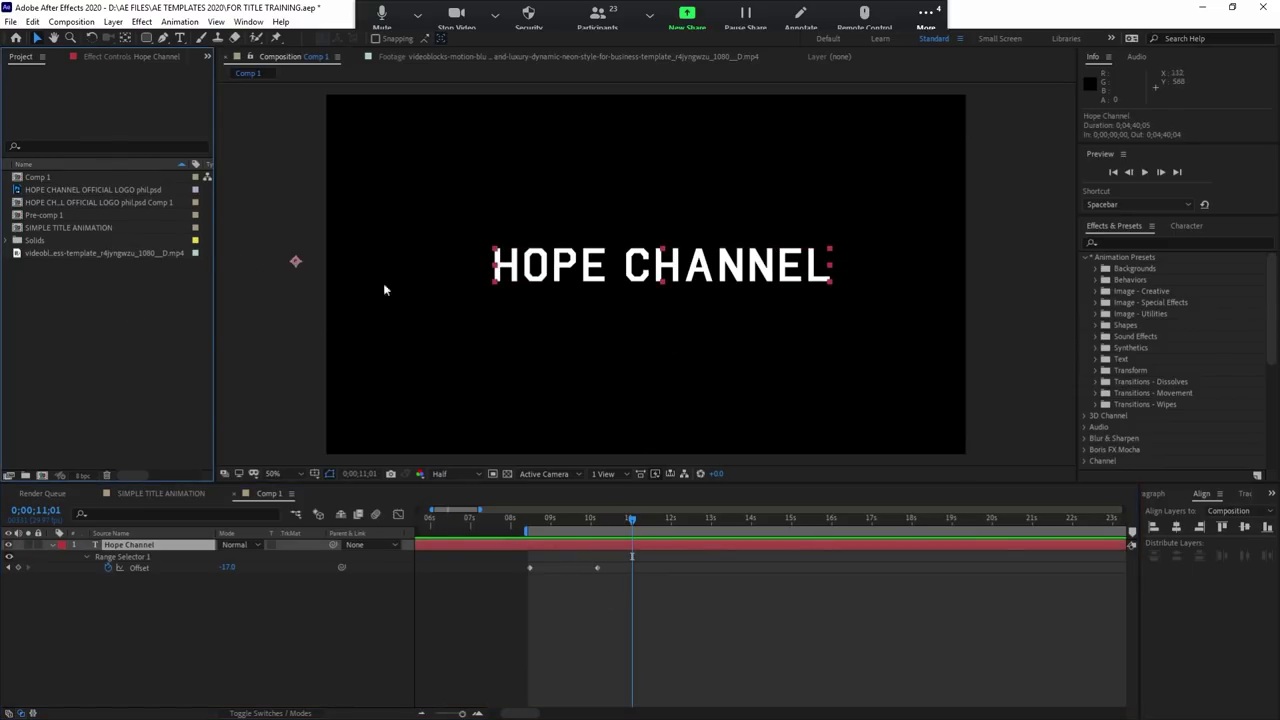
pyautogui.click(556, 276)
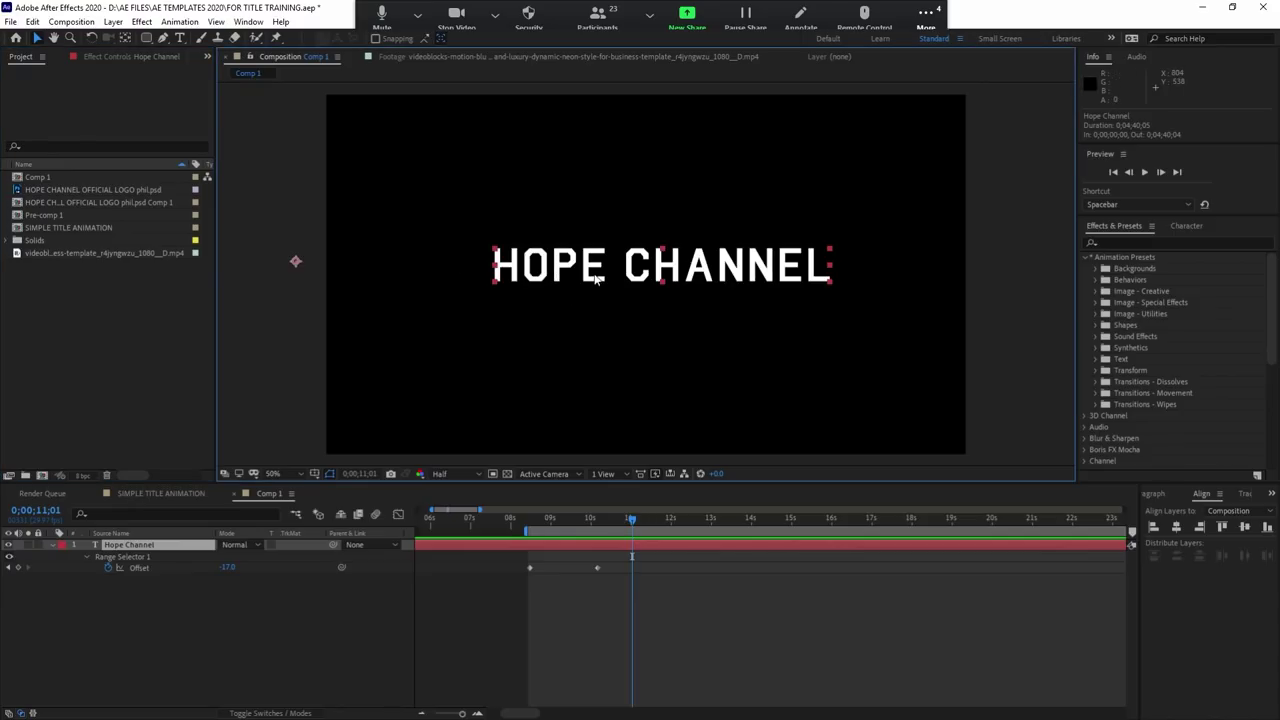
# Step: Drag the Hope Channel logo into Comp 1, nudge it up-left, and go to 12;05
pyautogui.moveTo(140, 190); pyautogui.dragTo(658, 345)
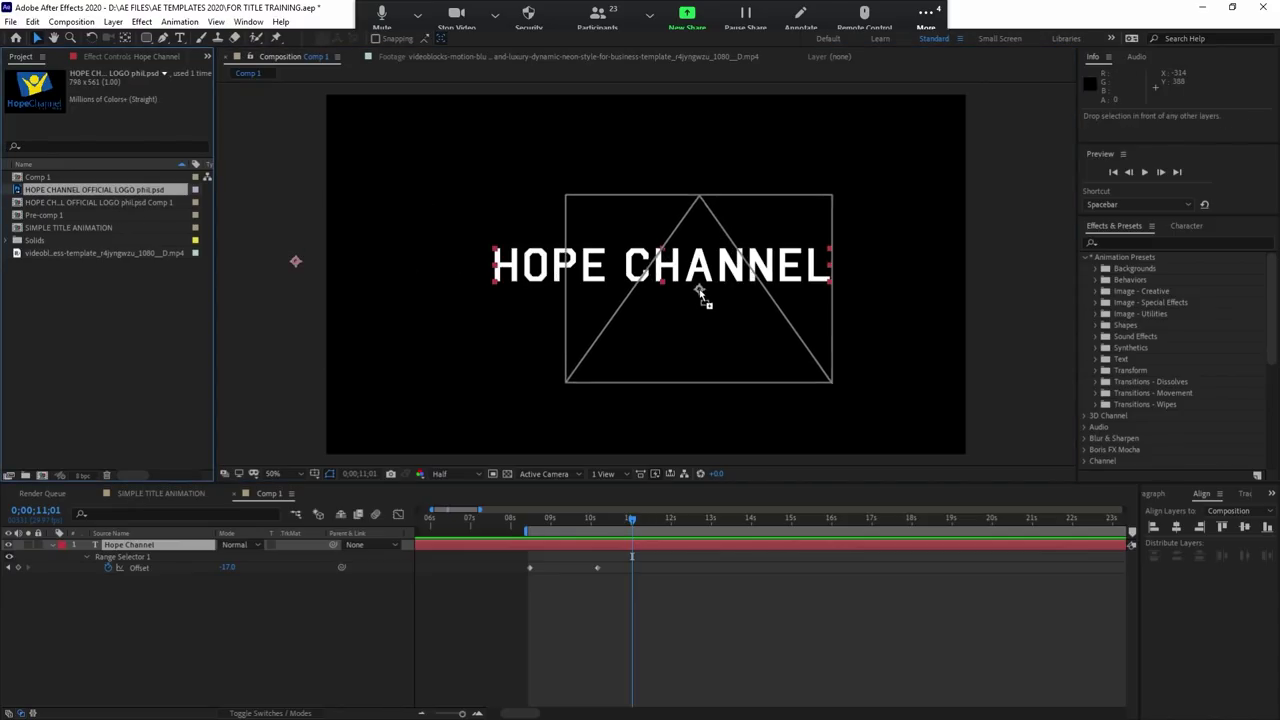
pyautogui.moveTo(661, 264); pyautogui.dragTo(655, 255)
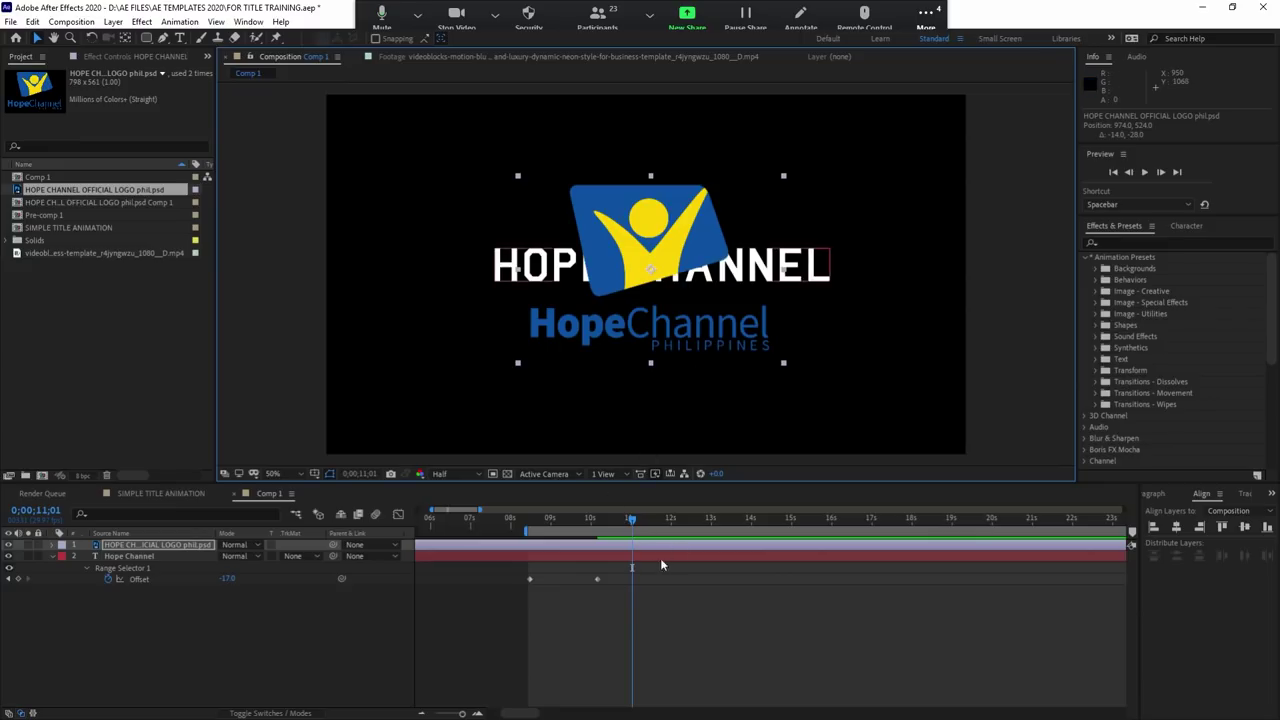
pyautogui.moveTo(635, 525); pyautogui.dragTo(678, 525)
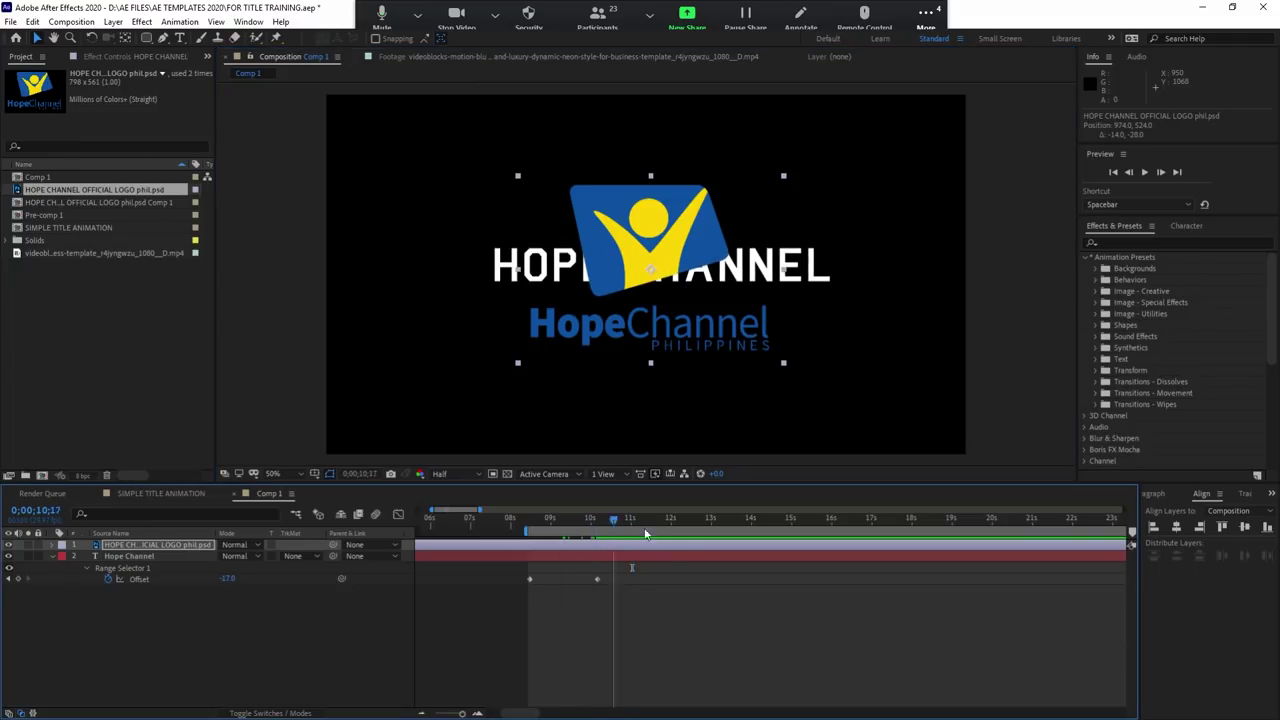
pyautogui.click(689, 553)
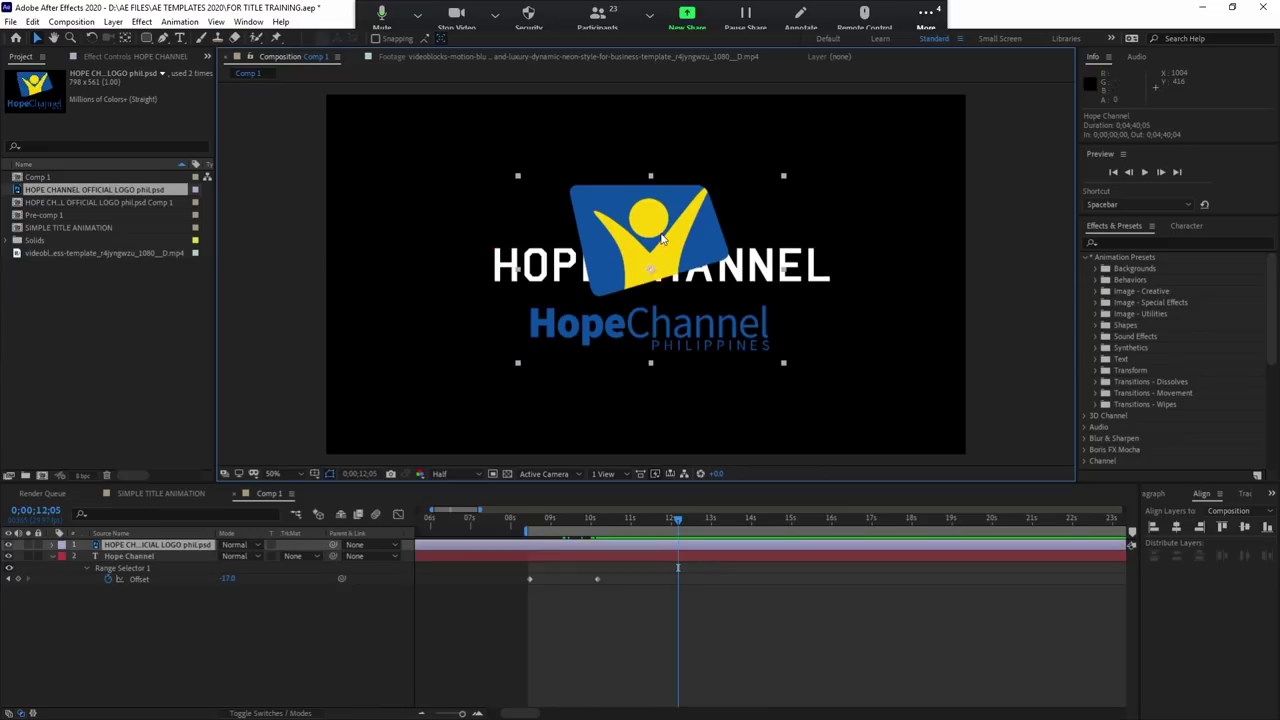
pyautogui.click(674, 320)
# Step: Move the HOPE CHANNEL title down beneath the logo
pyautogui.click(146, 37)
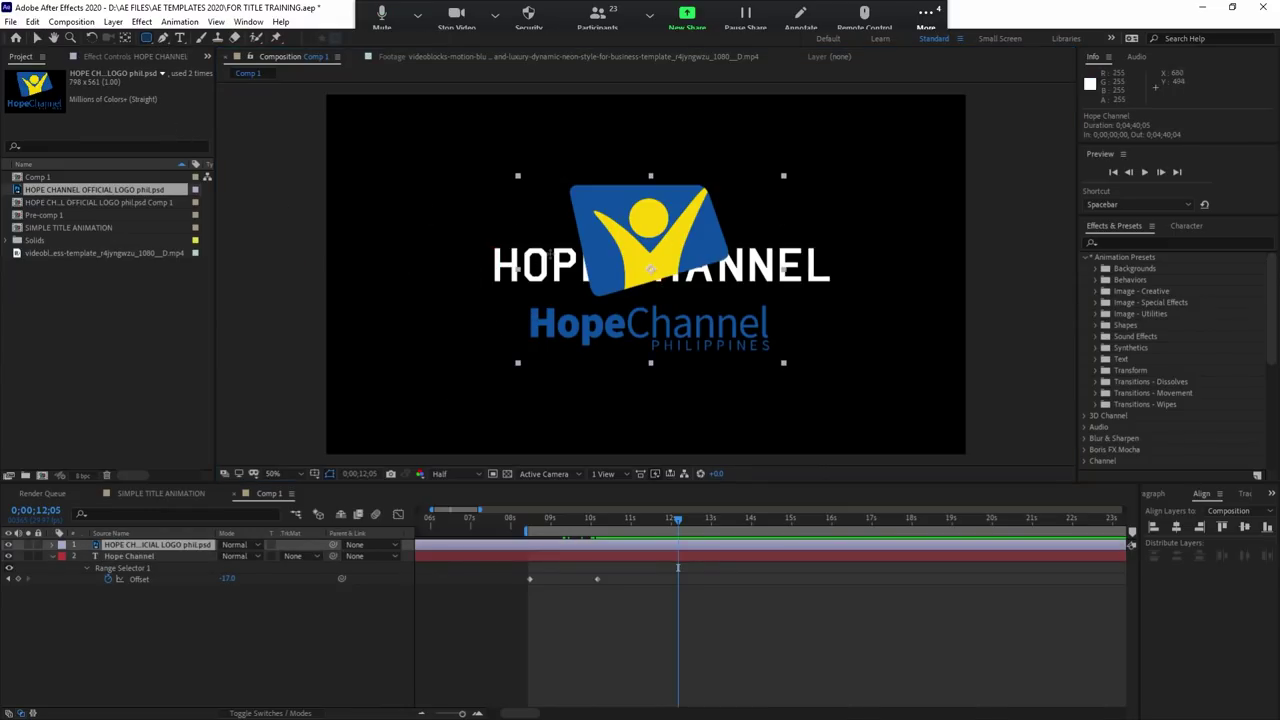
pyautogui.click(37, 40)
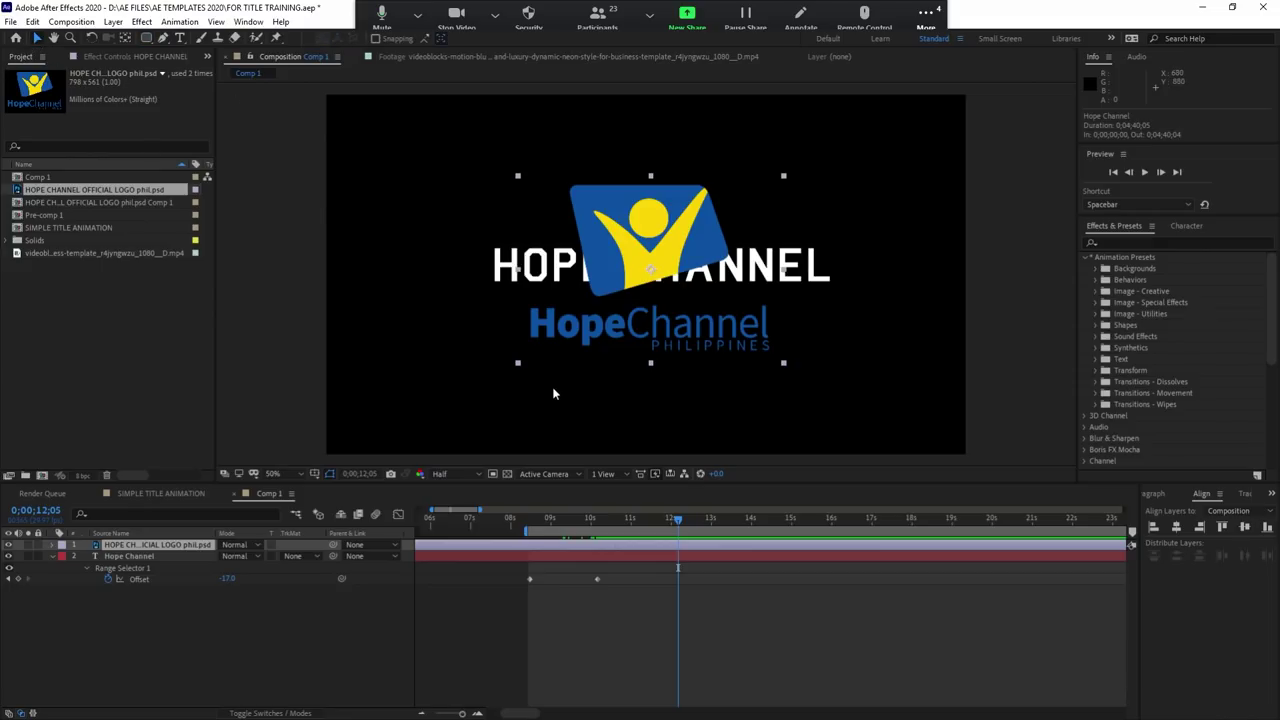
pyautogui.moveTo(689, 271); pyautogui.dragTo(730, 400)
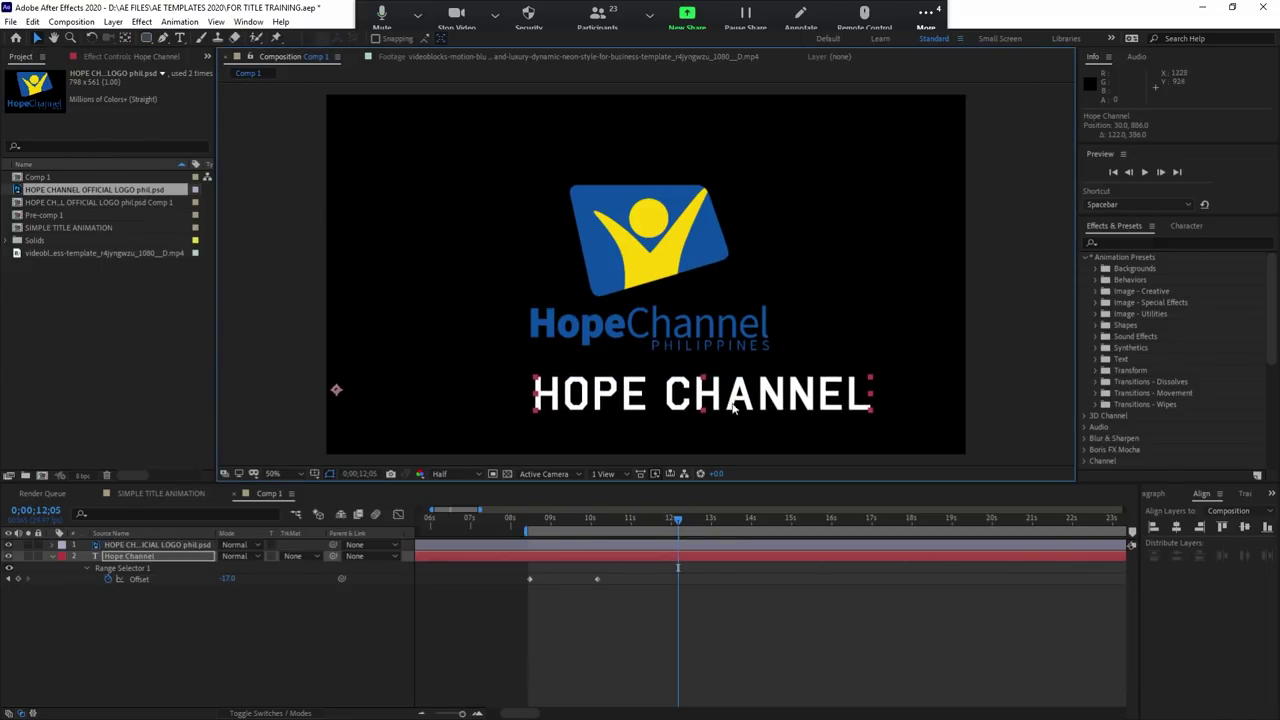
# Step: Change the title font to Source Sans Pro and nudge it up and left
pyautogui.click(1184, 226)
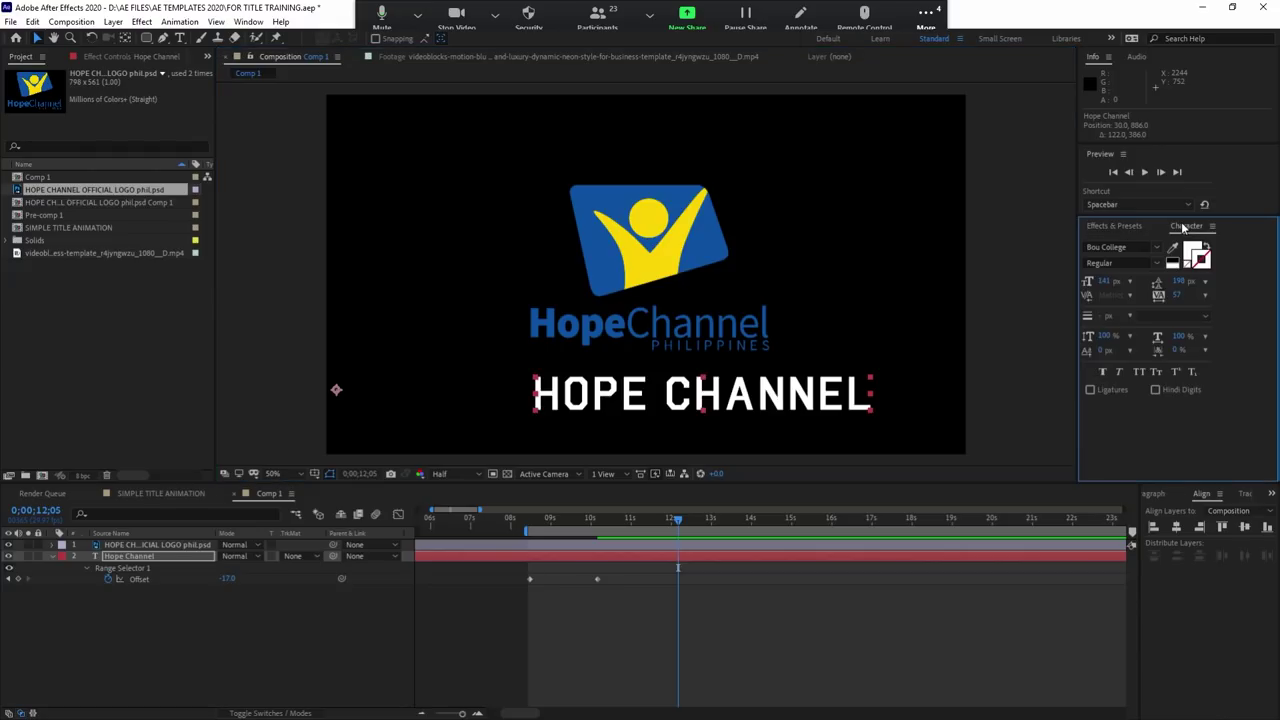
pyautogui.click(1135, 245)
pyautogui.write('source')
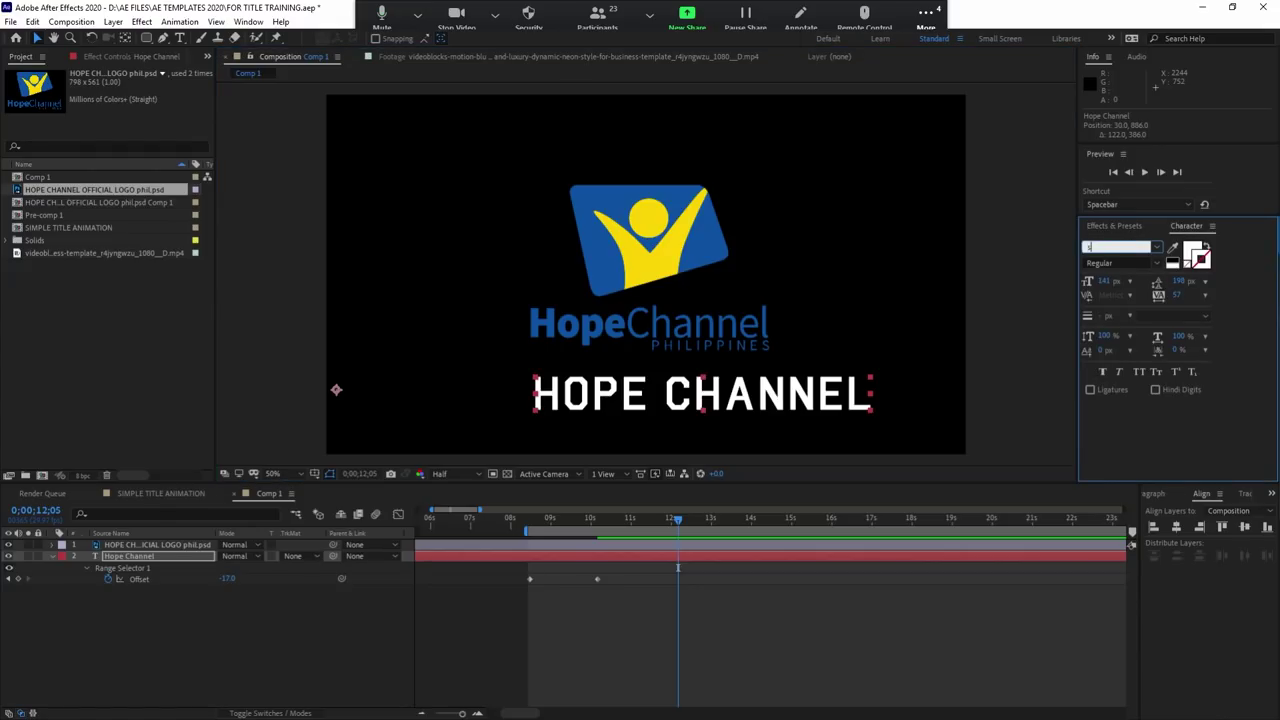
pyautogui.click(768, 394)
pyautogui.moveTo(712, 412)
pyautogui.mouseDown()
pyautogui.moveTo(705, 397)
pyautogui.moveTo(530, 391)
pyautogui.mouseUp()
# Step: Make the word Hope Bold and delete Channel from the text
pyautogui.doubleClick(644, 393)
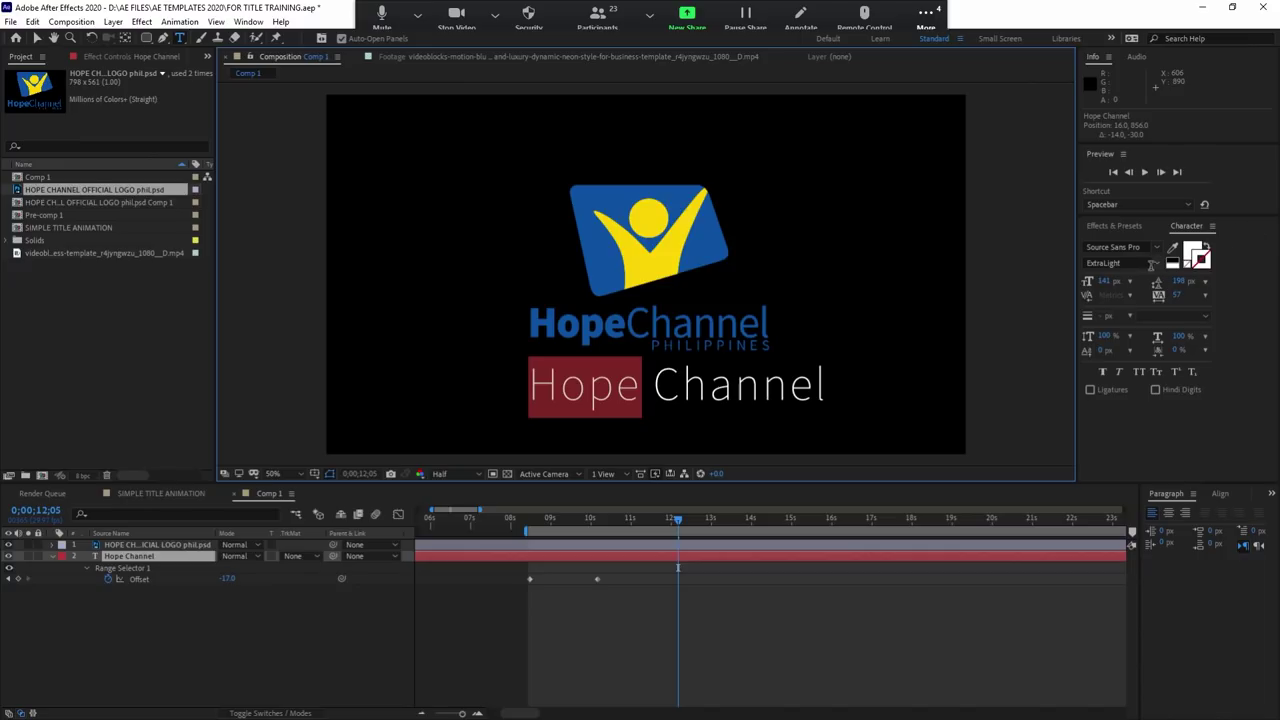
pyautogui.click(1152, 275)
pyautogui.click(1120, 262)
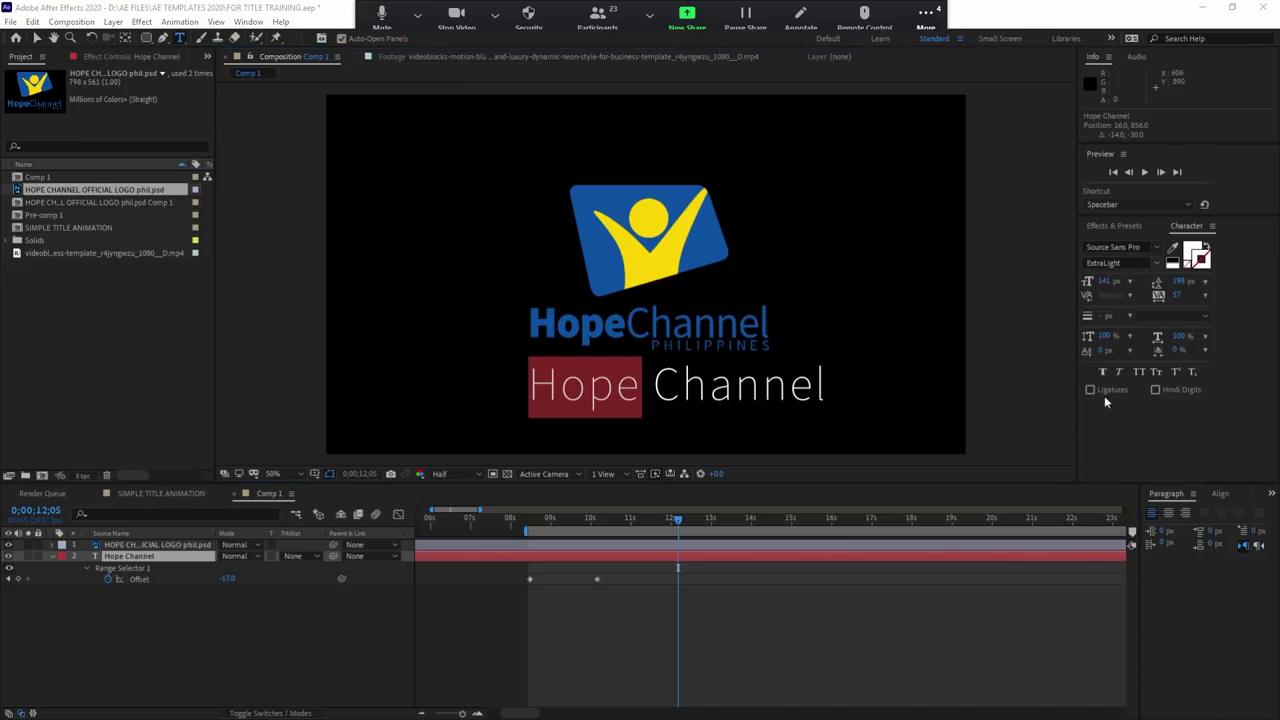
pyautogui.click(1104, 395)
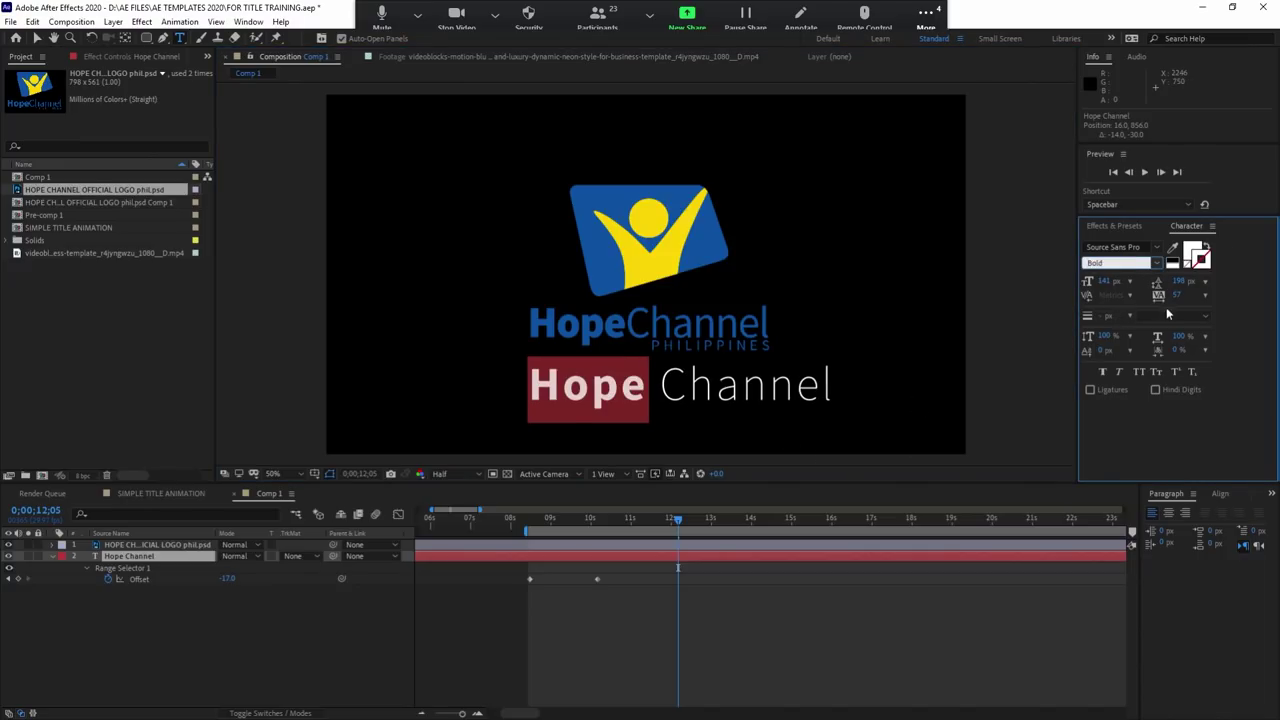
pyautogui.moveTo(661, 389); pyautogui.dragTo(830, 379)
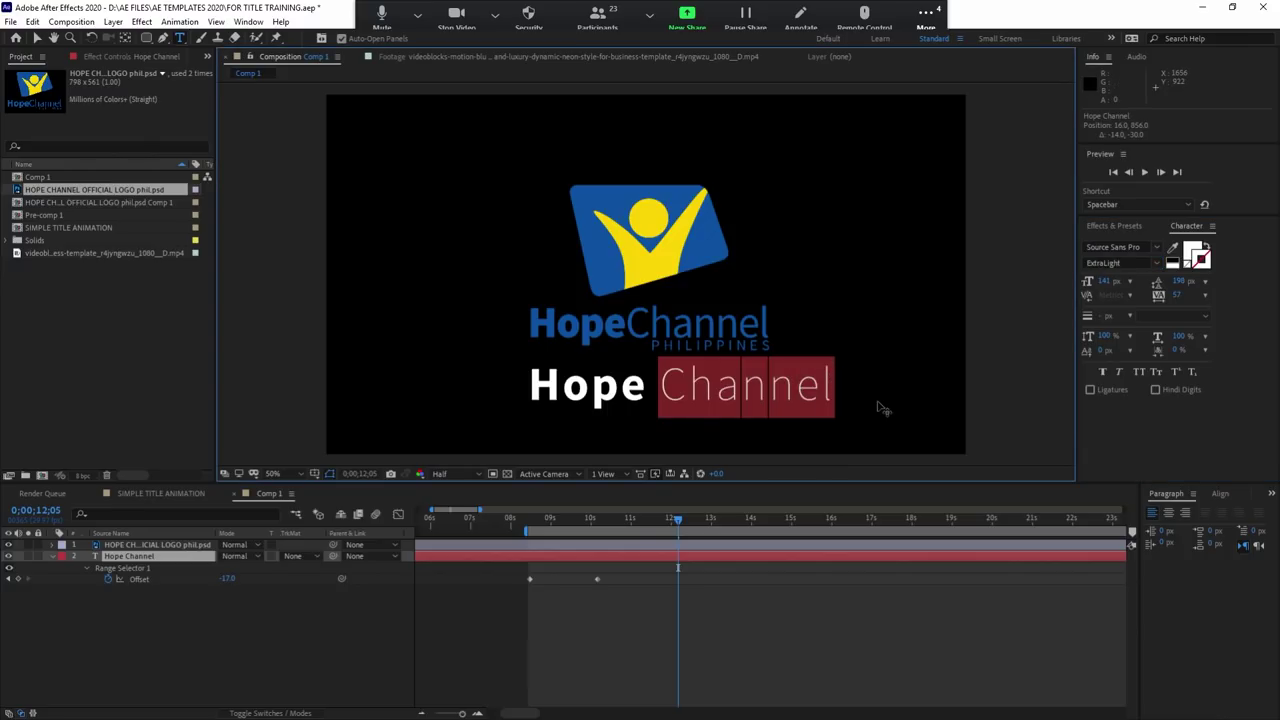
pyautogui.press('Left')
pyautogui.press('Delete')
pyautogui.press('Delete')
pyautogui.press('Delete')
# Step: Nudge Hope up, duplicate the layer and retype the copy as 'Channel'
pyautogui.click(37, 37)
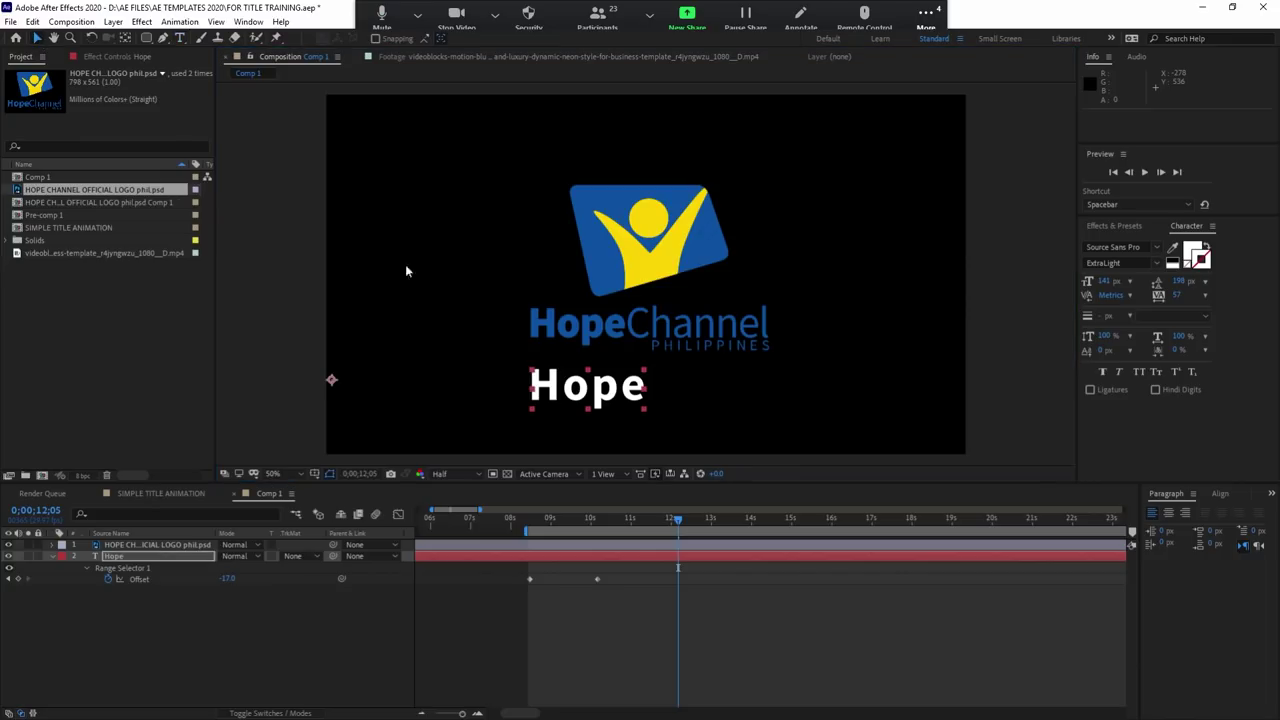
pyautogui.moveTo(613, 408)
pyautogui.mouseDown()
pyautogui.moveTo(613, 396)
pyautogui.moveTo(730, 386)
pyautogui.mouseUp()
pyautogui.hotkey('ctrl', 'd')
pyautogui.doubleClick(770, 405)
pyautogui.write('Channel')
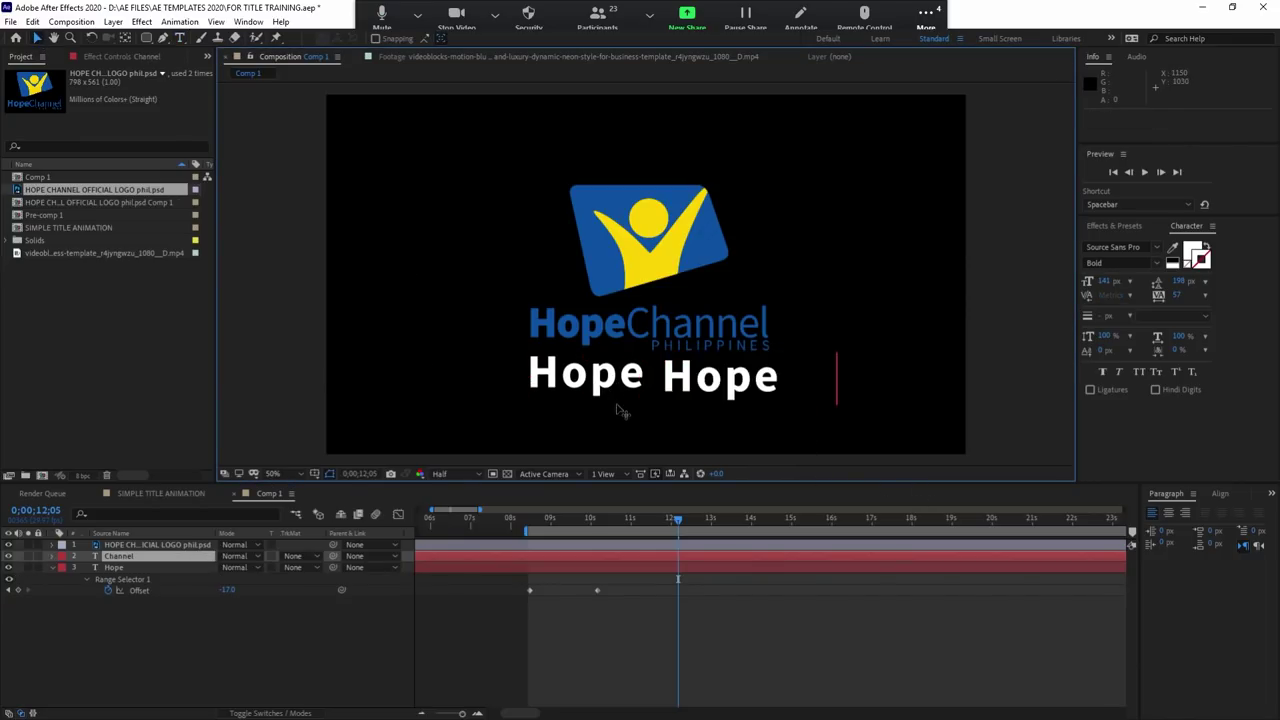
pyautogui.click(36, 38)
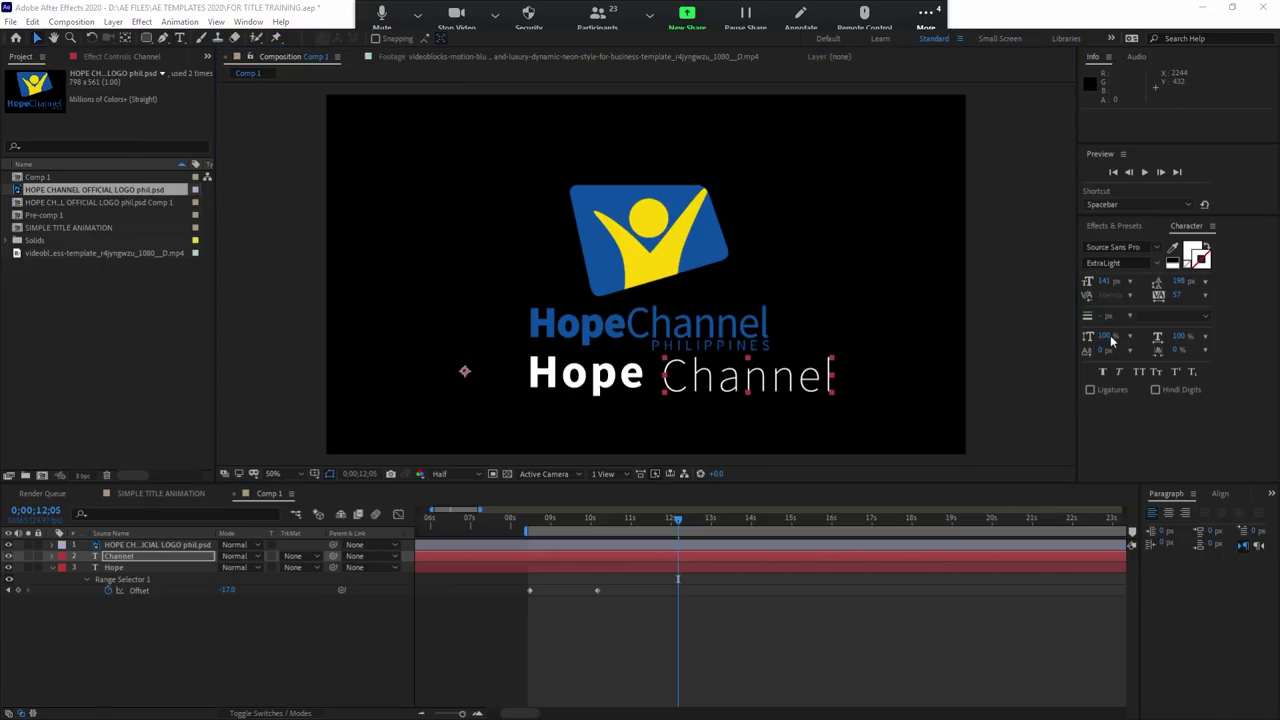
# Step: Set Channel to the Regular style at a 125 px font size
pyautogui.click(1118, 262)
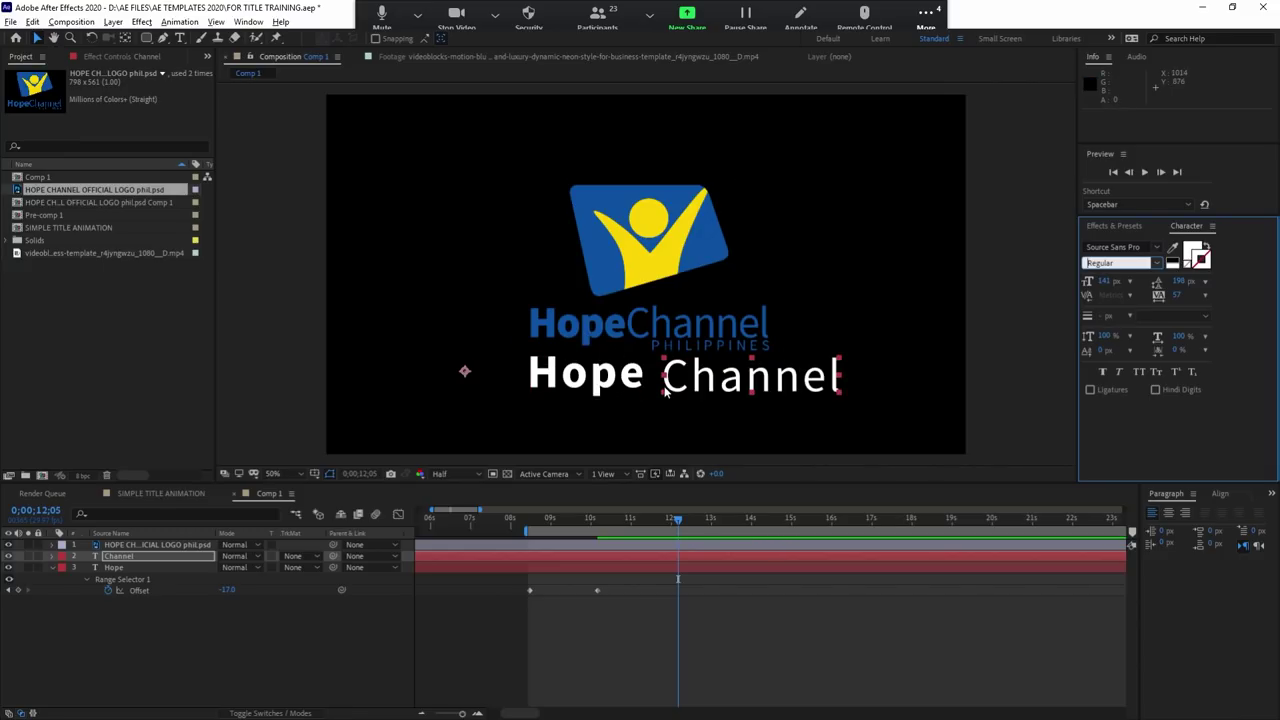
pyautogui.press('alt')
pyautogui.click(1106, 281)
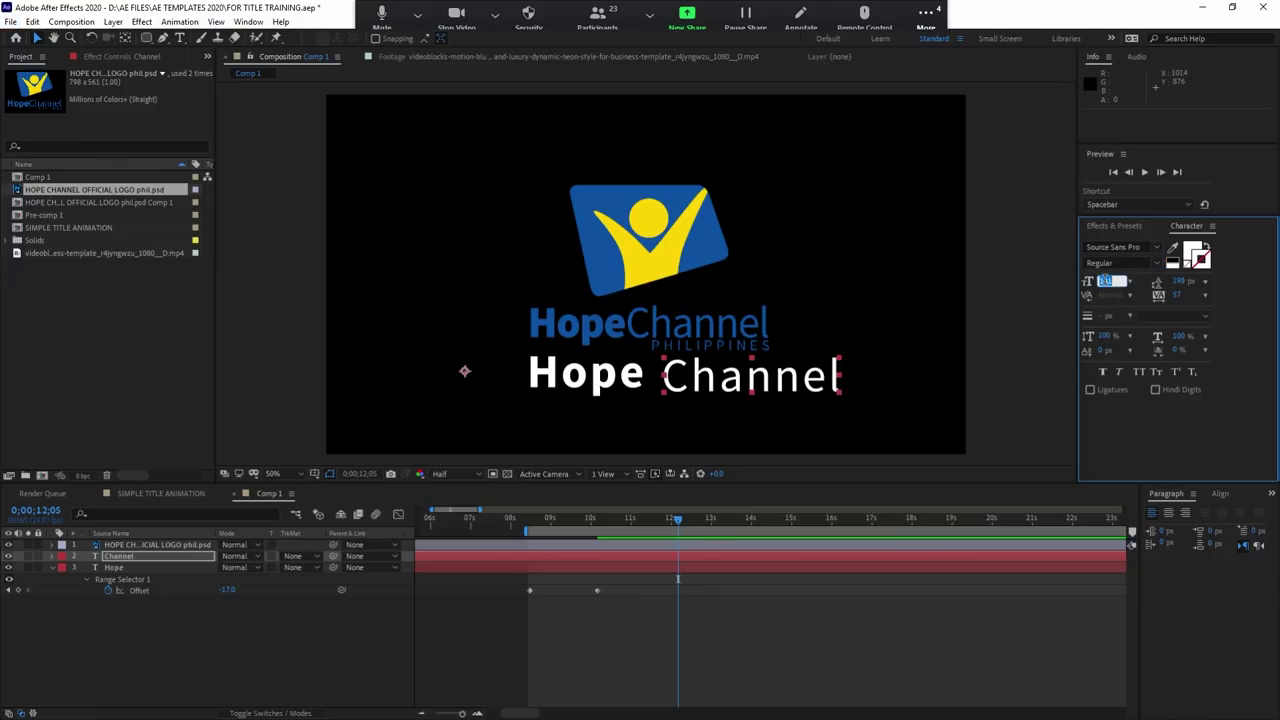
pyautogui.write('241')
pyautogui.press('Return')
pyautogui.write('125')
pyautogui.press('Return')
# Step: Place Channel right beside Hope and set its letter spacing to 0
pyautogui.moveTo(731, 386)
pyautogui.mouseDown()
pyautogui.moveTo(708, 379)
pyautogui.moveTo(700, 330)
pyautogui.mouseUp()
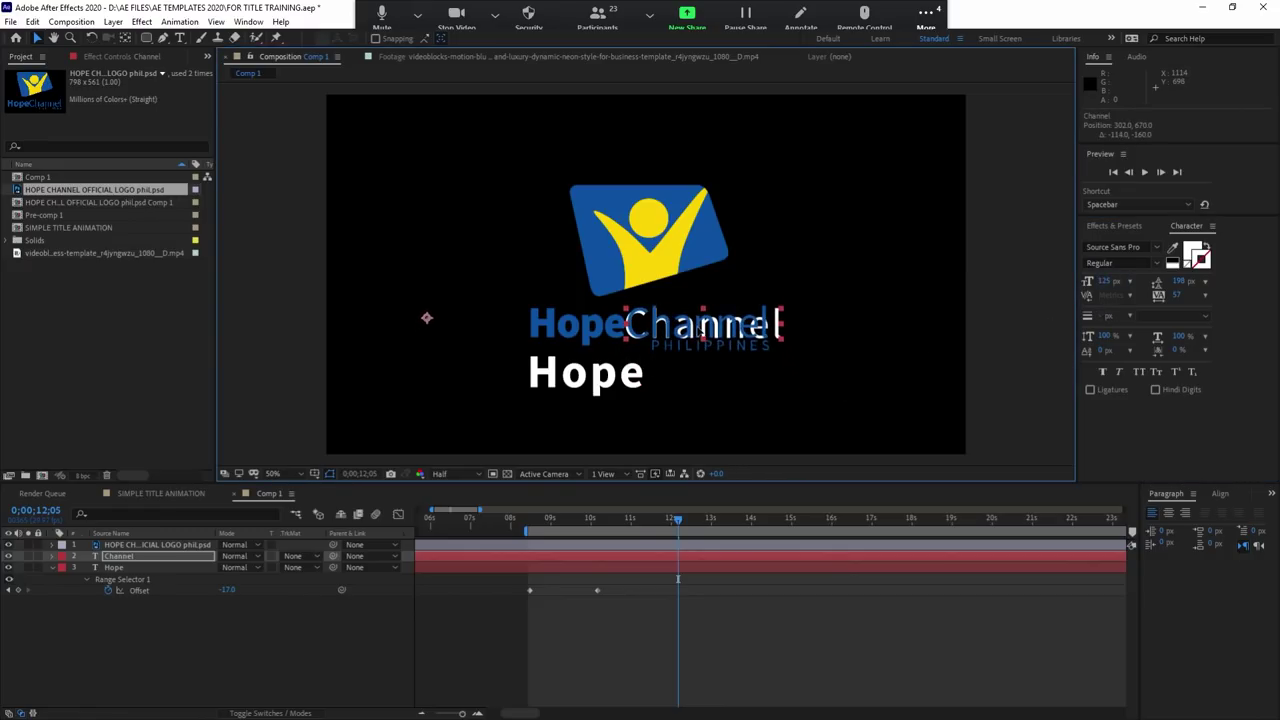
pyautogui.moveTo(700, 332); pyautogui.dragTo(722, 394)
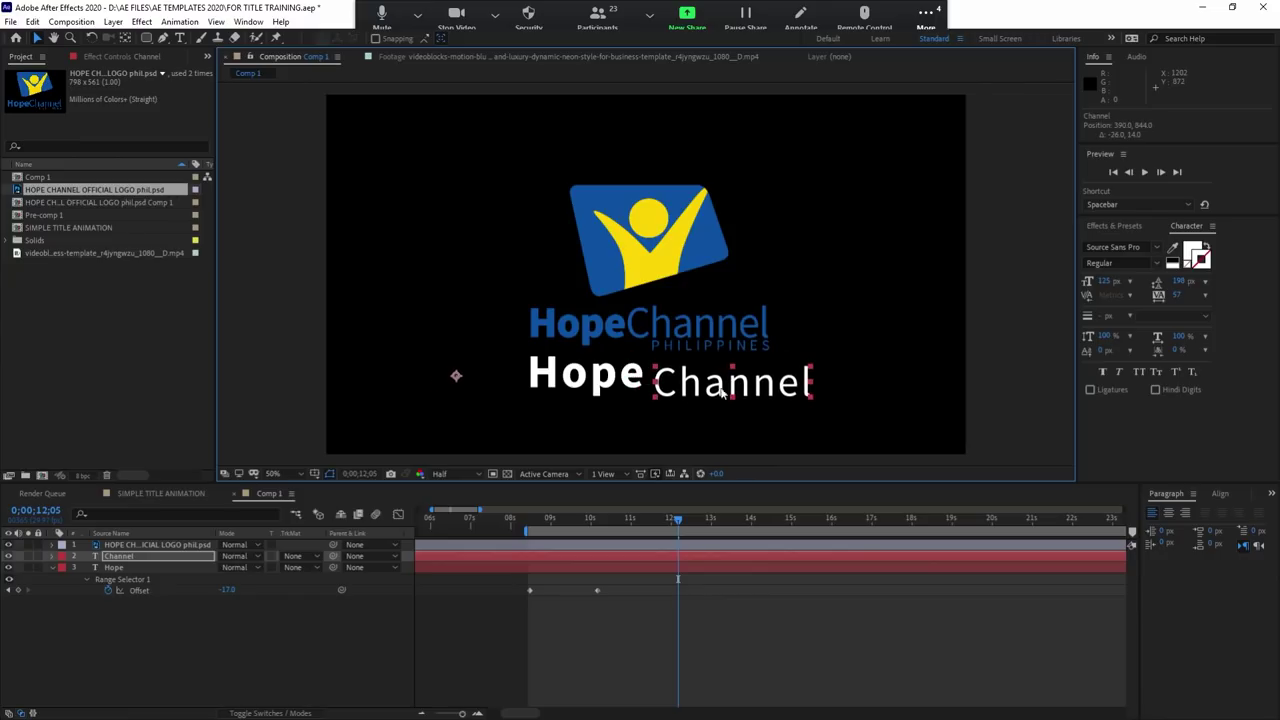
pyautogui.click(1186, 295)
pyautogui.write('0')
pyautogui.press('Return')
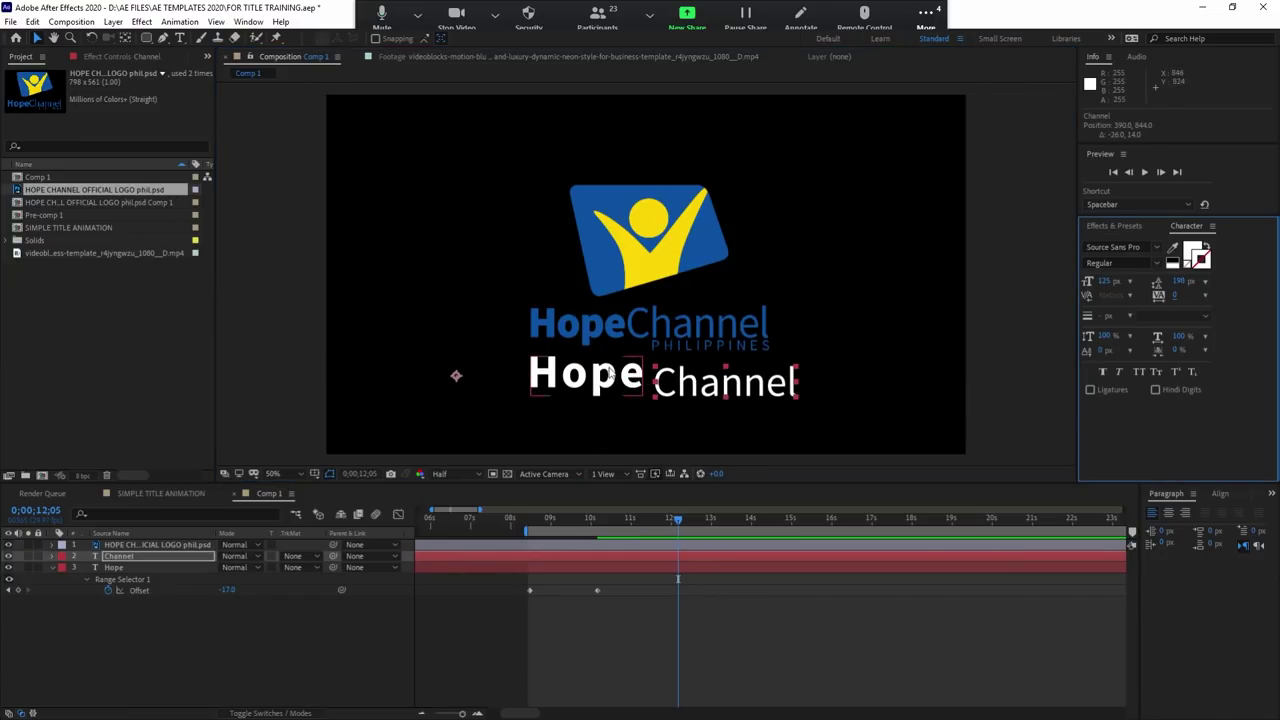
# Step: Give Hope 0 tracking and a 125 px size, then line Hope and Channel up together
pyautogui.click(600, 378)
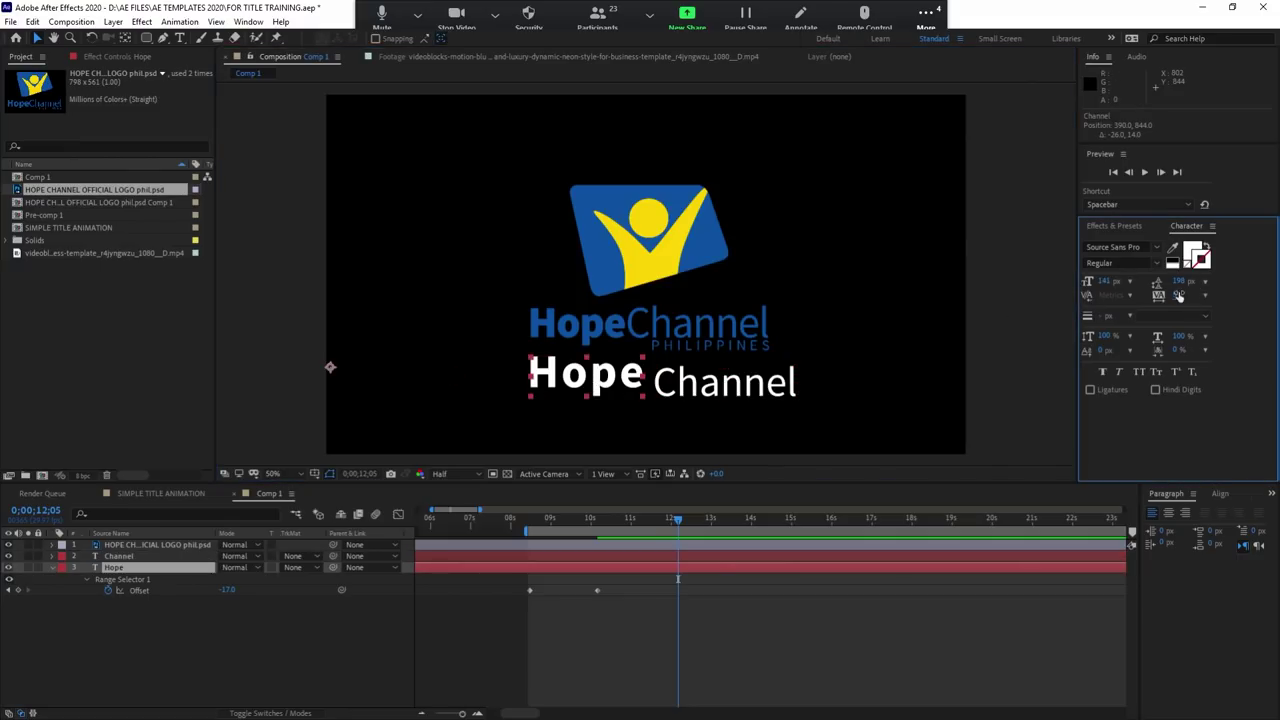
pyautogui.moveTo(1179, 296); pyautogui.dragTo(1168, 296)
pyautogui.moveTo(580, 381); pyautogui.dragTo(578, 368)
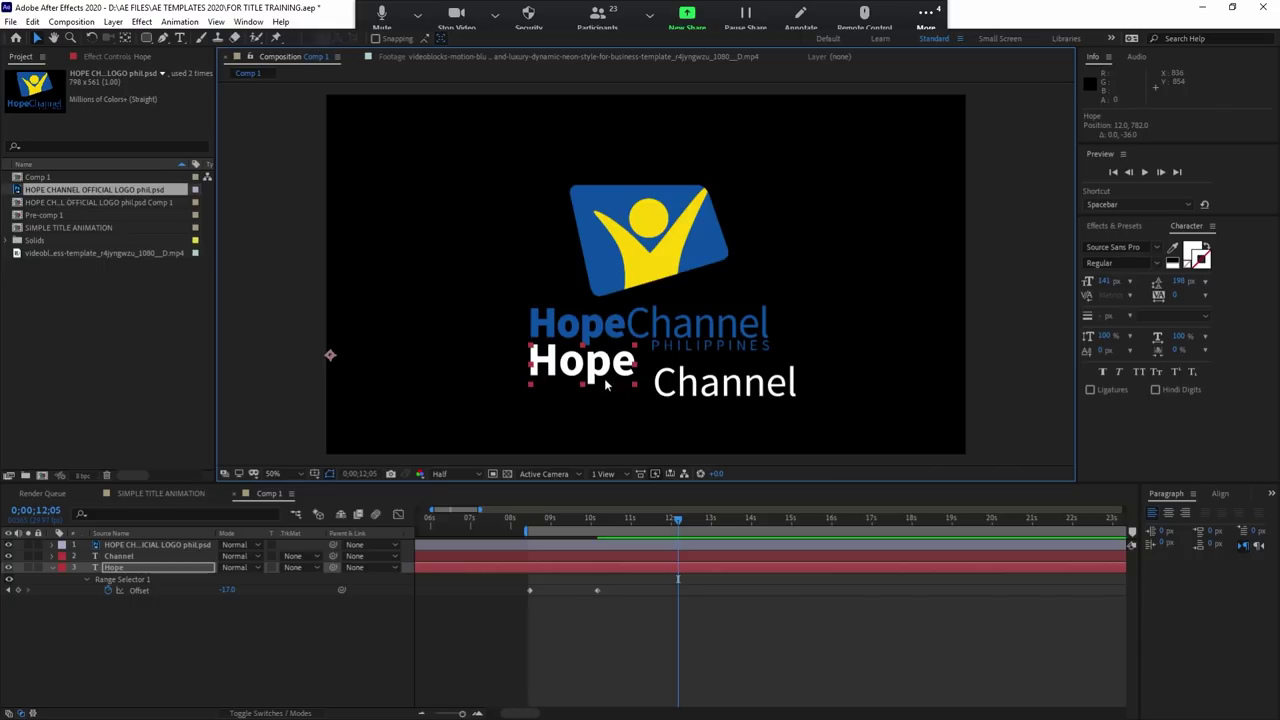
pyautogui.moveTo(1110, 282); pyautogui.dragTo(1098, 282)
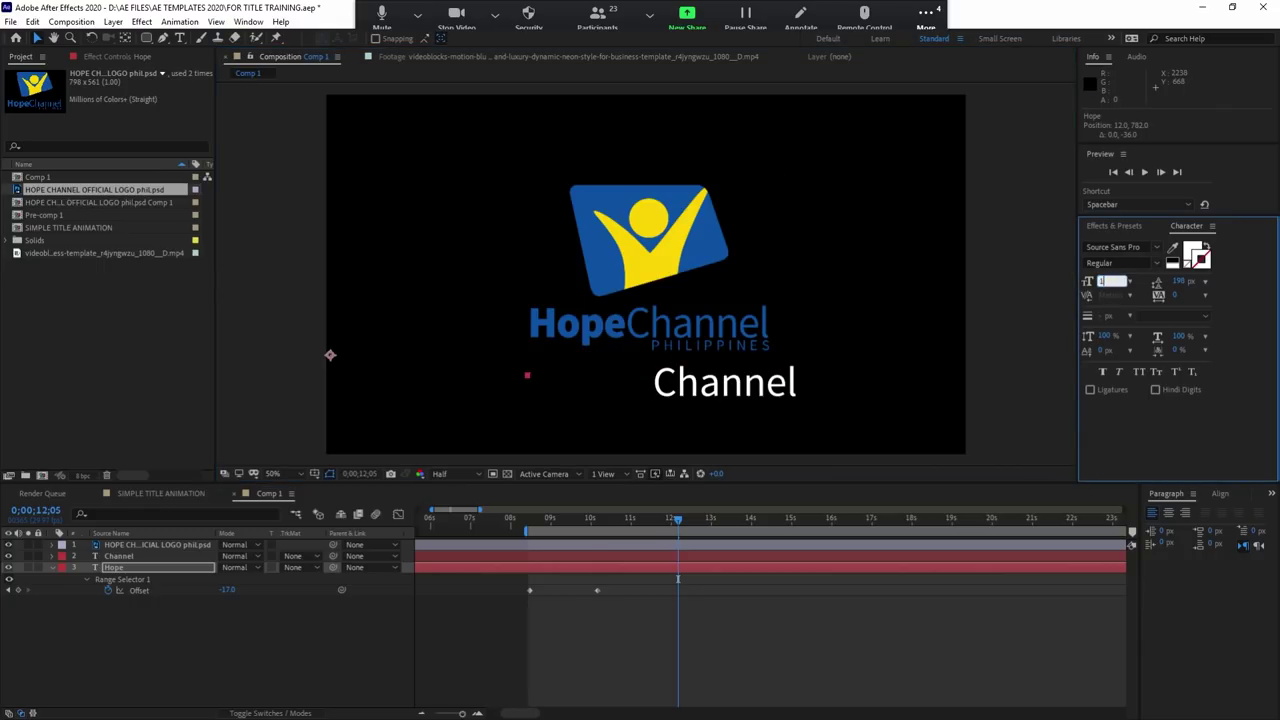
pyautogui.write('125')
pyautogui.press('Return')
pyautogui.moveTo(593, 366); pyautogui.dragTo(597, 363)
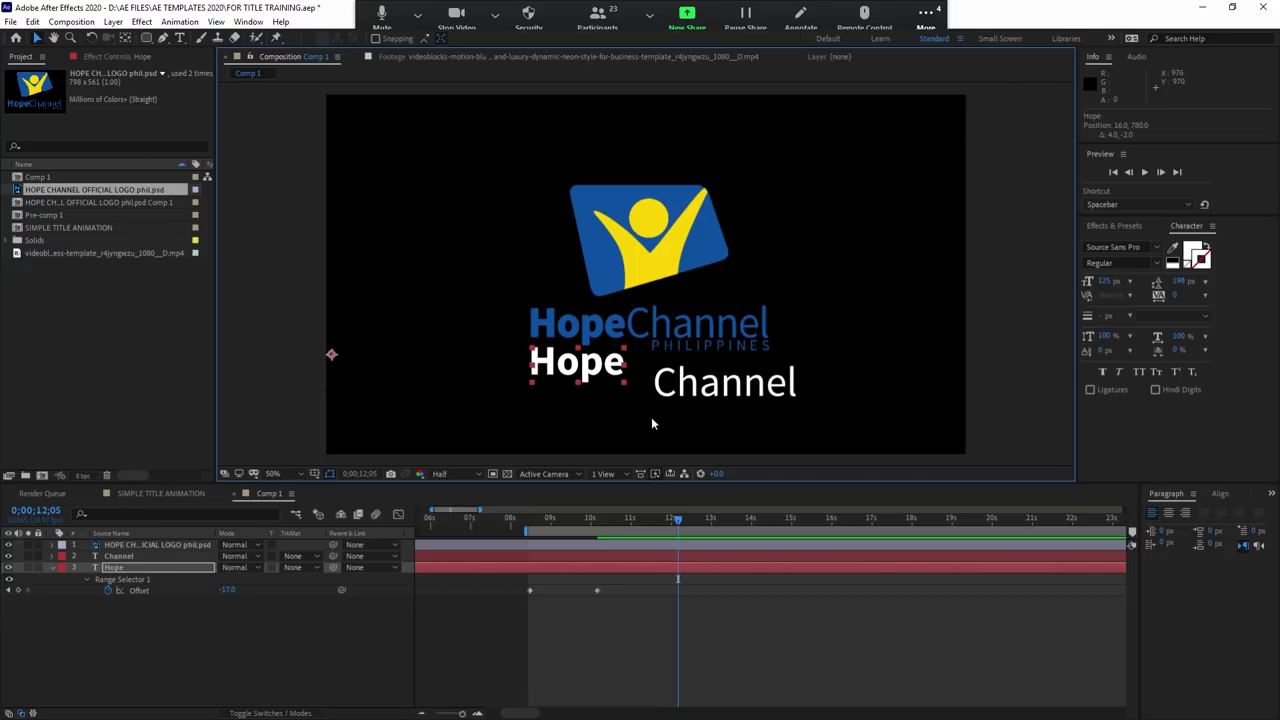
pyautogui.moveTo(682, 385)
pyautogui.mouseDown()
pyautogui.moveTo(666, 369)
pyautogui.moveTo(688, 371)
pyautogui.mouseUp()
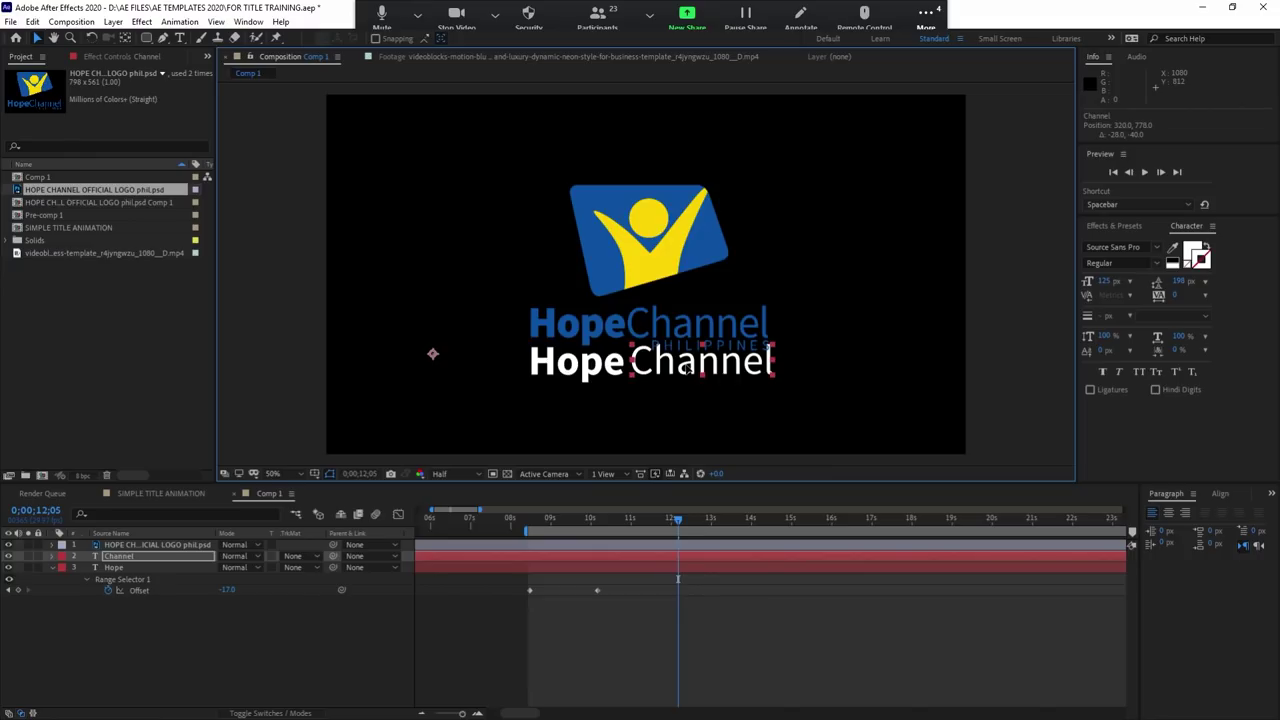
# Step: Draw a rectangular mask around the logo's built-in wordmark and set Mask 1 to Inverted
pyautogui.keyDown('shift'); pyautogui.click(580, 363); pyautogui.keyUp('shift')
pyautogui.click(580, 362)
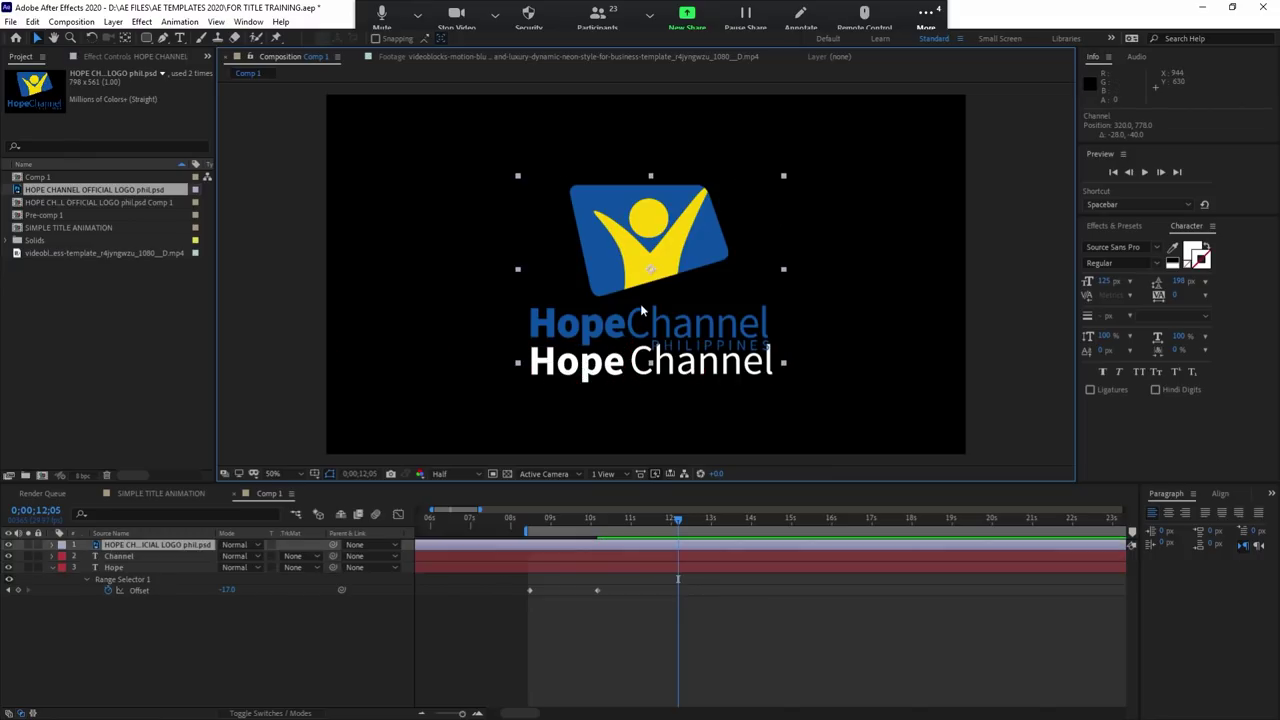
pyautogui.click(148, 38)
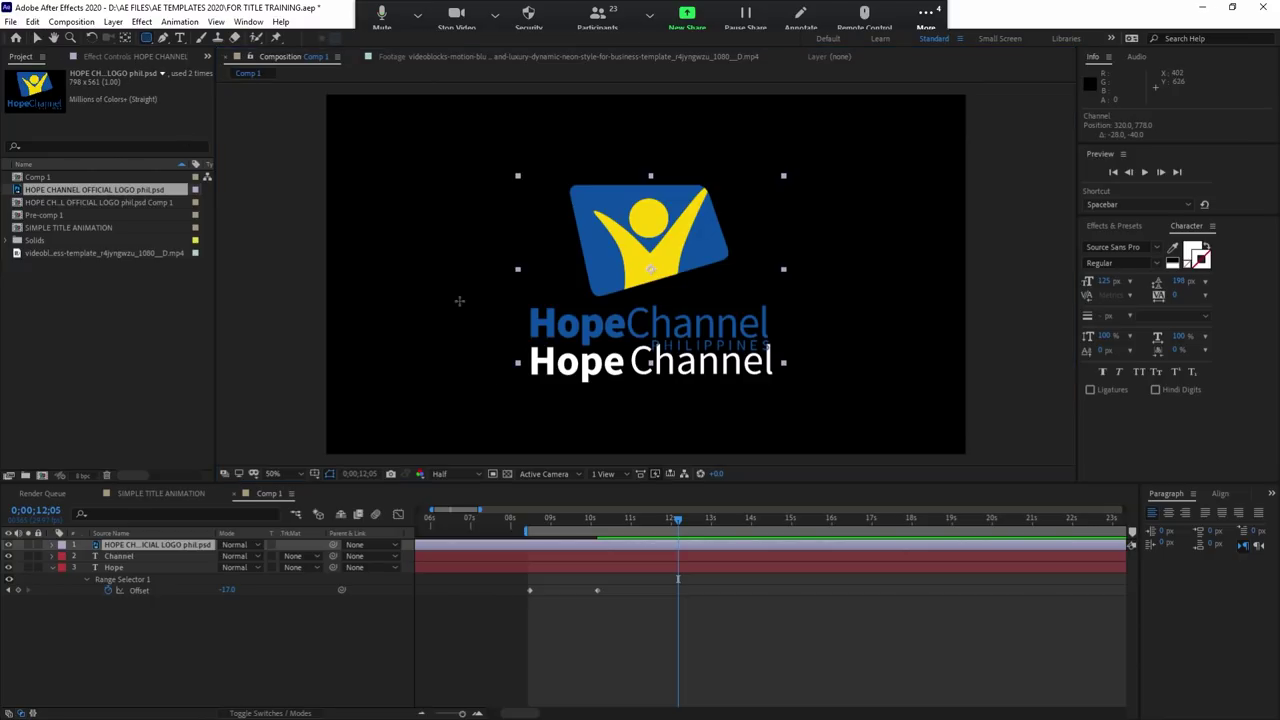
pyautogui.moveTo(460, 300); pyautogui.dragTo(793, 413)
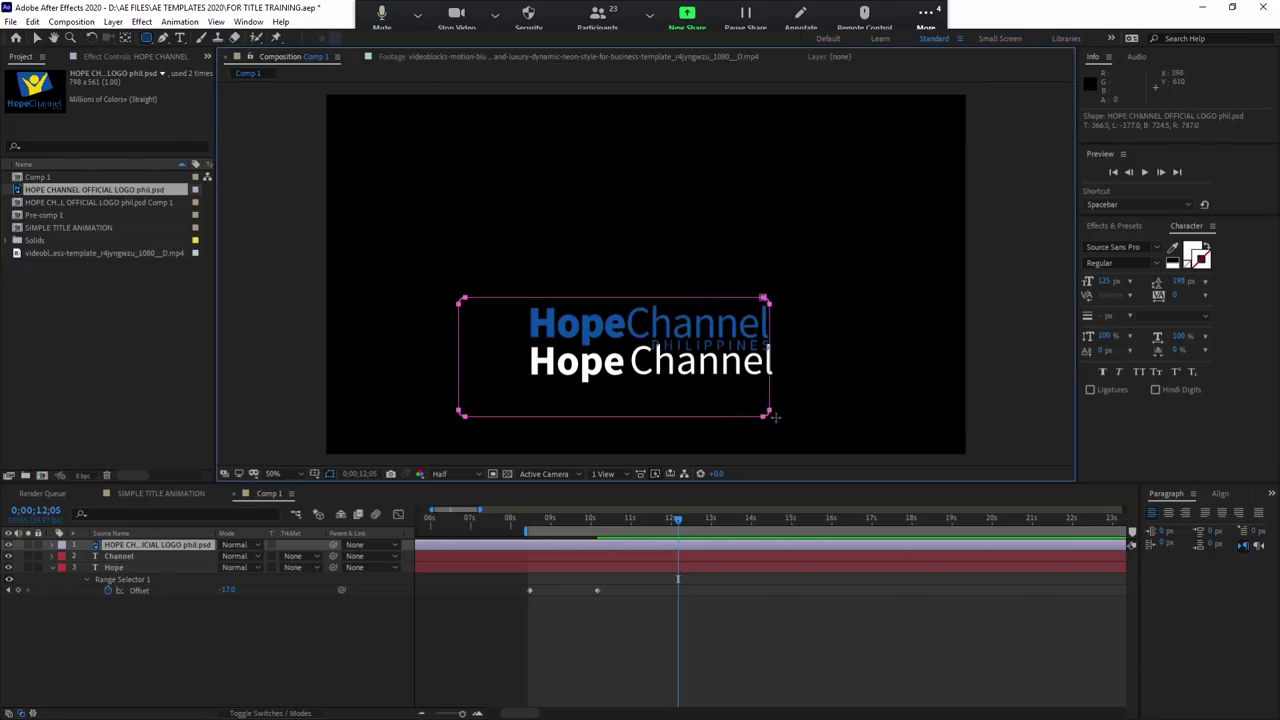
pyautogui.click(576, 548)
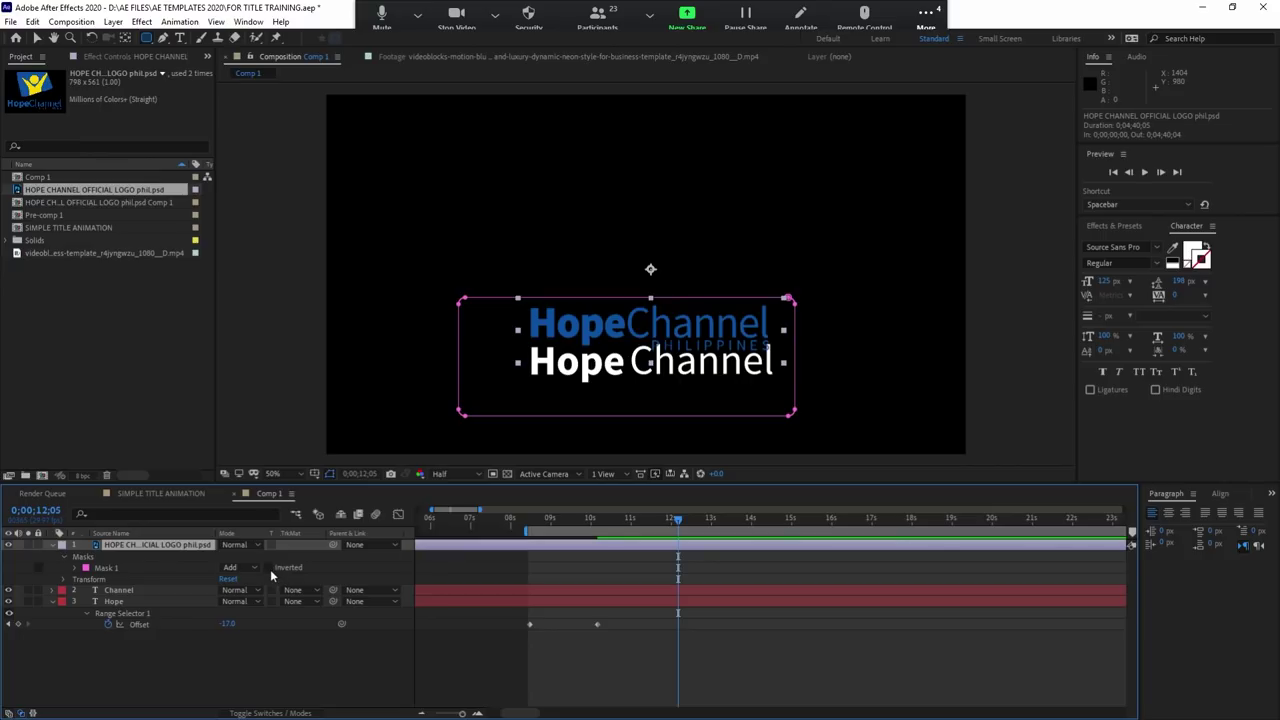
pyautogui.click(268, 567)
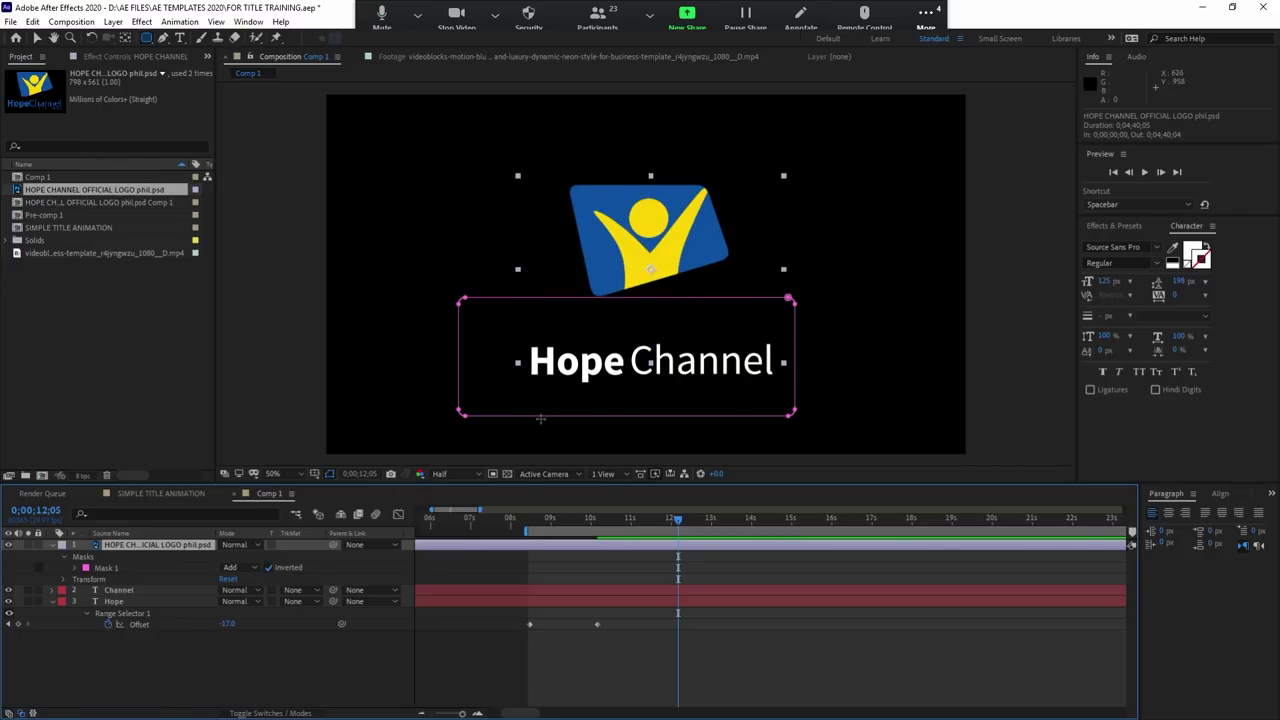
pyautogui.click(610, 557)
pyautogui.click(609, 541)
pyautogui.press('v')
pyautogui.click(623, 590)
# Step: Raise the Hope Channel text and align Channel's bottom with Hope's
pyautogui.keyDown('shift'); pyautogui.click(622, 601); pyautogui.keyUp('shift')
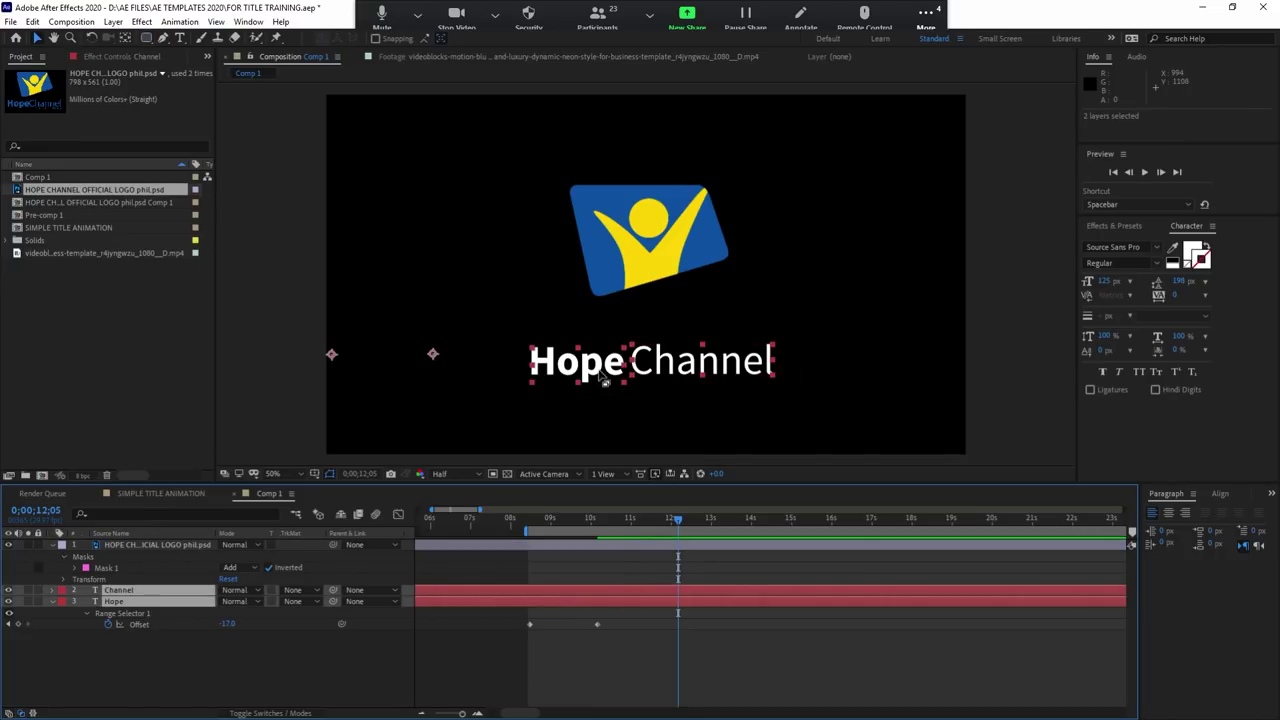
pyautogui.moveTo(600, 372); pyautogui.dragTo(598, 330)
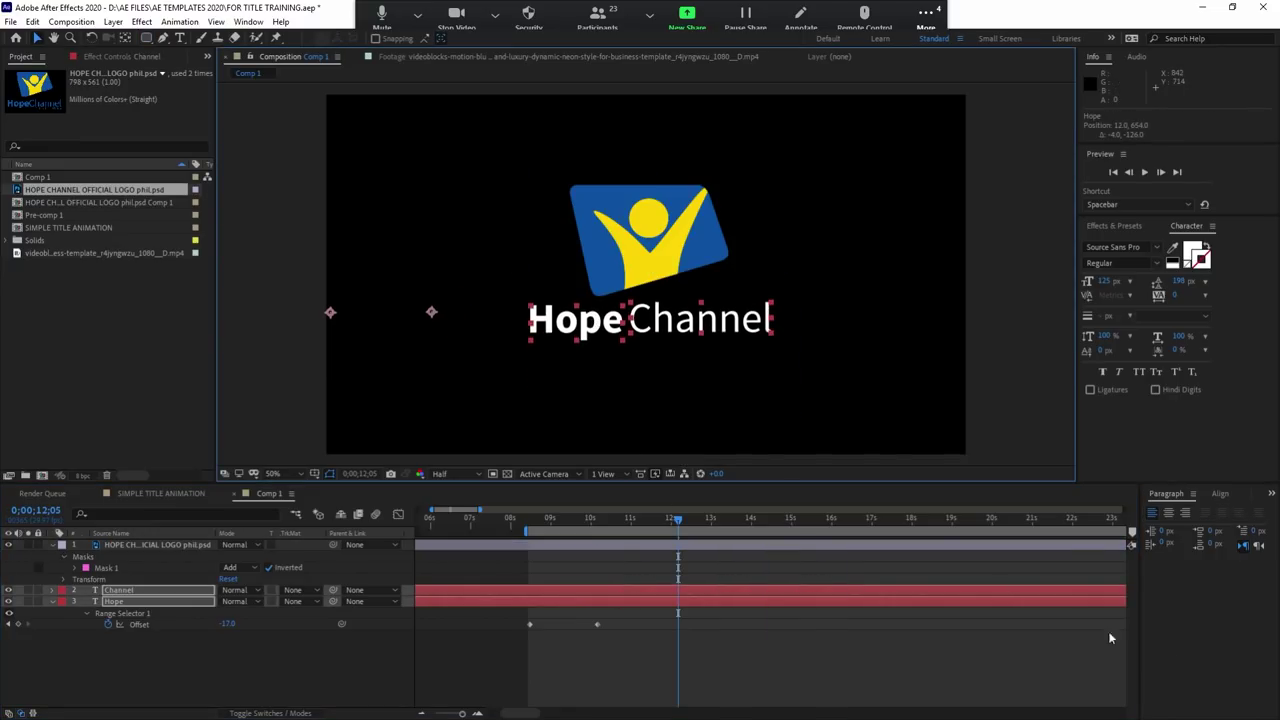
pyautogui.click(1222, 495)
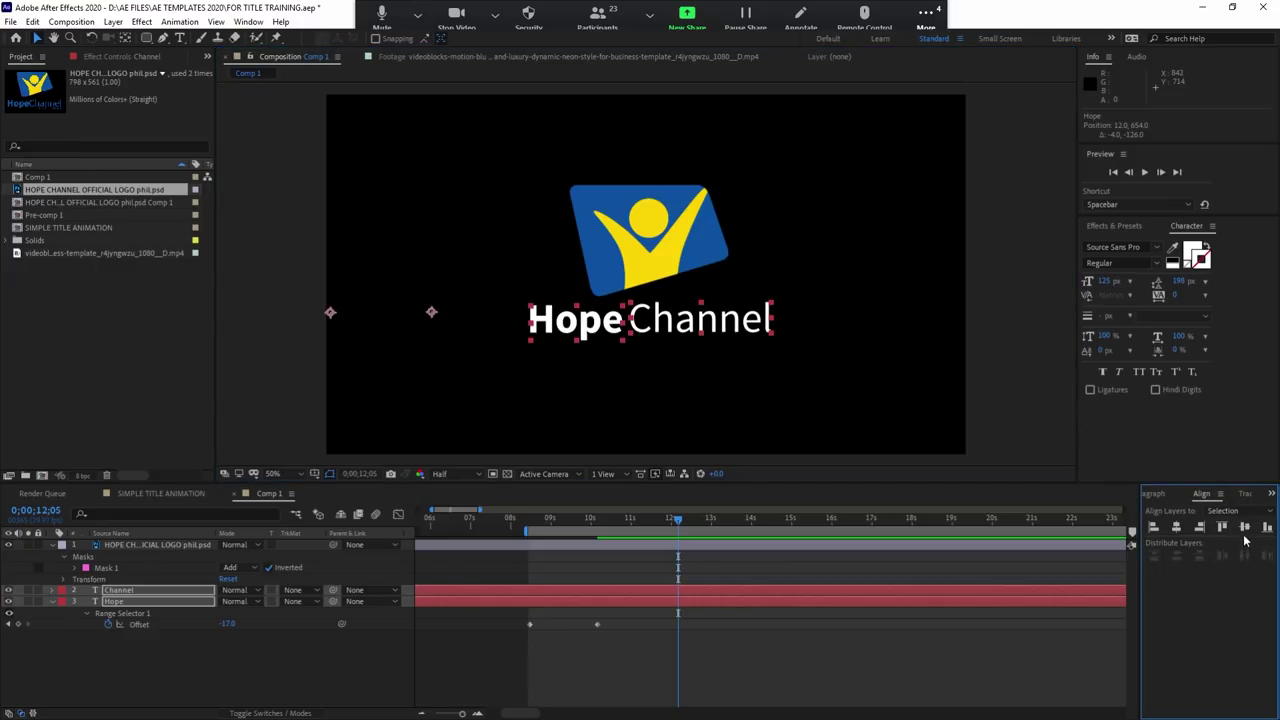
pyautogui.click(1267, 527)
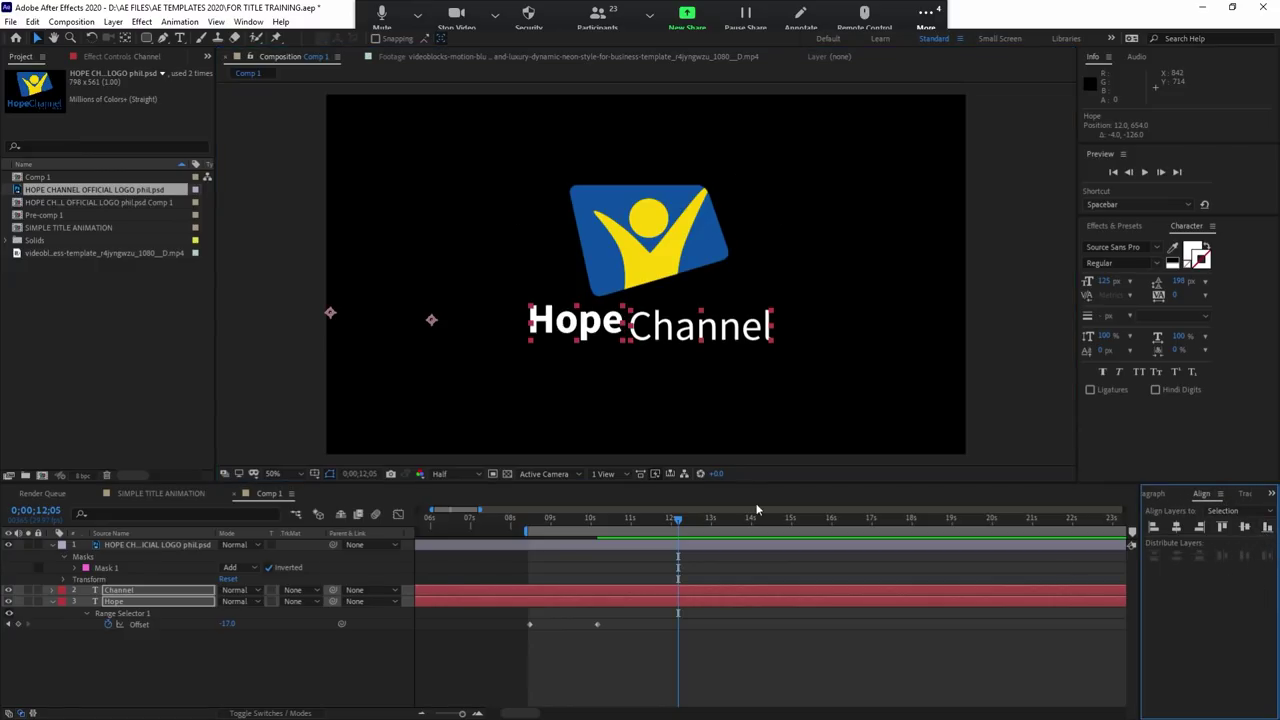
# Step: Nudge the logo and Channel up slightly, rechecking the inverted mask
pyautogui.click(630, 381)
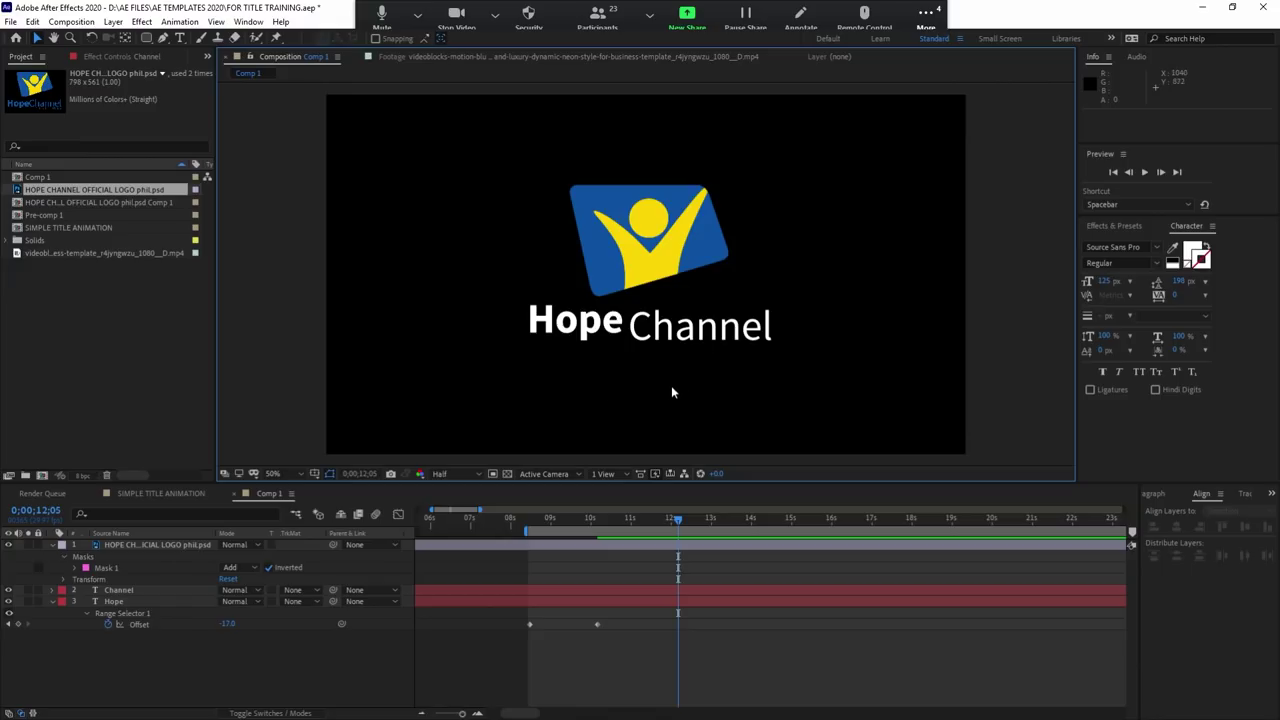
pyautogui.click(677, 339)
pyautogui.moveTo(690, 339); pyautogui.dragTo(688, 329)
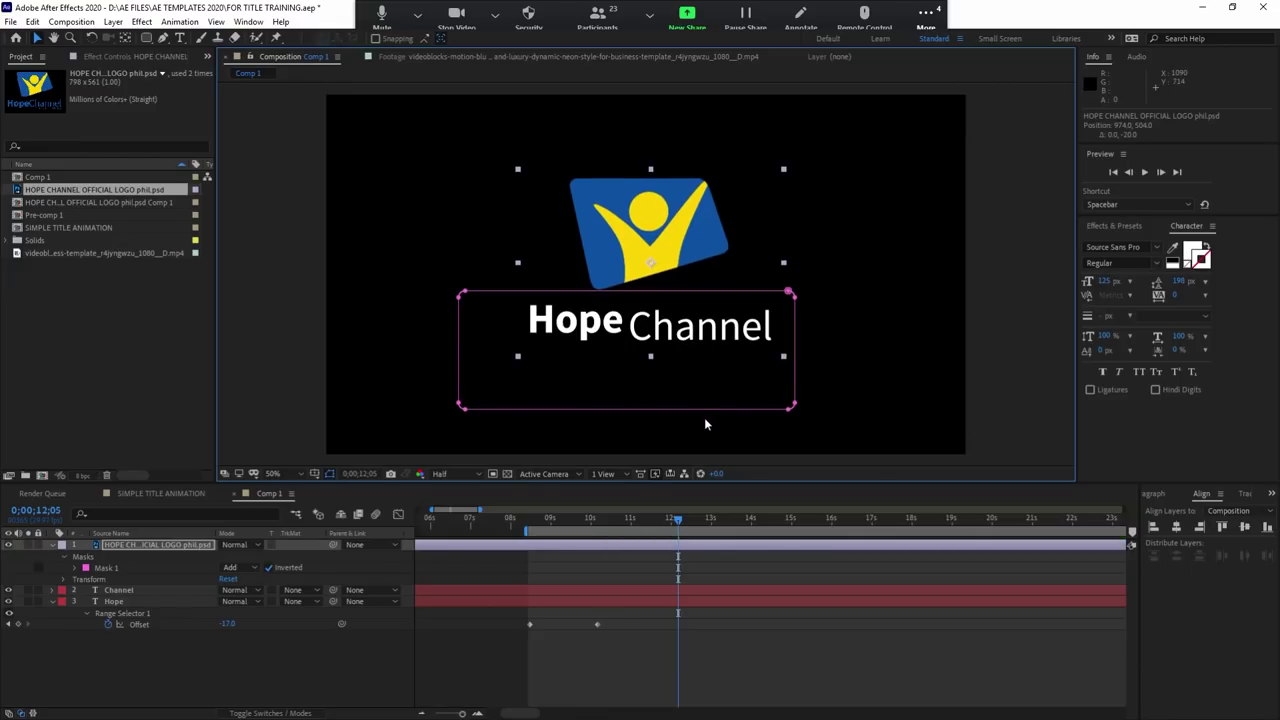
pyautogui.click(712, 591)
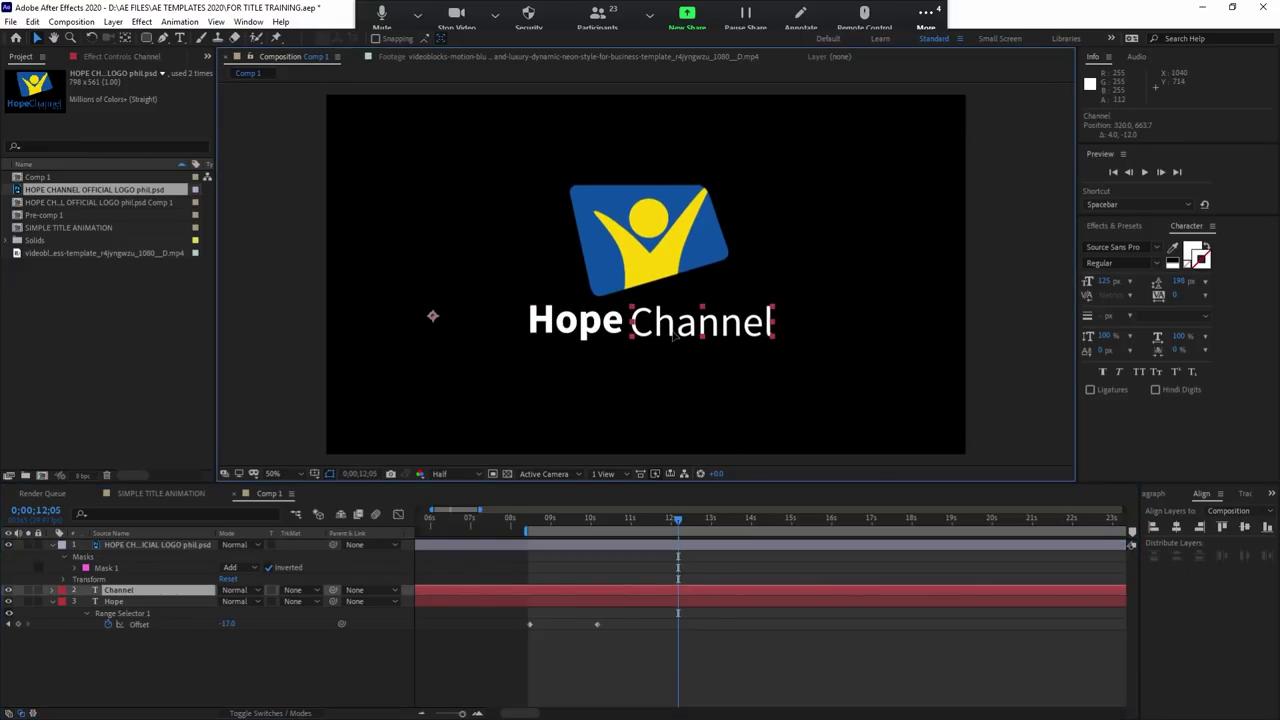
pyautogui.moveTo(675, 340); pyautogui.dragTo(673, 334)
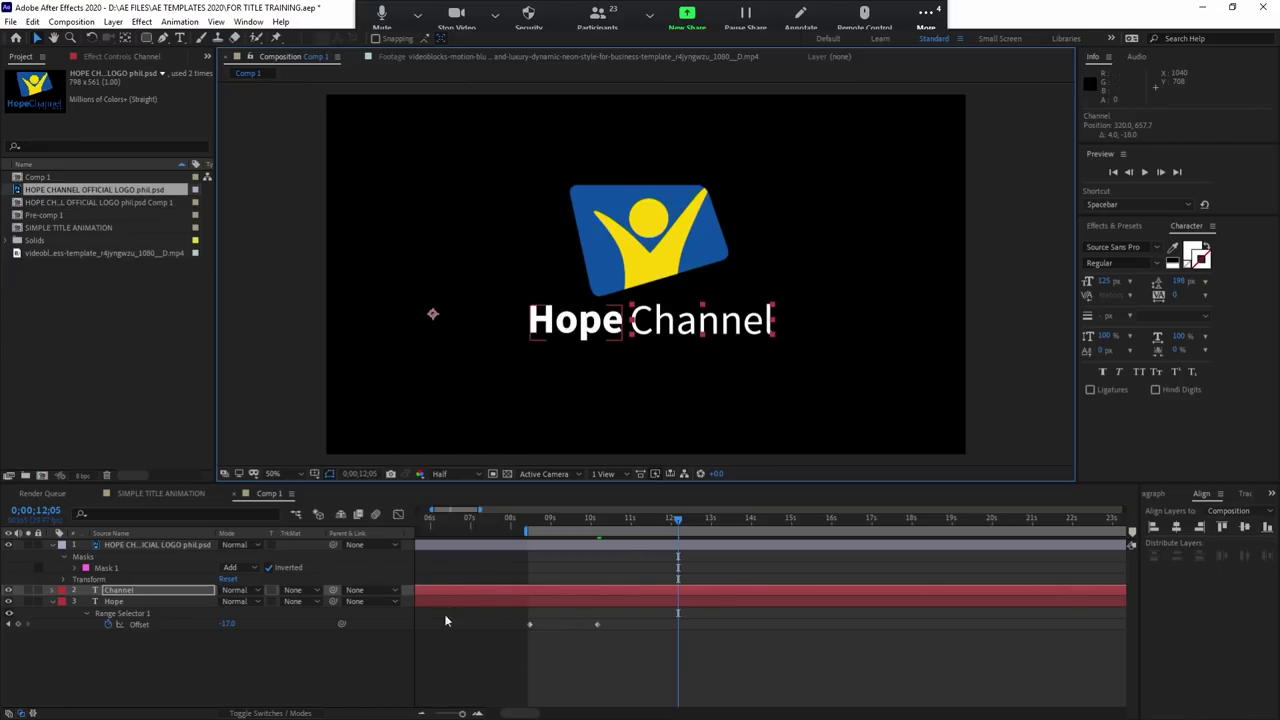
pyautogui.click(267, 566)
pyautogui.click(268, 567)
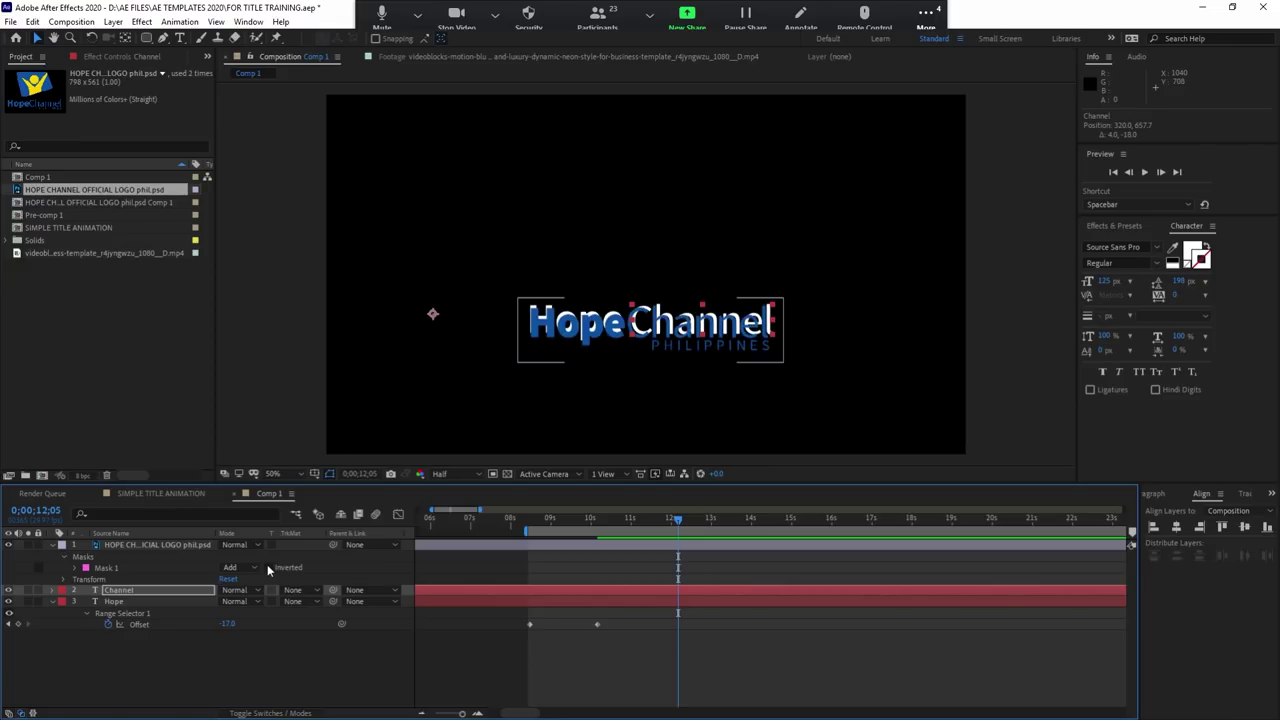
# Step: Nudge both the Hope and Channel text layers down one pixel
pyautogui.keyDown('shift'); pyautogui.click(607, 360); pyautogui.keyUp('shift')
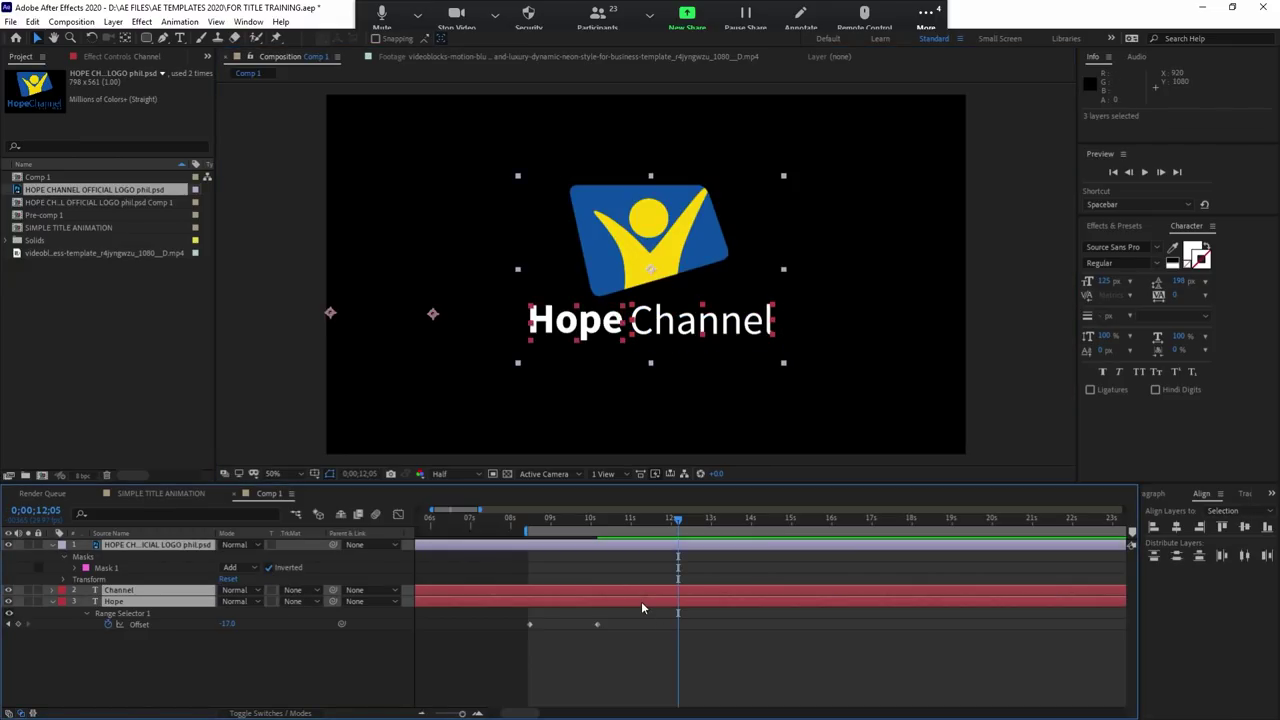
pyautogui.click(695, 652)
pyautogui.click(686, 592)
pyautogui.keyDown('shift'); pyautogui.click(684, 602); pyautogui.keyUp('shift')
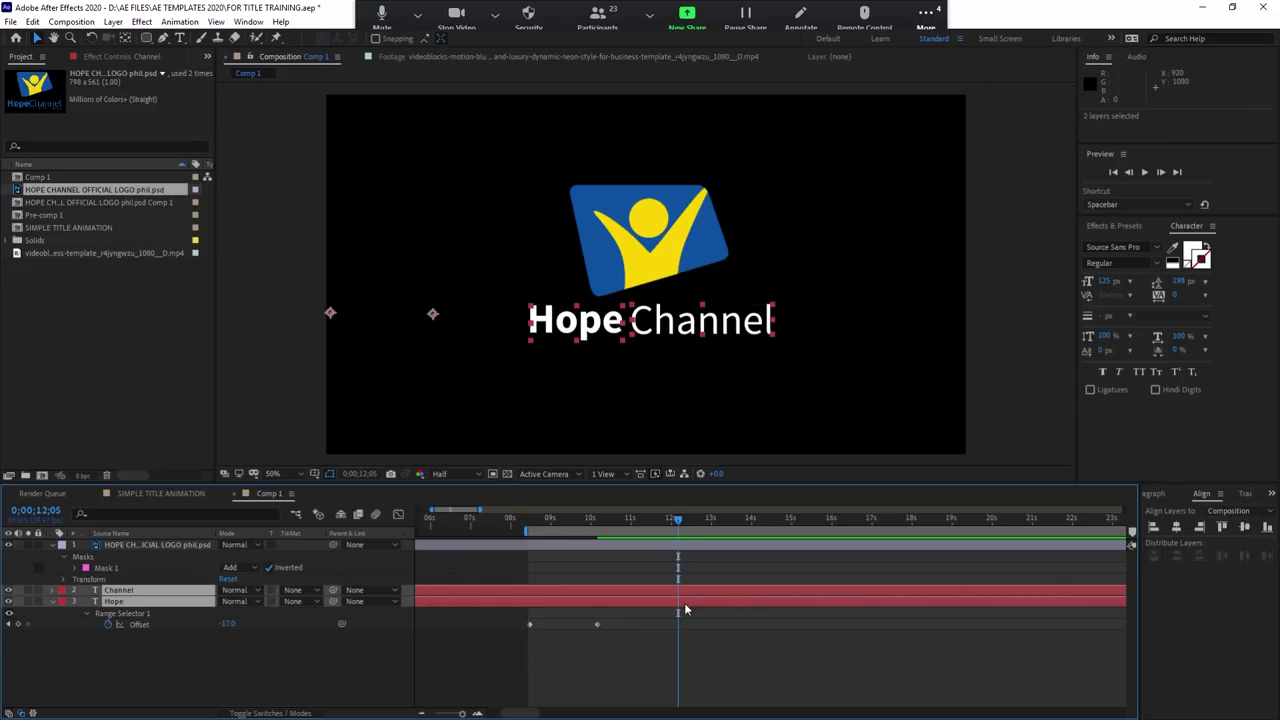
pyautogui.press('Down')
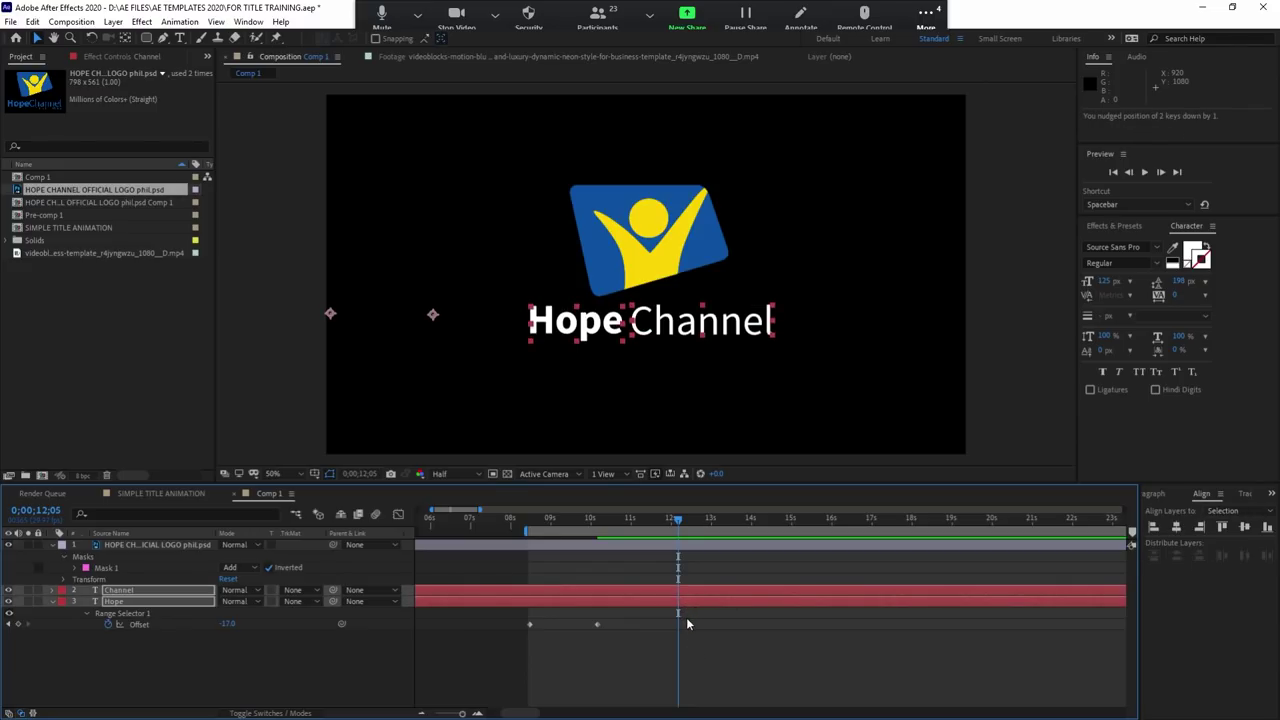
pyautogui.click(650, 645)
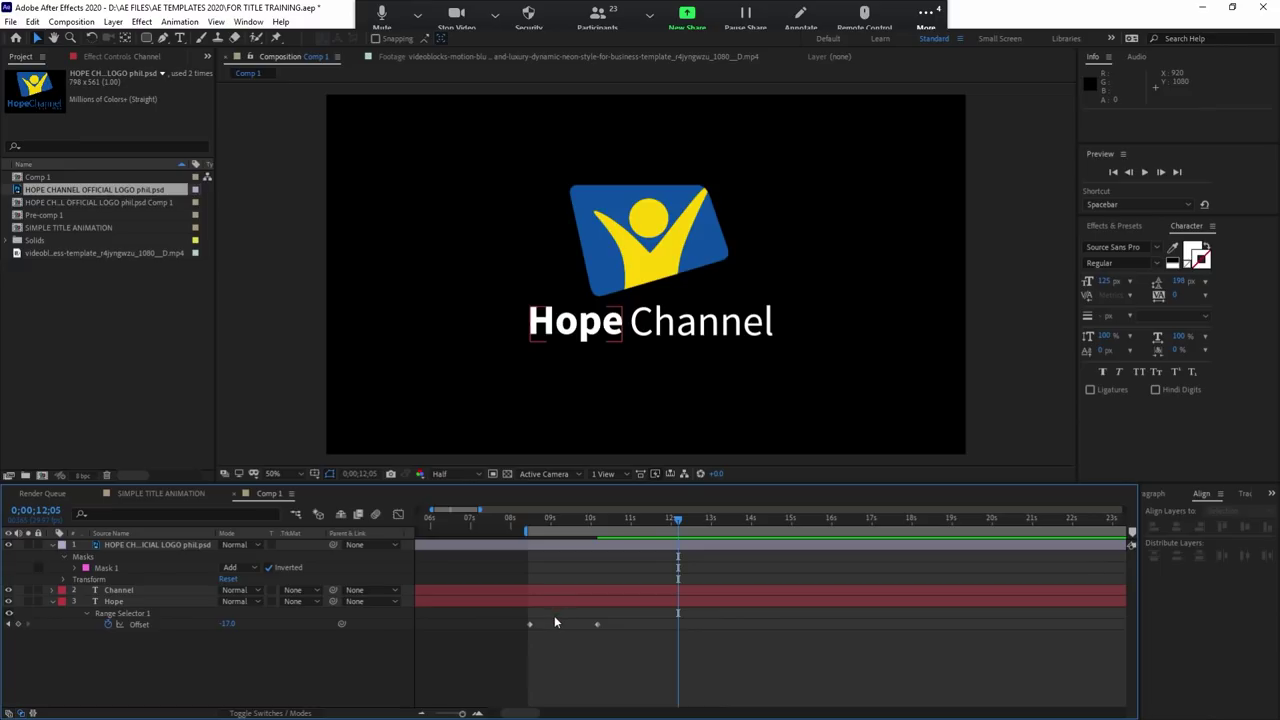
# Step: Delete Range Selector 1 from the Hope text layer
pyautogui.click(138, 614)
pyautogui.press('Delete')
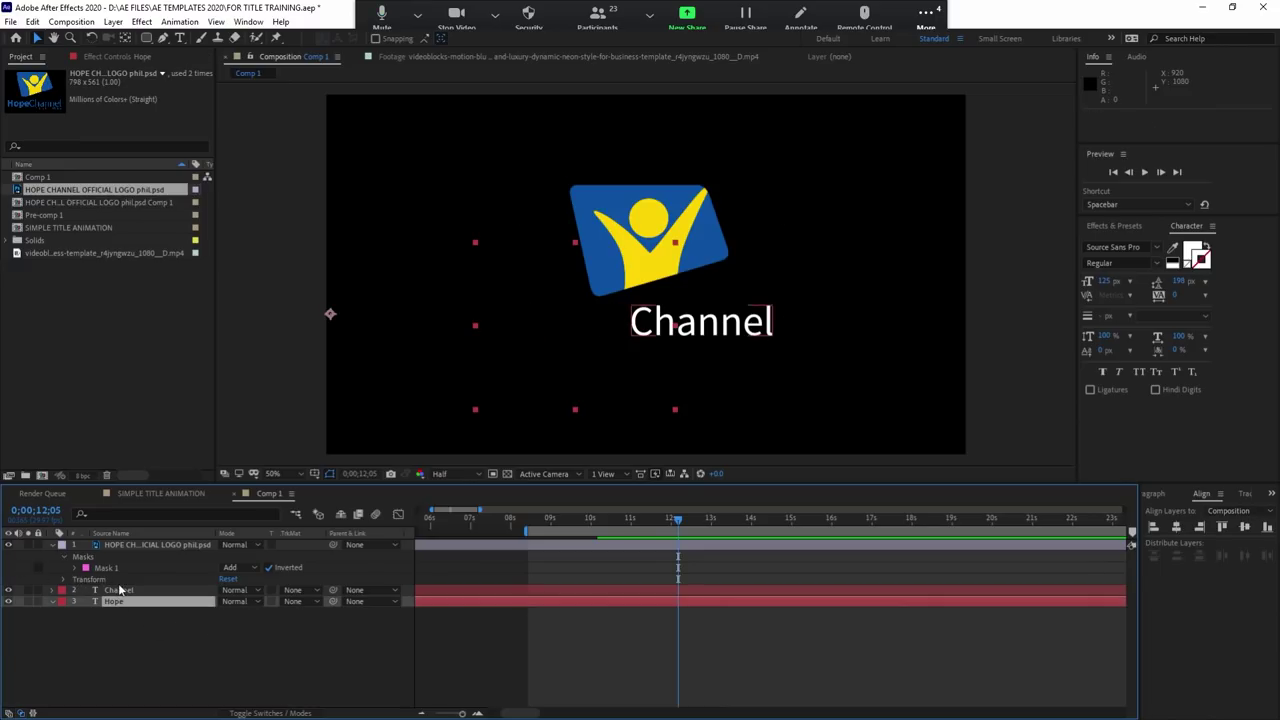
pyautogui.click(52, 601)
# Step: Try setting Hope's Evaporate Animator Opacity to 100%, then undo it
pyautogui.click(62, 613)
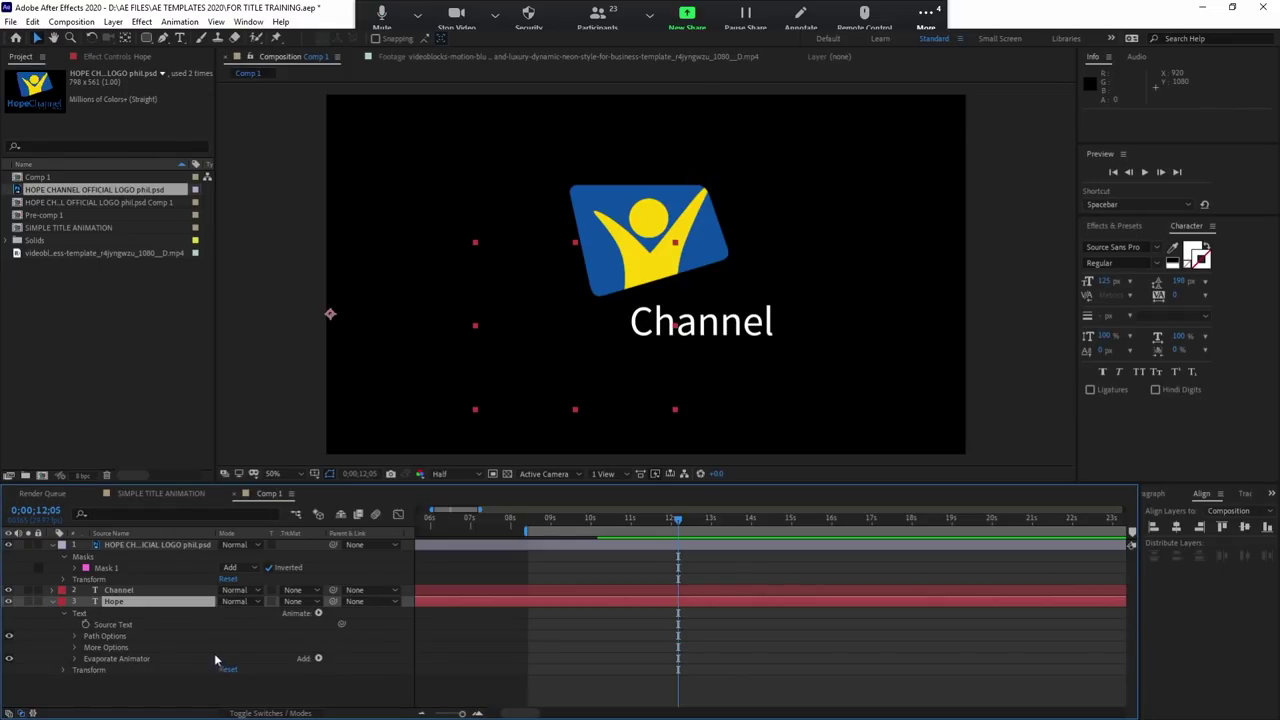
pyautogui.click(100, 660)
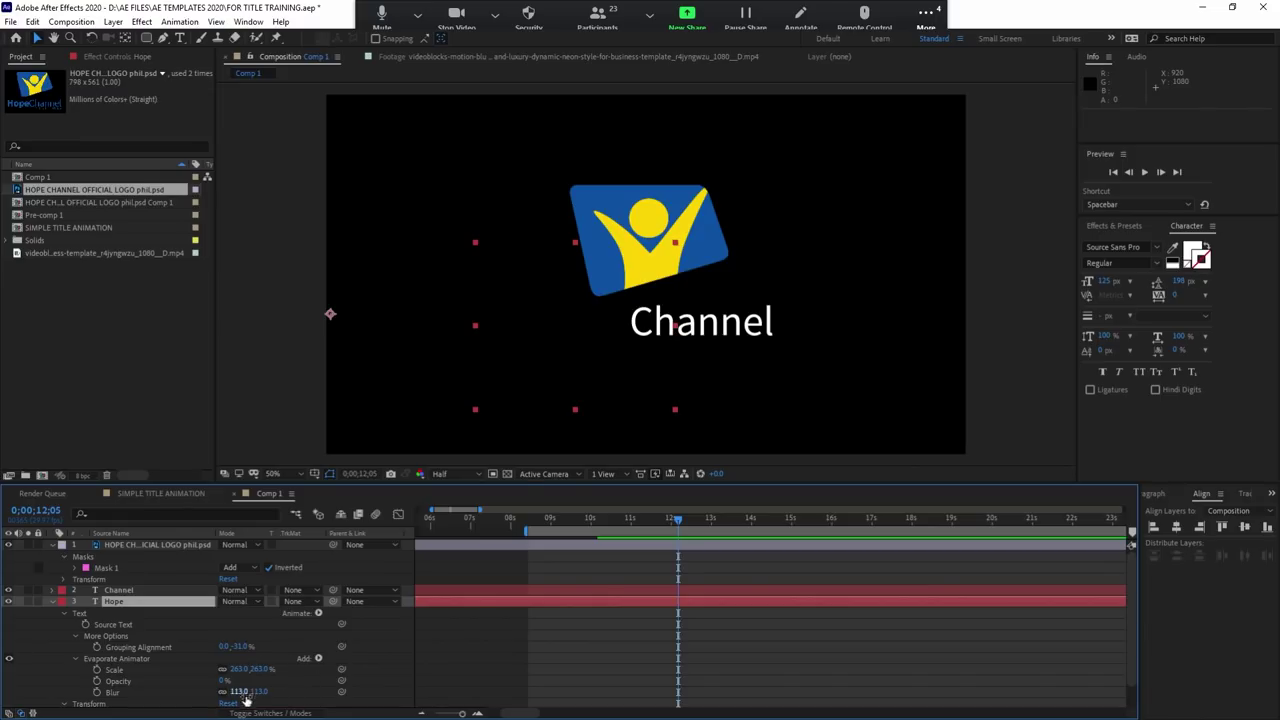
pyautogui.moveTo(224, 681); pyautogui.dragTo(571, 688)
pyautogui.hotkey('ctrl', 'z')
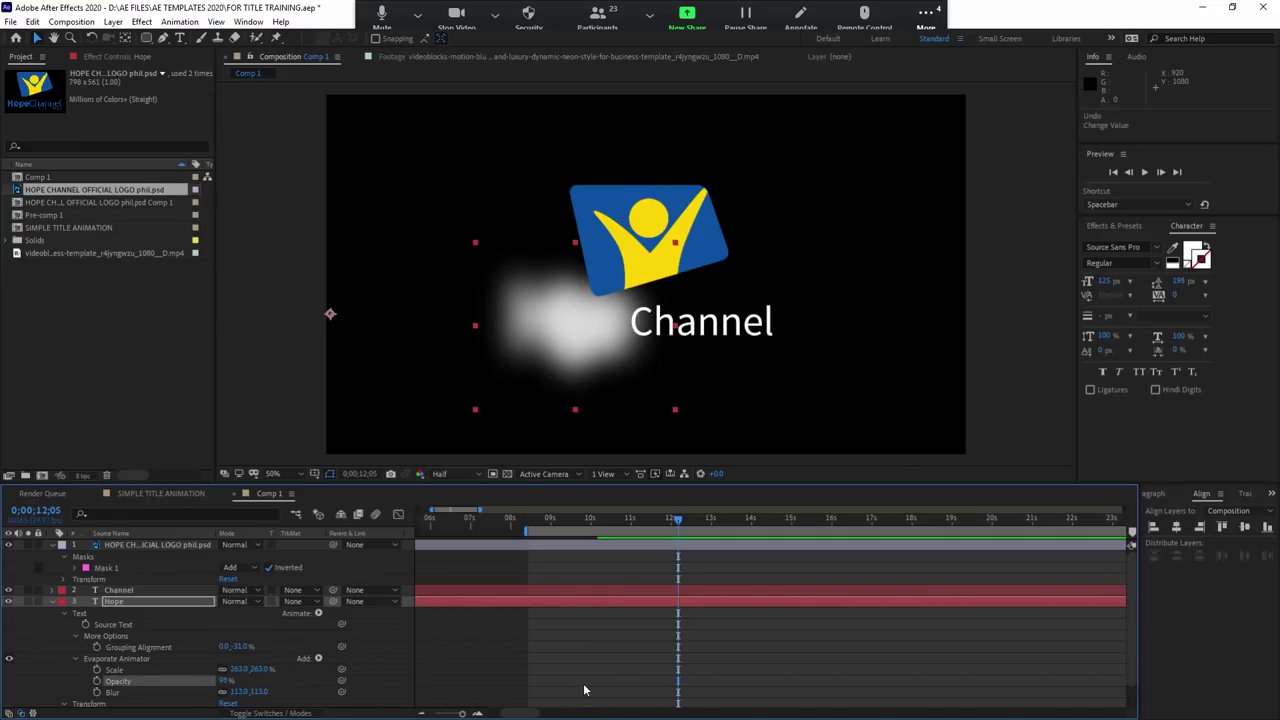
pyautogui.click(221, 686)
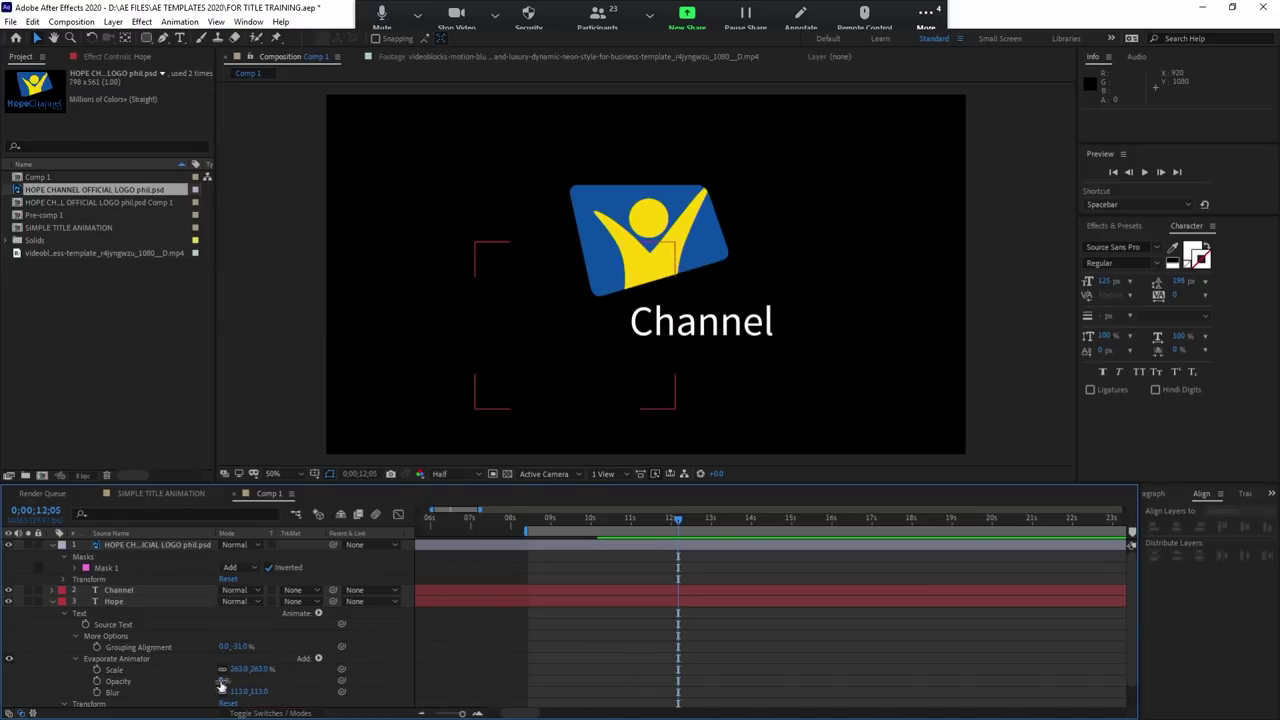
pyautogui.click(224, 681)
pyautogui.write('100')
pyautogui.press('Return')
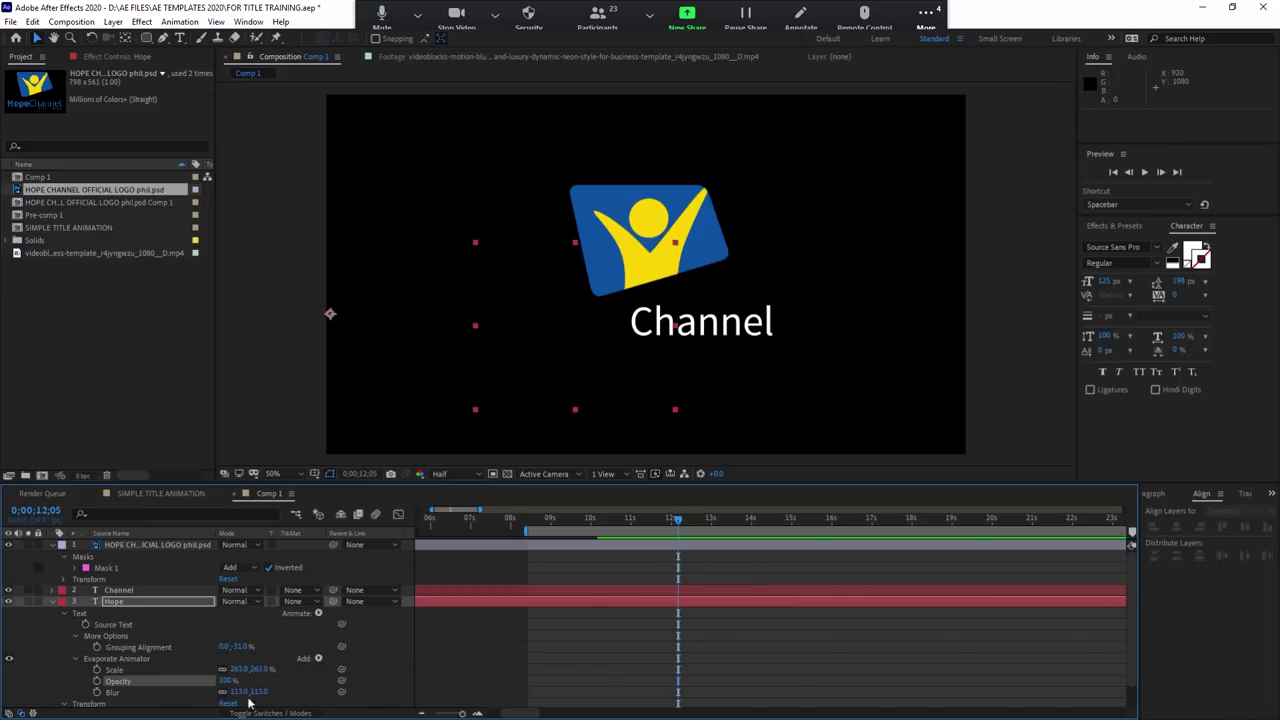
pyautogui.hotkey('ctrl', 'z')
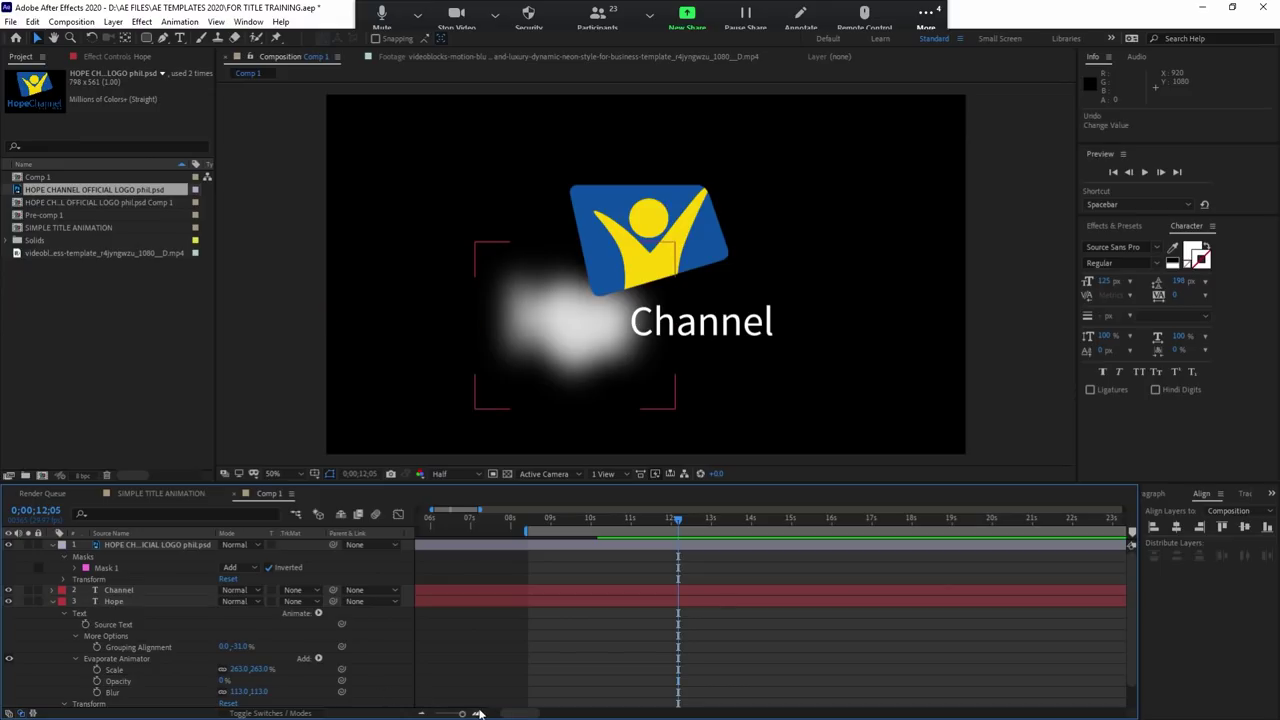
# Step: Delete the Hope layer, then undo to bring it back
pyautogui.click(100, 630)
pyautogui.press('Delete')
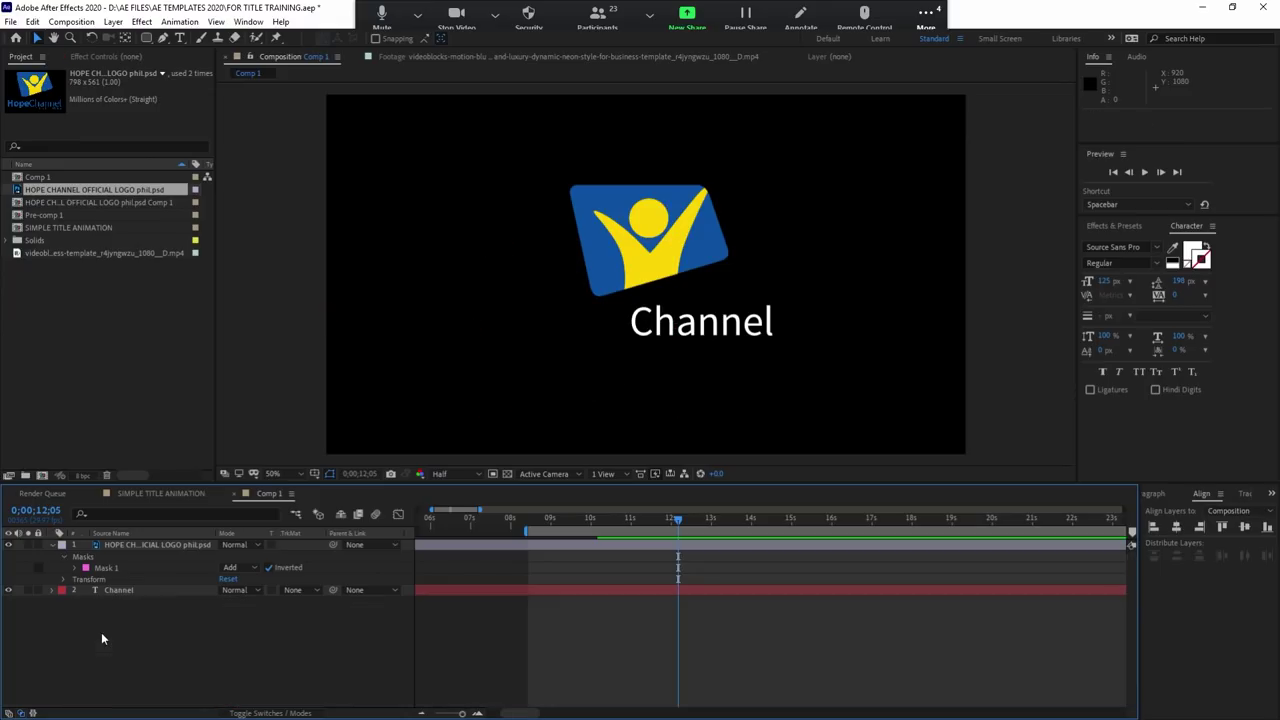
pyautogui.click(143, 594)
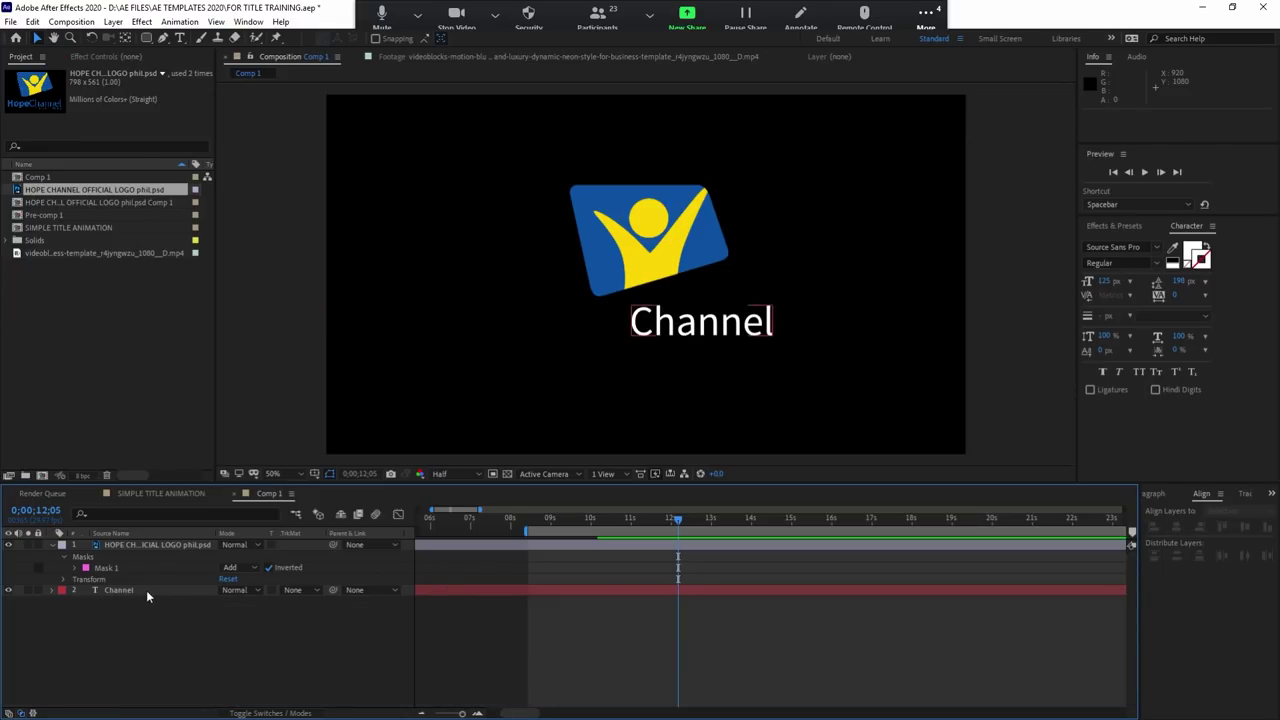
pyautogui.hotkey('ctrl', 'z')
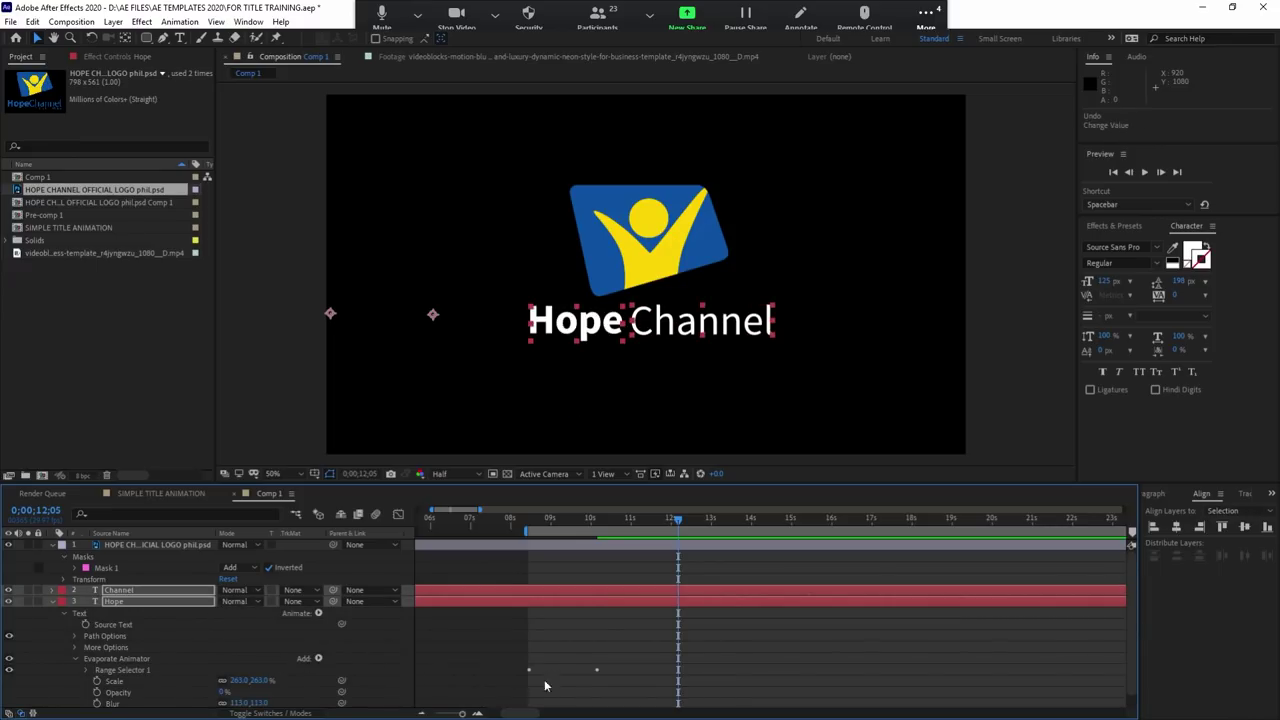
# Step: Remove the Offset keyframes from Hope and Channel, leaving Offset fixed at -17.0
pyautogui.press('u')
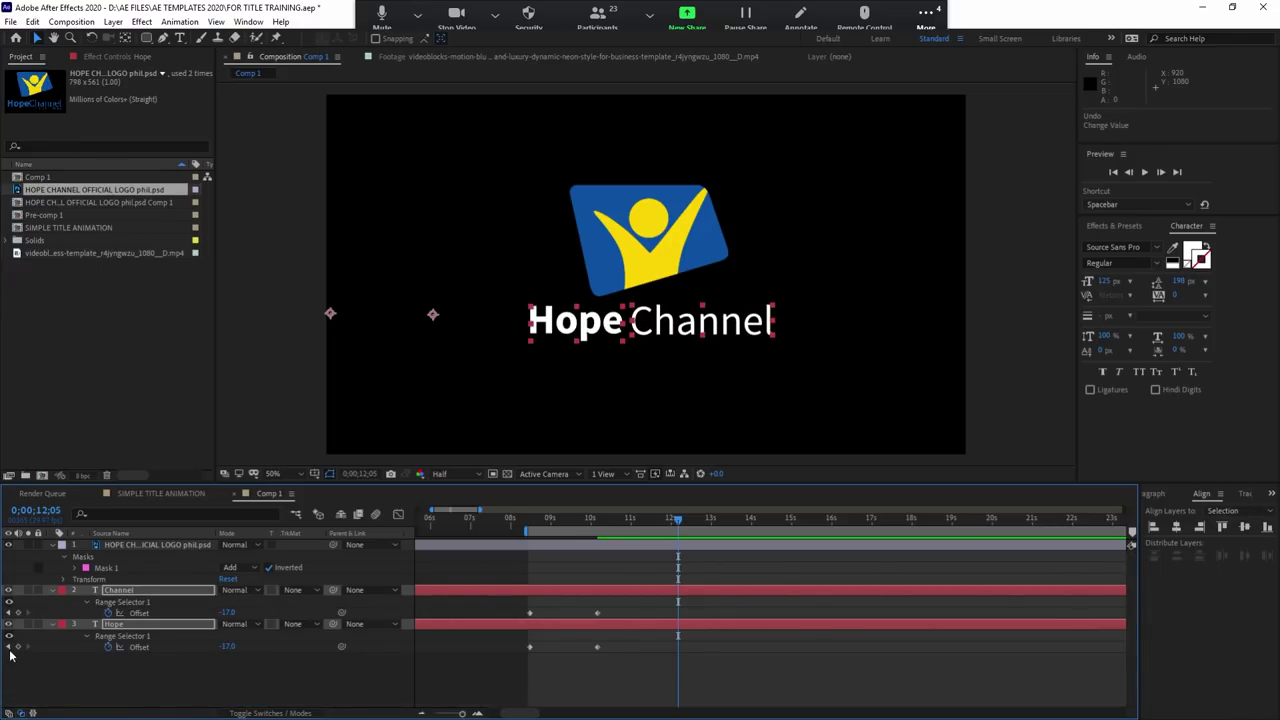
pyautogui.click(9, 647)
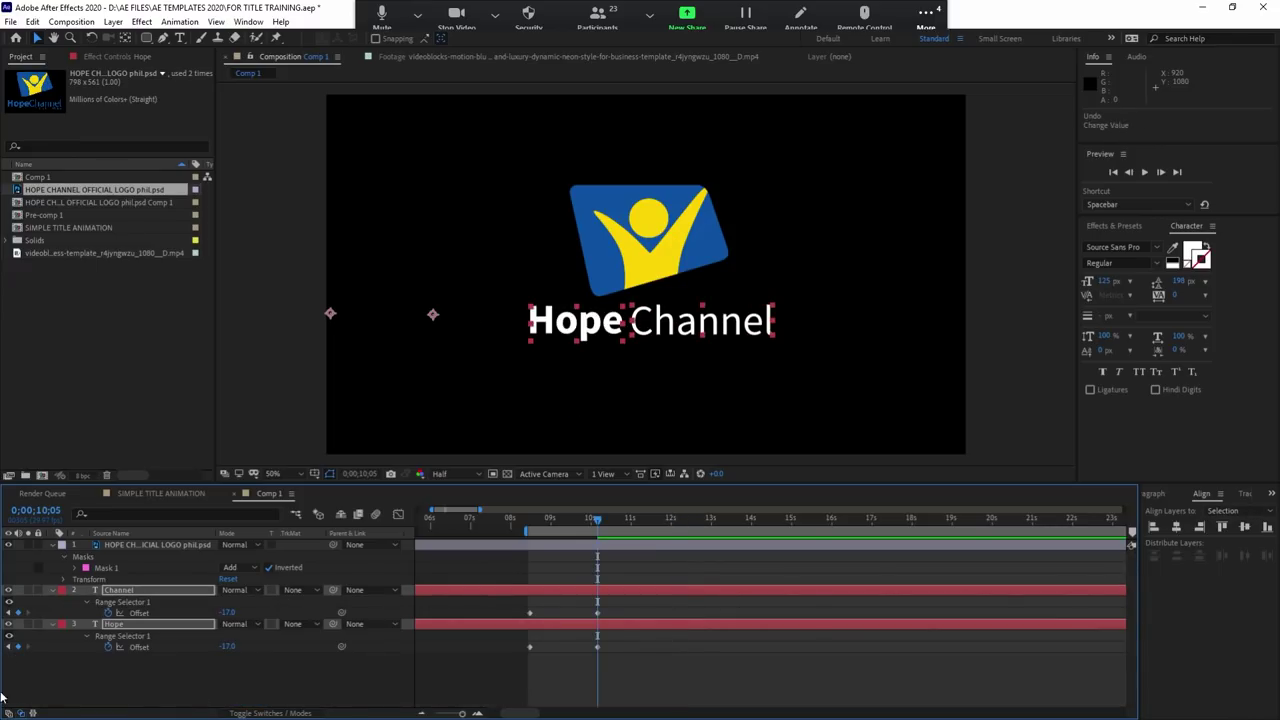
pyautogui.click(108, 647)
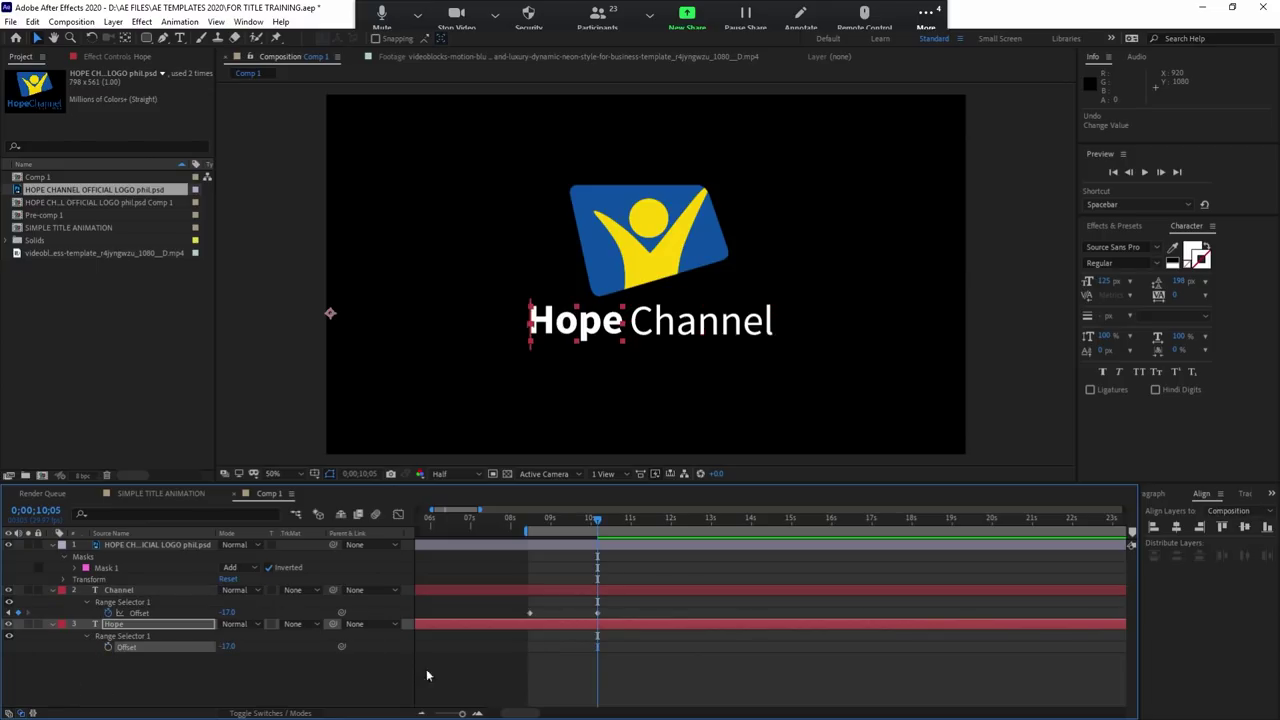
pyautogui.click(108, 613)
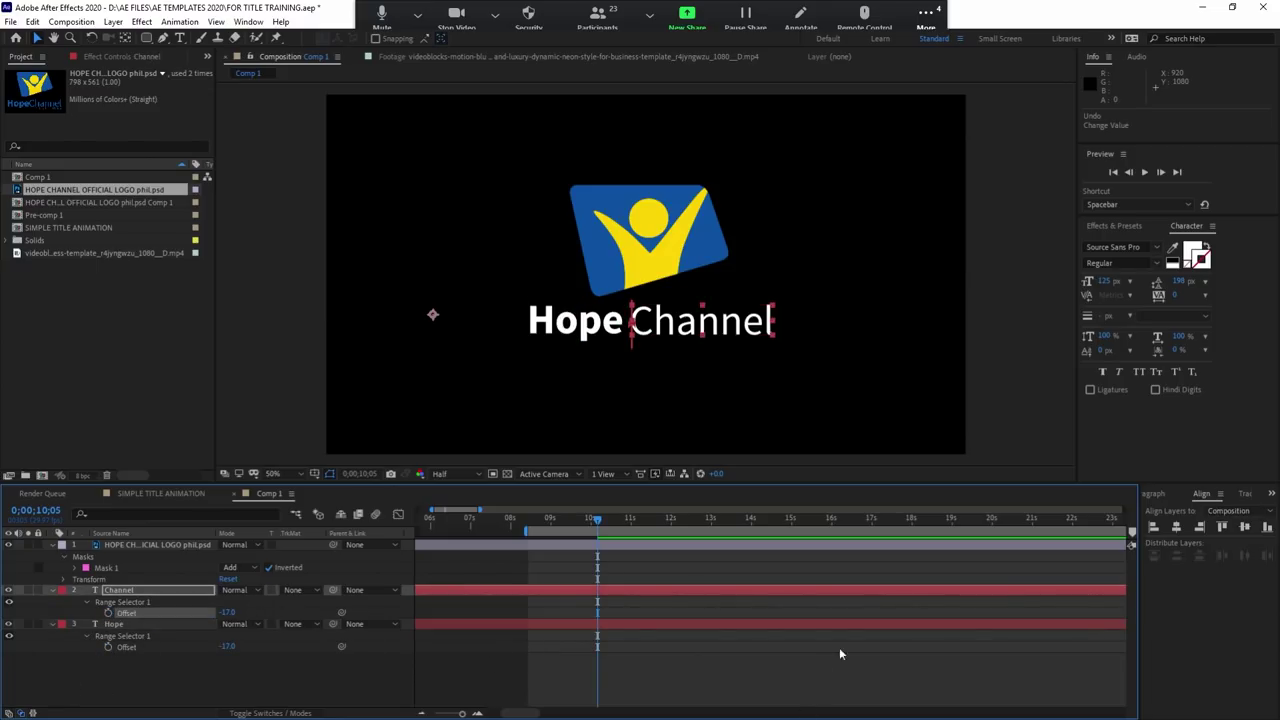
pyautogui.click(656, 614)
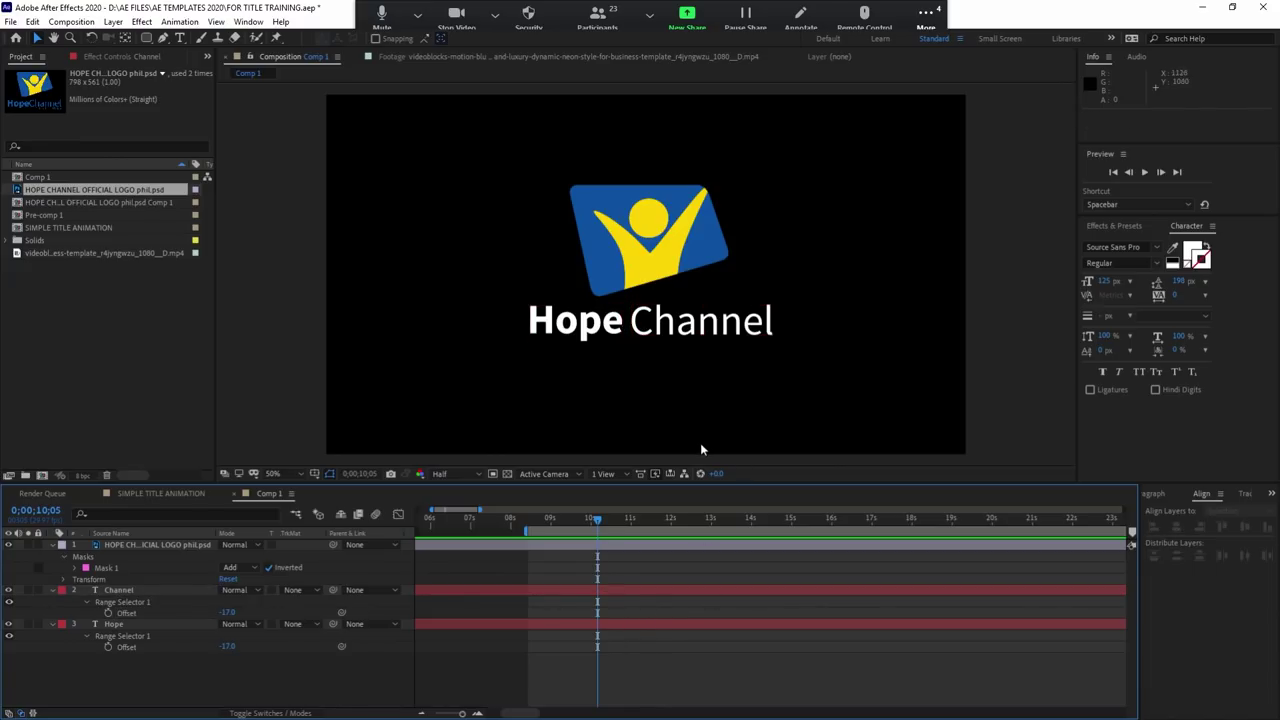
pyautogui.click(636, 592)
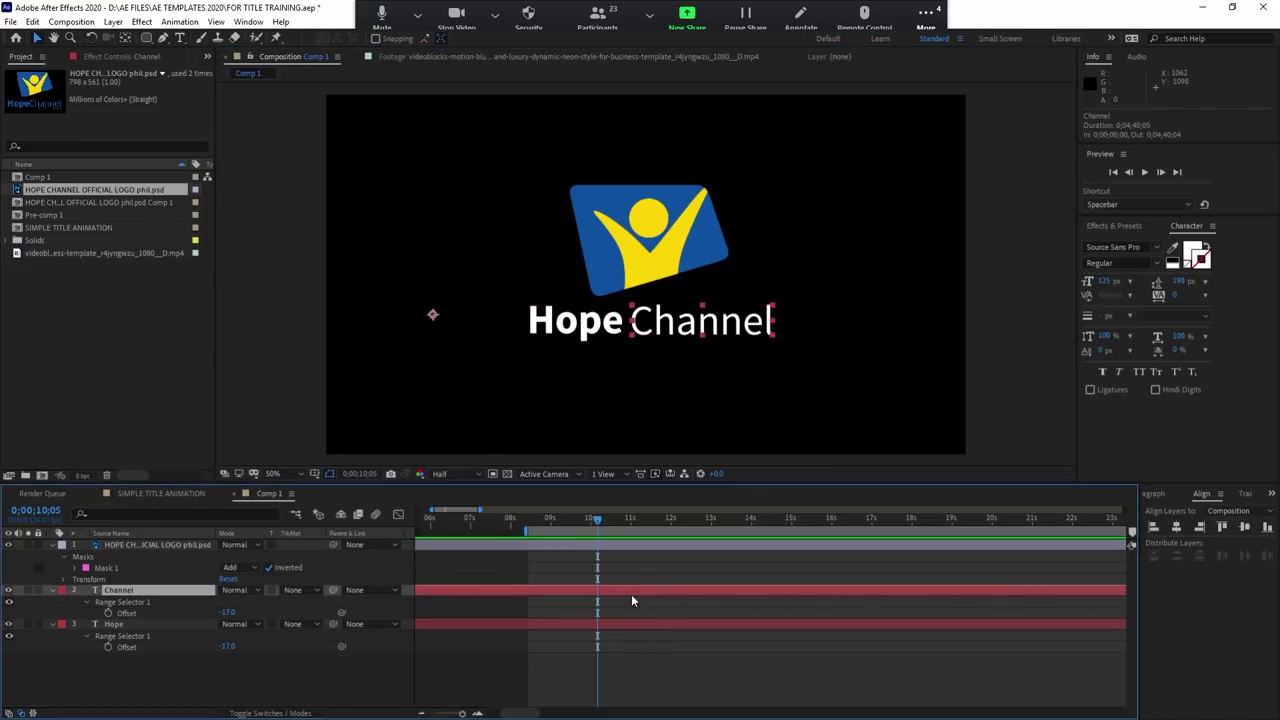
# Step: Fill the Channel text with blue sampled from the logo
pyautogui.click(1200, 259)
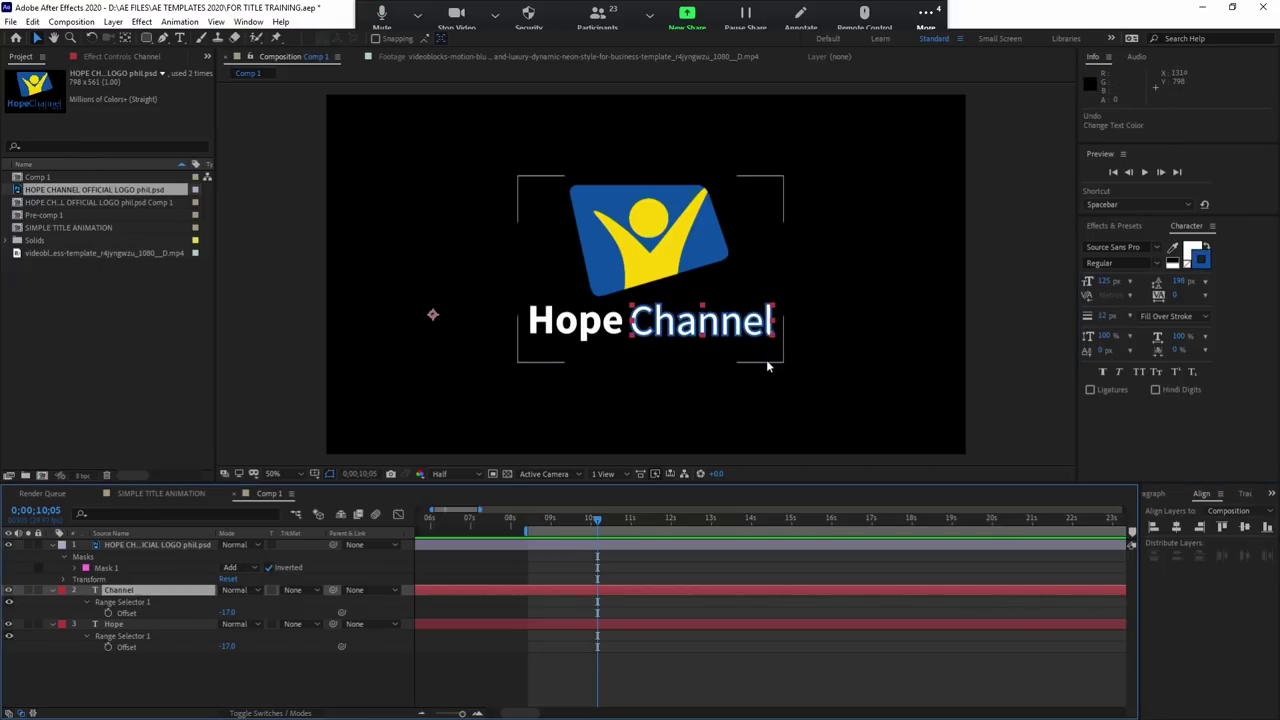
pyautogui.hotkey('ctrl', 'z')
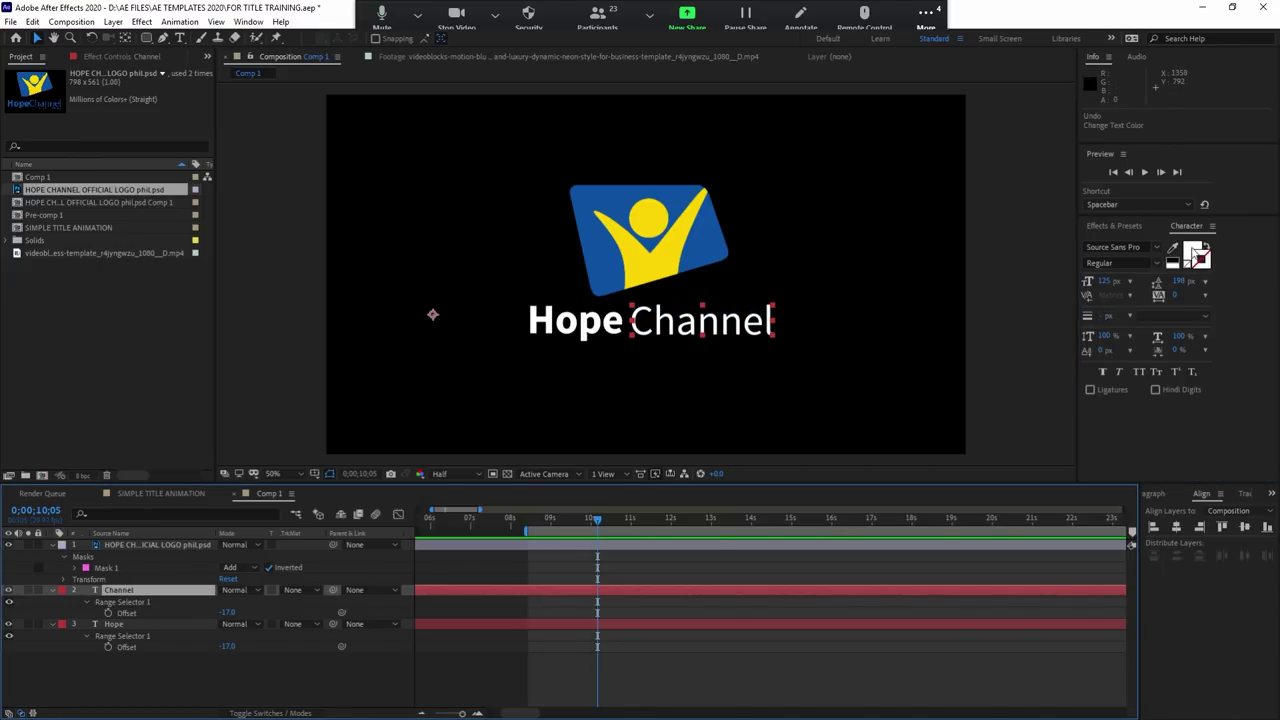
pyautogui.click(1193, 253)
pyautogui.press('Escape')
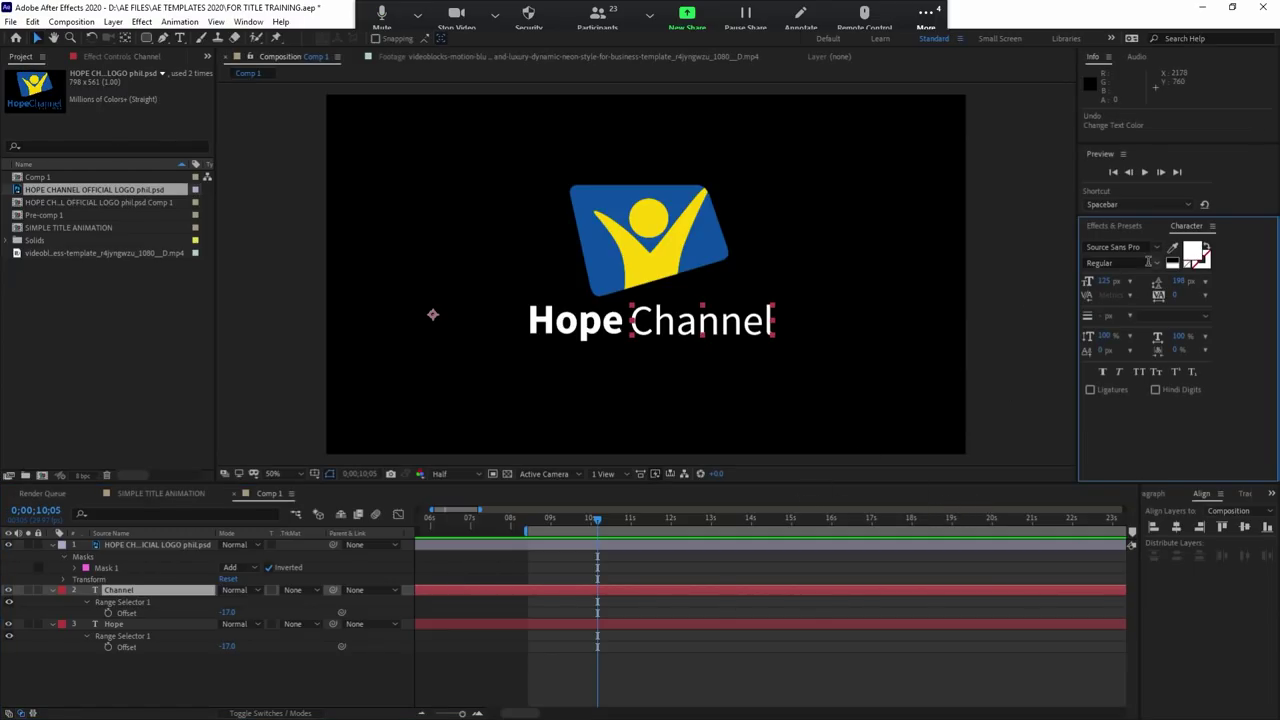
pyautogui.click(1173, 247)
pyautogui.click(670, 252)
pyautogui.click(674, 246)
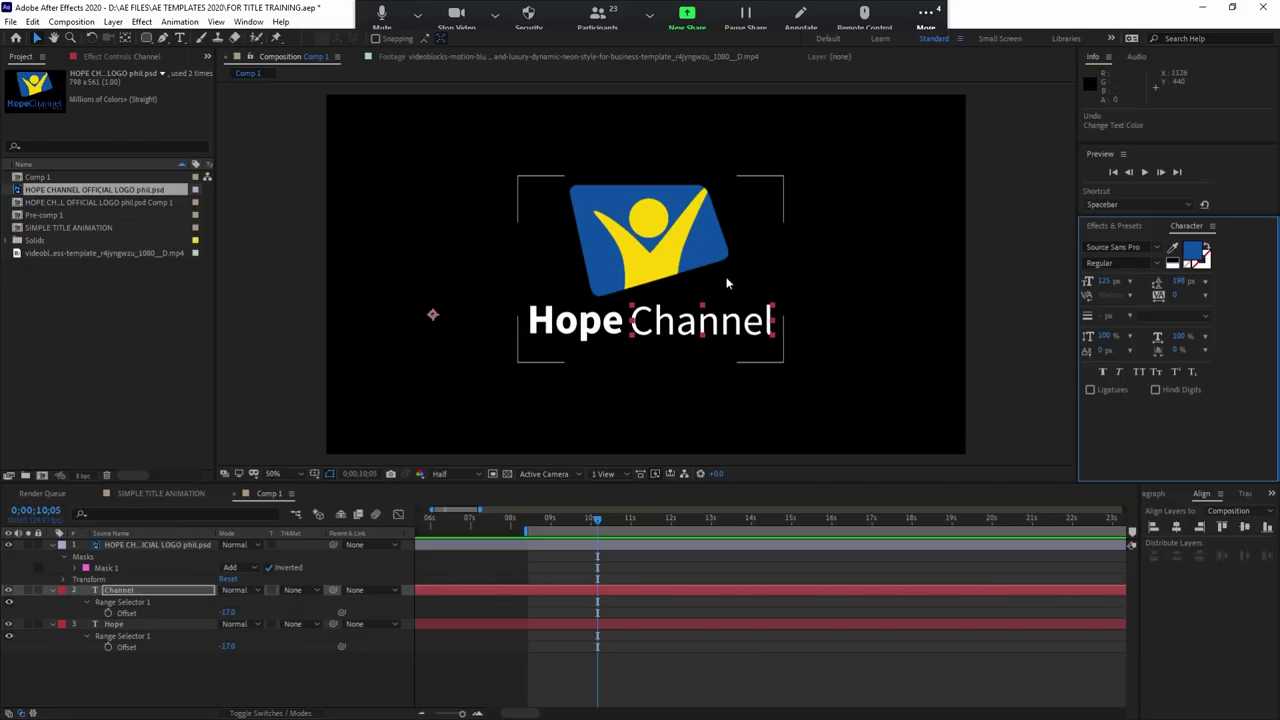
pyautogui.click(642, 333)
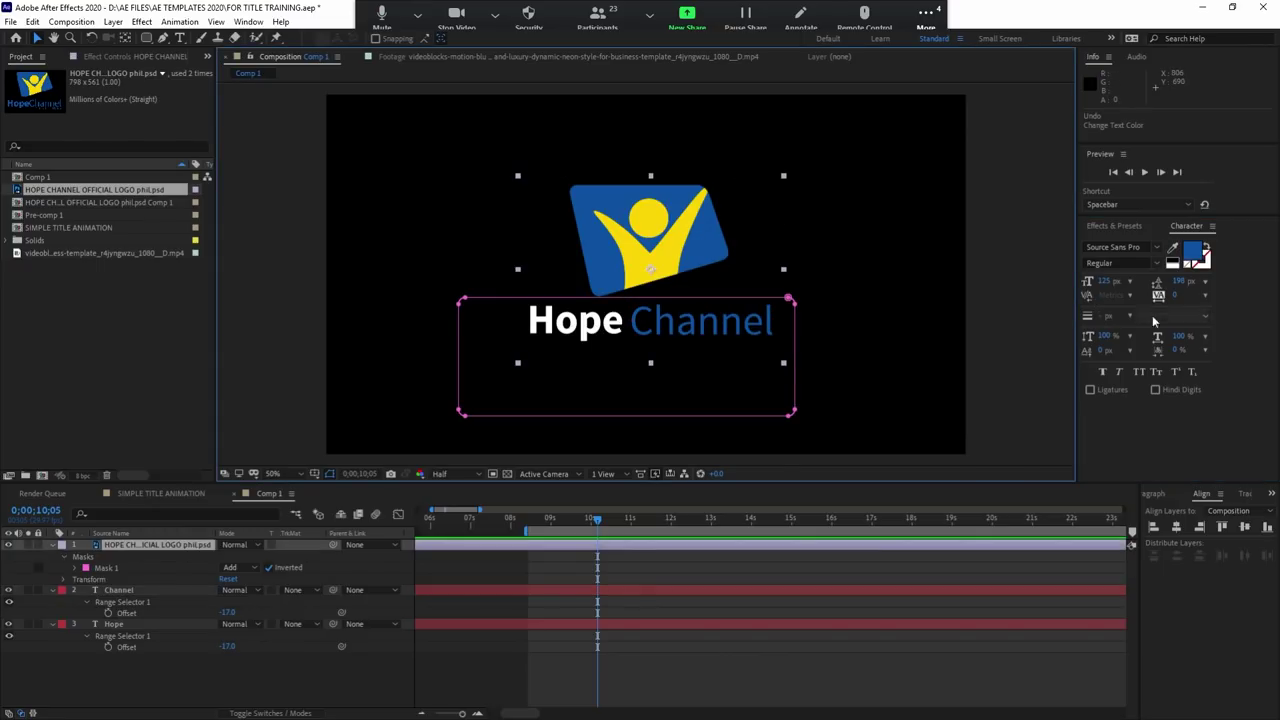
# Step: Fill the Hope text with the logo's blue and check it between 9;23 and 10;03
pyautogui.click(979, 623)
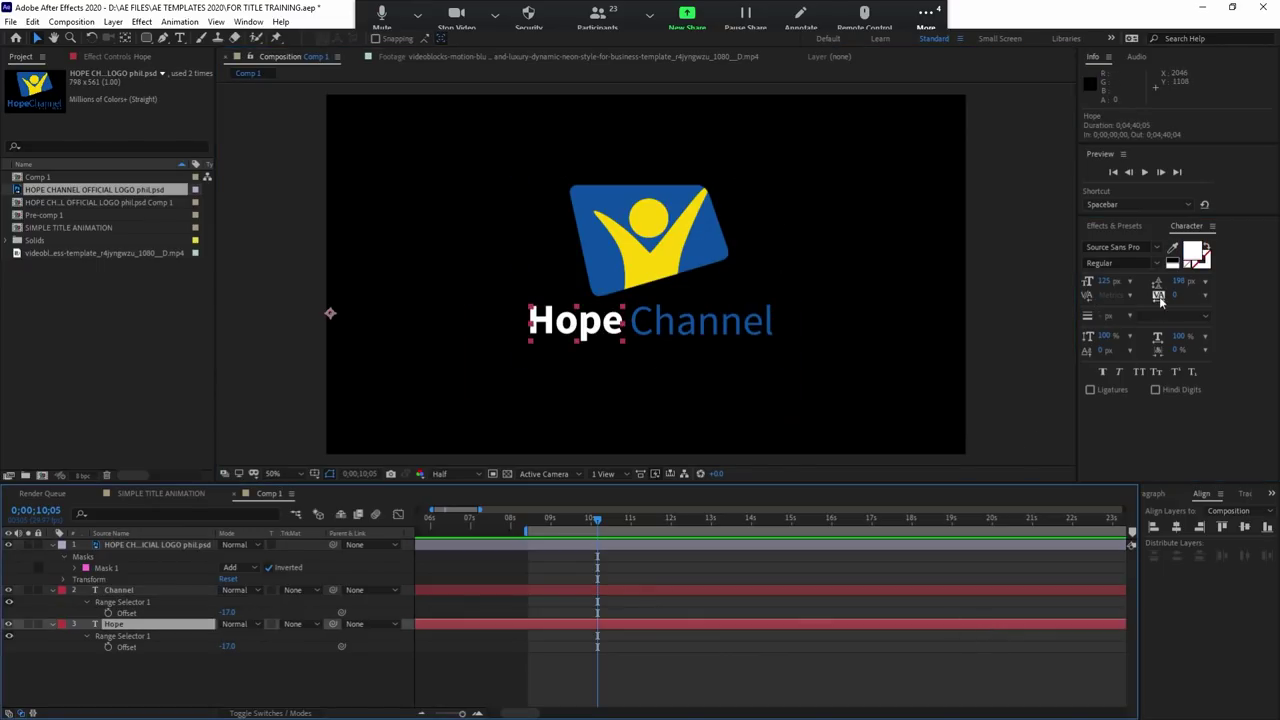
pyautogui.click(1172, 247)
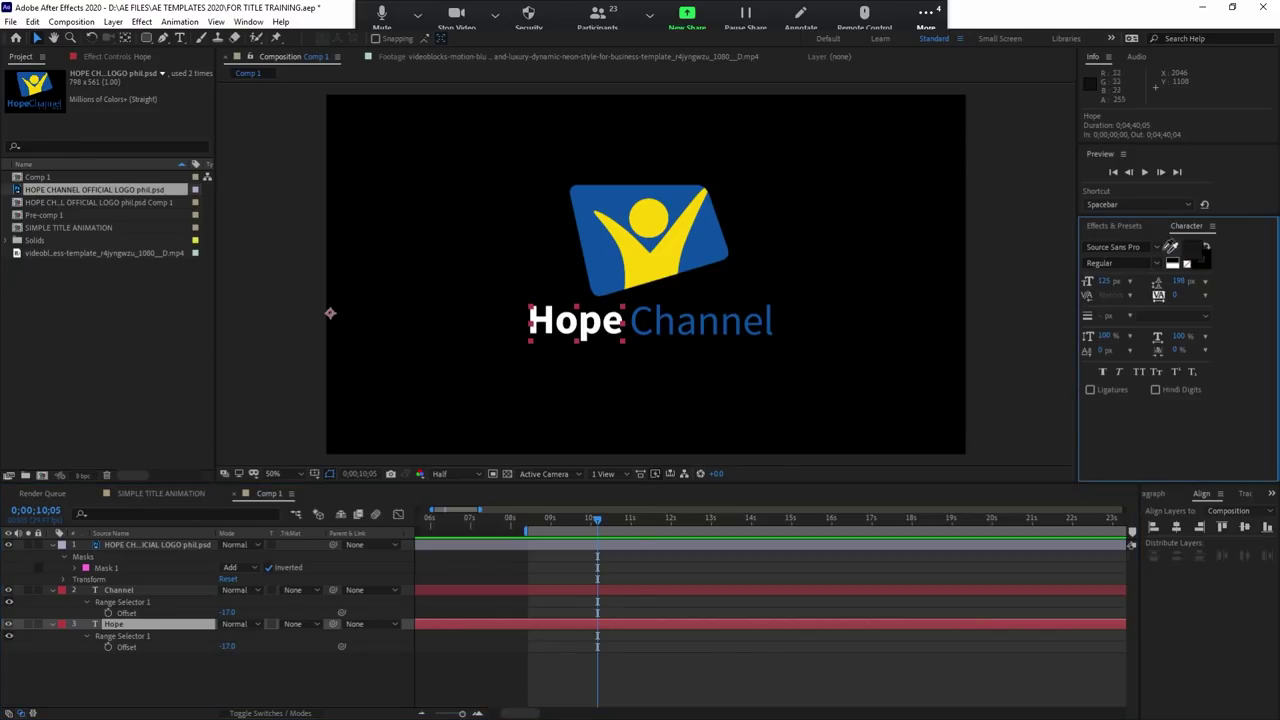
pyautogui.click(713, 244)
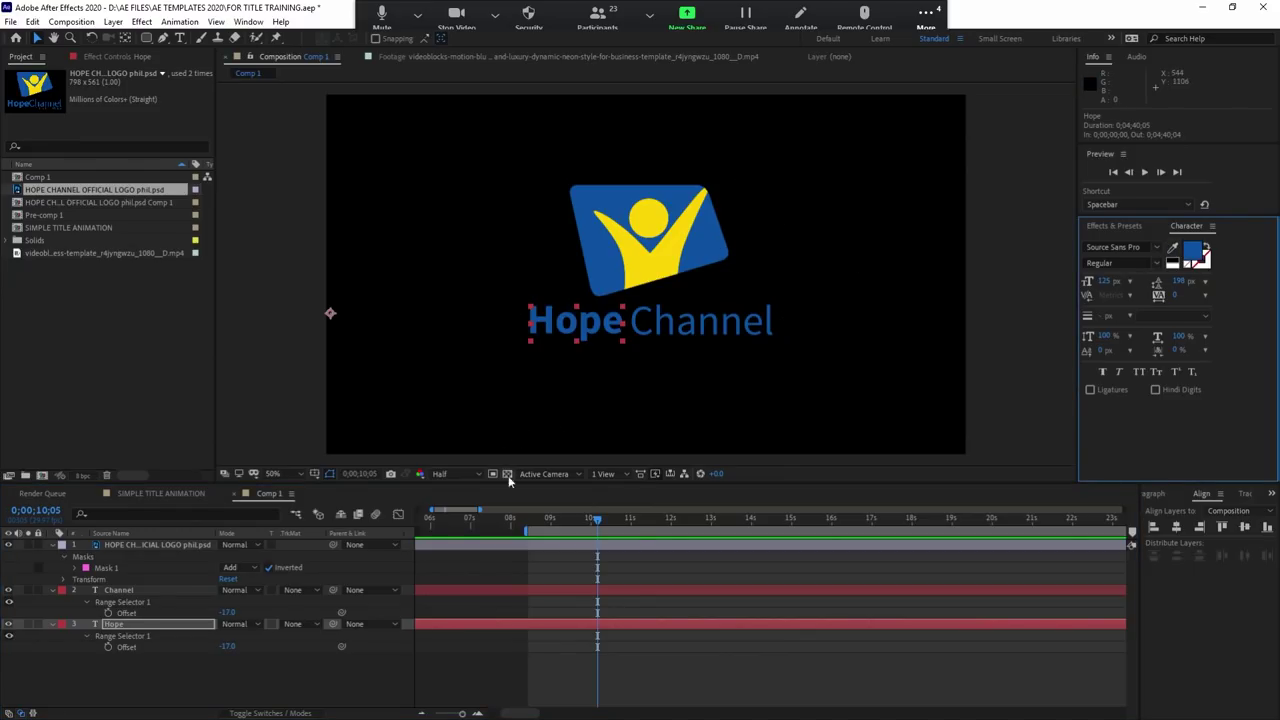
pyautogui.moveTo(522, 518); pyautogui.dragTo(580, 518)
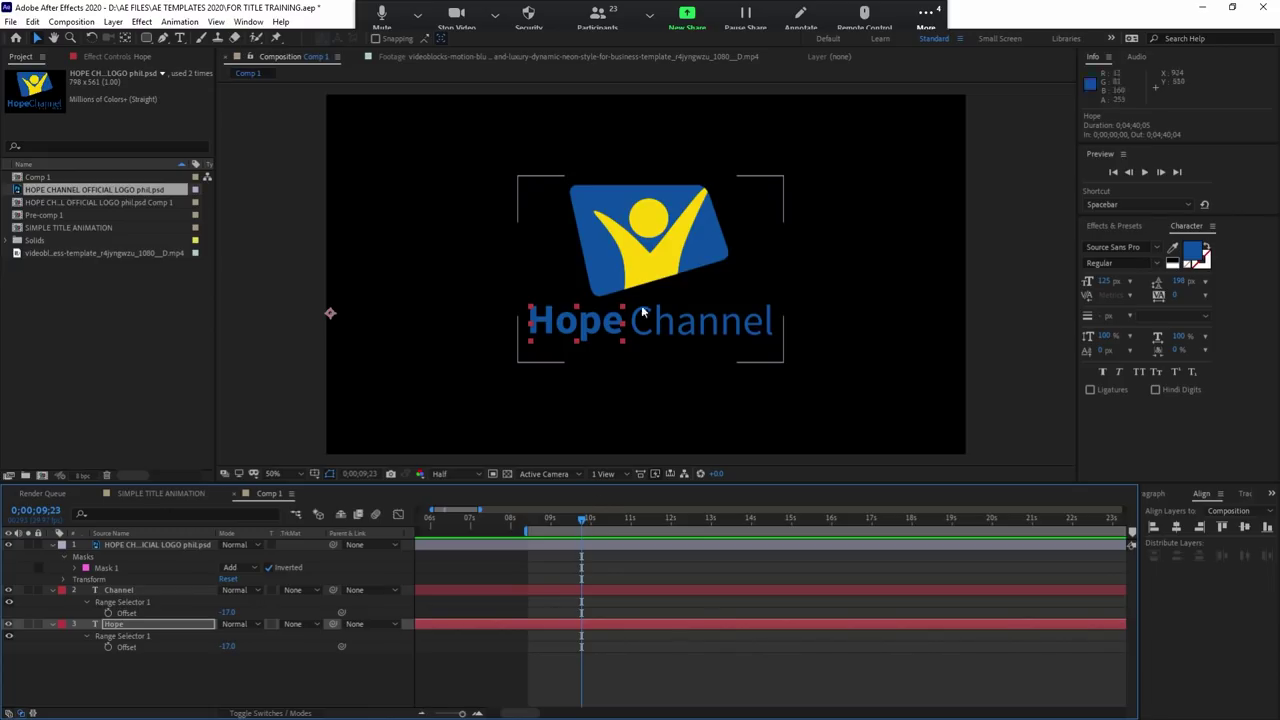
pyautogui.click(636, 260)
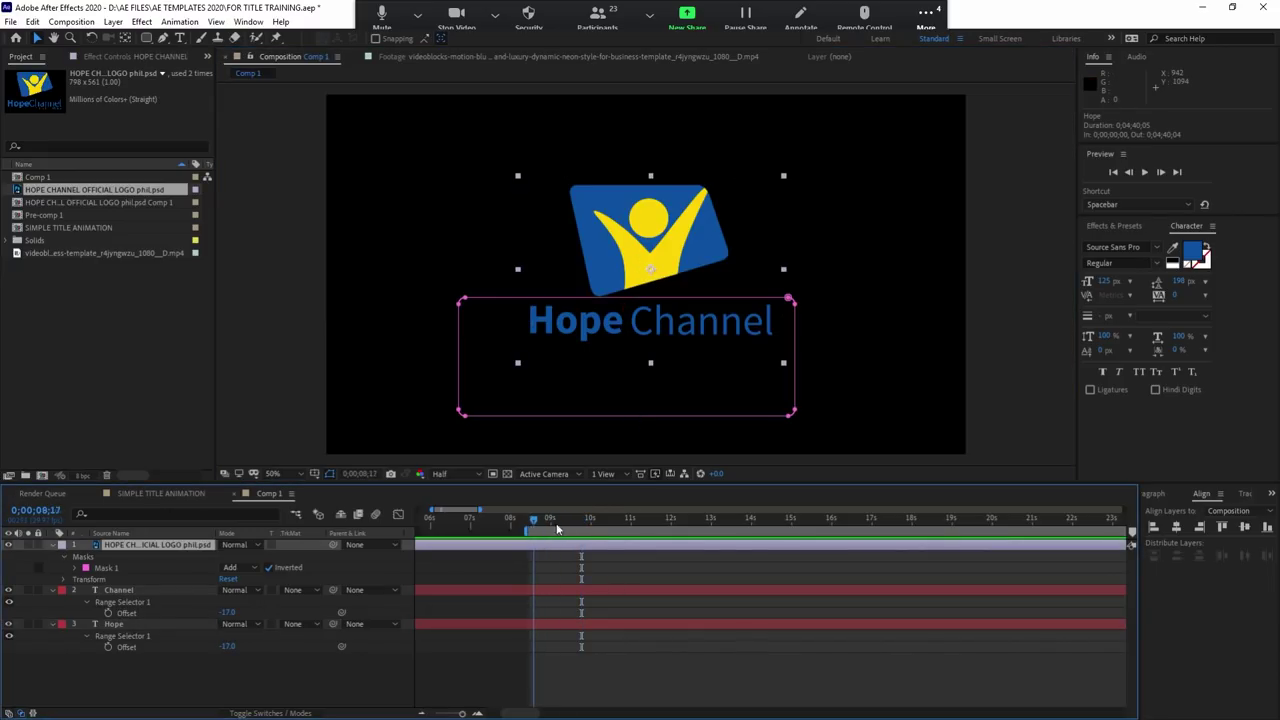
pyautogui.moveTo(559, 529); pyautogui.dragTo(594, 520)
pyautogui.click(570, 571)
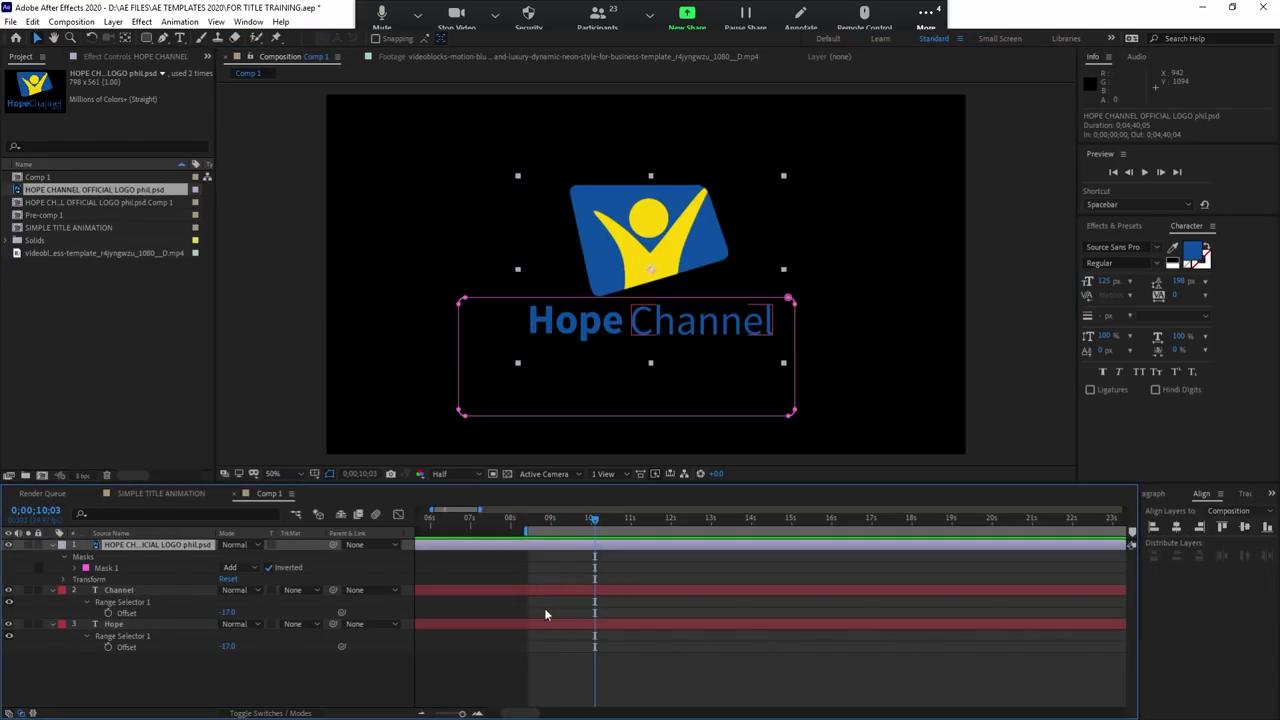
pyautogui.click(550, 589)
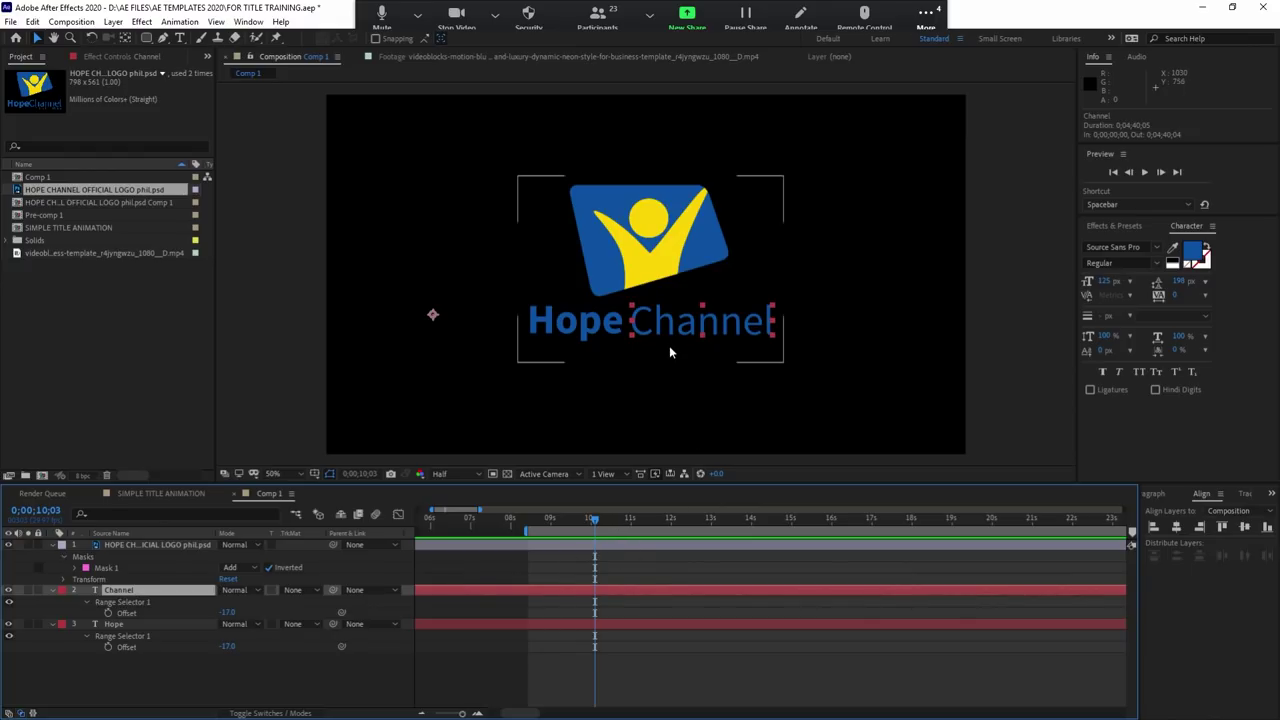
# Step: Duplicate Channel below Hope Channel and retype the copy as 'Western Visayas'
pyautogui.hotkey('ctrl', 'd')
pyautogui.moveTo(670, 337); pyautogui.dragTo(686, 379)
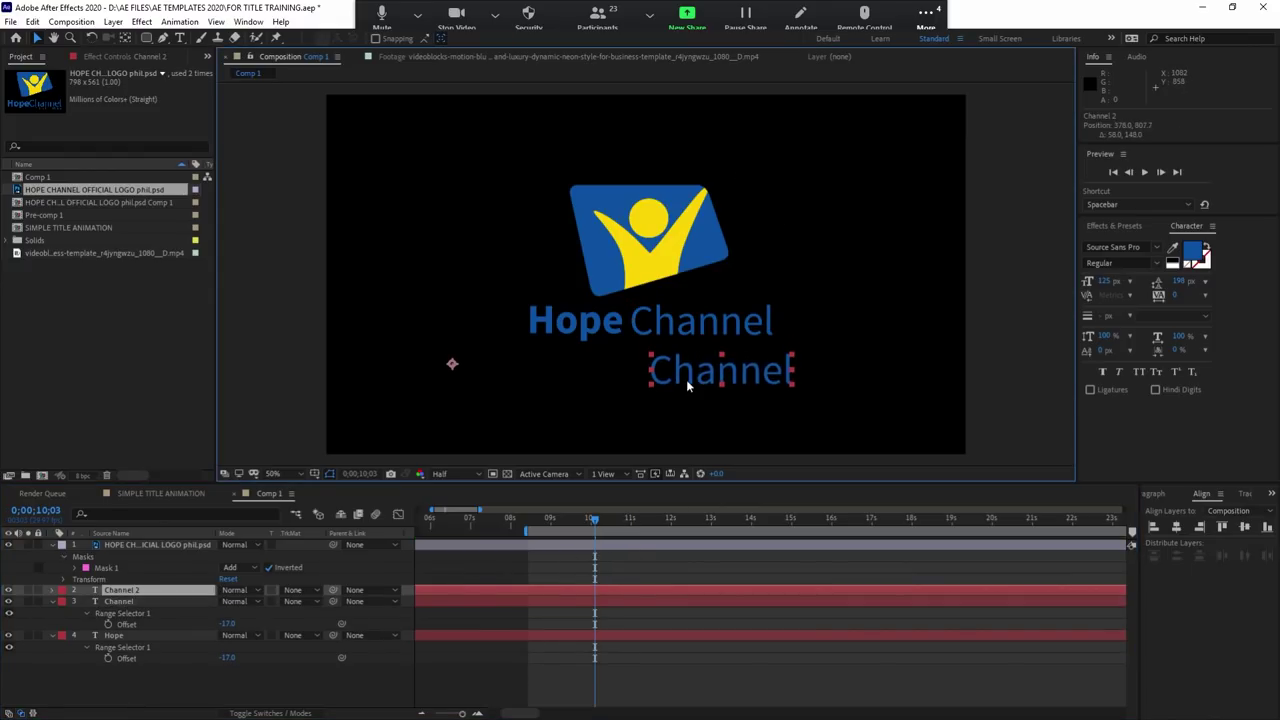
pyautogui.doubleClick(686, 379)
pyautogui.click(684, 379)
pyautogui.write('W')
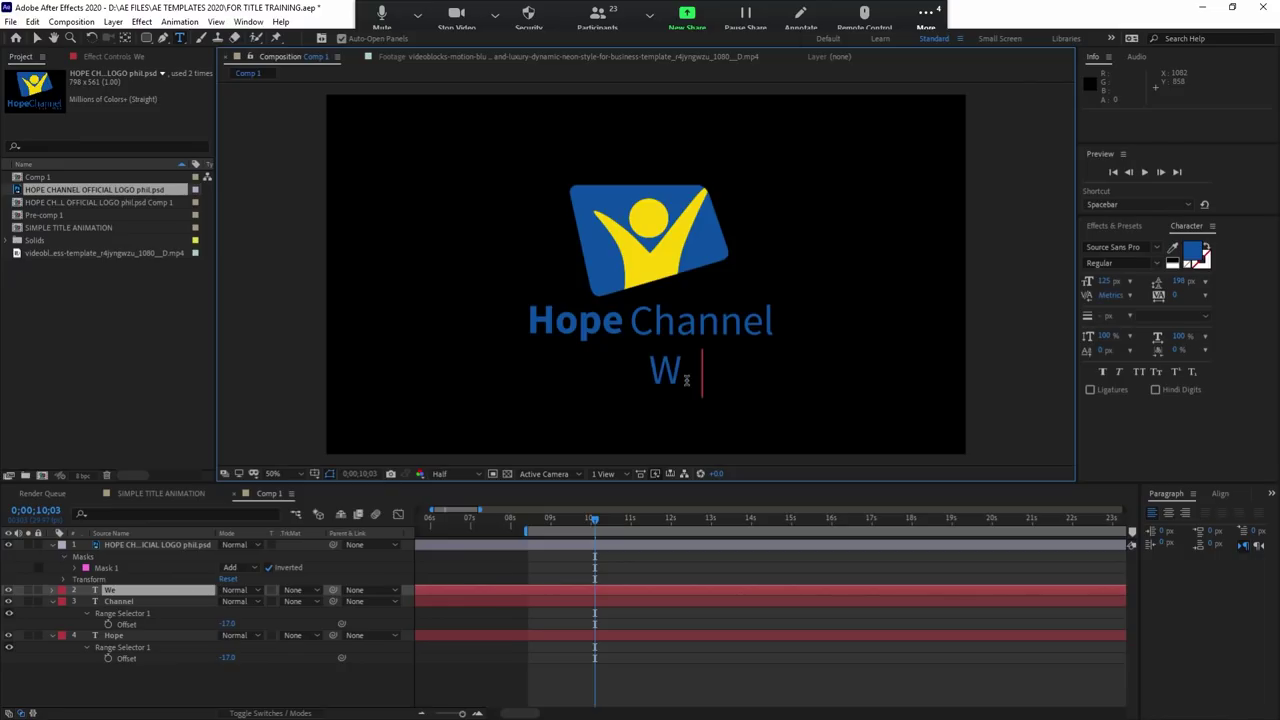
pyautogui.write('ester')
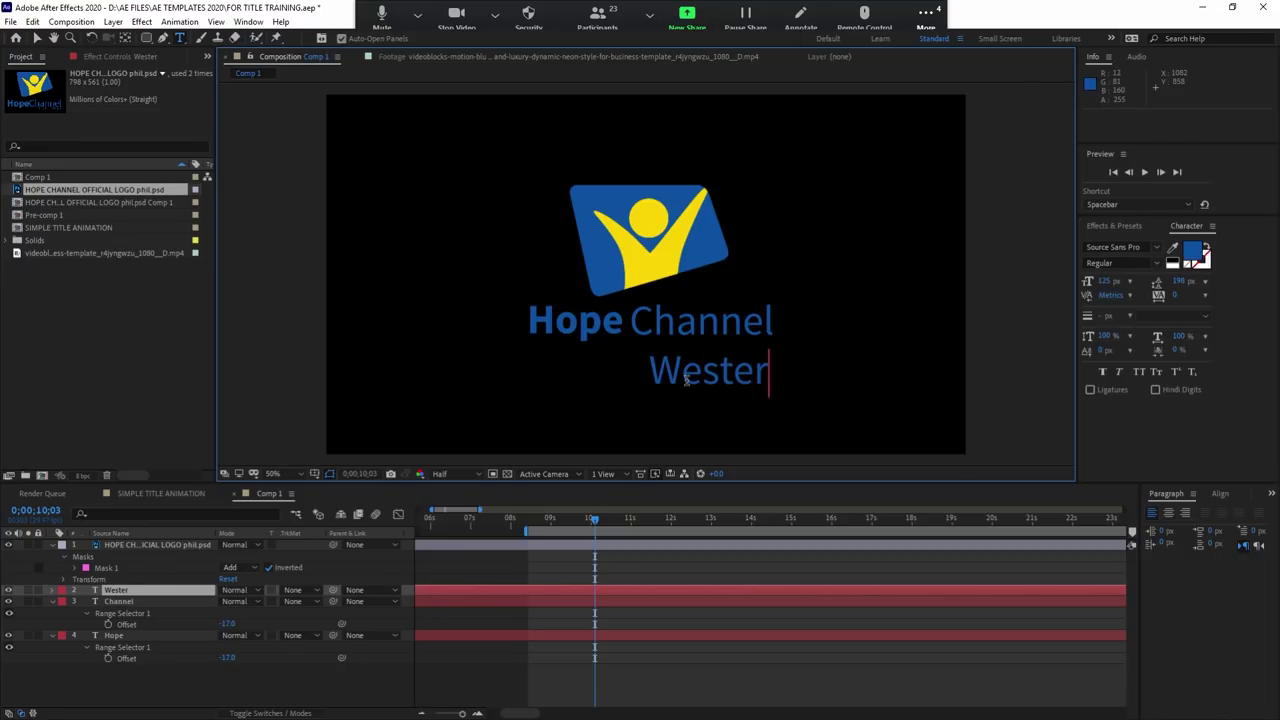
pyautogui.write('n ')
pyautogui.write('Visayas')
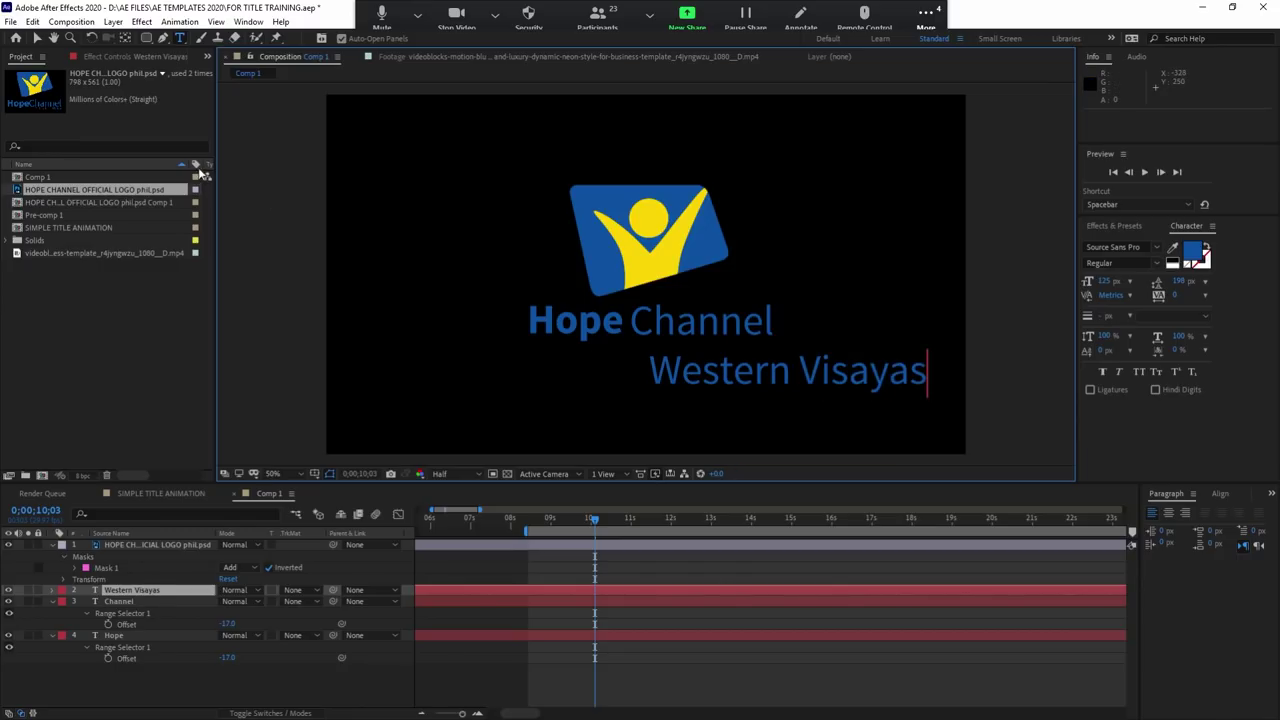
pyautogui.click(36, 37)
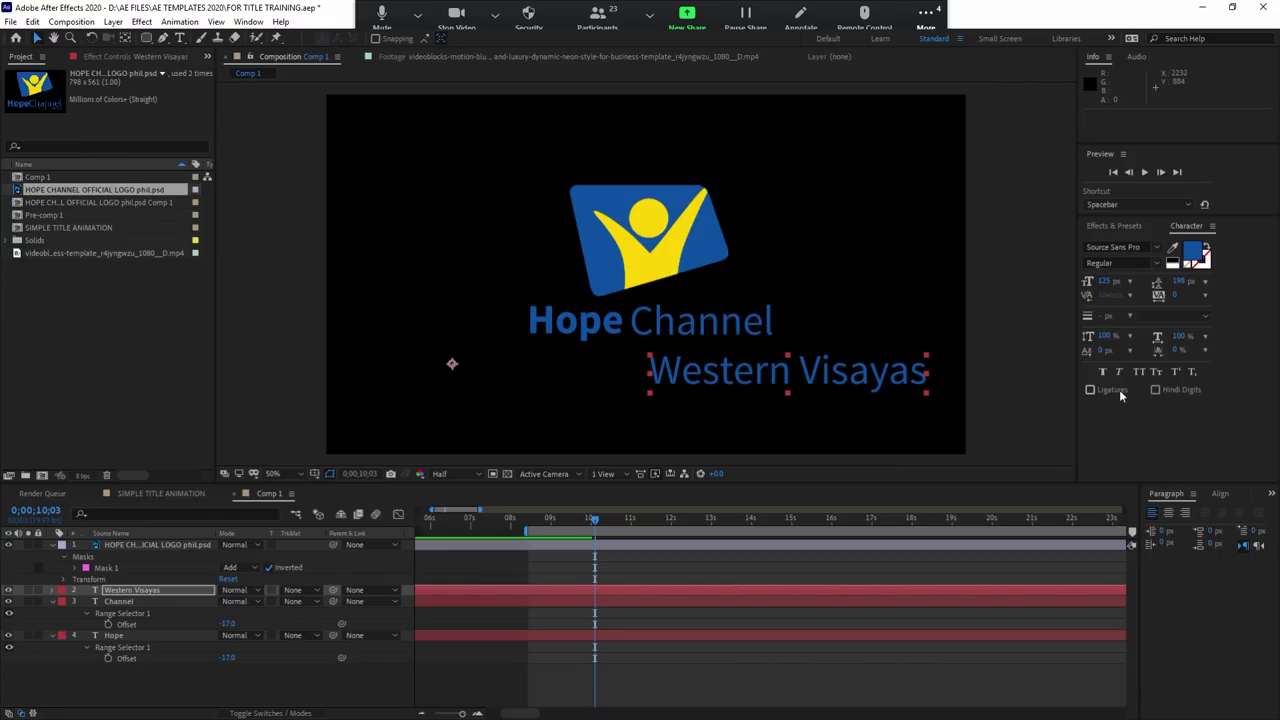
# Step: Make WESTERN VISAYAS all caps, size and widely track it, and centre it beneath Hope Channel
pyautogui.click(1140, 371)
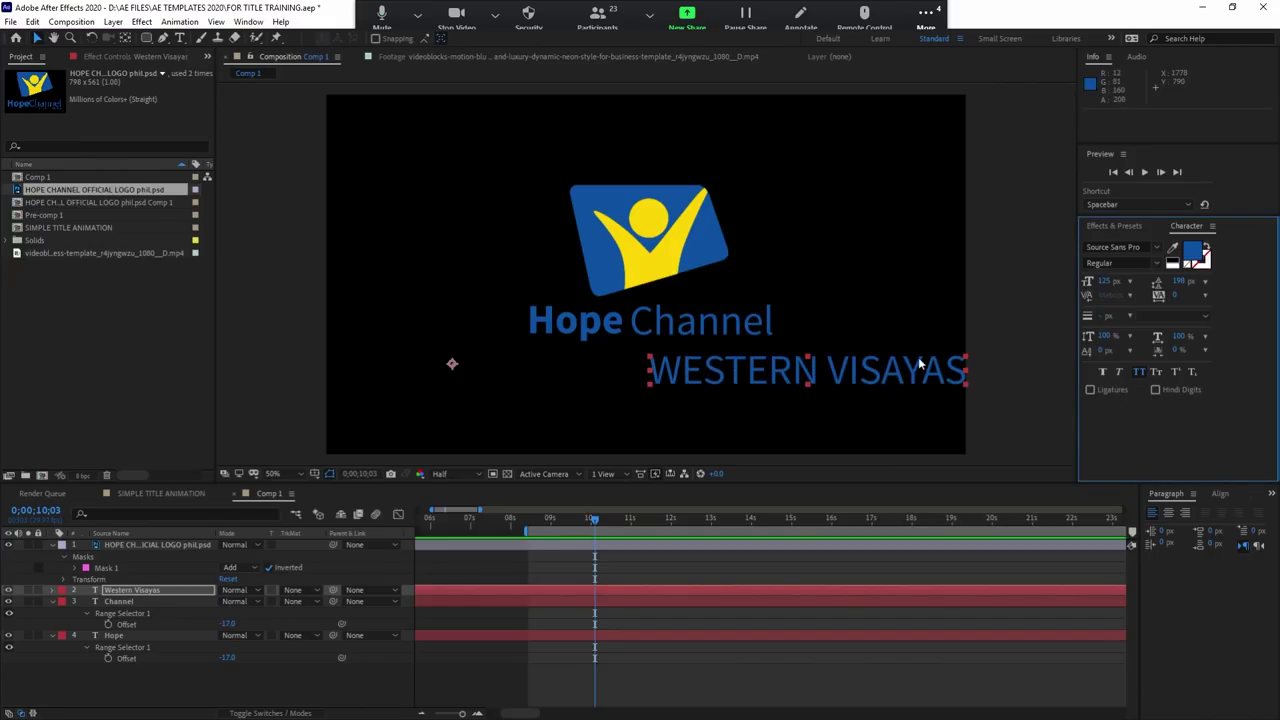
pyautogui.click(1107, 281)
pyautogui.write('13')
pyautogui.press('Return')
pyautogui.moveTo(1045, 298)
pyautogui.mouseDown()
pyautogui.moveTo(1227, 293)
pyautogui.moveTo(1248, 318)
pyautogui.mouseUp()
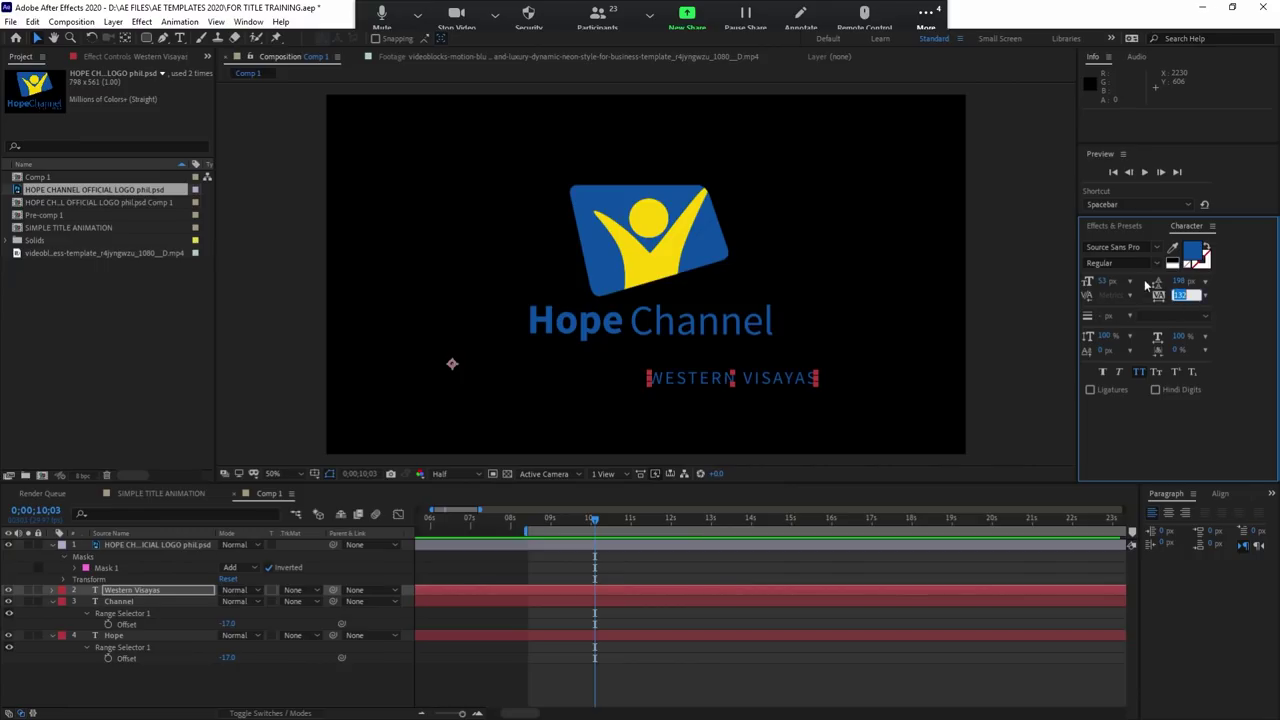
pyautogui.press('Tab')
pyautogui.write('Light')
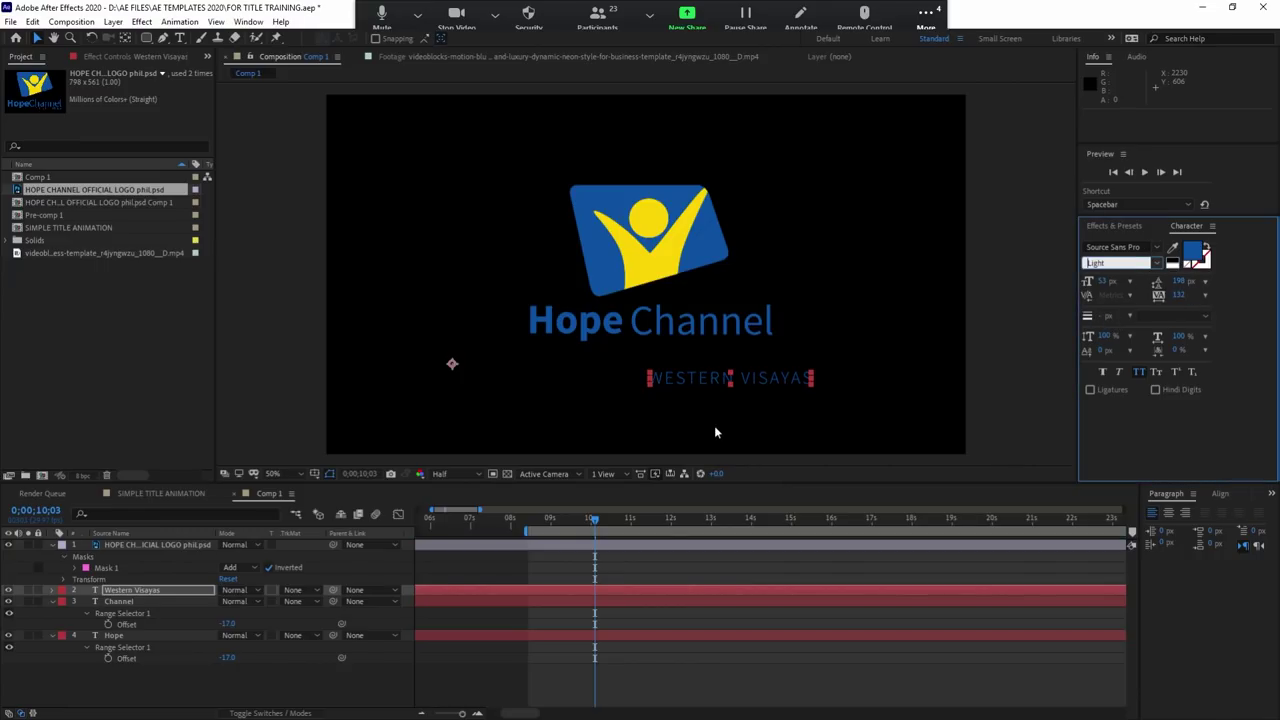
pyautogui.moveTo(738, 369); pyautogui.dragTo(709, 347)
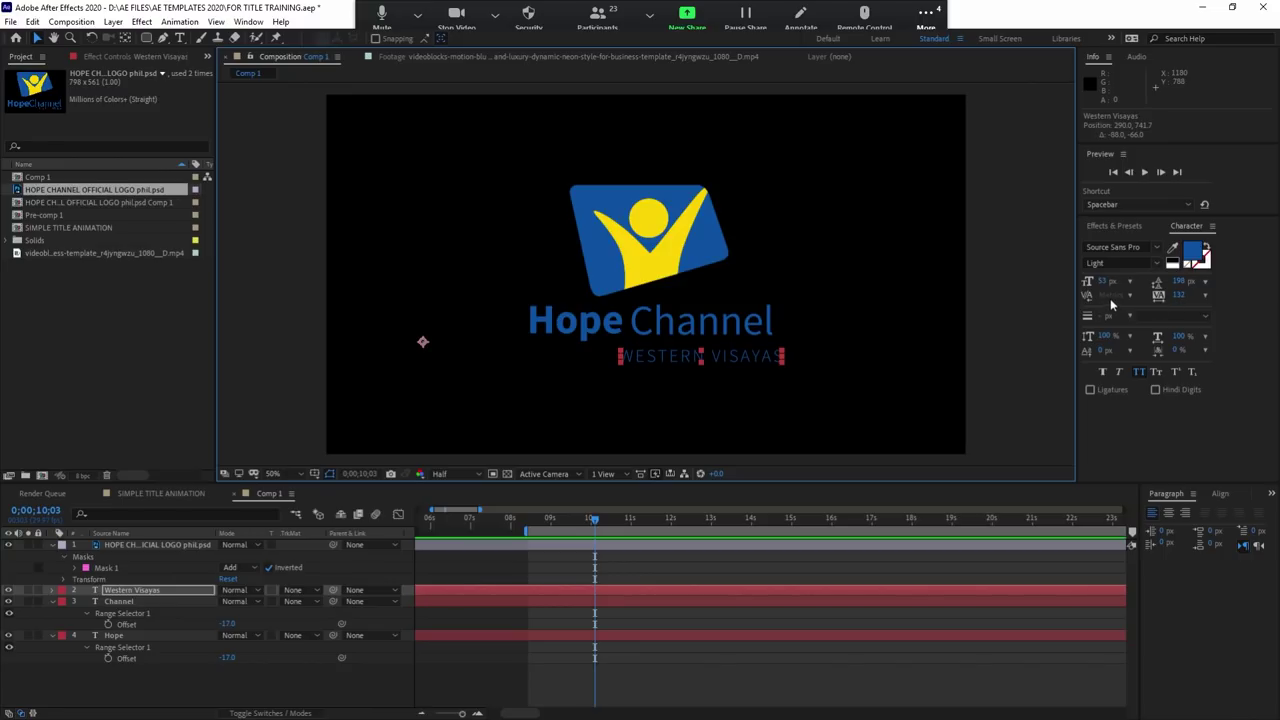
pyautogui.moveTo(1104, 282); pyautogui.dragTo(1097, 282)
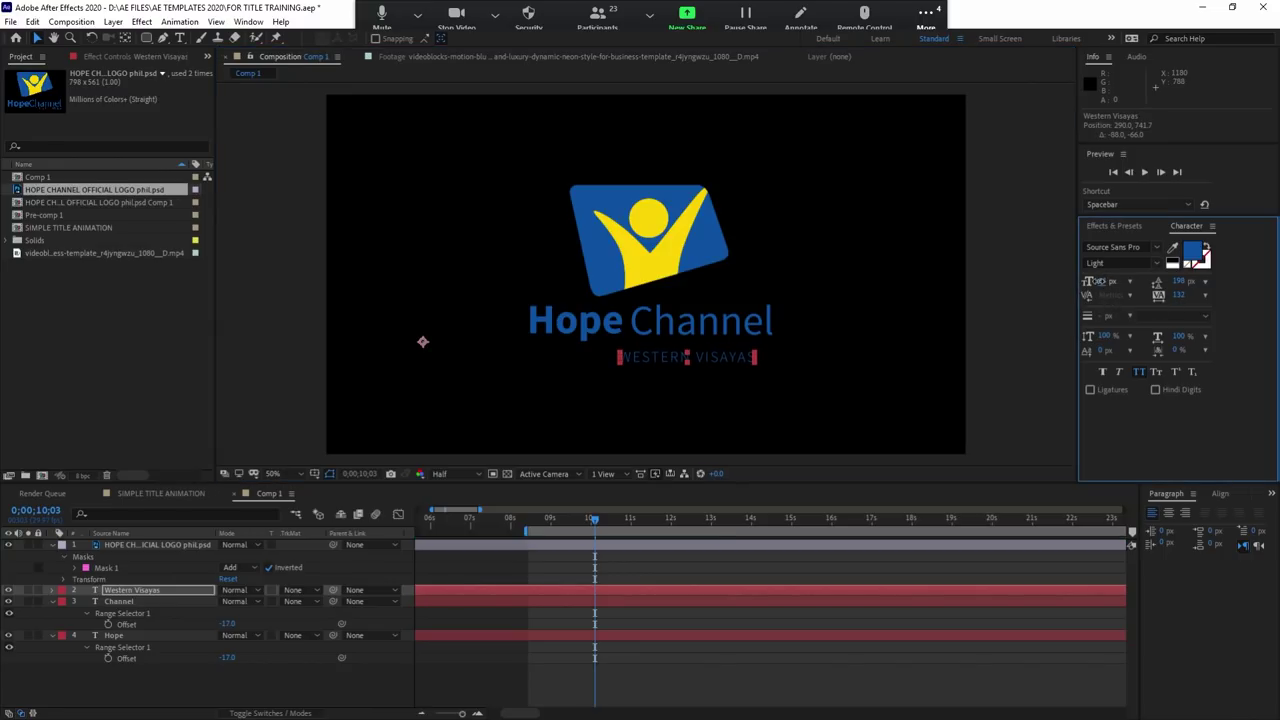
pyautogui.moveTo(735, 367); pyautogui.dragTo(740, 348)
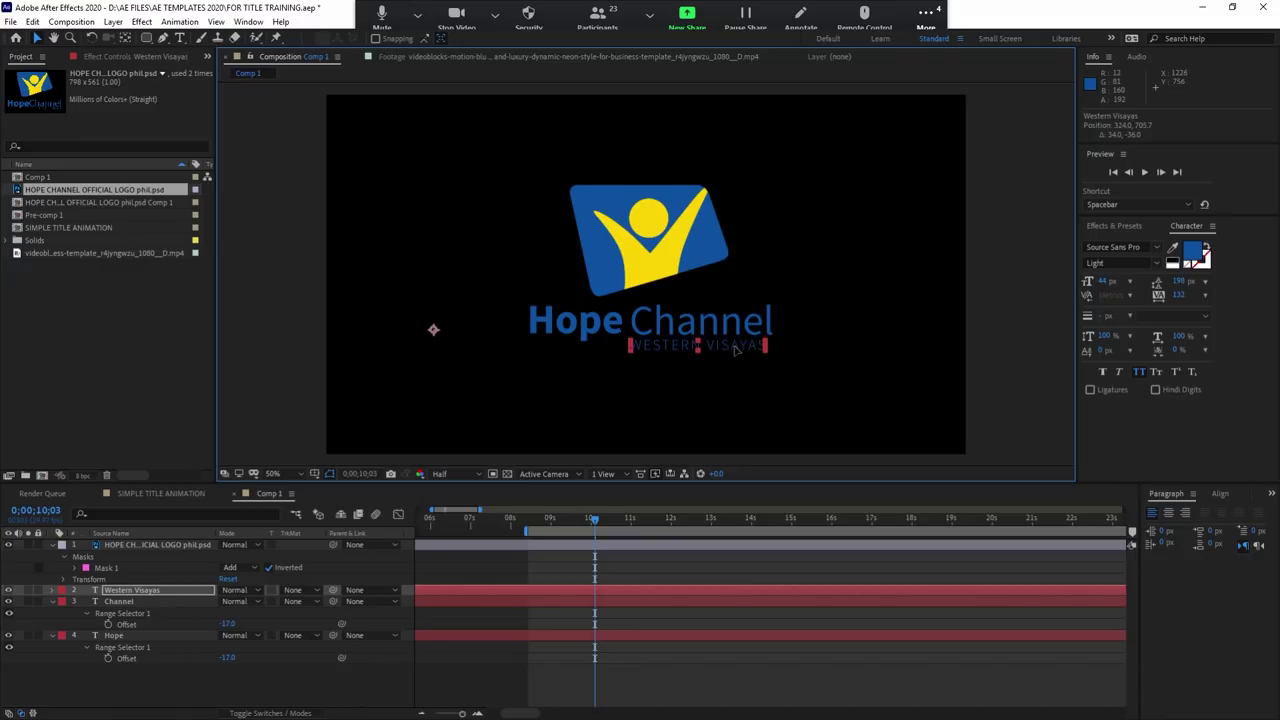
pyautogui.click(815, 297)
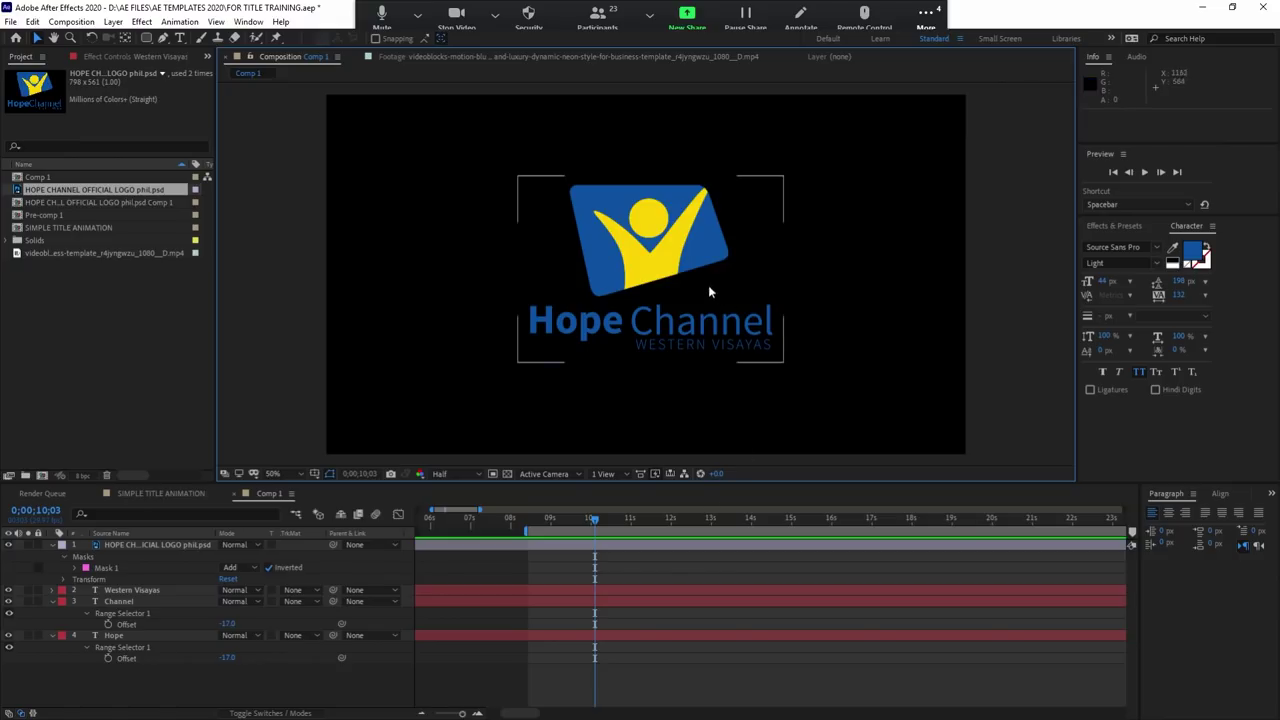
pyautogui.click(667, 270)
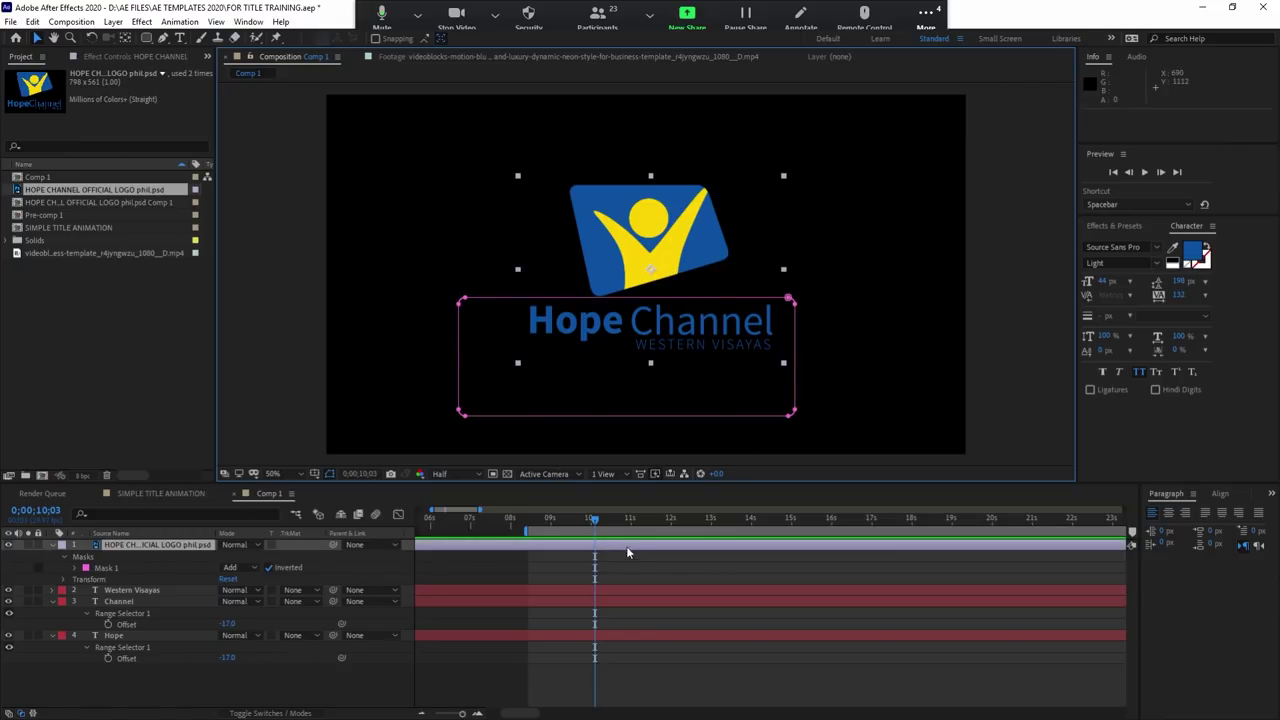
# Step: Go to 8;29 and switch the logo layer to 3D
pyautogui.click(549, 528)
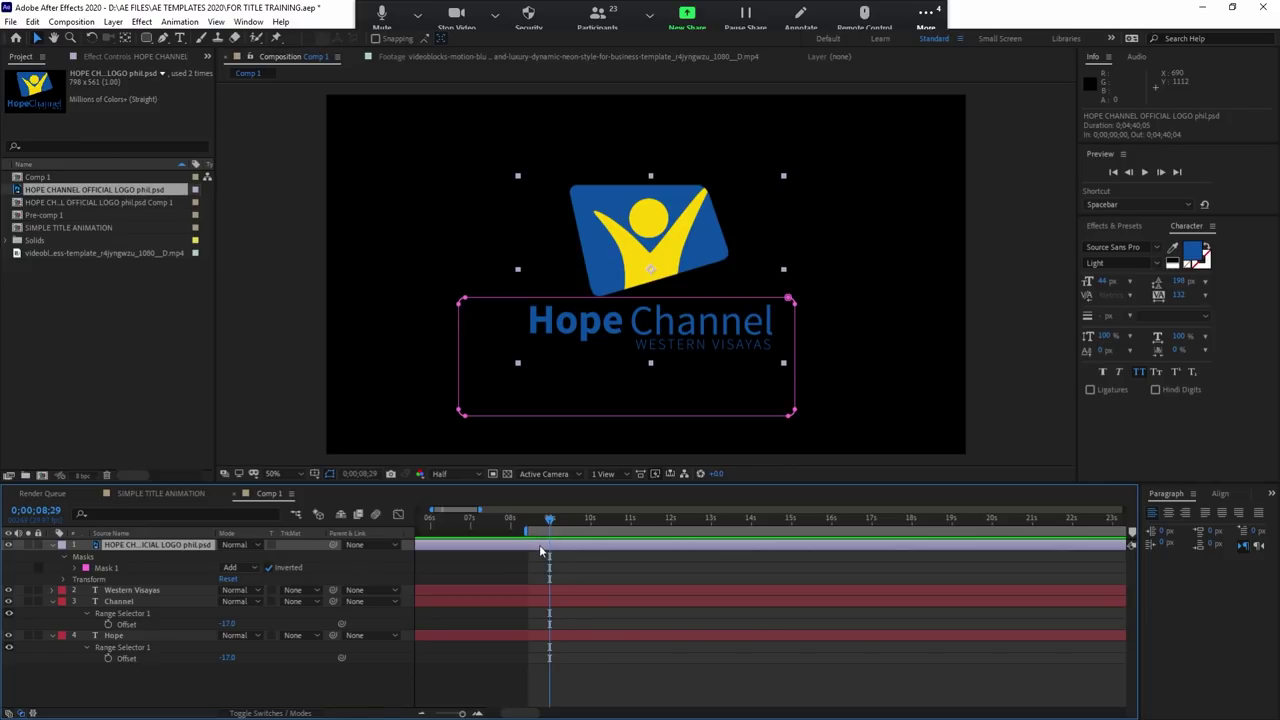
pyautogui.click(553, 562)
pyautogui.click(539, 547)
pyautogui.click(270, 713)
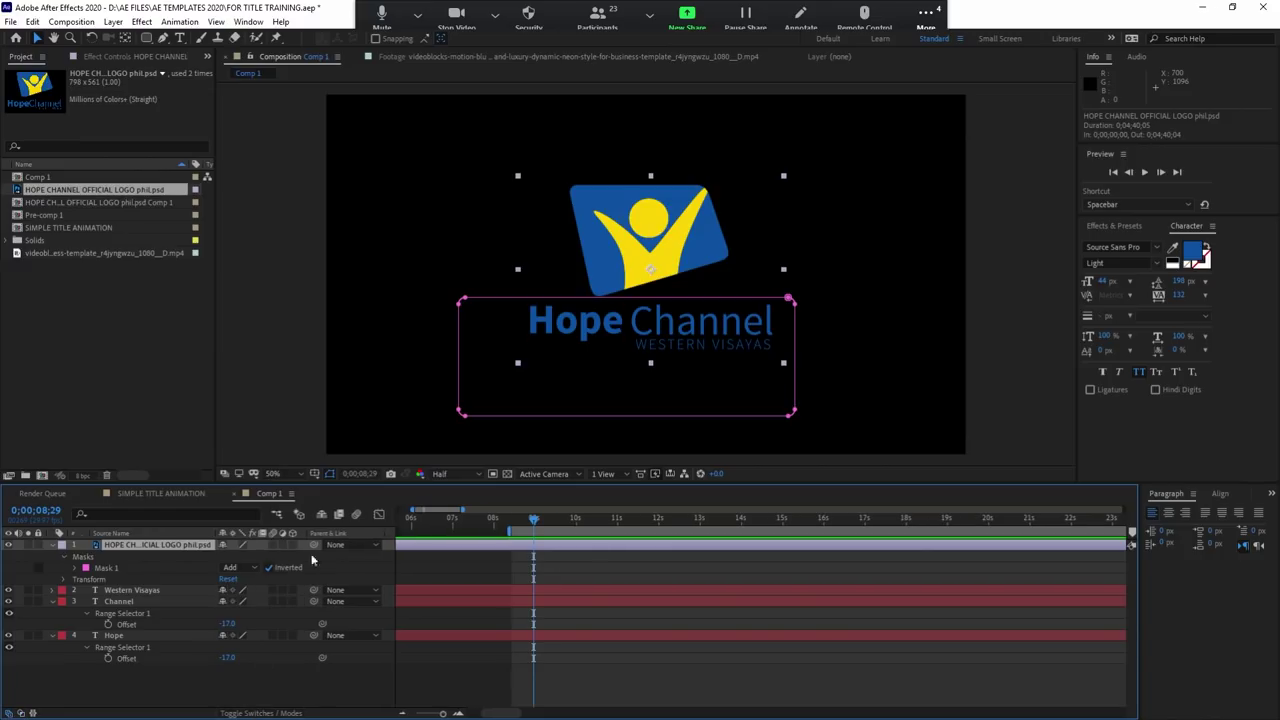
pyautogui.click(293, 546)
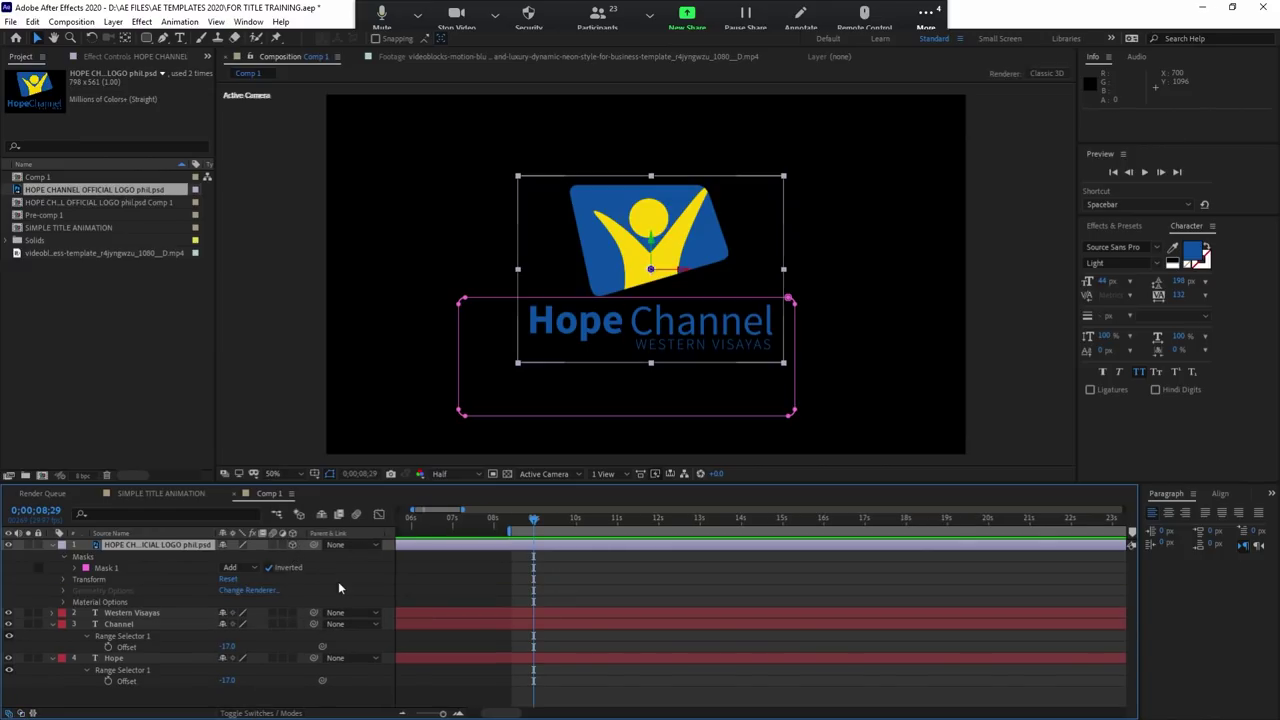
pyautogui.click(508, 545)
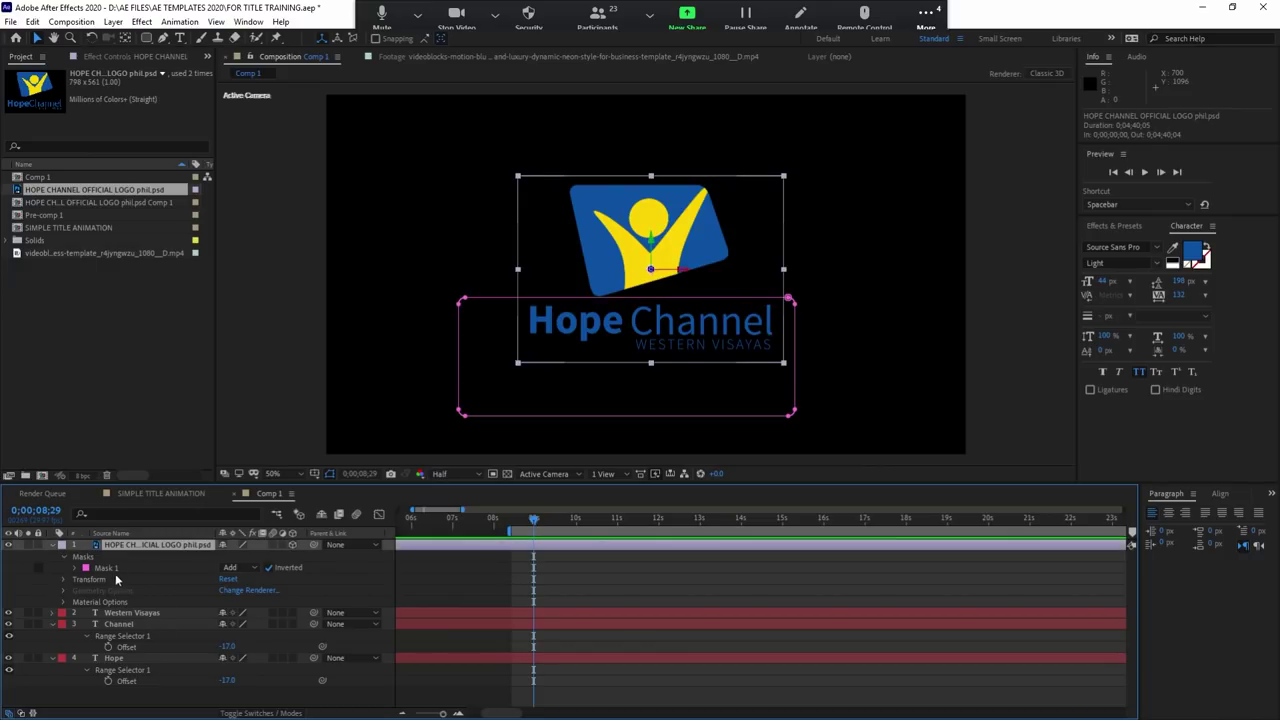
# Step: Add Y Rotation and Scale keyframes on the logo at 8;29 and 10;00
pyautogui.press('r')
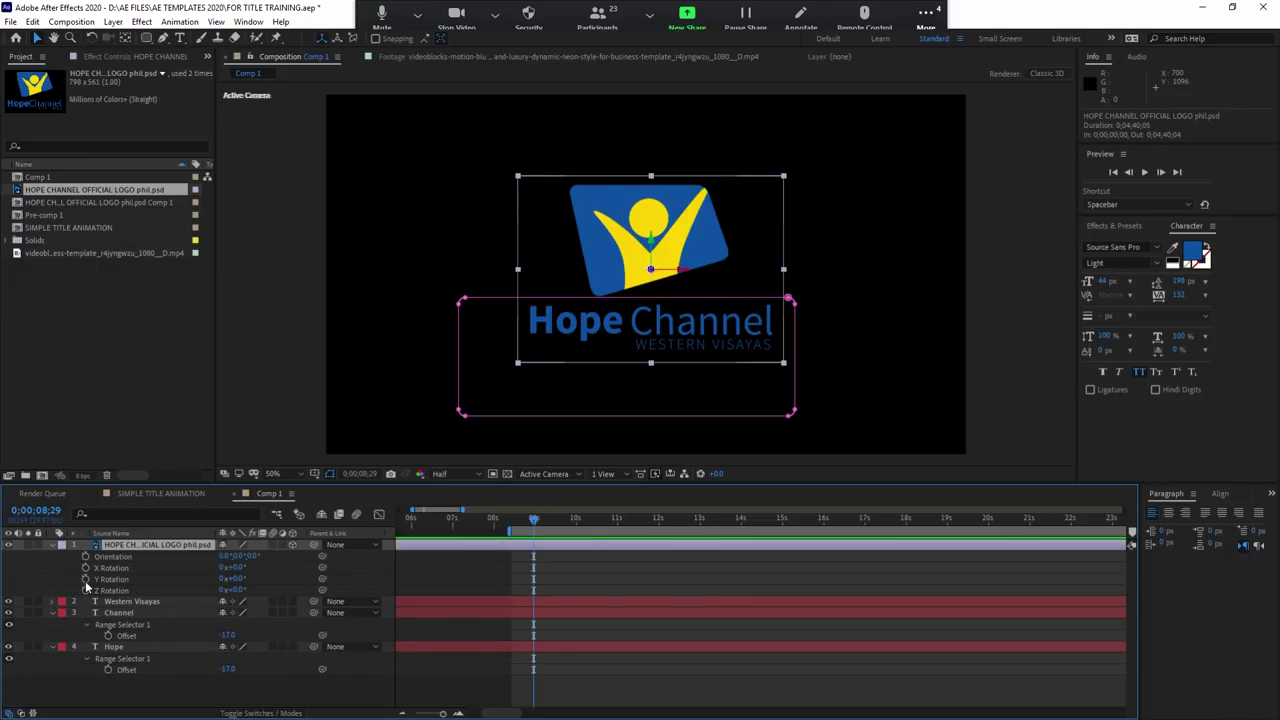
pyautogui.click(85, 579)
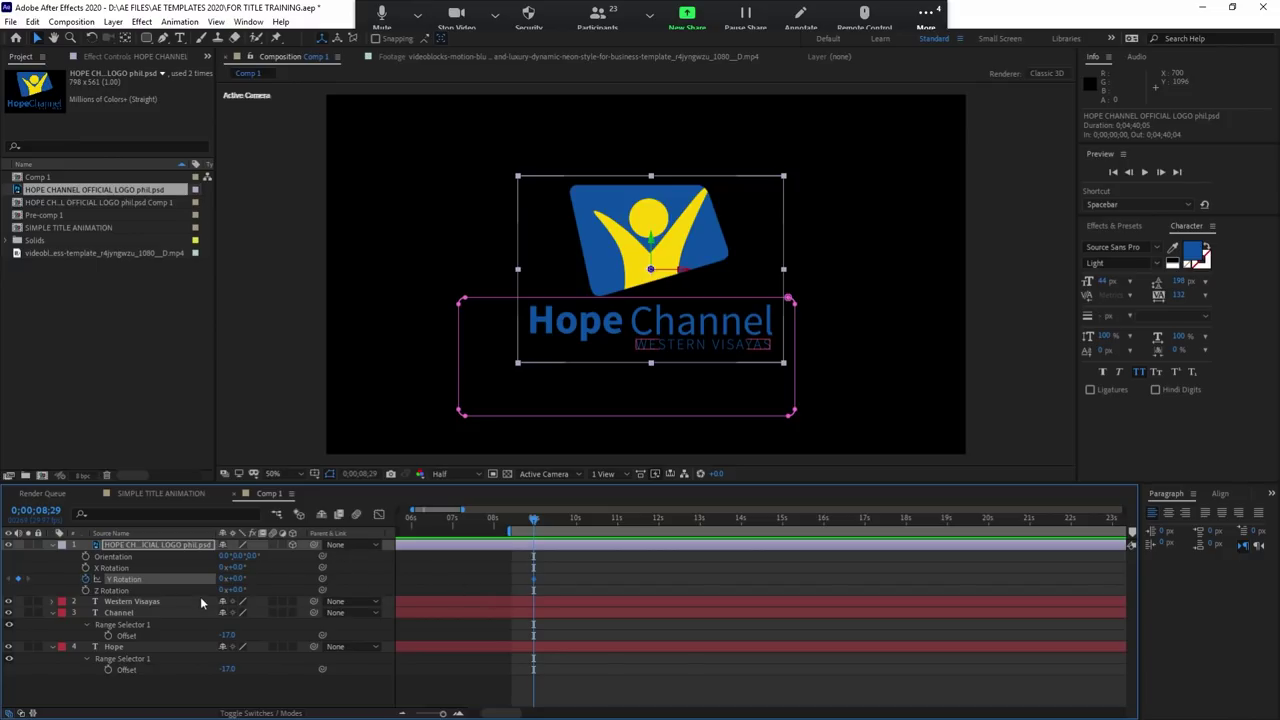
pyautogui.press('s')
pyautogui.hotkey('alt', 'shift', 's')
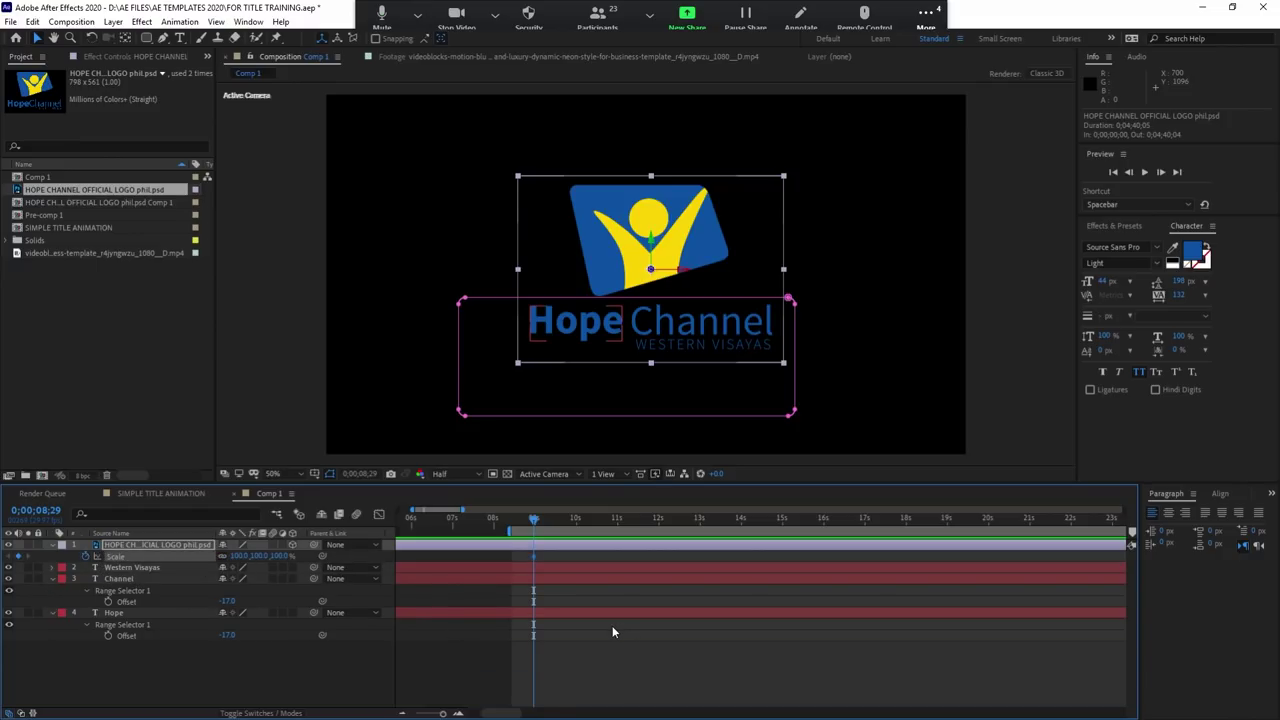
pyautogui.press('u')
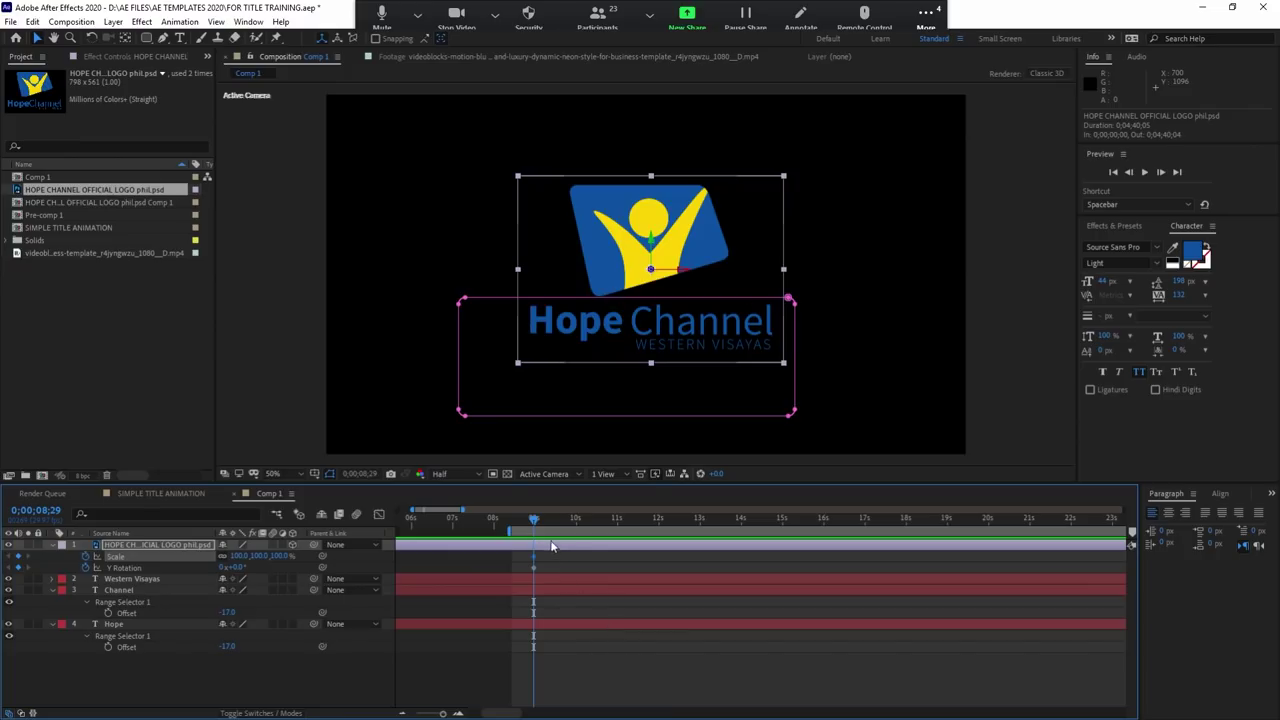
pyautogui.moveTo(533, 521); pyautogui.dragTo(577, 532)
pyautogui.click(18, 568)
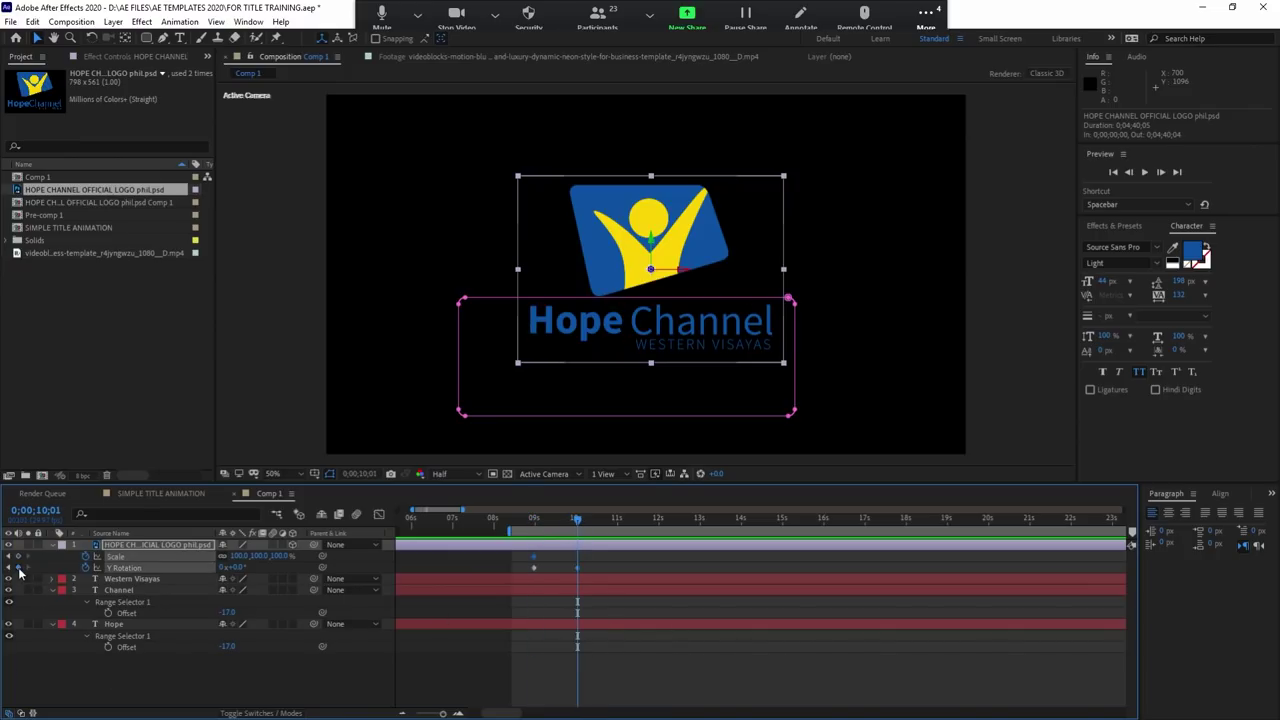
pyautogui.click(9, 567)
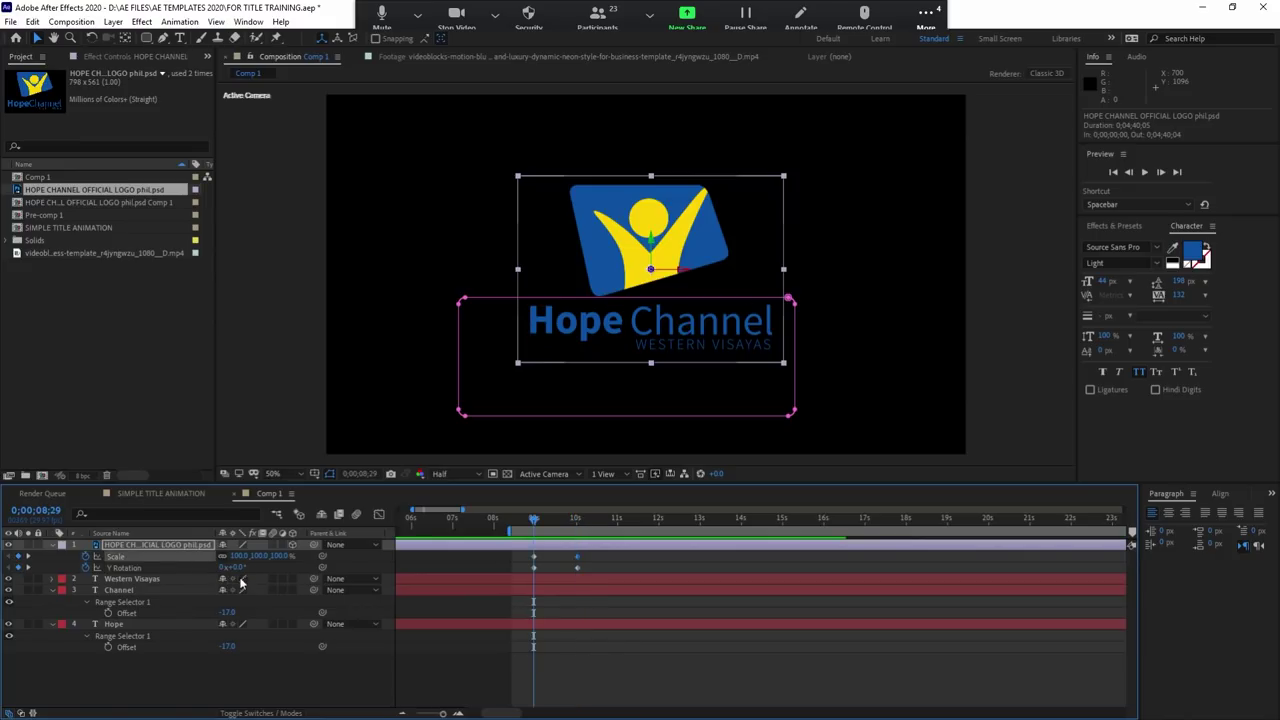
# Step: Set the 8;29 keyframes to 0% Scale and 1x Y Rotation, then preview
pyautogui.click(239, 556)
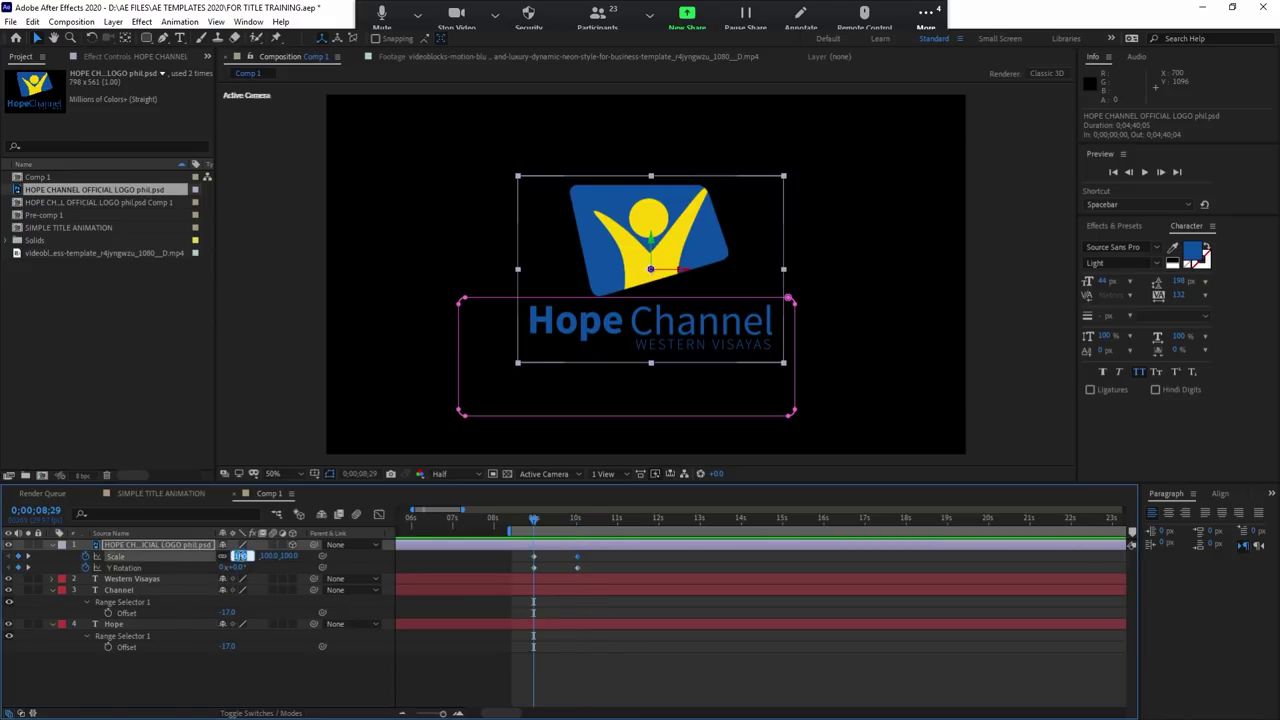
pyautogui.write('0')
pyautogui.press('Return')
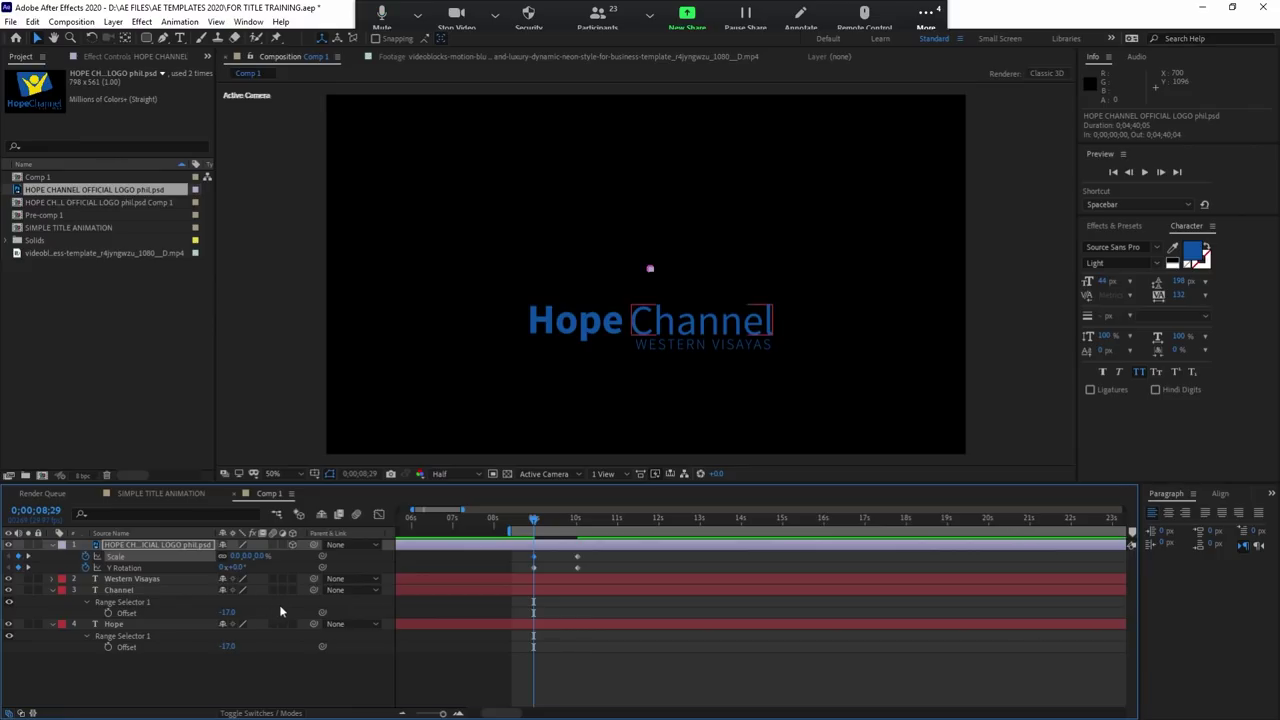
pyautogui.click(230, 567)
pyautogui.write('1')
pyautogui.press('Return')
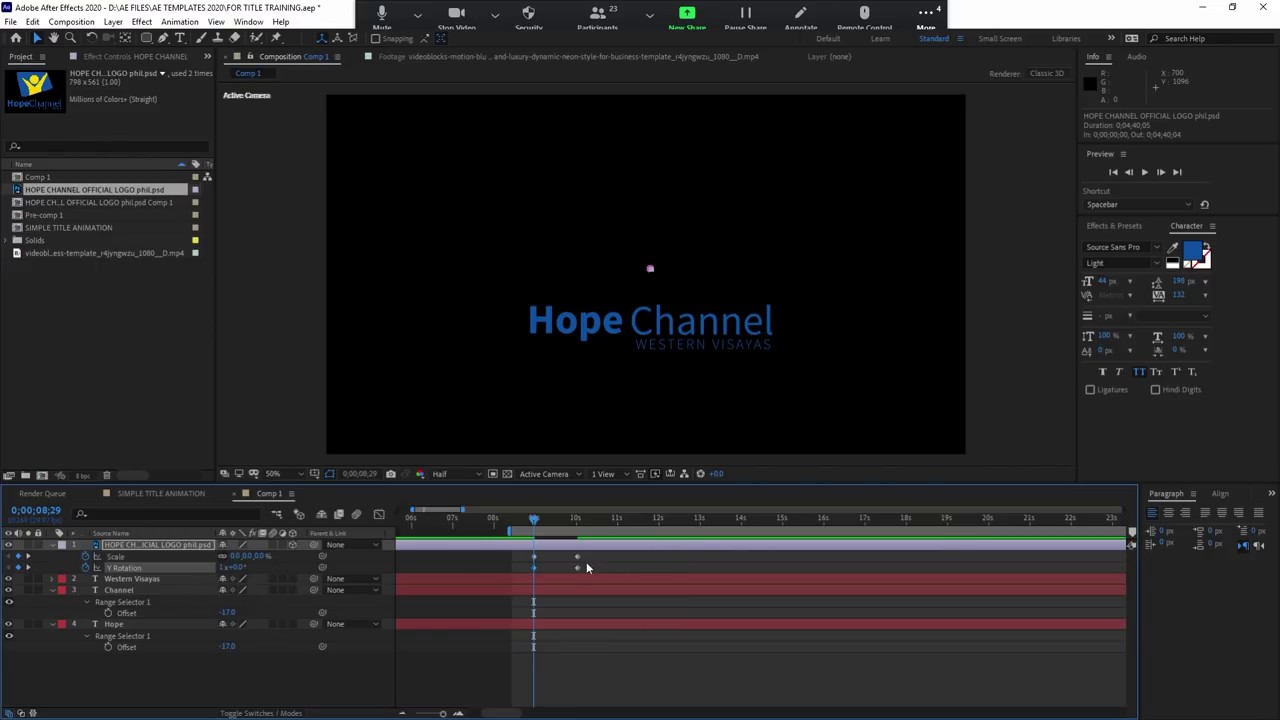
pyautogui.moveTo(532, 527)
pyautogui.mouseDown()
pyautogui.moveTo(588, 520)
pyautogui.moveTo(585, 570)
pyautogui.mouseUp()
pyautogui.click(566, 557)
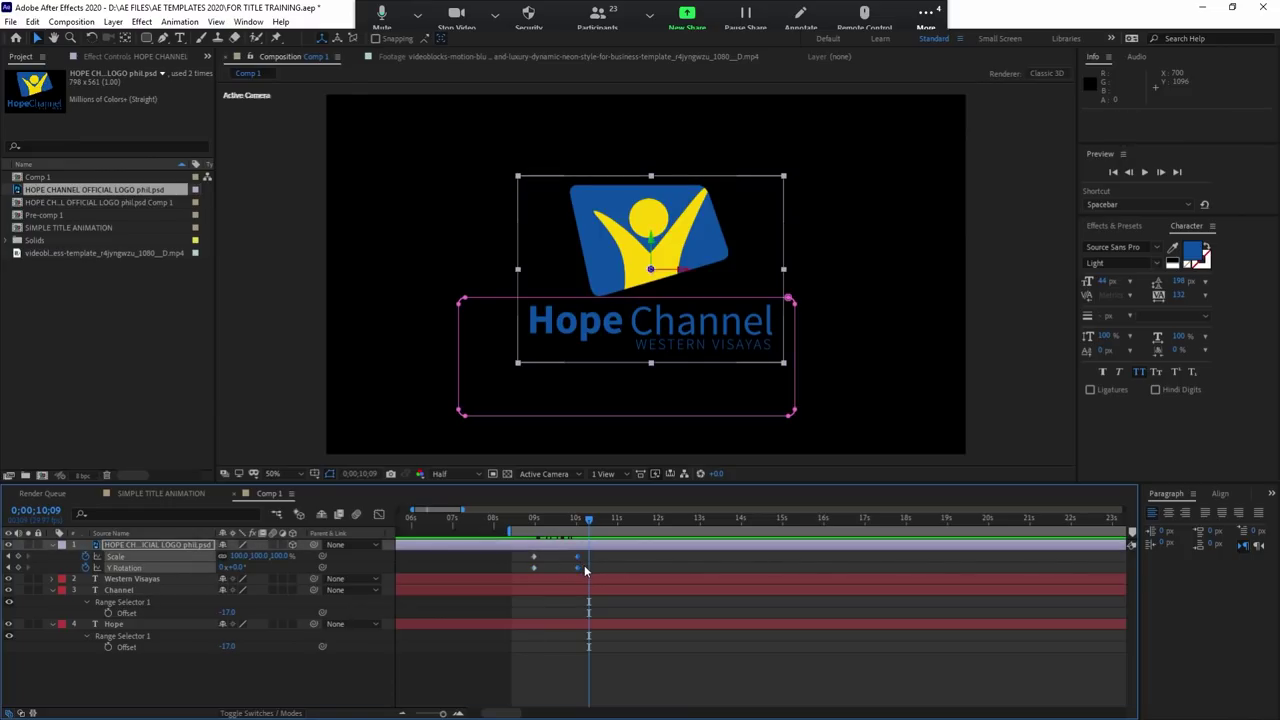
# Step: Shift the logo's landing keyframes earlier to 9;26 and preview the grow-and-spin
pyautogui.moveTo(540, 527); pyautogui.dragTo(594, 518)
pyautogui.press('space')
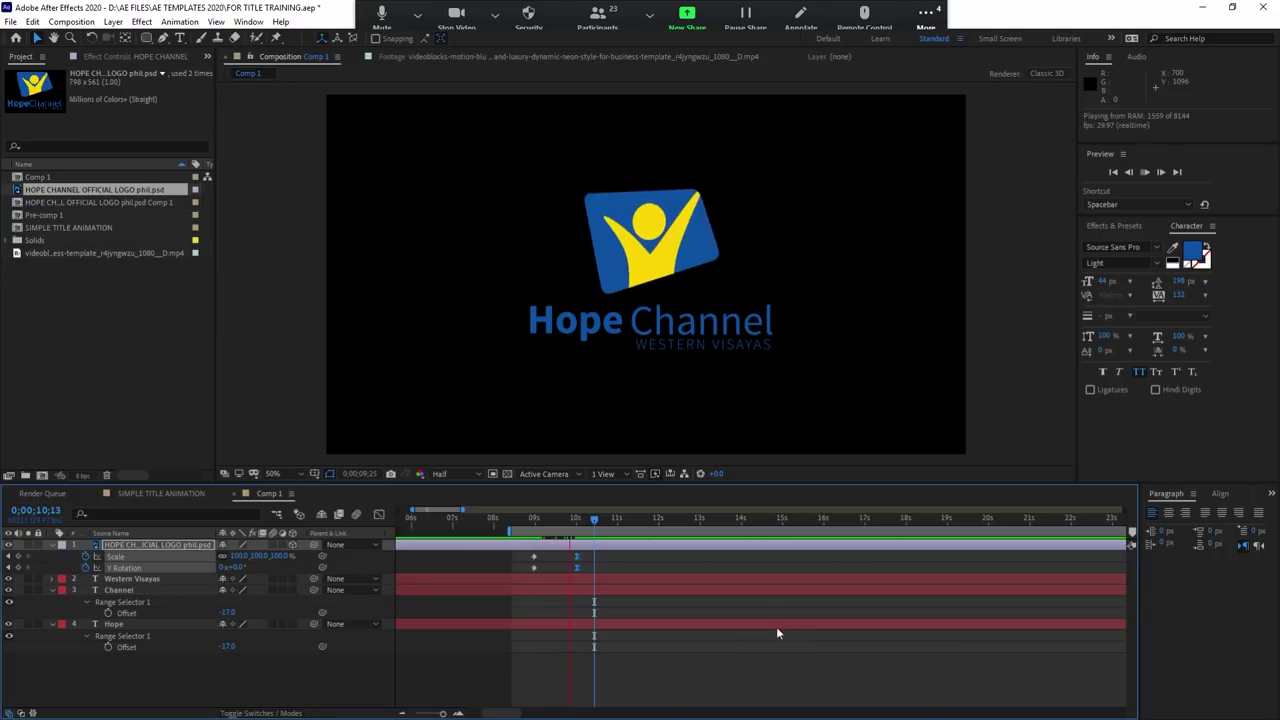
pyautogui.press('space')
pyautogui.moveTo(578, 567); pyautogui.dragTo(572, 567)
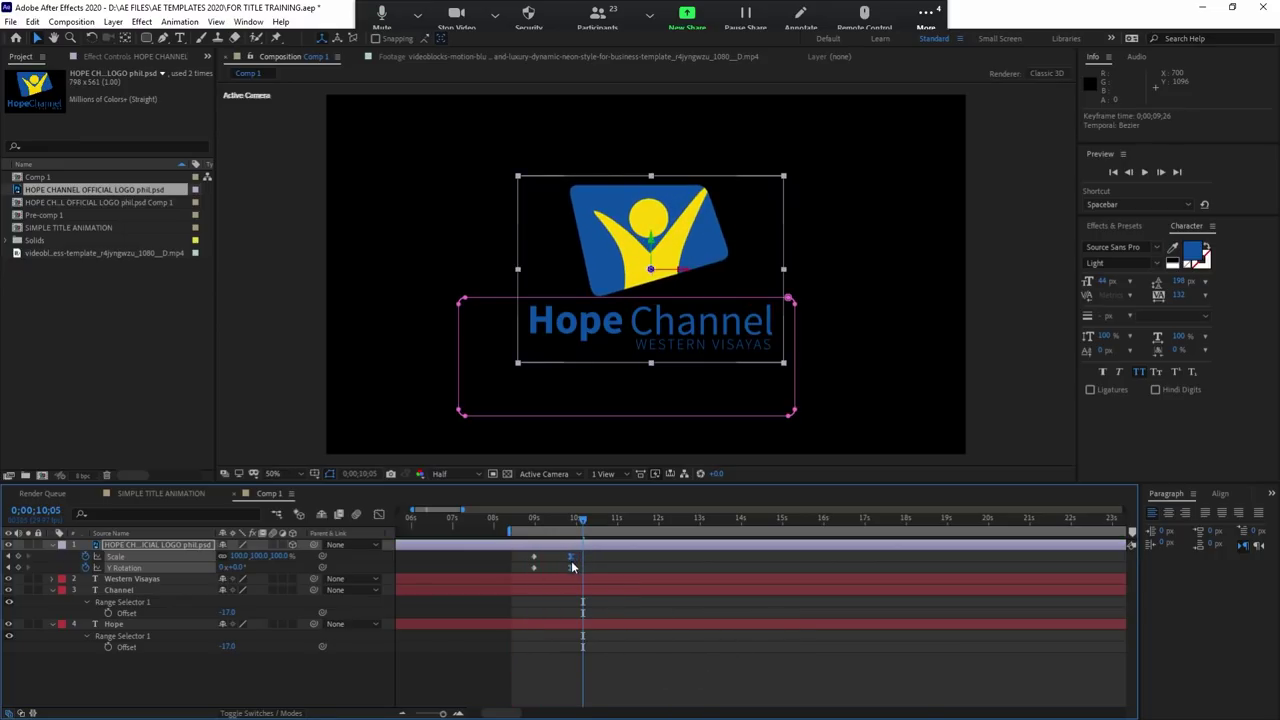
pyautogui.press('space')
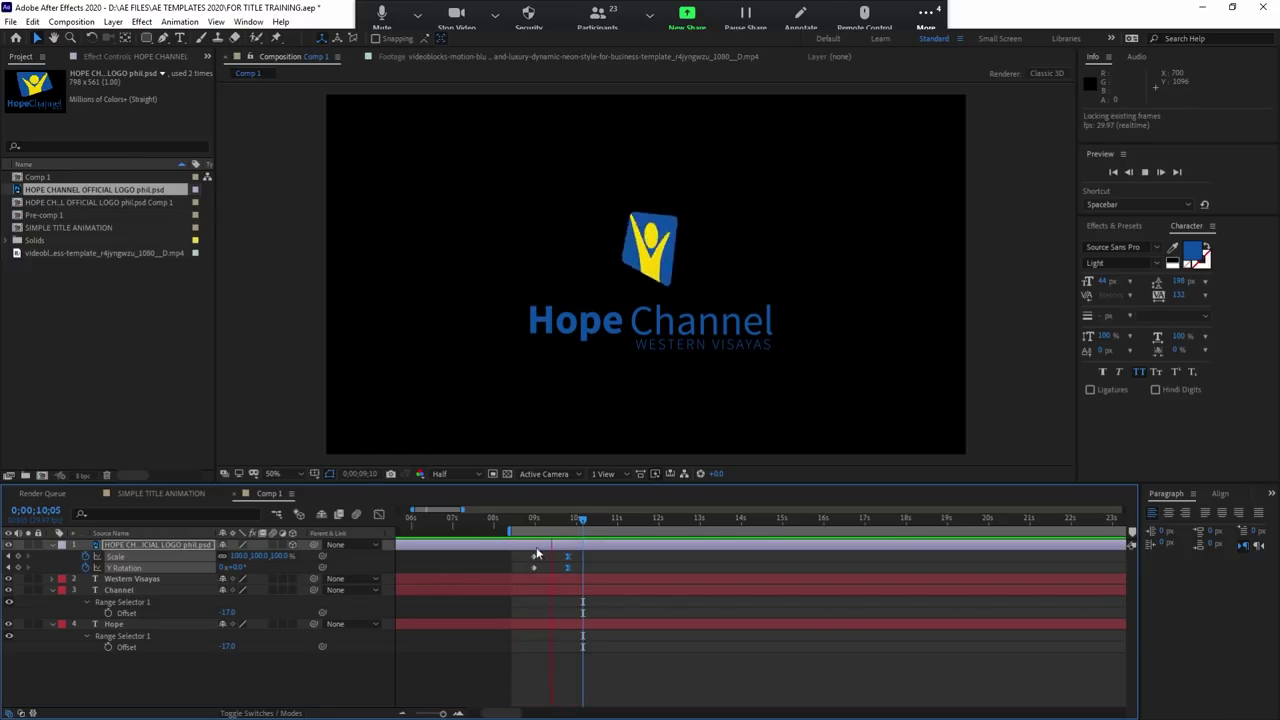
pyautogui.press('space')
# Step: Set the work area start to 8;25 with B and preview from there
pyautogui.click(529, 520)
pyautogui.press('b')
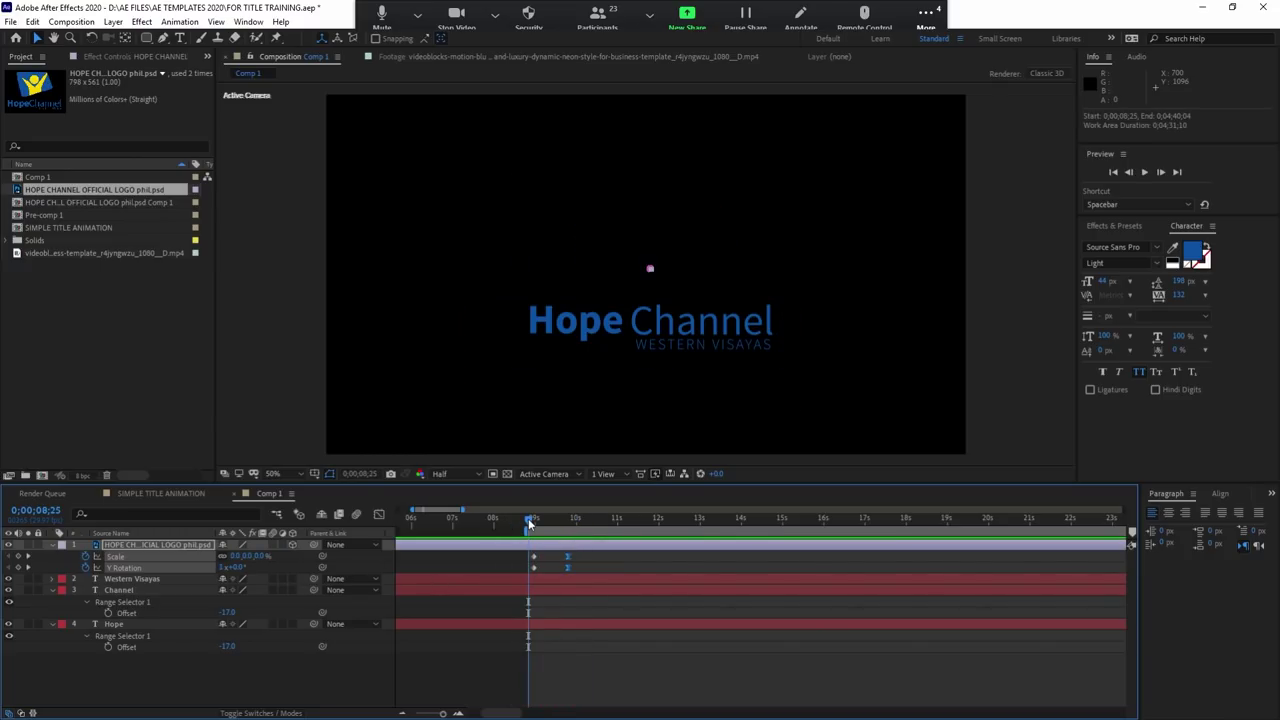
pyautogui.press('space')
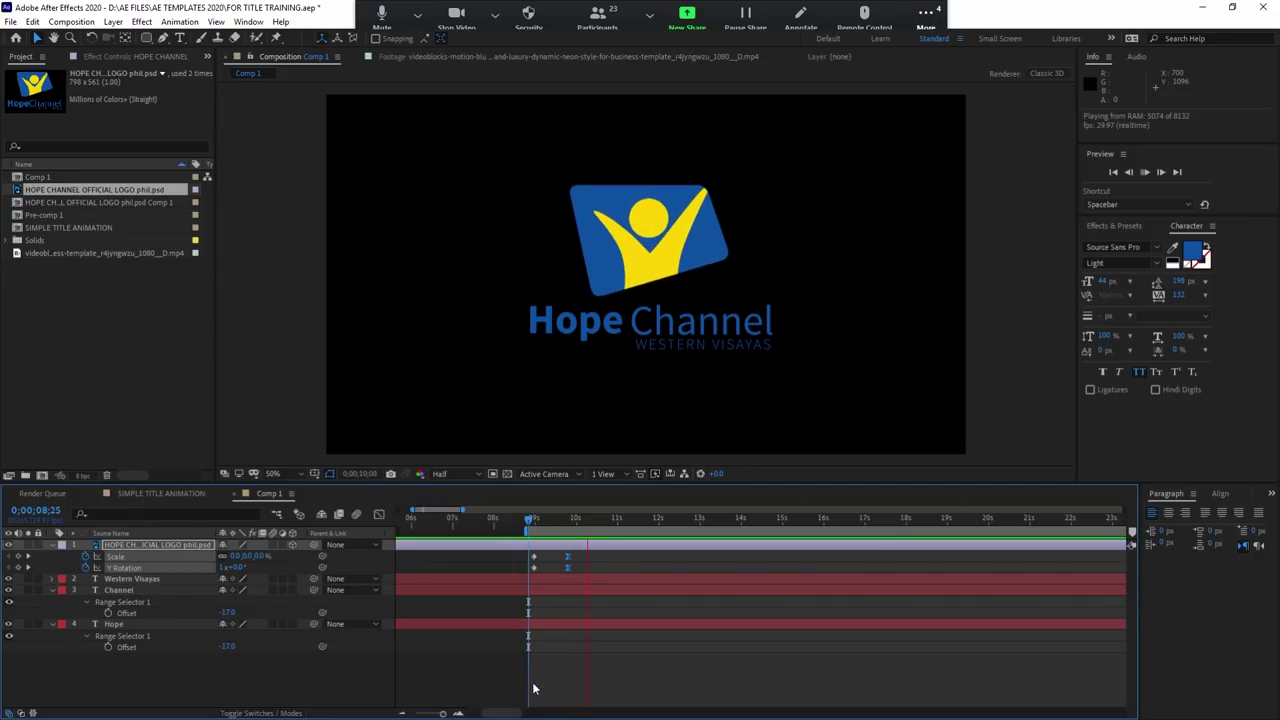
pyautogui.press('space')
# Step: Apply Easy Ease (F9) to the landing keyframes and preview the eased motion
pyautogui.press('F9')
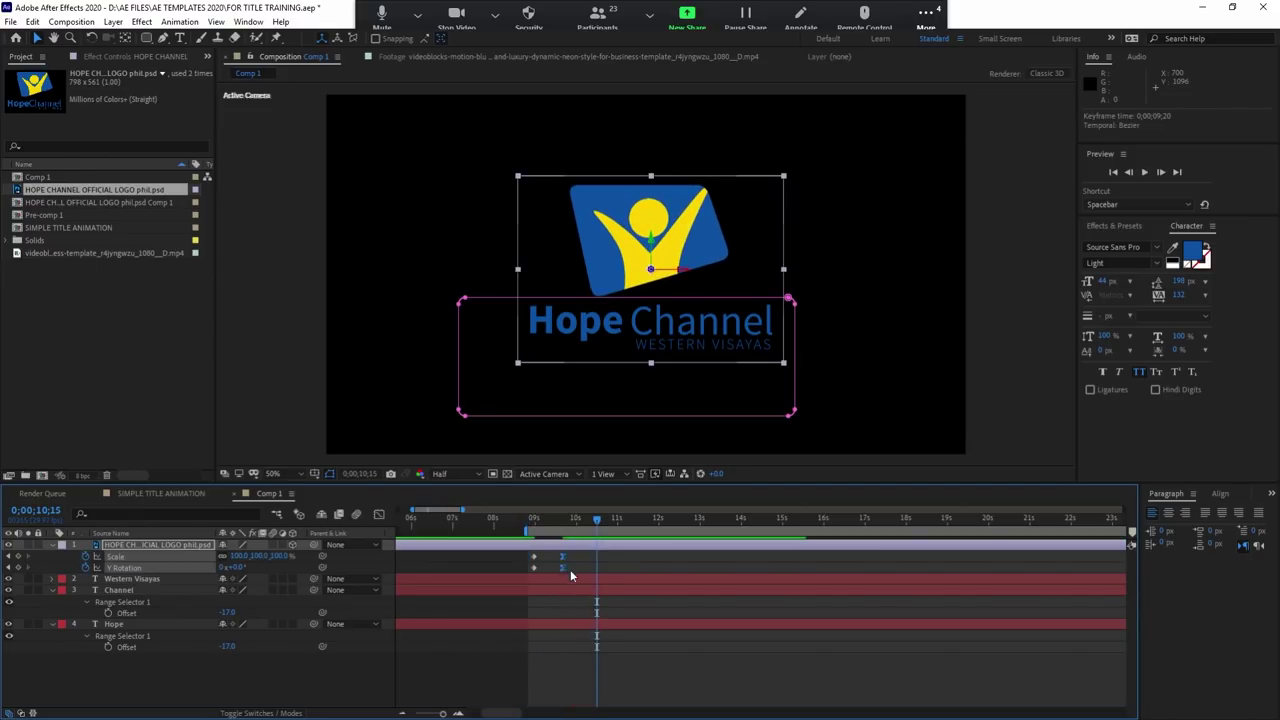
pyautogui.press('space')
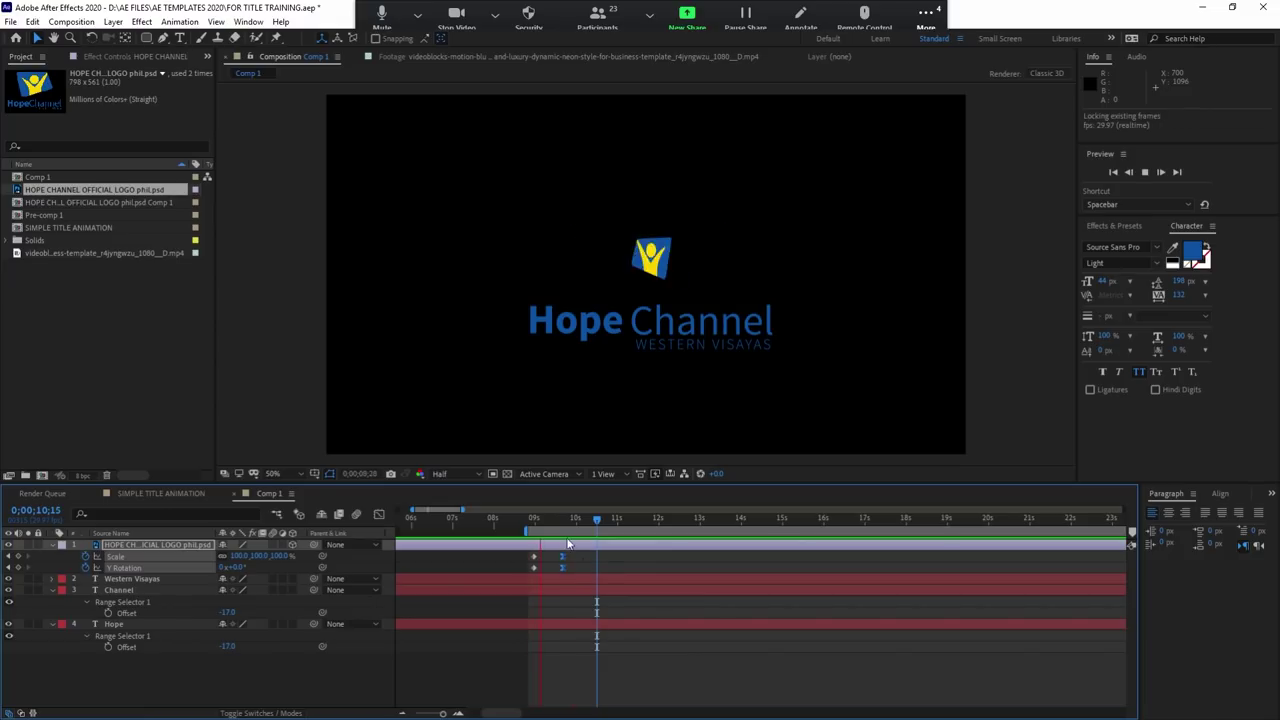
pyautogui.press('space')
pyautogui.press('j')
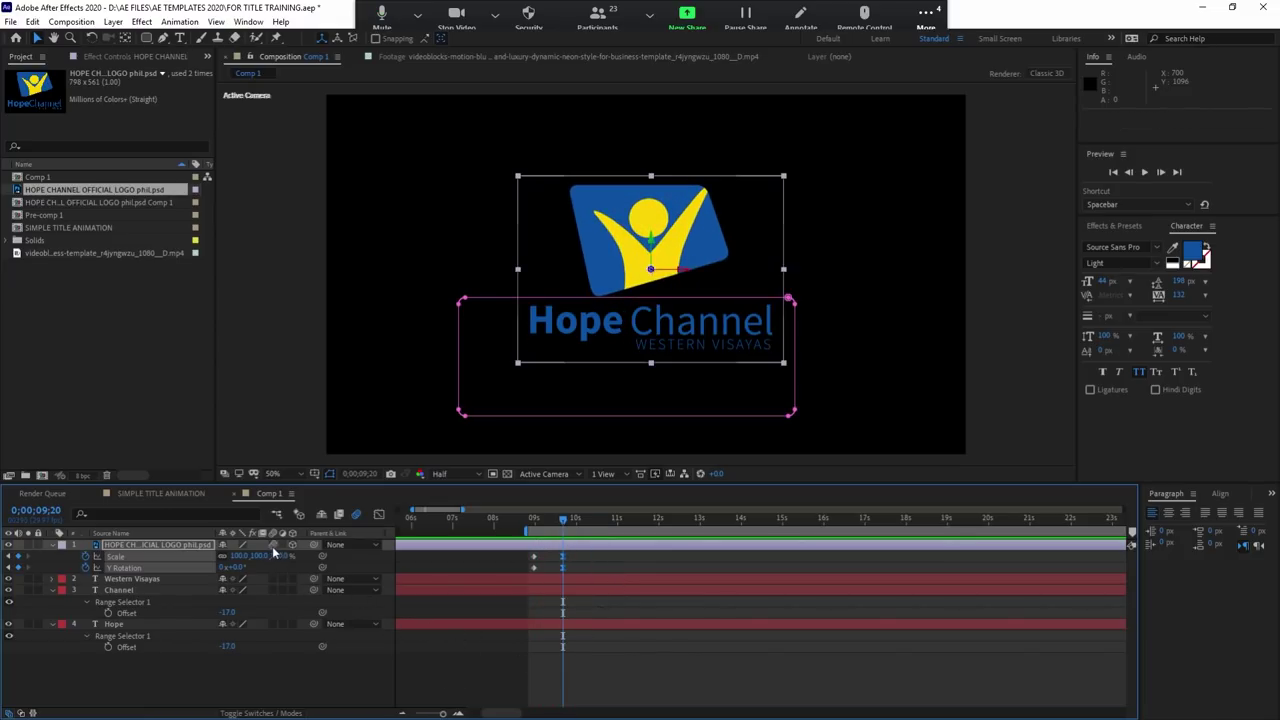
pyautogui.press('space')
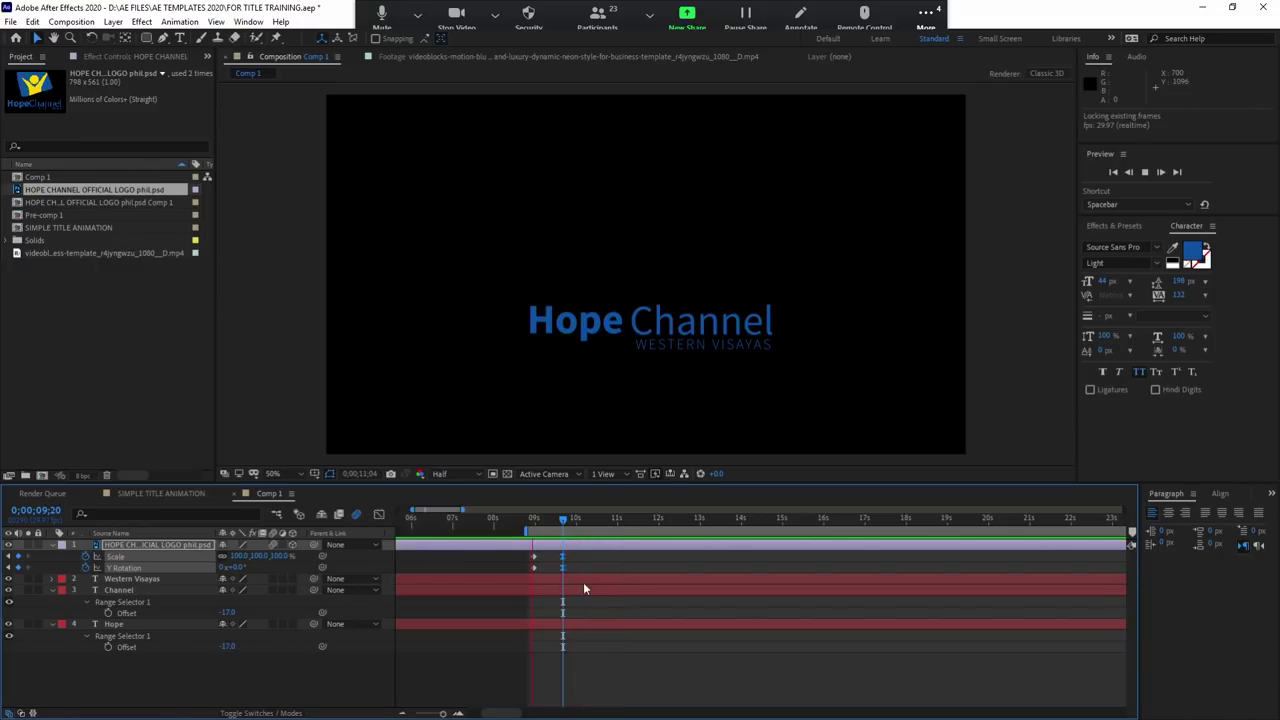
pyautogui.press('space')
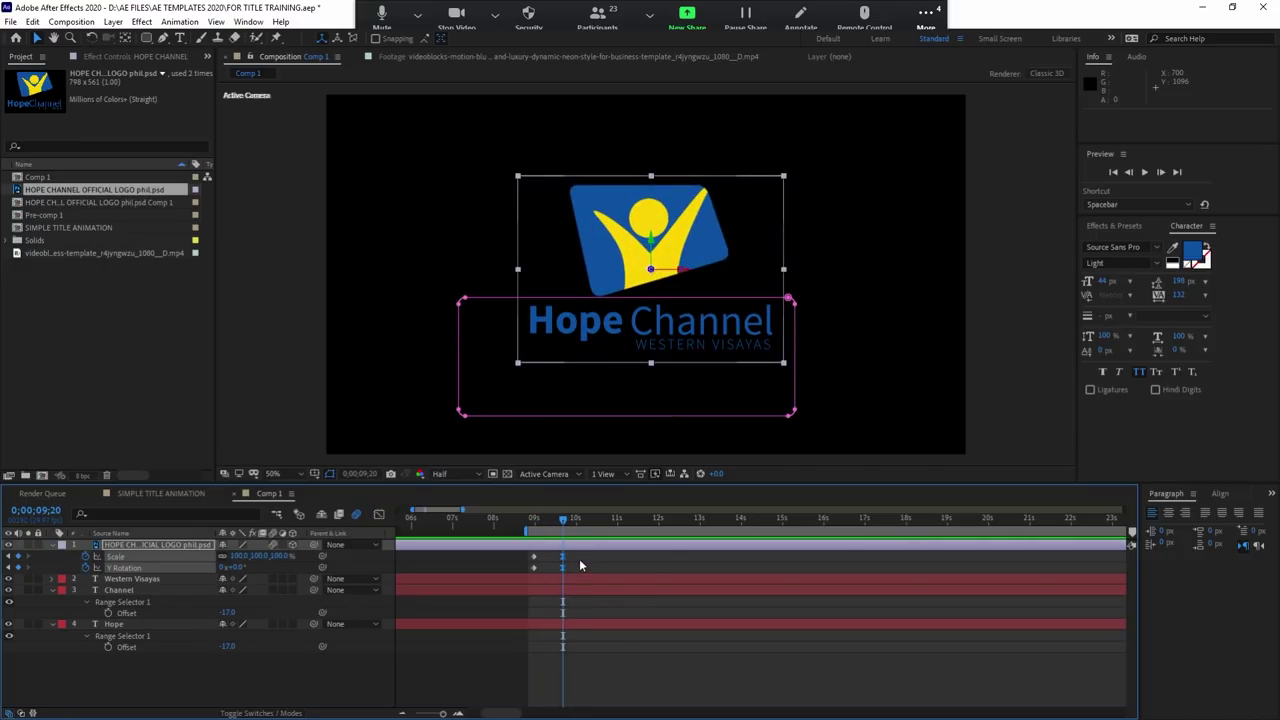
# Step: Select between the Channel and Western Visayas text layers, briefly picking the Rectangle tool
pyautogui.click(572, 585)
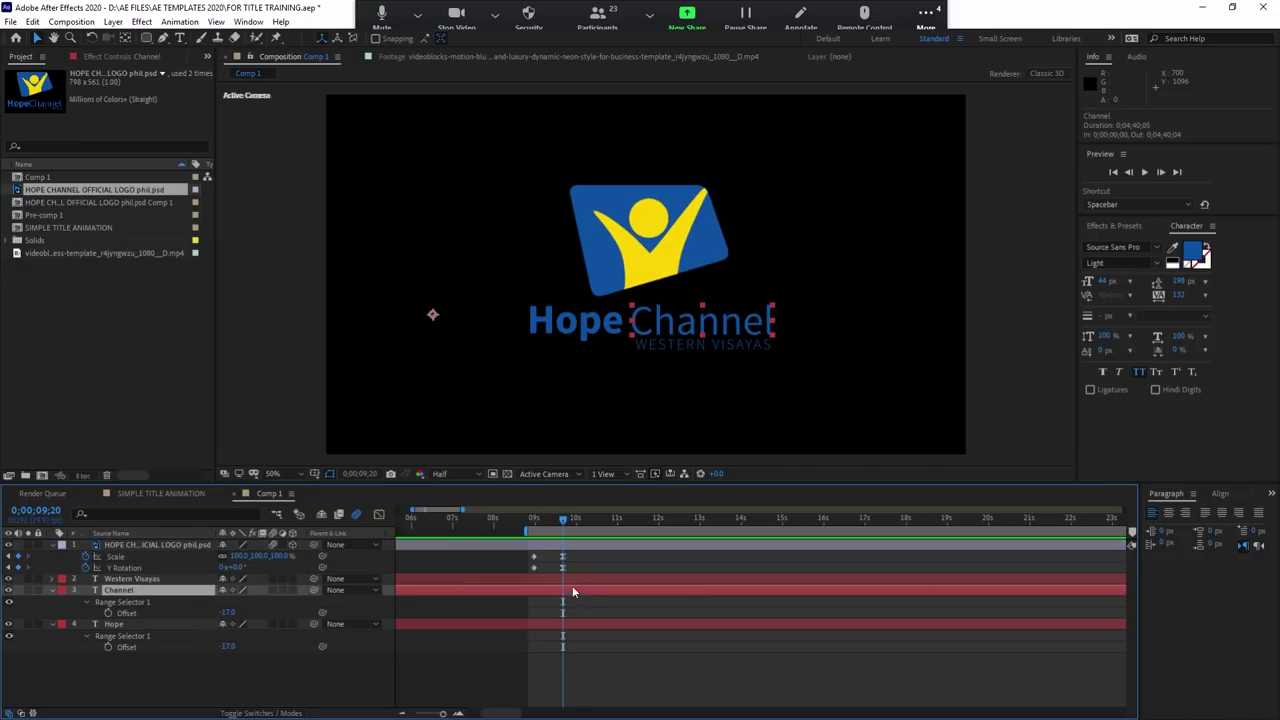
pyautogui.click(572, 576)
pyautogui.click(572, 589)
pyautogui.click(572, 580)
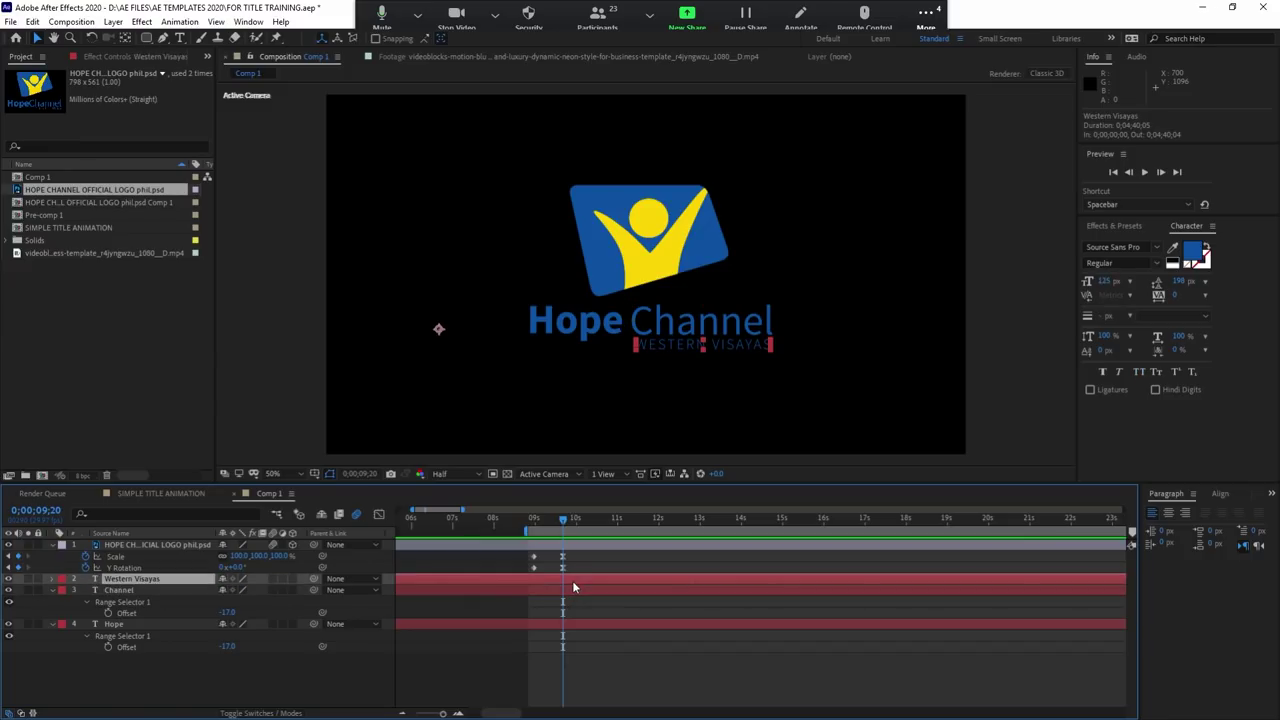
pyautogui.click(572, 590)
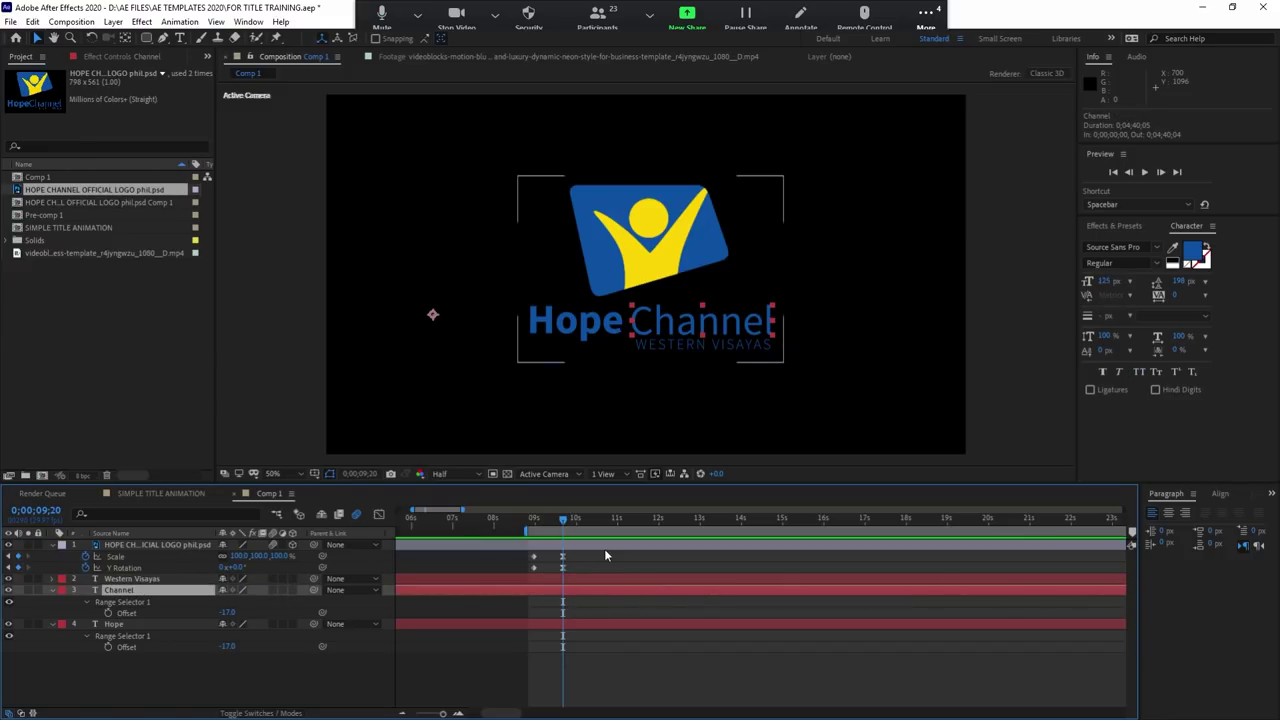
pyautogui.click(581, 578)
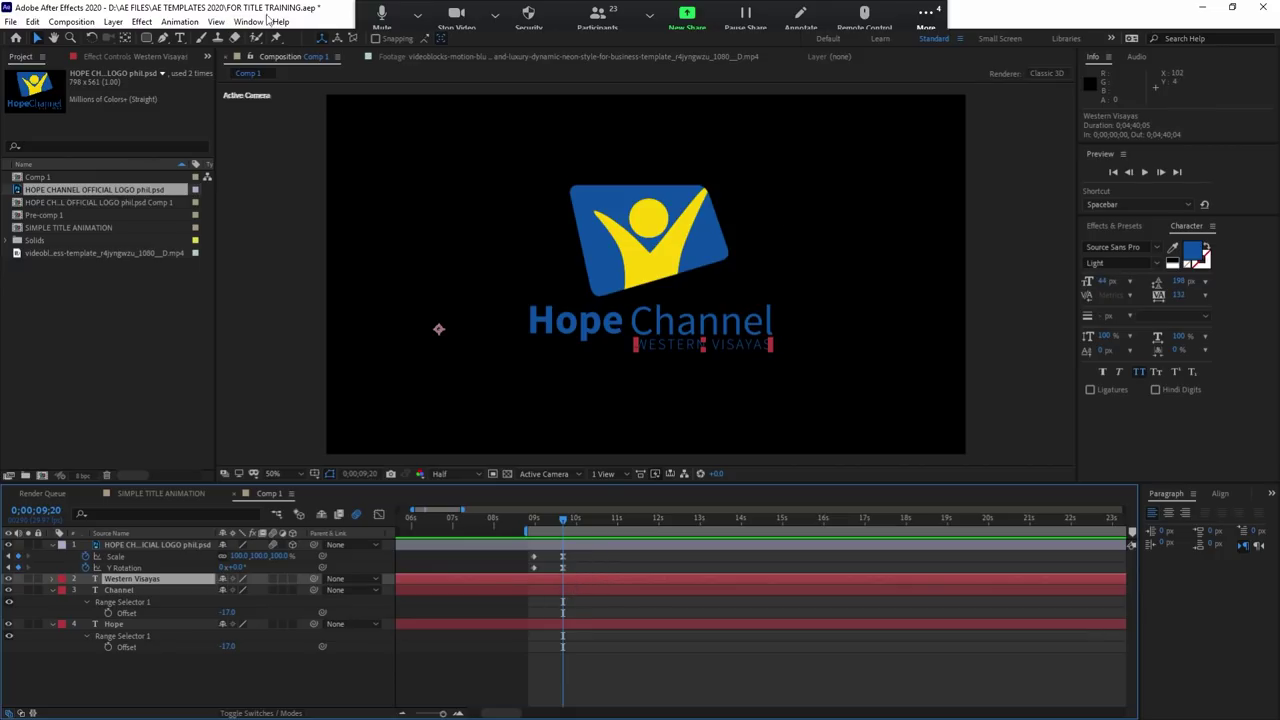
pyautogui.click(146, 38)
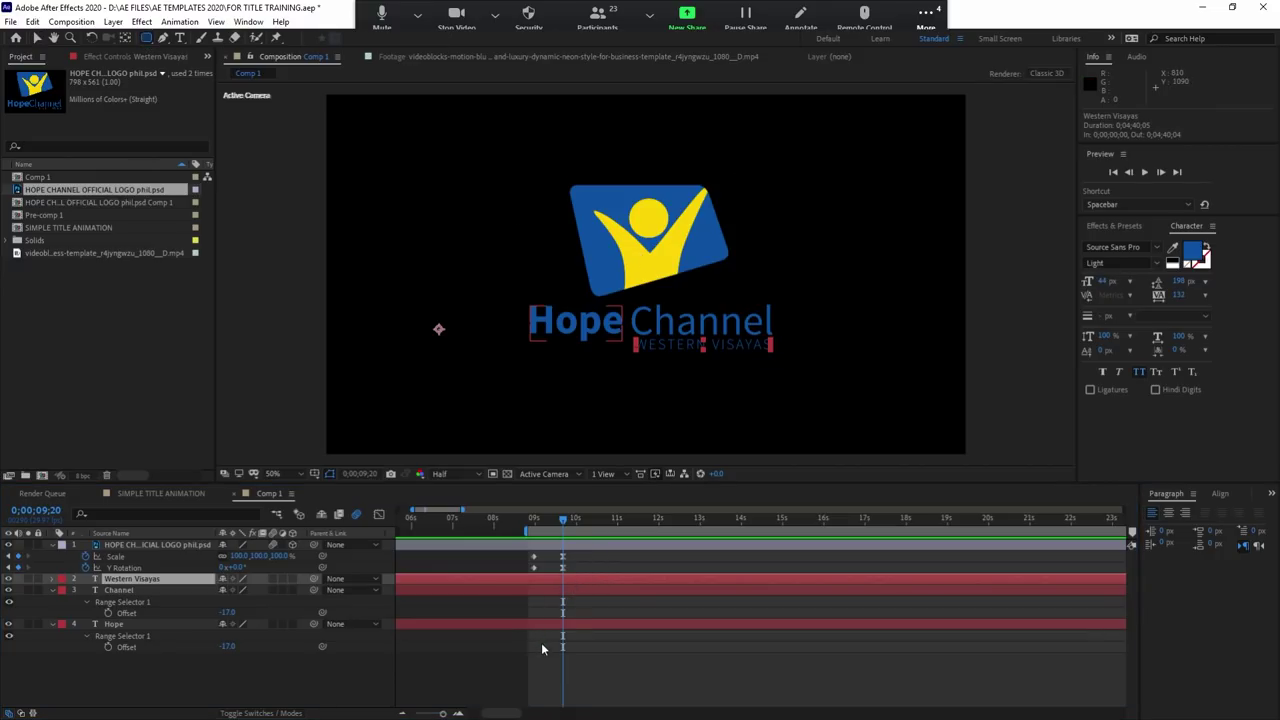
pyautogui.click(532, 555)
pyautogui.click(565, 591)
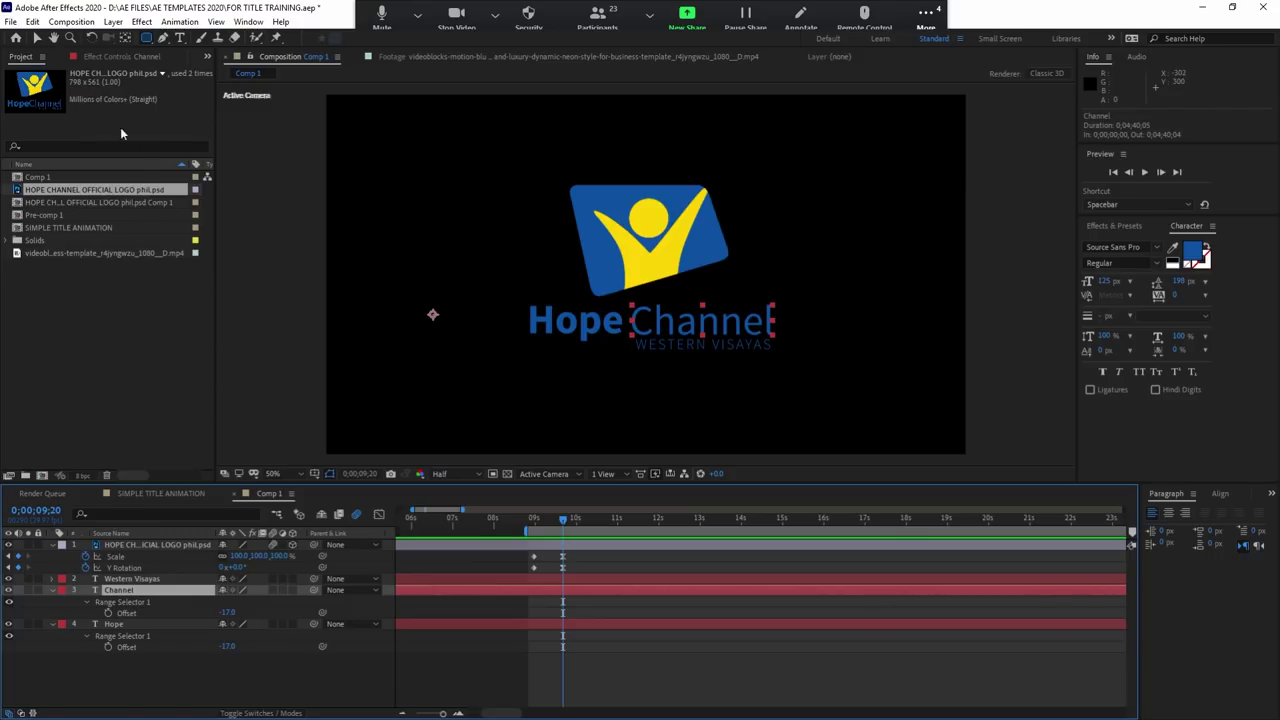
# Step: Try moving the Channel text with the Selection tool, then undo the move
pyautogui.click(36, 38)
pyautogui.click(705, 322)
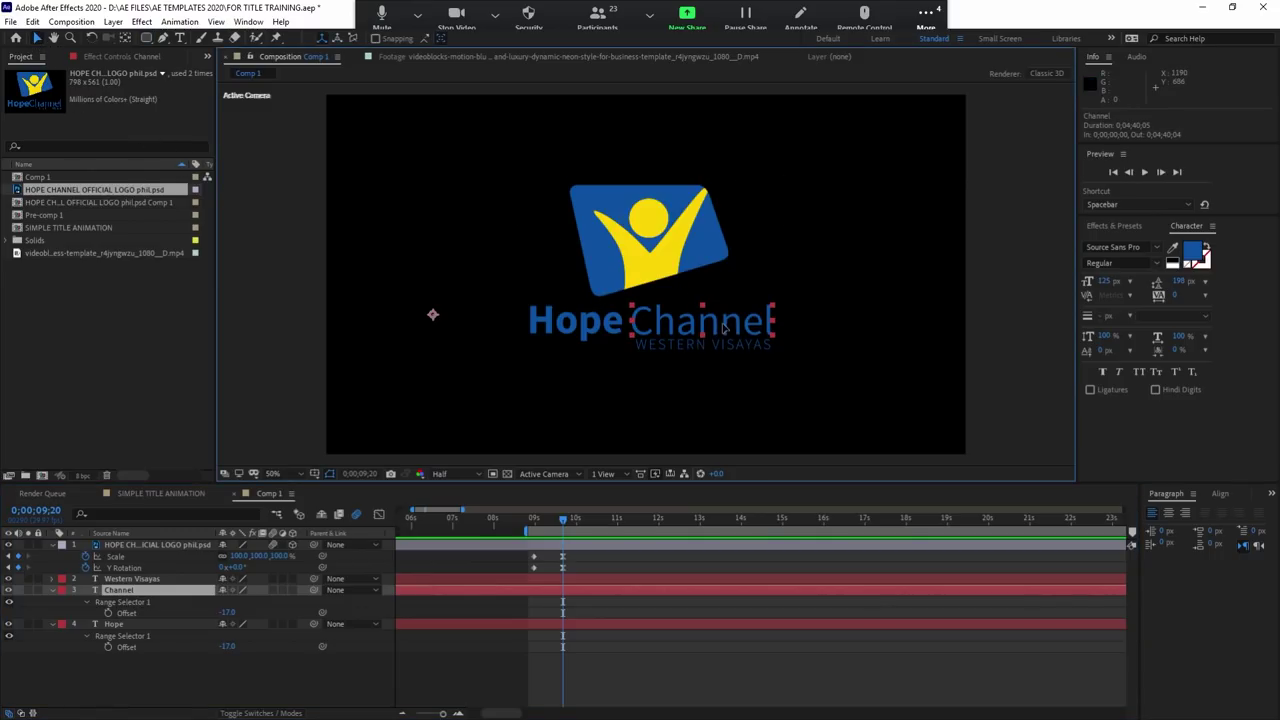
pyautogui.moveTo(724, 326); pyautogui.dragTo(726, 323)
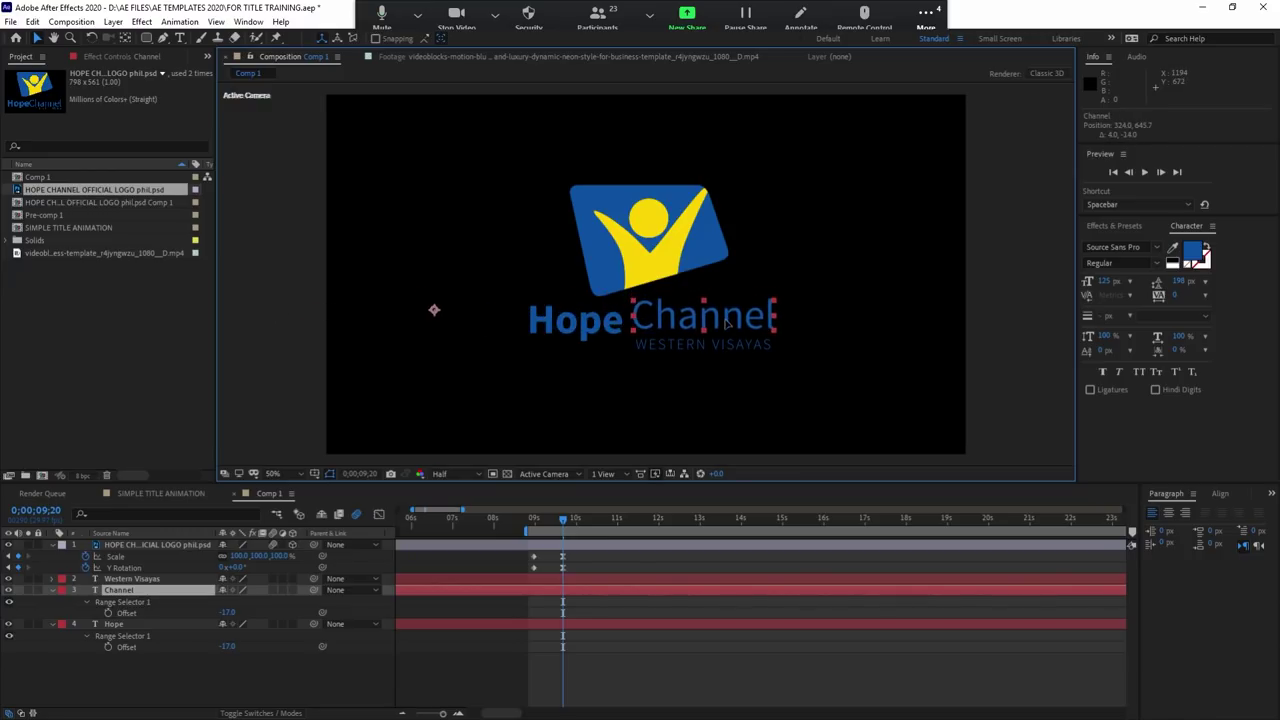
pyautogui.hotkey('ctrl', 'z')
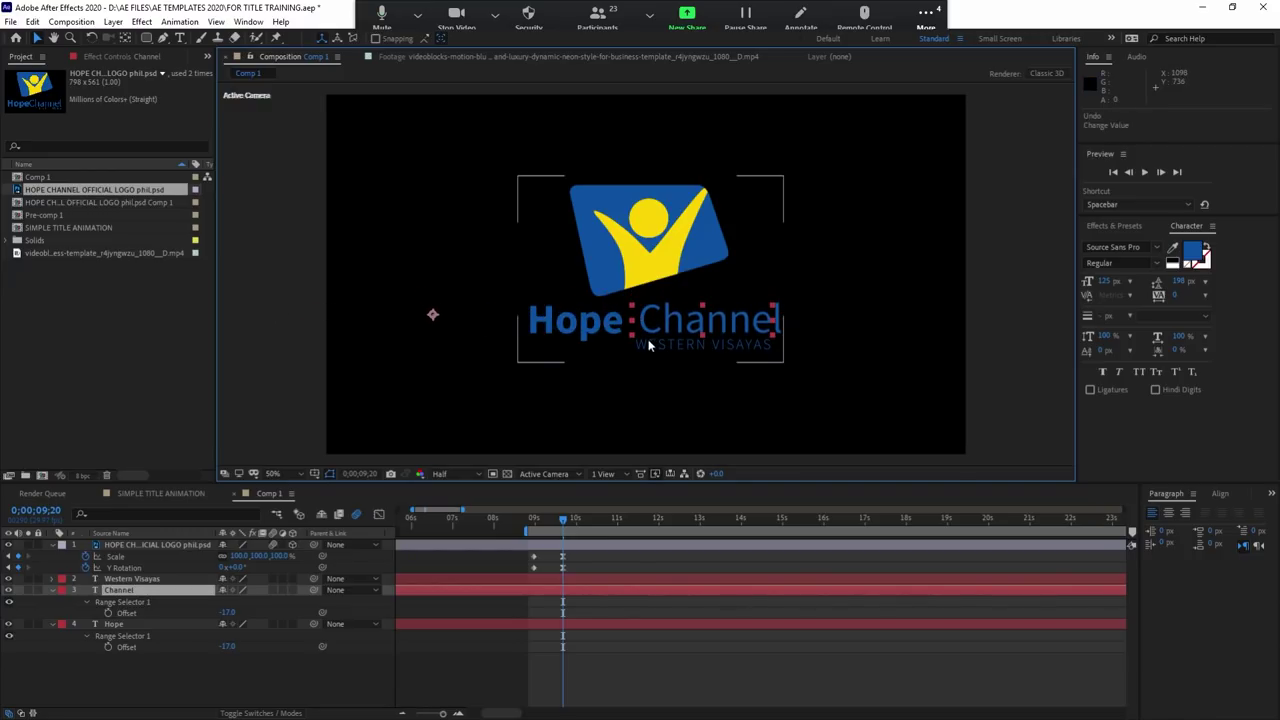
# Step: Lock the logo layer against edits and select the Hope text layer
pyautogui.click(587, 329)
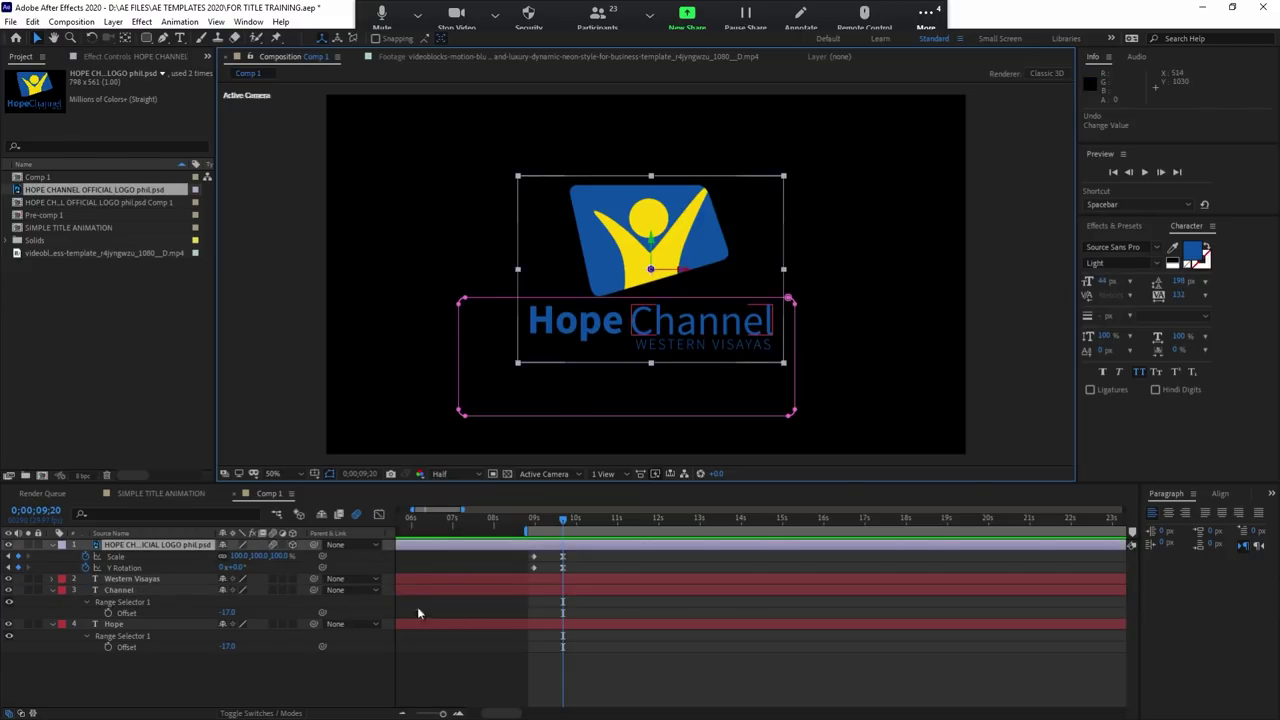
pyautogui.click(39, 545)
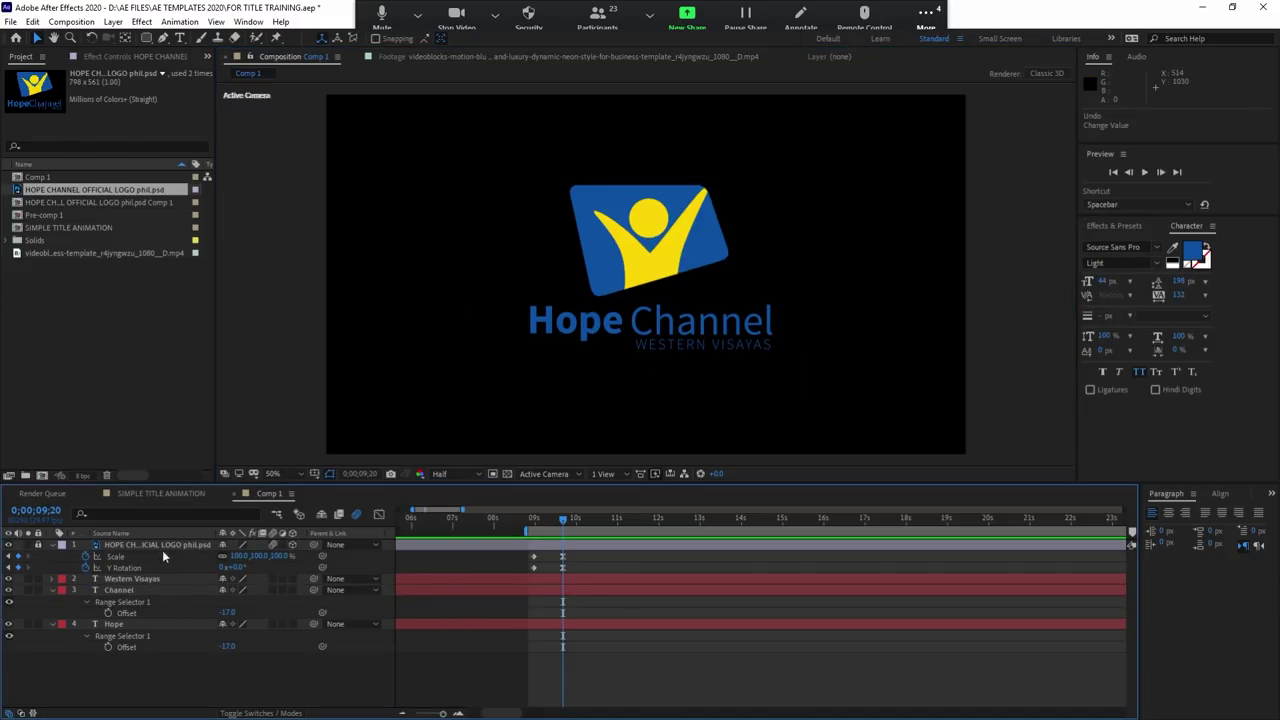
pyautogui.click(116, 624)
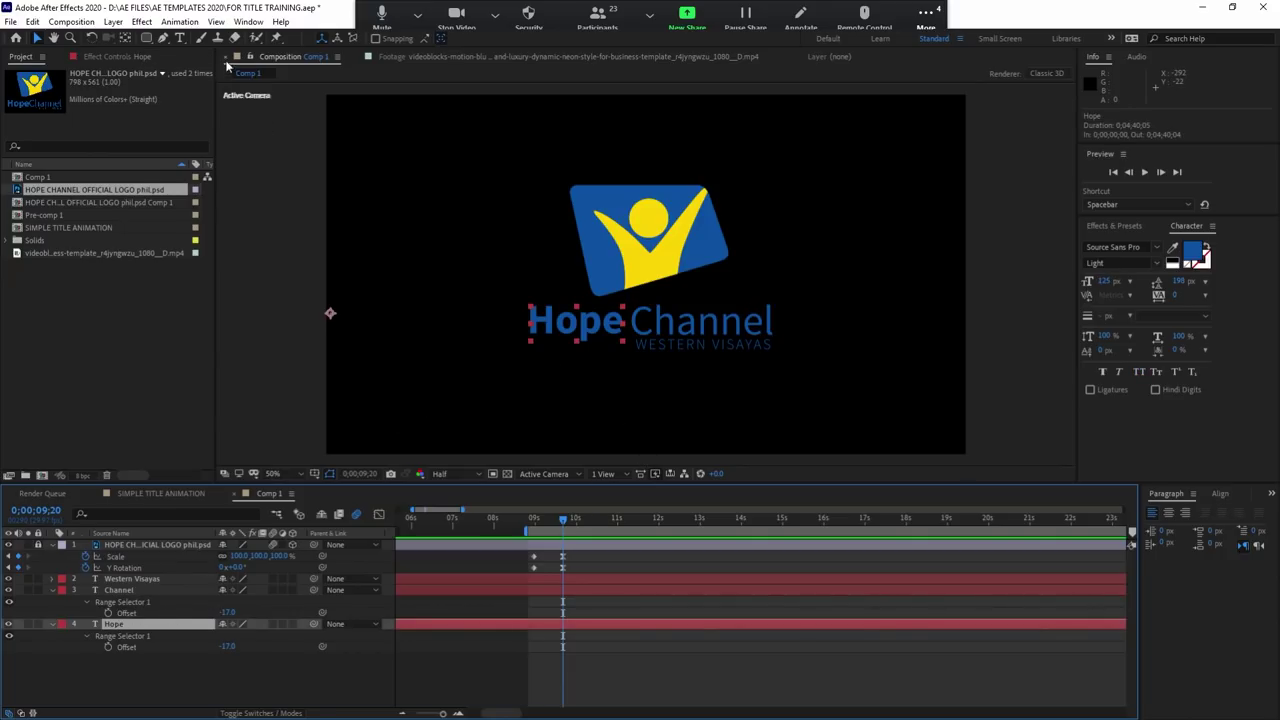
# Step: Draw a rectangular mask around Hope and start keyframing Animator 1 Position
pyautogui.click(146, 38)
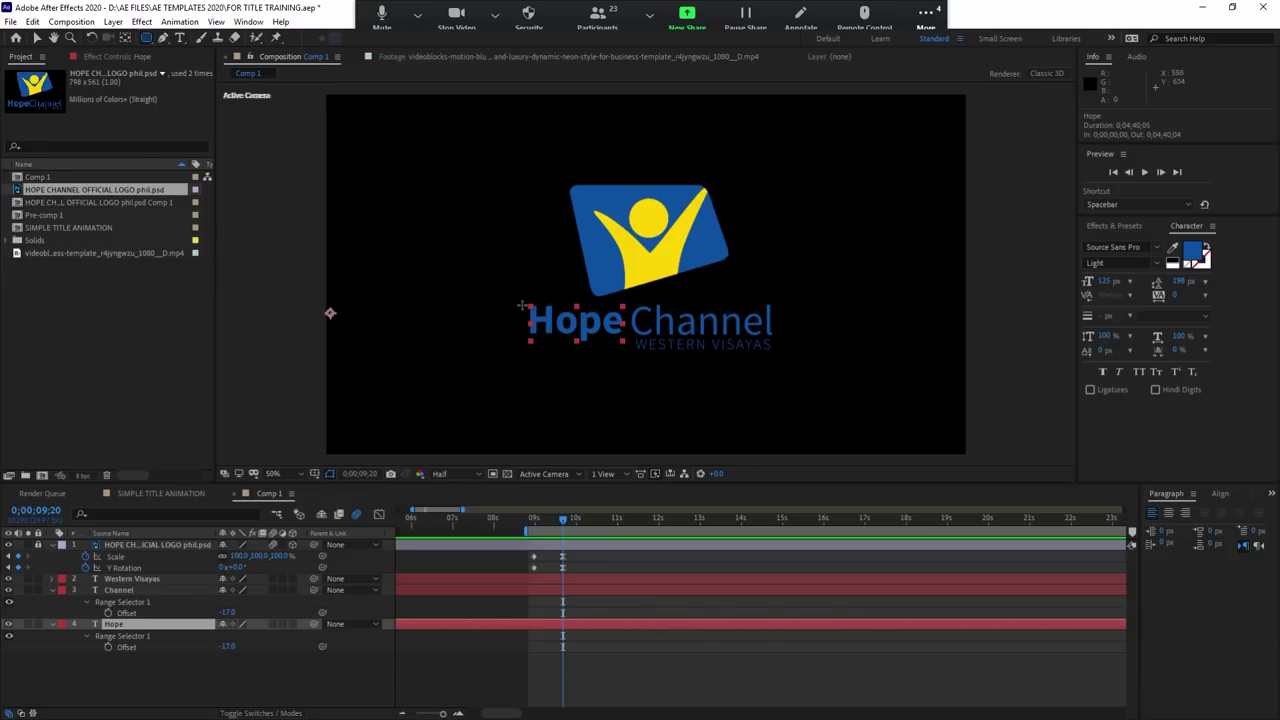
pyautogui.moveTo(520, 298); pyautogui.dragTo(627, 354)
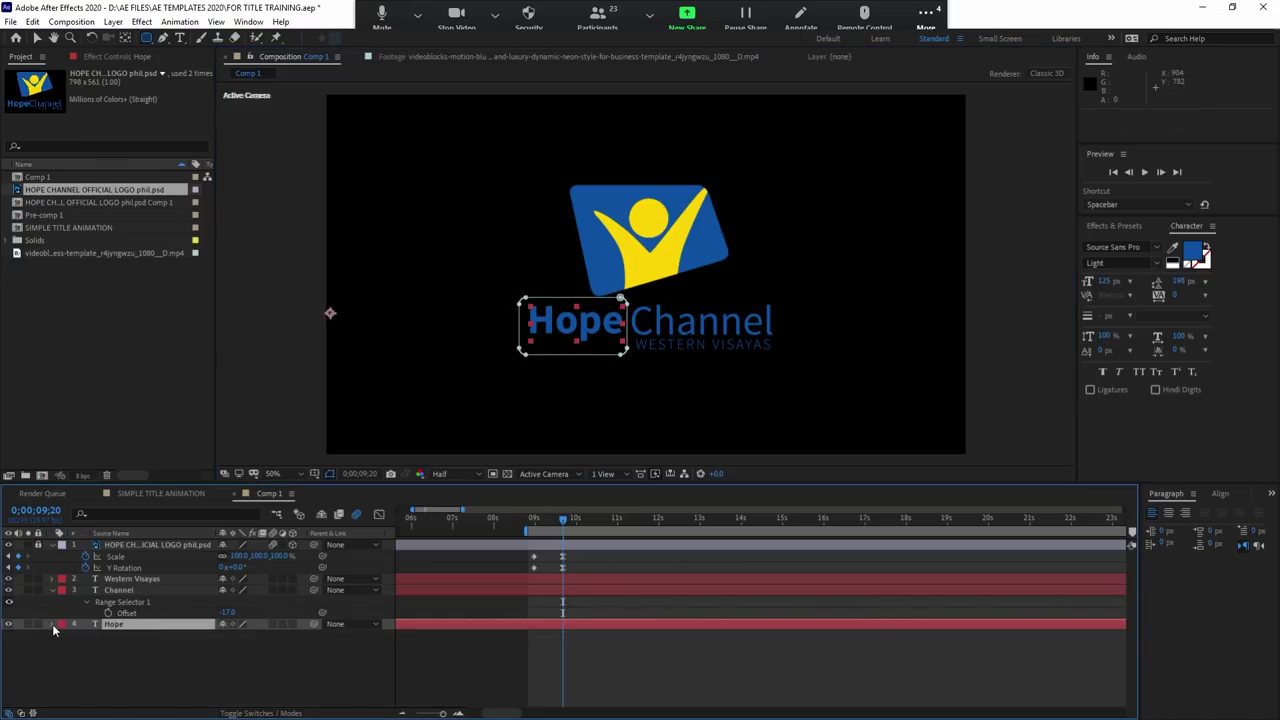
pyautogui.click(53, 625)
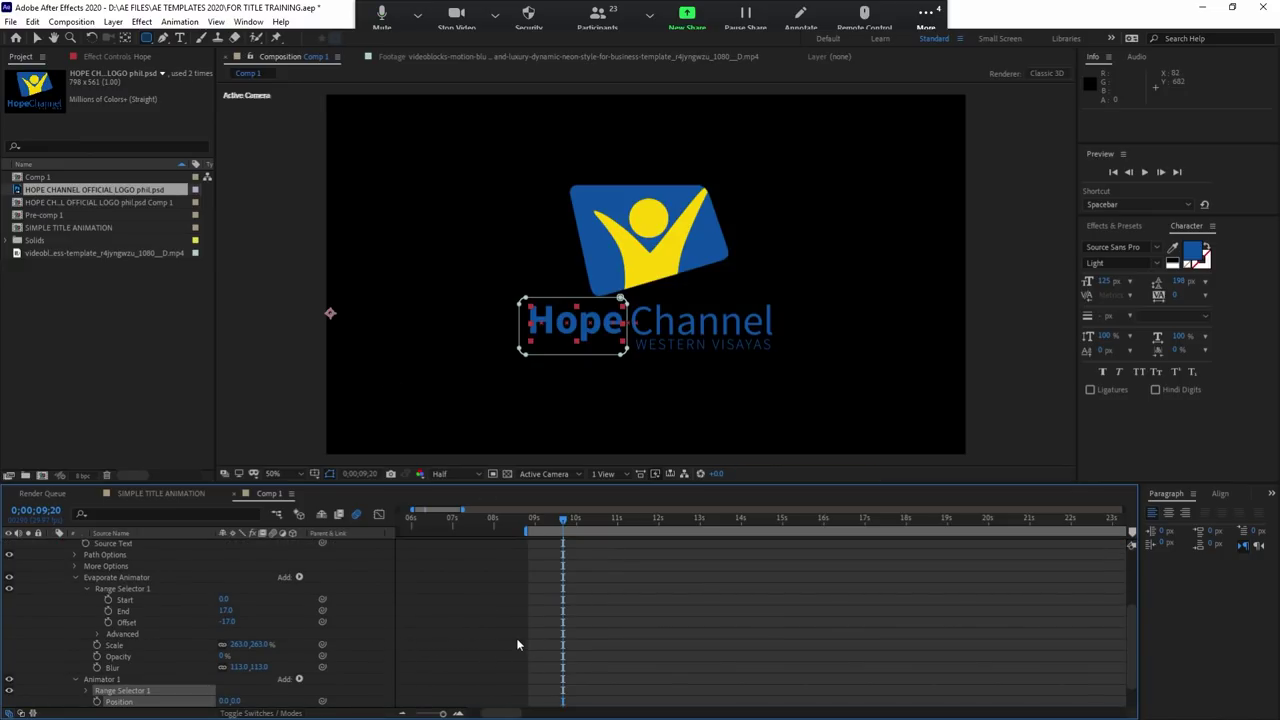
pyautogui.scroll(-1, 120, 706)
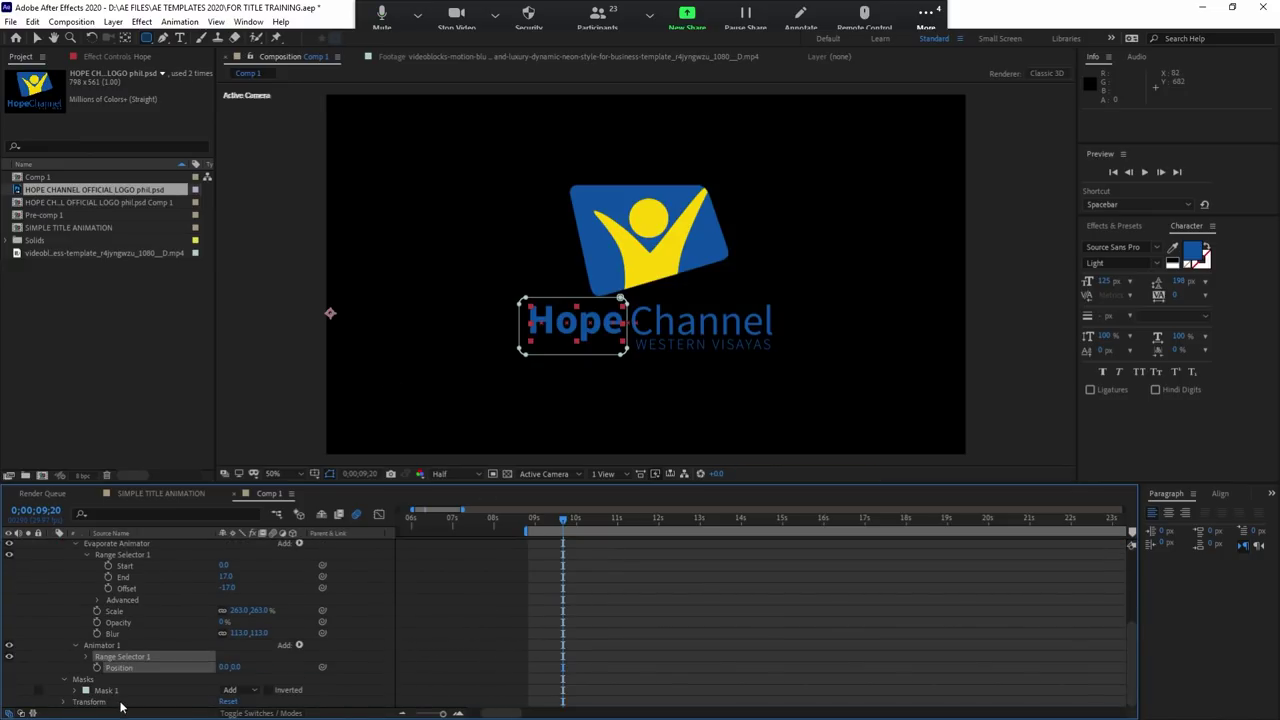
pyautogui.click(97, 668)
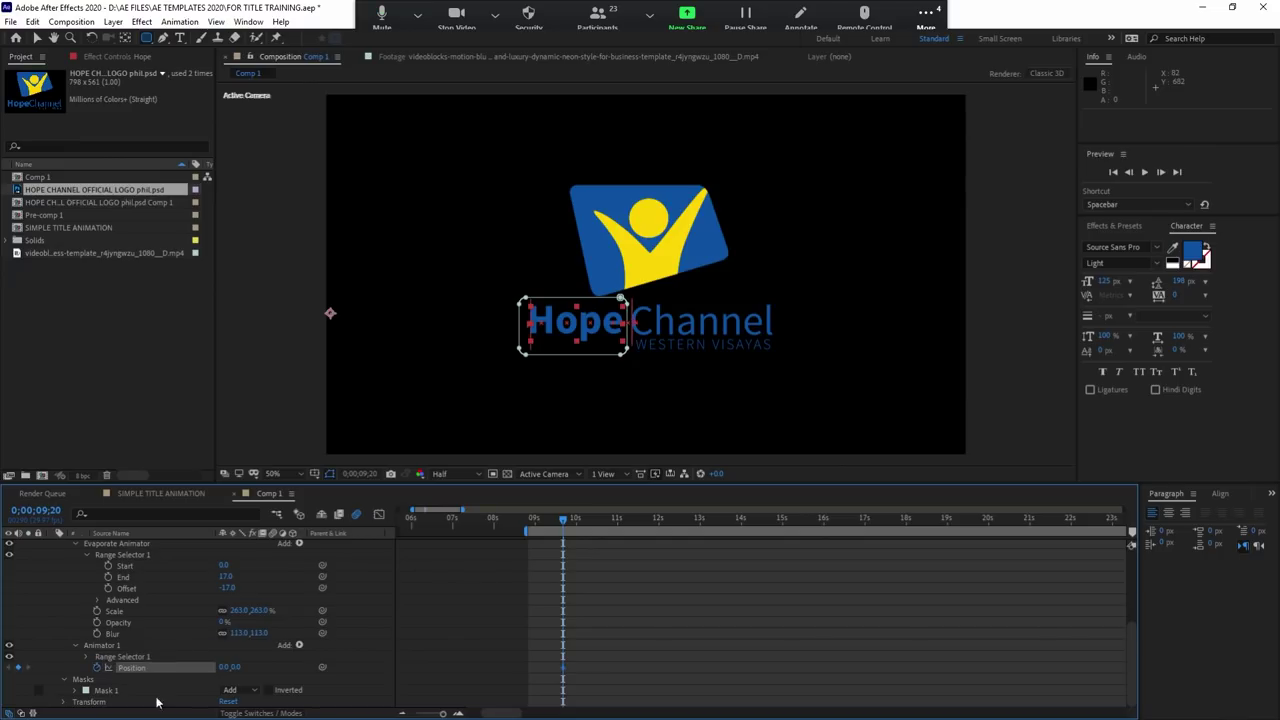
# Step: Keyframe Hope's animator position at 413,0 for 9;20 and 0,0 for 10;14
pyautogui.click(594, 520)
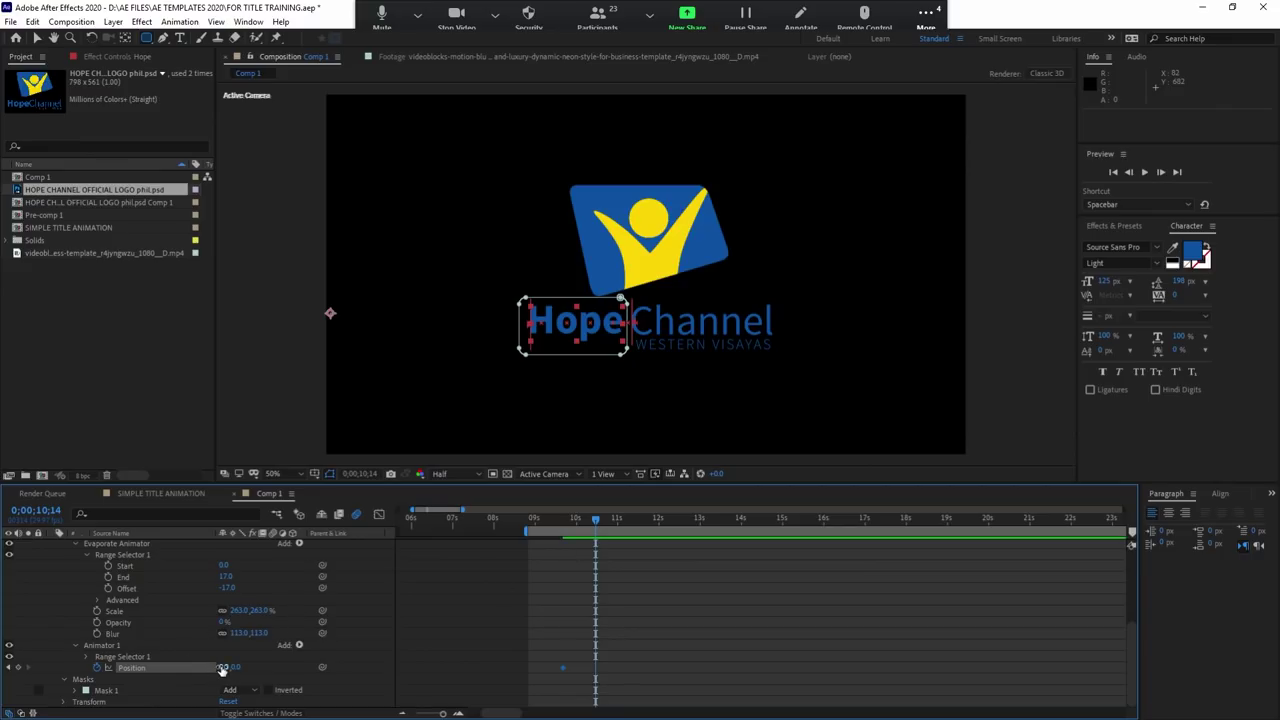
pyautogui.moveTo(226, 667); pyautogui.dragTo(493, 680)
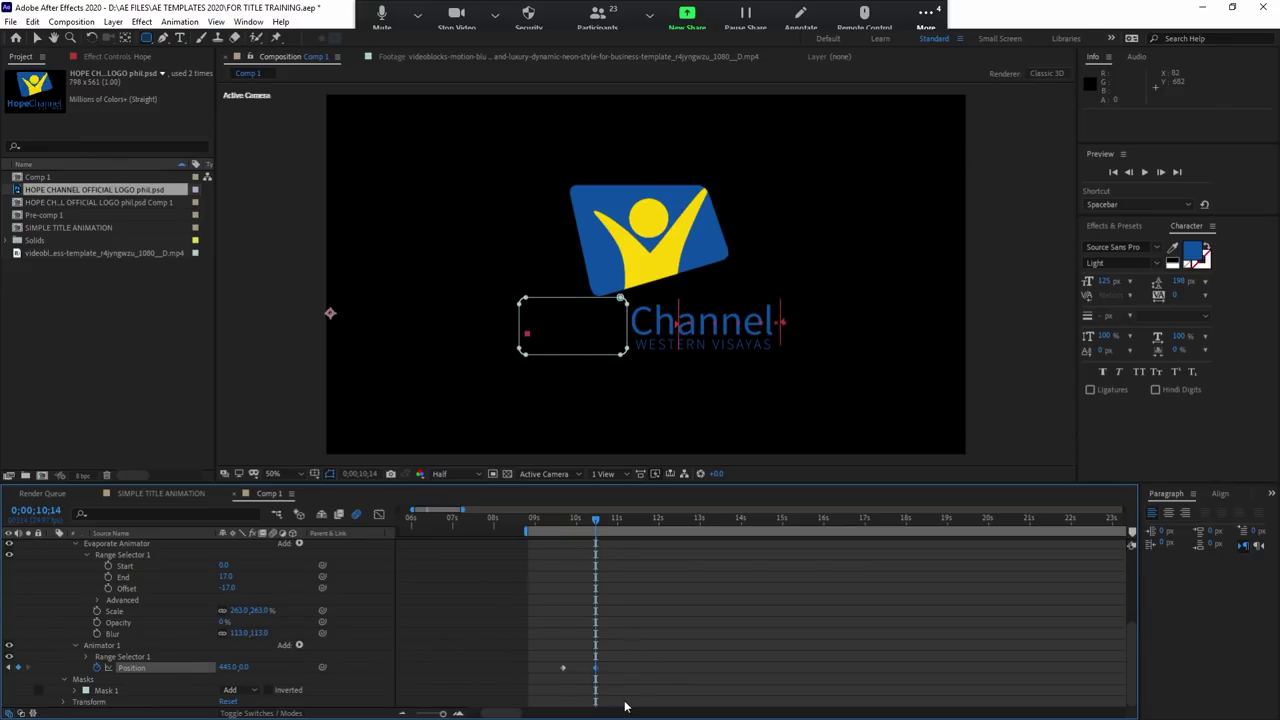
pyautogui.hotkey('ctrl', 'z')
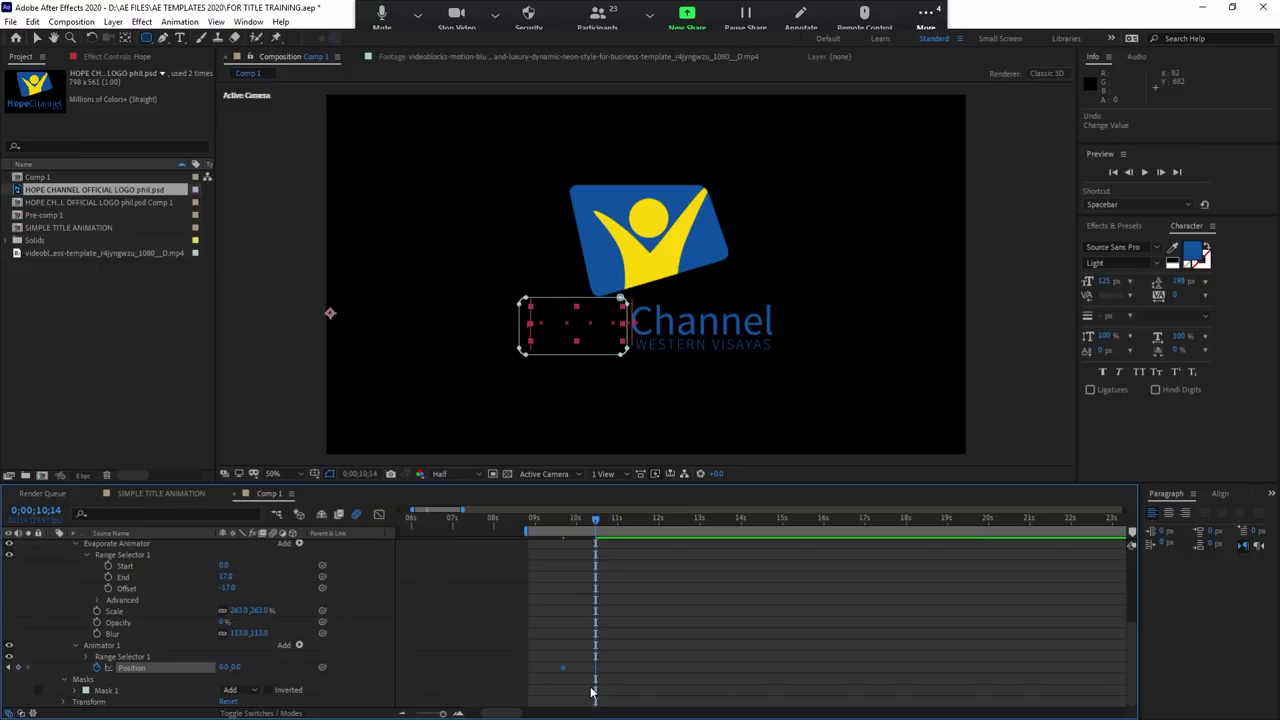
pyautogui.click(19, 668)
pyautogui.moveTo(226, 667); pyautogui.dragTo(300, 667)
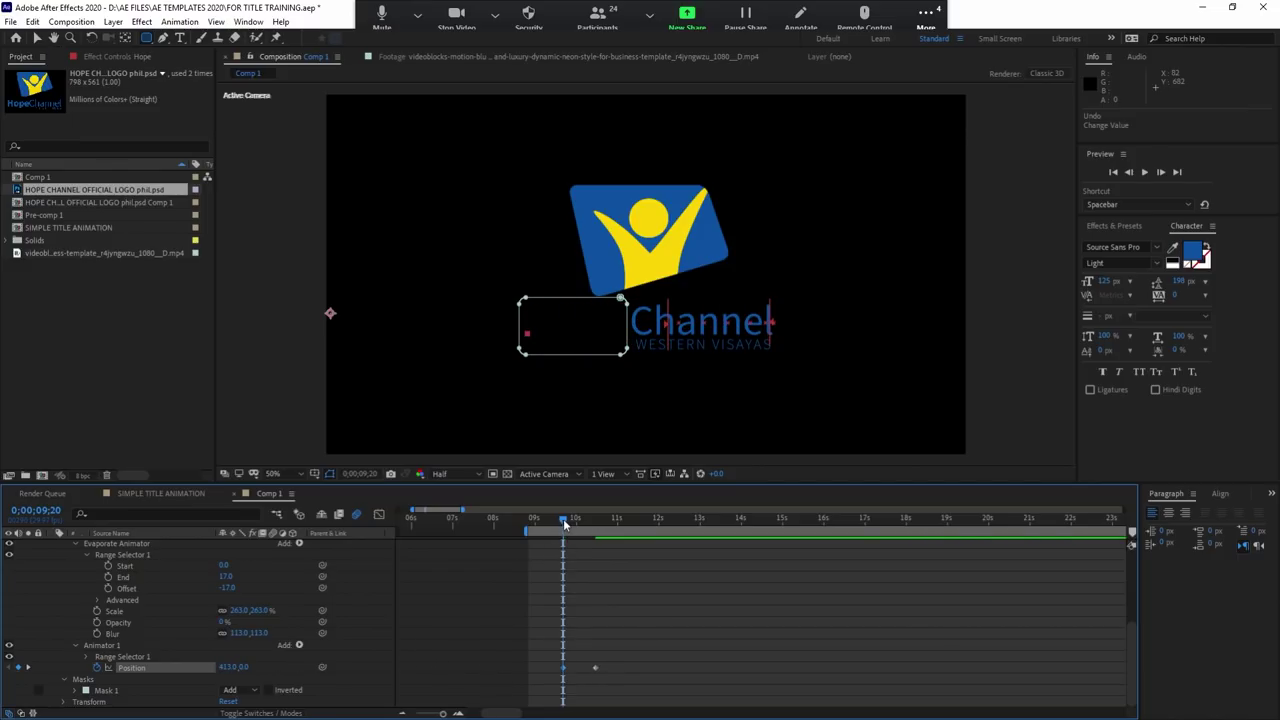
pyautogui.moveTo(563, 519); pyautogui.dragTo(598, 521)
pyautogui.click(594, 668)
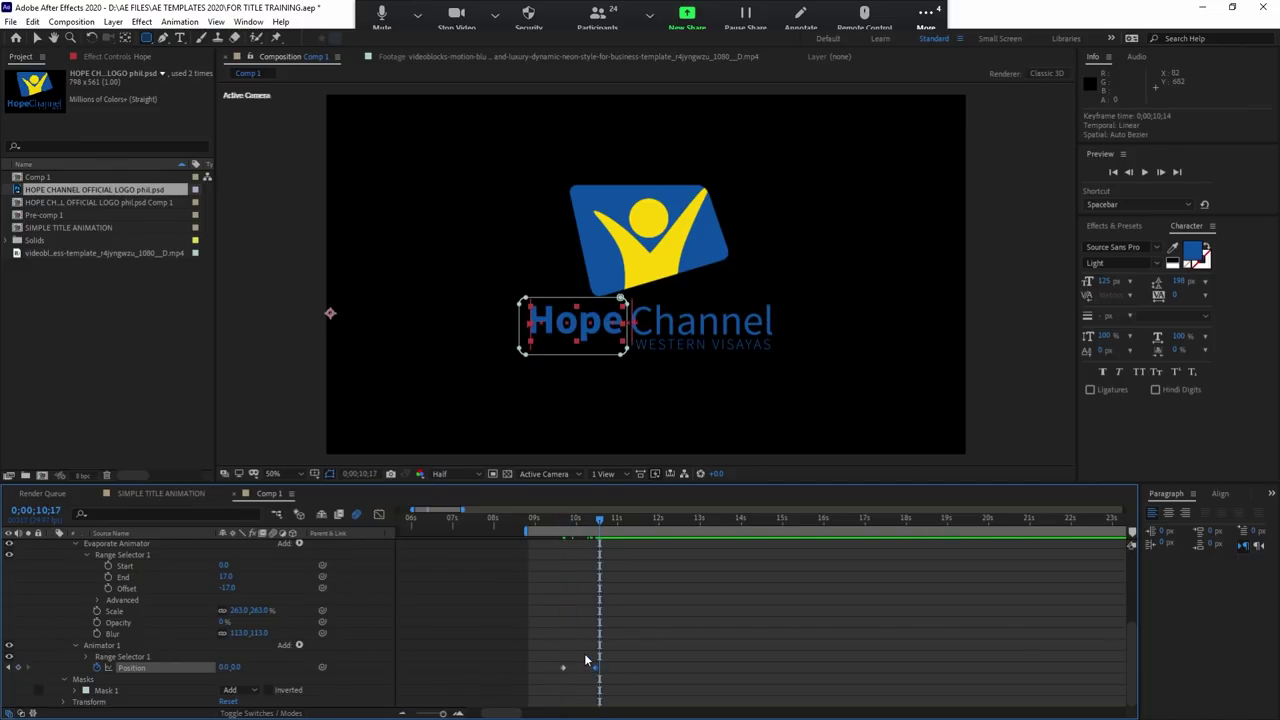
pyautogui.click(563, 522)
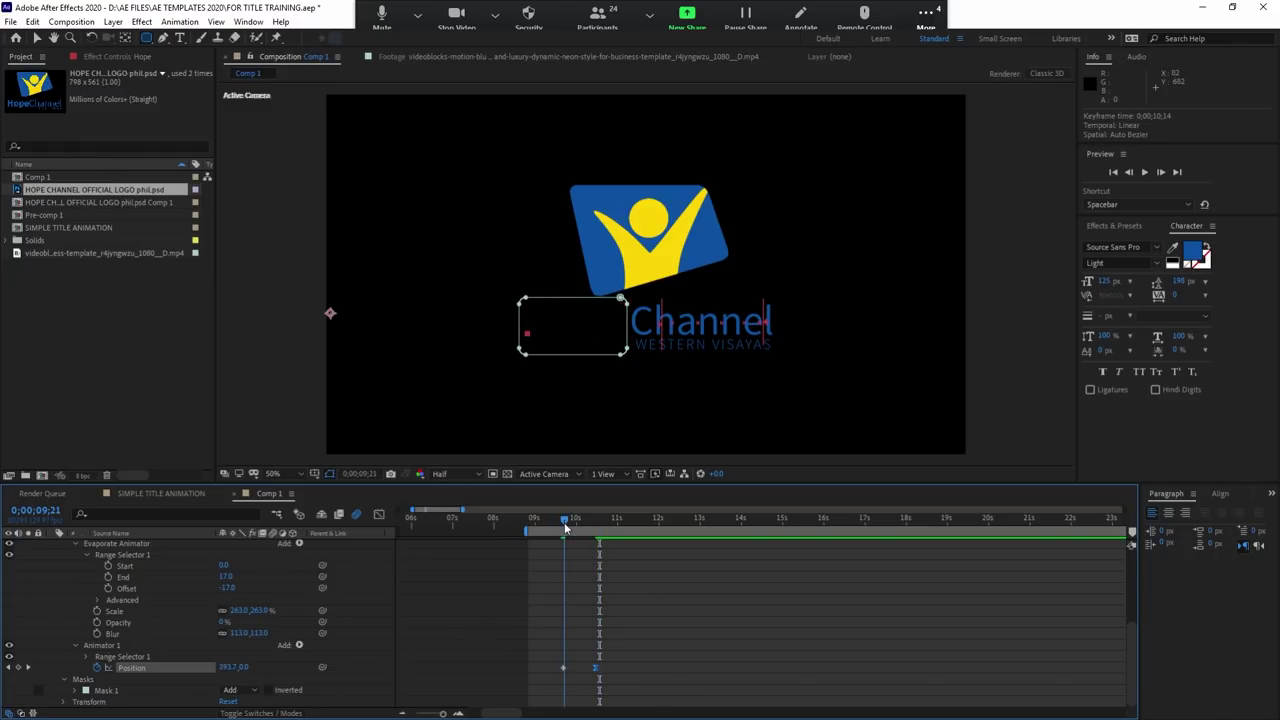
pyautogui.scroll(2, 658, 628)
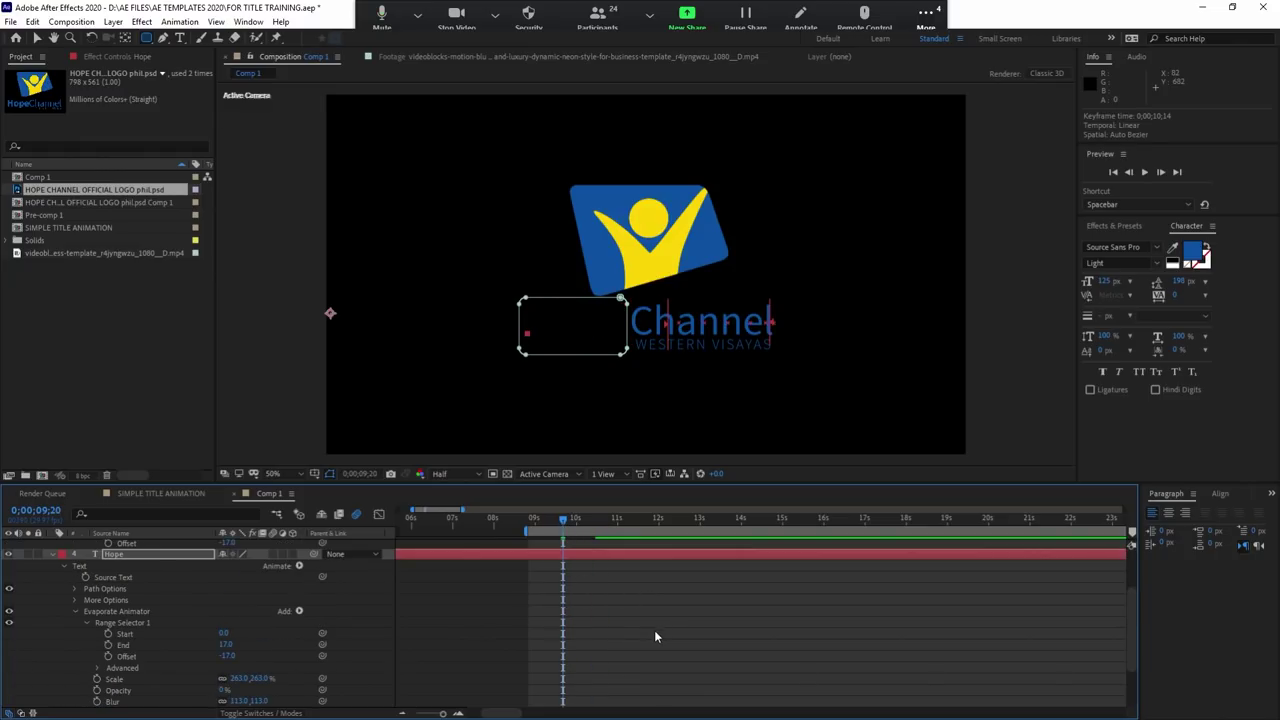
pyautogui.scroll(-2, 645, 630)
pyautogui.scroll(3, 638, 628)
# Step: On the Channel layer, drag a rectangular Mask 1 around the word Channel
pyautogui.click(604, 590)
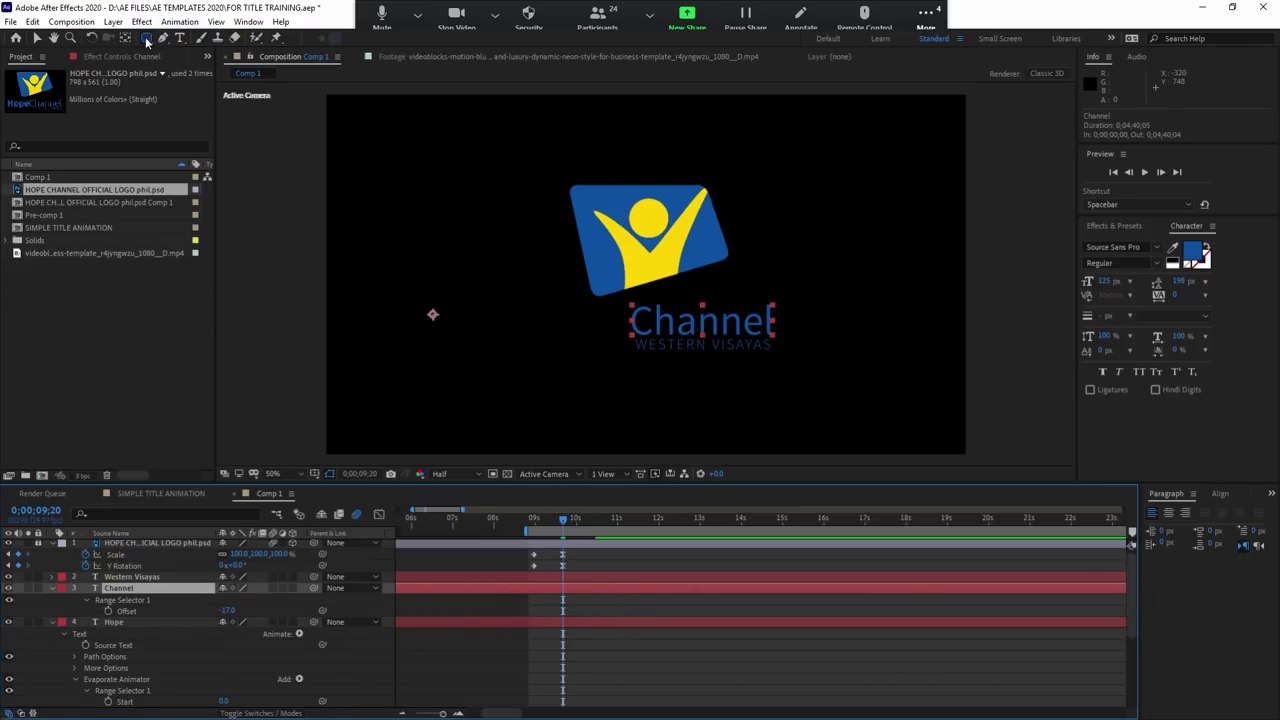
pyautogui.moveTo(628, 298); pyautogui.dragTo(784, 348)
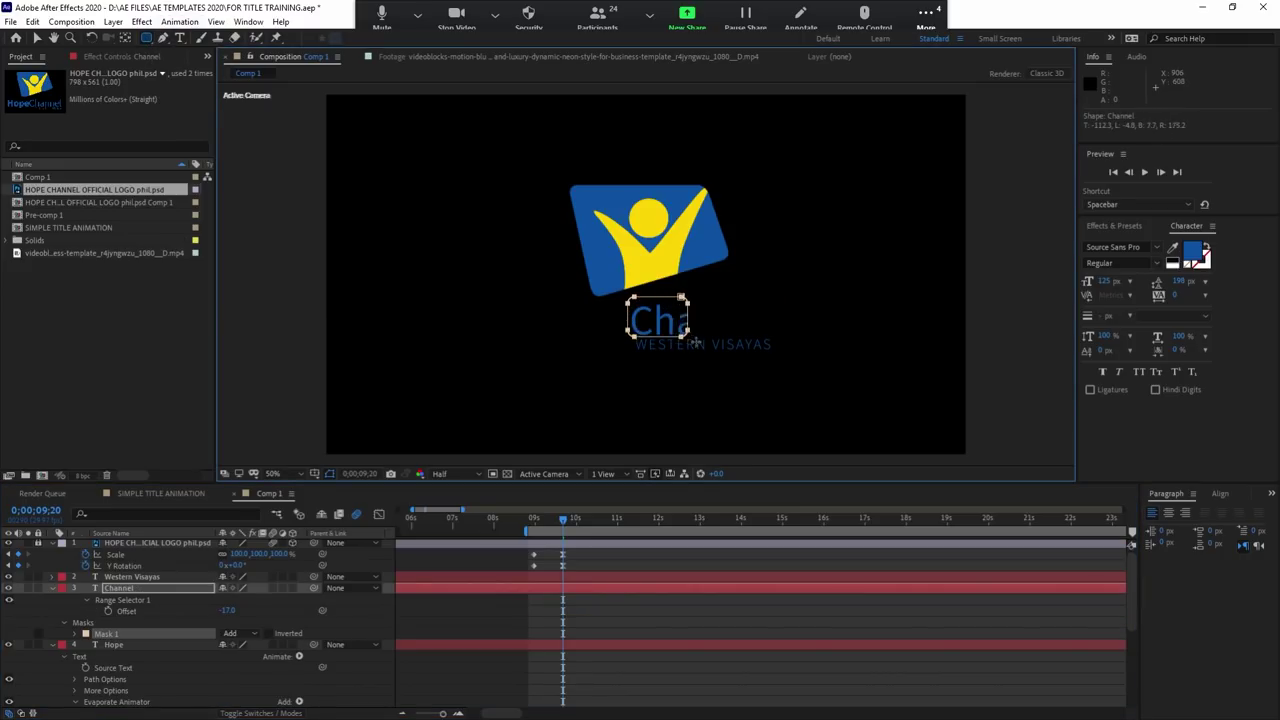
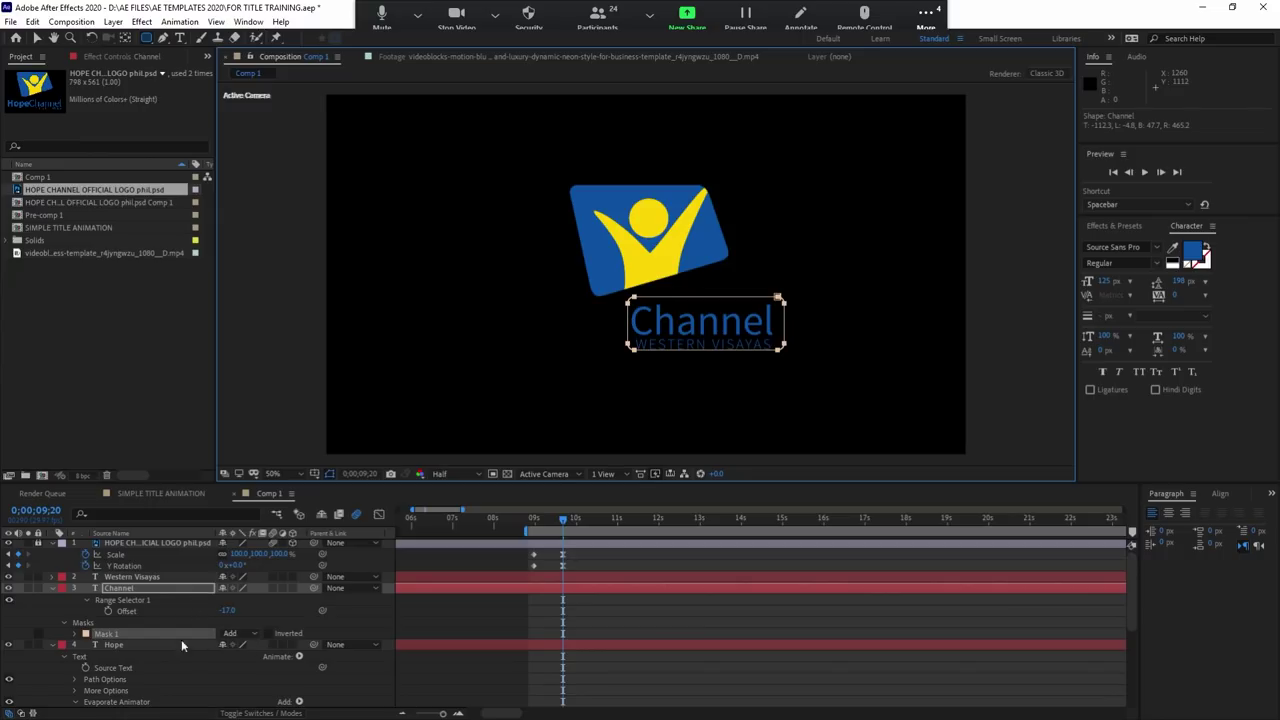
# Step: Start keyframing Channel's Animator 1 Position at 10;14 with a value of 0
pyautogui.click(52, 588)
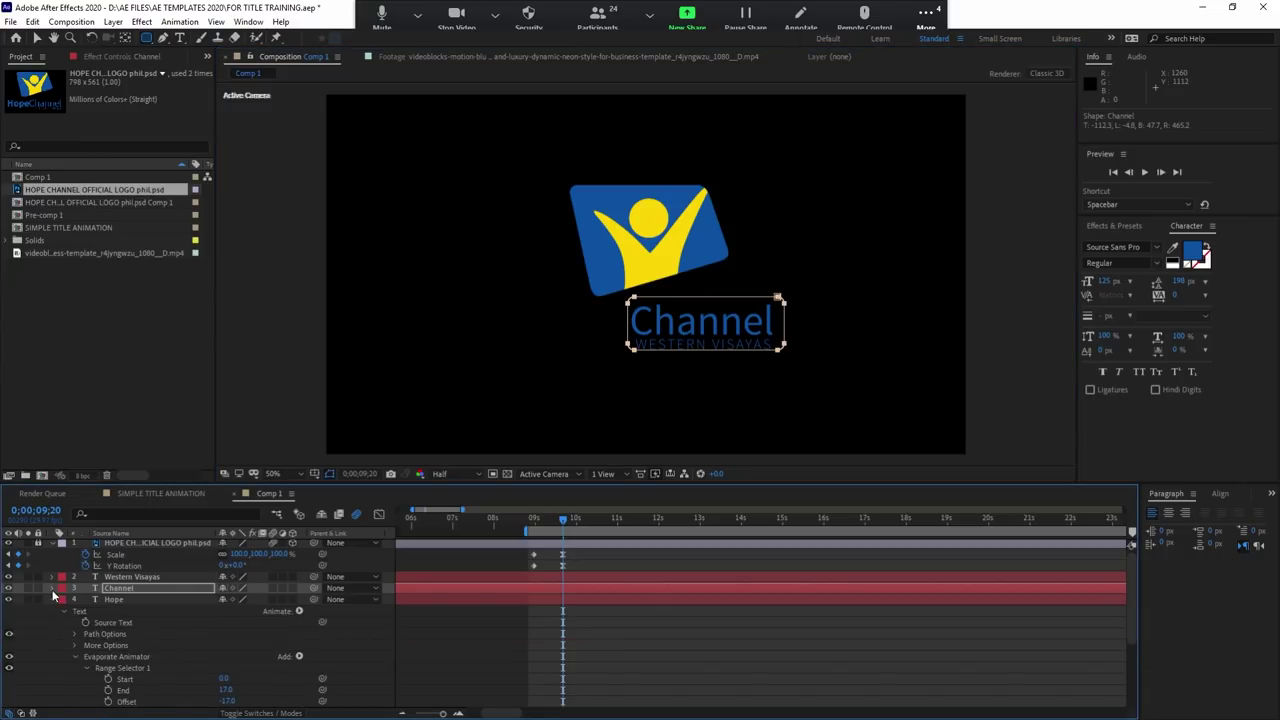
pyautogui.click(52, 588)
pyautogui.scroll(-2, 53, 598)
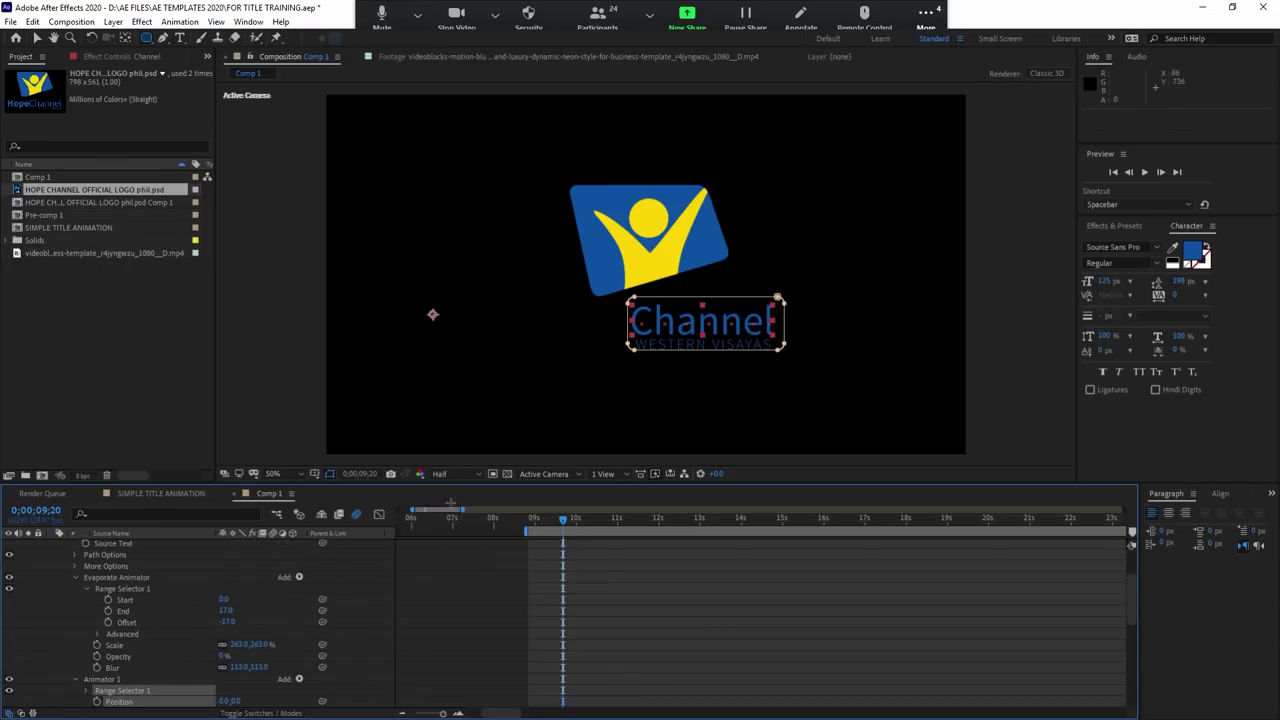
pyautogui.click(97, 701)
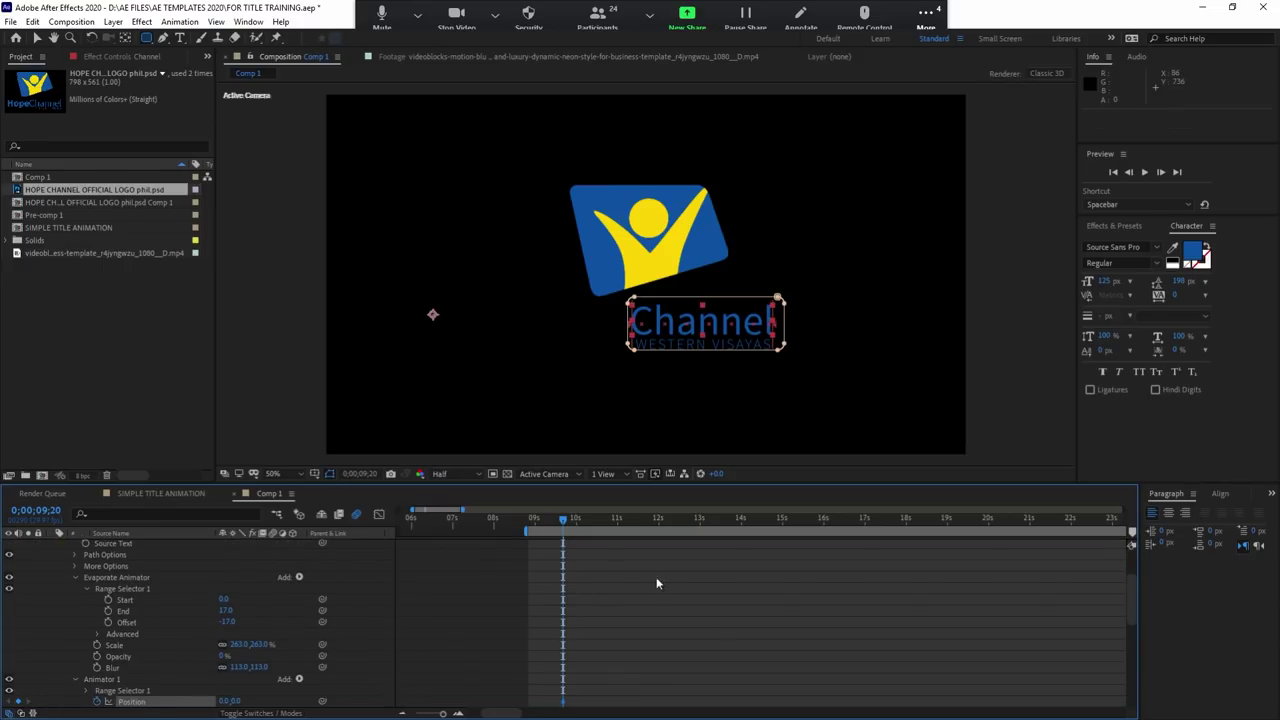
pyautogui.scroll(-2, 636, 594)
pyautogui.scroll(-2, 633, 590)
pyautogui.scroll(5, 633, 590)
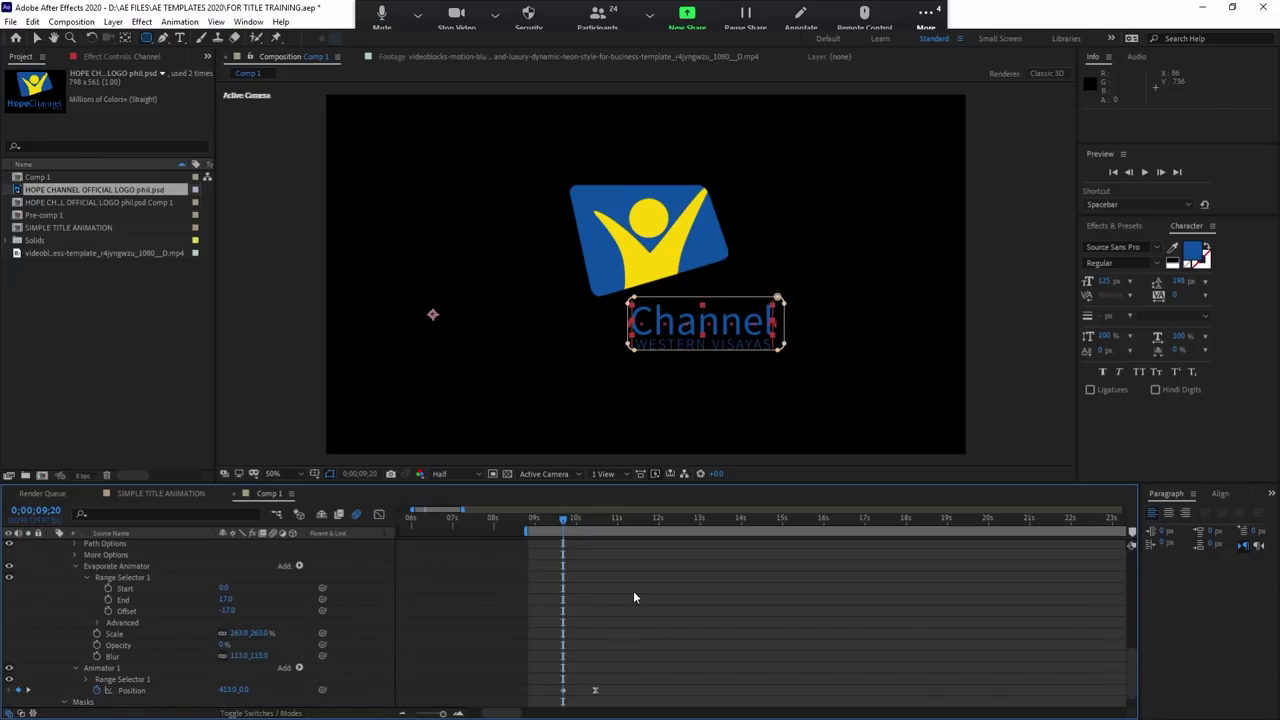
# Step: At 9;20, set the animator Position to -551 so Channel starts outside its box
pyautogui.moveTo(600, 521); pyautogui.dragTo(596, 526)
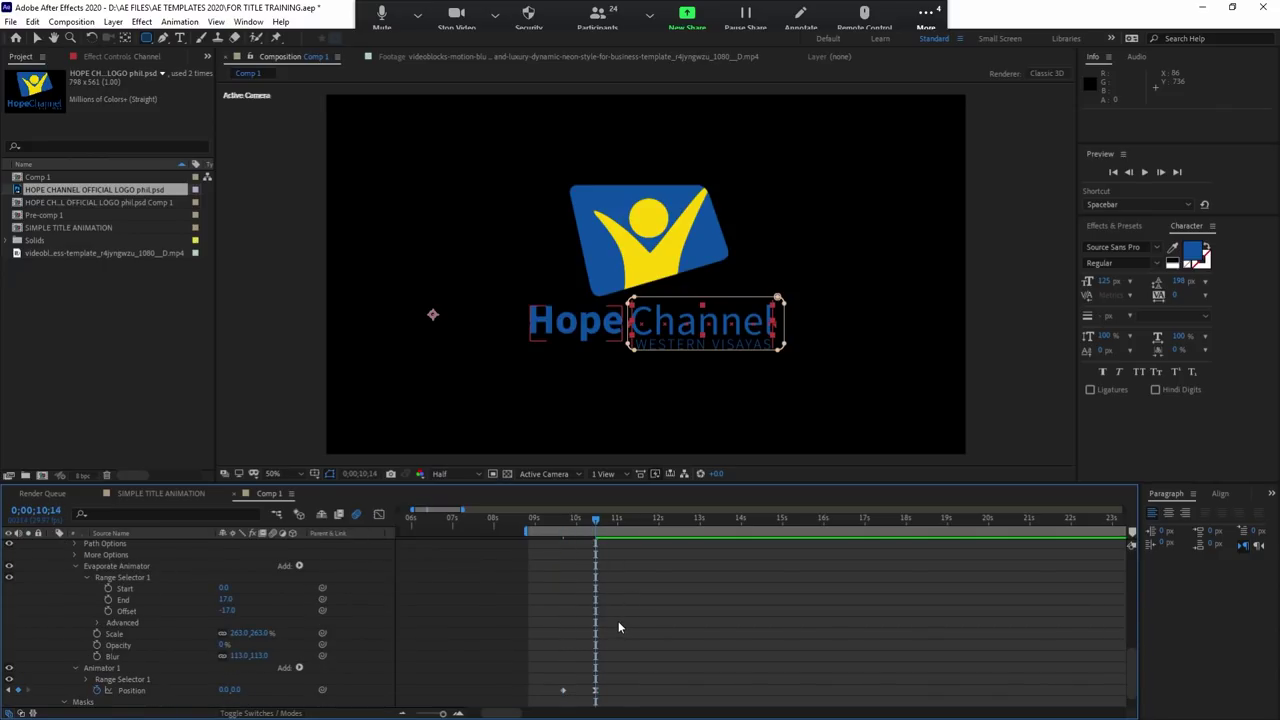
pyautogui.scroll(-3, 618, 621)
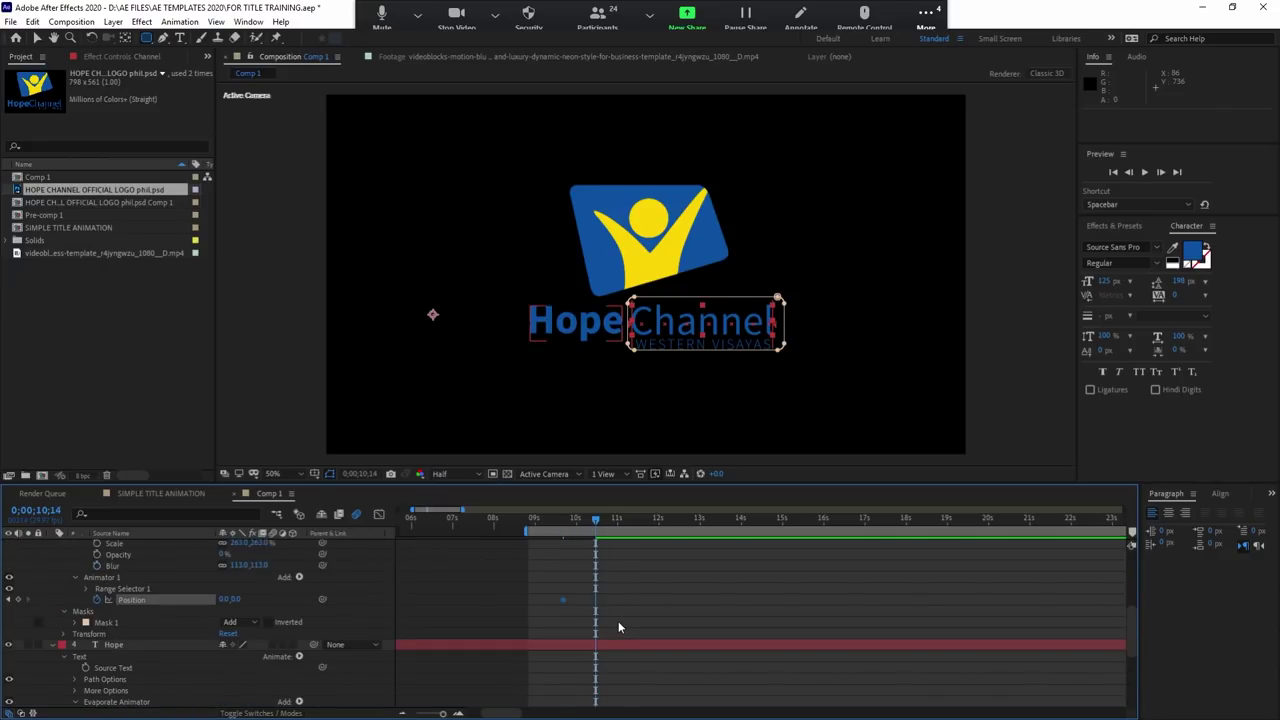
pyautogui.click(10, 599)
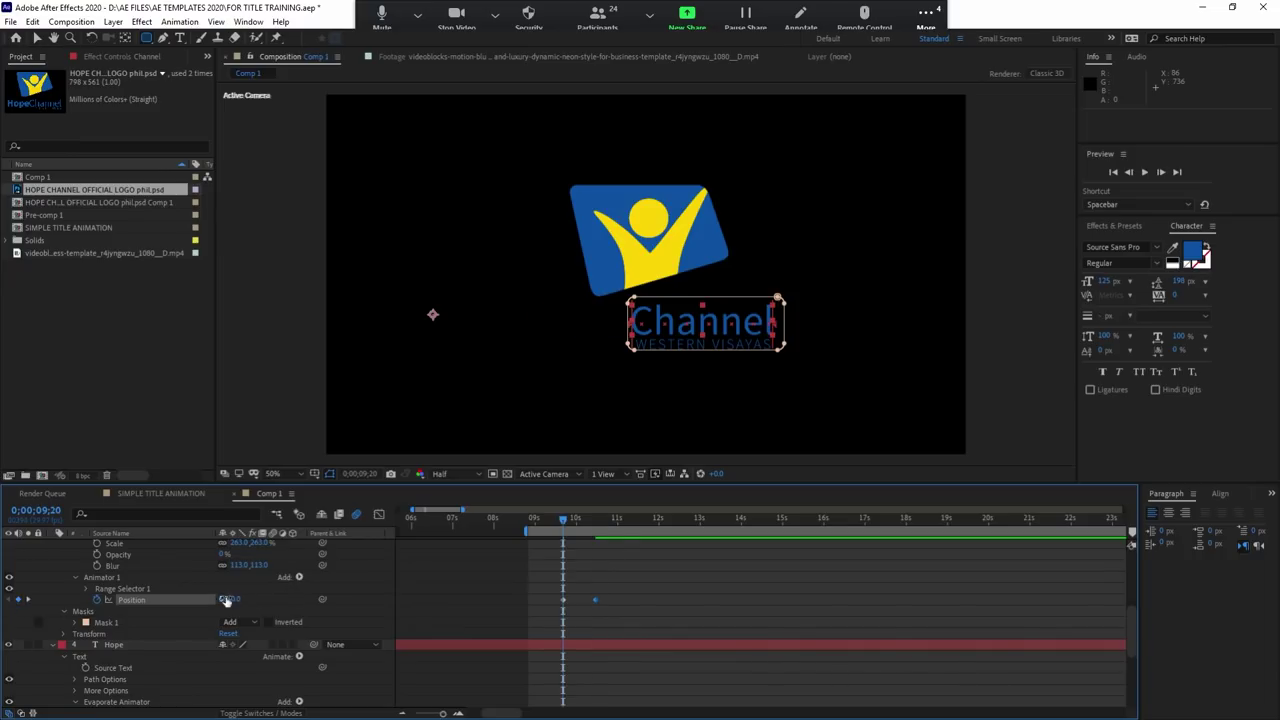
pyautogui.moveTo(226, 599); pyautogui.dragTo(127, 599)
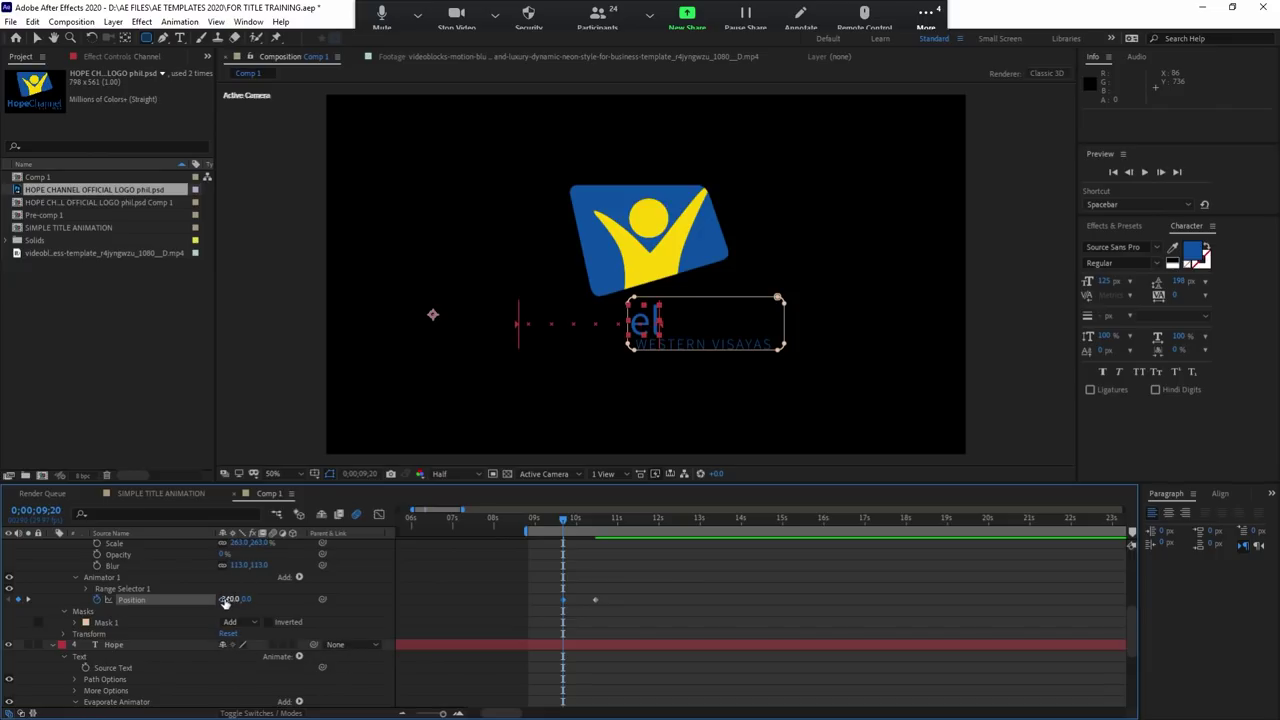
pyautogui.moveTo(226, 599); pyautogui.dragTo(94, 612)
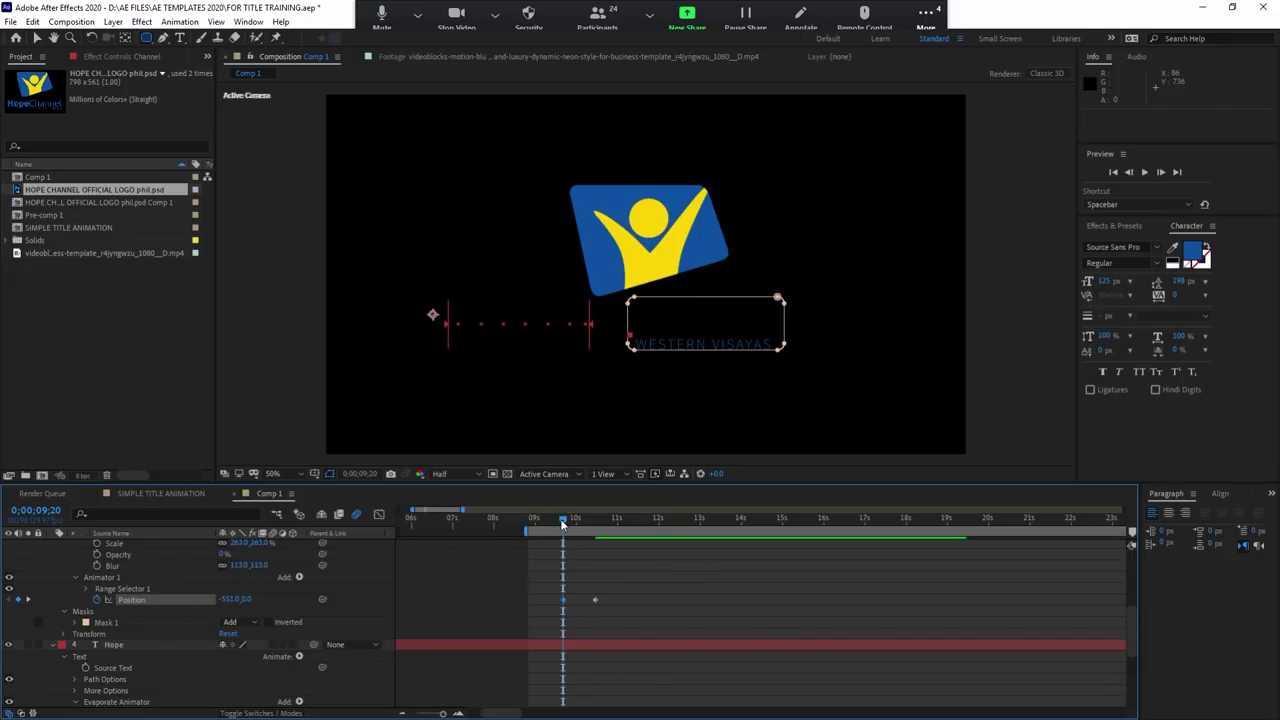
# Step: Scrub and RAM-preview the Channel slide-in around 10 seconds, stopping at 10;14
pyautogui.click(598, 600)
pyautogui.click(595, 600)
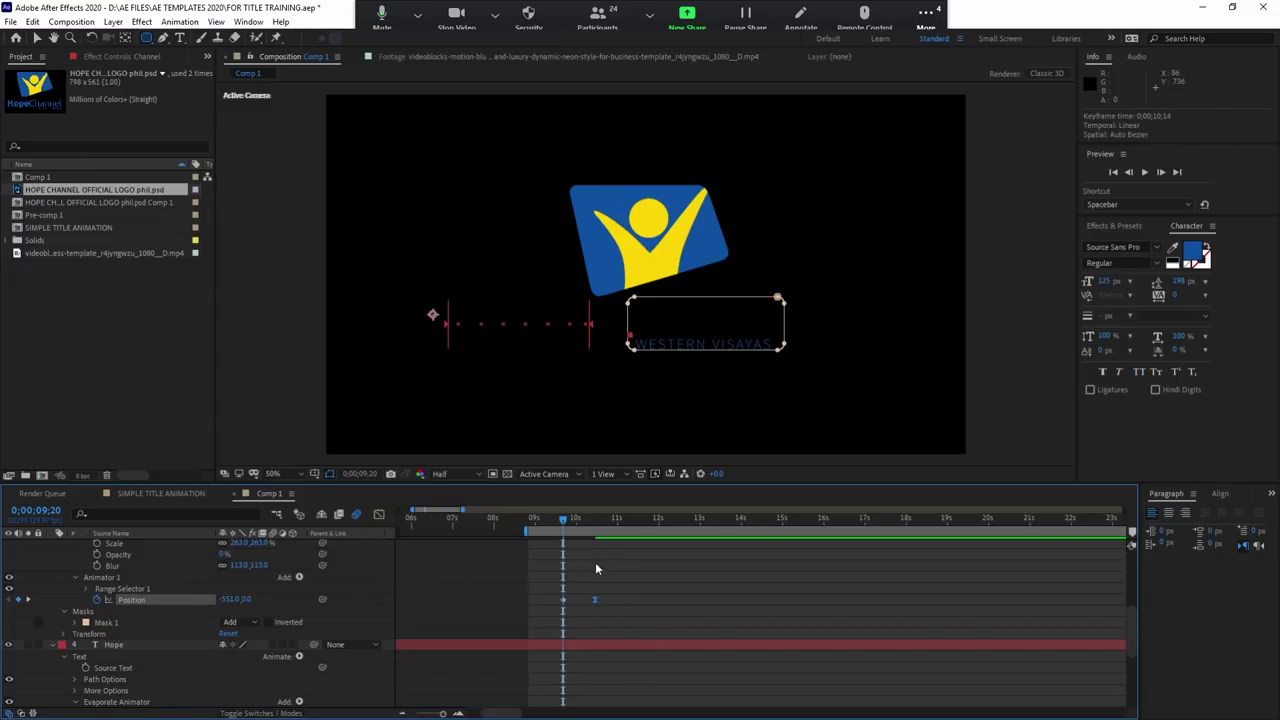
pyautogui.moveTo(569, 520); pyautogui.dragTo(563, 532)
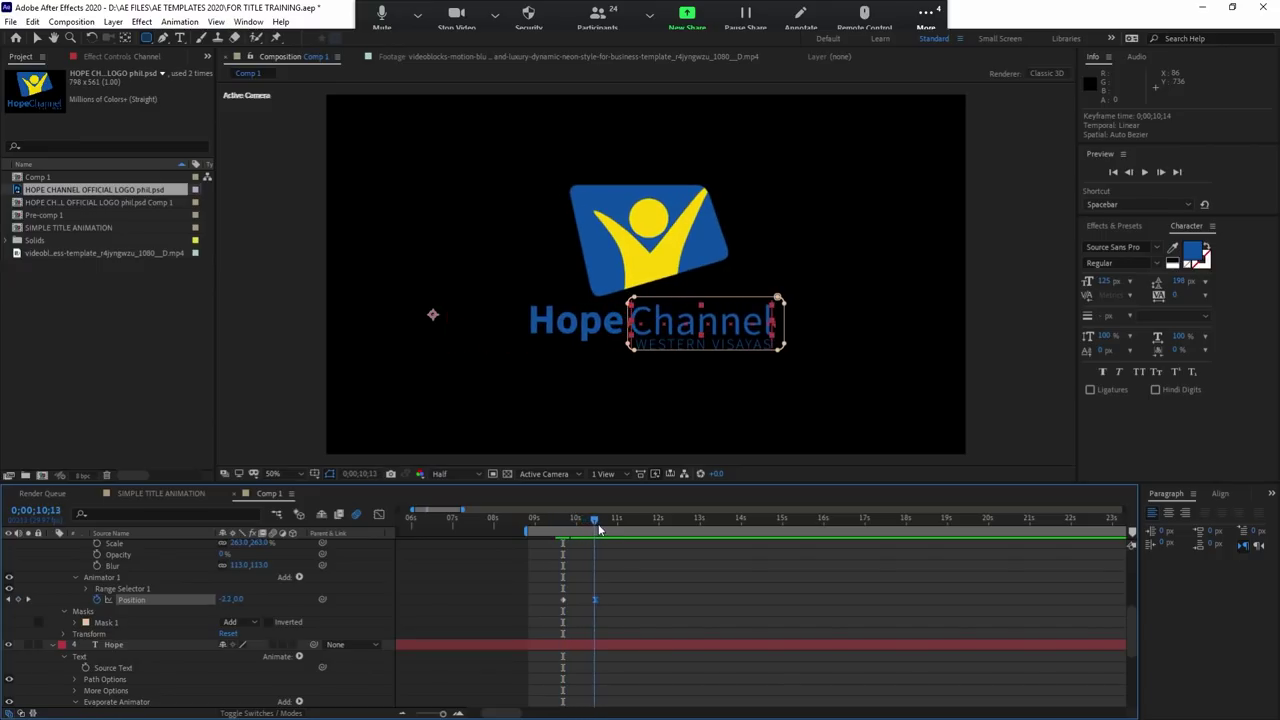
pyautogui.moveTo(563, 532)
pyautogui.mouseDown()
pyautogui.moveTo(551, 530)
pyautogui.moveTo(565, 530)
pyautogui.mouseUp()
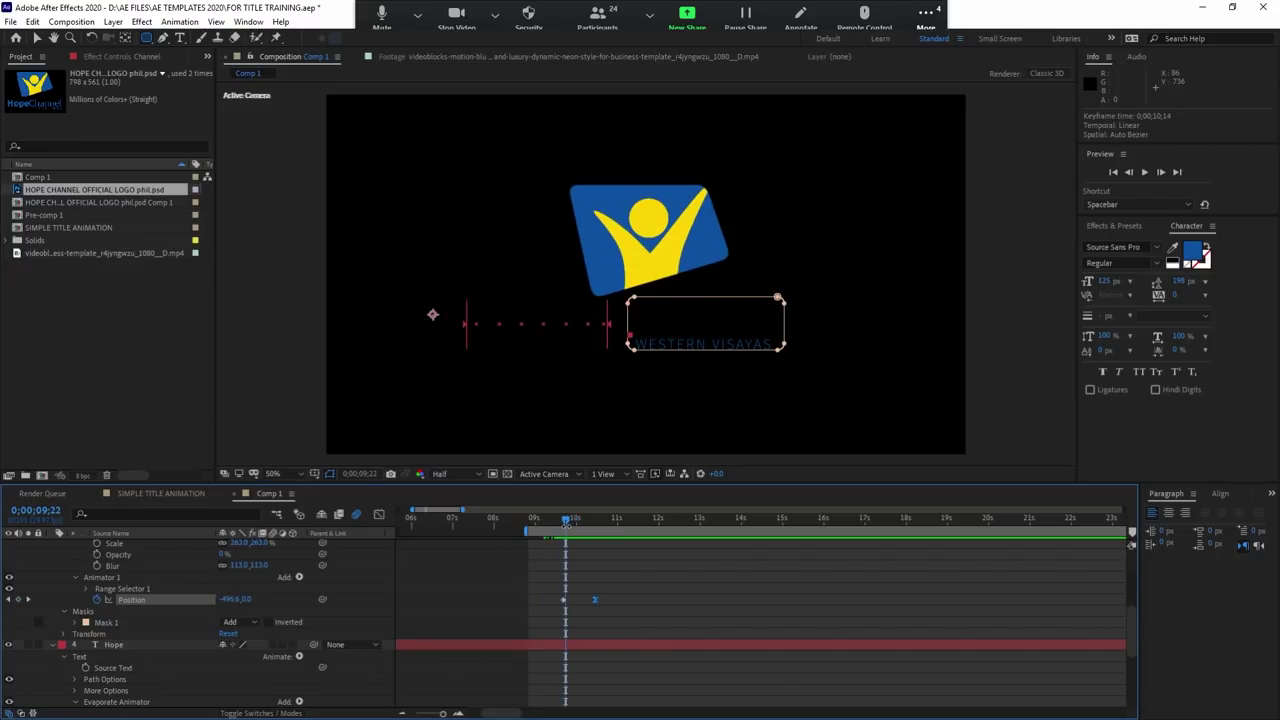
pyautogui.press('space')
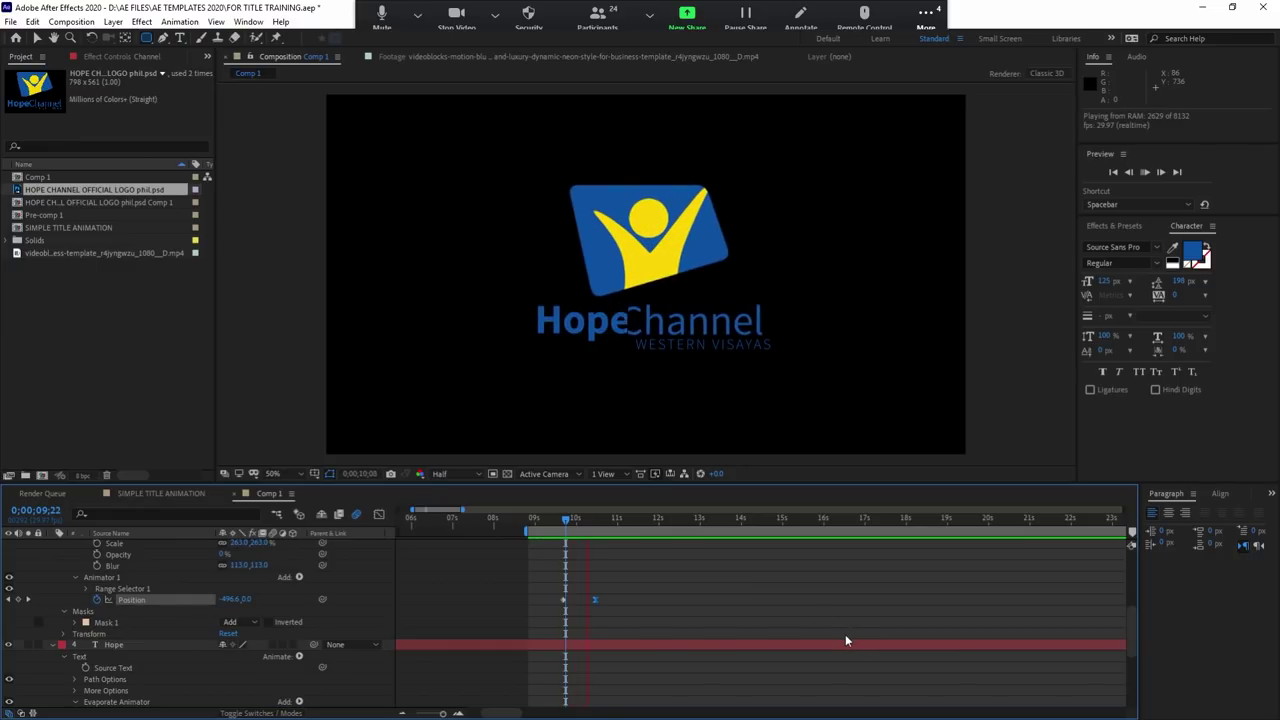
pyautogui.press('space')
pyautogui.moveTo(570, 525); pyautogui.dragTo(589, 522)
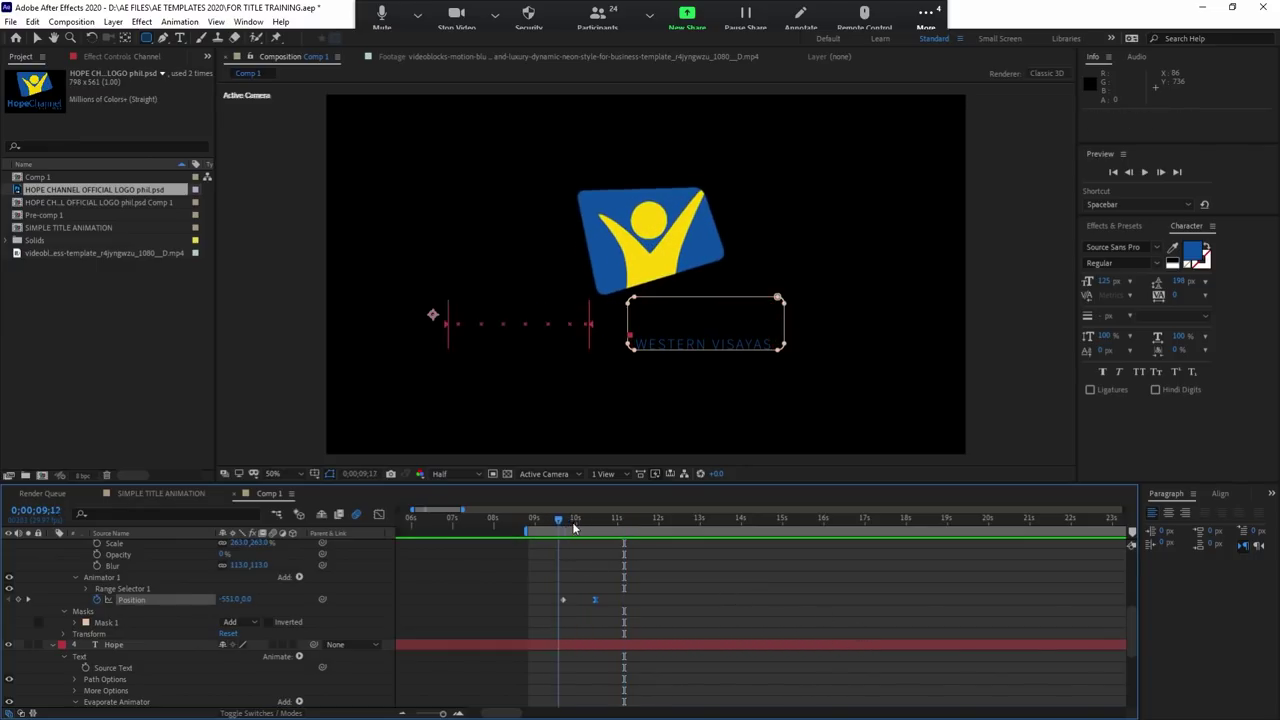
pyautogui.press('space')
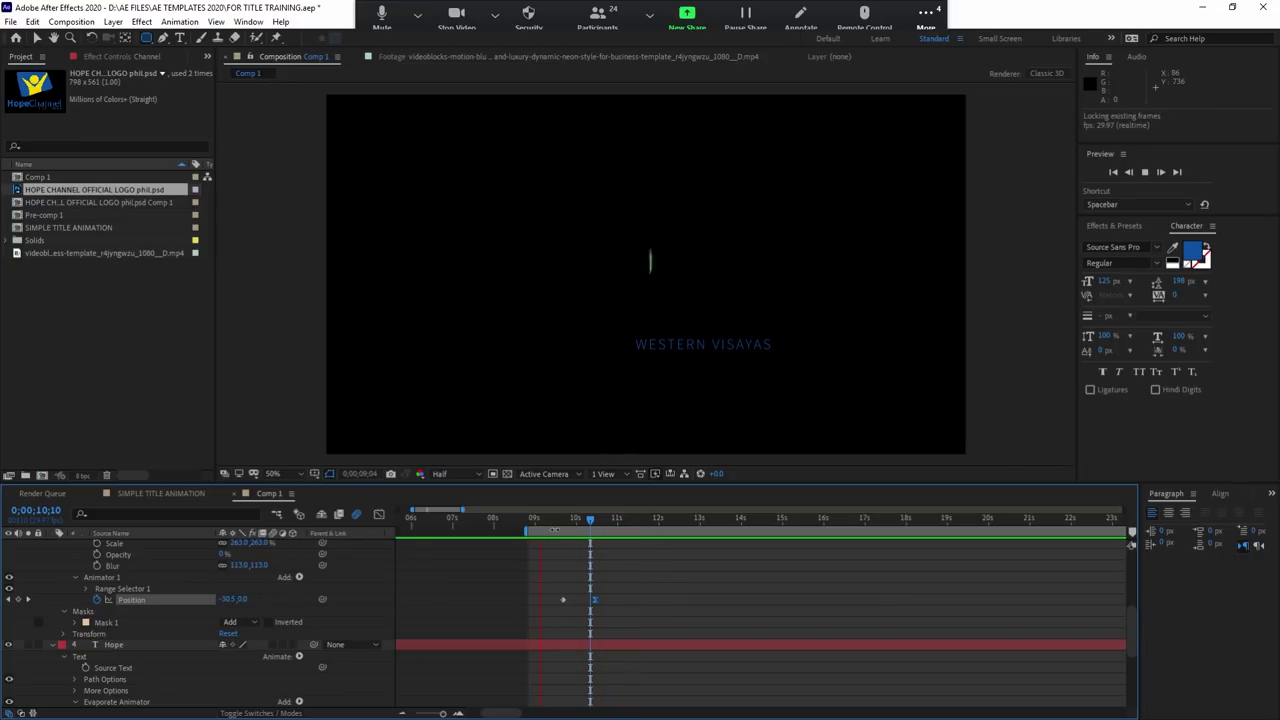
pyautogui.moveTo(604, 524); pyautogui.dragTo(596, 521)
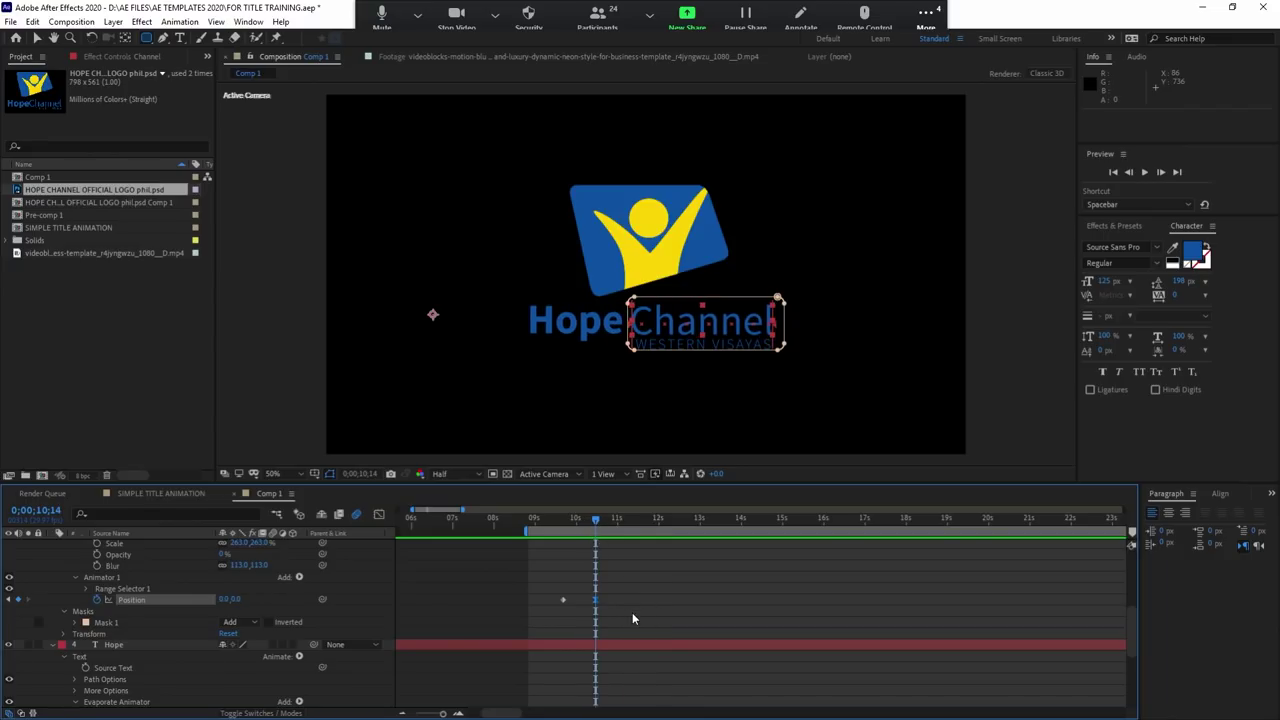
# Step: Apply the Evaporate text animation preset to the Western Visayas text layer
pyautogui.scroll(3, 615, 644)
pyautogui.scroll(3, 615, 642)
pyautogui.click(618, 582)
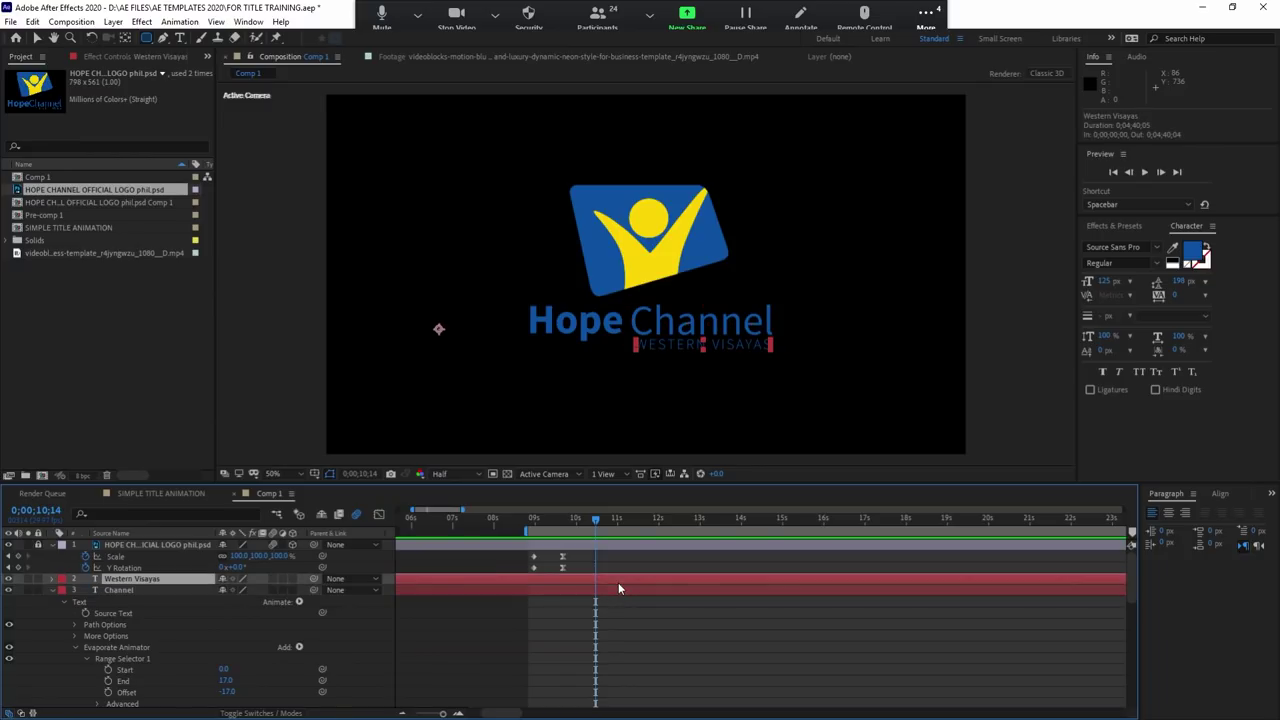
pyautogui.click(618, 589)
pyautogui.click(1107, 227)
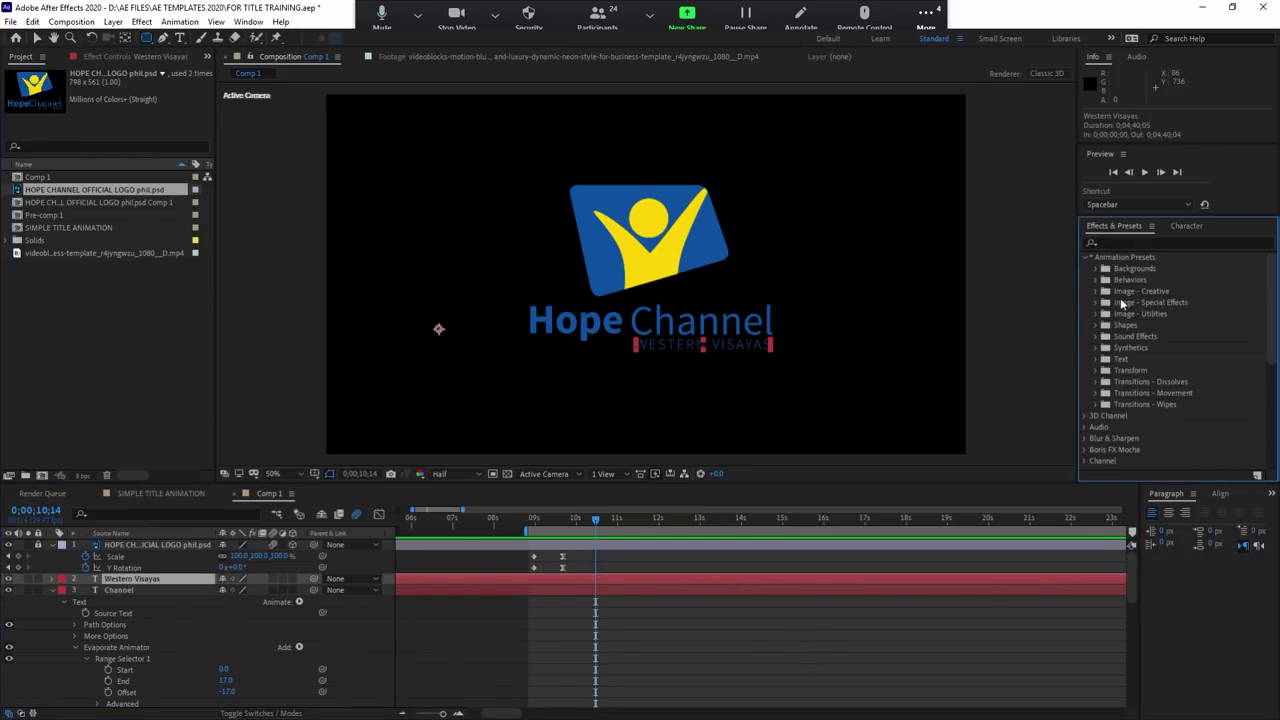
pyautogui.click(1097, 360)
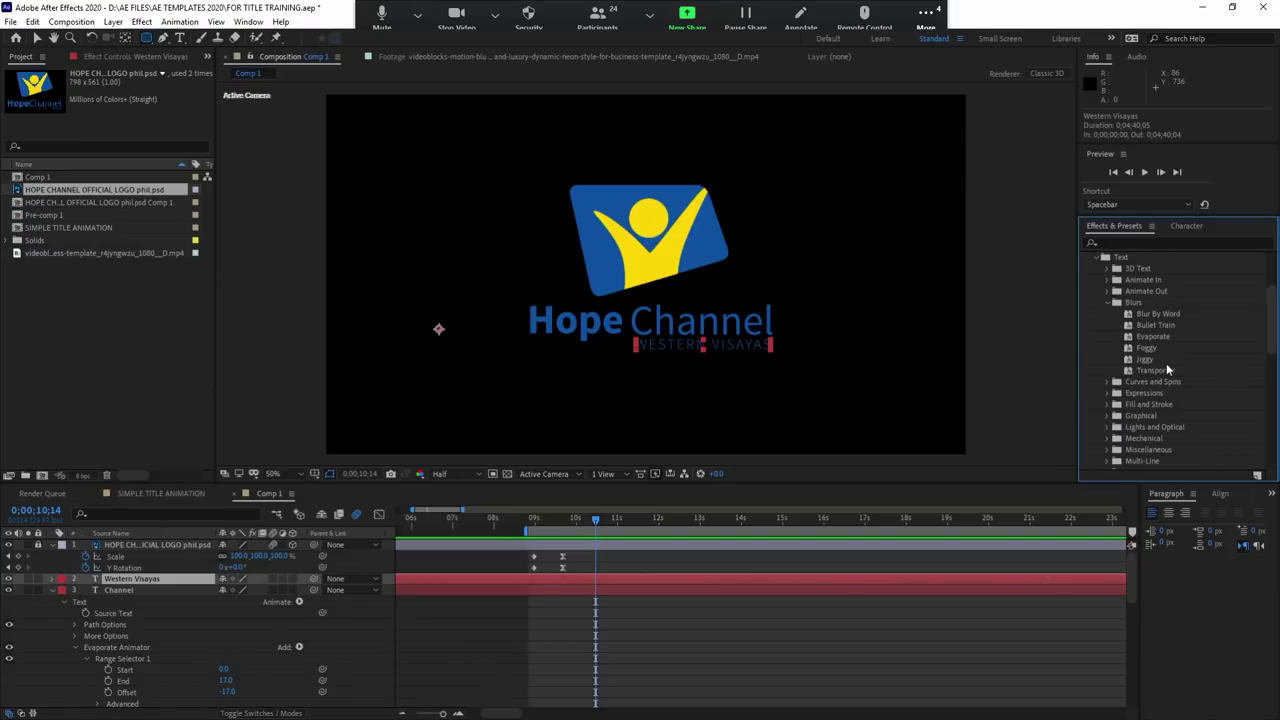
pyautogui.click(1148, 340)
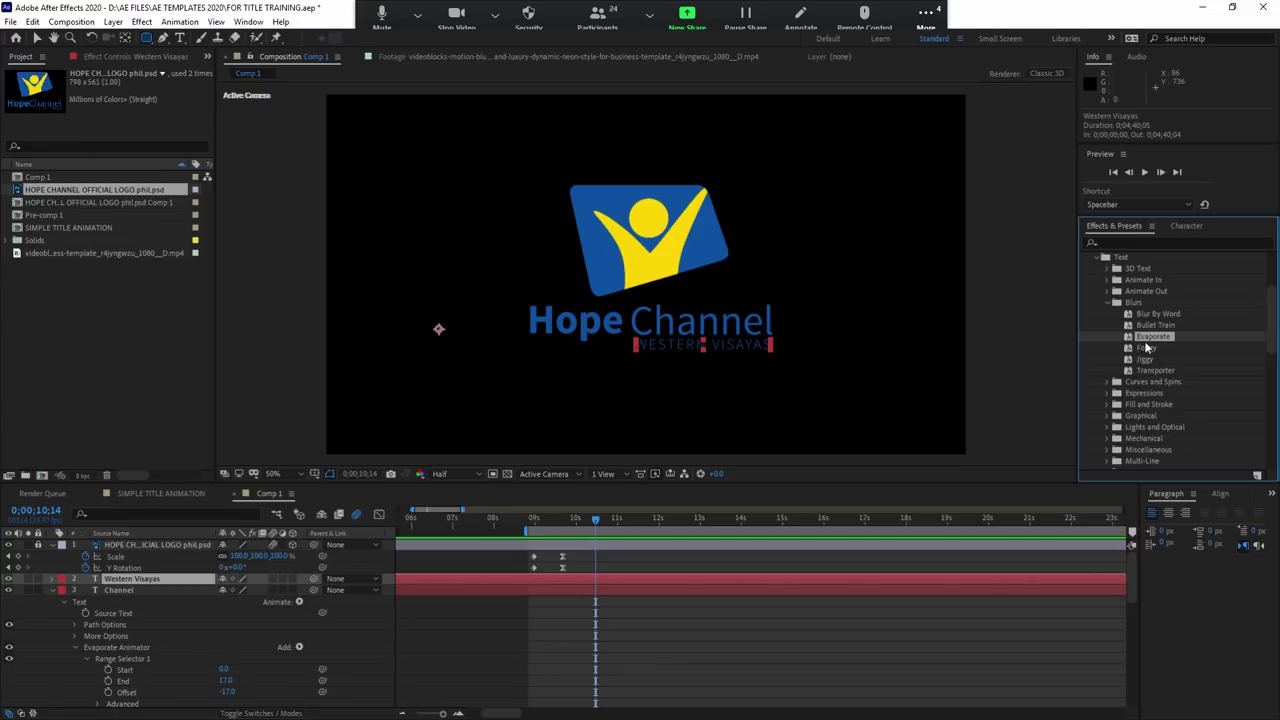
pyautogui.moveTo(1149, 337); pyautogui.dragTo(588, 579)
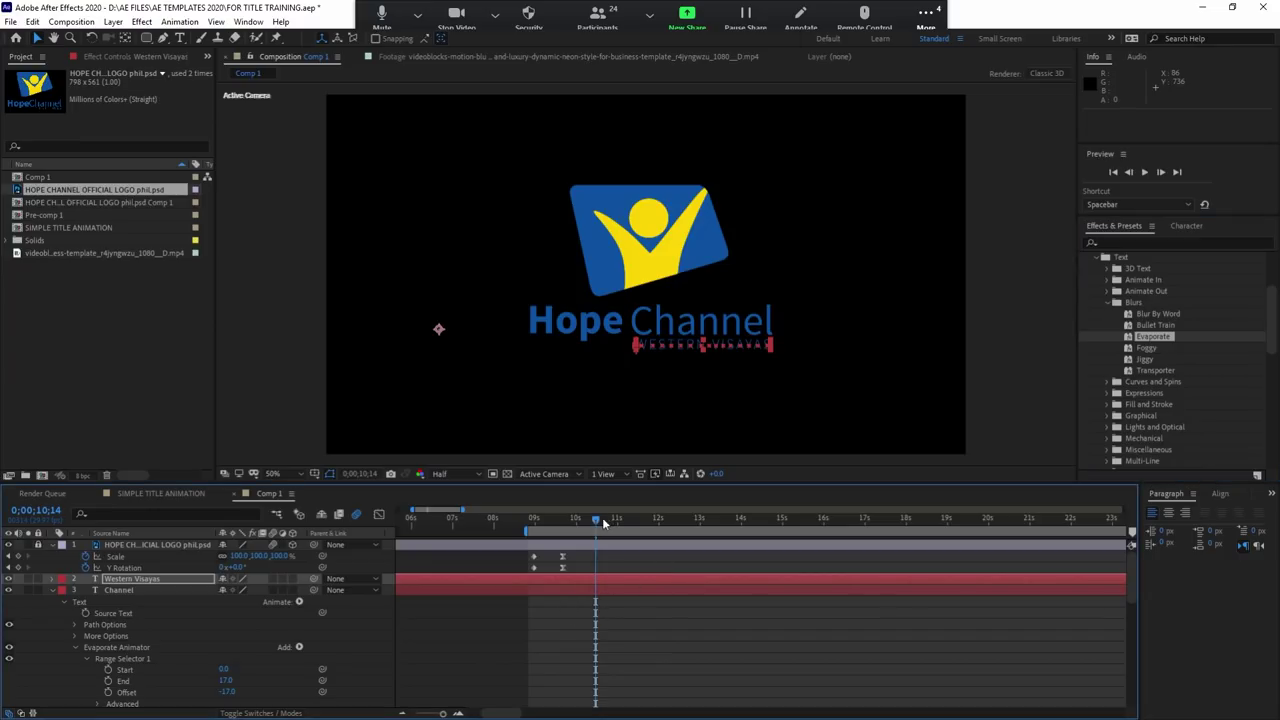
# Step: Shift the Evaporate Offset keyframes later, delete the later one, and preview
pyautogui.press('space')
pyautogui.press('u')
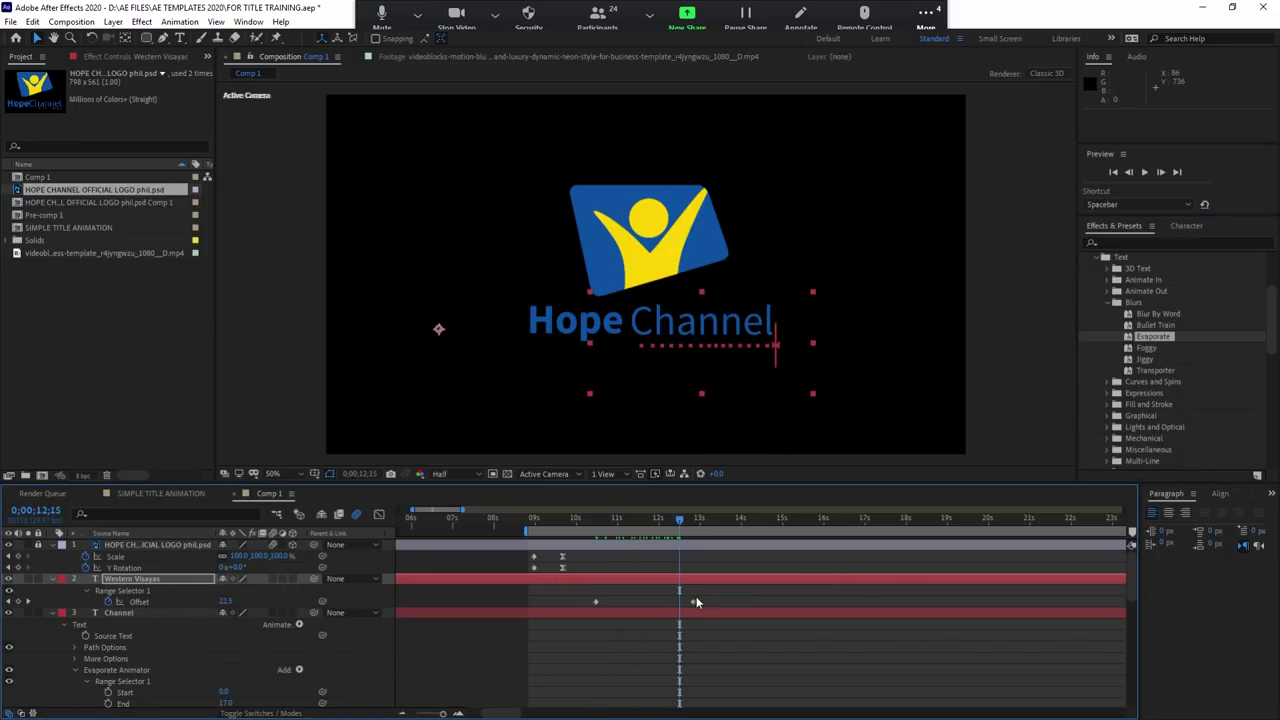
pyautogui.moveTo(595, 601)
pyautogui.mouseDown()
pyautogui.moveTo(572, 601)
pyautogui.moveTo(621, 601)
pyautogui.mouseUp()
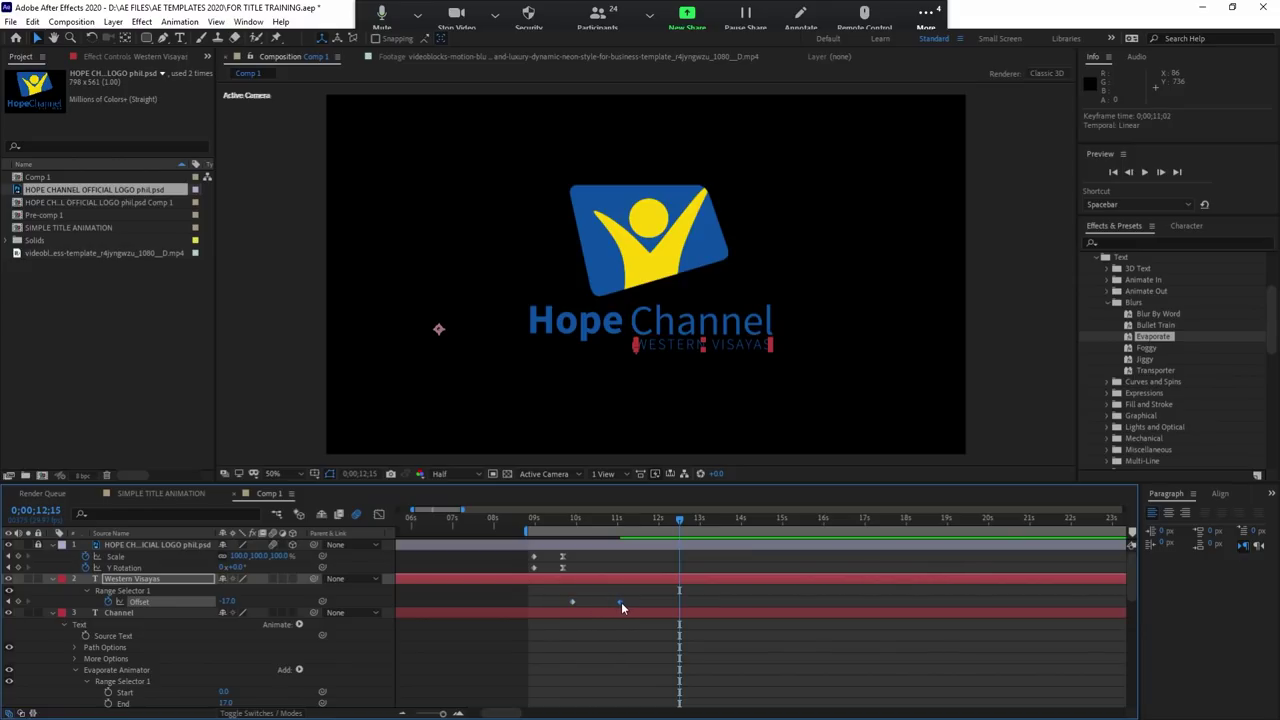
pyautogui.press('Delete')
pyautogui.moveTo(575, 541); pyautogui.dragTo(624, 530)
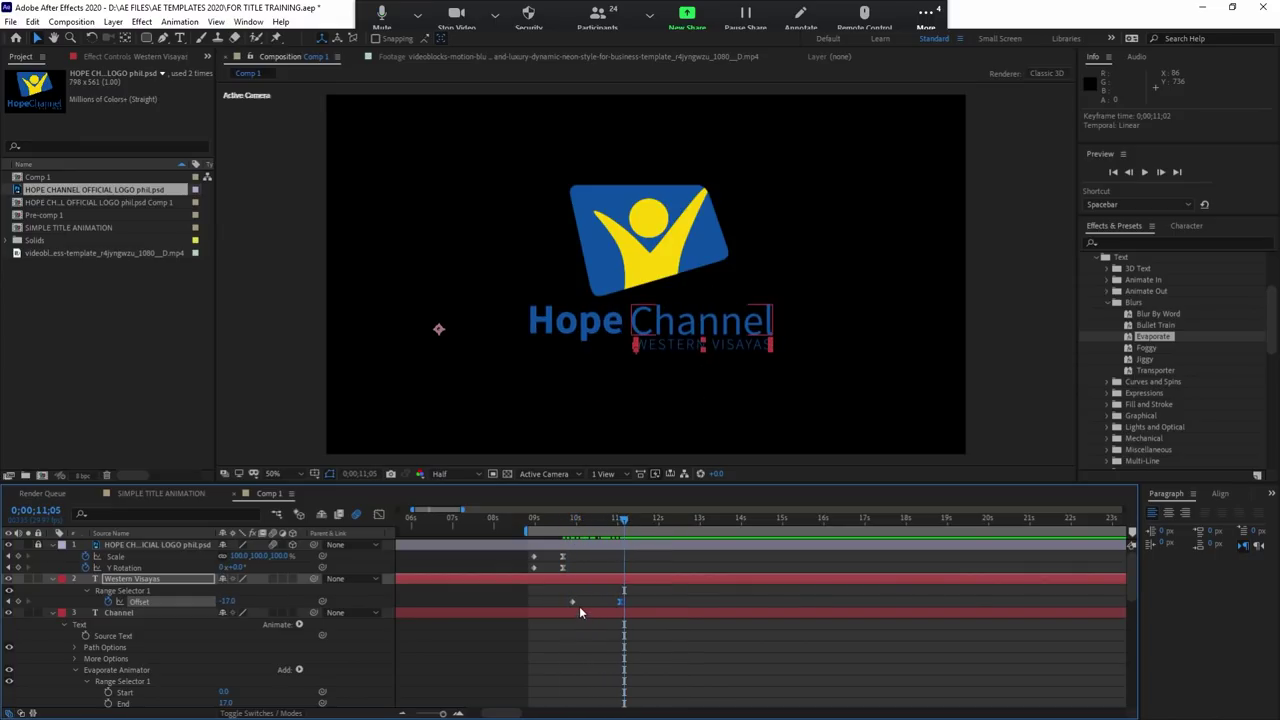
pyautogui.press('space')
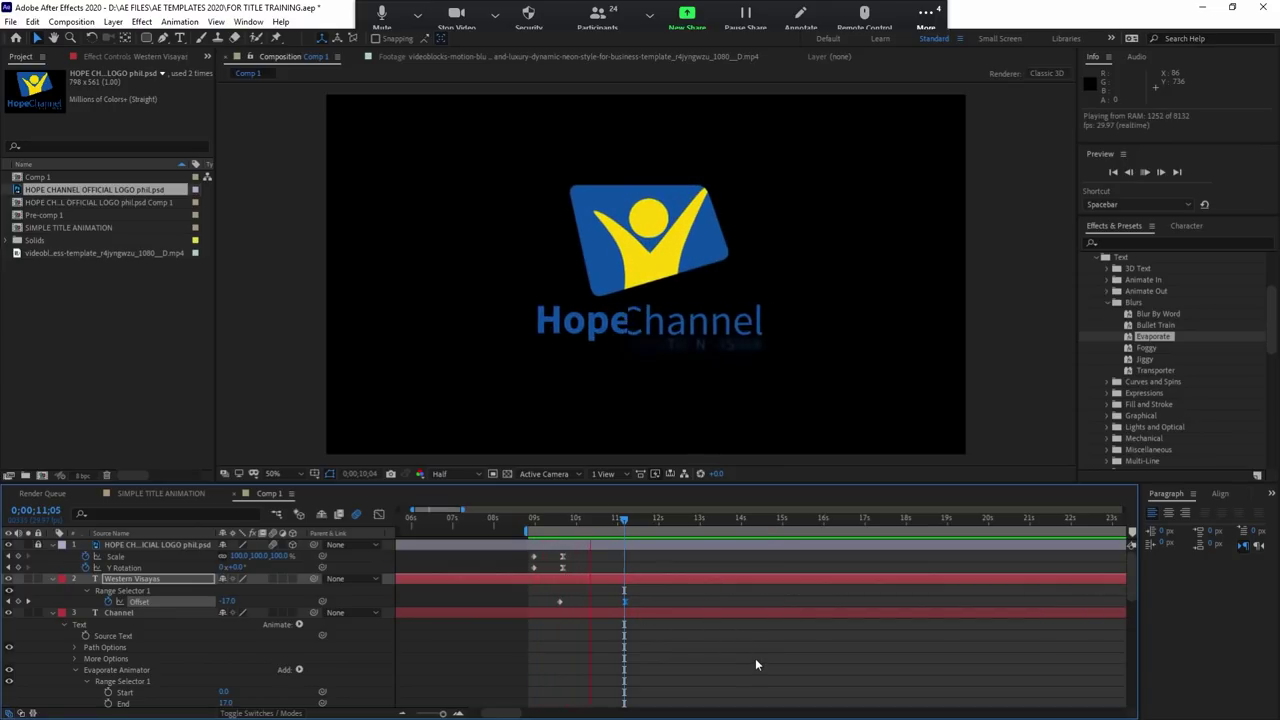
pyautogui.moveTo(559, 601); pyautogui.dragTo(585, 601)
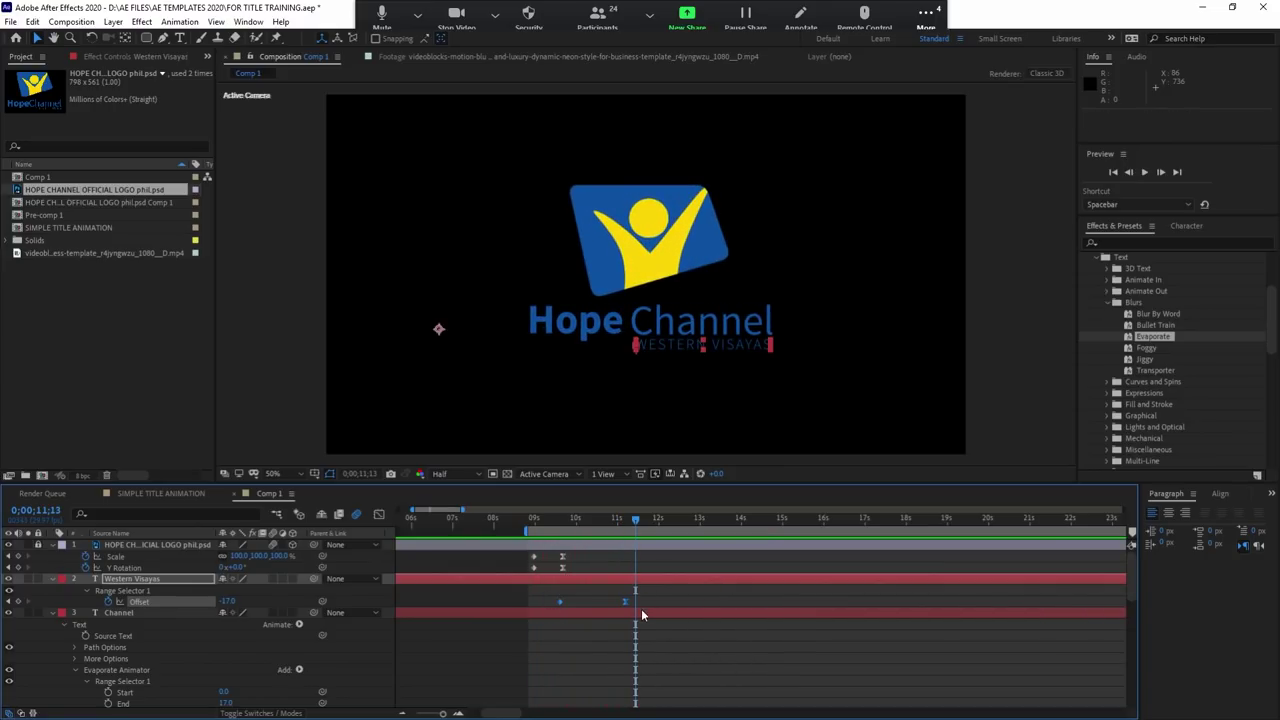
pyautogui.moveTo(544, 527); pyautogui.dragTo(635, 538)
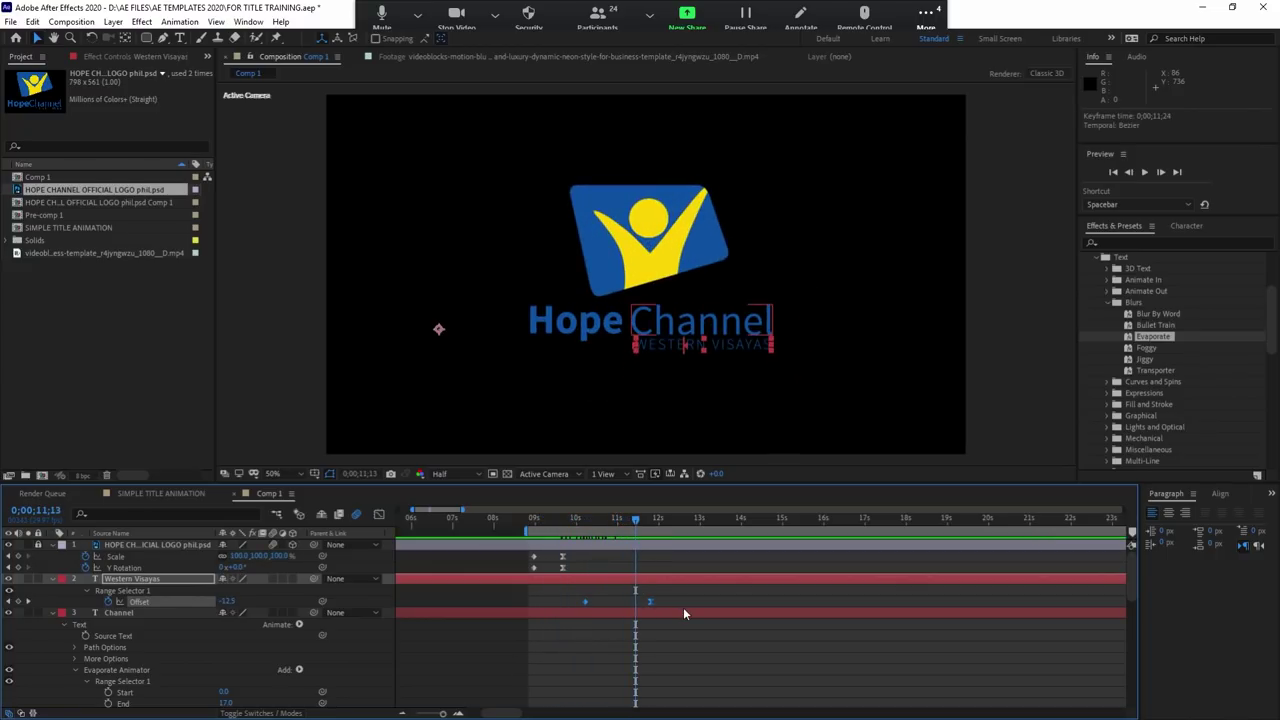
pyautogui.press('space')
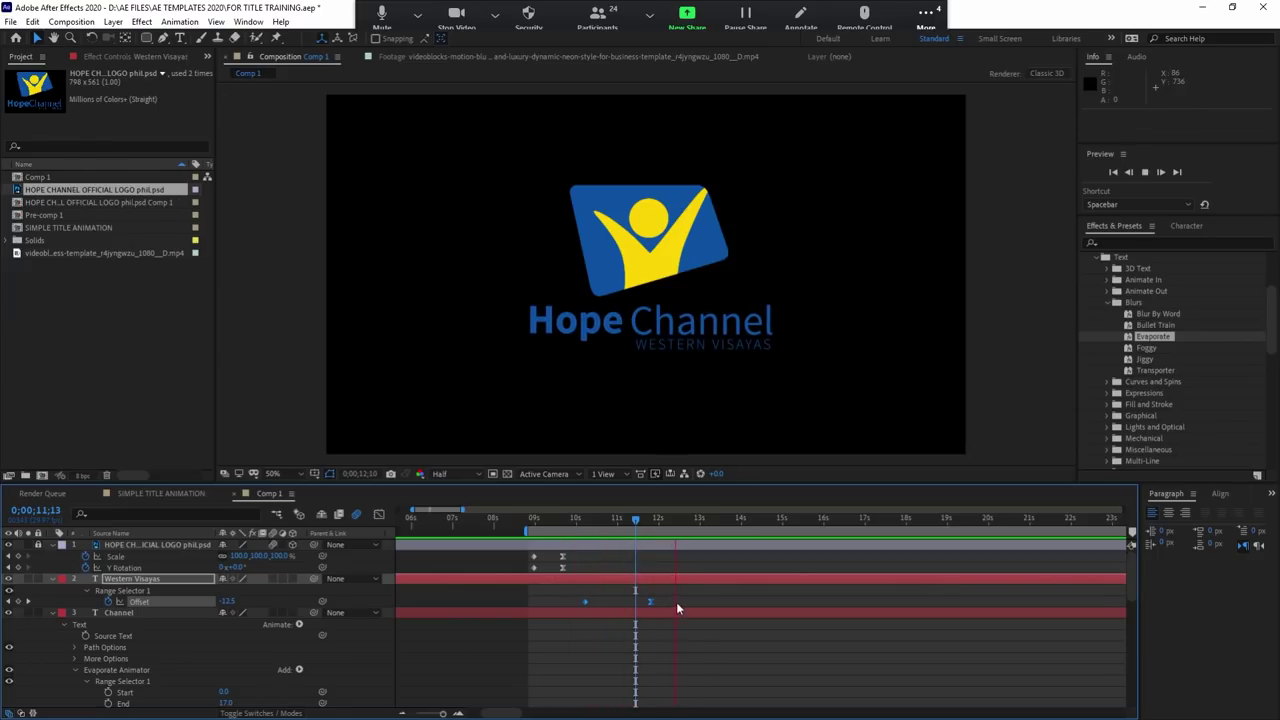
pyautogui.press('space')
# Step: End the work area at 13;05 and scrub through the logo animation
pyautogui.click(663, 520)
pyautogui.moveTo(663, 518); pyautogui.dragTo(707, 523)
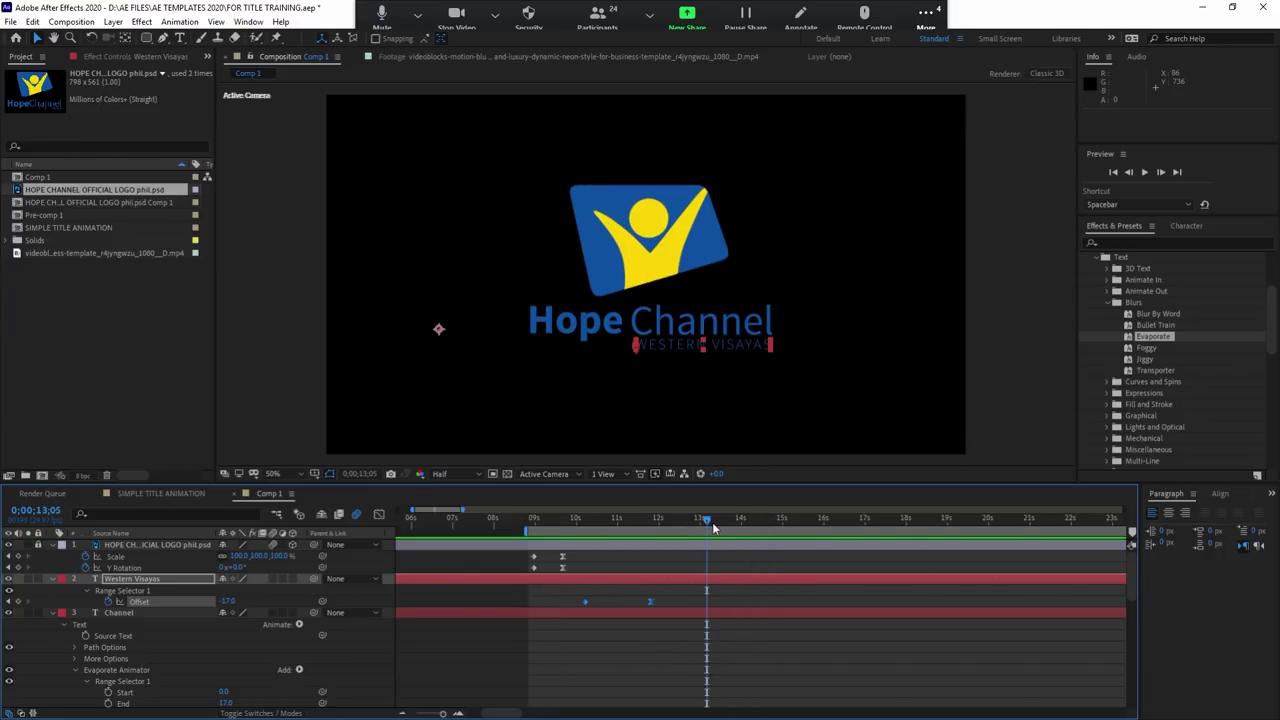
pyautogui.press('n')
pyautogui.click(636, 520)
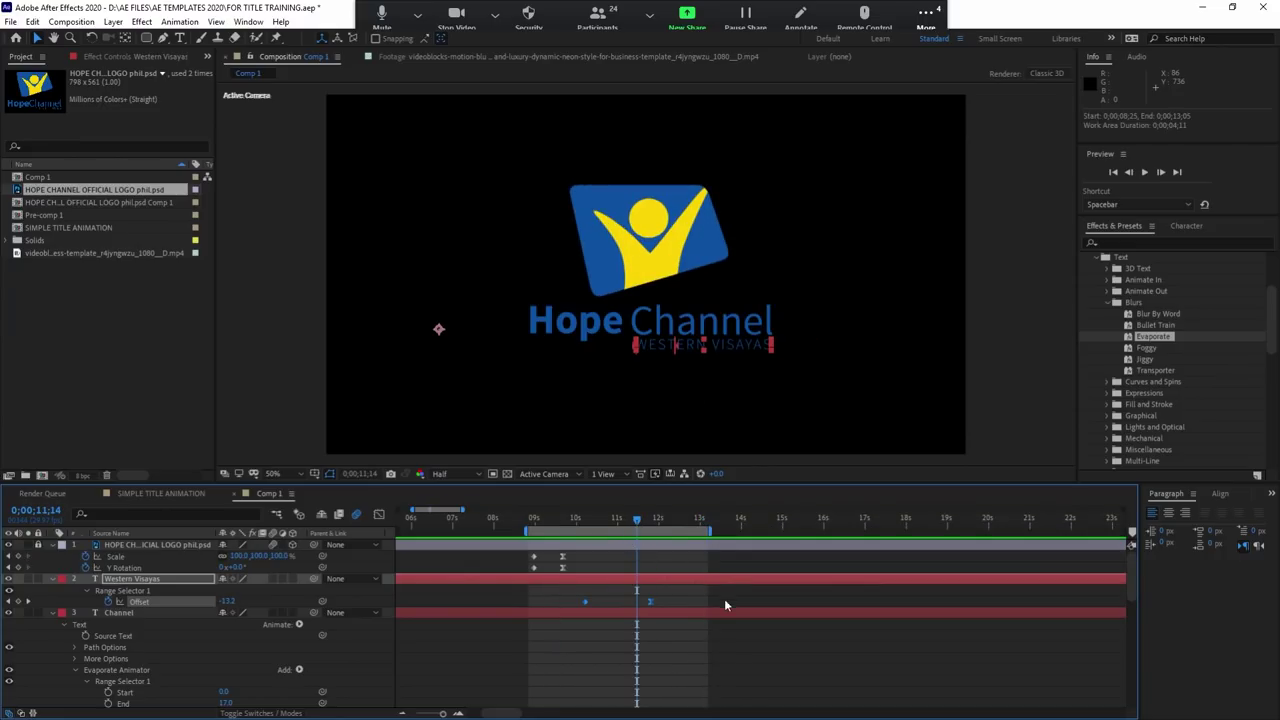
pyautogui.scroll(3, 700, 575)
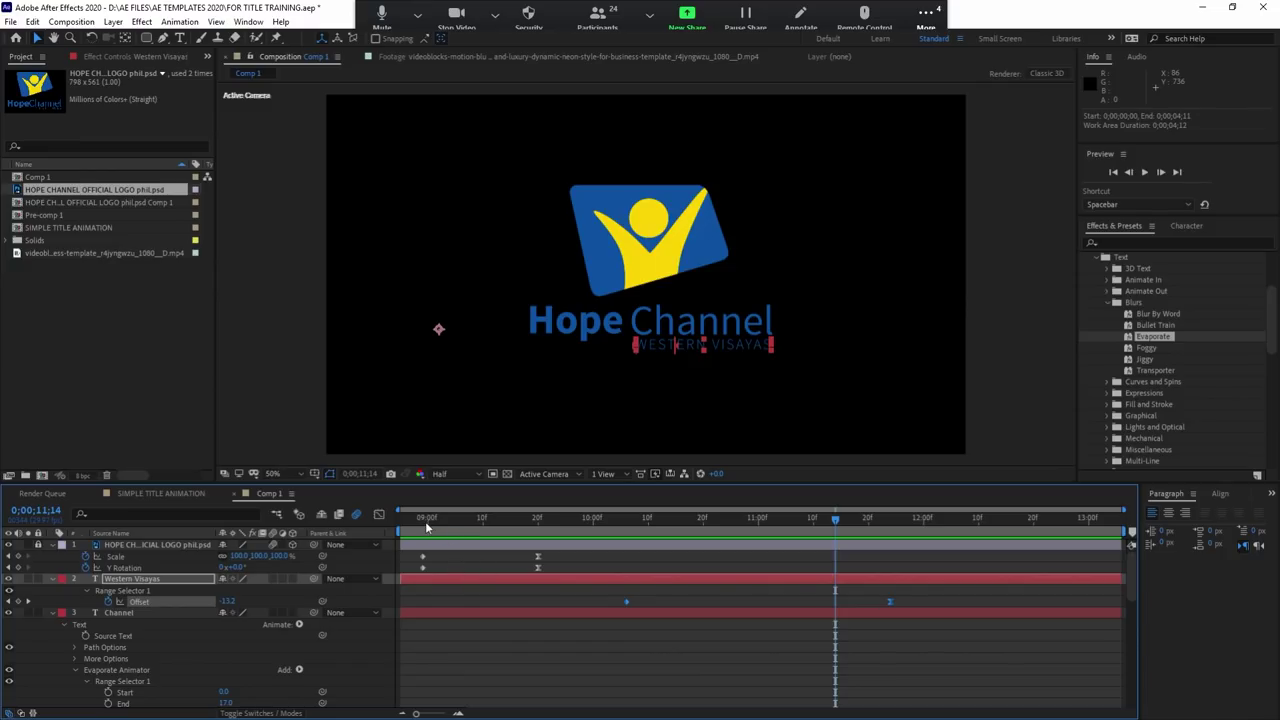
pyautogui.moveTo(426, 520); pyautogui.dragTo(846, 518)
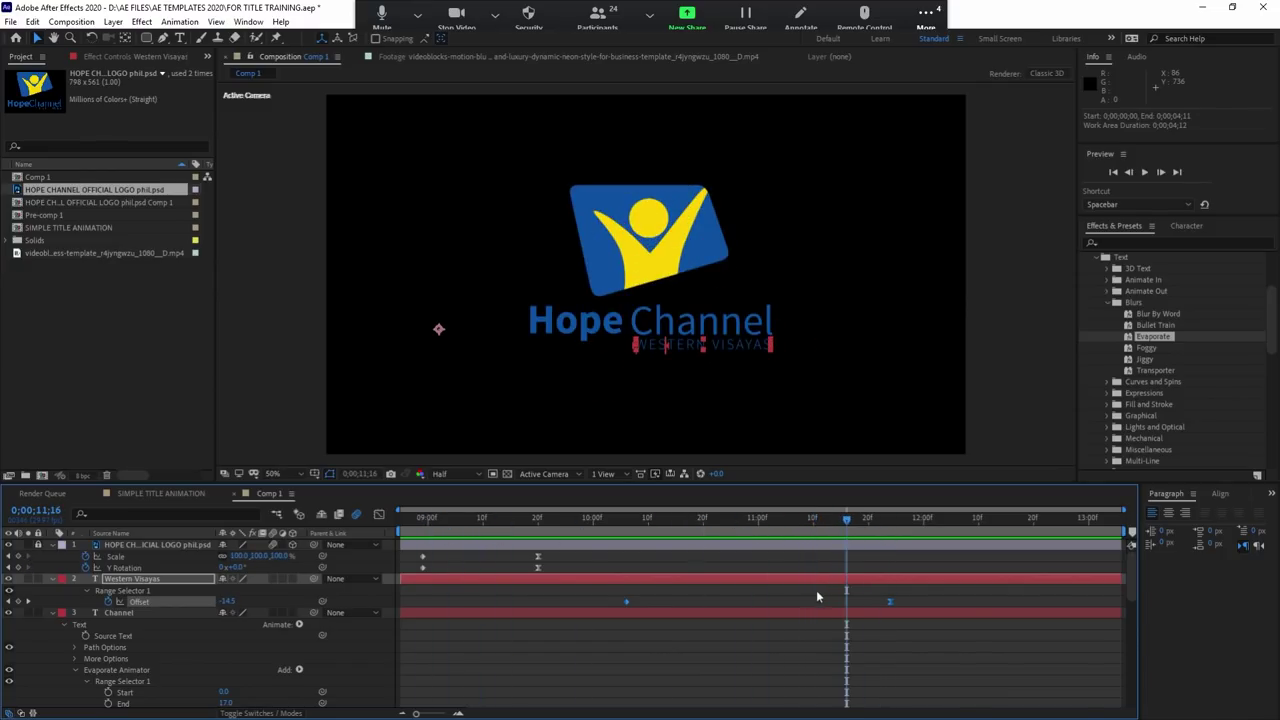
pyautogui.click(757, 629)
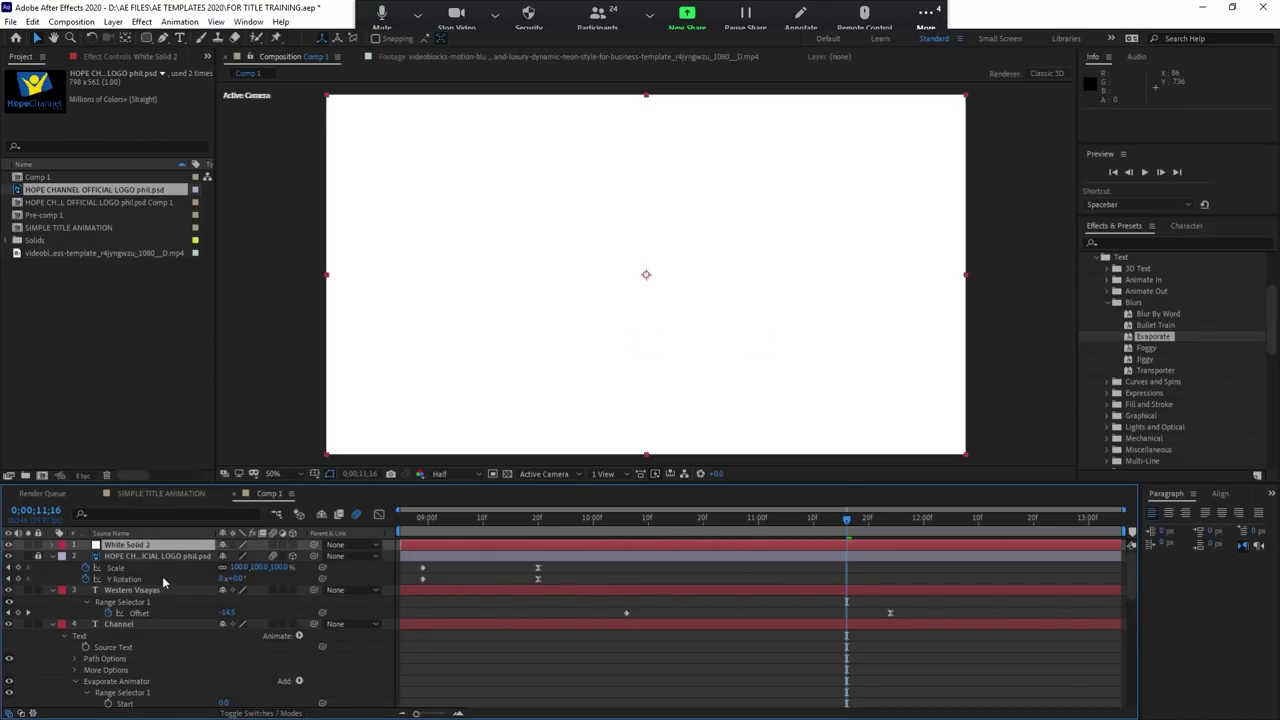
# Step: Send White Solid 2 to the bottom and give it a Radial Gradient Ramp centred on the logo
pyautogui.hotkey('ctrl', 'shift', '[')
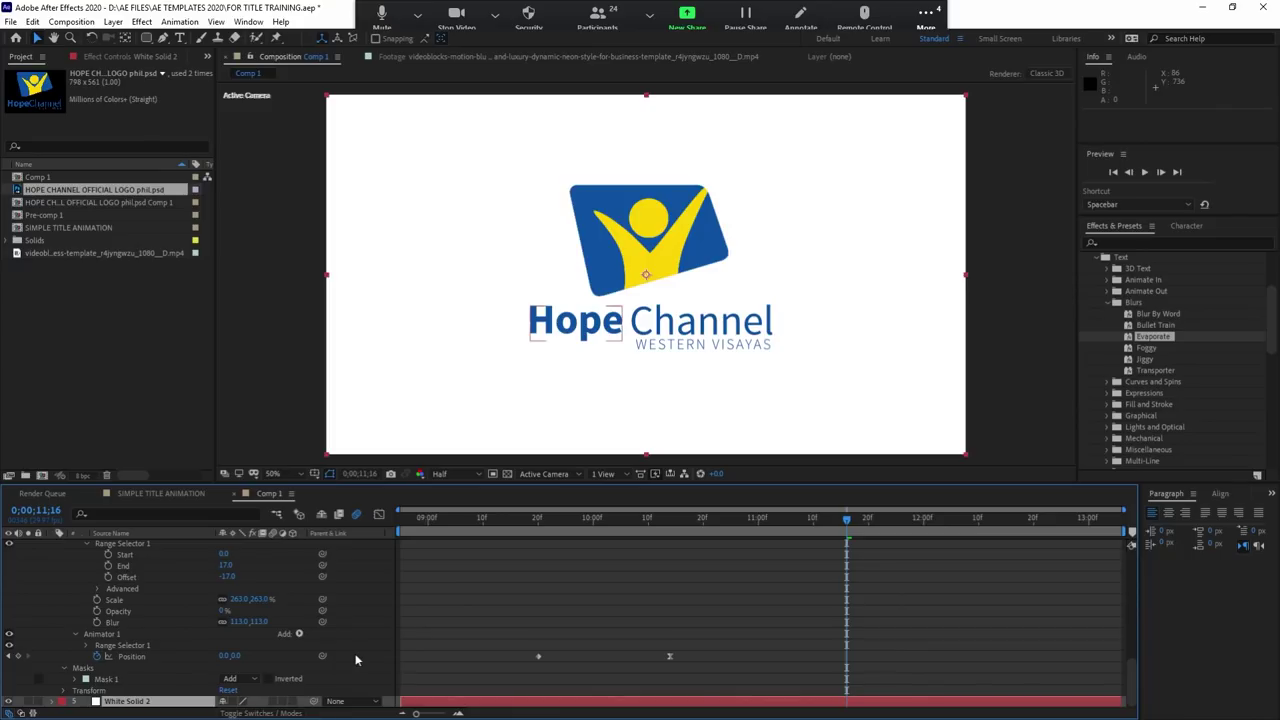
pyautogui.click(492, 704)
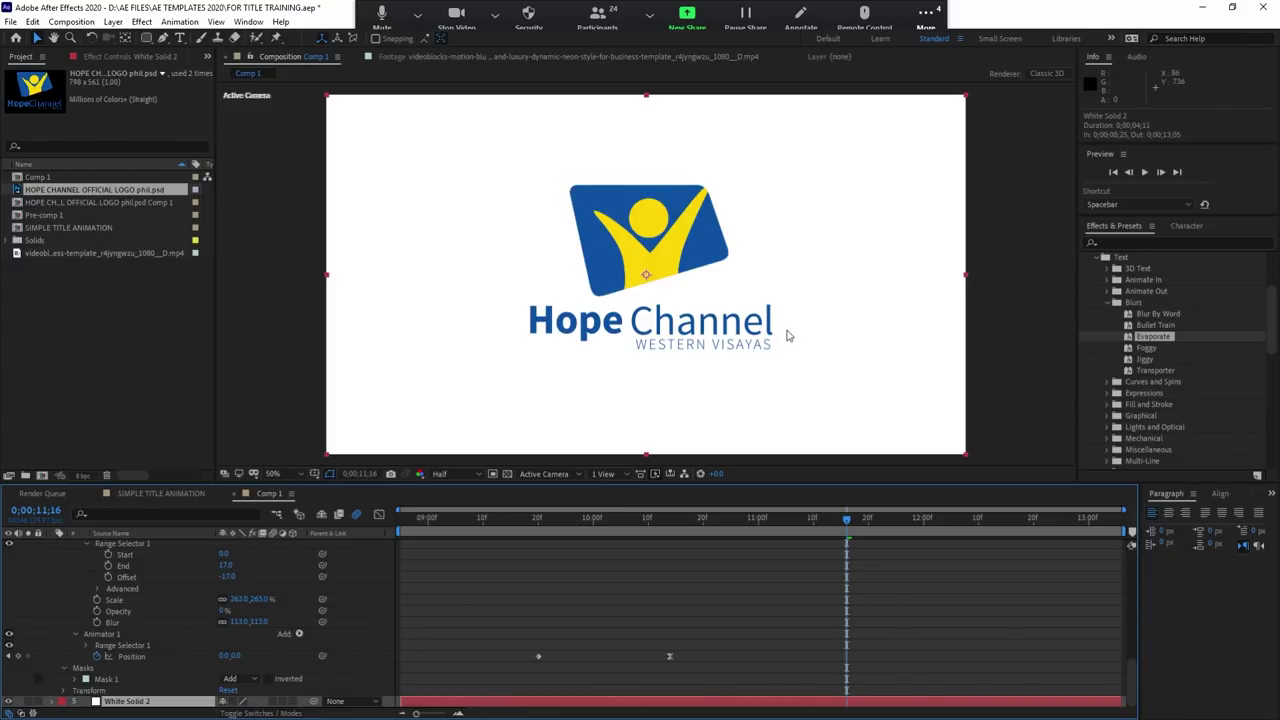
pyautogui.hotkey('ctrl', 'alt', 'shift', 'e')
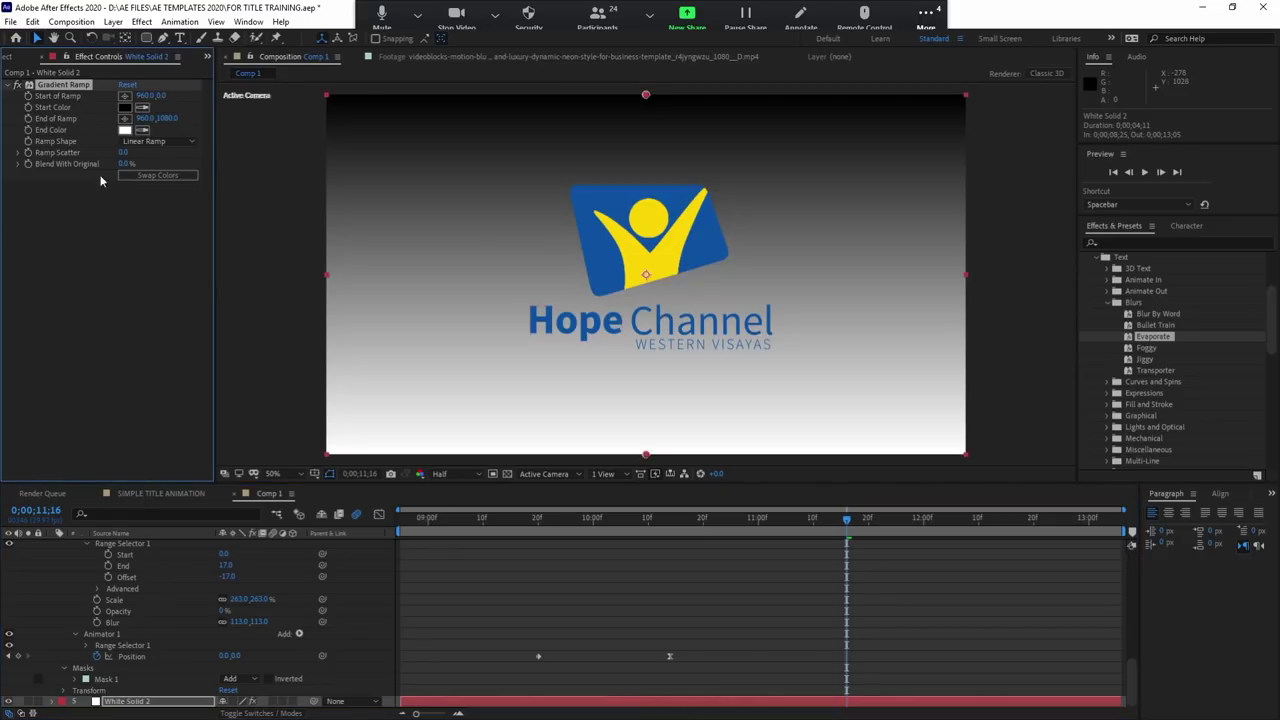
pyautogui.click(156, 141)
pyautogui.click(165, 176)
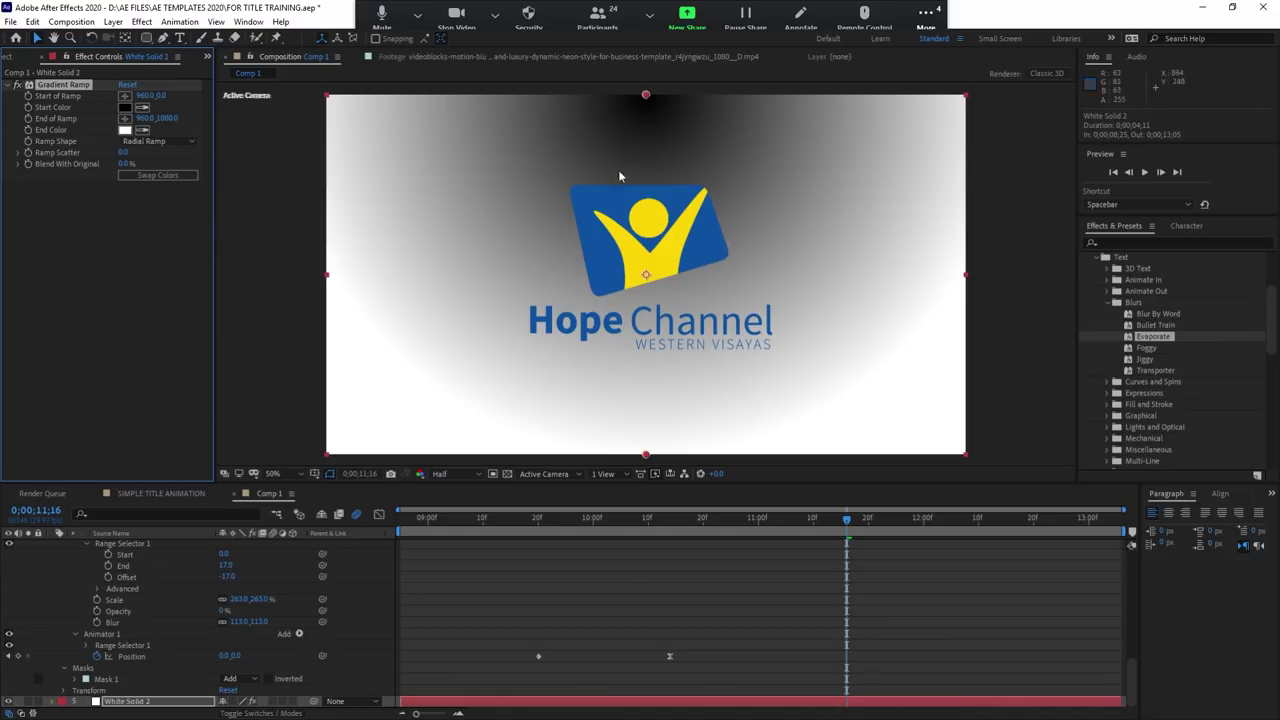
pyautogui.moveTo(646, 95)
pyautogui.mouseDown()
pyautogui.moveTo(657, 277)
pyautogui.moveTo(657, 261)
pyautogui.mouseUp()
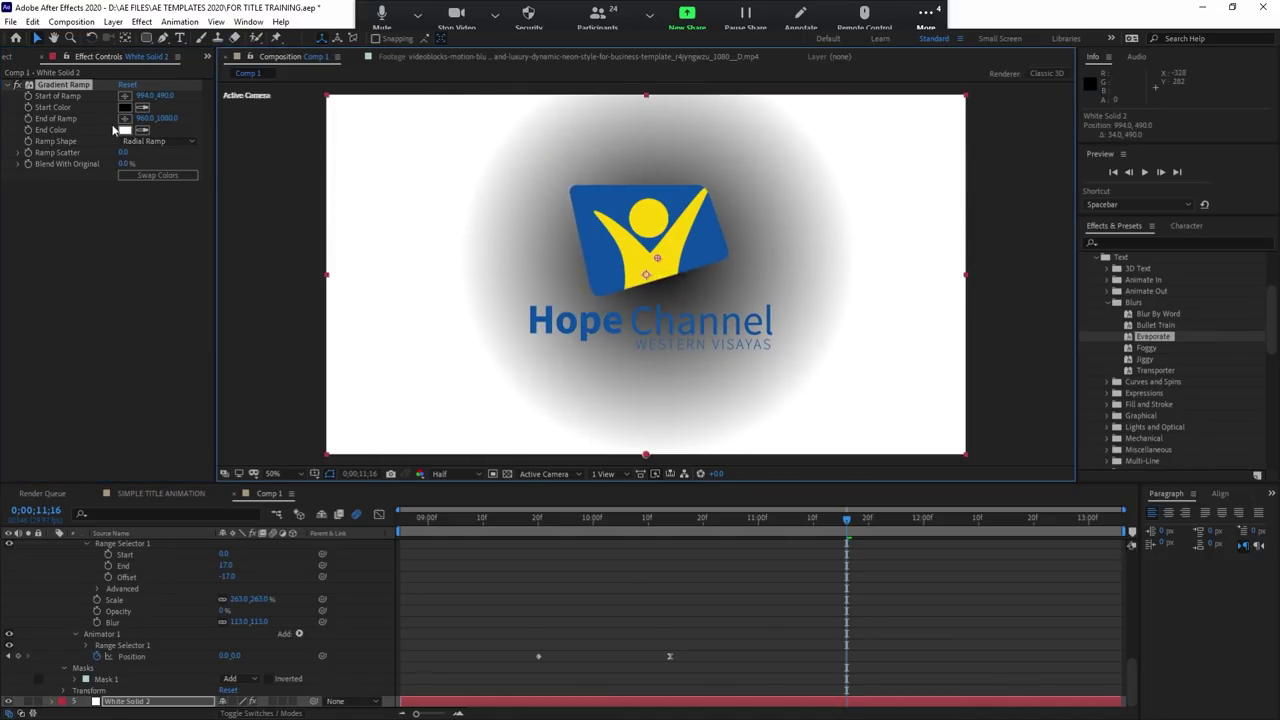
# Step: Set the ramp's start colour to white and end colour to light cyan, end point below frame
pyautogui.click(142, 107)
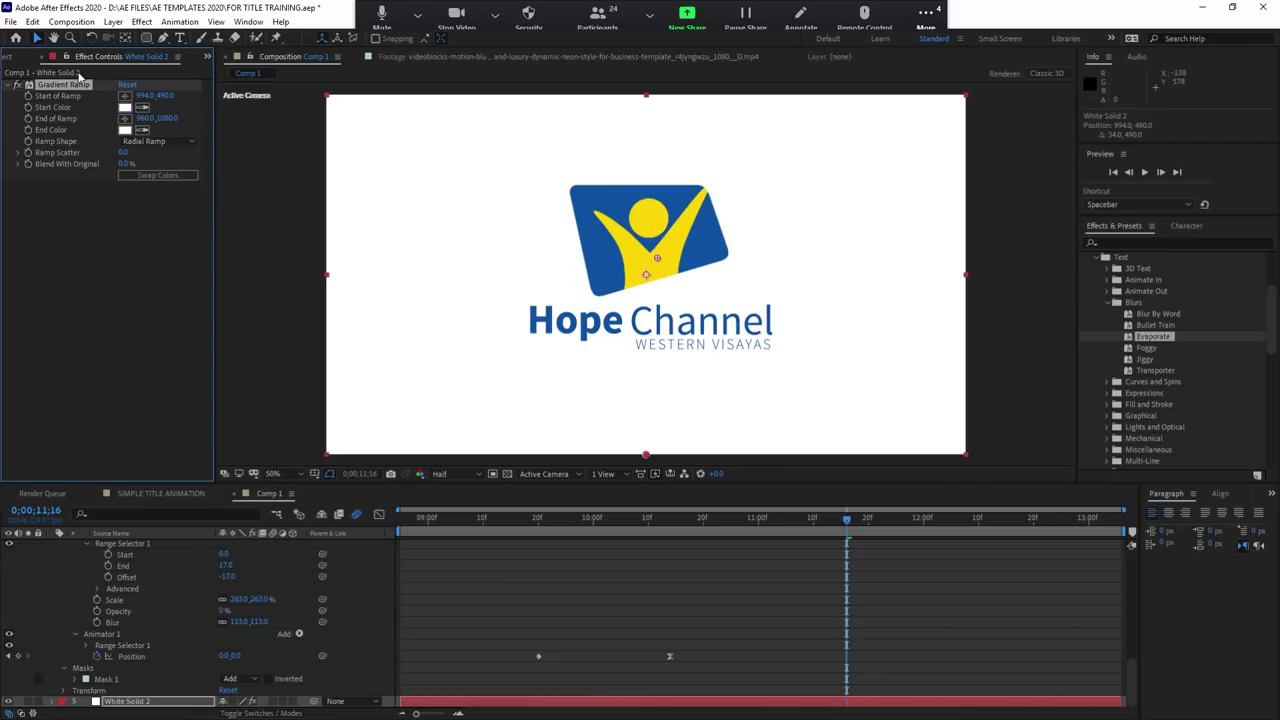
pyautogui.click(125, 130)
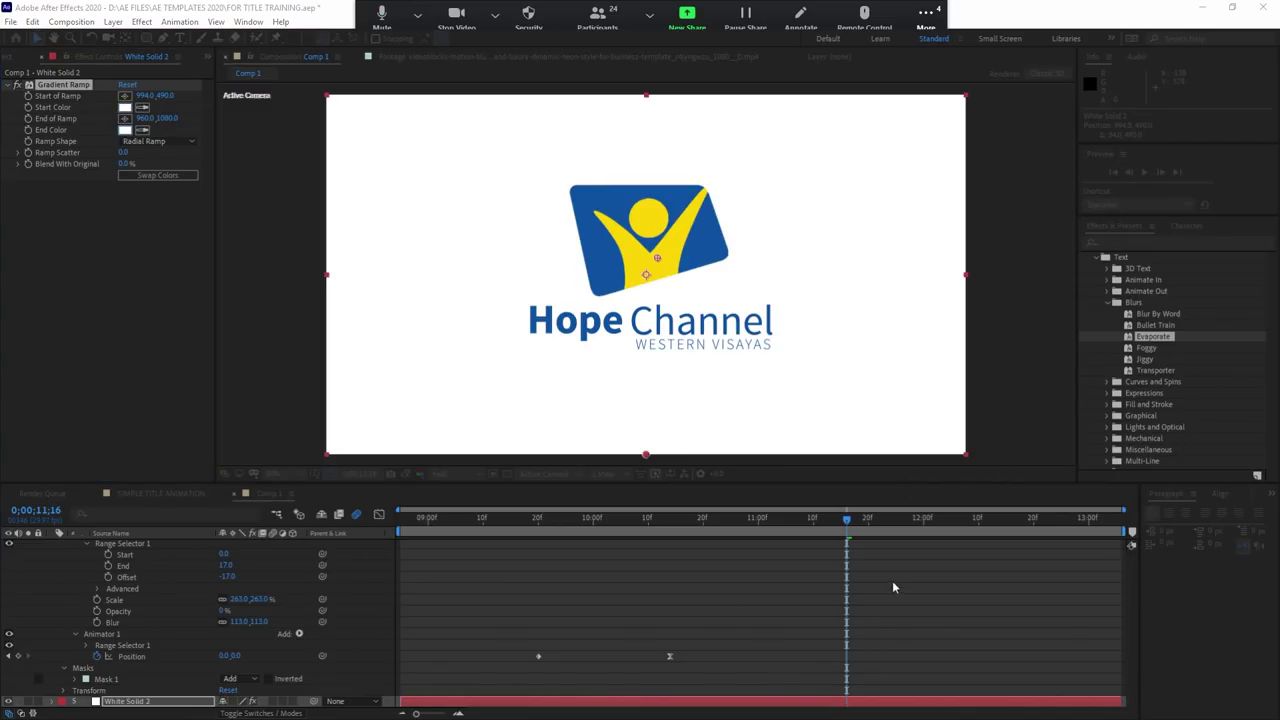
pyautogui.press('Return')
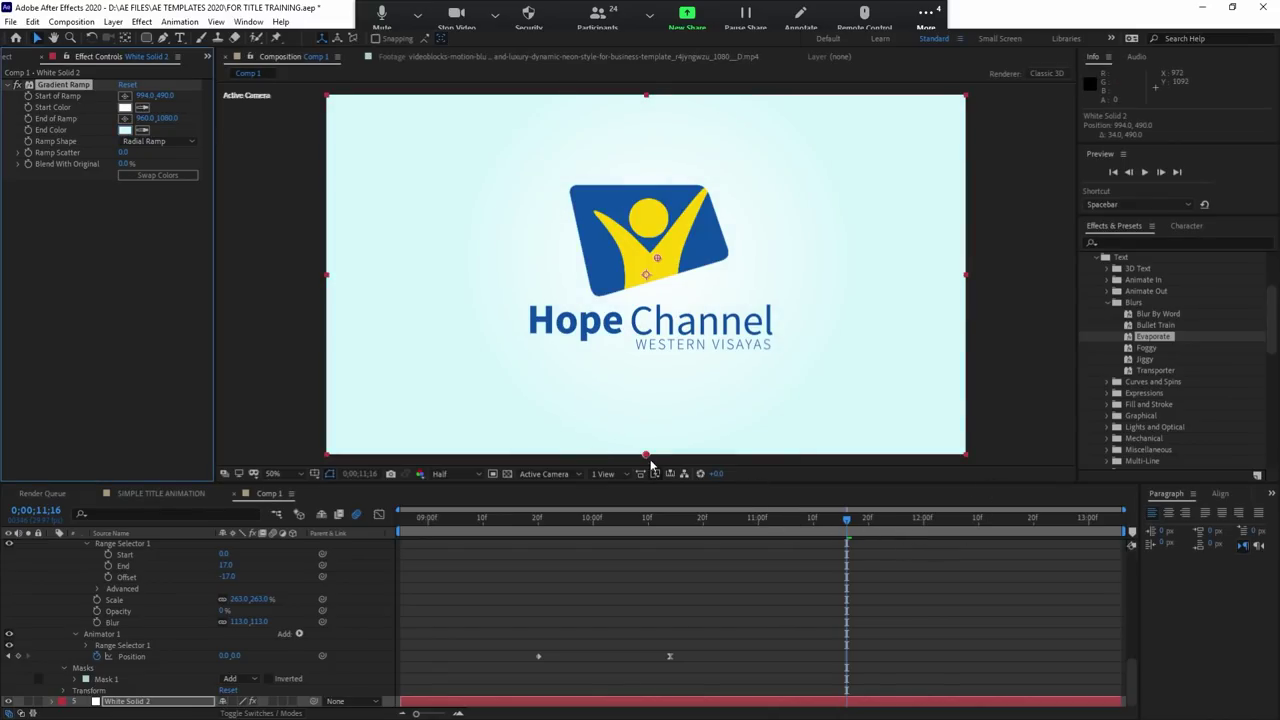
pyautogui.moveTo(646, 456); pyautogui.dragTo(643, 527)
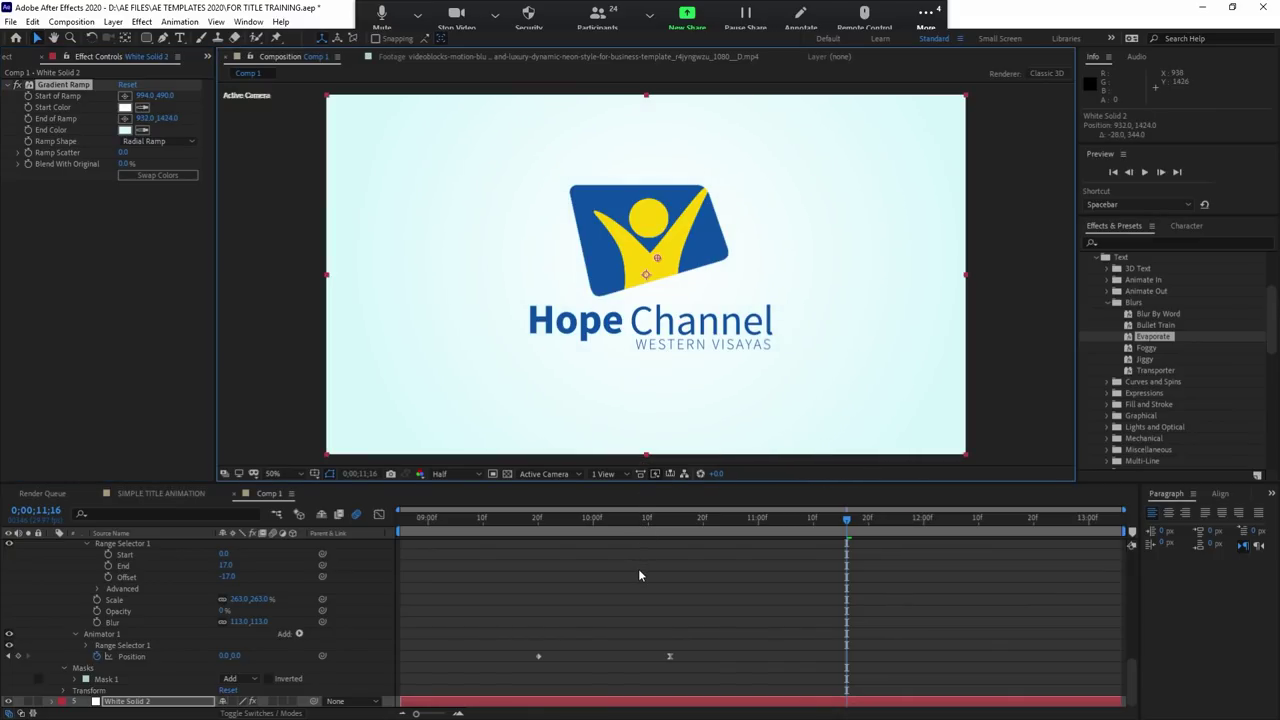
# Step: Move the Hope text's second Position keyframe later and preview the animation
pyautogui.press('space')
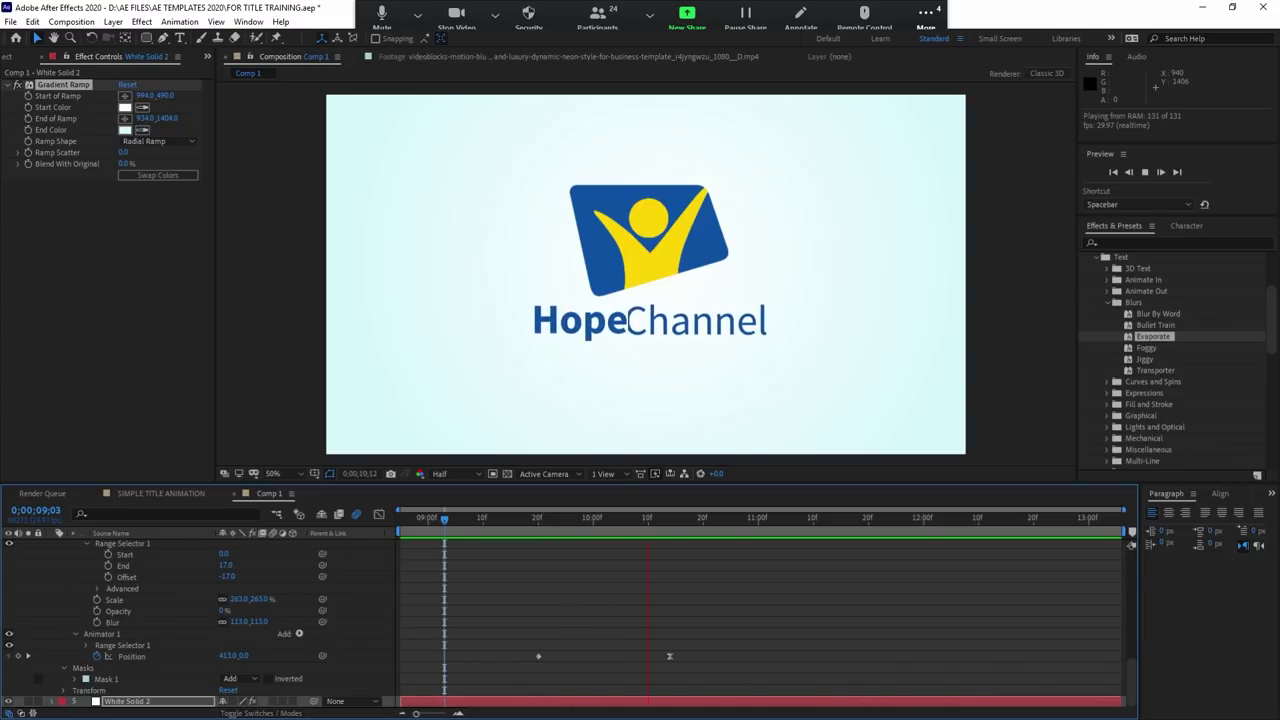
pyautogui.press('space')
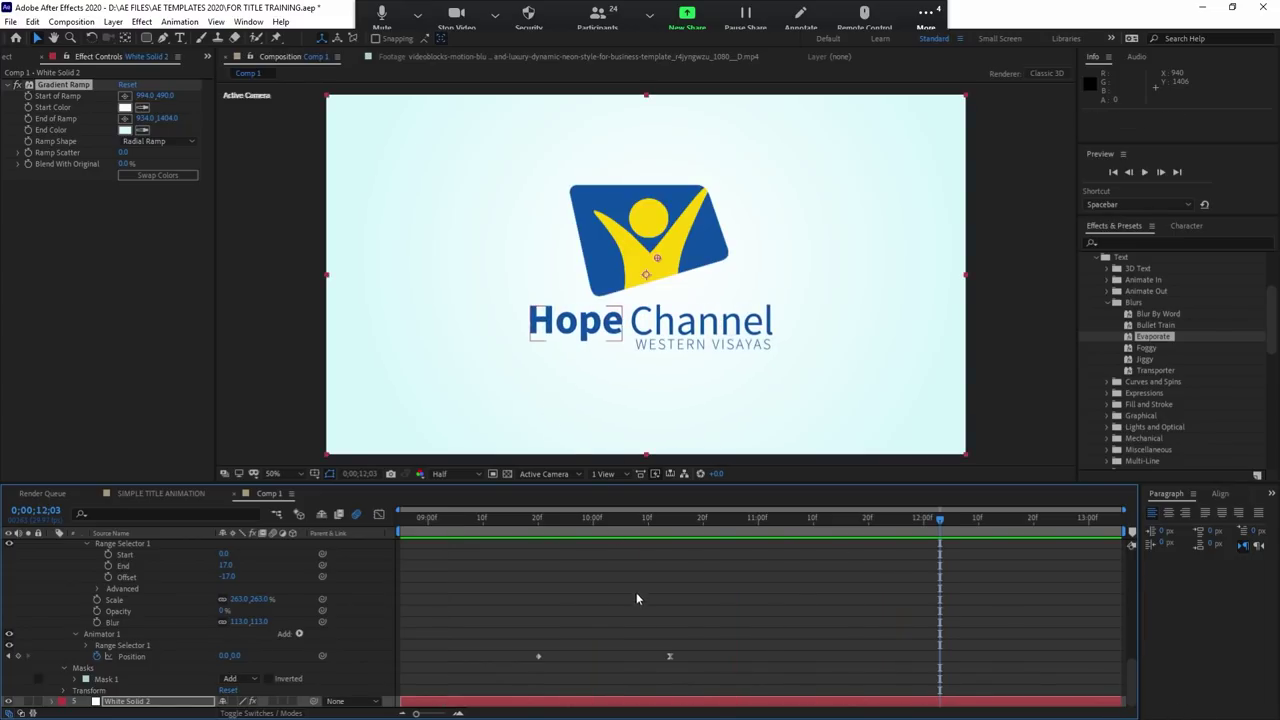
pyautogui.moveTo(670, 656); pyautogui.dragTo(686, 656)
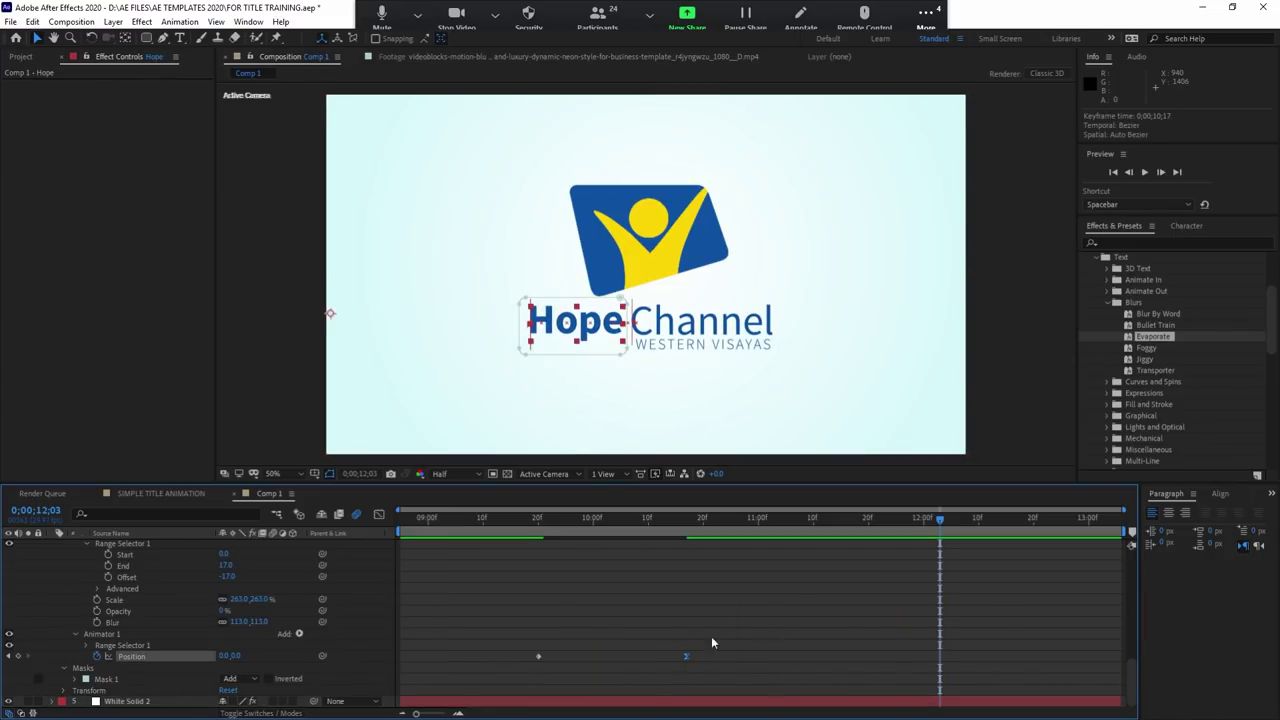
pyautogui.press('space')
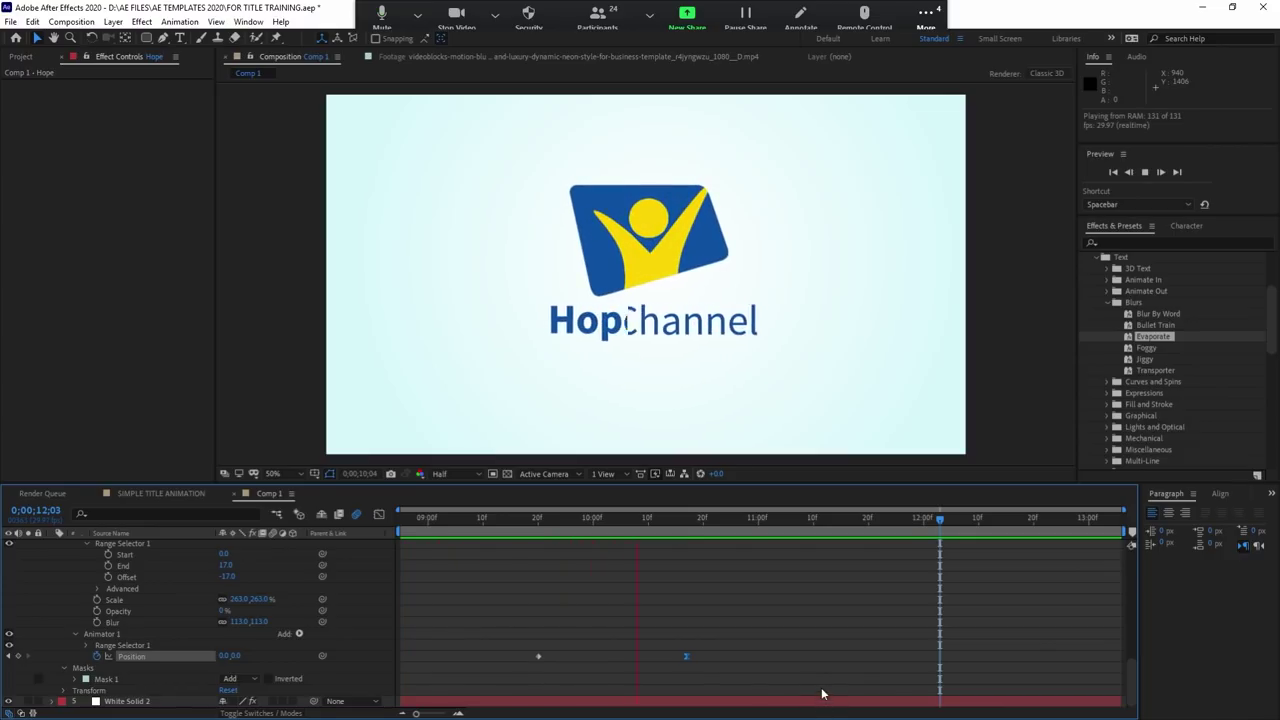
pyautogui.click(455, 518)
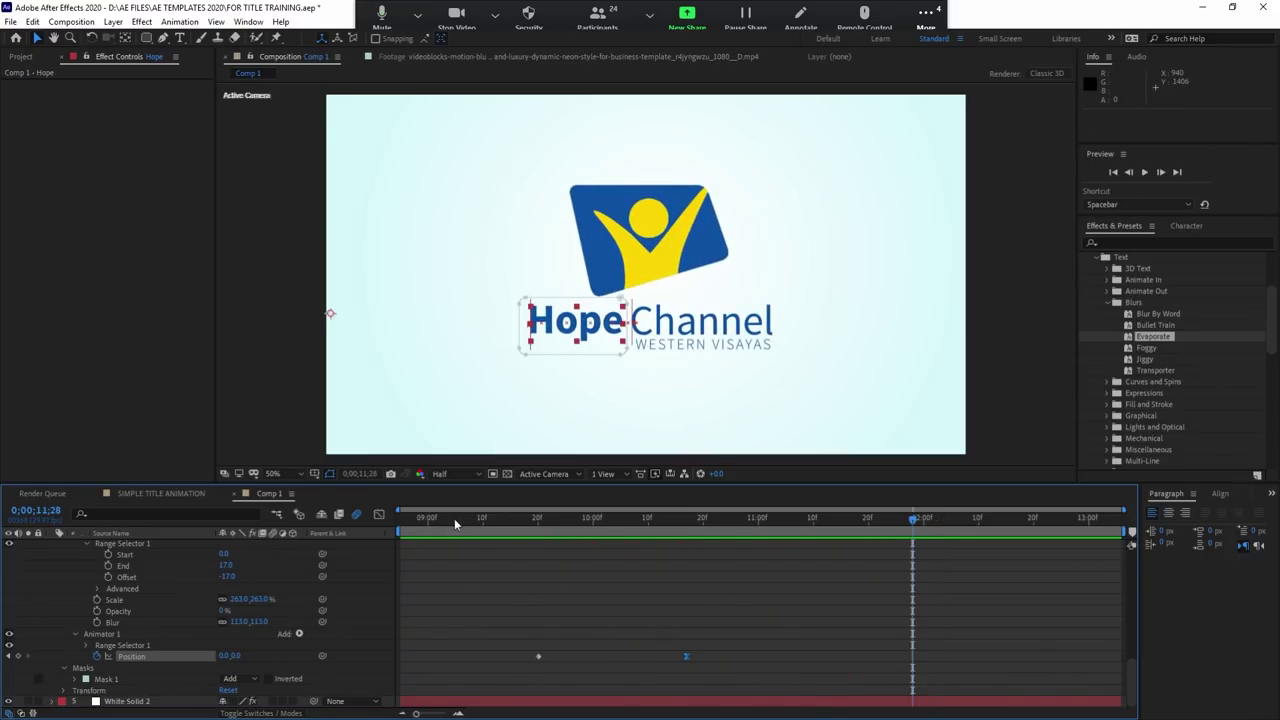
pyautogui.click(20, 56)
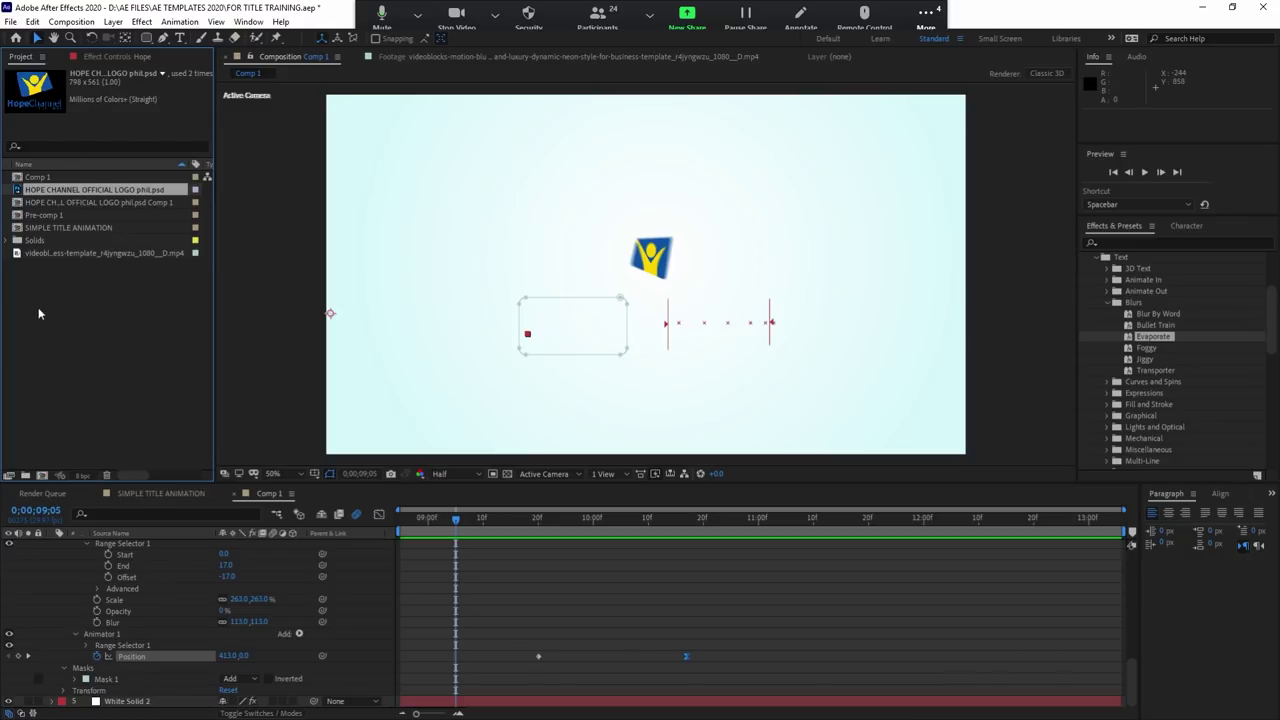
# Step: Drag the videoblocks blue-rings footage into the timeline below Hope and move to 11;08
pyautogui.click(42, 255)
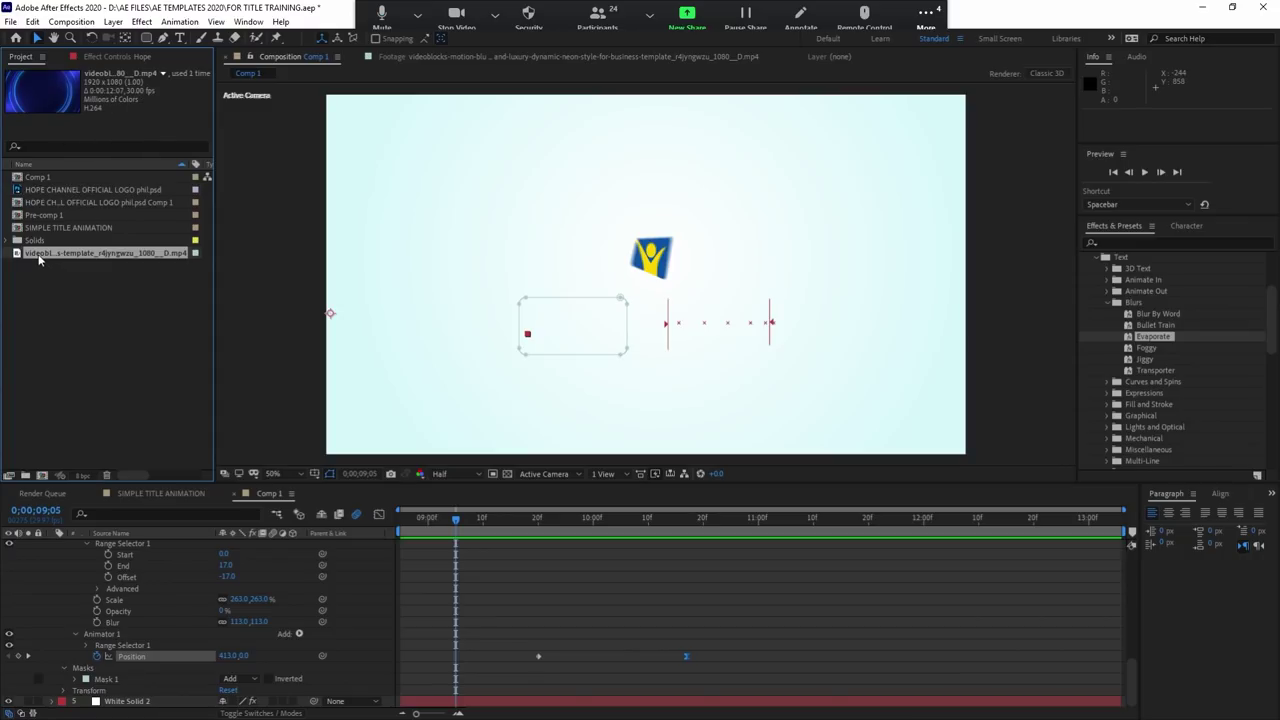
pyautogui.moveTo(57, 258); pyautogui.dragTo(138, 693)
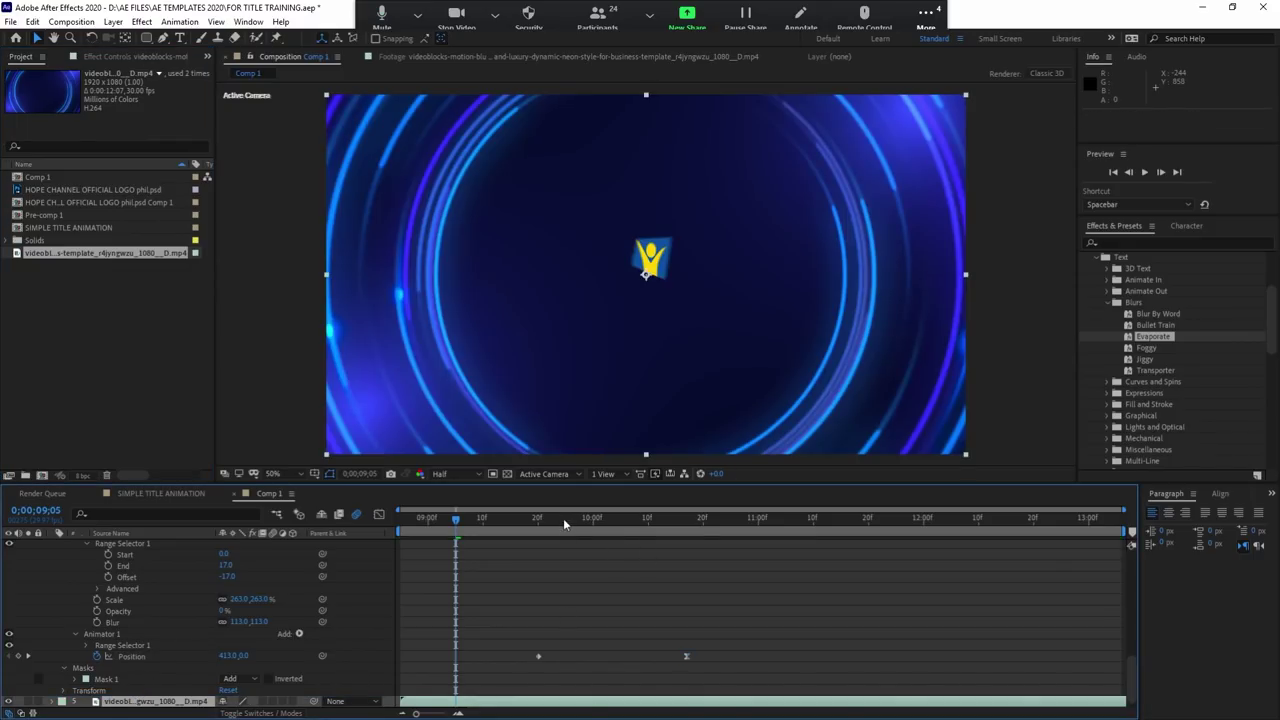
pyautogui.moveTo(563, 518); pyautogui.dragTo(801, 527)
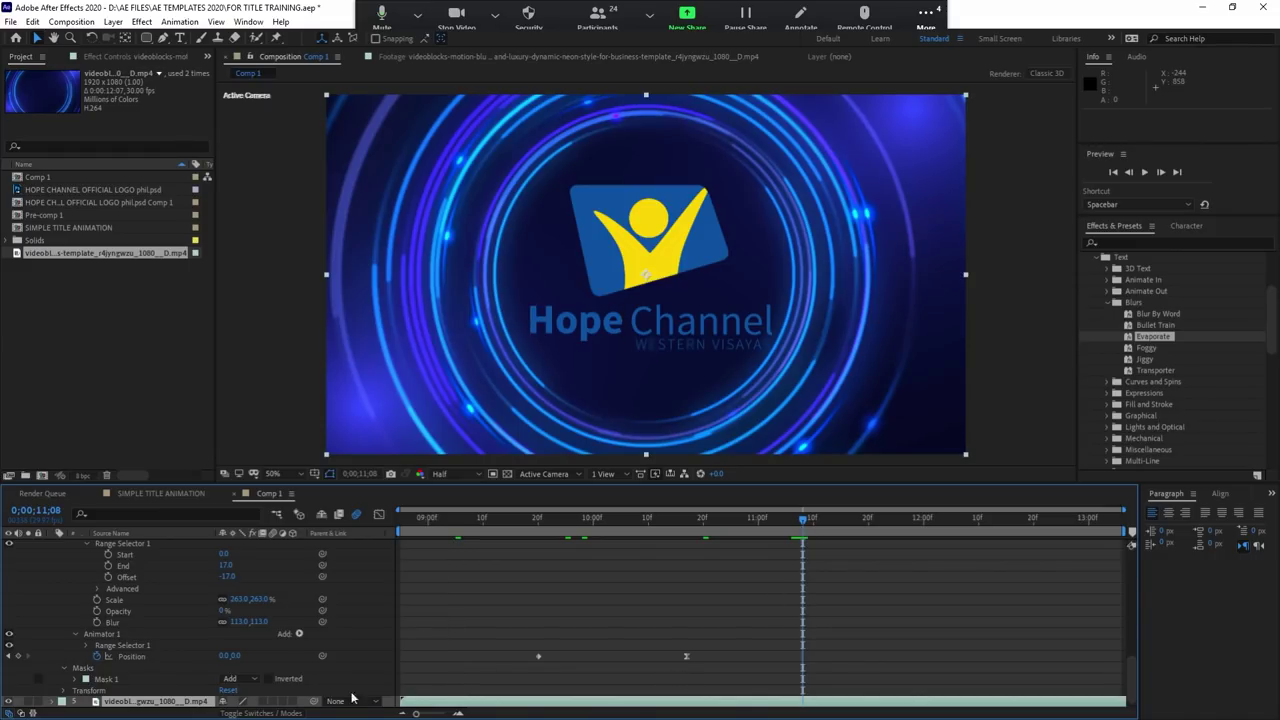
pyautogui.scroll(-1, 268, 682)
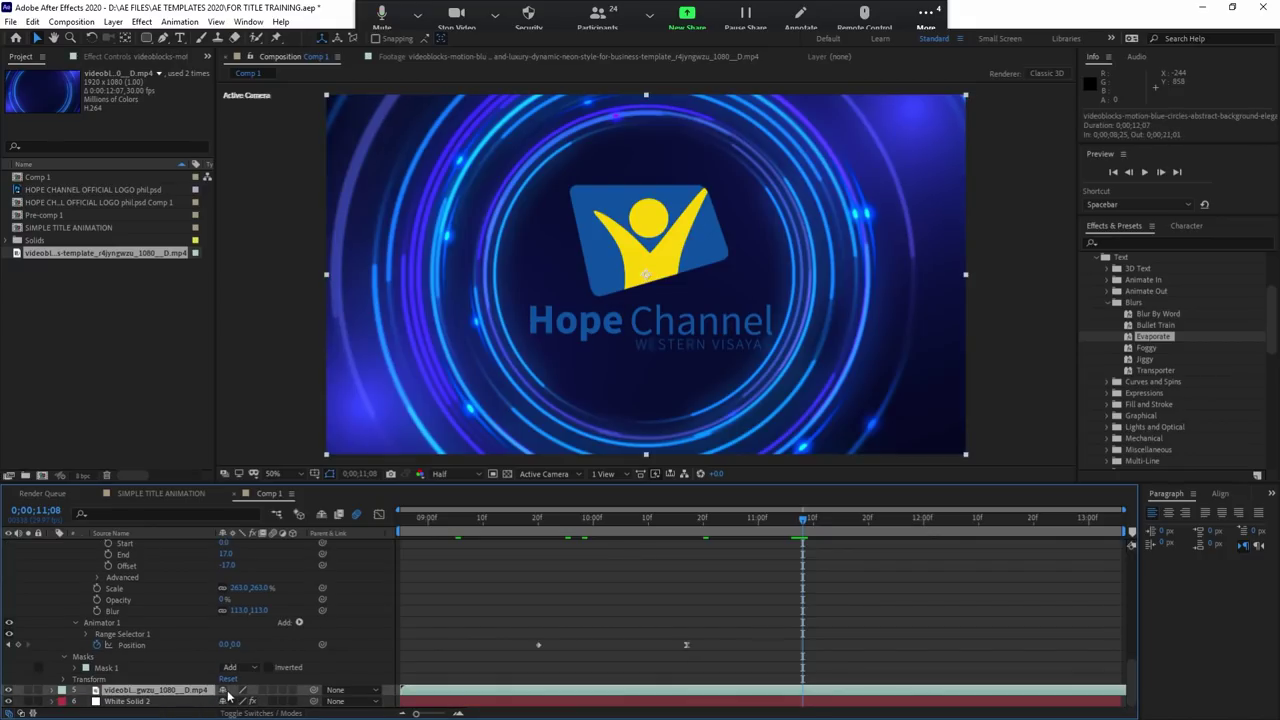
# Step: Set the blue-rings video layer to Overlay blend mode after trying Soft Light
pyautogui.click(167, 704)
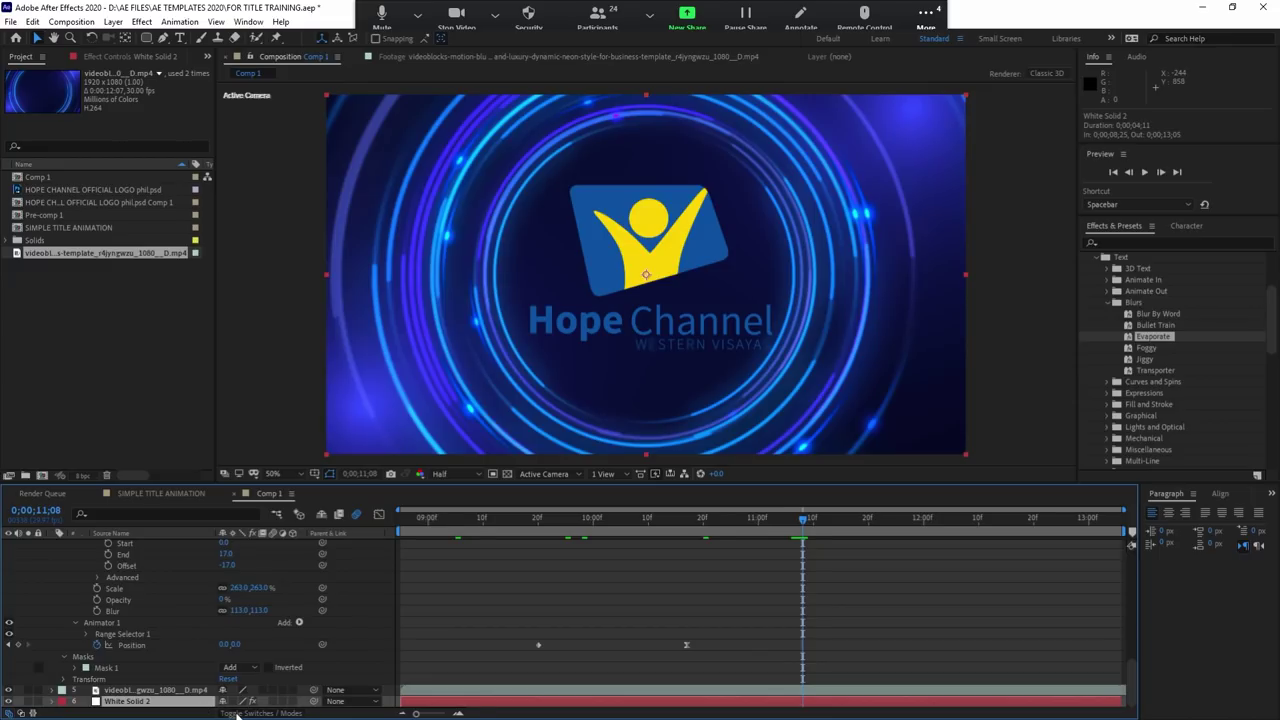
pyautogui.click(240, 713)
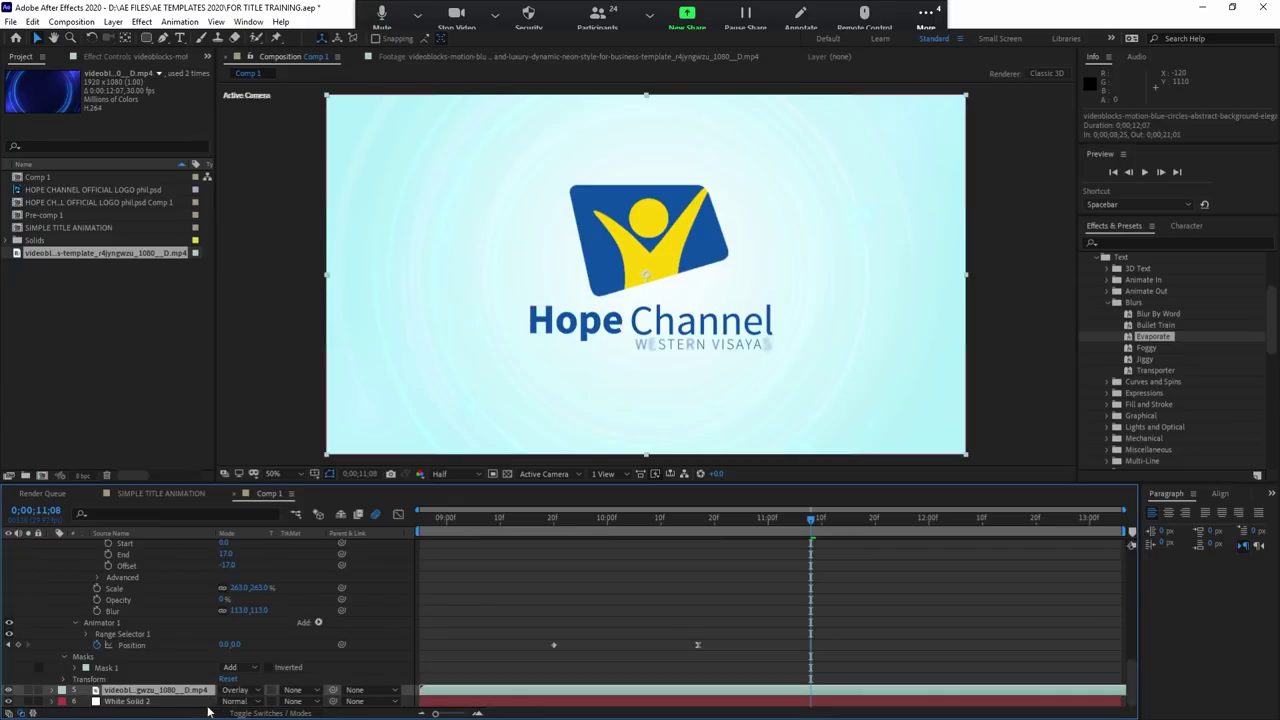
pyautogui.hotkey('shift', '=')
pyautogui.hotkey('shift', '-')
pyautogui.click(184, 702)
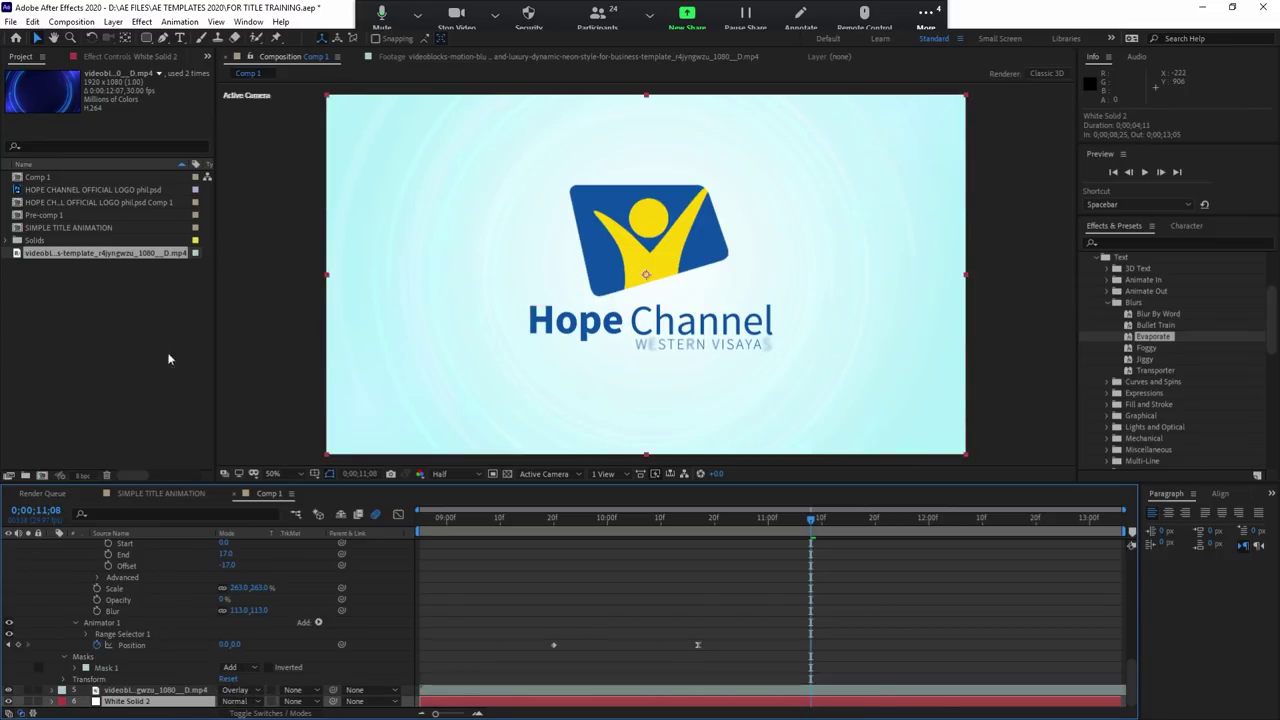
pyautogui.click(158, 58)
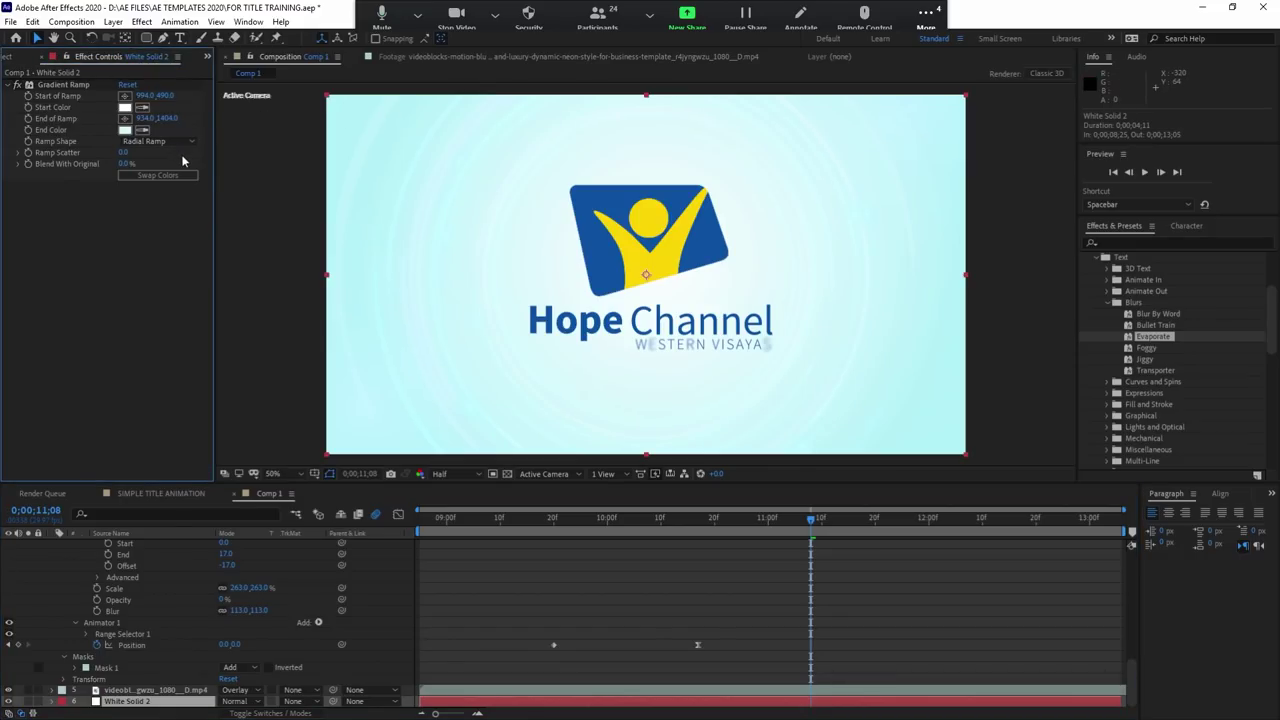
# Step: Scrub and preview the finished glowing logo animation in Comp 1 from the start
pyautogui.click(125, 130)
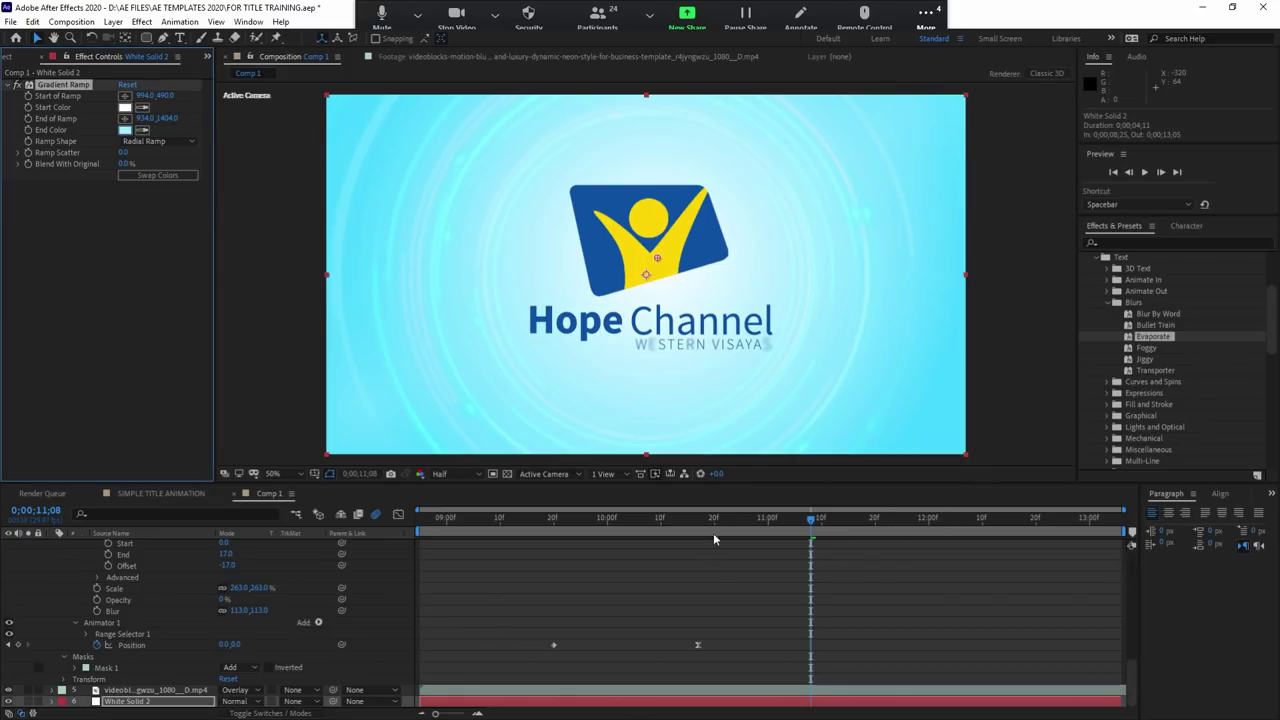
pyautogui.moveTo(713, 533)
pyautogui.mouseDown()
pyautogui.moveTo(899, 533)
pyautogui.moveTo(899, 546)
pyautogui.mouseUp()
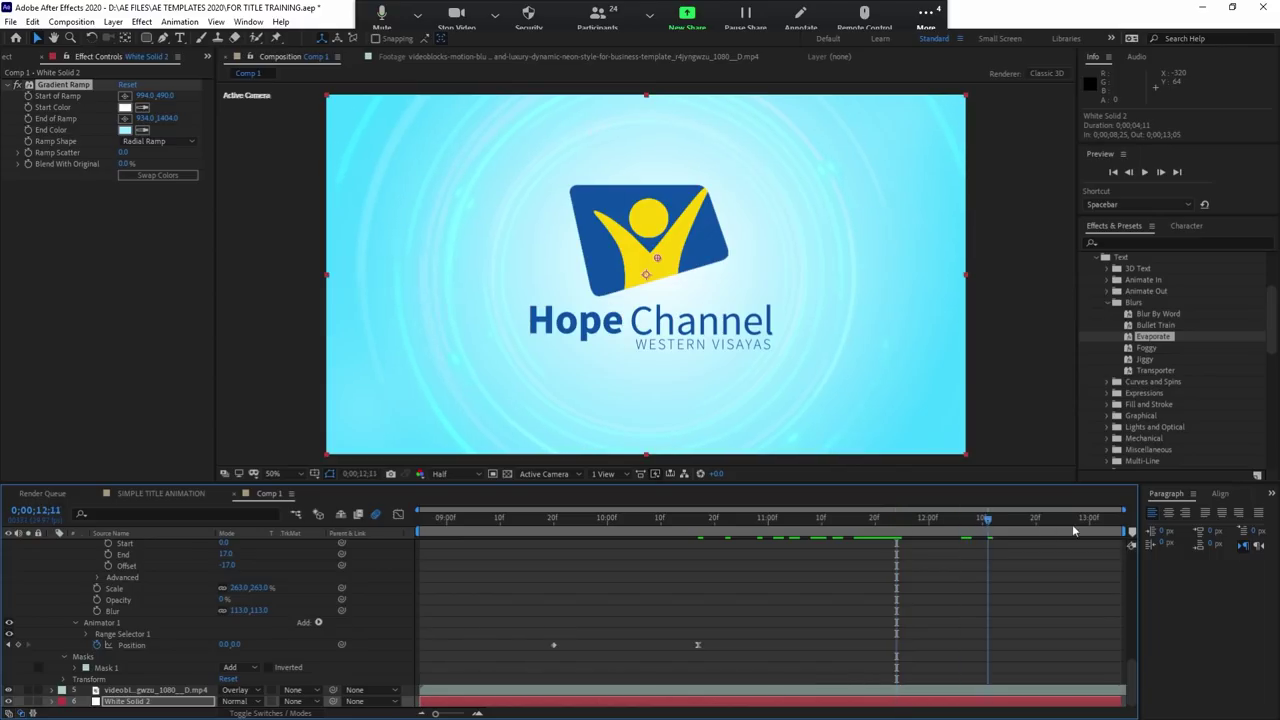
pyautogui.moveTo(544, 520); pyautogui.dragTo(463, 522)
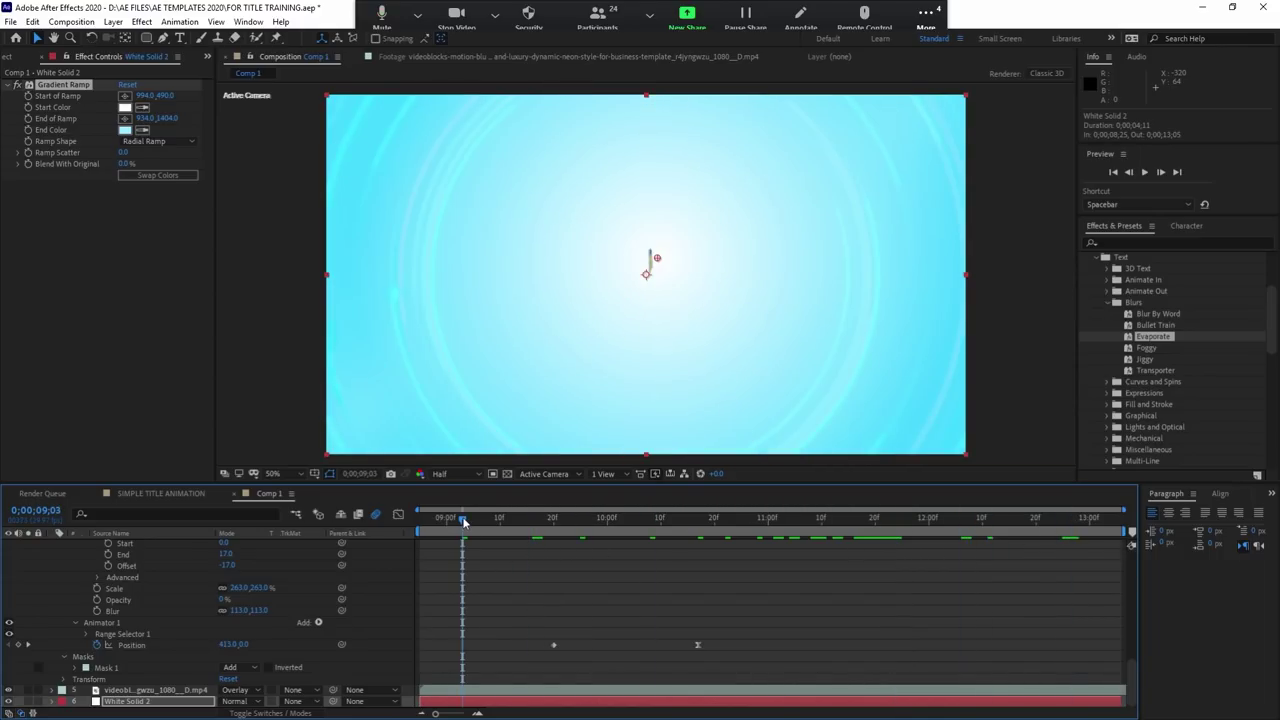
pyautogui.press('space')
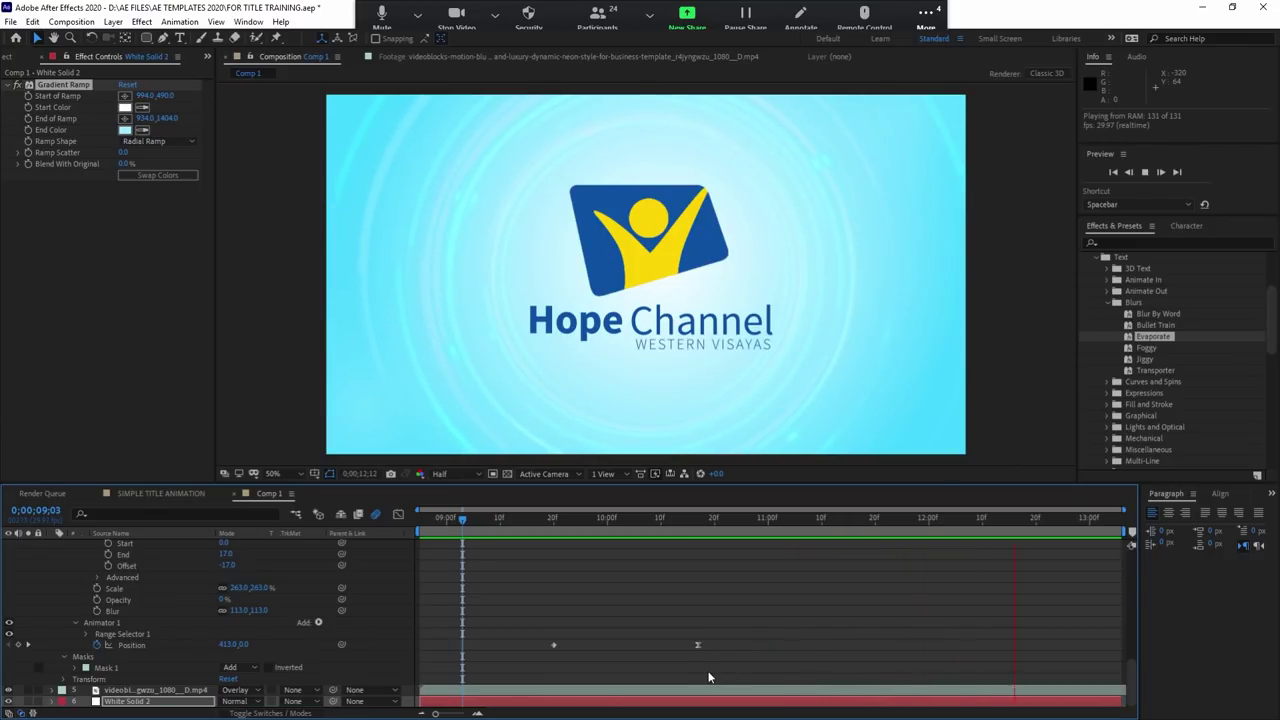
pyautogui.press('space')
pyautogui.press('space')
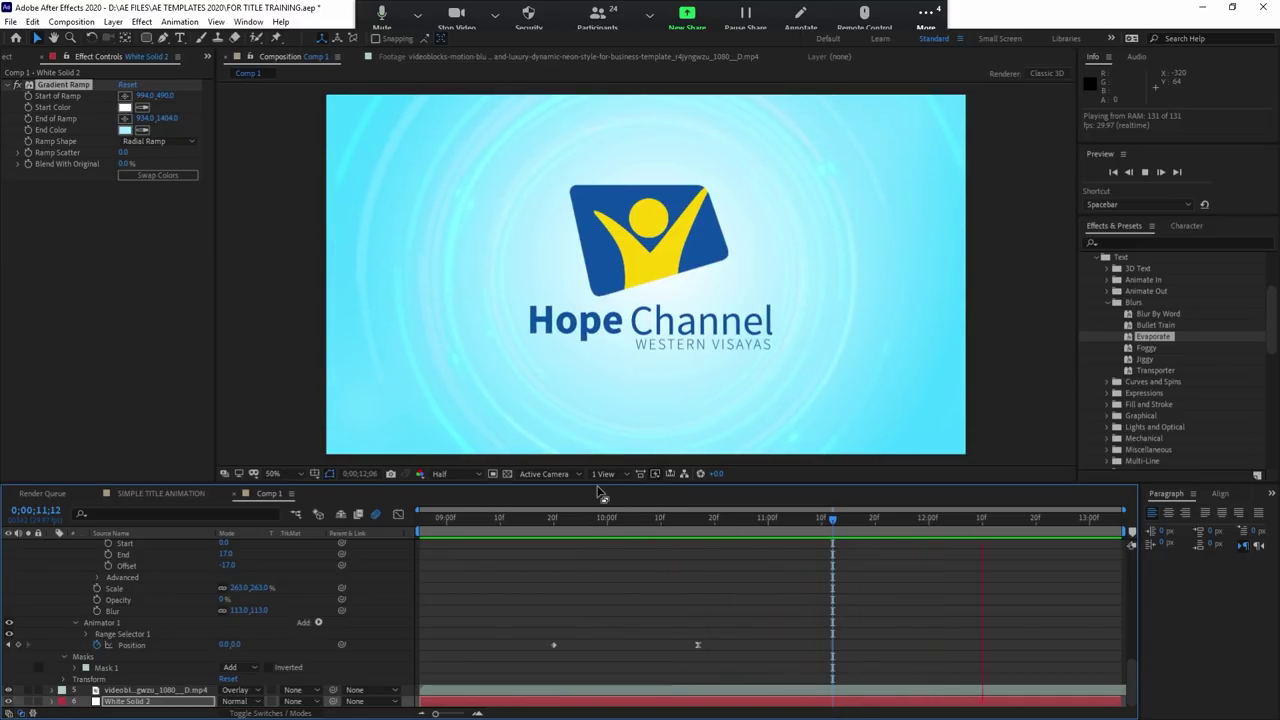
pyautogui.click(457, 519)
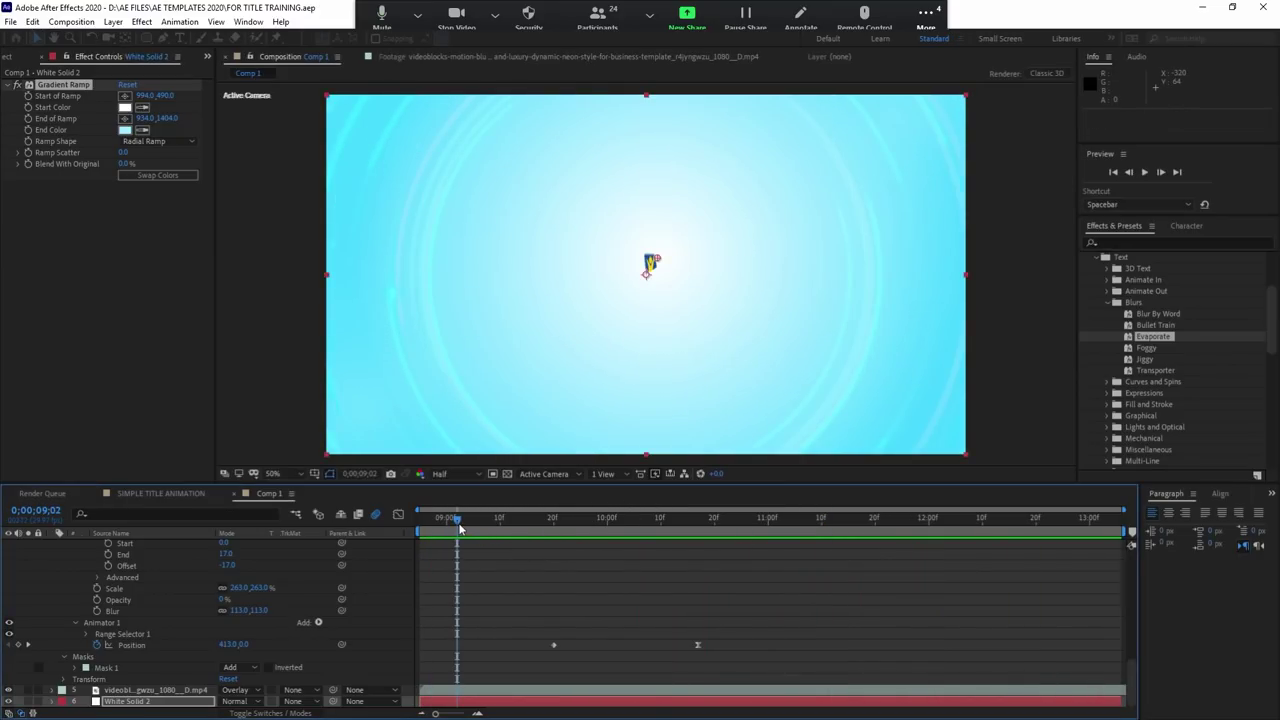
pyautogui.moveTo(460, 530); pyautogui.dragTo(889, 540)
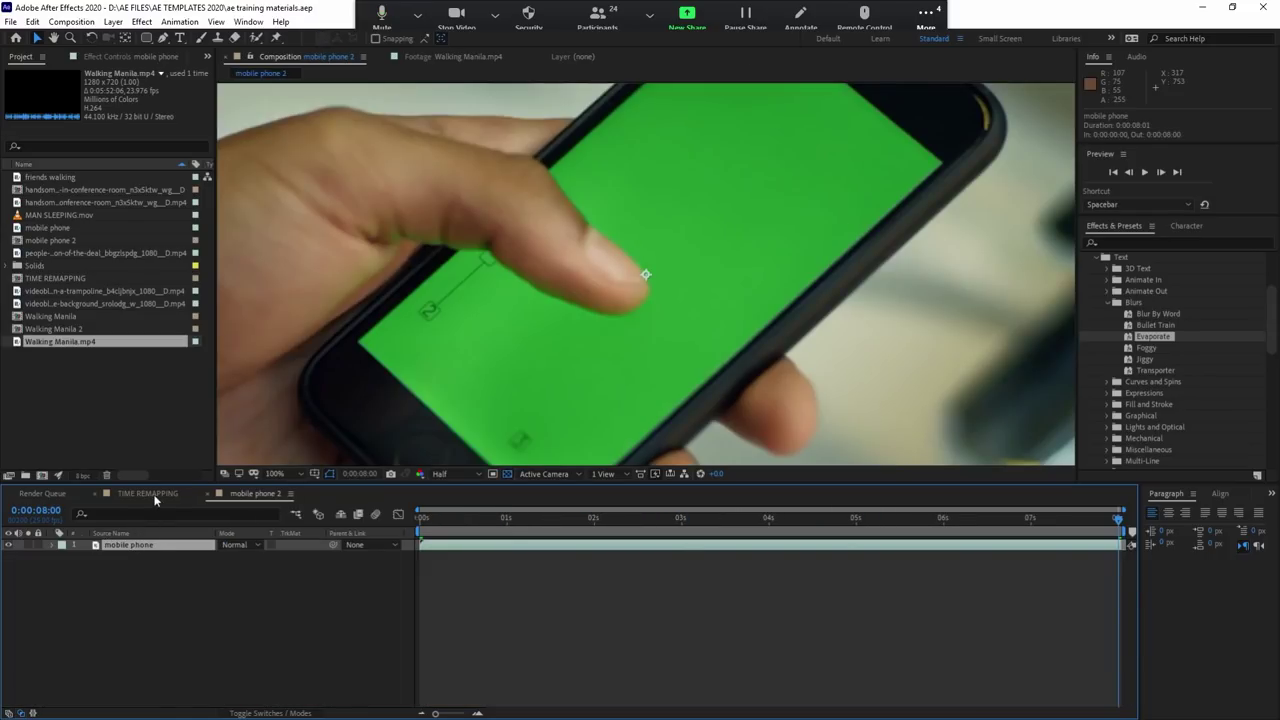
# Step: Scrub the phone clip to about 1:21 and delete the mobile phone layer
pyautogui.click(464, 585)
pyautogui.click(448, 518)
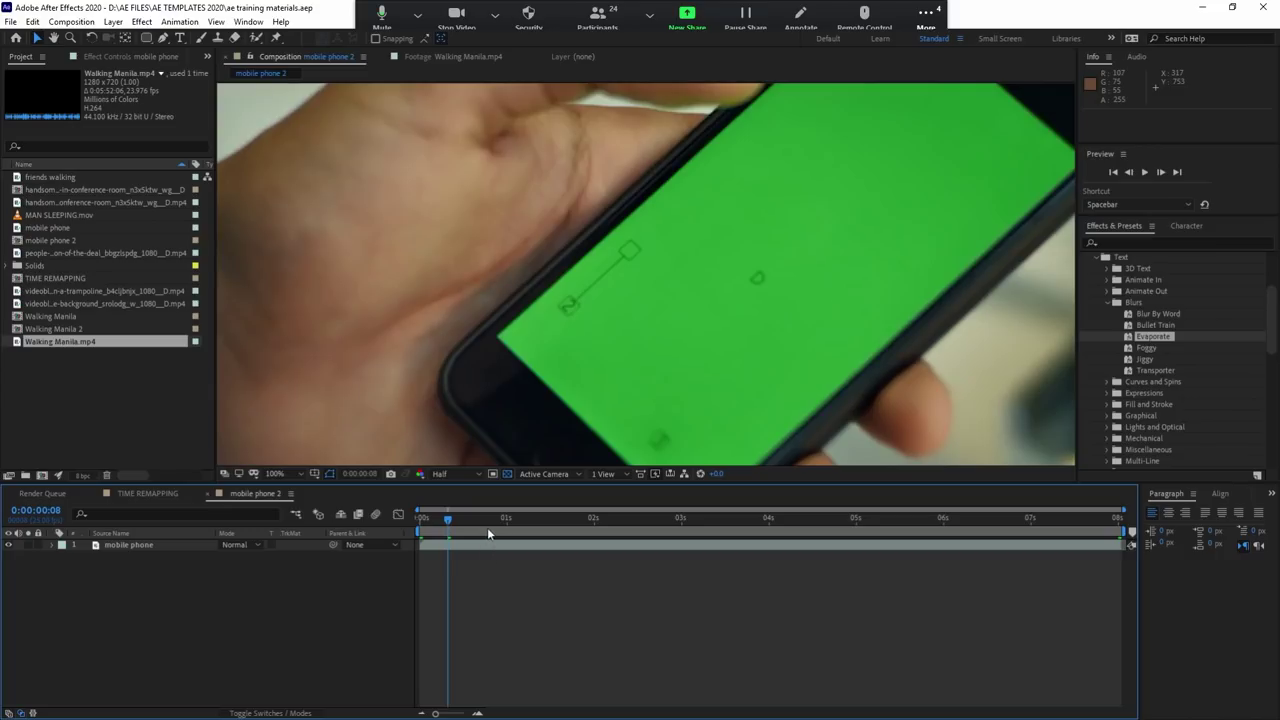
pyautogui.moveTo(487, 520)
pyautogui.mouseDown()
pyautogui.moveTo(598, 522)
pyautogui.moveTo(482, 520)
pyautogui.mouseUp()
pyautogui.click(487, 545)
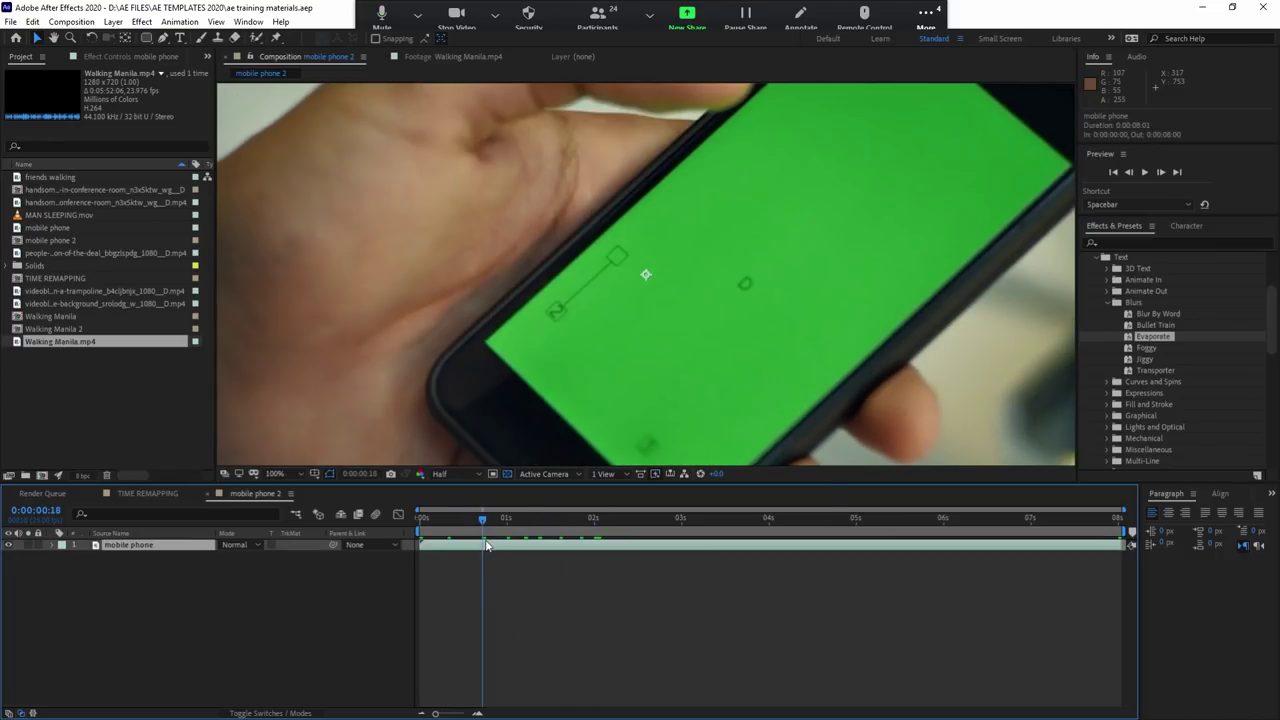
pyautogui.press('Delete')
pyautogui.click(72, 359)
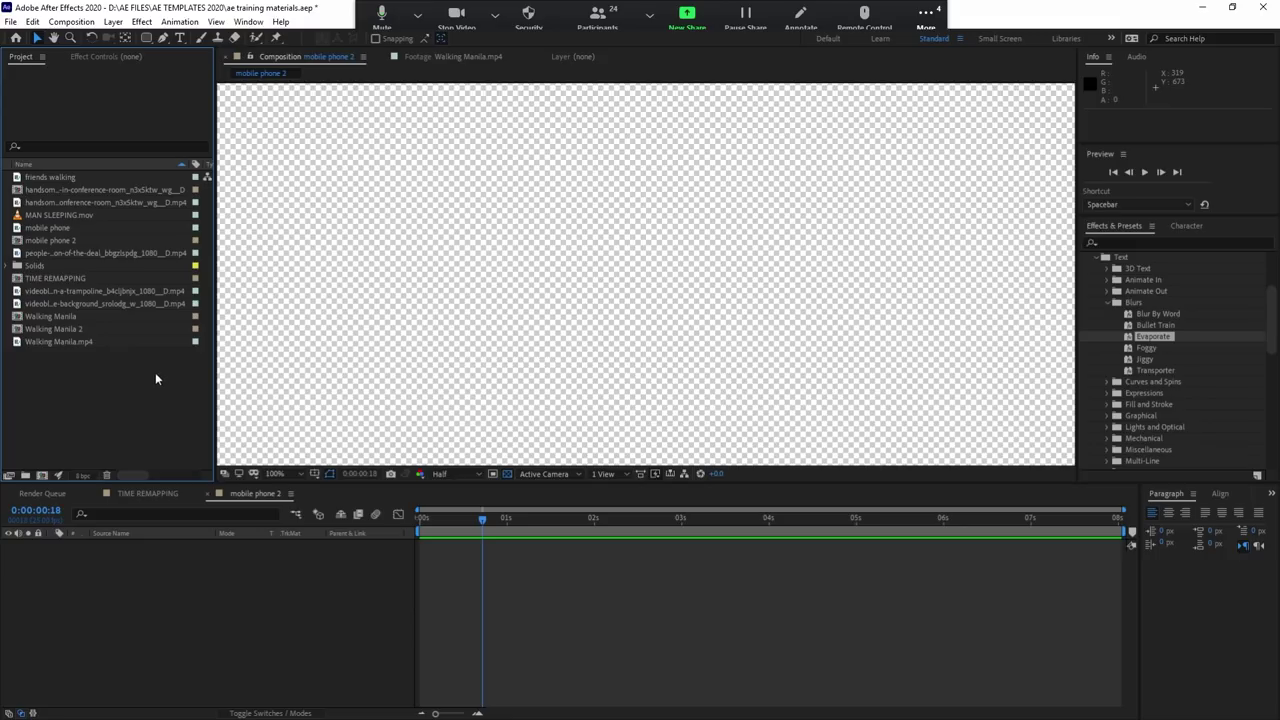
# Step: Check the project footage items and add MAN SLEEPING.mov to the composition
pyautogui.click(35, 229)
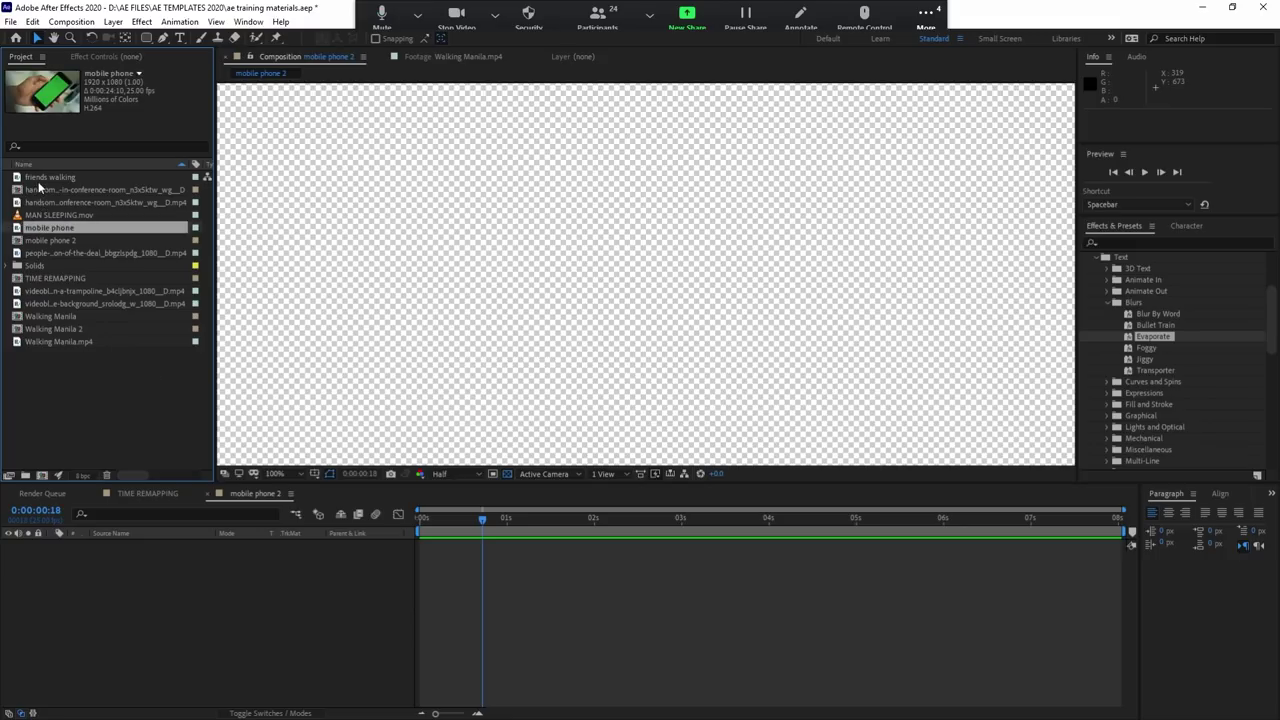
pyautogui.click(40, 178)
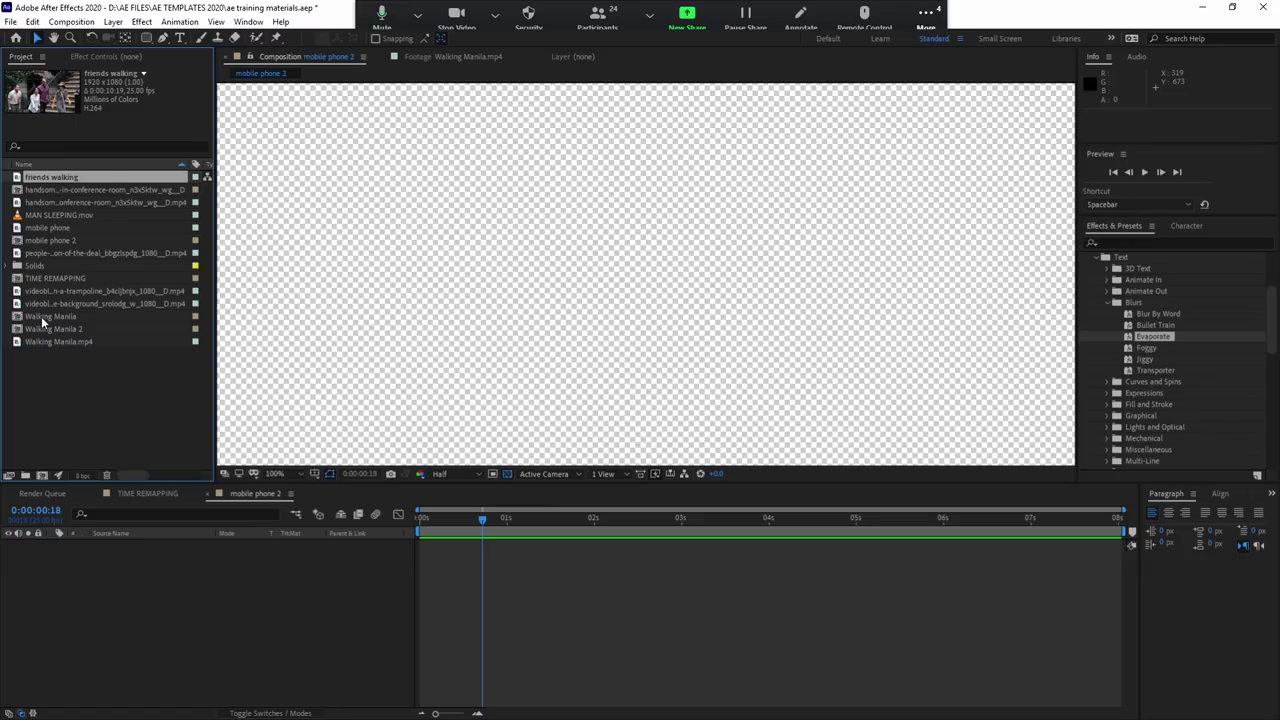
pyautogui.click(38, 344)
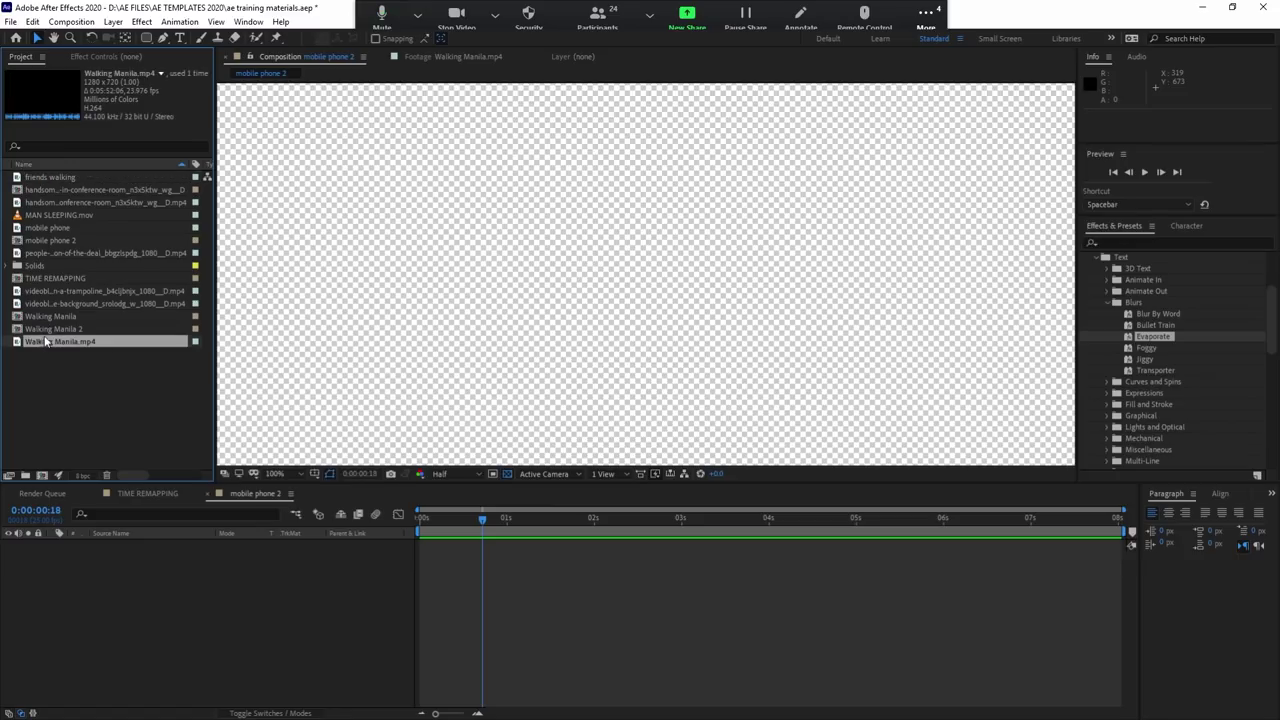
pyautogui.click(31, 282)
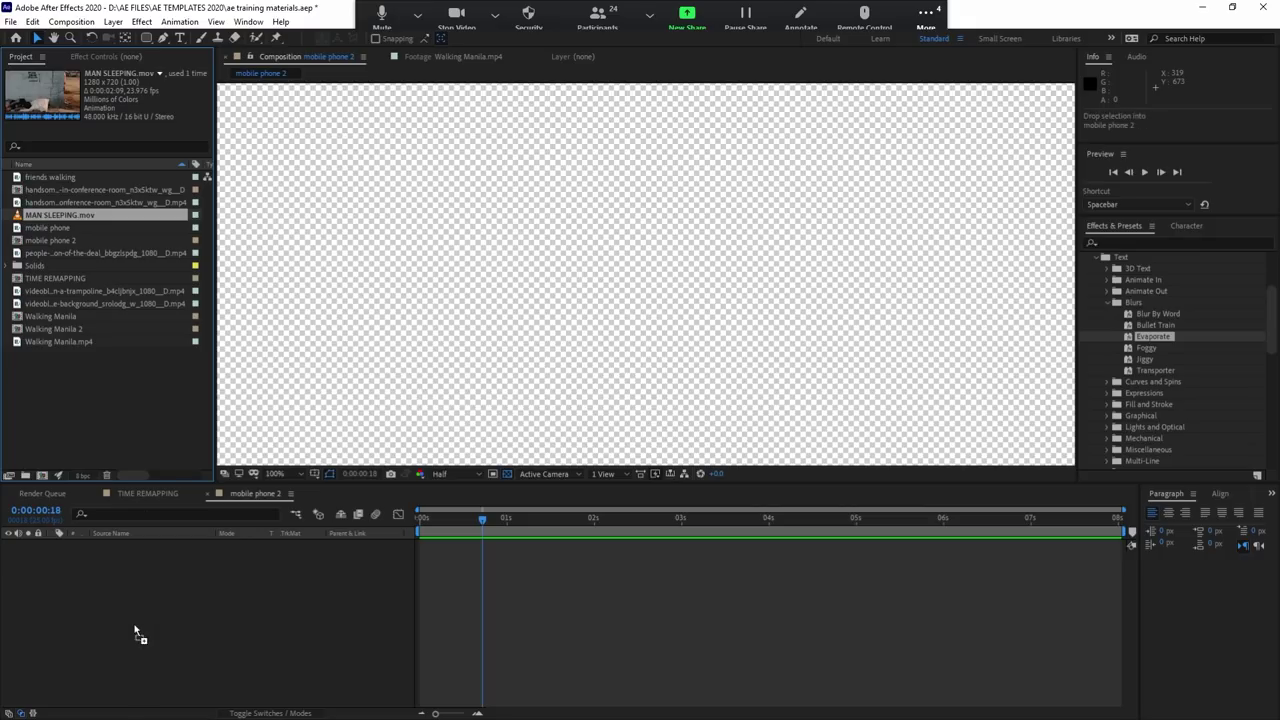
pyautogui.moveTo(47, 216); pyautogui.dragTo(140, 630)
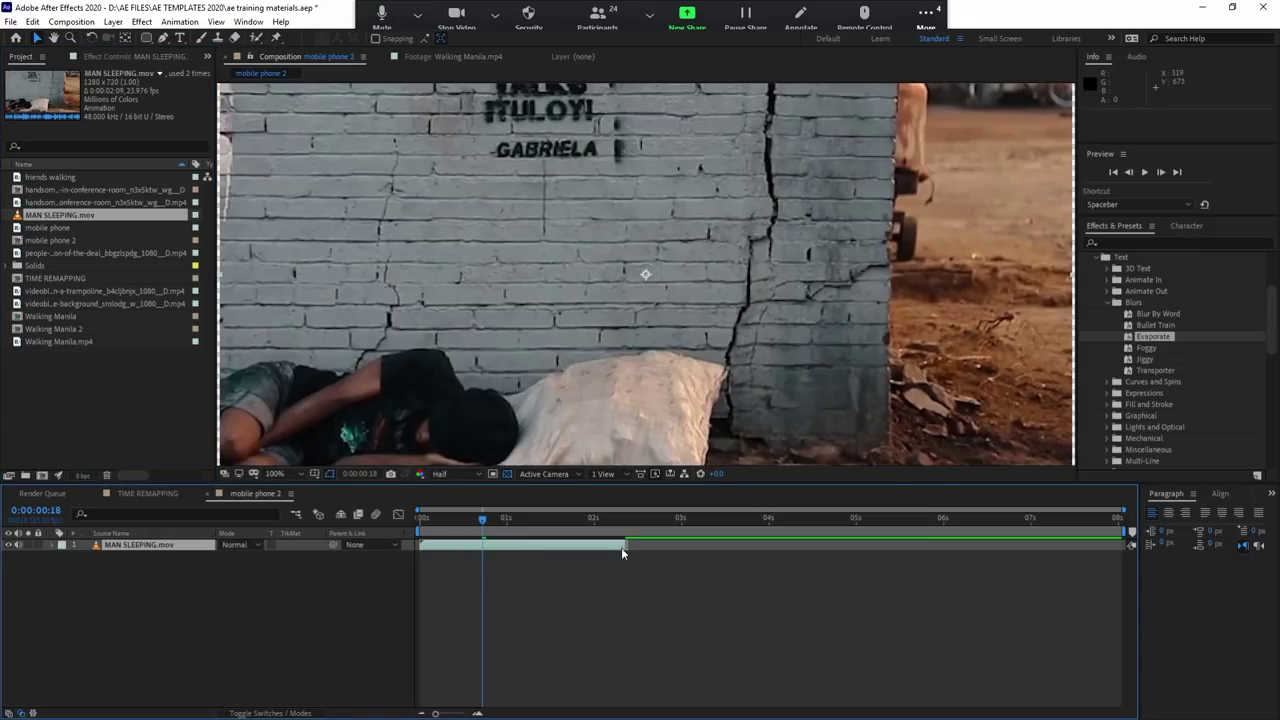
# Step: End the work area at 2:08, zoom the timeline to it, and preview the footage
pyautogui.click(622, 518)
pyautogui.press('n')
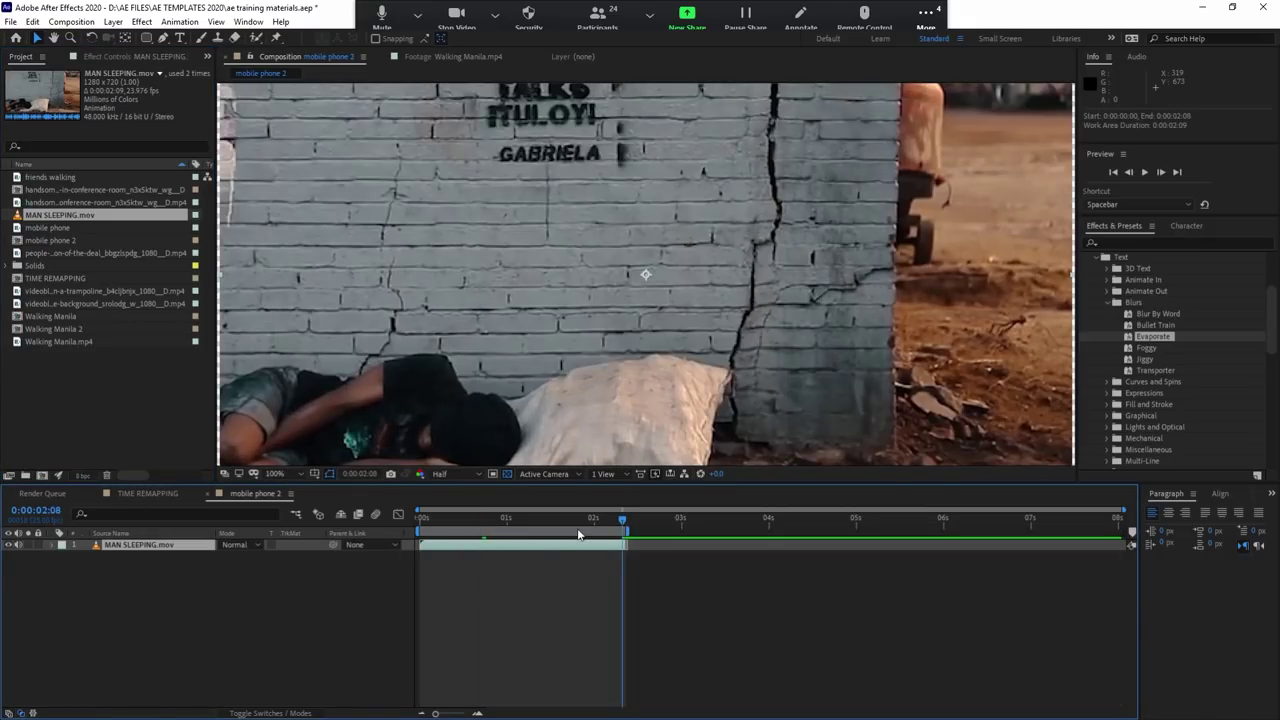
pyautogui.hotkey('ctrl', 'shift', 'x')
pyautogui.press('space')
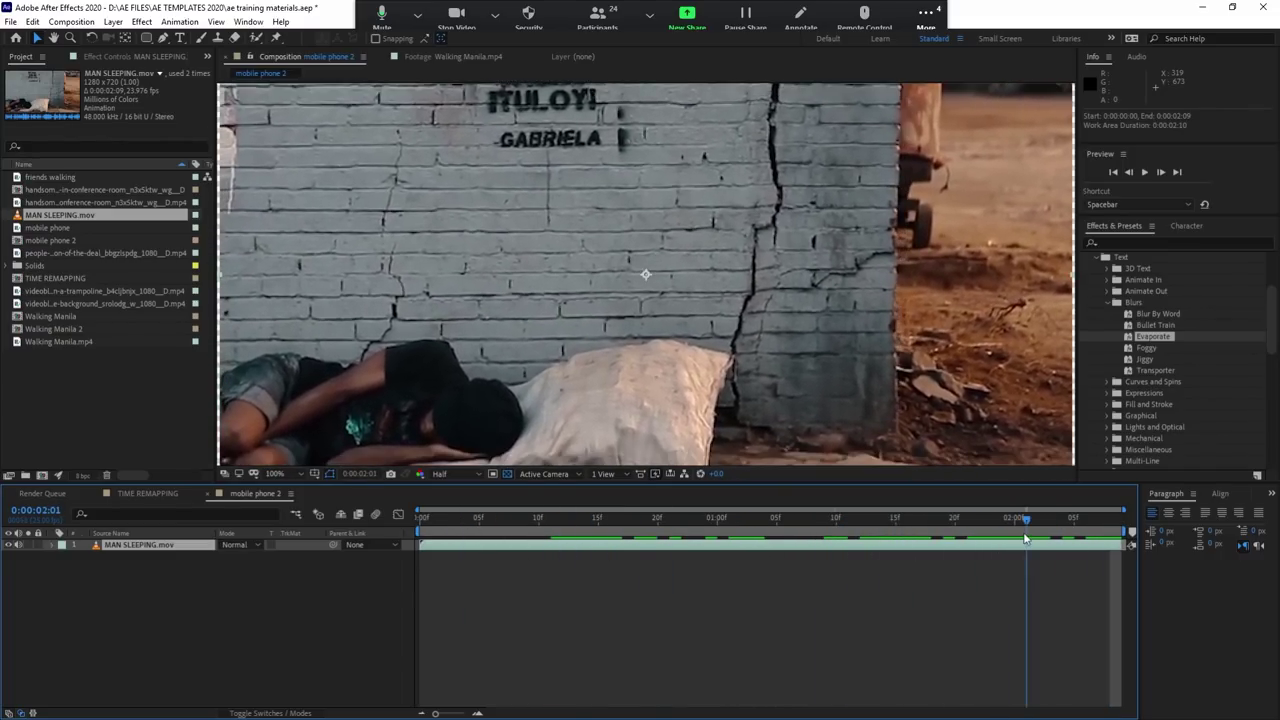
pyautogui.click(538, 537)
pyautogui.moveTo(538, 537); pyautogui.dragTo(906, 548)
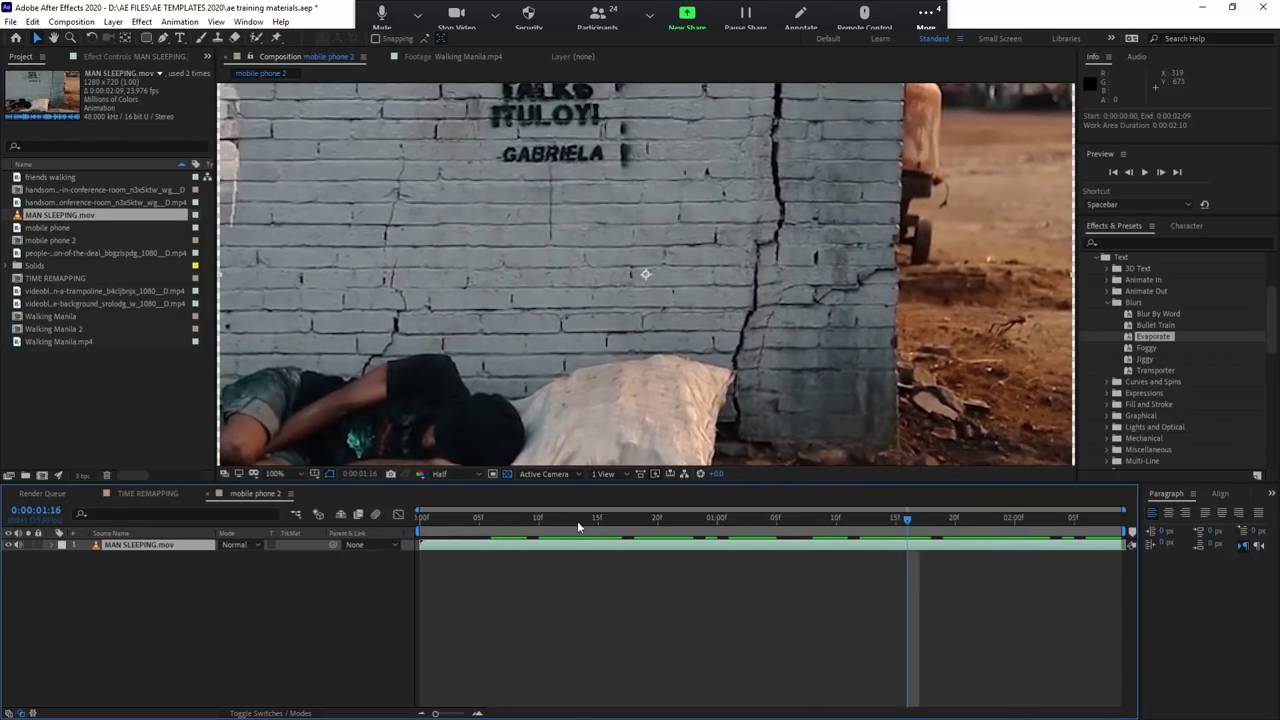
pyautogui.click(577, 521)
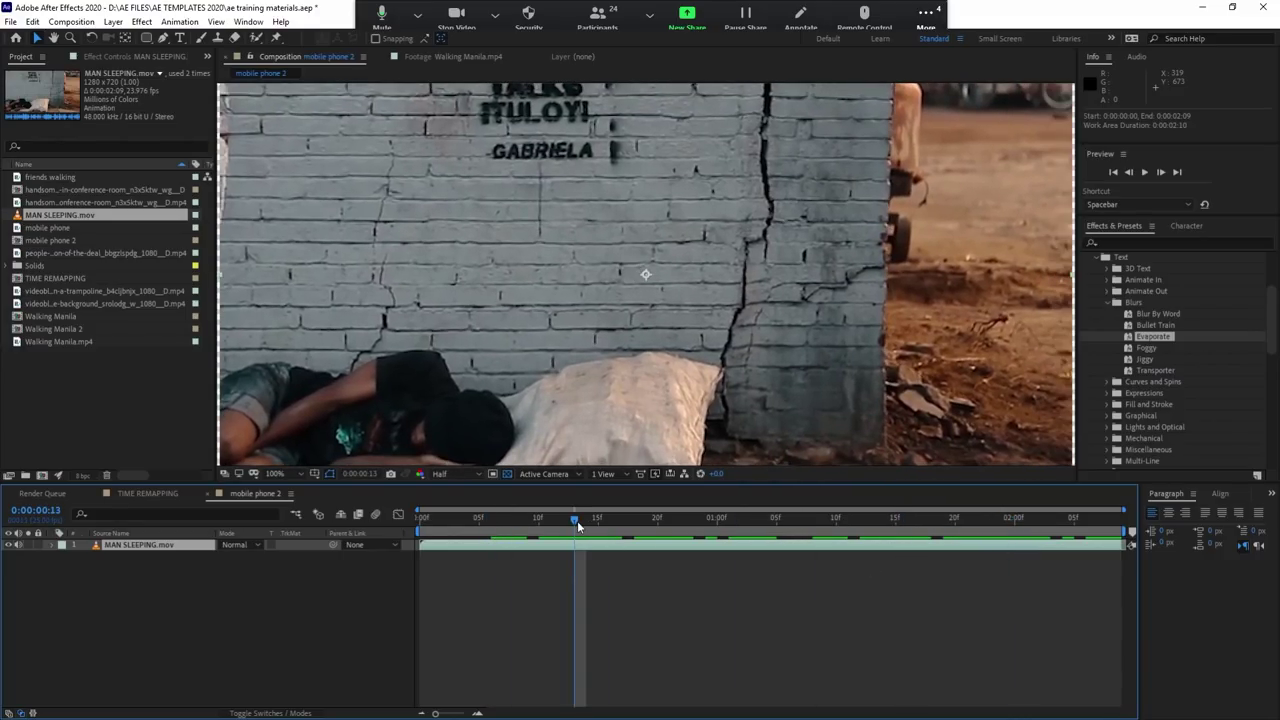
pyautogui.moveTo(577, 521)
pyautogui.mouseDown()
pyautogui.moveTo(1013, 548)
pyautogui.moveTo(781, 585)
pyautogui.mouseUp()
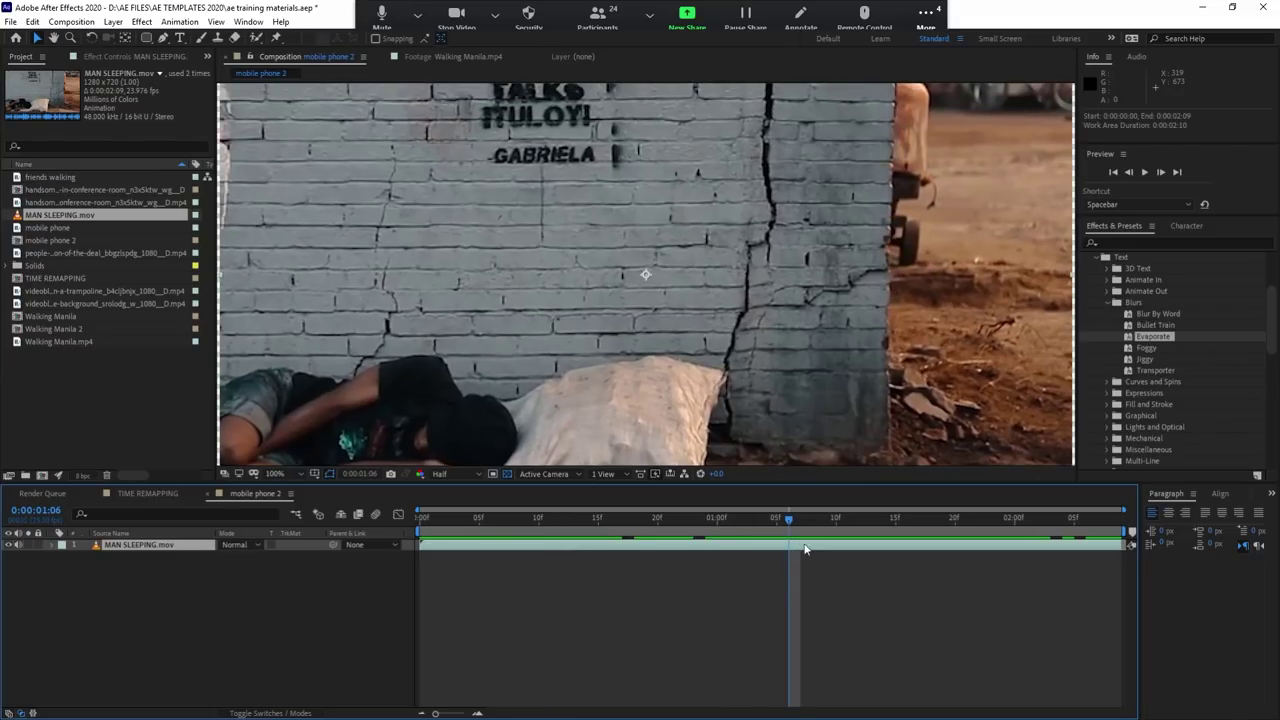
# Step: Open the MAN SLEEPING.mov layer in its own layer viewer
pyautogui.click(775, 546)
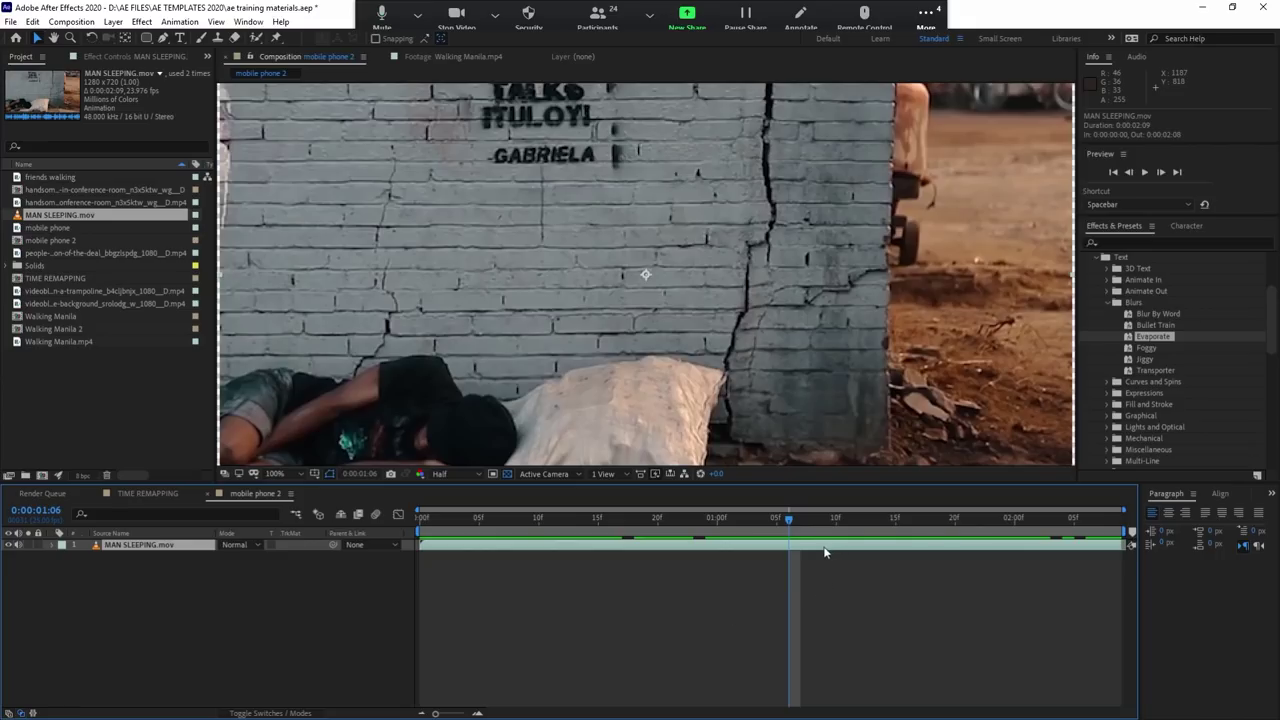
pyautogui.click(788, 608)
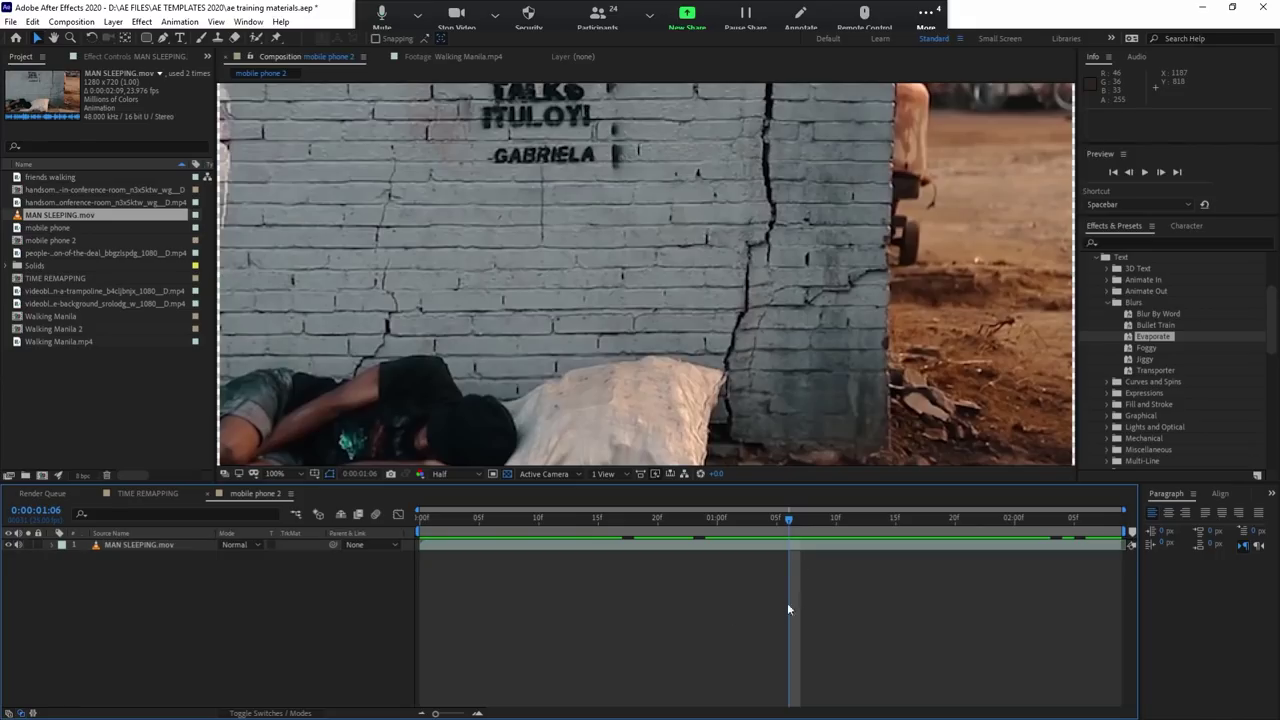
pyautogui.click(676, 547)
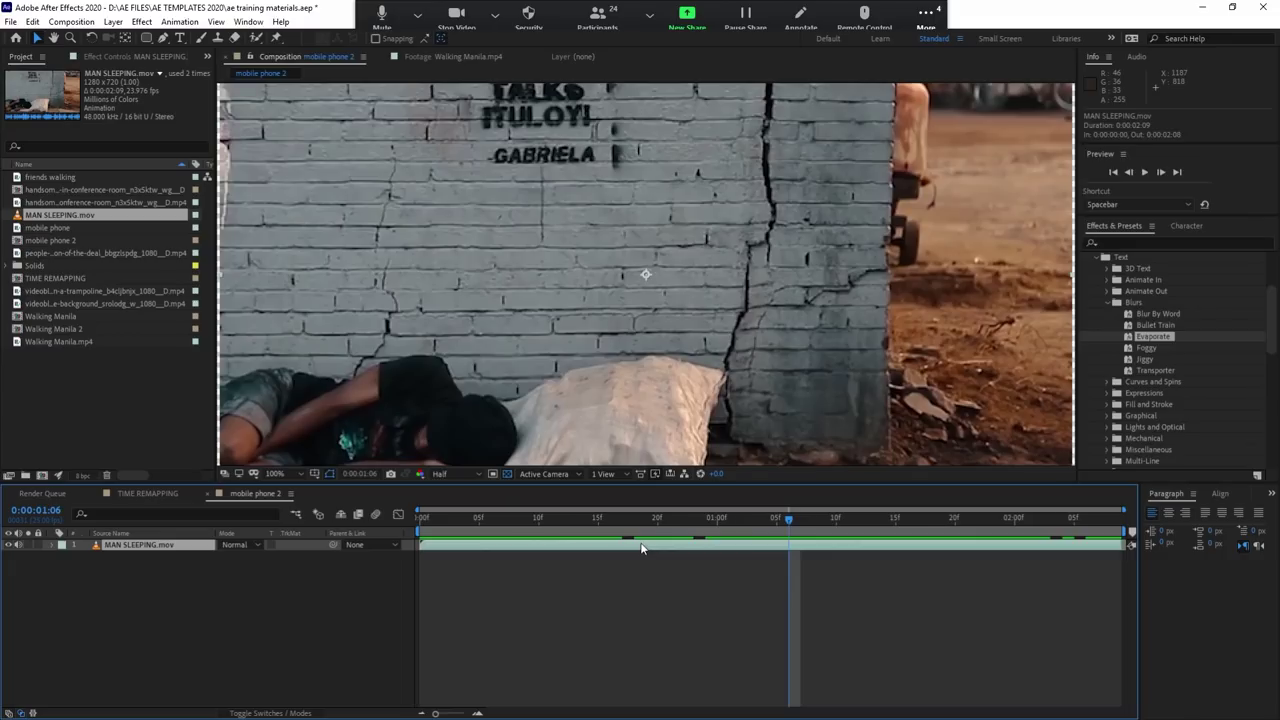
pyautogui.doubleClick(641, 546)
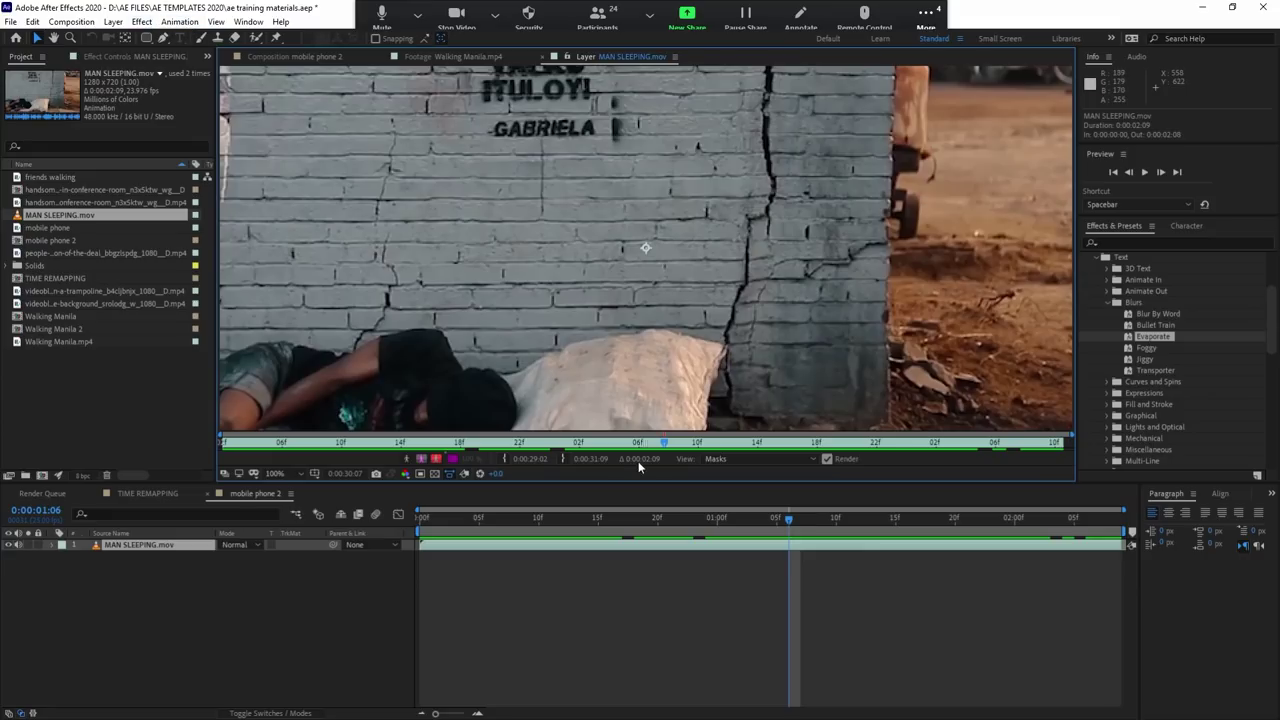
# Step: Focus the Timeline panel to prepare Track Motion on MAN SLEEPING.mov
pyautogui.click(578, 549)
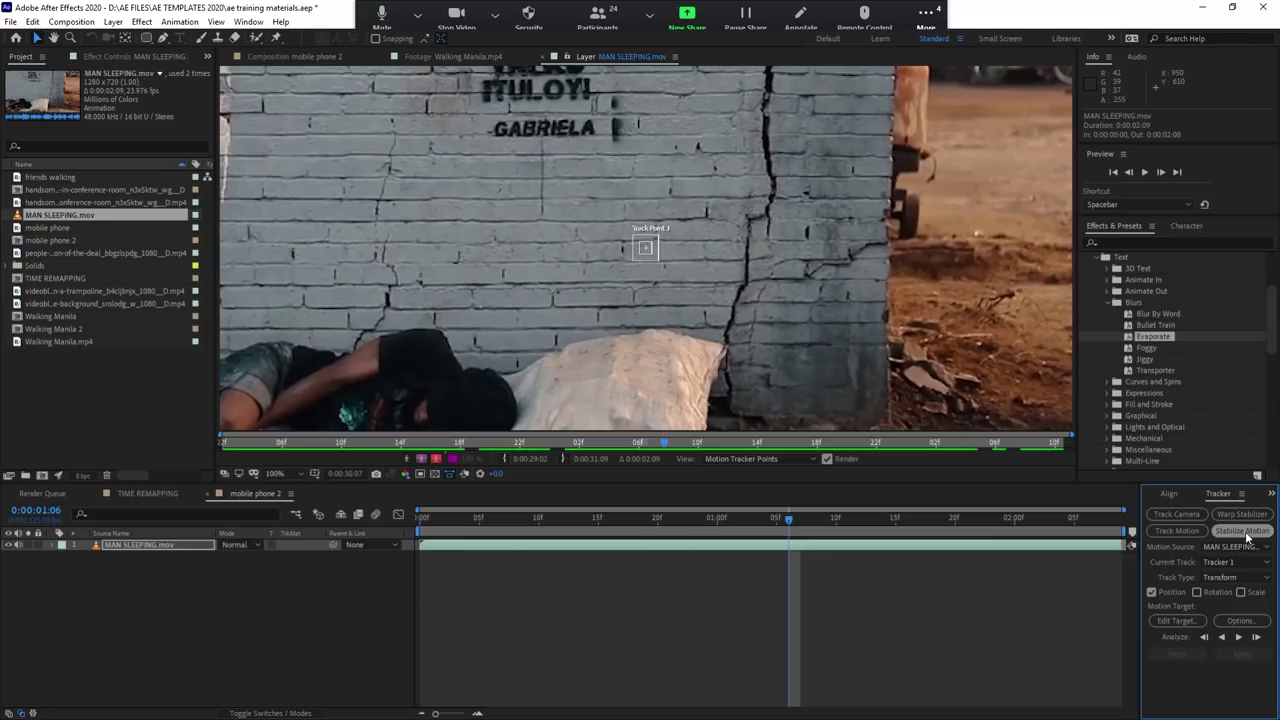
# Step: Switch to Stabilize Motion and enlarge Track Point 1's search region on the brick wall
pyautogui.click(1246, 532)
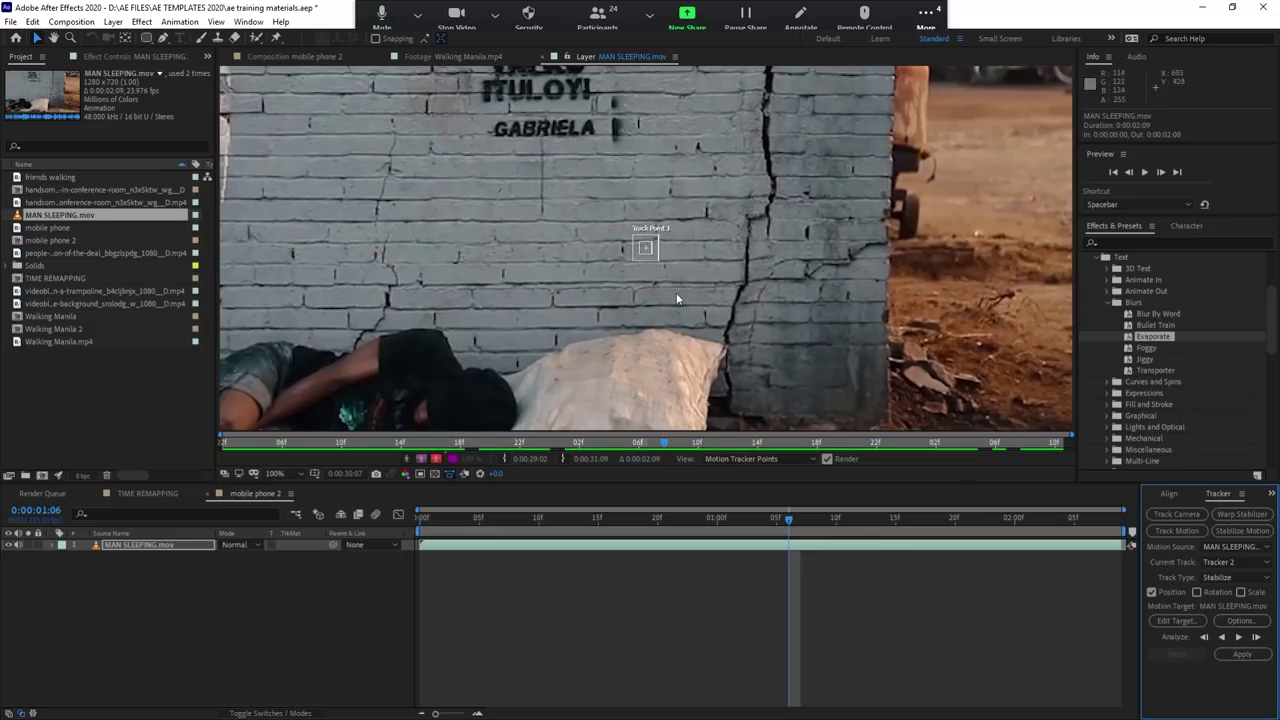
pyautogui.click(649, 246)
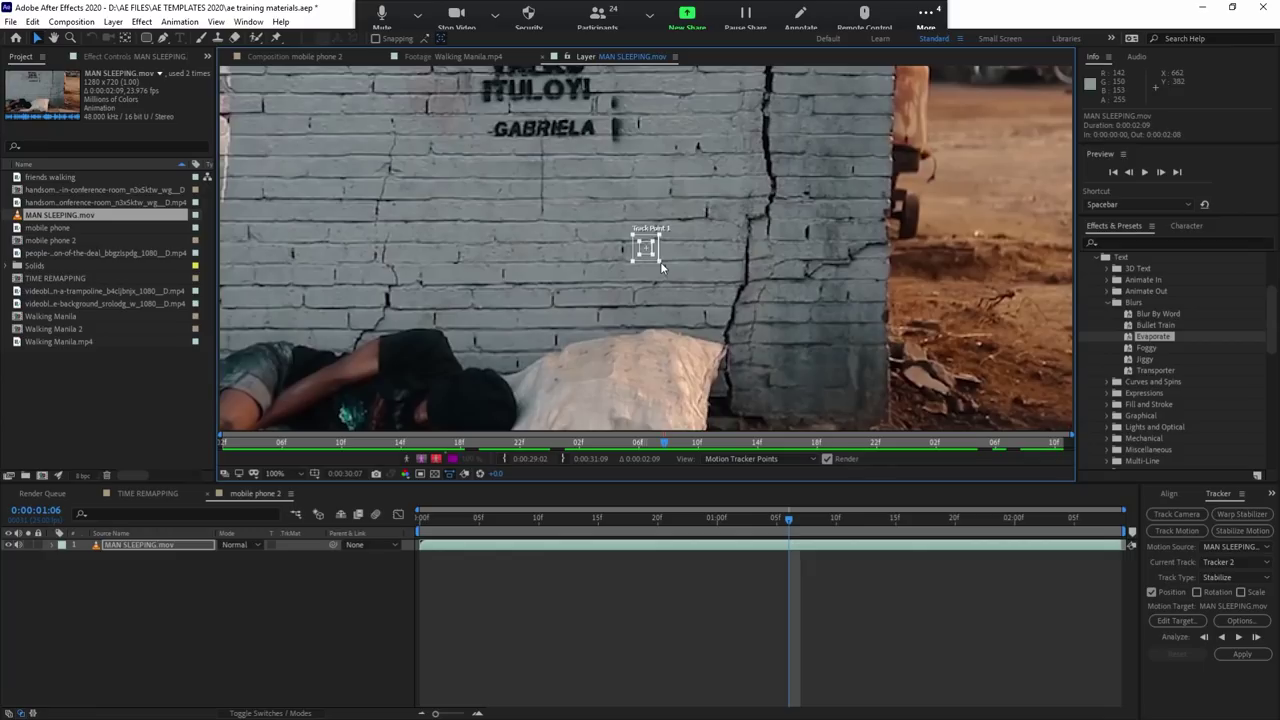
pyautogui.moveTo(662, 258); pyautogui.dragTo(661, 266)
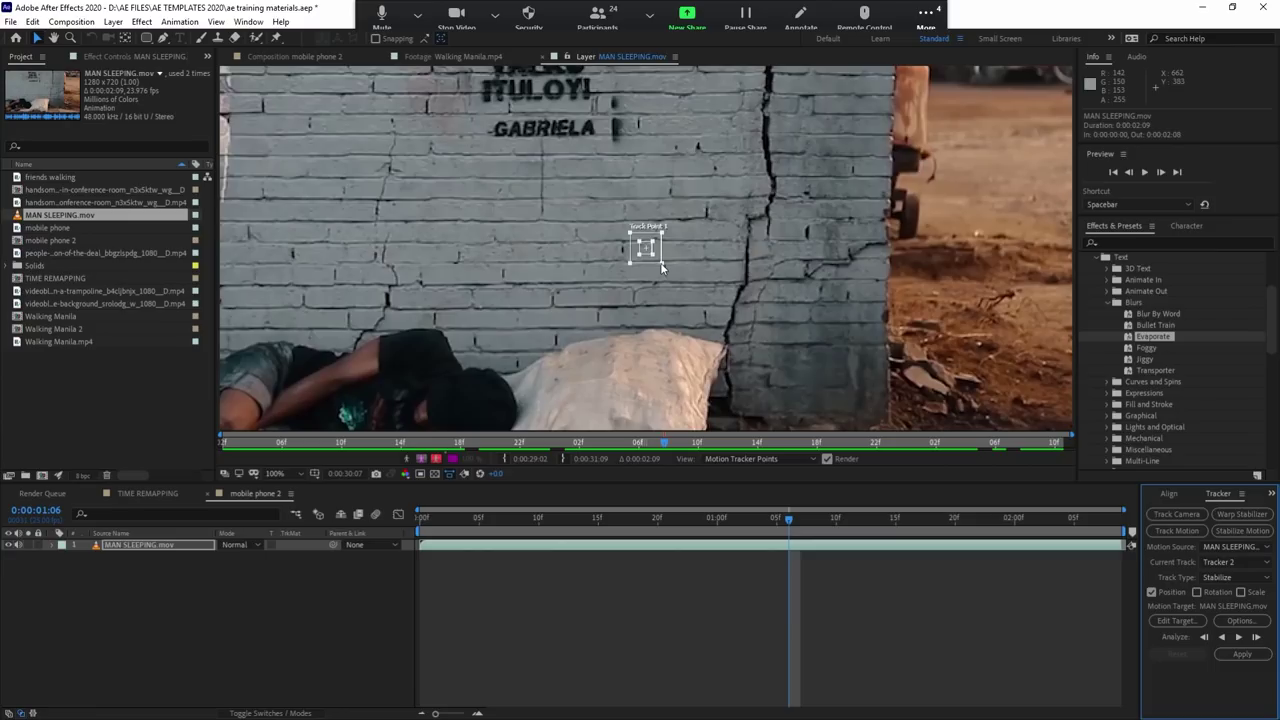
pyautogui.moveTo(660, 266); pyautogui.dragTo(665, 268)
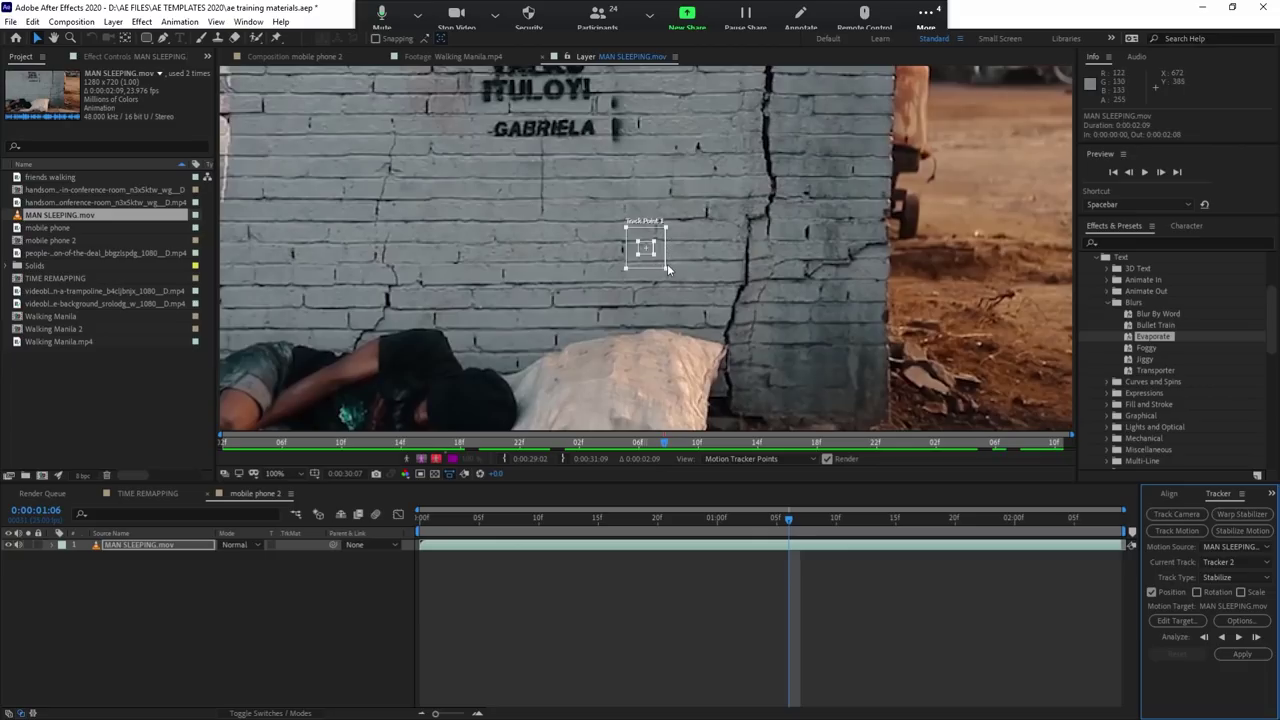
pyautogui.click(666, 272)
pyautogui.moveTo(666, 272); pyautogui.dragTo(669, 274)
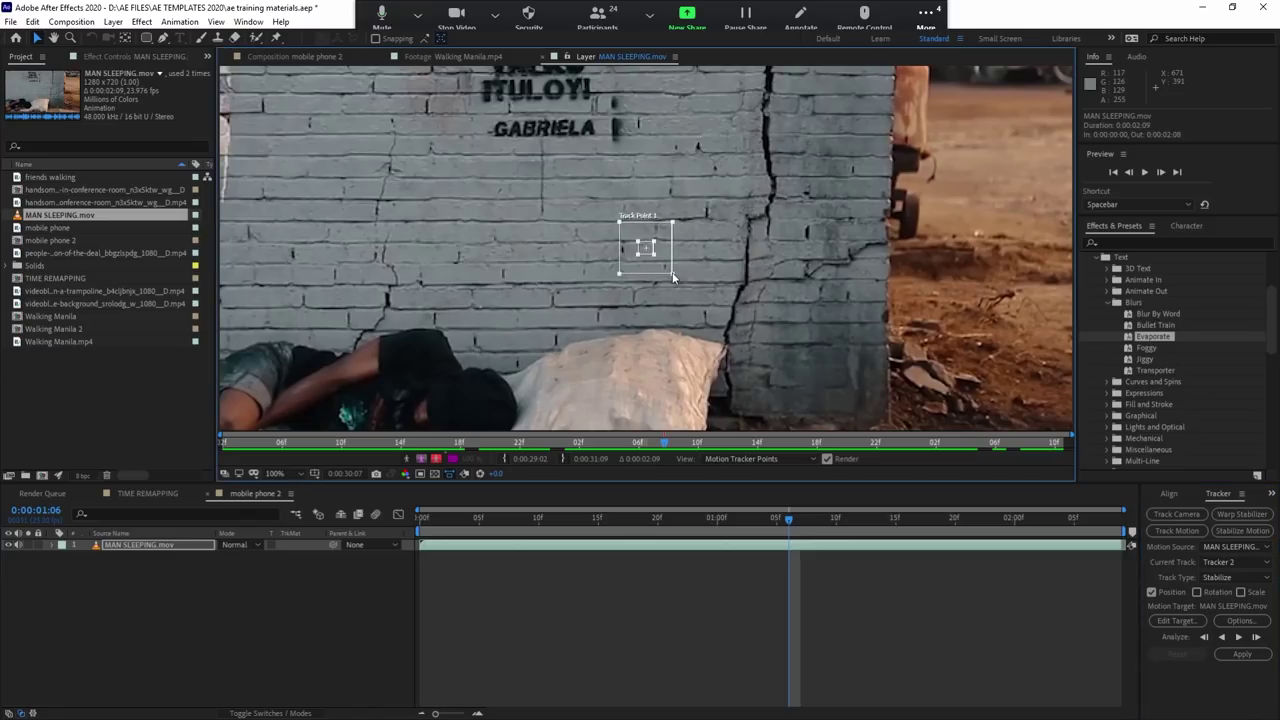
pyautogui.moveTo(667, 272); pyautogui.dragTo(674, 278)
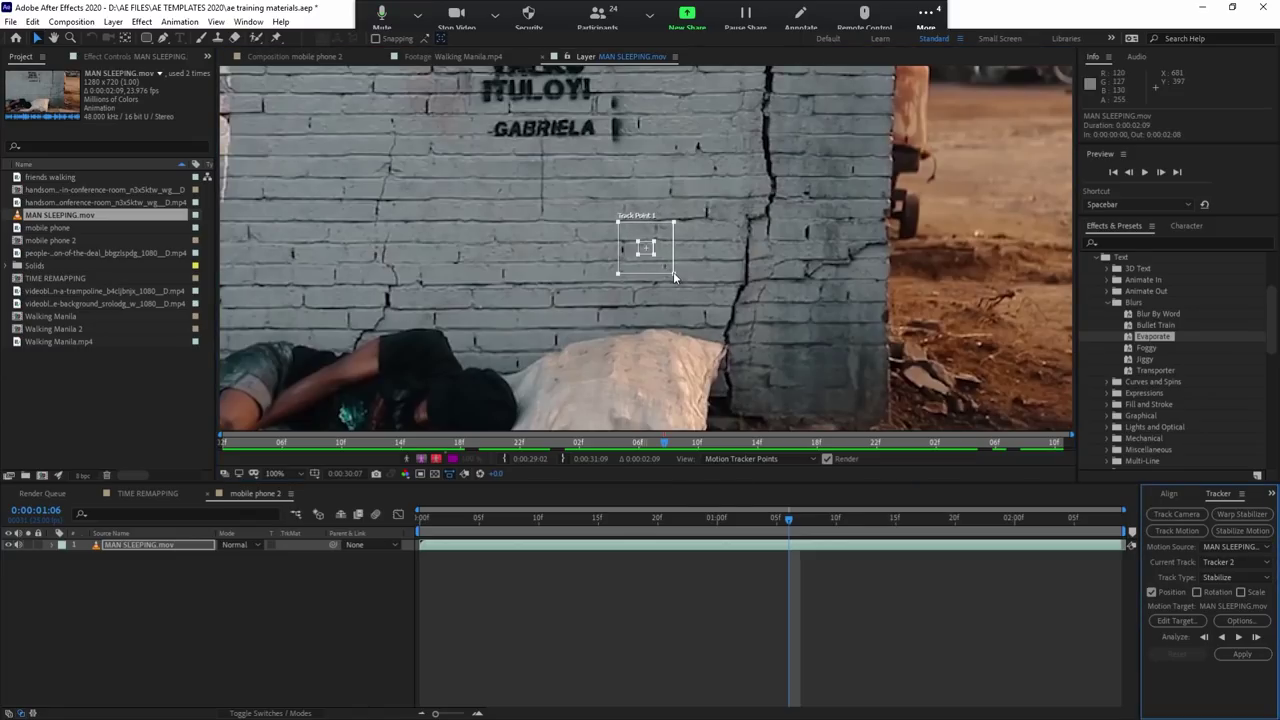
pyautogui.moveTo(674, 278); pyautogui.dragTo(679, 280)
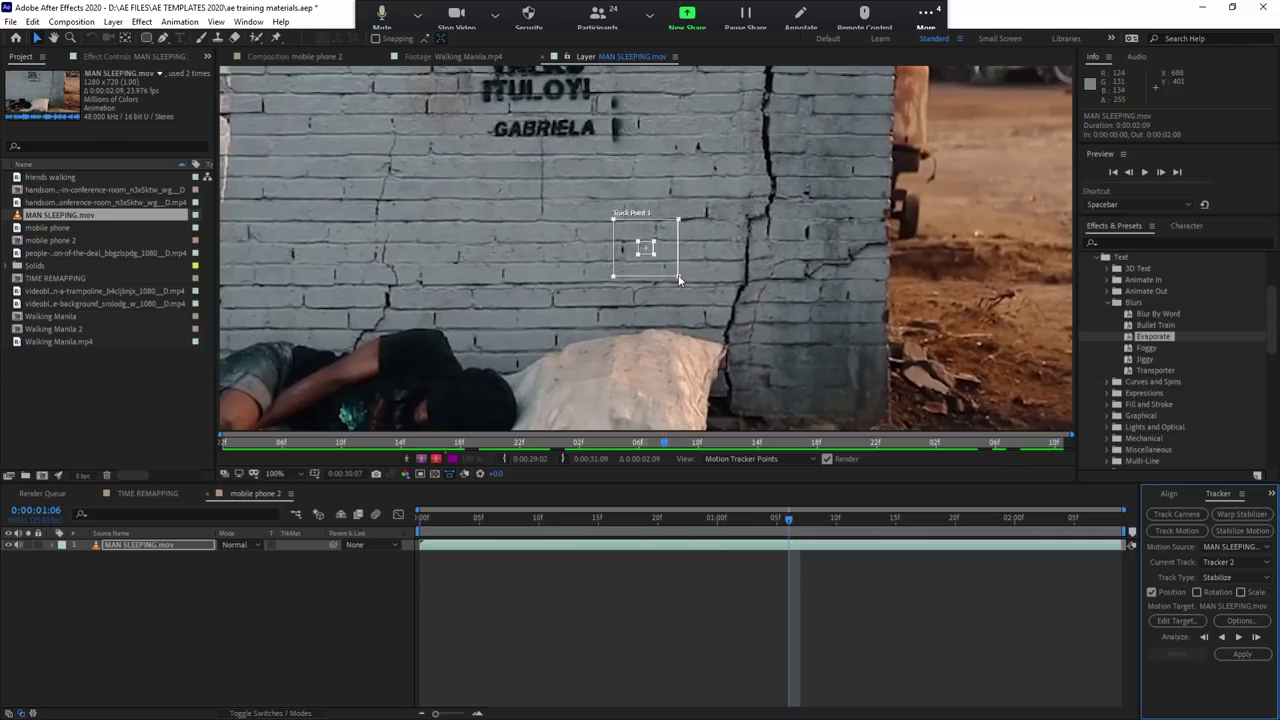
pyautogui.moveTo(679, 278); pyautogui.dragTo(672, 273)
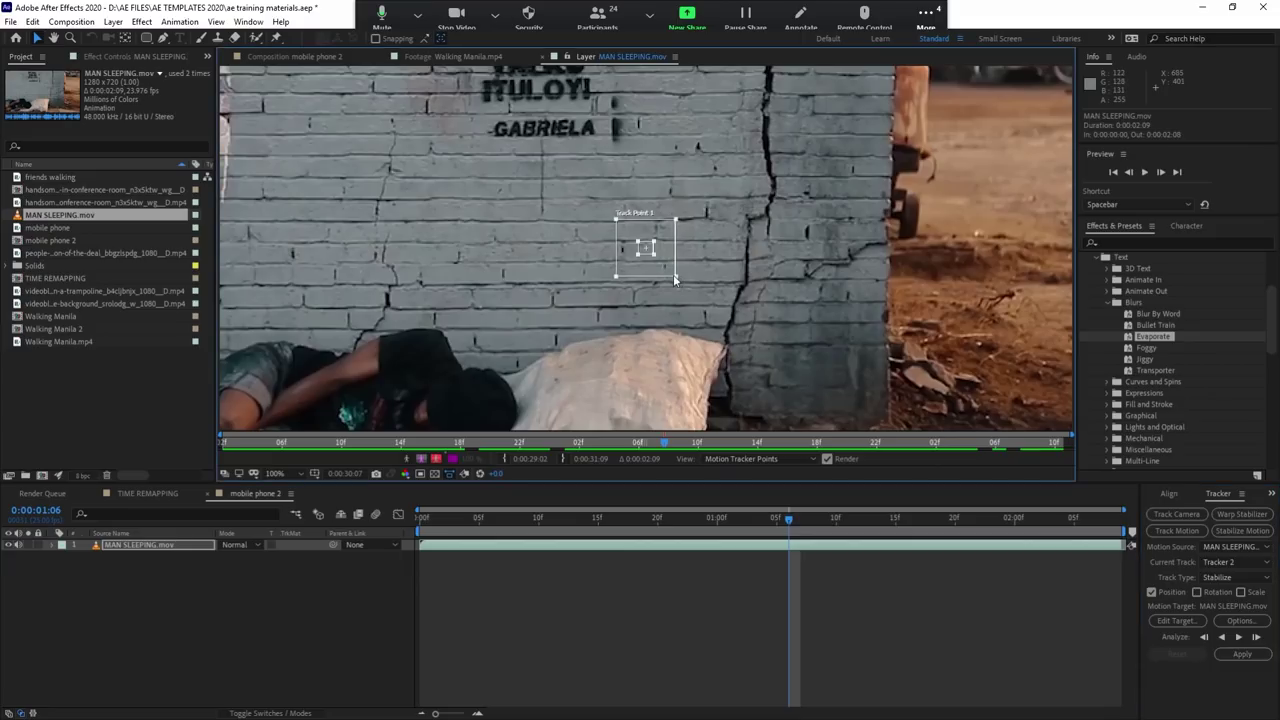
# Step: Scrub forward to check the wall, then enable Rotation to add Track Point 2
pyautogui.click(1187, 635)
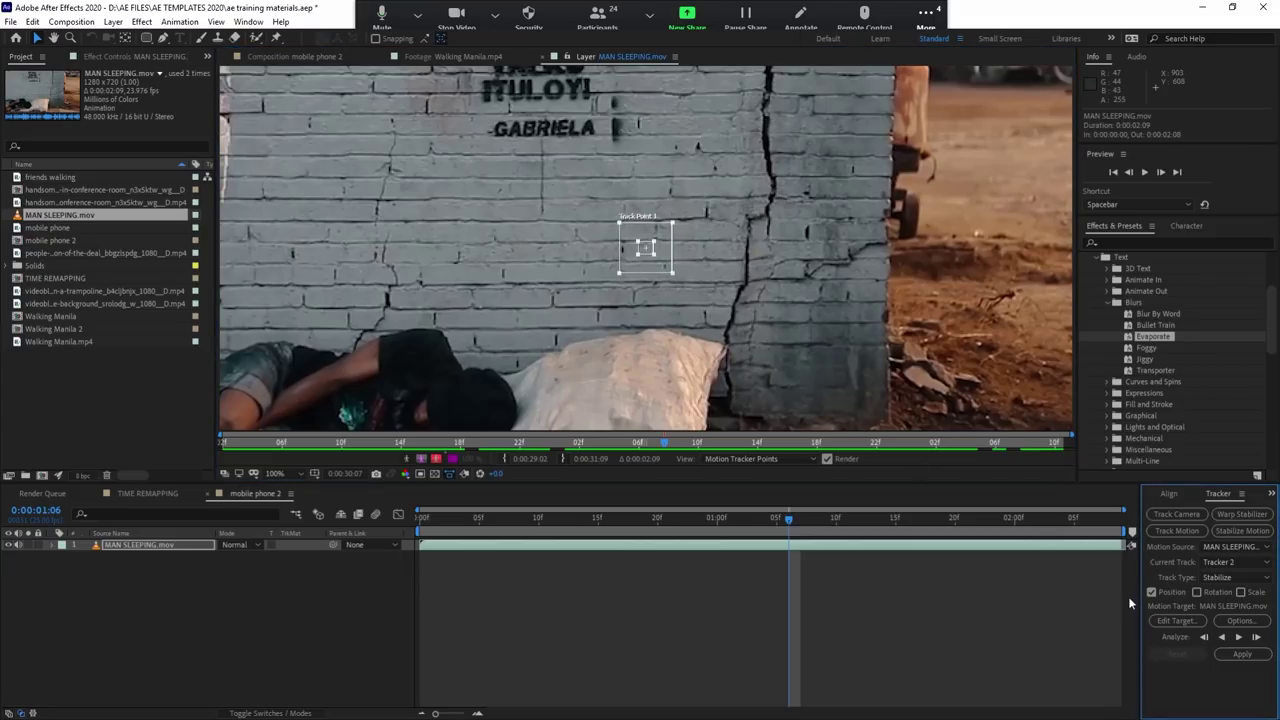
pyautogui.moveTo(790, 518); pyautogui.dragTo(828, 505)
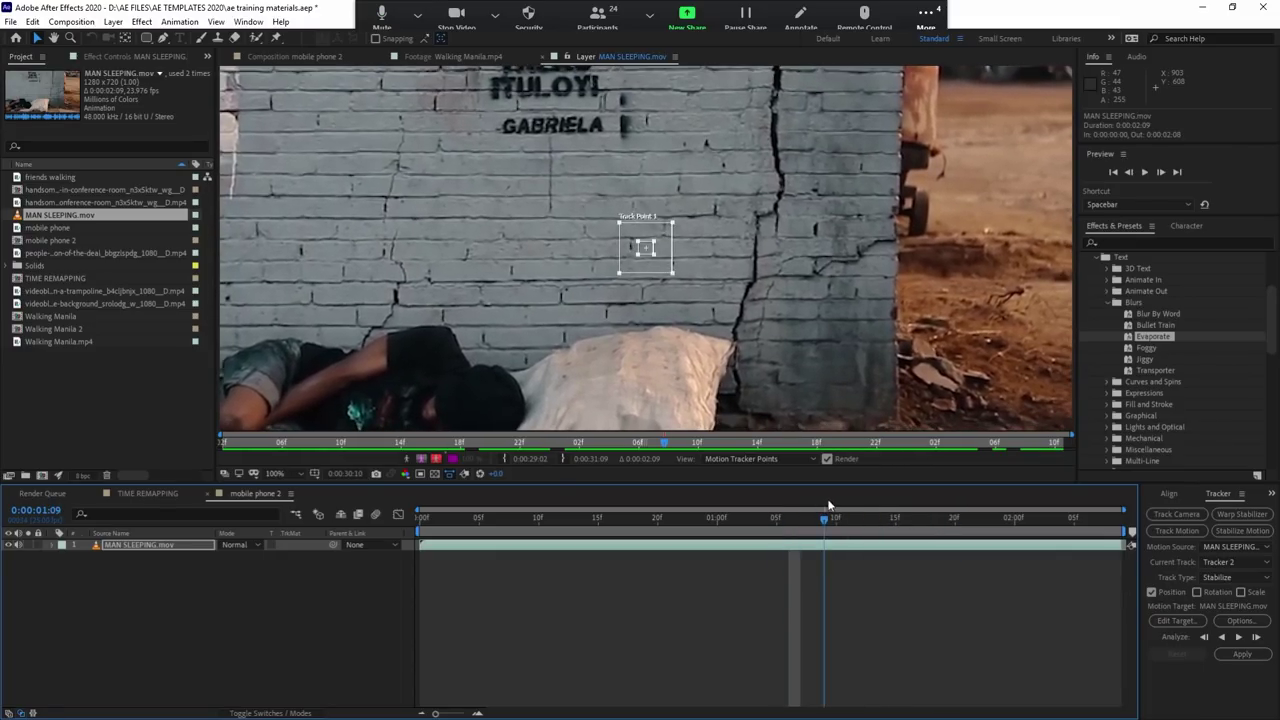
pyautogui.click(1197, 592)
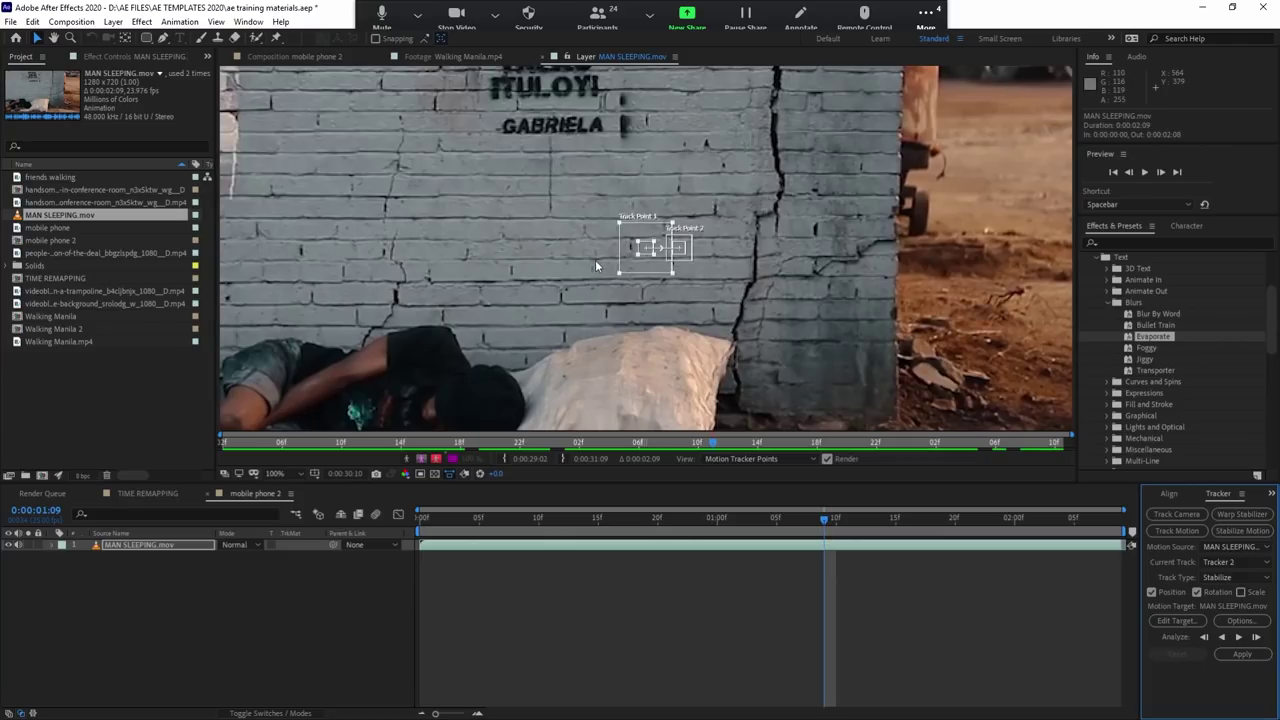
# Step: Set Track Point 1 on the wall crack and Track Point 2 on the wall's far left
pyautogui.moveTo(671, 274); pyautogui.dragTo(667, 272)
pyautogui.moveTo(658, 270); pyautogui.dragTo(826, 255)
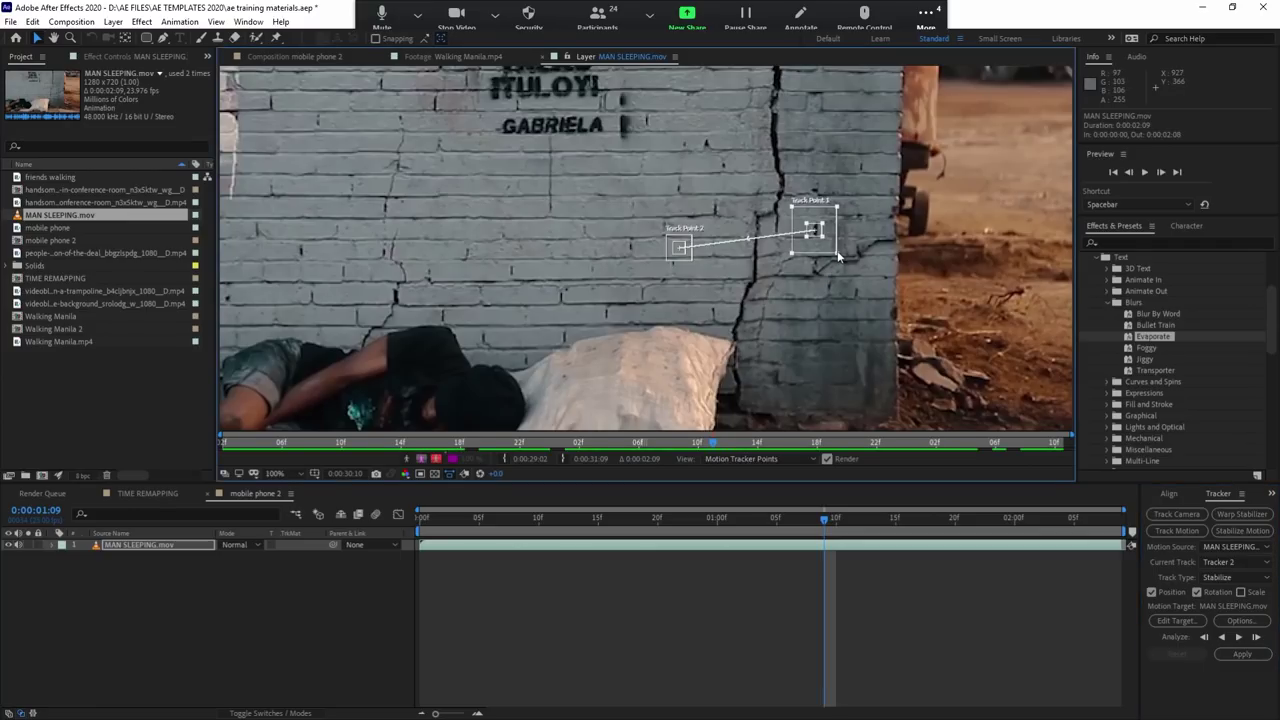
pyautogui.click(697, 268)
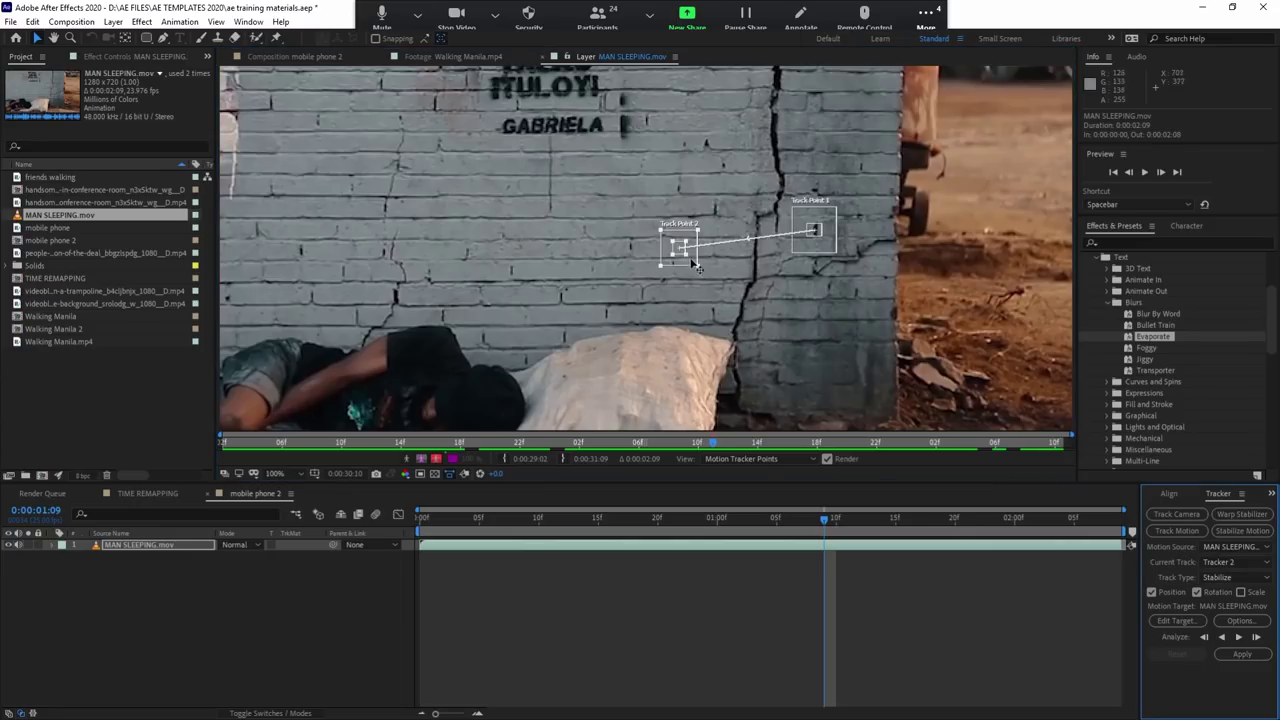
pyautogui.moveTo(688, 256); pyautogui.dragTo(689, 262)
pyautogui.click(693, 266)
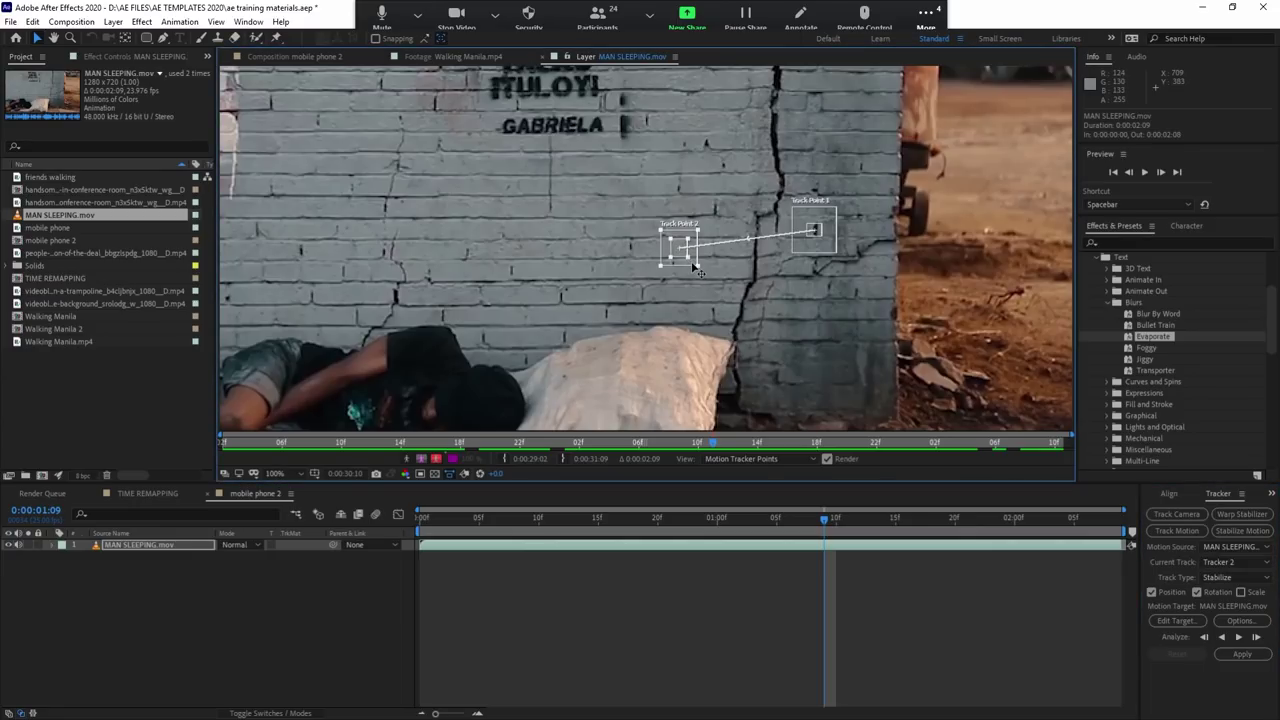
pyautogui.moveTo(695, 268)
pyautogui.mouseDown()
pyautogui.moveTo(515, 333)
pyautogui.moveTo(320, 272)
pyautogui.mouseUp()
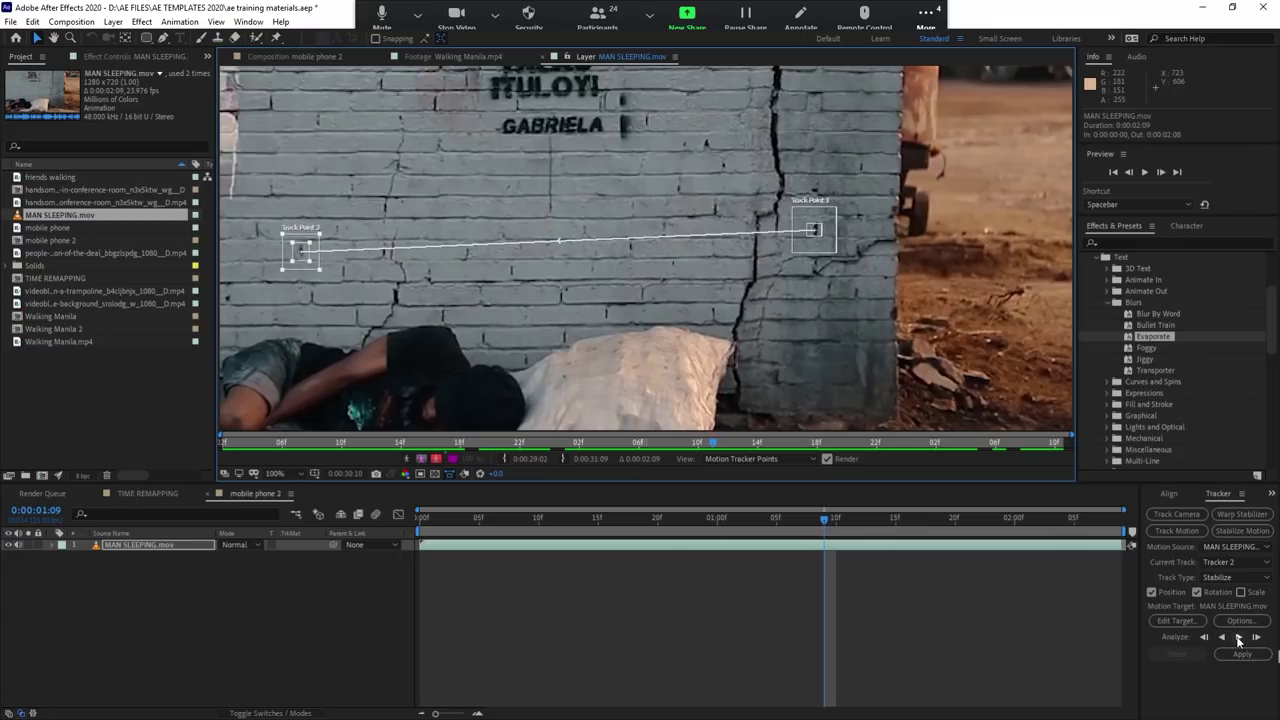
# Step: Analyze both track points forward and backward through MAN SLEEPING, then apply the track
pyautogui.click(1240, 638)
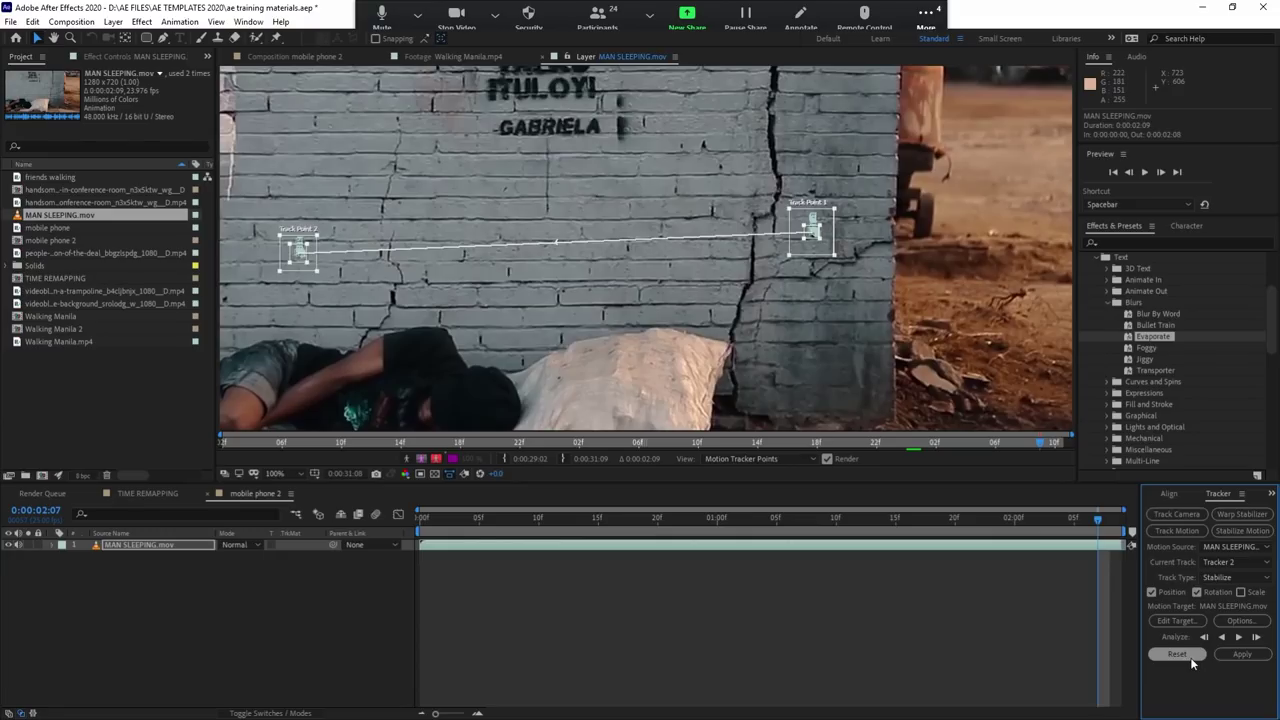
pyautogui.press('u')
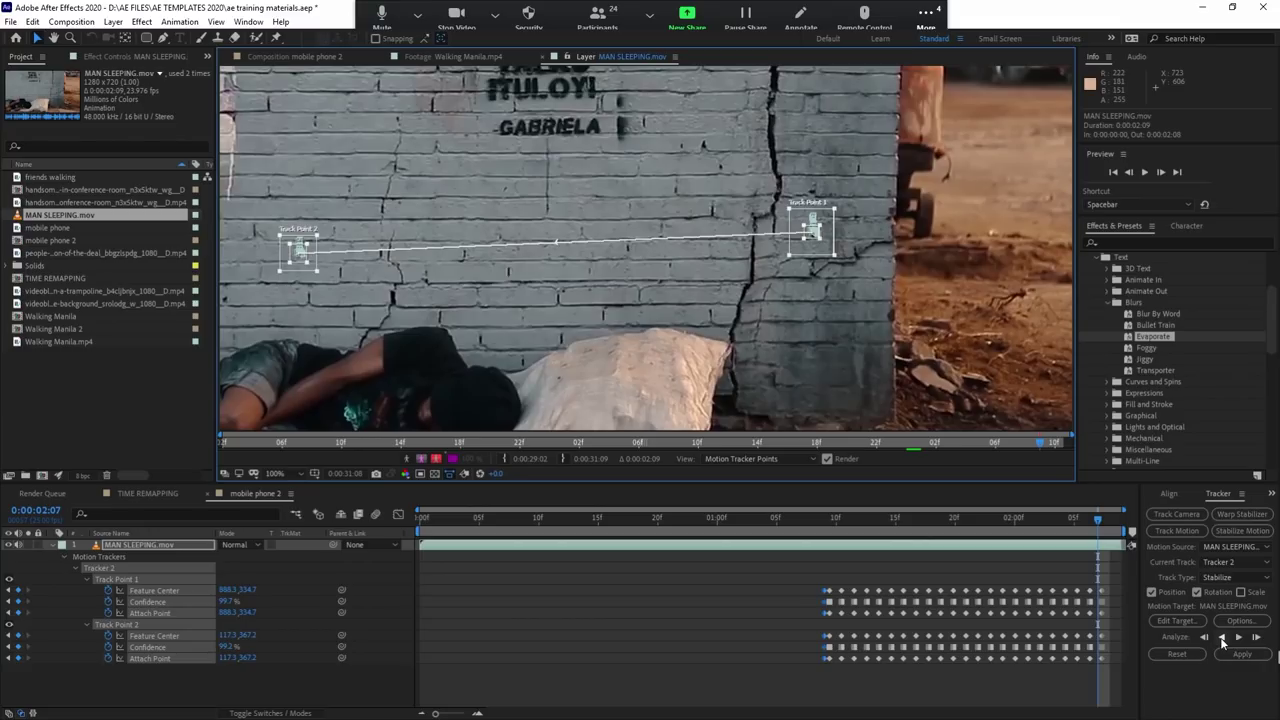
pyautogui.click(1220, 637)
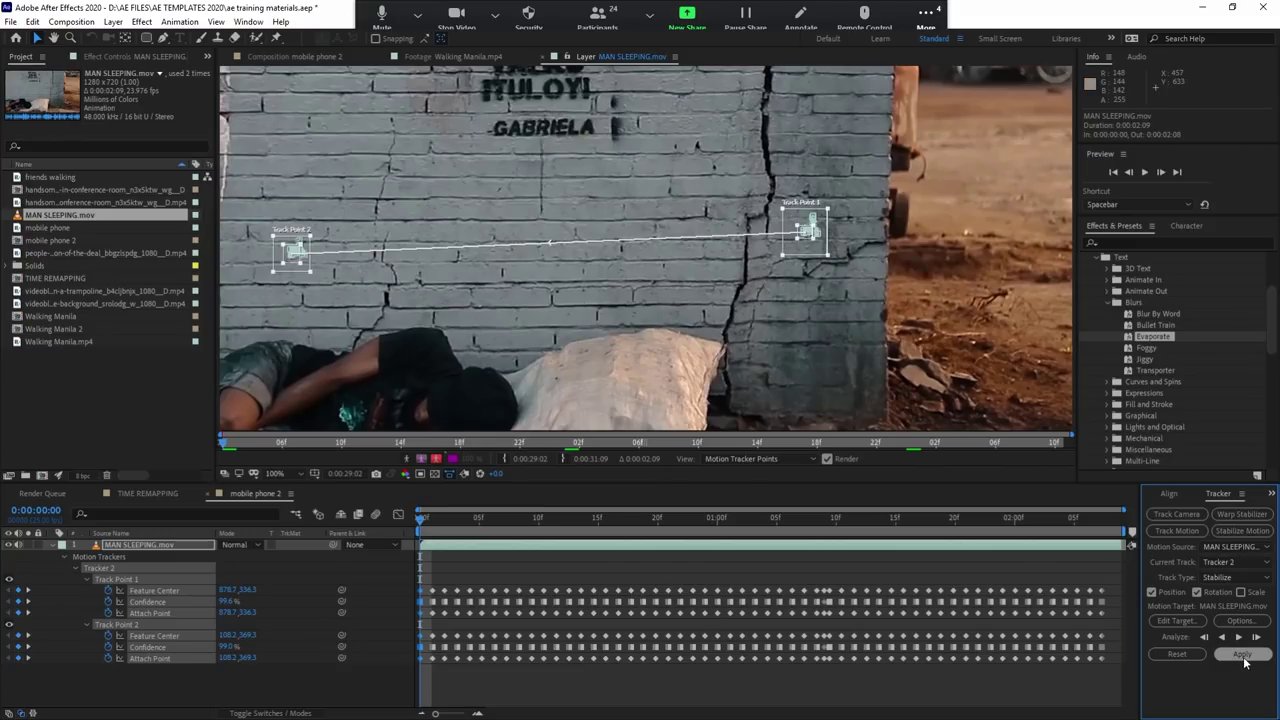
pyautogui.click(1242, 655)
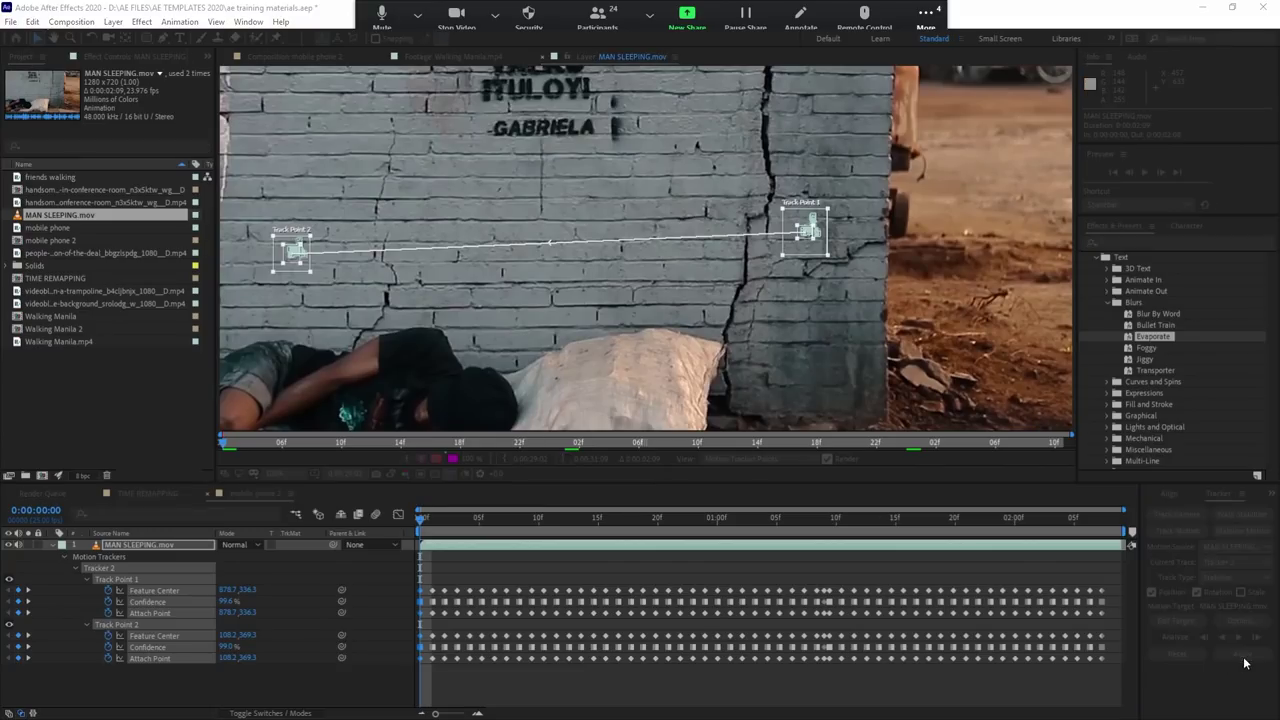
# Step: Apply position and rotation stabilization to MAN SLEEPING and preview the result
pyautogui.click(614, 366)
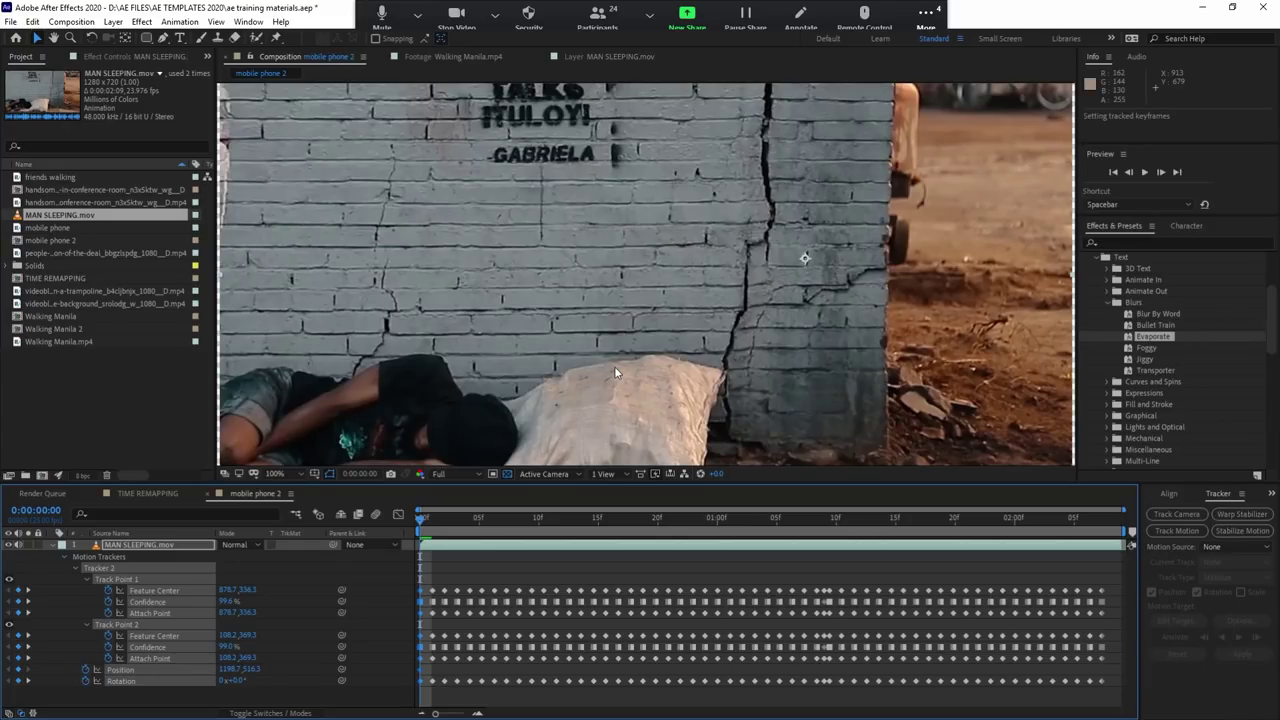
pyautogui.scroll(-4, 631, 337)
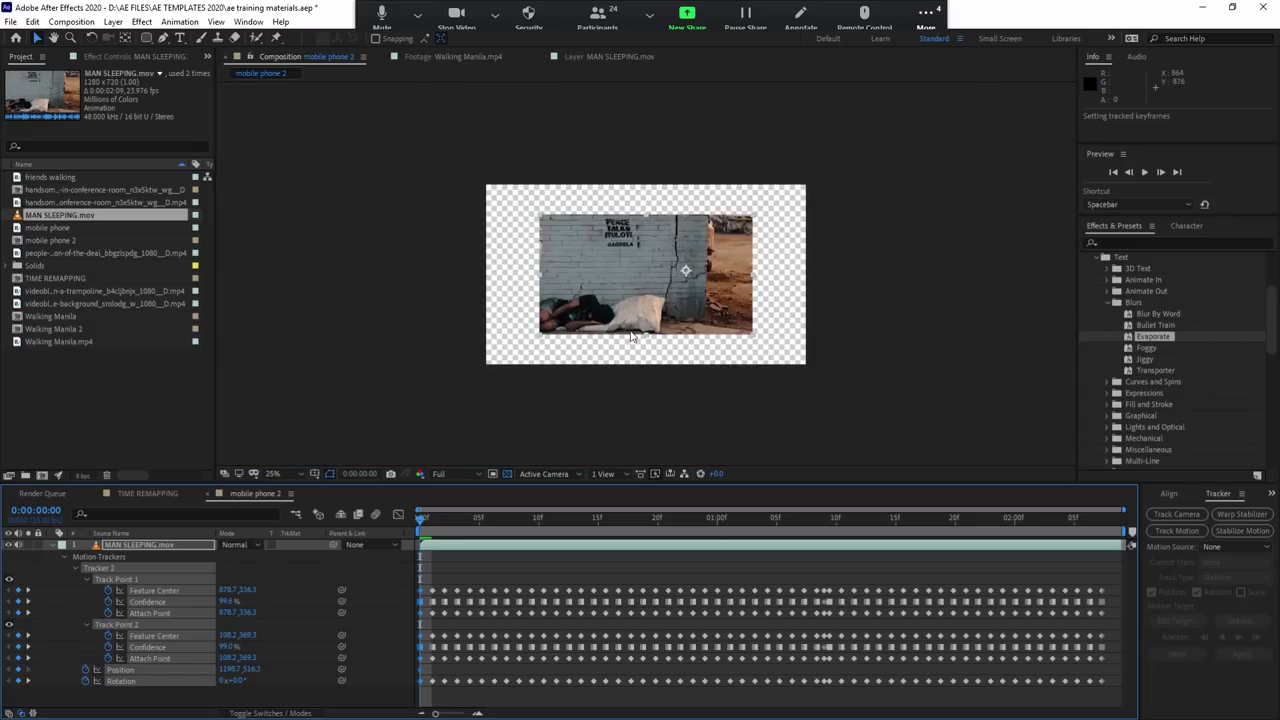
pyautogui.scroll(2, 631, 337)
pyautogui.press('space')
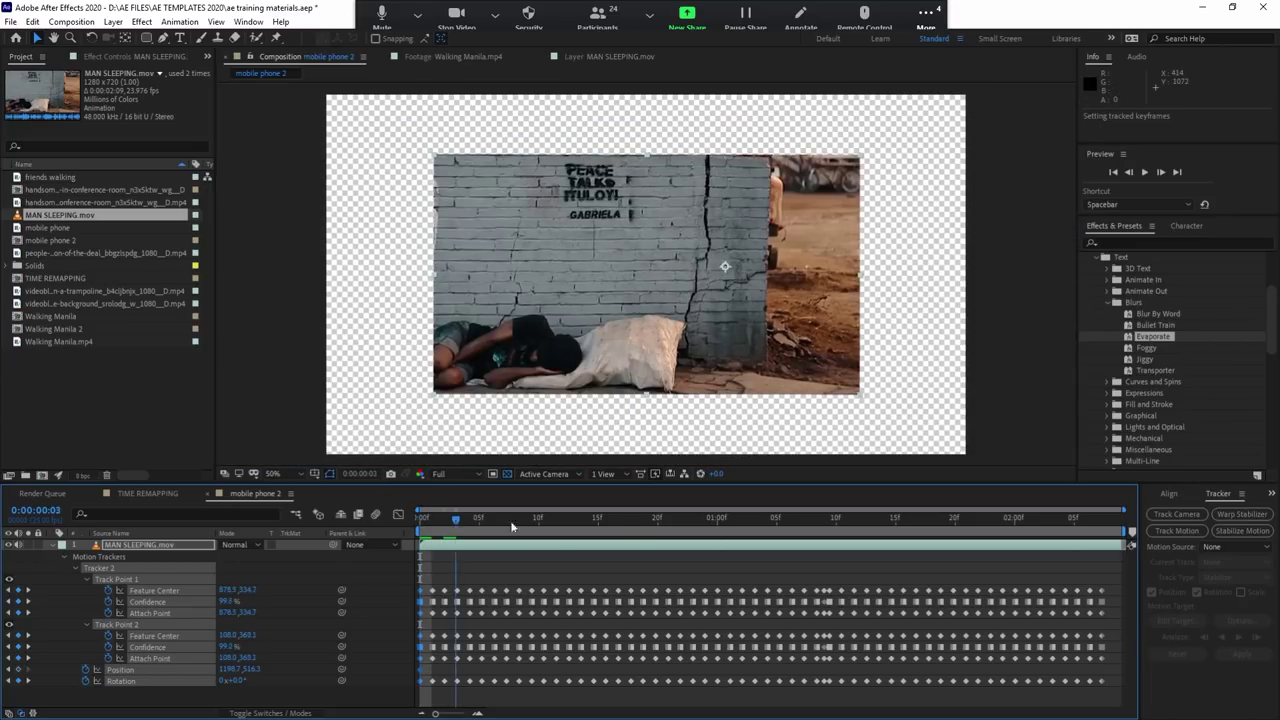
pyautogui.press('space')
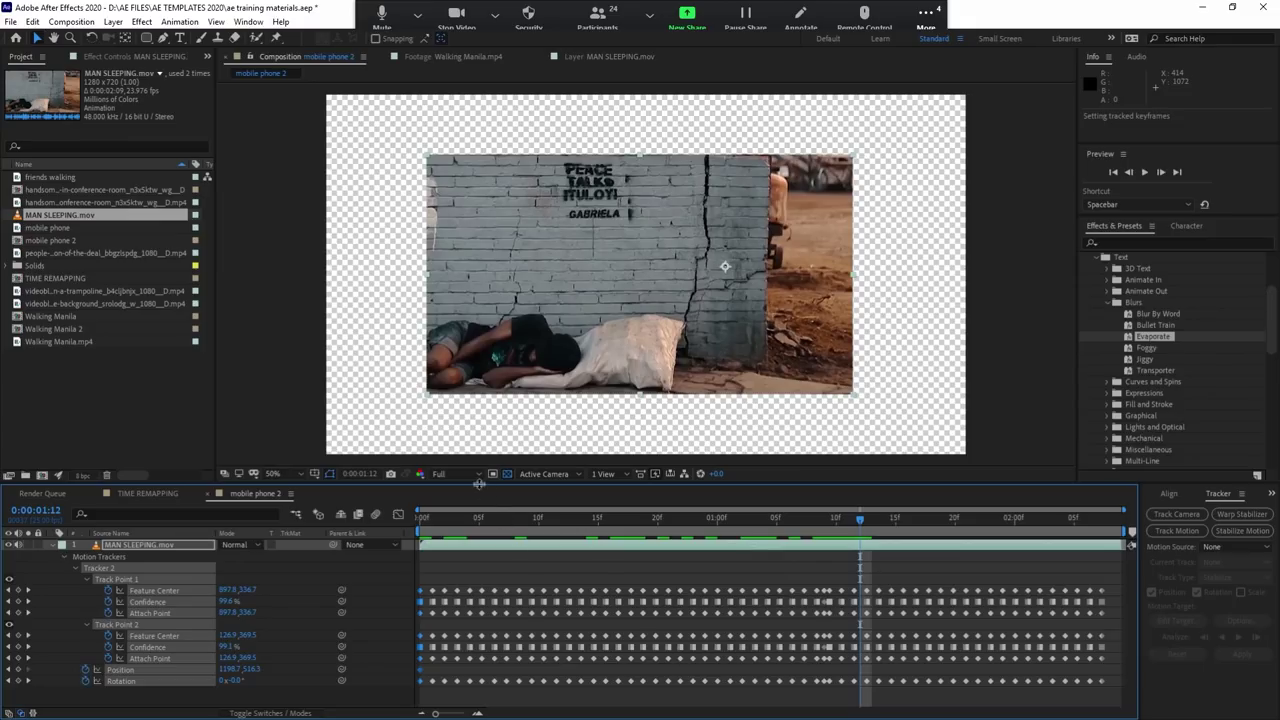
pyautogui.moveTo(437, 527); pyautogui.dragTo(703, 541)
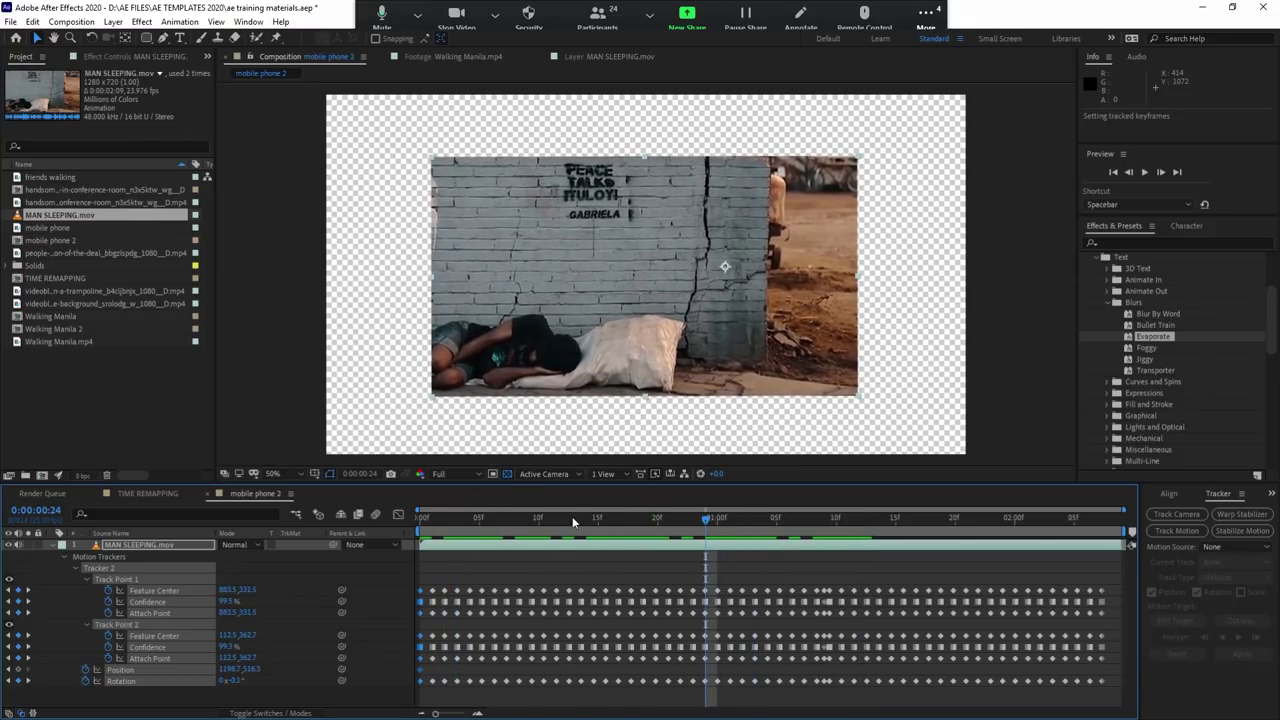
pyautogui.moveTo(573, 522); pyautogui.dragTo(848, 520)
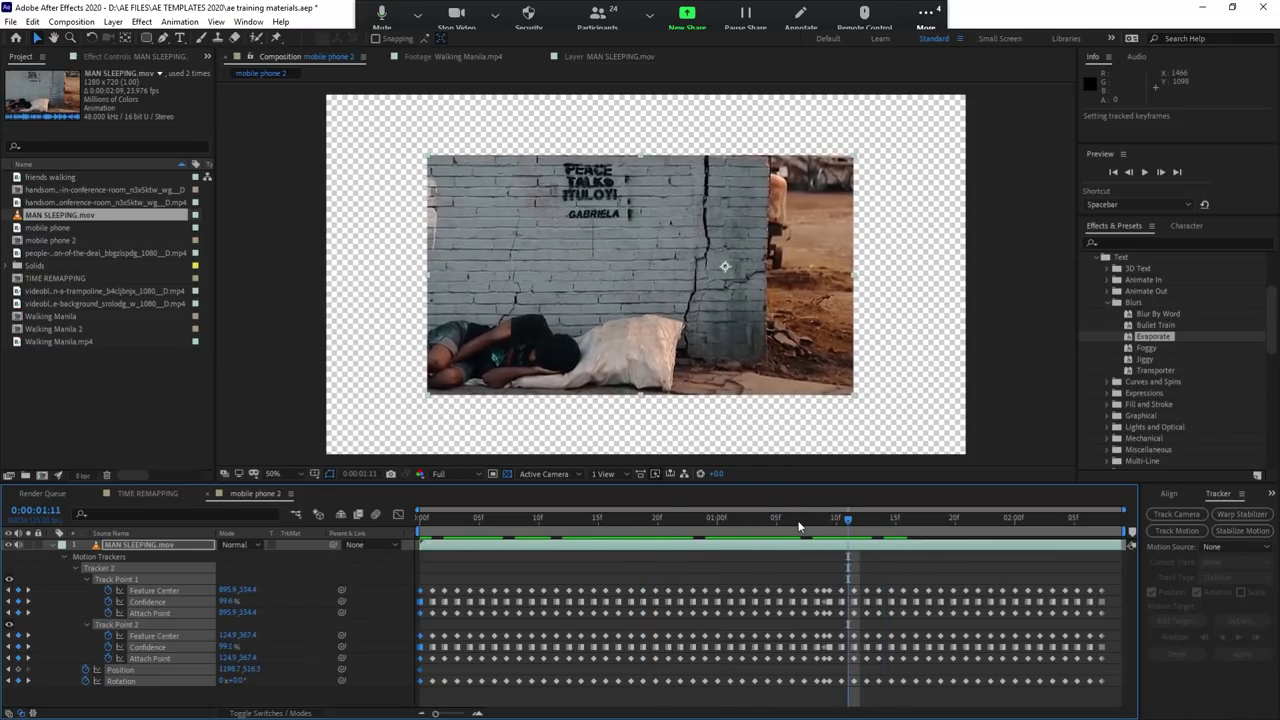
pyautogui.press('space')
# Step: Check frames 4 and 7, then raise the layer's Scale to 160% to fill the frame
pyautogui.press('s')
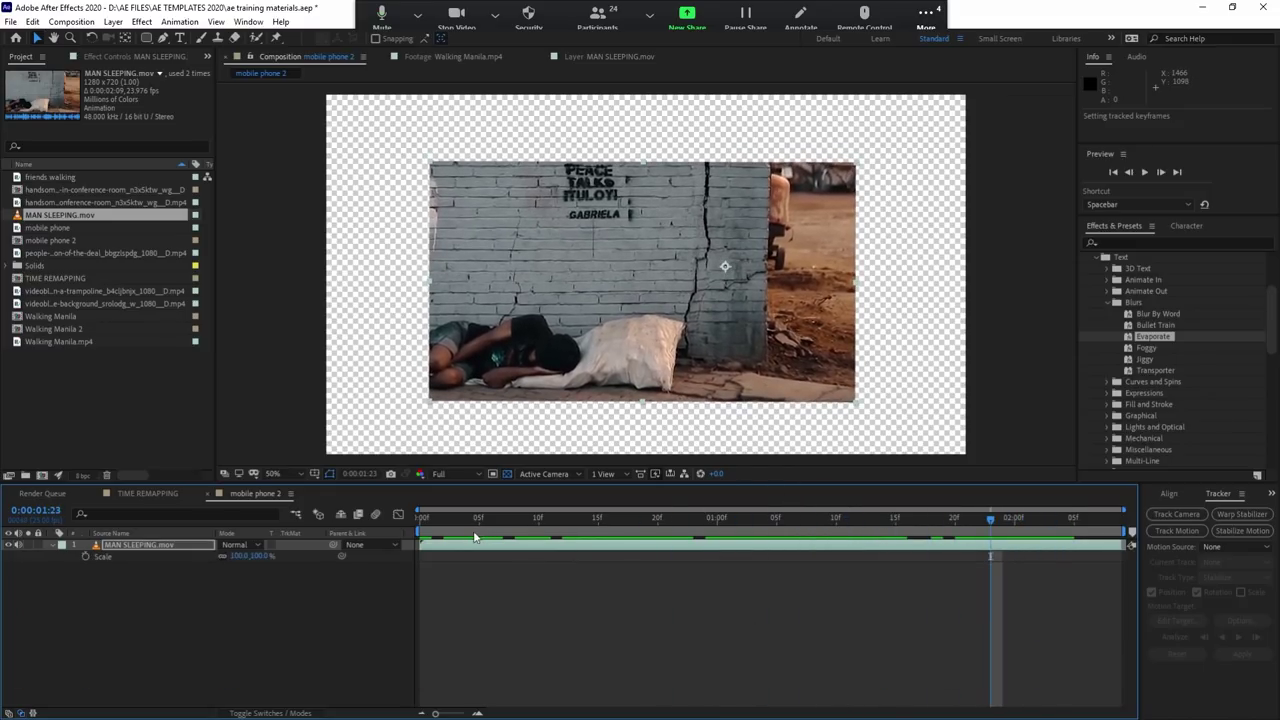
pyautogui.moveTo(622, 517)
pyautogui.mouseDown()
pyautogui.moveTo(712, 497)
pyautogui.moveTo(634, 502)
pyautogui.mouseUp()
pyautogui.press('s')
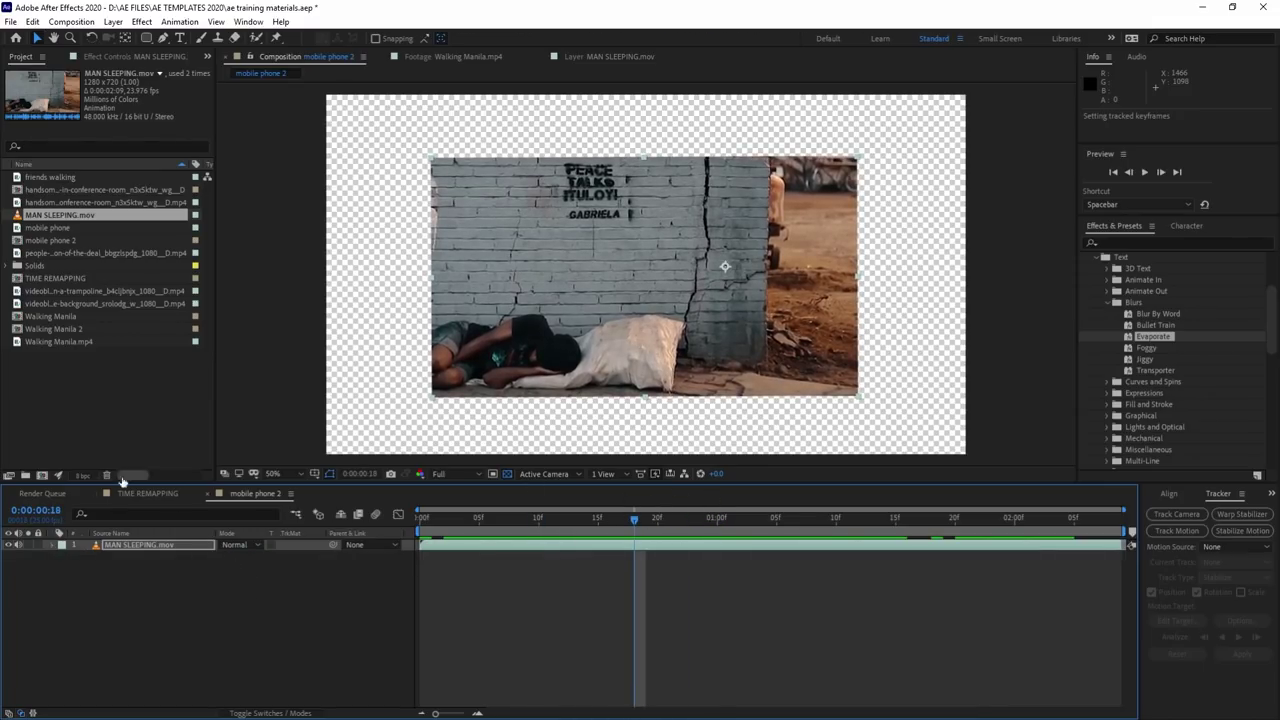
pyautogui.click(467, 519)
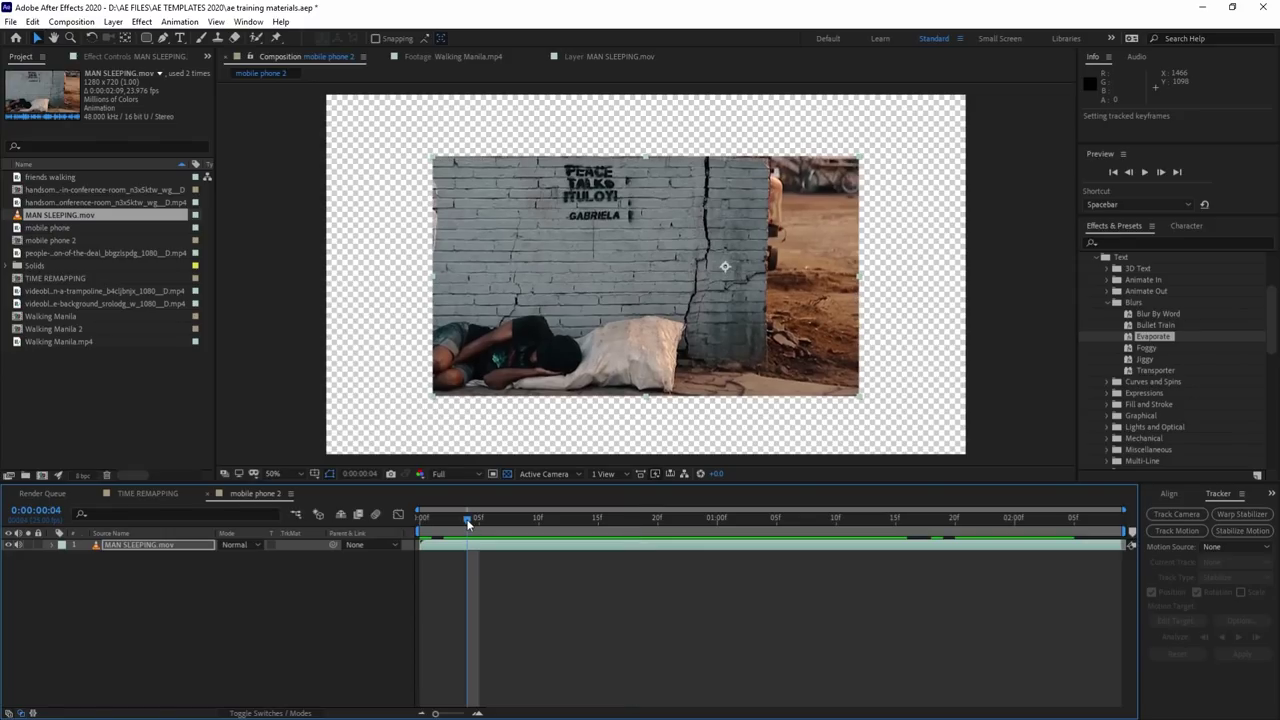
pyautogui.click(500, 533)
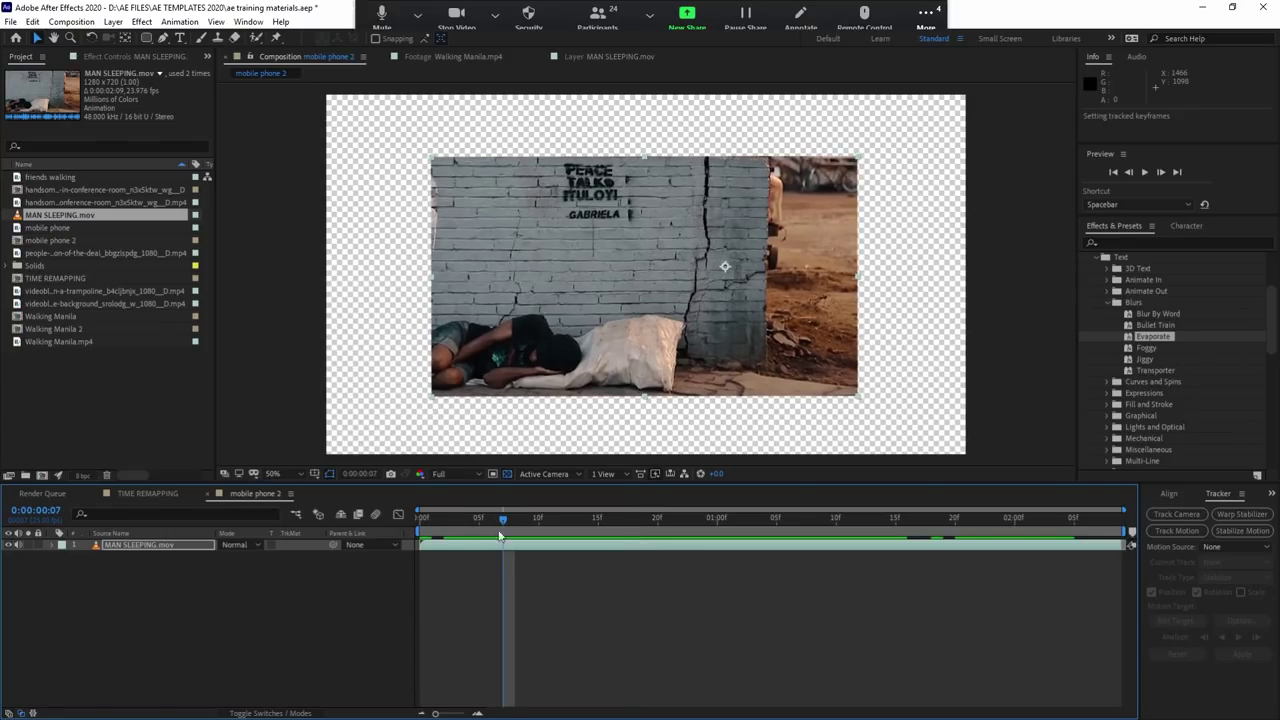
pyautogui.press('s')
pyautogui.moveTo(240, 561)
pyautogui.mouseDown()
pyautogui.moveTo(648, 331)
pyautogui.moveTo(705, 328)
pyautogui.mouseUp()
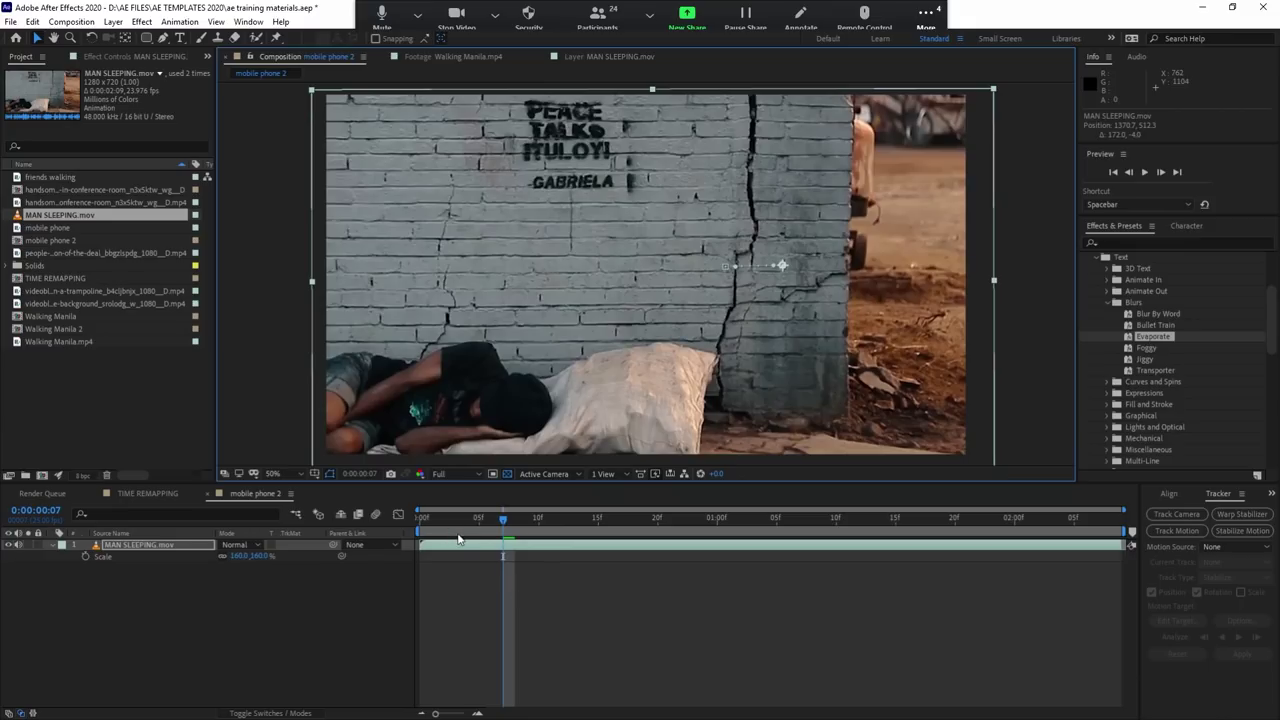
pyautogui.hotkey('ctrl', 'z')
pyautogui.click(492, 520)
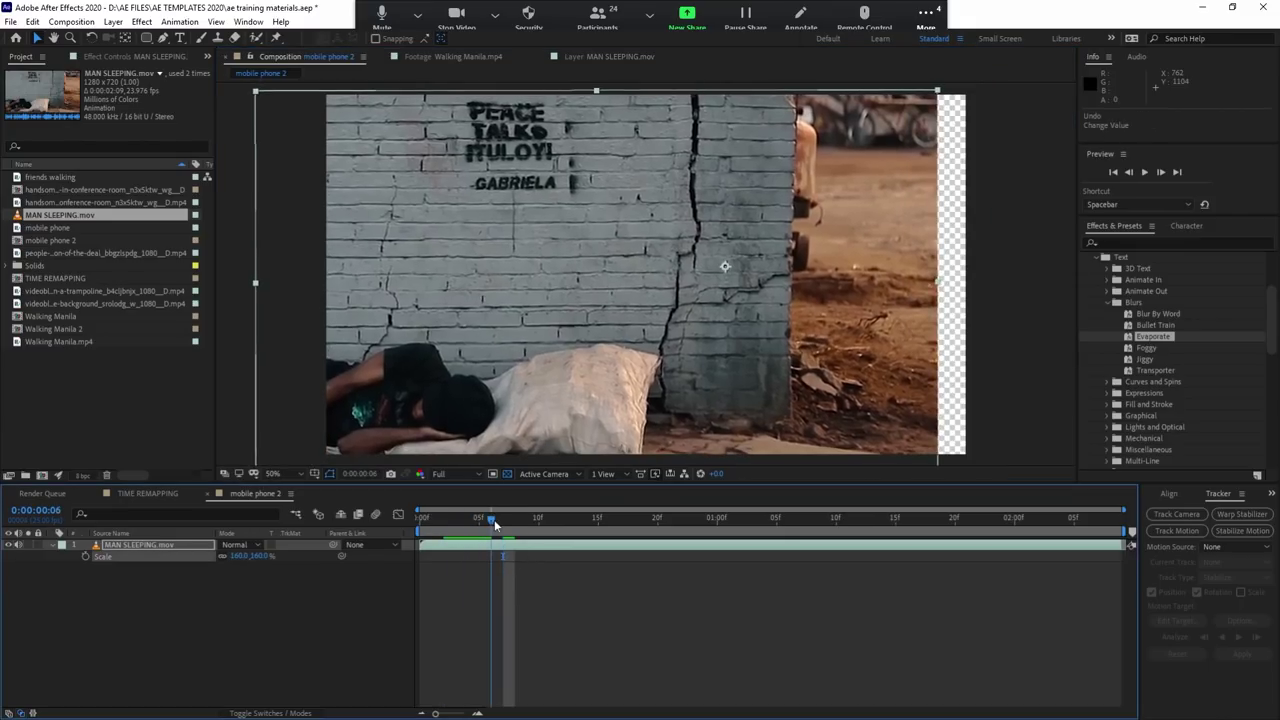
pyautogui.moveTo(494, 522); pyautogui.dragTo(456, 520)
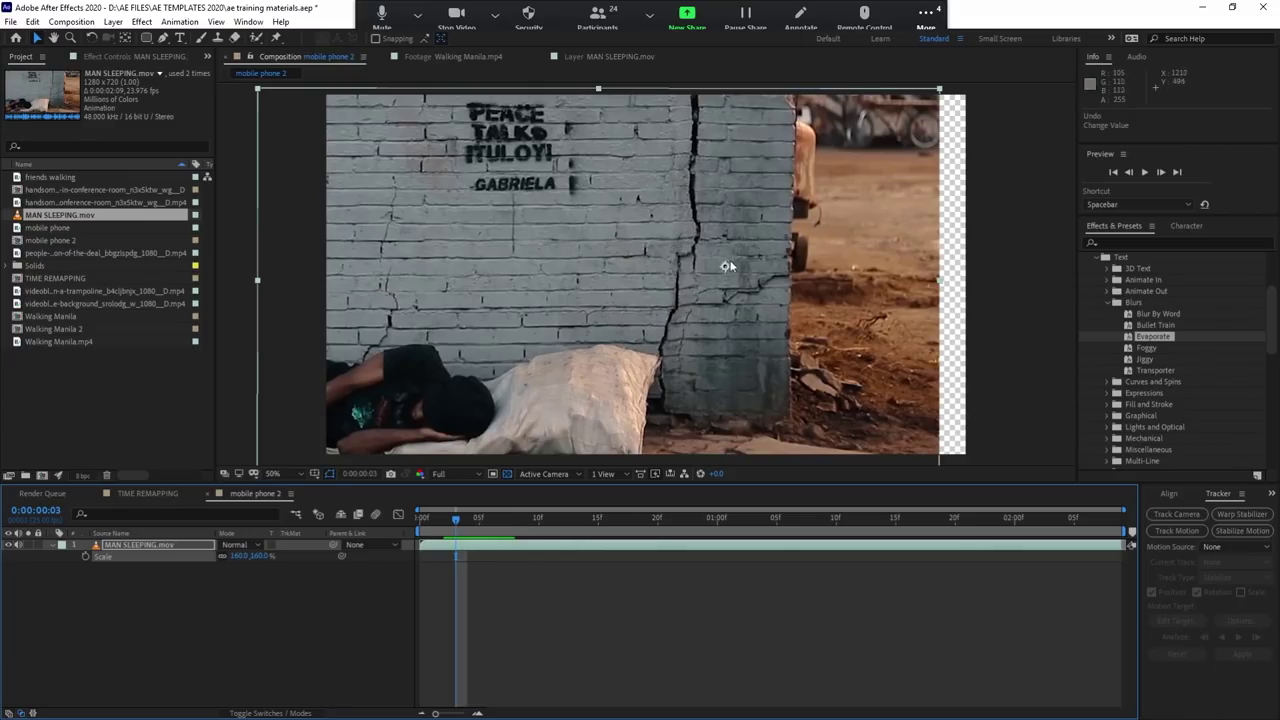
pyautogui.moveTo(728, 266); pyautogui.dragTo(763, 269)
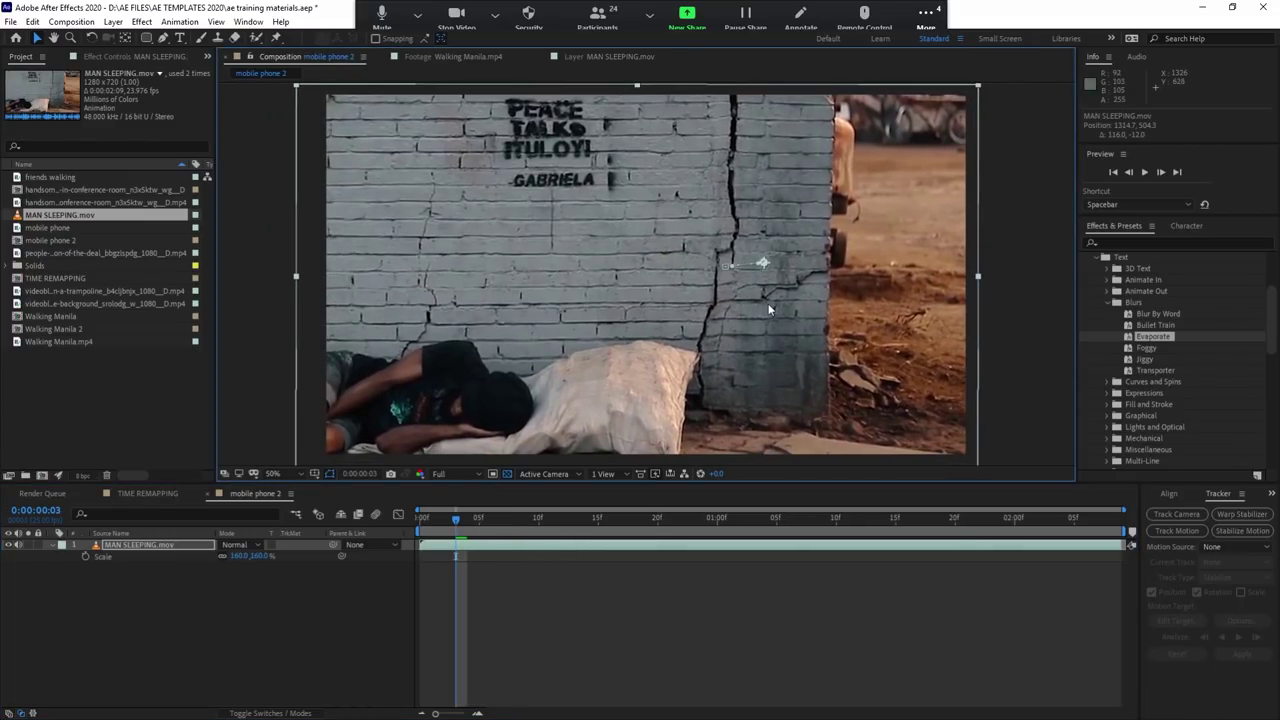
pyautogui.hotkey('ctrl', 'z')
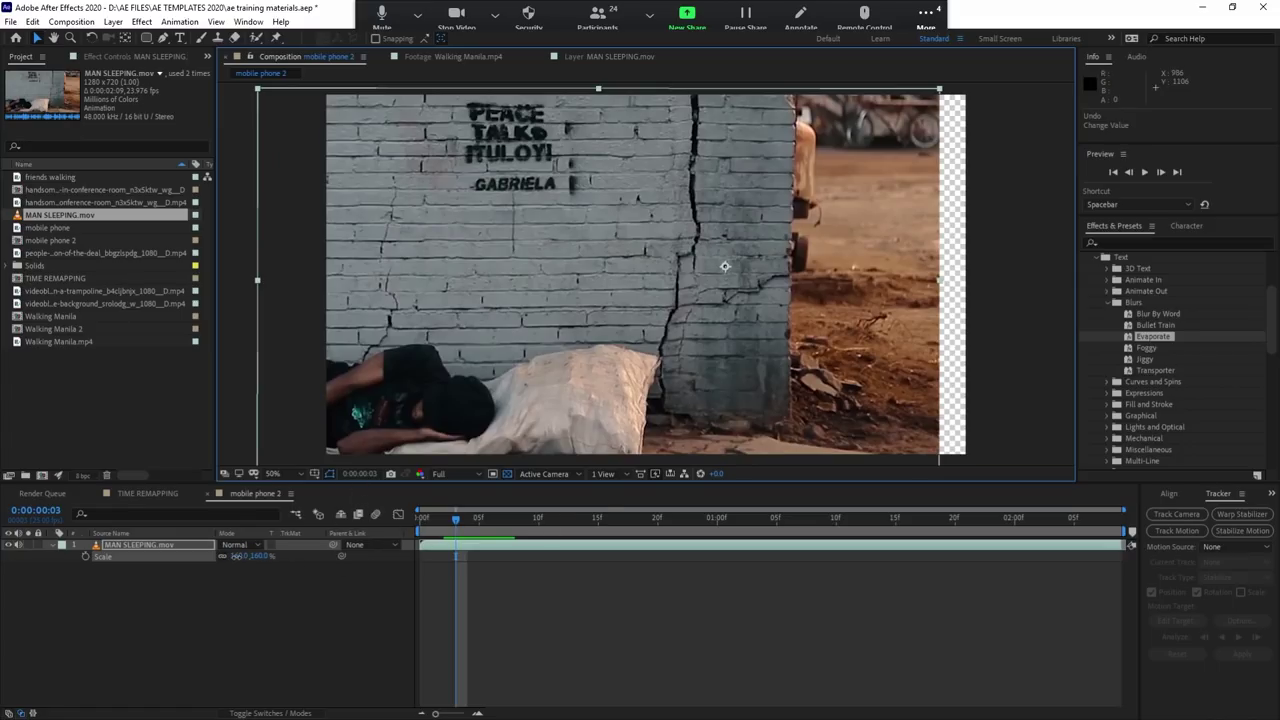
pyautogui.click(241, 555)
pyautogui.click(351, 627)
pyautogui.click(512, 545)
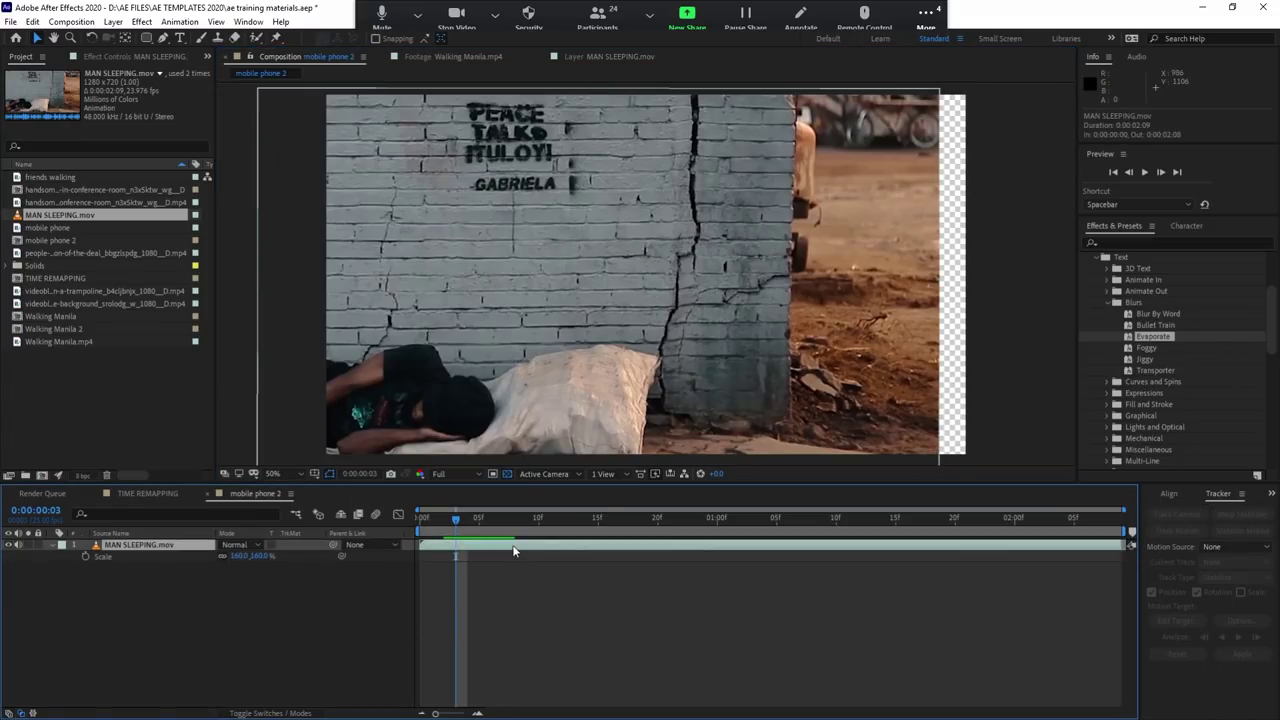
pyautogui.press('u')
pyautogui.click(542, 573)
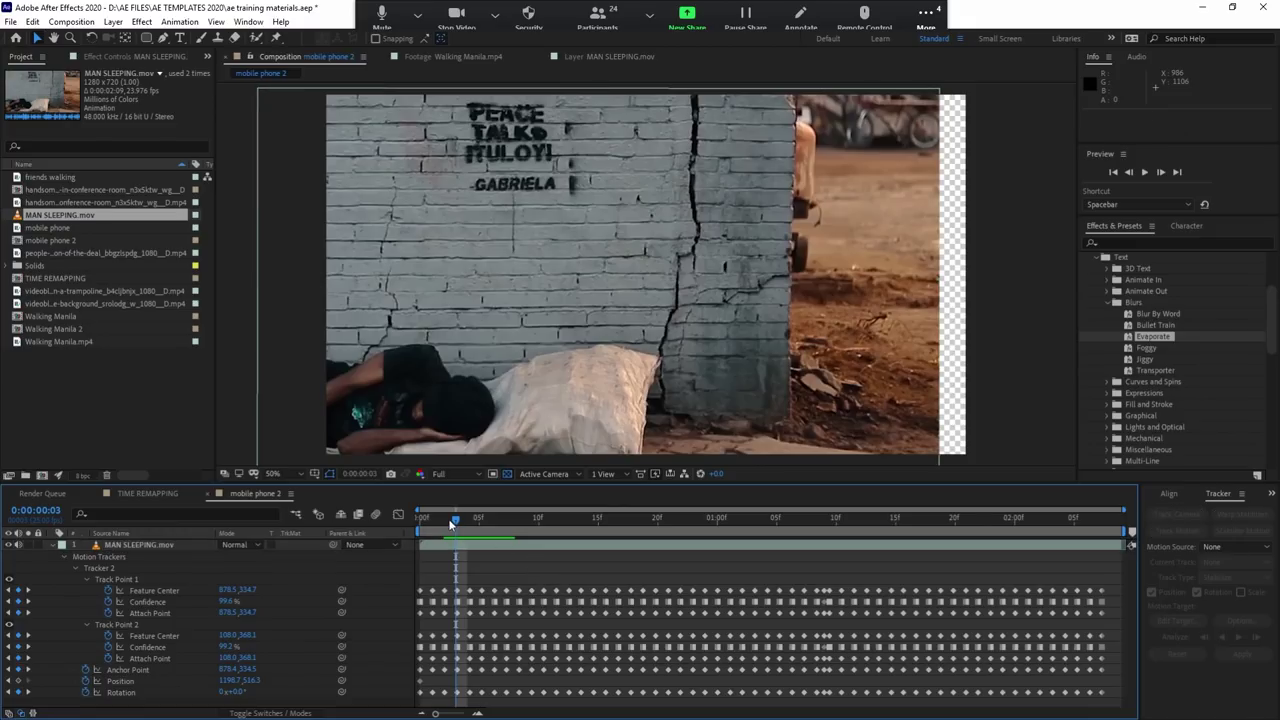
pyautogui.press('Home')
pyautogui.click(418, 345)
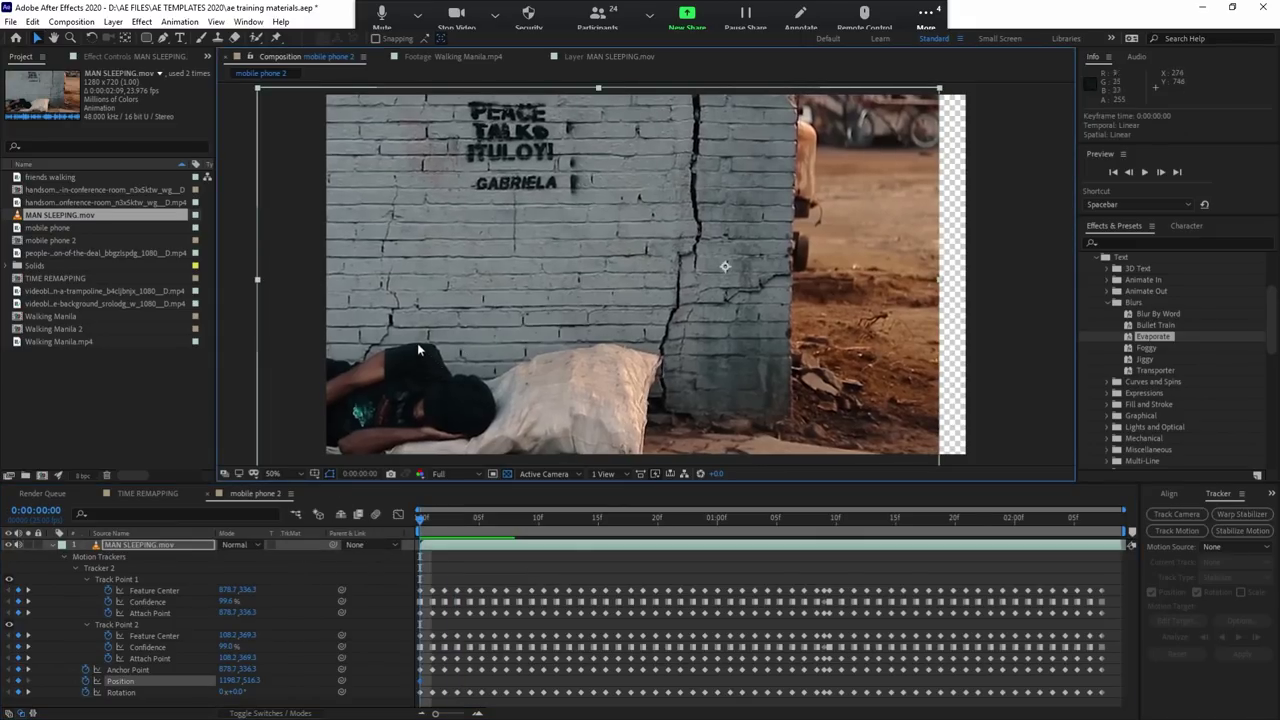
pyautogui.press('u')
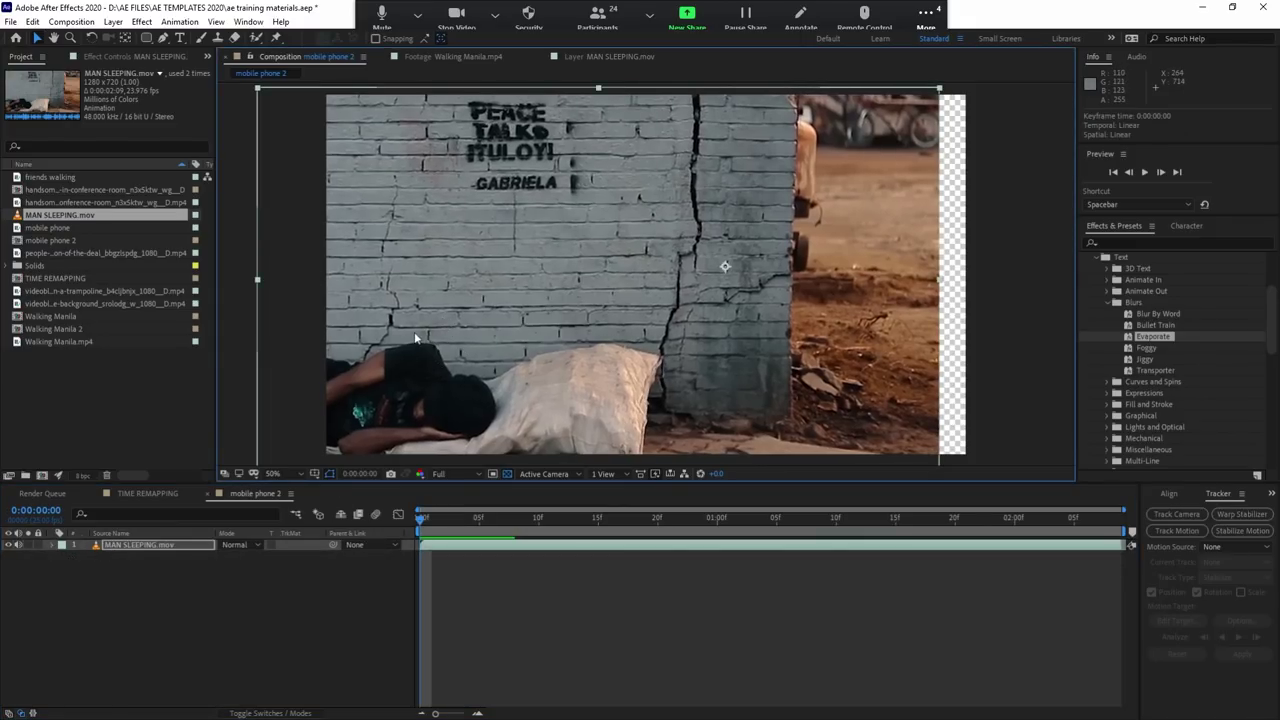
pyautogui.moveTo(416, 338); pyautogui.dragTo(474, 334)
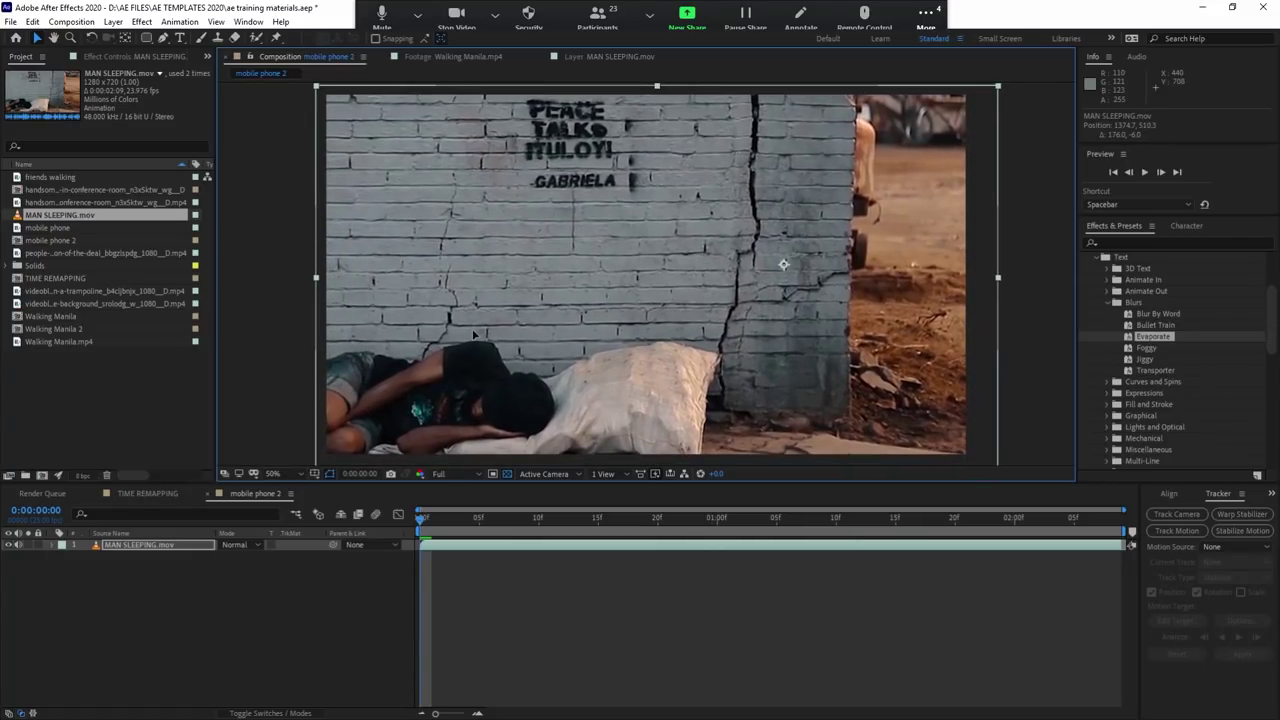
pyautogui.moveTo(460, 517); pyautogui.dragTo(574, 516)
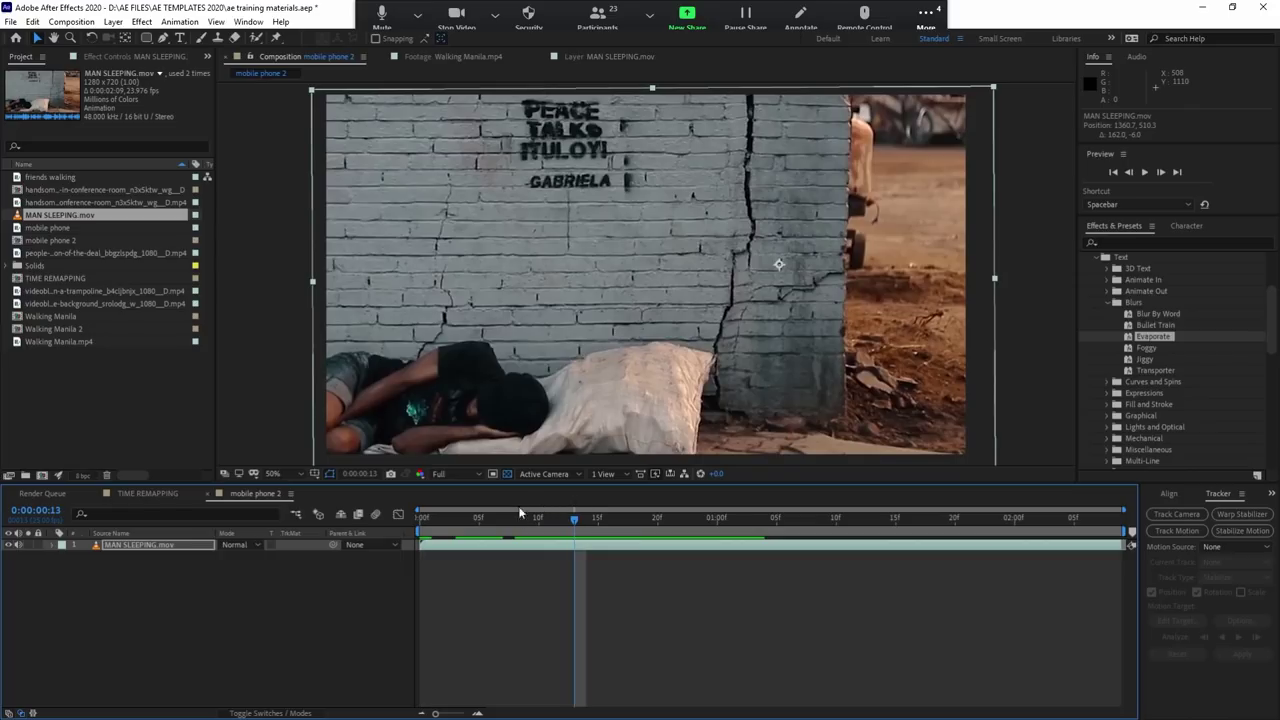
pyautogui.press('space')
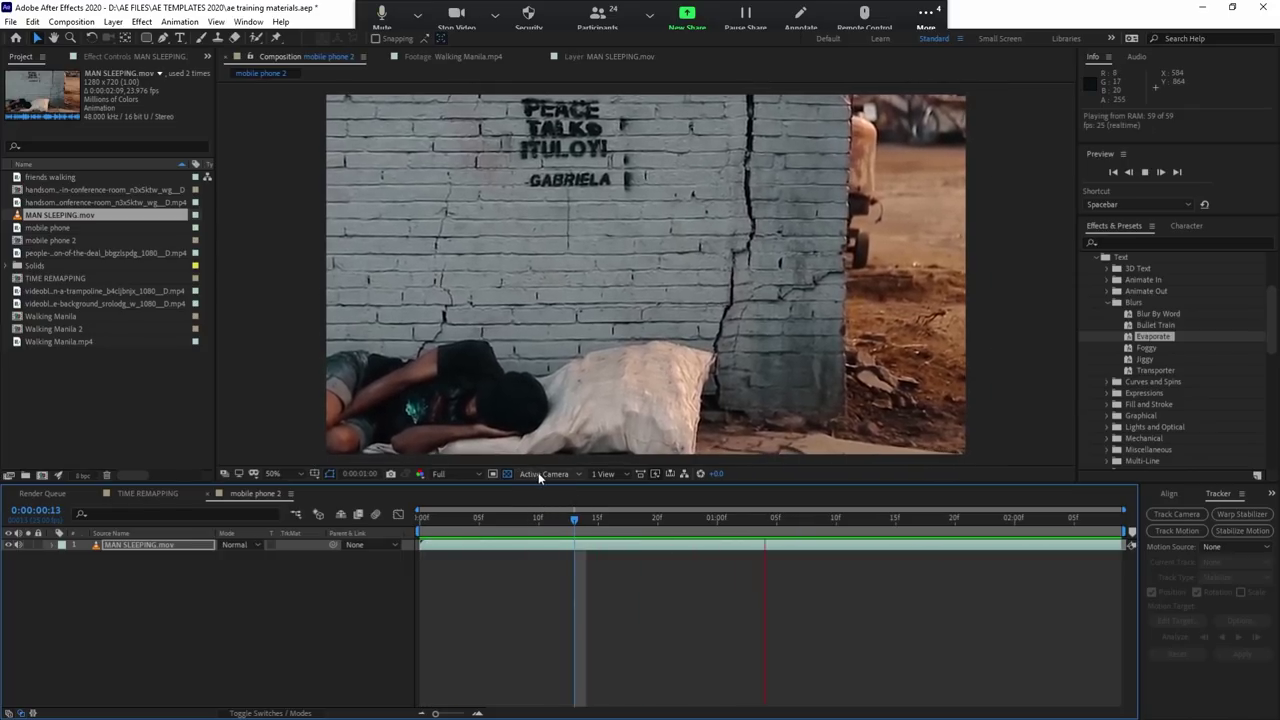
pyautogui.click(779, 264)
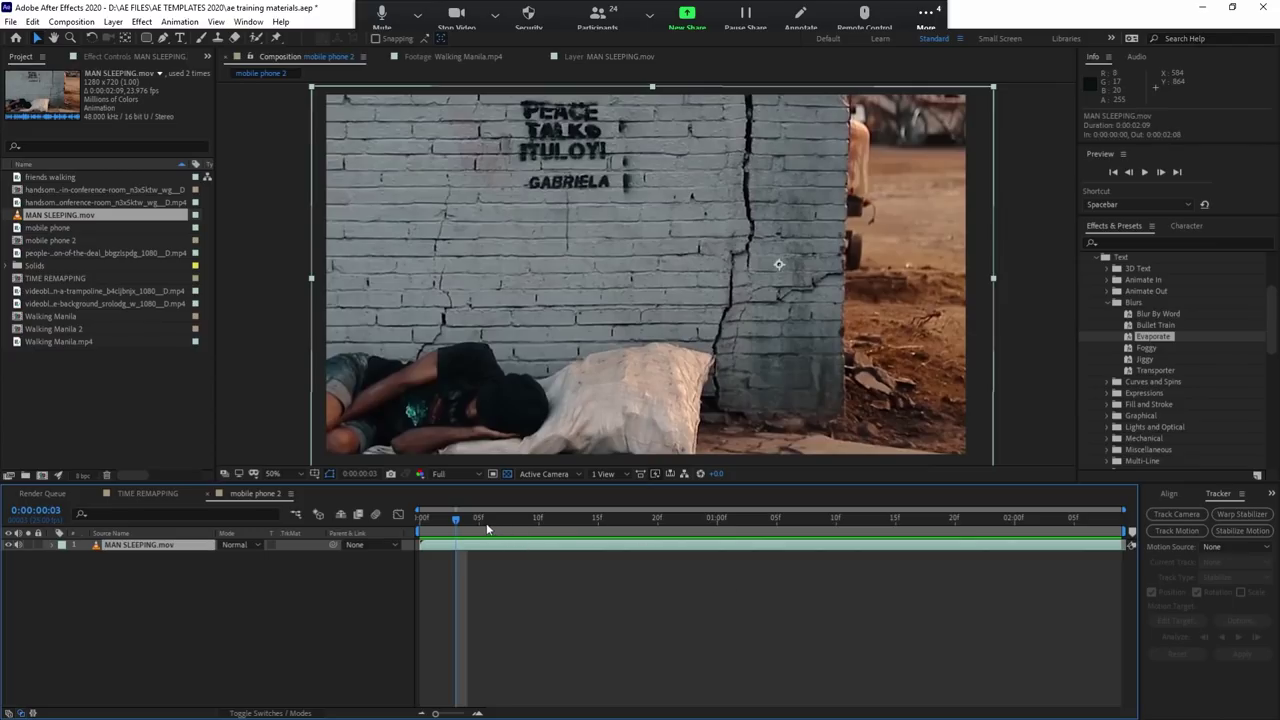
pyautogui.press('space')
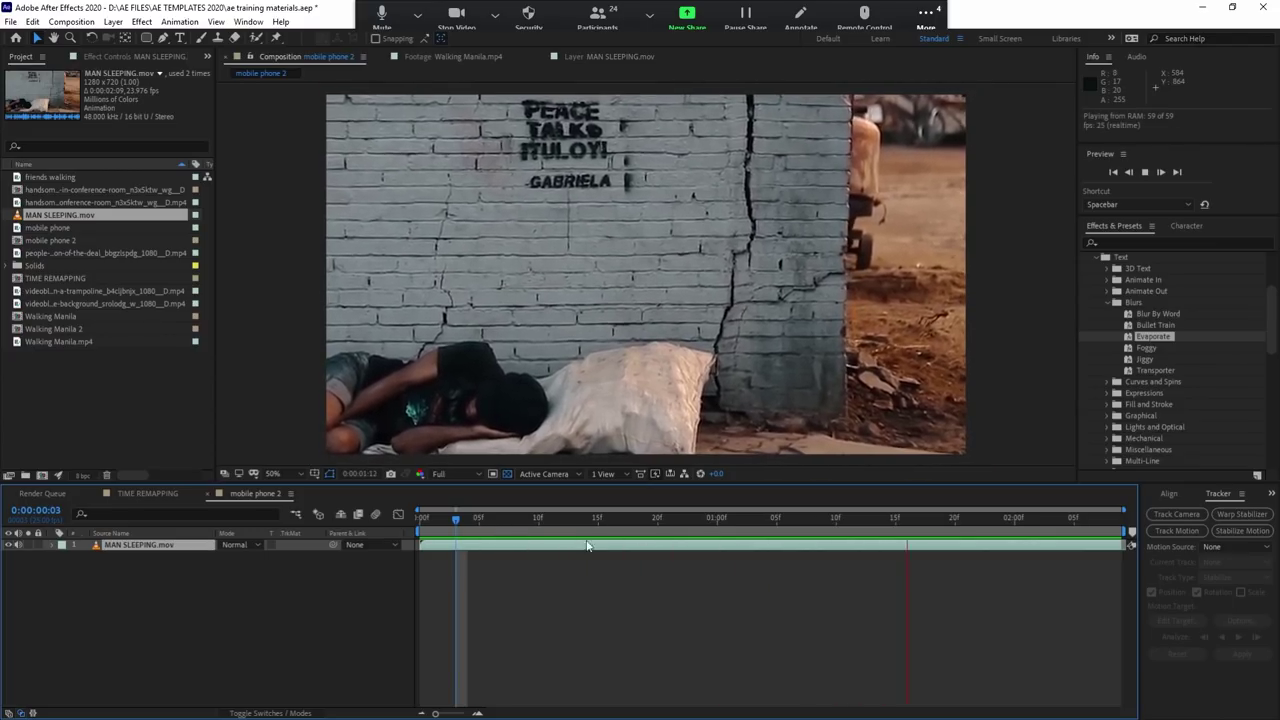
pyautogui.press('space')
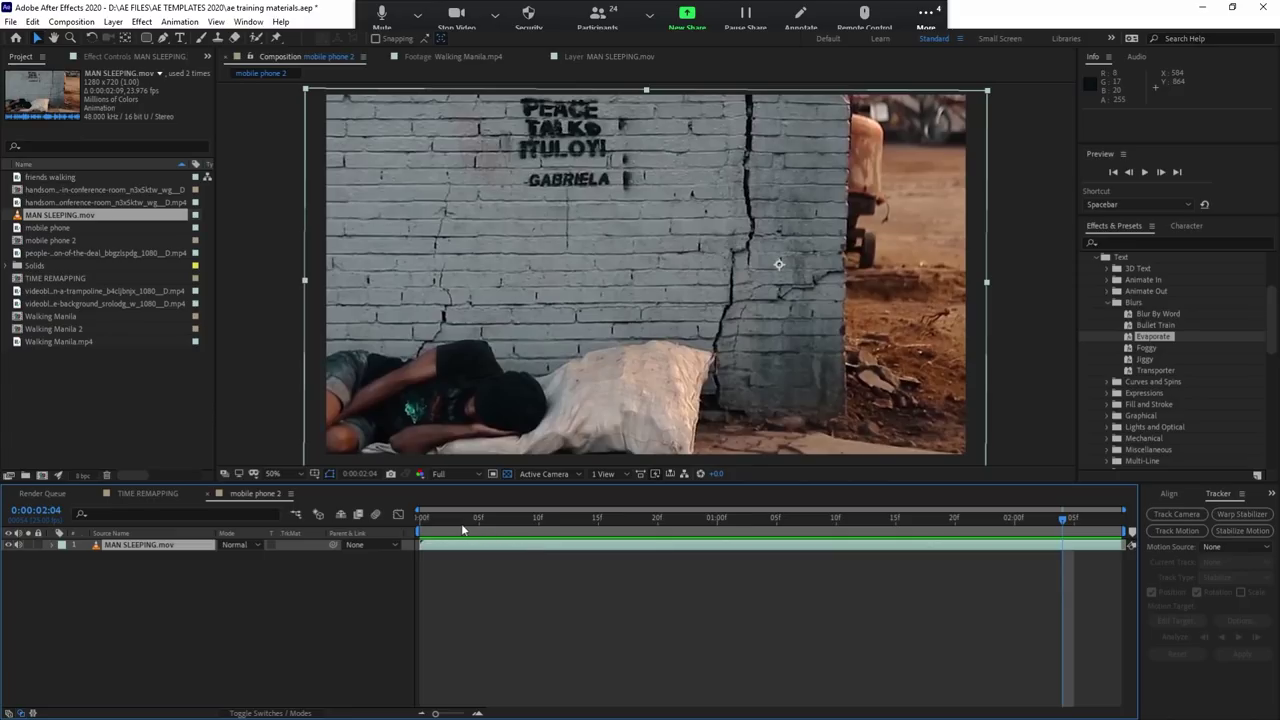
pyautogui.click(463, 530)
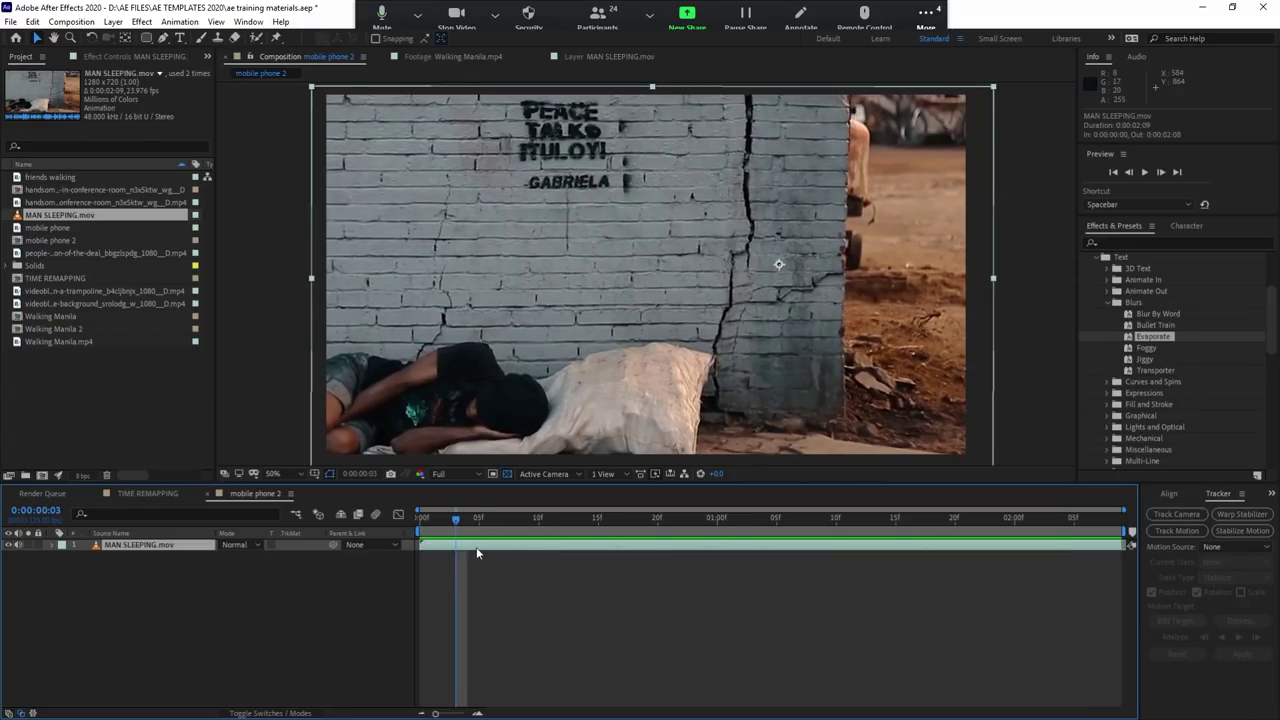
pyautogui.click(492, 567)
pyautogui.click(491, 546)
# Step: Delete the old layer and make a new composition from MAN SLEEPING.mov, opening its layer view
pyautogui.press('Delete')
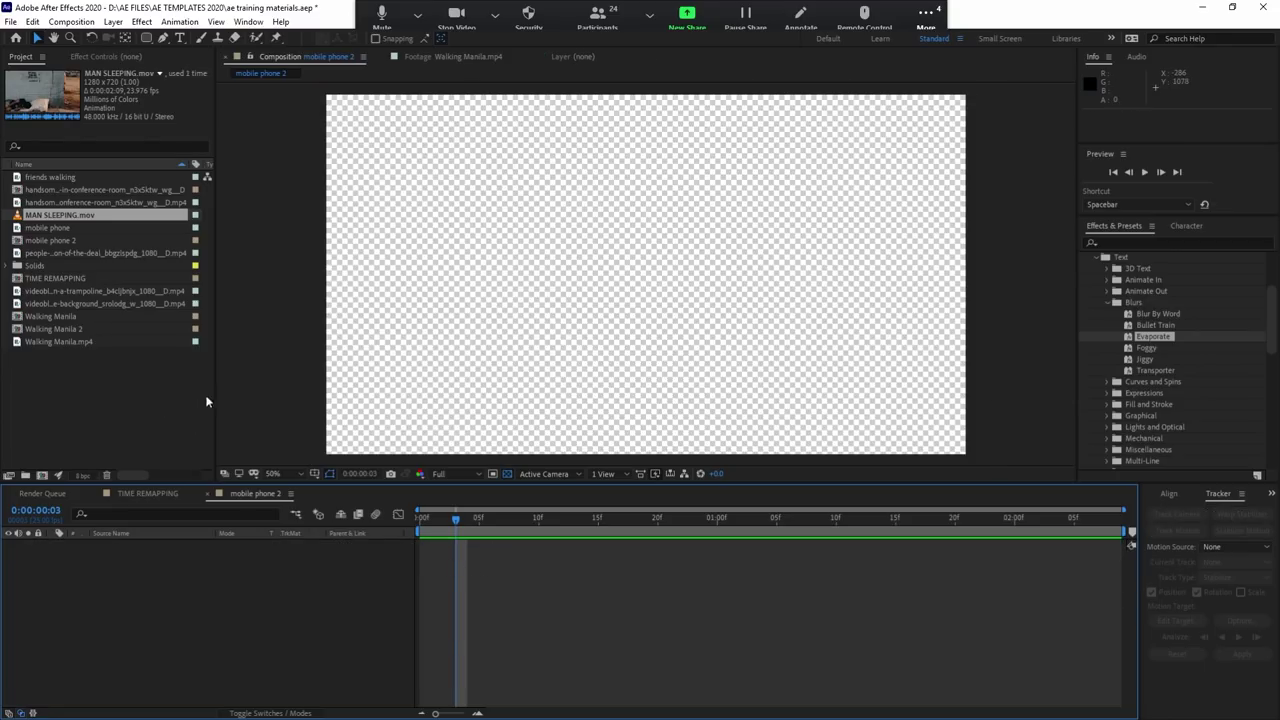
pyautogui.moveTo(44, 218)
pyautogui.mouseDown()
pyautogui.moveTo(73, 493)
pyautogui.moveTo(41, 476)
pyautogui.mouseUp()
pyautogui.moveTo(476, 518)
pyautogui.mouseDown()
pyautogui.moveTo(533, 520)
pyautogui.moveTo(417, 530)
pyautogui.mouseUp()
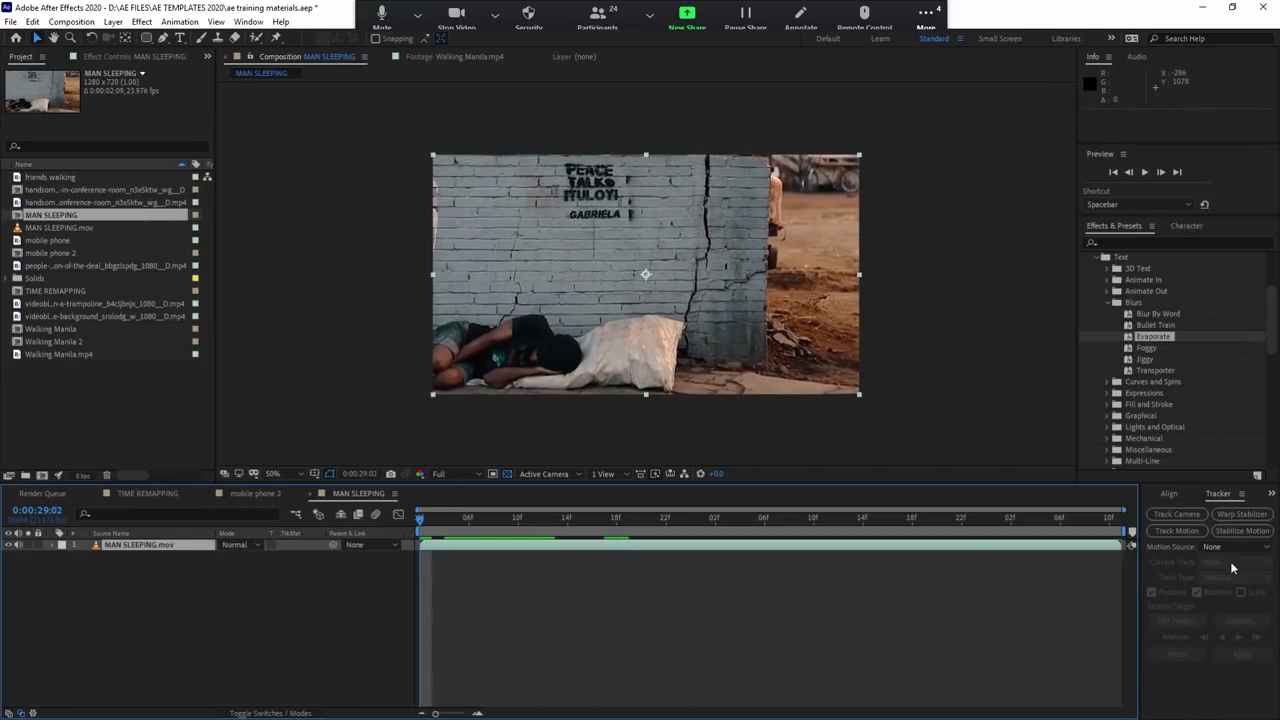
pyautogui.doubleClick(619, 556)
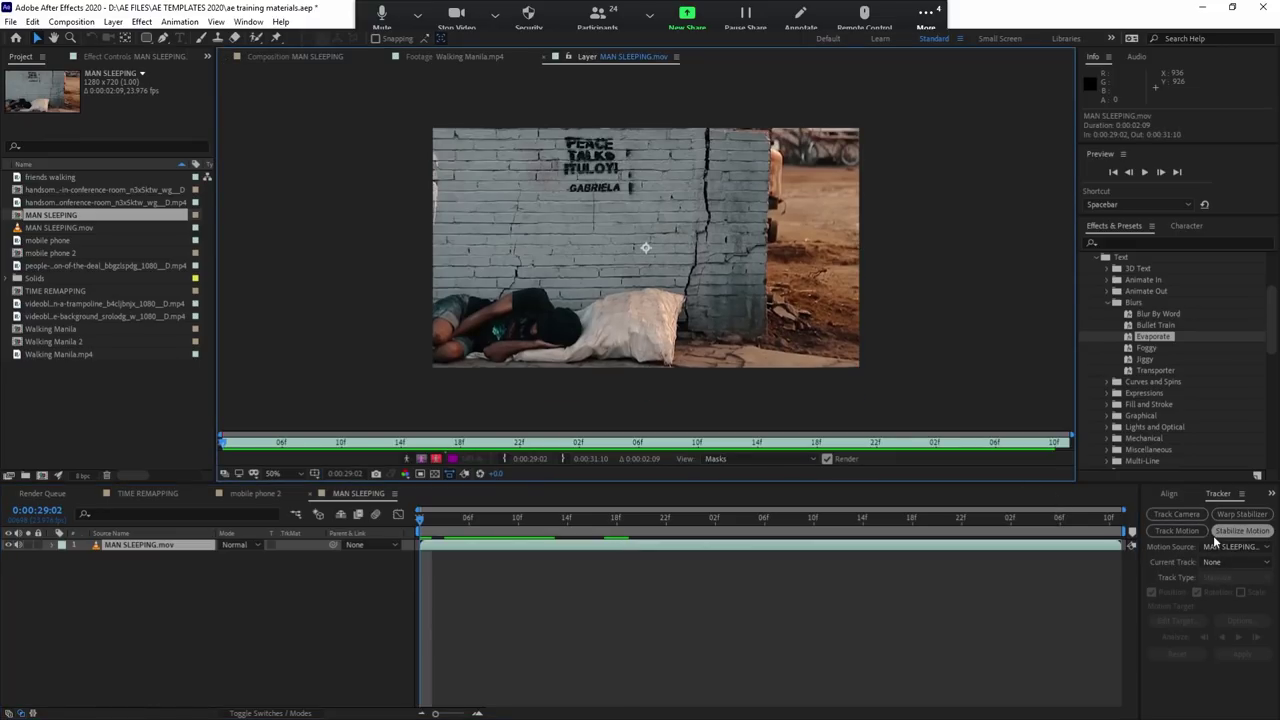
# Step: Set up Stabilize Motion with rotation, placing track points on the pillar crack and upper wall
pyautogui.click(1226, 531)
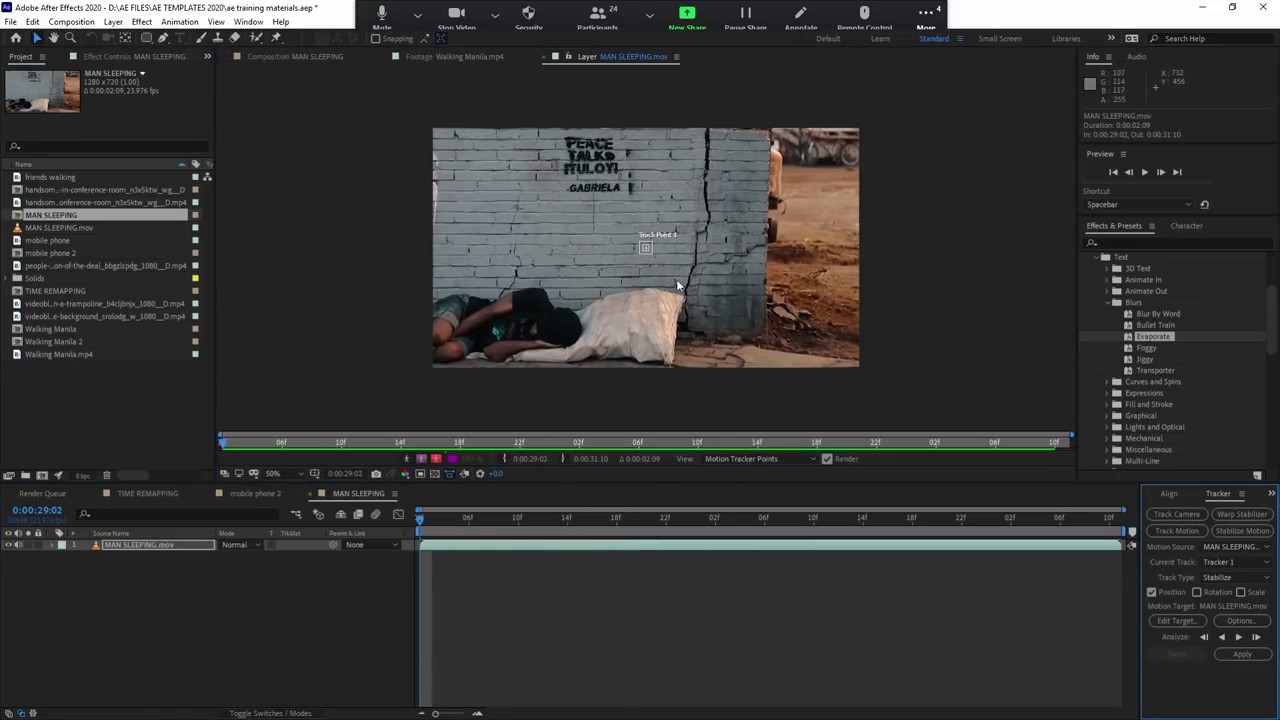
pyautogui.press('.')
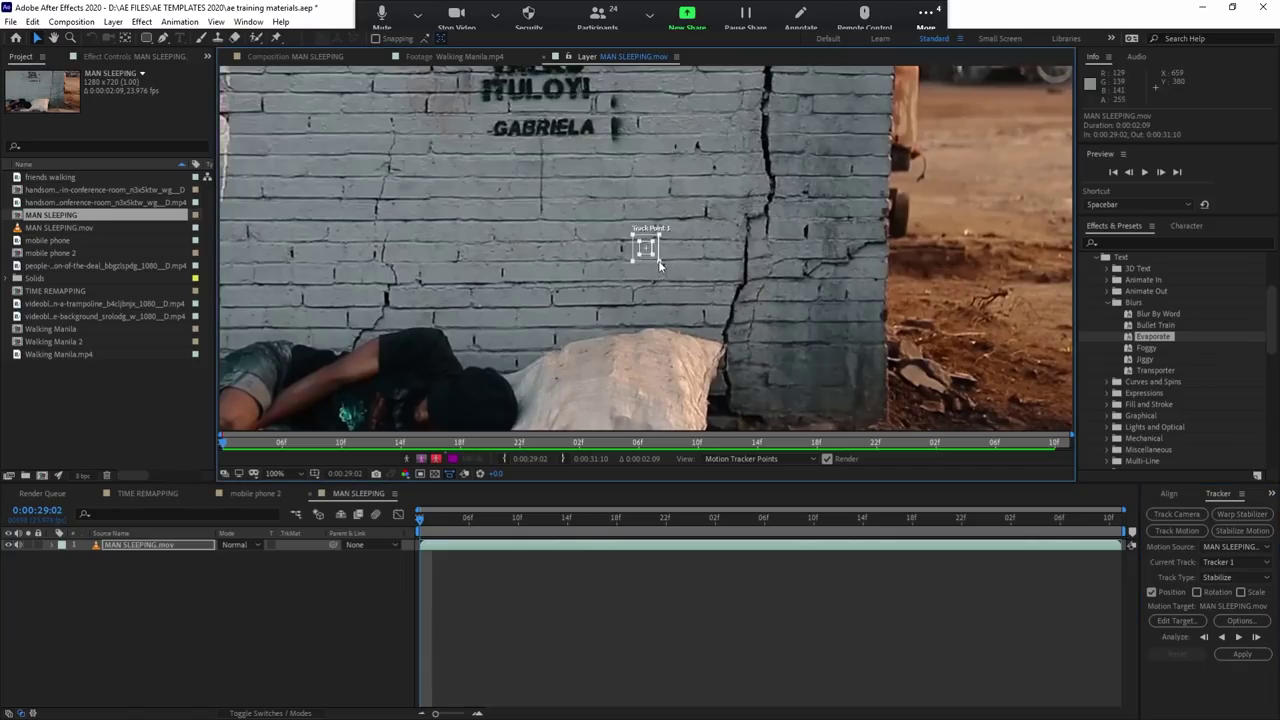
pyautogui.moveTo(664, 270)
pyautogui.moveTo(664, 266); pyautogui.dragTo(827, 246)
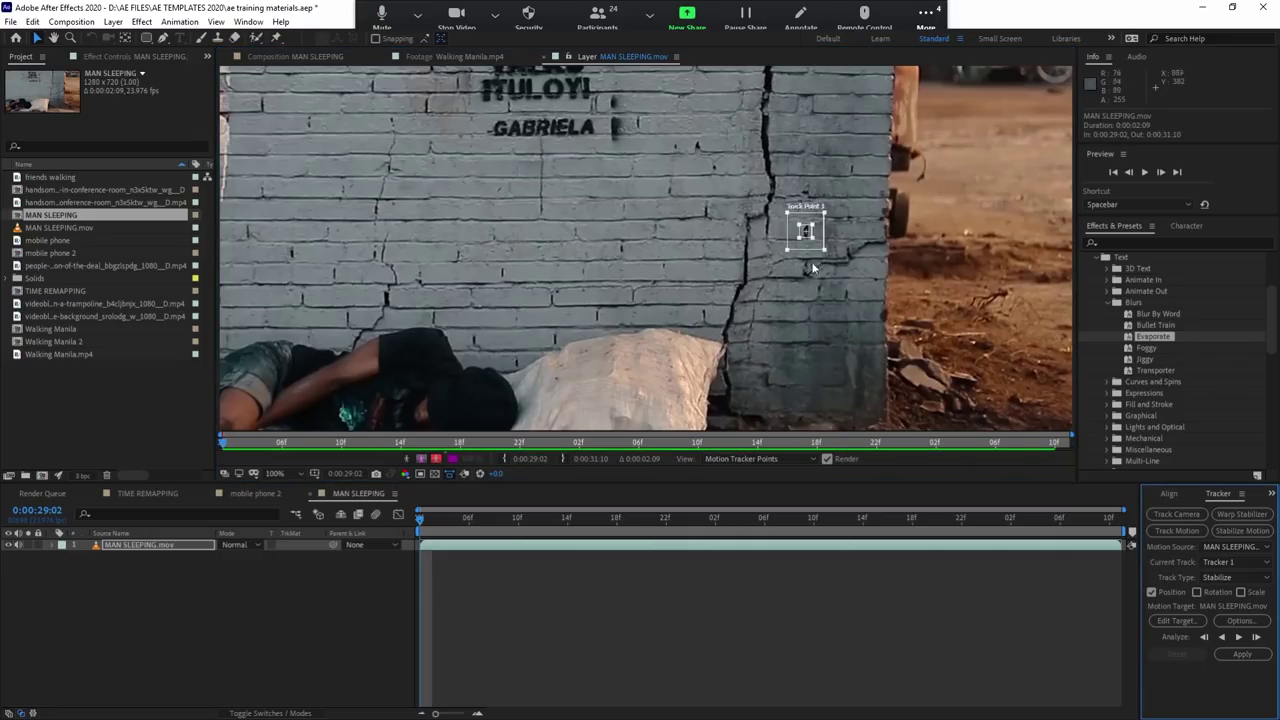
pyautogui.click(1198, 592)
pyautogui.moveTo(693, 259); pyautogui.dragTo(714, 164)
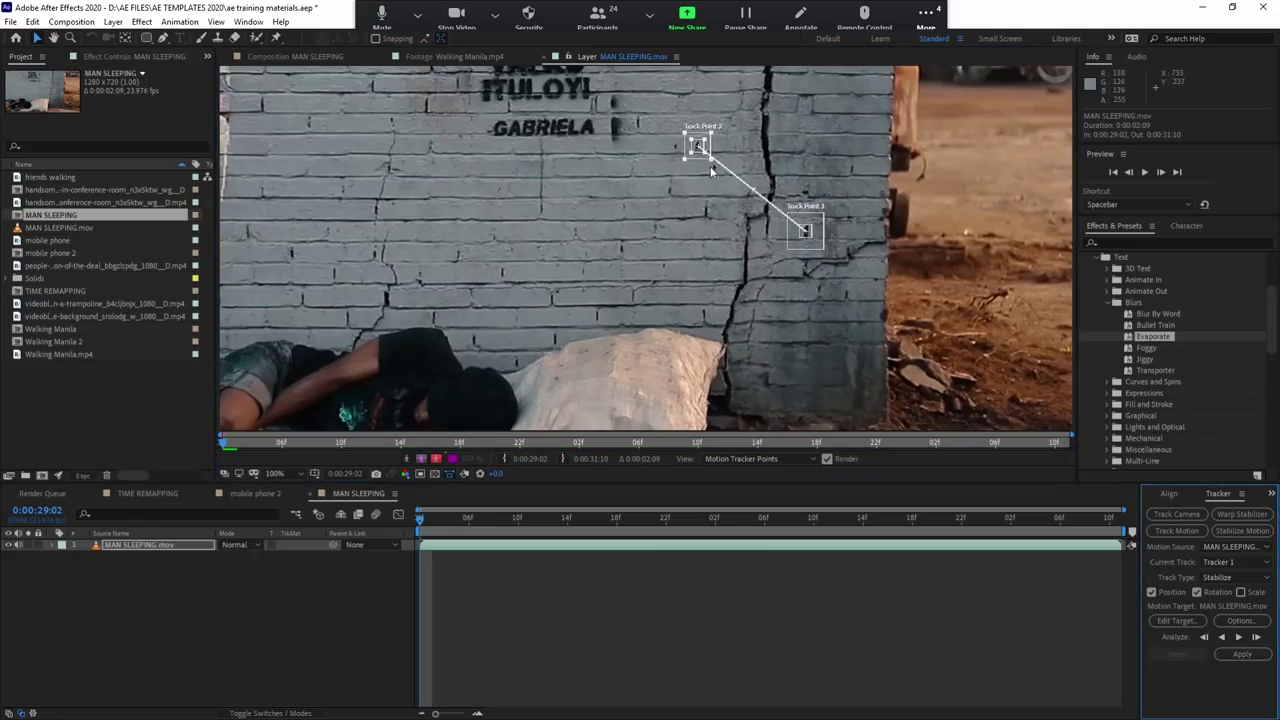
pyautogui.click(824, 251)
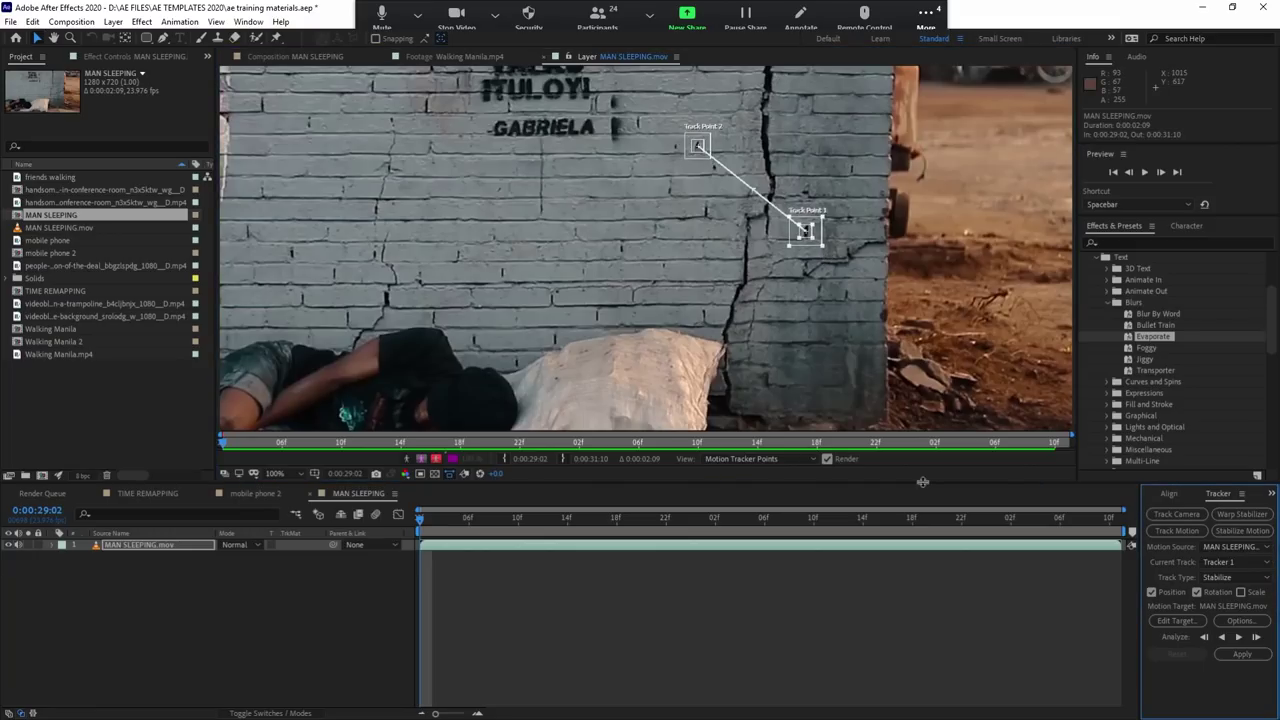
# Step: Analyze the two-point track forward through the clip and apply the stabilization
pyautogui.click(1238, 637)
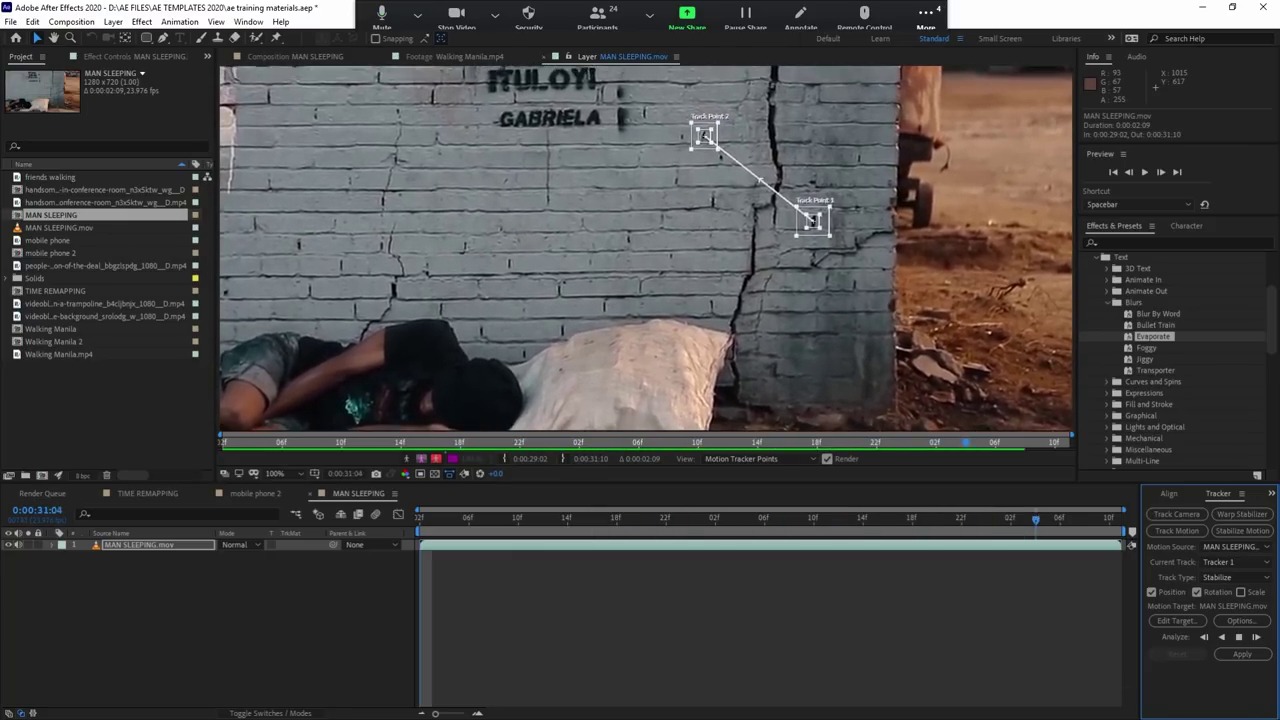
pyautogui.scroll(-2, 513, 285)
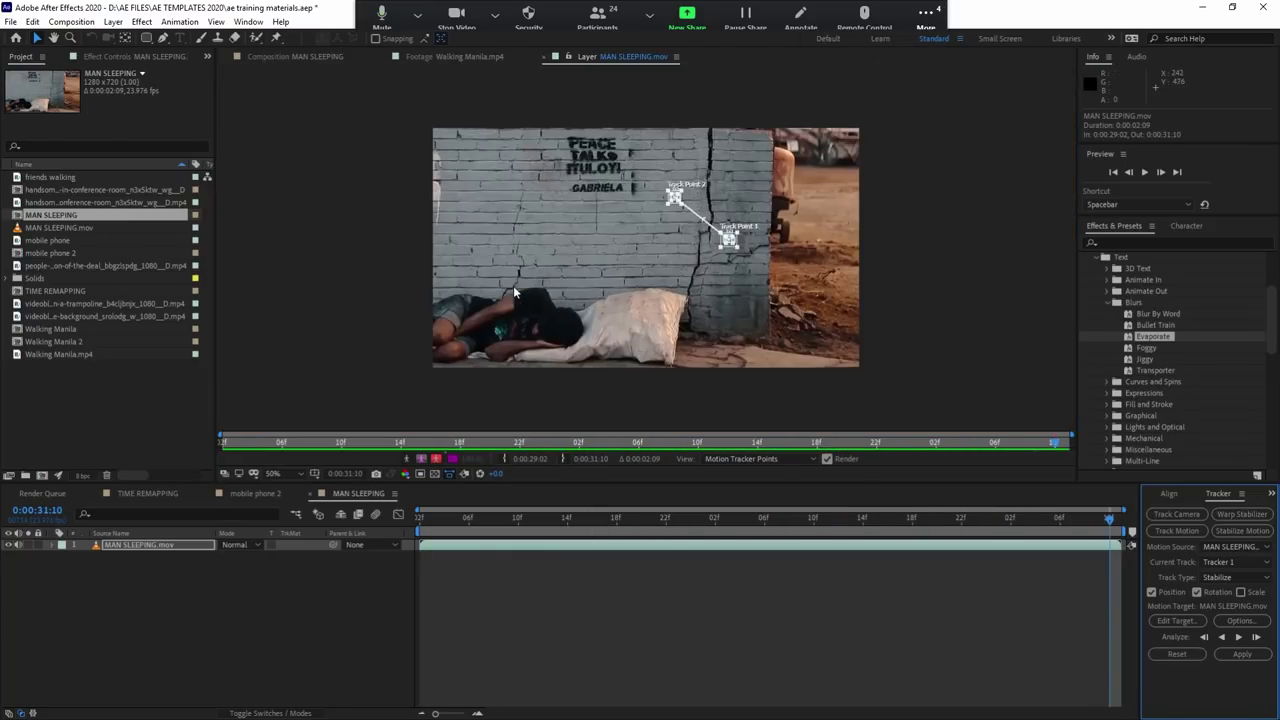
pyautogui.scroll(1, 599, 328)
pyautogui.scroll(-2, 618, 315)
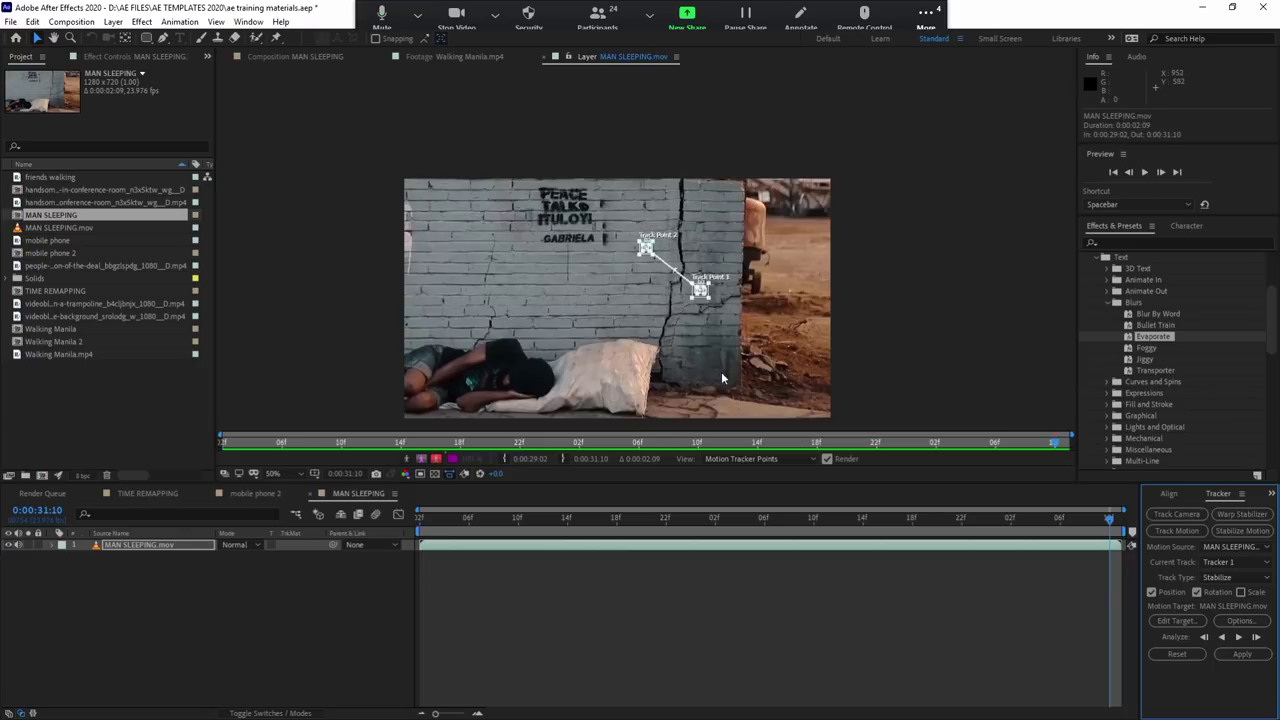
pyautogui.click(1241, 655)
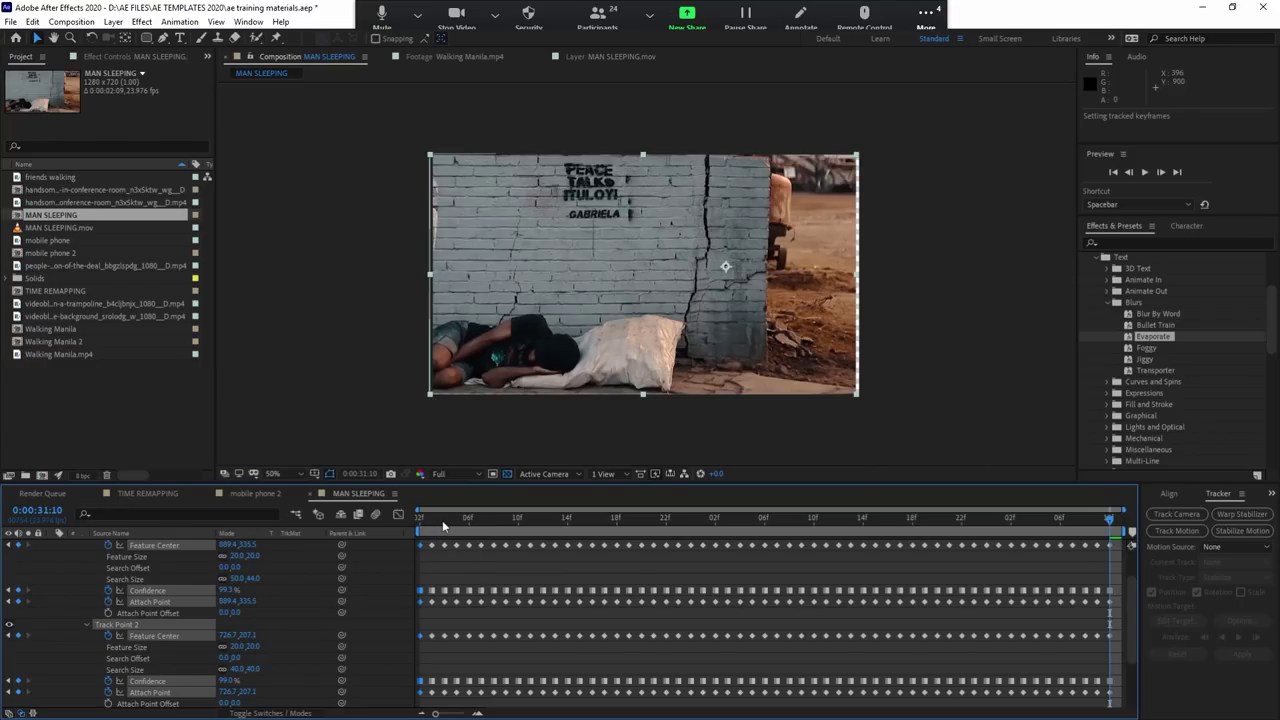
# Step: Preview the stabilized clip, scrubbing between 0:00:29:09 and 0:00:30:08
pyautogui.press('space')
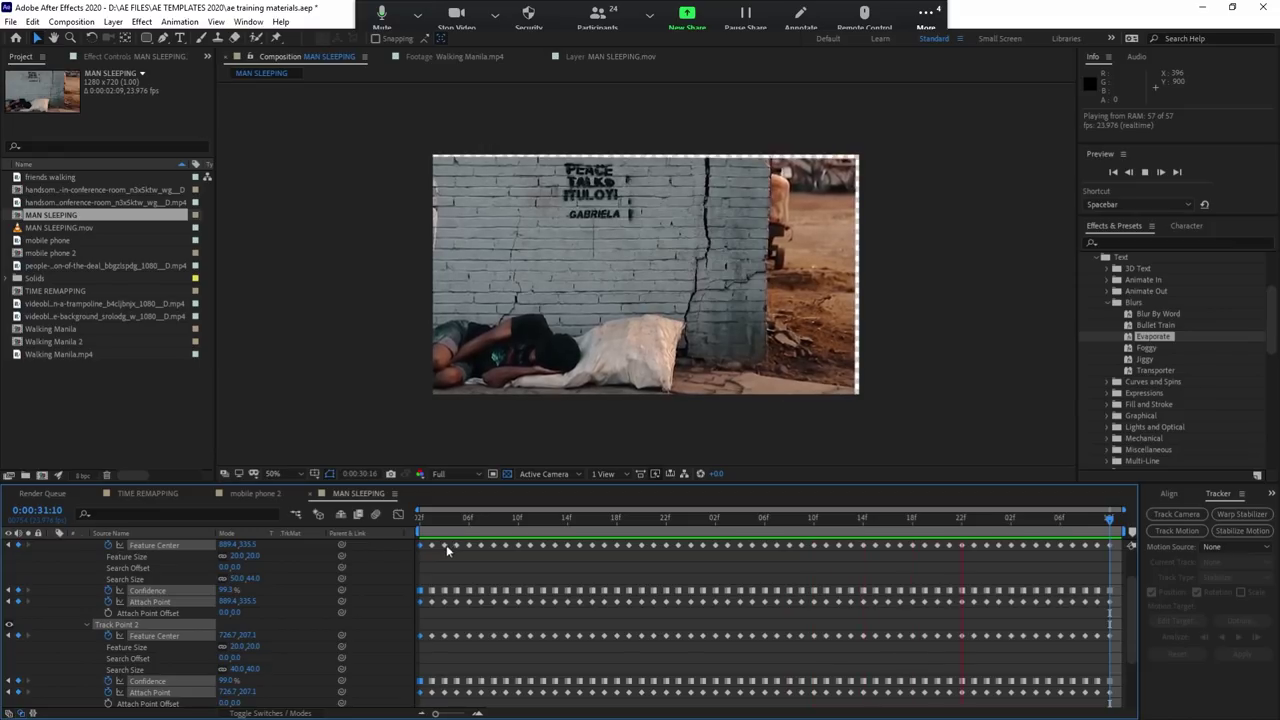
pyautogui.moveTo(514, 520); pyautogui.dragTo(505, 532)
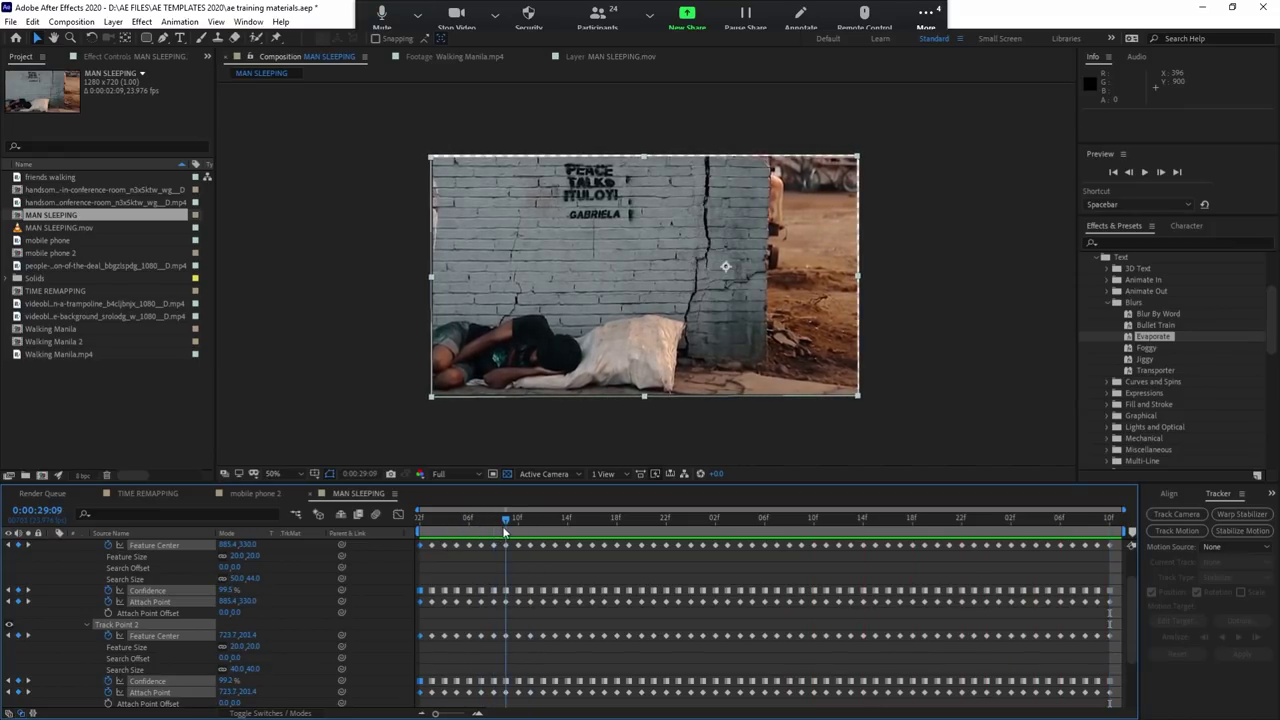
pyautogui.press('space')
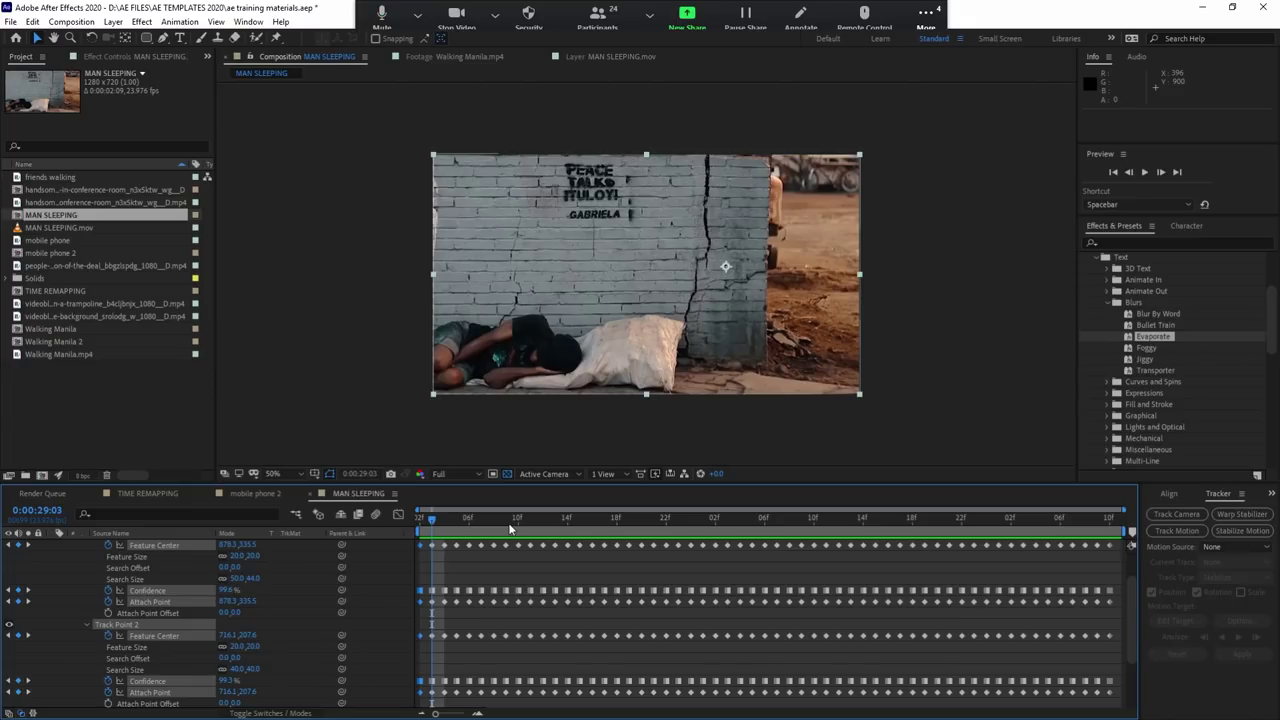
pyautogui.moveTo(460, 528); pyautogui.dragTo(789, 527)
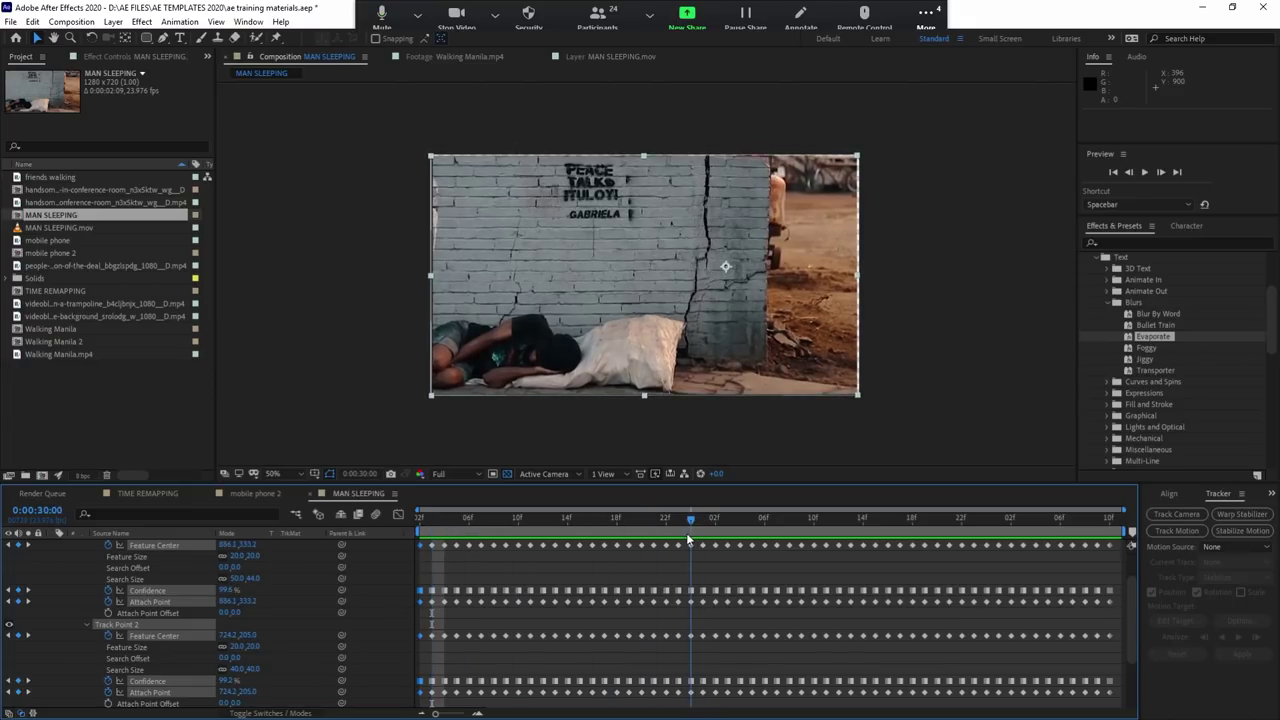
pyautogui.click(511, 472)
pyautogui.click(593, 528)
pyautogui.press('space')
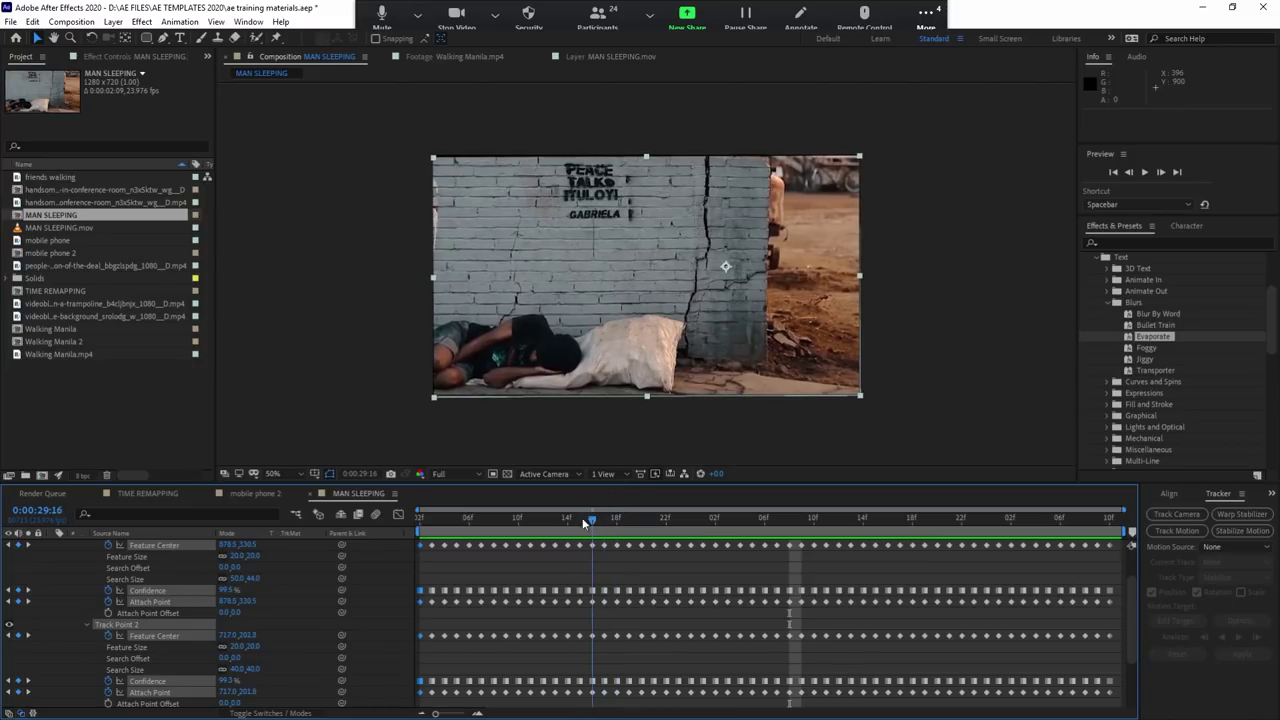
# Step: Raise the MAN SLEEPING layer's Scale to 112%
pyautogui.press('space')
pyautogui.press('s')
pyautogui.moveTo(258, 556); pyautogui.dragTo(588, 591)
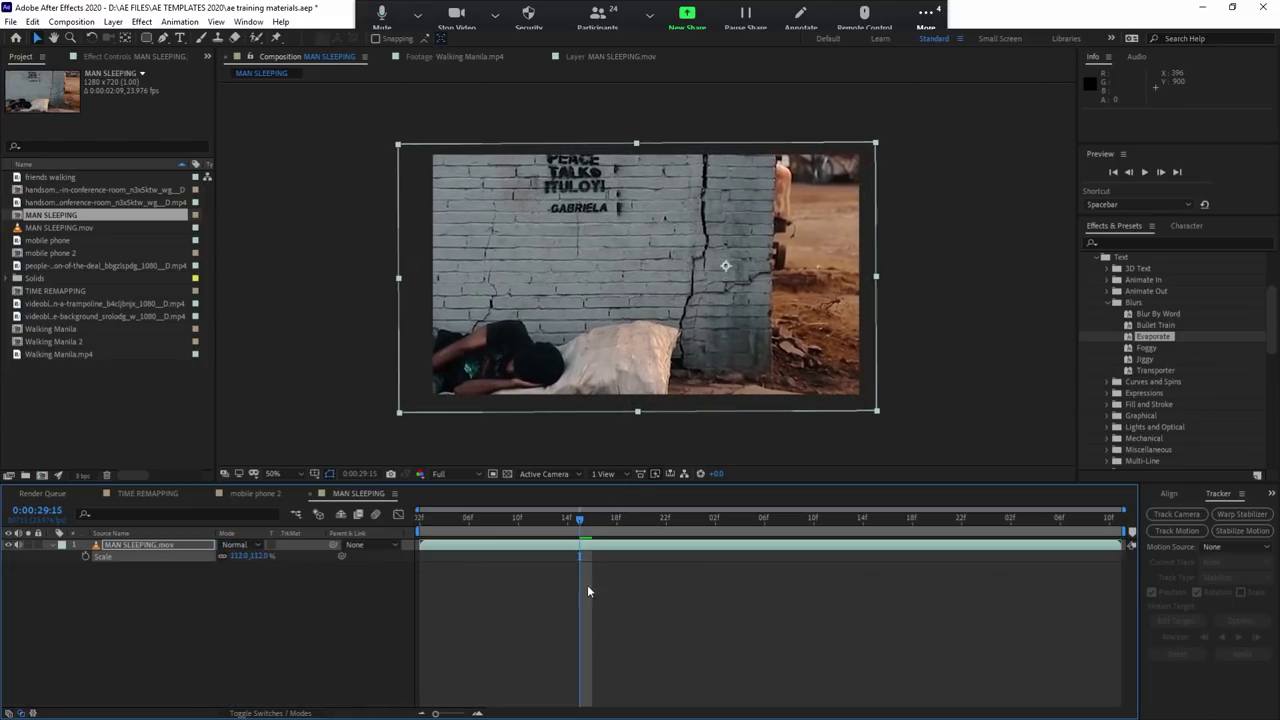
# Step: Preview the enlarged stabilized footage in the MAN SLEEPING composition
pyautogui.press('space')
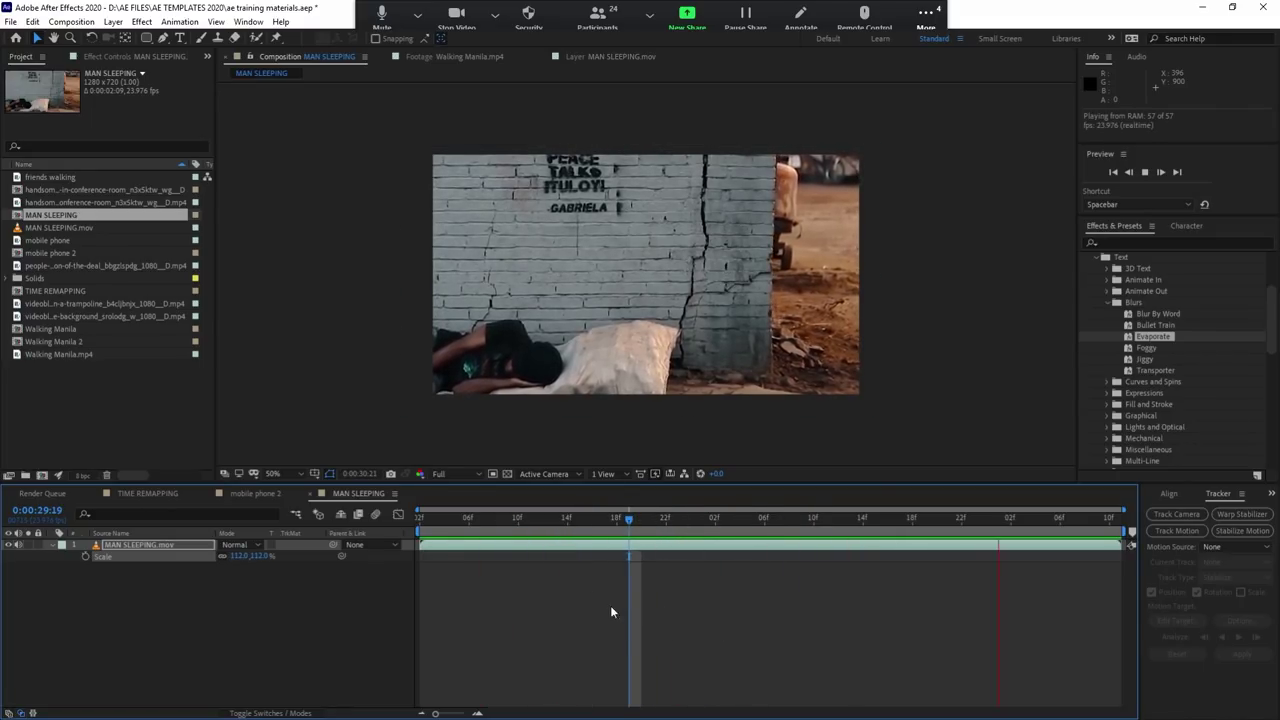
pyautogui.click(458, 57)
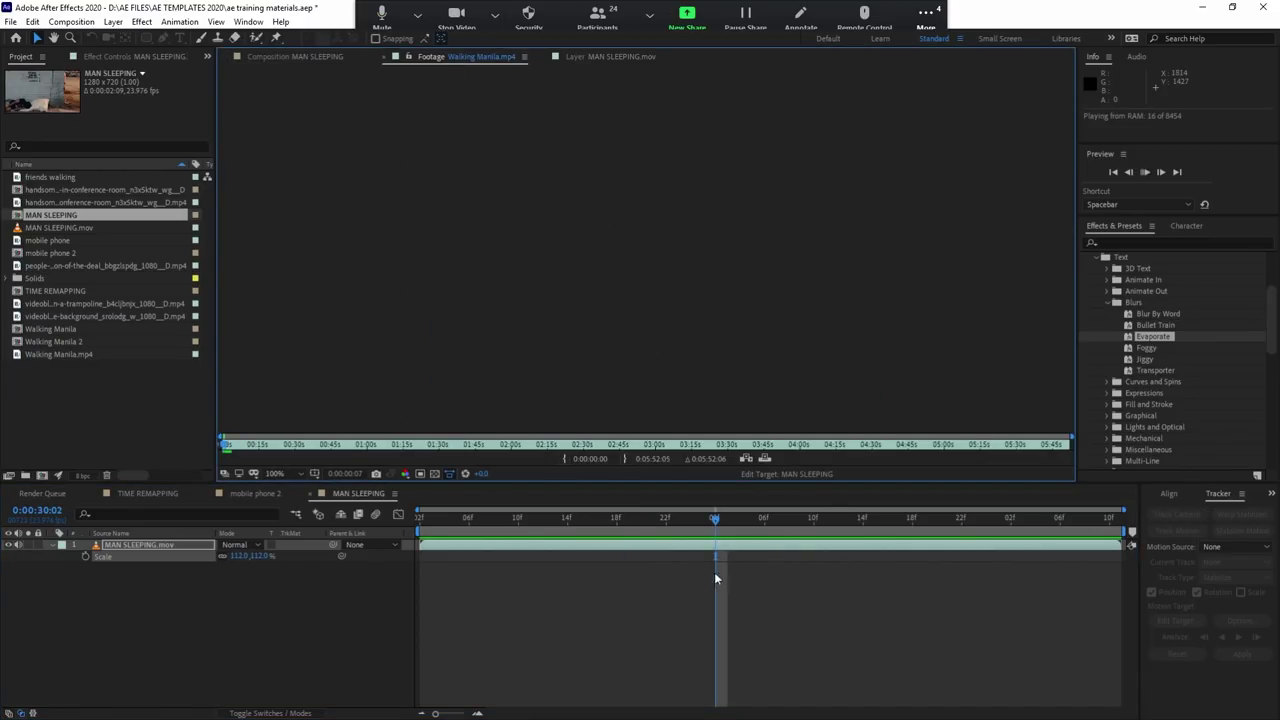
pyautogui.press('space')
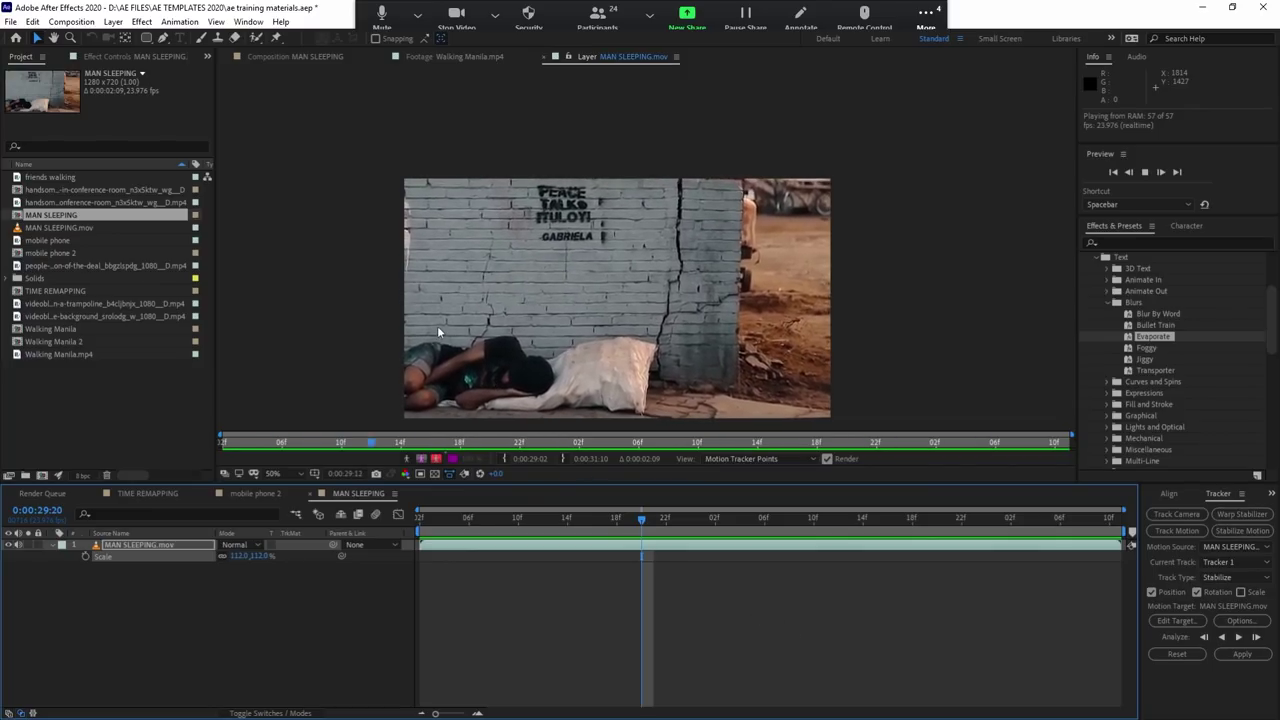
pyautogui.click(297, 58)
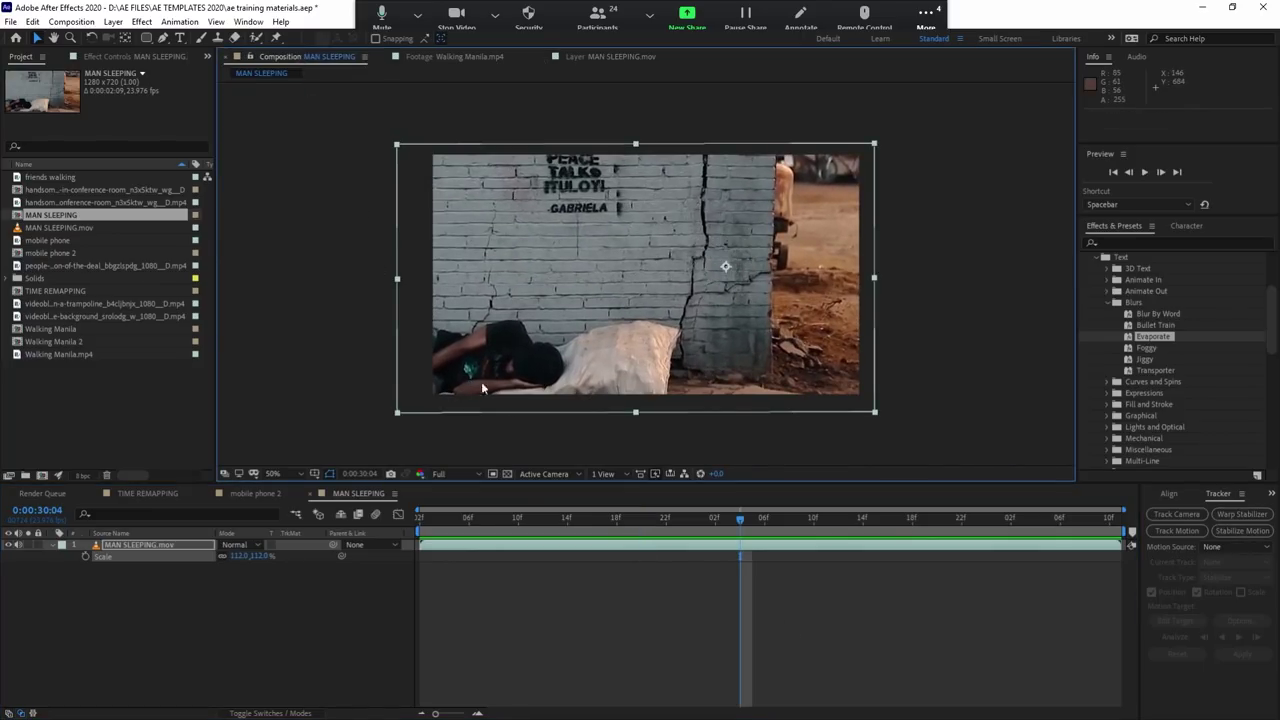
pyautogui.click(750, 570)
pyautogui.press('space')
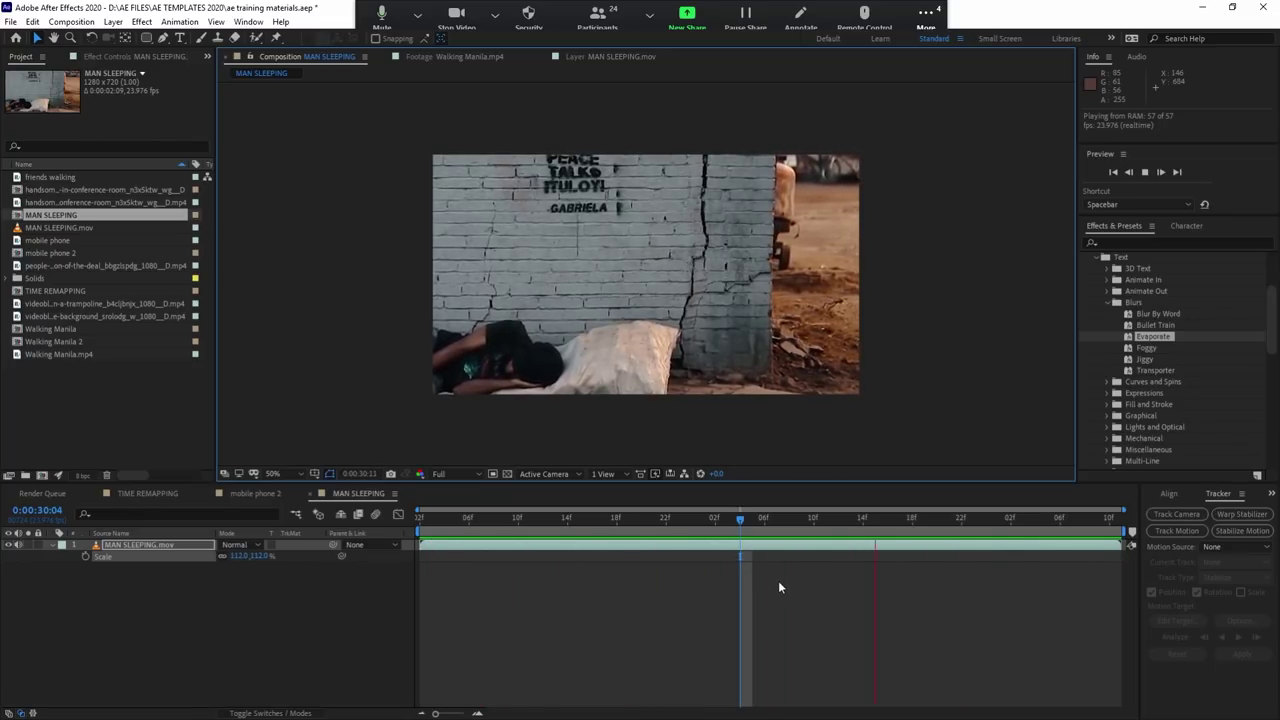
pyautogui.press('space')
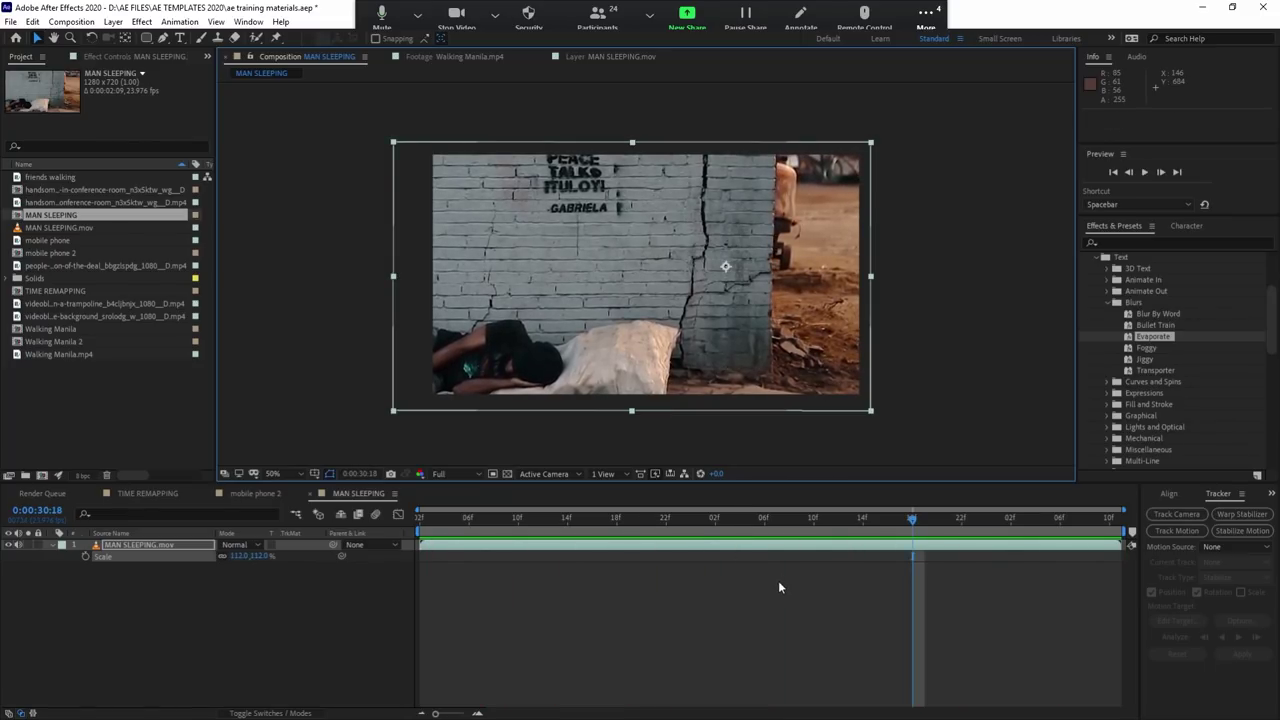
# Step: Delete the MAN SLEEPING.mov layer from the composition
pyautogui.click(790, 604)
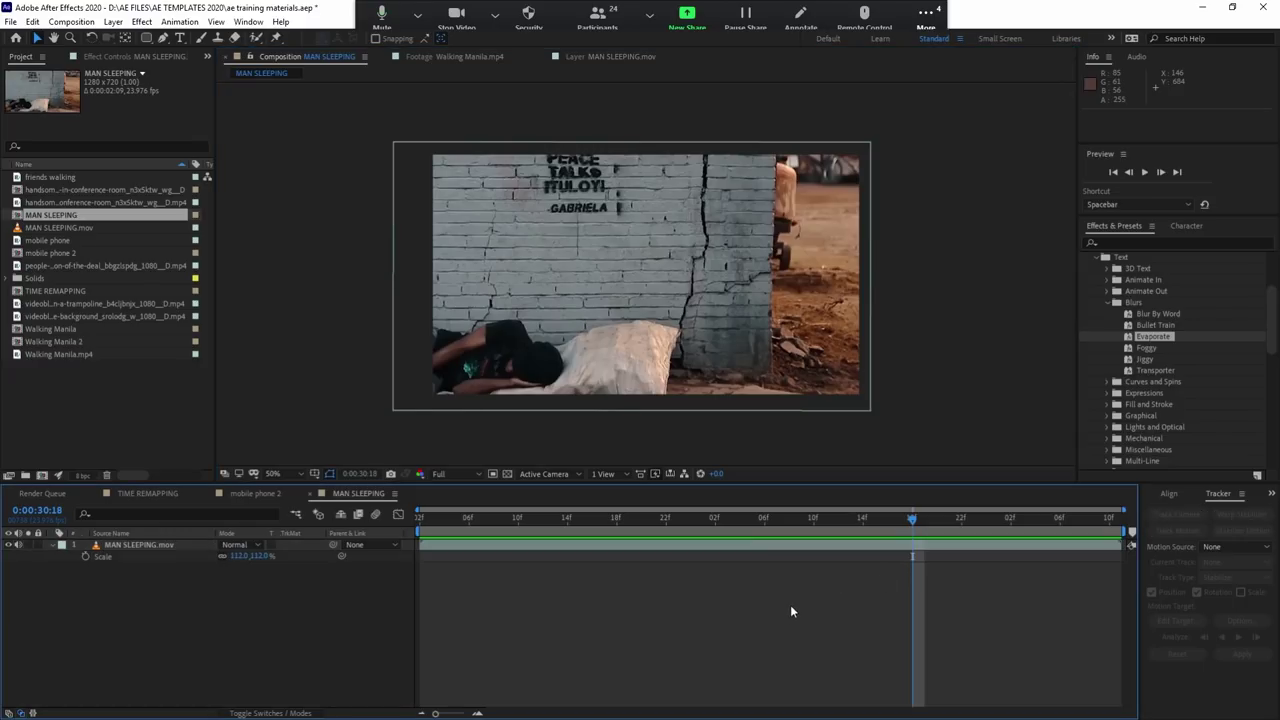
pyautogui.click(550, 545)
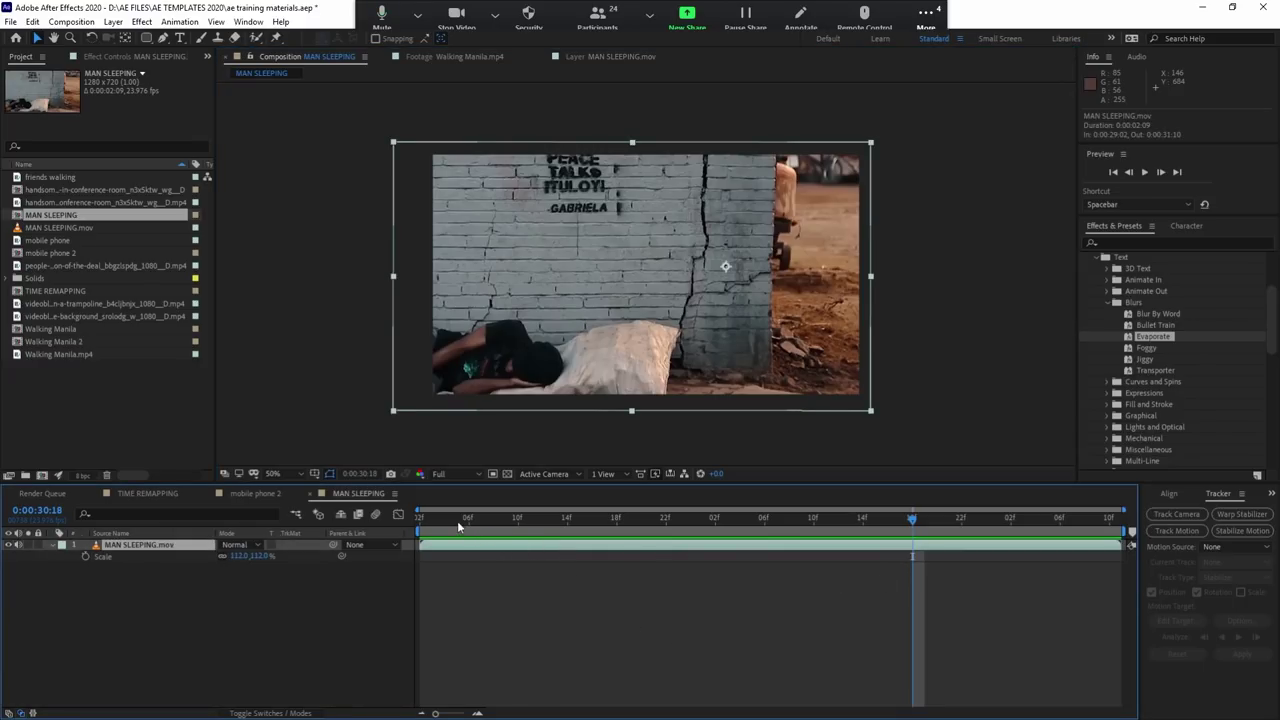
pyautogui.click(777, 555)
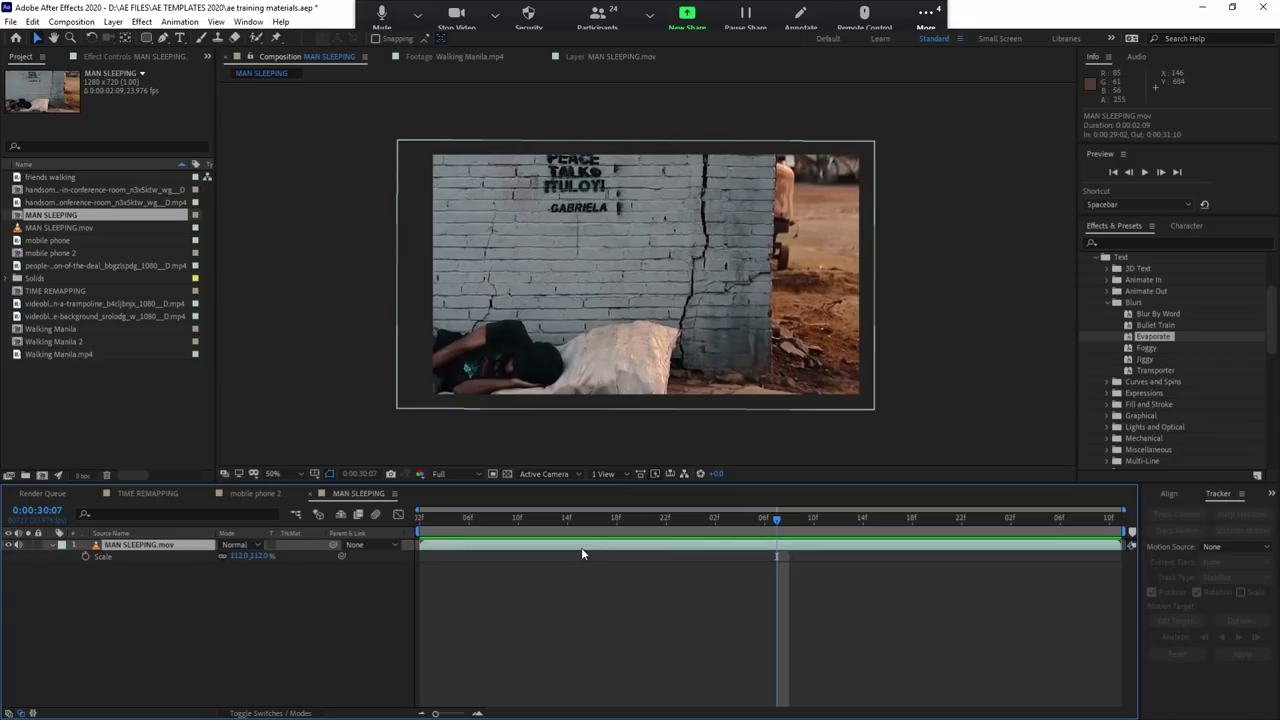
pyautogui.click(582, 548)
pyautogui.press('Delete')
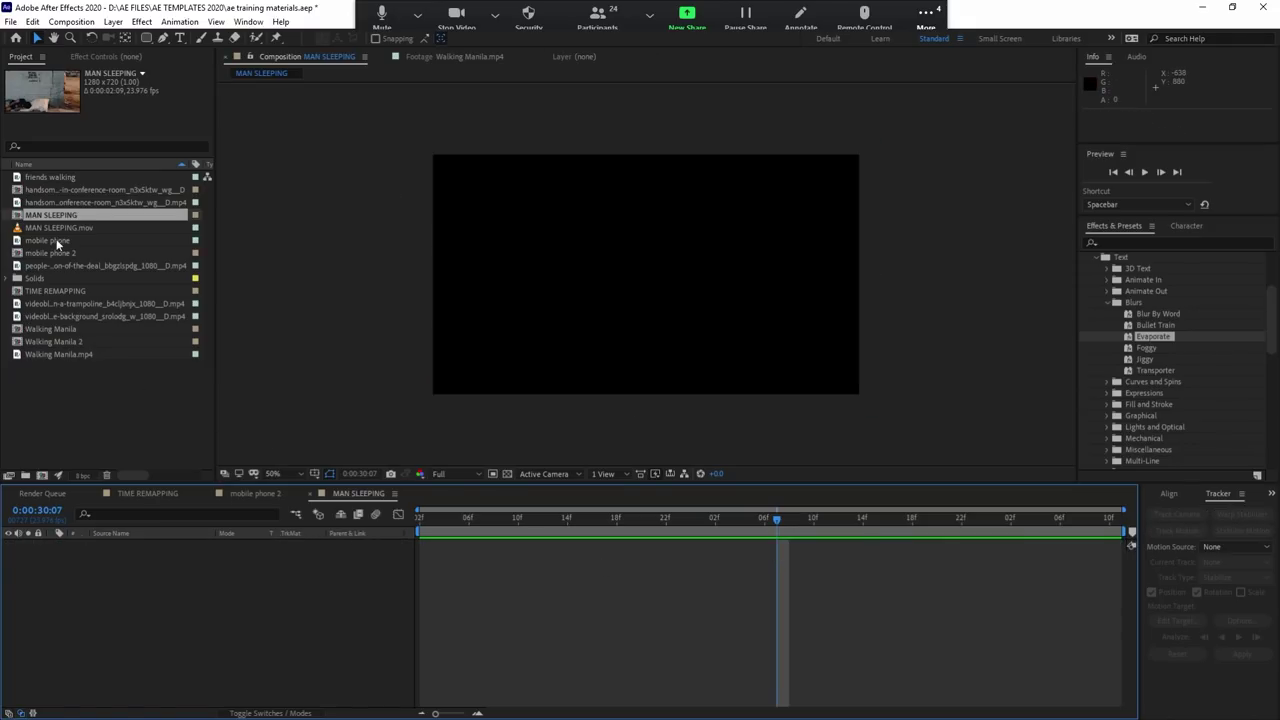
# Step: Create the 'friends walking 2' composition from the friends walking footage and scrub its opening seconds
pyautogui.click(47, 203)
pyautogui.press('Up')
pyautogui.press('Up')
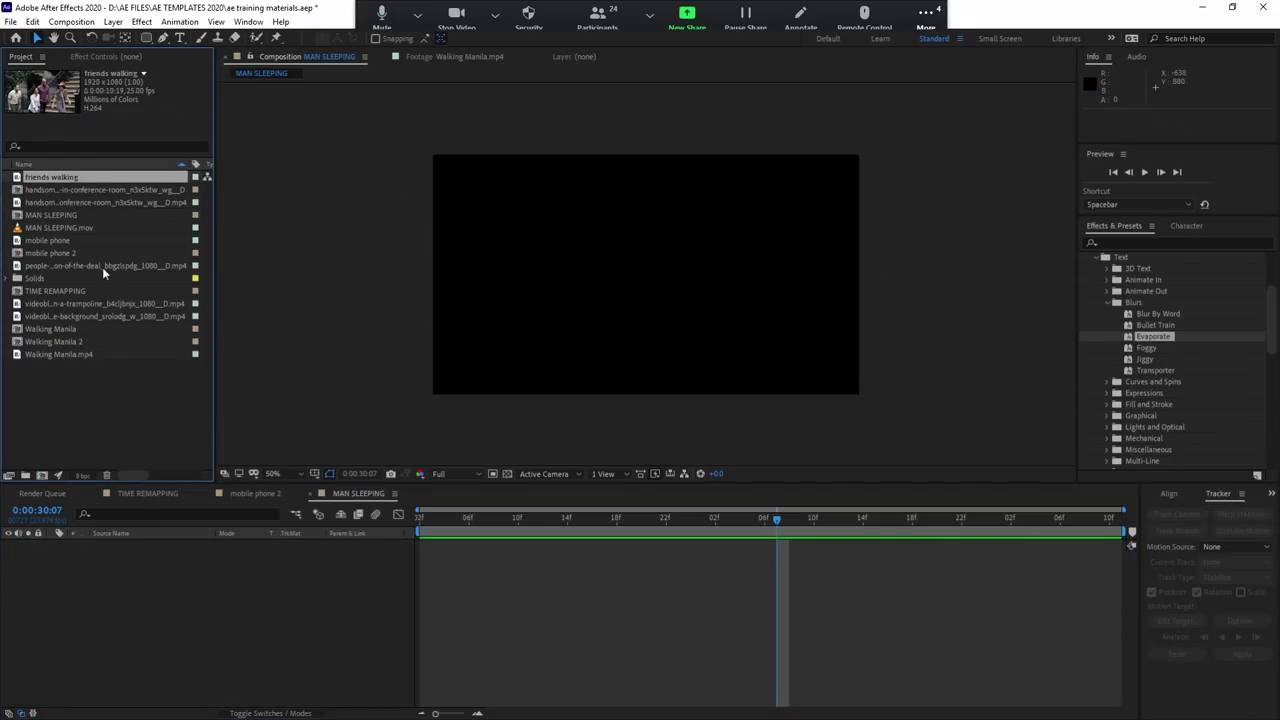
pyautogui.moveTo(40, 185); pyautogui.dragTo(42, 475)
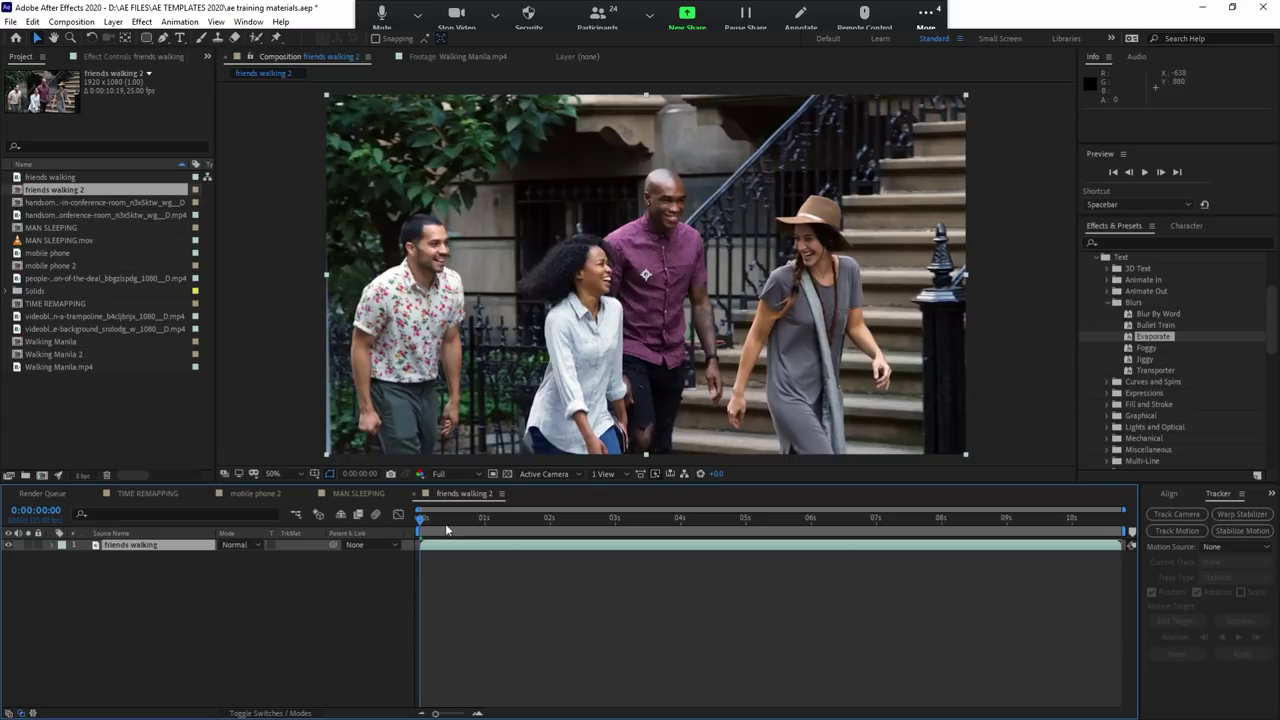
pyautogui.moveTo(445, 520)
pyautogui.mouseDown()
pyautogui.moveTo(687, 553)
pyautogui.moveTo(493, 546)
pyautogui.mouseUp()
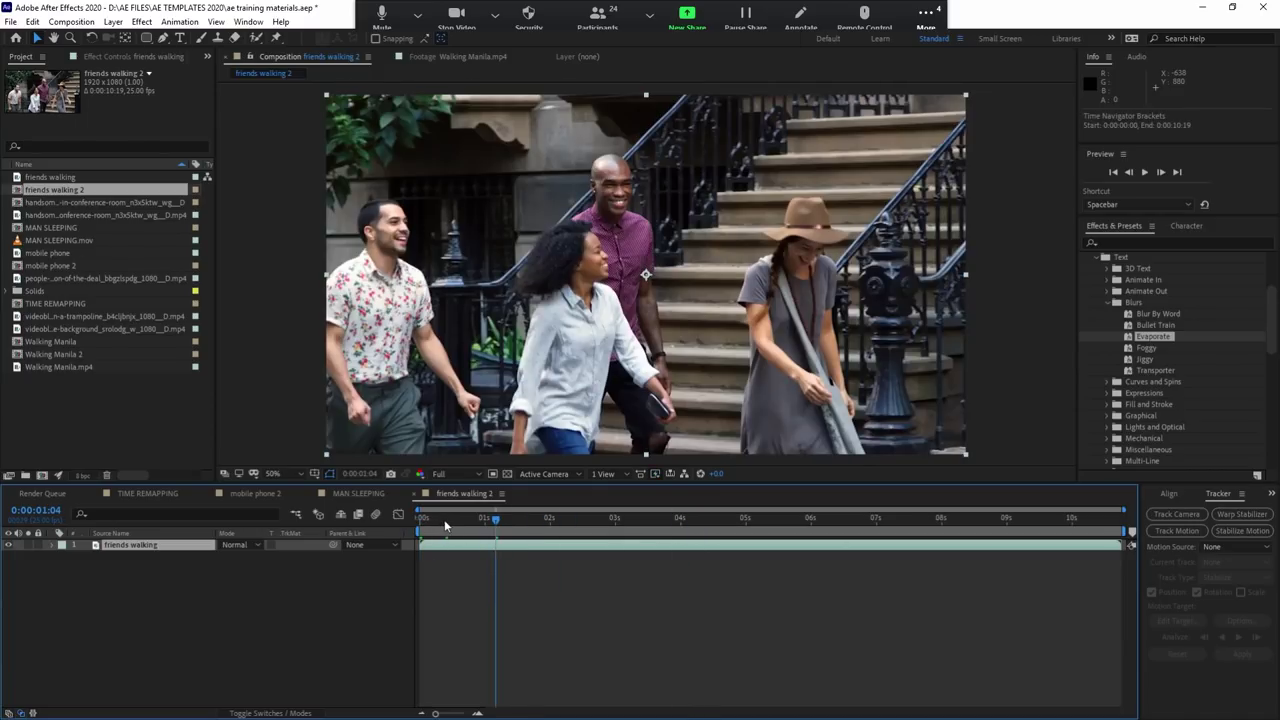
pyautogui.moveTo(436, 517); pyautogui.dragTo(993, 518)
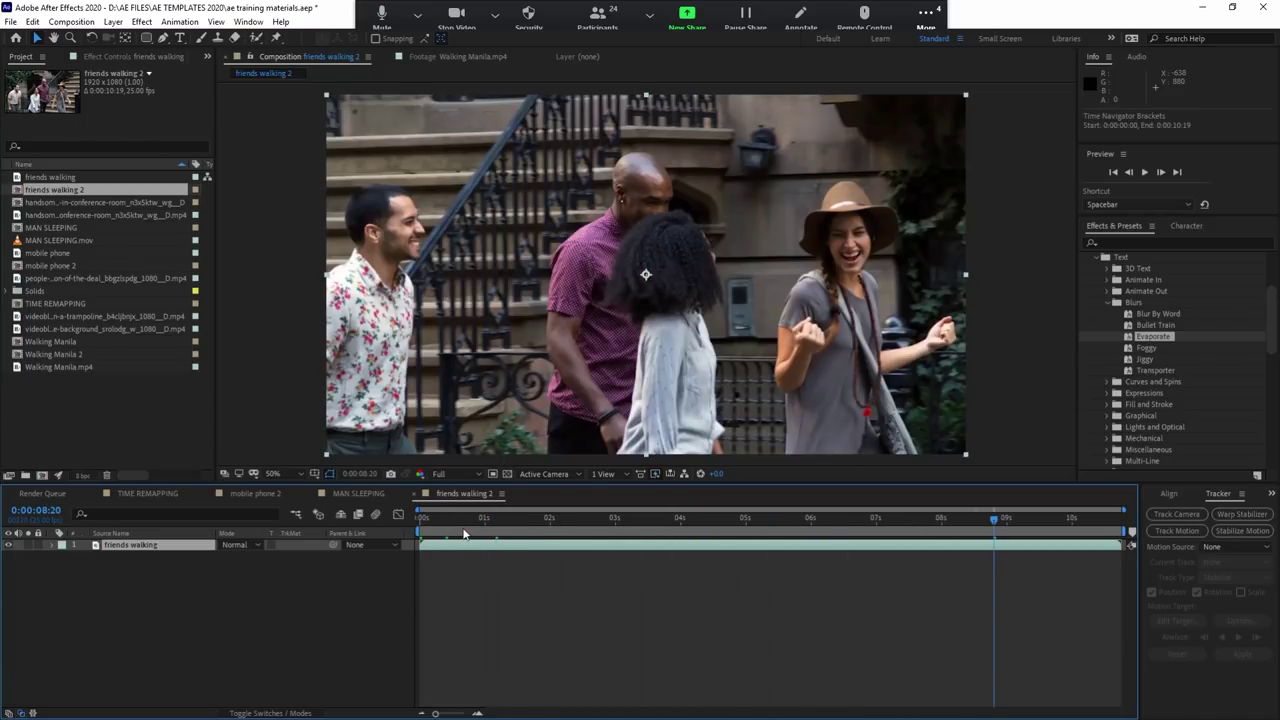
pyautogui.click(420, 519)
pyautogui.moveTo(436, 520)
pyautogui.mouseDown()
pyautogui.moveTo(559, 521)
pyautogui.moveTo(618, 540)
pyautogui.mouseUp()
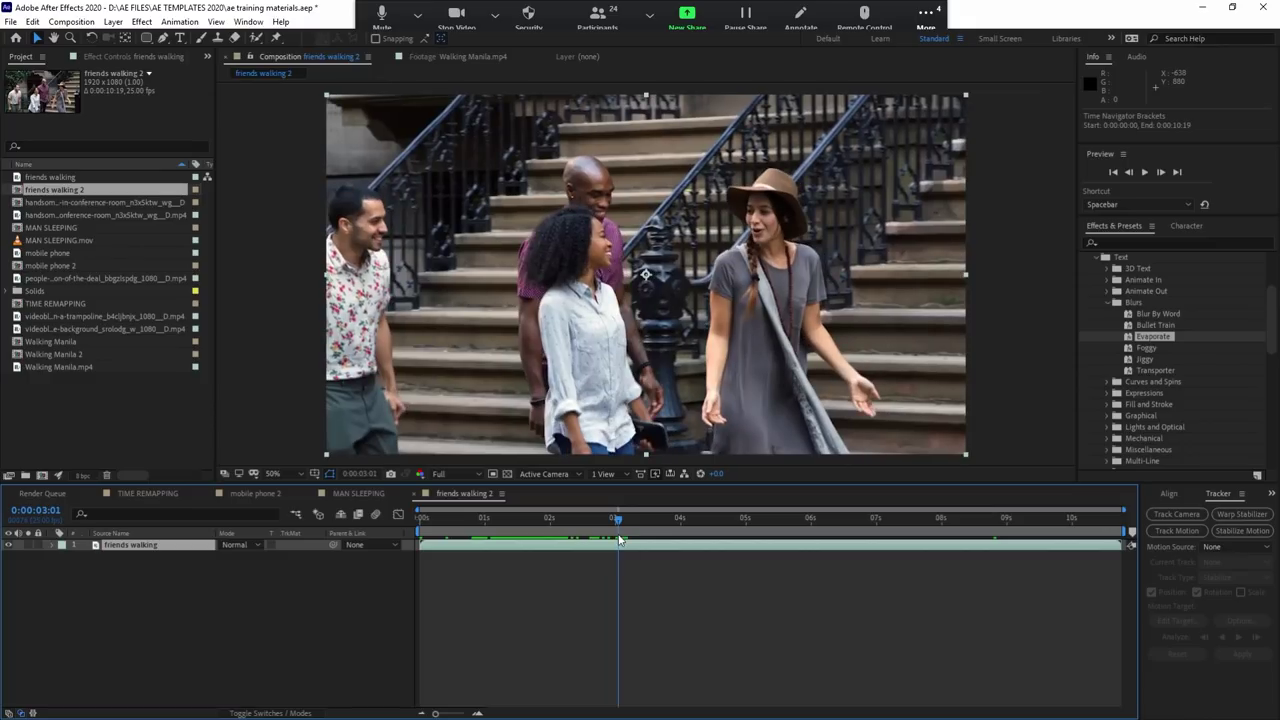
# Step: Trim the composition to a work area ending at 0:00:03:01 and review it
pyautogui.press('n')
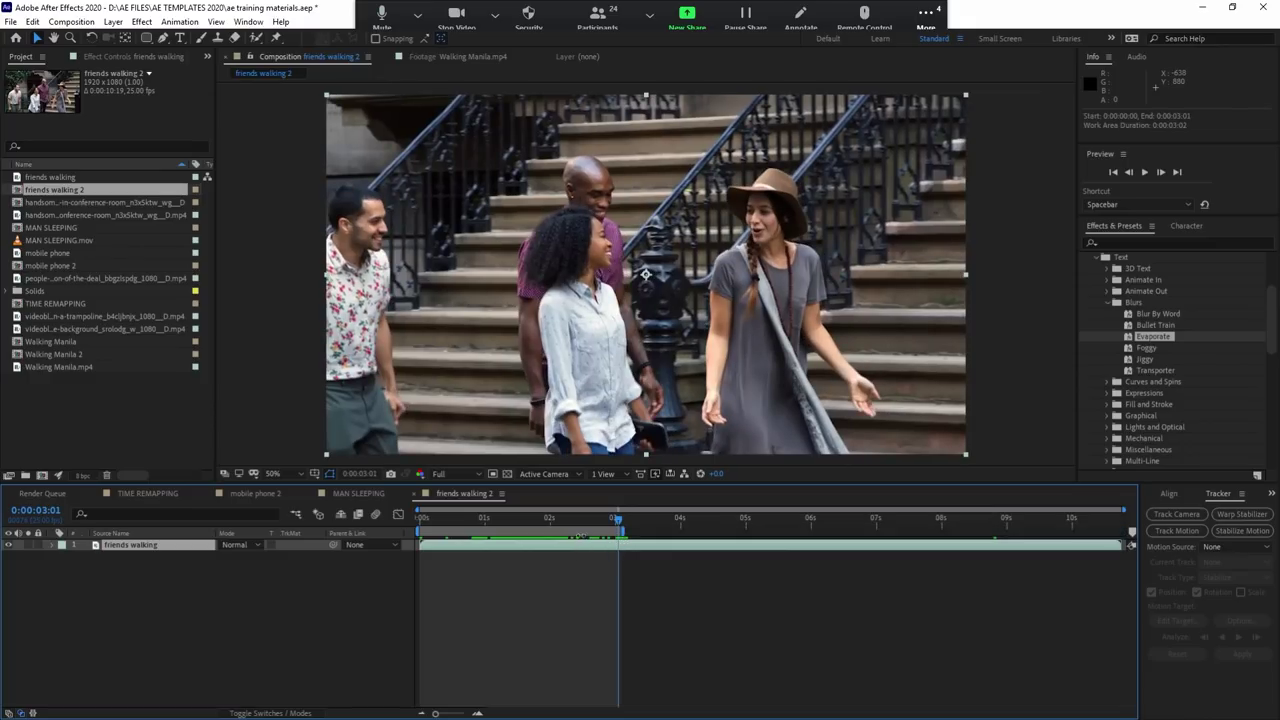
pyautogui.hotkey('ctrl', 'shift', 'x')
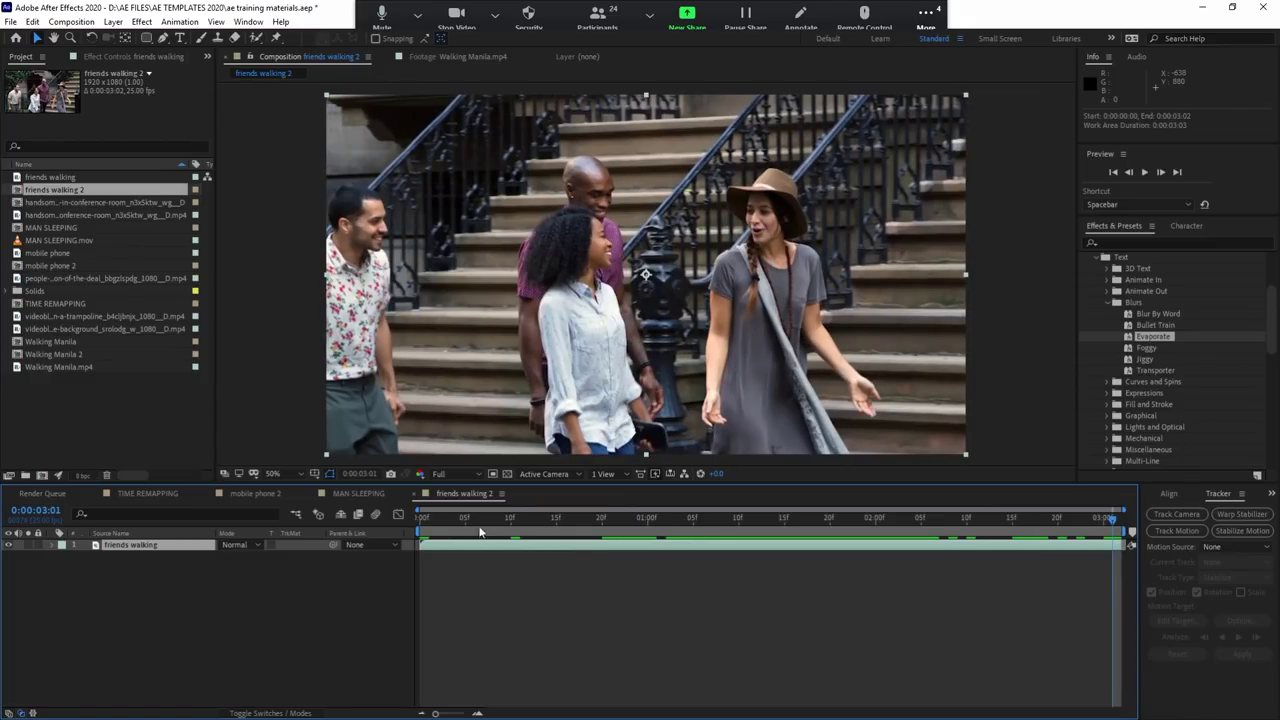
pyautogui.moveTo(460, 520); pyautogui.dragTo(866, 535)
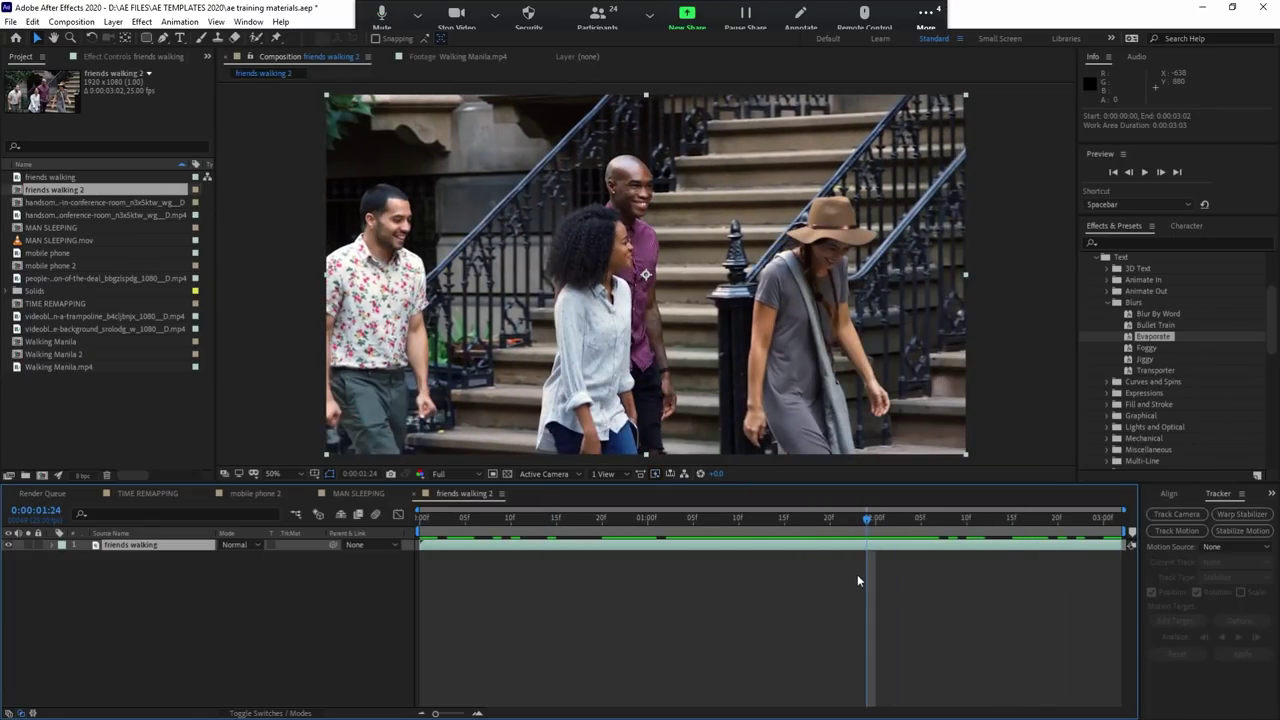
pyautogui.click(484, 518)
pyautogui.press('space')
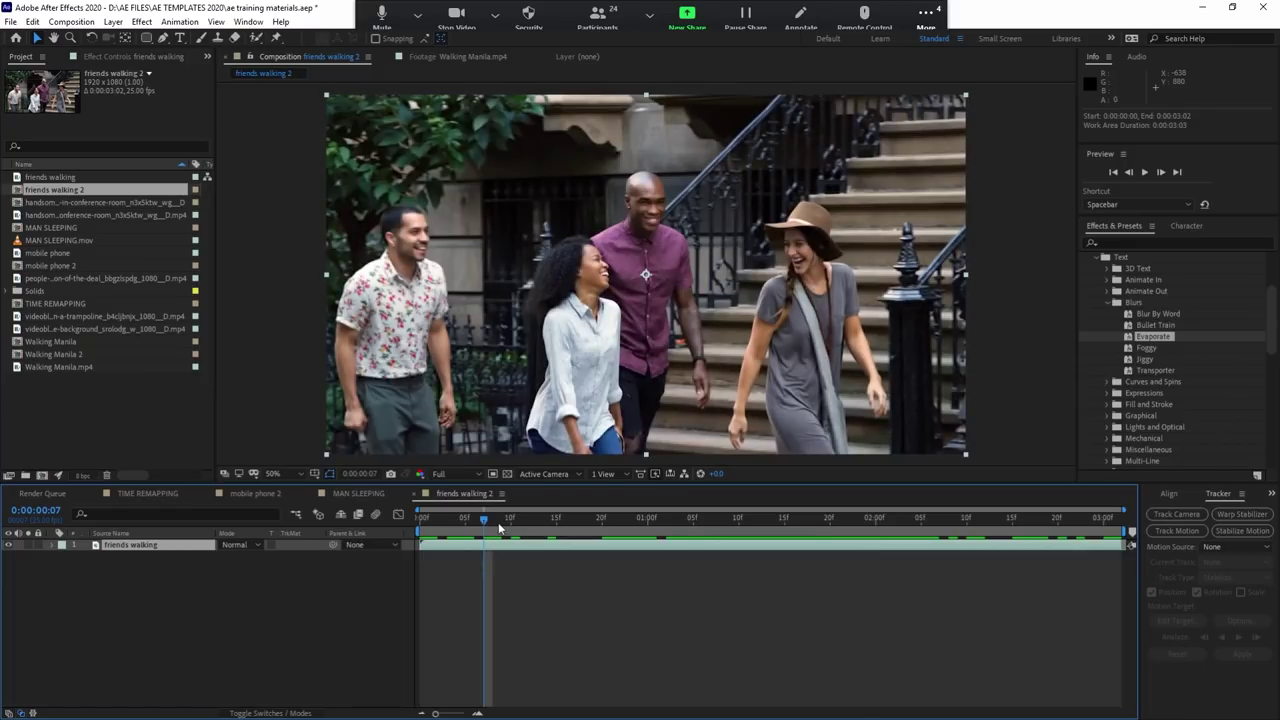
pyautogui.moveTo(478, 518)
pyautogui.mouseDown()
pyautogui.moveTo(958, 521)
pyautogui.moveTo(507, 521)
pyautogui.moveTo(840, 522)
pyautogui.mouseUp()
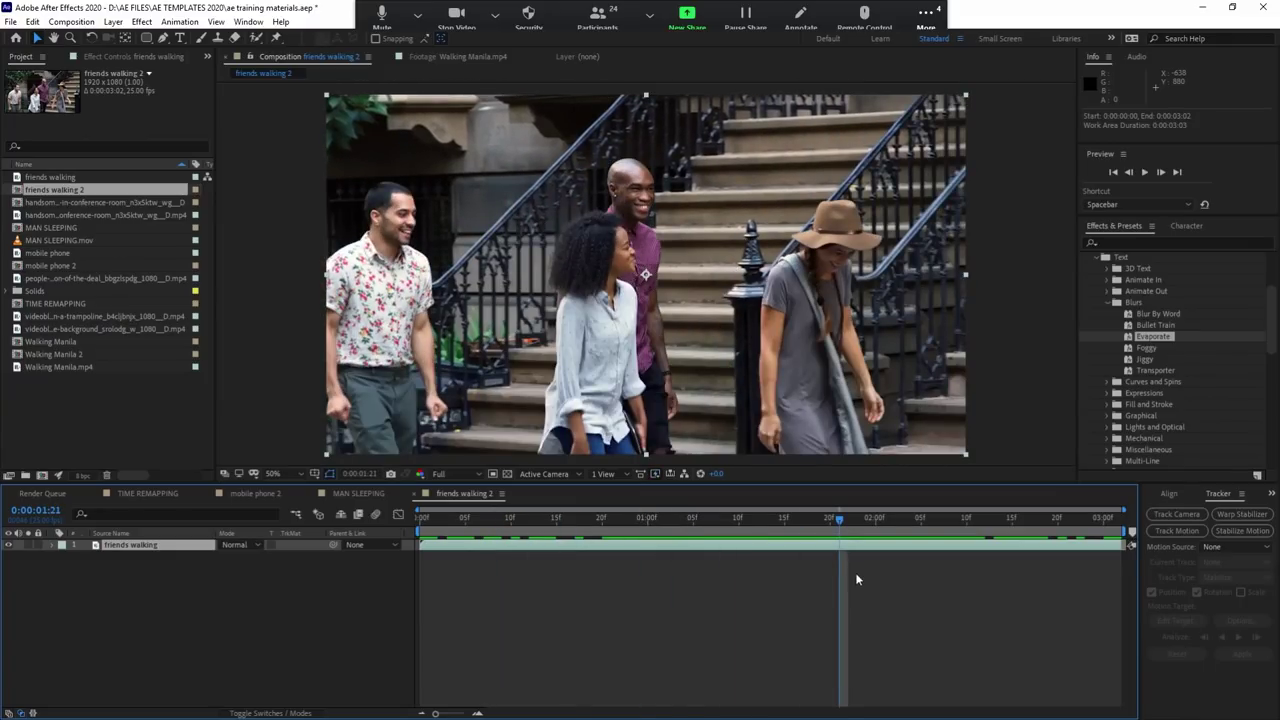
# Step: Start Track Motion on friends walking at 100% zoom, placing Track Point 1 on the floral-shirted man
pyautogui.click(915, 548)
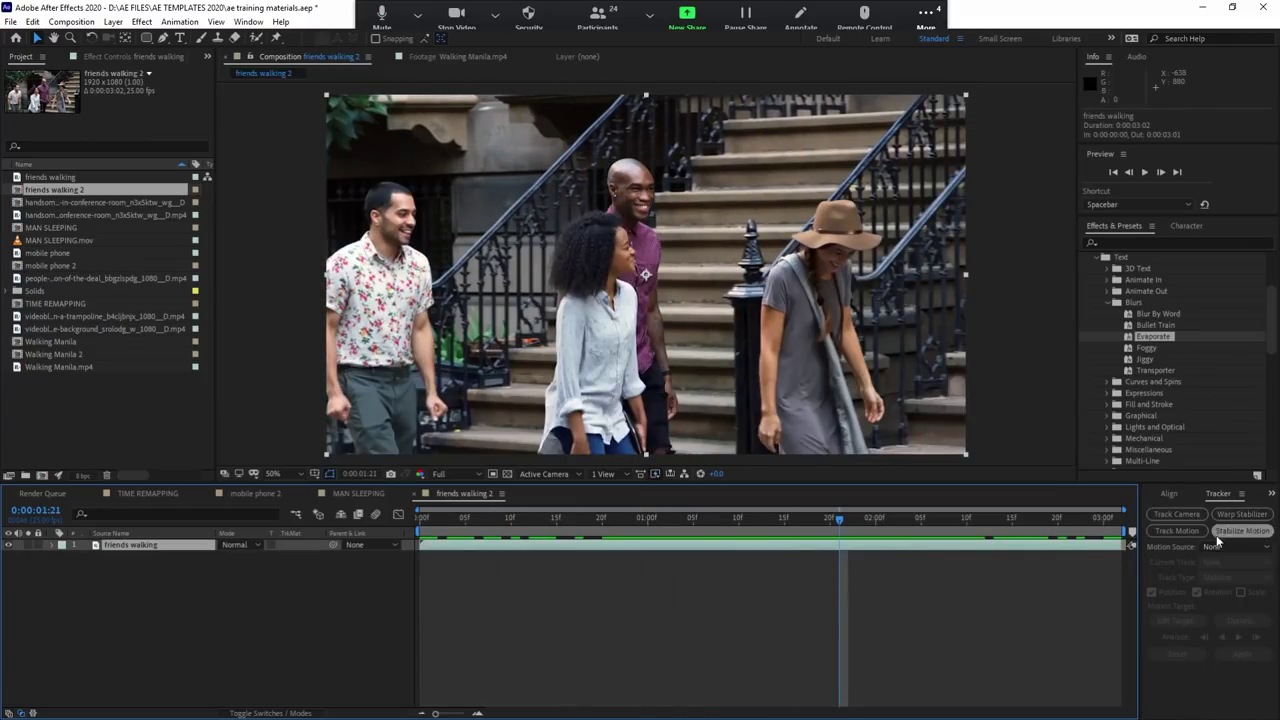
pyautogui.click(1175, 531)
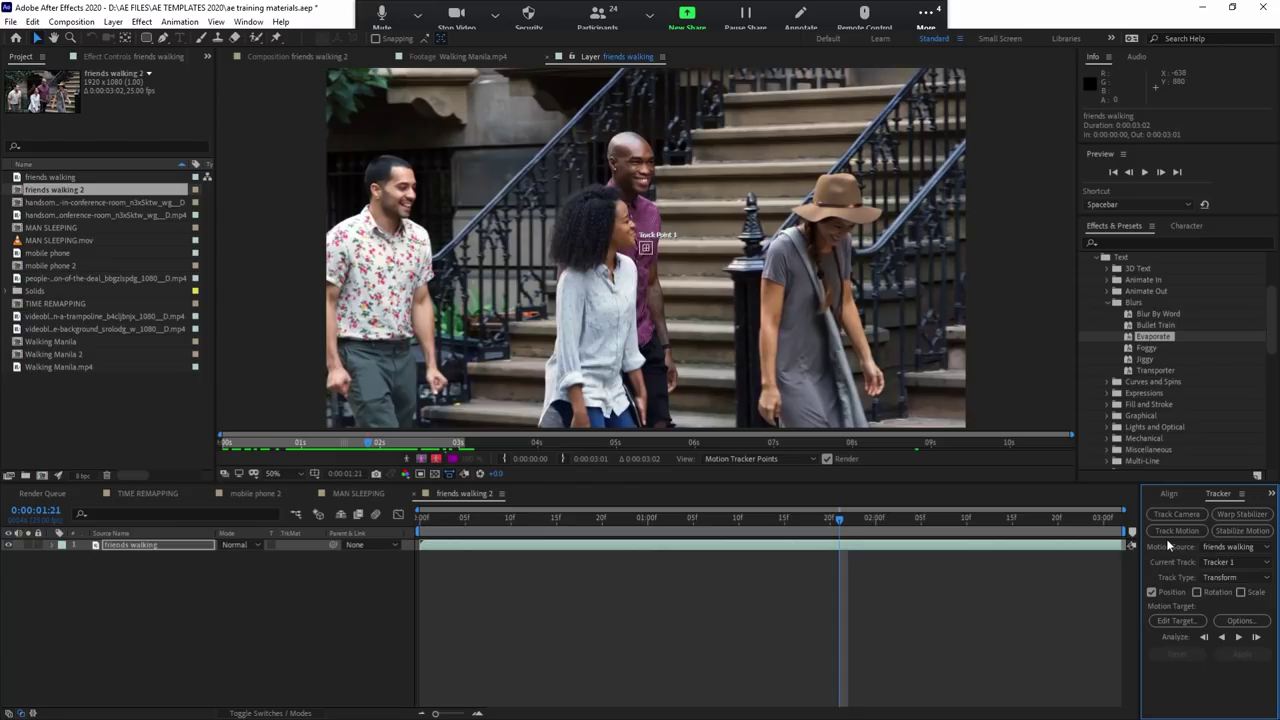
pyautogui.click(655, 262)
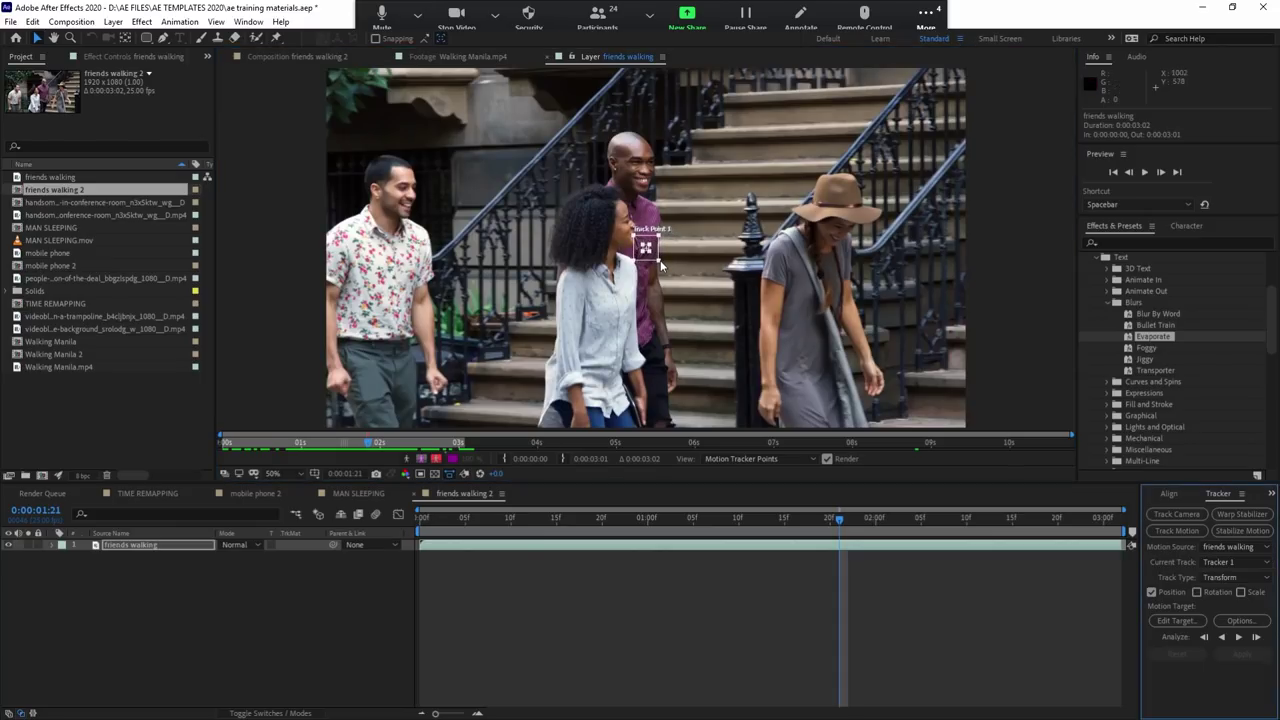
pyautogui.press('/')
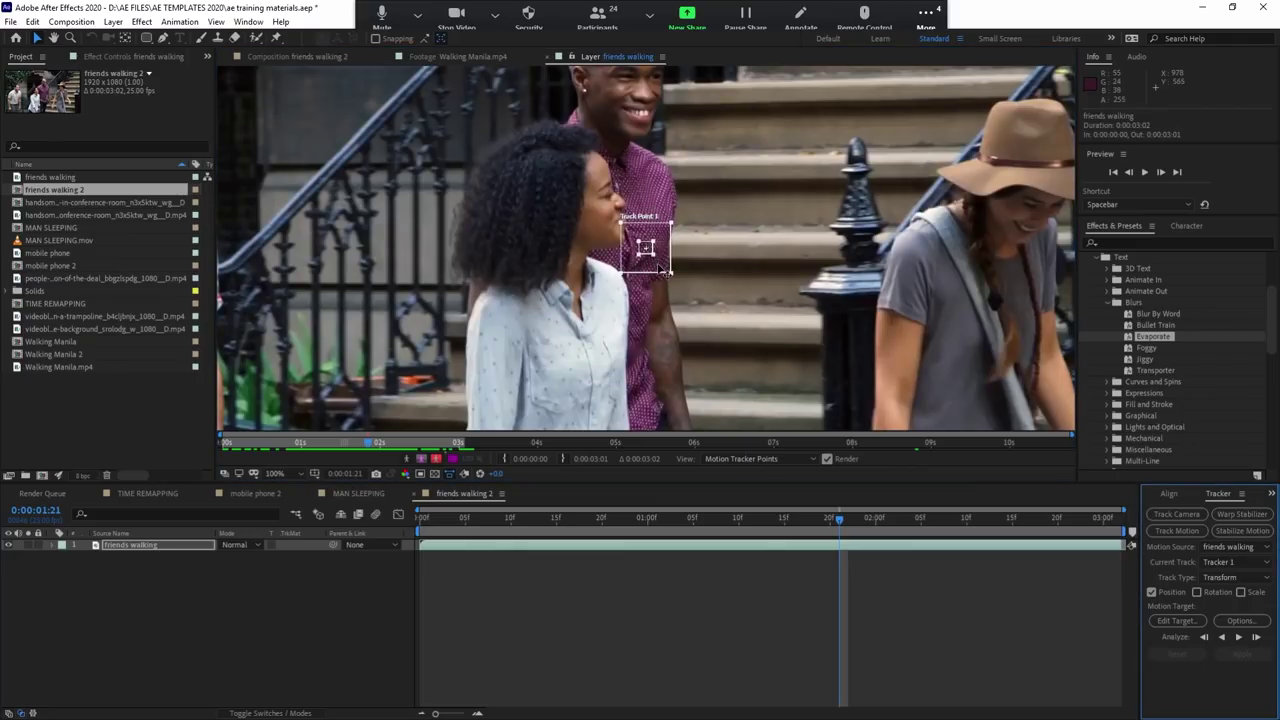
pyautogui.moveTo(656, 262); pyautogui.dragTo(424, 292)
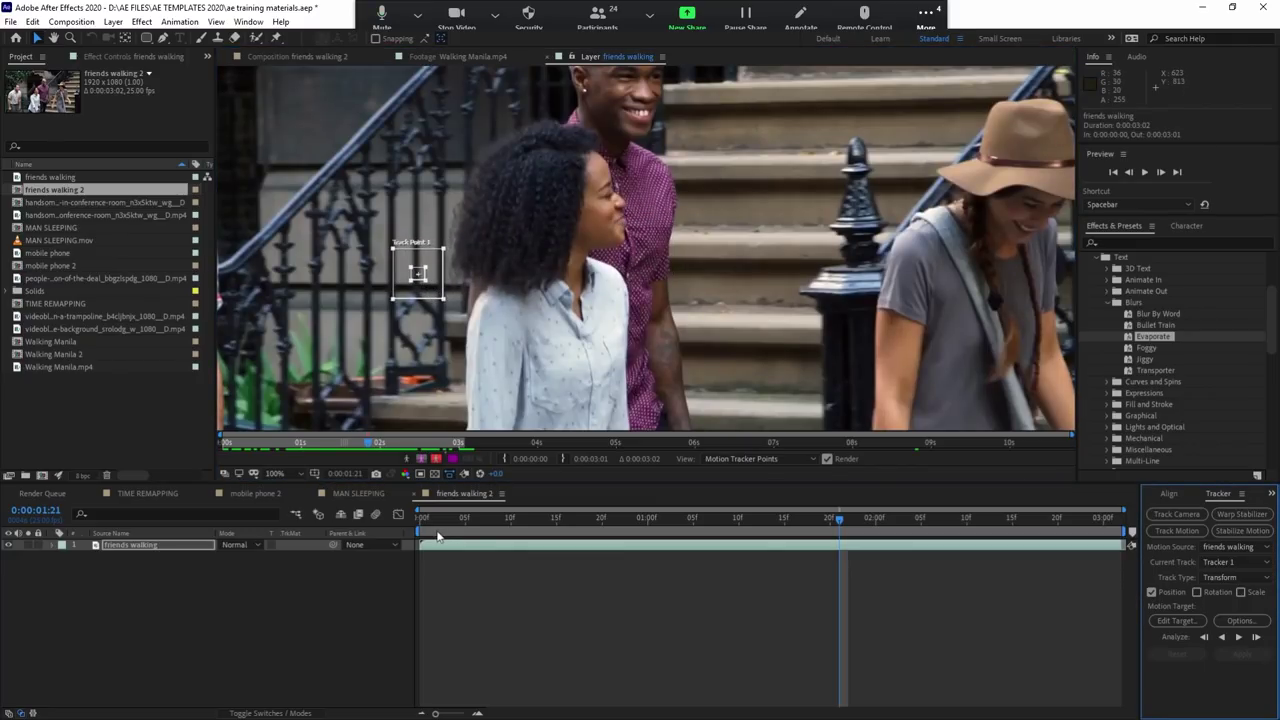
pyautogui.click(432, 522)
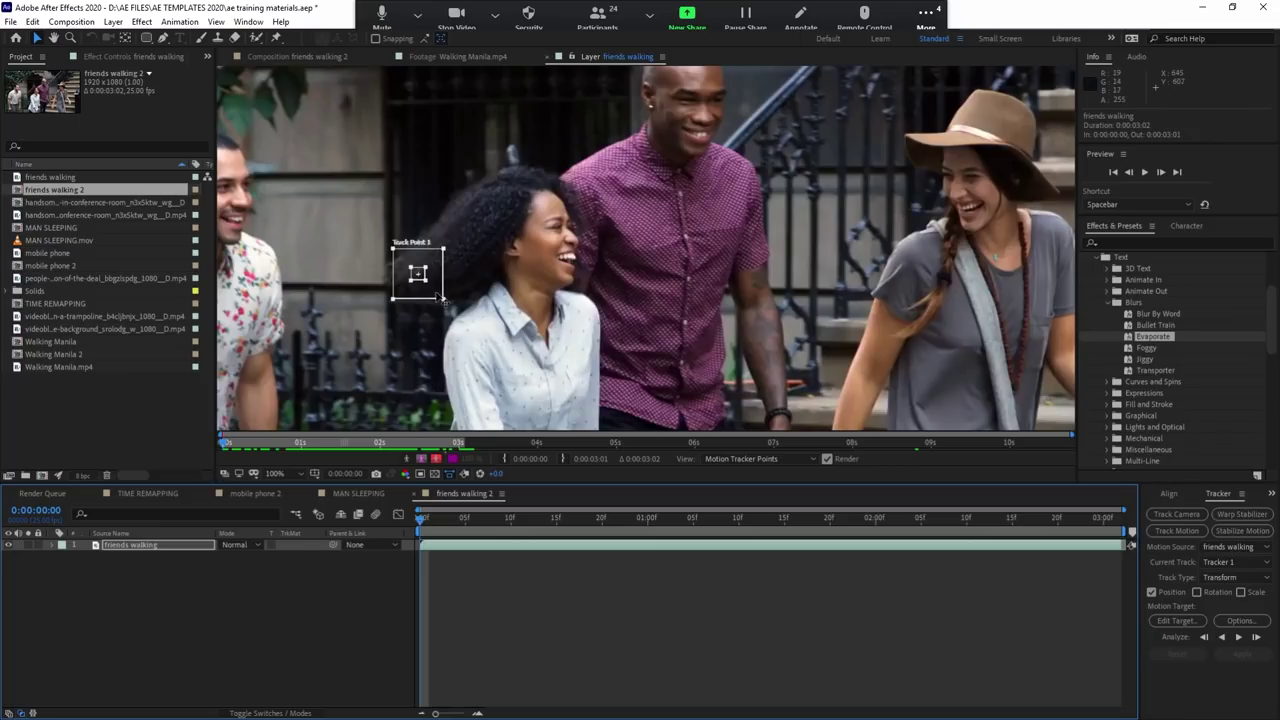
pyautogui.moveTo(440, 297)
pyautogui.mouseDown()
pyautogui.moveTo(298, 378)
pyautogui.moveTo(262, 341)
pyautogui.mouseUp()
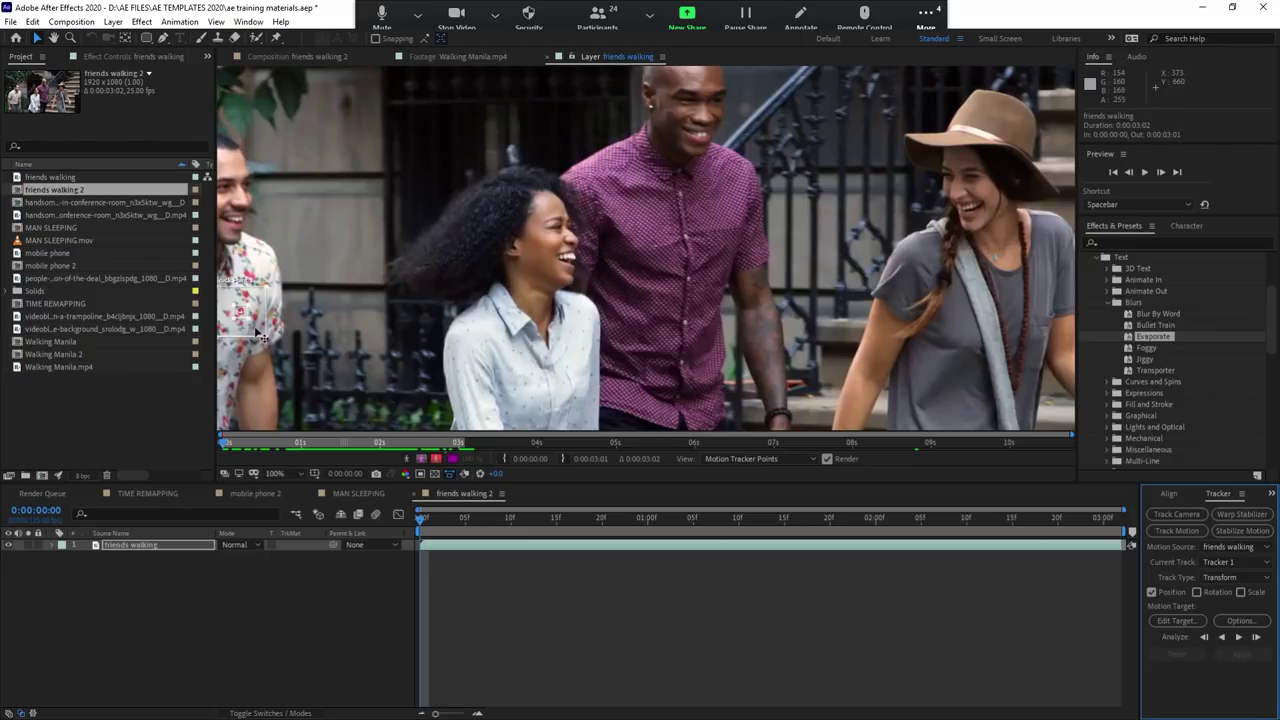
pyautogui.click(262, 341)
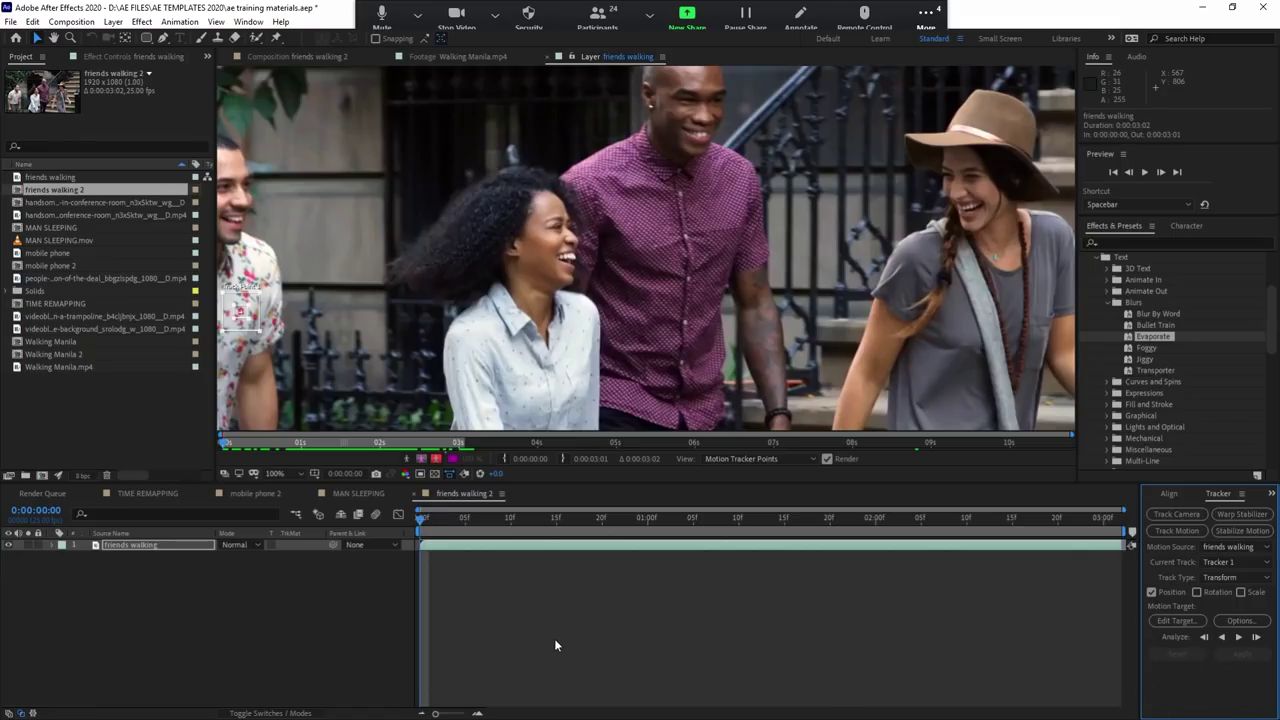
pyautogui.click(524, 612)
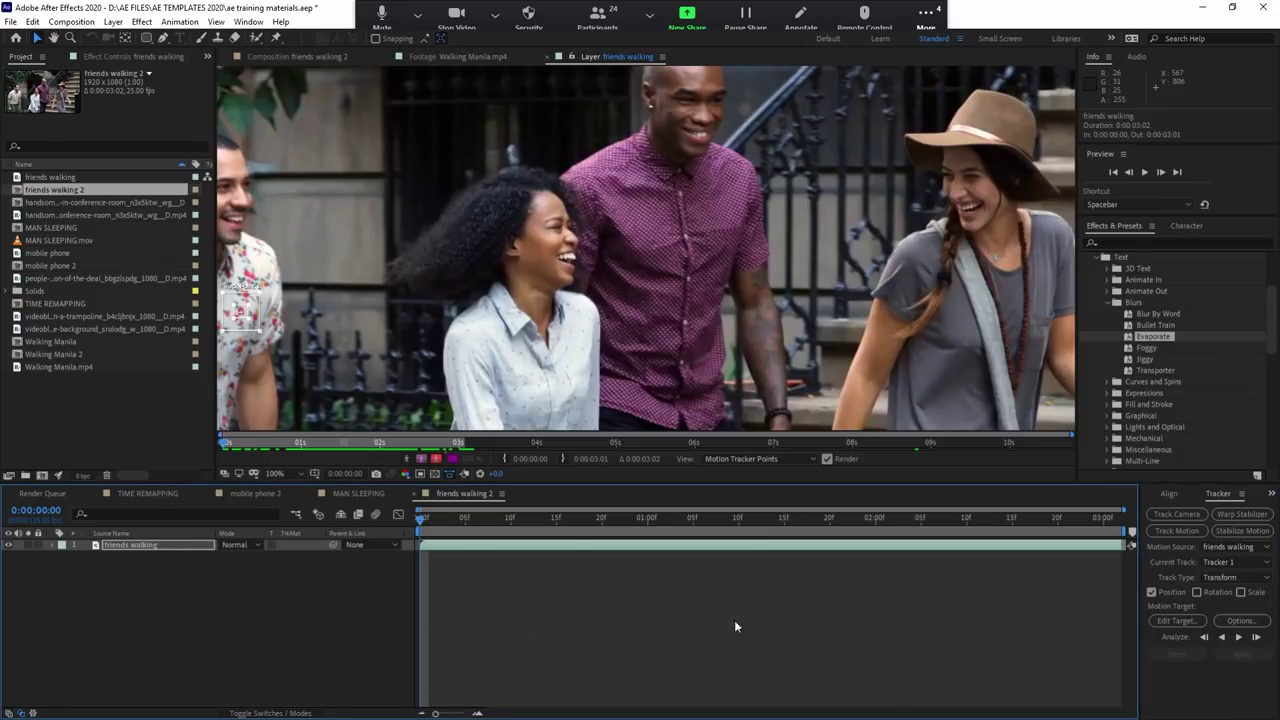
pyautogui.click(739, 545)
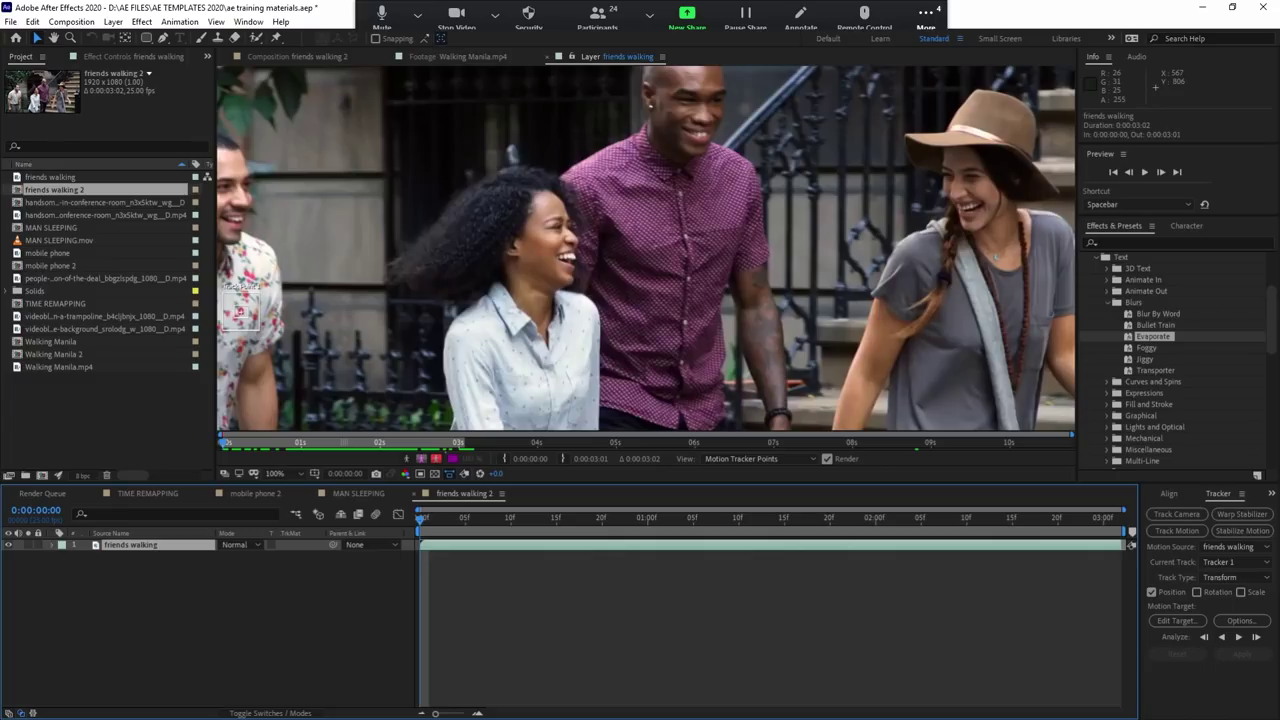
# Step: Analyze the track forward, check it follows the man, and add a Null 3 layer
pyautogui.click(1238, 638)
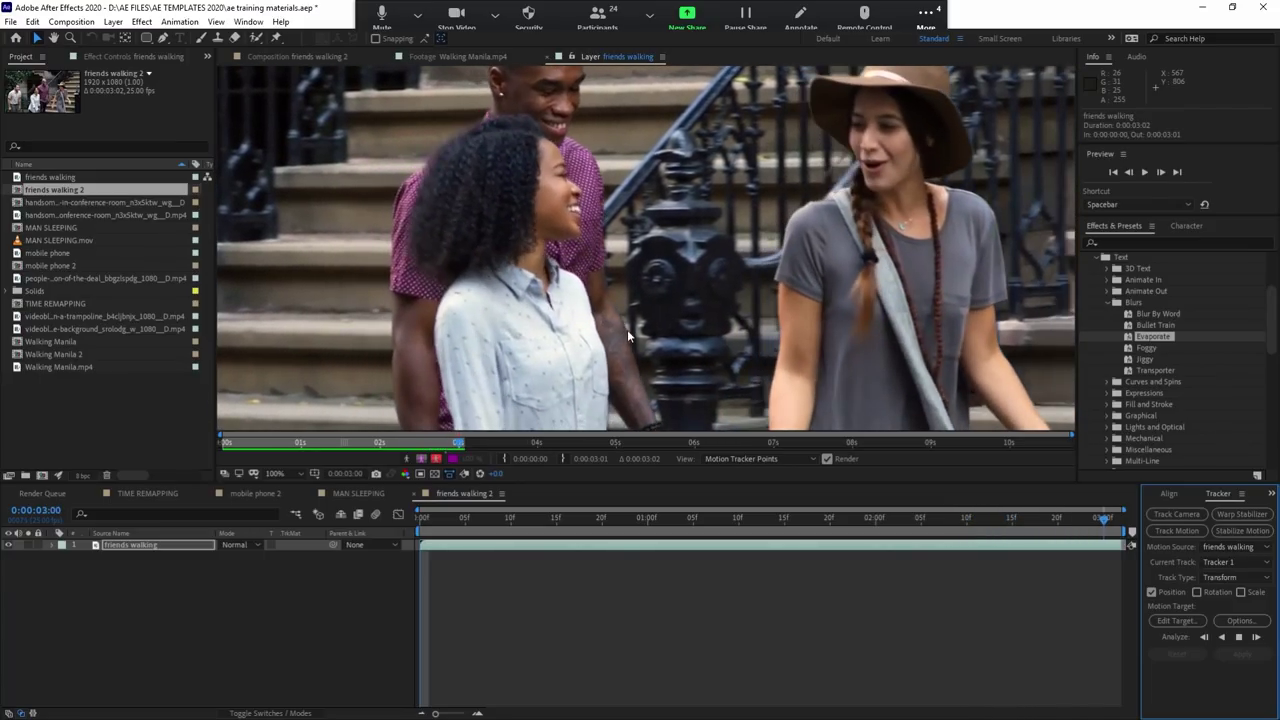
pyautogui.scroll(-2, 437, 378)
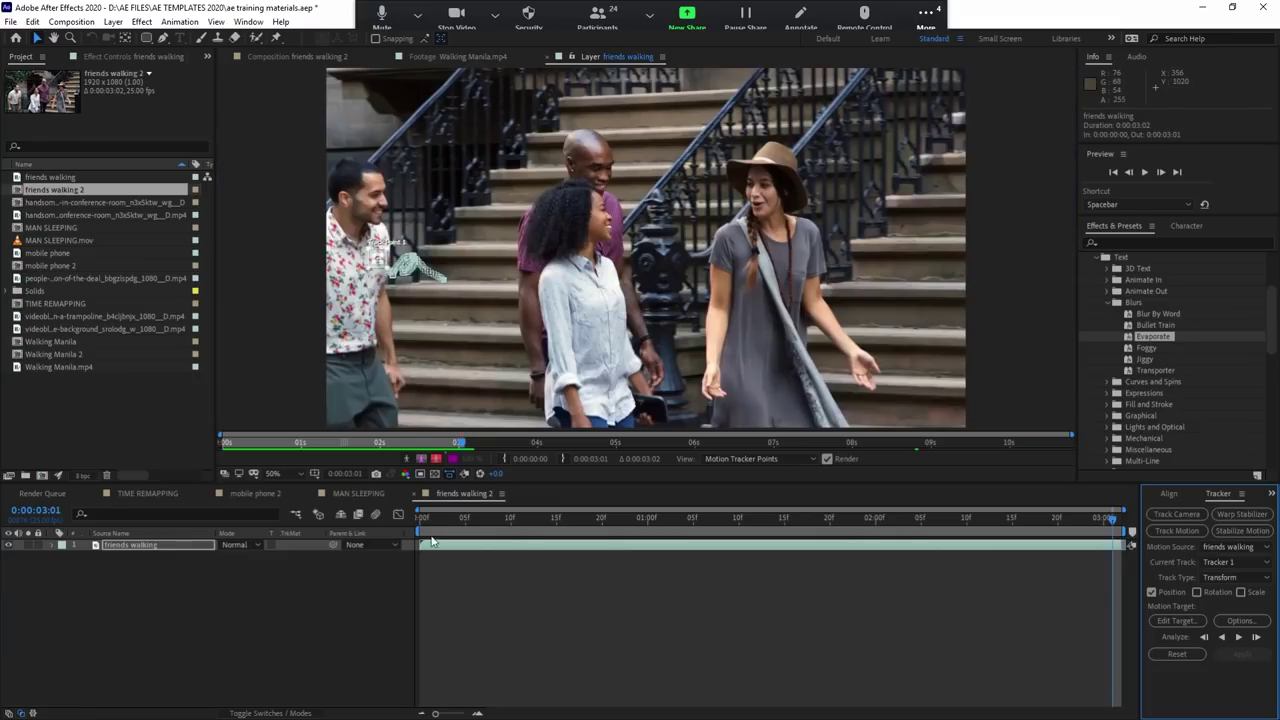
pyautogui.press('space')
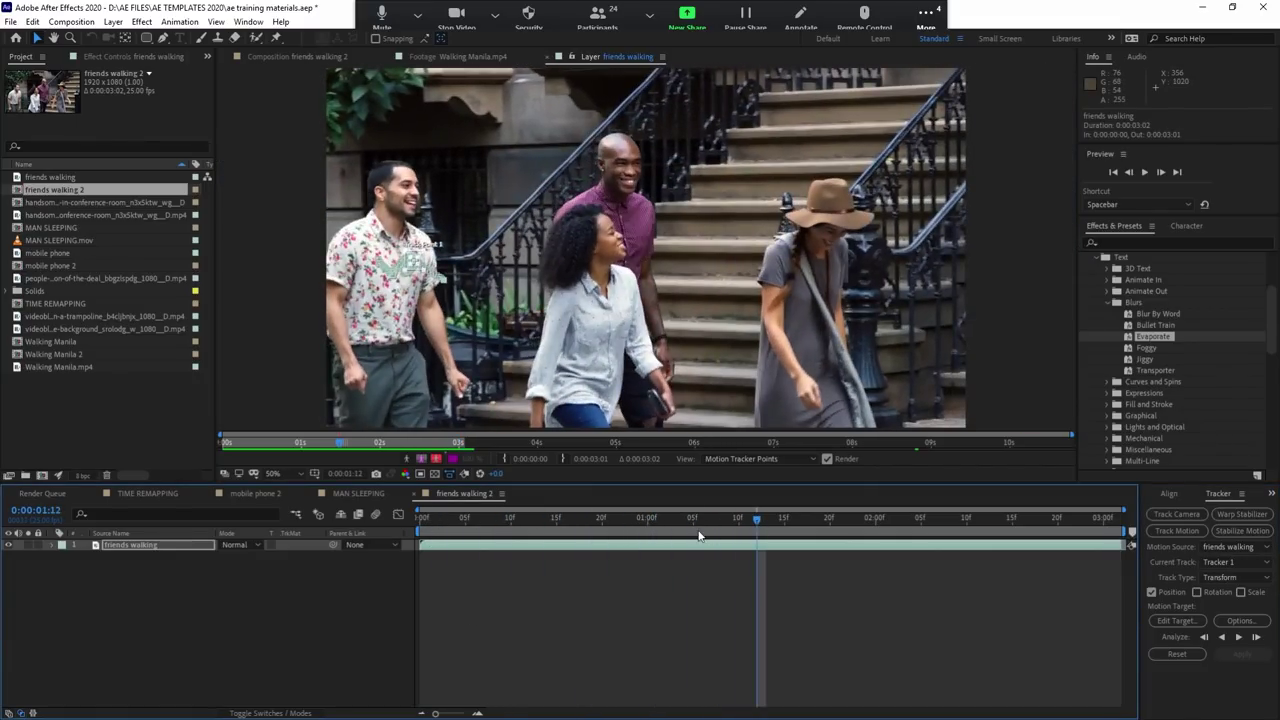
pyautogui.moveTo(440, 520)
pyautogui.mouseDown()
pyautogui.moveTo(752, 520)
pyautogui.moveTo(1096, 556)
pyautogui.moveTo(468, 555)
pyautogui.moveTo(831, 559)
pyautogui.mouseUp()
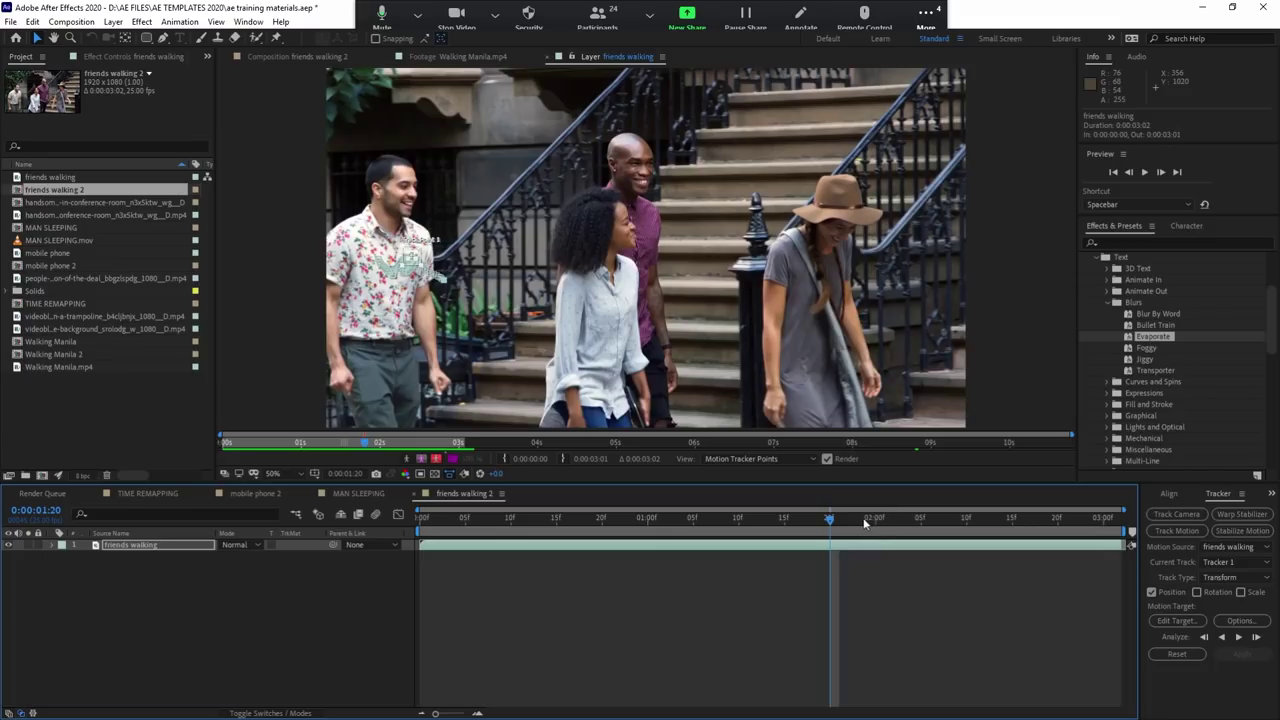
pyautogui.hotkey('ctrl', 'alt', 'shift', 'y')
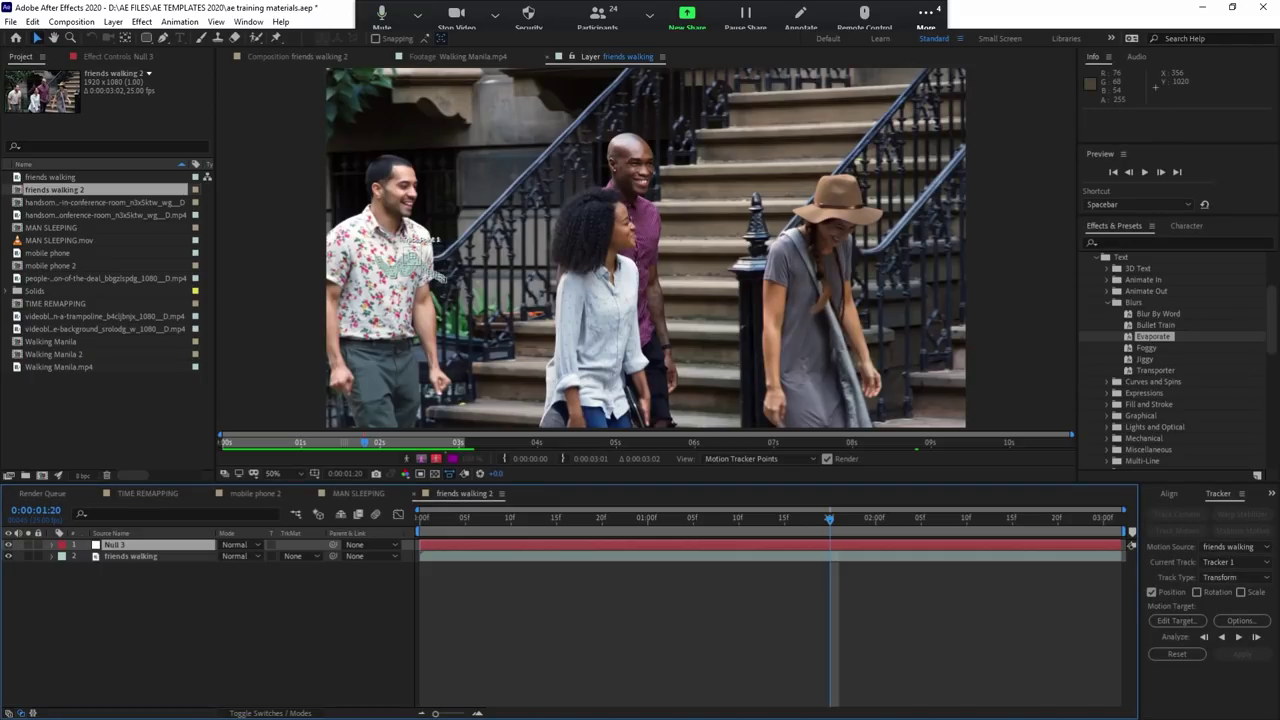
# Step: Target Null 3 with Tracker 1, apply the motion, and scrub to verify it follows
pyautogui.click(1174, 621)
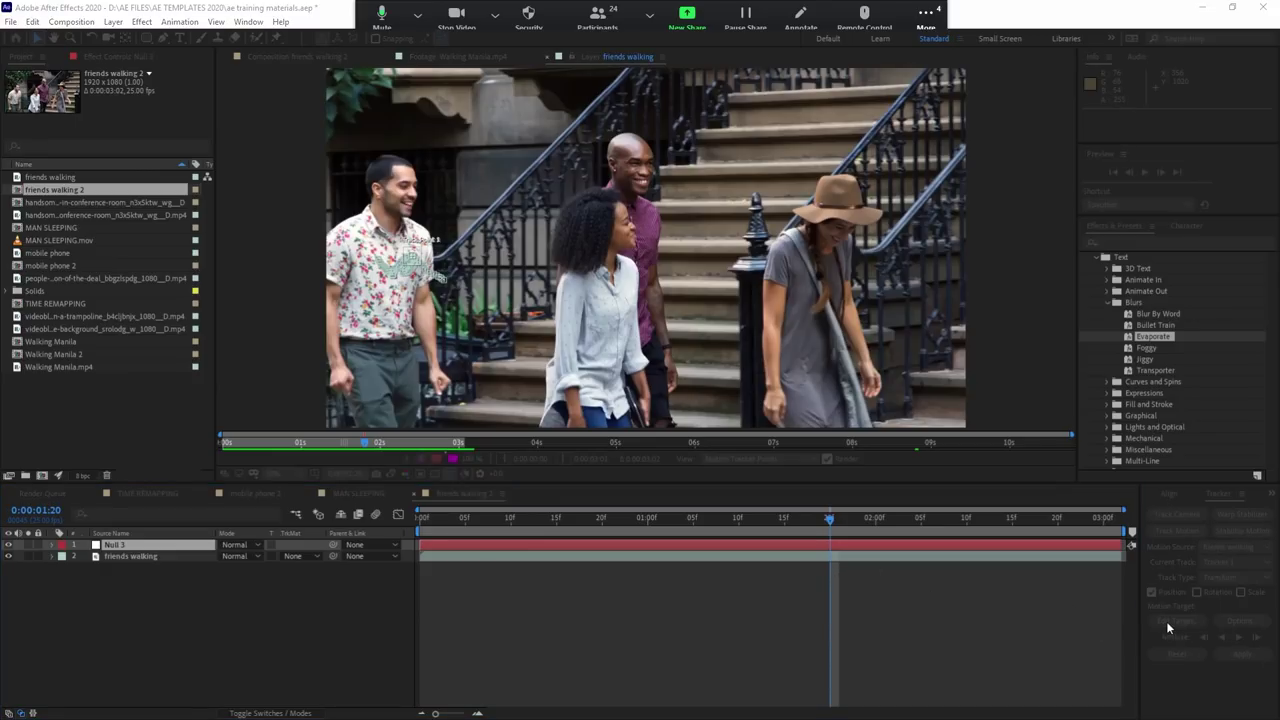
pyautogui.click(645, 400)
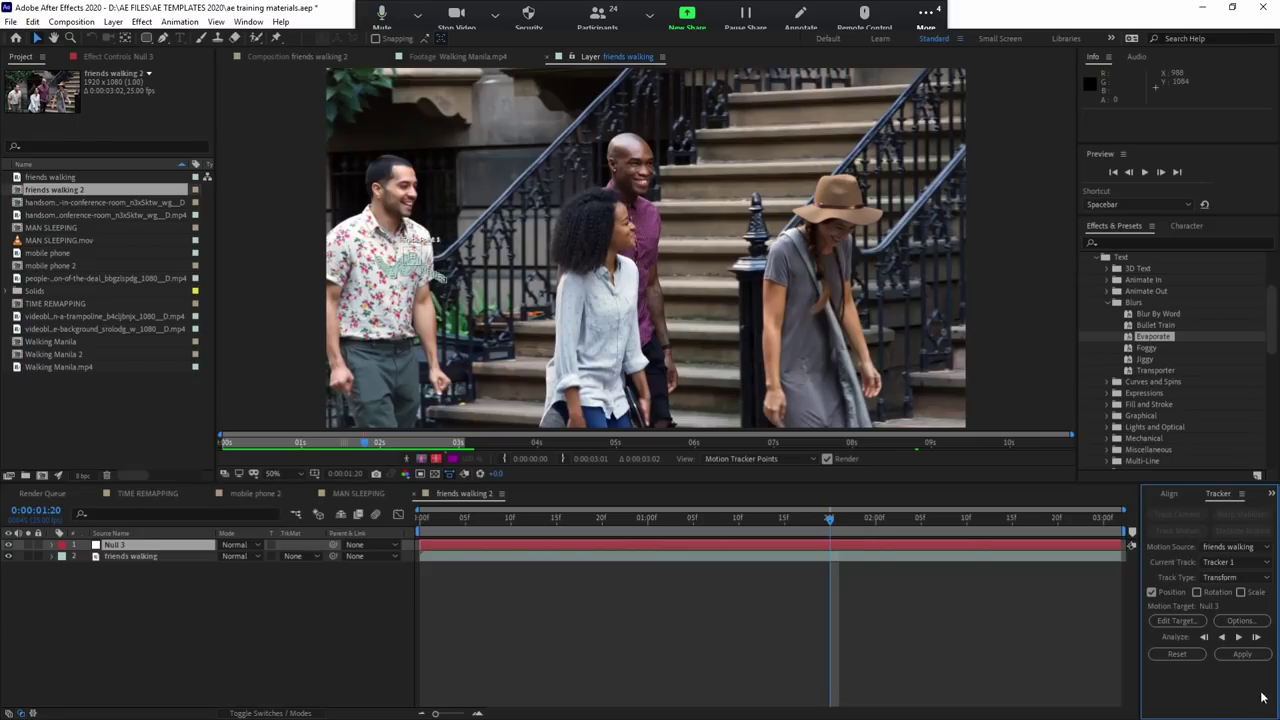
pyautogui.click(1245, 662)
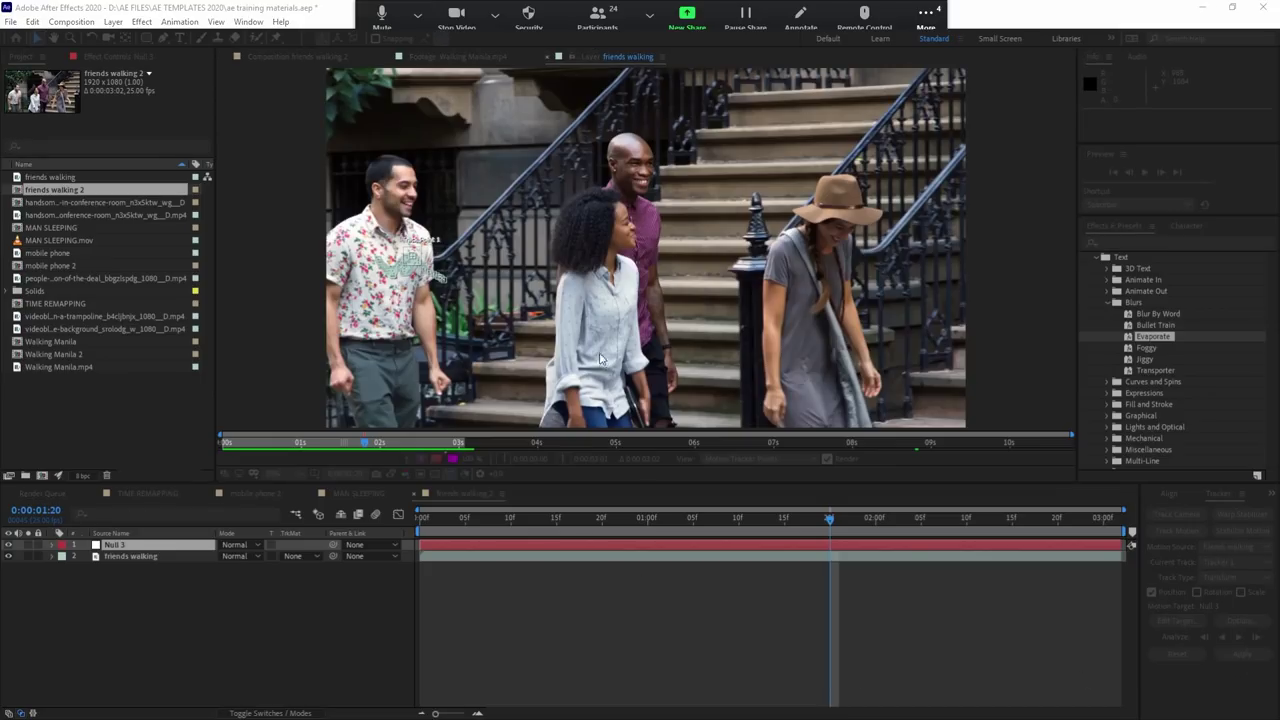
pyautogui.moveTo(450, 512)
pyautogui.mouseDown()
pyautogui.moveTo(1034, 505)
pyautogui.moveTo(1102, 521)
pyautogui.moveTo(445, 551)
pyautogui.mouseUp()
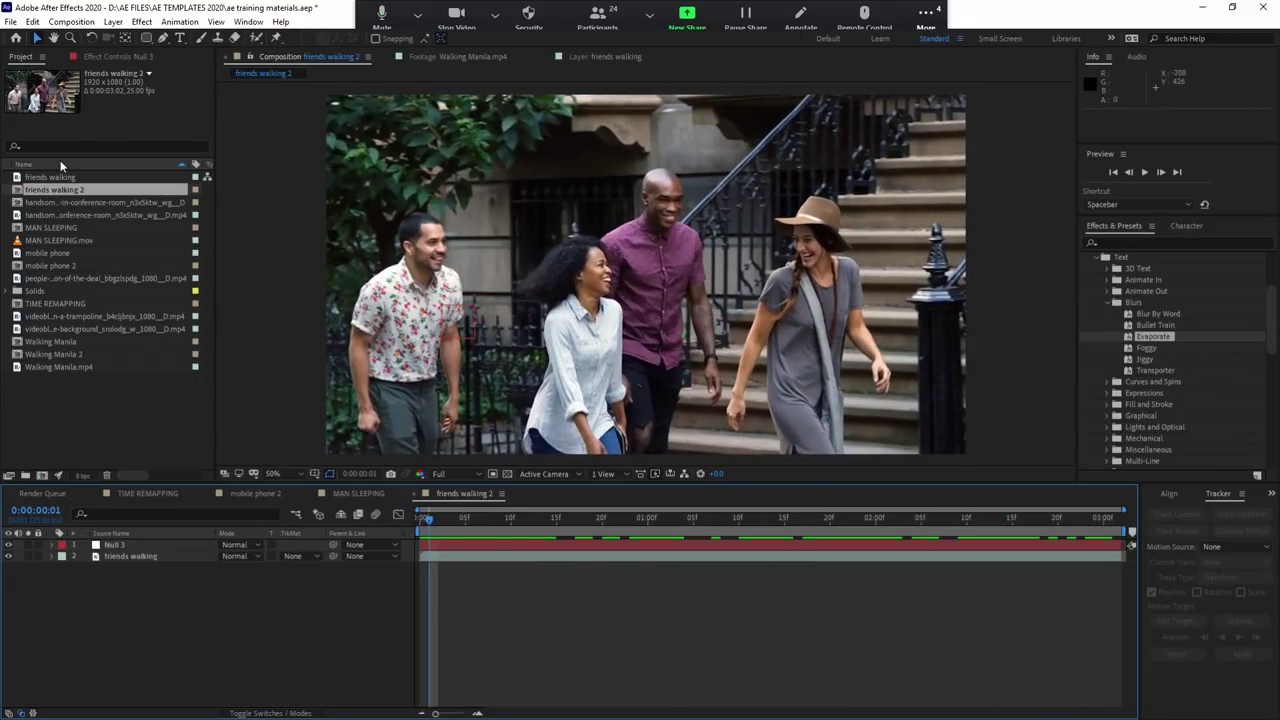
# Step: With the Pen tool, outline the bubble's rectangular body on White Solid 2
pyautogui.click(163, 38)
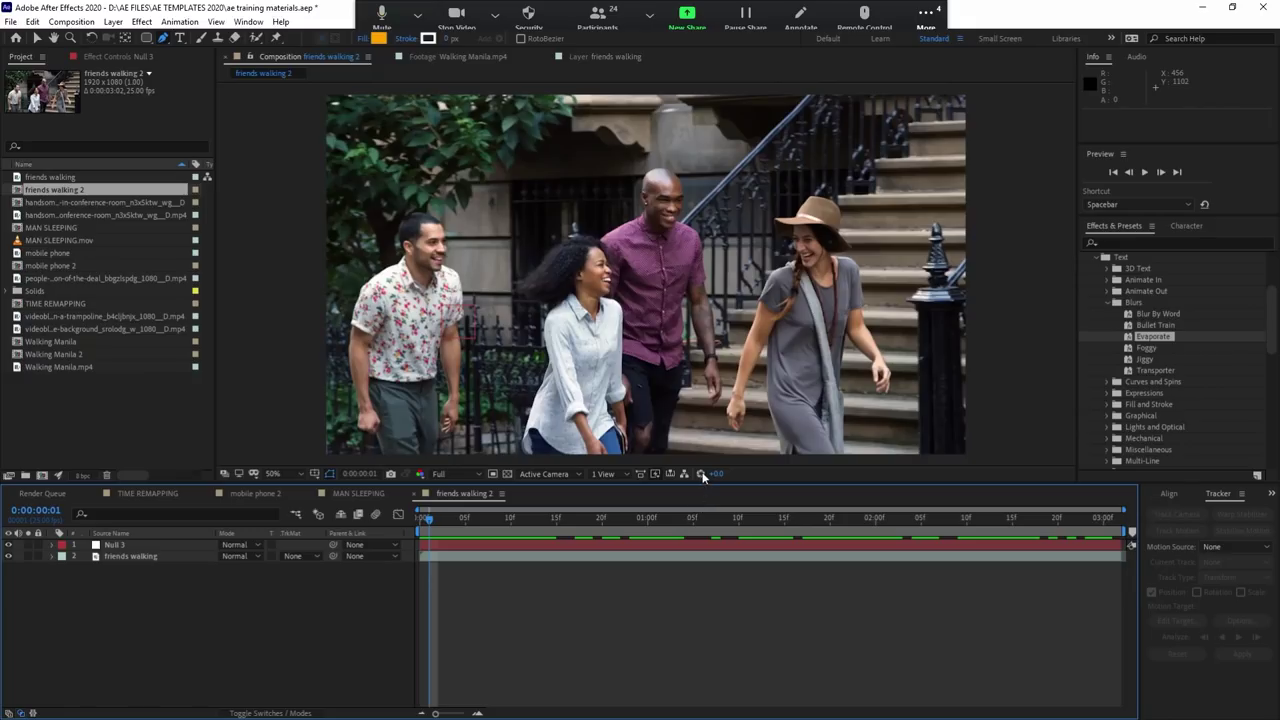
pyautogui.click(804, 596)
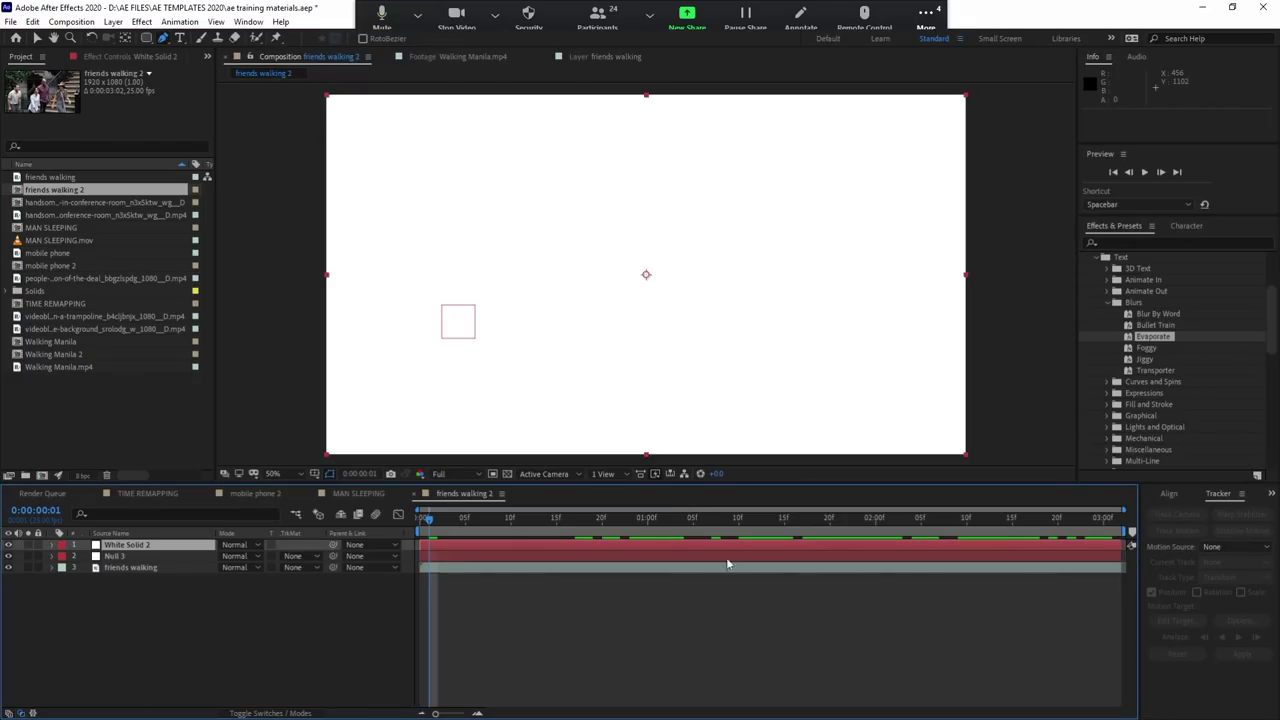
pyautogui.click(526, 220)
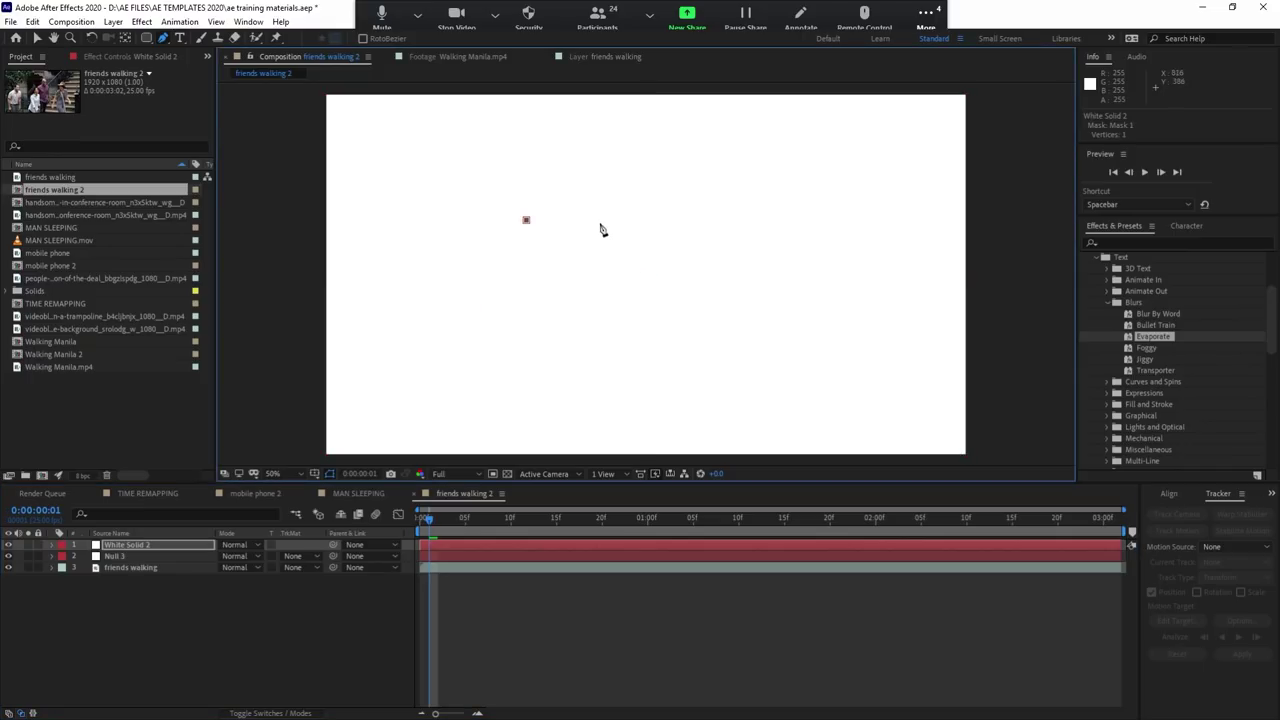
pyautogui.click(625, 220)
pyautogui.click(628, 361)
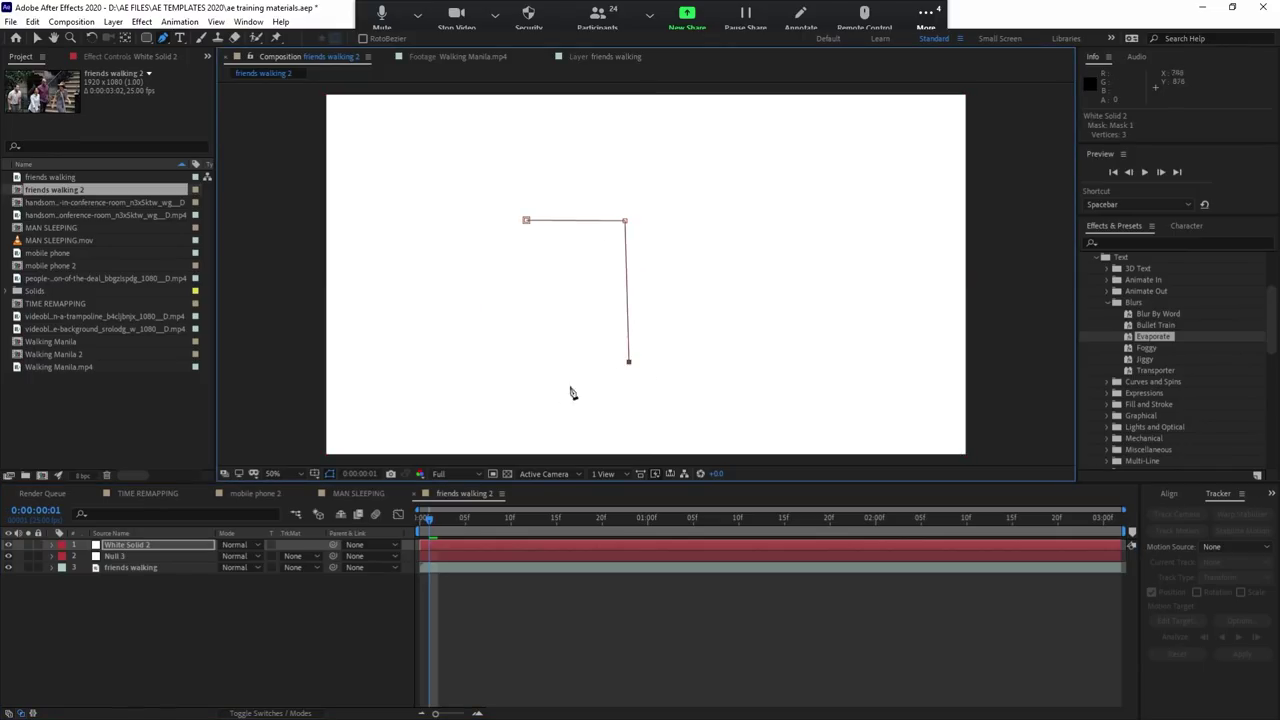
pyautogui.click(517, 363)
# Step: Add a left-pointing tail, close the mask, adjust the right corners, and return to frame 0
pyautogui.click(517, 310)
pyautogui.click(471, 333)
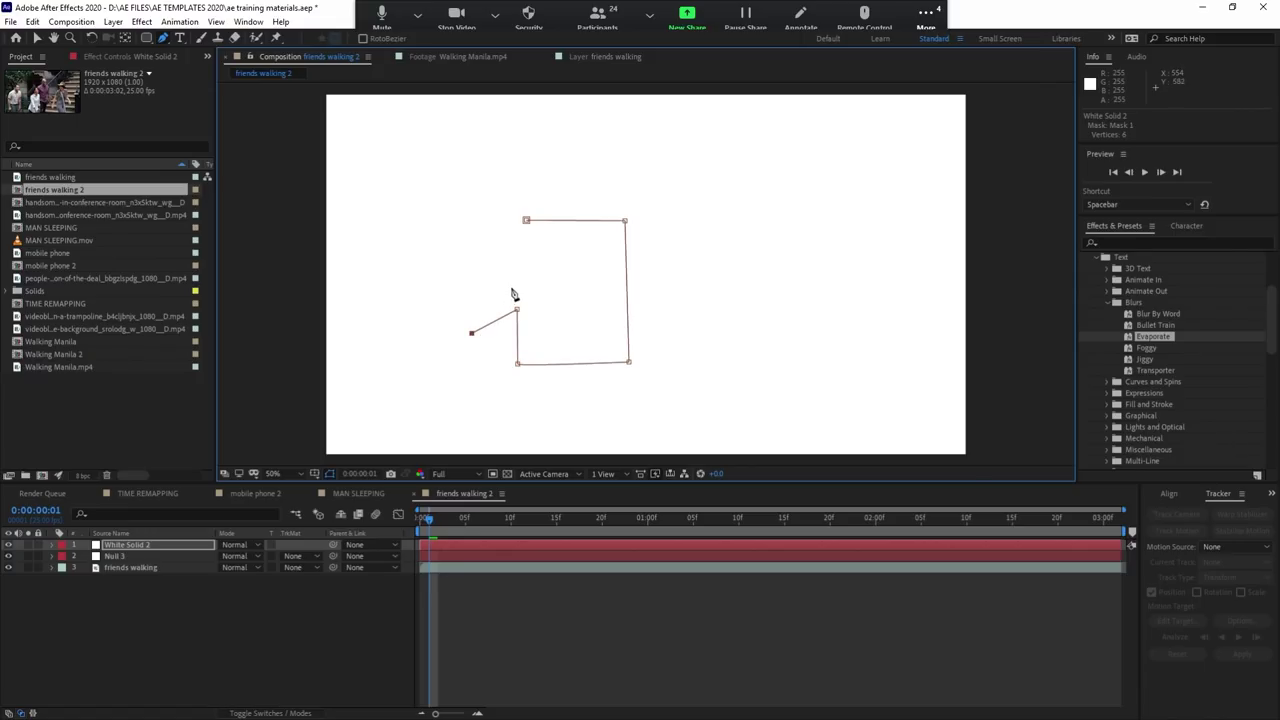
pyautogui.click(511, 286)
pyautogui.click(526, 221)
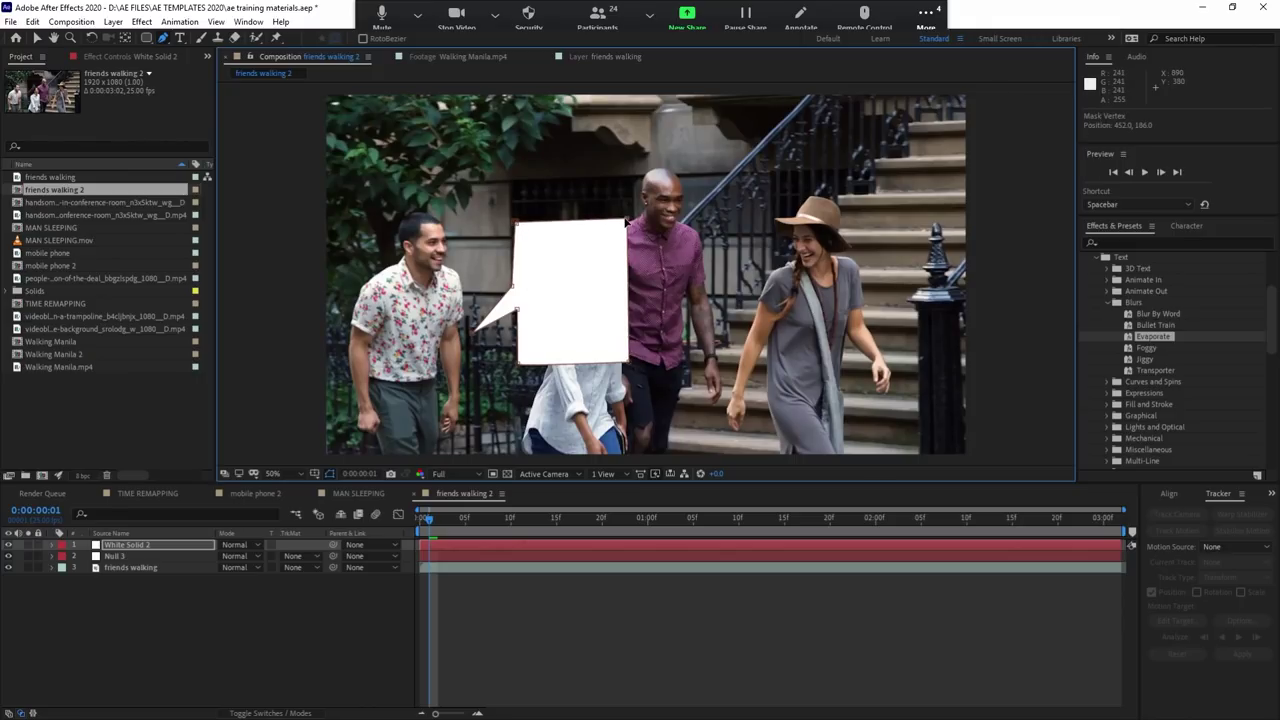
pyautogui.moveTo(627, 225); pyautogui.dragTo(624, 223)
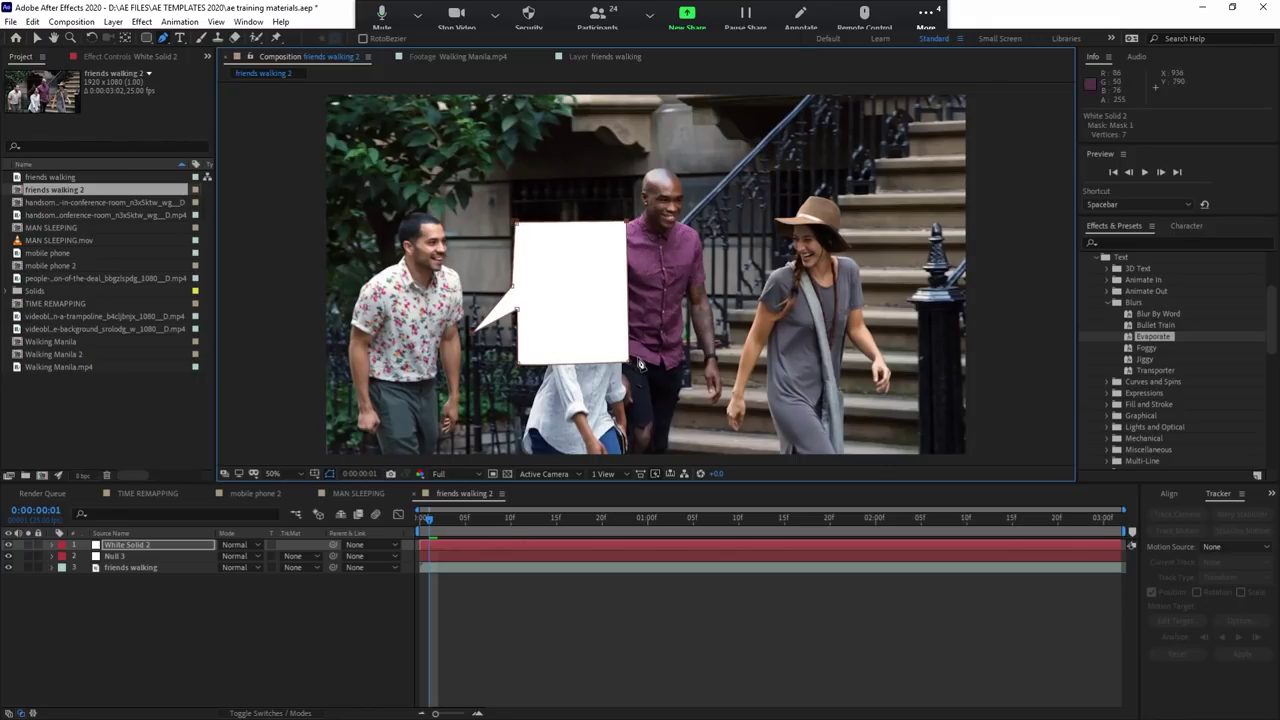
pyautogui.moveTo(629, 364); pyautogui.dragTo(633, 361)
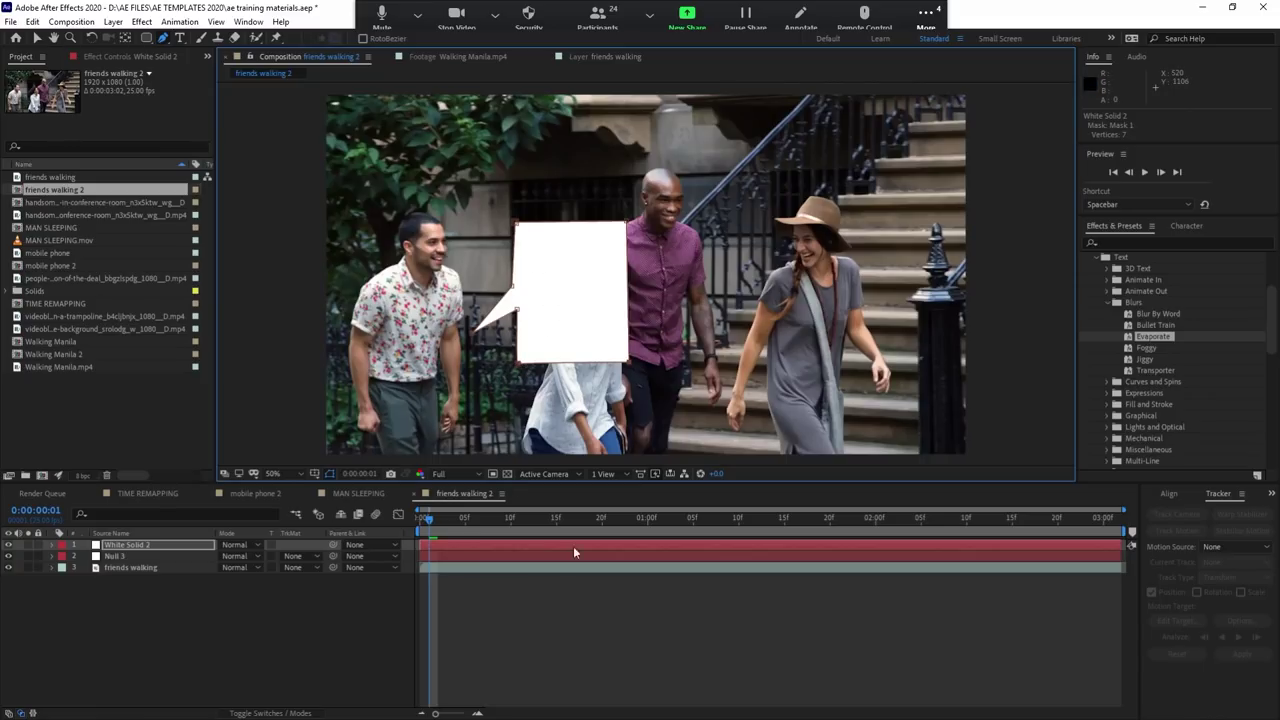
pyautogui.moveTo(430, 513); pyautogui.dragTo(420, 515)
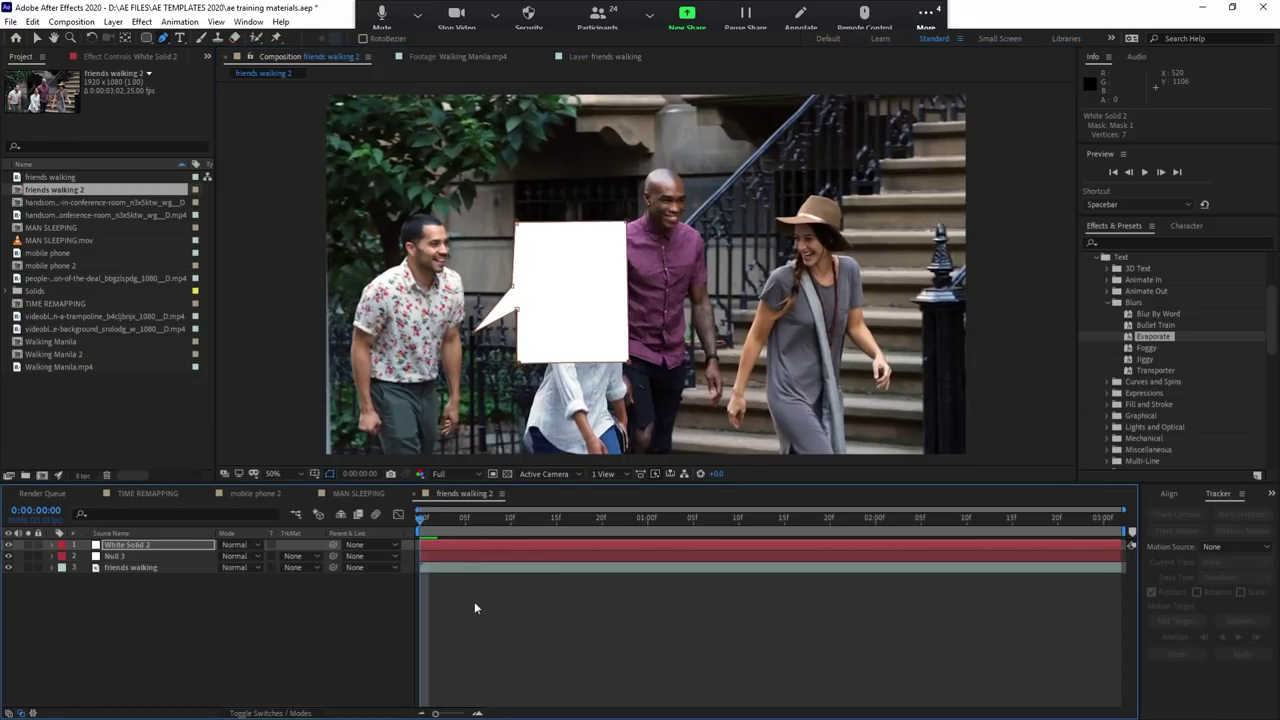
# Step: Type 'IKNOW WHAT YOU ARE THINKING' inside the bubble, breaking the line after IKNOW
pyautogui.click(180, 37)
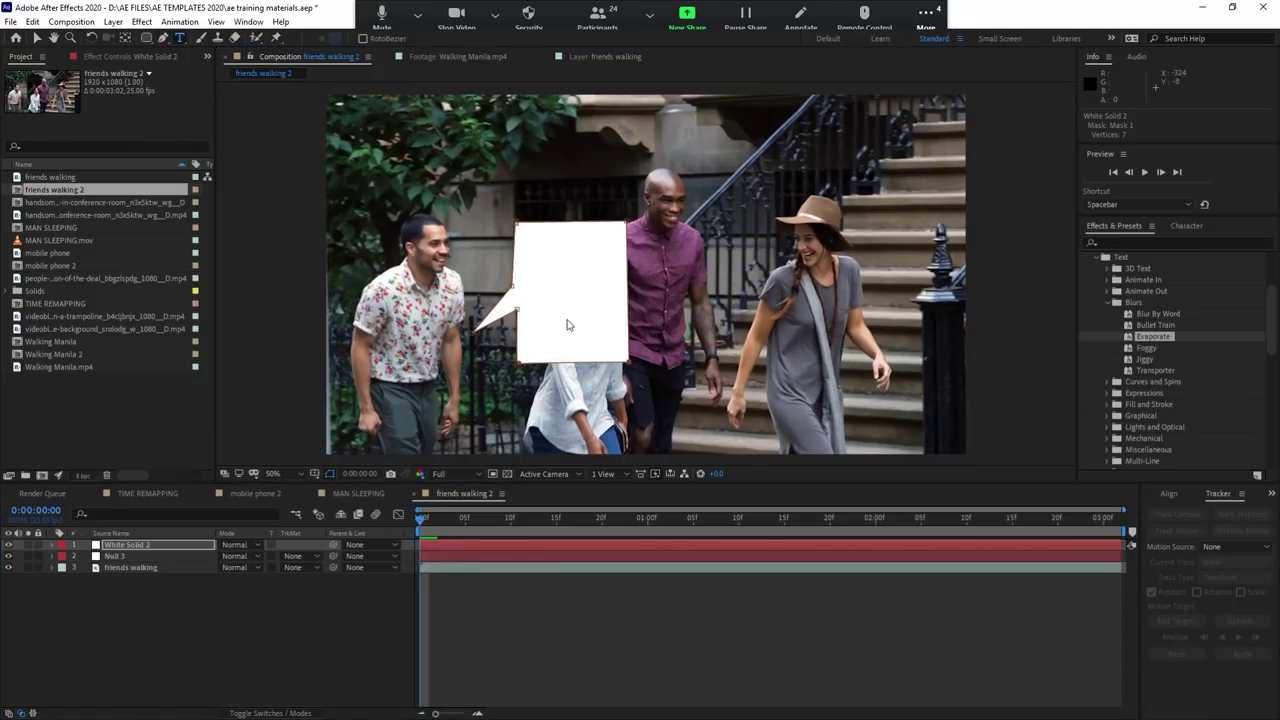
pyautogui.click(557, 575)
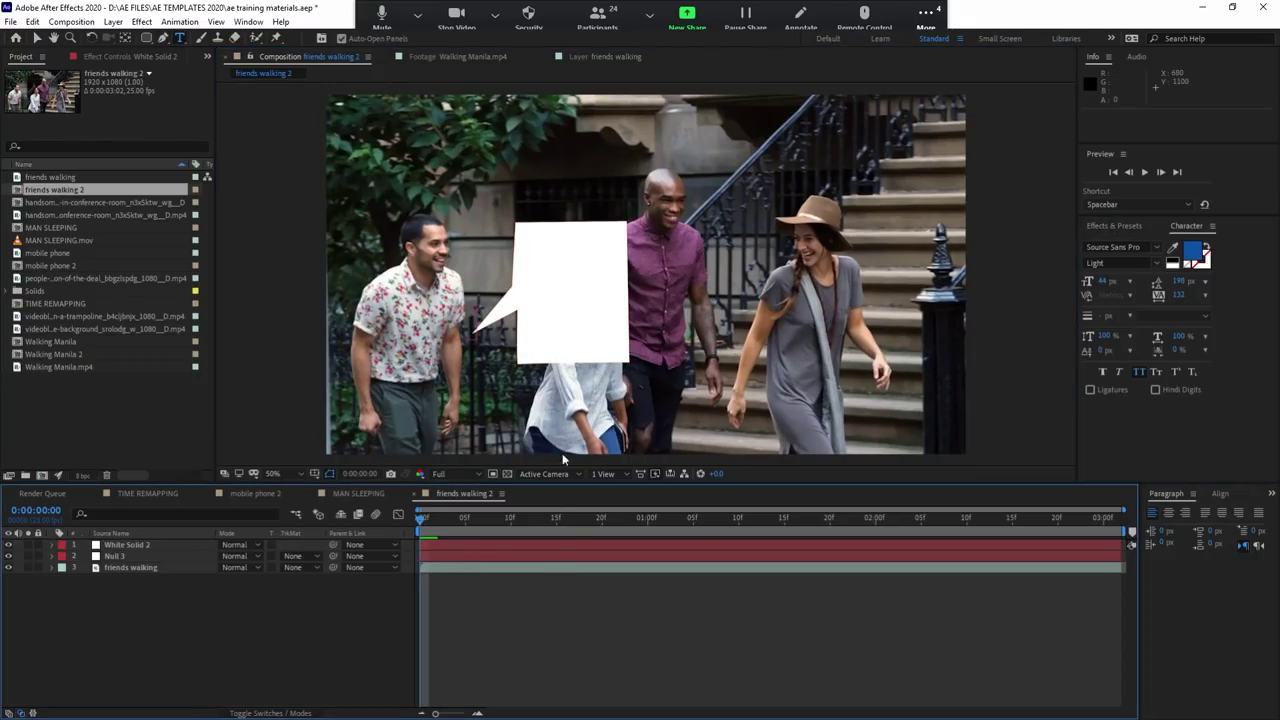
pyautogui.click(537, 267)
pyautogui.write('I')
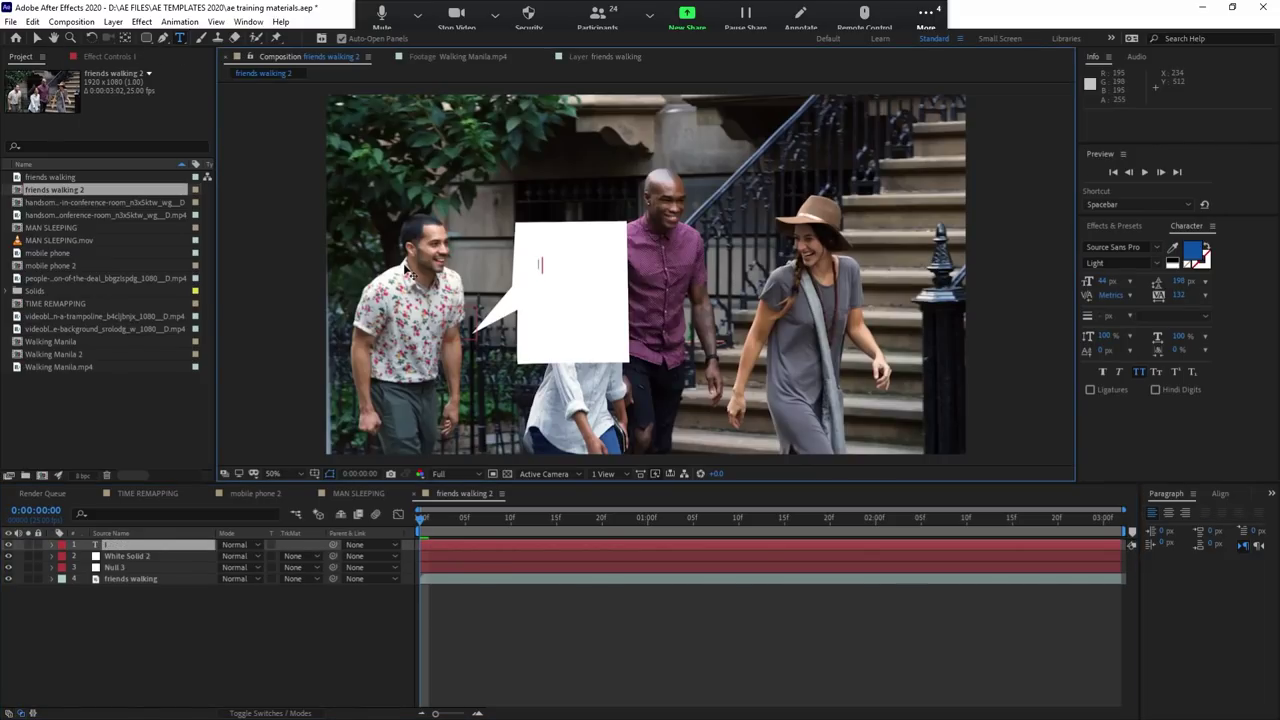
pyautogui.write('know')
pyautogui.write('what you are thinking')
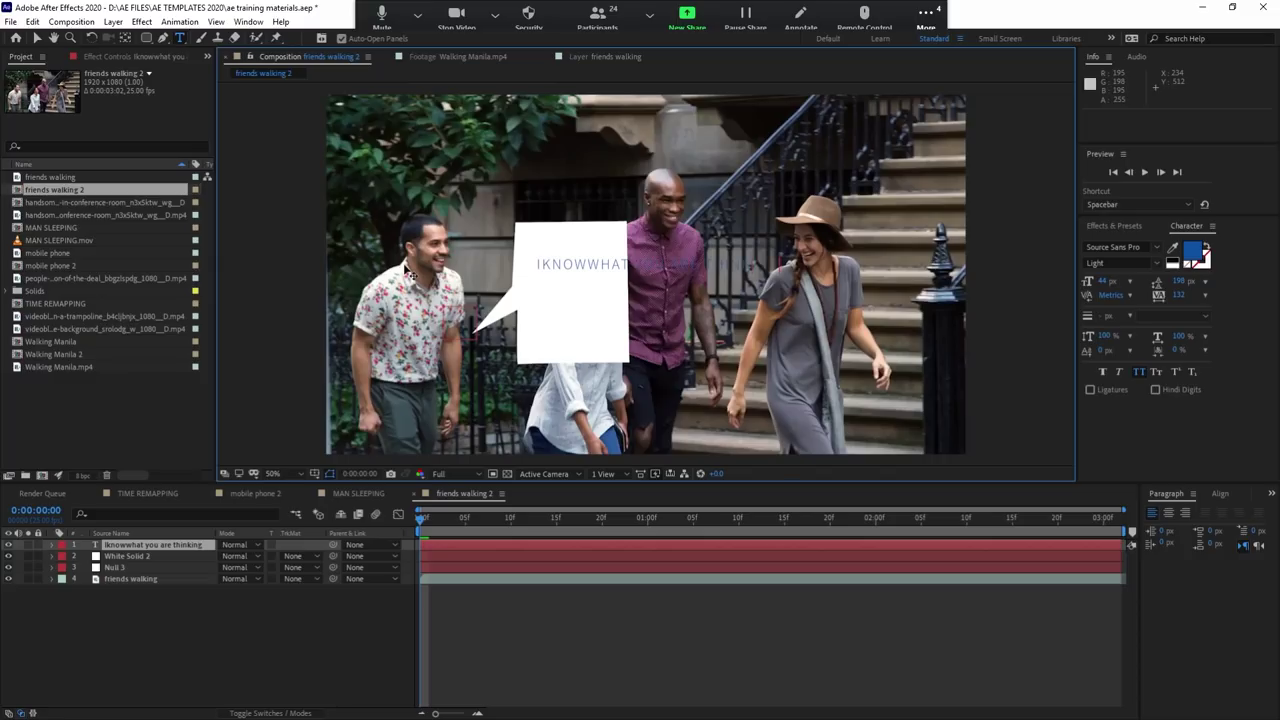
pyautogui.click(588, 266)
pyautogui.press('Return')
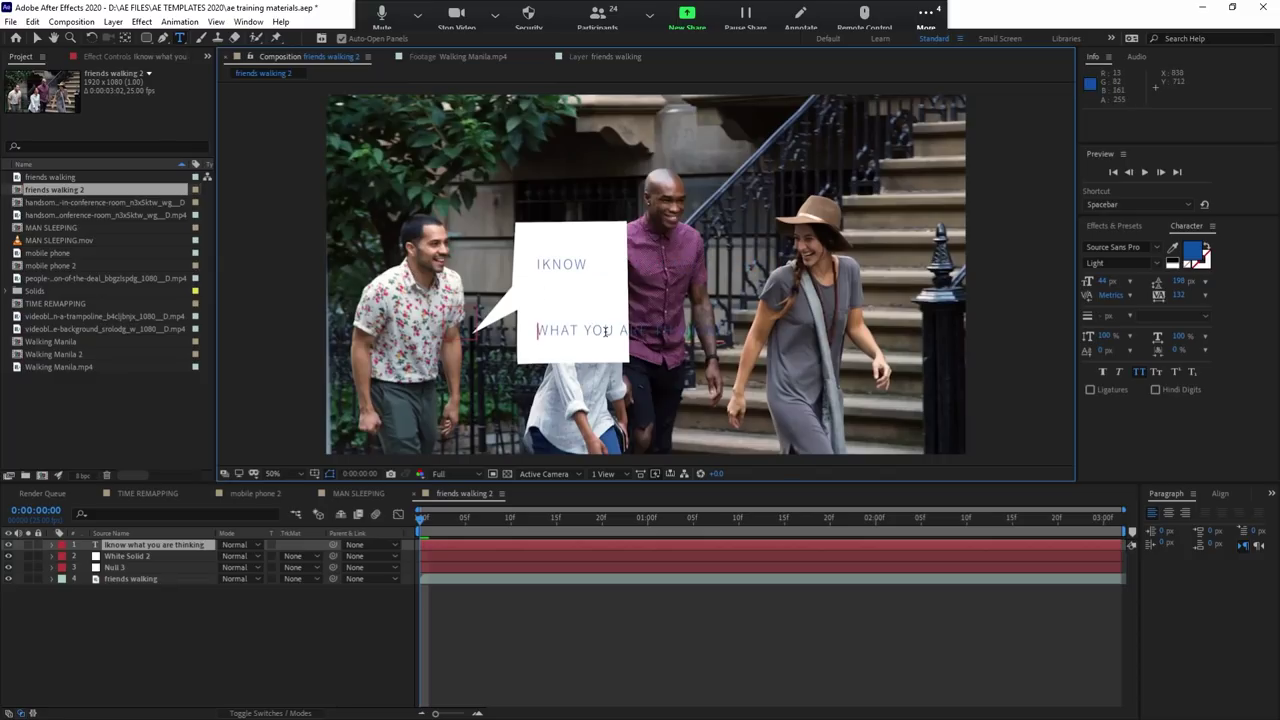
pyautogui.click(620, 331)
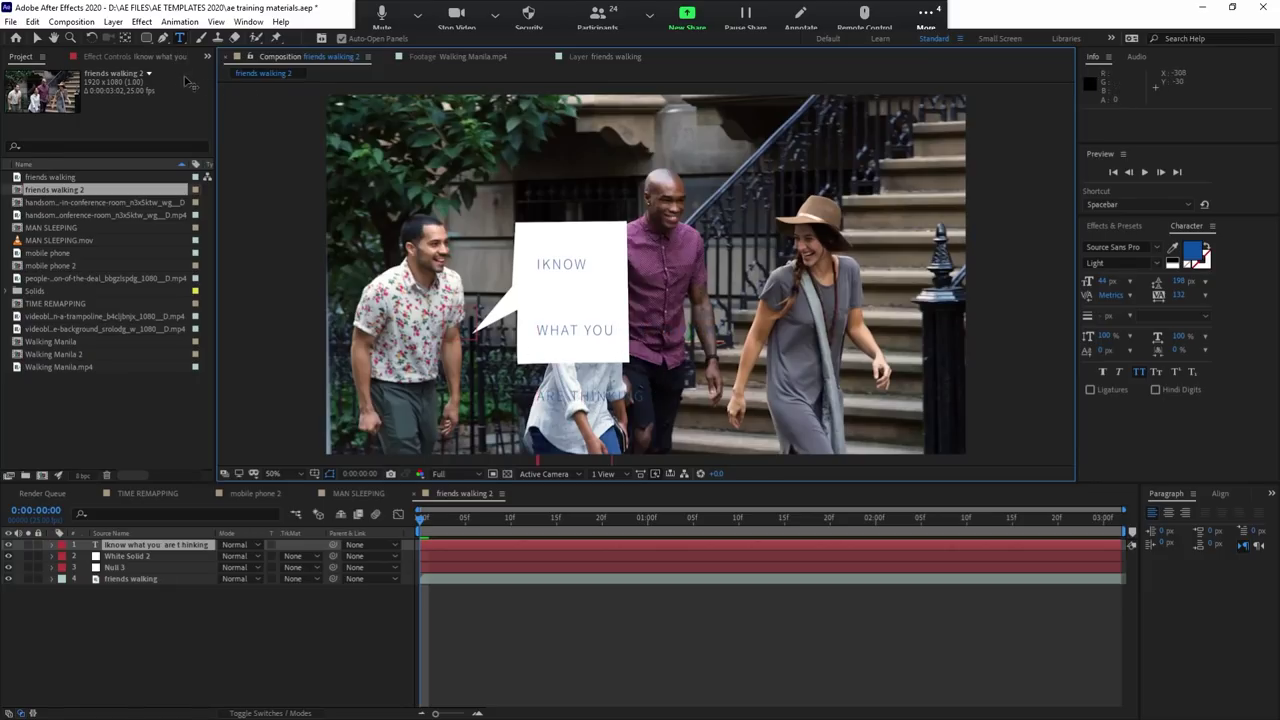
# Step: Centre the text in the bubble with tighter leading, 60 px size and Black weight
pyautogui.click(38, 37)
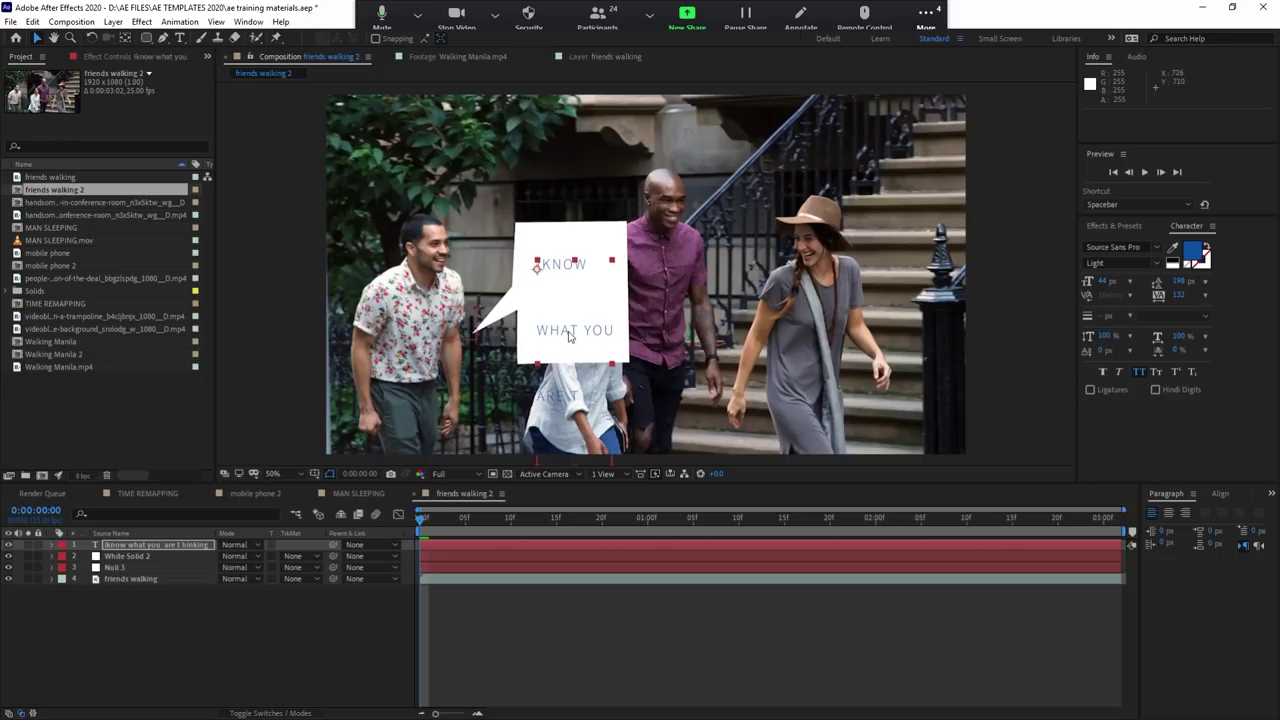
pyautogui.moveTo(570, 337); pyautogui.dragTo(575, 315)
pyautogui.moveTo(1183, 283); pyautogui.dragTo(1107, 303)
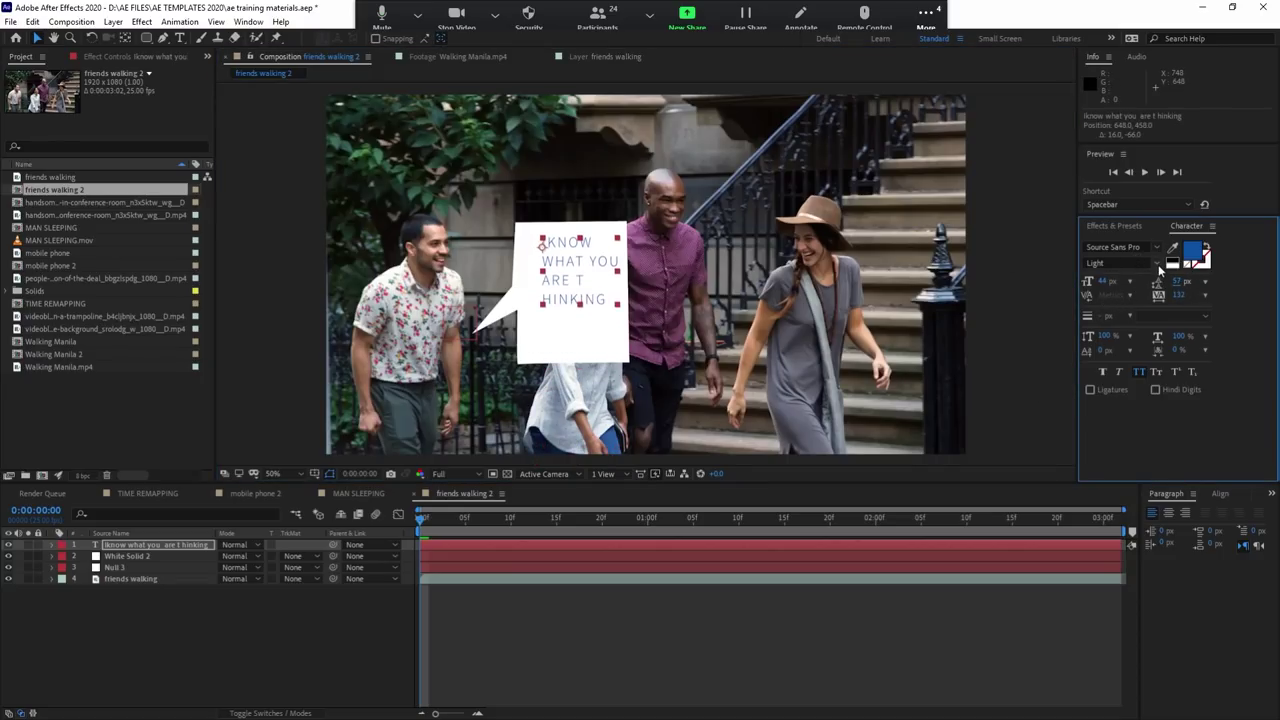
pyautogui.press('Down')
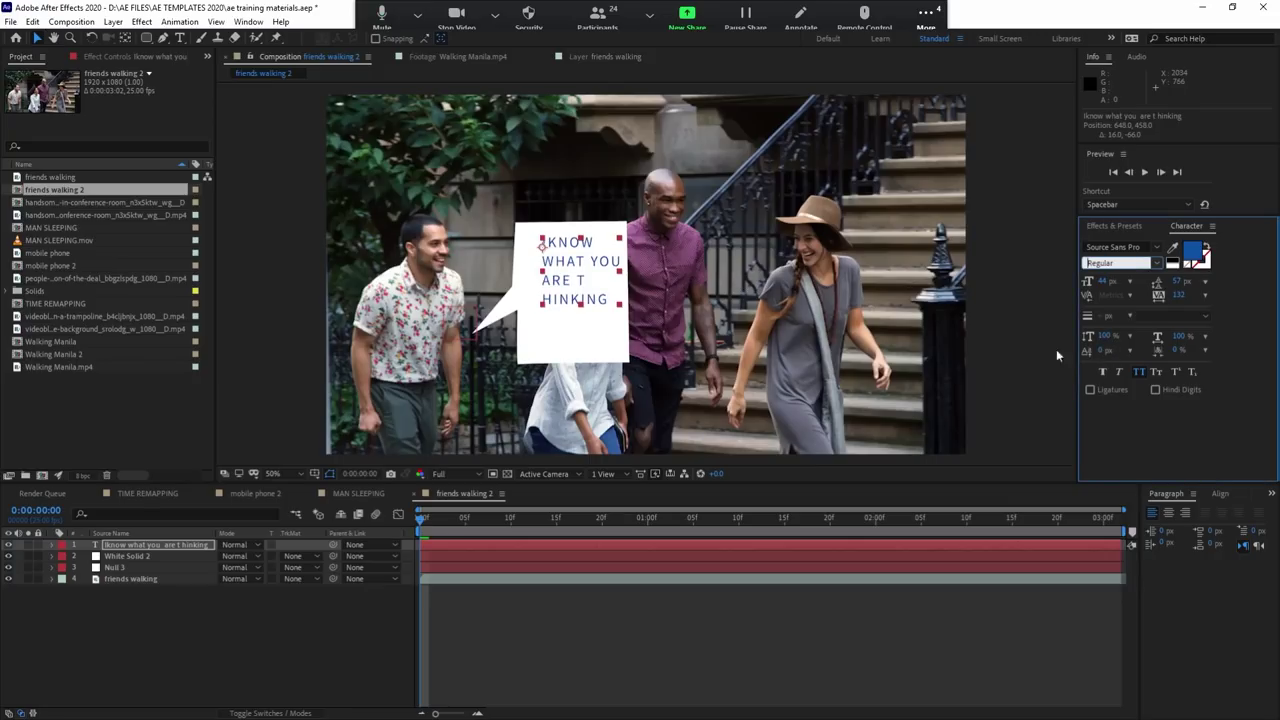
pyautogui.click(1168, 512)
pyautogui.moveTo(541, 263); pyautogui.dragTo(565, 284)
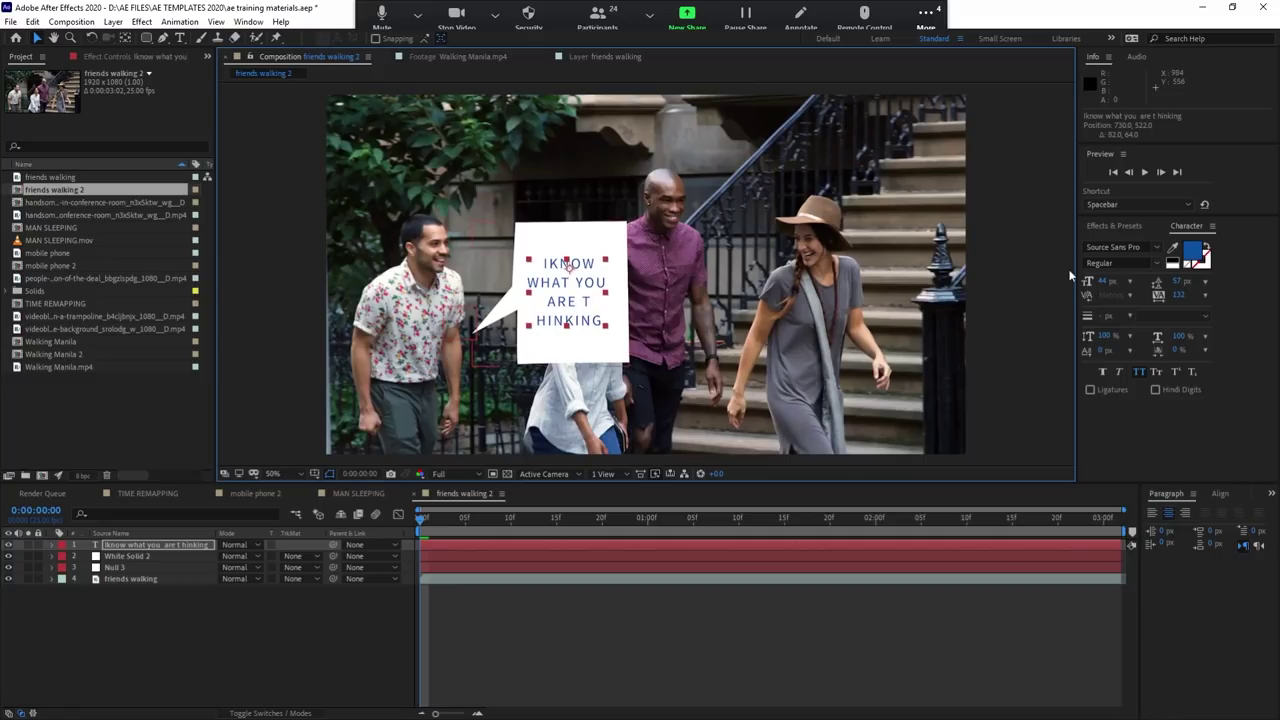
pyautogui.moveTo(1105, 281); pyautogui.dragTo(1124, 314)
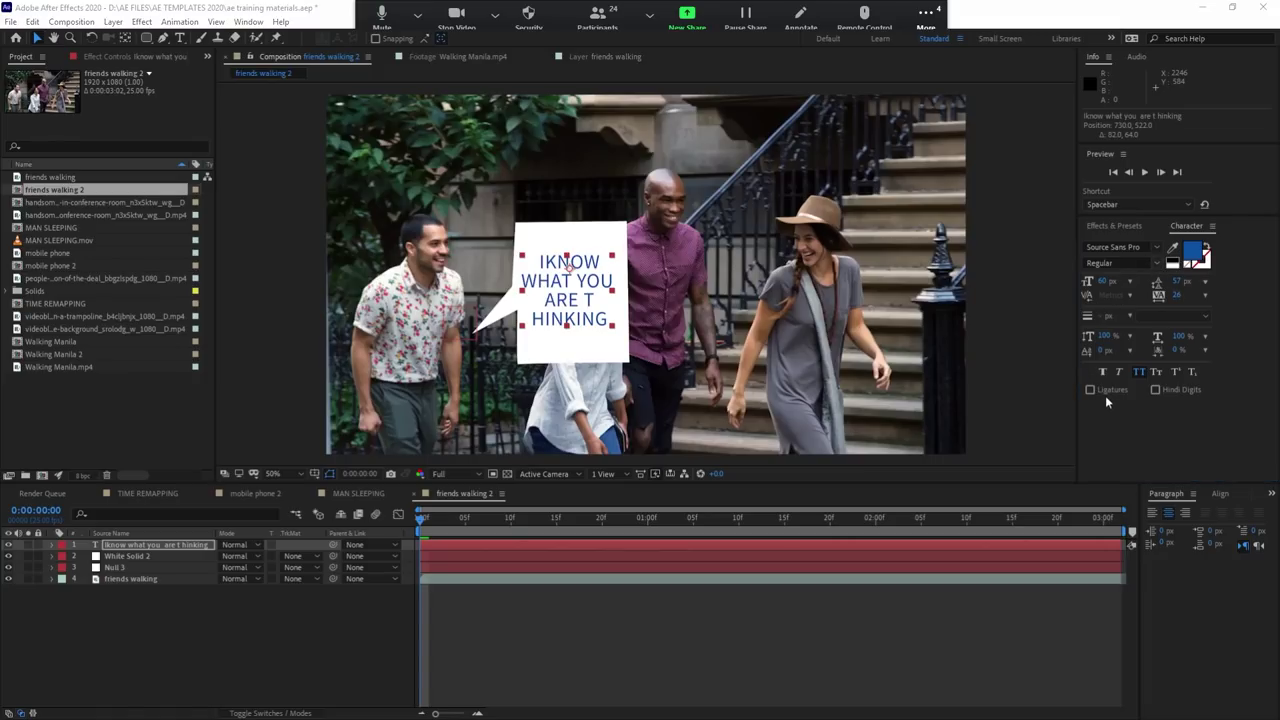
pyautogui.write('Bold')
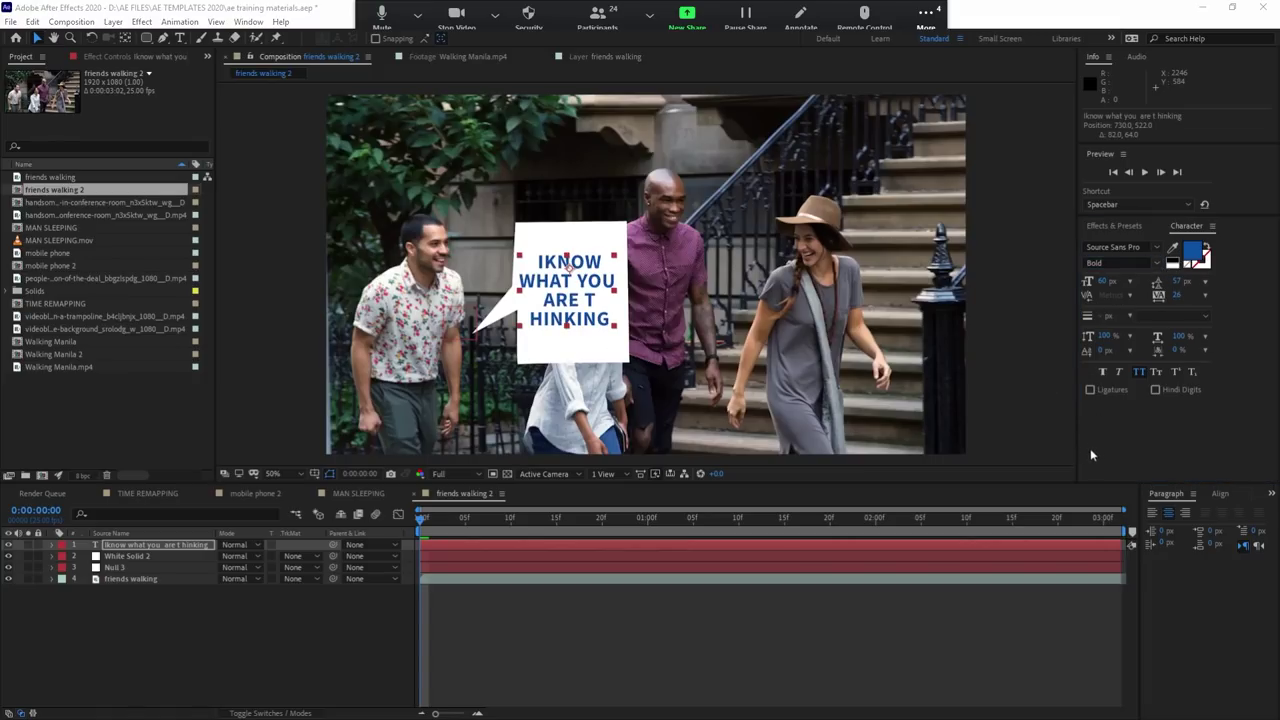
pyautogui.click(892, 212)
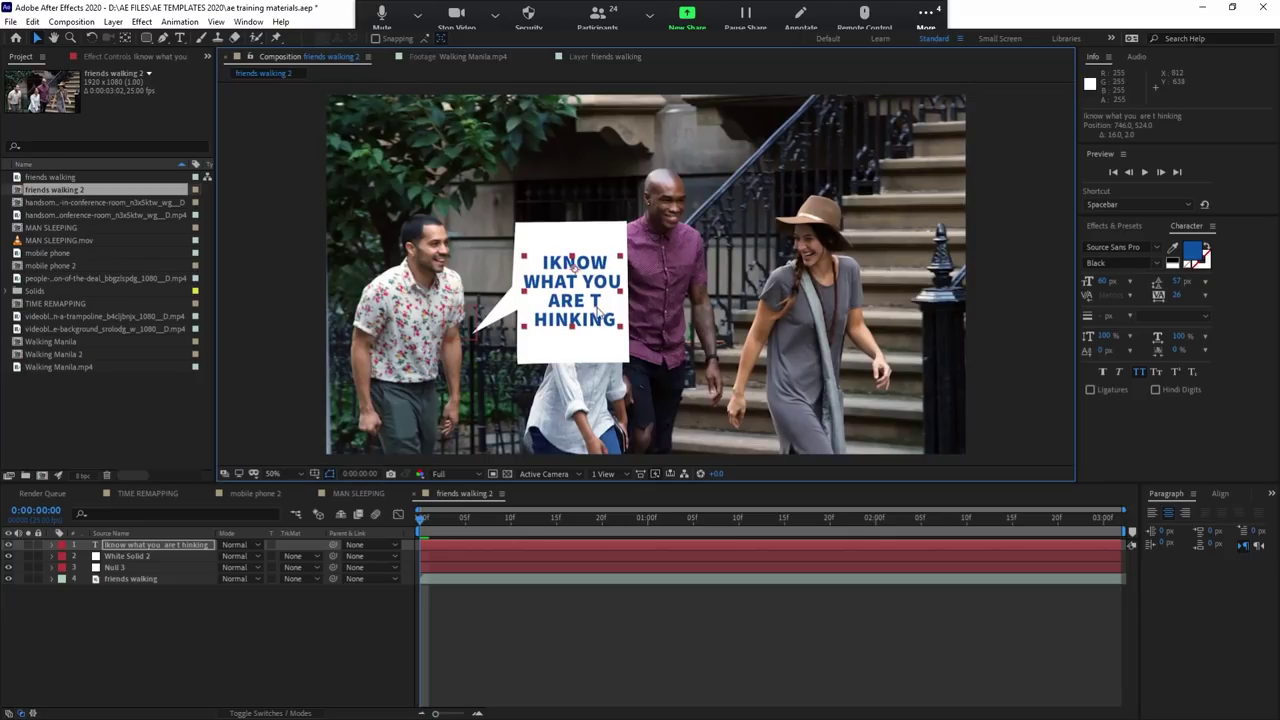
# Step: Fix the line breaks so THINKING sits whole on its own line
pyautogui.doubleClick(590, 310)
pyautogui.tripleClick(590, 306)
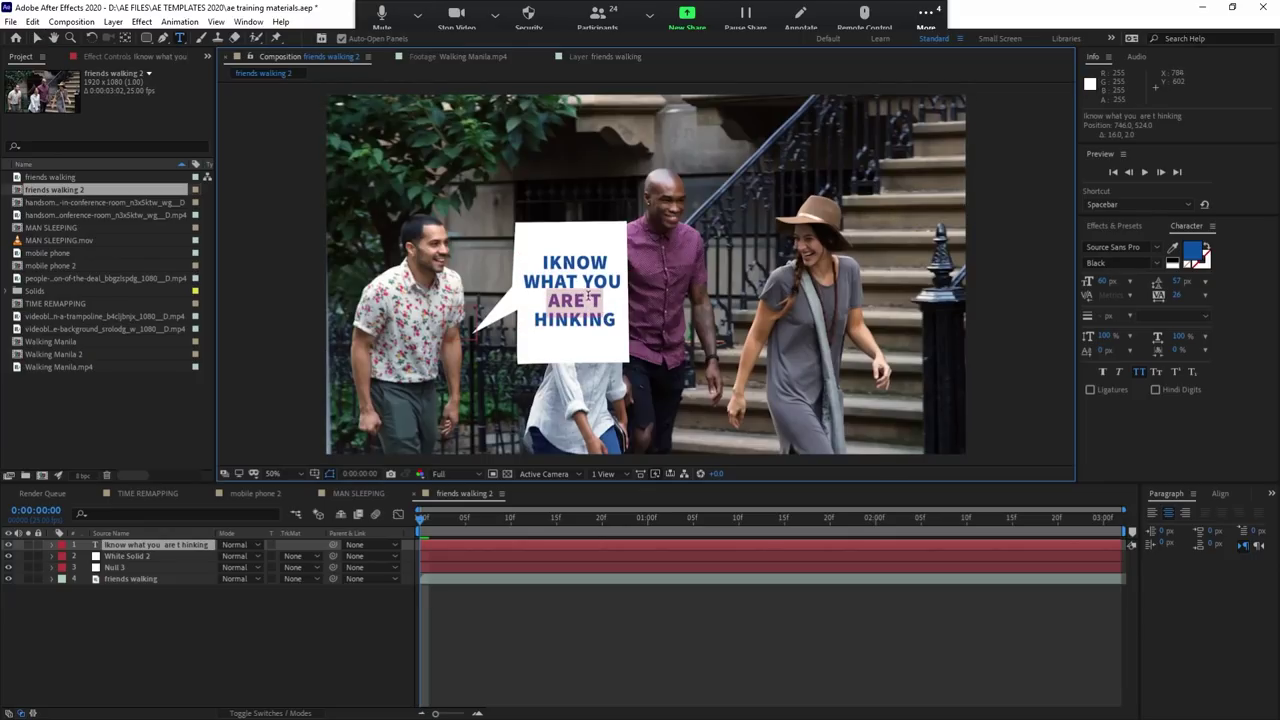
pyautogui.click(570, 318)
pyautogui.press('Return')
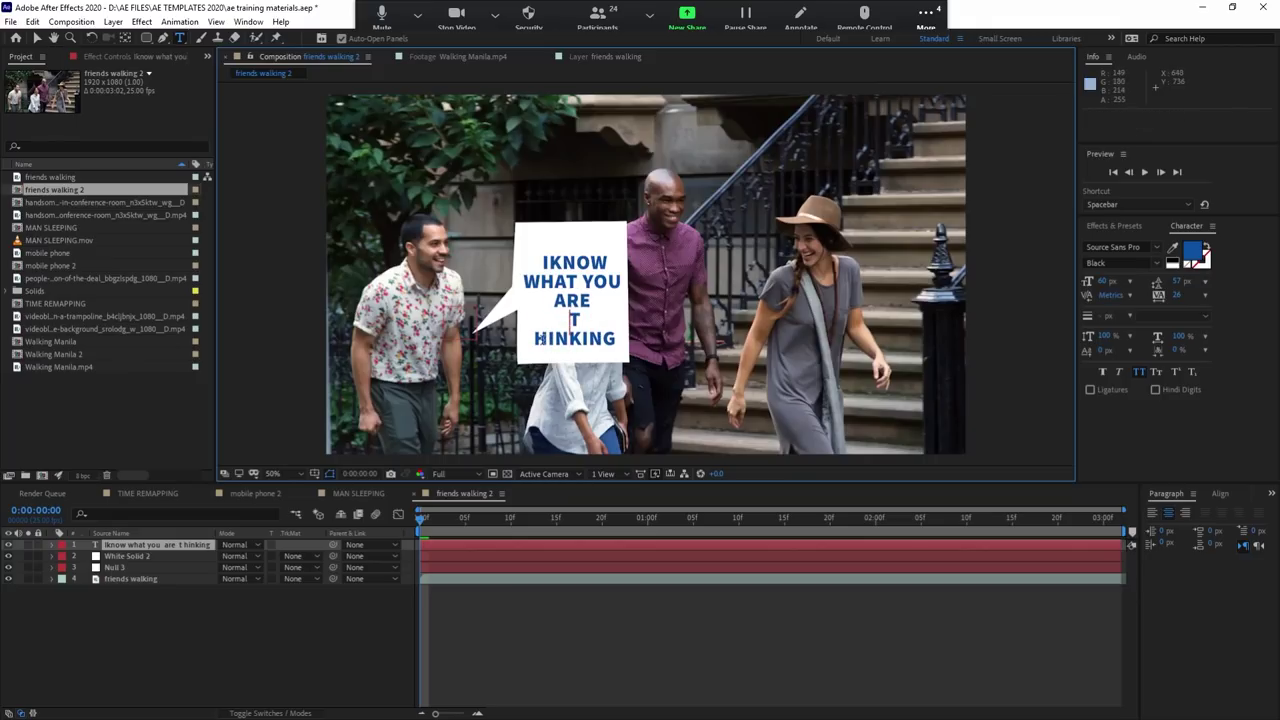
pyautogui.press('Right')
pyautogui.press('Delete')
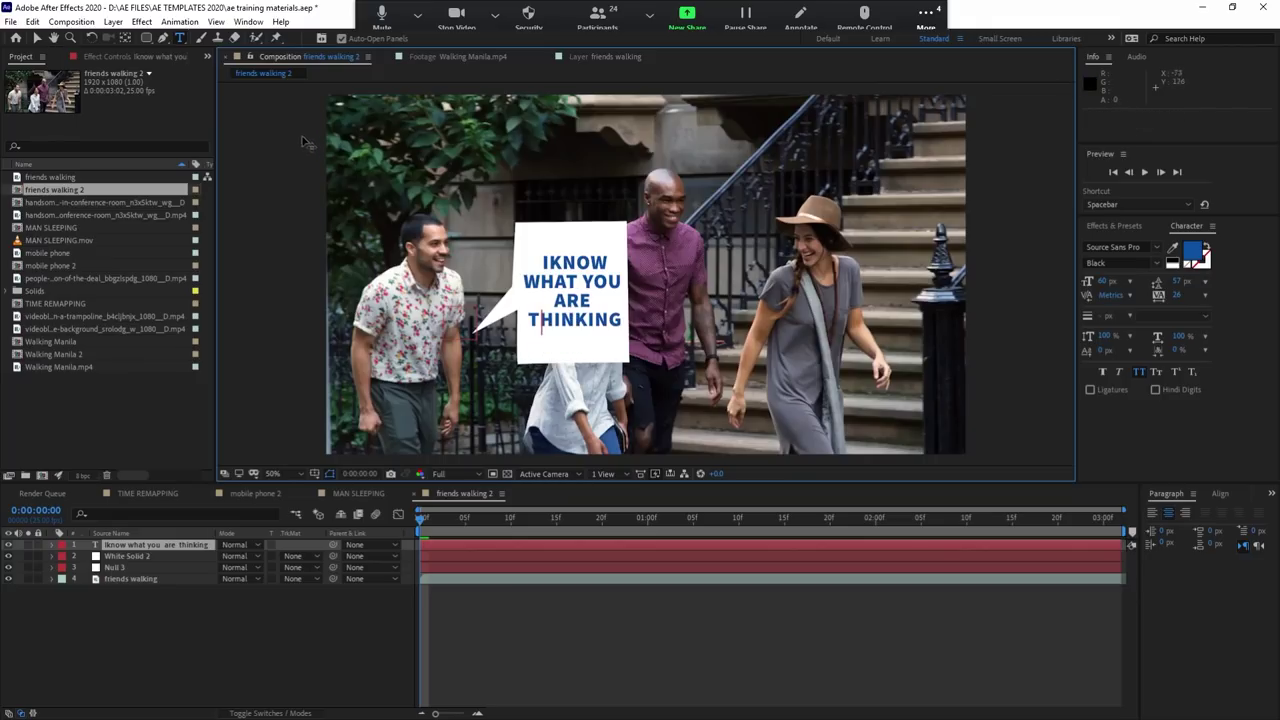
pyautogui.click(37, 38)
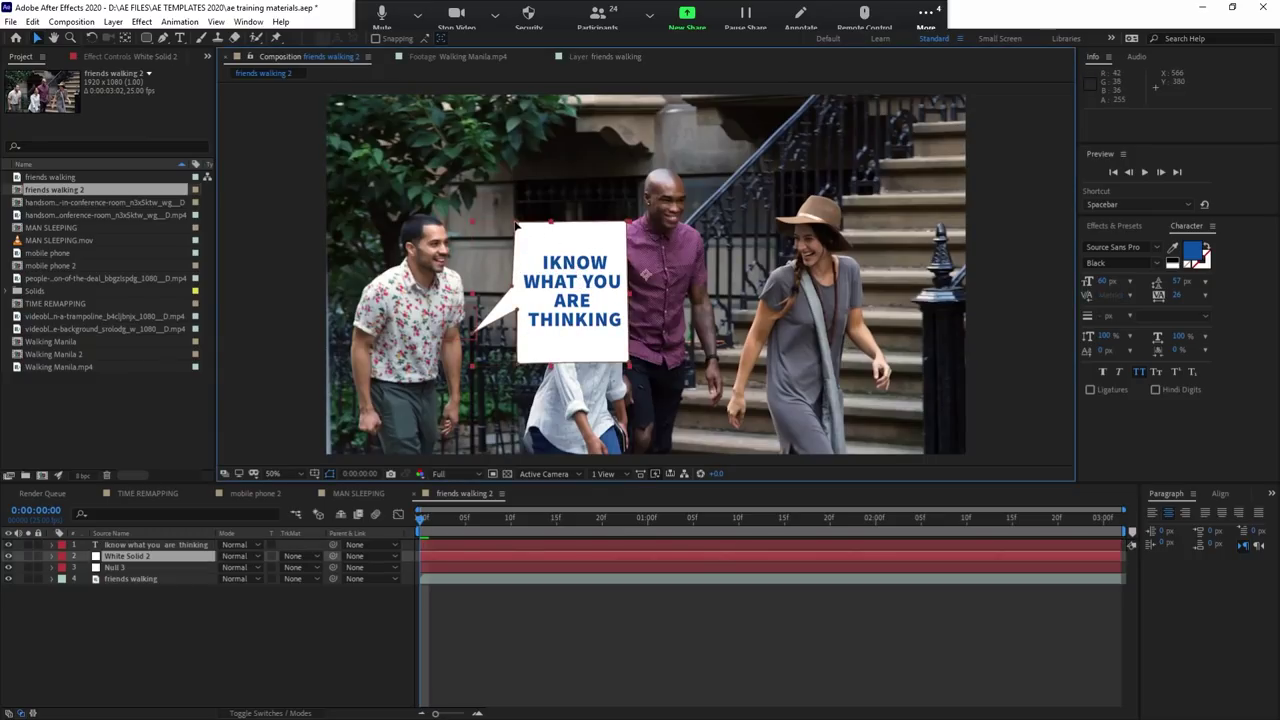
# Step: Level the top edge of the White Solid 2 bubble mask and check it mid-clip
pyautogui.click(517, 226)
pyautogui.moveTo(626, 222); pyautogui.dragTo(626, 238)
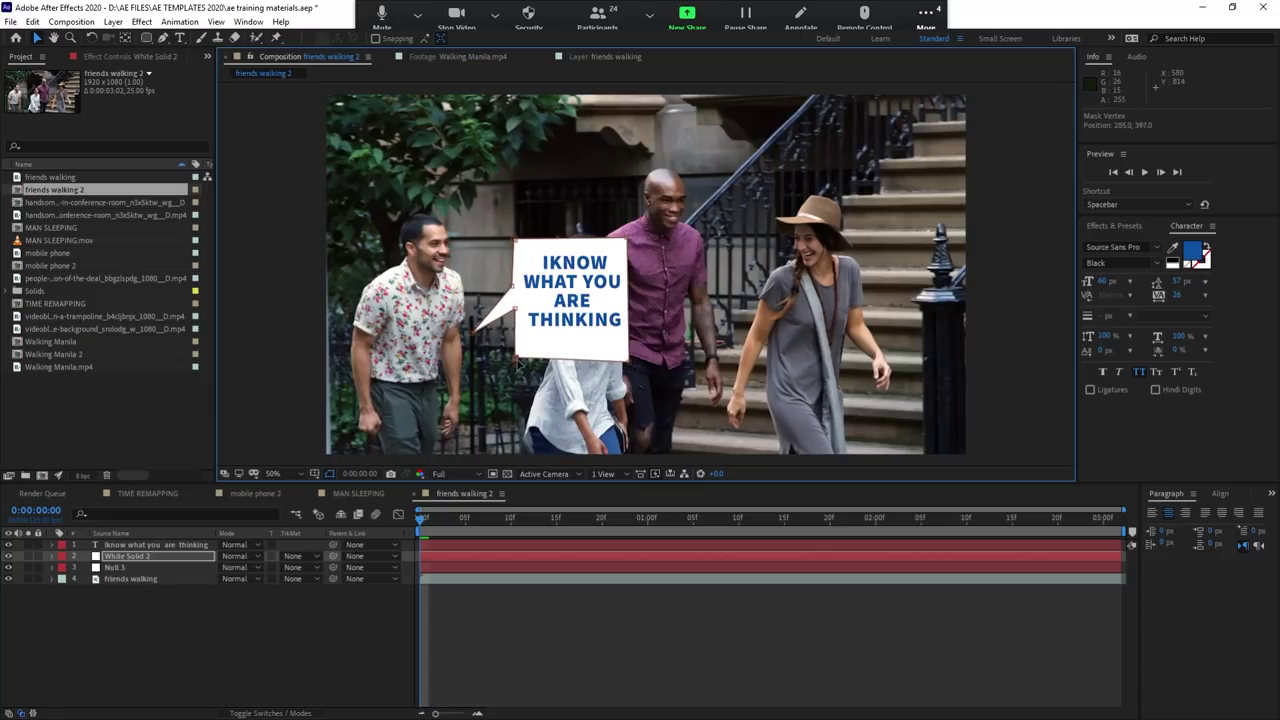
pyautogui.moveTo(630, 364); pyautogui.dragTo(627, 362)
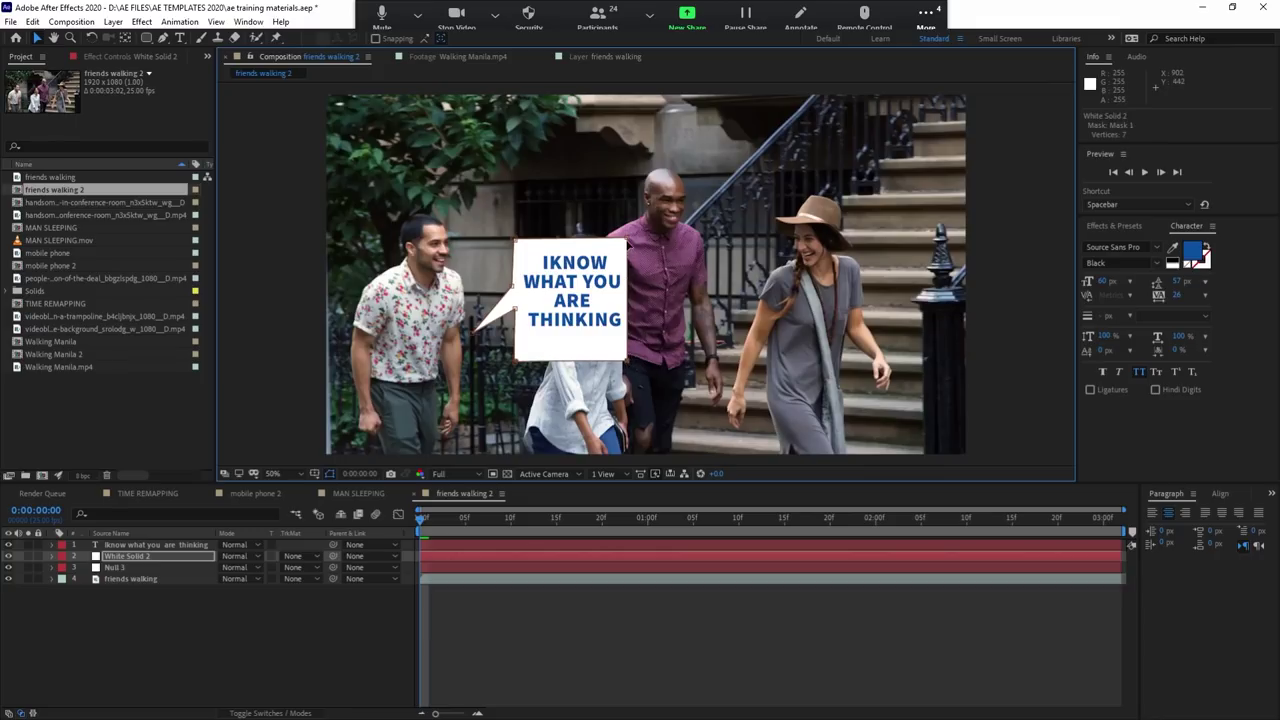
pyautogui.click(576, 520)
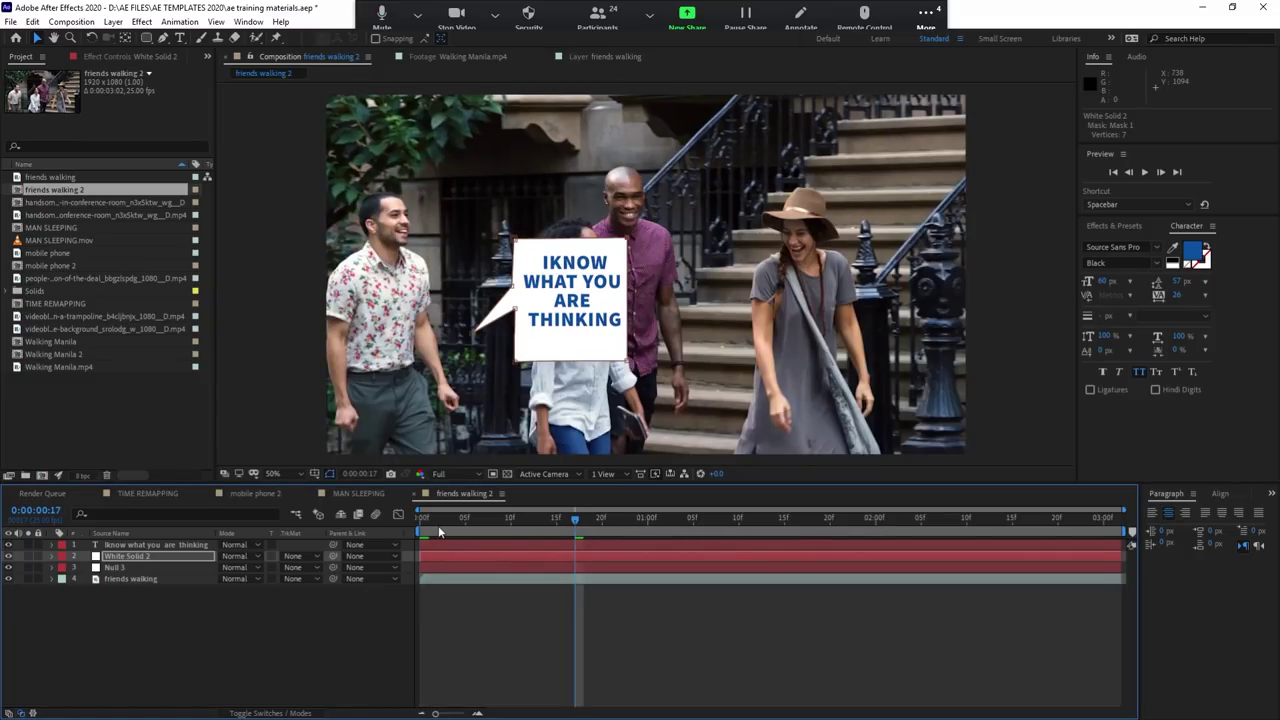
pyautogui.press('Home')
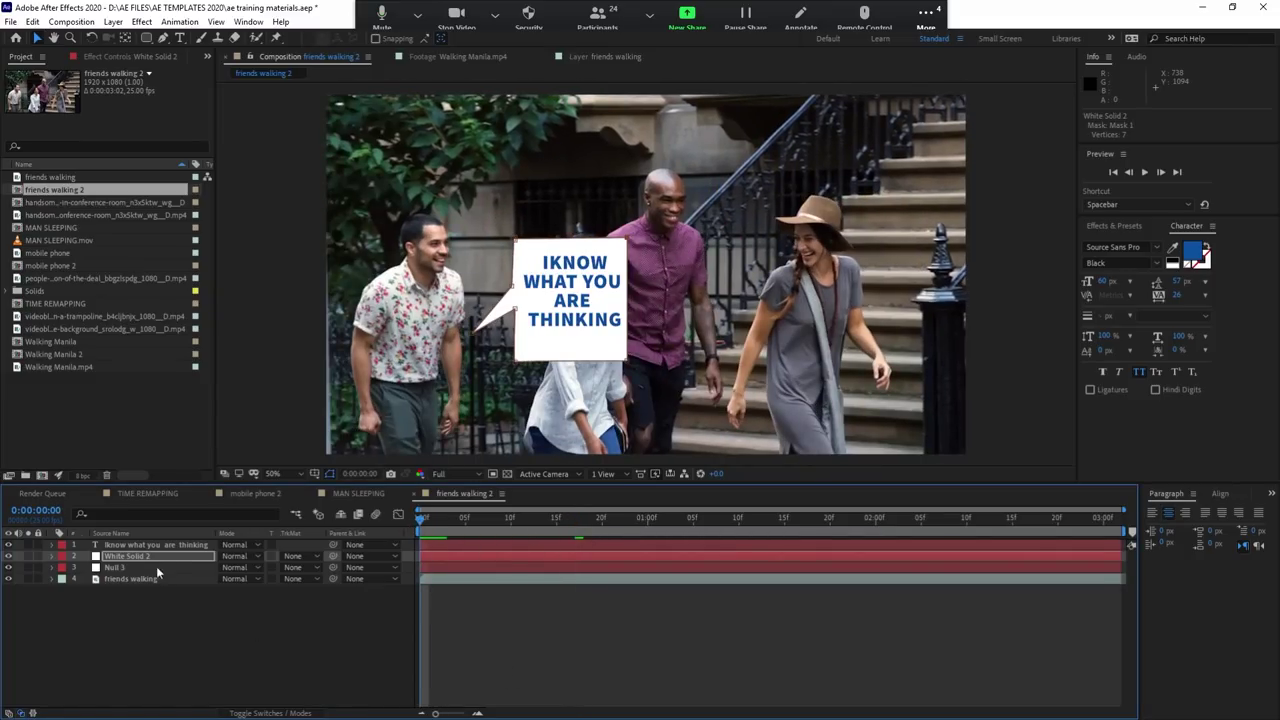
# Step: Parent White Solid 2 and the text layer to Null 3, then preview the tracking
pyautogui.click(134, 556)
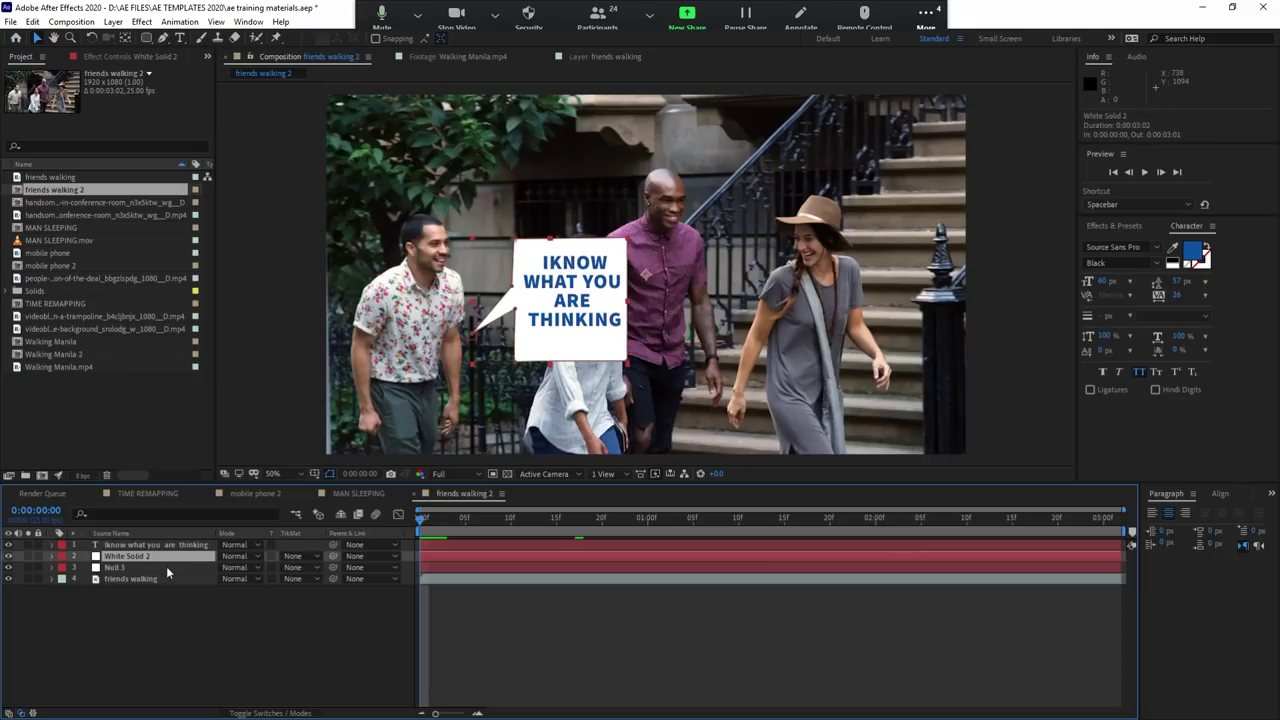
pyautogui.click(158, 545)
pyautogui.click(140, 556)
pyautogui.keyDown('ctrl'); pyautogui.click(158, 545); pyautogui.keyUp('ctrl')
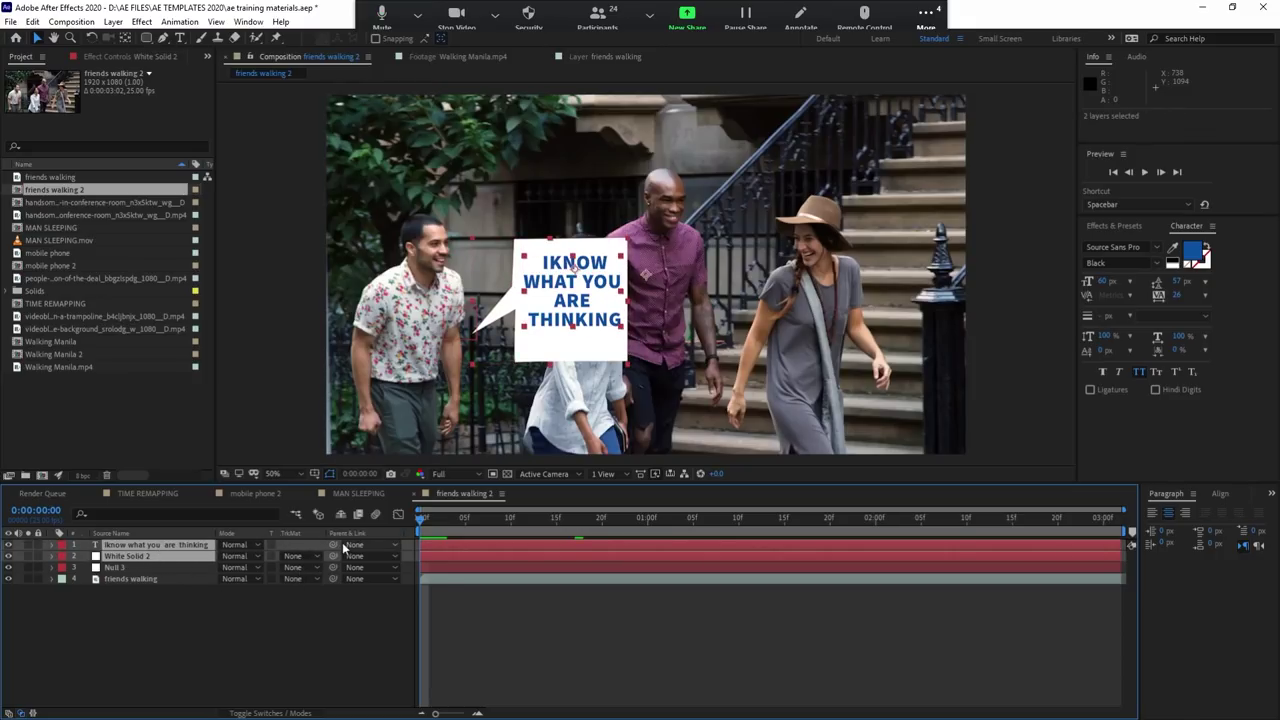
pyautogui.moveTo(333, 553); pyautogui.dragTo(141, 566)
pyautogui.press('space')
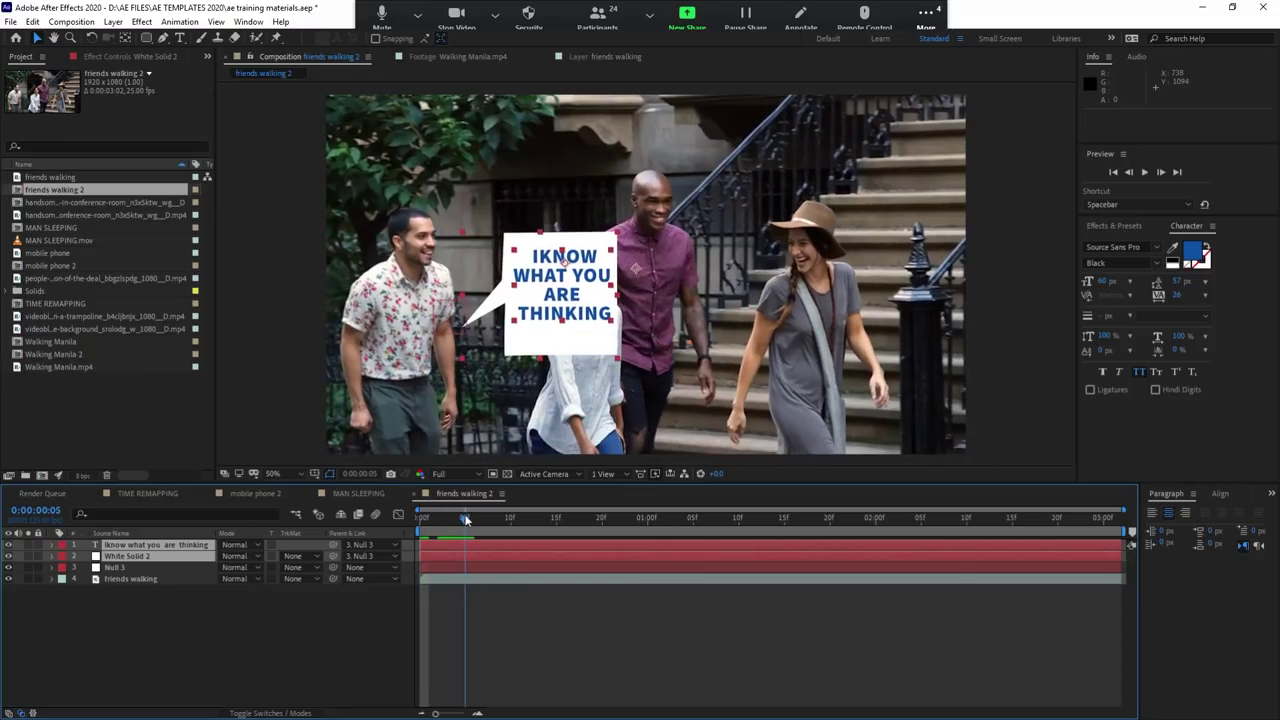
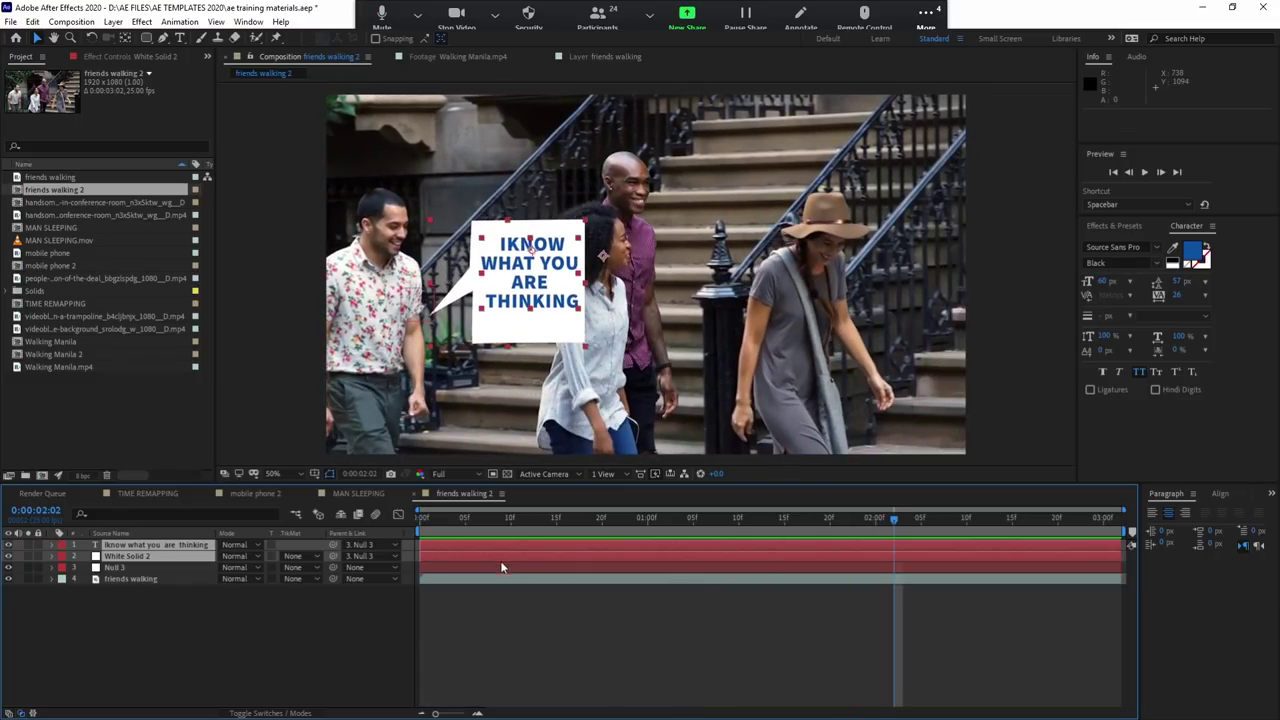
# Step: Duplicate the friends walking footage layer and drag the copy to the top of the stack
pyautogui.click(502, 582)
pyautogui.click(491, 580)
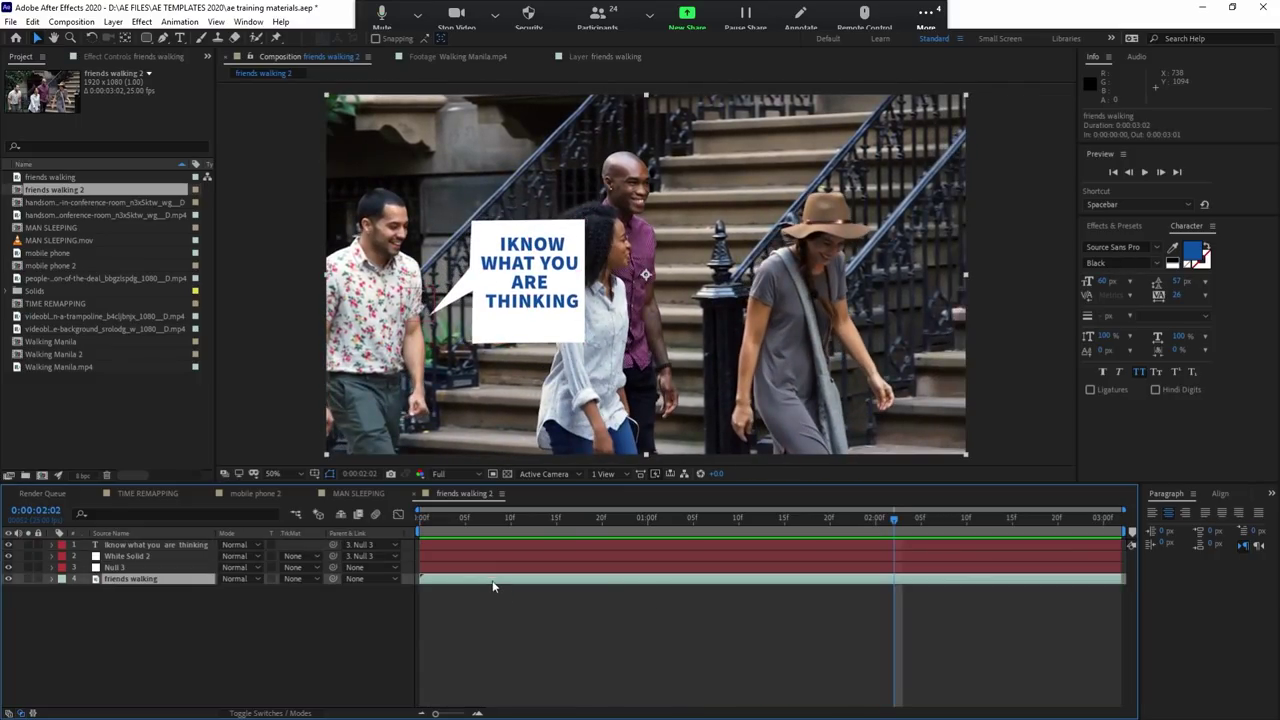
pyautogui.hotkey('ctrl', 'd')
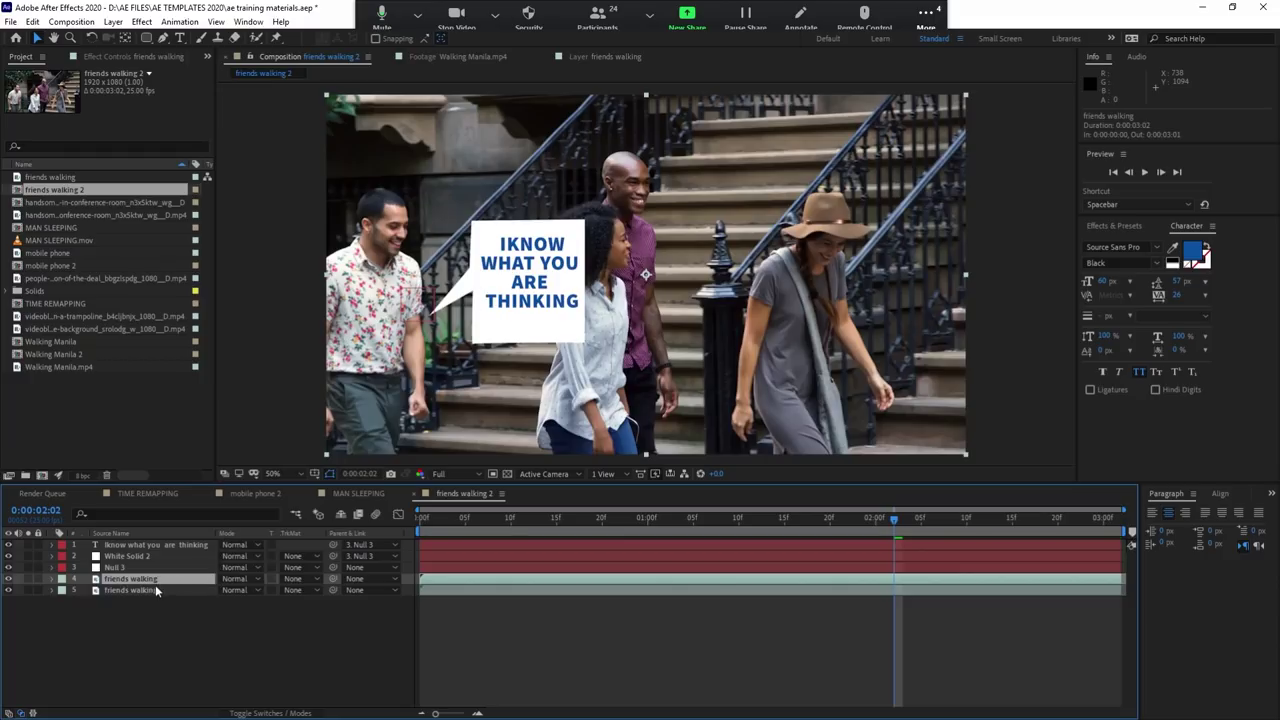
pyautogui.moveTo(155, 580); pyautogui.dragTo(190, 543)
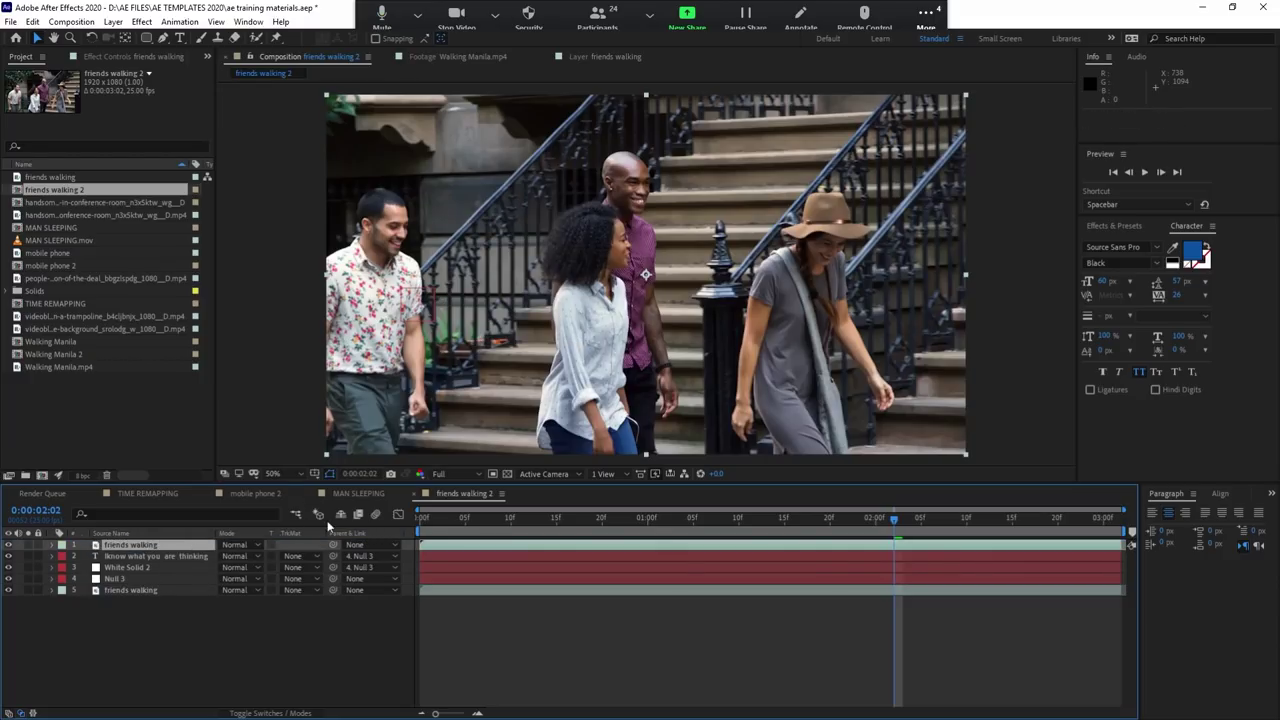
pyautogui.click(163, 40)
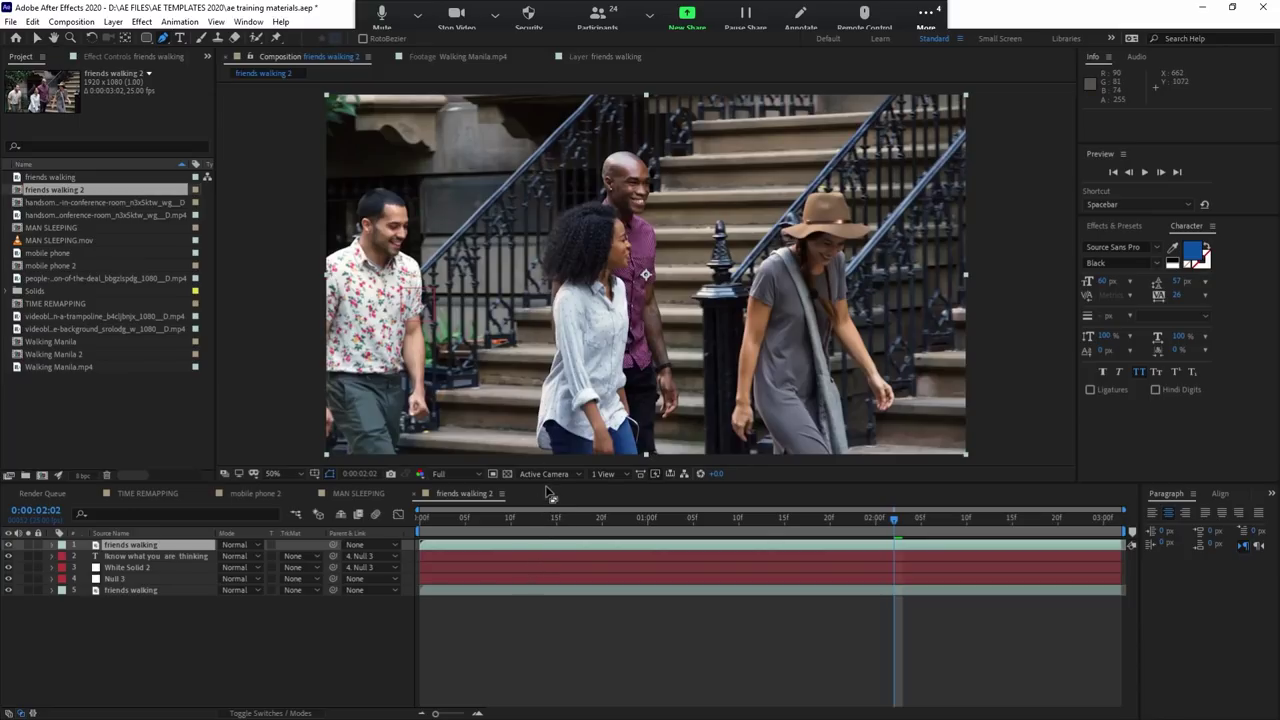
# Step: At frame 0, hide the text and white solid layers and delete the stray Shape Layer 1
pyautogui.click(545, 382)
pyautogui.click(425, 521)
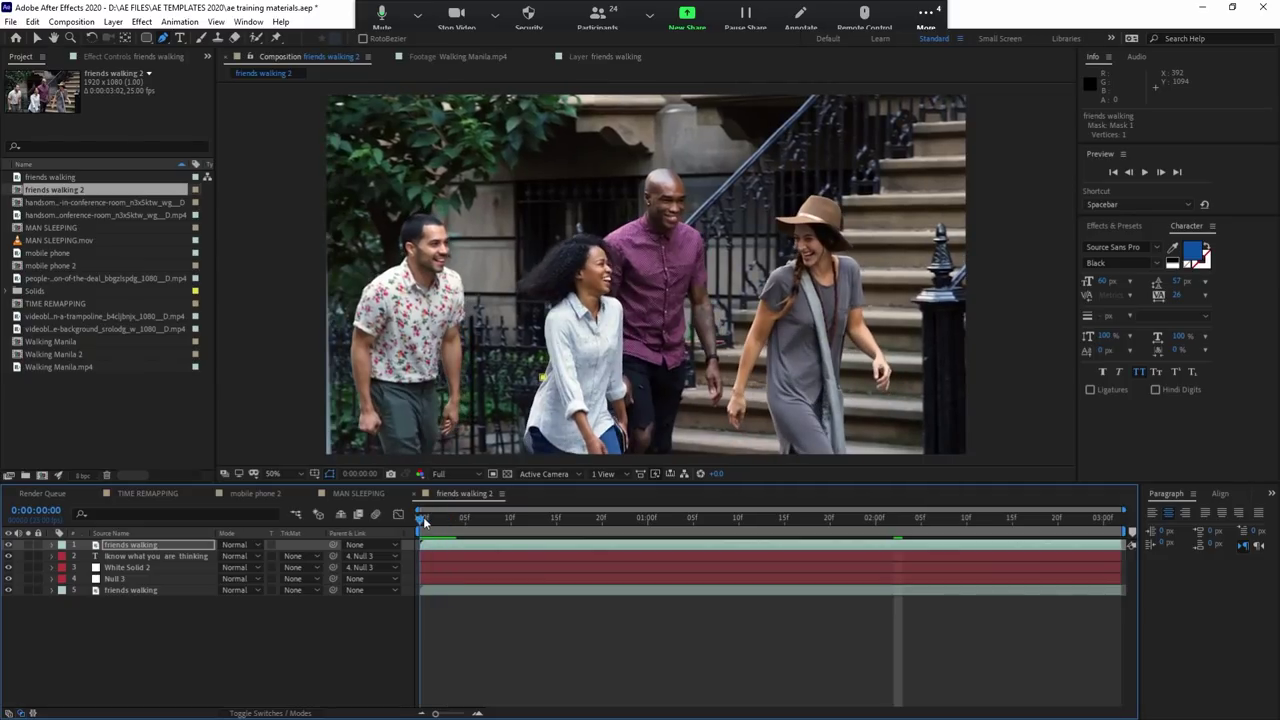
pyautogui.moveTo(8, 555); pyautogui.dragTo(8, 567)
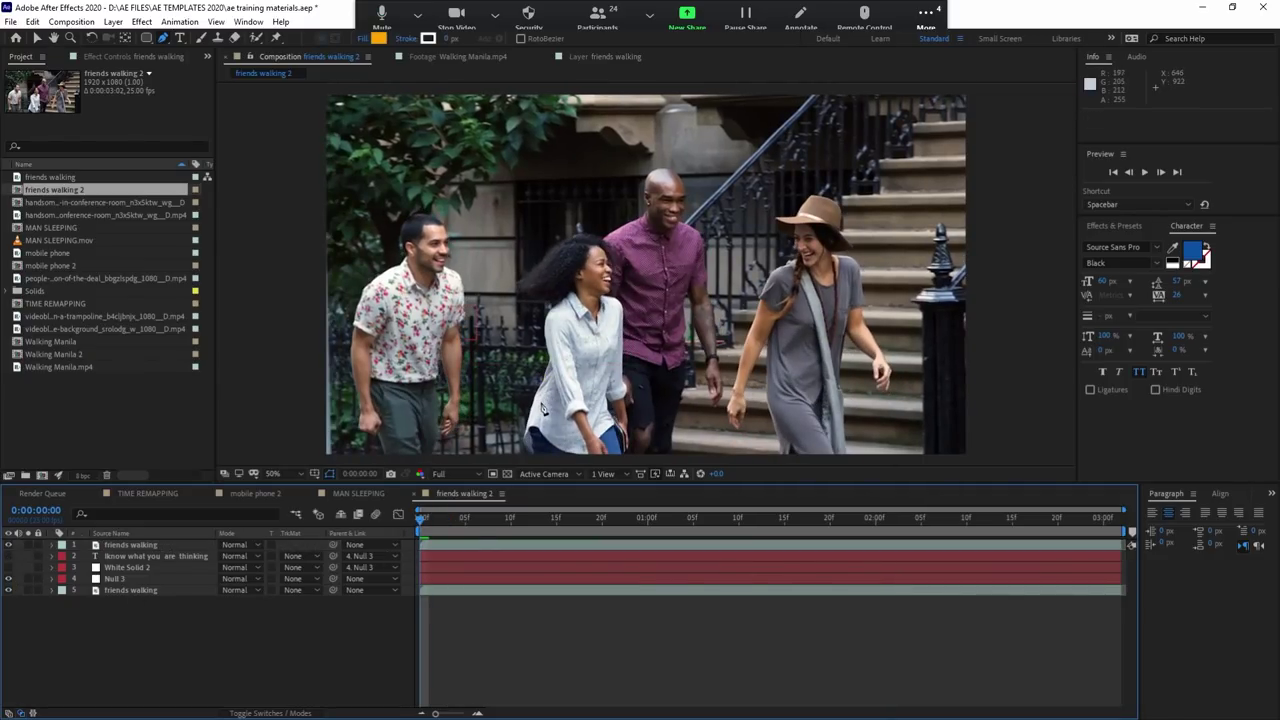
pyautogui.click(532, 402)
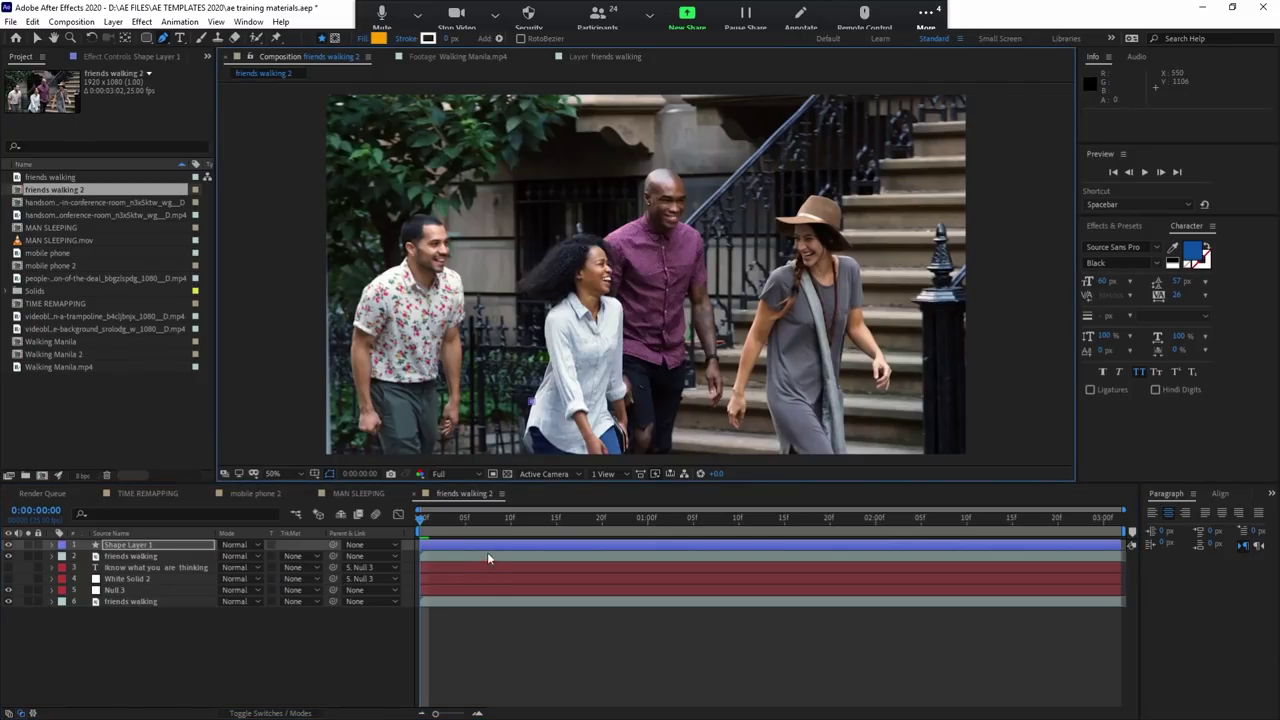
pyautogui.click(545, 545)
pyautogui.press('Delete')
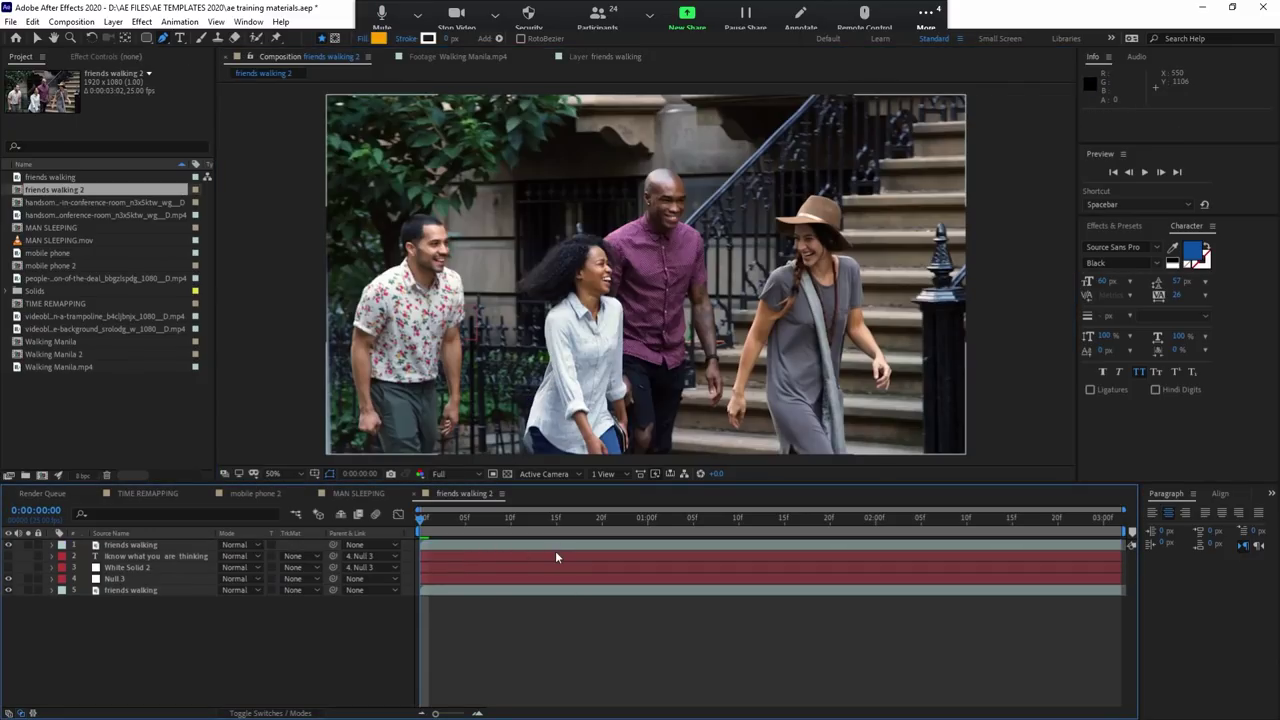
# Step: Delete the old masks from the top friends walking layer
pyautogui.click(461, 549)
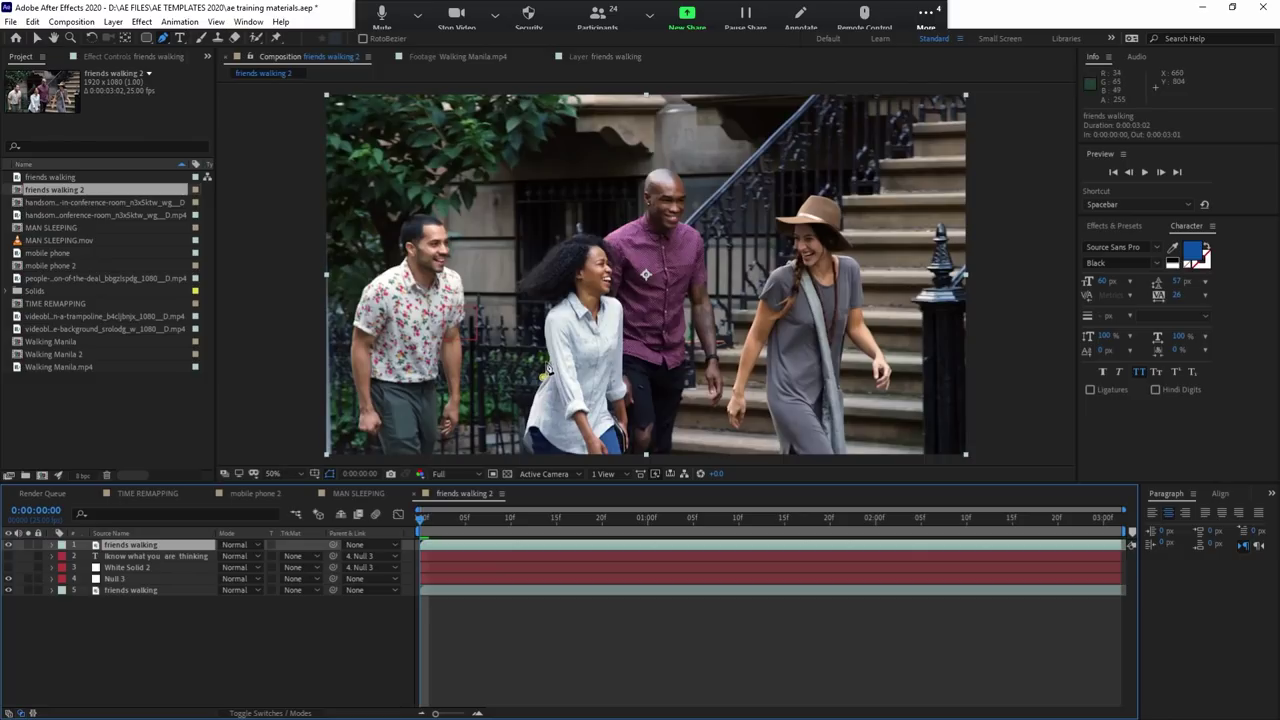
pyautogui.click(549, 363)
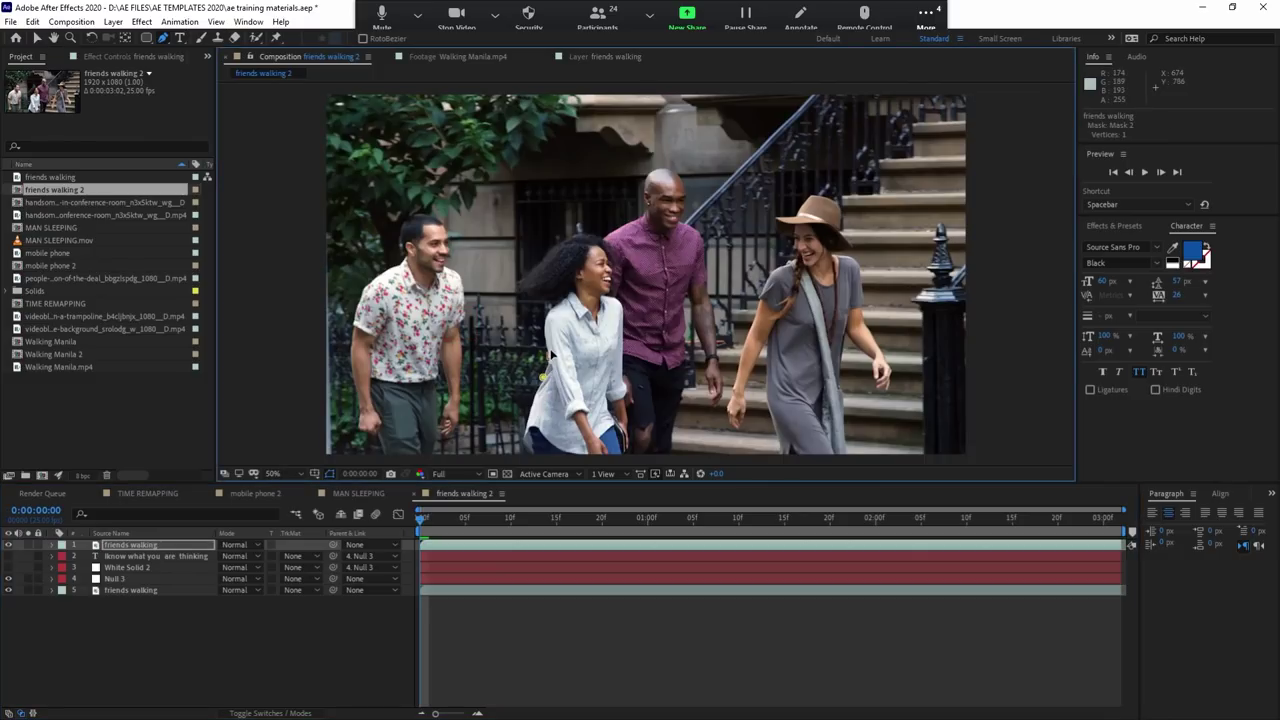
pyautogui.click(153, 549)
pyautogui.press('m')
pyautogui.click(110, 558)
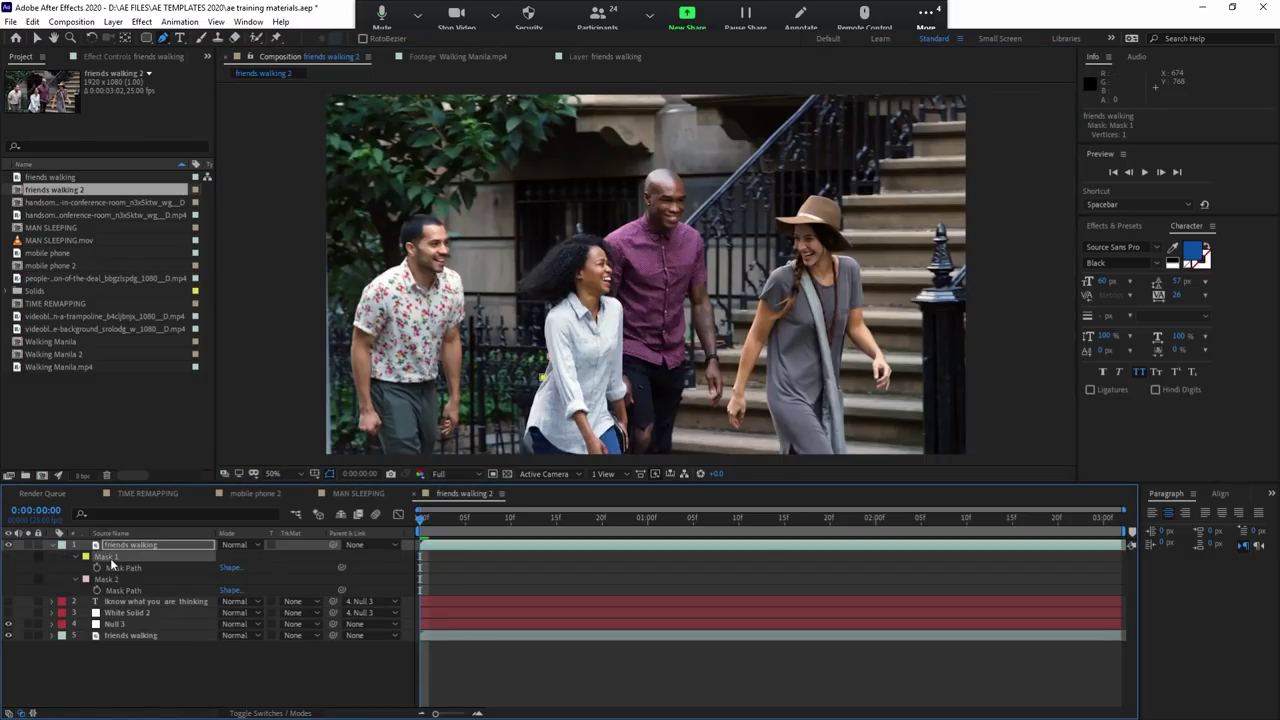
pyautogui.press('Delete')
pyautogui.press('Delete')
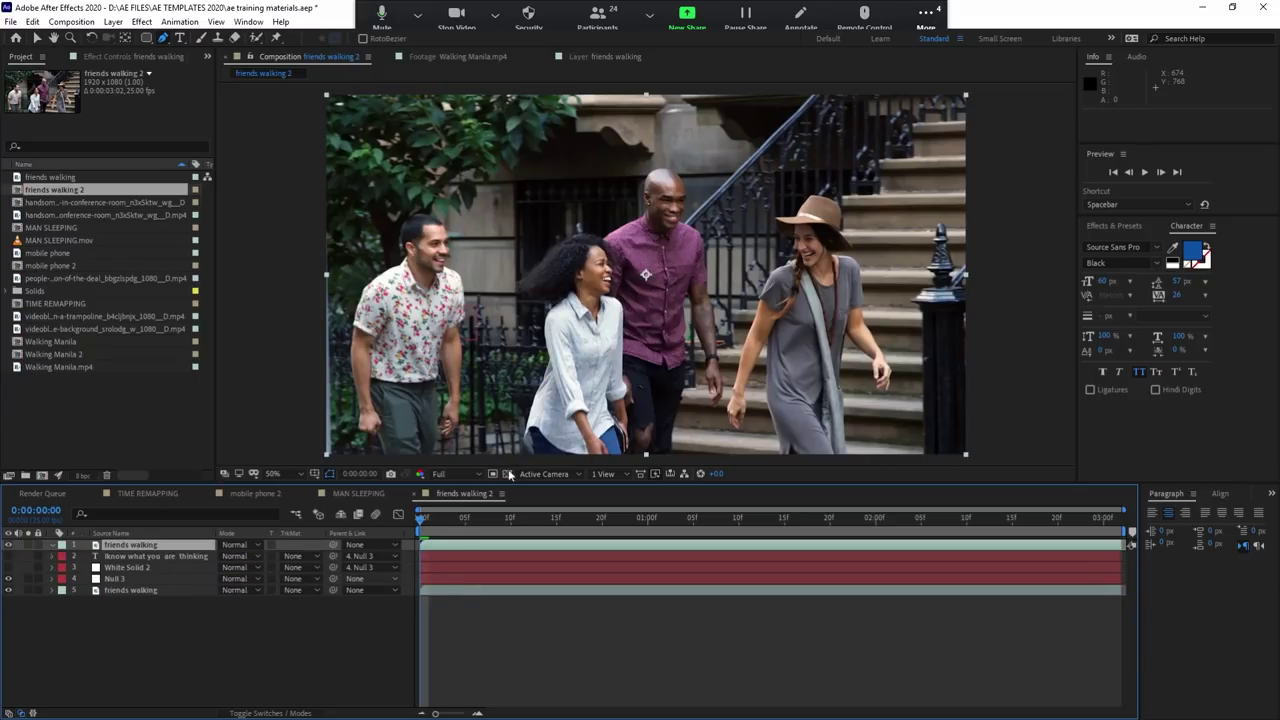
# Step: Start a new Pen mask at the woman's arm, continuing up her shoulder to her hair
pyautogui.click(536, 398)
pyautogui.click(548, 366)
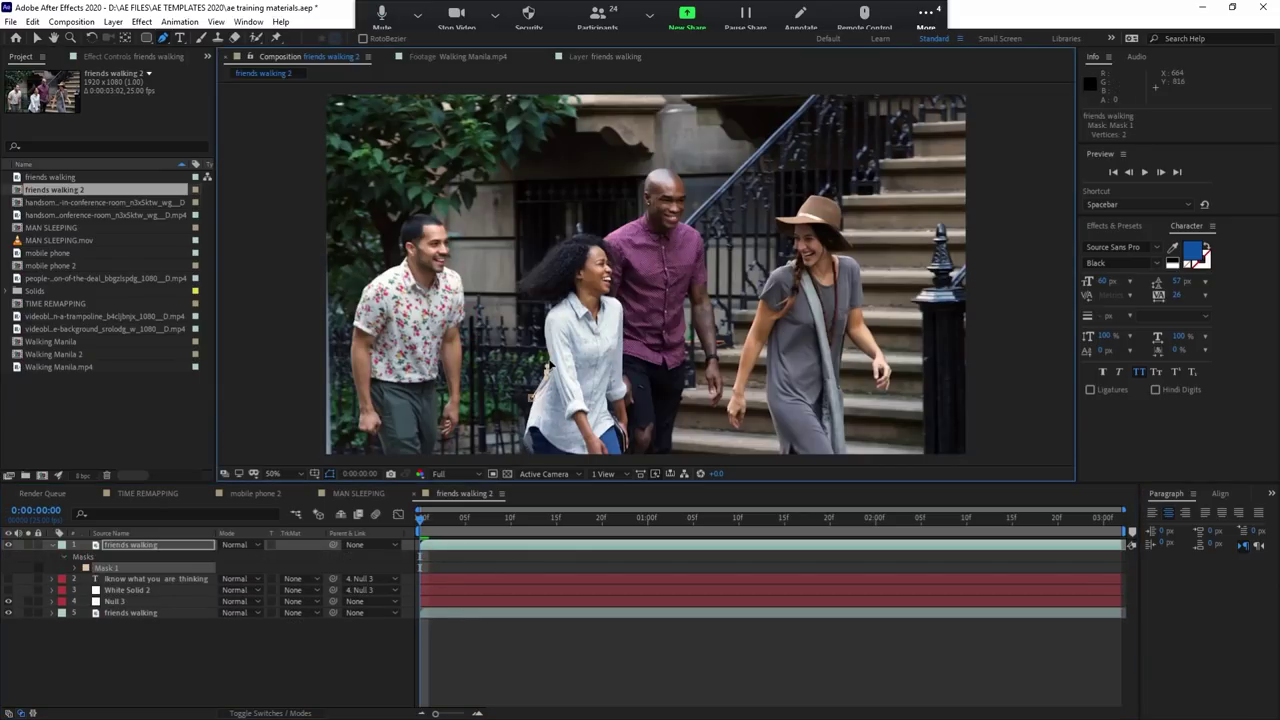
pyautogui.click(551, 312)
pyautogui.click(572, 240)
# Step: At 200% zoom, trace mask points around the woman's hair, cheek, chin and shoulder
pyautogui.scroll(2, 594, 254)
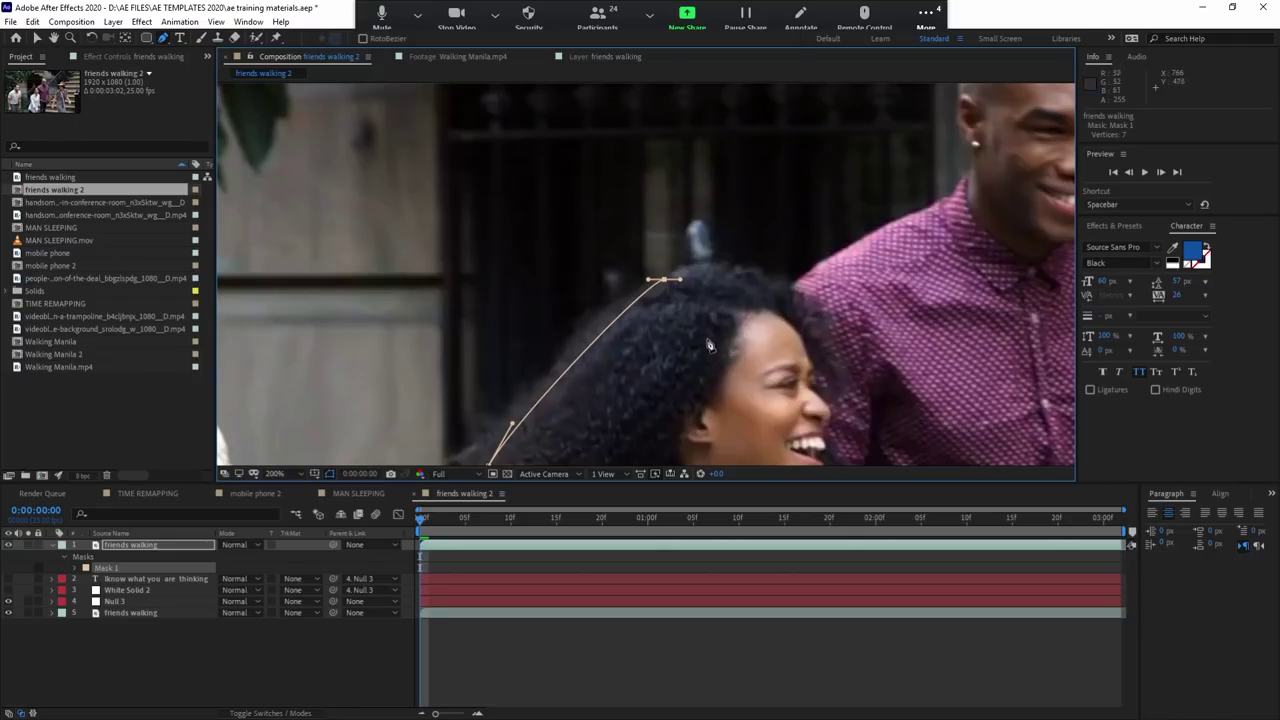
pyautogui.moveTo(737, 366); pyautogui.dragTo(692, 266)
pyautogui.moveTo(676, 160); pyautogui.dragTo(708, 172)
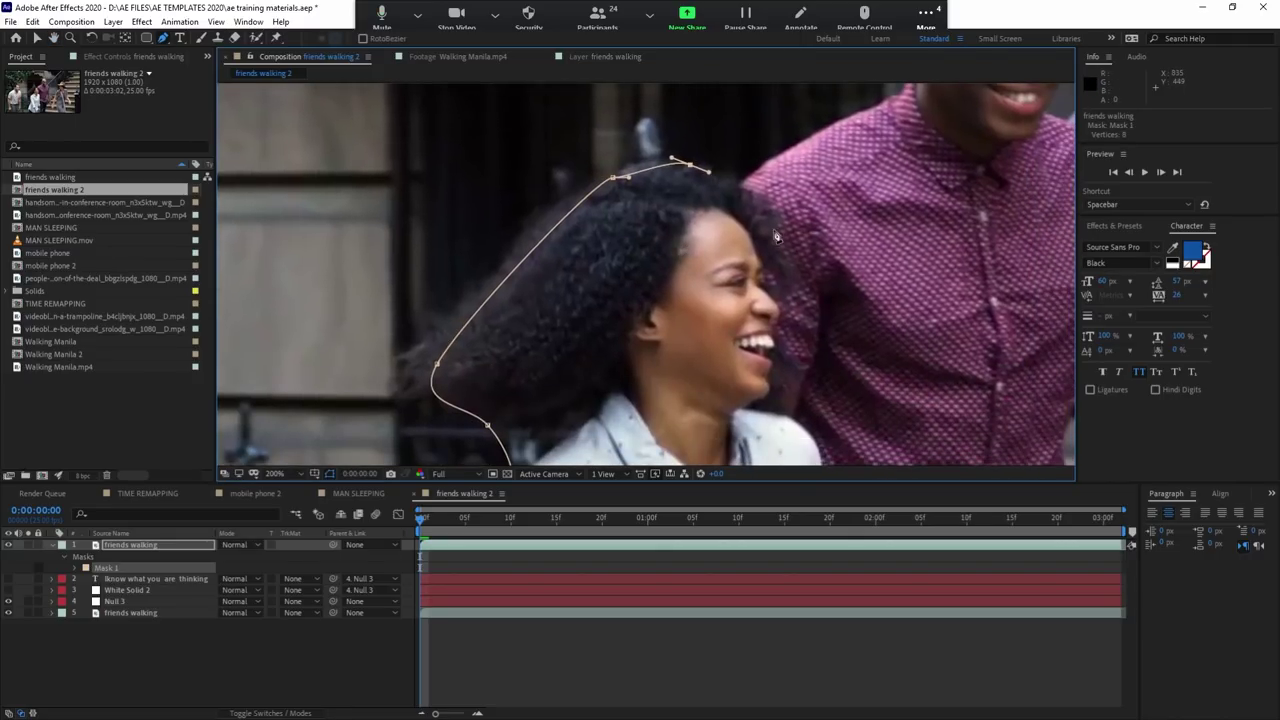
pyautogui.click(778, 218)
pyautogui.click(780, 278)
pyautogui.click(796, 298)
pyautogui.click(784, 333)
pyautogui.click(778, 378)
pyautogui.moveTo(831, 399); pyautogui.dragTo(799, 246)
pyautogui.click(738, 238)
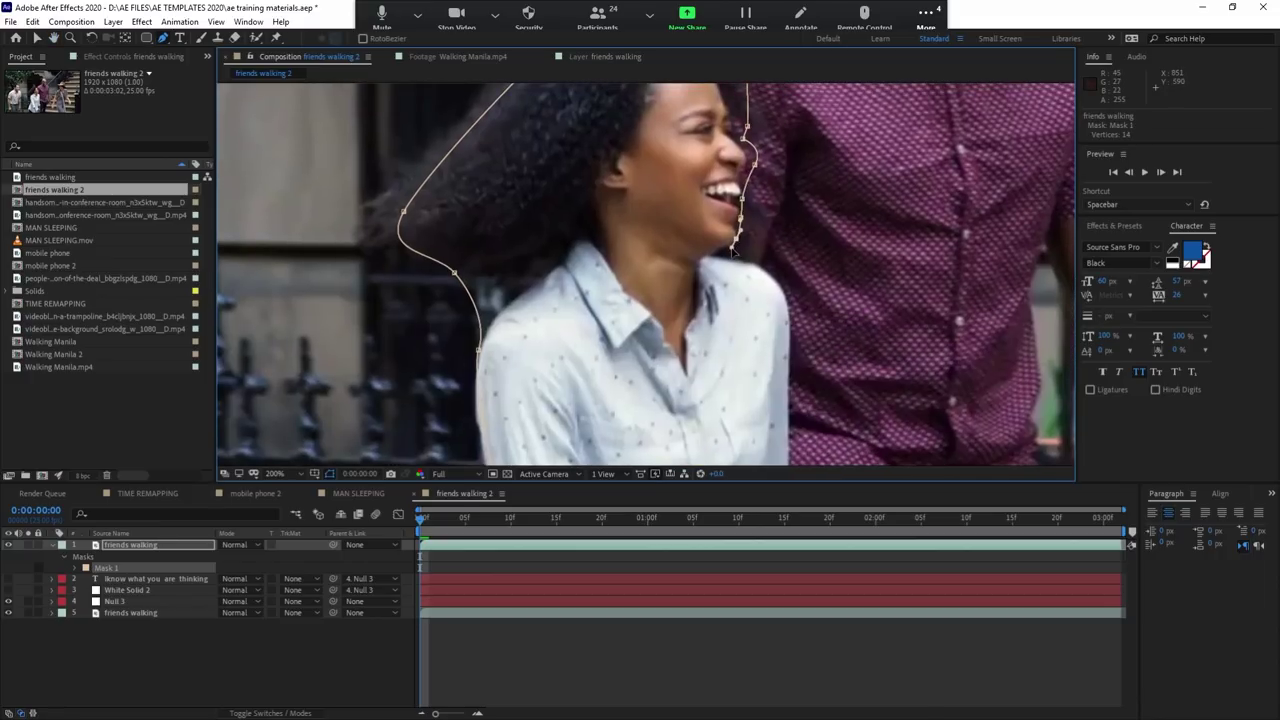
pyautogui.click(718, 256)
pyautogui.click(786, 272)
# Step: Continue the mask down and along the shirt's bottom, closing it at the first point
pyautogui.scroll(-3, 824, 196)
pyautogui.click(762, 312)
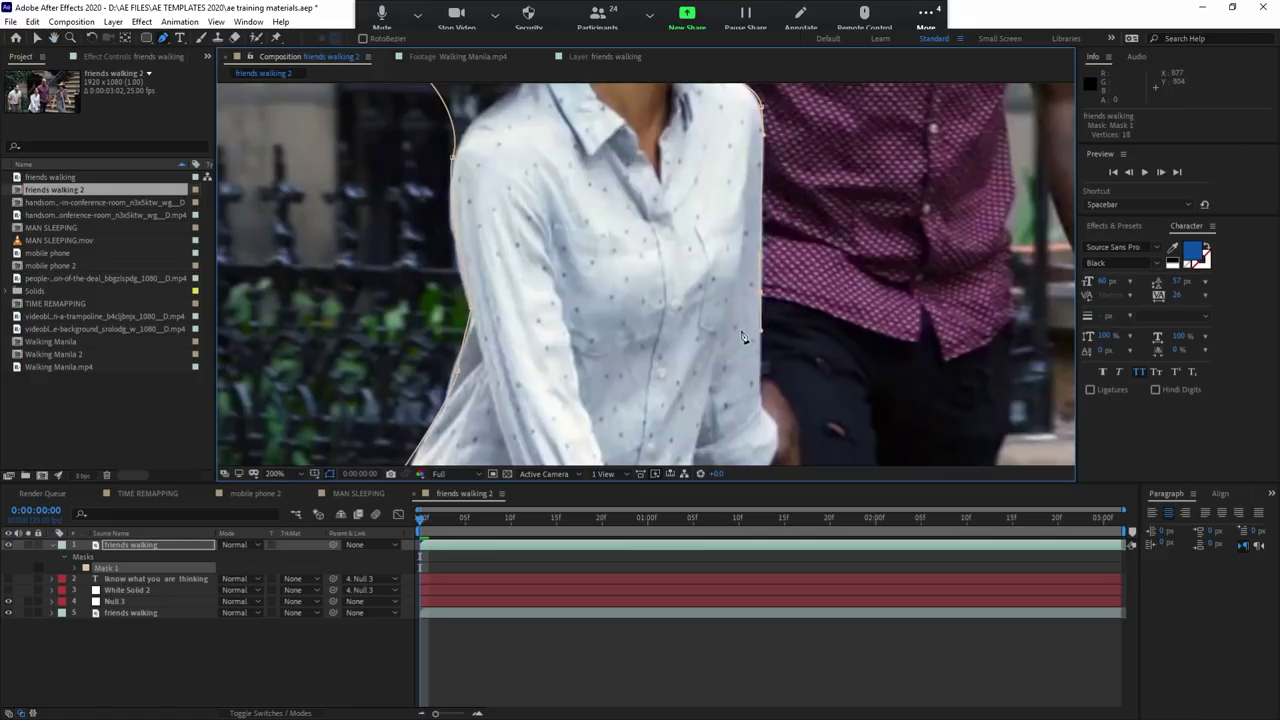
pyautogui.click(764, 422)
pyautogui.hscroll(-2, 694, 277)
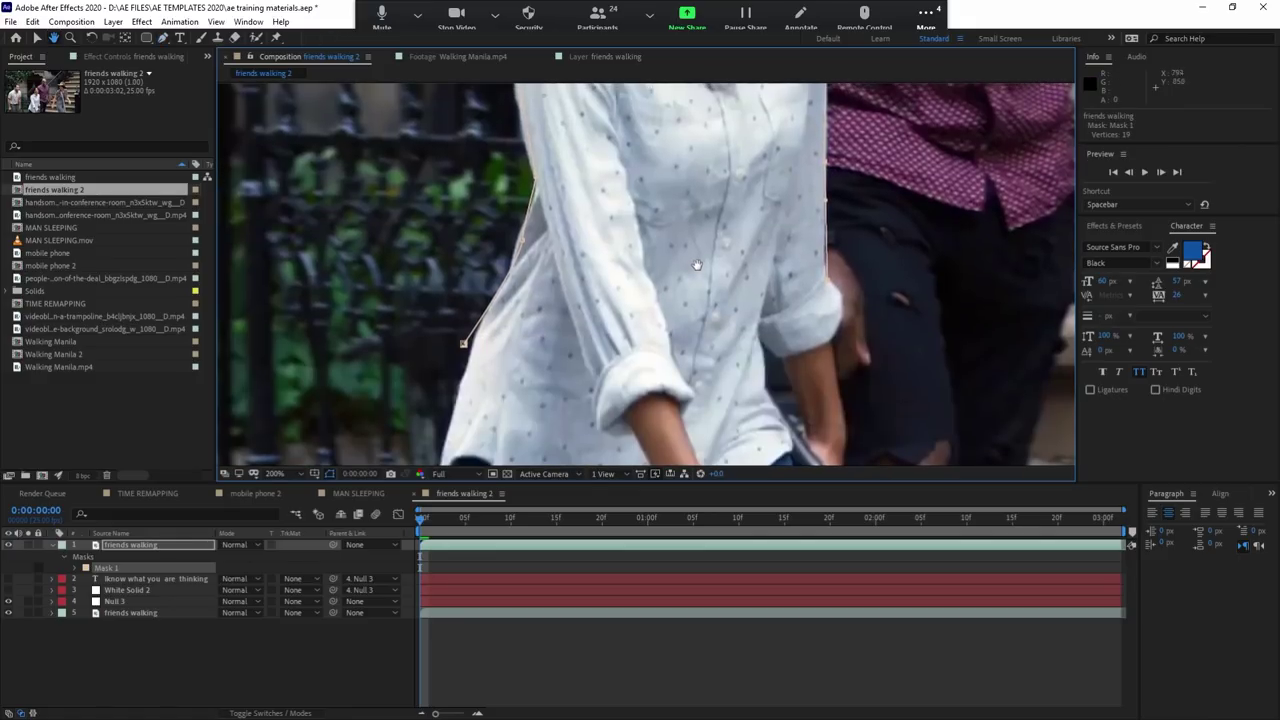
pyautogui.click(835, 392)
pyautogui.click(547, 420)
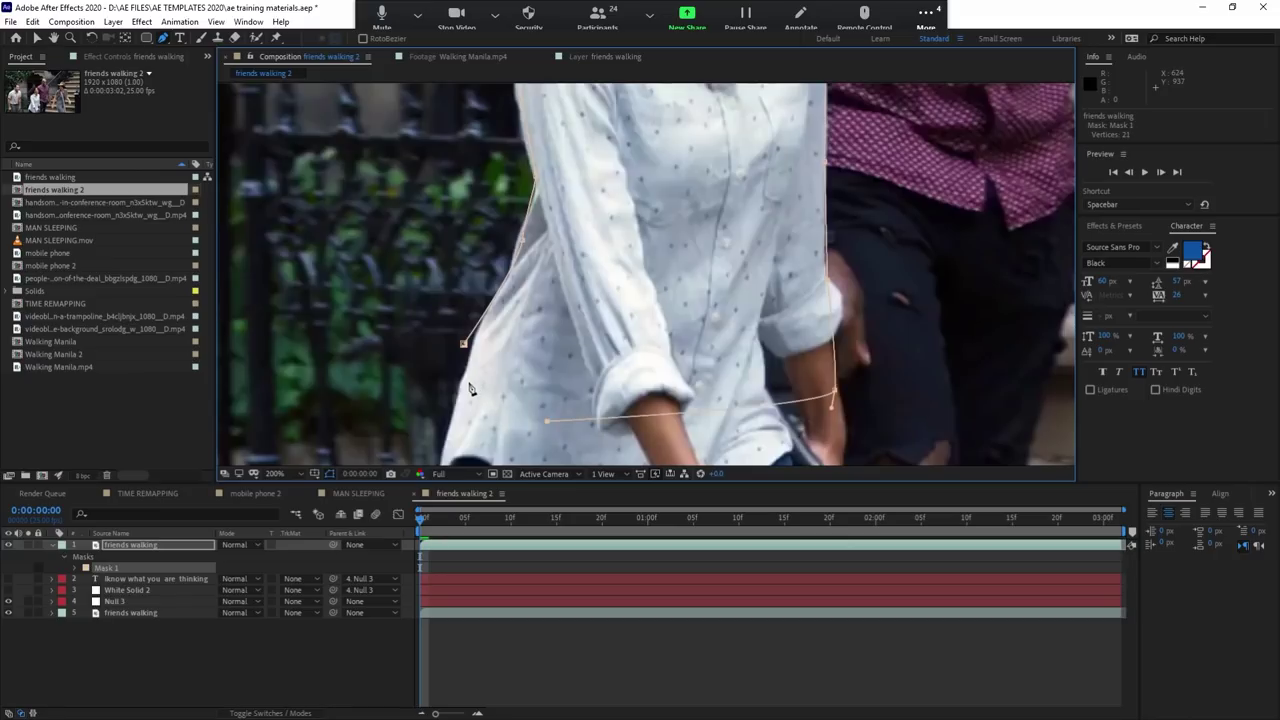
pyautogui.click(468, 404)
pyautogui.click(463, 343)
# Step: Set a Mask Path keyframe for Mask 1 at frame 0
pyautogui.scroll(3, 497, 348)
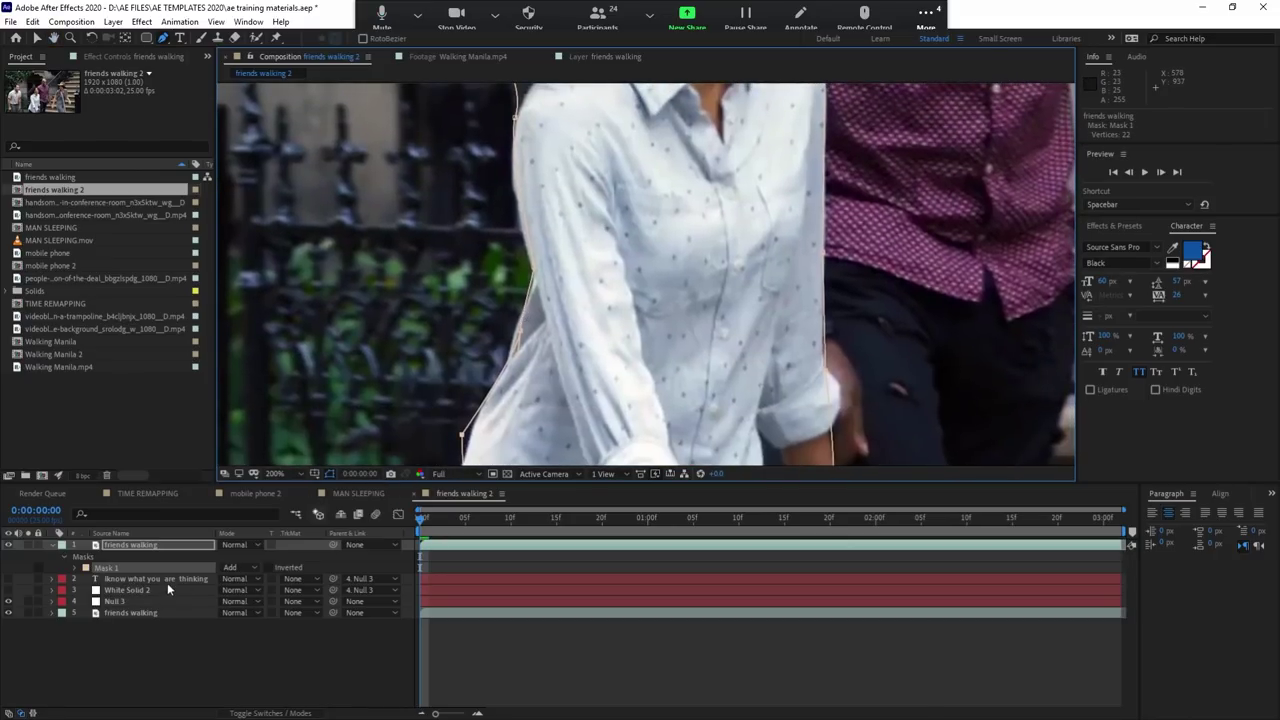
pyautogui.press('m')
pyautogui.click(96, 567)
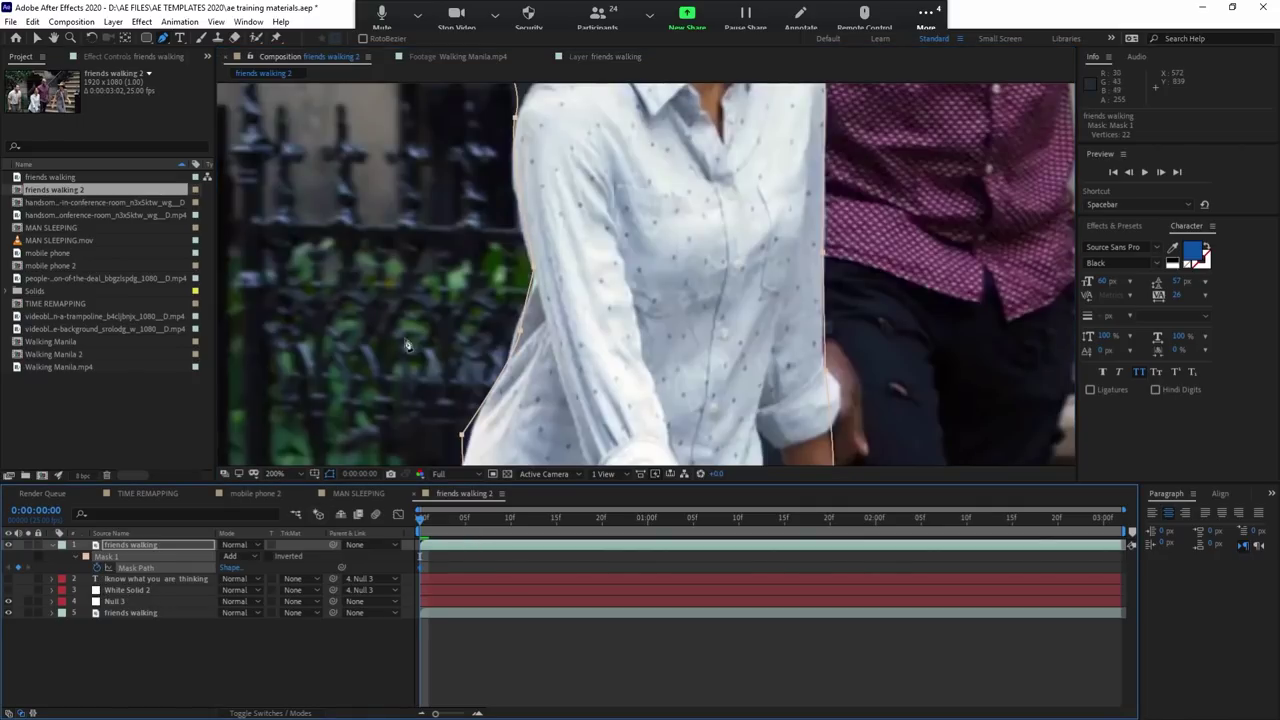
pyautogui.scroll(-2, 432, 350)
pyautogui.scroll(-2, 432, 350)
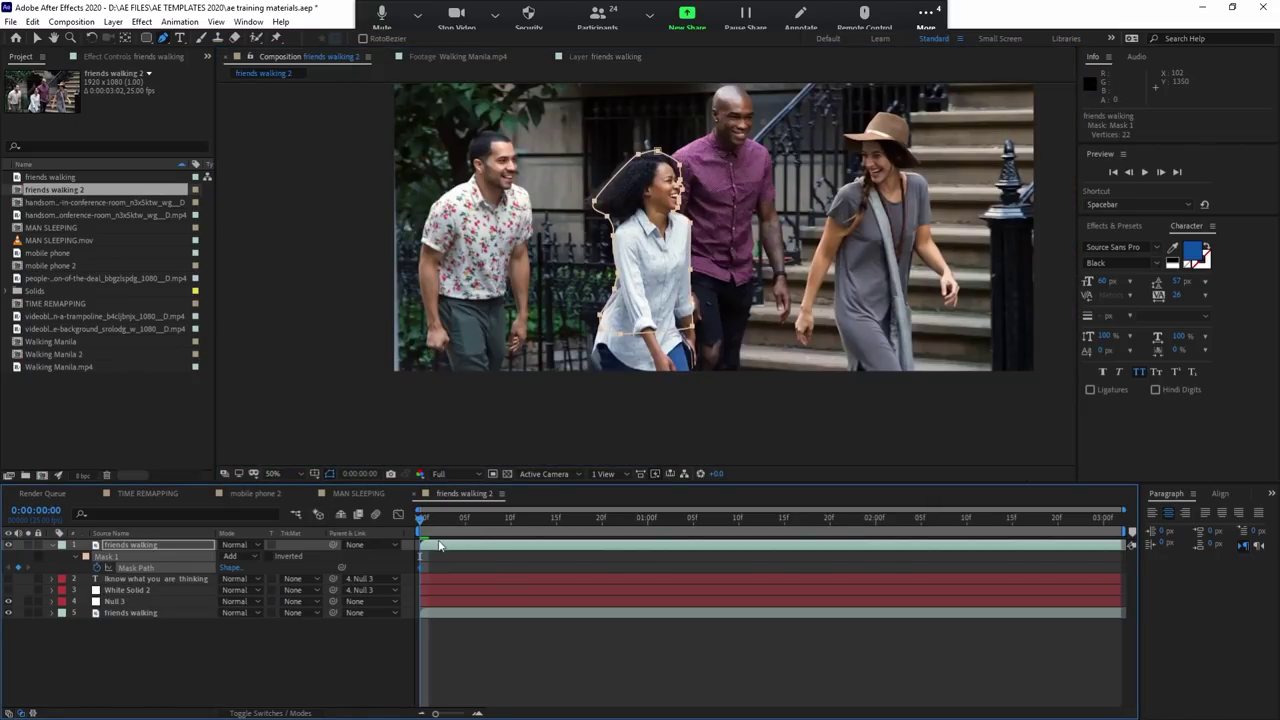
# Step: At frame 20, reshape Mask 1 over her hair, left side and near her hand
pyautogui.moveTo(422, 531); pyautogui.dragTo(600, 535)
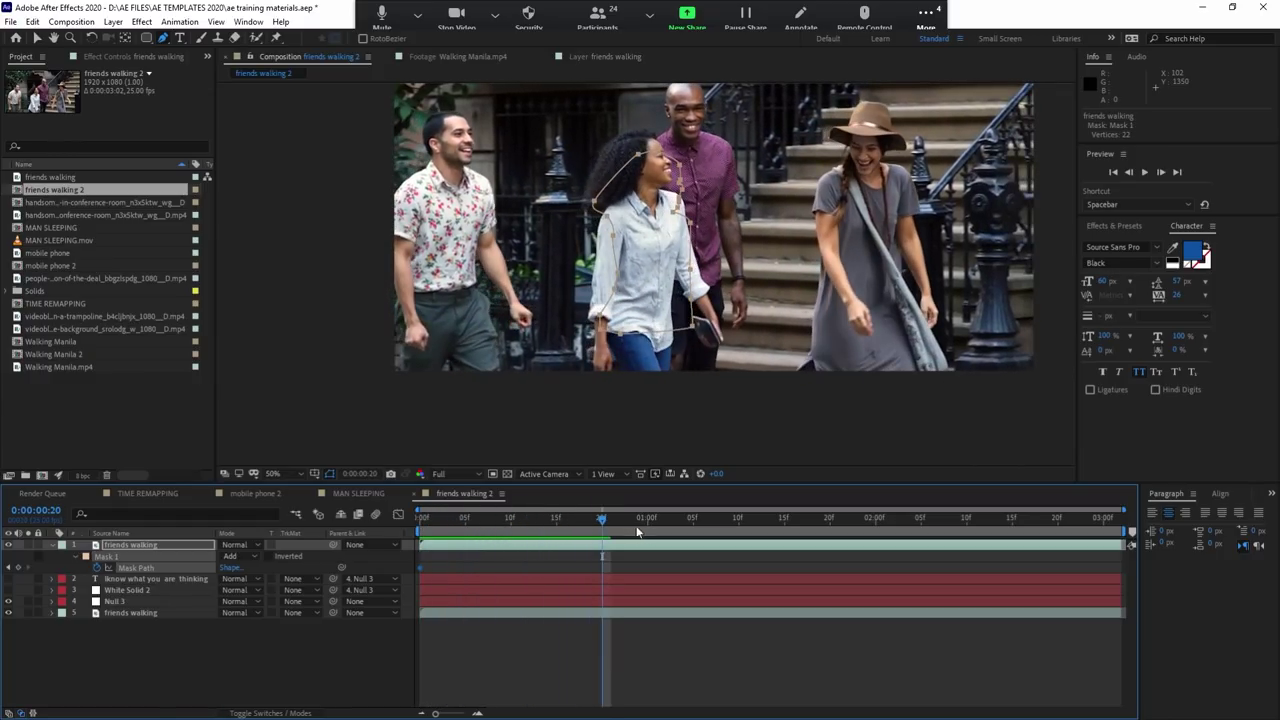
pyautogui.click(643, 161)
pyautogui.hotkey('ctrl', 'z')
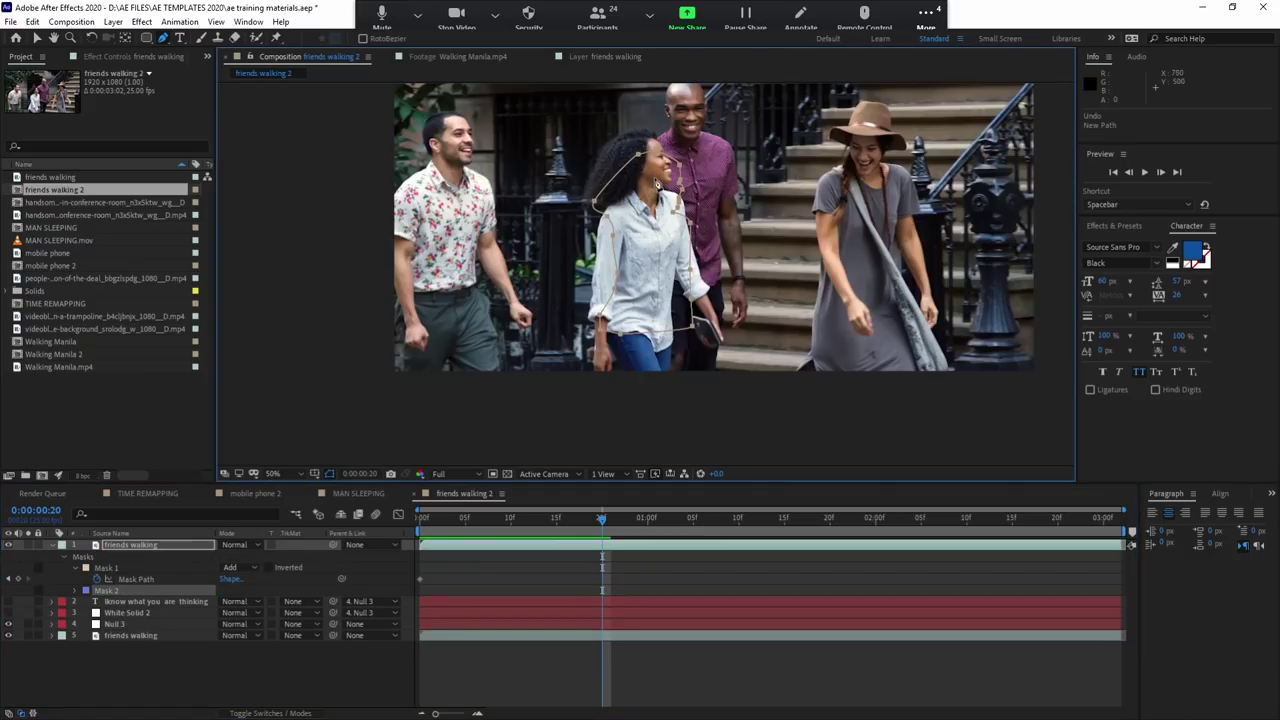
pyautogui.click(161, 40)
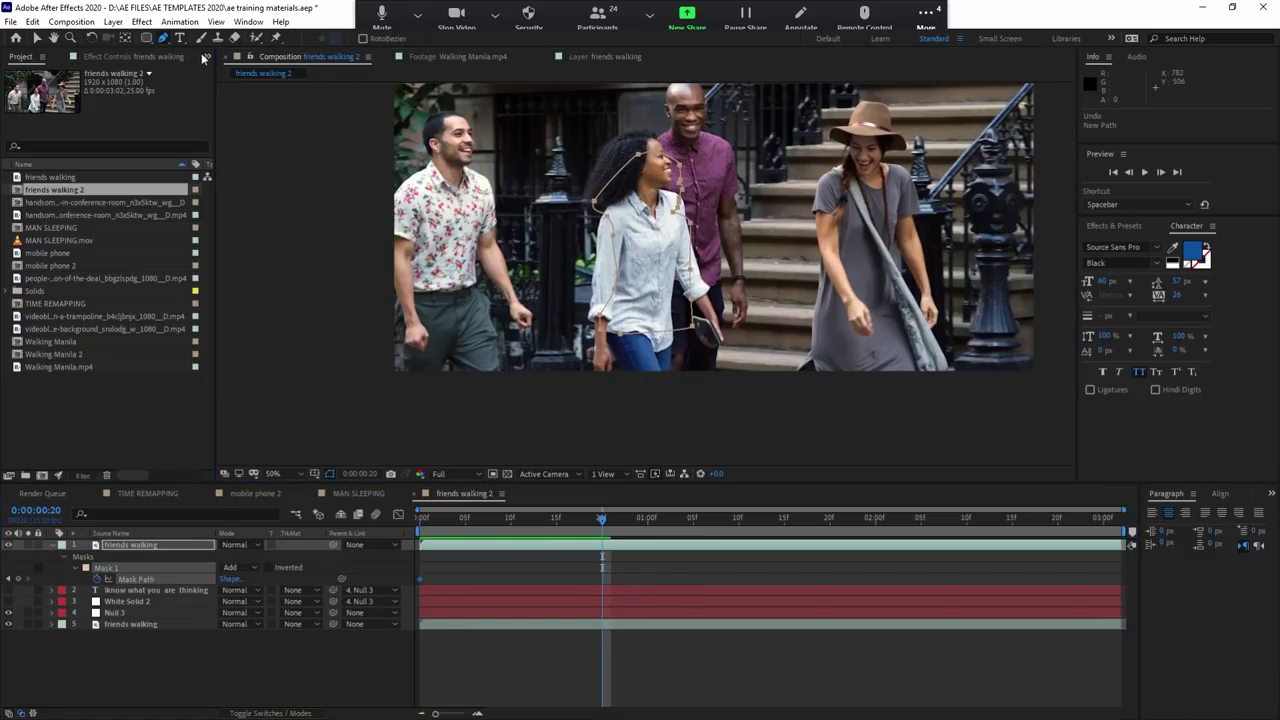
pyautogui.click(643, 170)
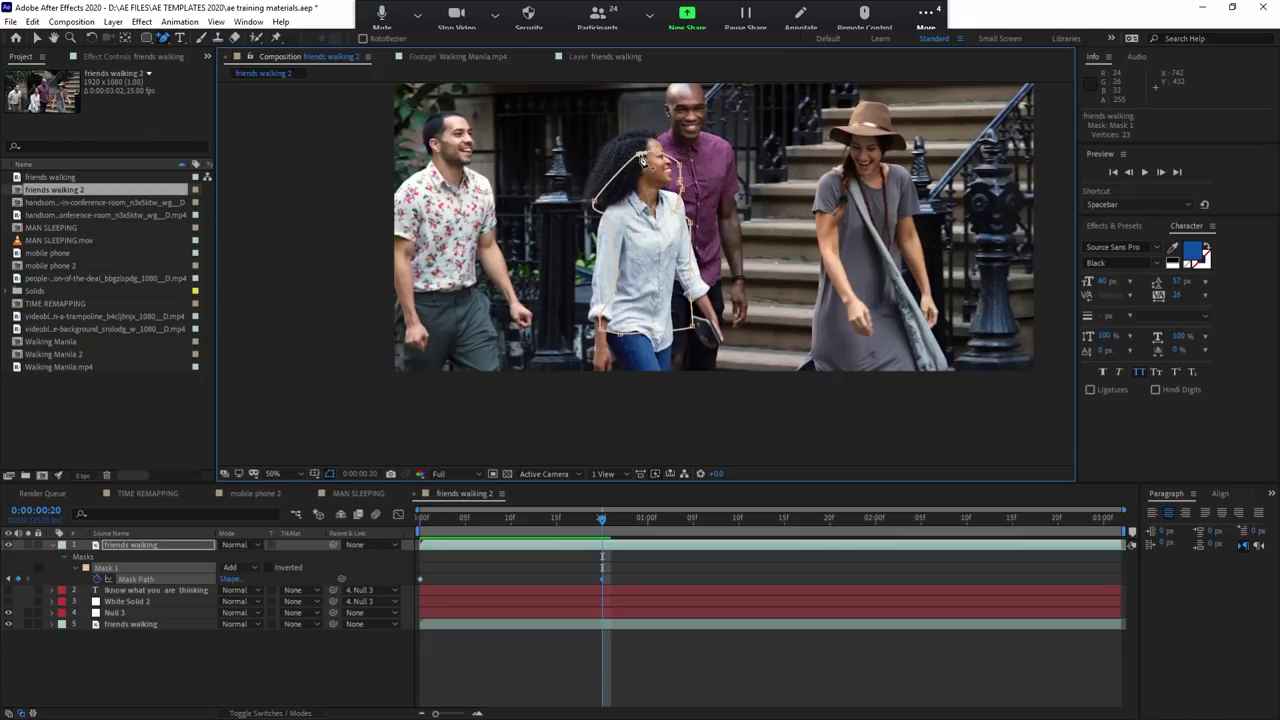
pyautogui.moveTo(640, 157); pyautogui.dragTo(637, 131)
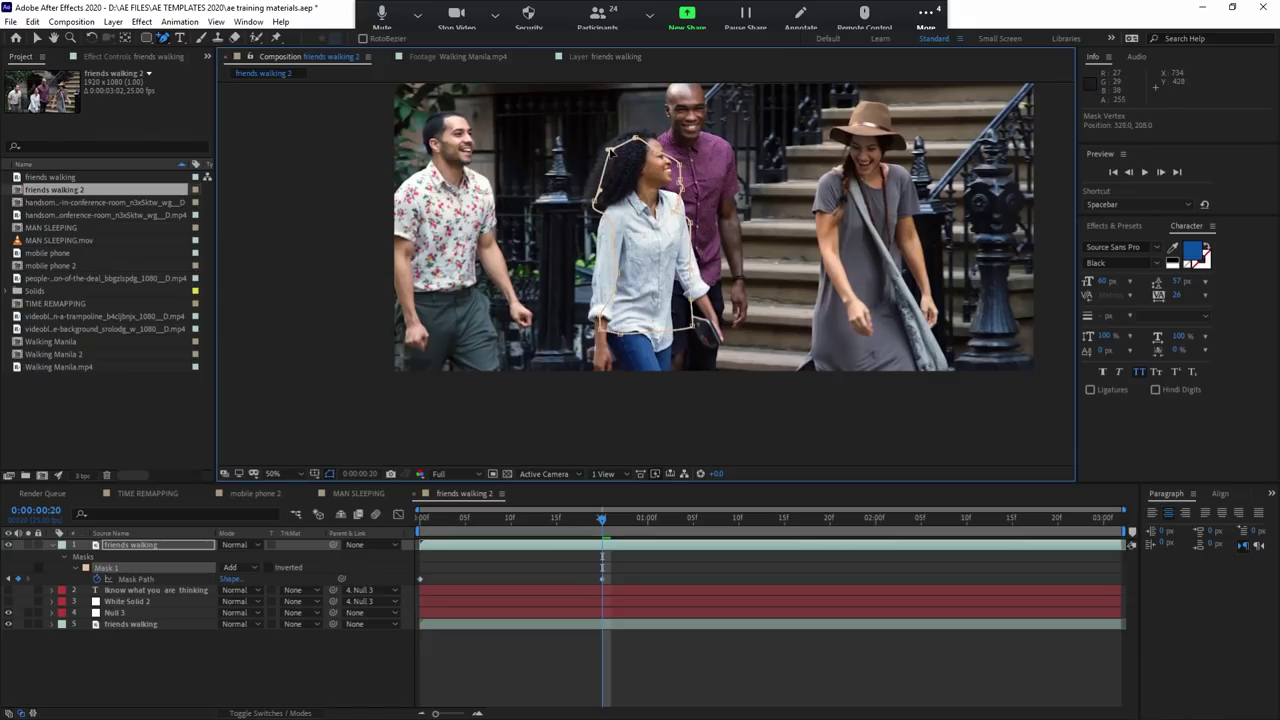
pyautogui.moveTo(592, 209); pyautogui.dragTo(581, 206)
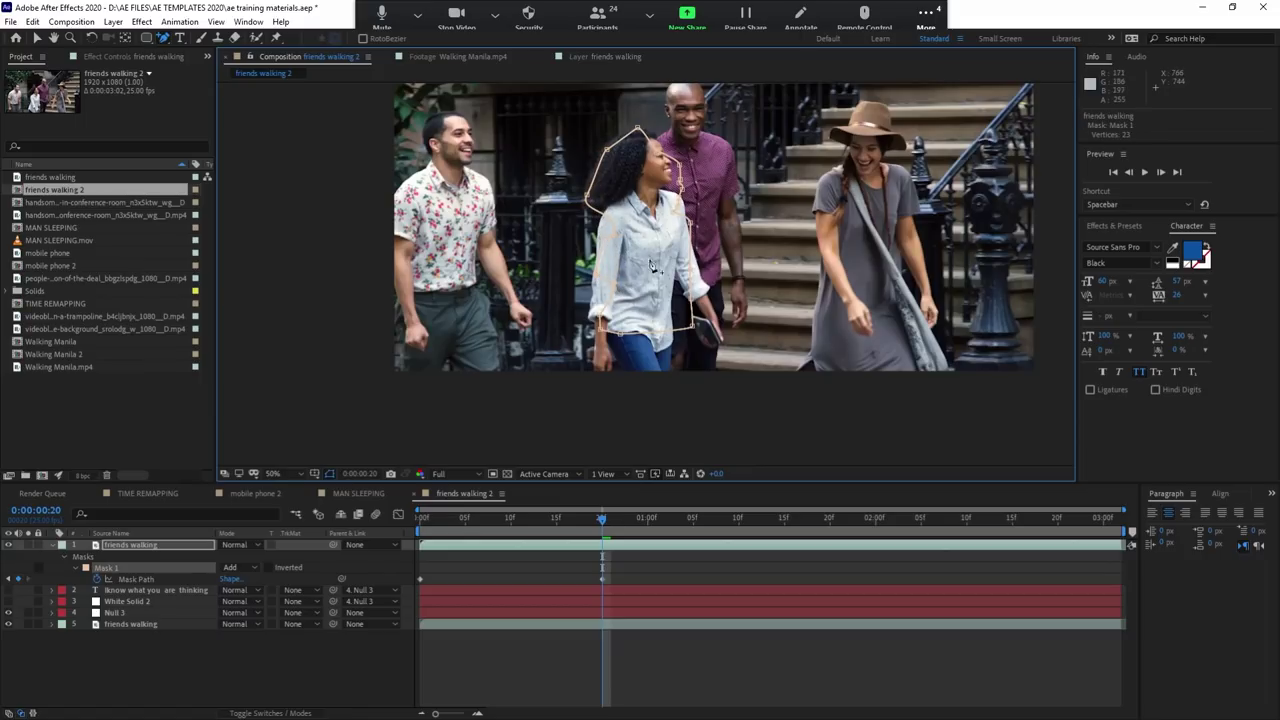
pyautogui.hotkey('ctrl', 'z')
pyautogui.moveTo(609, 228); pyautogui.dragTo(598, 214)
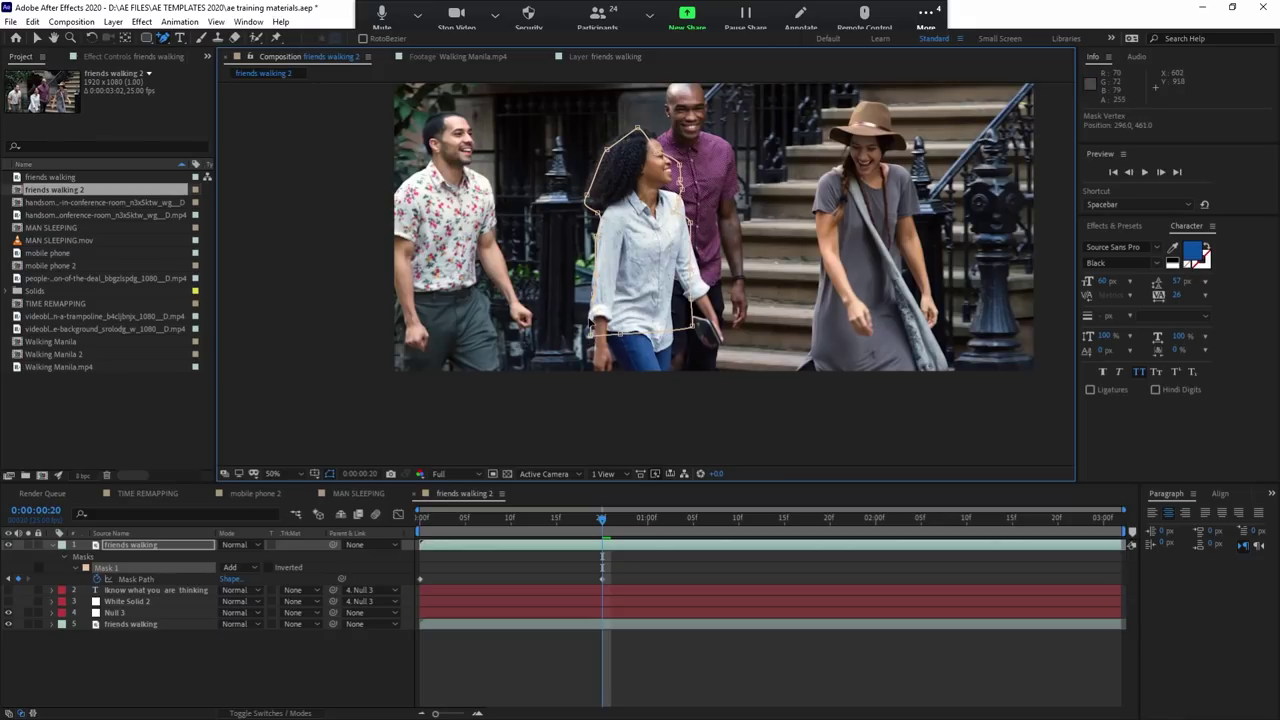
pyautogui.moveTo(697, 316); pyautogui.dragTo(688, 306)
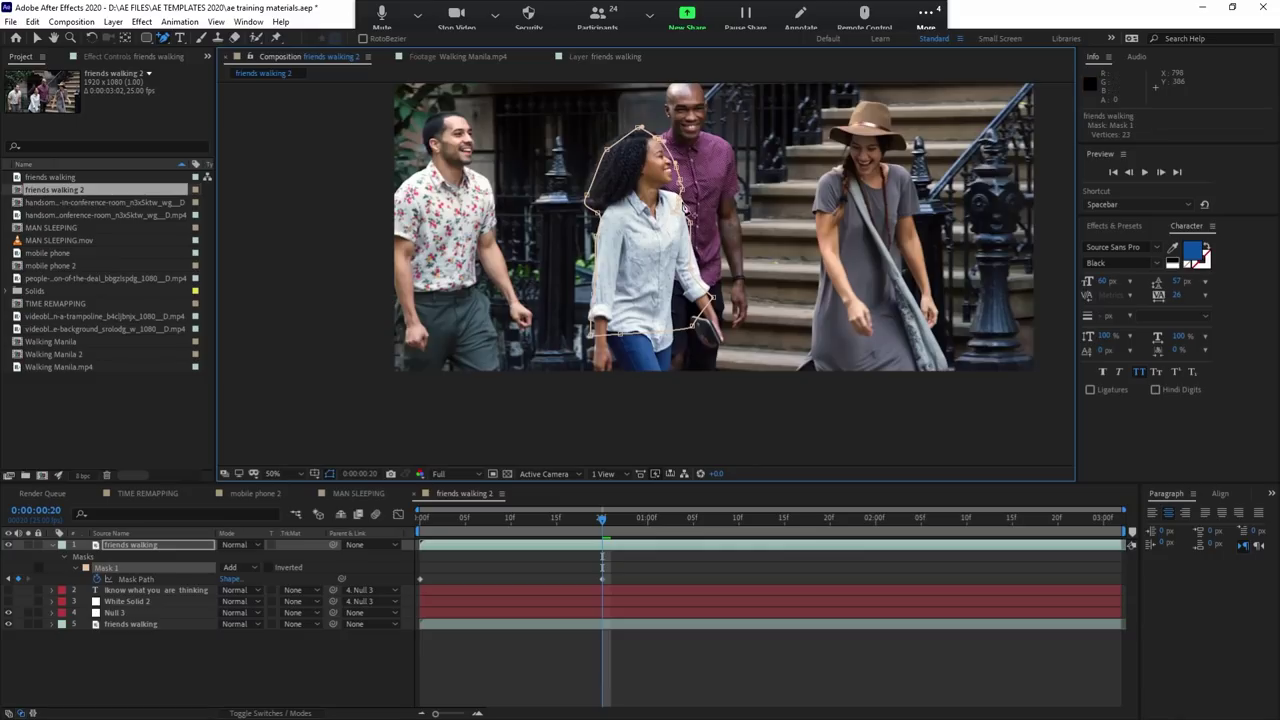
# Step: Zoom in and tighten the mask points near the collar and her cheek, then zoom back out
pyautogui.scroll(2, 682, 198)
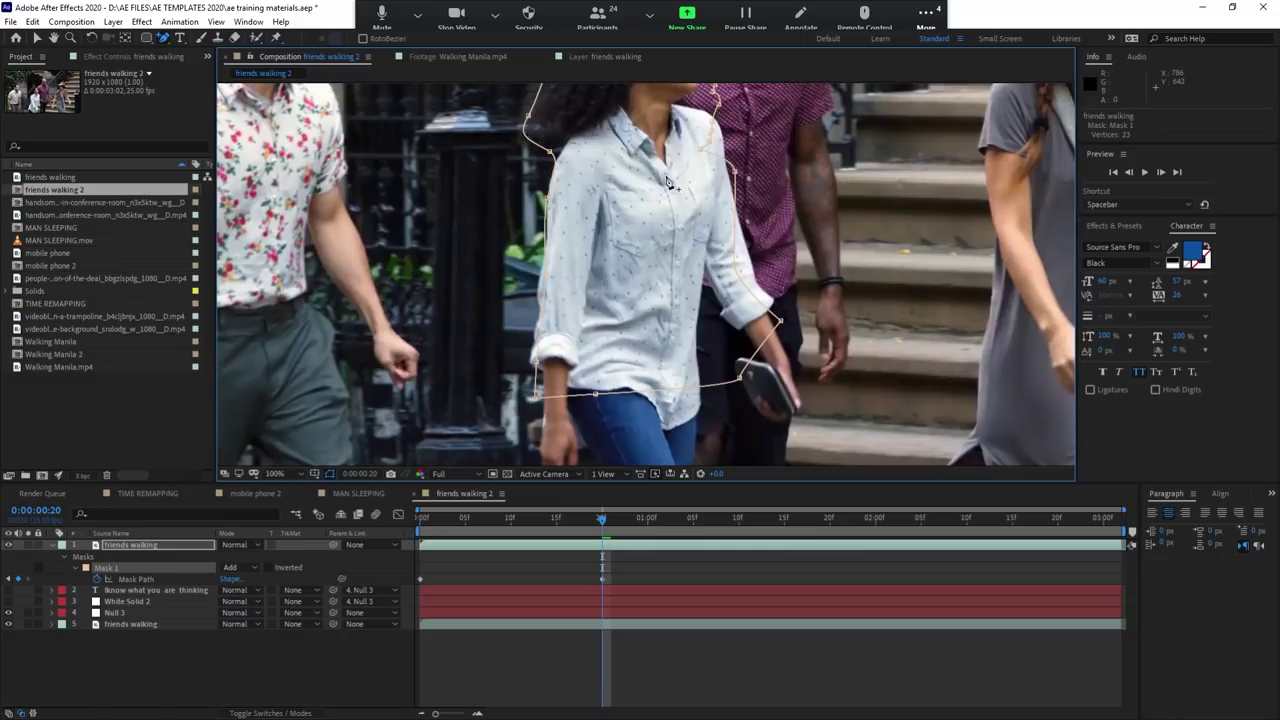
pyautogui.scroll(2, 725, 268)
pyautogui.scroll(1, 712, 276)
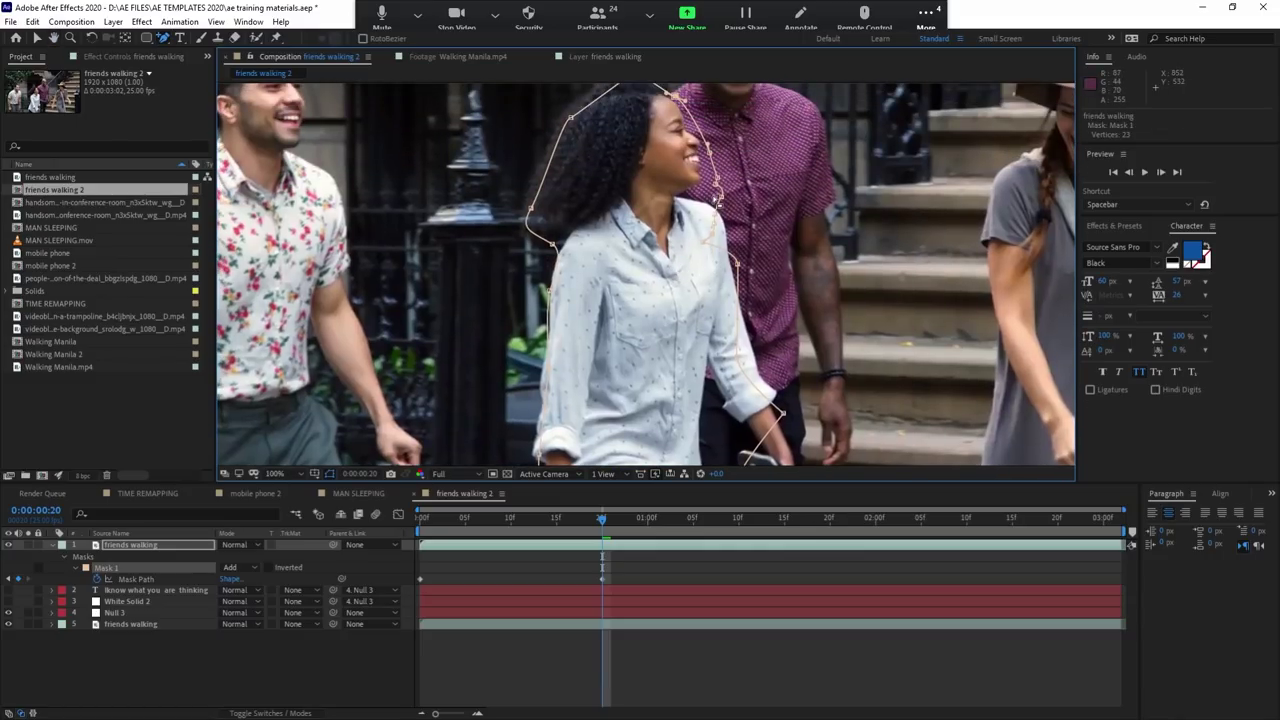
pyautogui.scroll(2, 717, 203)
pyautogui.moveTo(722, 163); pyautogui.dragTo(673, 185)
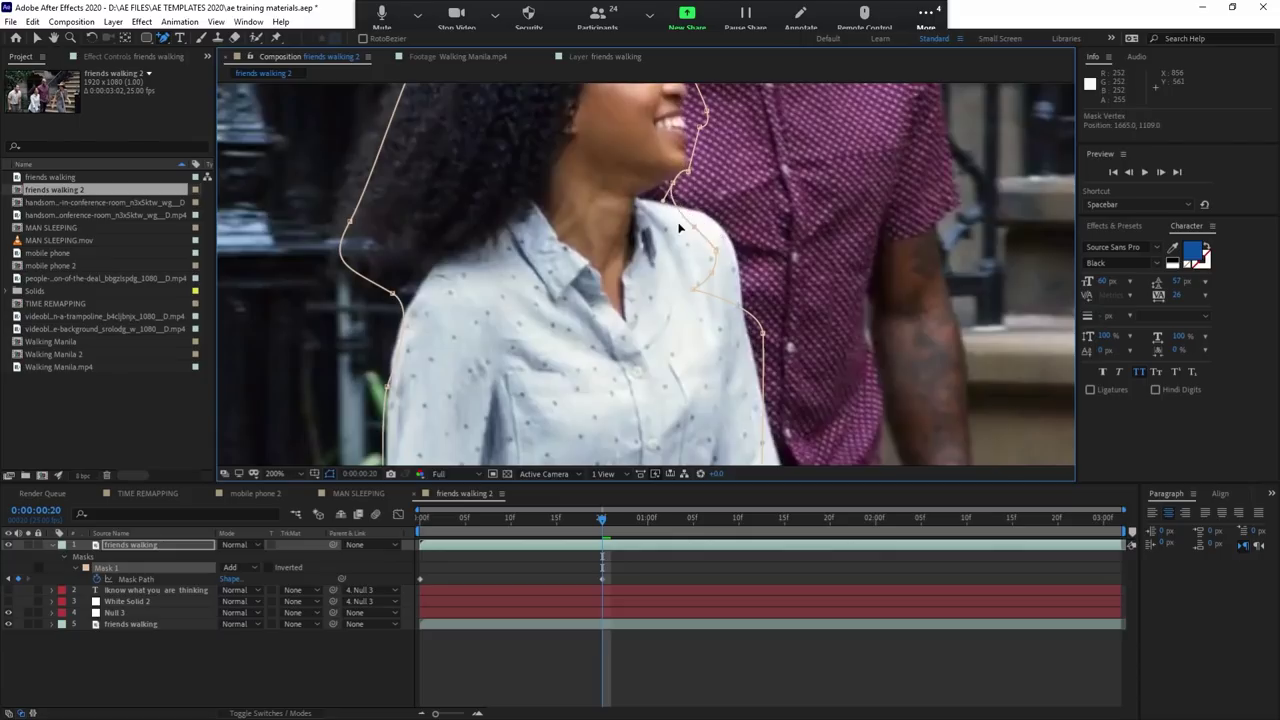
pyautogui.moveTo(673, 186)
pyautogui.mouseDown()
pyautogui.moveTo(648, 195)
pyautogui.moveTo(676, 185)
pyautogui.mouseUp()
pyautogui.moveTo(715, 250); pyautogui.dragTo(722, 216)
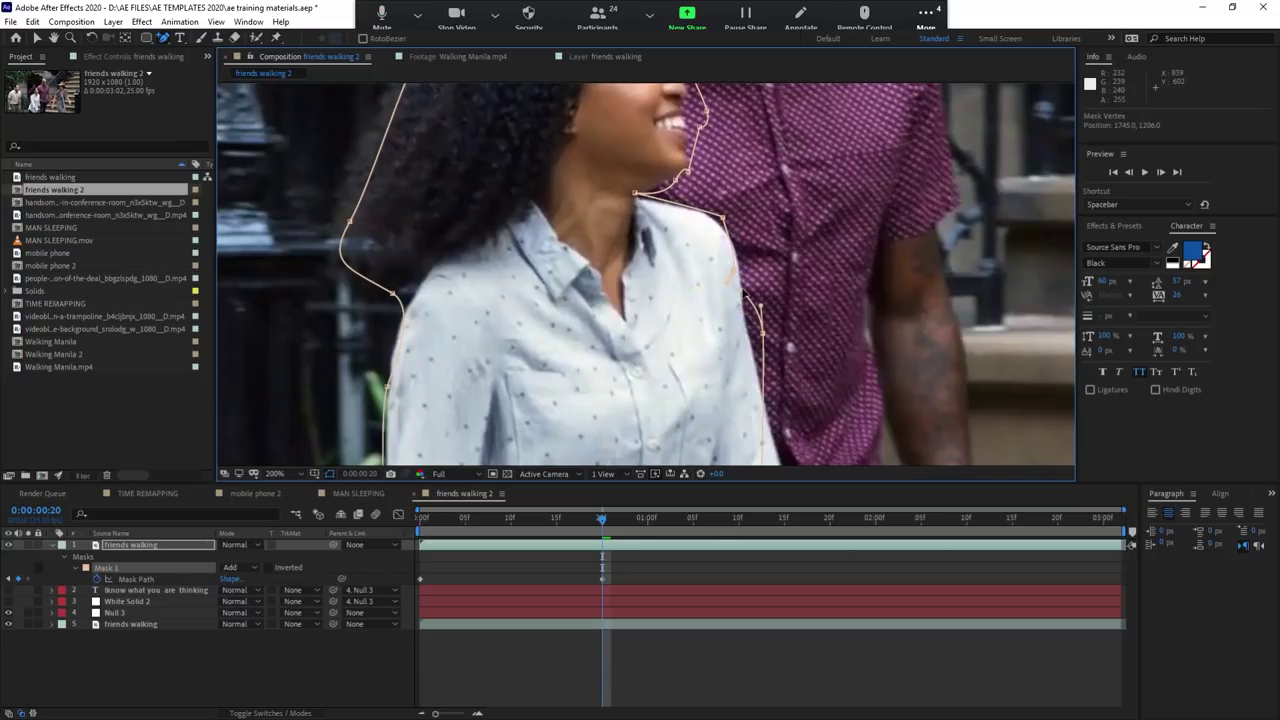
pyautogui.press(',')
pyautogui.press(',')
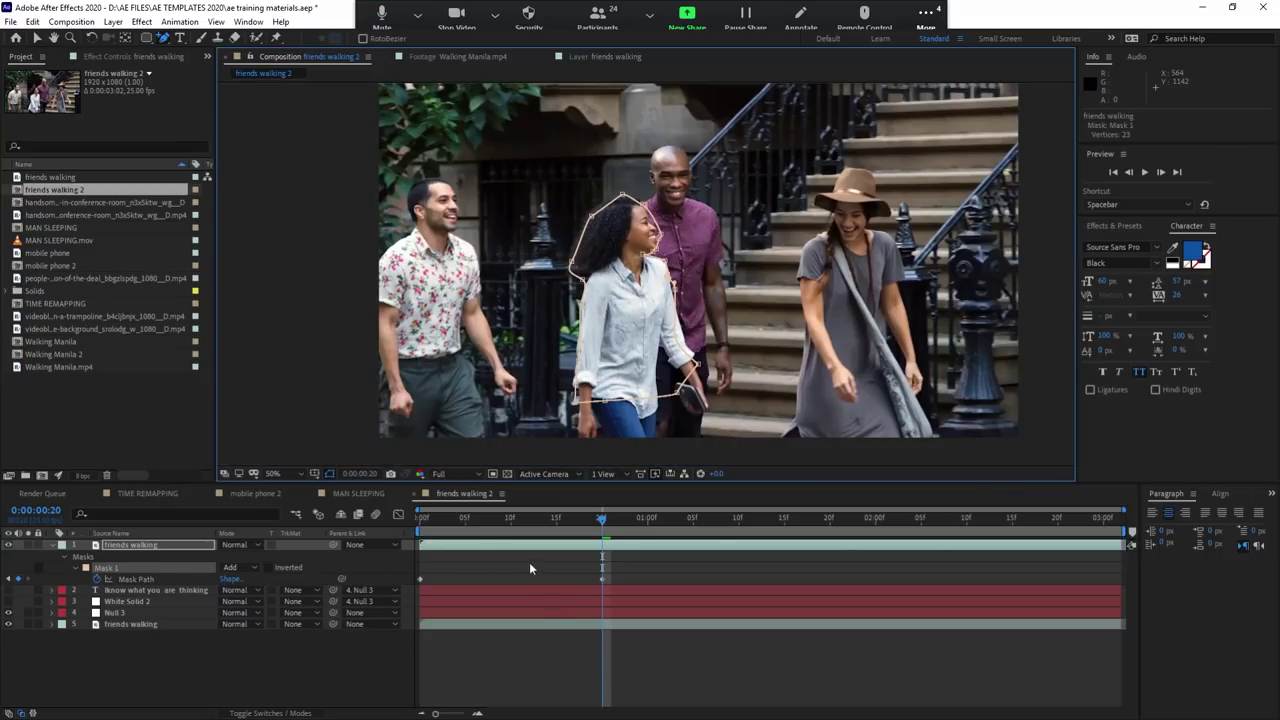
# Step: Make the speech bubble, solid and null layers visible, select the text and White Solid 2 layers, and preview
pyautogui.moveTo(438, 515); pyautogui.dragTo(569, 515)
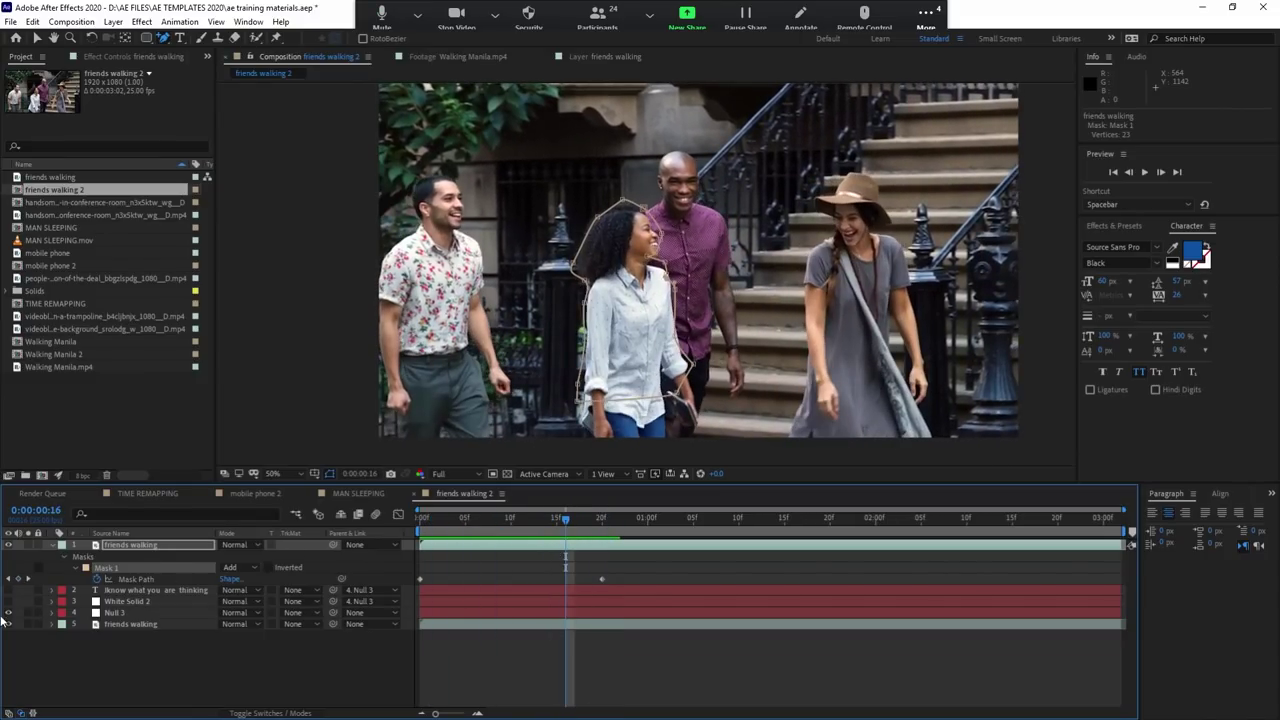
pyautogui.moveTo(9, 607); pyautogui.dragTo(9, 590)
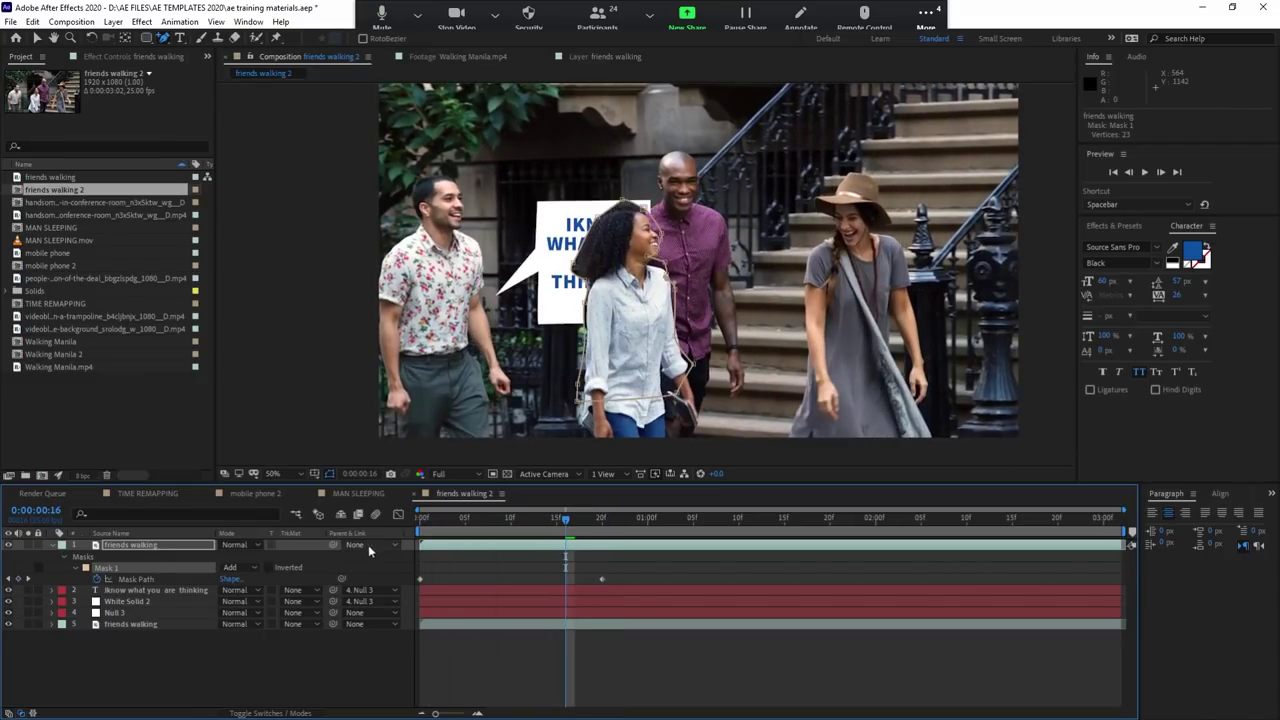
pyautogui.moveTo(433, 518); pyautogui.dragTo(464, 519)
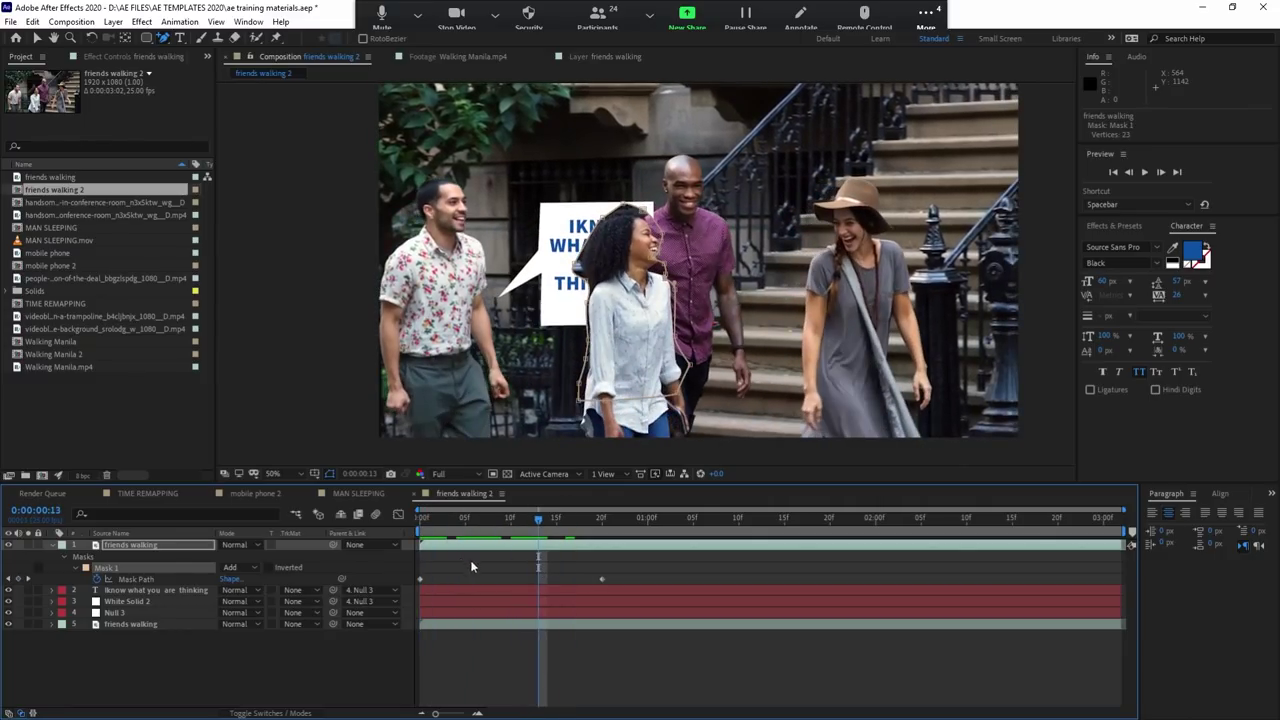
pyautogui.click(486, 594)
pyautogui.click(523, 545)
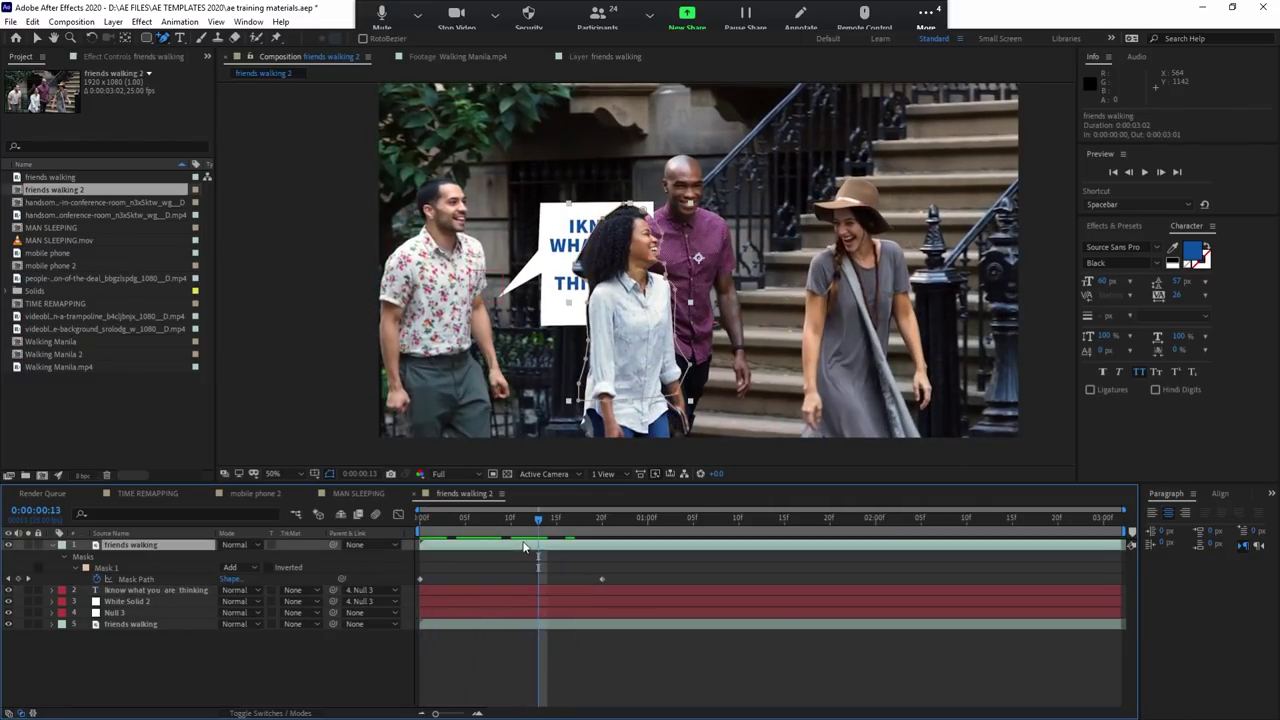
pyautogui.click(518, 590)
pyautogui.click(526, 601)
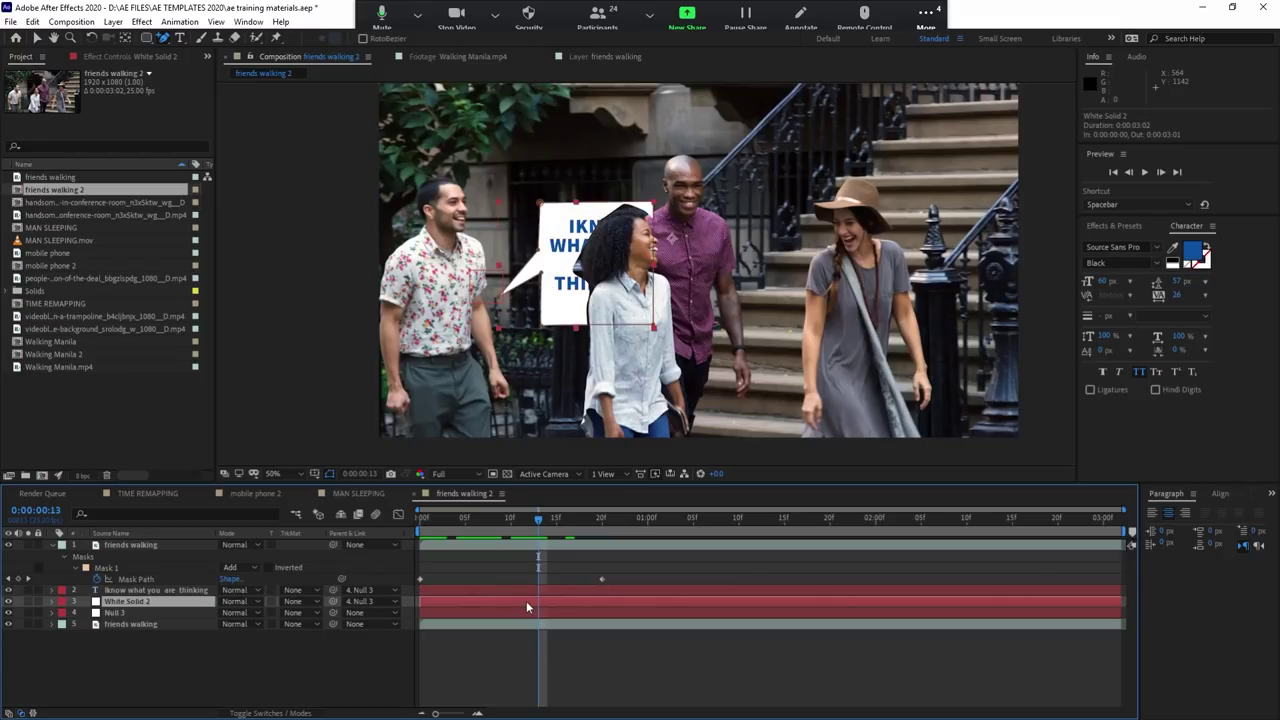
pyautogui.click(489, 594)
pyautogui.keyDown('shift'); pyautogui.click(478, 600); pyautogui.keyUp('shift')
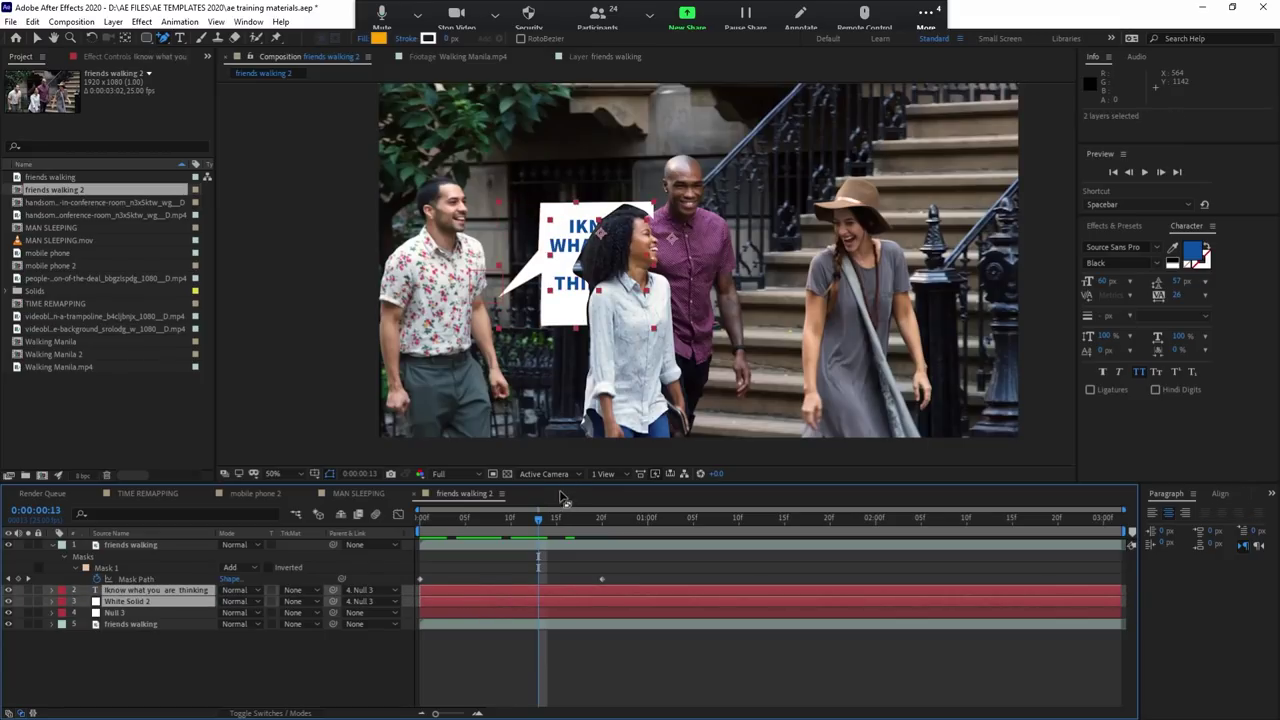
pyautogui.press('space')
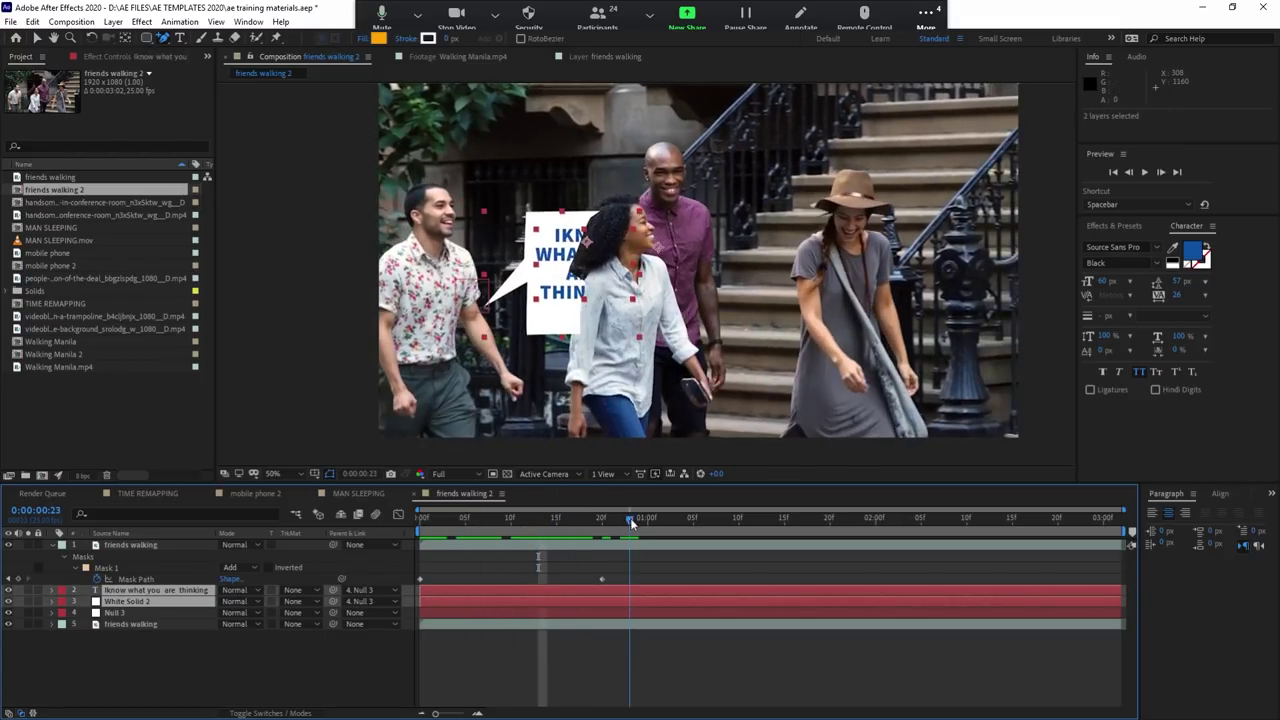
pyautogui.press('space')
# Step: At frame 9, reposition the speech bubble up-left then slightly down-right, previewing each change
pyautogui.click(501, 517)
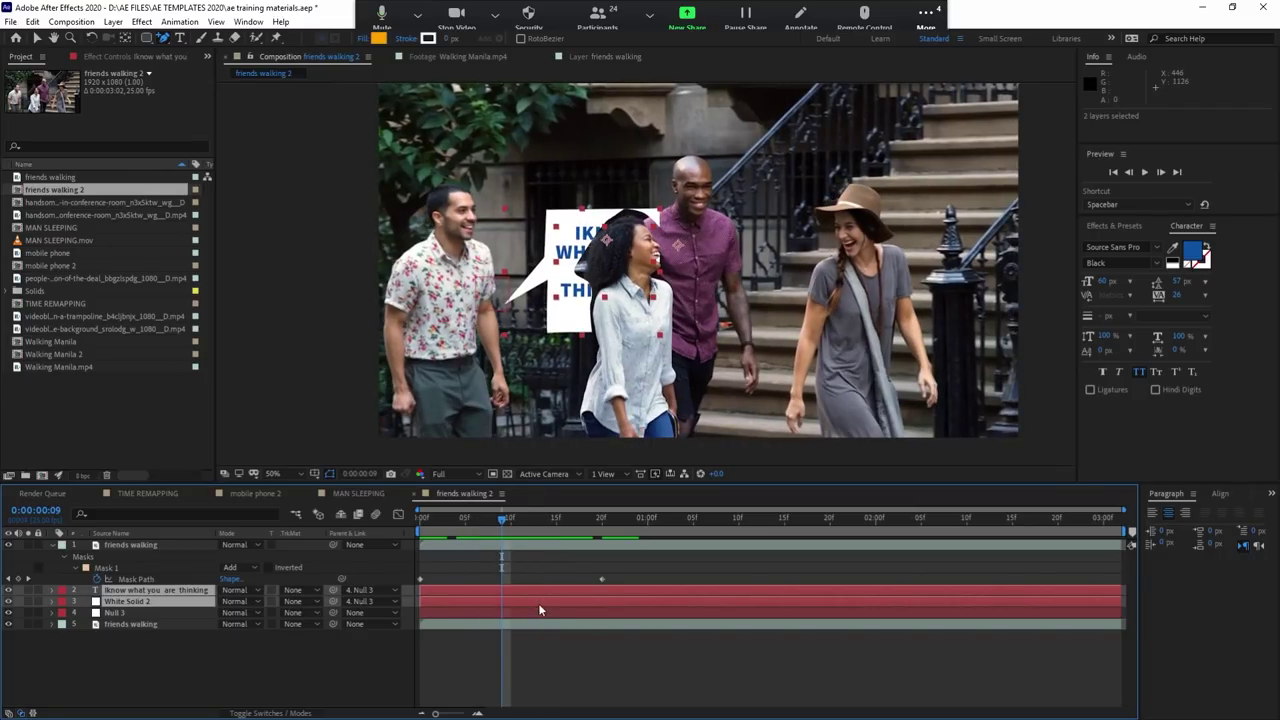
pyautogui.moveTo(567, 327); pyautogui.dragTo(556, 283)
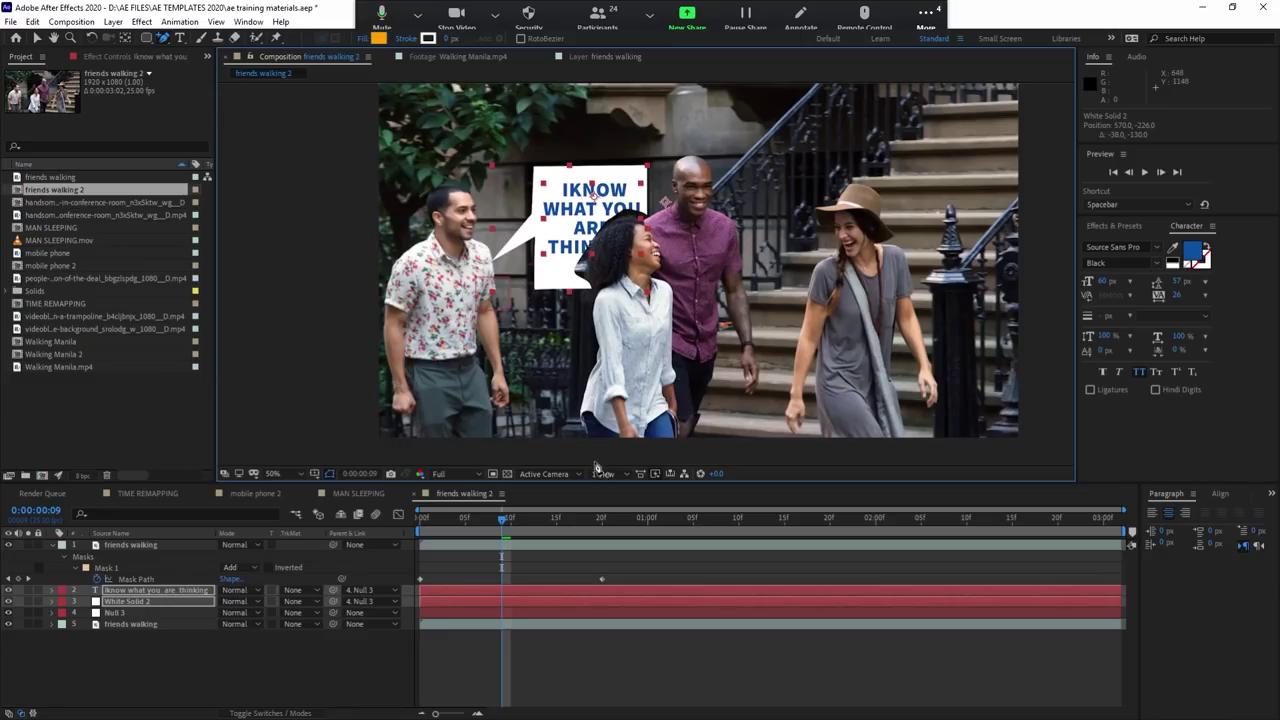
pyautogui.press('space')
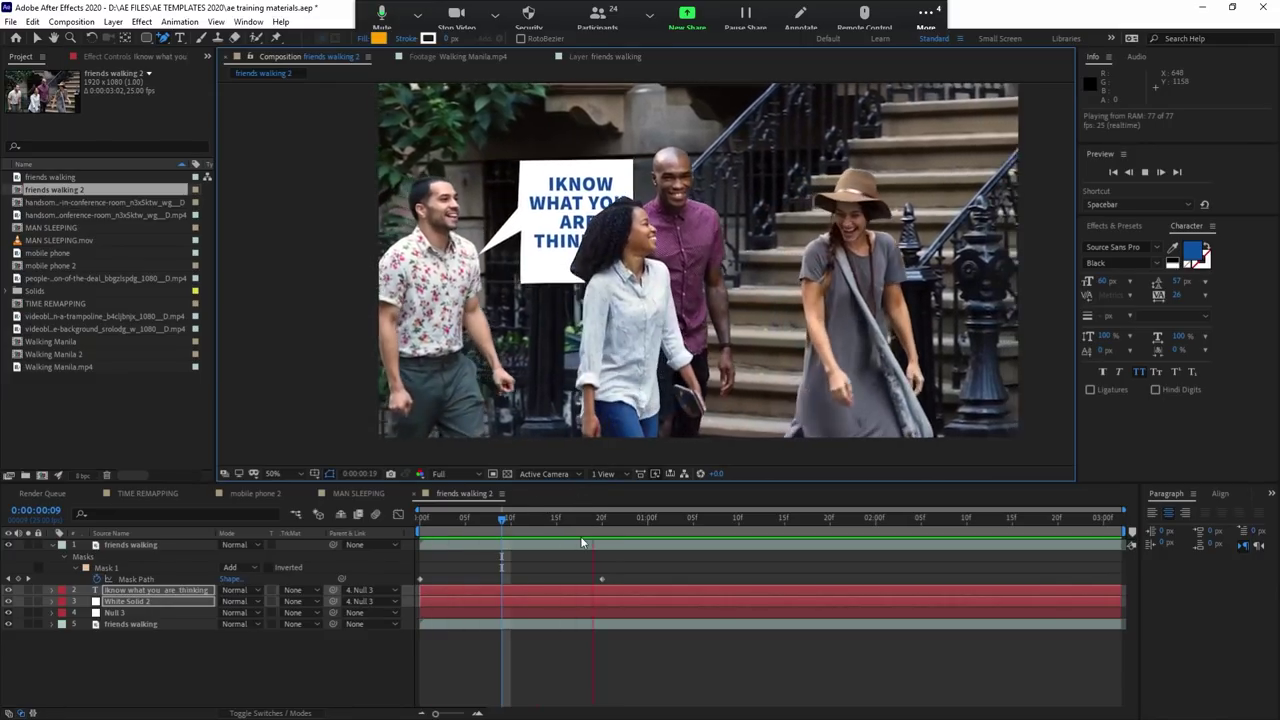
pyautogui.press('space')
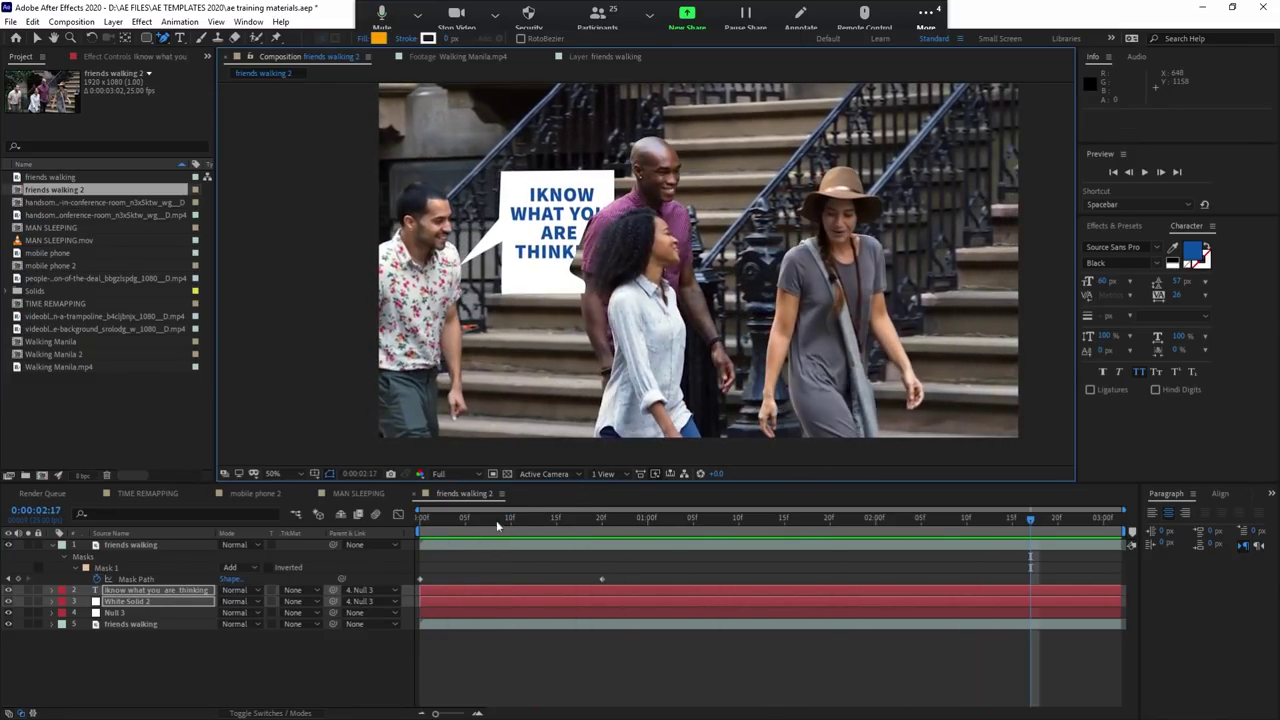
pyautogui.click(604, 520)
pyautogui.press('space')
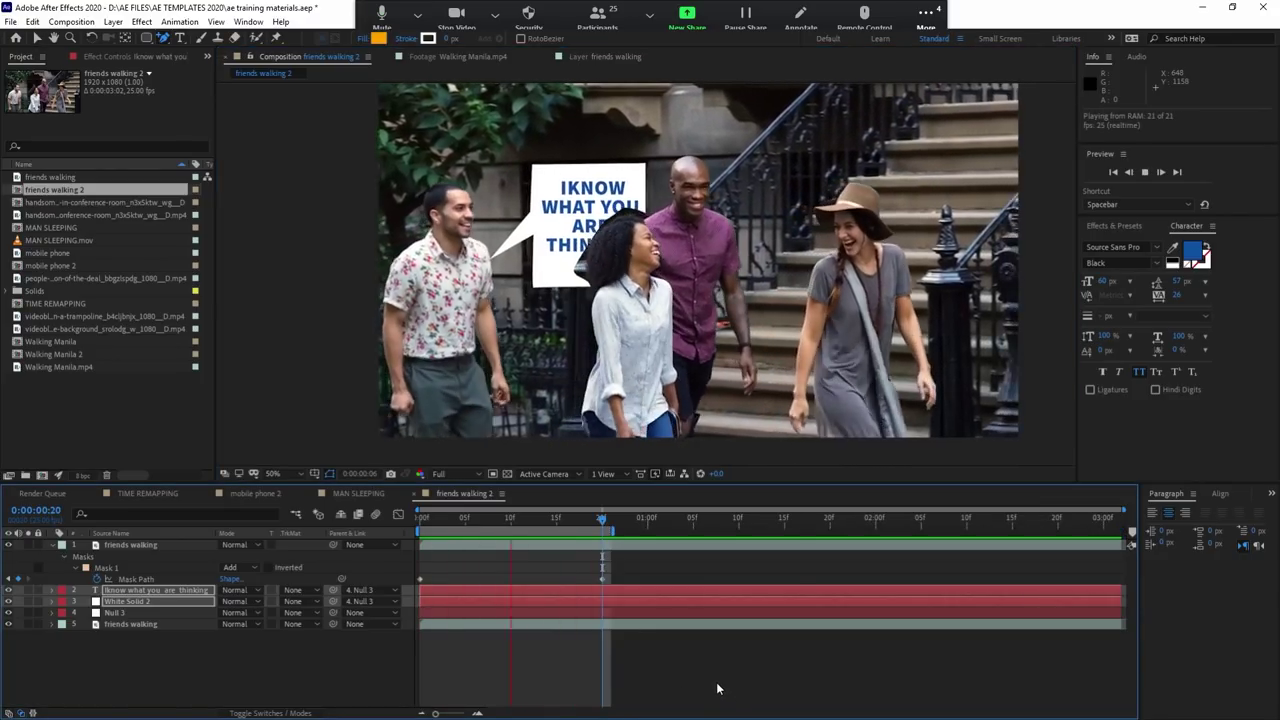
pyautogui.press('space')
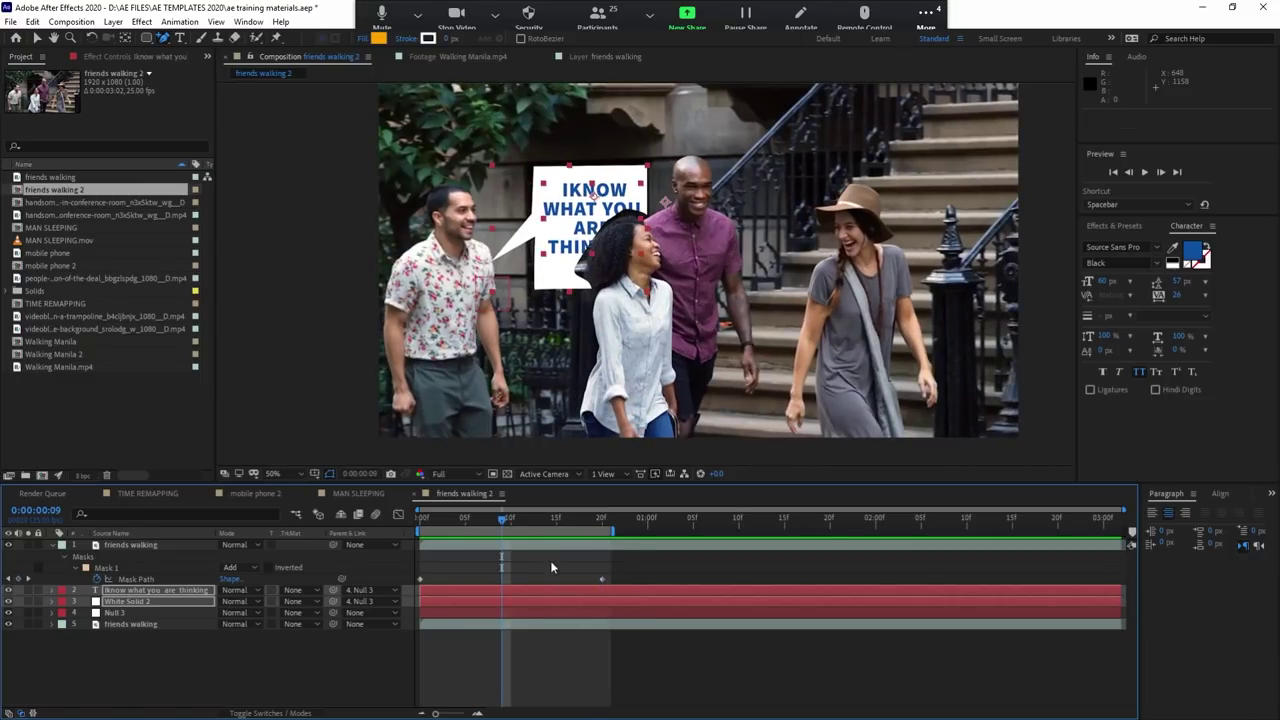
pyautogui.moveTo(549, 290); pyautogui.dragTo(565, 300)
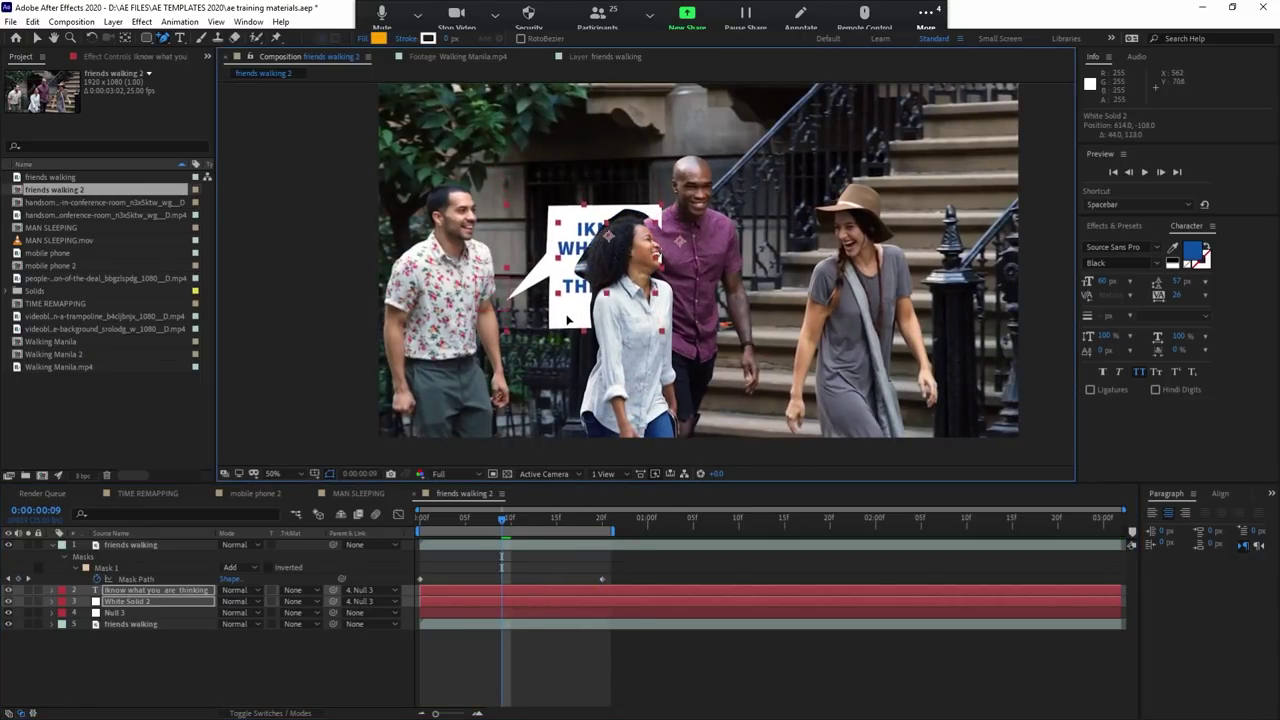
pyautogui.press('space')
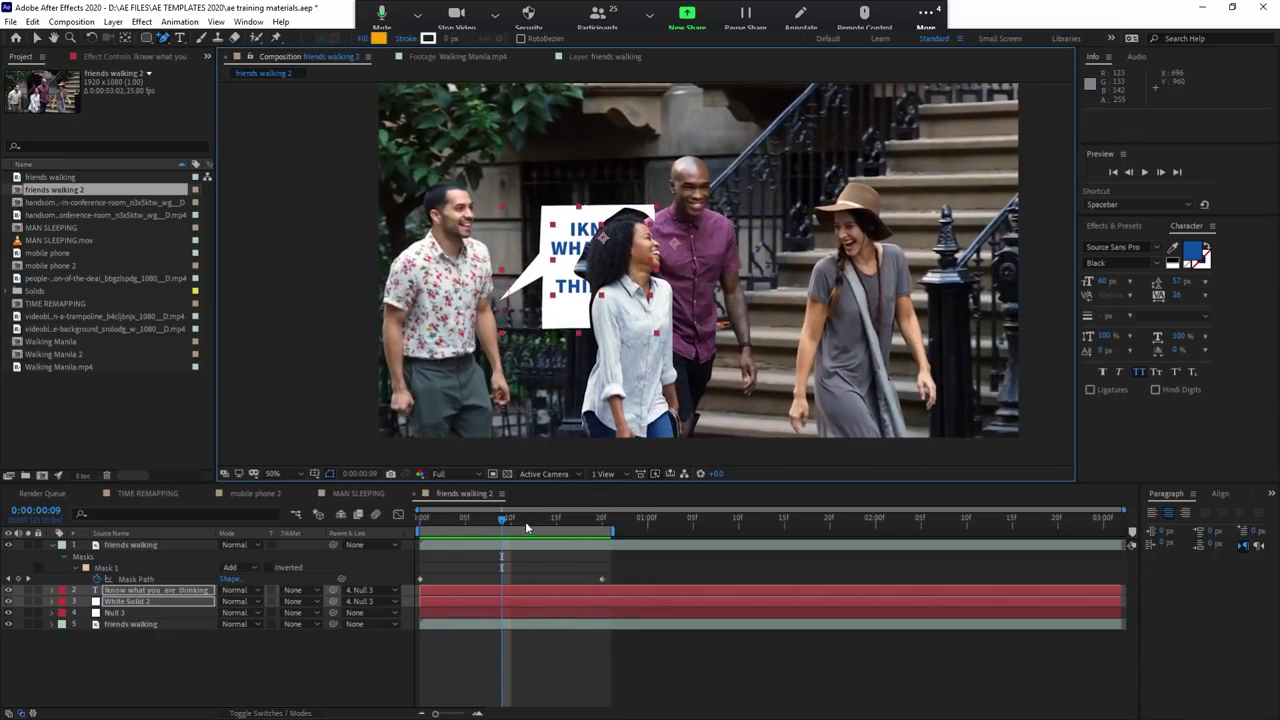
pyautogui.moveTo(441, 516); pyautogui.dragTo(558, 518)
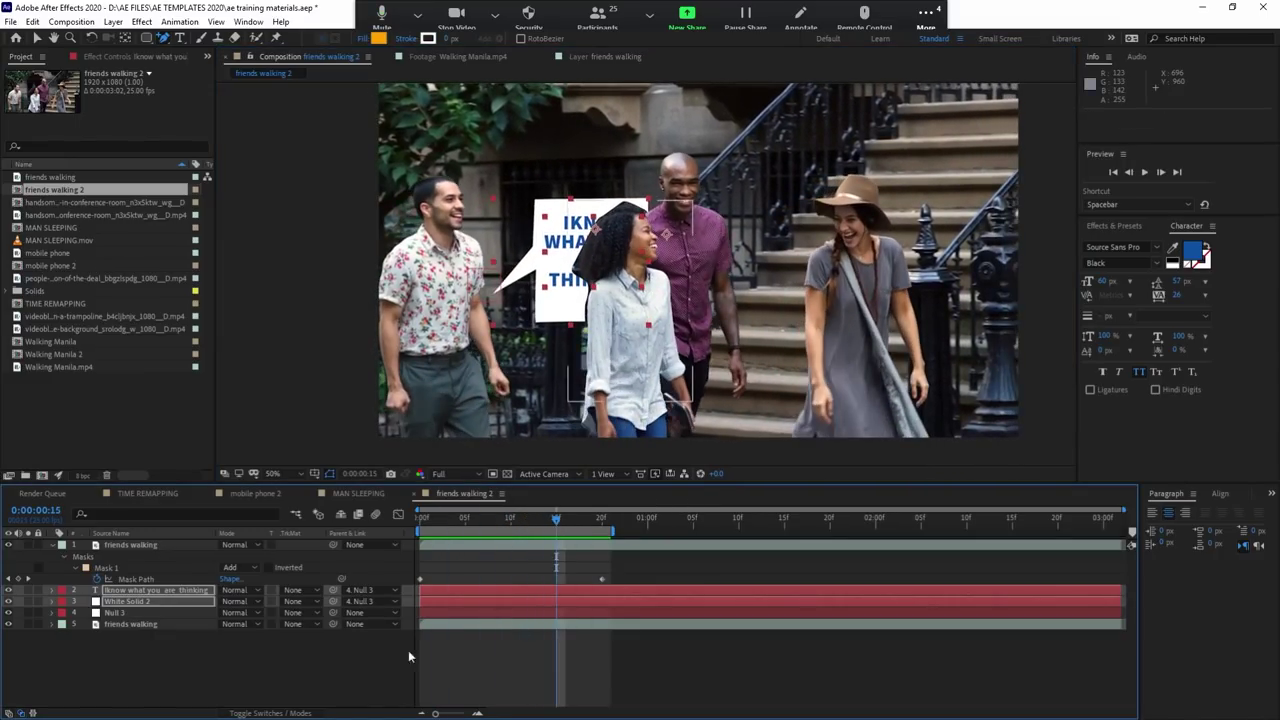
# Step: Delete the masked friends walking layer and set the work area end to 0:00:02:07, then preview
pyautogui.press('Delete')
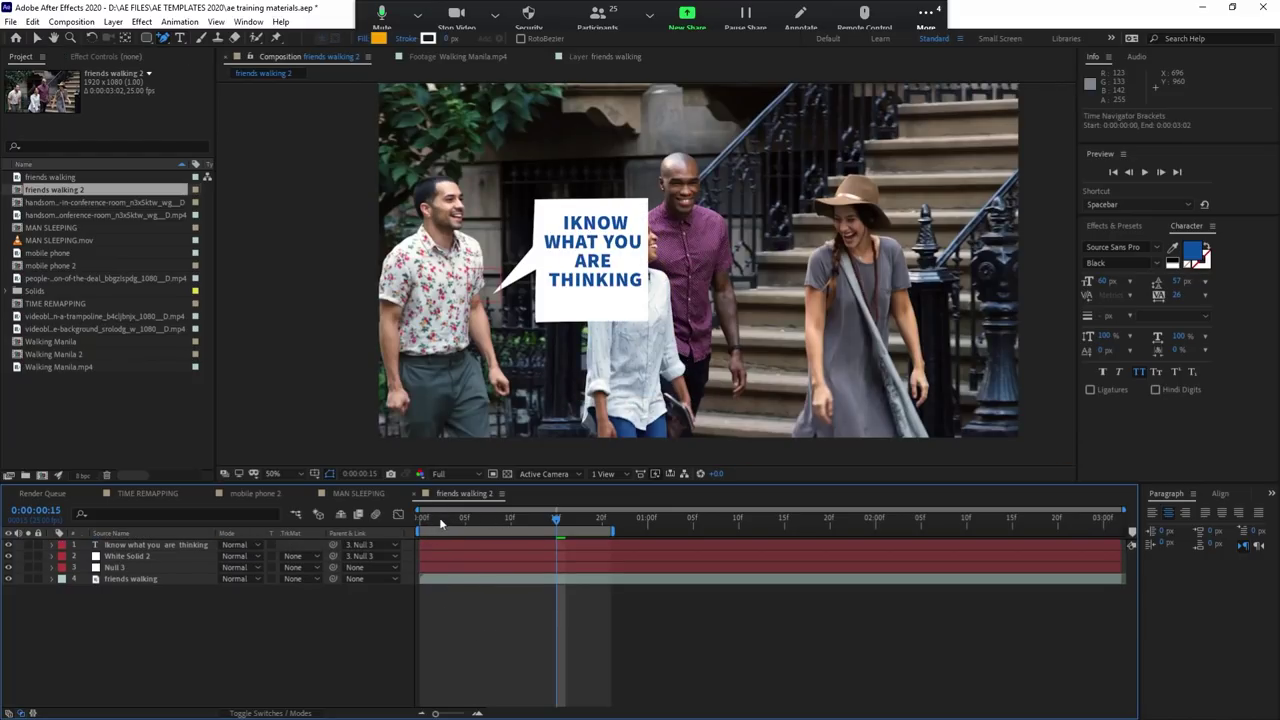
pyautogui.press('space')
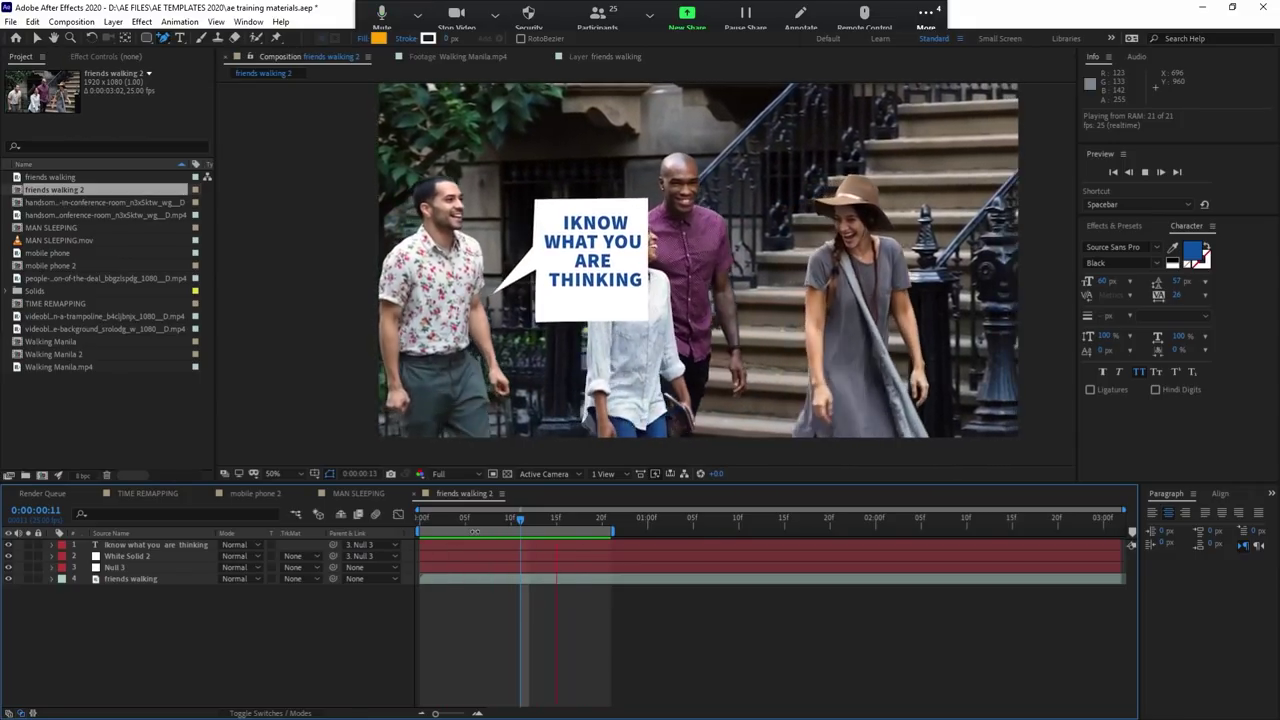
pyautogui.click(569, 521)
pyautogui.moveTo(889, 526); pyautogui.dragTo(936, 528)
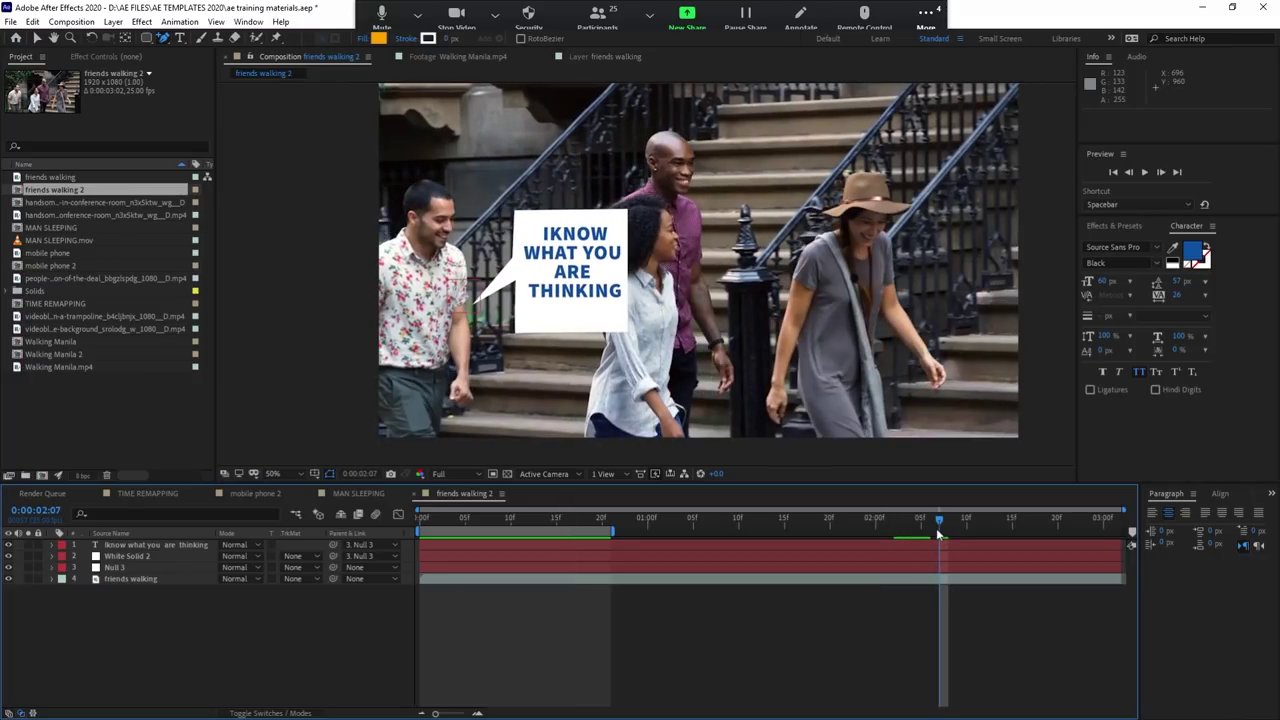
pyautogui.press('n')
pyautogui.press('space')
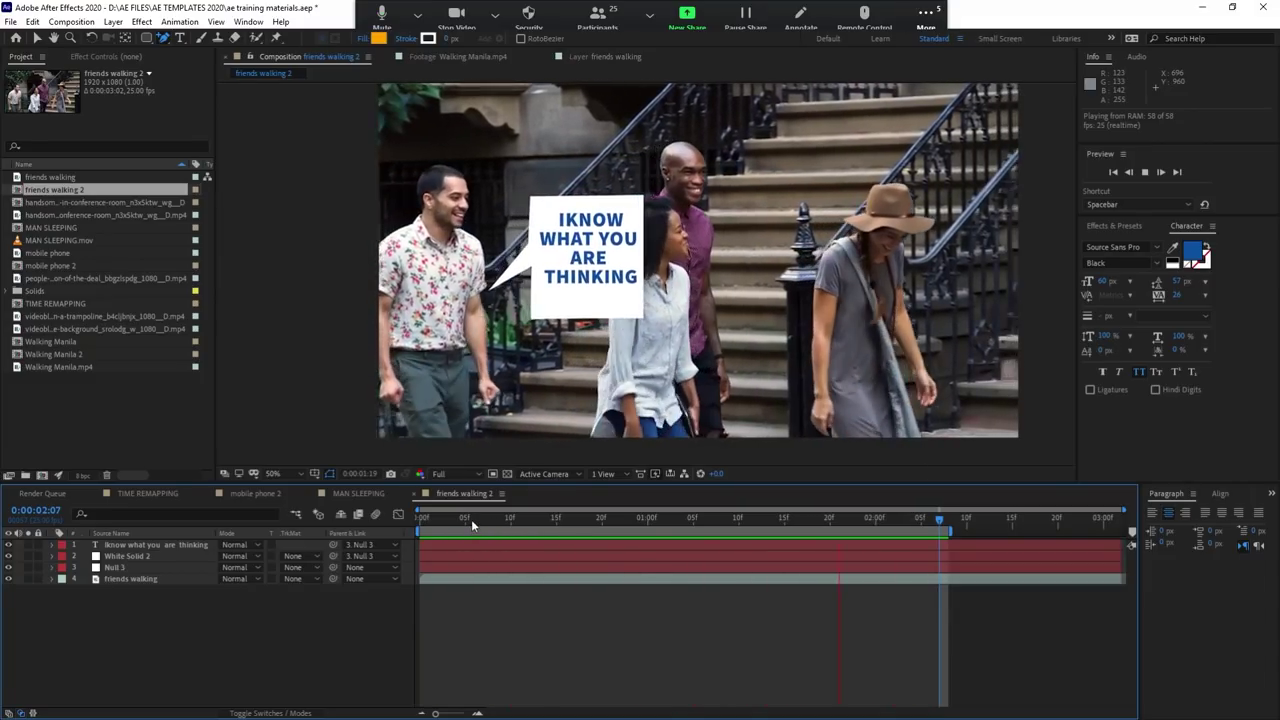
pyautogui.click(471, 519)
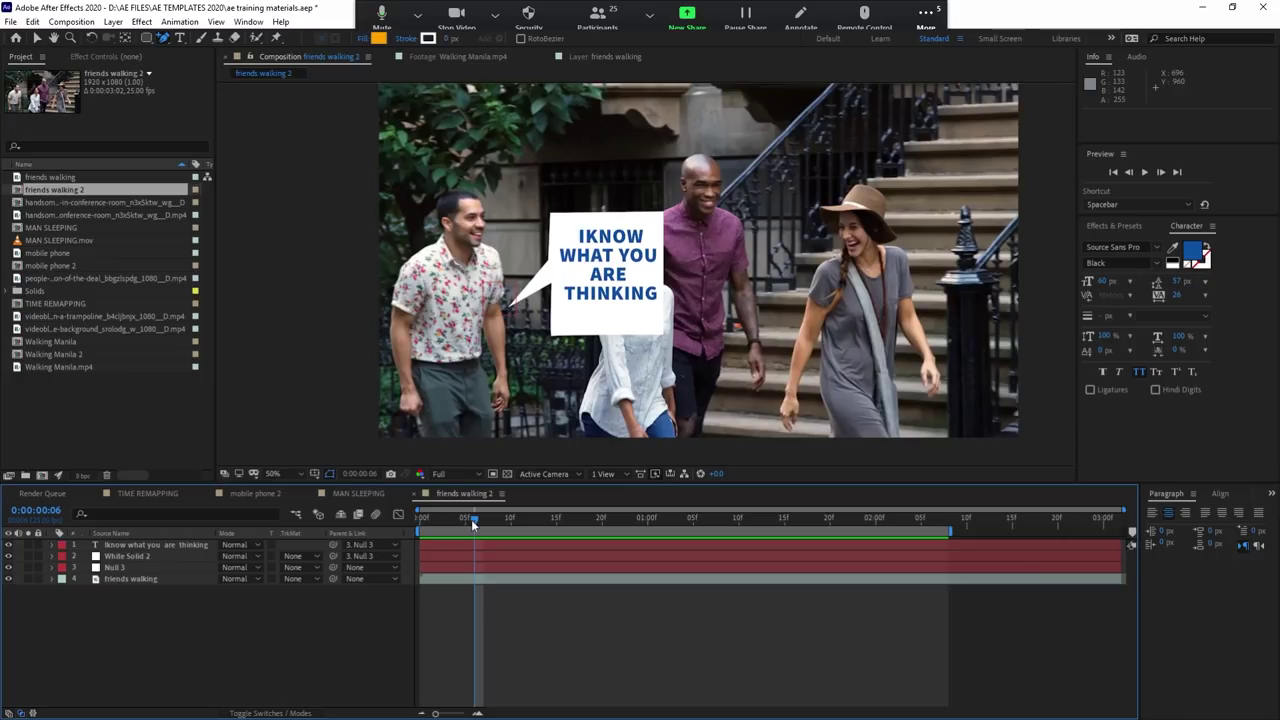
# Step: Select all four layers in the composition
pyautogui.click(468, 546)
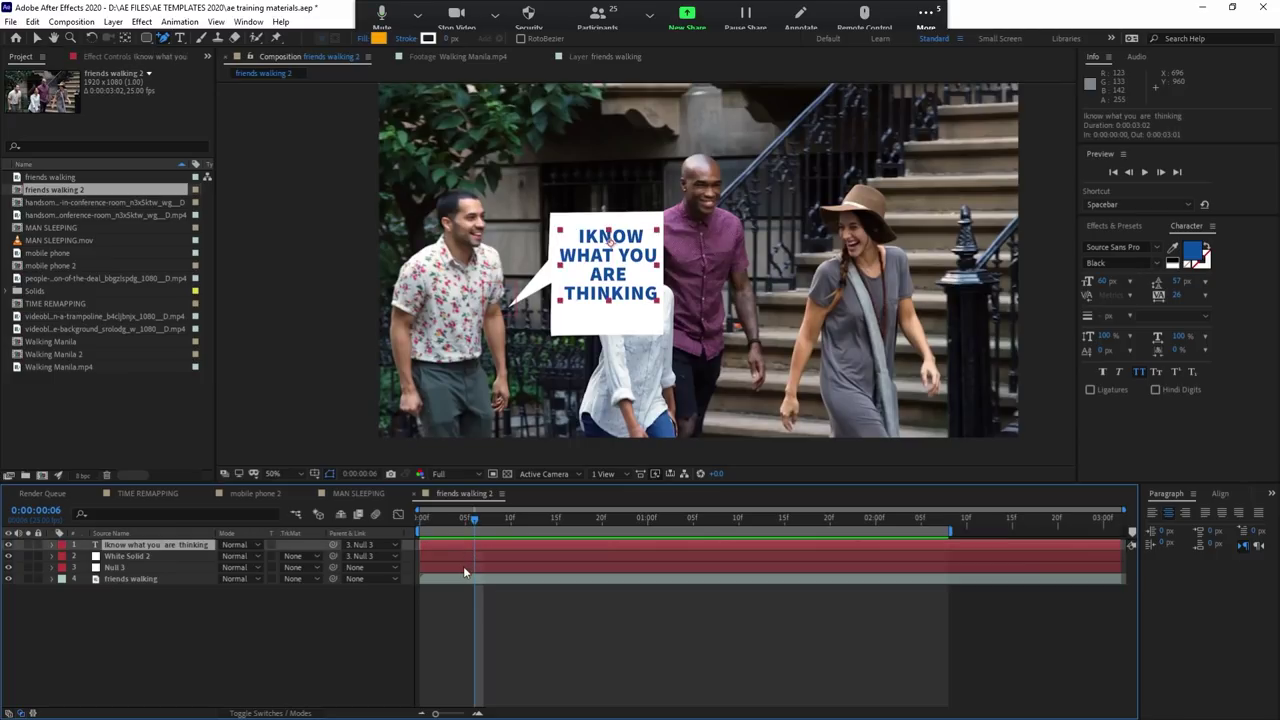
pyautogui.keyDown('shift'); pyautogui.click(466, 567); pyautogui.keyUp('shift')
pyautogui.keyDown('shift'); pyautogui.click(460, 582); pyautogui.keyUp('shift')
# Step: Delete the four layers and drop the mobile phone footage into the composition
pyautogui.press('Delete')
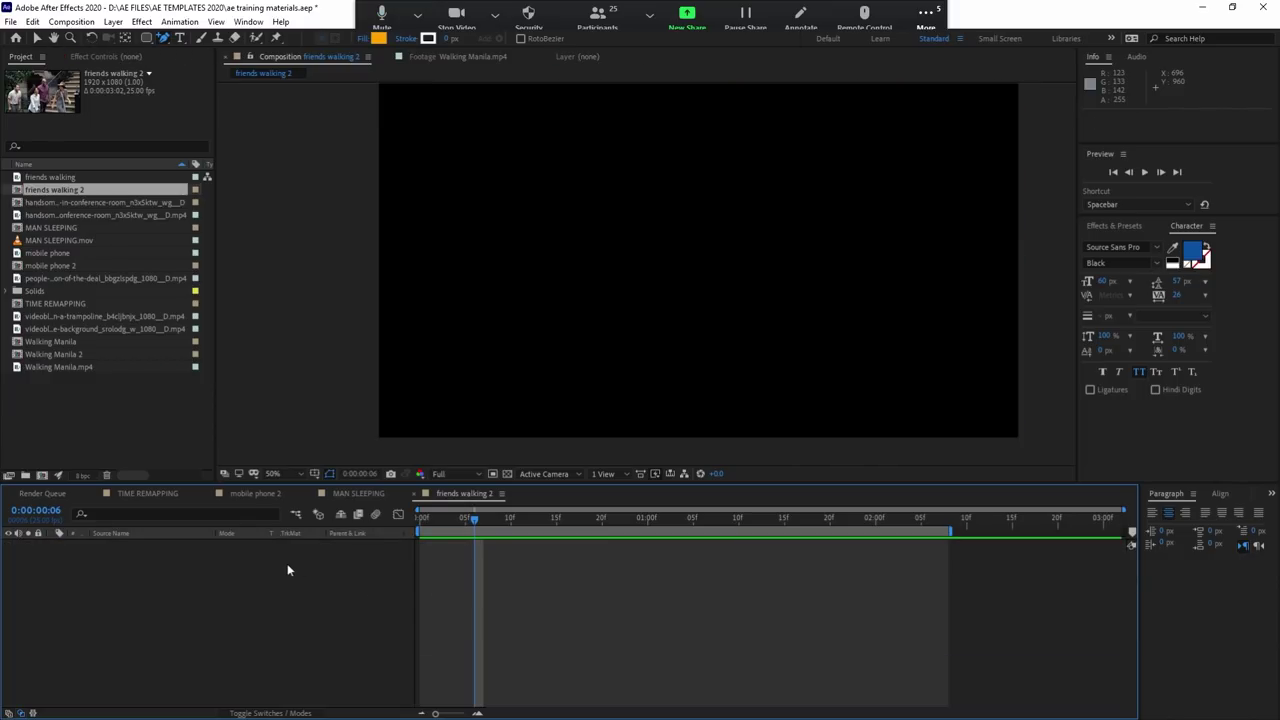
pyautogui.click(48, 318)
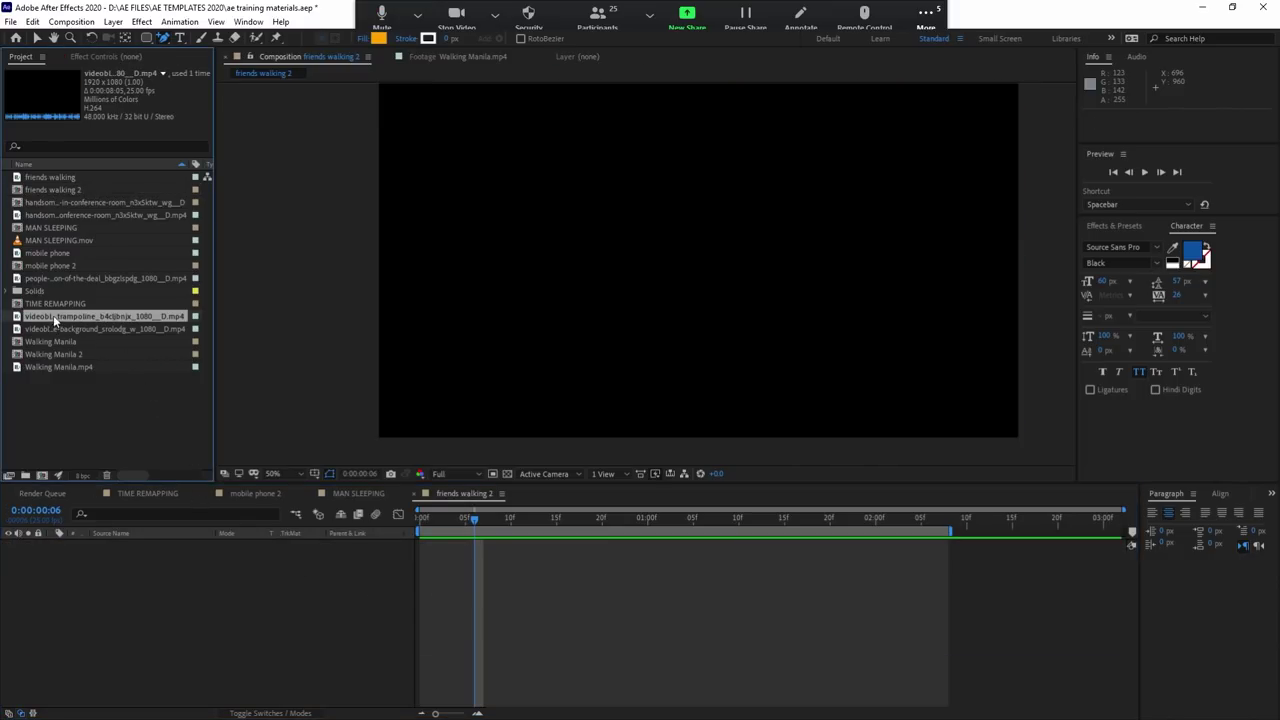
pyautogui.click(51, 252)
pyautogui.moveTo(97, 560); pyautogui.dragTo(100, 562)
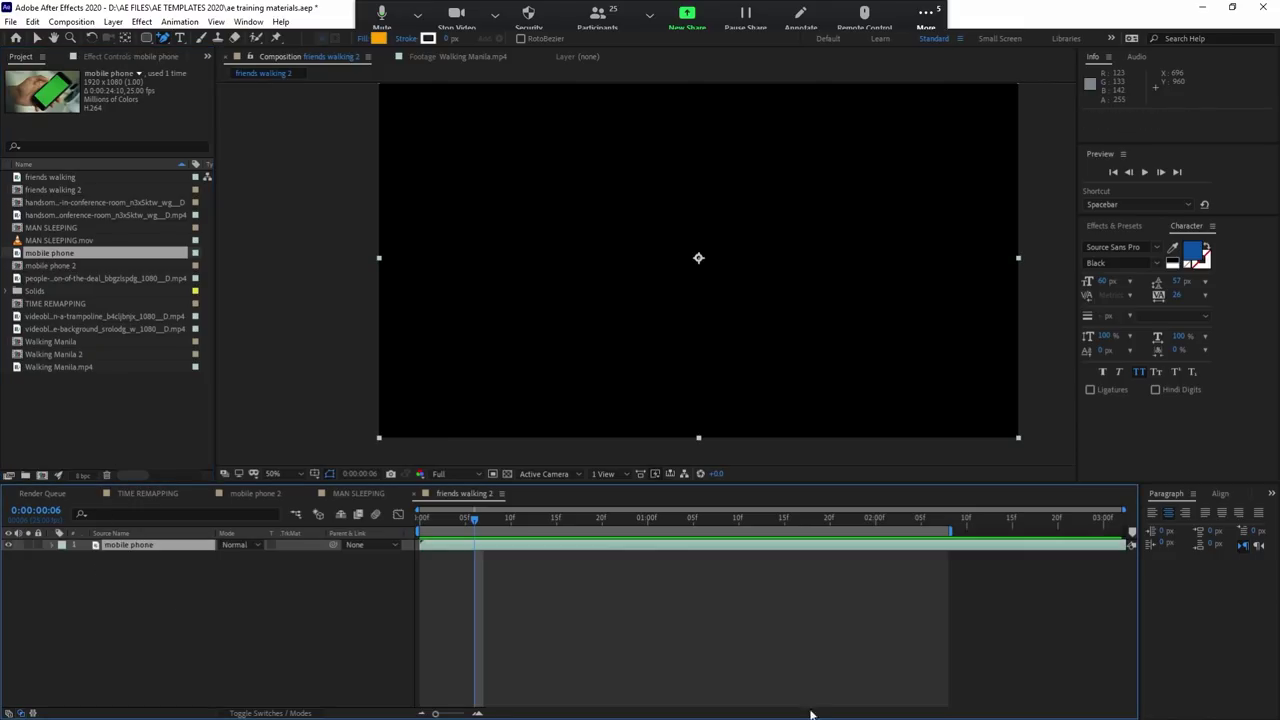
# Step: Scrub the phone footage, extend the work area to 0:00:02:23, then remove the phone layer
pyautogui.moveTo(436, 517)
pyautogui.mouseDown()
pyautogui.moveTo(729, 532)
pyautogui.moveTo(685, 532)
pyautogui.mouseUp()
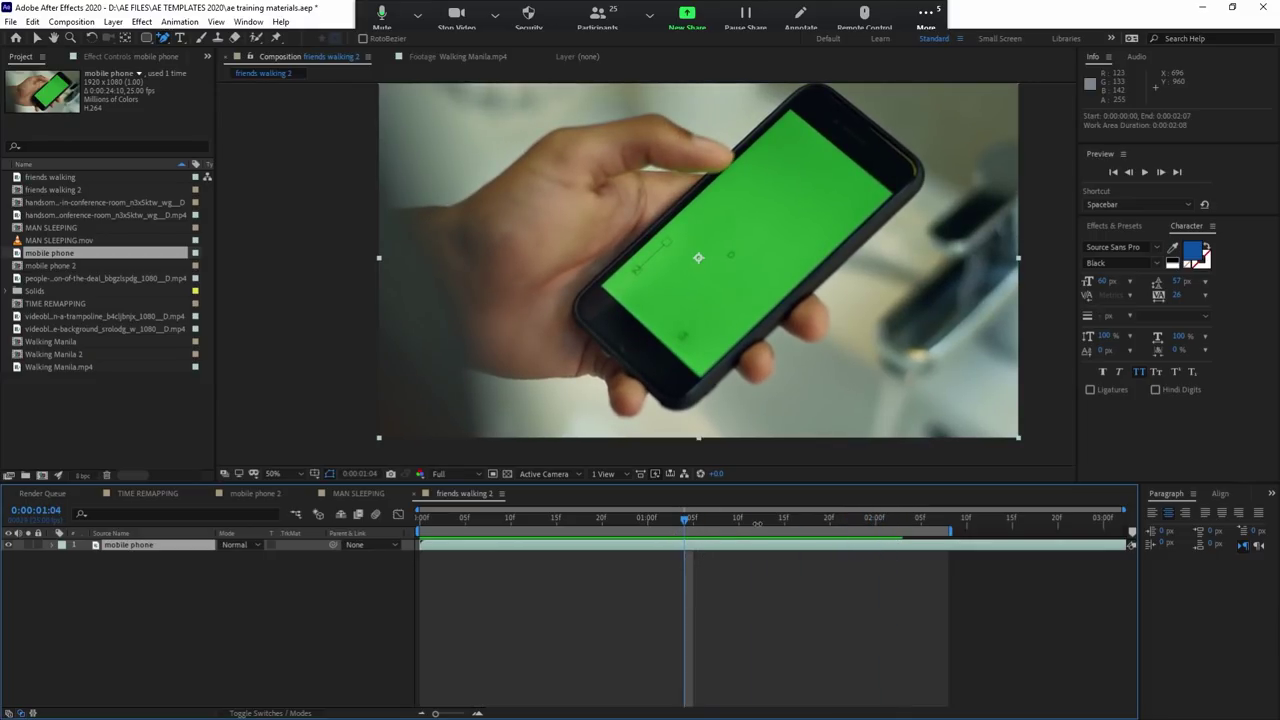
pyautogui.click(757, 519)
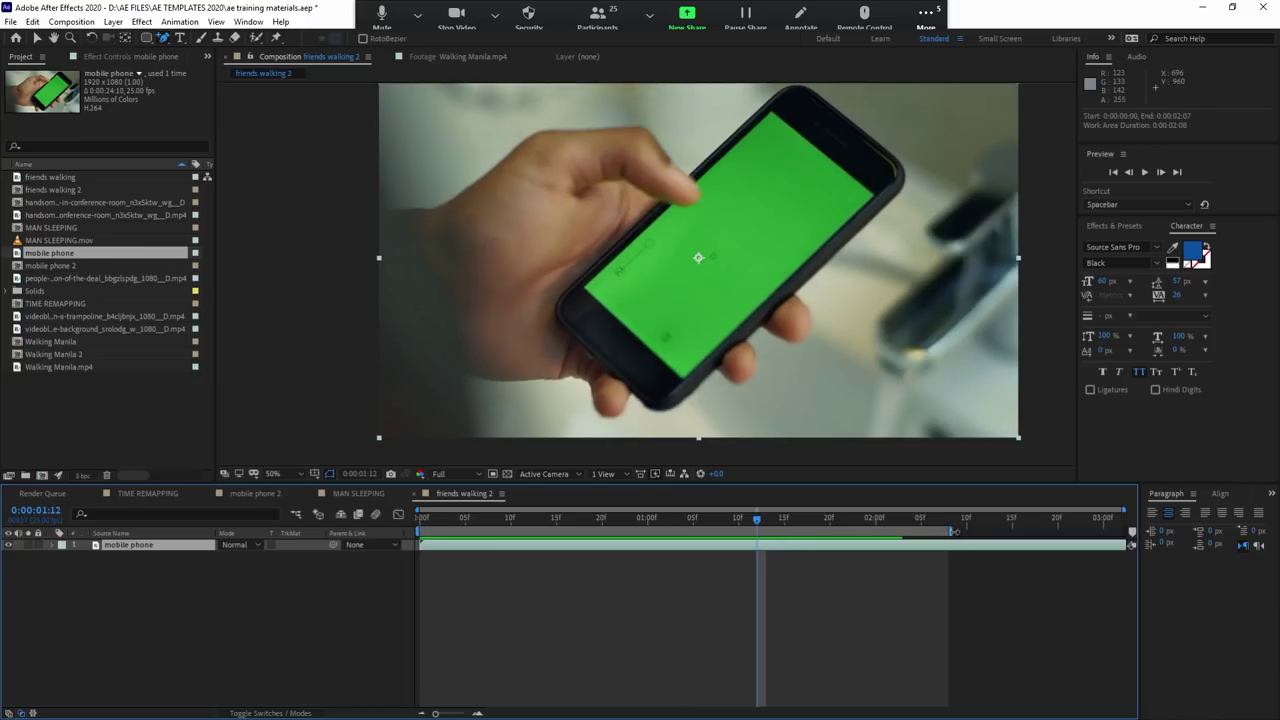
pyautogui.moveTo(953, 531); pyautogui.dragTo(1087, 531)
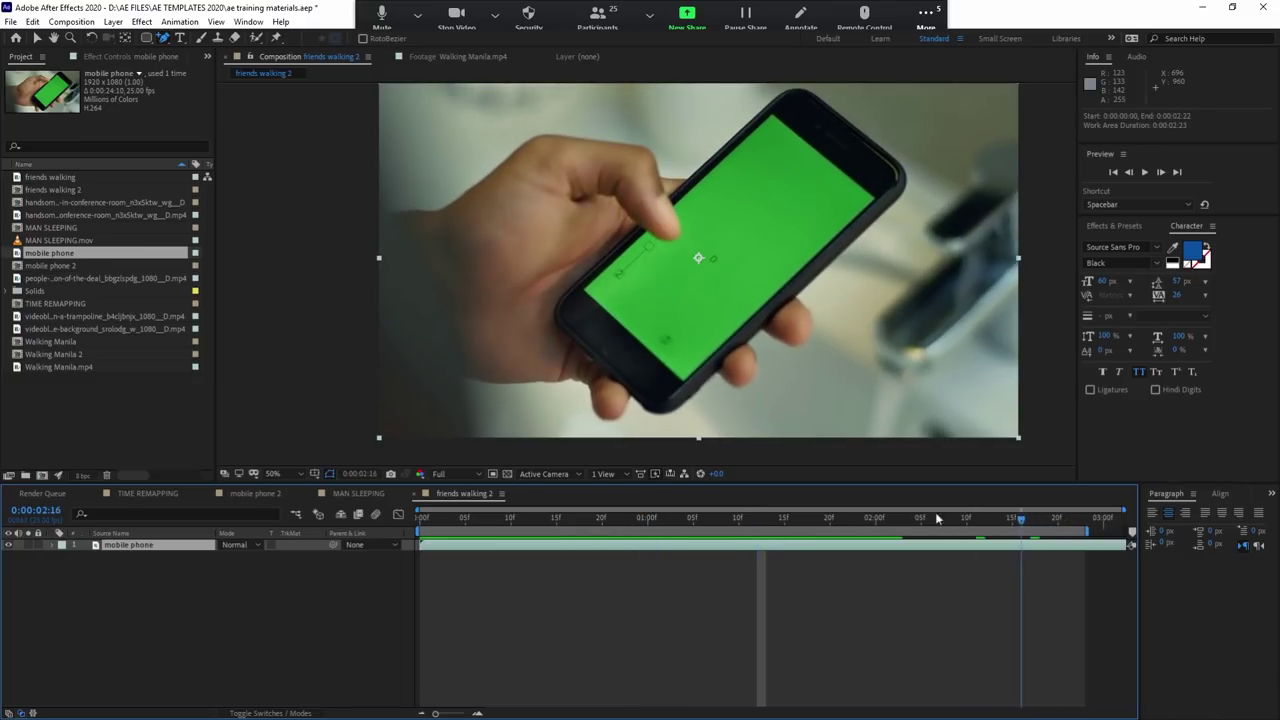
pyautogui.click(666, 518)
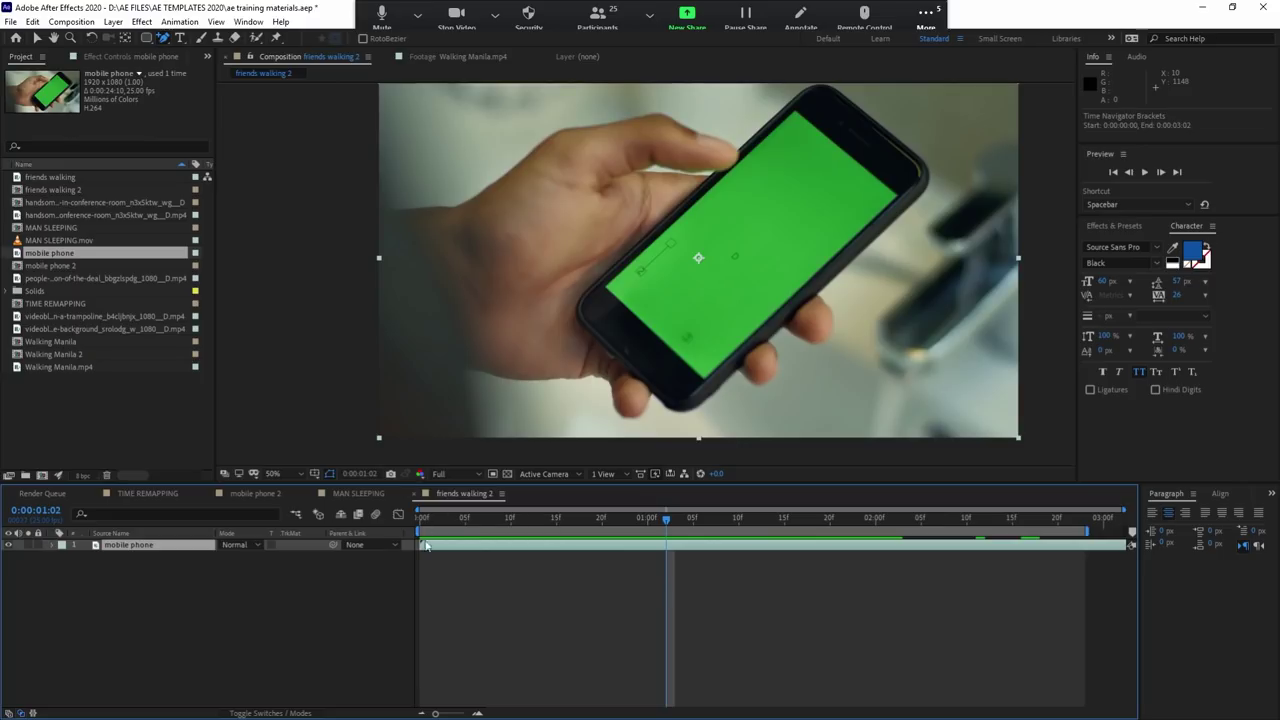
pyautogui.press('Delete')
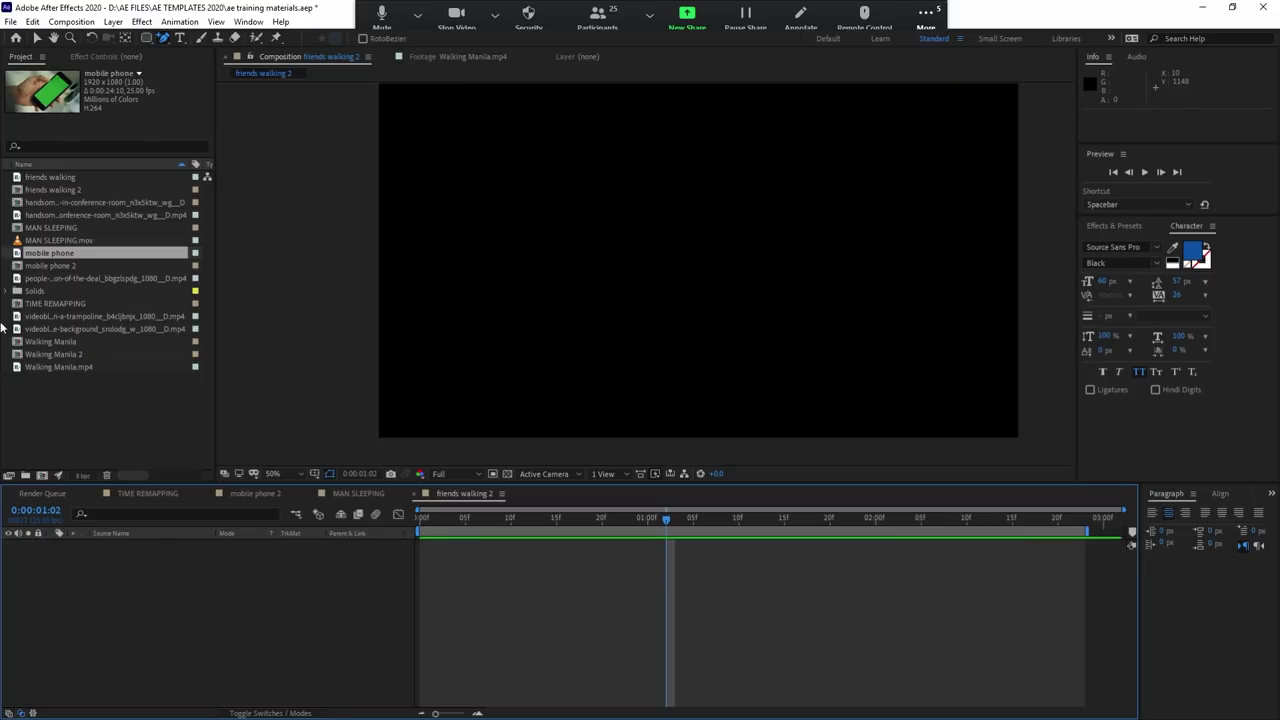
# Step: Create the mobile phone 3 composition from the footage and trim it to its first 0:00:06:00
pyautogui.moveTo(46, 251); pyautogui.dragTo(49, 476)
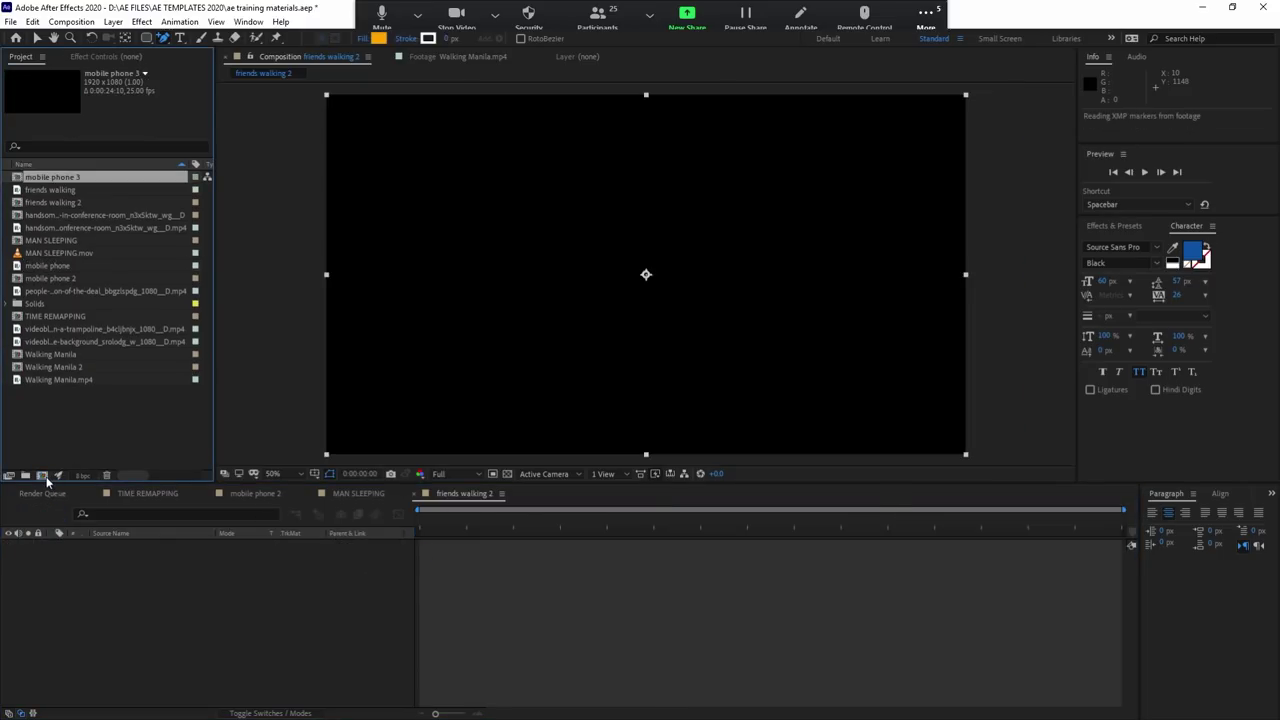
pyautogui.moveTo(443, 521)
pyautogui.mouseDown()
pyautogui.moveTo(618, 540)
pyautogui.moveTo(684, 531)
pyautogui.moveTo(632, 544)
pyautogui.mouseUp()
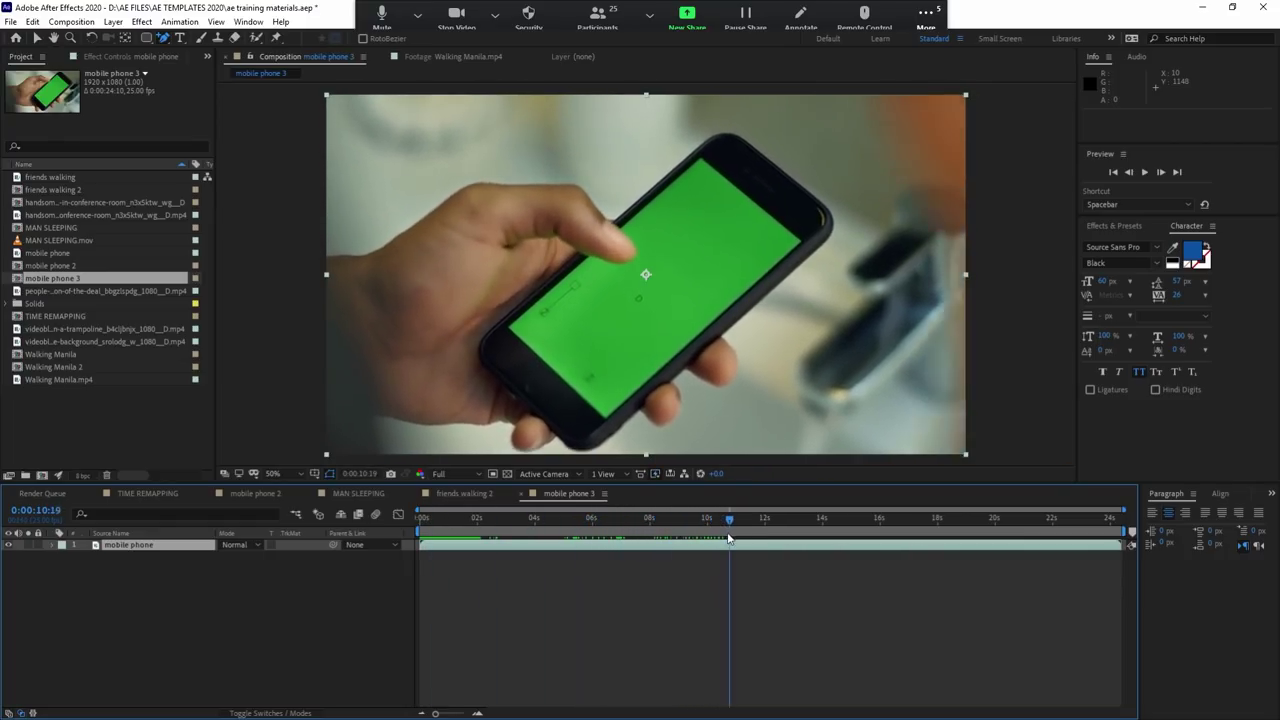
pyautogui.moveTo(532, 538)
pyautogui.mouseDown()
pyautogui.moveTo(627, 527)
pyautogui.moveTo(590, 534)
pyautogui.mouseUp()
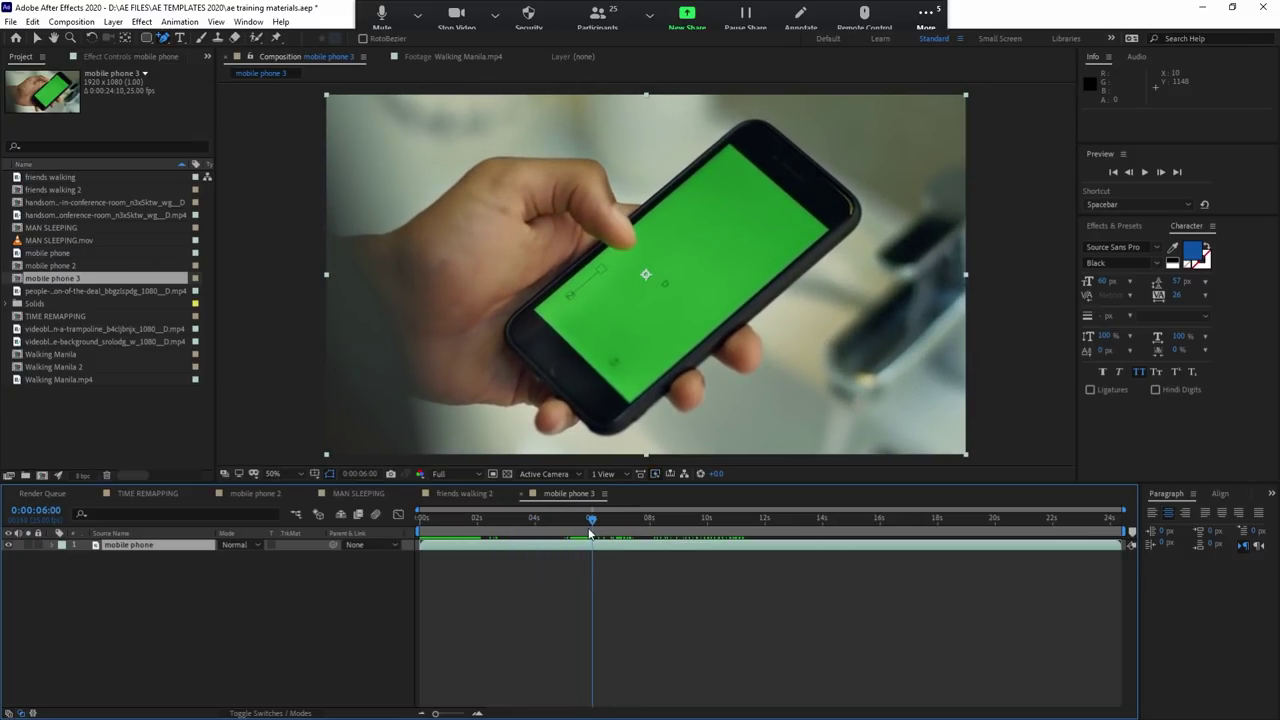
pyautogui.press('n')
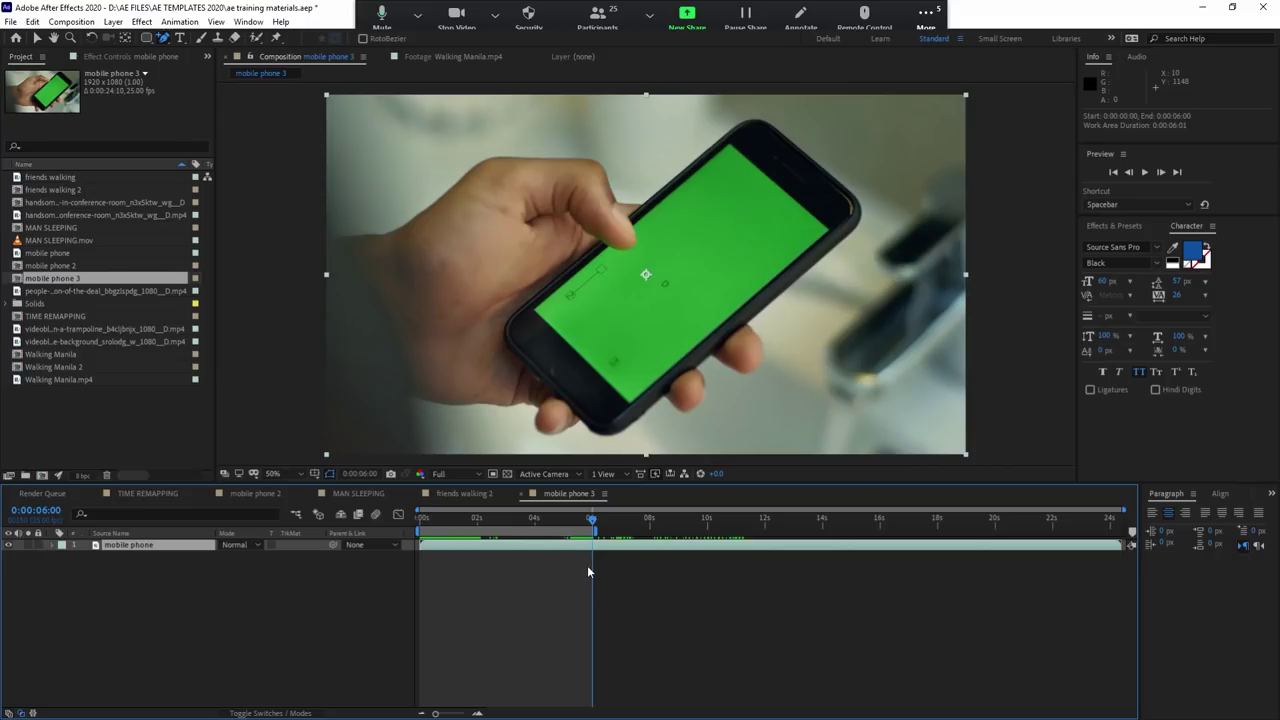
pyautogui.hotkey('ctrl', 'shift', 'x')
pyautogui.moveTo(420, 518)
pyautogui.mouseDown()
pyautogui.moveTo(963, 520)
pyautogui.moveTo(1012, 547)
pyautogui.mouseUp()
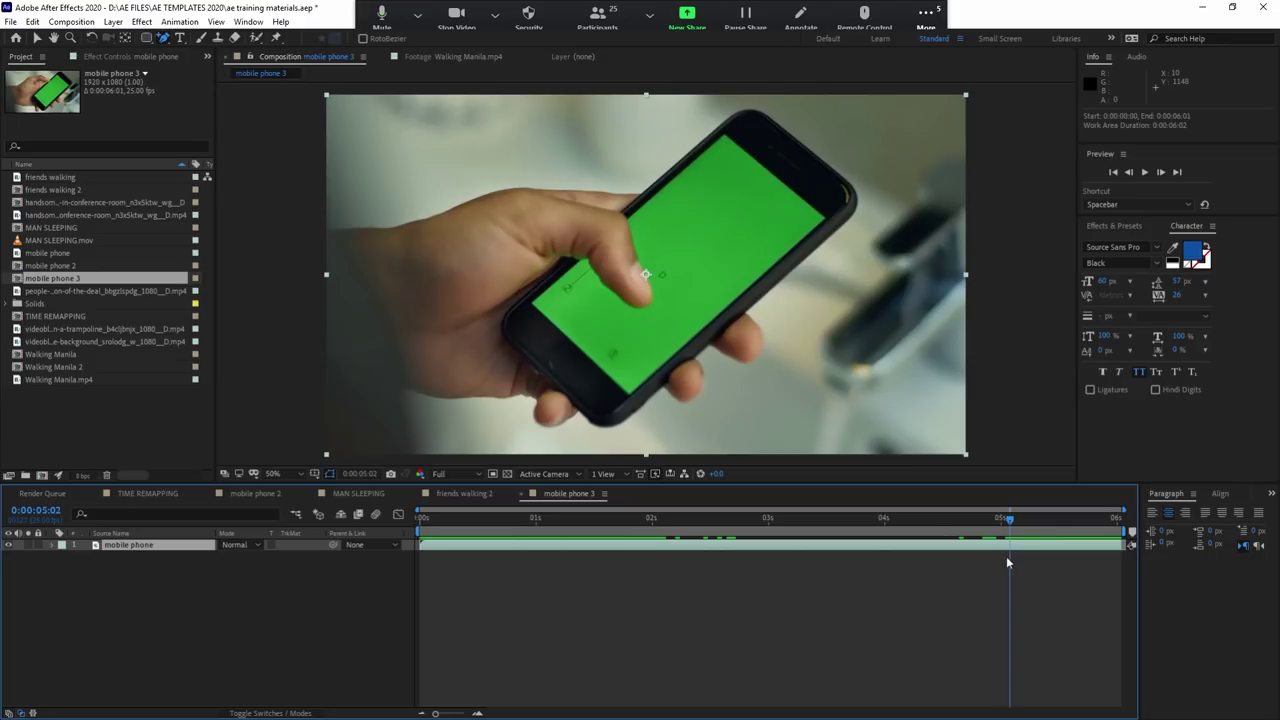
pyautogui.click(482, 541)
# Step: Start a Perspective corner pin track and place Track Points 3 and 4 on the screen's left and bottom corners
pyautogui.click(179, 21)
pyautogui.click(215, 335)
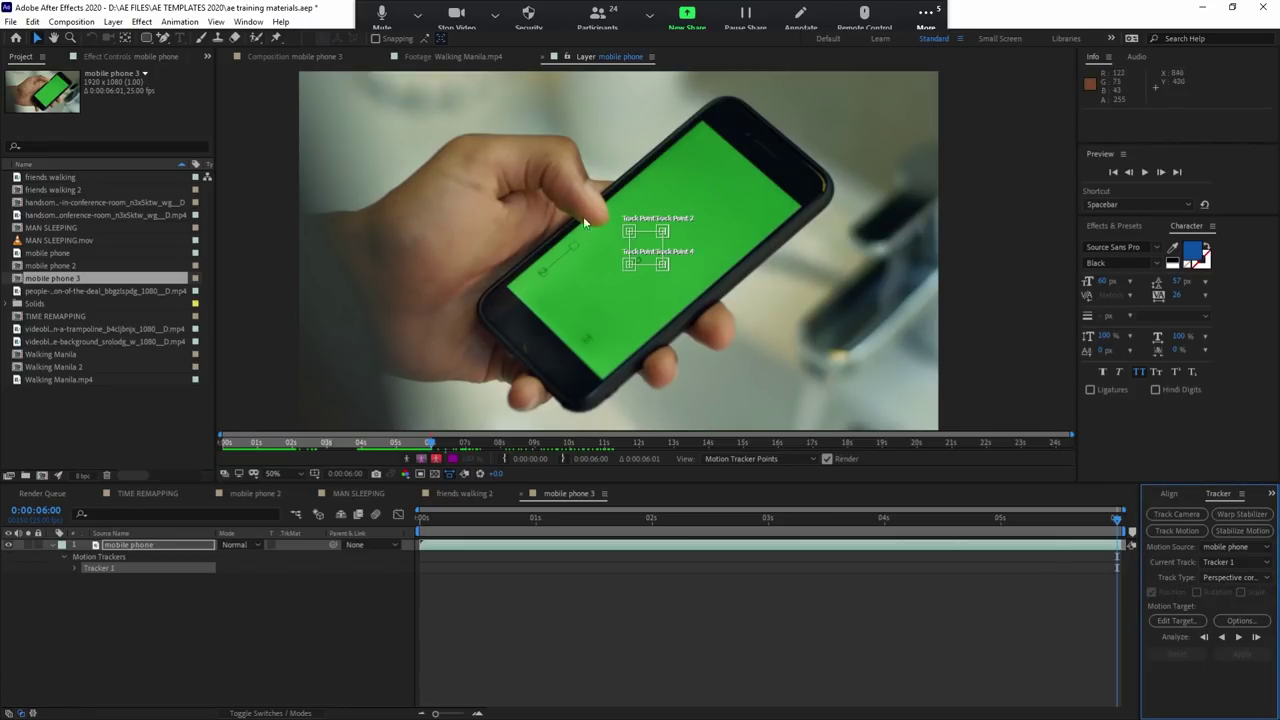
pyautogui.press('.')
pyautogui.press('.')
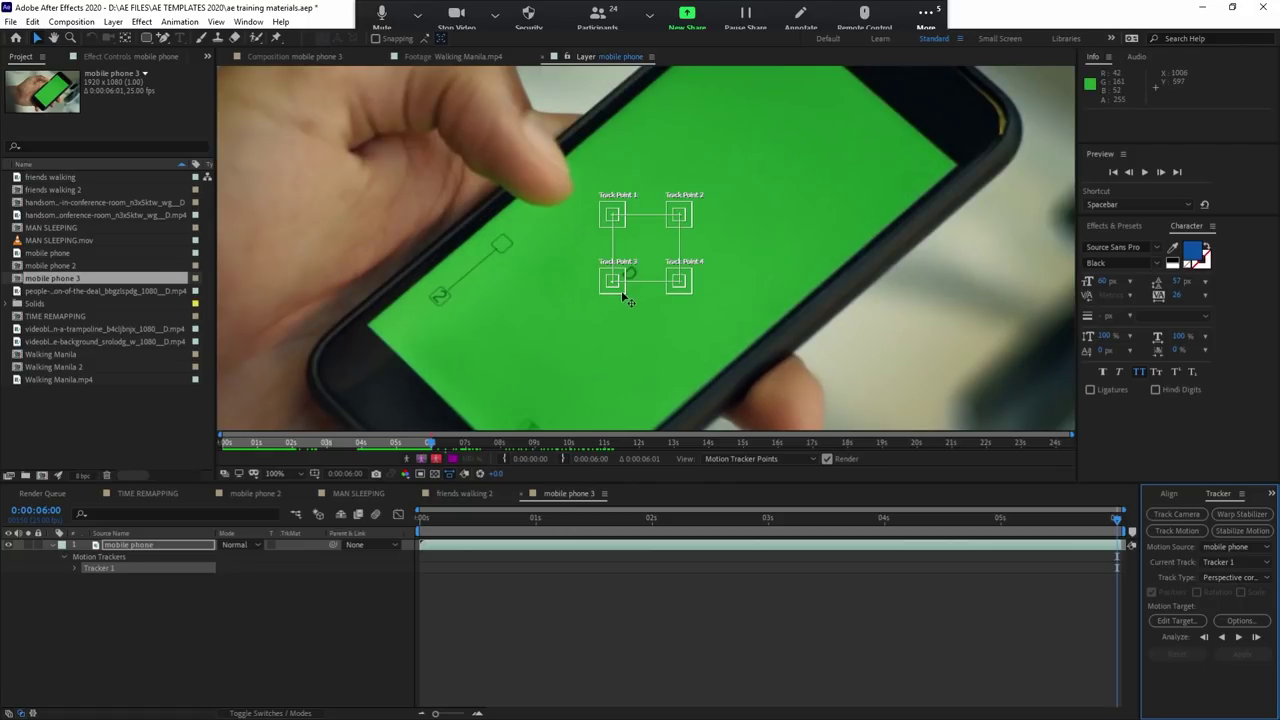
pyautogui.moveTo(624, 297); pyautogui.dragTo(382, 345)
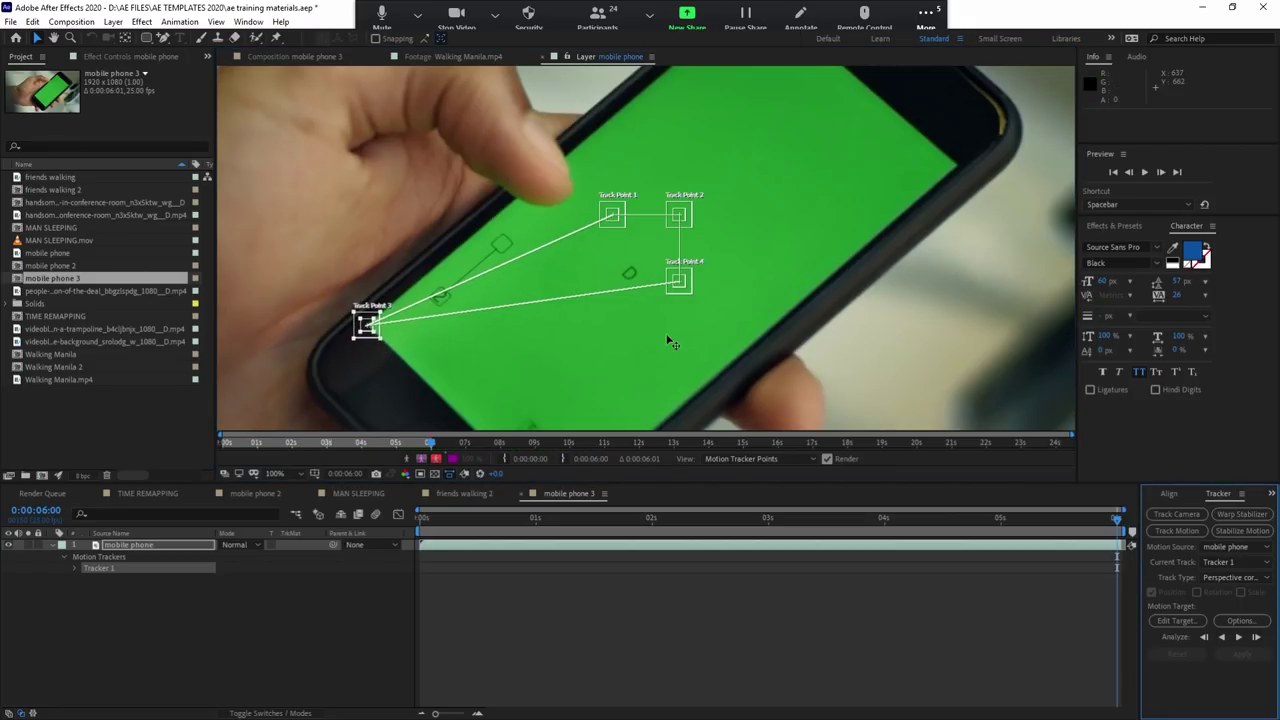
pyautogui.moveTo(693, 300)
pyautogui.mouseDown()
pyautogui.moveTo(595, 409)
pyautogui.moveTo(672, 280)
pyautogui.mouseUp()
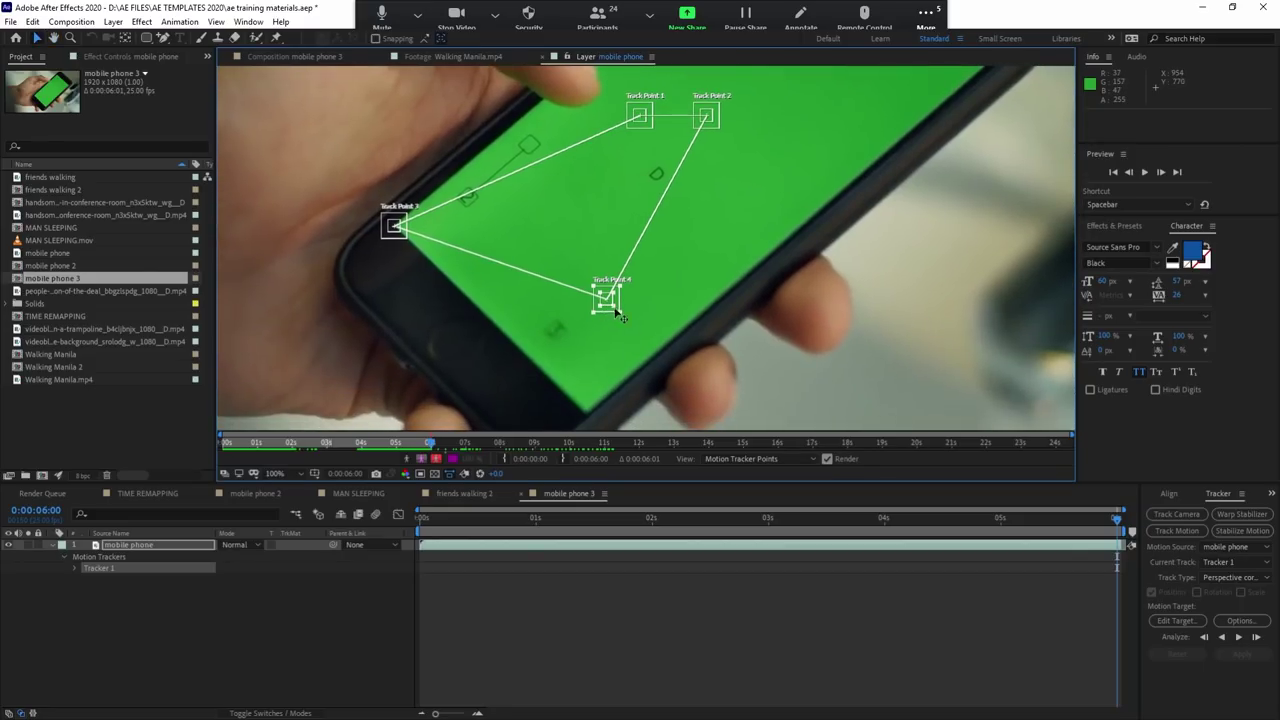
pyautogui.scroll(1, 618, 316)
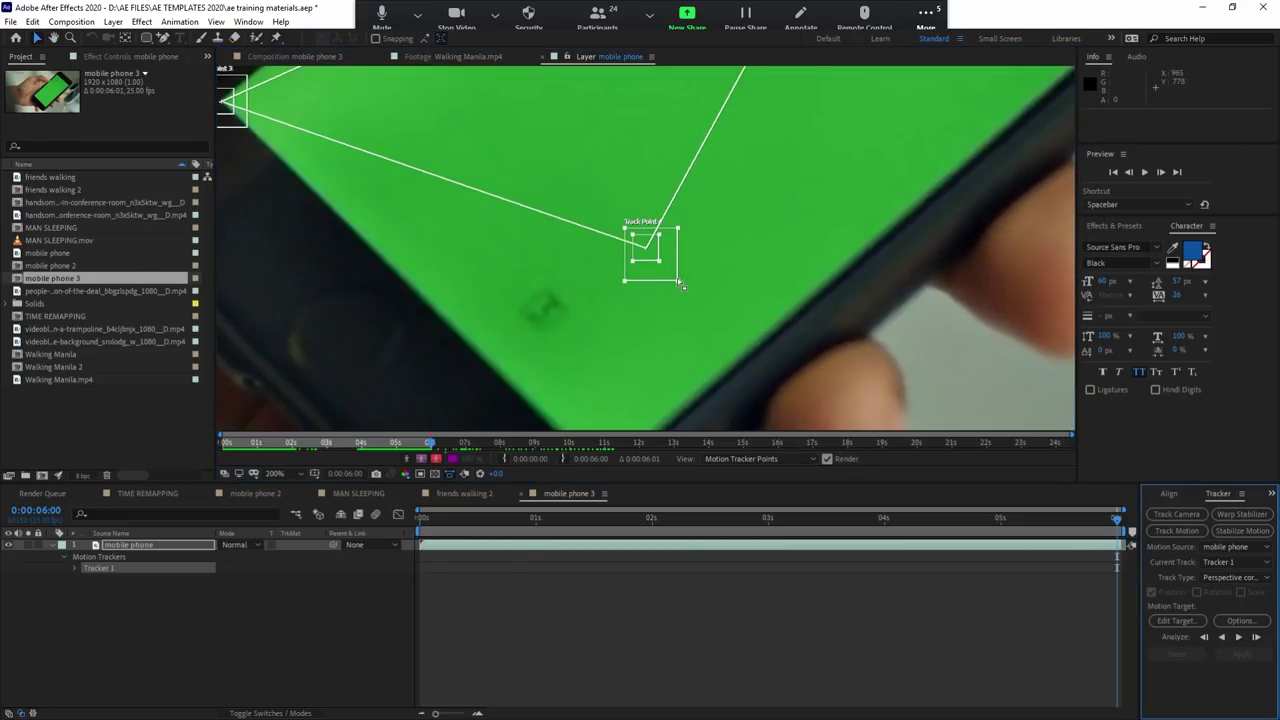
pyautogui.moveTo(658, 268); pyautogui.dragTo(616, 418)
pyautogui.moveTo(686, 382); pyautogui.dragTo(681, 347)
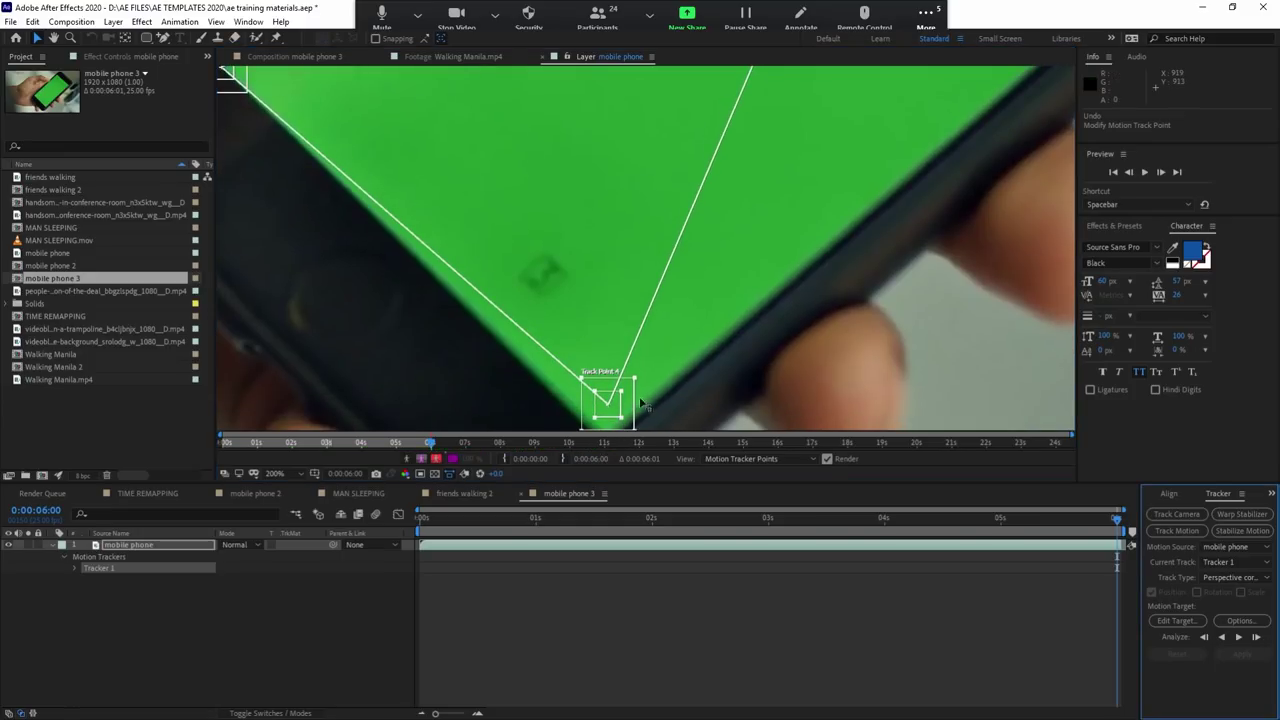
pyautogui.moveTo(631, 431); pyautogui.dragTo(629, 326)
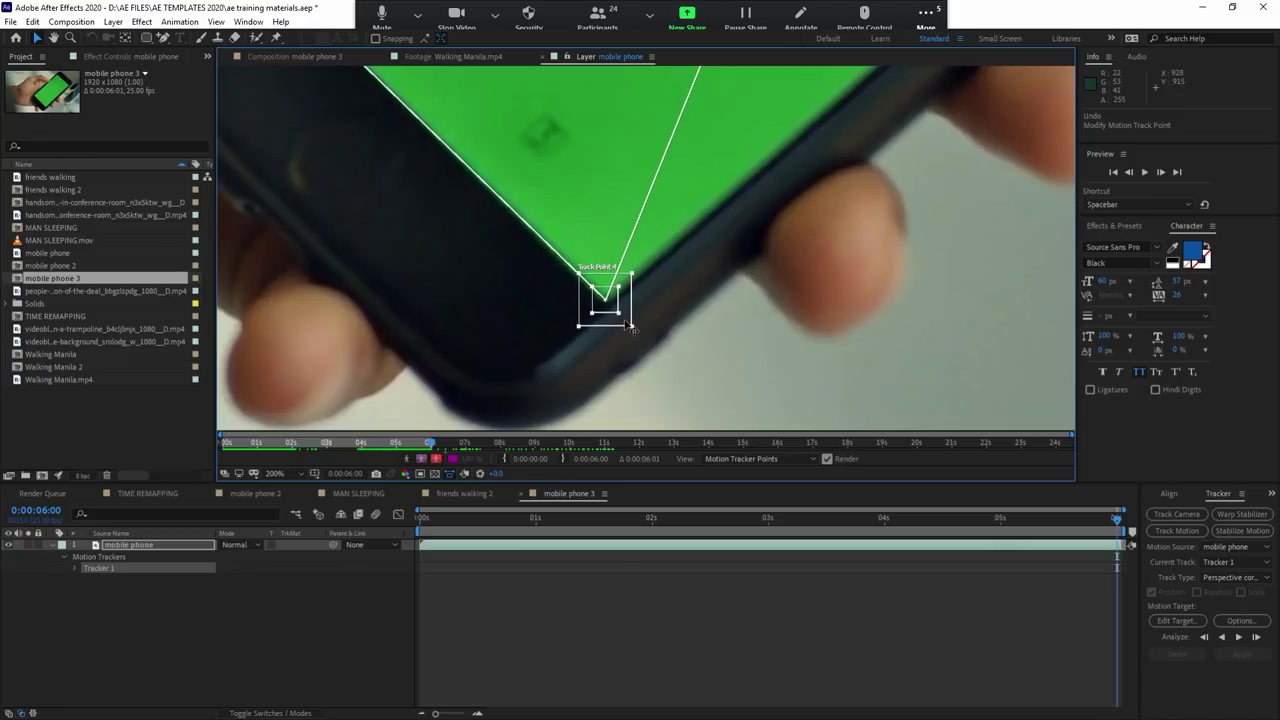
# Step: Place Track Points 2 and 1 on the screen's right and top corners with enlarged search areas
pyautogui.moveTo(708, 229)
pyautogui.mouseDown()
pyautogui.moveTo(586, 351)
pyautogui.moveTo(560, 450)
pyautogui.mouseUp()
pyautogui.moveTo(823, 266); pyautogui.dragTo(676, 321)
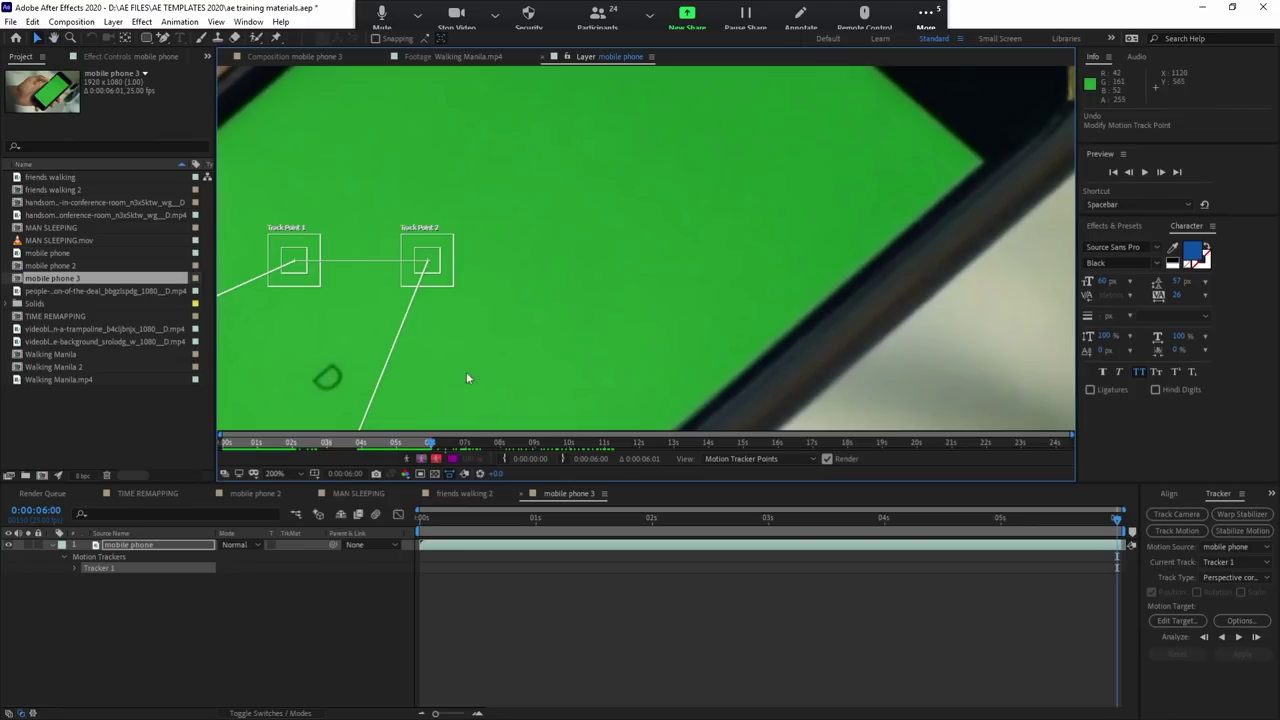
pyautogui.moveTo(450, 288); pyautogui.dragTo(1007, 186)
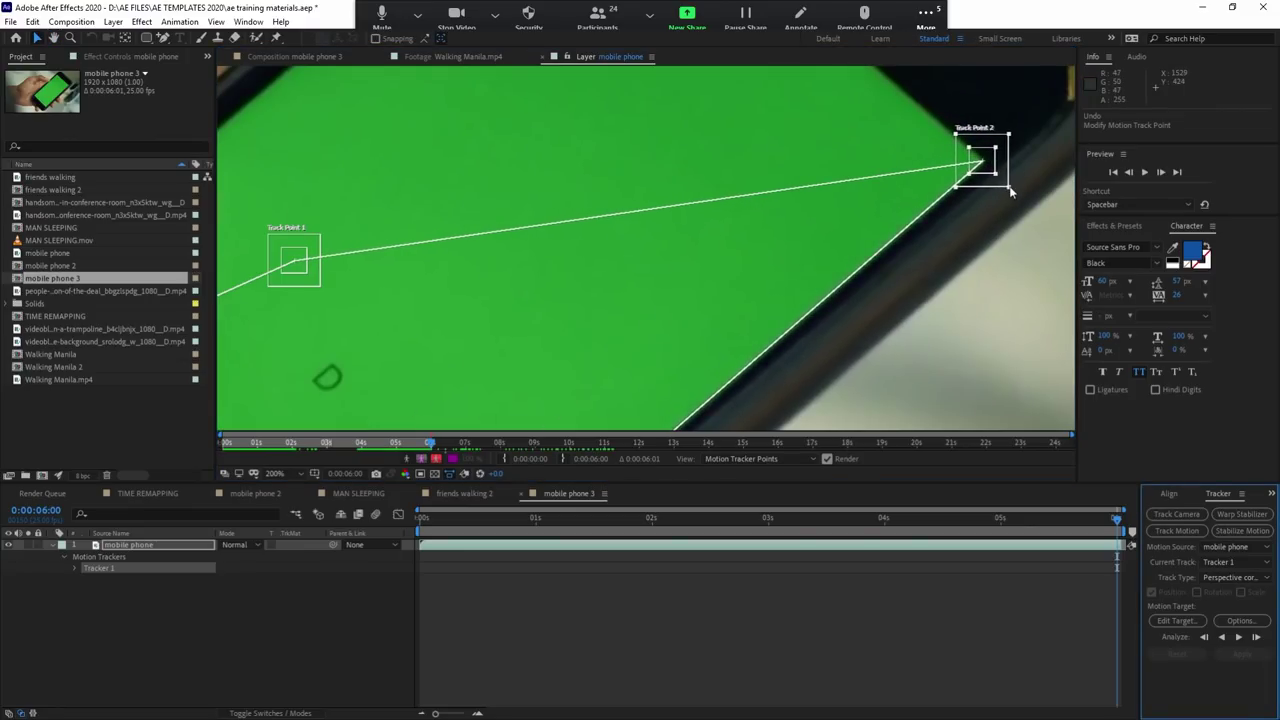
pyautogui.moveTo(1010, 190); pyautogui.dragTo(1016, 191)
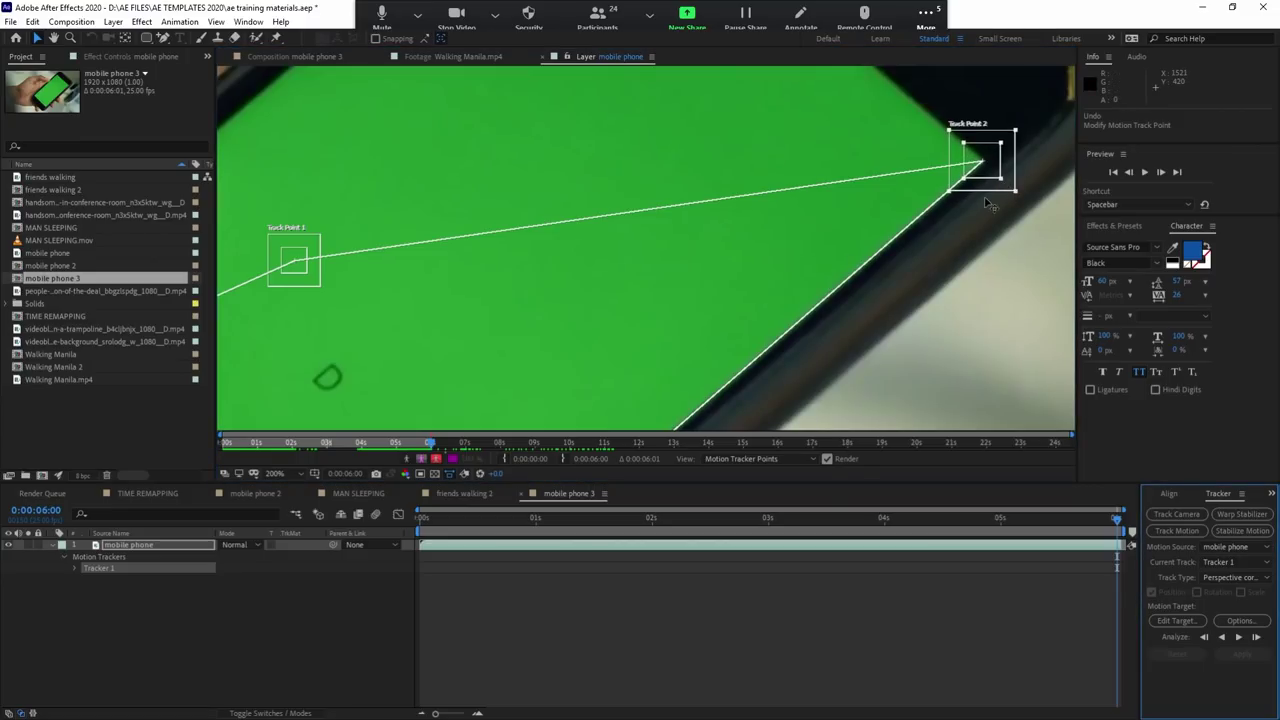
pyautogui.moveTo(313, 287); pyautogui.dragTo(460, 123)
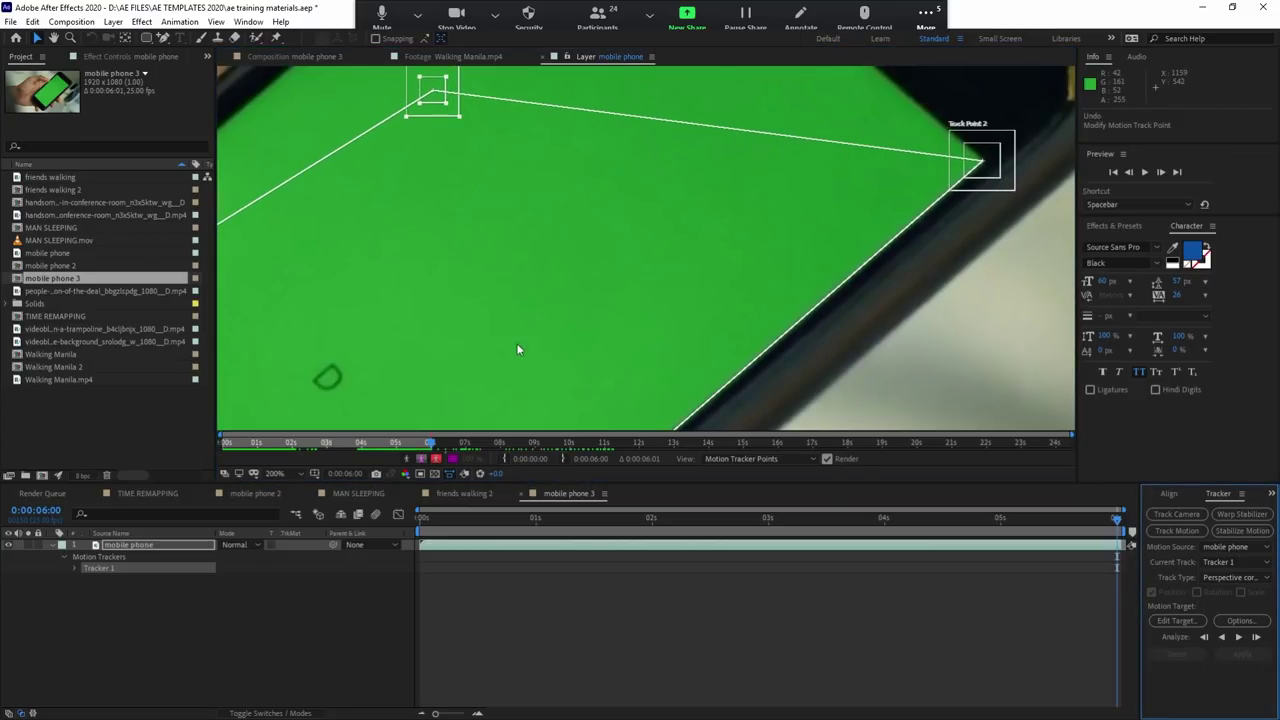
pyautogui.moveTo(630, 146); pyautogui.dragTo(539, 324)
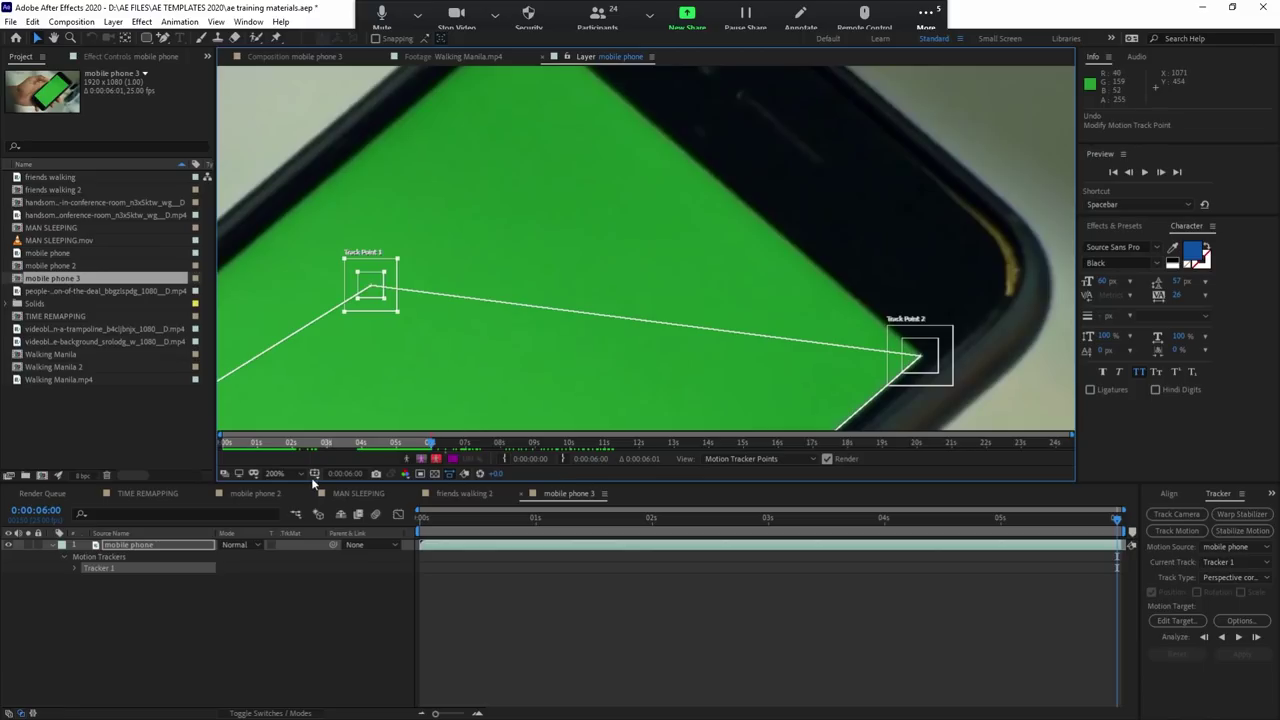
pyautogui.moveTo(395, 305)
pyautogui.mouseDown()
pyautogui.moveTo(482, 134)
pyautogui.moveTo(450, 319)
pyautogui.moveTo(533, 222)
pyautogui.mouseUp()
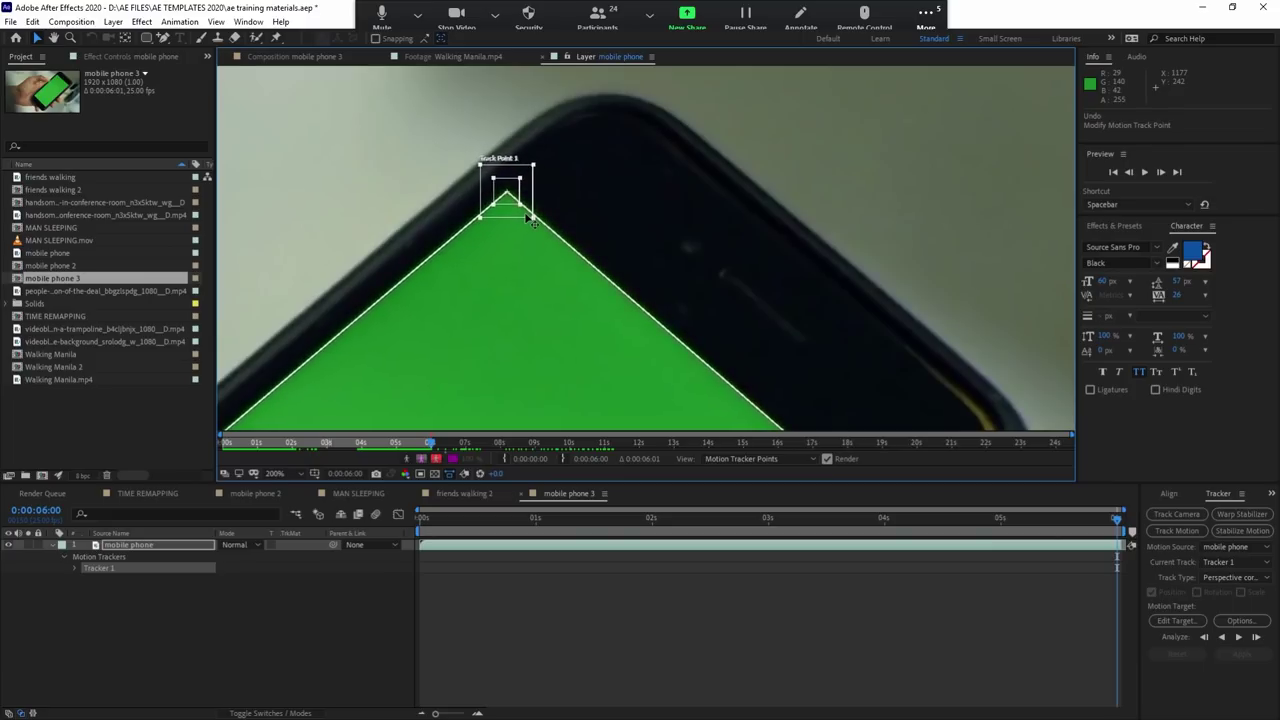
pyautogui.moveTo(533, 219); pyautogui.dragTo(545, 223)
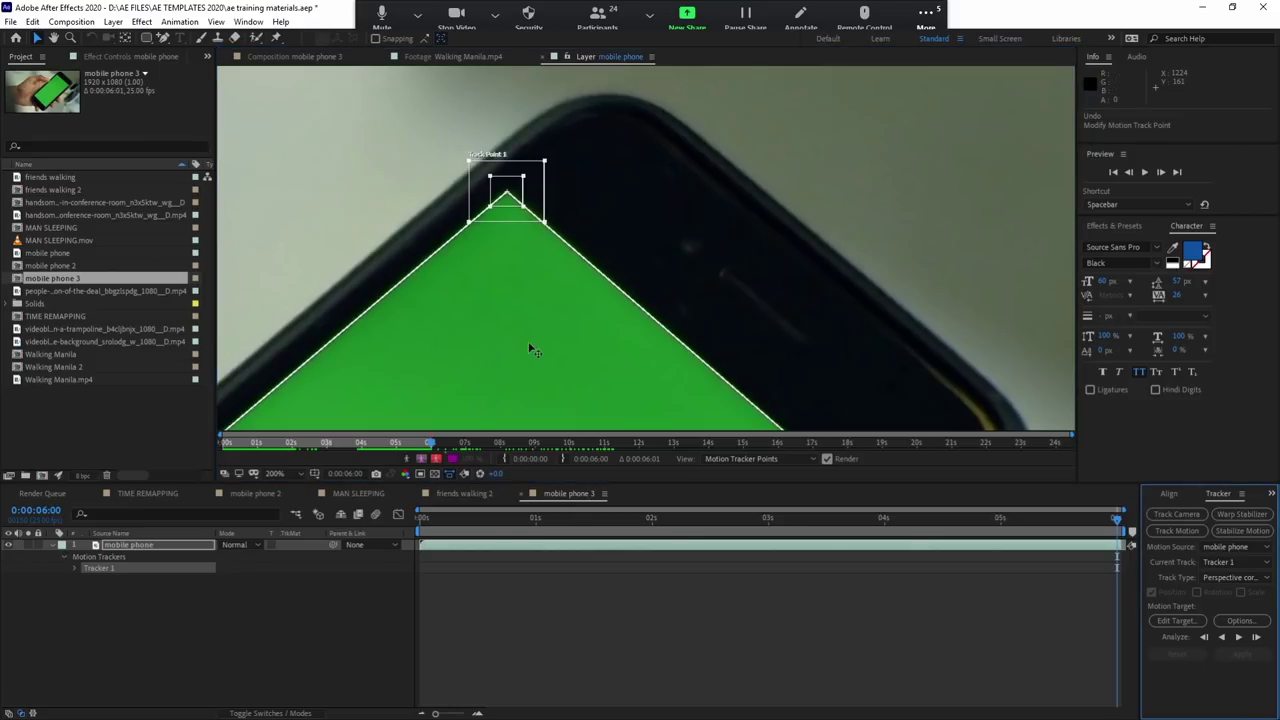
# Step: Refine Track Points 3 and 4 on the left and bottom corners, enlarging Track Point 3's search area
pyautogui.moveTo(529, 349)
pyautogui.mouseDown()
pyautogui.moveTo(598, 240)
pyautogui.moveTo(675, 191)
pyautogui.mouseUp()
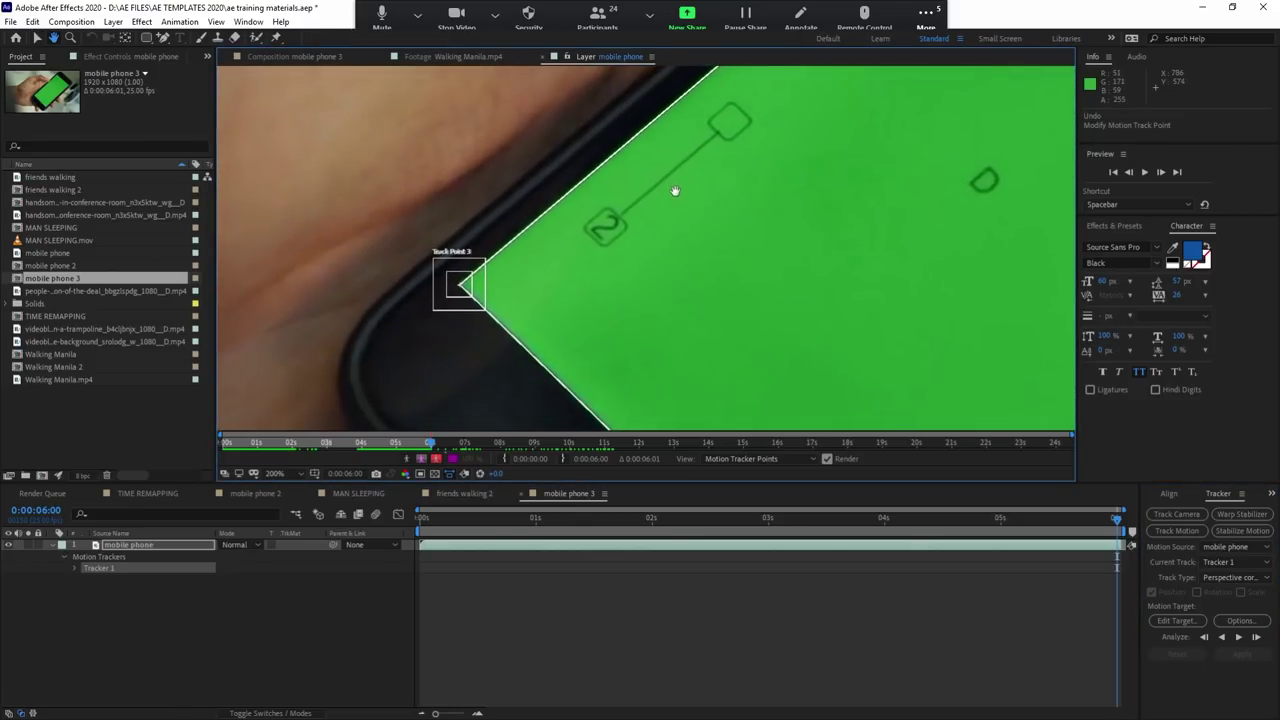
pyautogui.moveTo(487, 313); pyautogui.dragTo(475, 301)
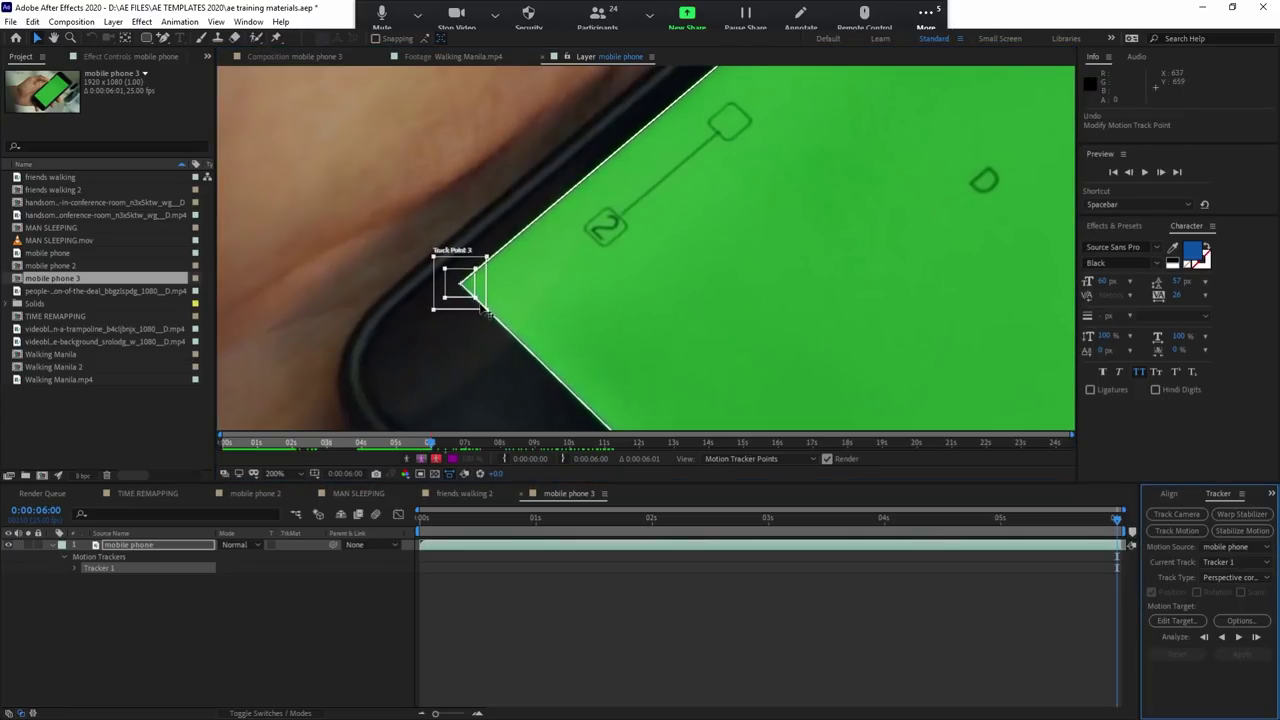
pyautogui.moveTo(487, 313); pyautogui.dragTo(493, 317)
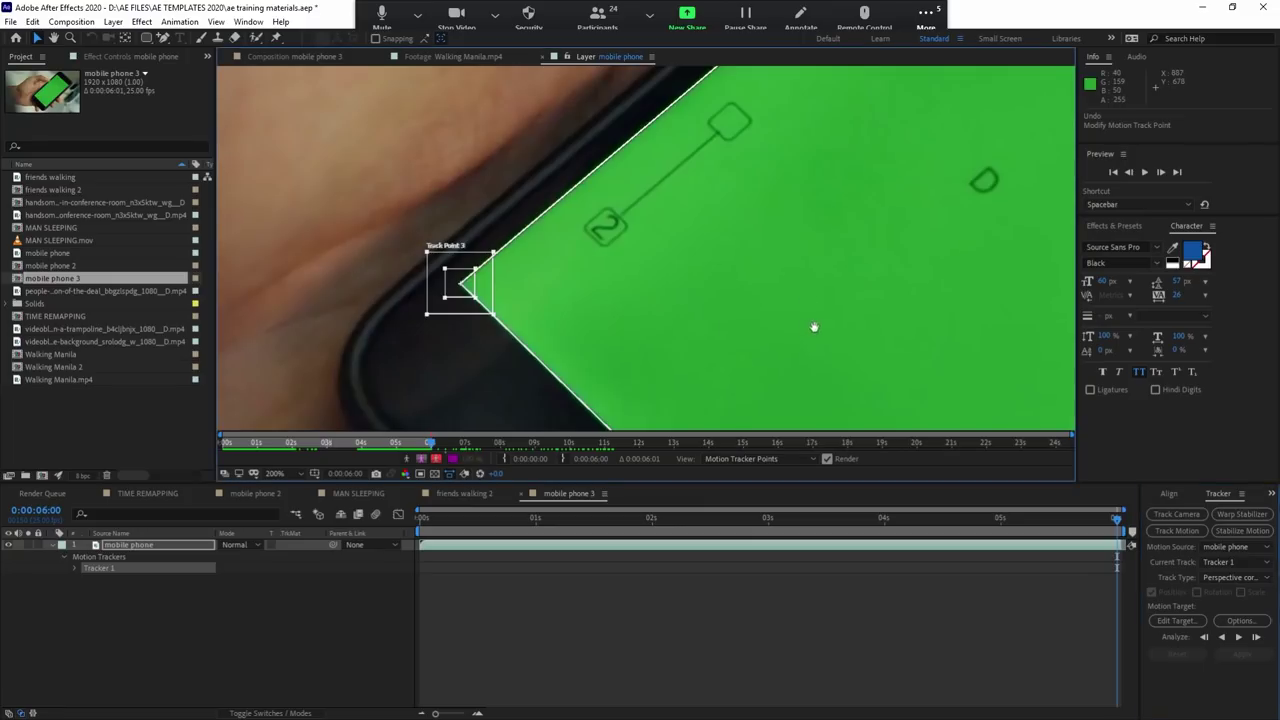
pyautogui.moveTo(856, 355); pyautogui.dragTo(646, 383)
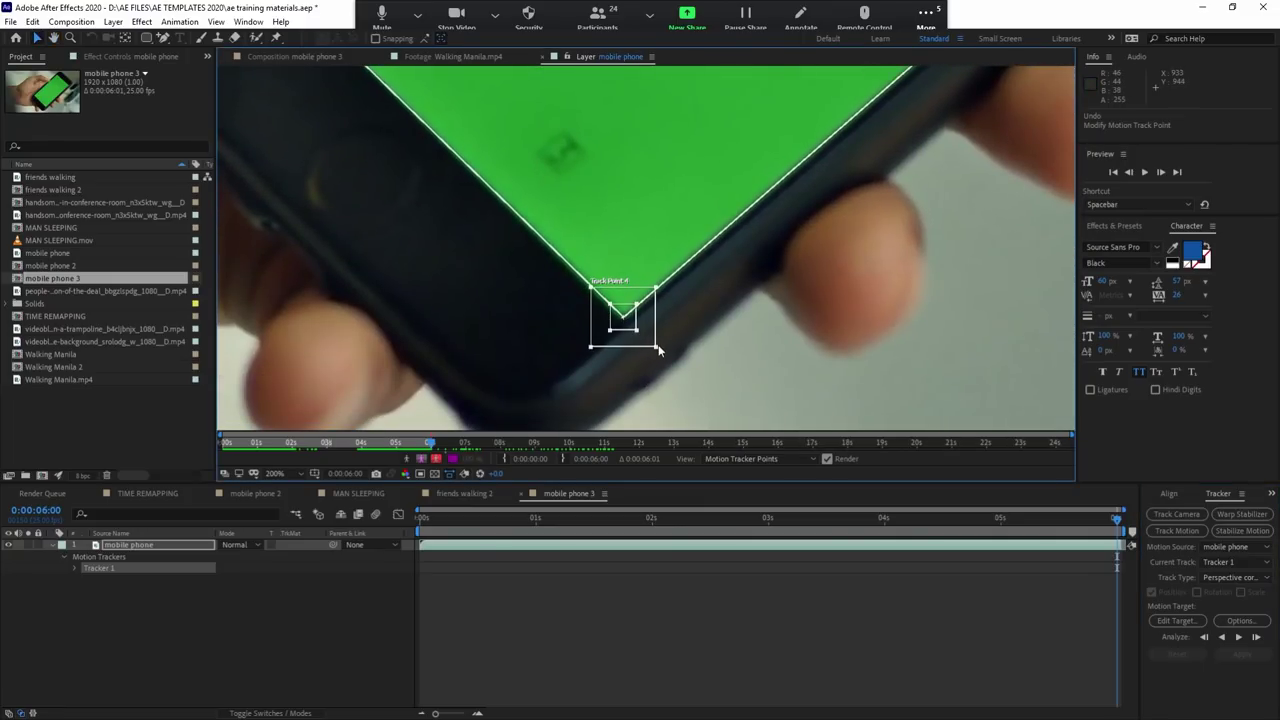
pyautogui.moveTo(631, 327); pyautogui.dragTo(632, 328)
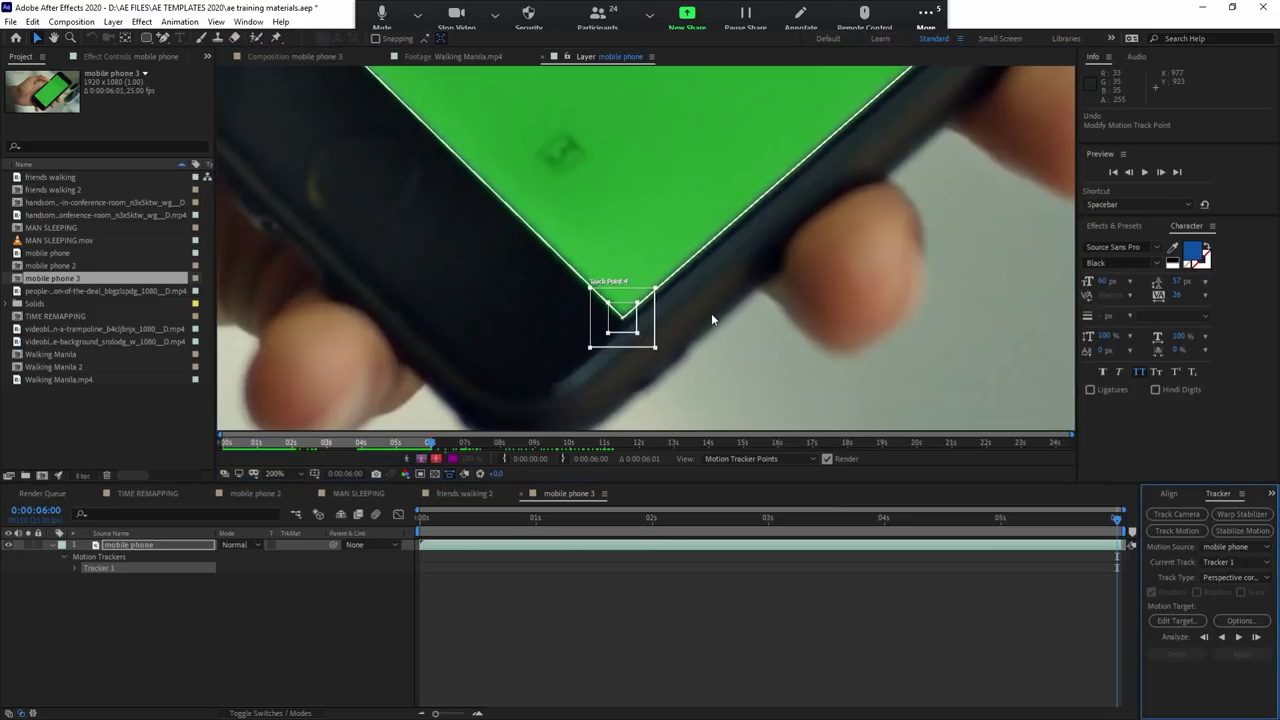
pyautogui.press(',')
pyautogui.press(',')
pyautogui.press('h')
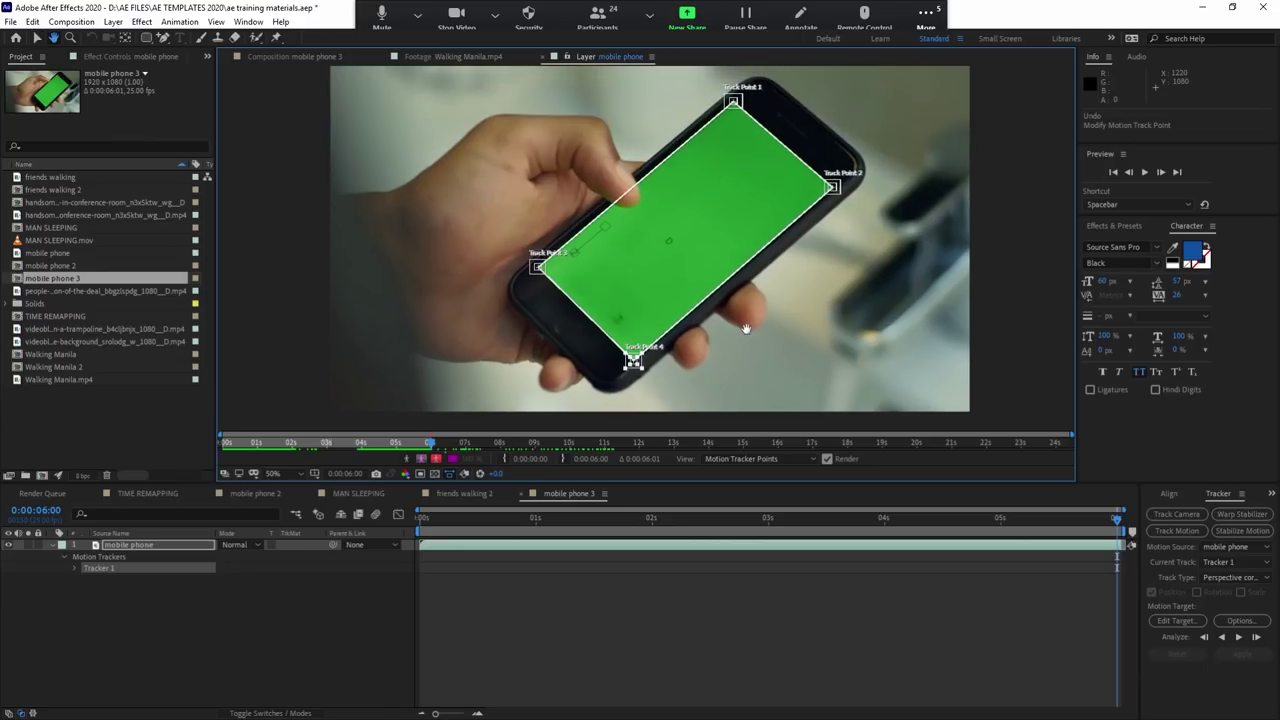
# Step: Analyze the four screen-corner track points forward and backward through the phone clip
pyautogui.click(1238, 639)
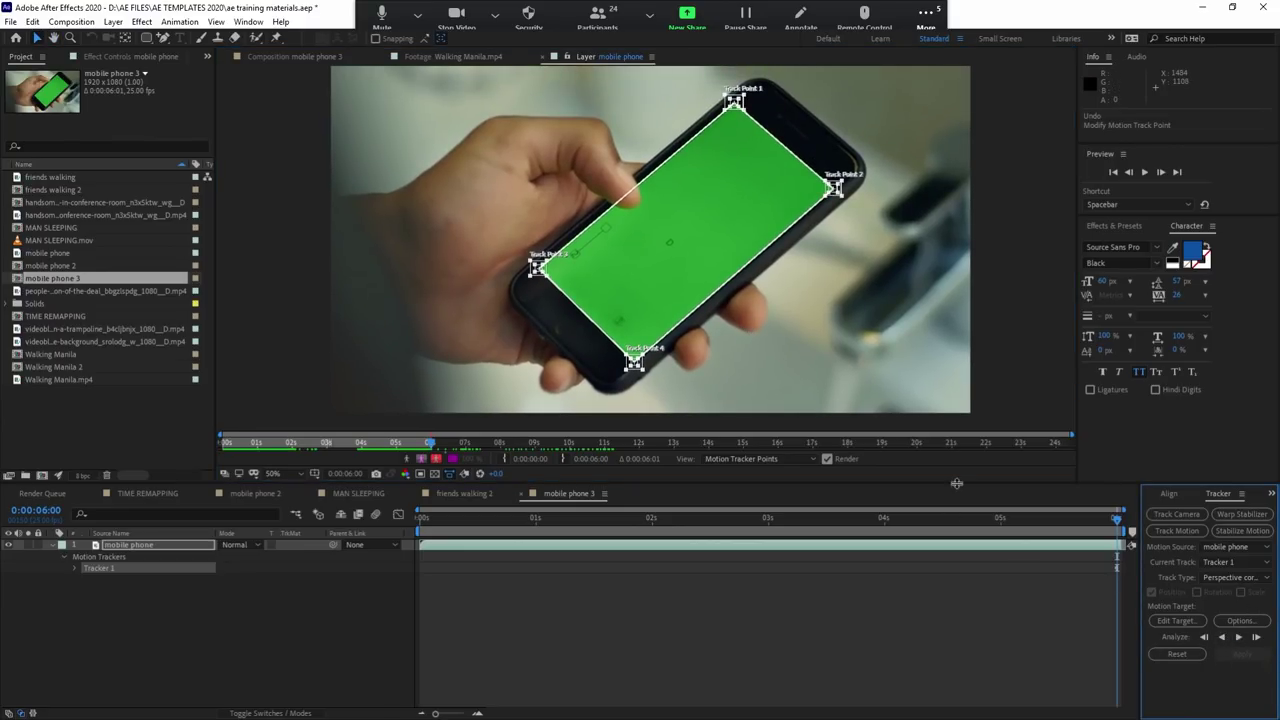
pyautogui.click(1222, 639)
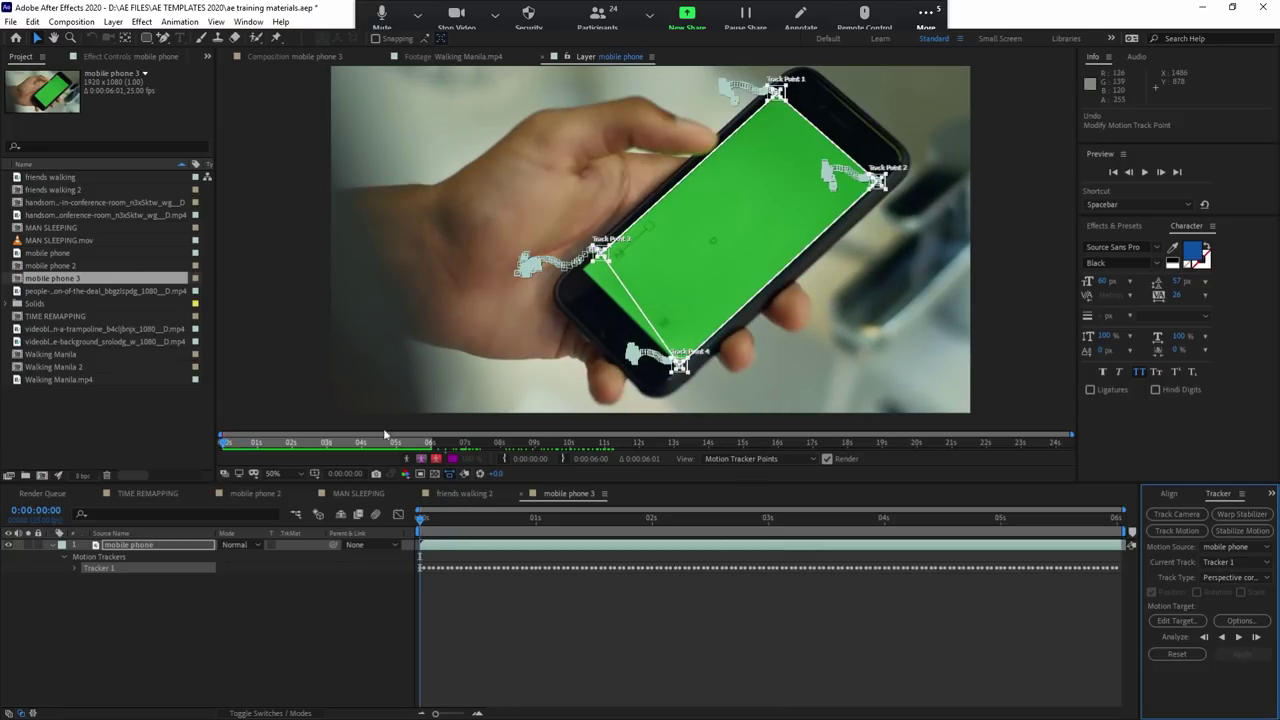
pyautogui.moveTo(460, 523)
pyautogui.mouseDown()
pyautogui.moveTo(870, 523)
pyautogui.moveTo(960, 545)
pyautogui.moveTo(774, 546)
pyautogui.moveTo(985, 545)
pyautogui.mouseUp()
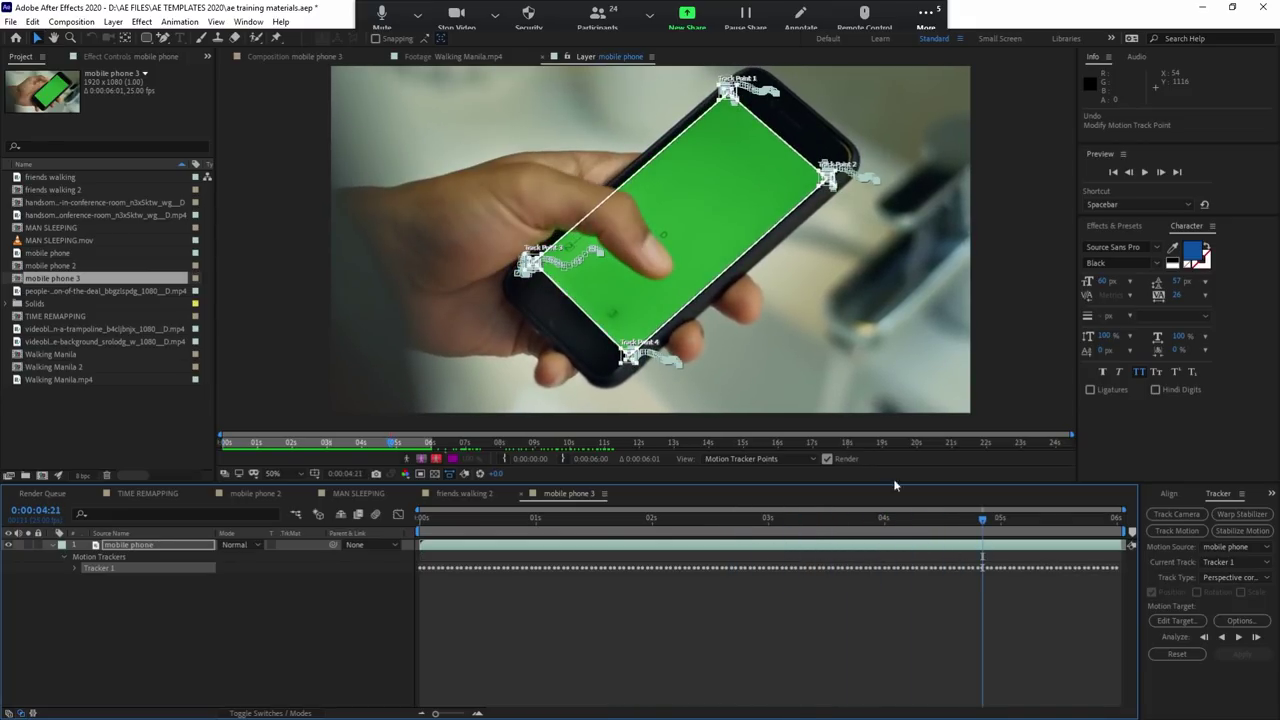
# Step: Scrub the timeline with the track point keyframes revealed to verify the points follow the phone
pyautogui.moveTo(462, 520); pyautogui.dragTo(513, 519)
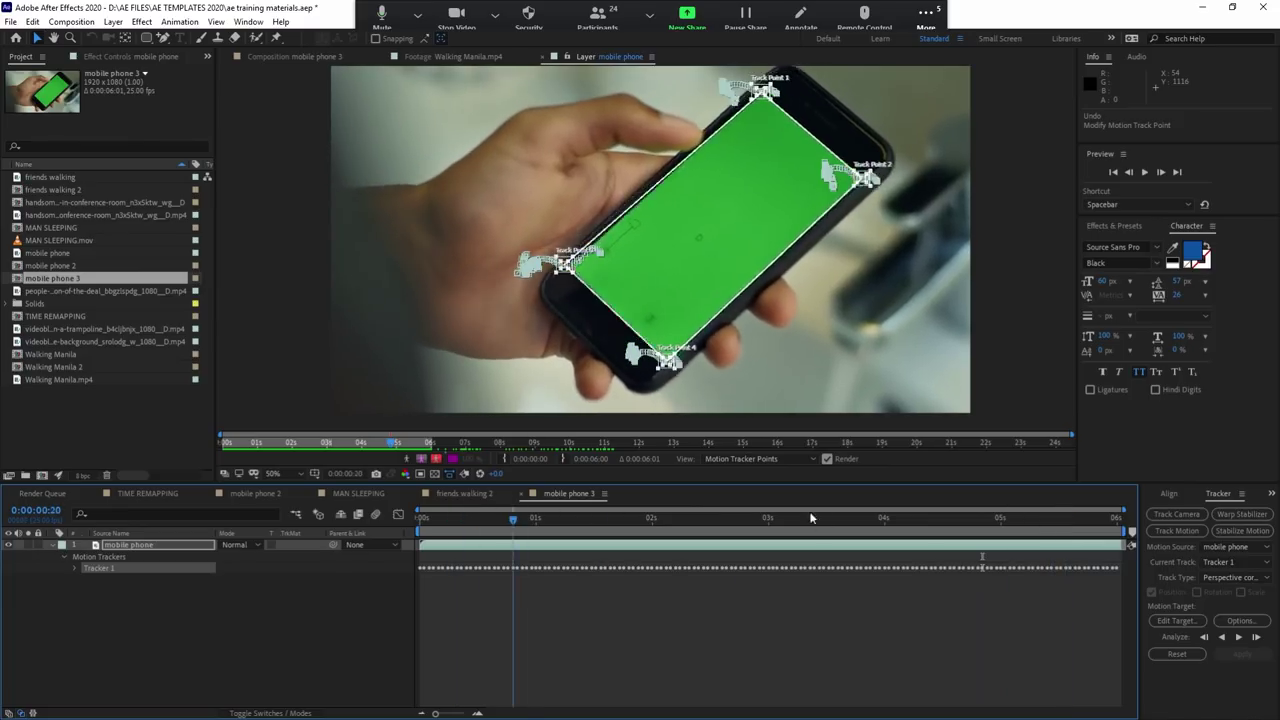
pyautogui.moveTo(811, 518); pyautogui.dragTo(1054, 517)
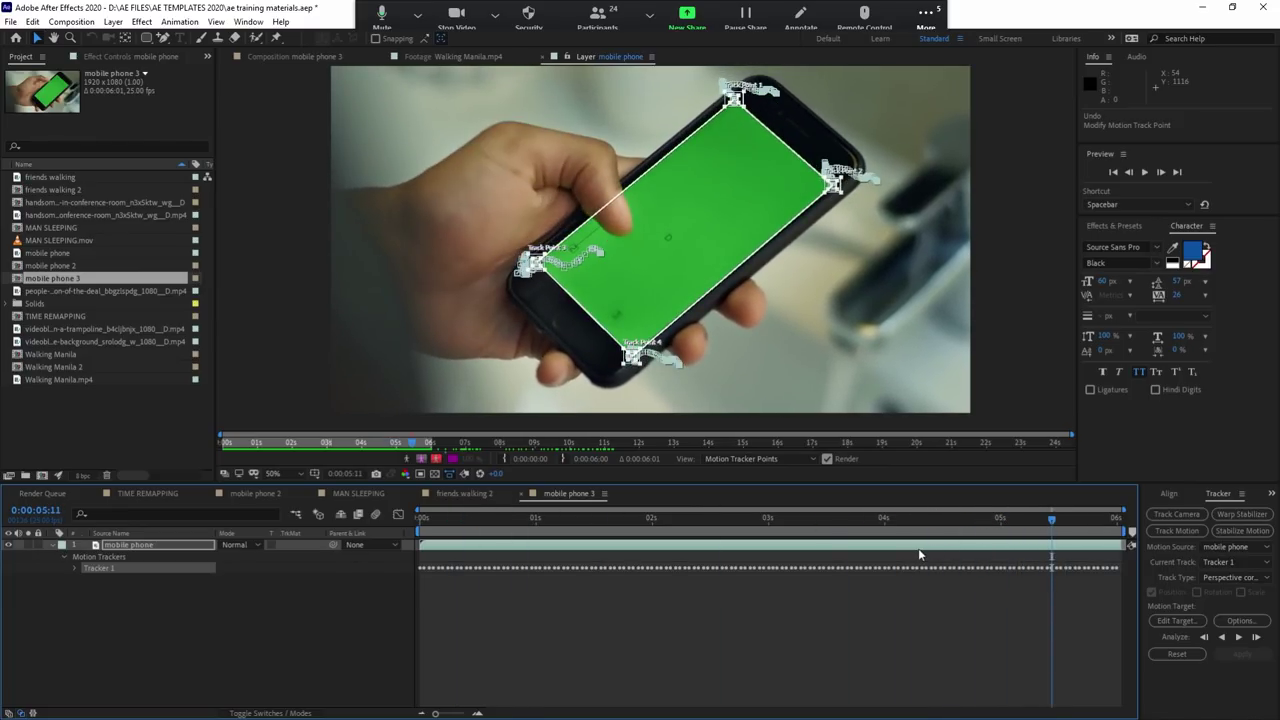
pyautogui.press('u')
pyautogui.moveTo(1051, 517)
pyautogui.mouseDown()
pyautogui.moveTo(668, 517)
pyautogui.moveTo(1020, 520)
pyautogui.mouseUp()
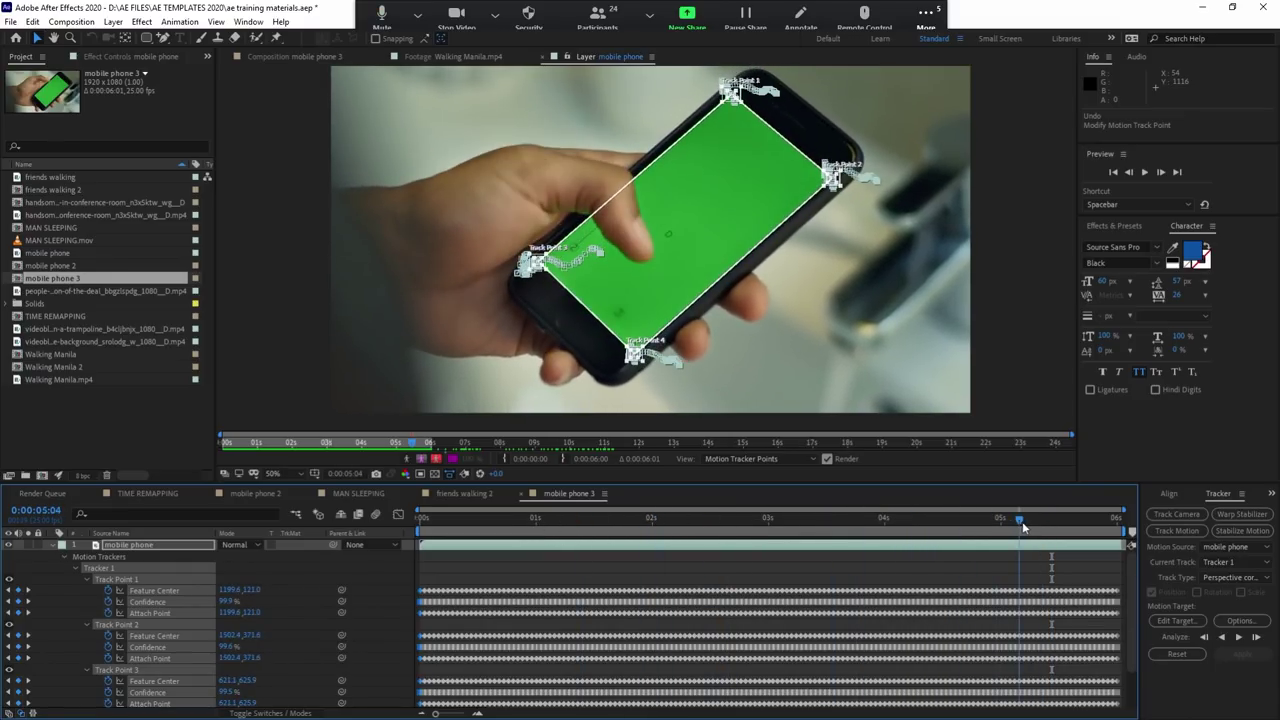
pyautogui.click(965, 564)
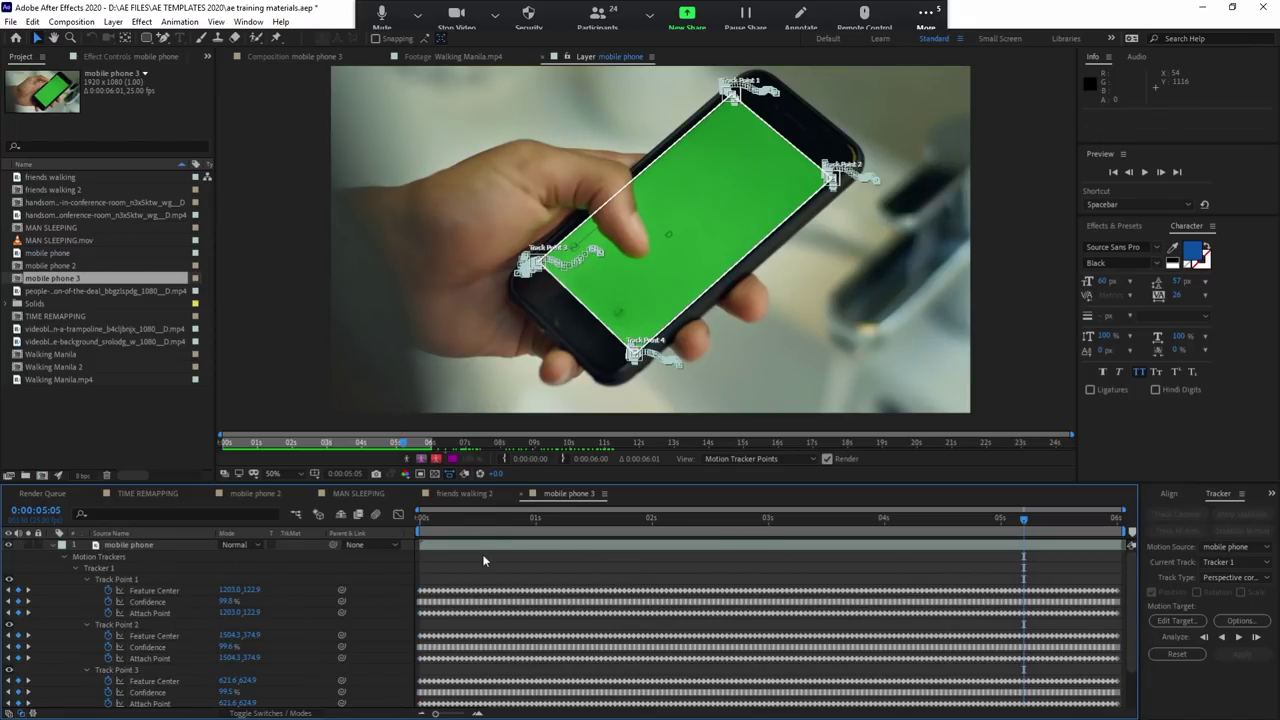
# Step: Add the conference-room footage to the mobile phone 3 composition
pyautogui.press('u')
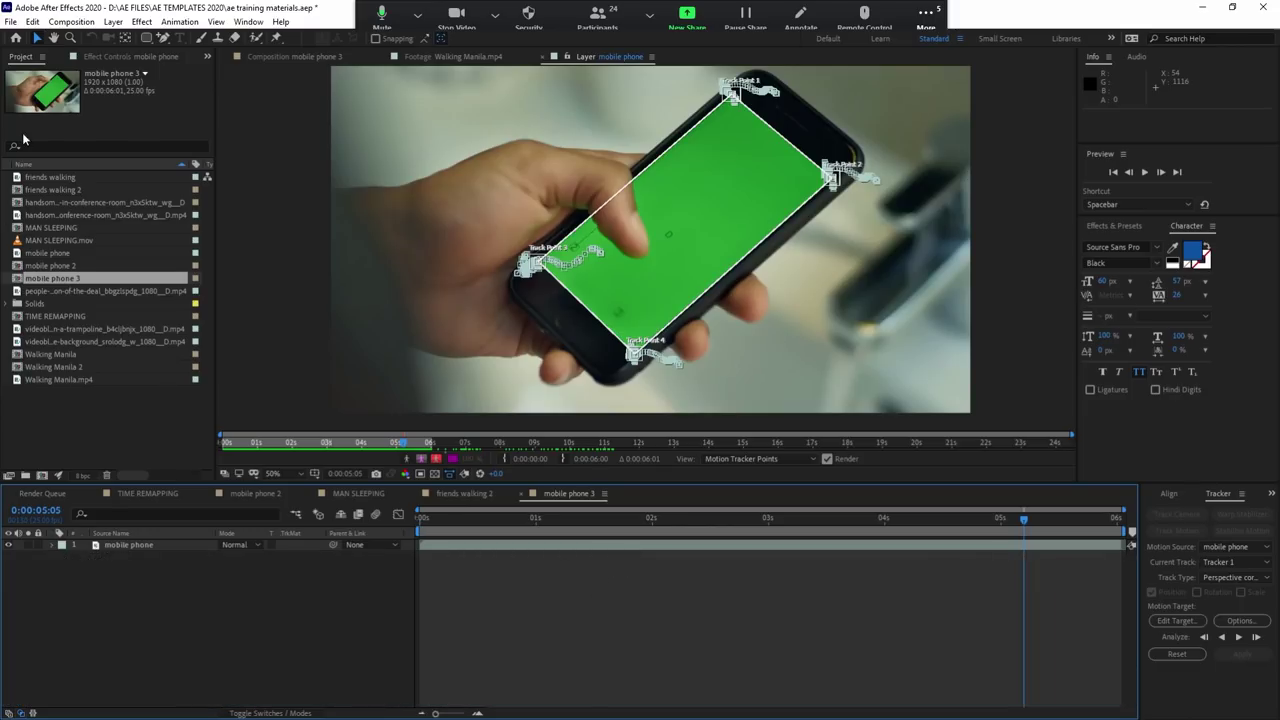
pyautogui.click(65, 204)
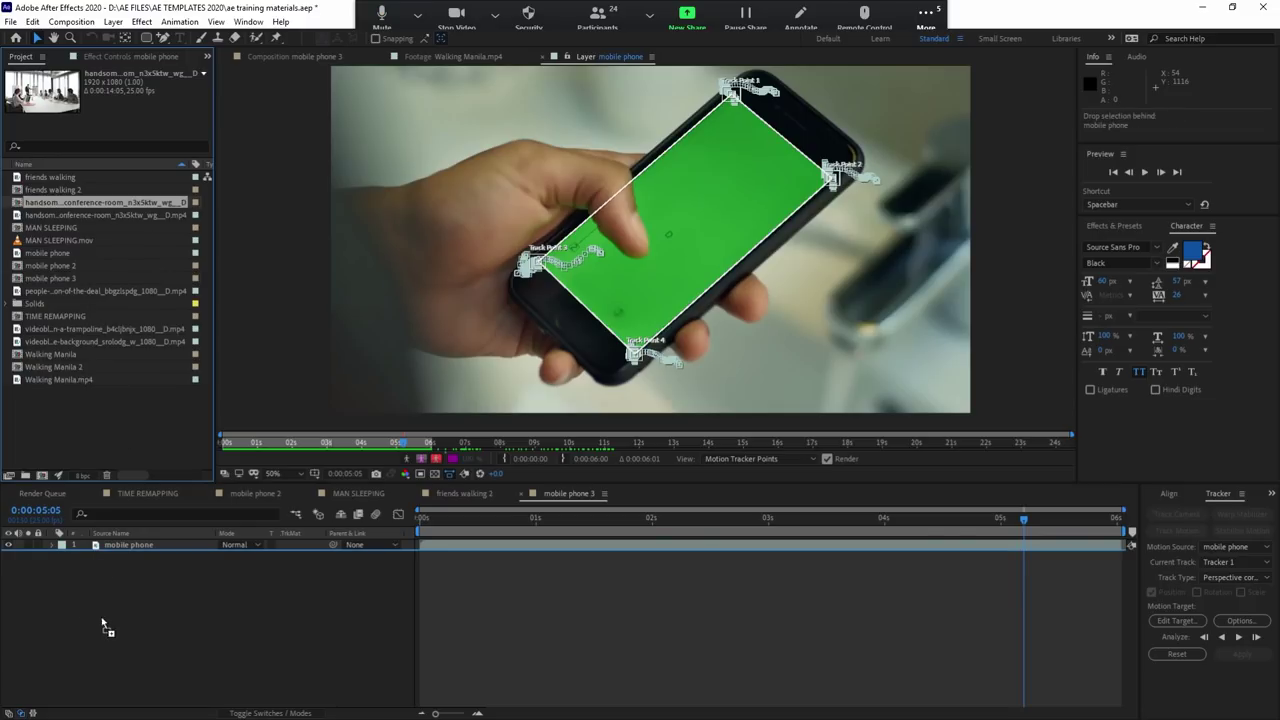
pyautogui.moveTo(38, 204); pyautogui.dragTo(128, 605)
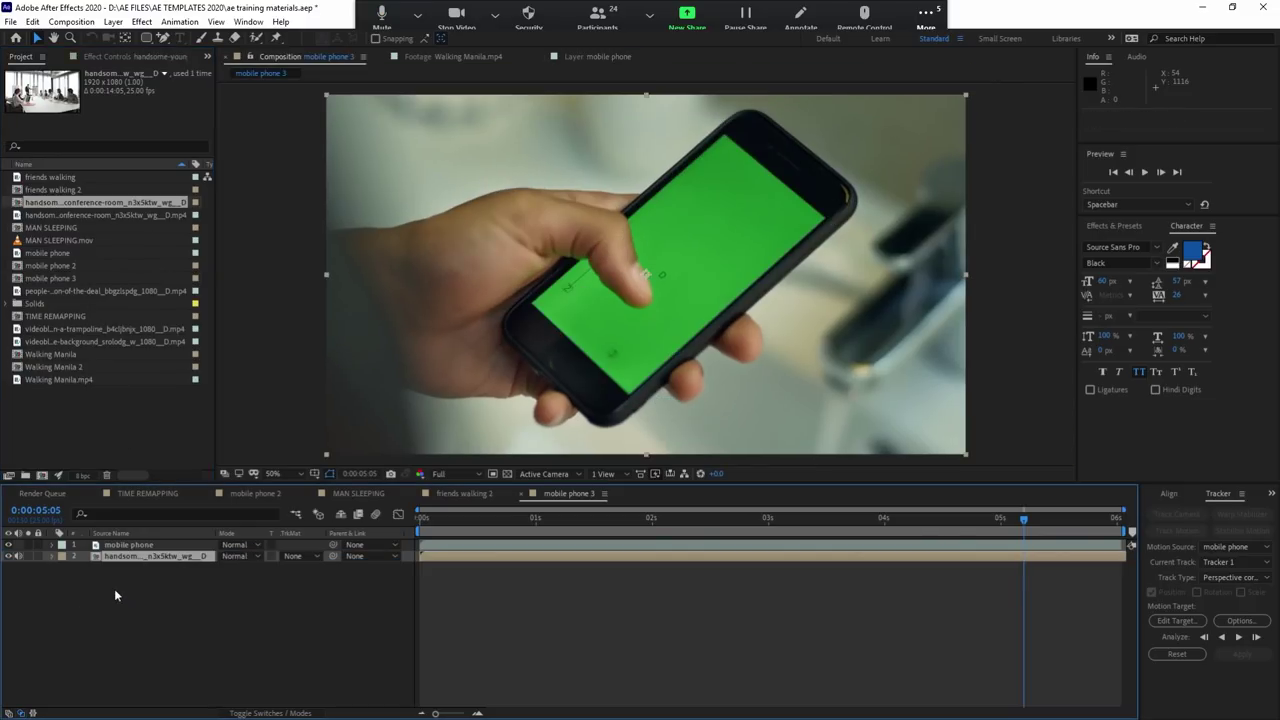
# Step: Set the conference-room footage as the tracker's target and apply the corner-pin tracking data
pyautogui.click(1094, 545)
pyautogui.doubleClick(1058, 548)
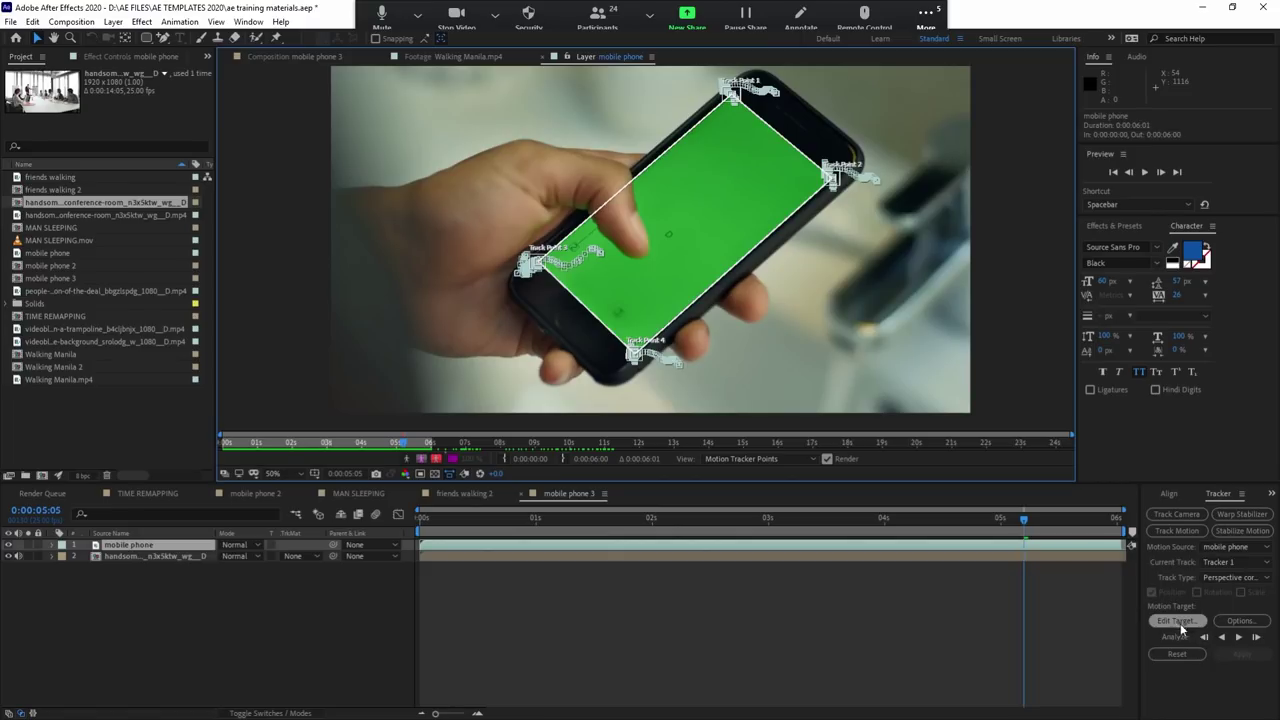
pyautogui.click(1184, 620)
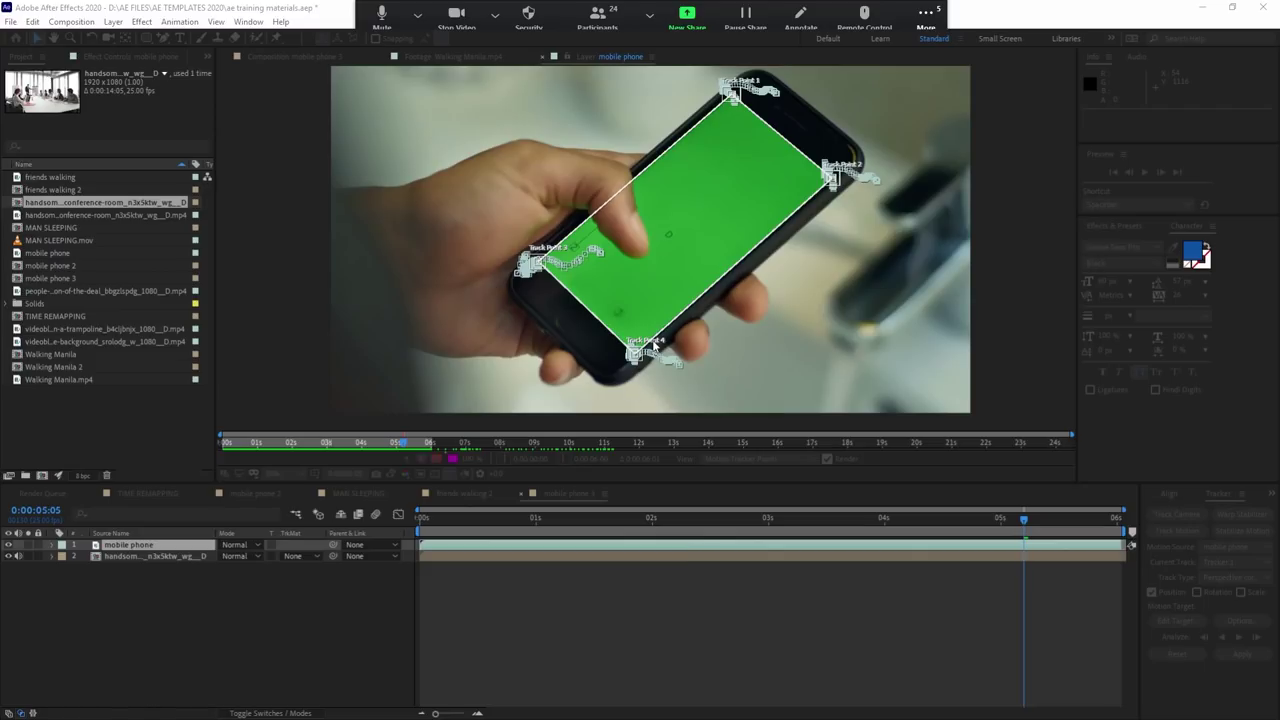
pyautogui.press('Return')
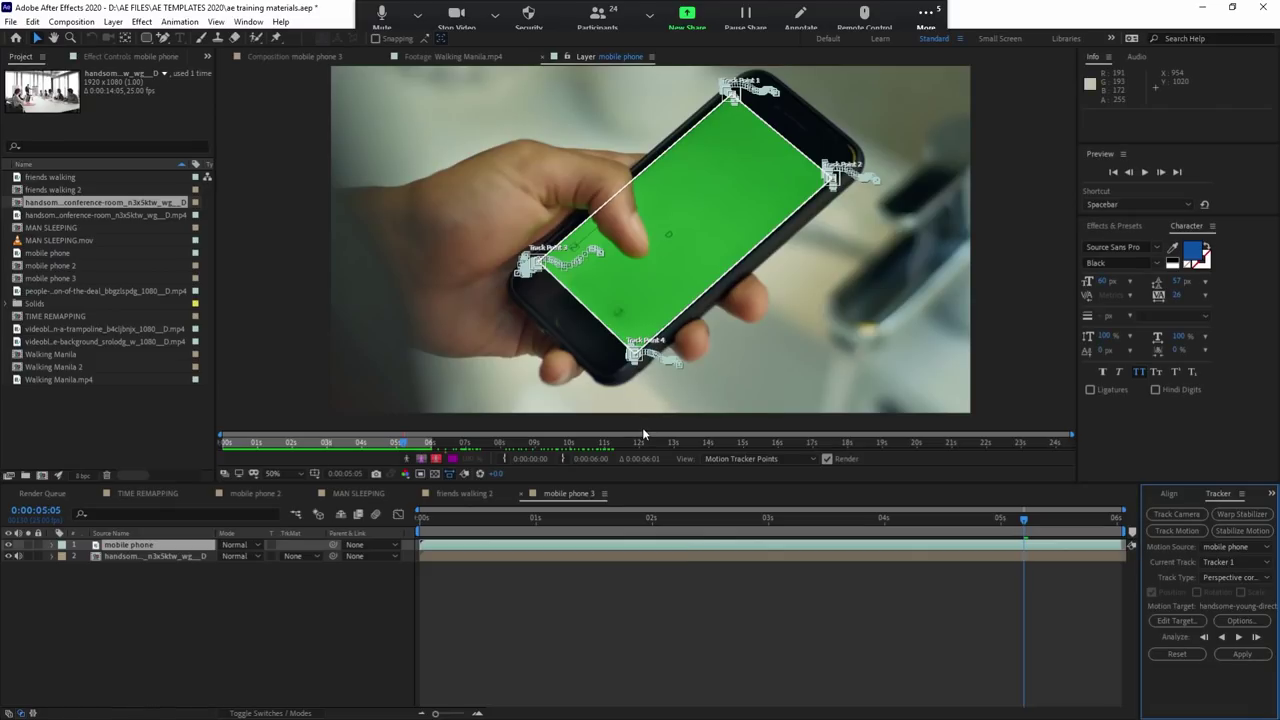
pyautogui.click(1230, 655)
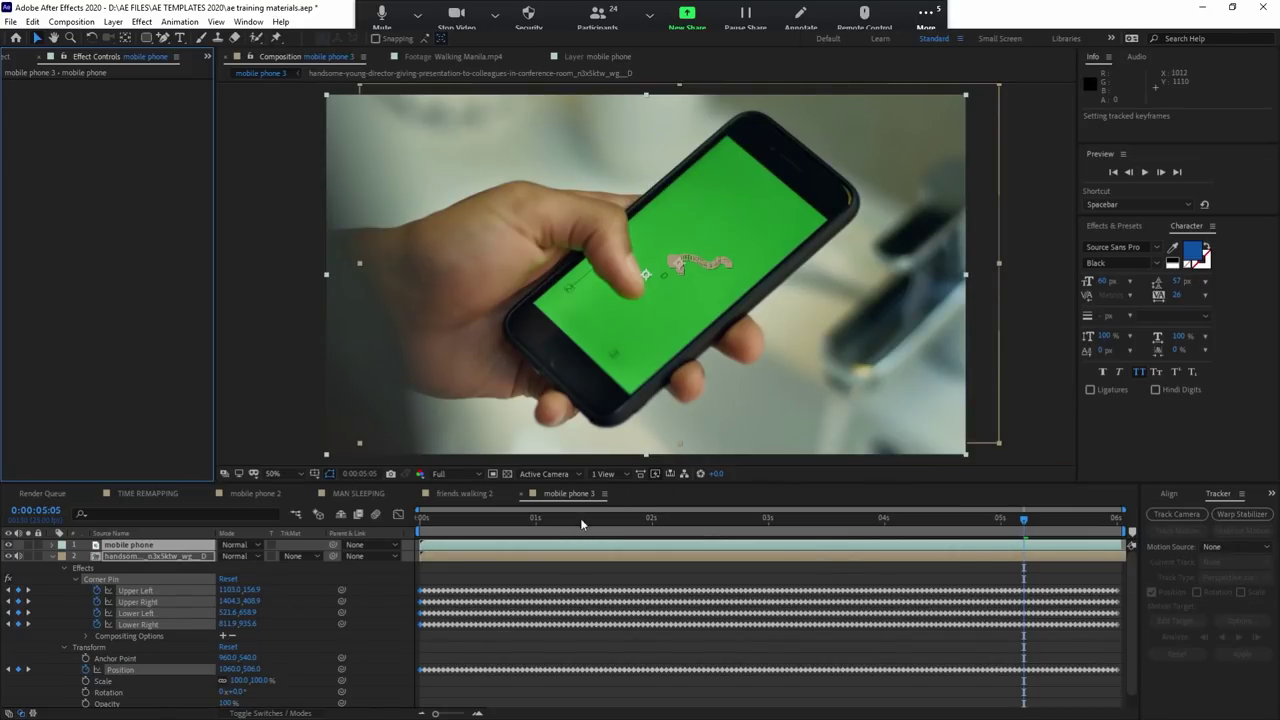
# Step: Move the conference-room footage layer above the mobile phone layer
pyautogui.moveTo(150, 559)
pyautogui.mouseDown()
pyautogui.moveTo(163, 544)
pyautogui.moveTo(150, 551)
pyautogui.mouseUp()
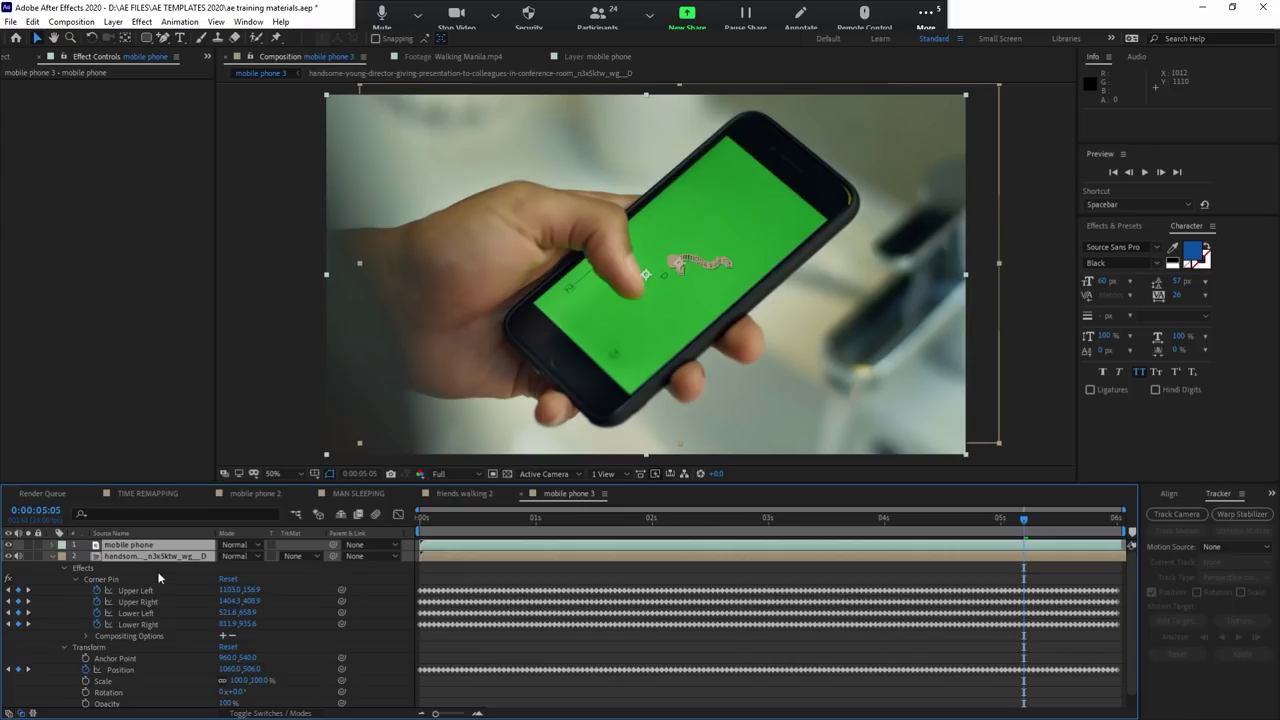
pyautogui.click(160, 560)
pyautogui.click(175, 544)
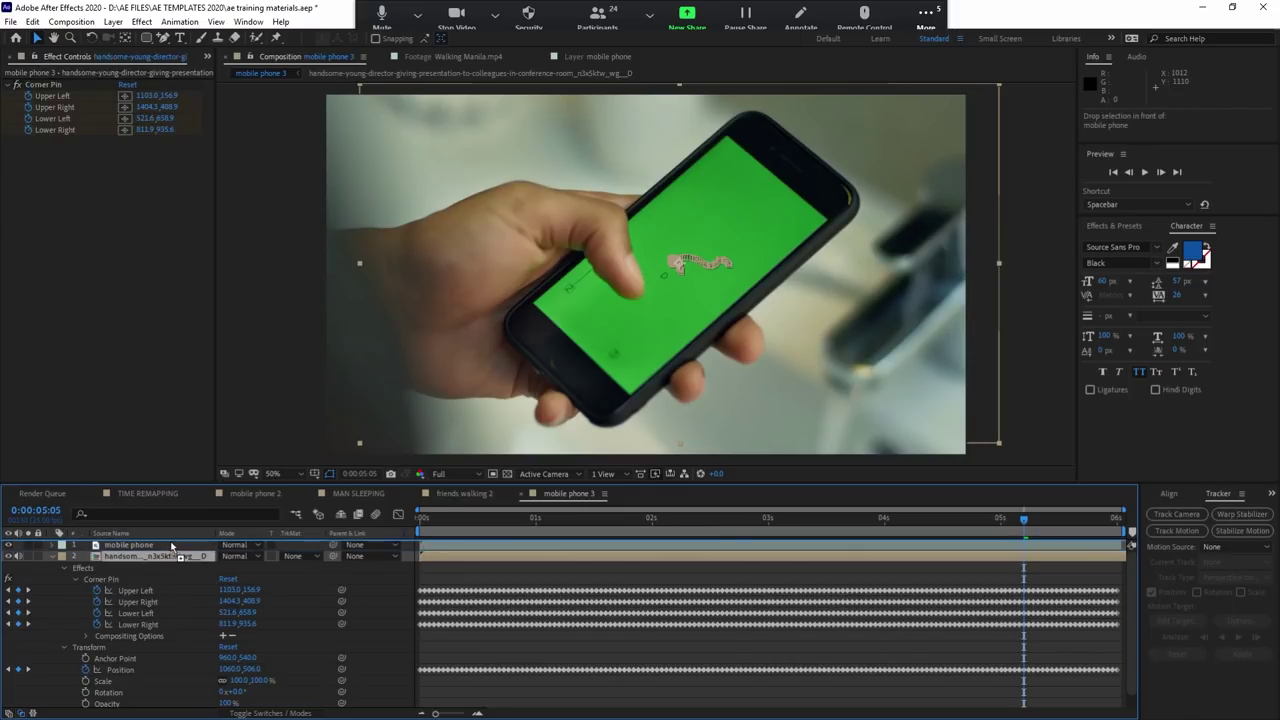
pyautogui.press('Delete')
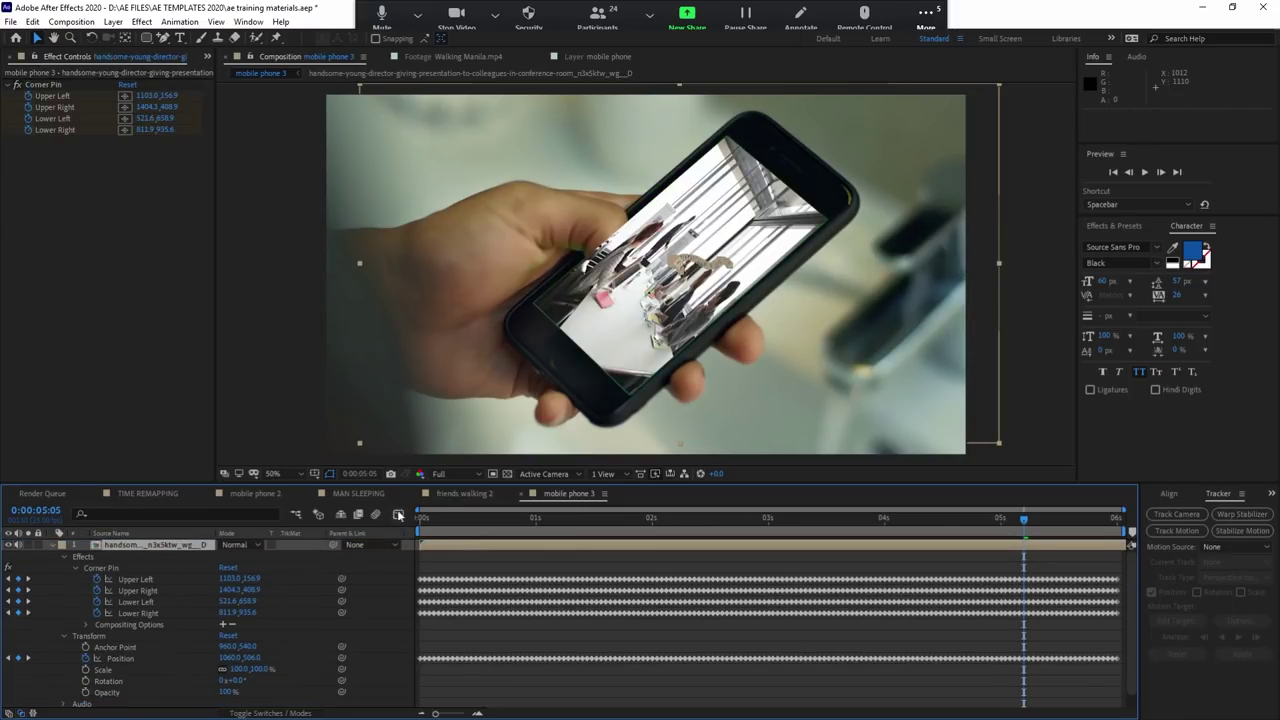
# Step: Scrub and preview the composite, stopping at 3 seconds 6 frames
pyautogui.moveTo(443, 515); pyautogui.dragTo(945, 518)
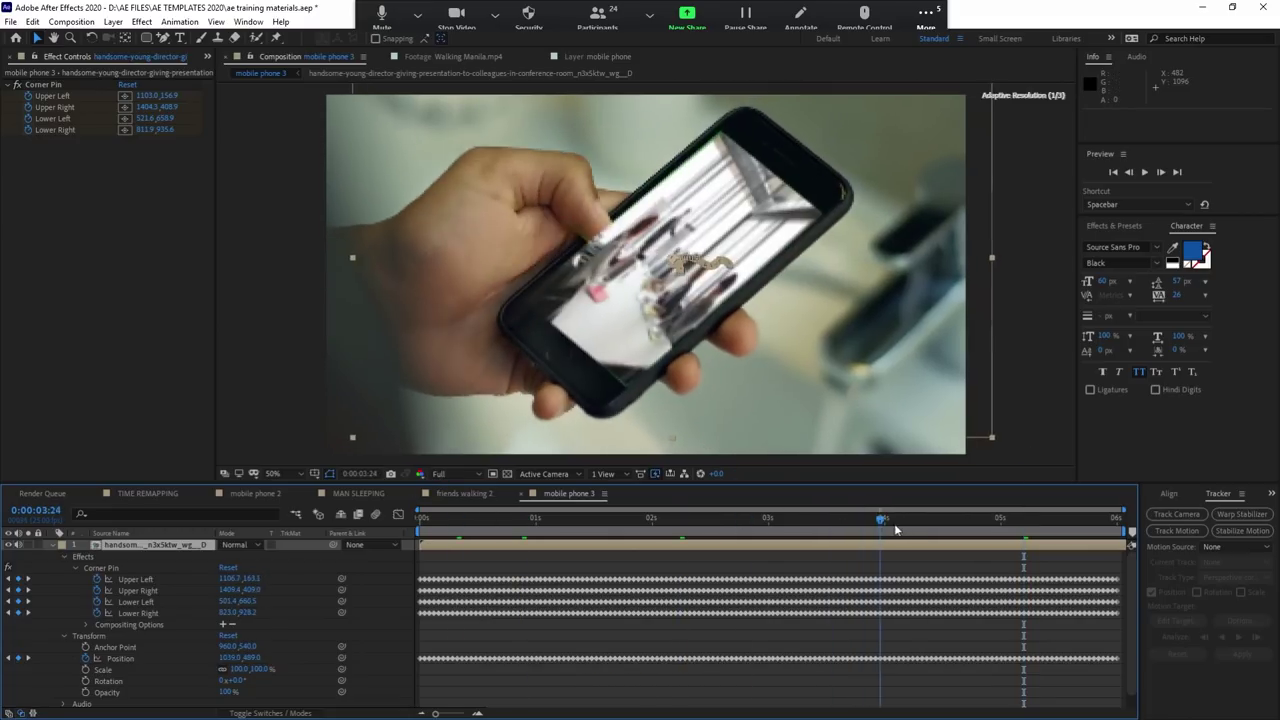
pyautogui.moveTo(601, 520); pyautogui.dragTo(745, 520)
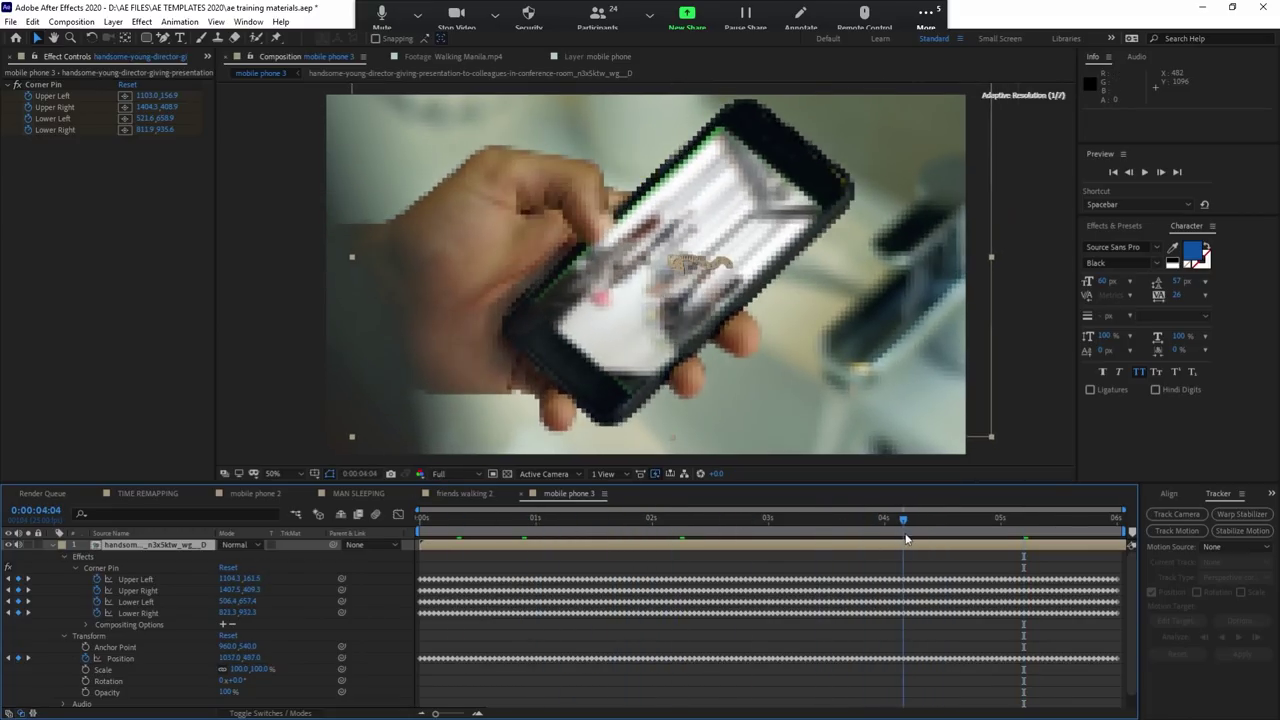
pyautogui.press('space')
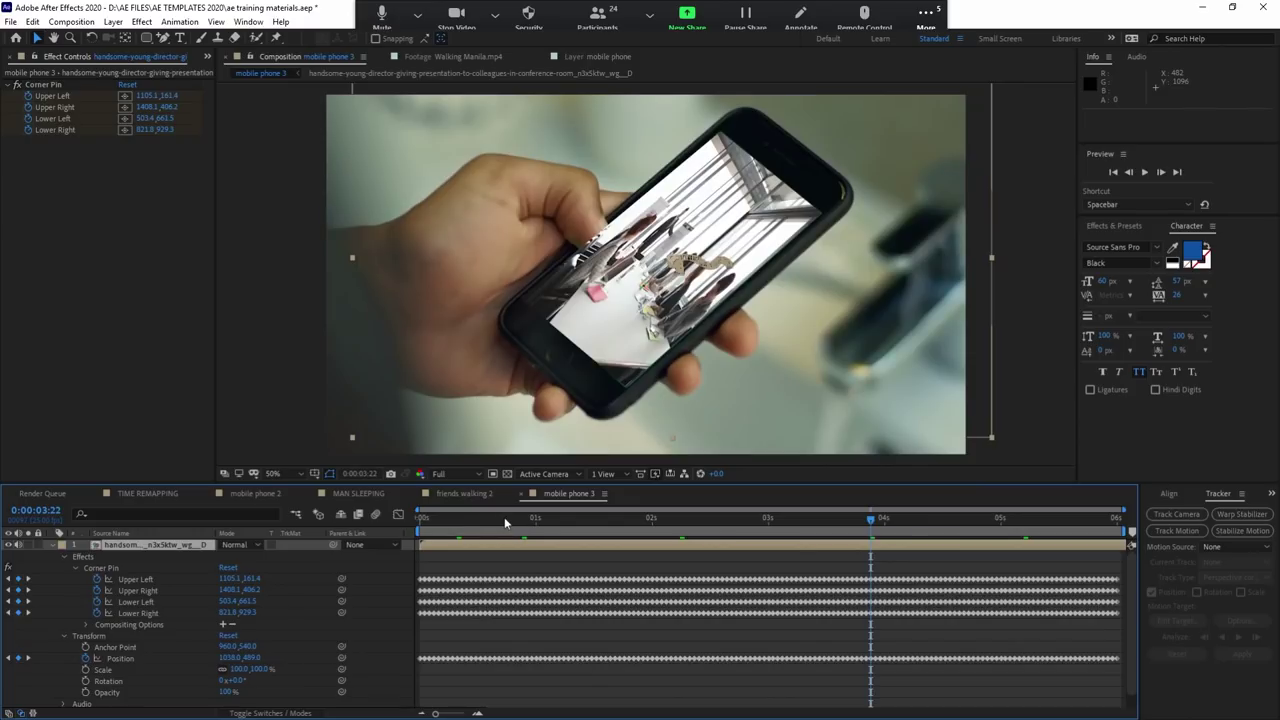
pyautogui.press('space')
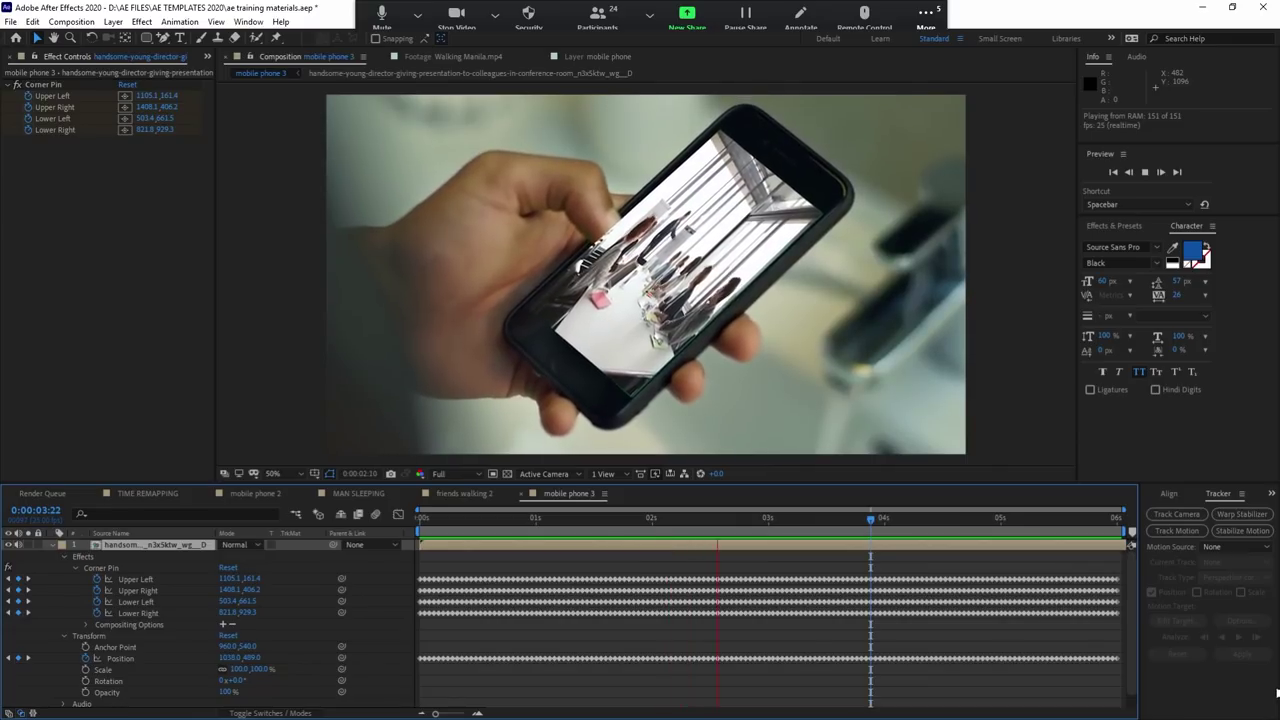
pyautogui.click(795, 517)
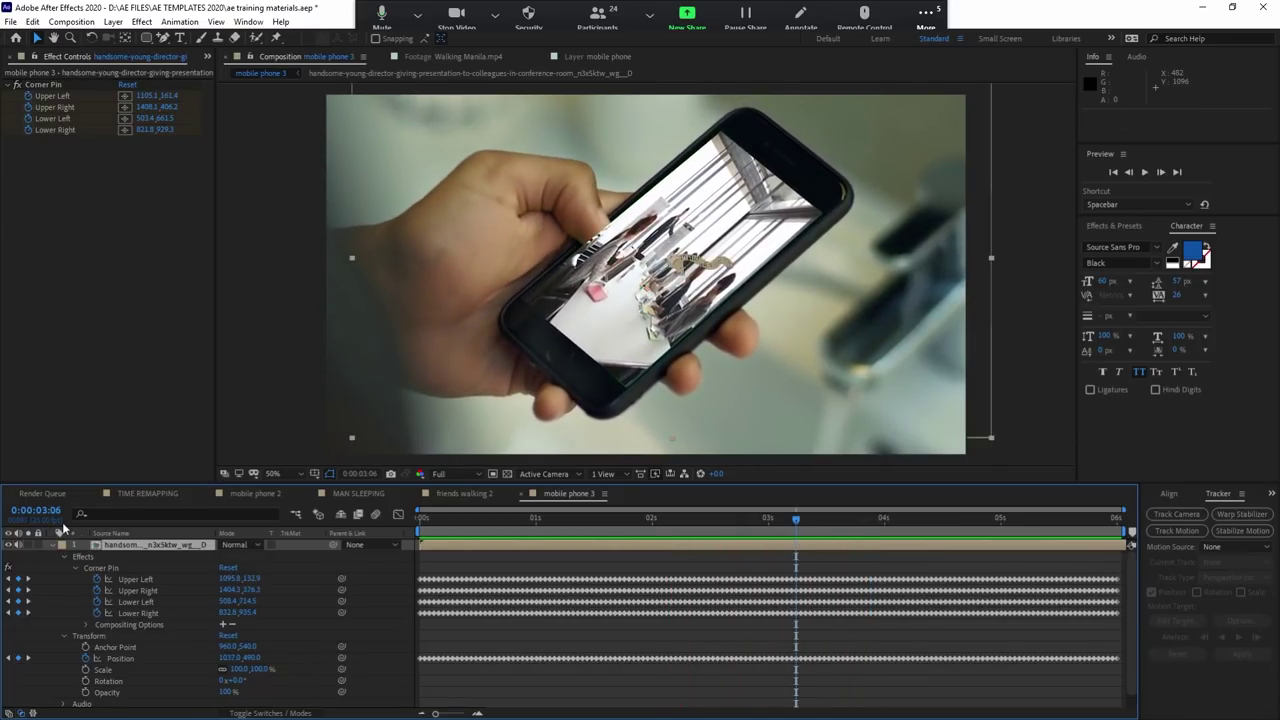
# Step: Hide the conference-room footage layer and select the mobile phone layer
pyautogui.click(127, 547)
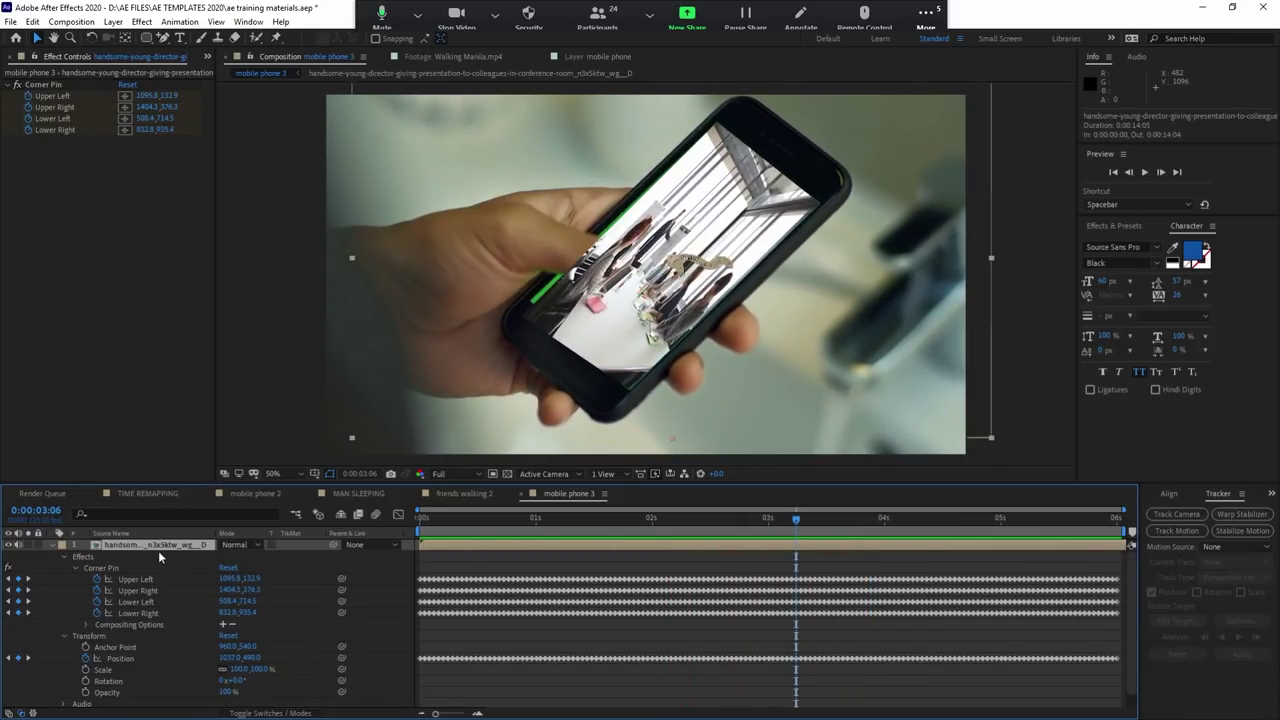
pyautogui.click(15, 546)
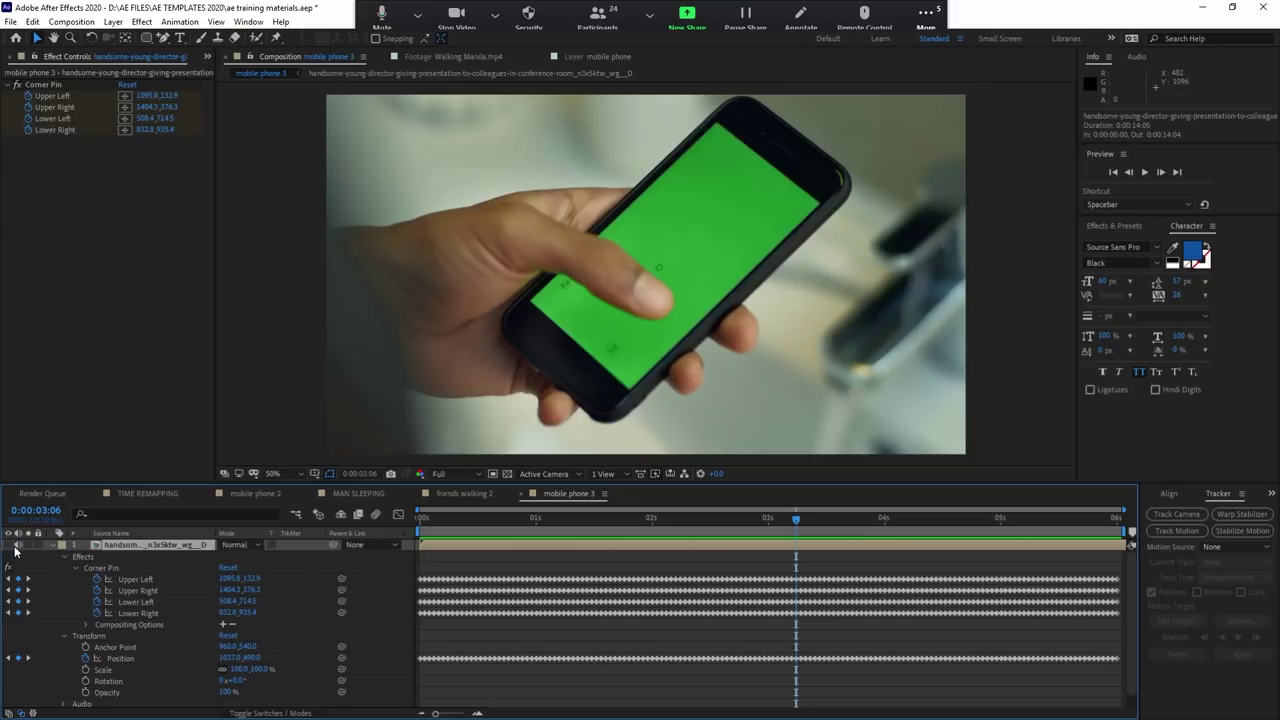
pyautogui.scroll(-1, 500, 628)
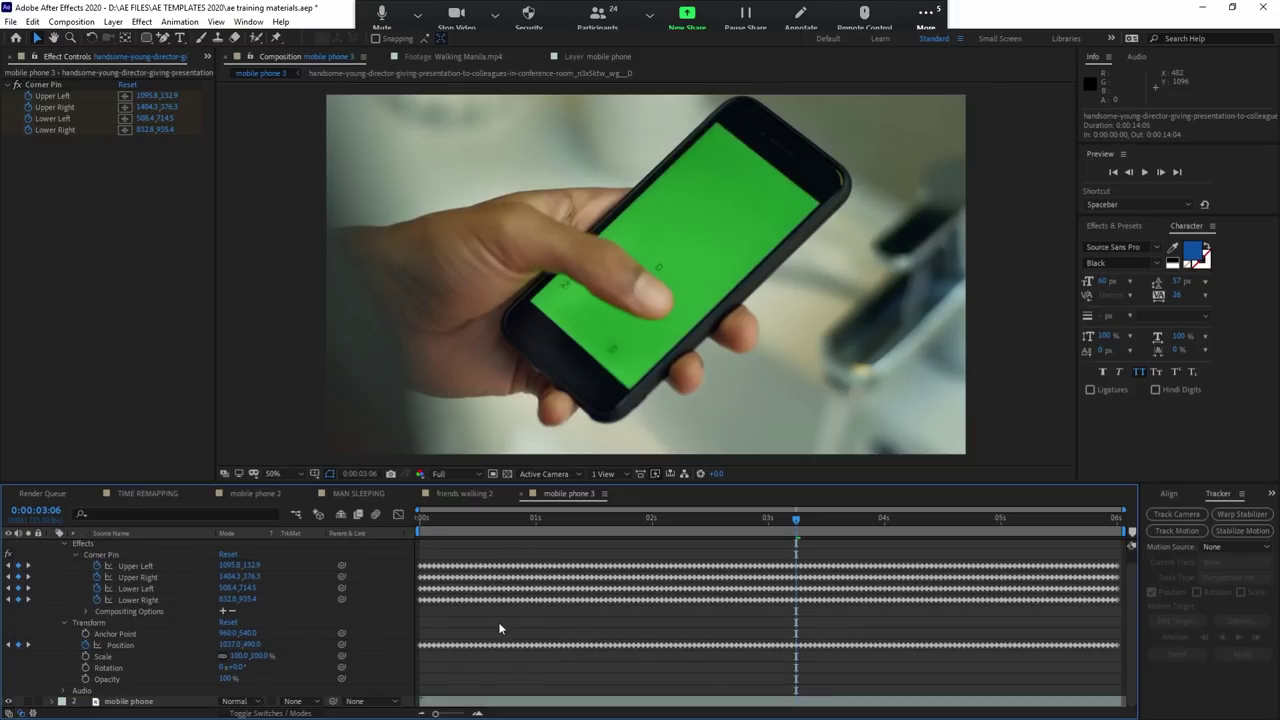
pyautogui.click(502, 701)
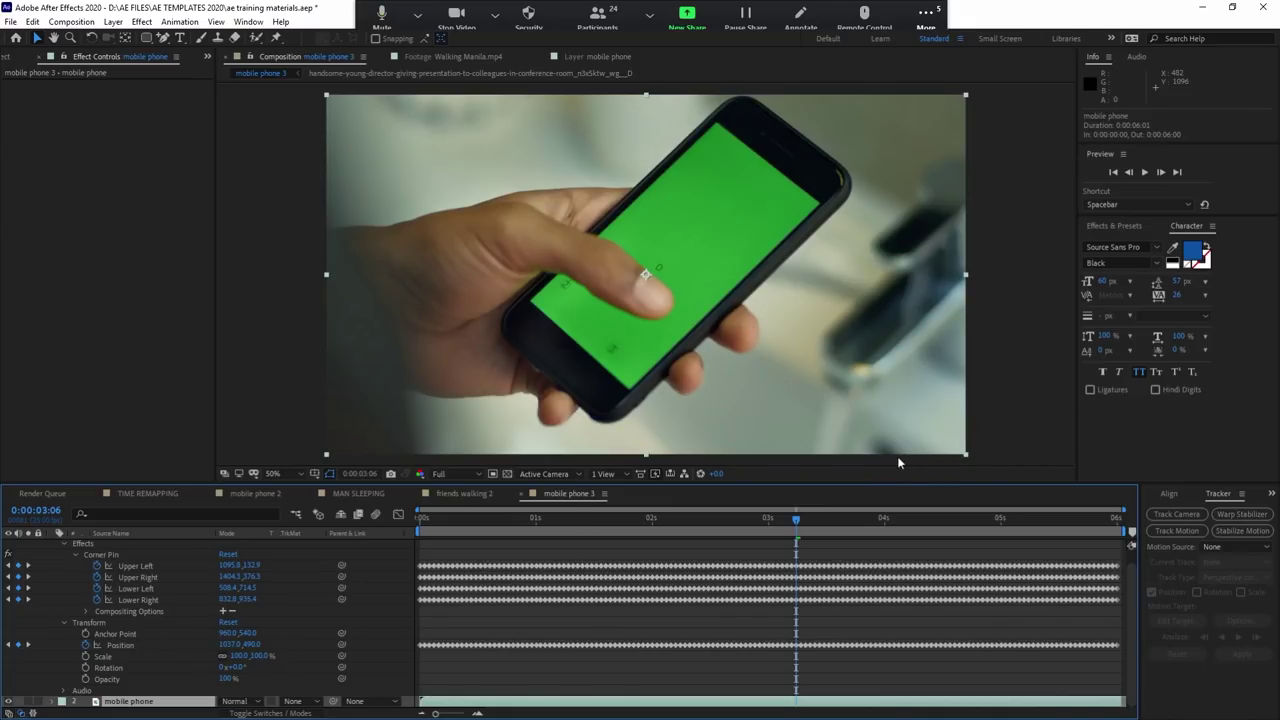
# Step: Apply Keylight to the mobile phone layer and sample the green screen as Screen Colour
pyautogui.hotkey('ctrl', 'alt', 'shift', 'e')
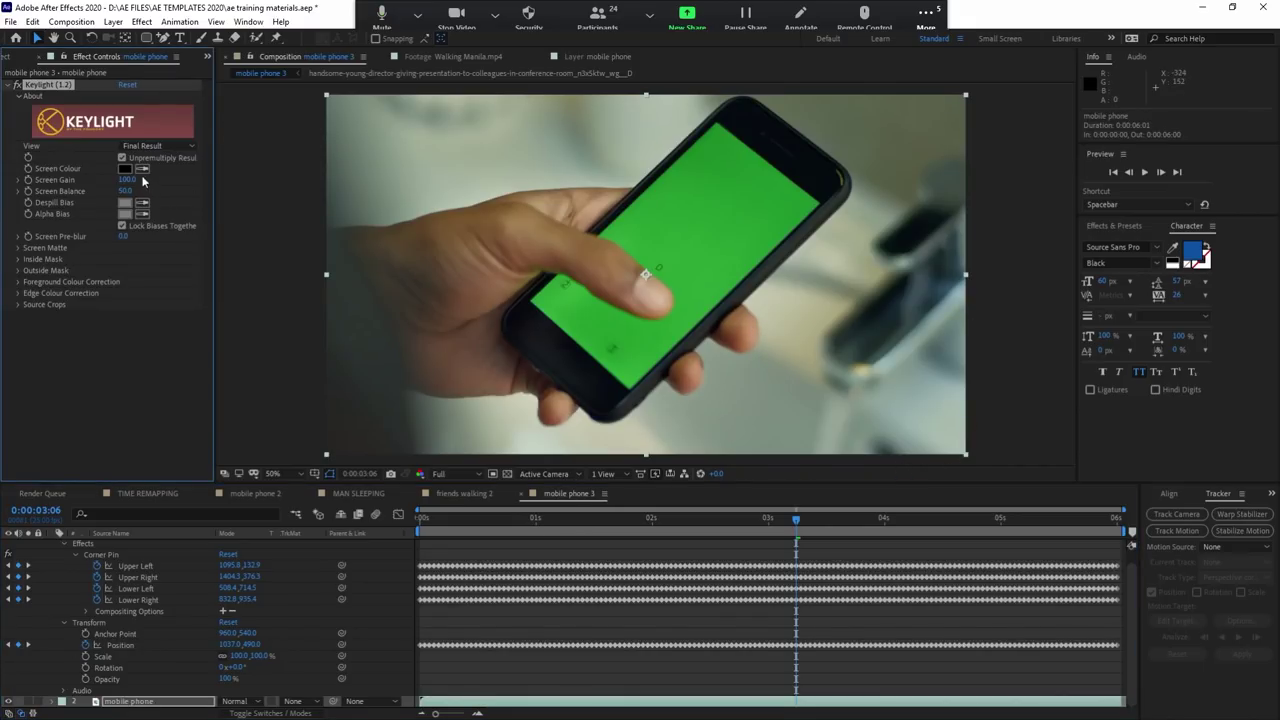
pyautogui.click(143, 168)
pyautogui.click(672, 239)
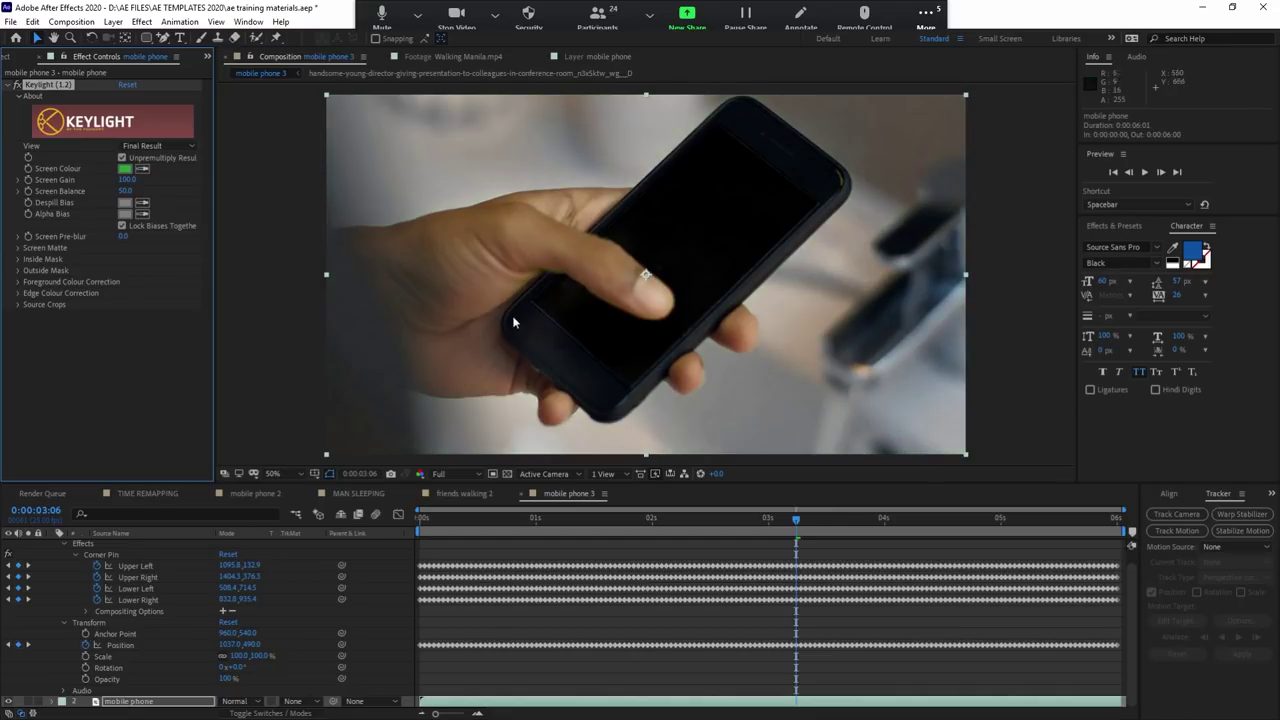
# Step: Set the Screen Matte Clip White to 56 and Clip Black to 34
pyautogui.click(25, 248)
pyautogui.moveTo(125, 270); pyautogui.dragTo(100, 273)
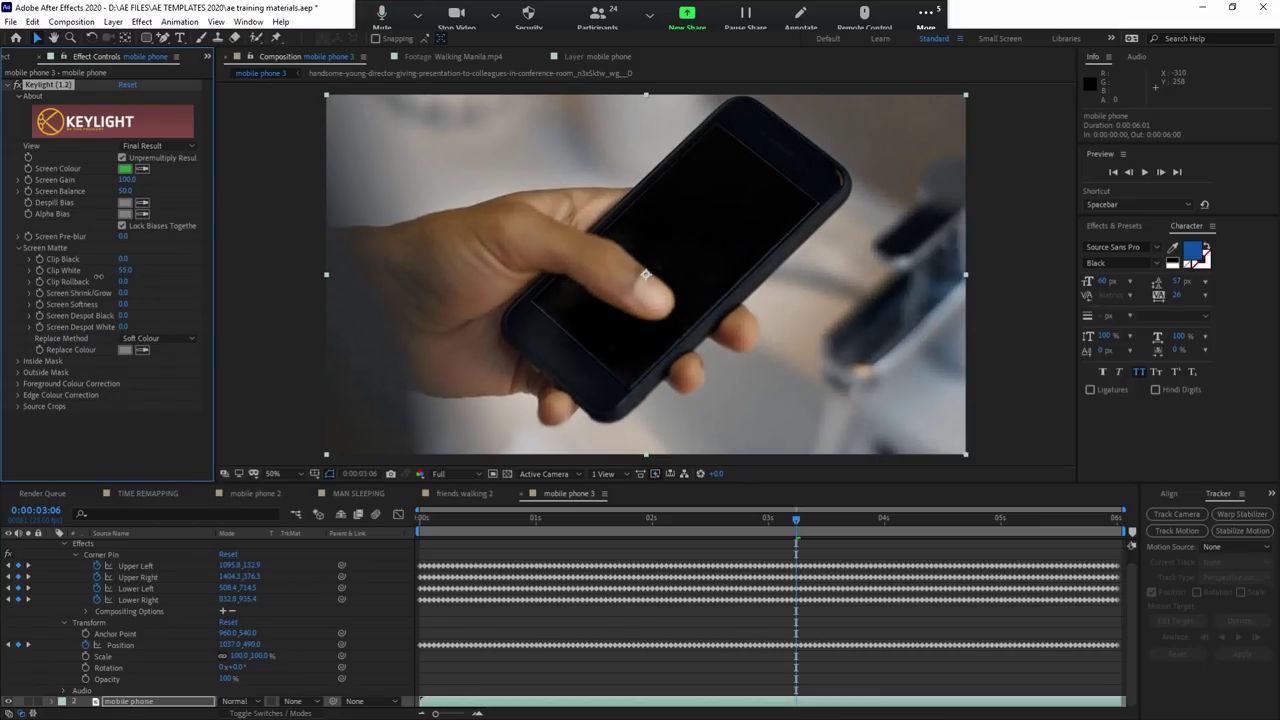
pyautogui.moveTo(122, 258); pyautogui.dragTo(146, 257)
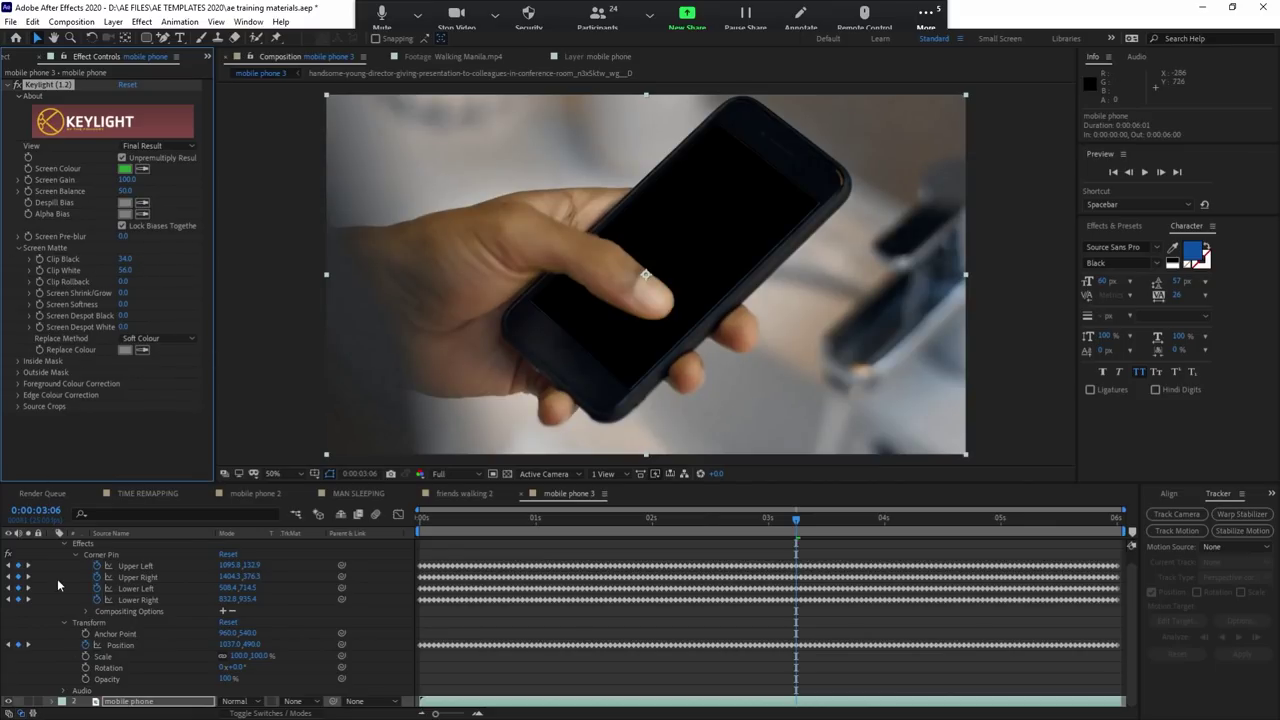
# Step: Make the conference-room footage layer visible again
pyautogui.scroll(1, 137, 614)
pyautogui.click(88, 556)
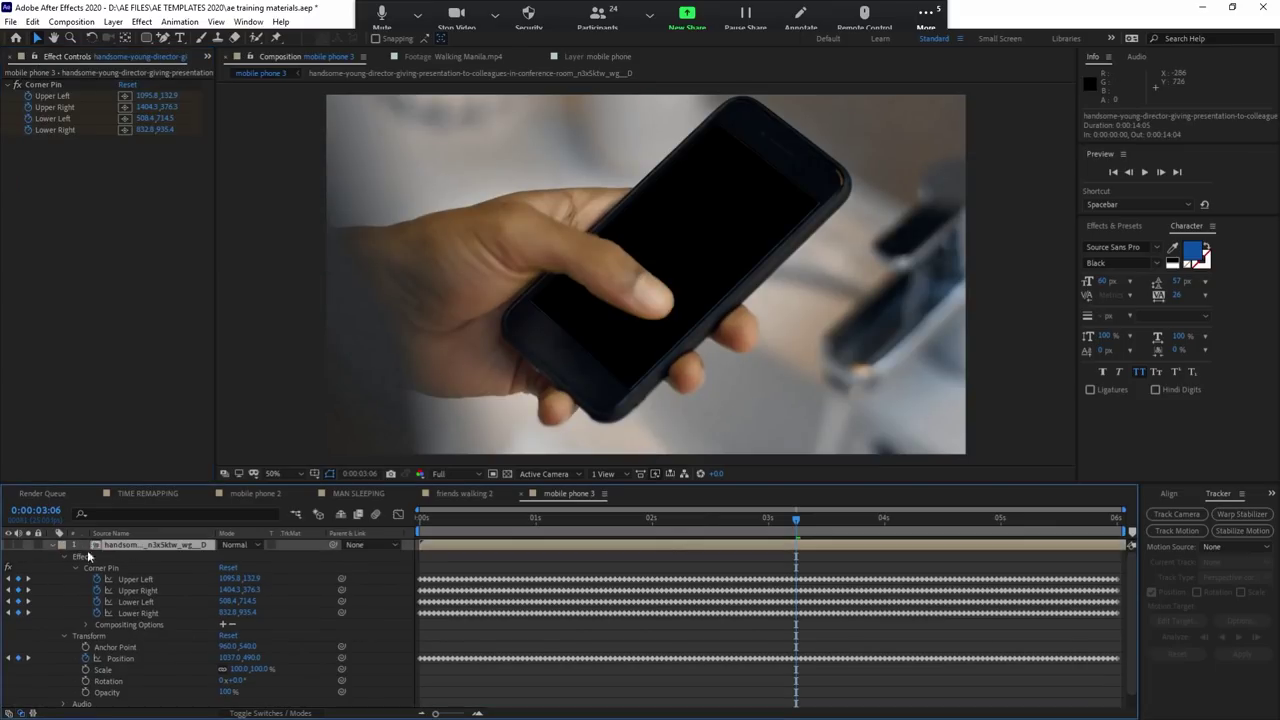
pyautogui.click(11, 546)
# Step: Move the conference-room footage layer below the keyed mobile phone layer
pyautogui.click(52, 546)
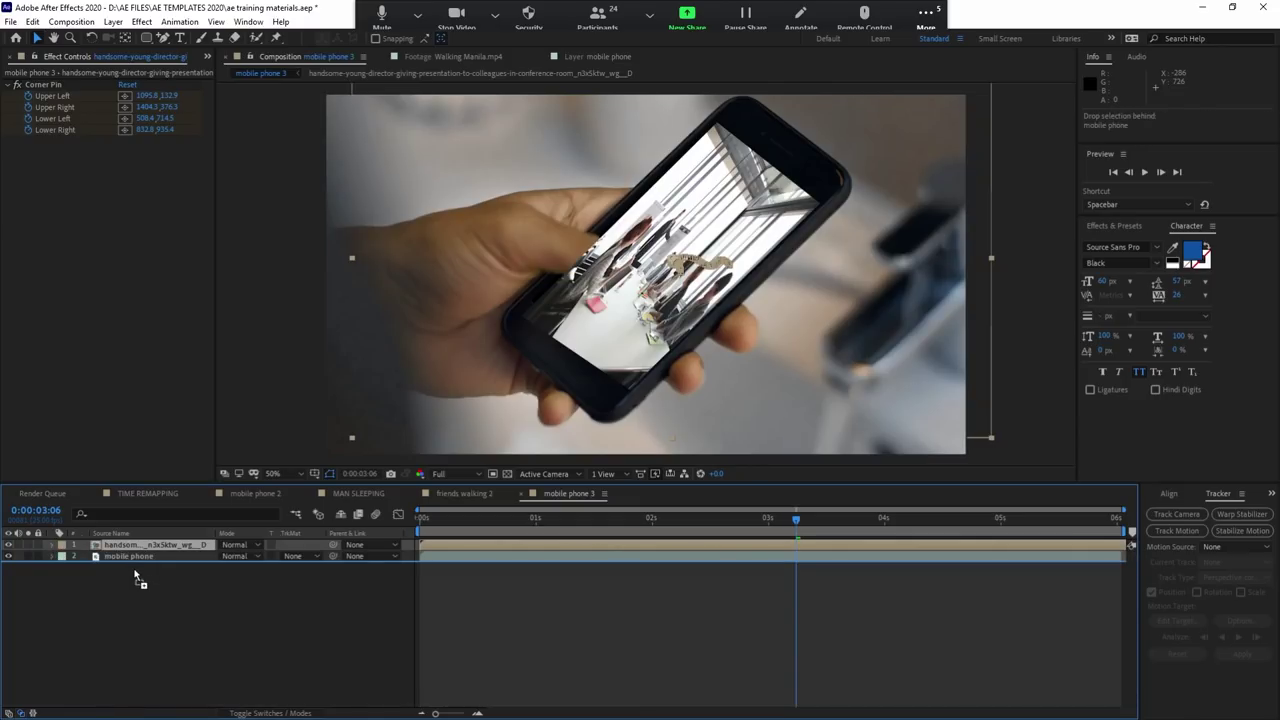
pyautogui.moveTo(126, 550); pyautogui.dragTo(134, 572)
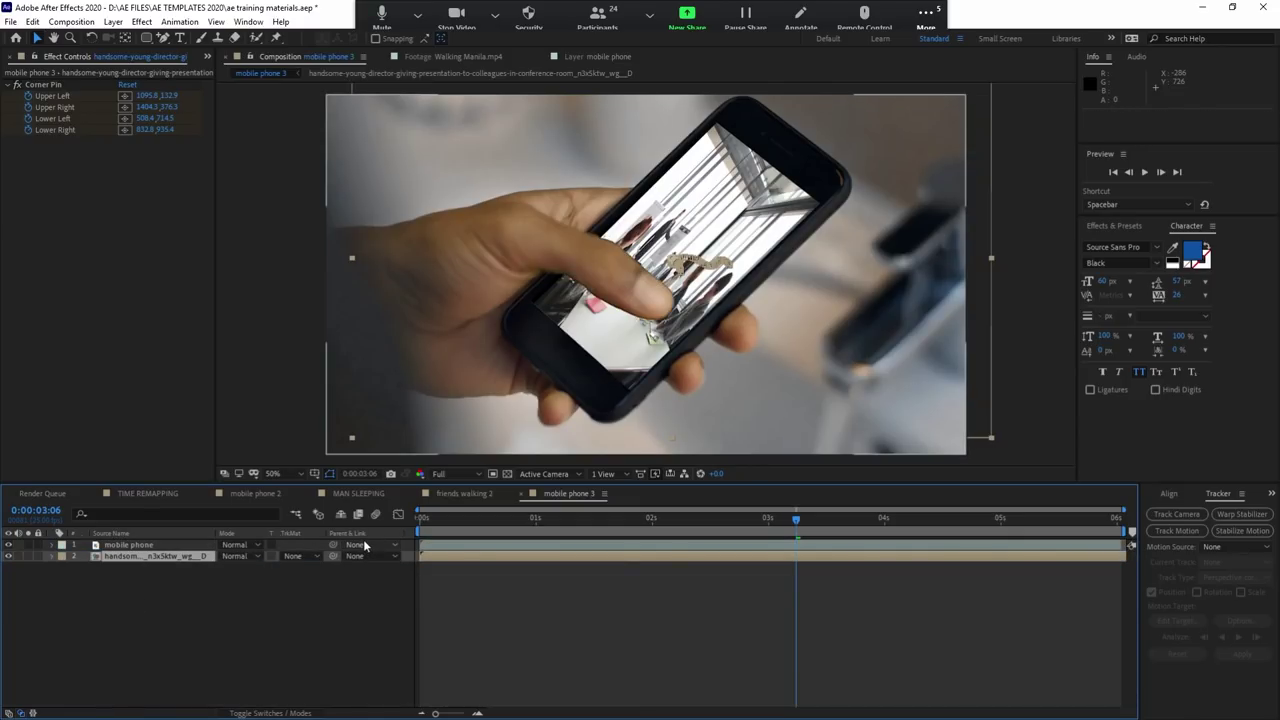
pyautogui.click(140, 546)
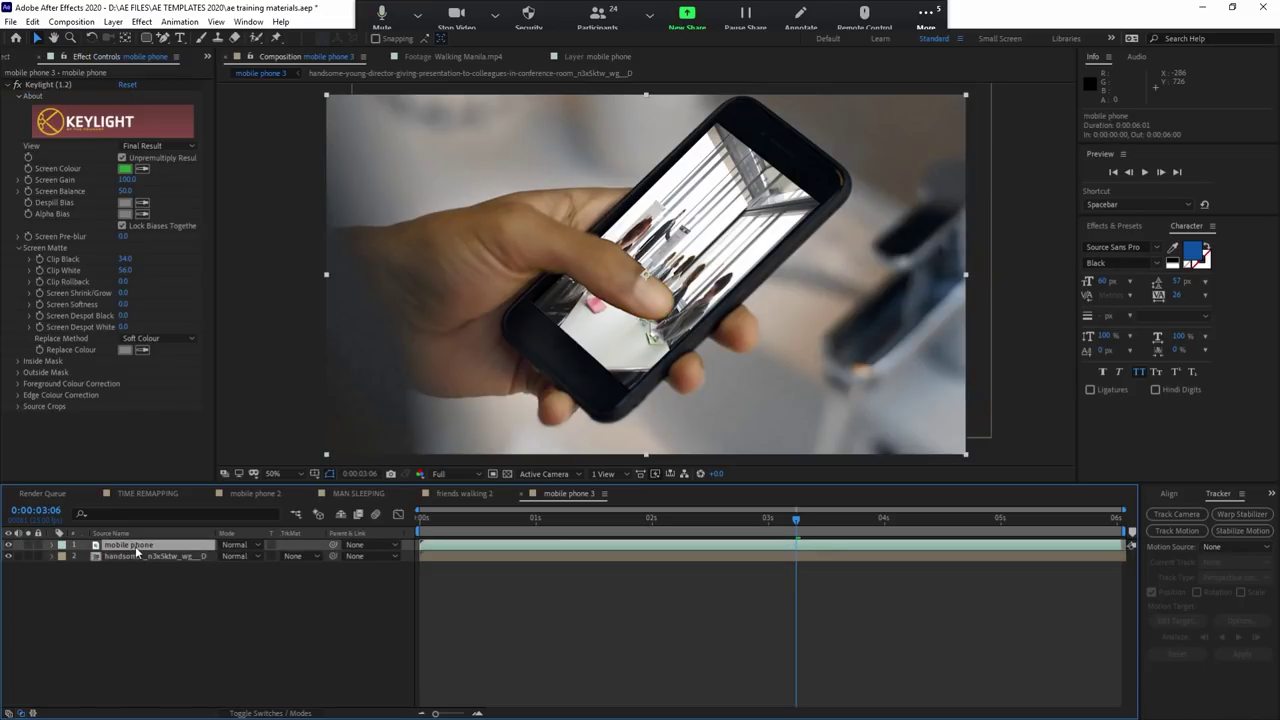
pyautogui.click(136, 556)
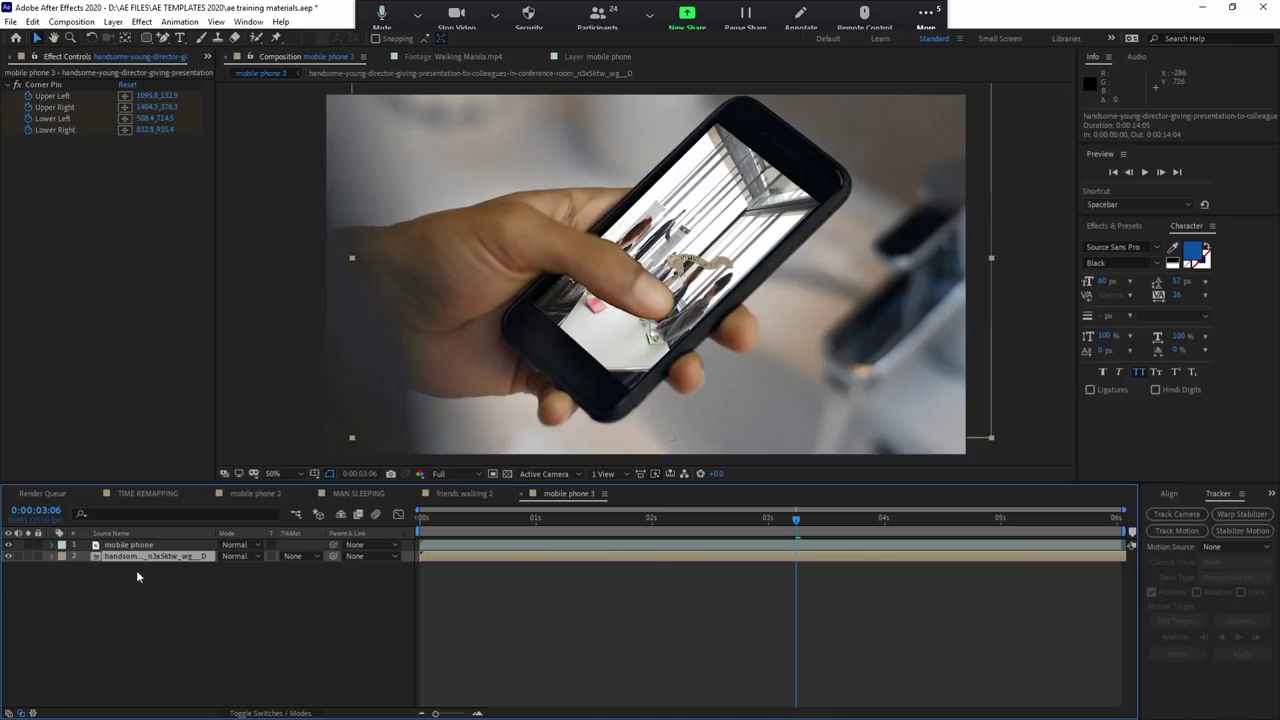
# Step: Scale the conference-room footage to 119% and play back the composite
pyautogui.press('s')
pyautogui.moveTo(240, 569); pyautogui.dragTo(248, 567)
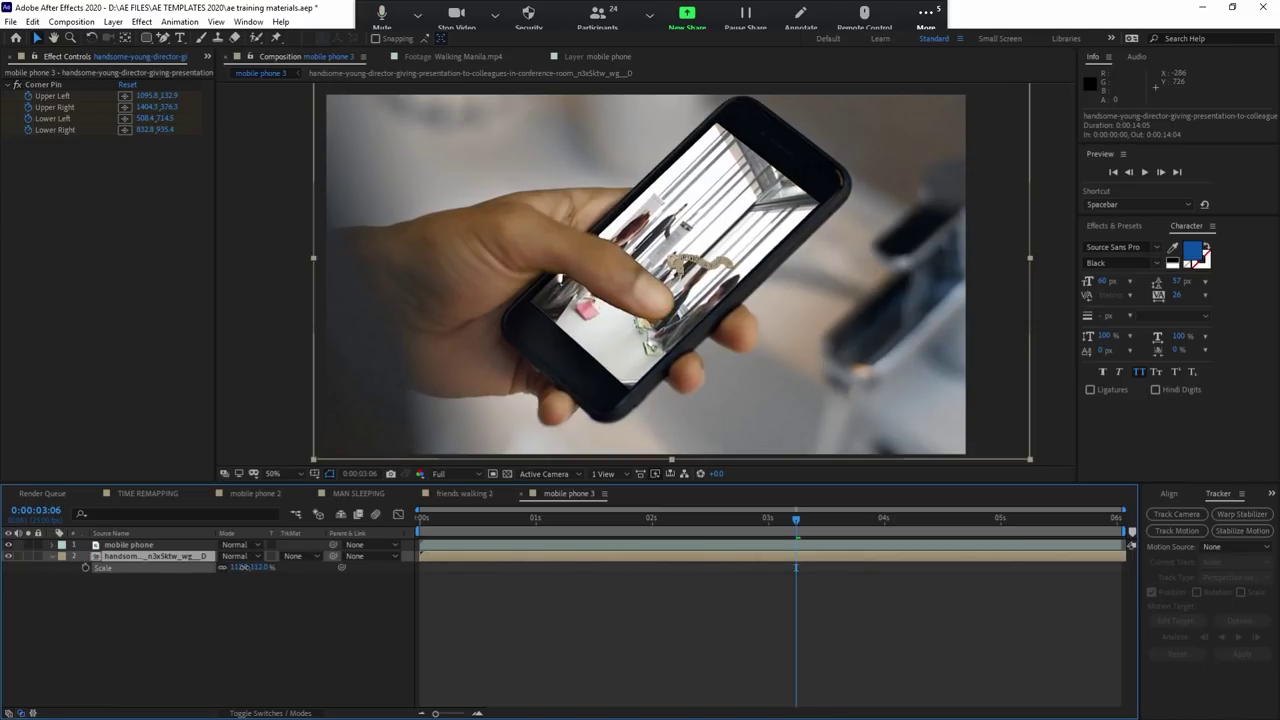
pyautogui.click(247, 567)
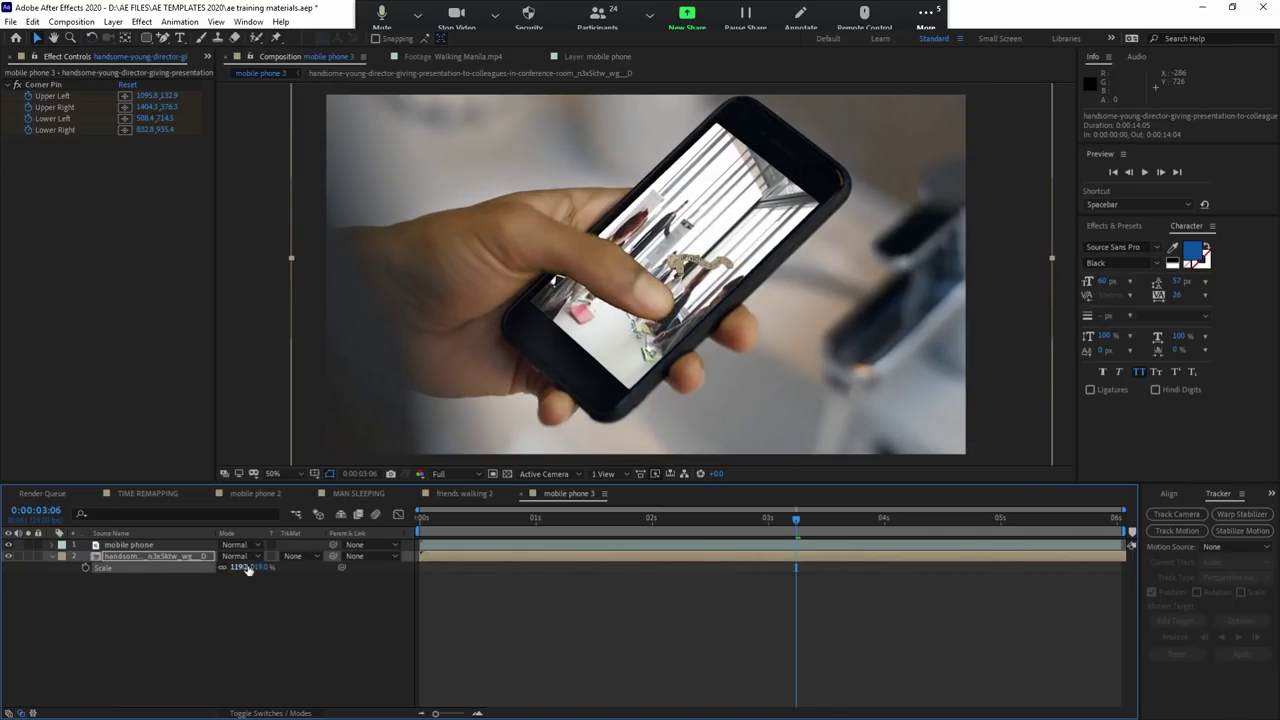
pyautogui.press('space')
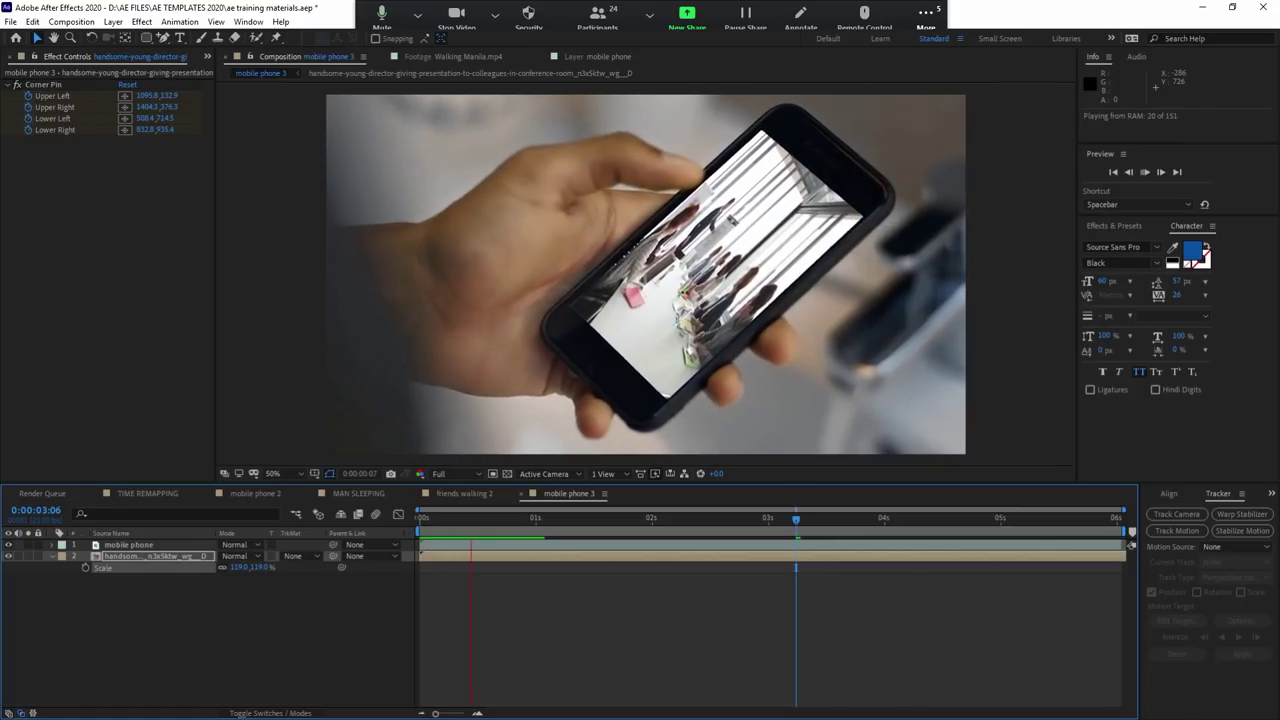